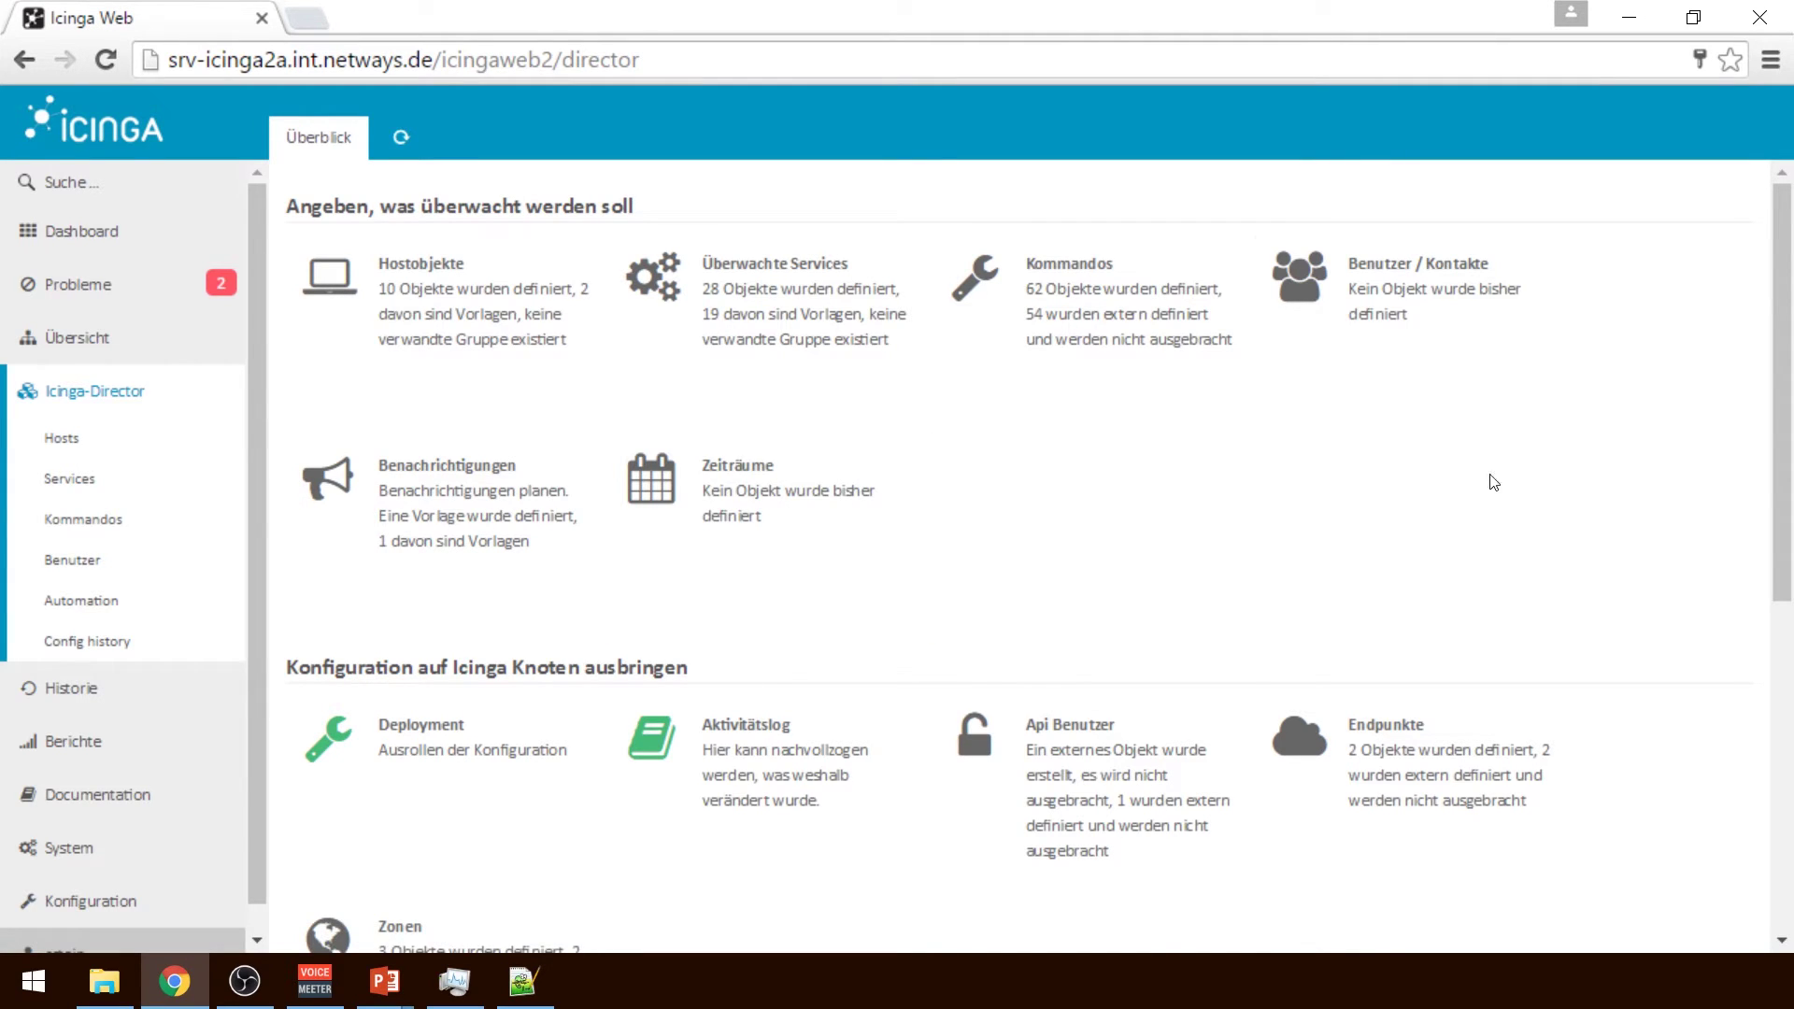
Scroll the Director overview and open the Director-managed Hosts list
left_click_drag(1785, 449, 1791, 665)
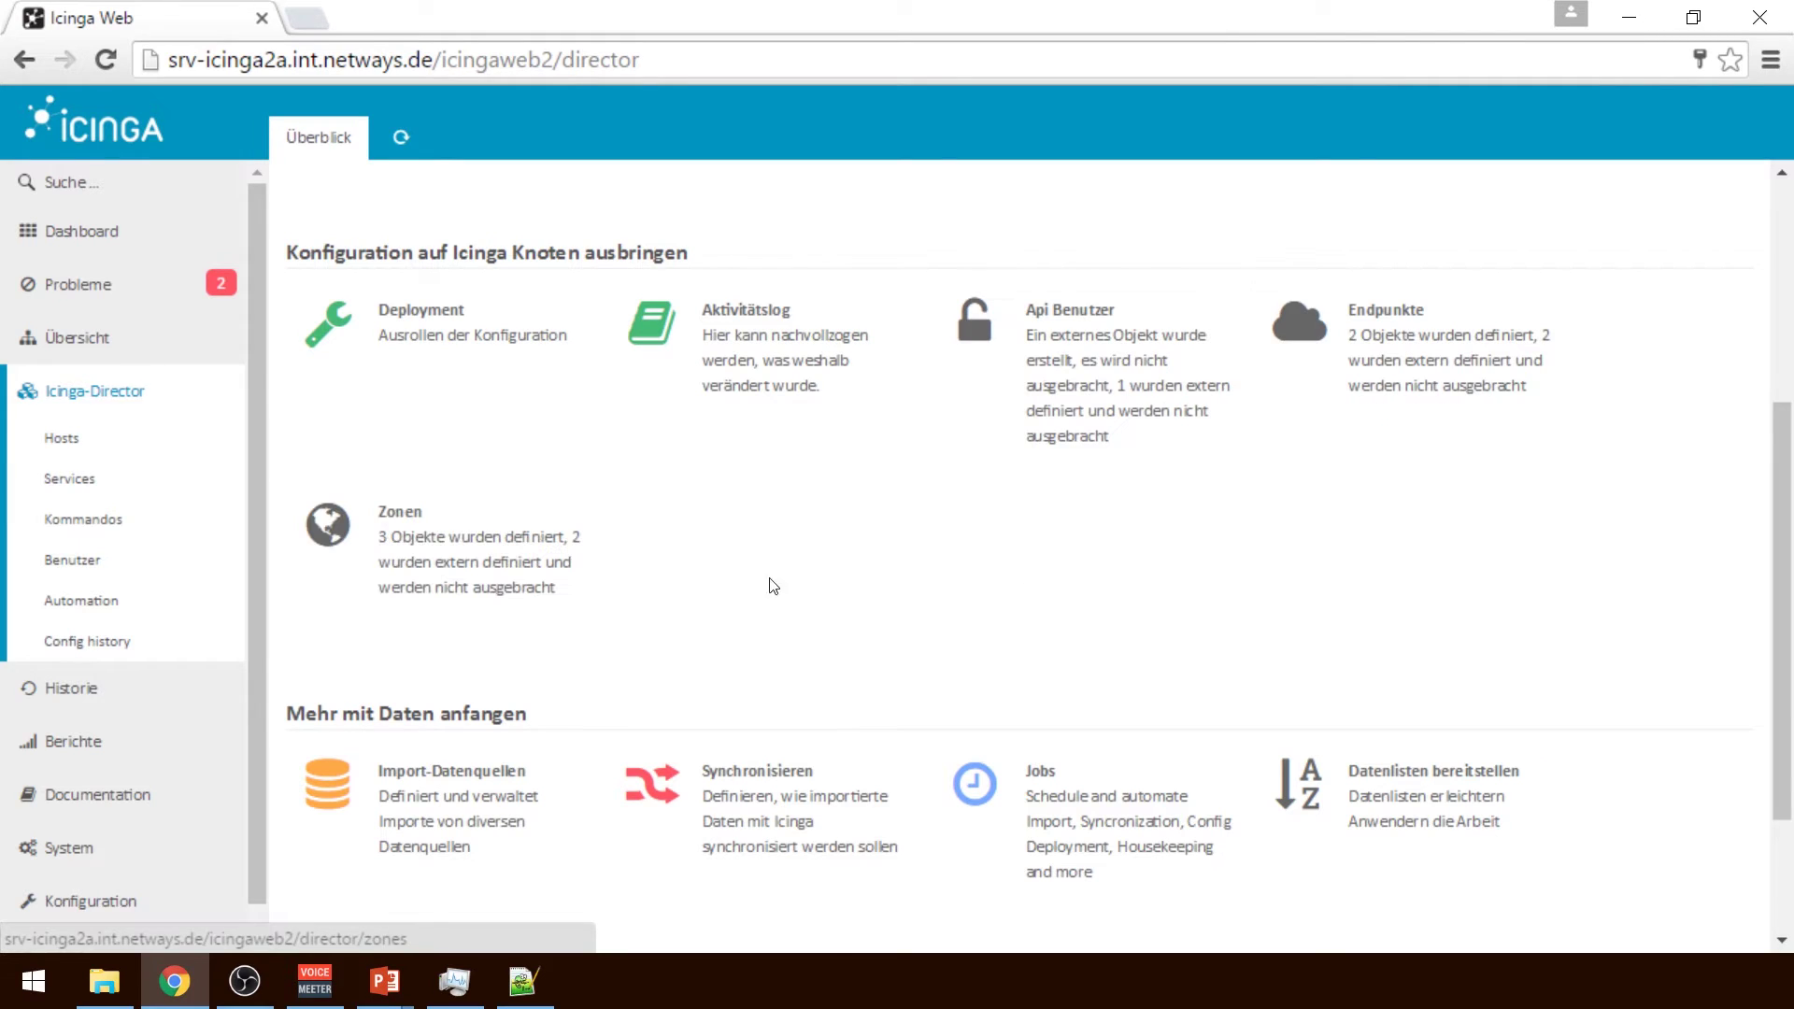
left_click_drag(1788, 601, 1790, 712)
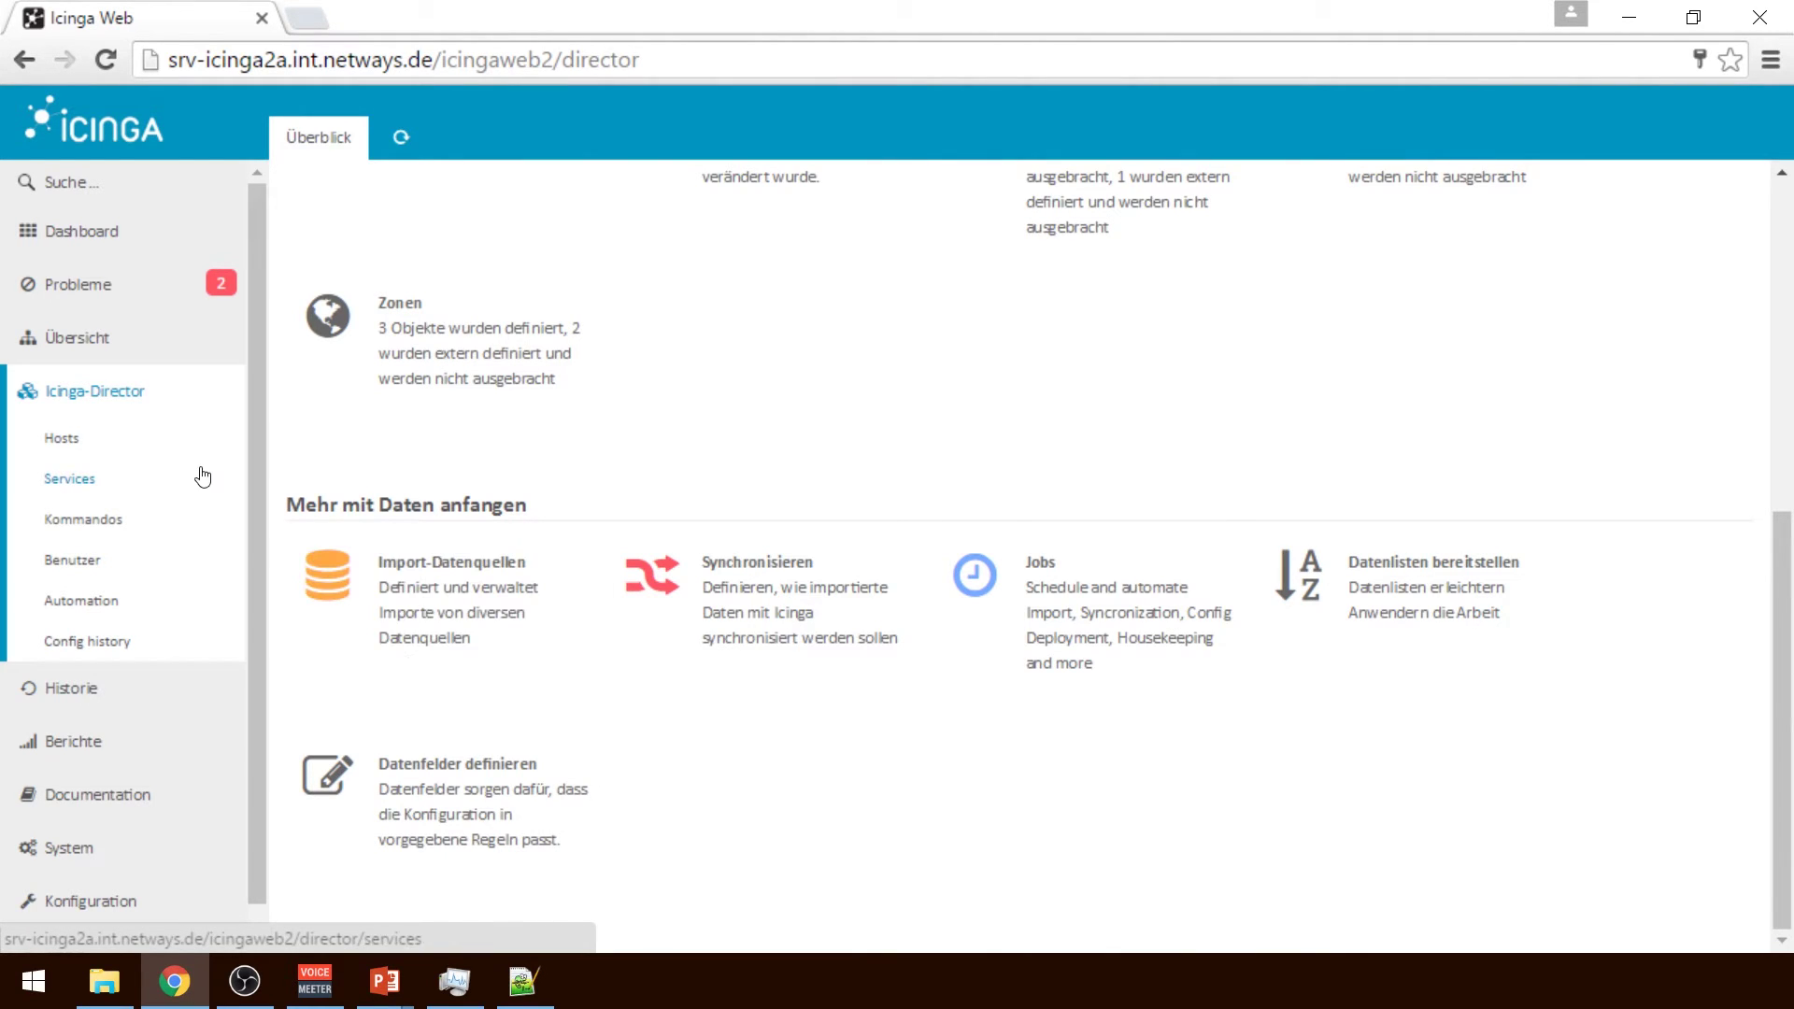
left_click(120, 439)
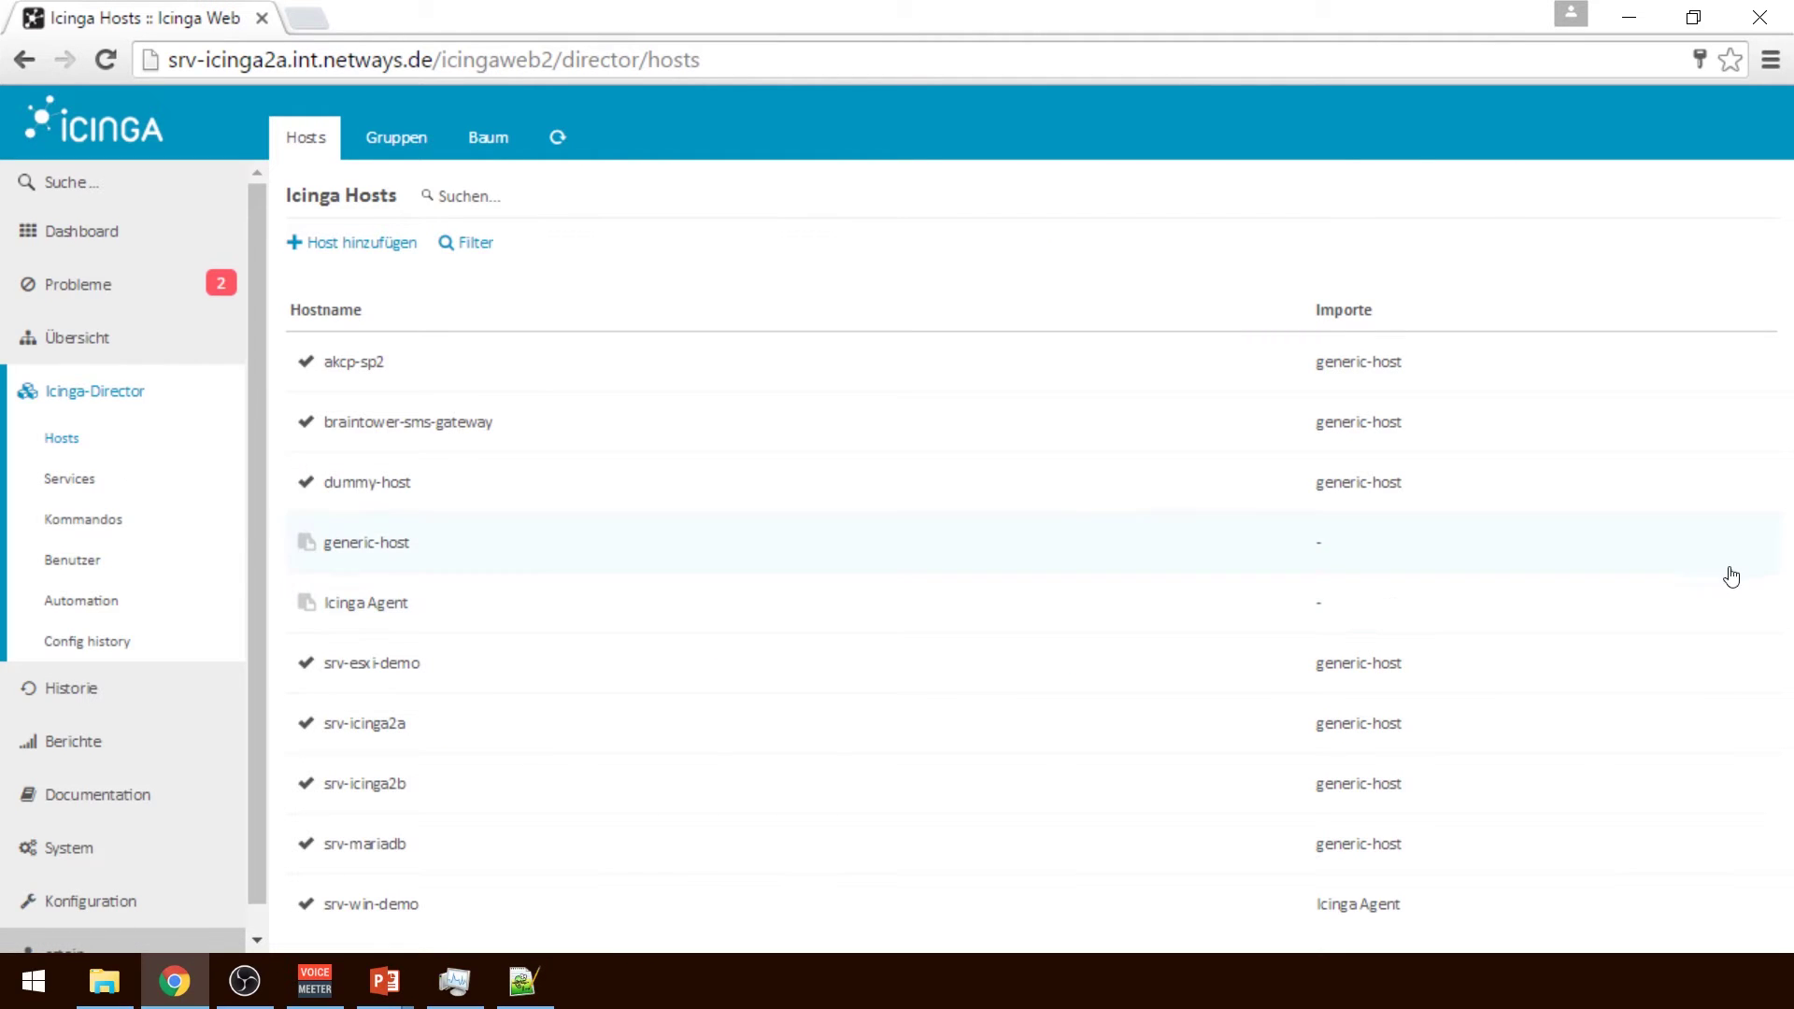
Open the generic-host template and set its check interval to 5m
left_click(496, 558)
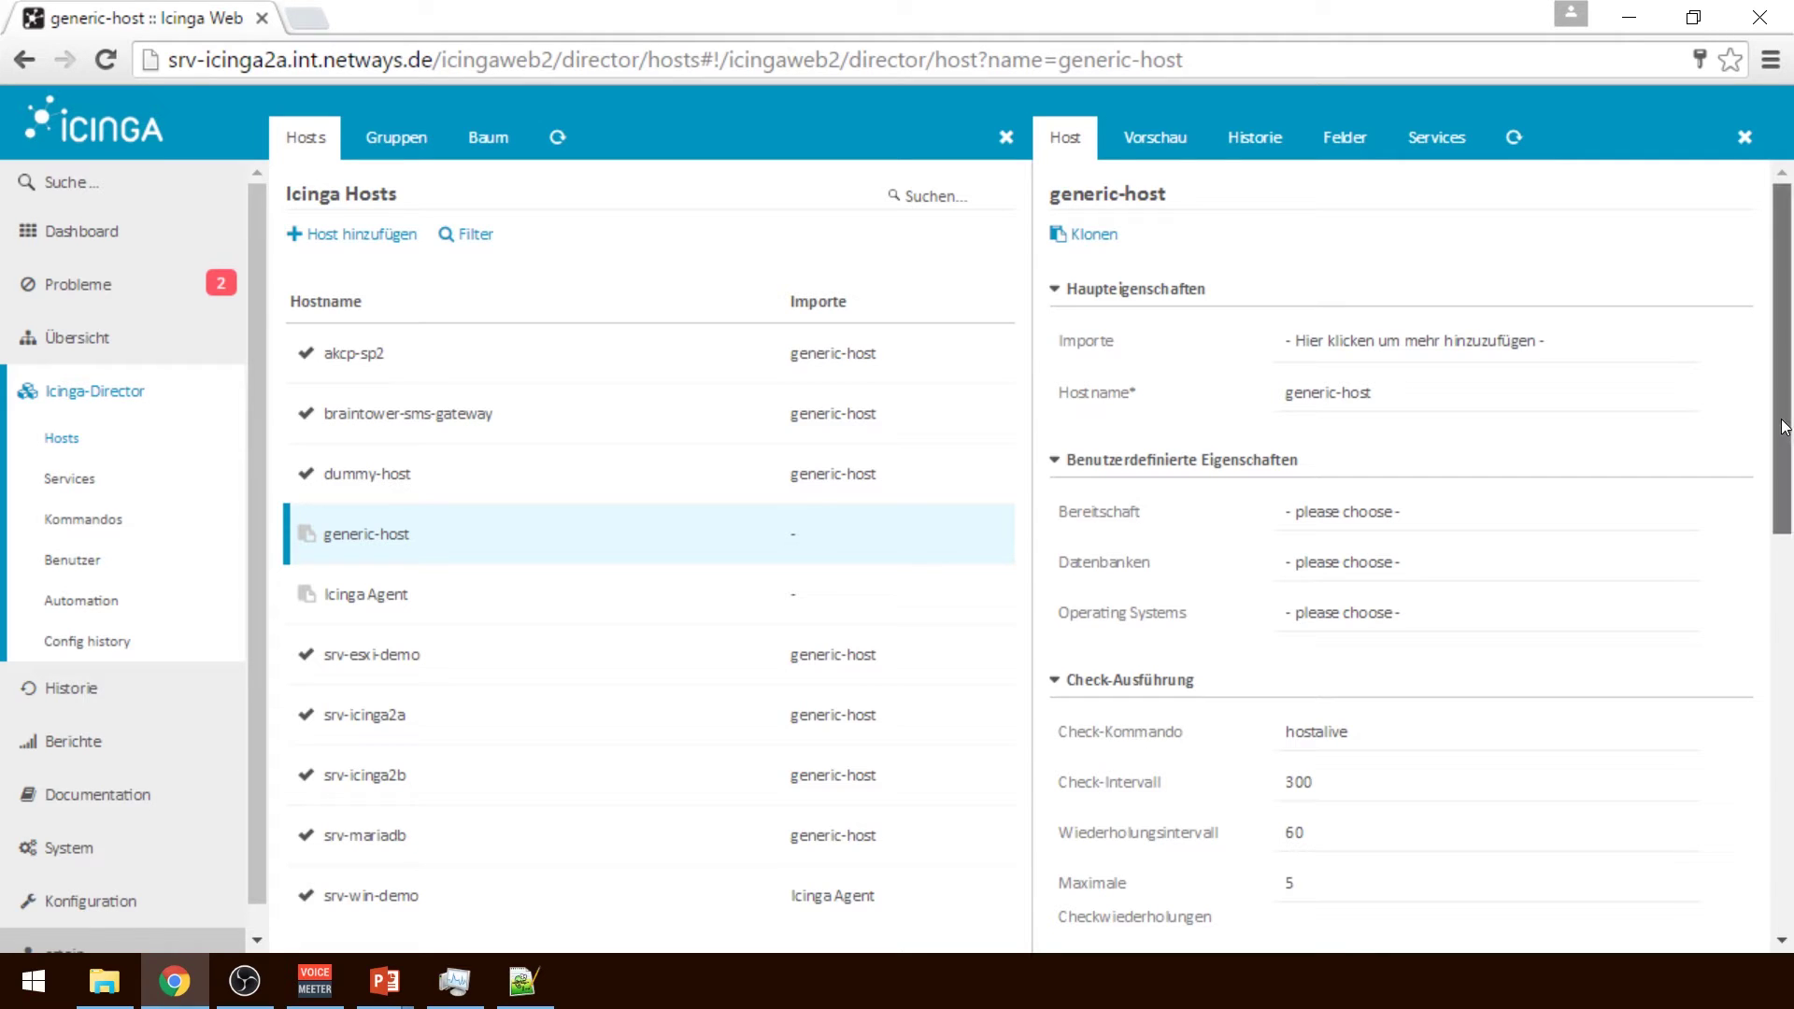
left_click_drag(1785, 427, 1790, 545)
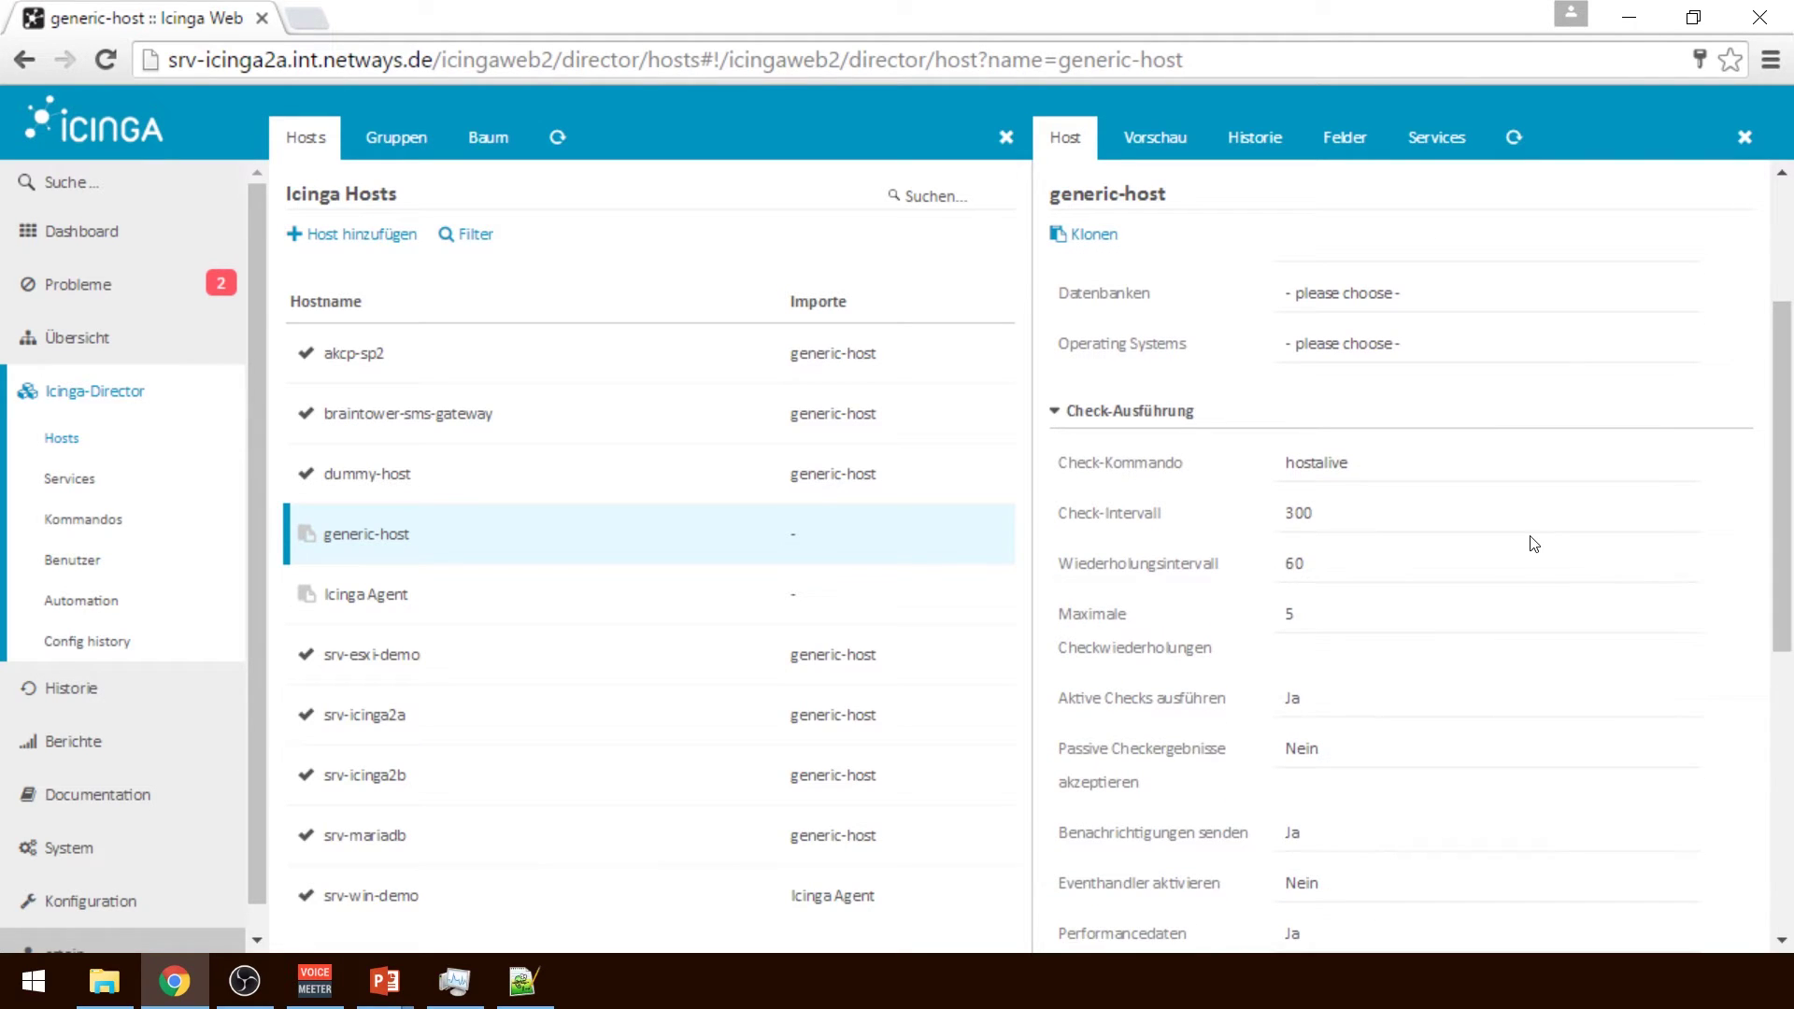
left_click(1477, 510)
type("5m")
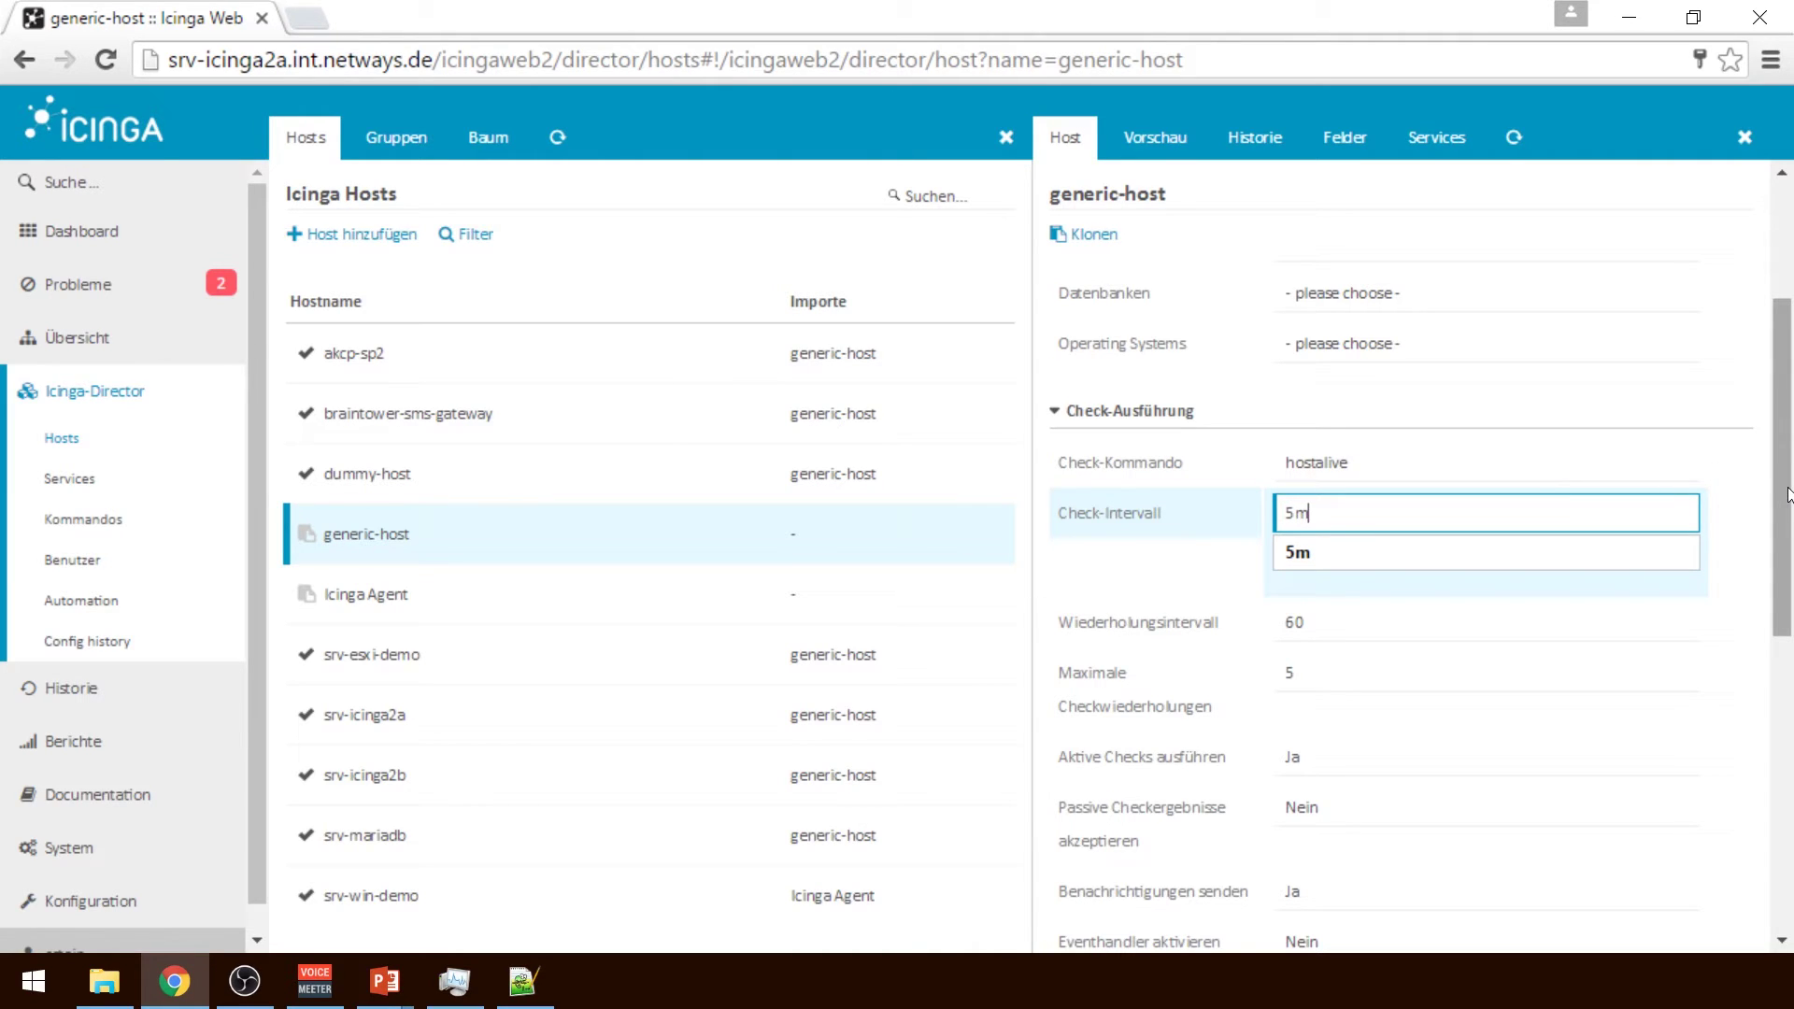
Leave the cluster zone unset, set Icinga-2-Agent to Nein, and save generic-host
left_click_drag(1786, 505, 1791, 796)
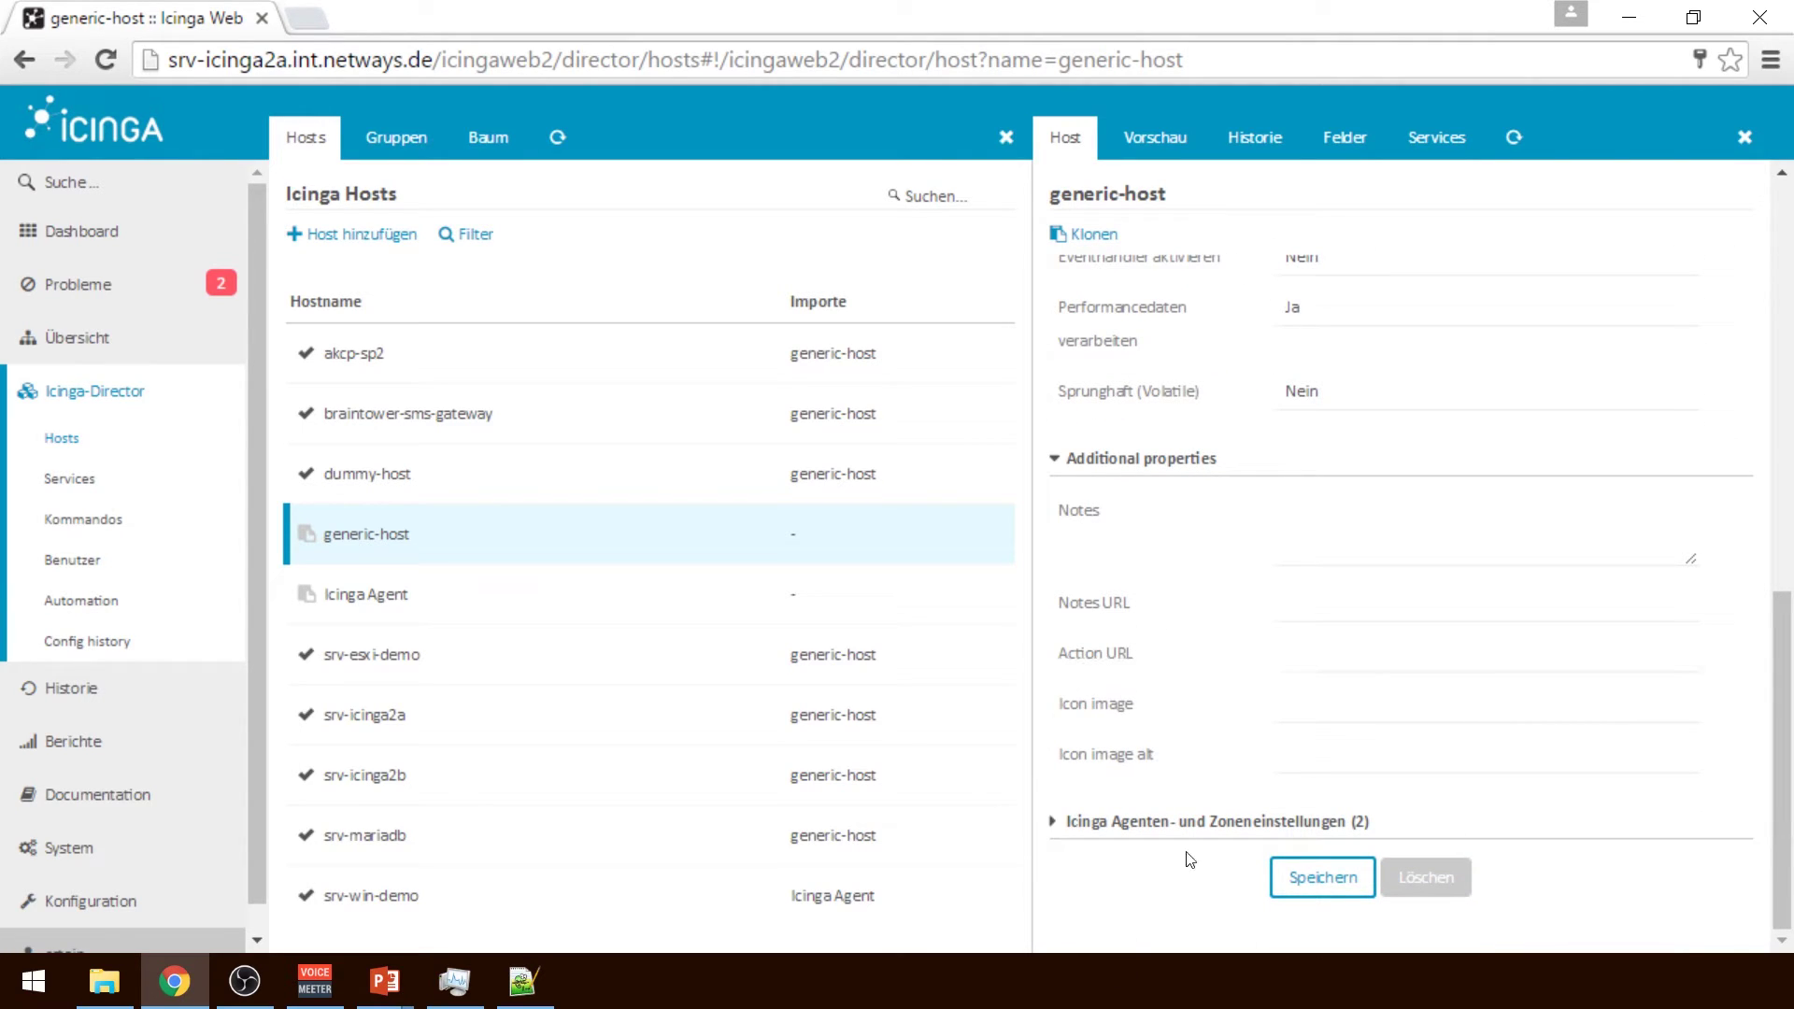
left_click(1061, 824)
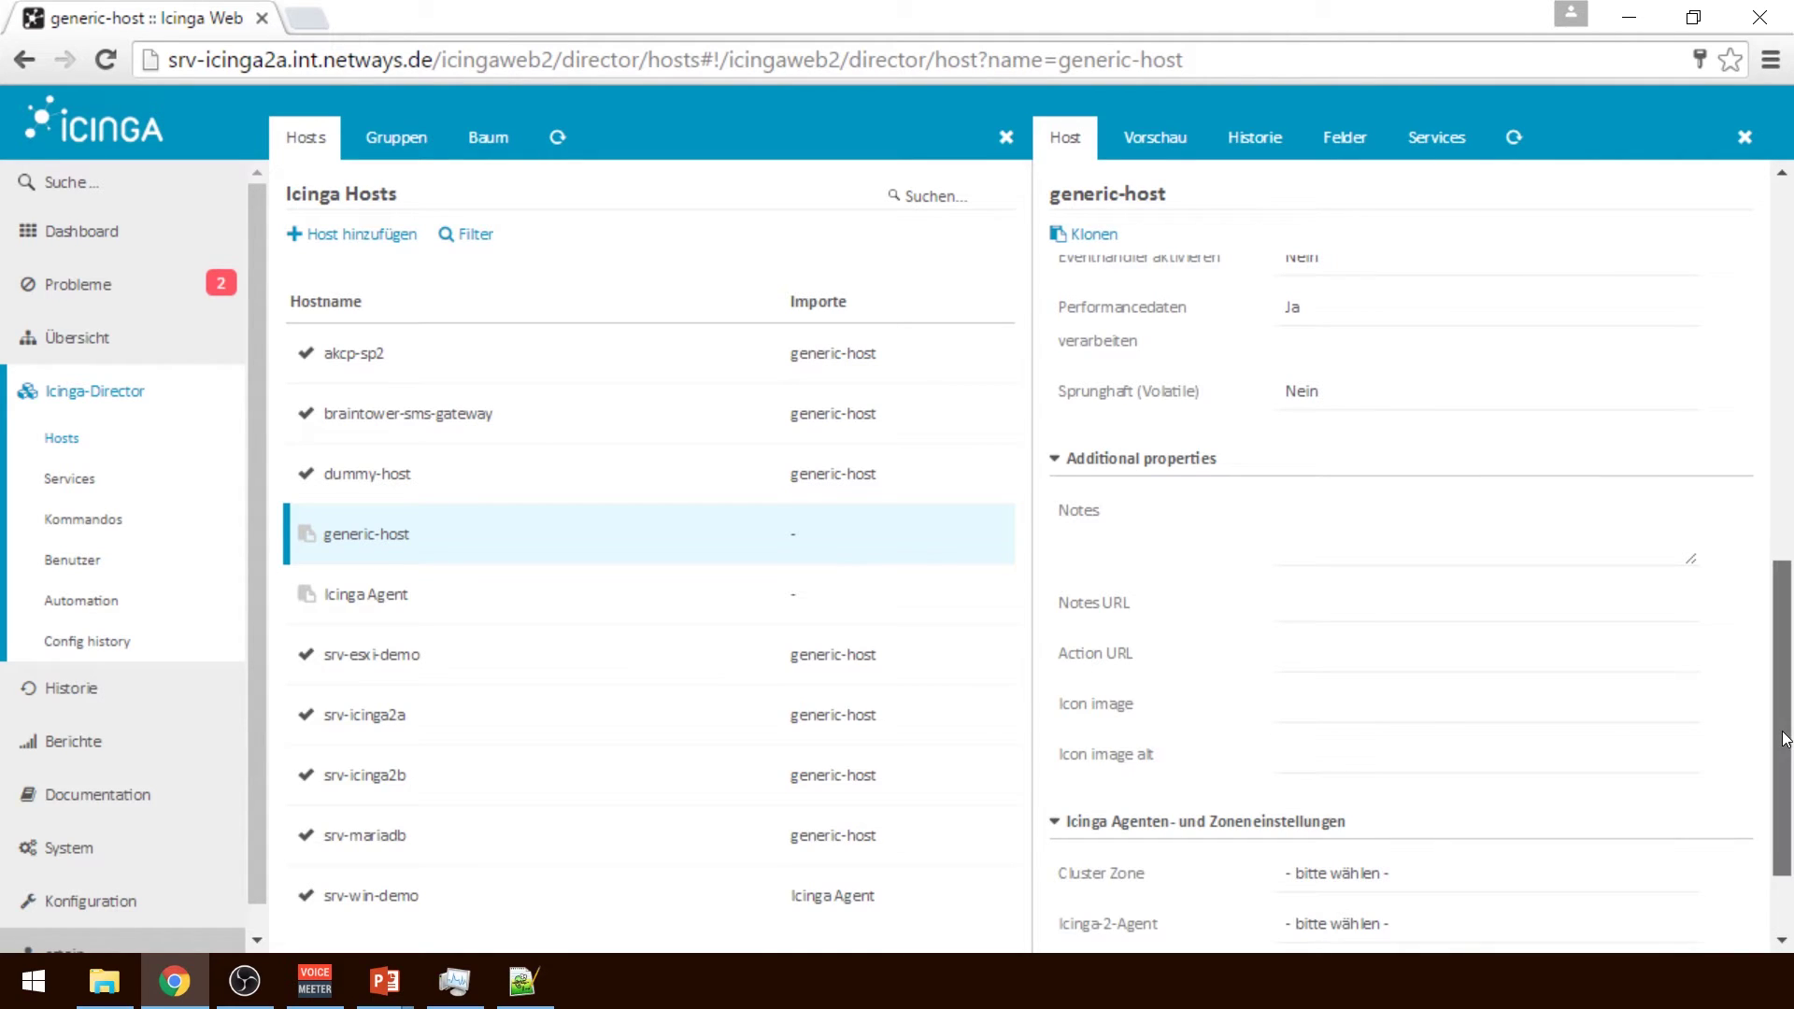
left_click_drag(1785, 738, 1785, 791)
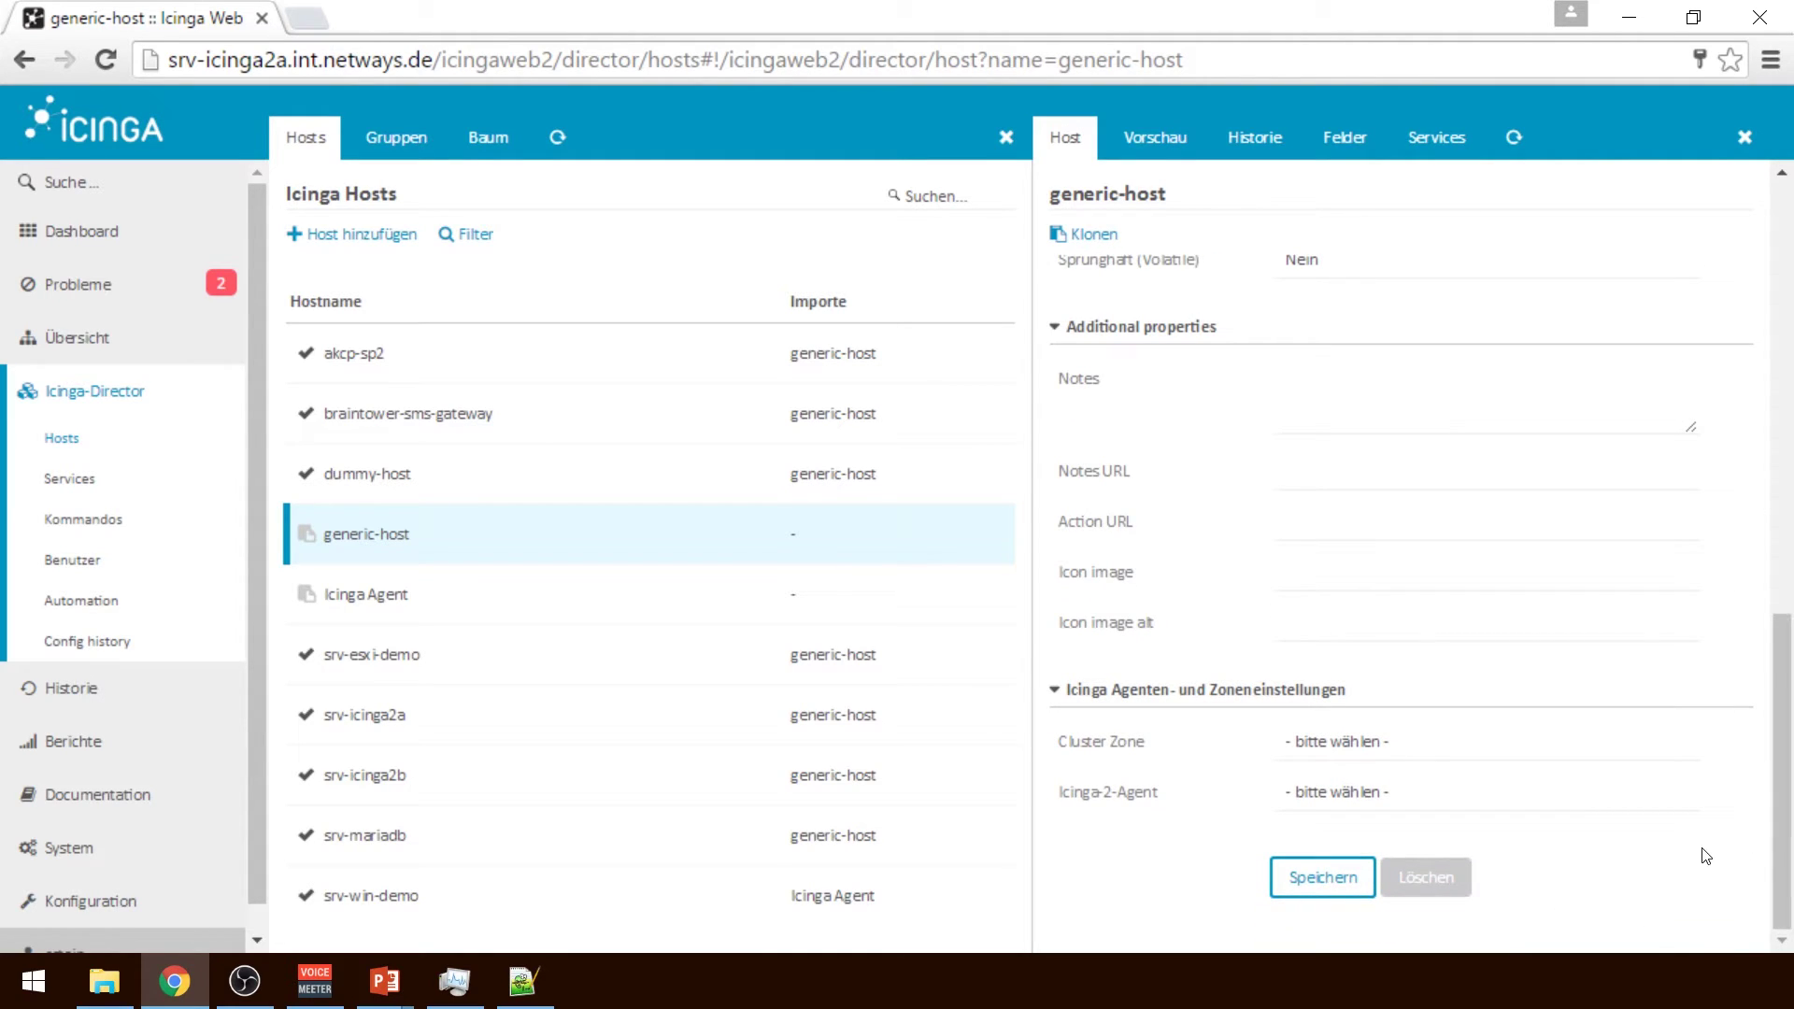
left_click(1563, 753)
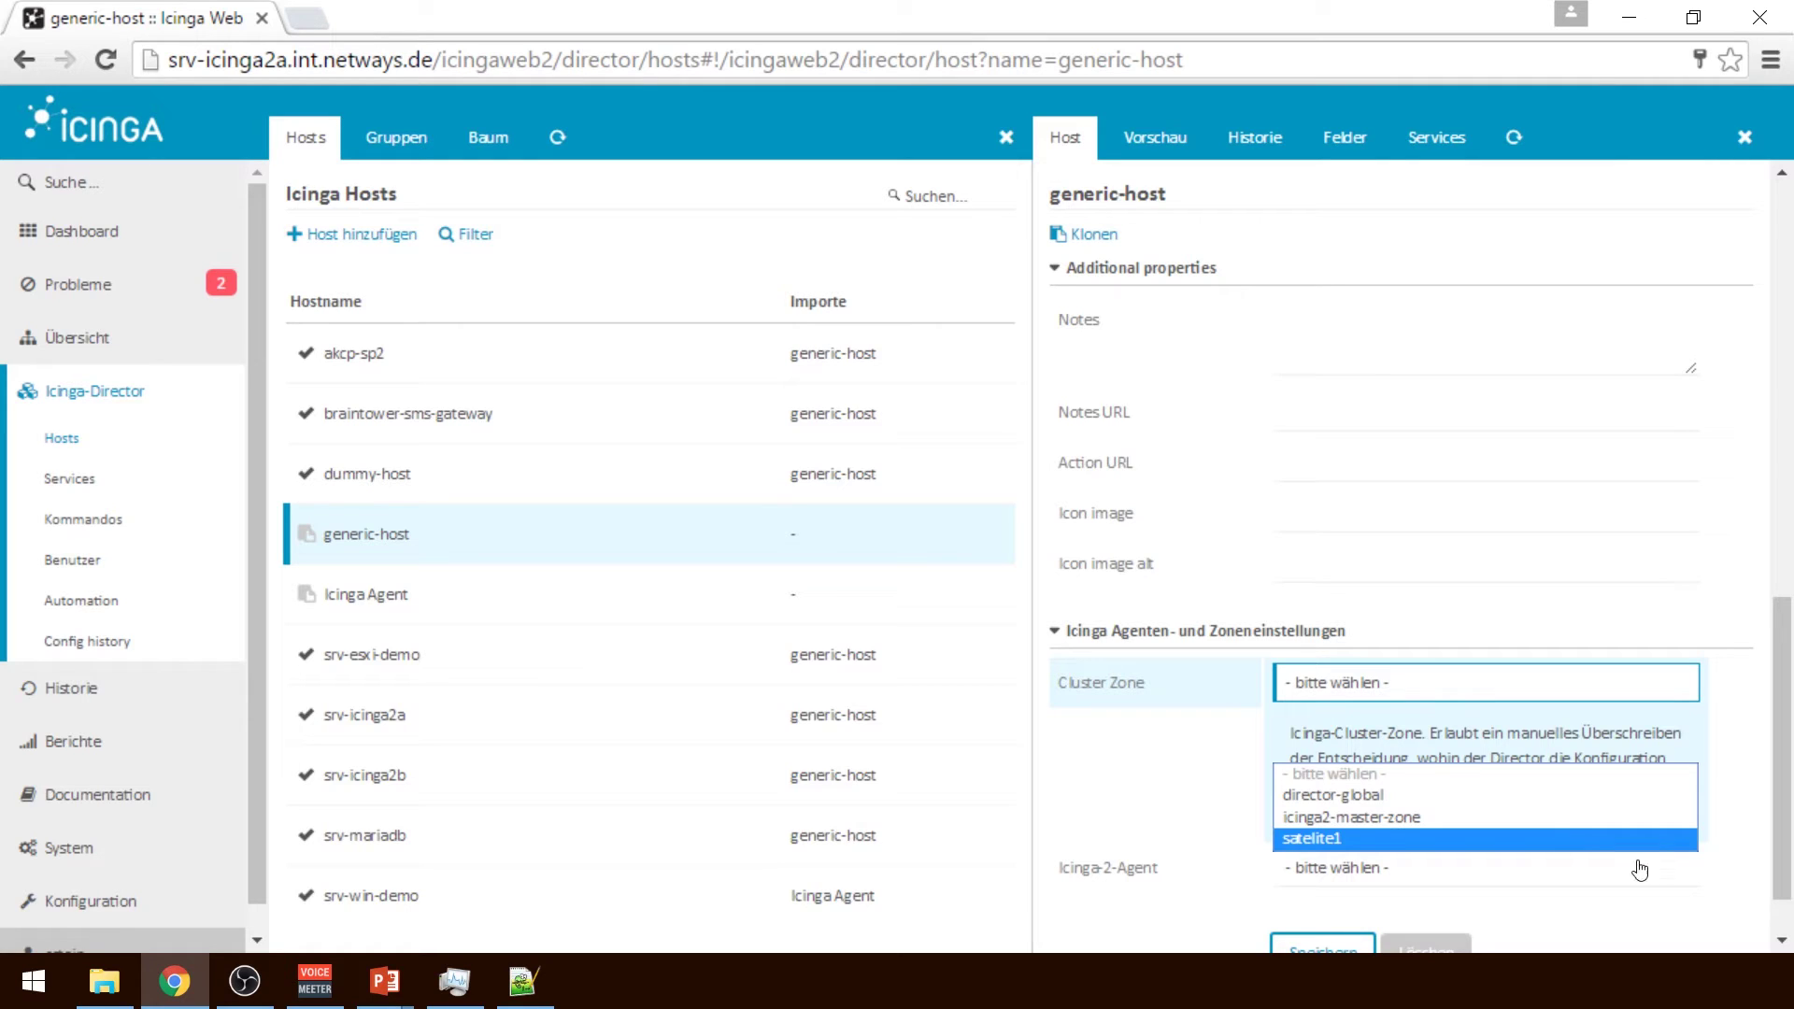
left_click(1746, 870)
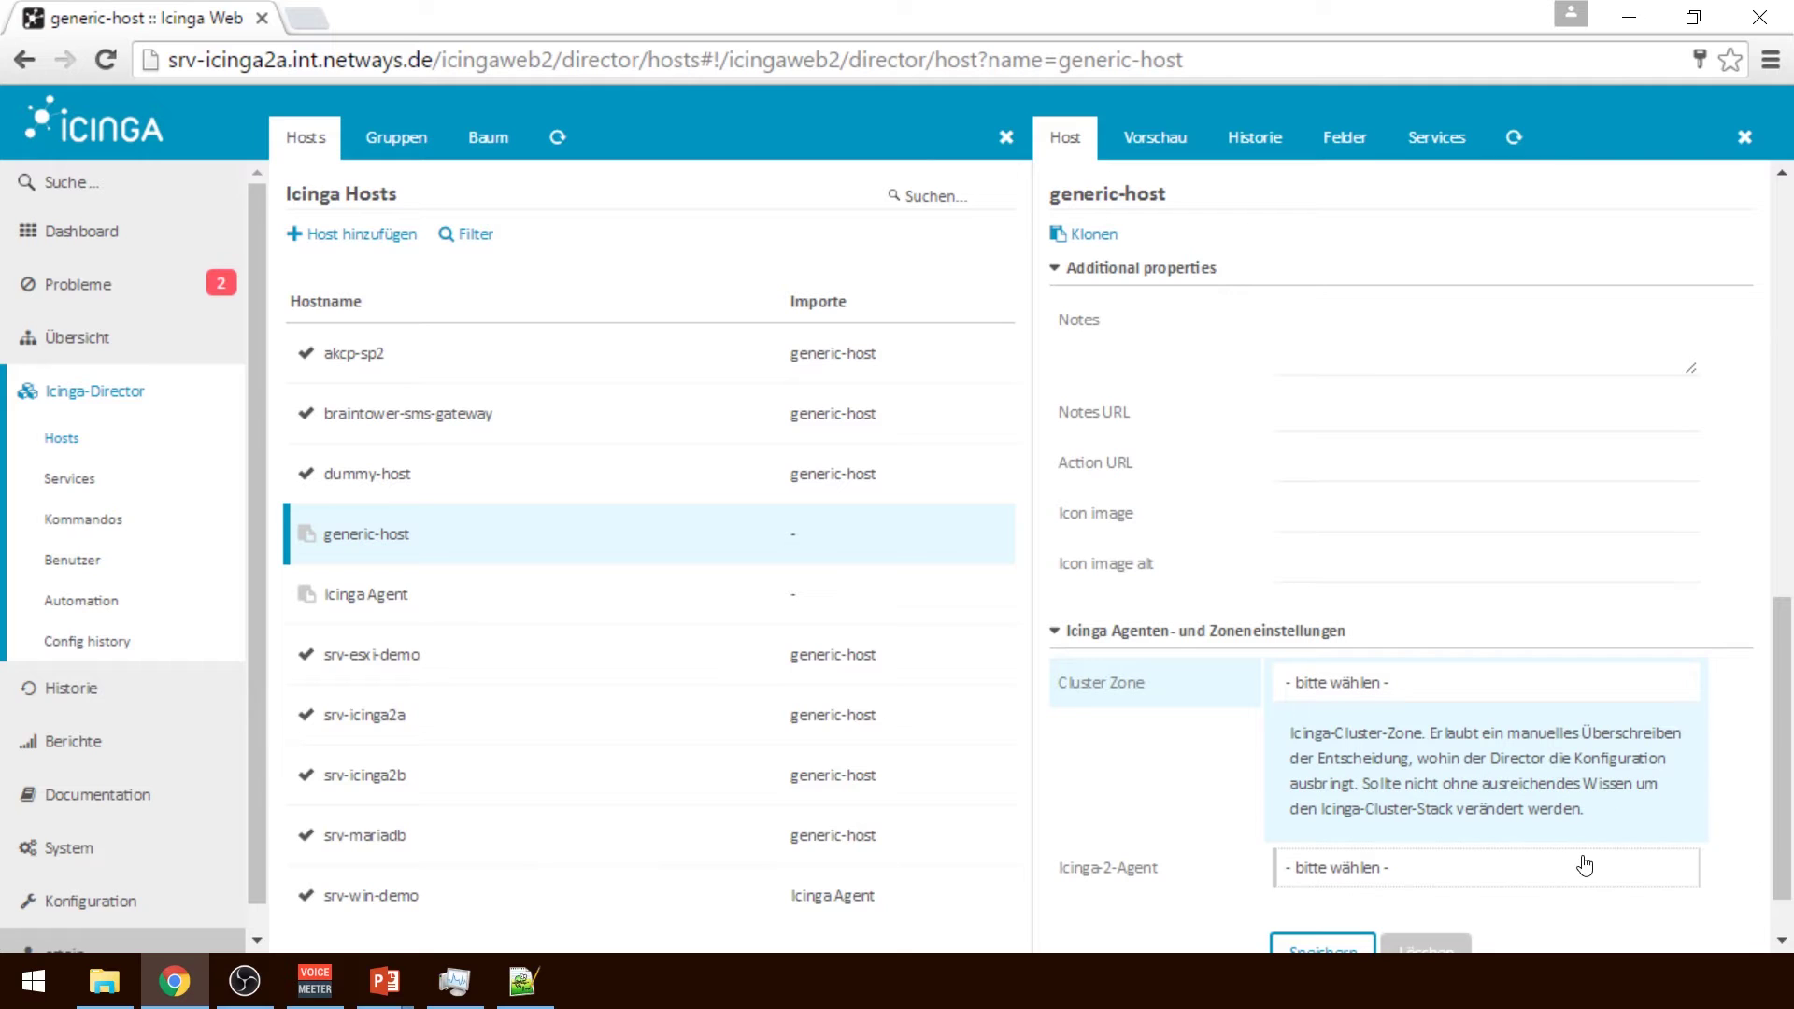
left_click(1782, 940)
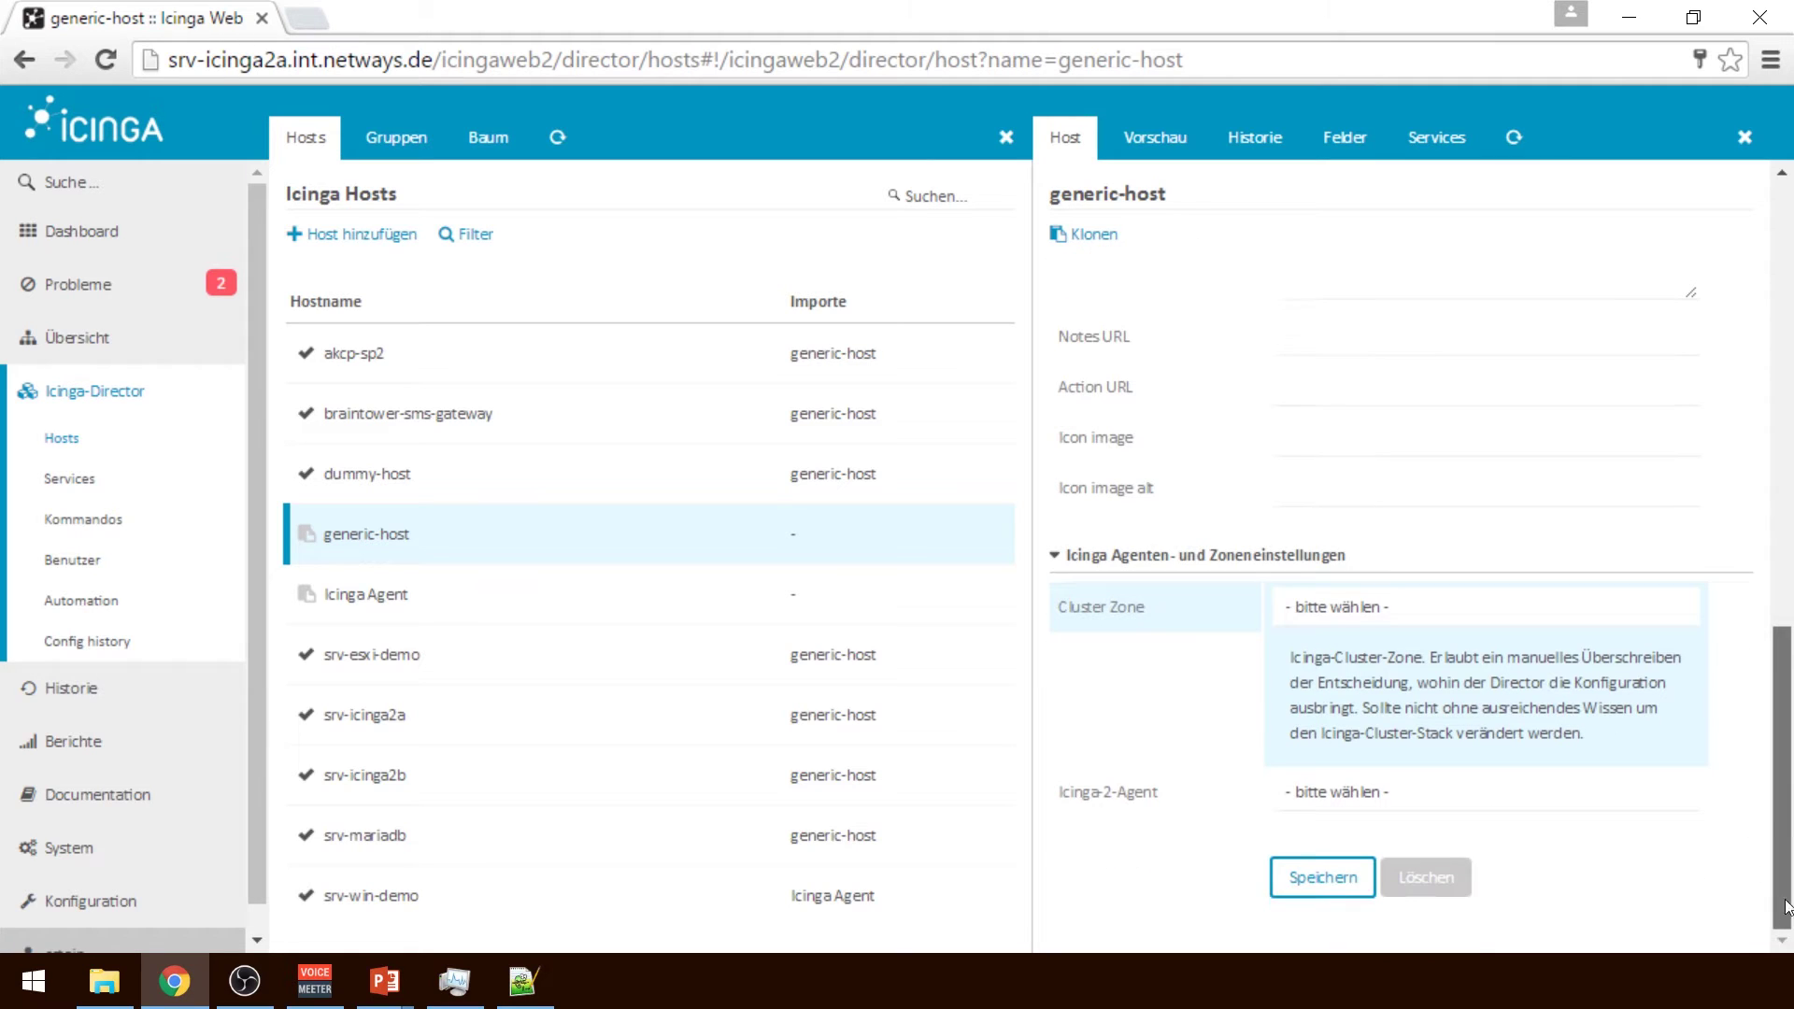
left_click(1348, 795)
left_click(1348, 867)
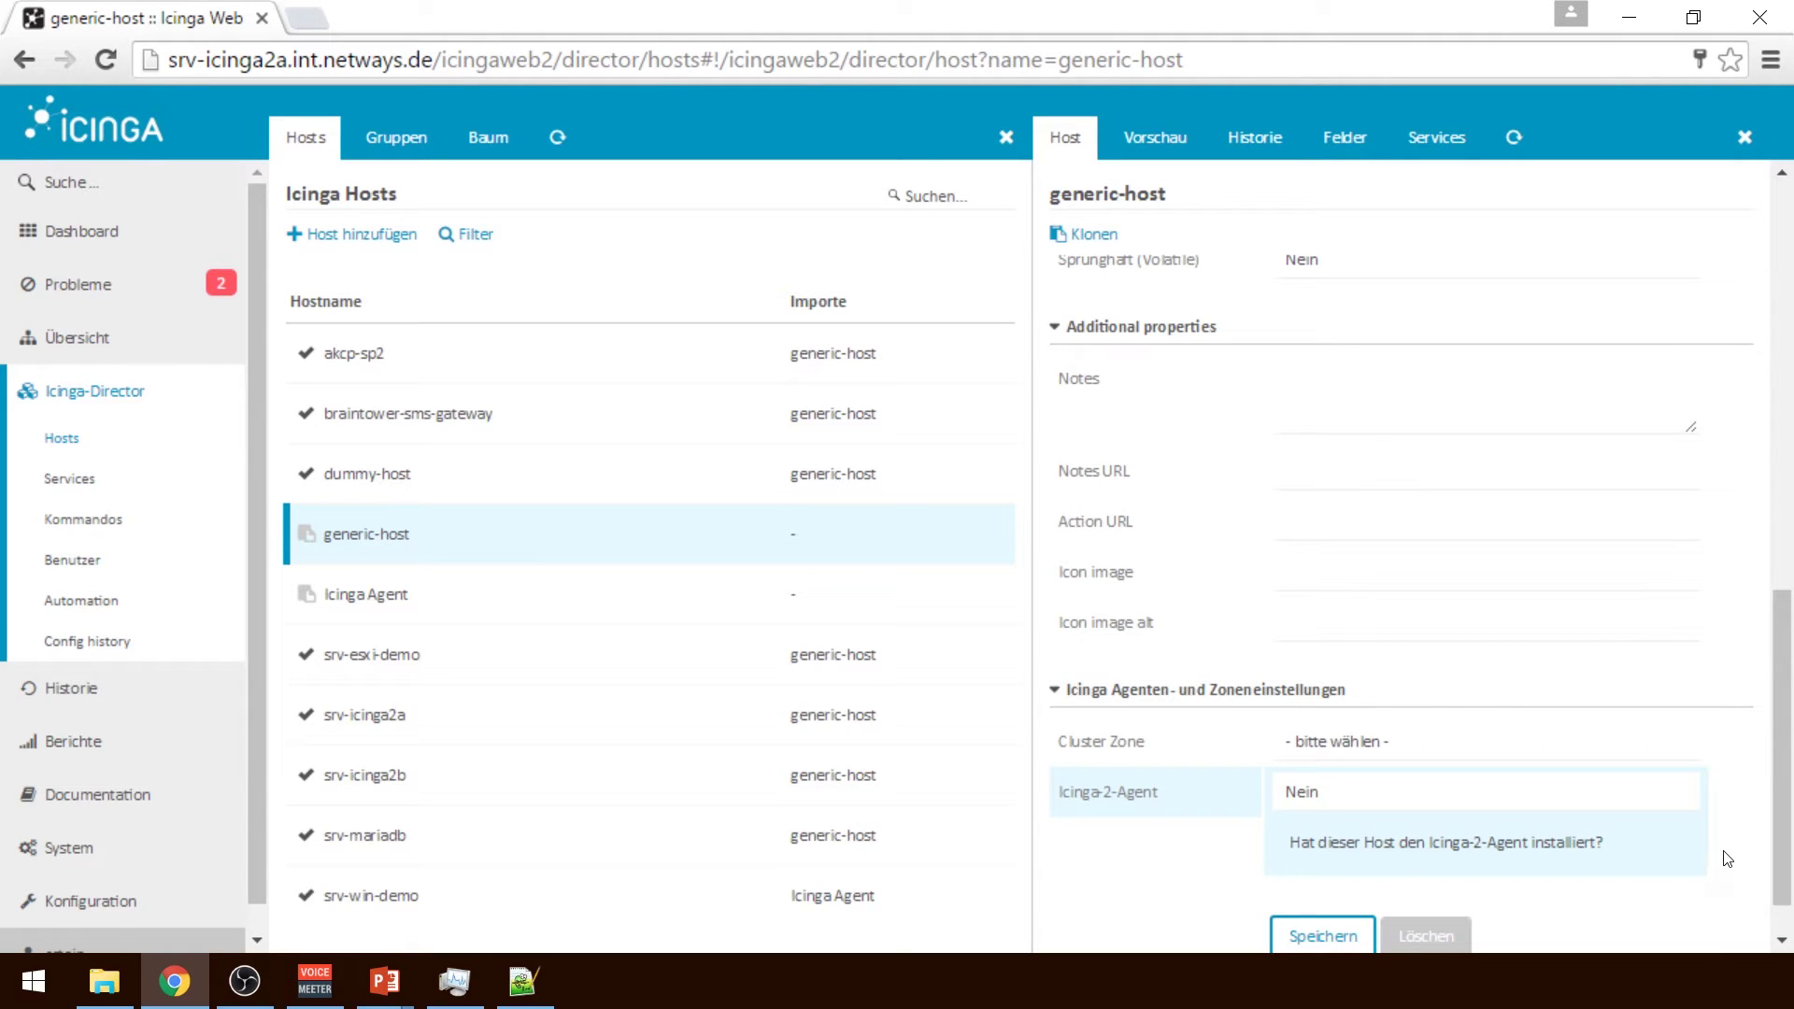
left_click(1361, 934)
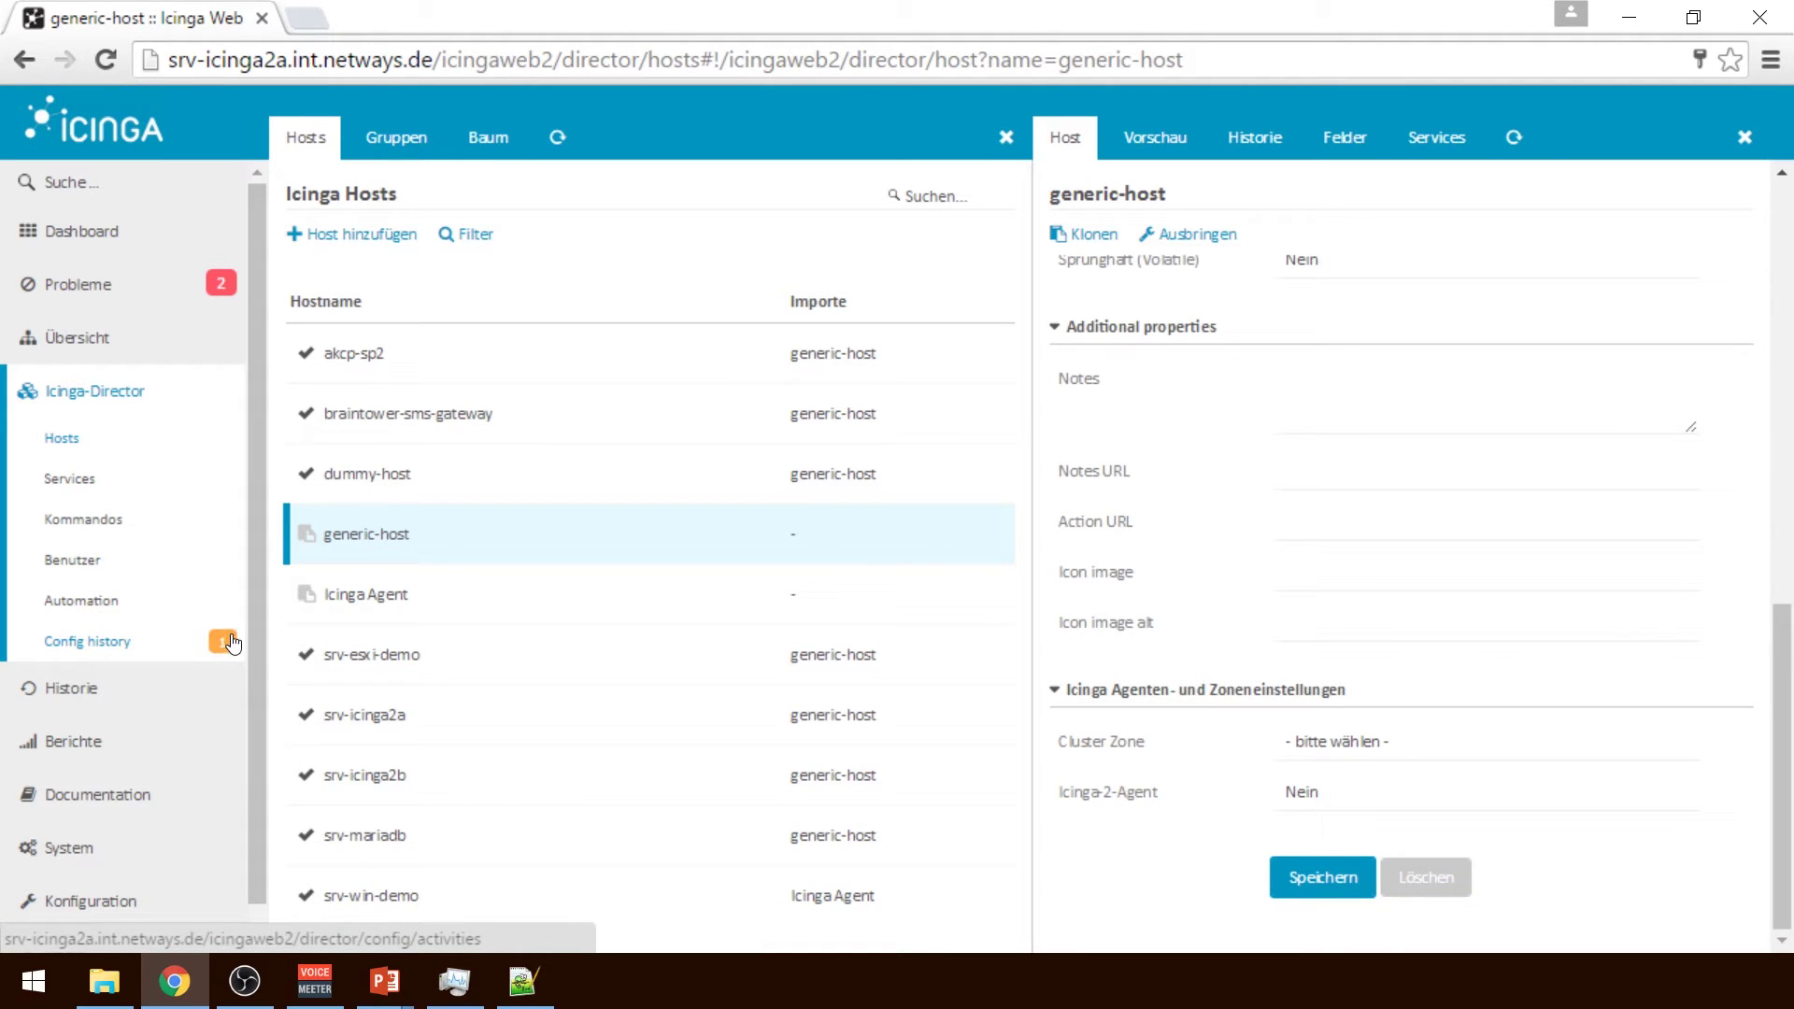
Go back to the Icinga-Director overview and reopen the Hosts list
mouse_move(233, 644)
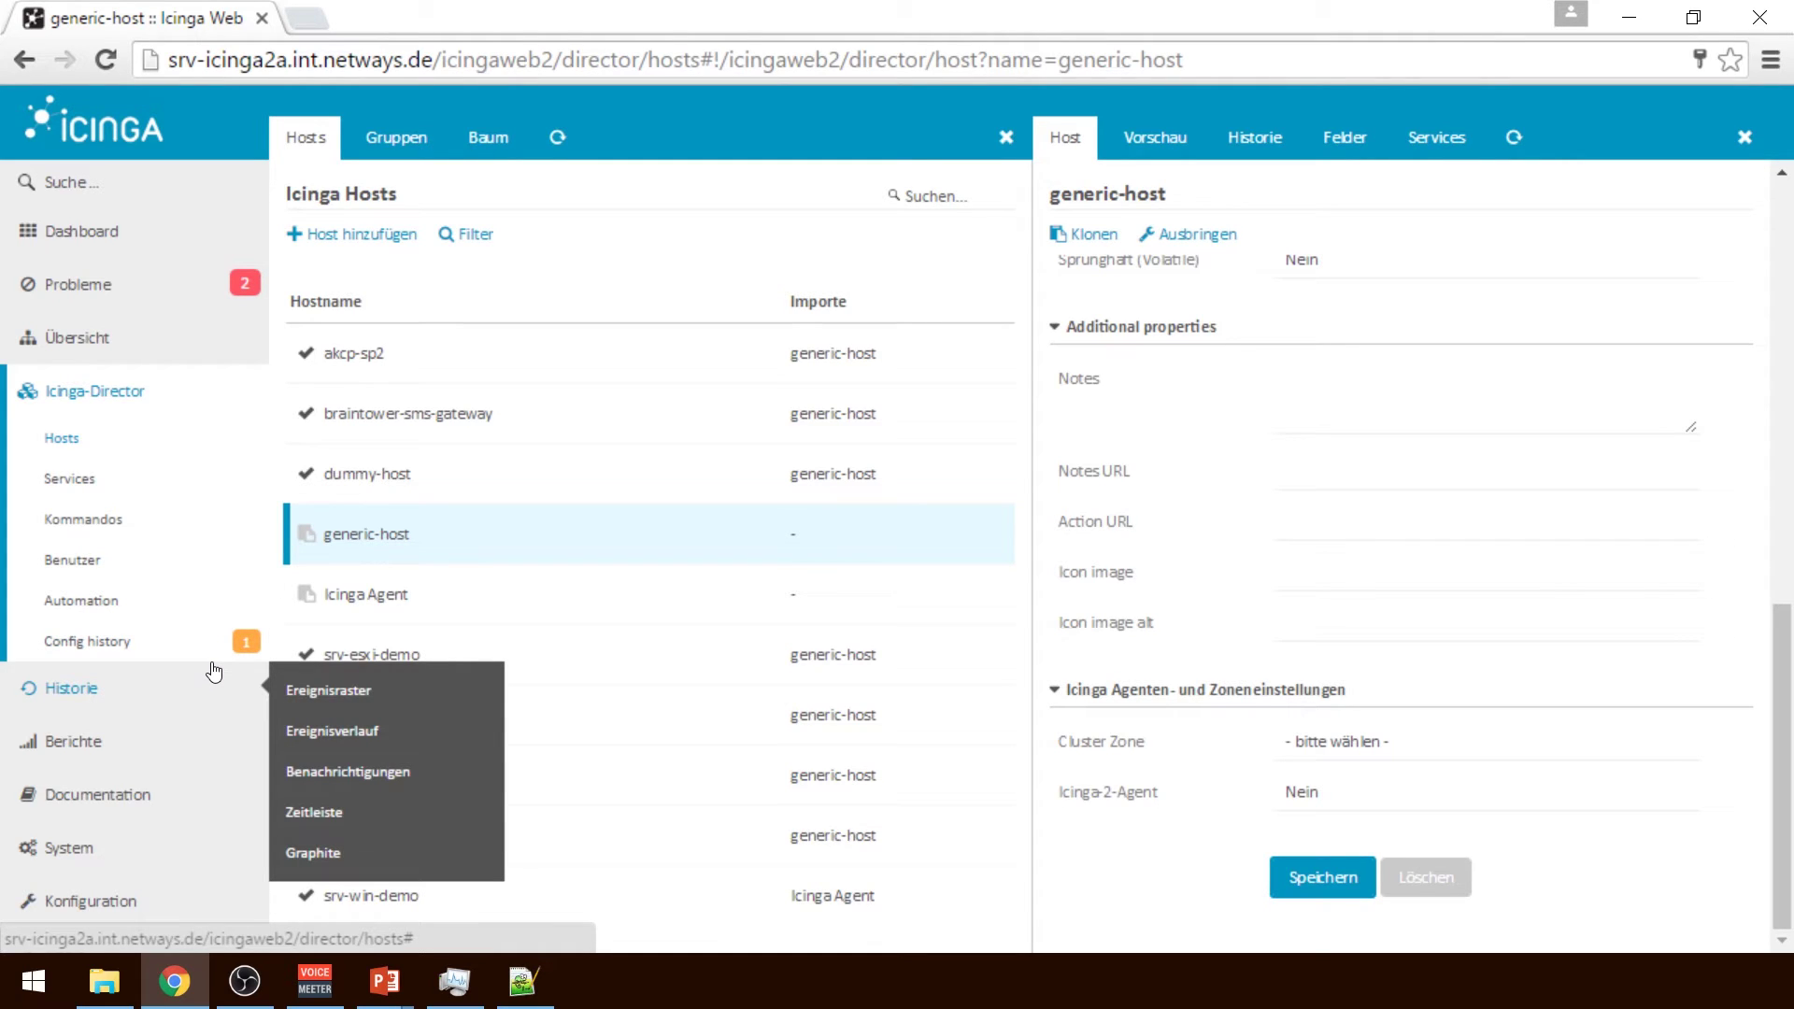
left_click(90, 400)
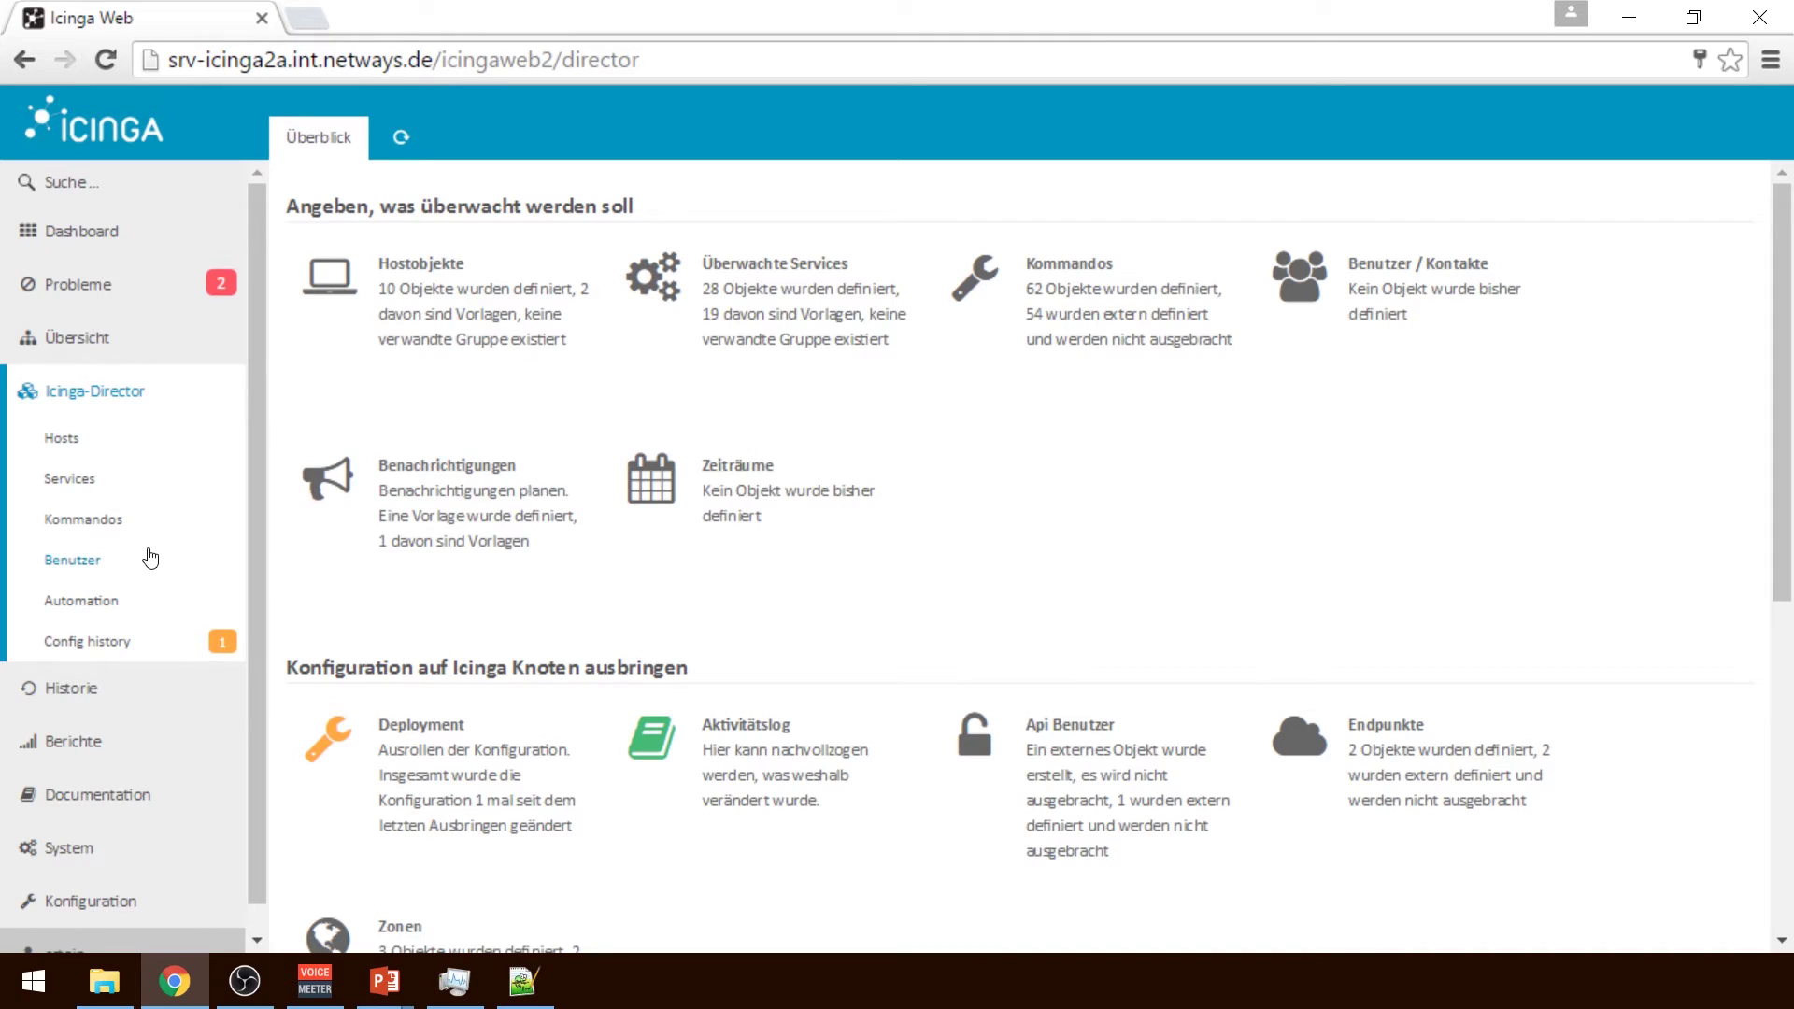
left_click(61, 437)
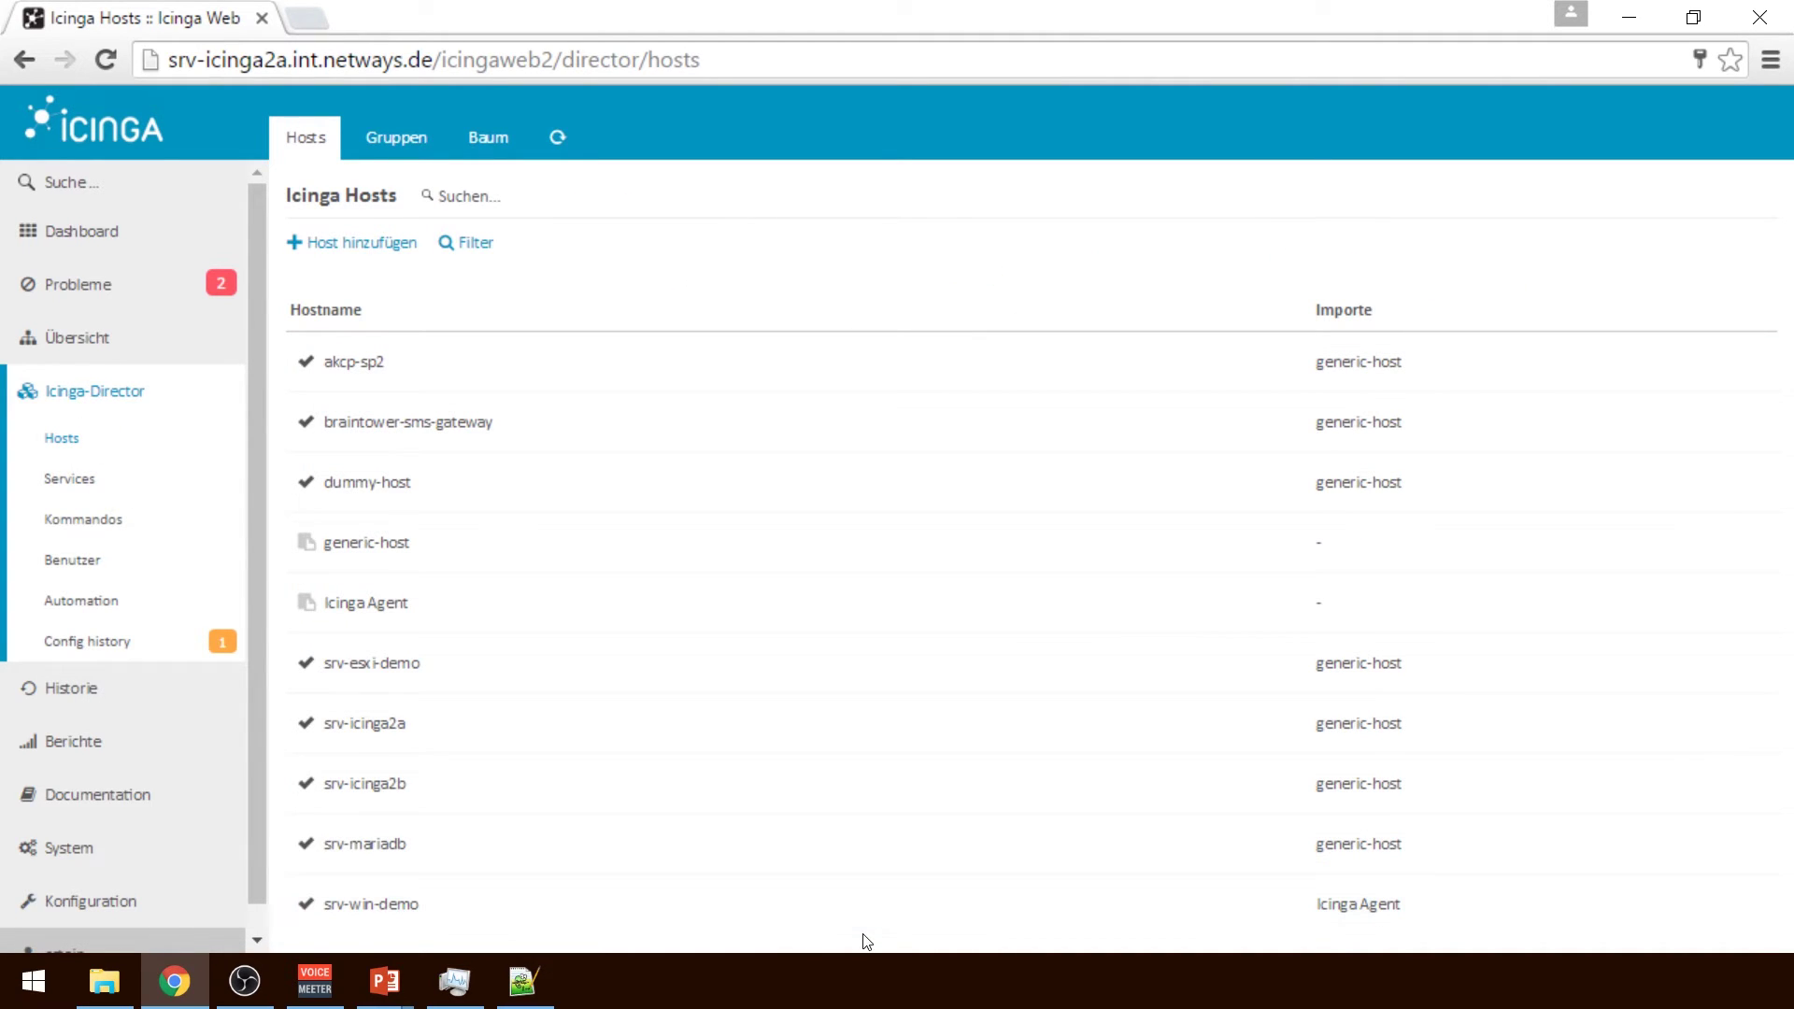
Open the Icinga Agent template, keeping 8x5 Bereitschaft and setting the operating system to Windows
left_click(611, 602)
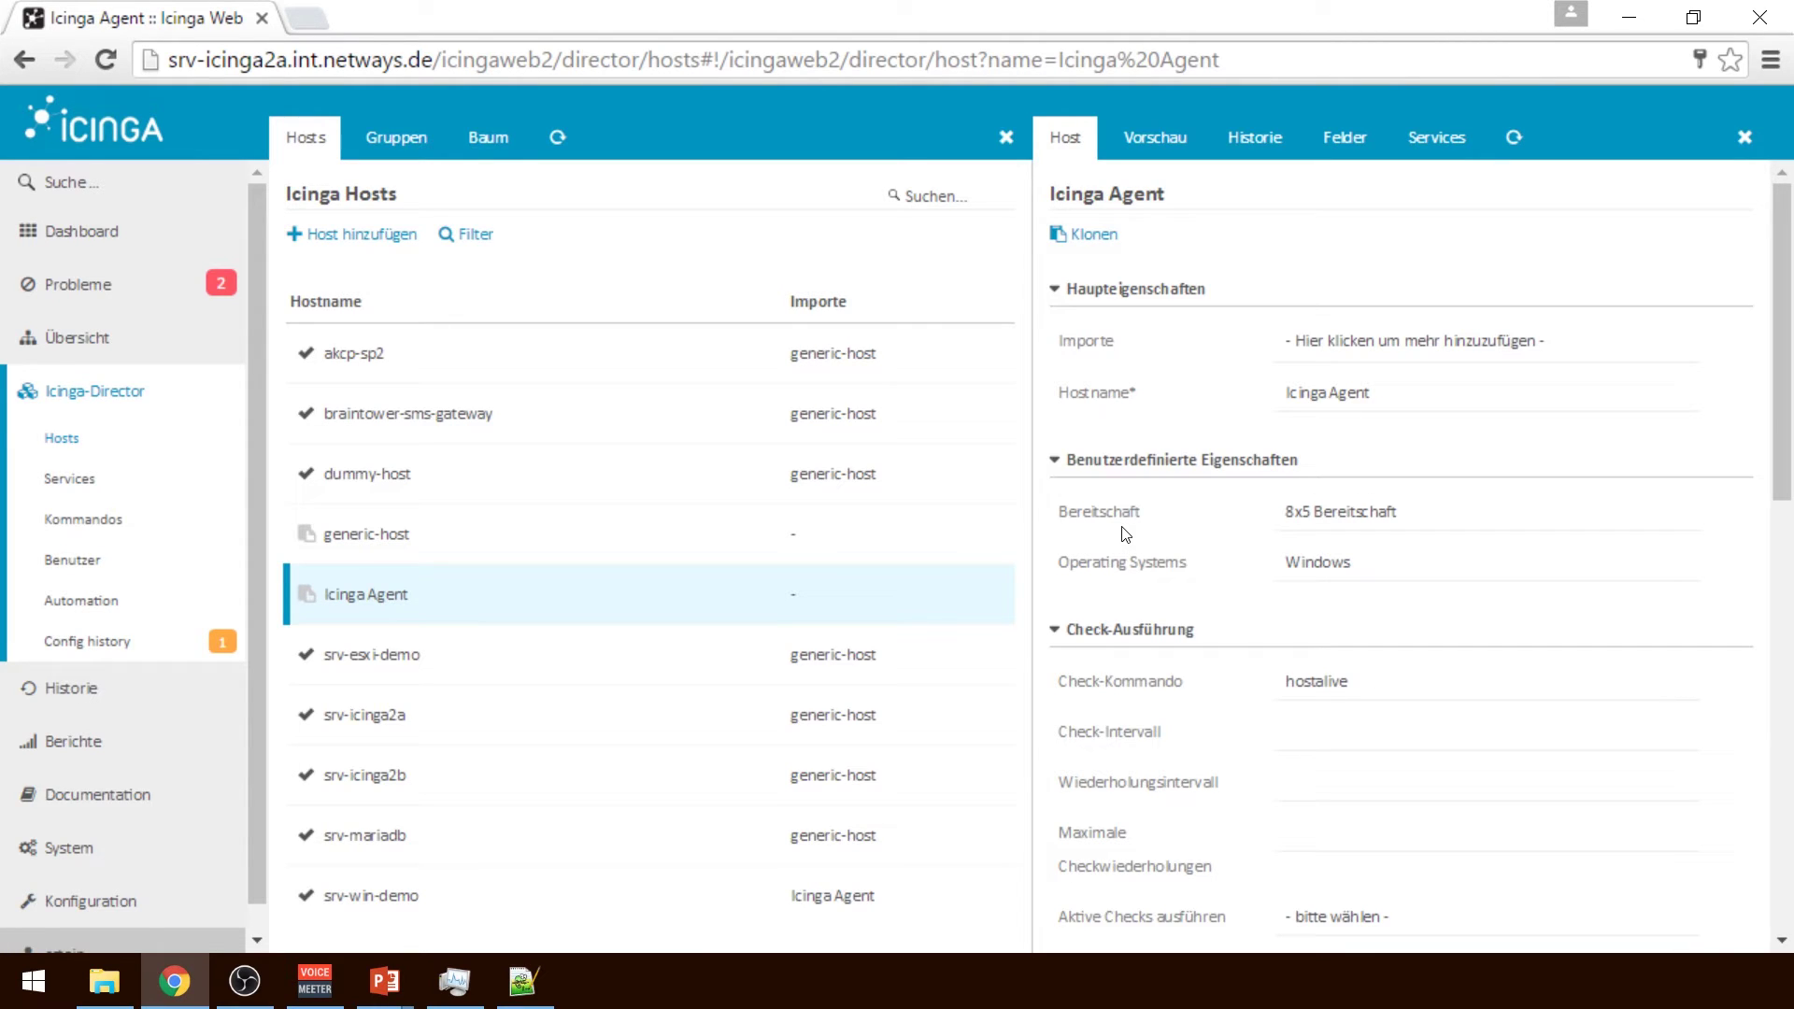
left_click(1369, 508)
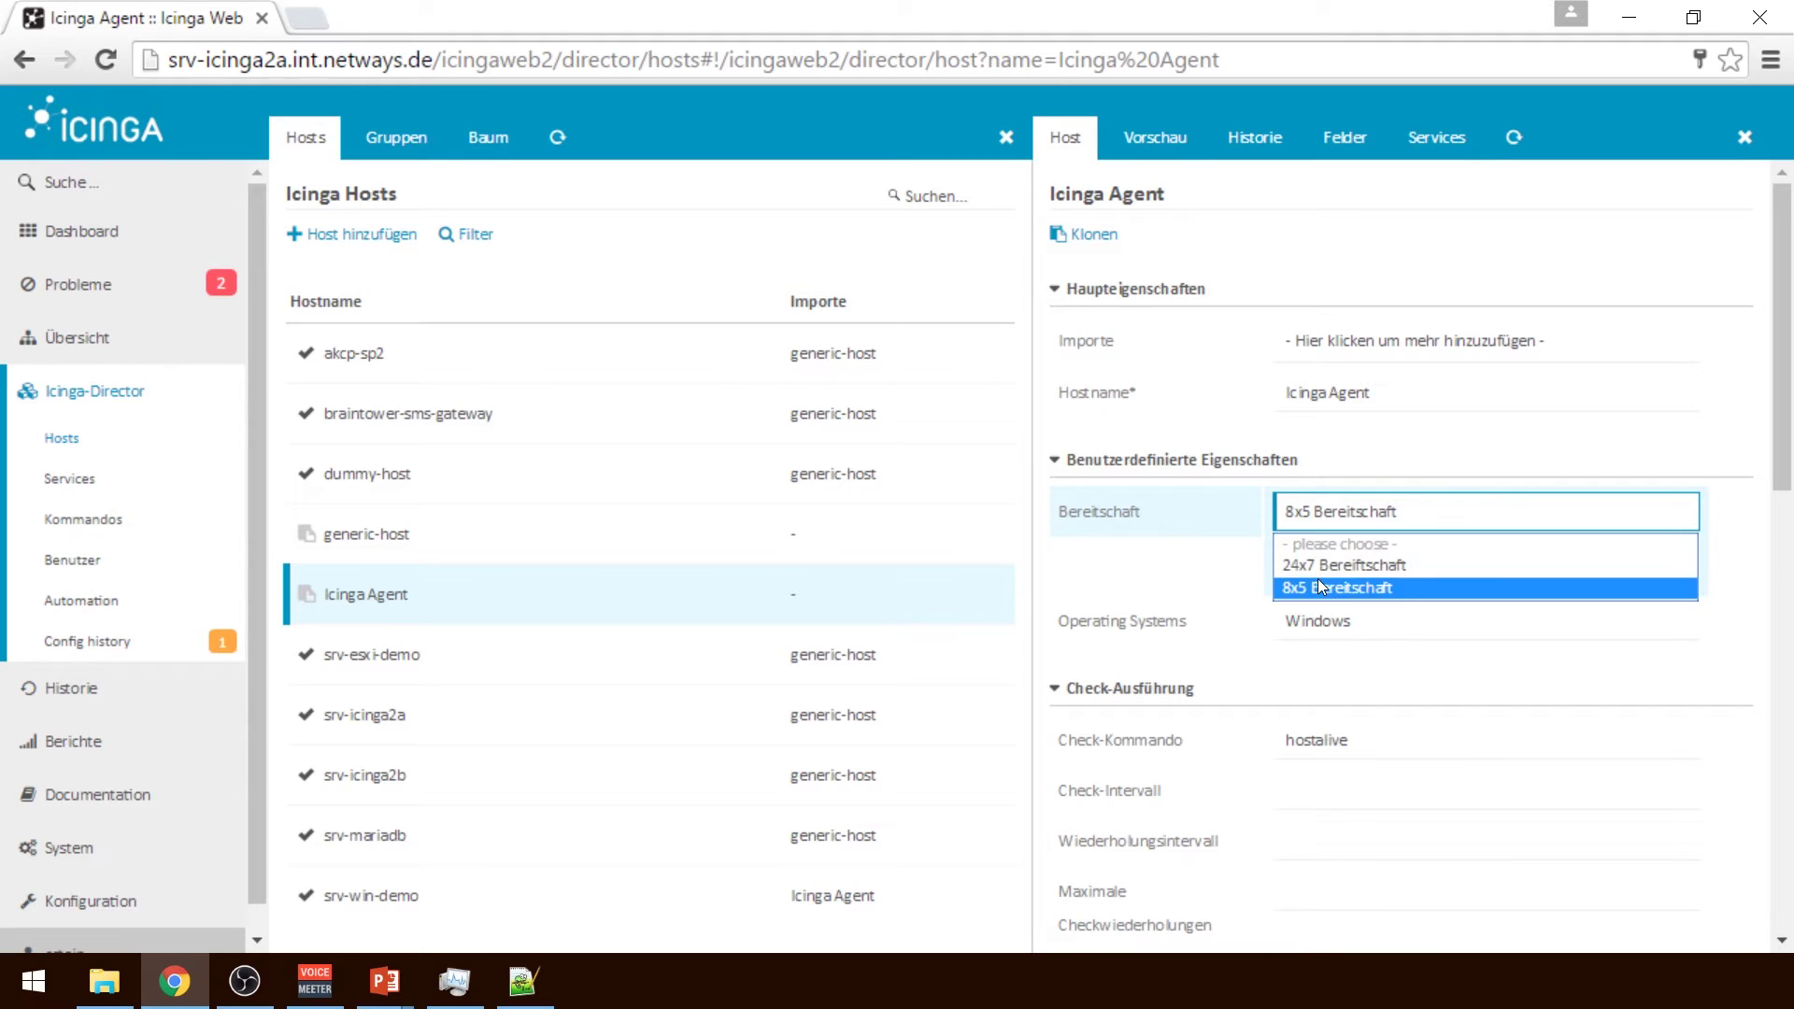
left_click(1321, 583)
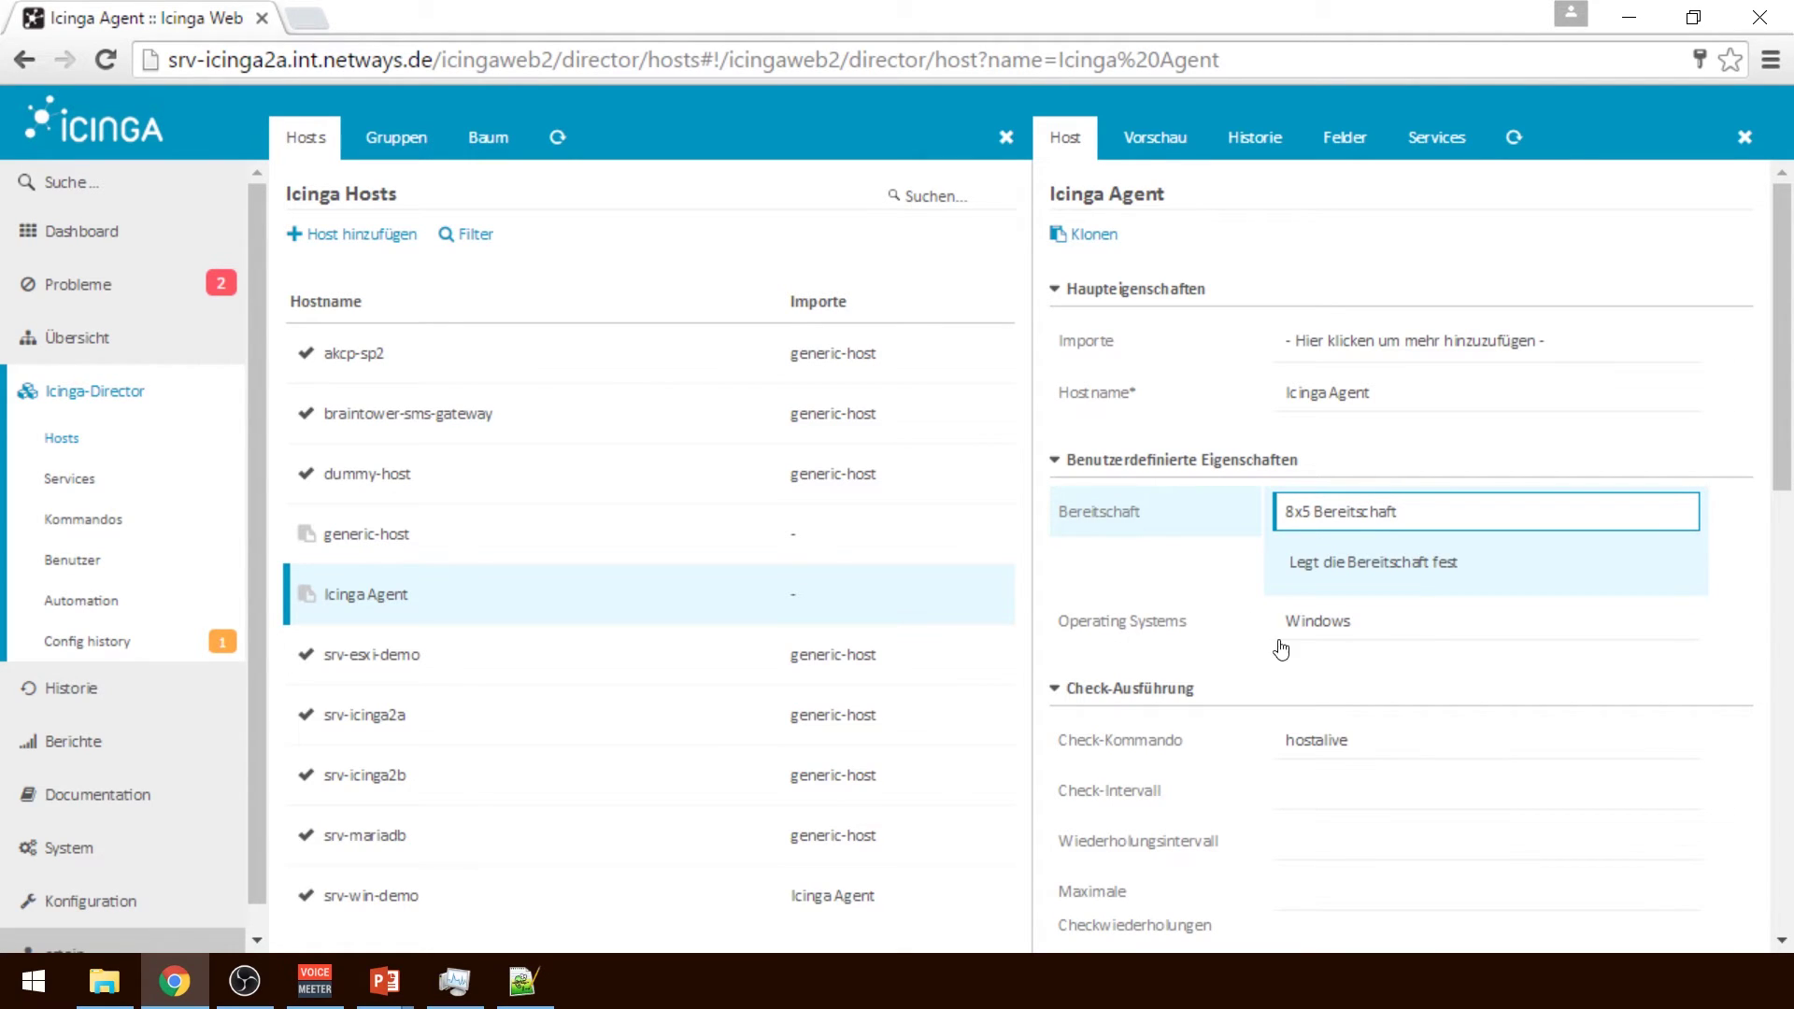
left_click(1336, 624)
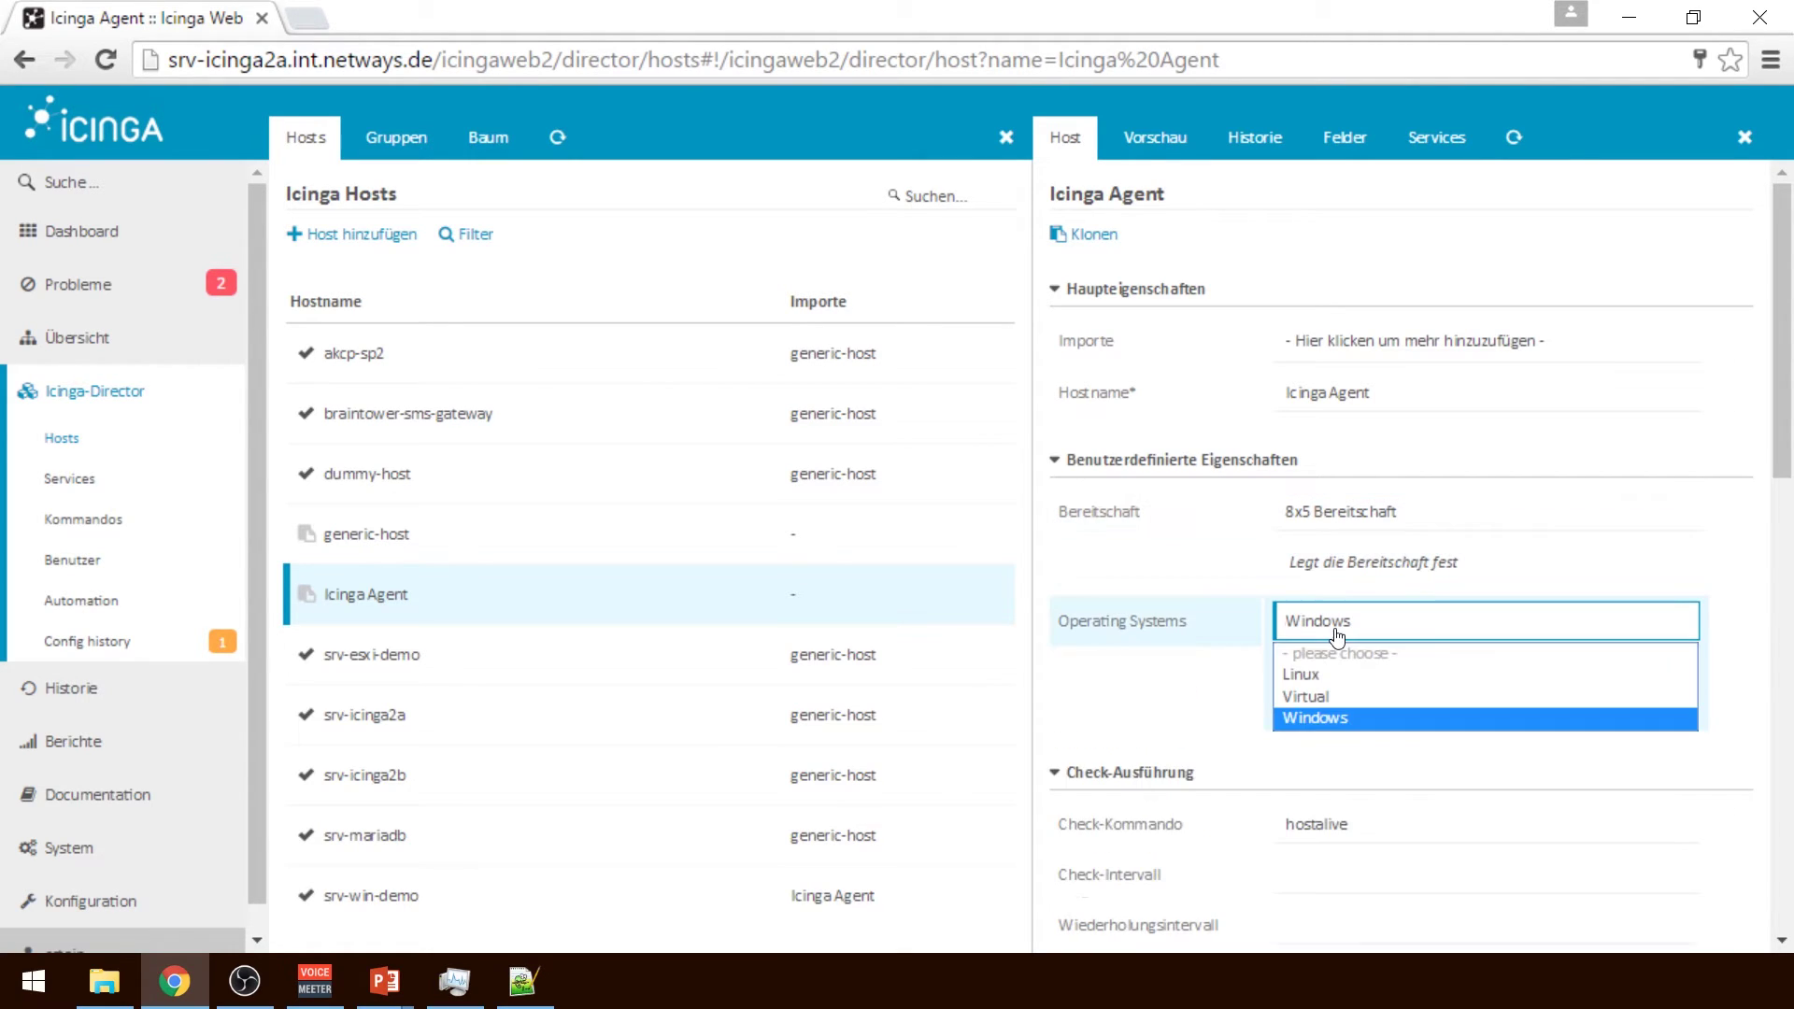
left_click(1303, 720)
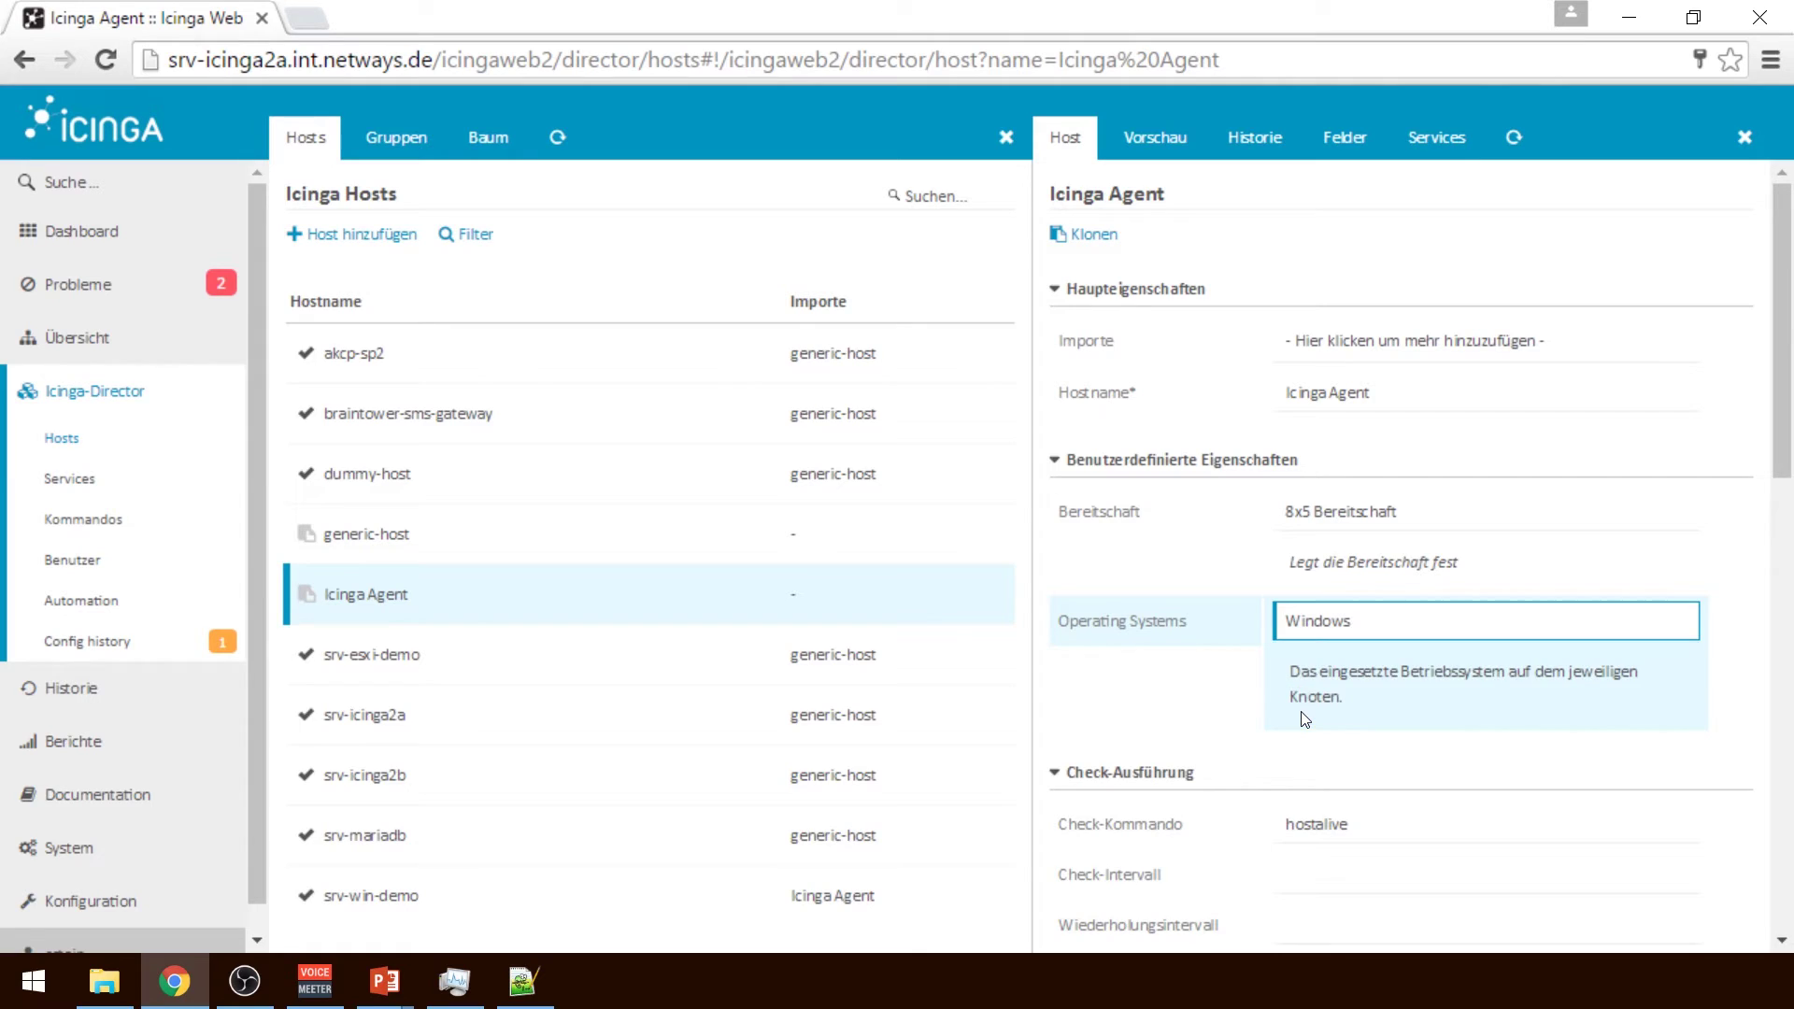
left_click(1406, 657)
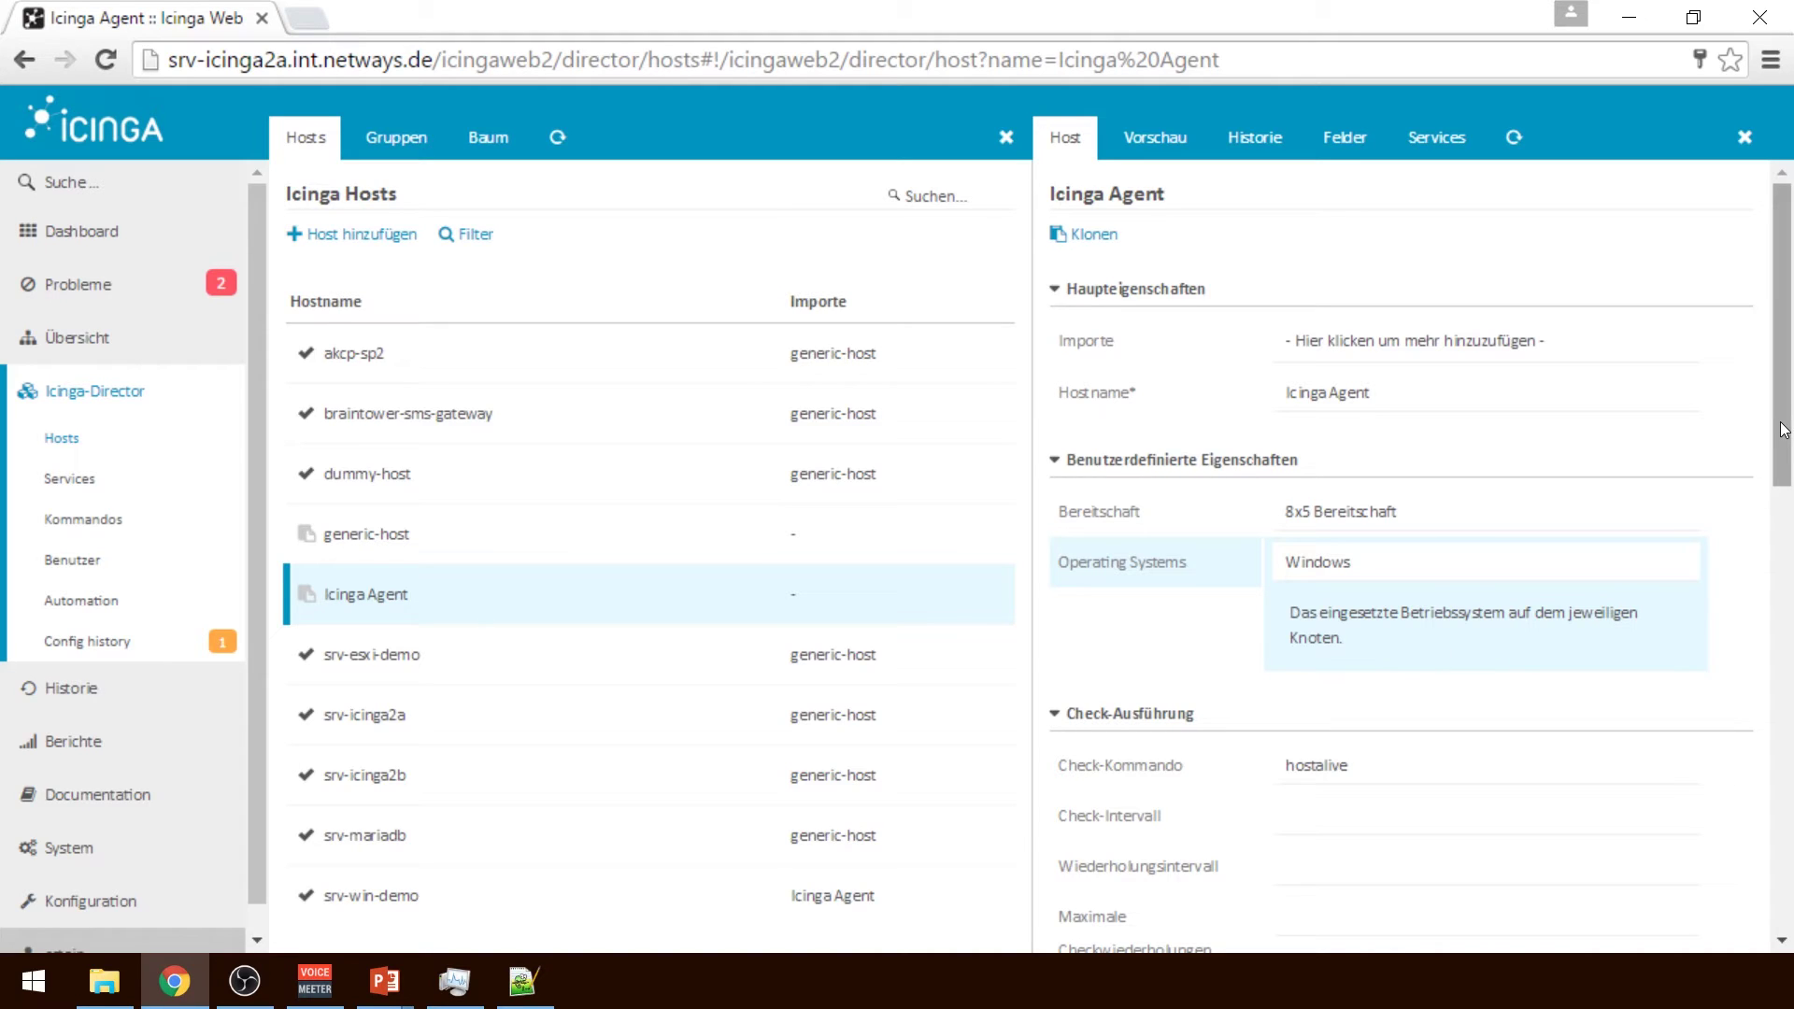
Set check interval 5m, maximum check attempts 5, and turn active checks on
left_click_drag(1783, 430, 1783, 534)
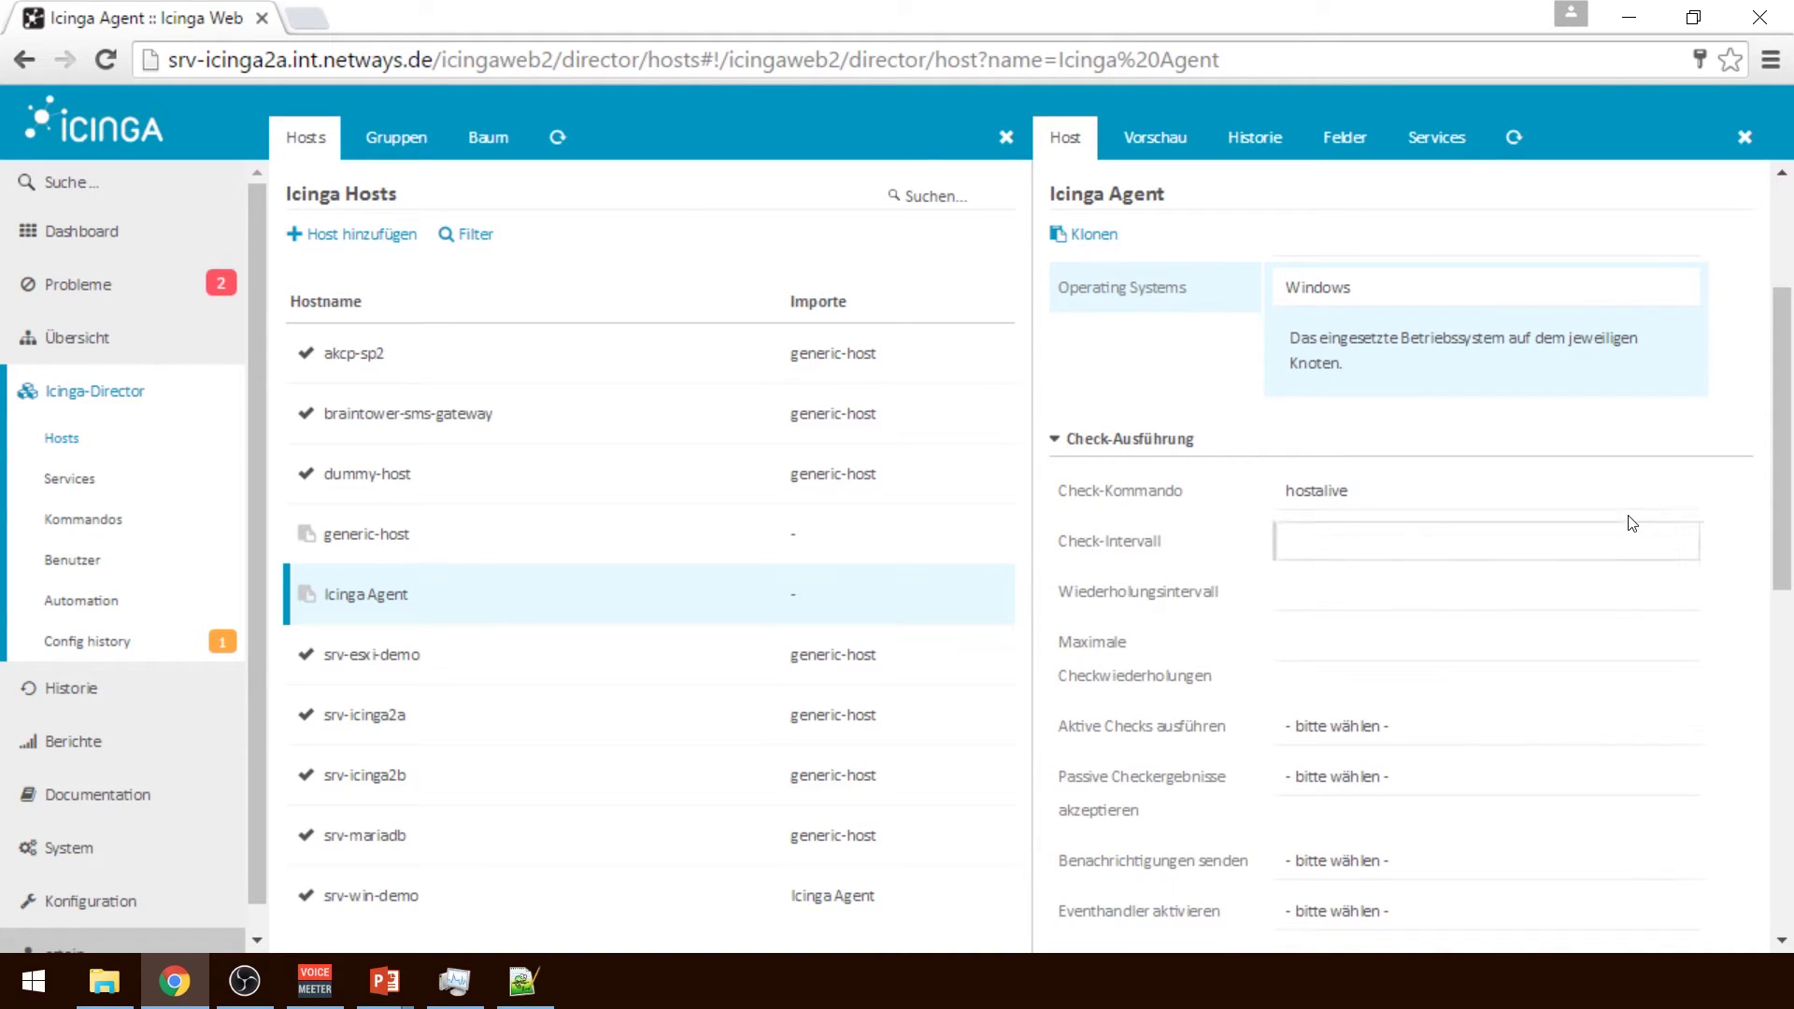
left_click(1523, 529)
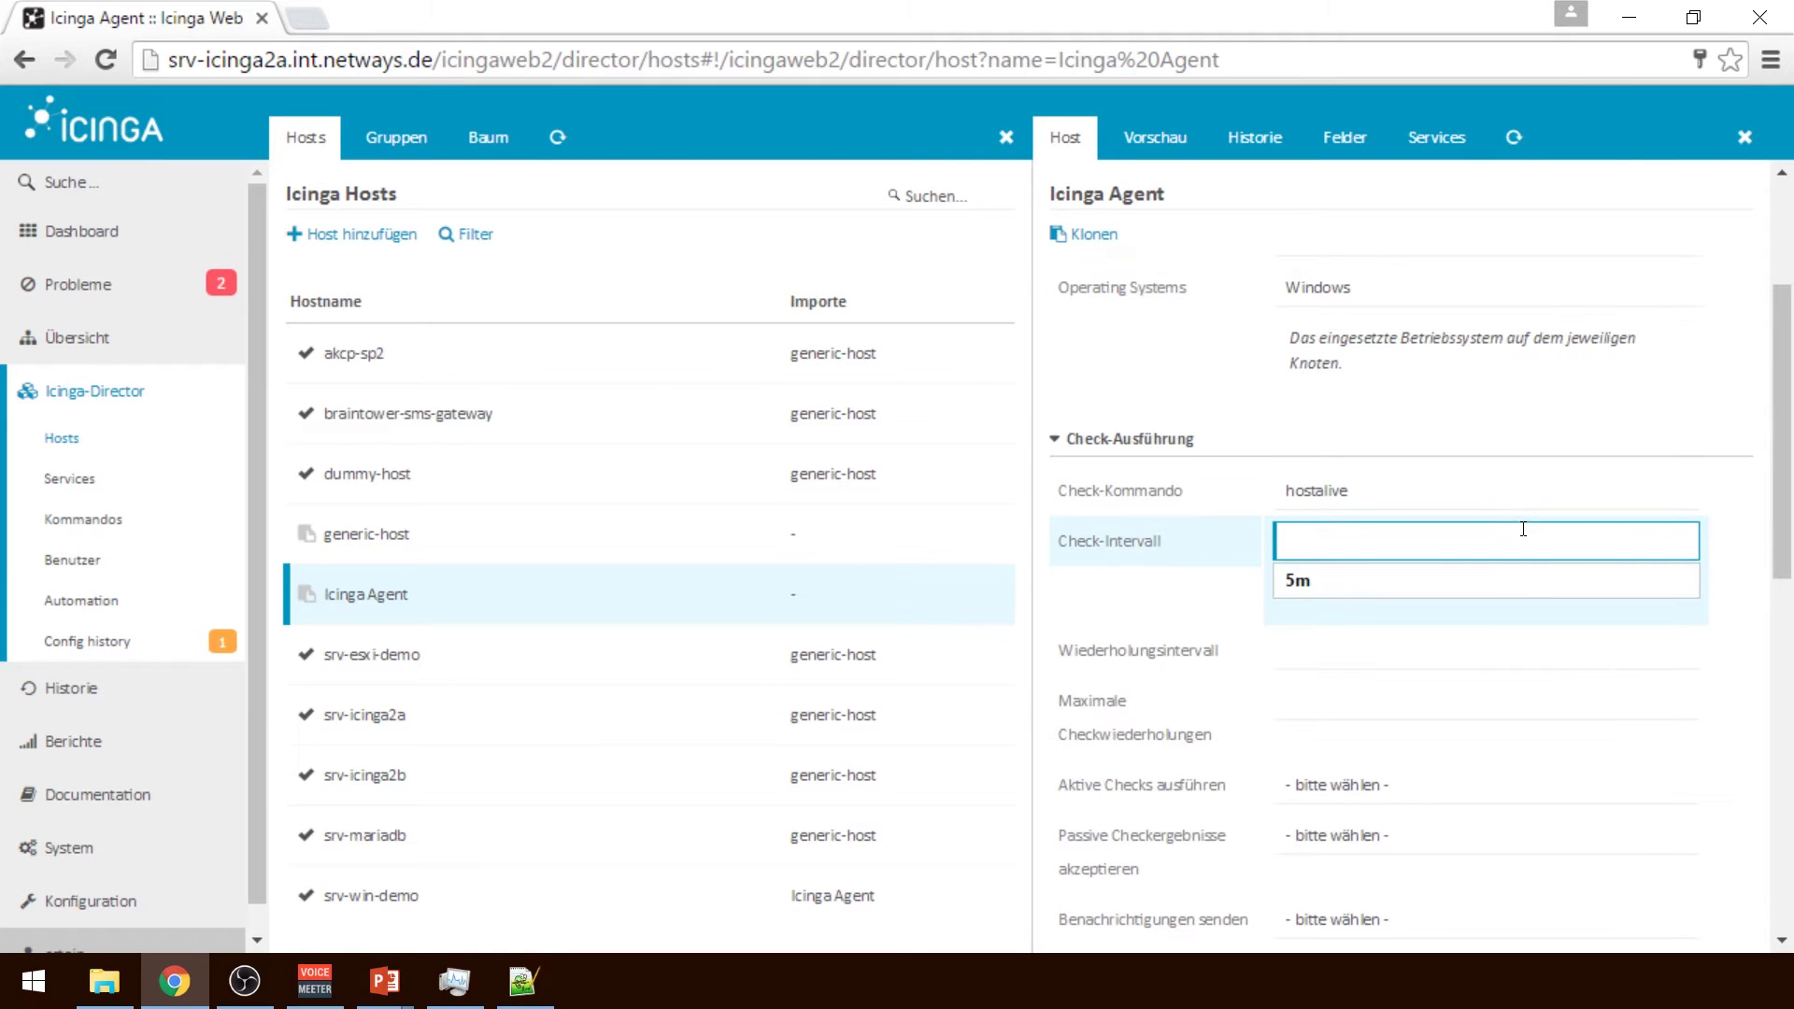
type("5m")
left_click(1334, 654)
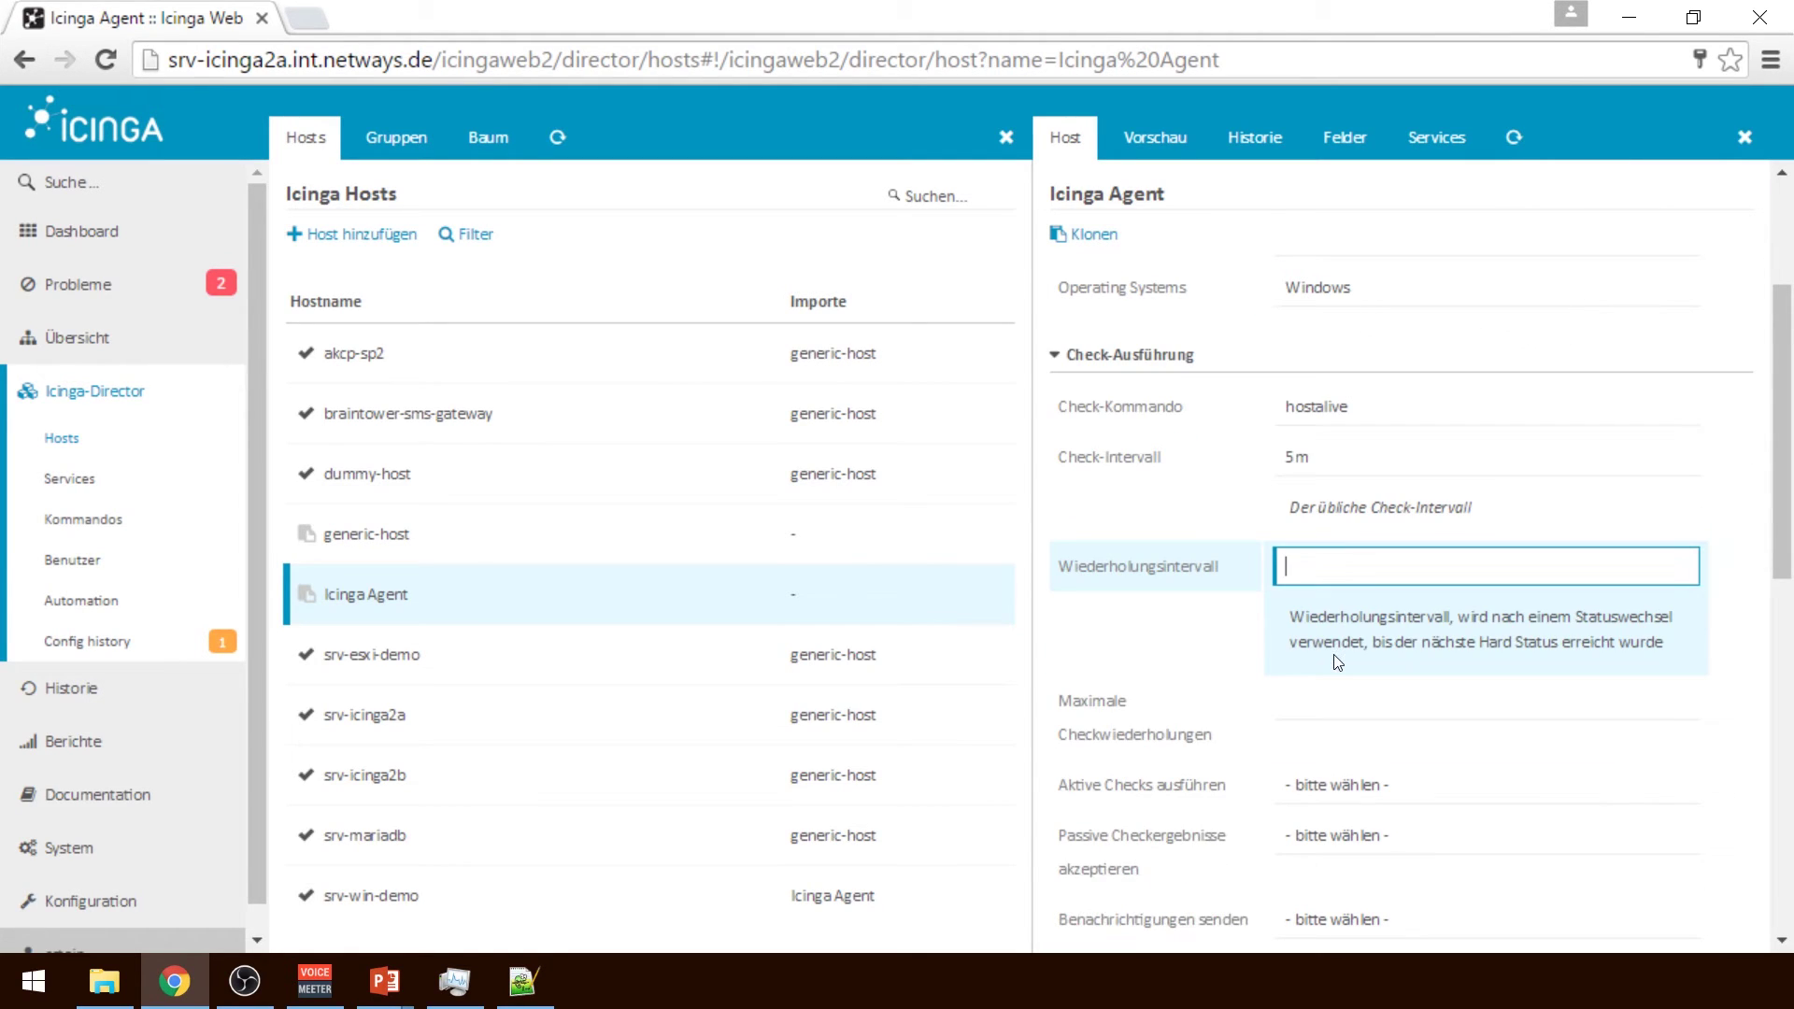
left_click(1290, 691)
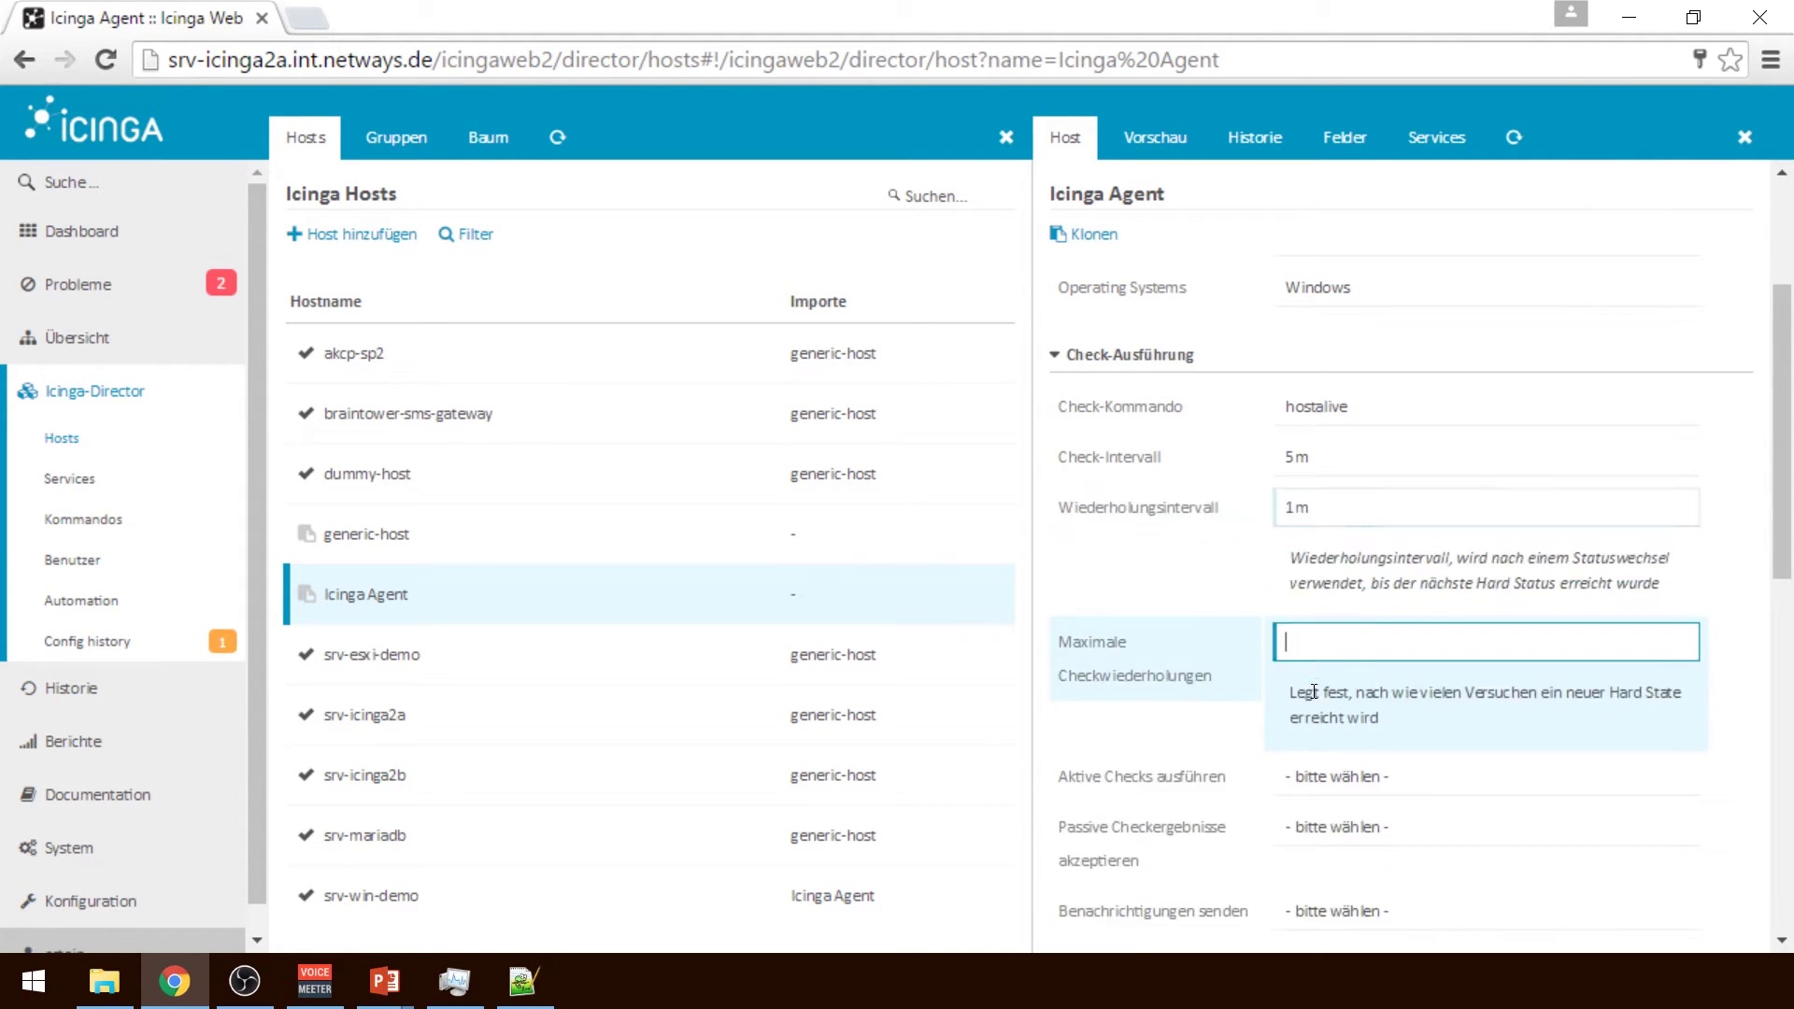
type("5")
left_click(1434, 790)
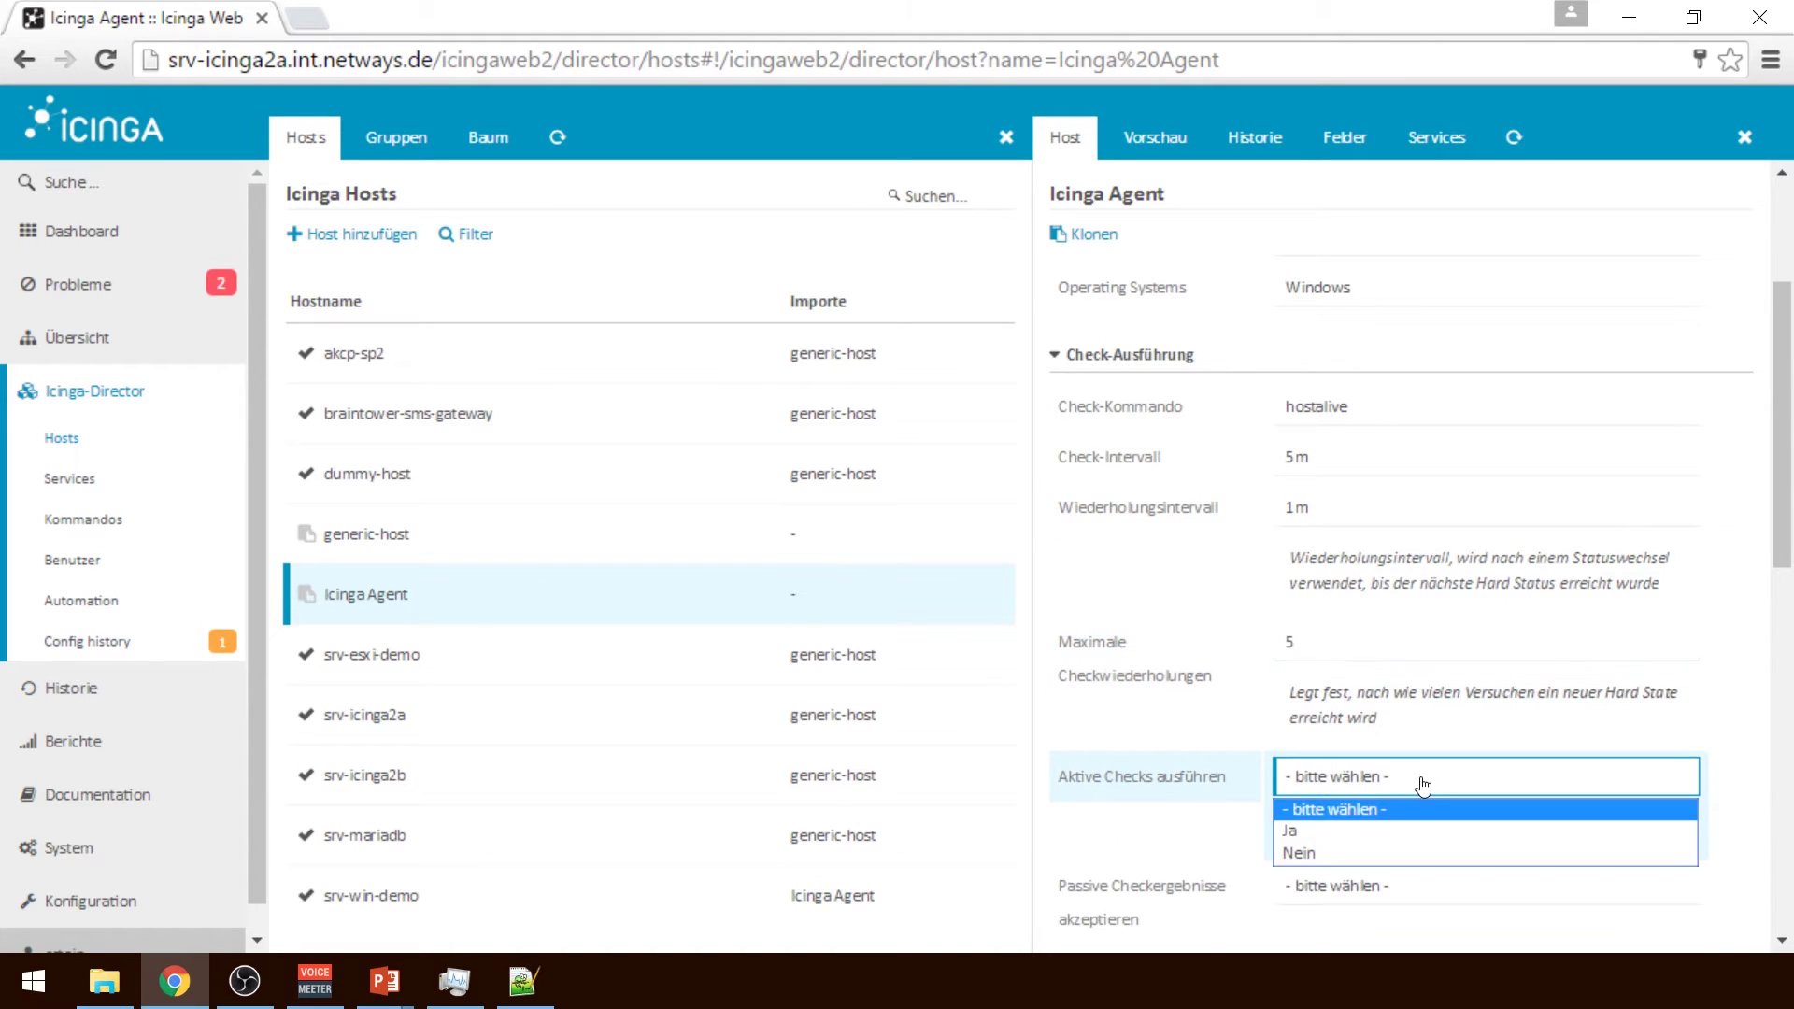
left_click(1364, 829)
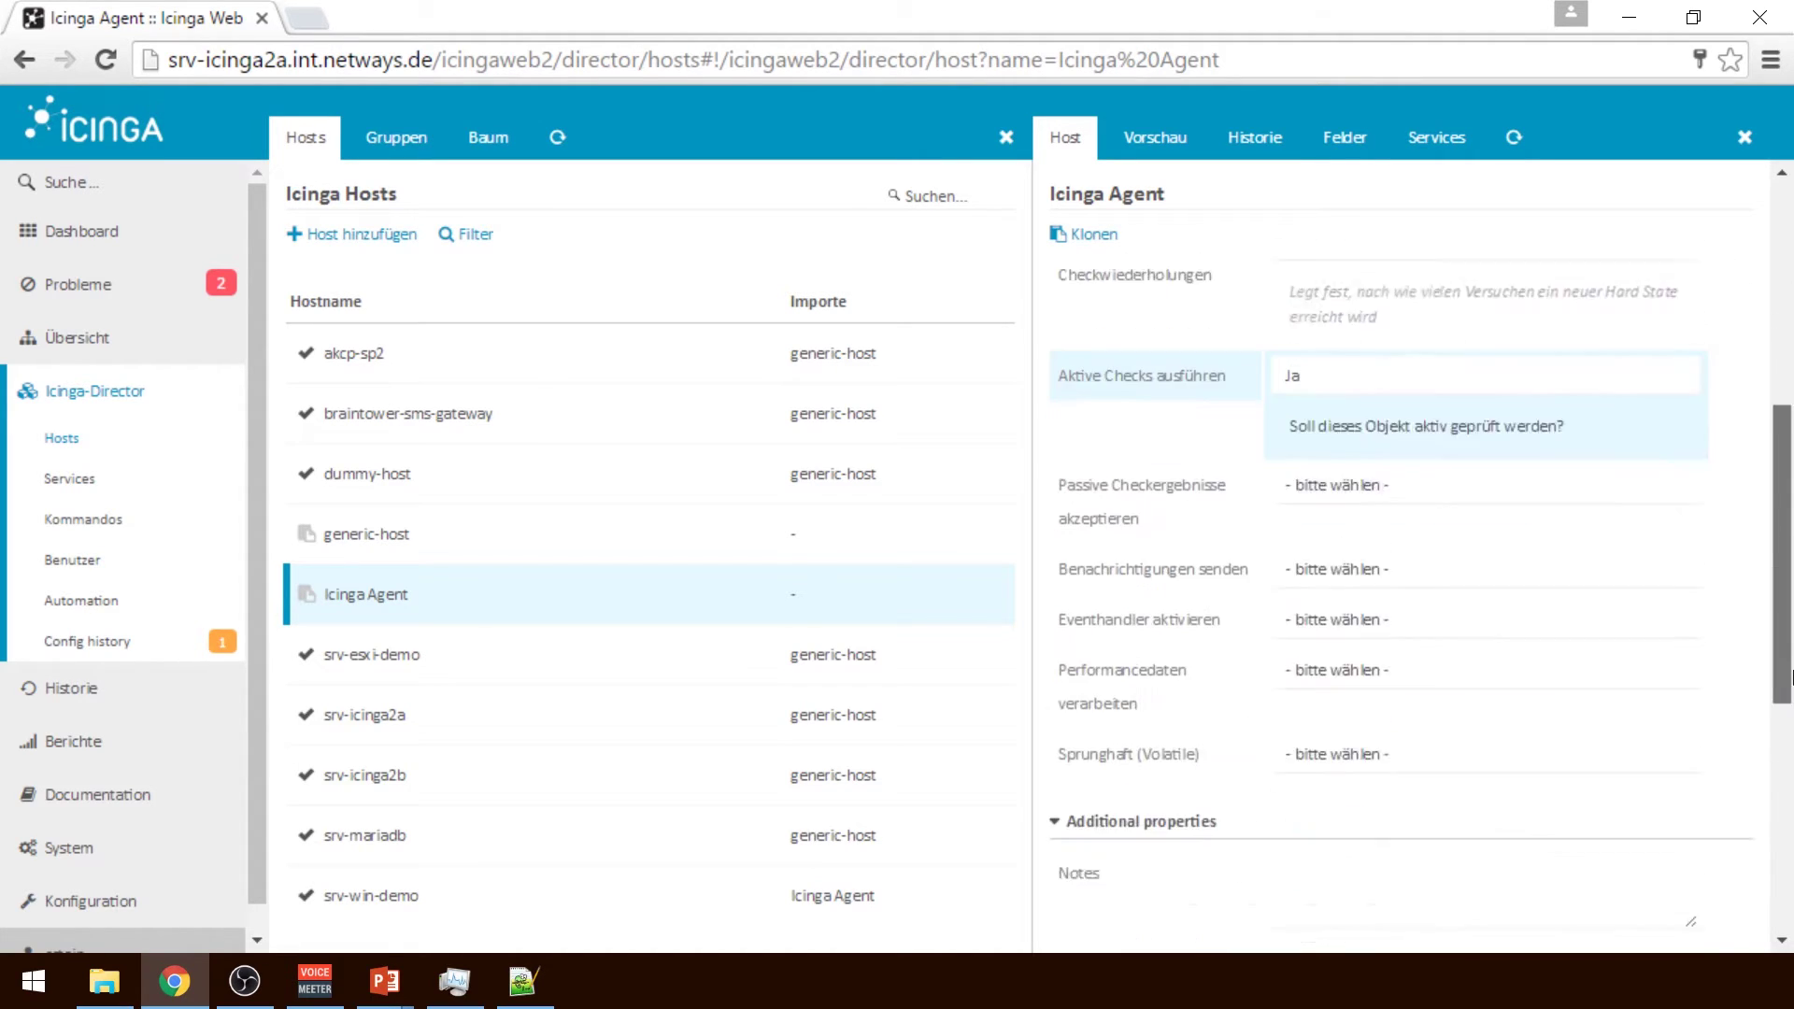
Set passive checks Nein, notifications Ja, event handlers Nein, performance data Ja, volatile Nein
scroll(1710, 636, "down", 4)
left_click(1450, 416)
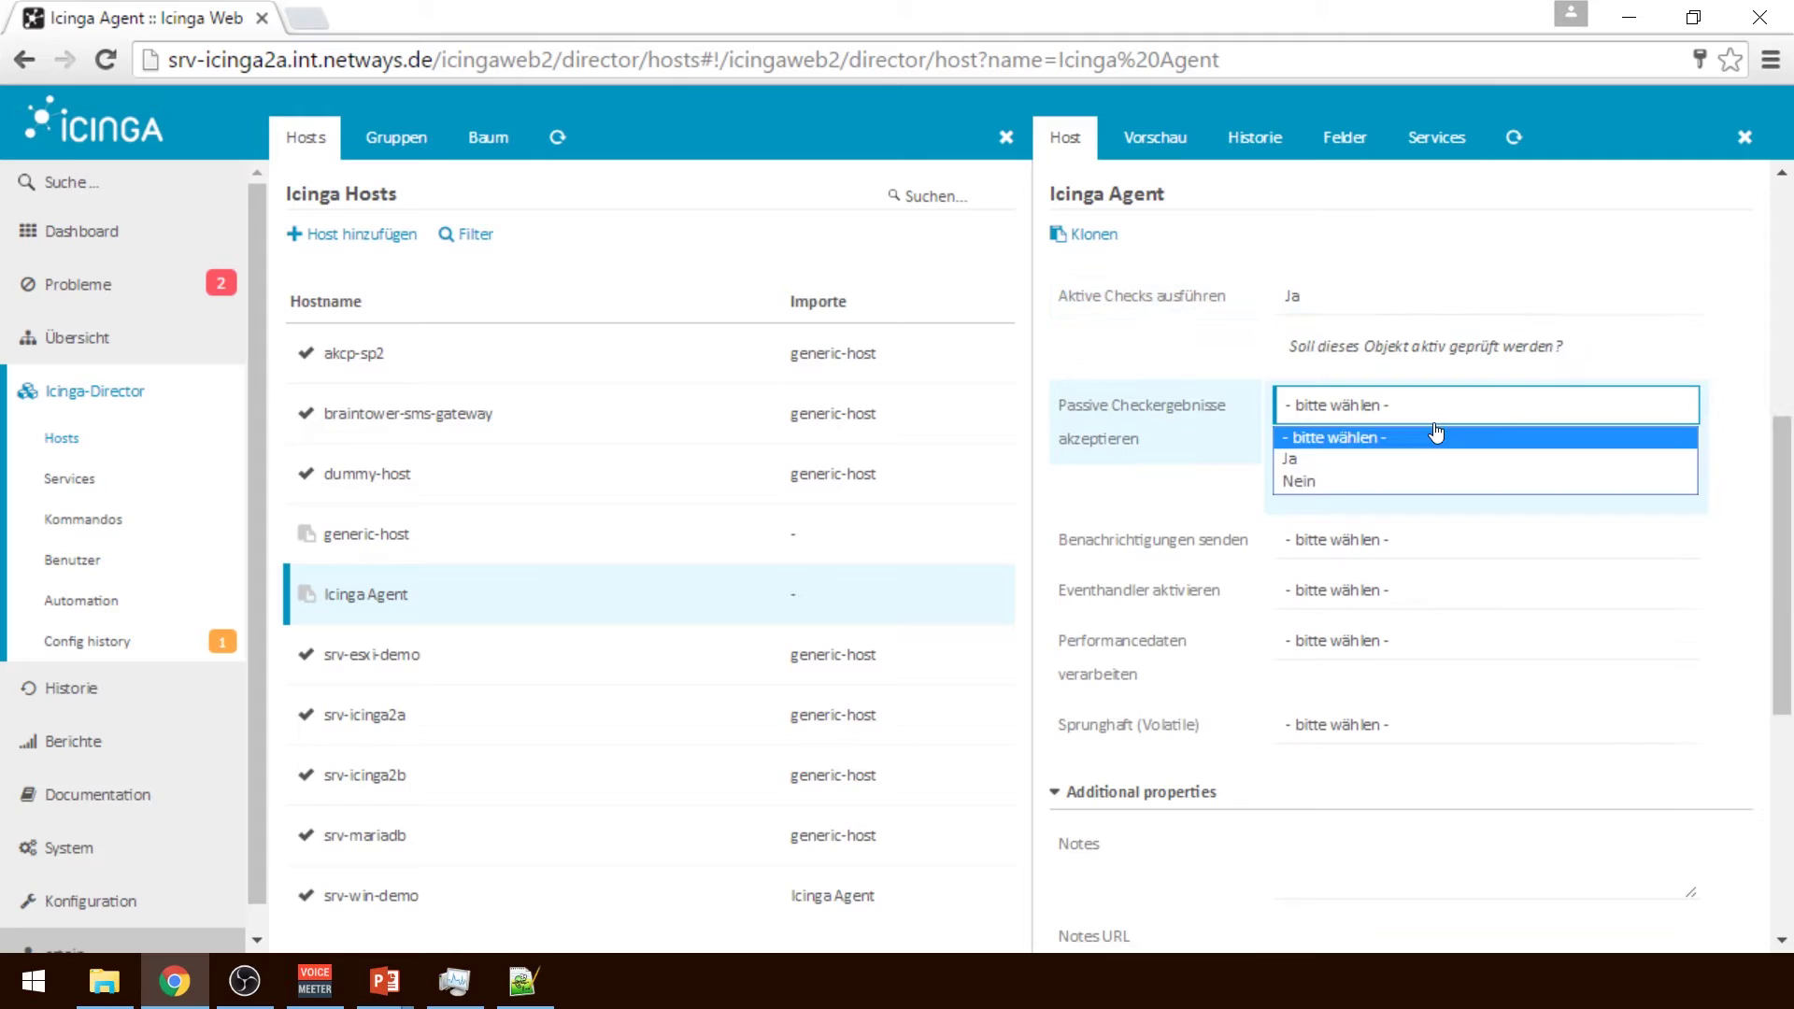
left_click(1313, 480)
left_click(1333, 537)
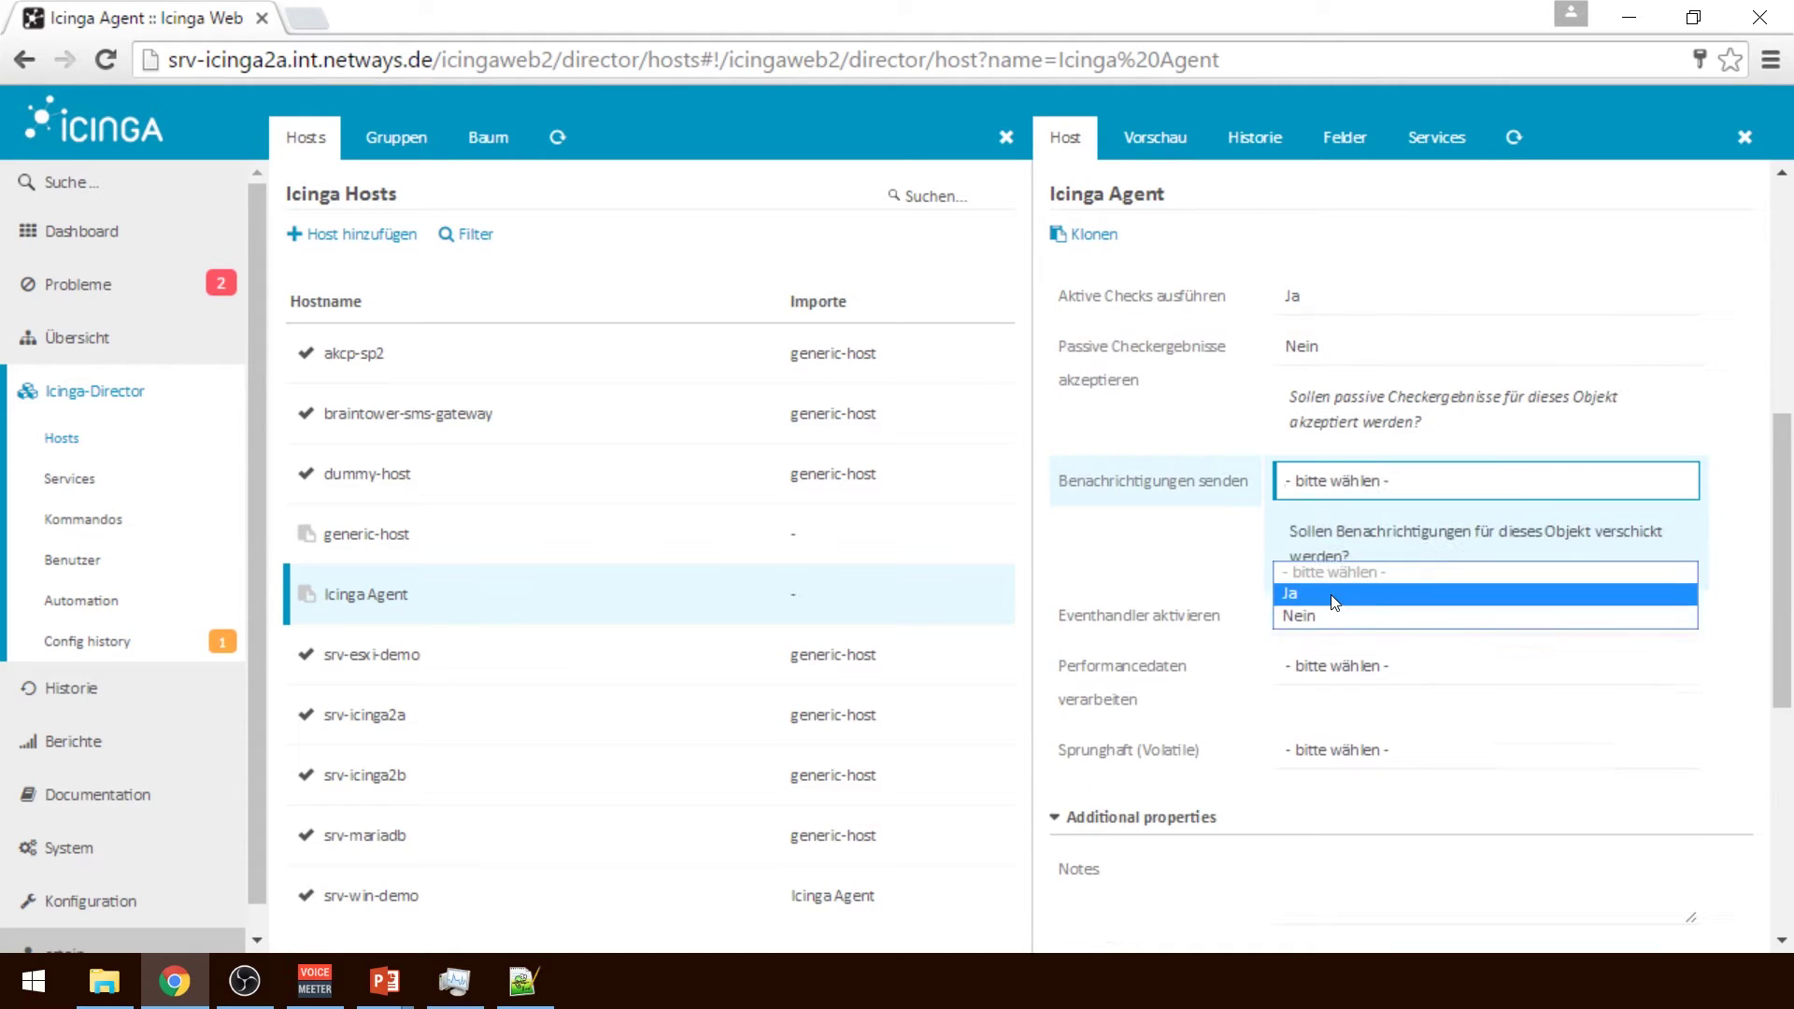
left_click(1330, 592)
left_click(1343, 609)
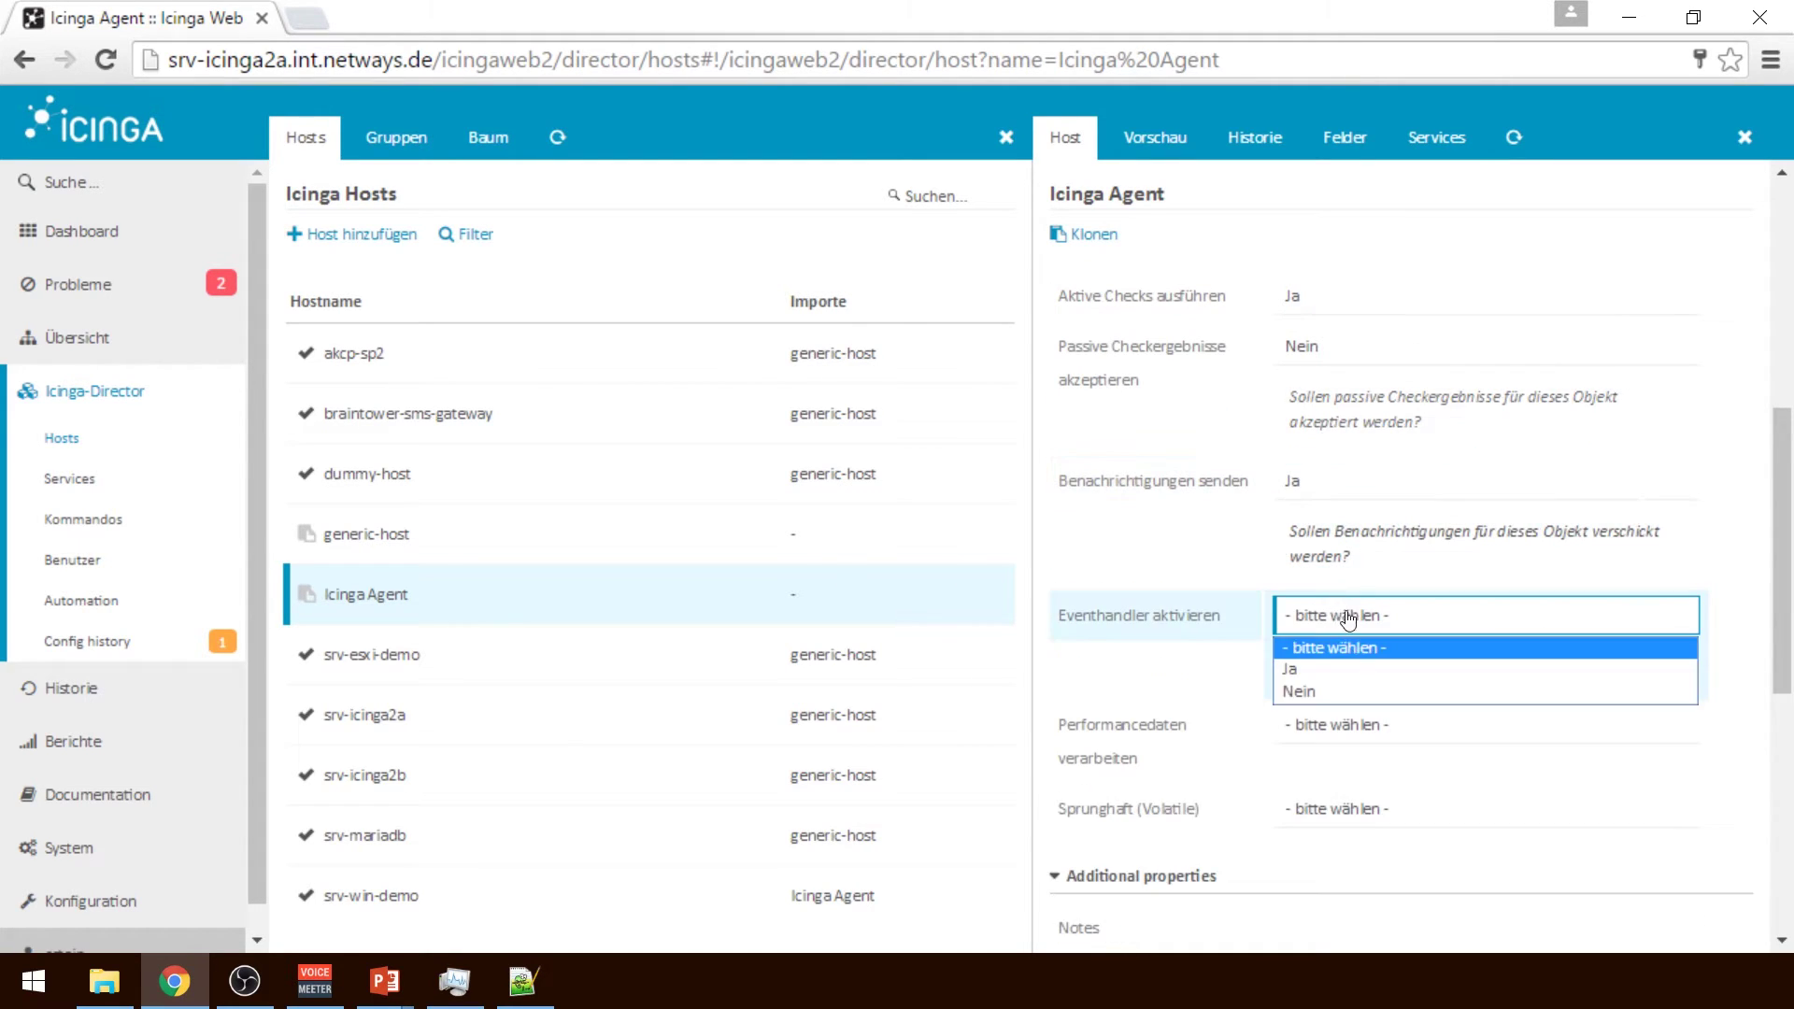
left_click(1350, 687)
left_click(1349, 682)
left_click(1349, 728)
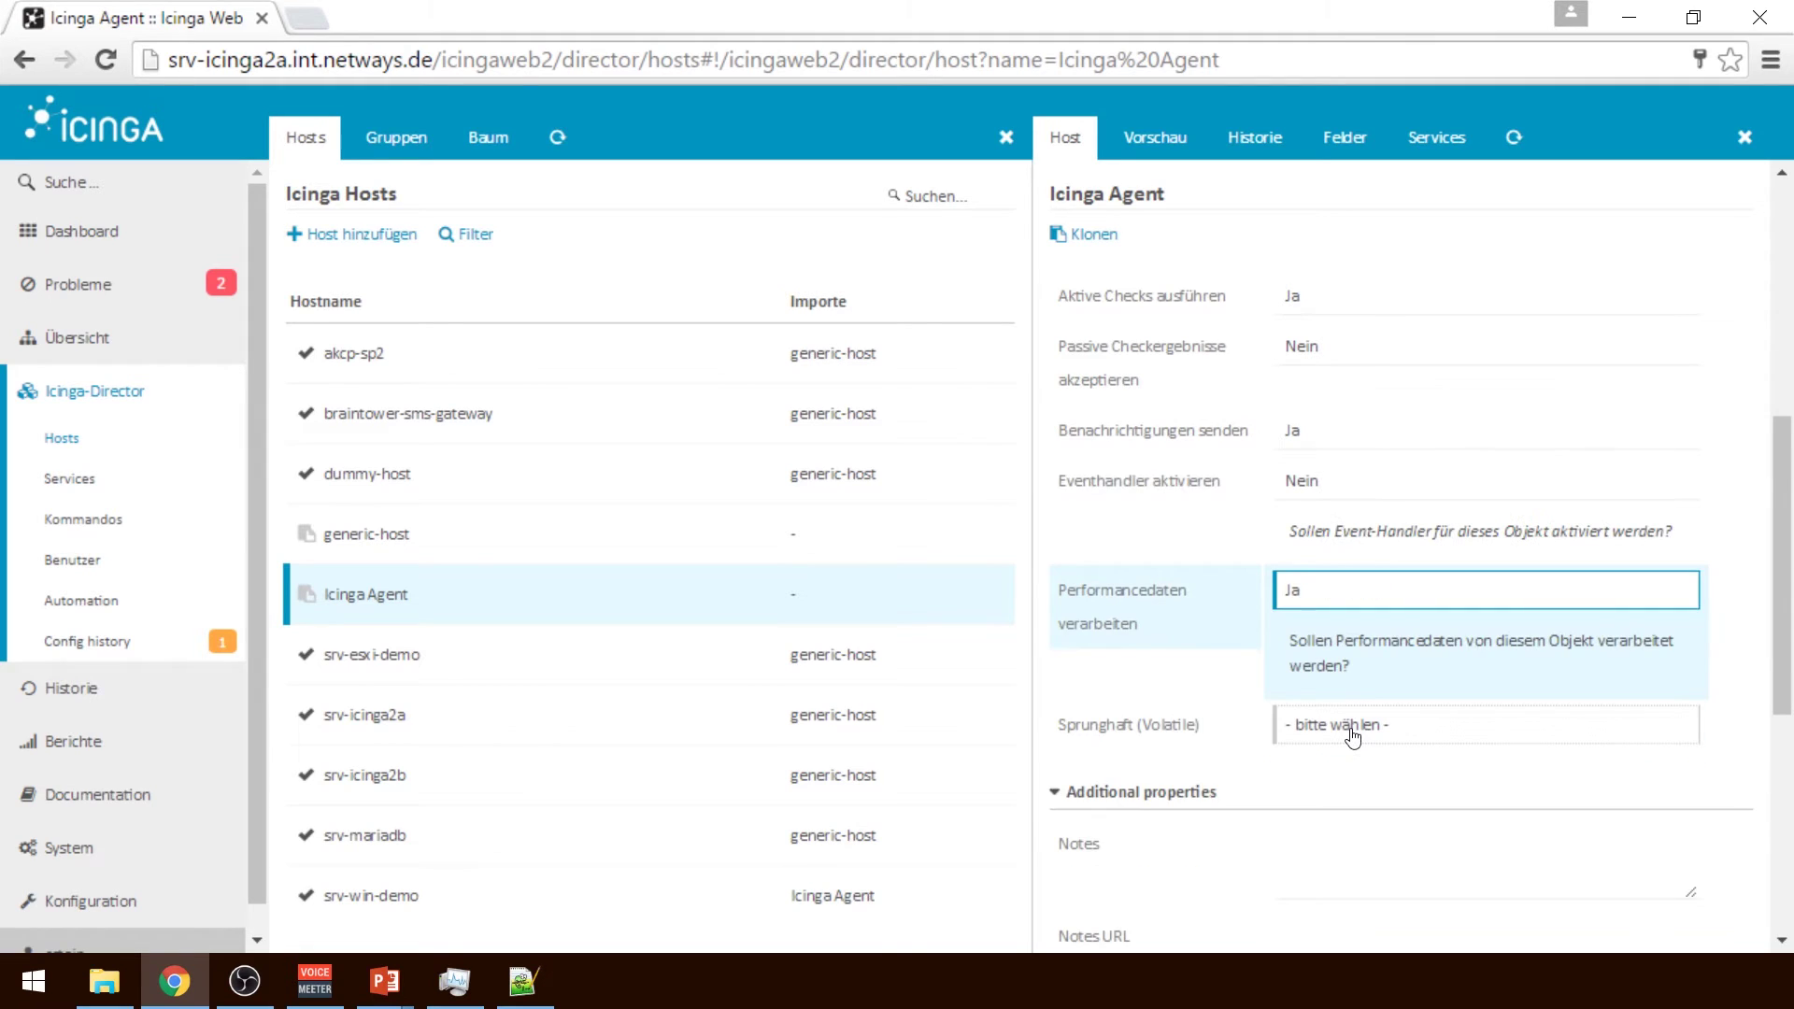
left_click(1349, 725)
left_click(1336, 802)
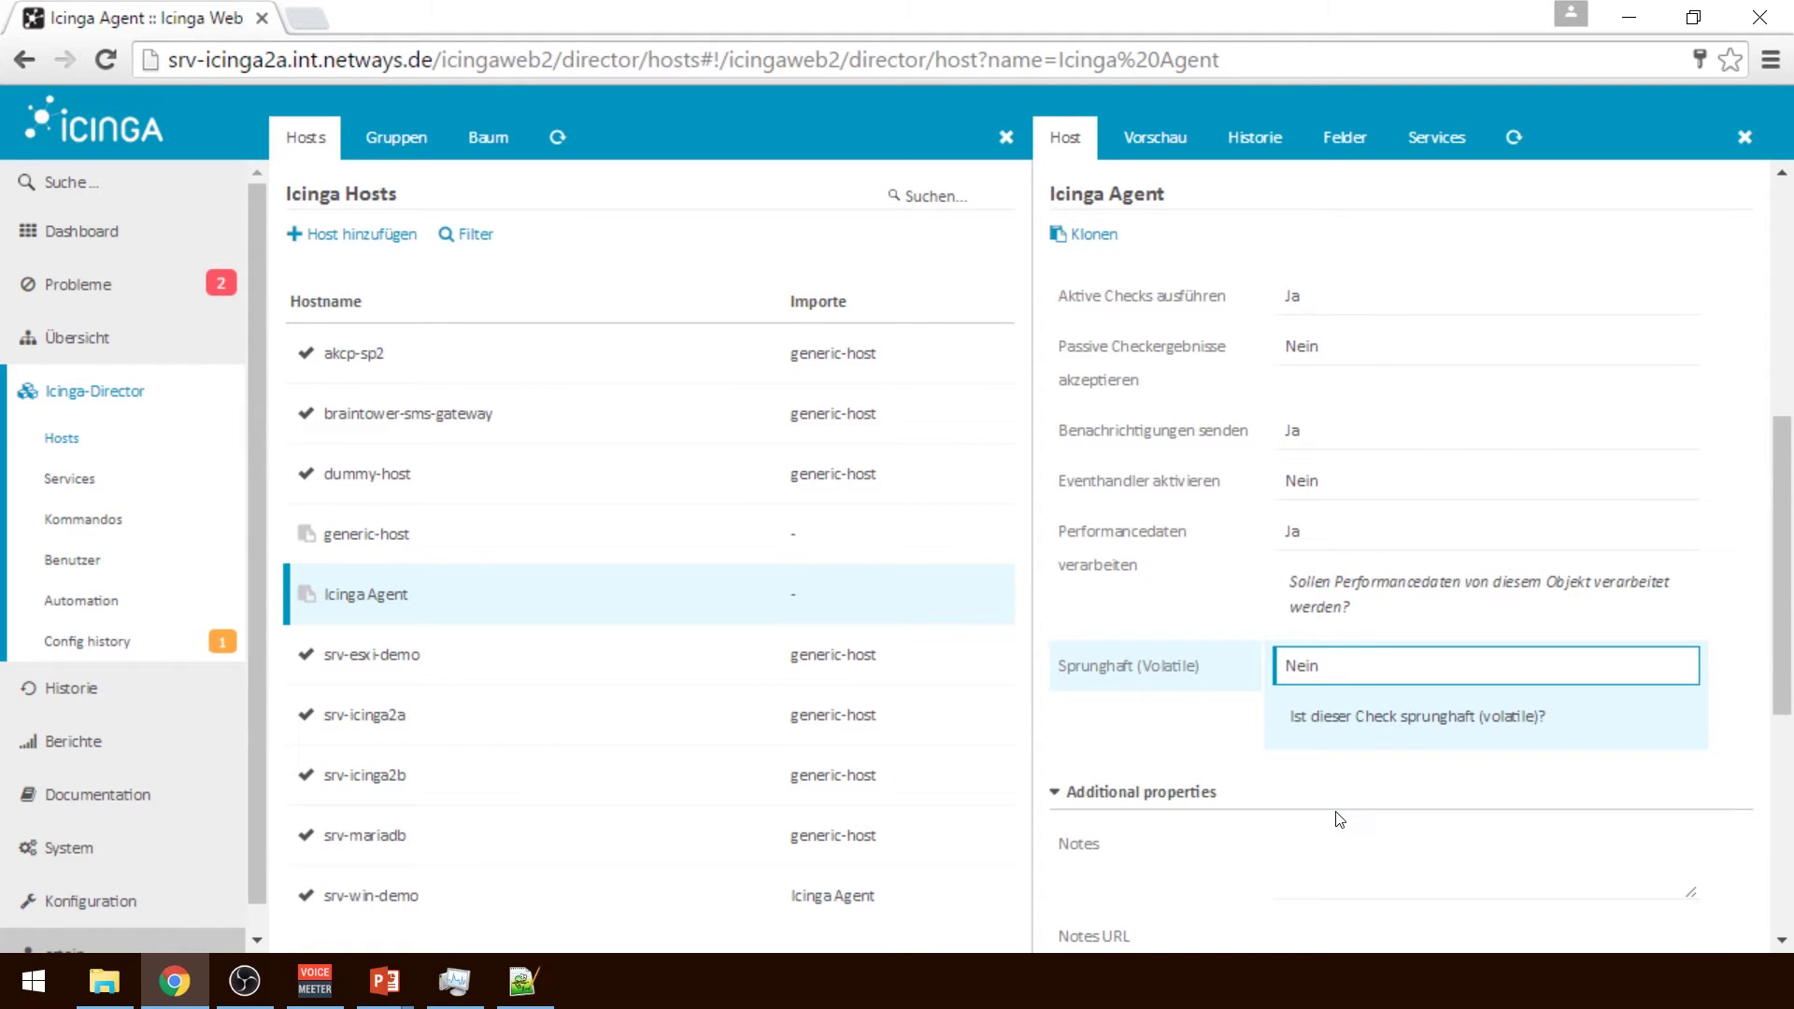
scroll(1792, 690, "down", 2)
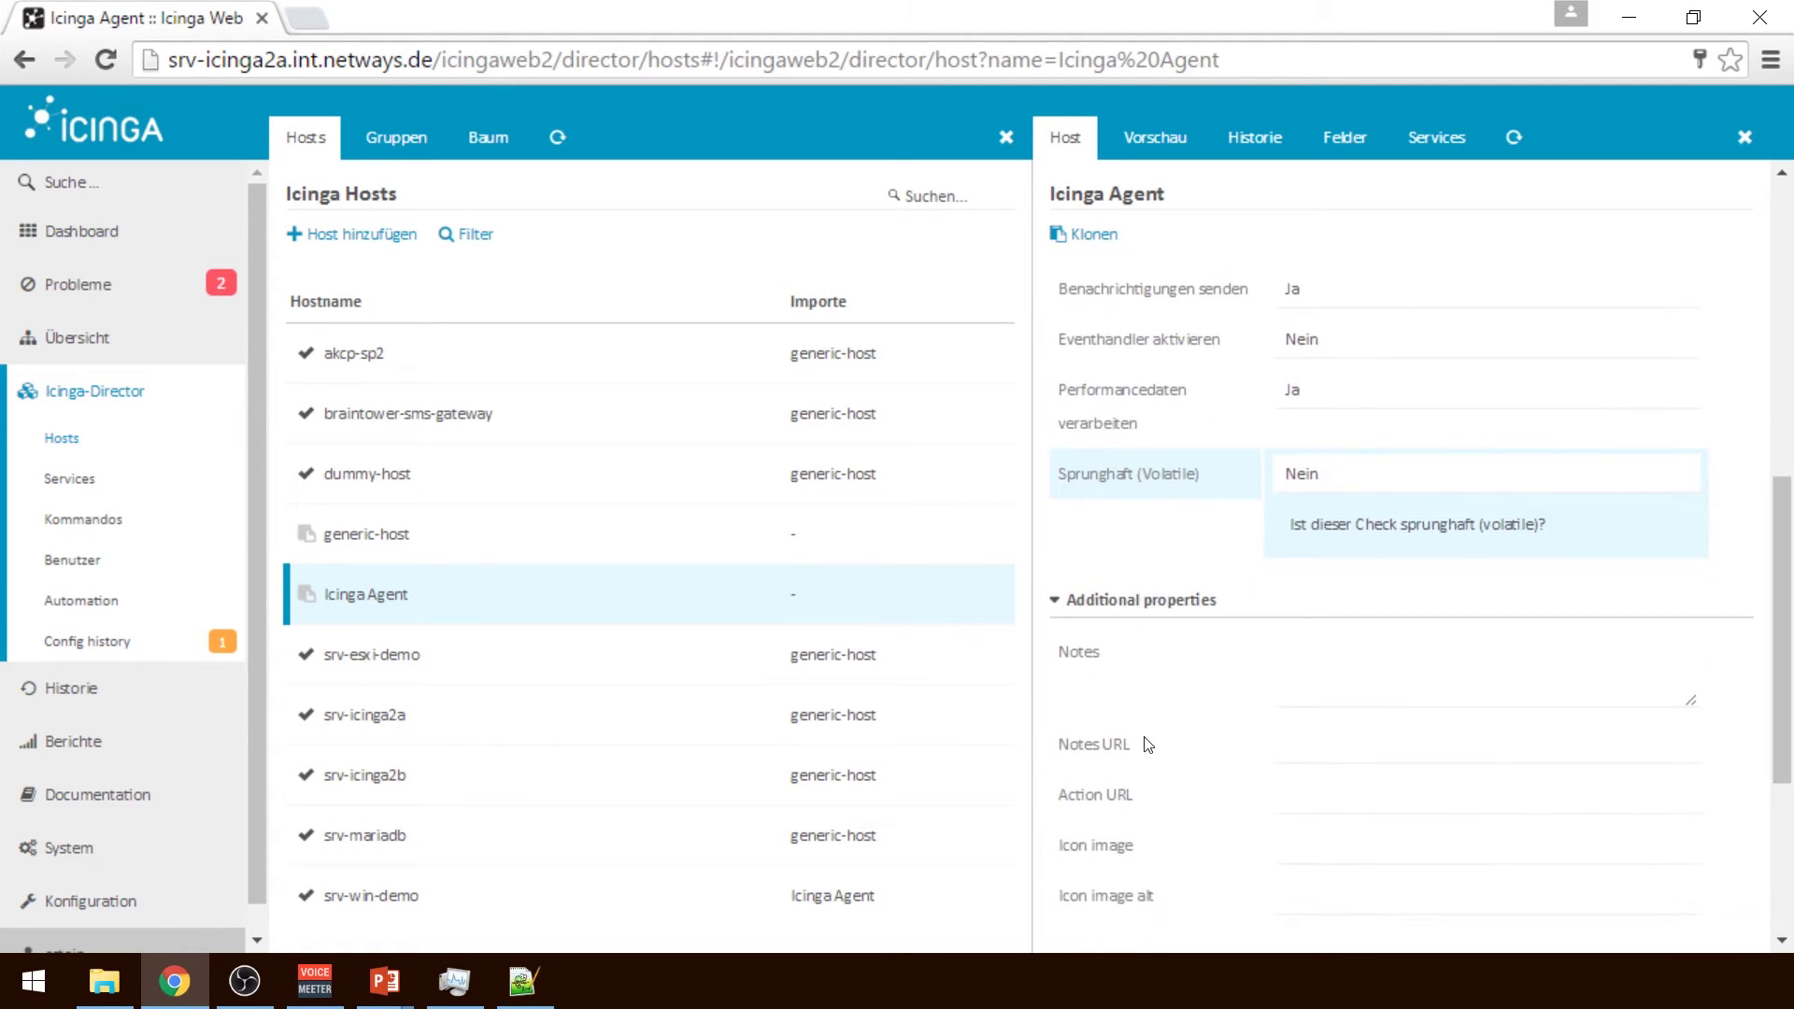
left_click(1163, 596)
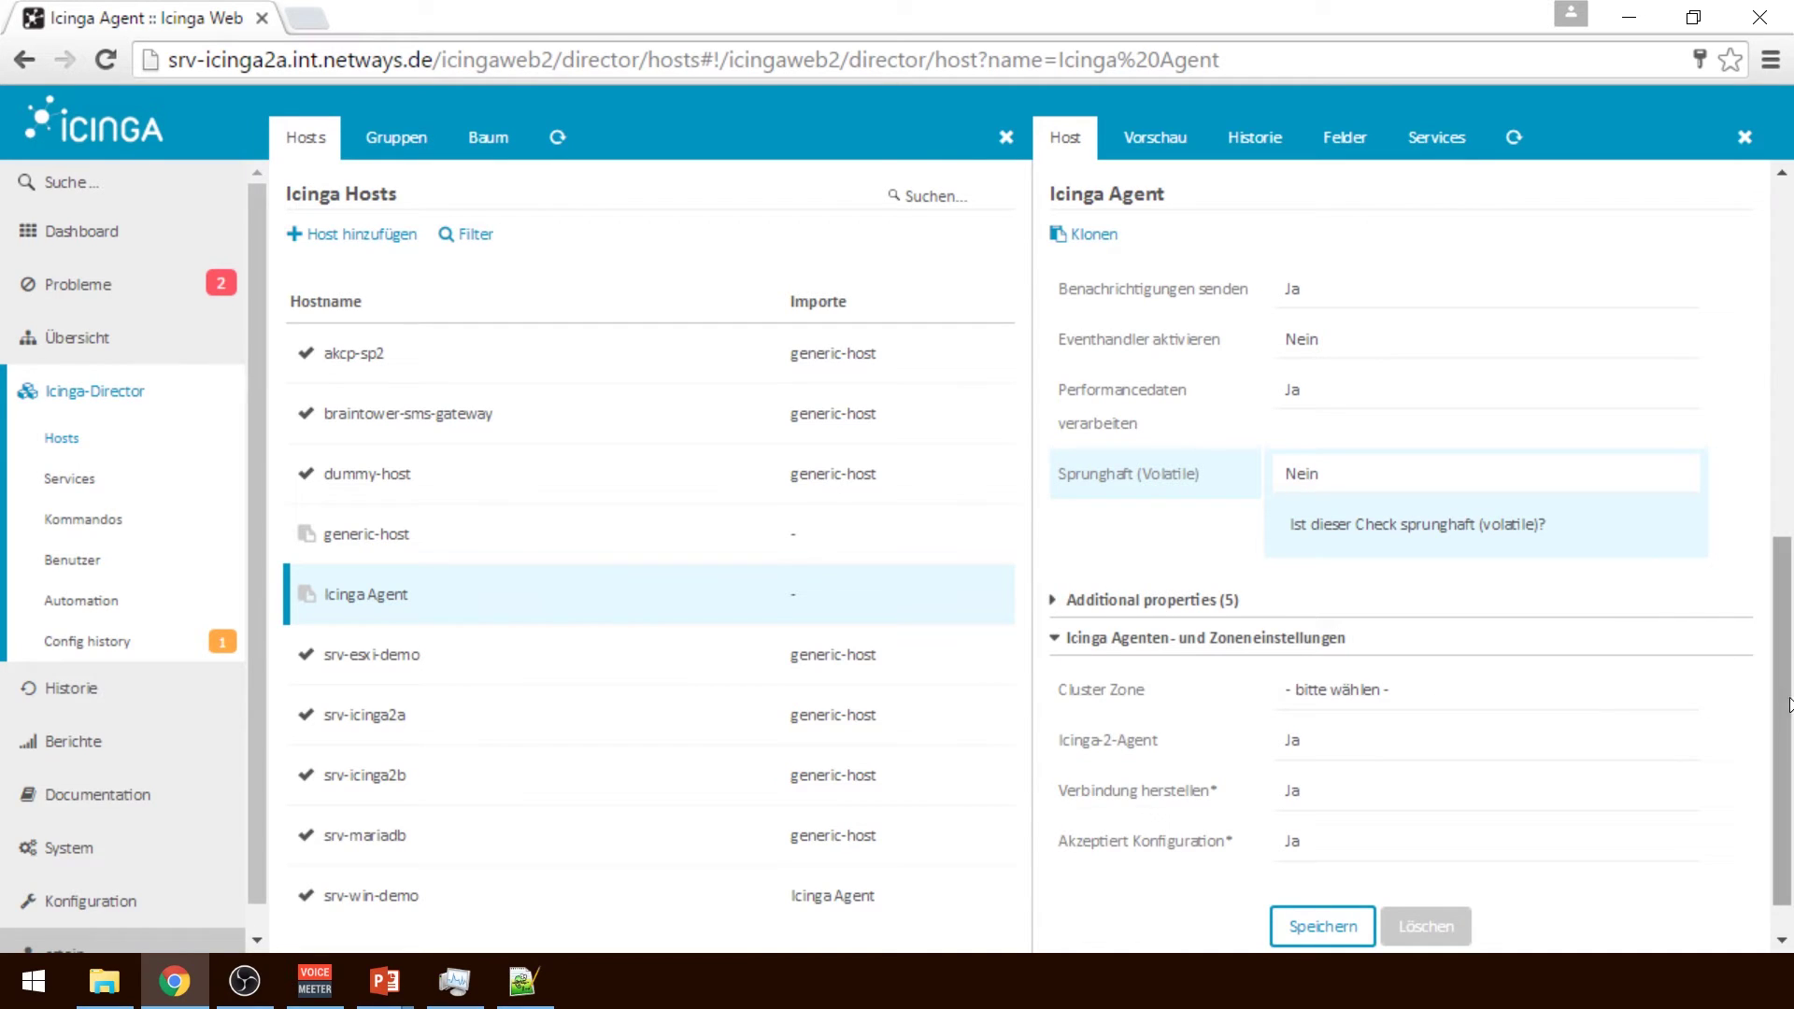
Leave the cluster zone unset, save the Icinga Agent template, and preview its configuration
scroll(1783, 777, "down", 1)
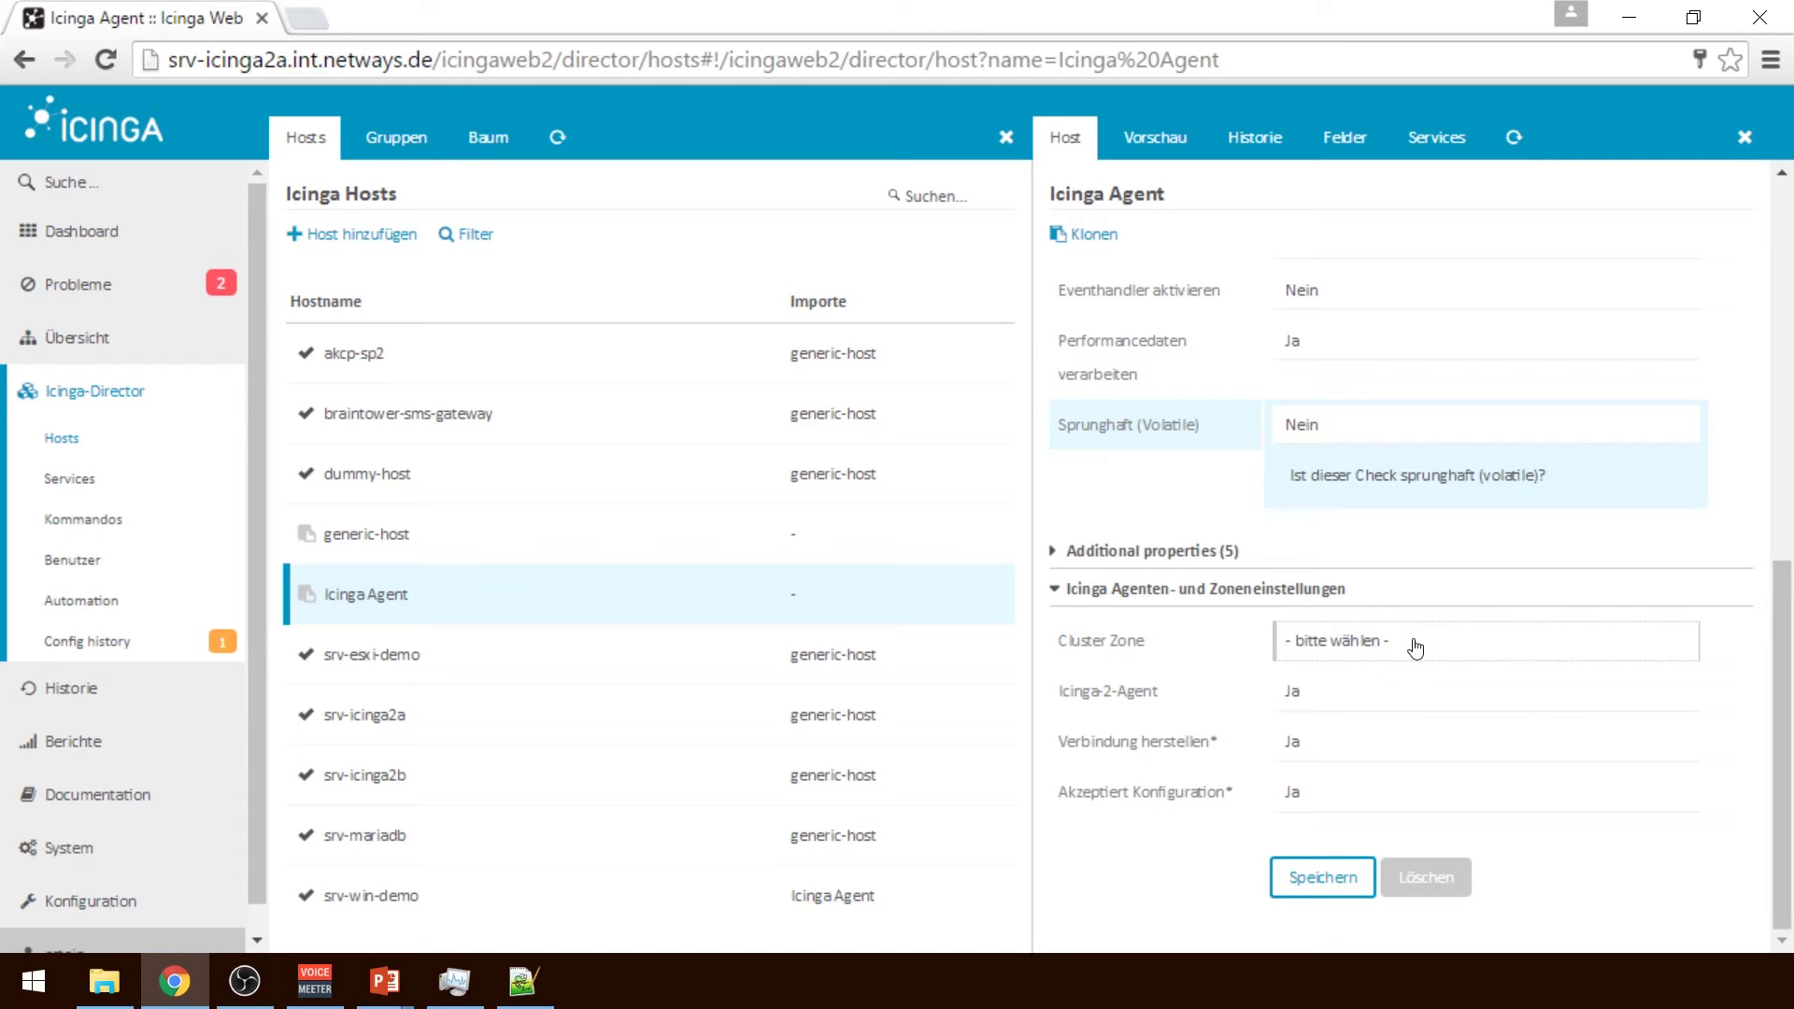
left_click(1416, 648)
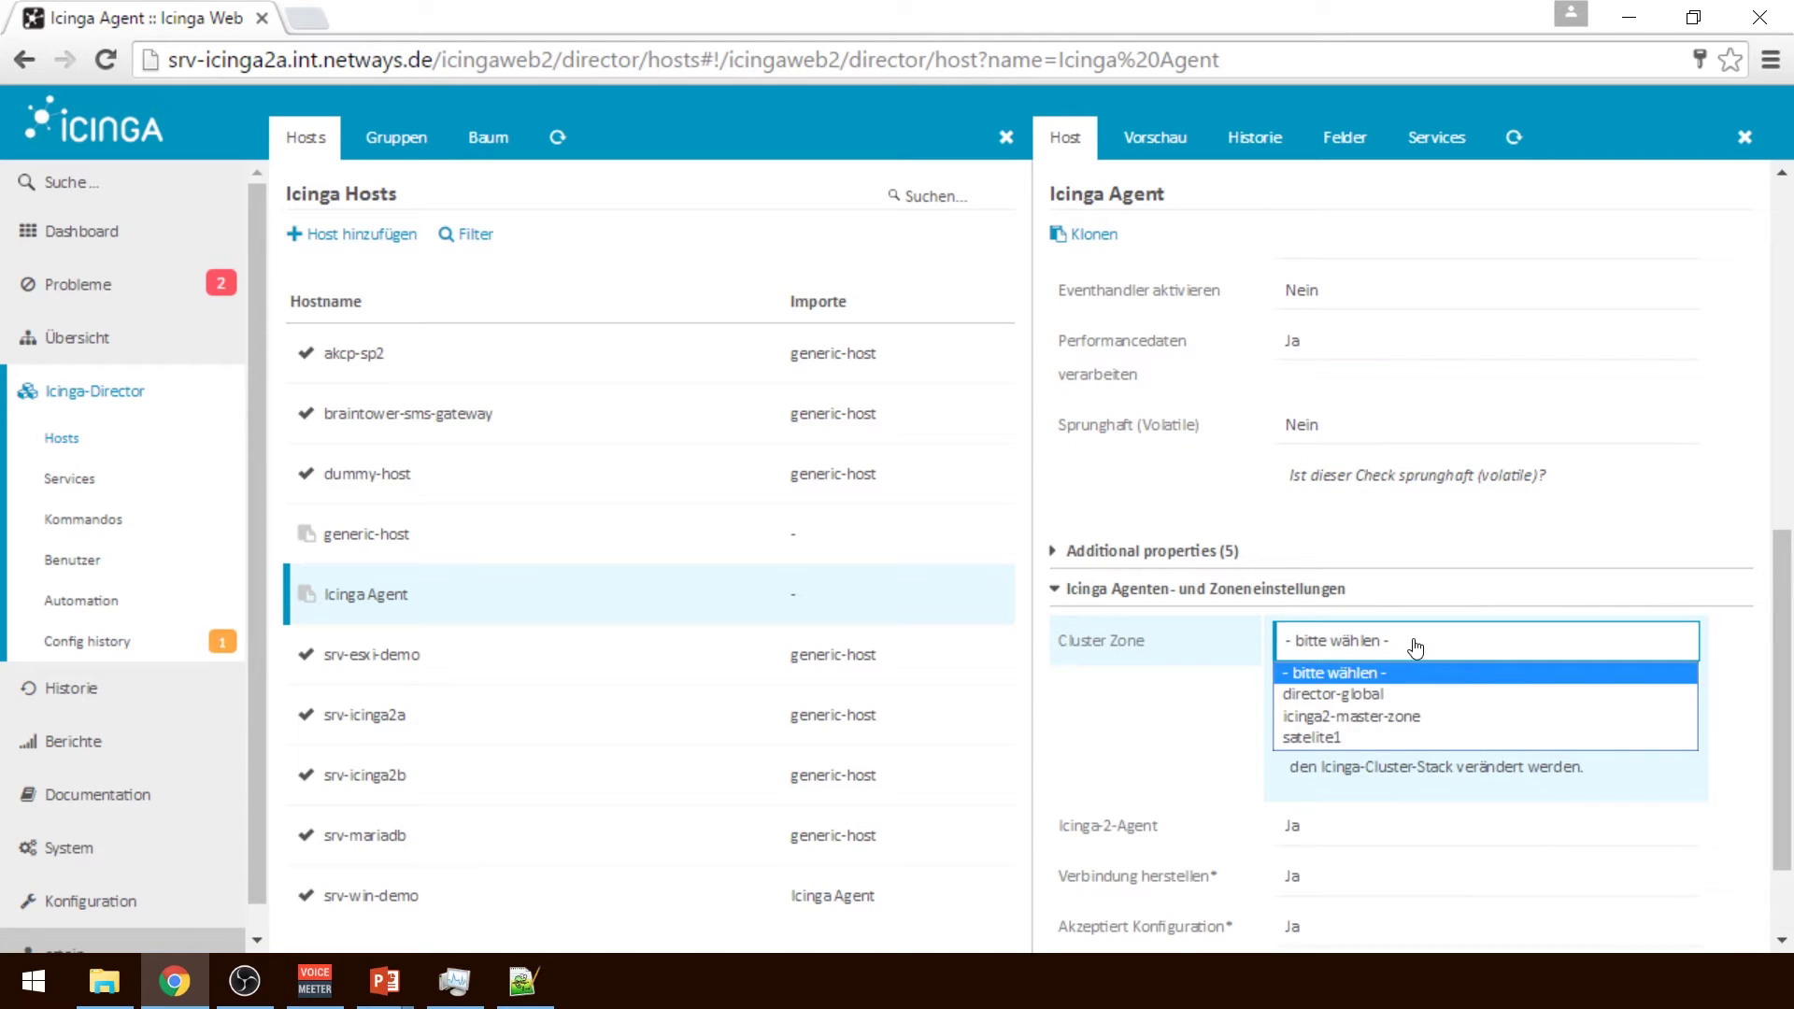
left_click(1746, 745)
scroll(1746, 745, "down", 2)
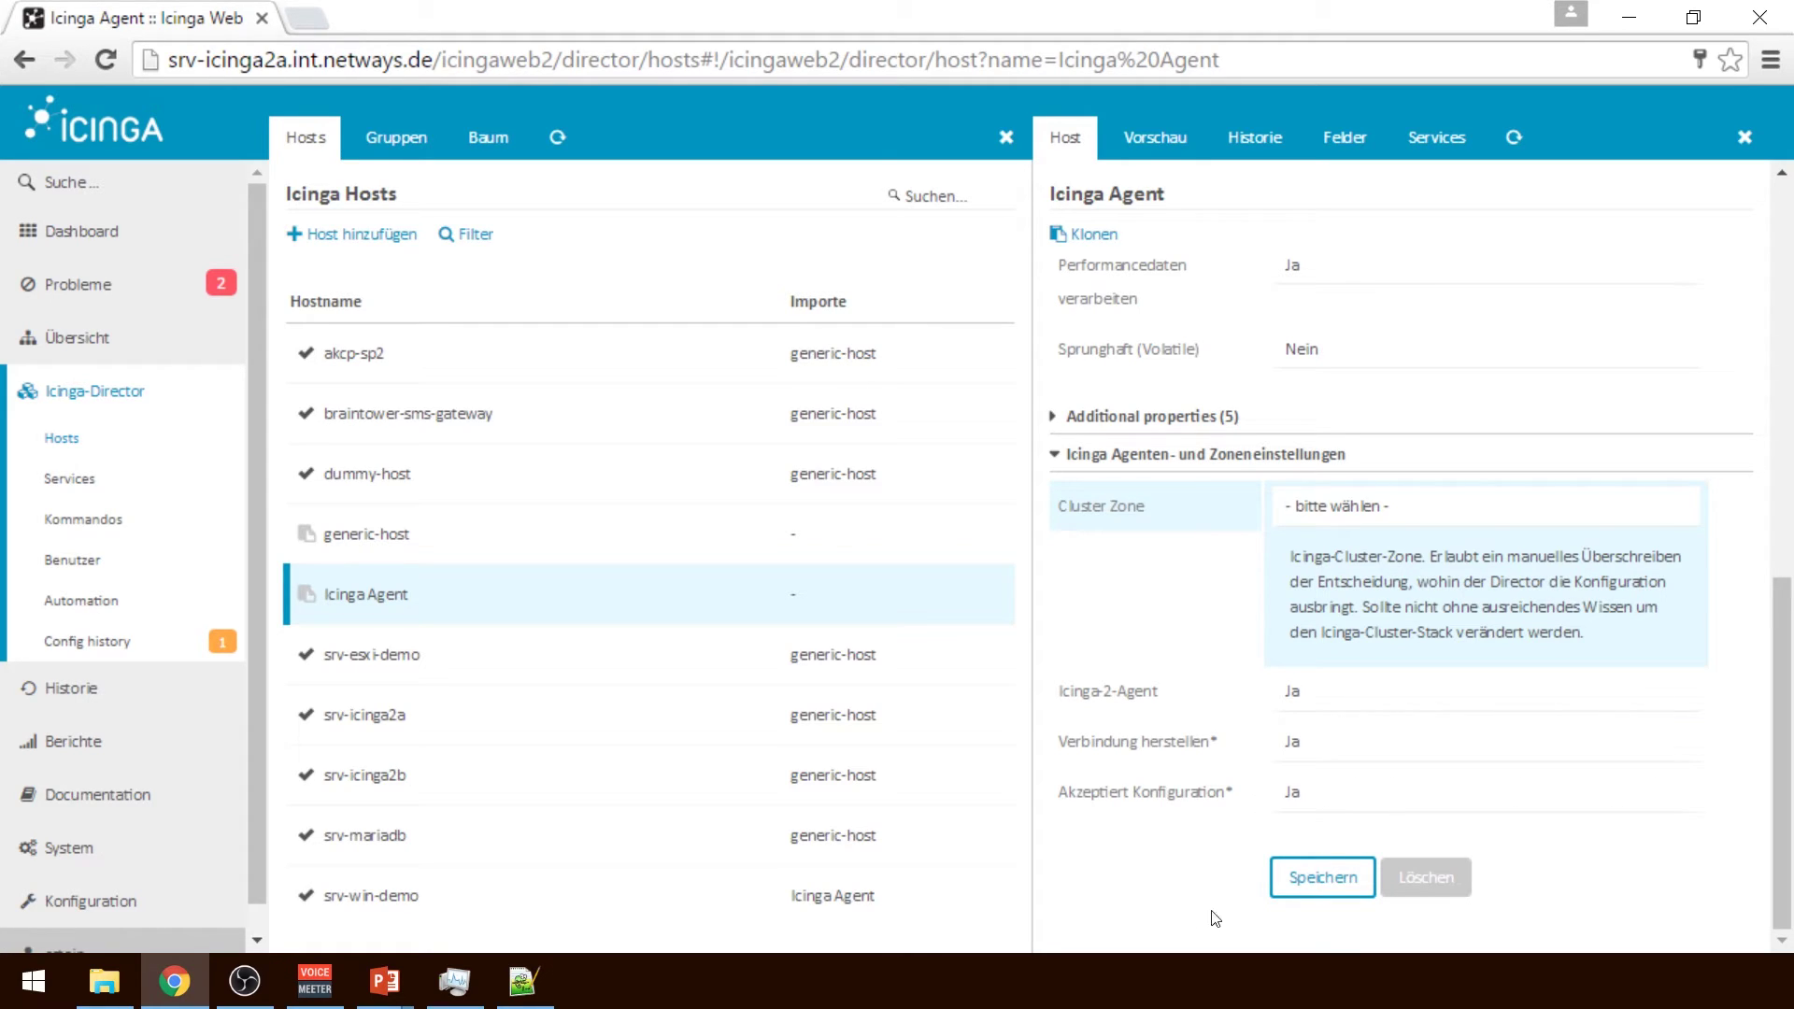
left_click(1364, 886)
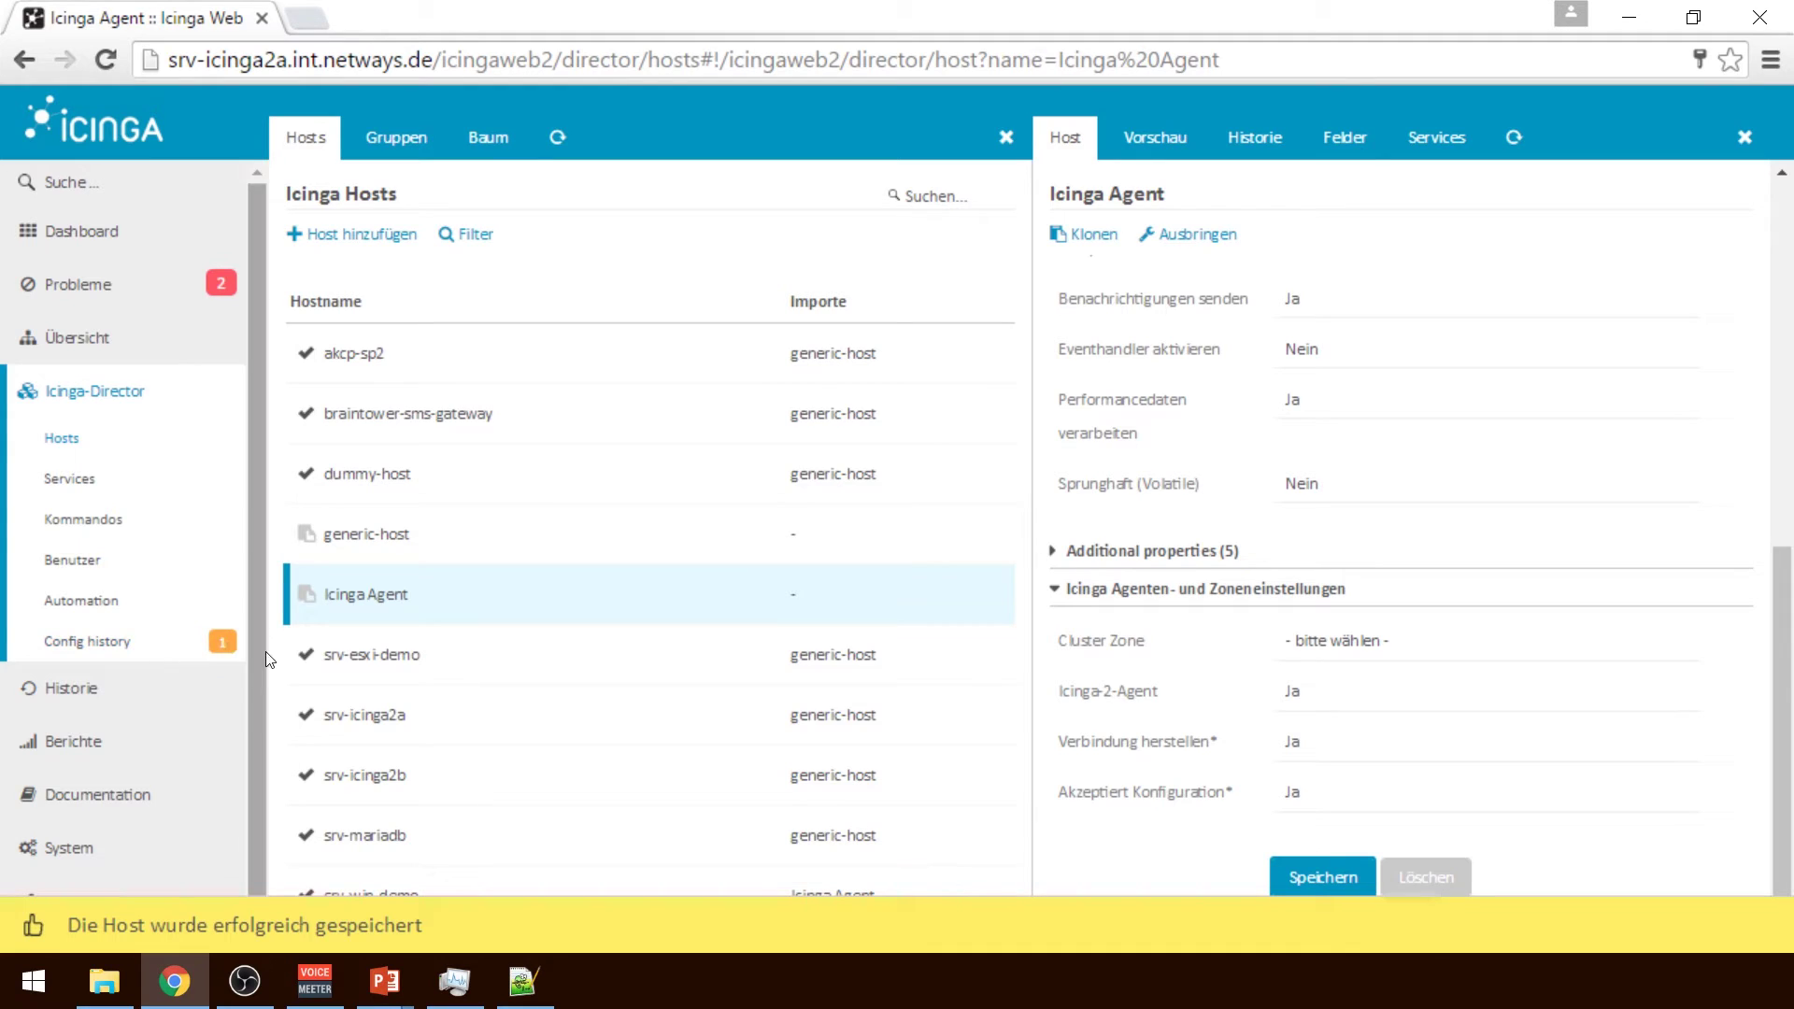
left_click(1176, 142)
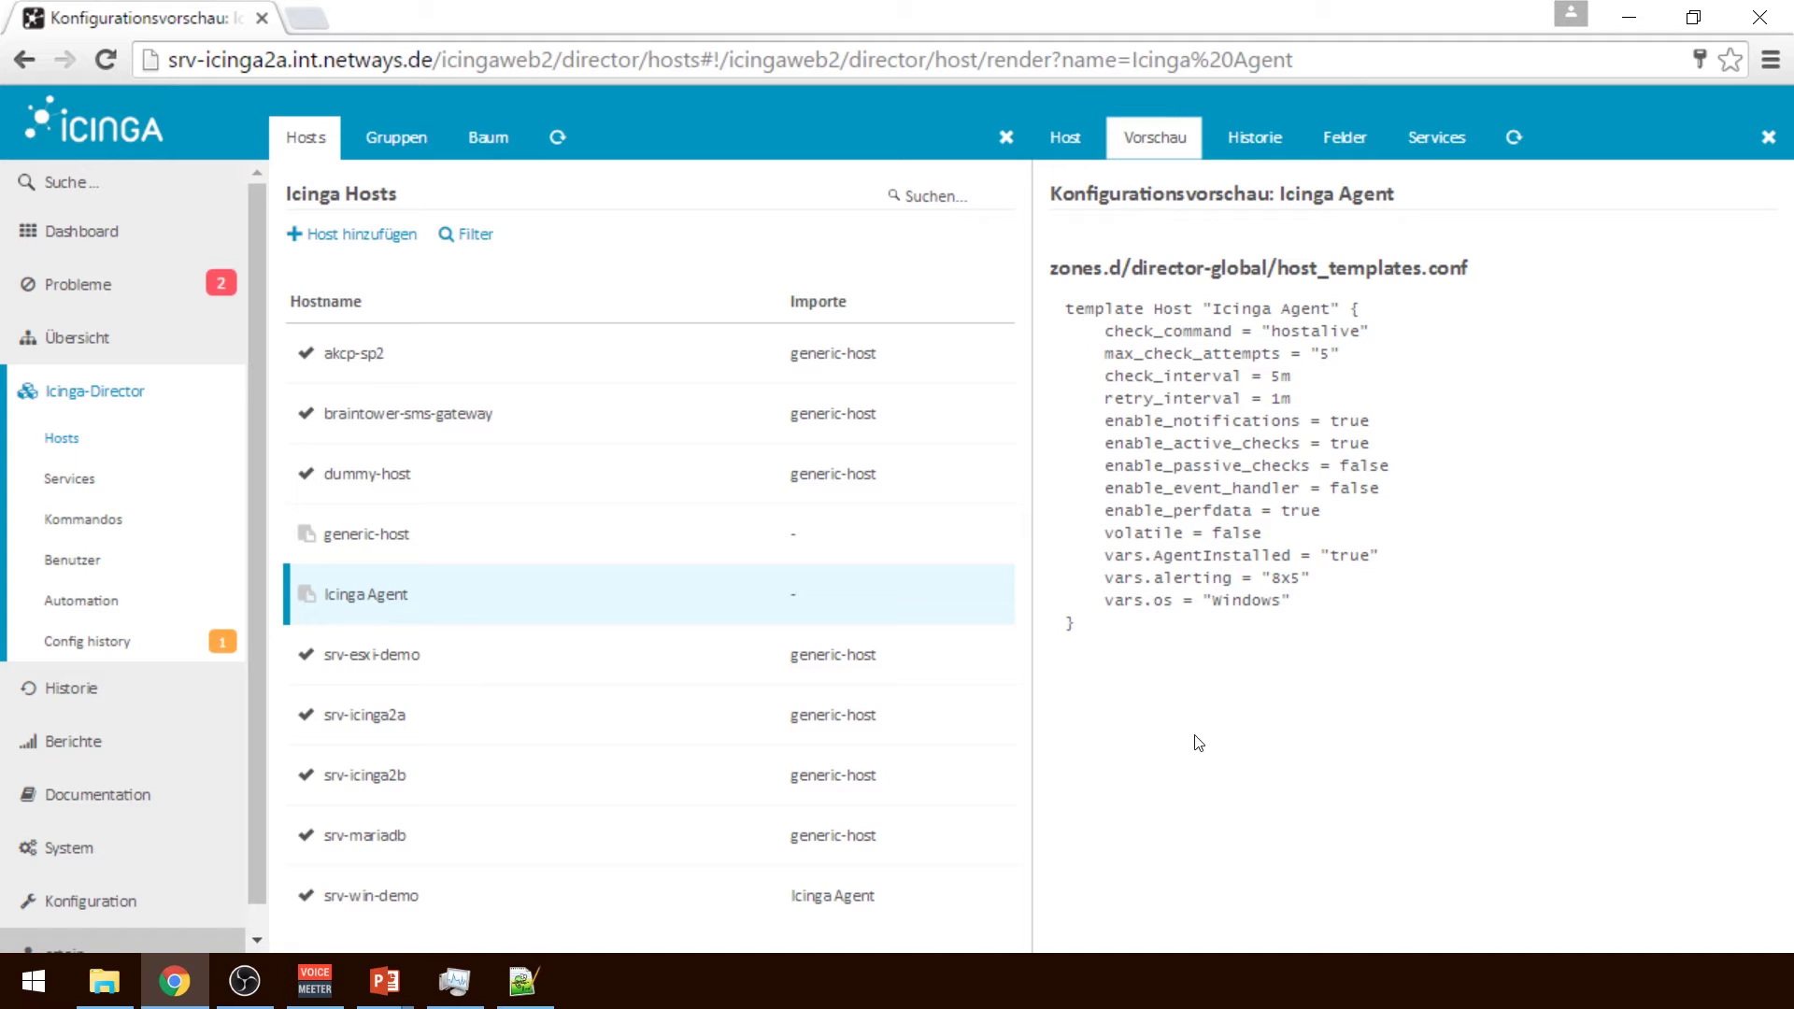
Preview the rendered configuration of generic-host, then of host srv-icinga2a
left_click(550, 546)
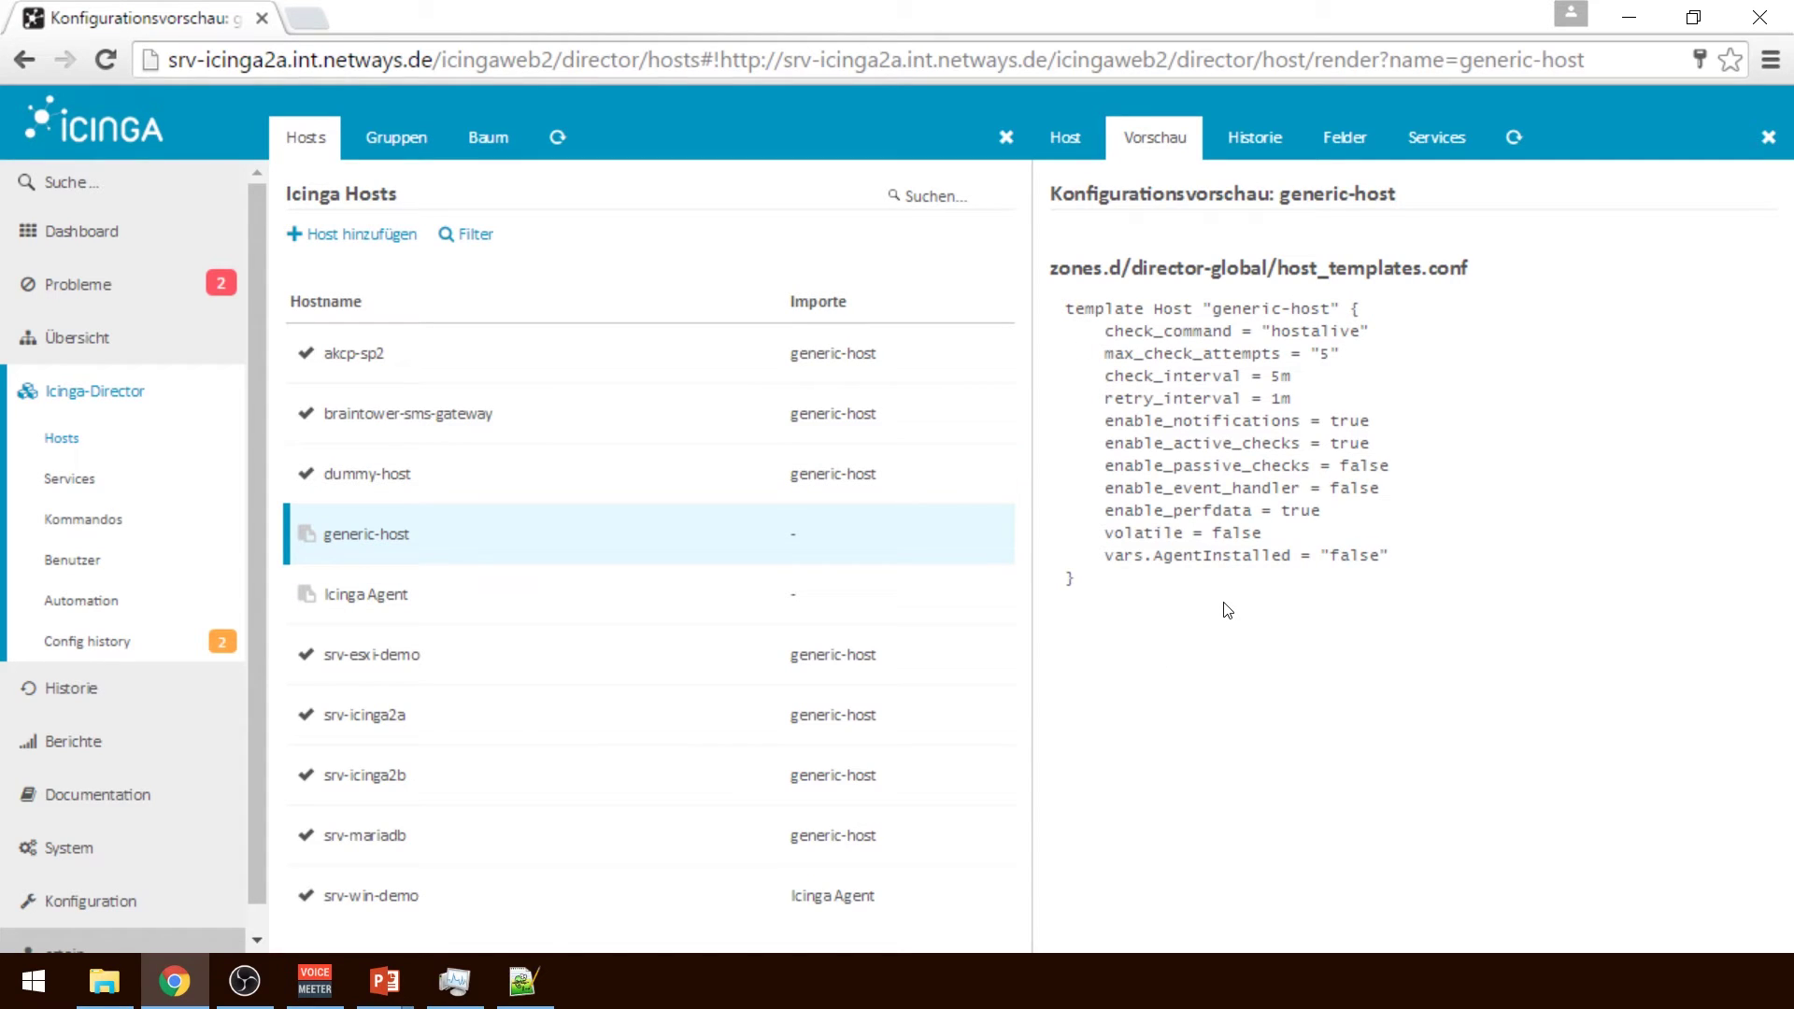
left_click(429, 733)
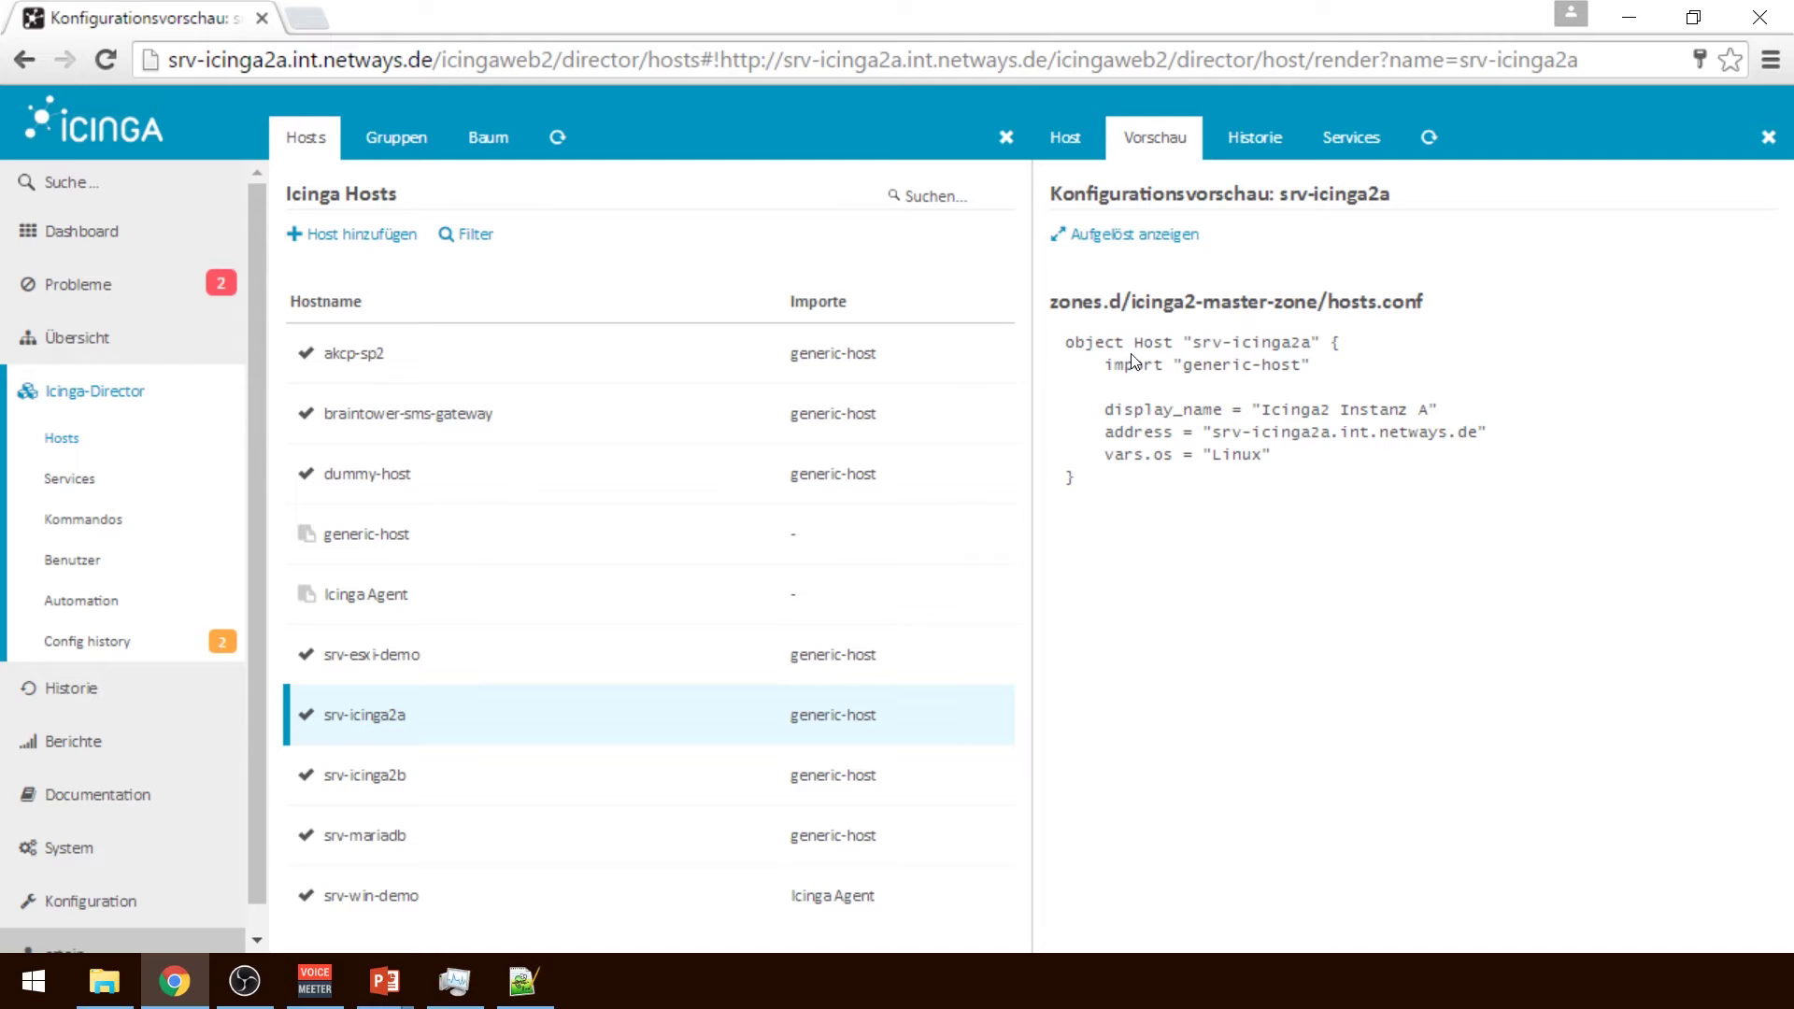
View srv-icinga2a's configuration preview with inherited values resolved
left_click(1068, 139)
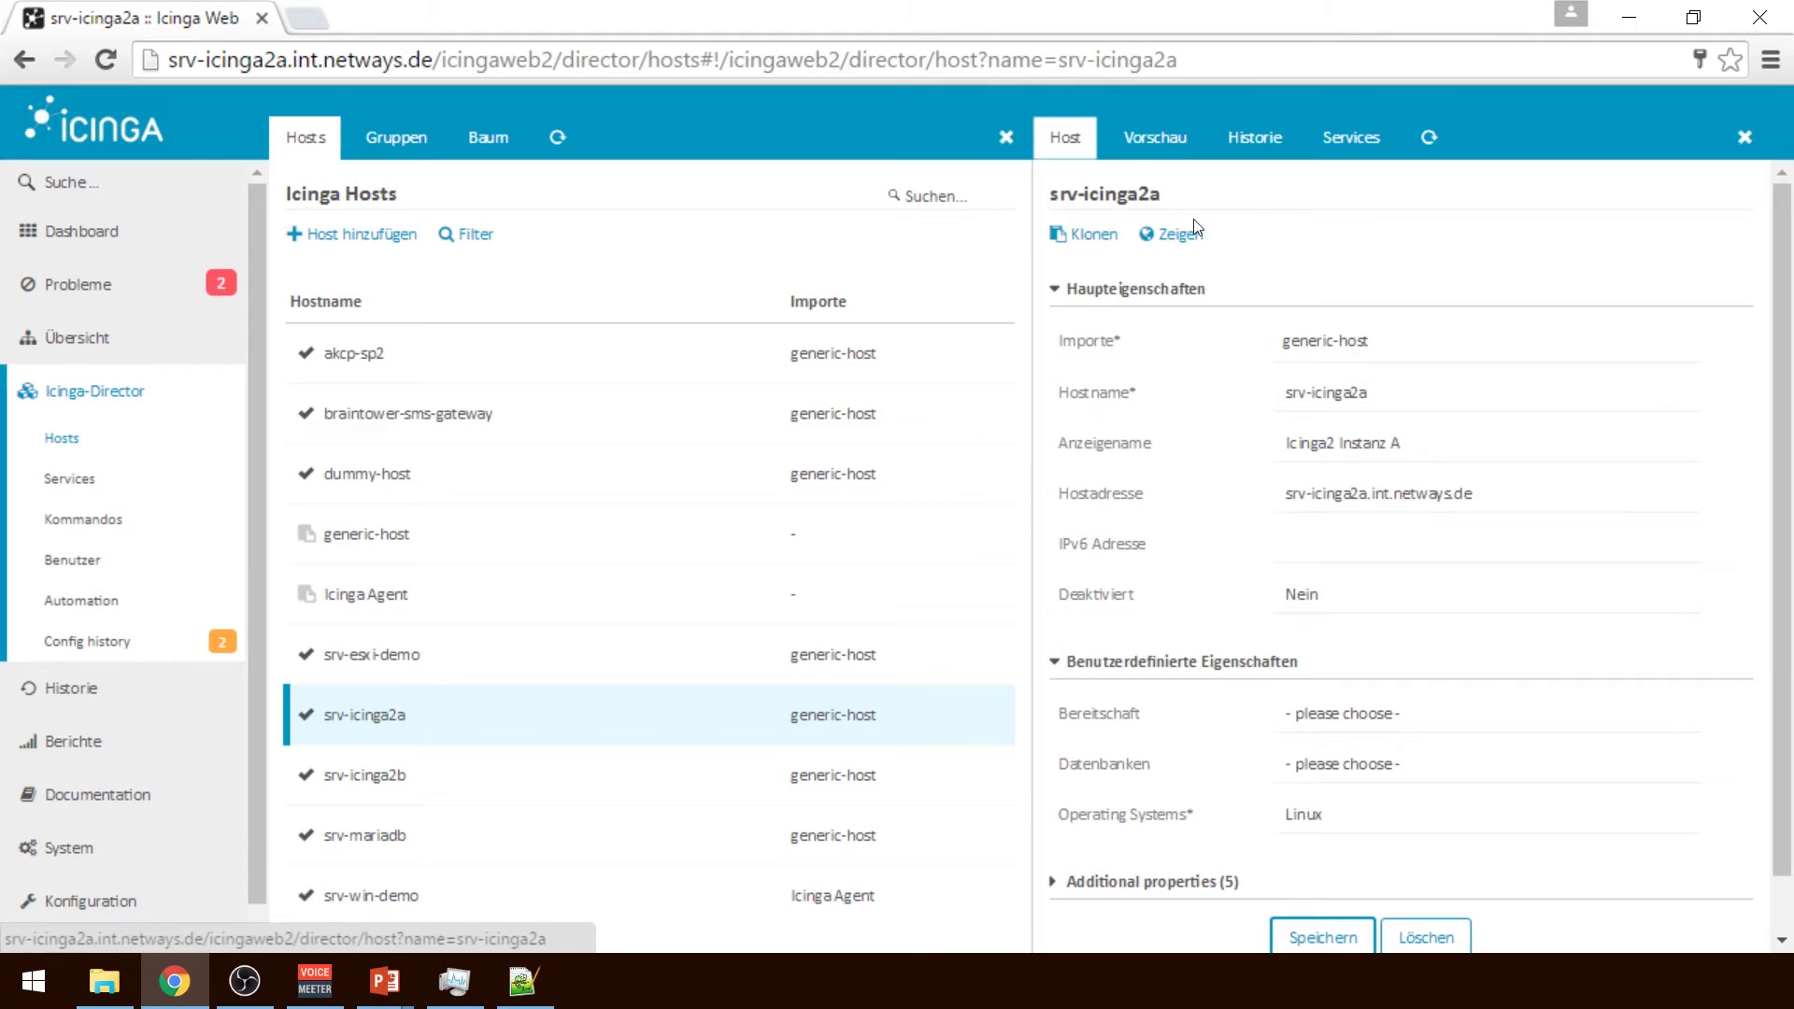
left_click(1155, 138)
left_click(1134, 240)
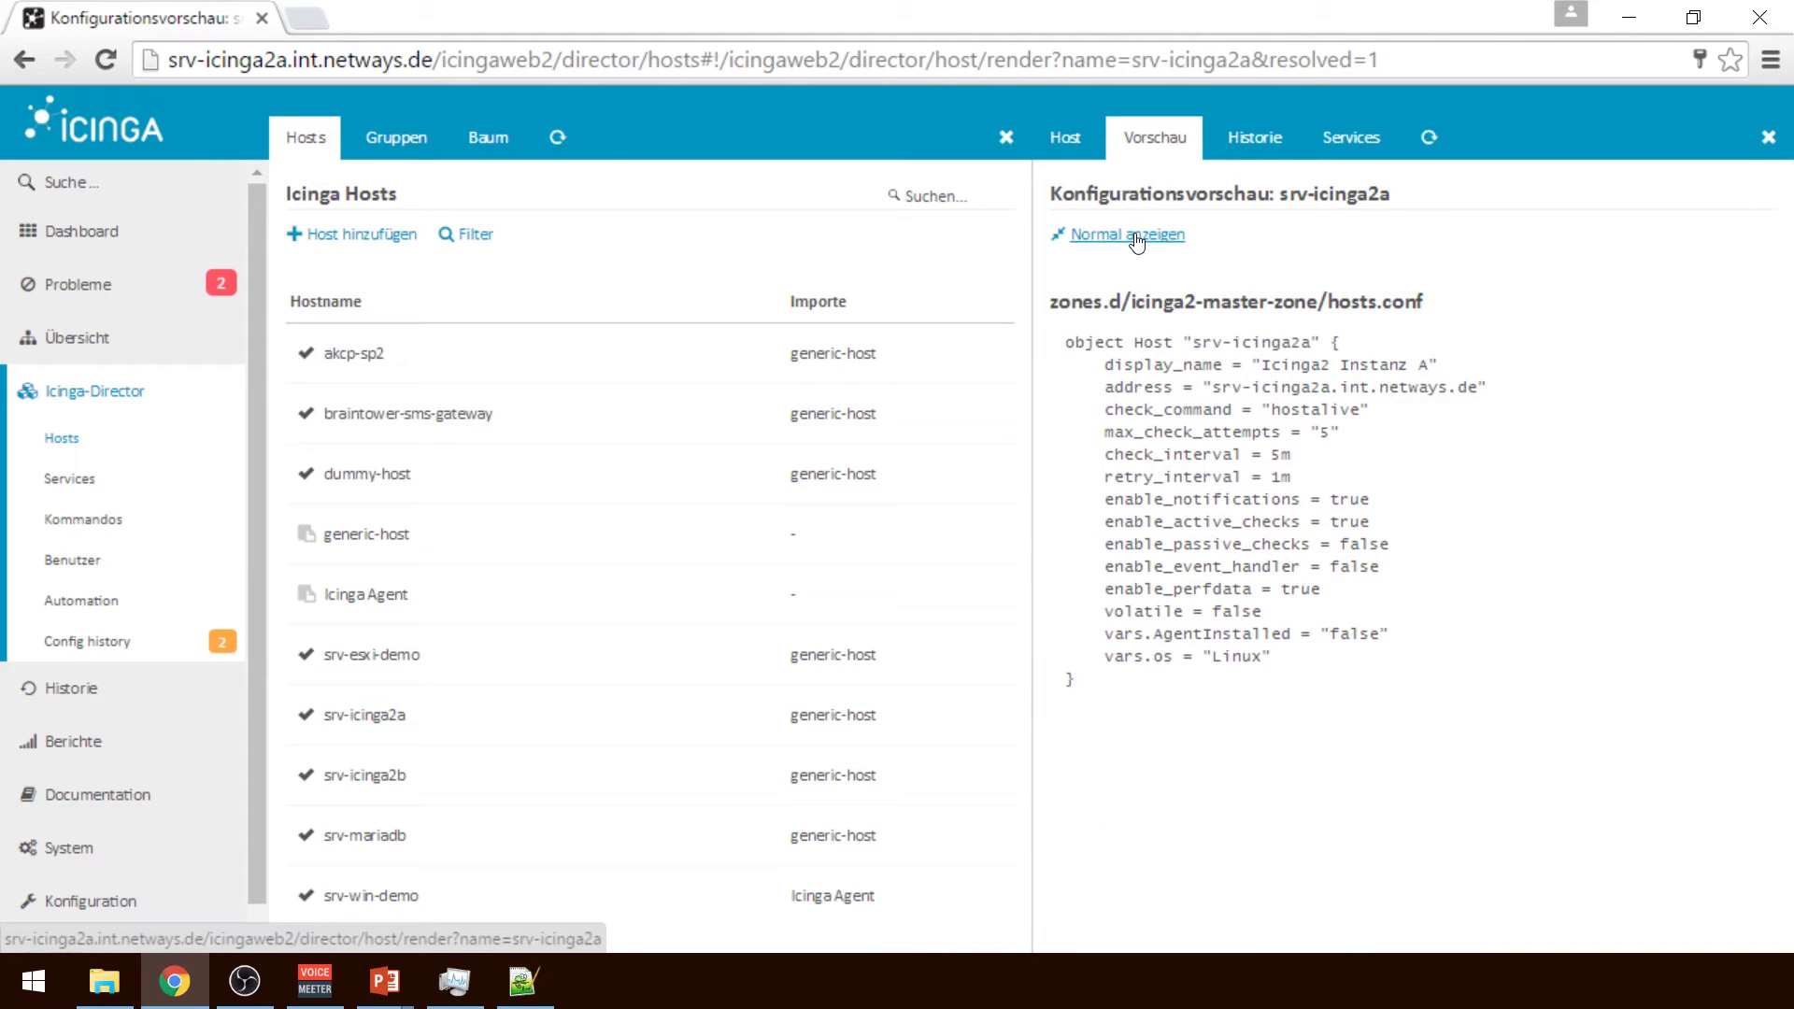
left_click(1136, 239)
Try importing Icinga Agent into srv-icinga2a, check the resolved preview, and return to its settings
left_click(1067, 140)
left_click(1363, 327)
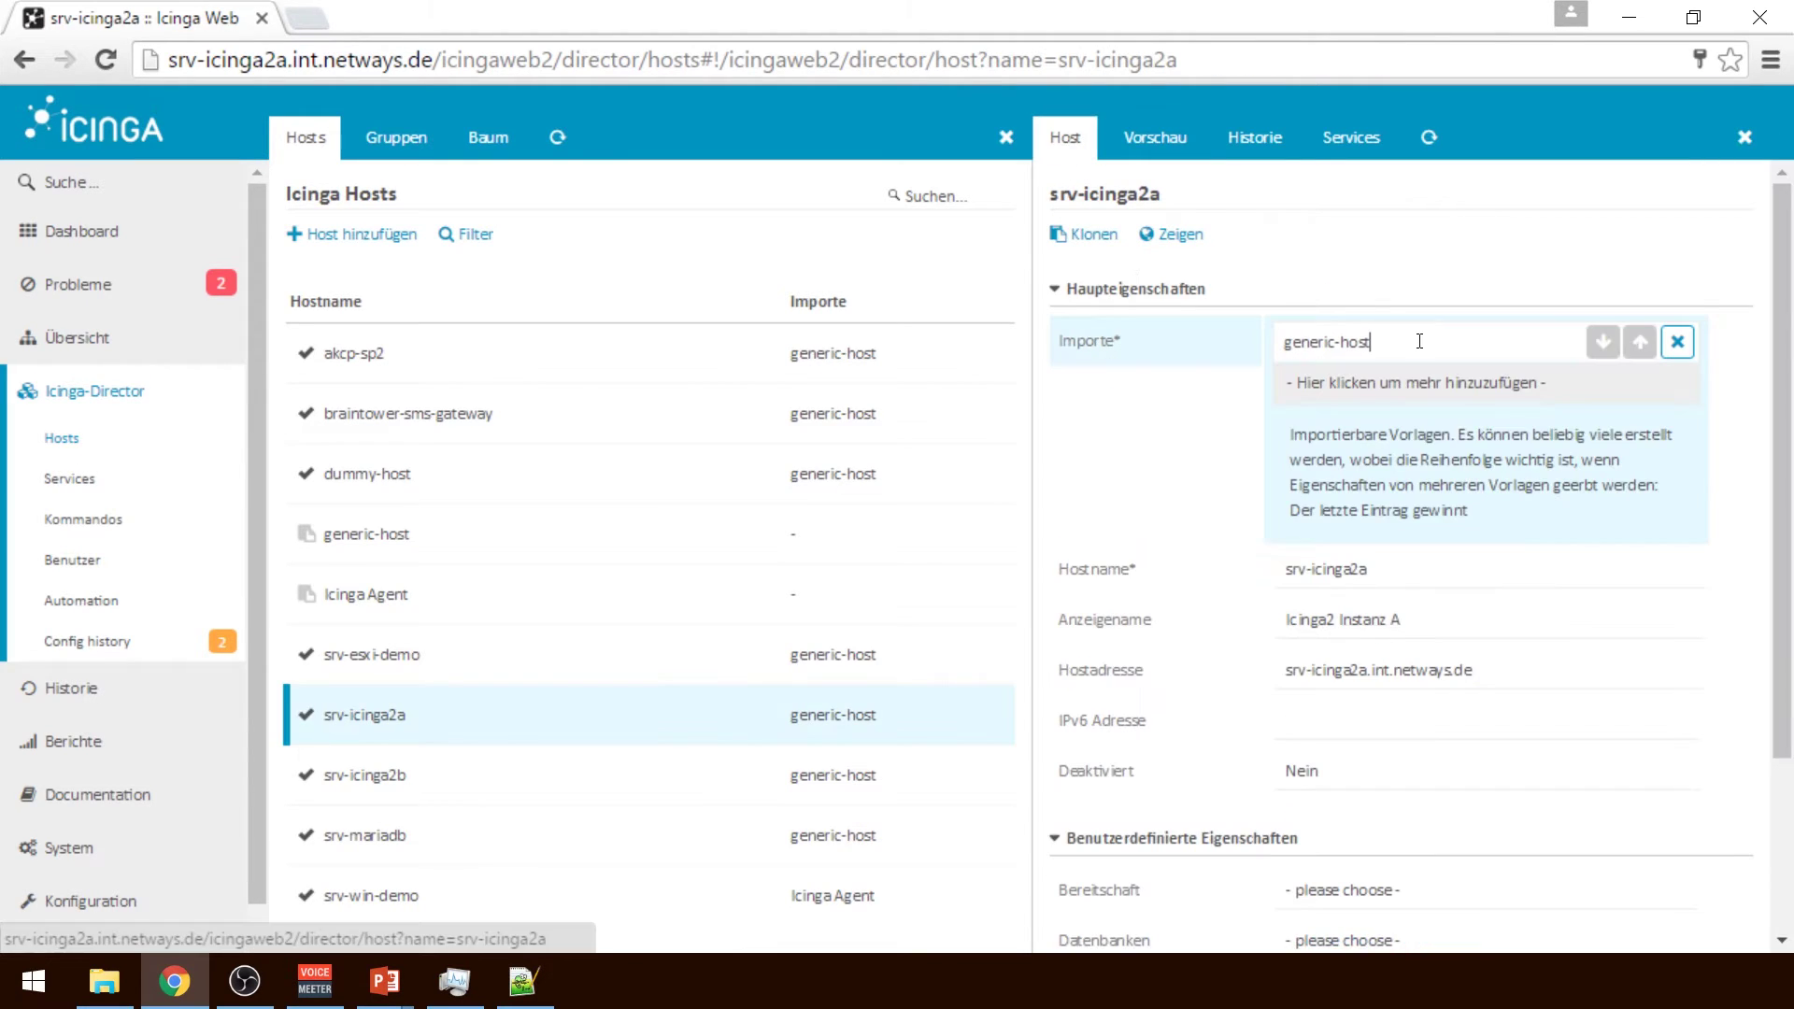
left_click(1462, 385)
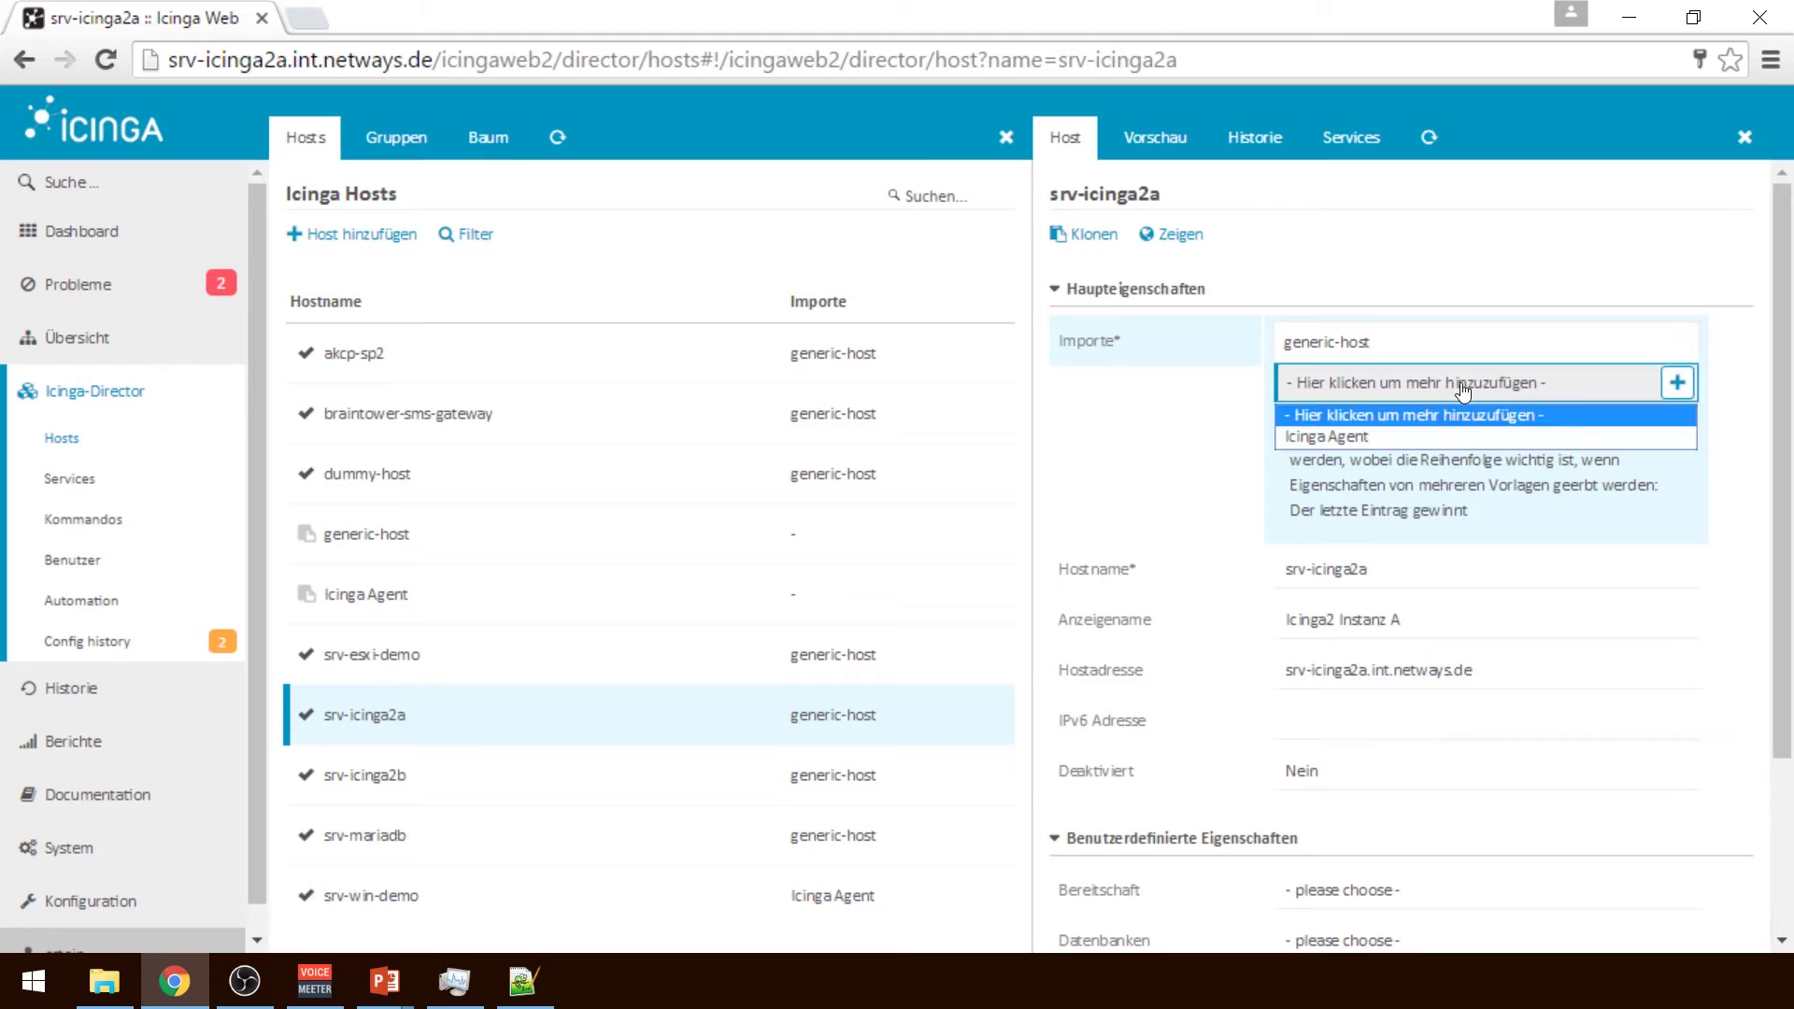
left_click(1309, 435)
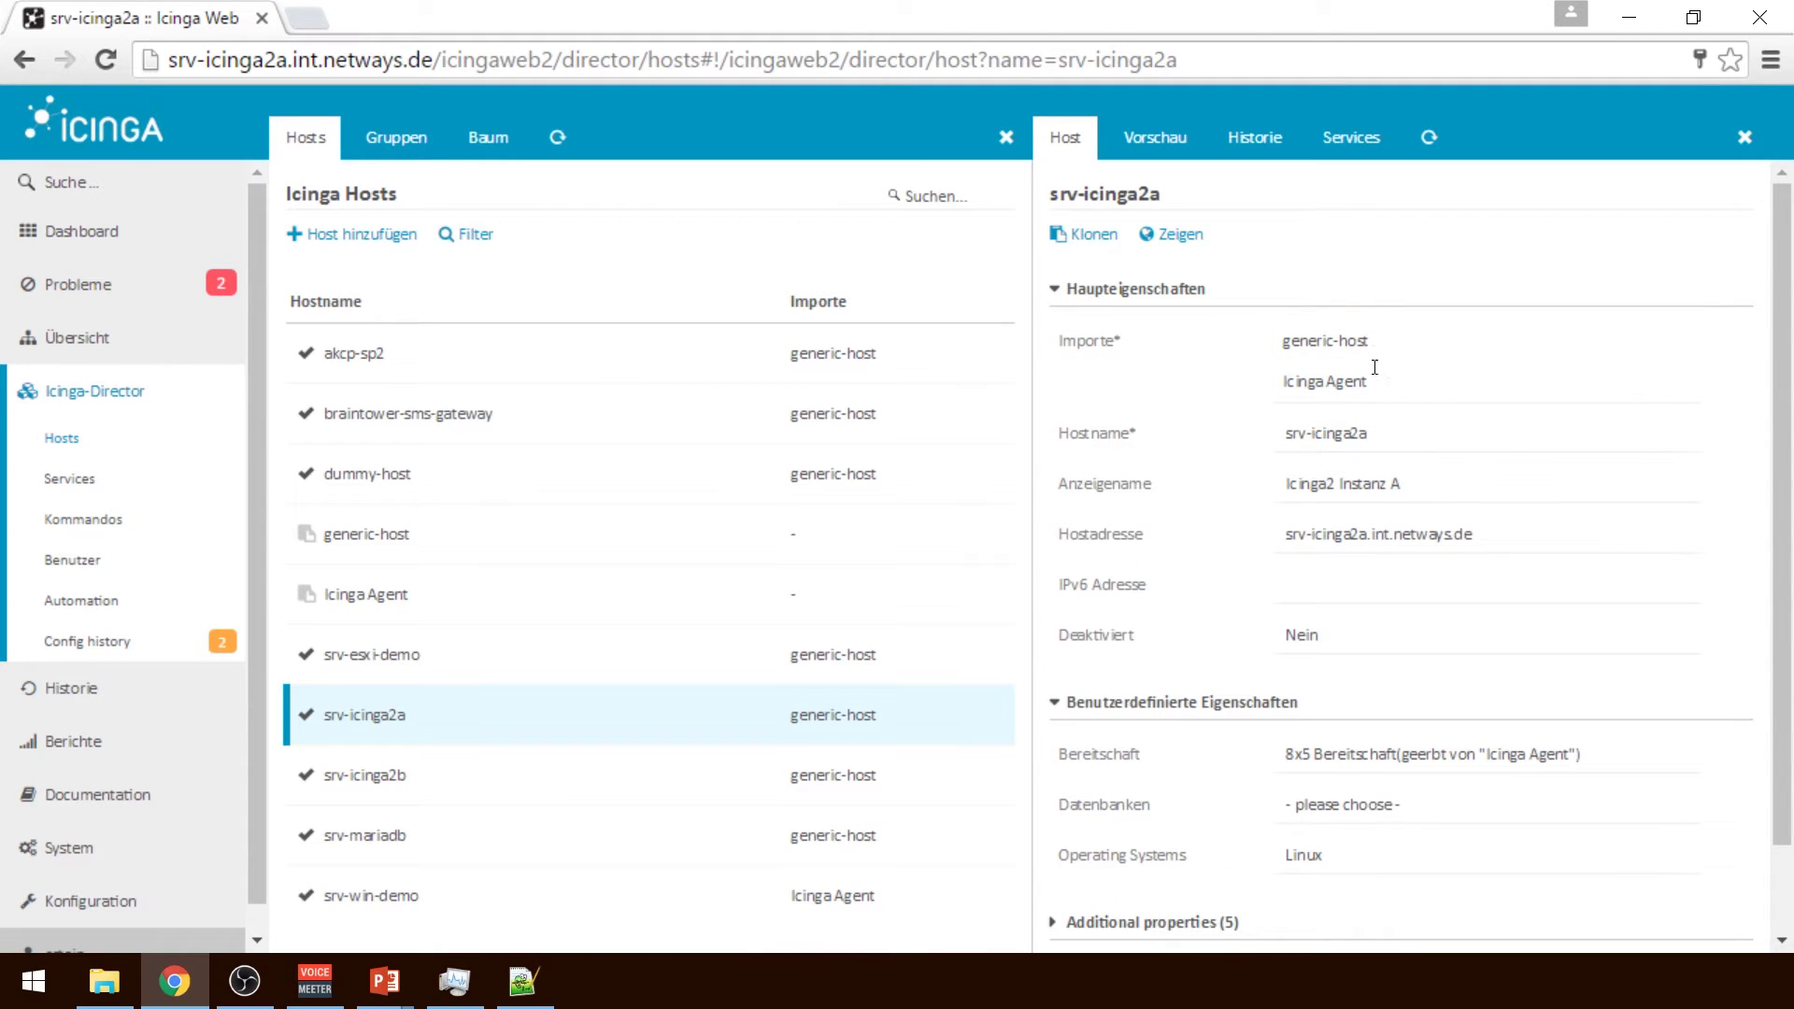
left_click(1157, 155)
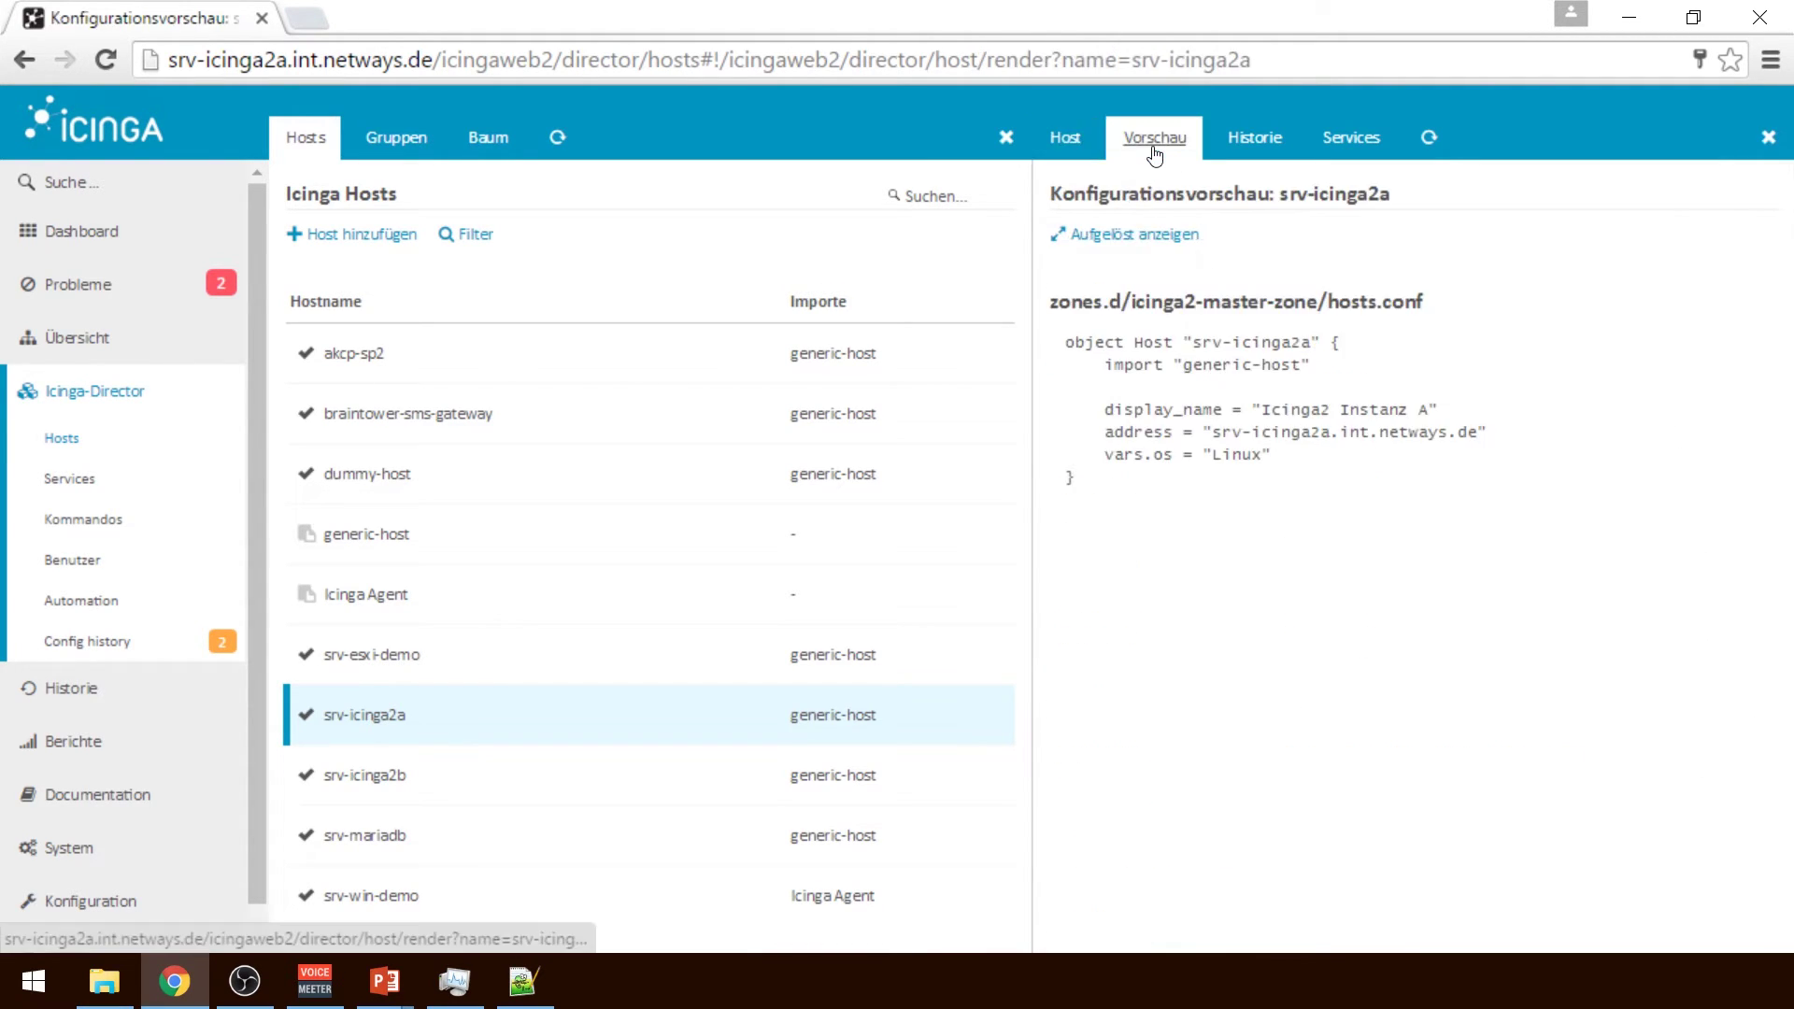
left_click(1126, 238)
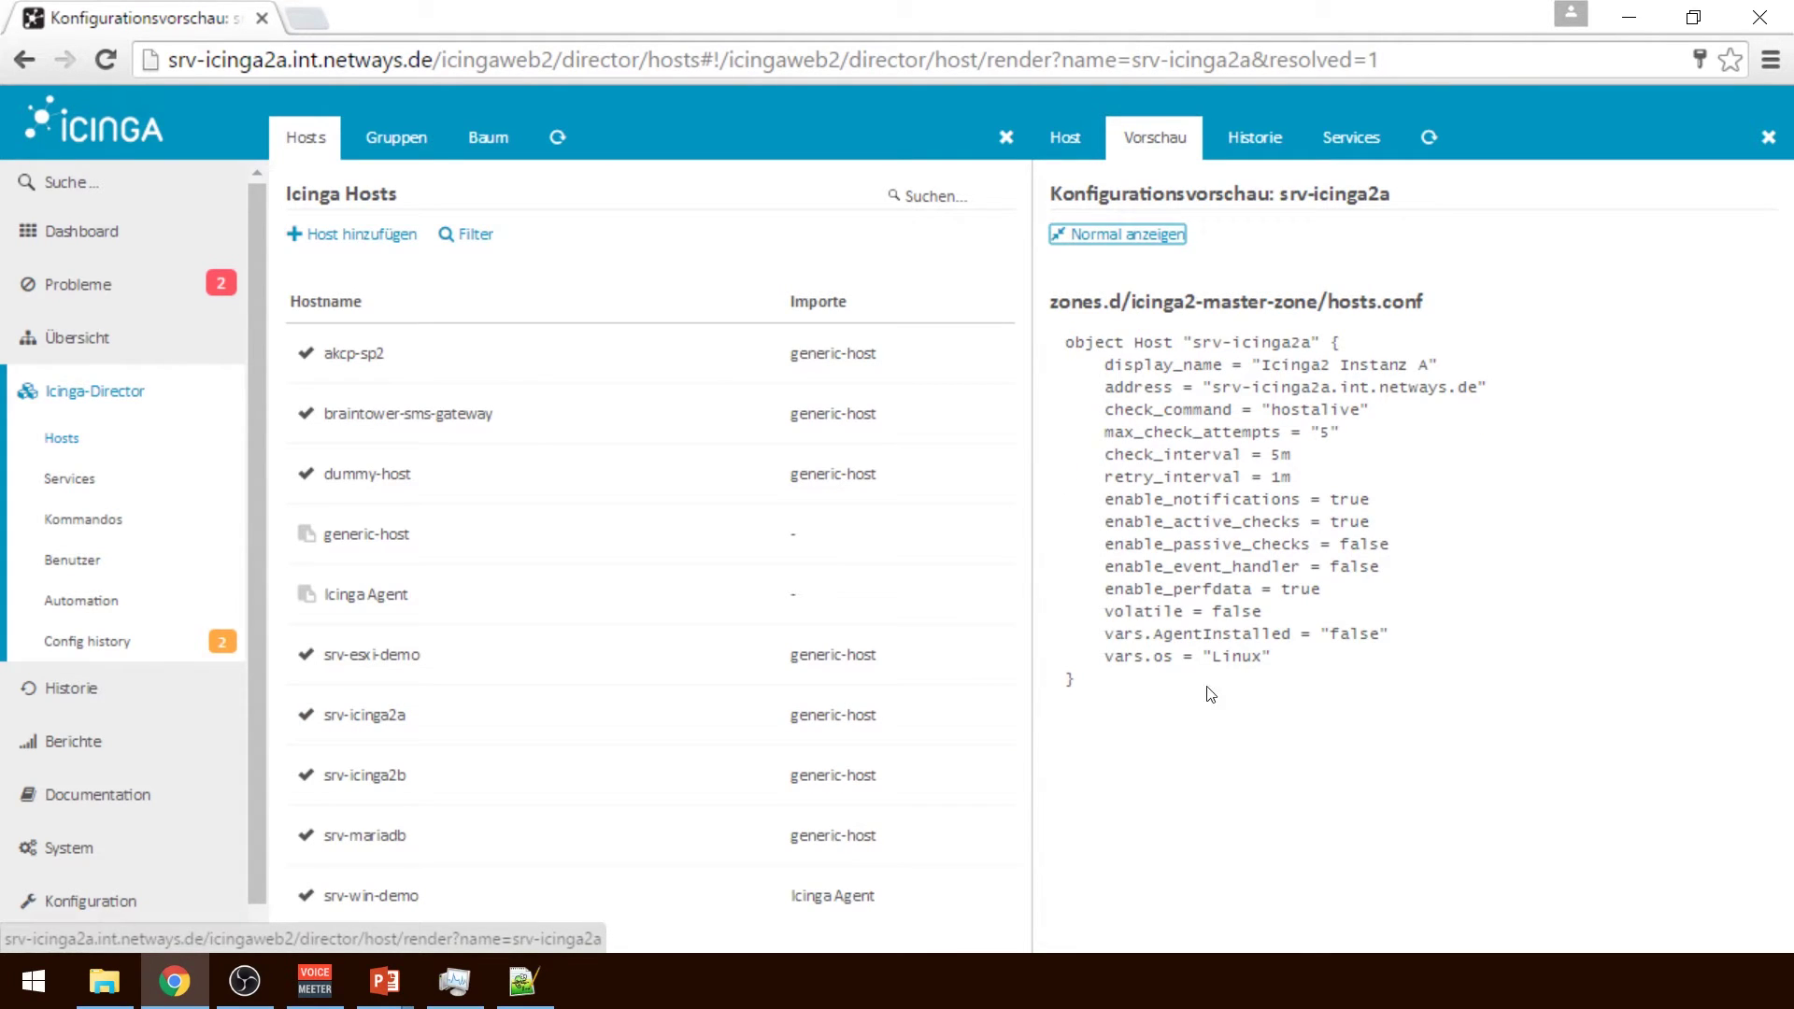
left_click(1065, 141)
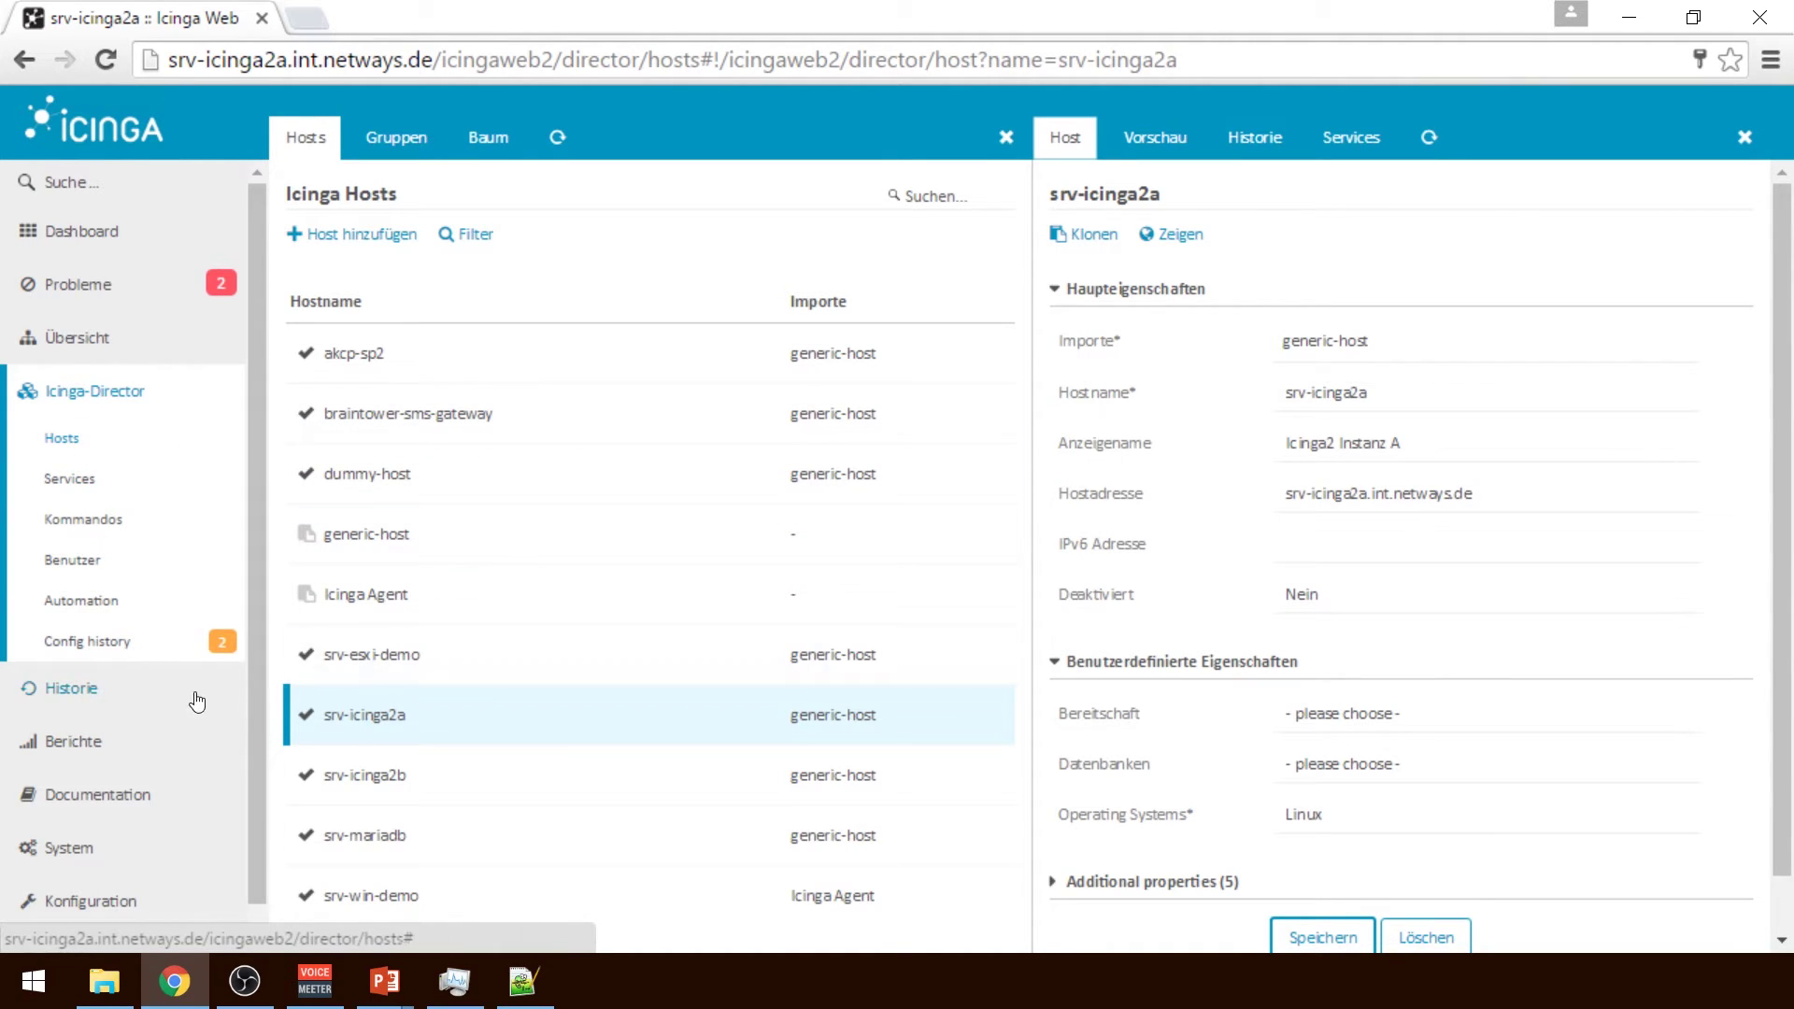
Save host srv-icinga2a and open the Director data lists
left_click(1325, 938)
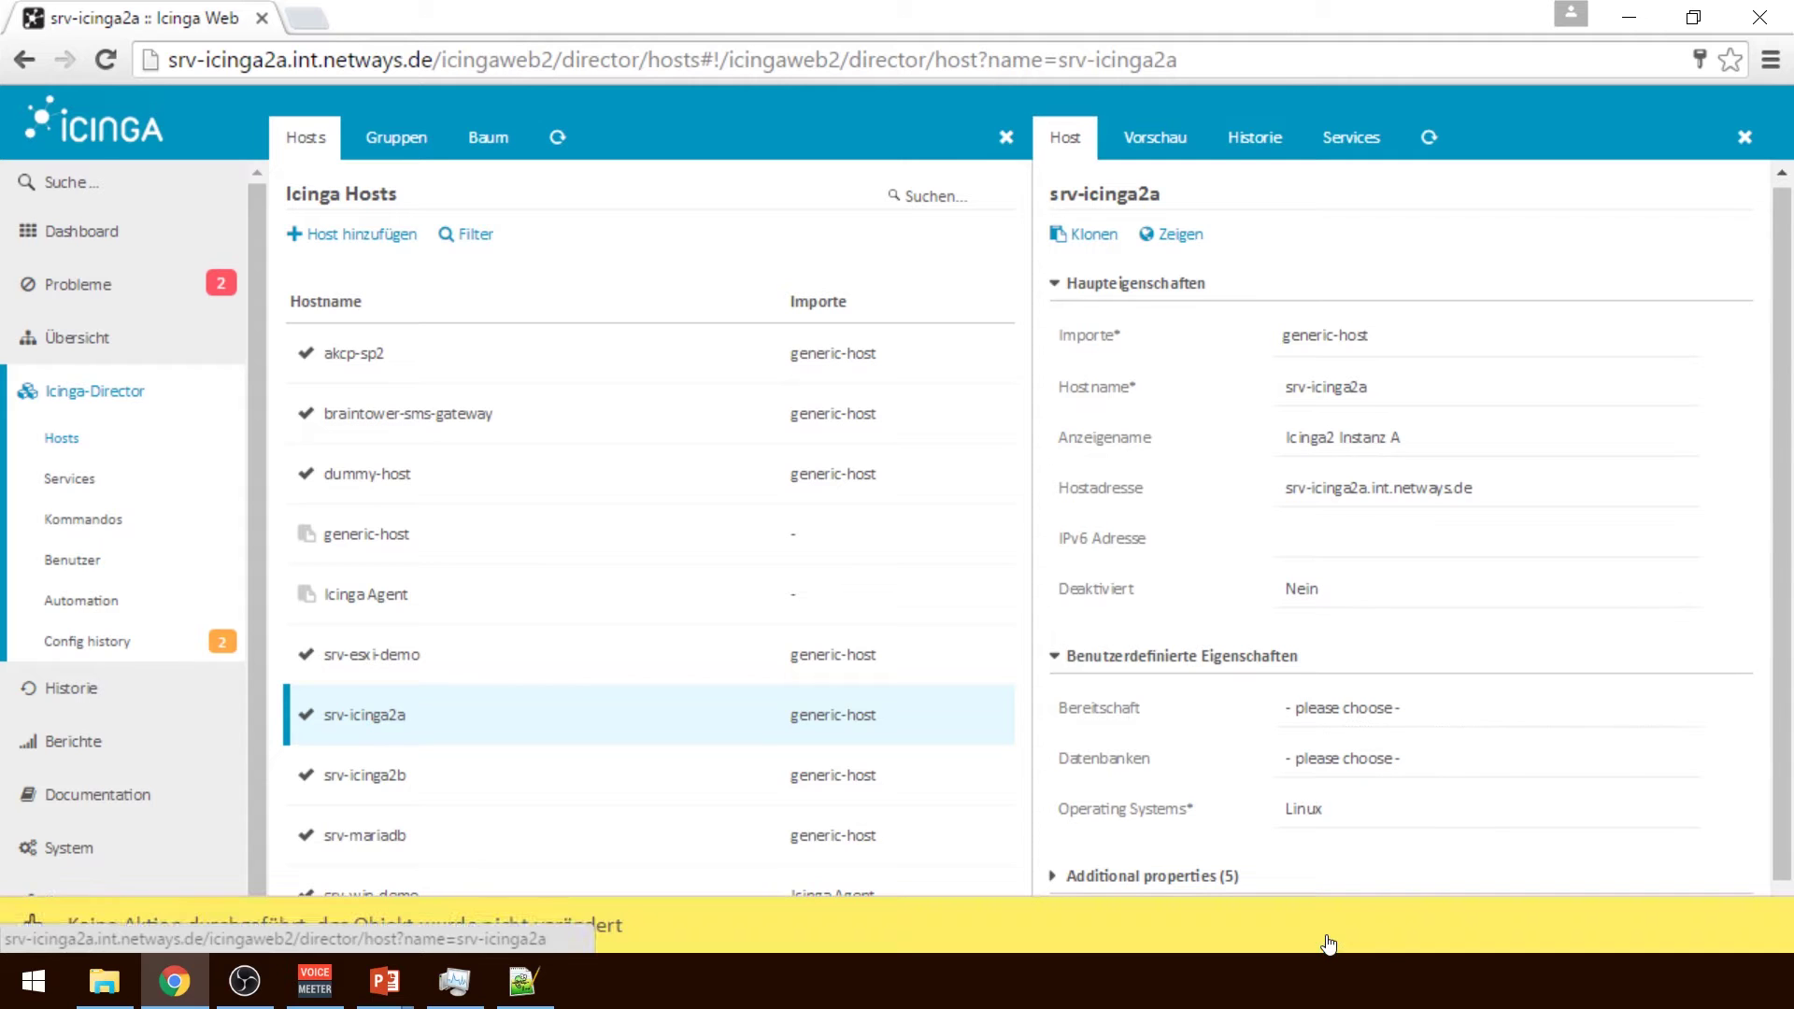
left_click(103, 393)
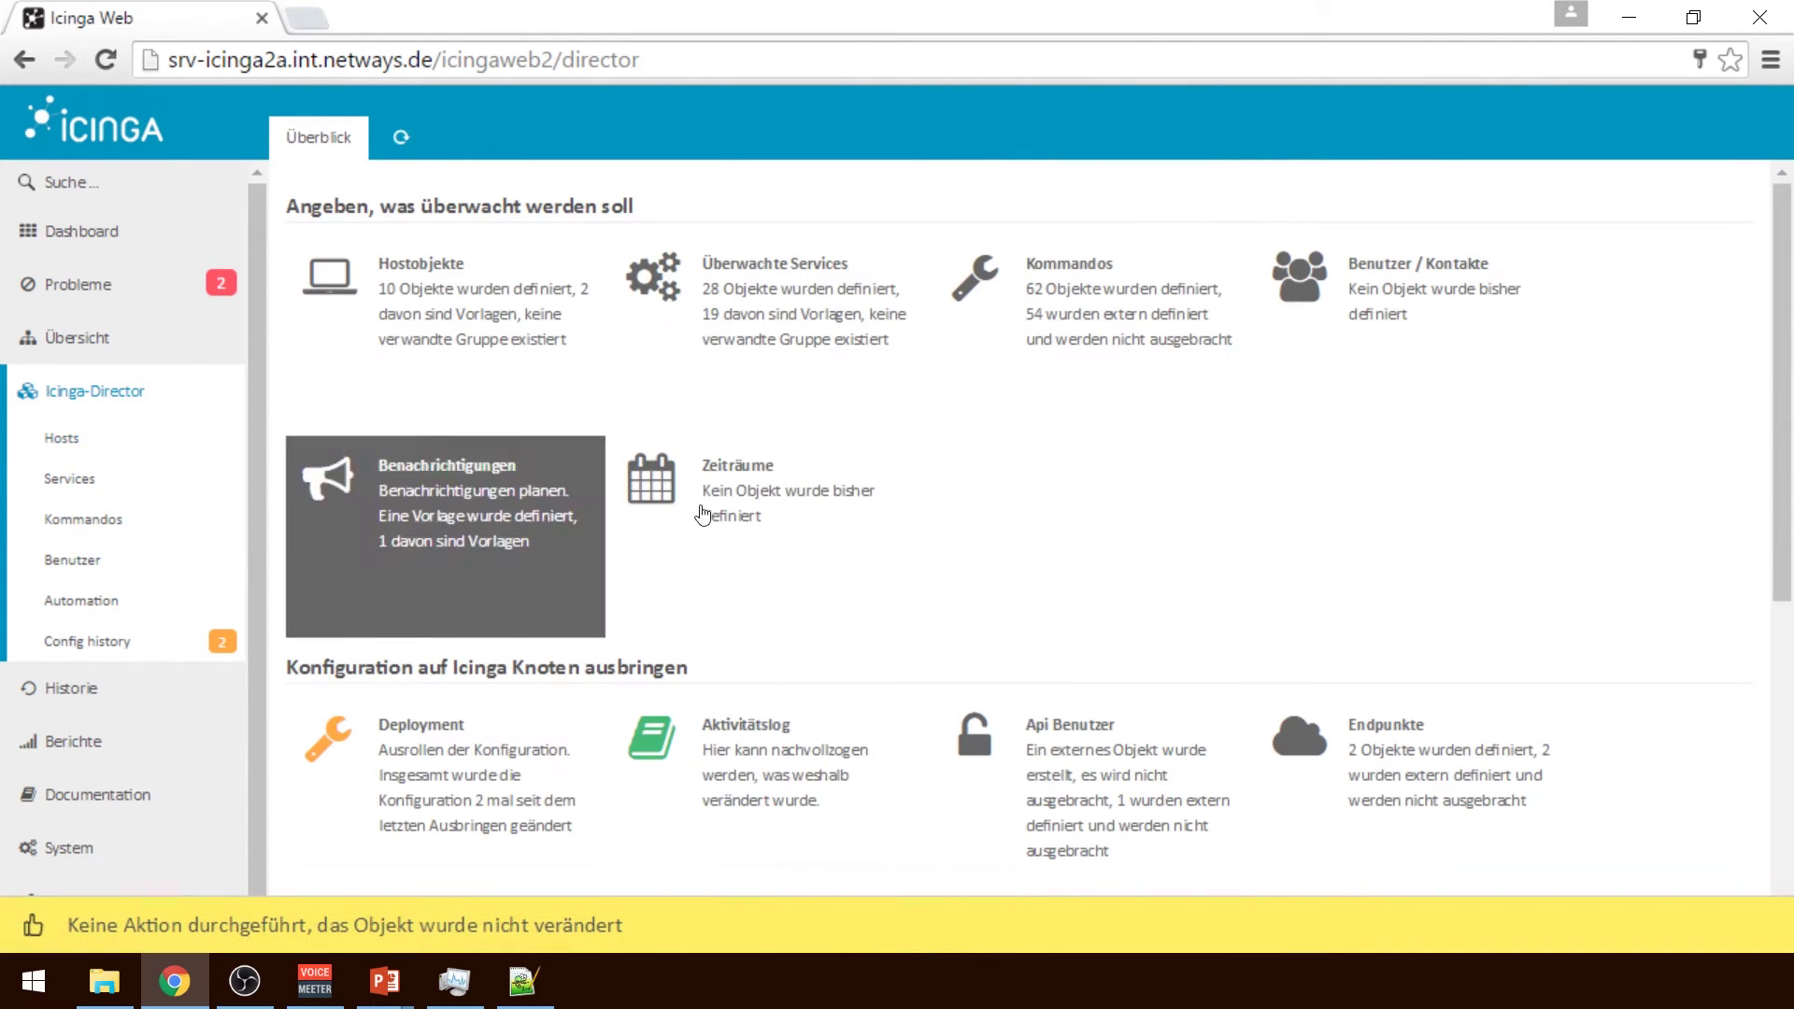
scroll(1501, 785, "down", 6)
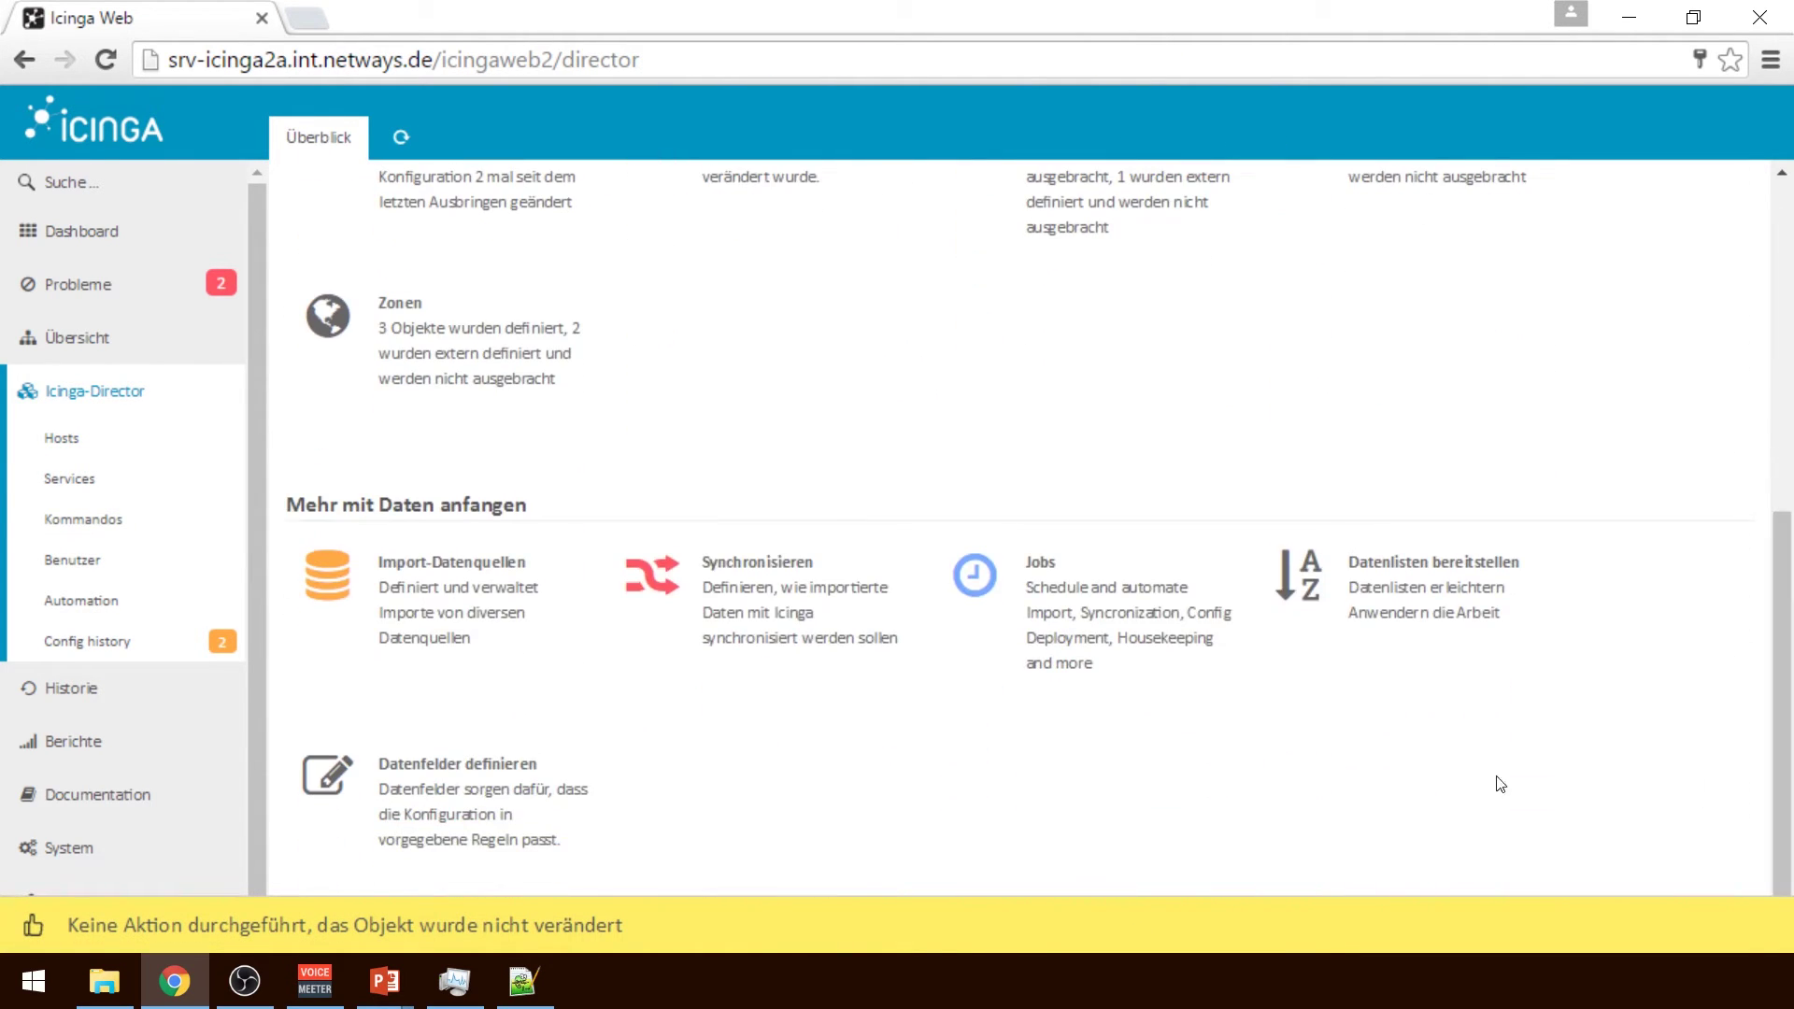
left_click(1388, 621)
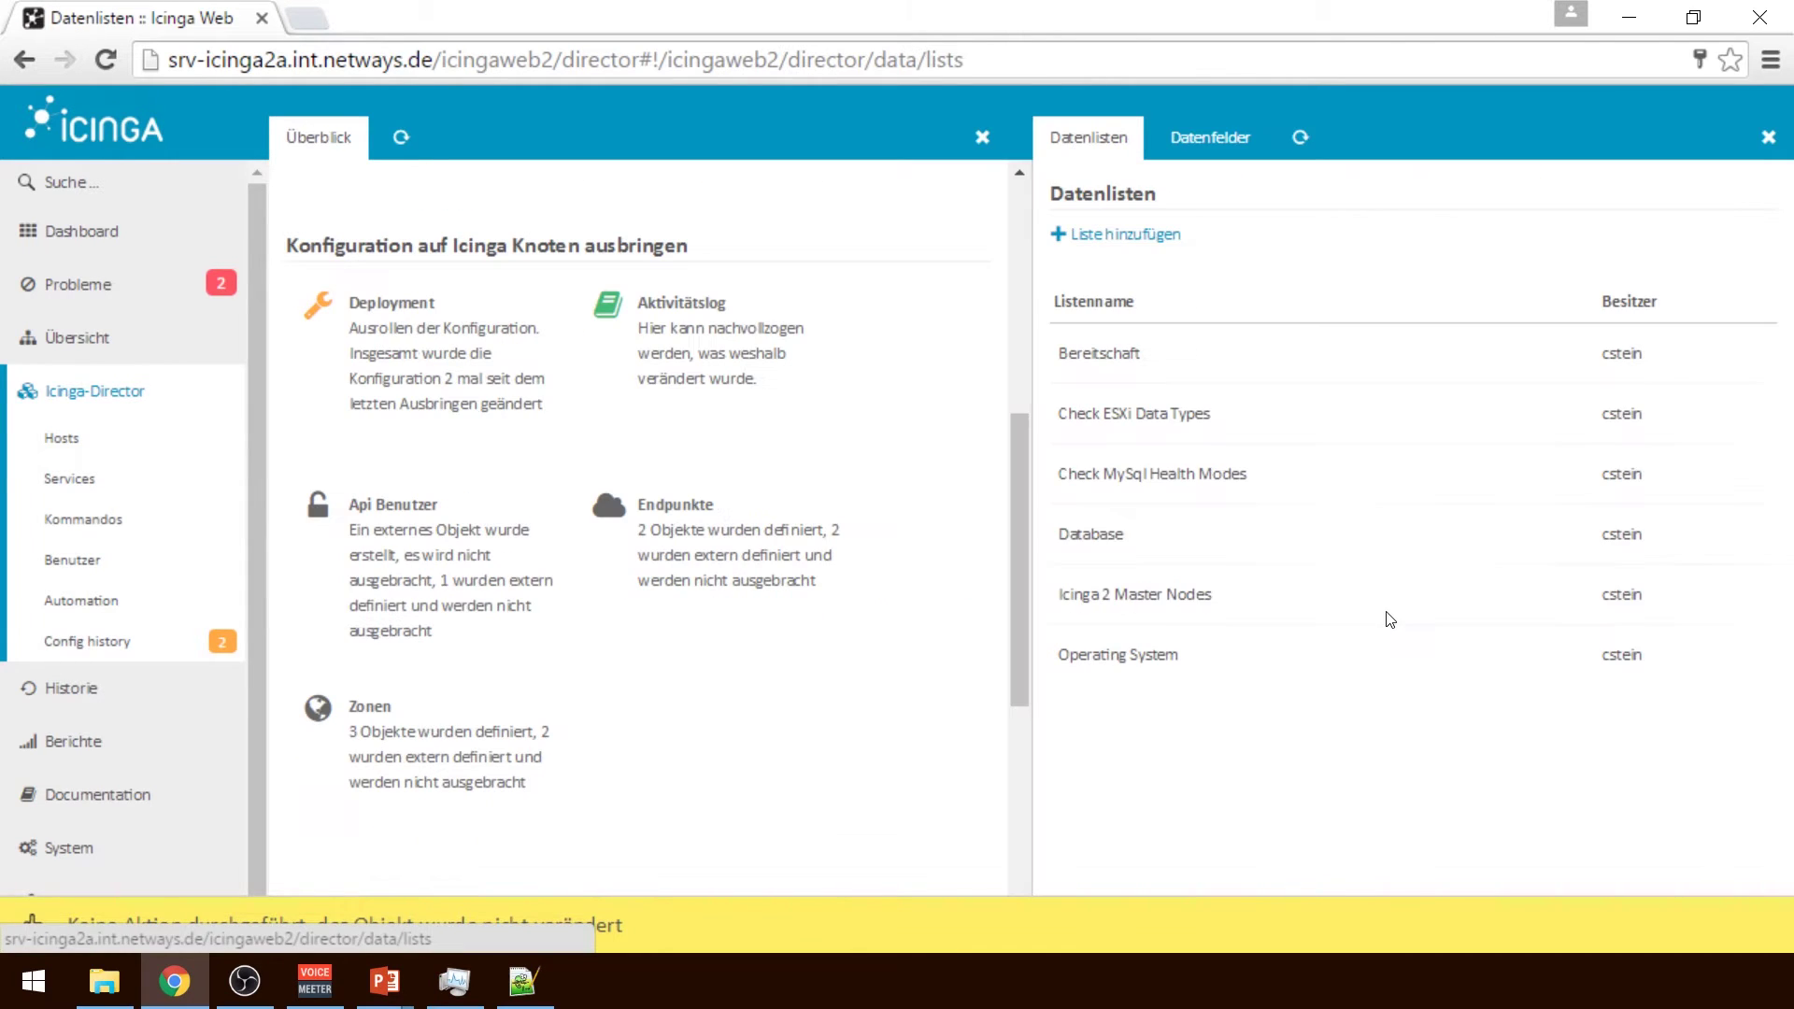
Create a new data list named Boolsche Werte
left_click(1105, 237)
left_click(1381, 306)
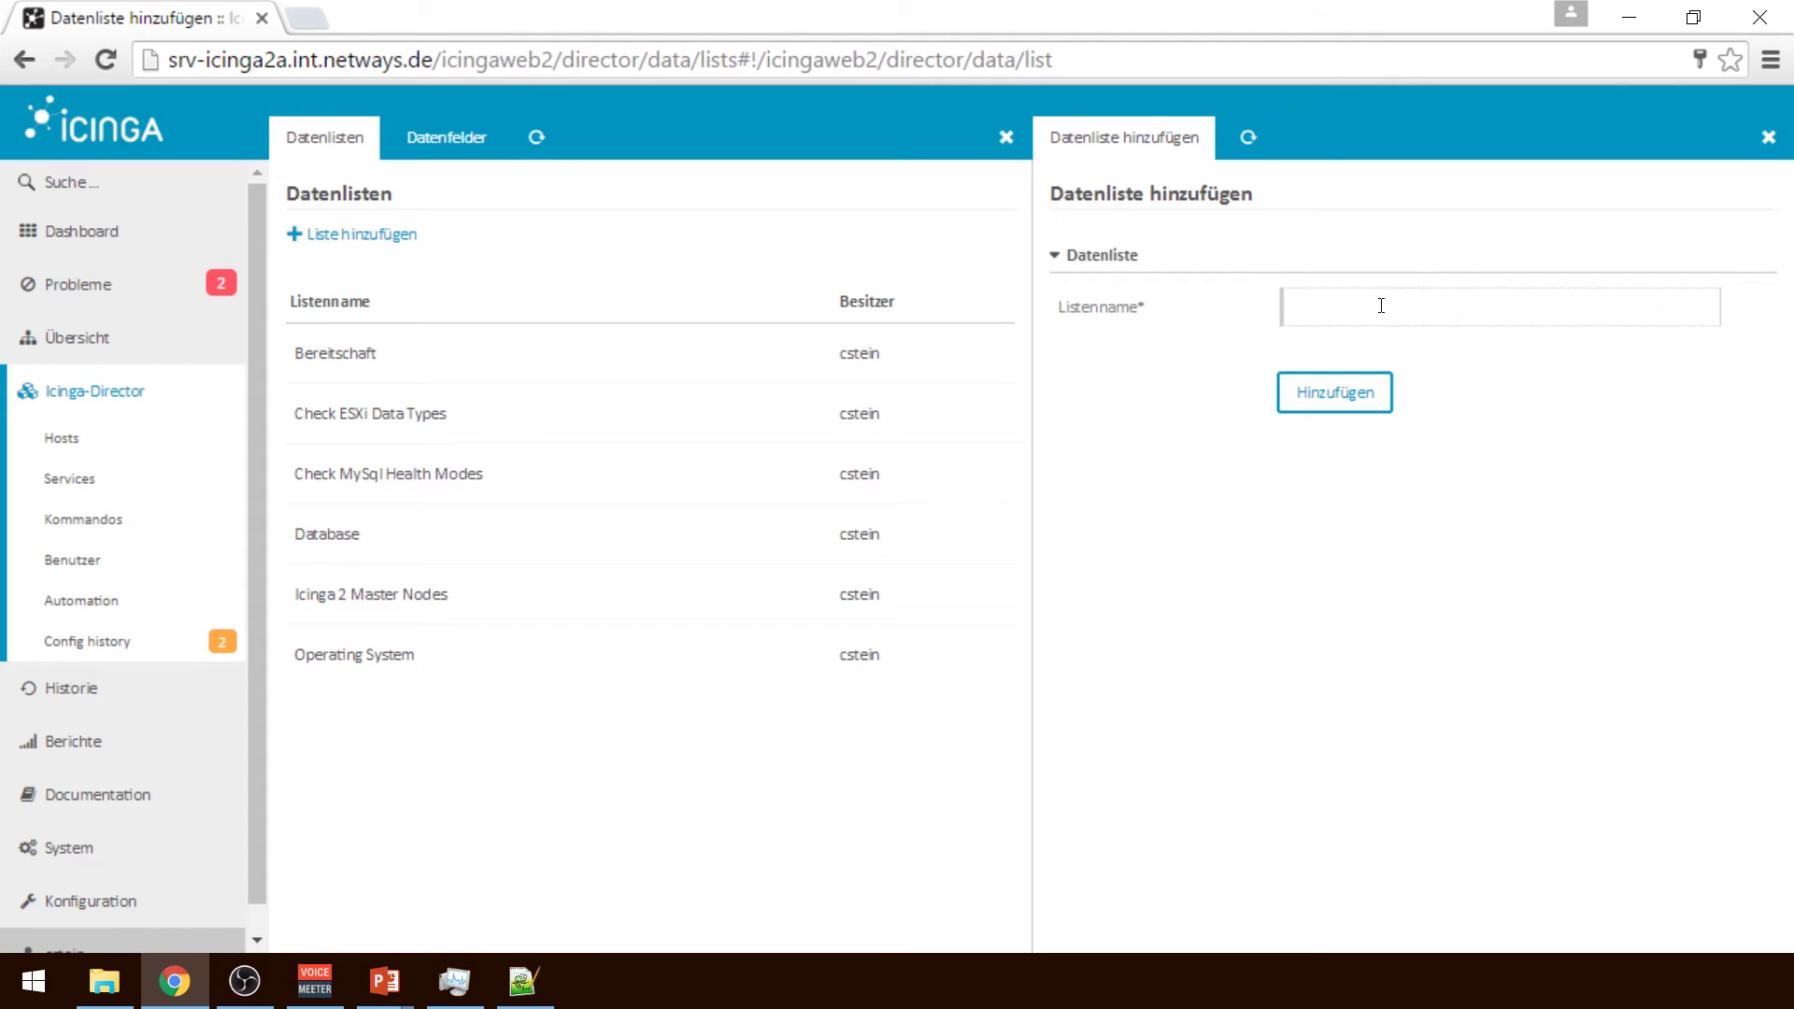
type("Boolsche Werte")
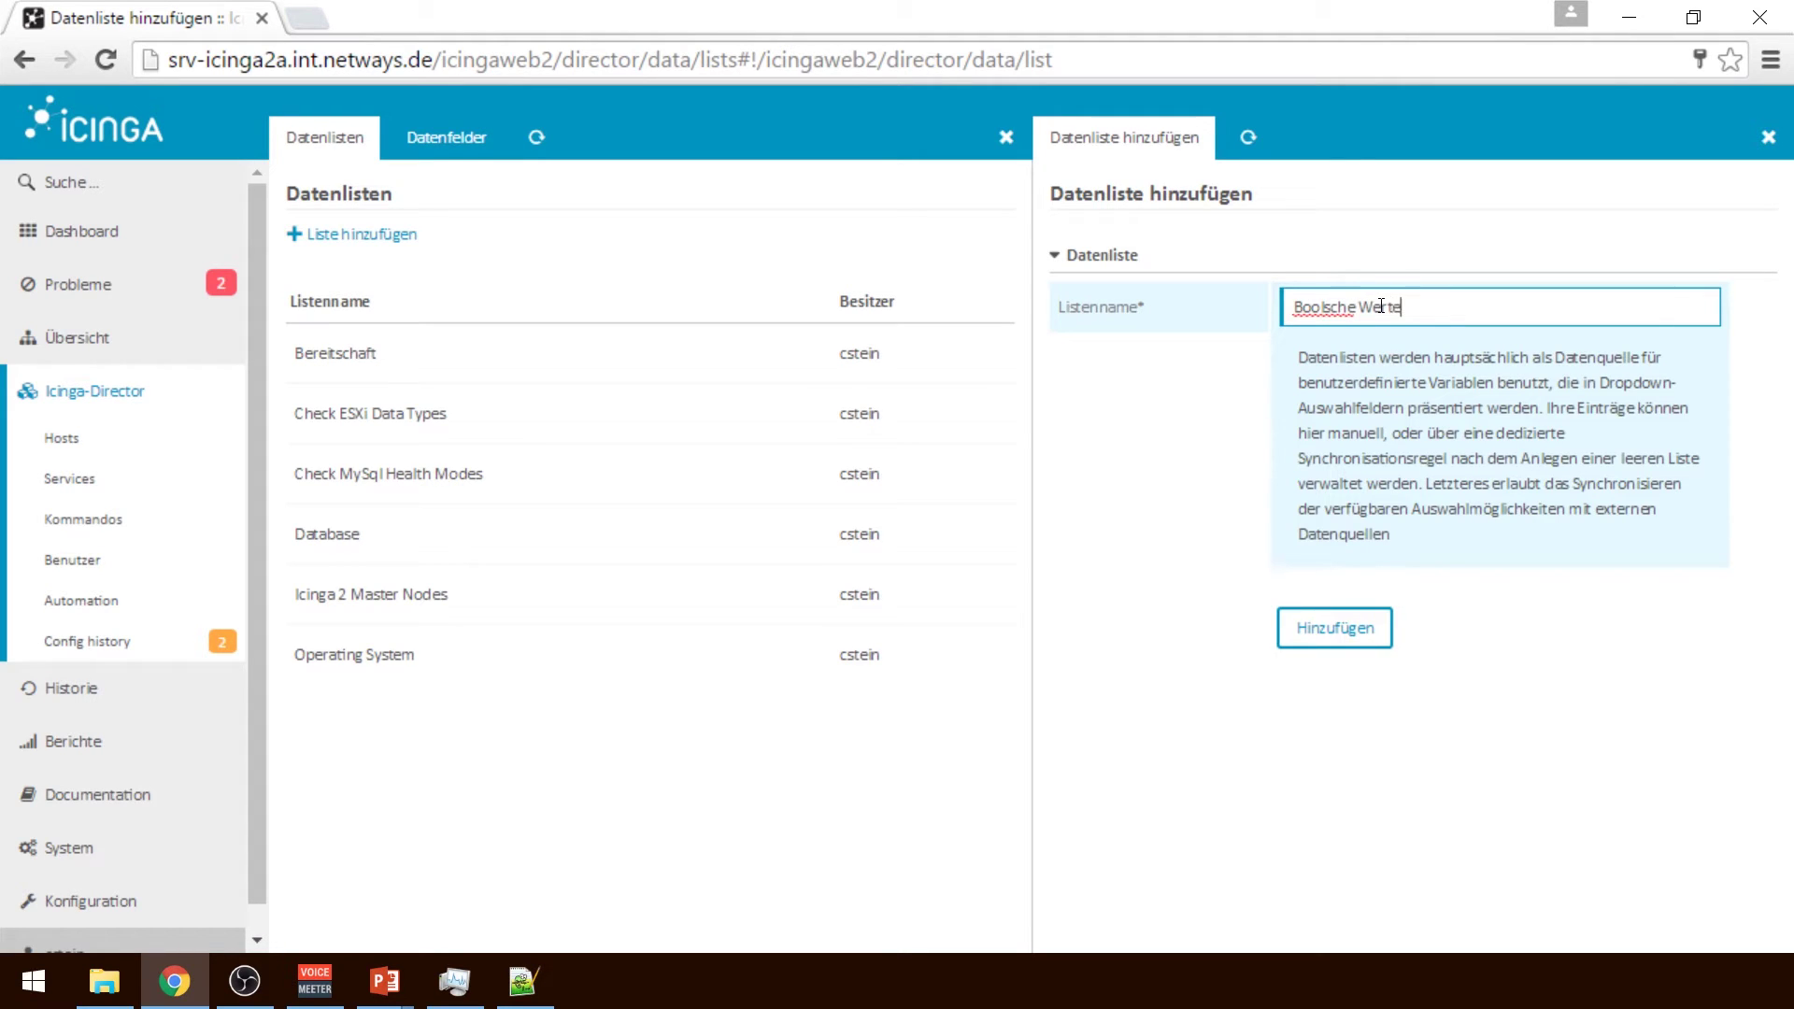
left_click(1371, 618)
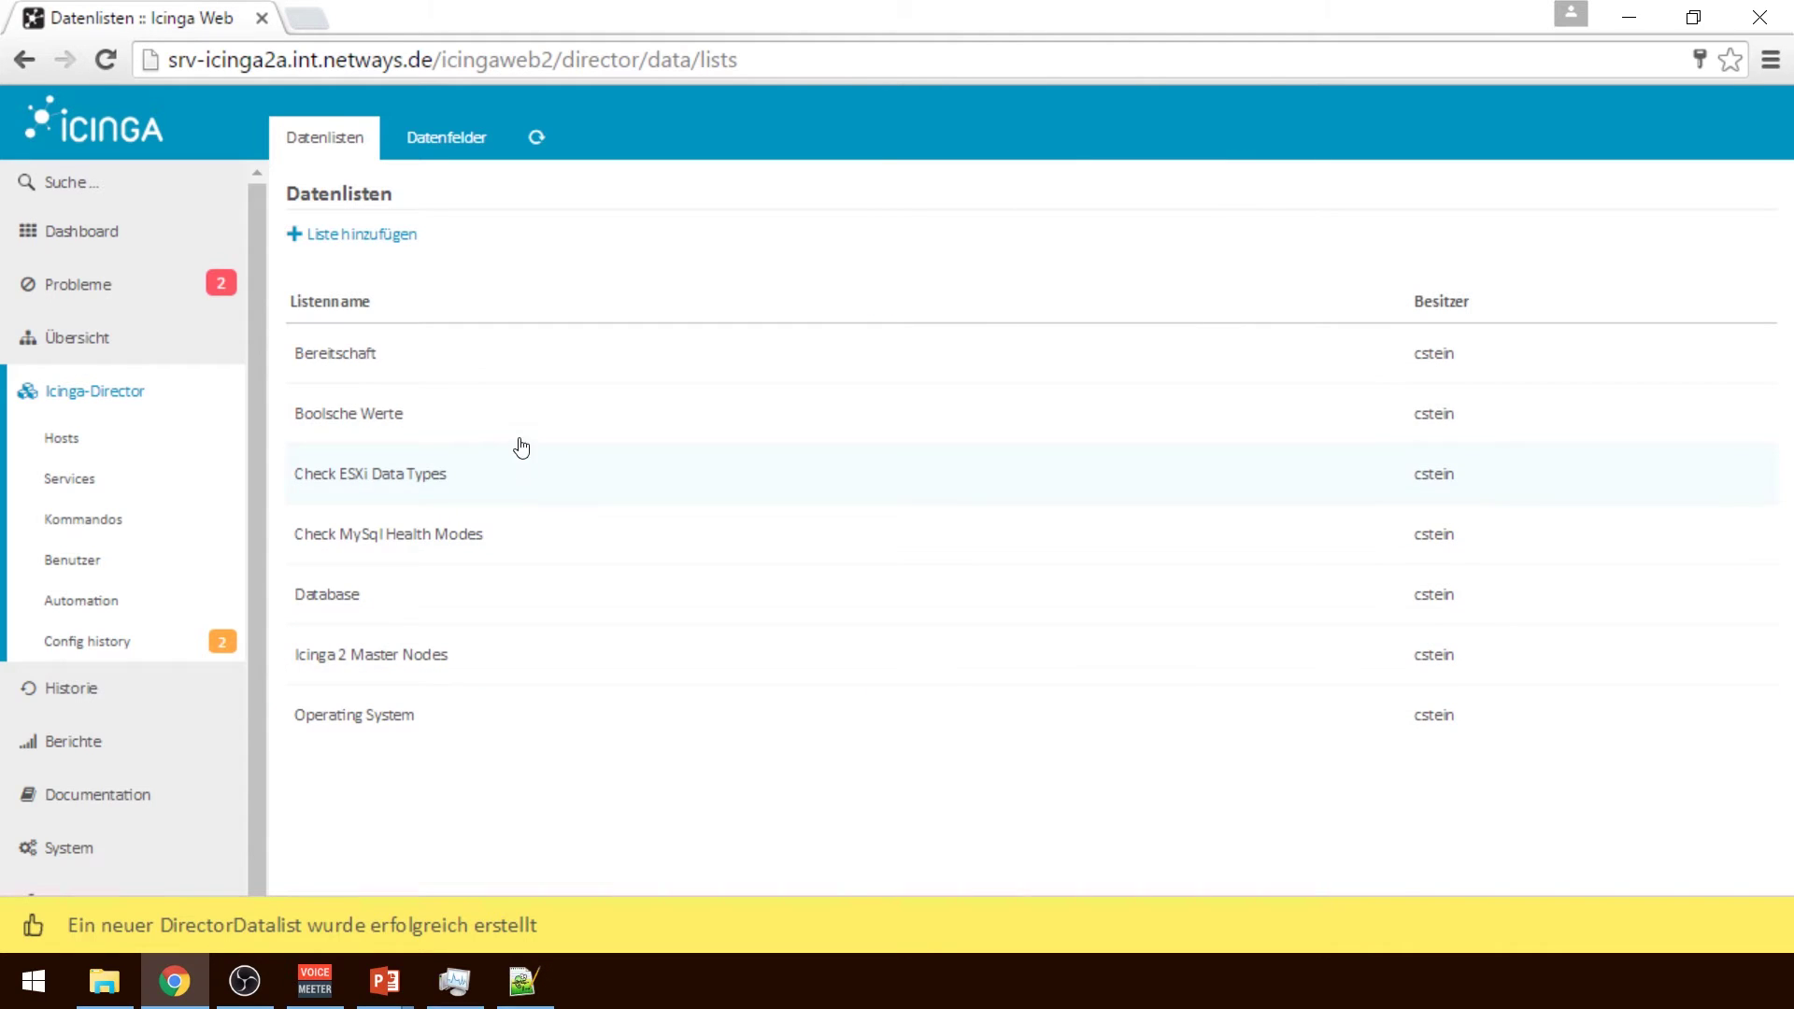
Add an entry to Boolsche Werte with key true and value true
left_click(516, 434)
left_click(1356, 300)
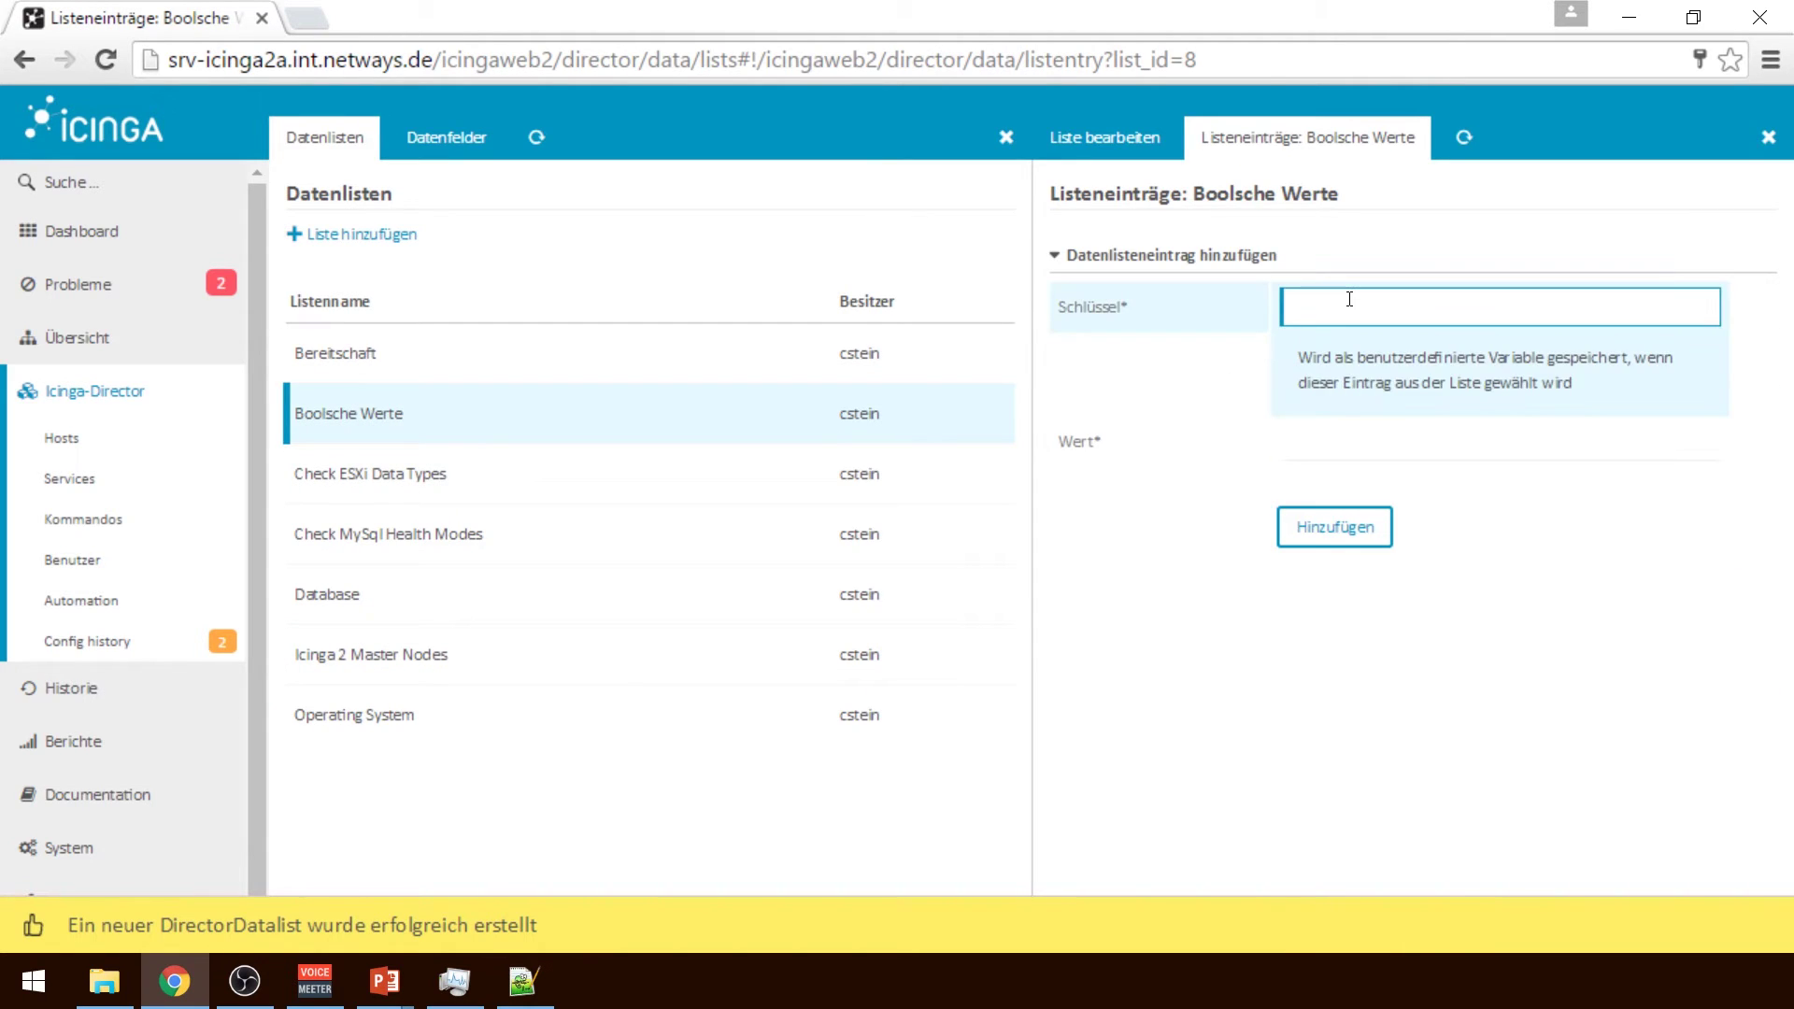
type("true")
key("Tab")
type("true")
left_click(1329, 600)
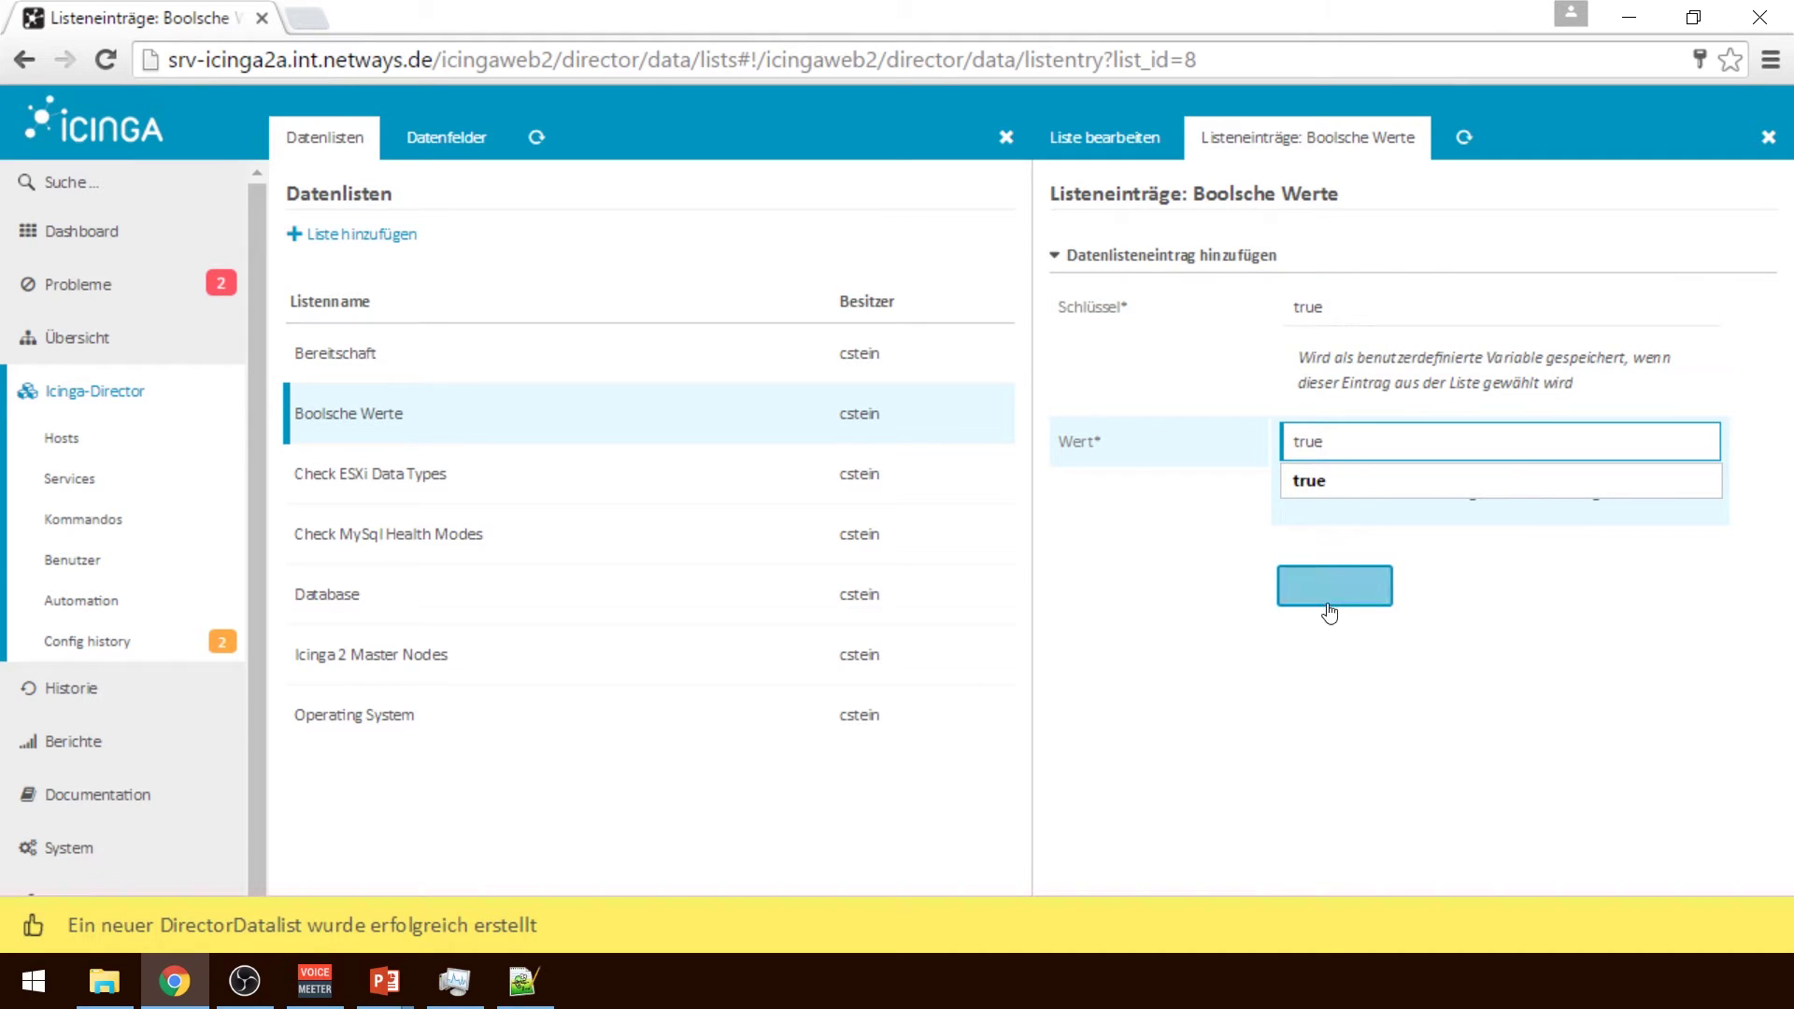
Add the false entry with key and value false, then return to the overview
left_click(1290, 307)
type("f")
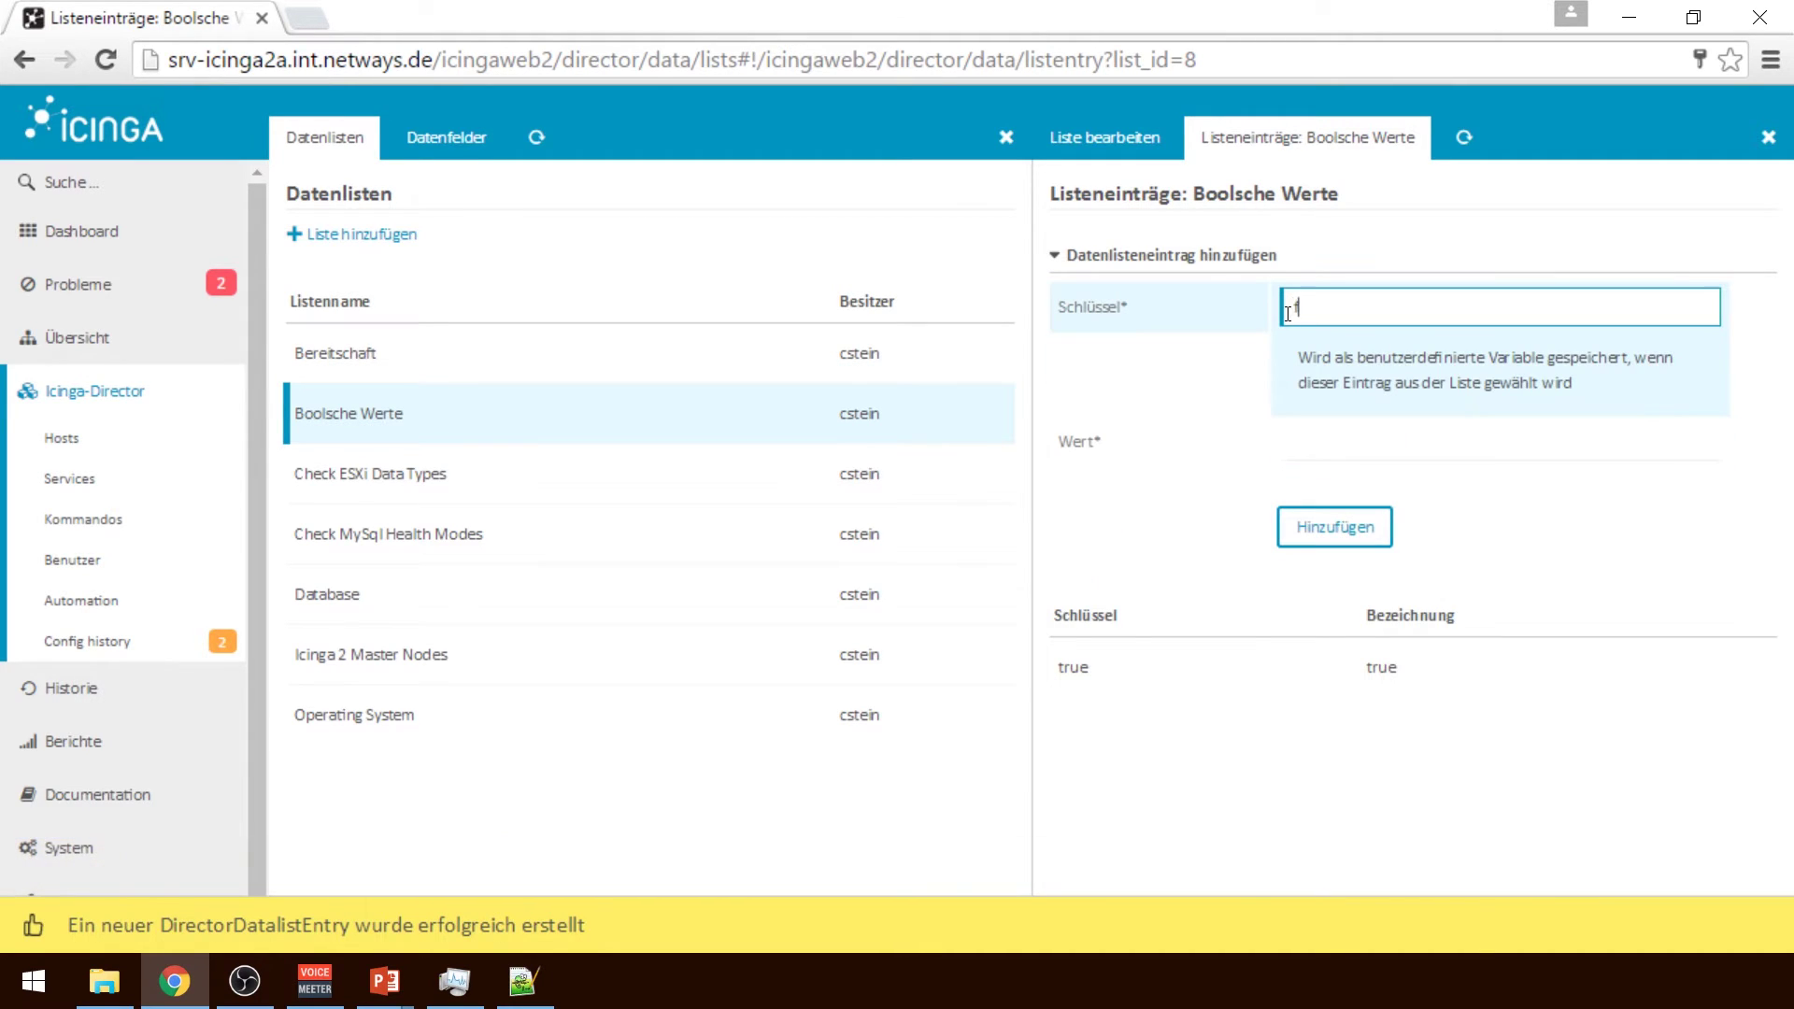
type("lase")
left_click(1418, 442)
type("alse")
left_click(1418, 442)
type("fa")
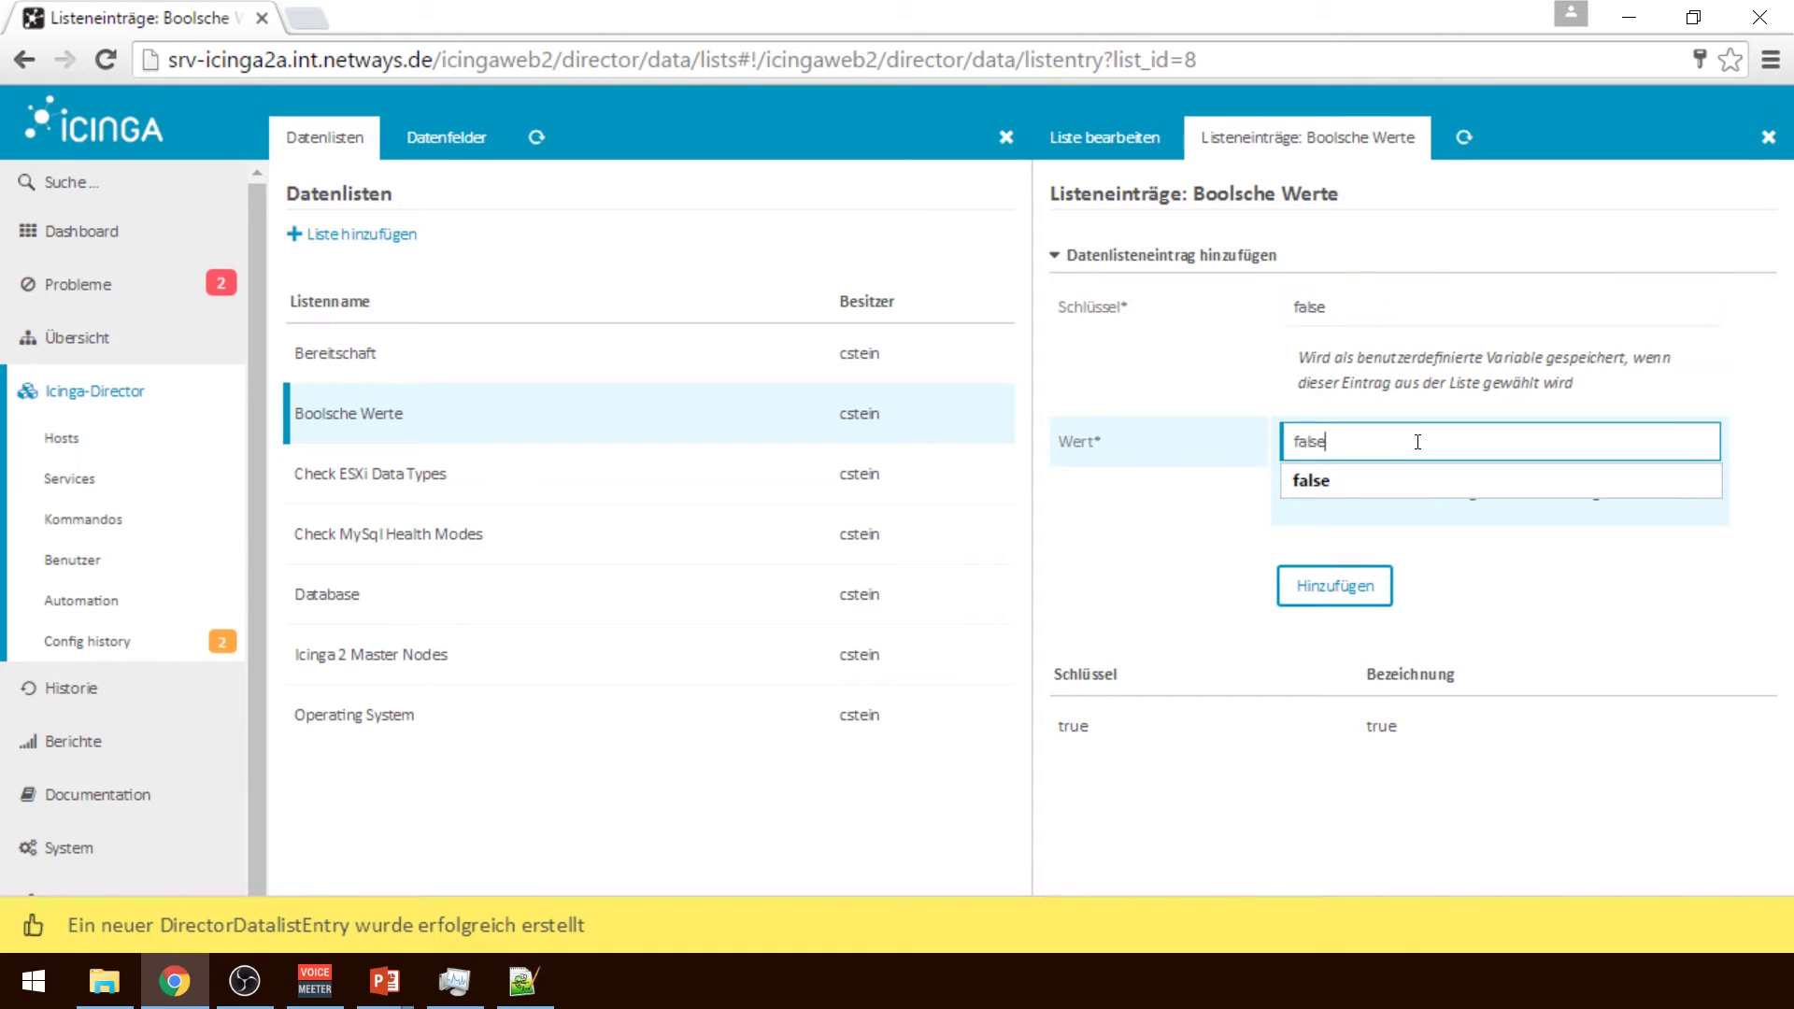
left_click(1357, 589)
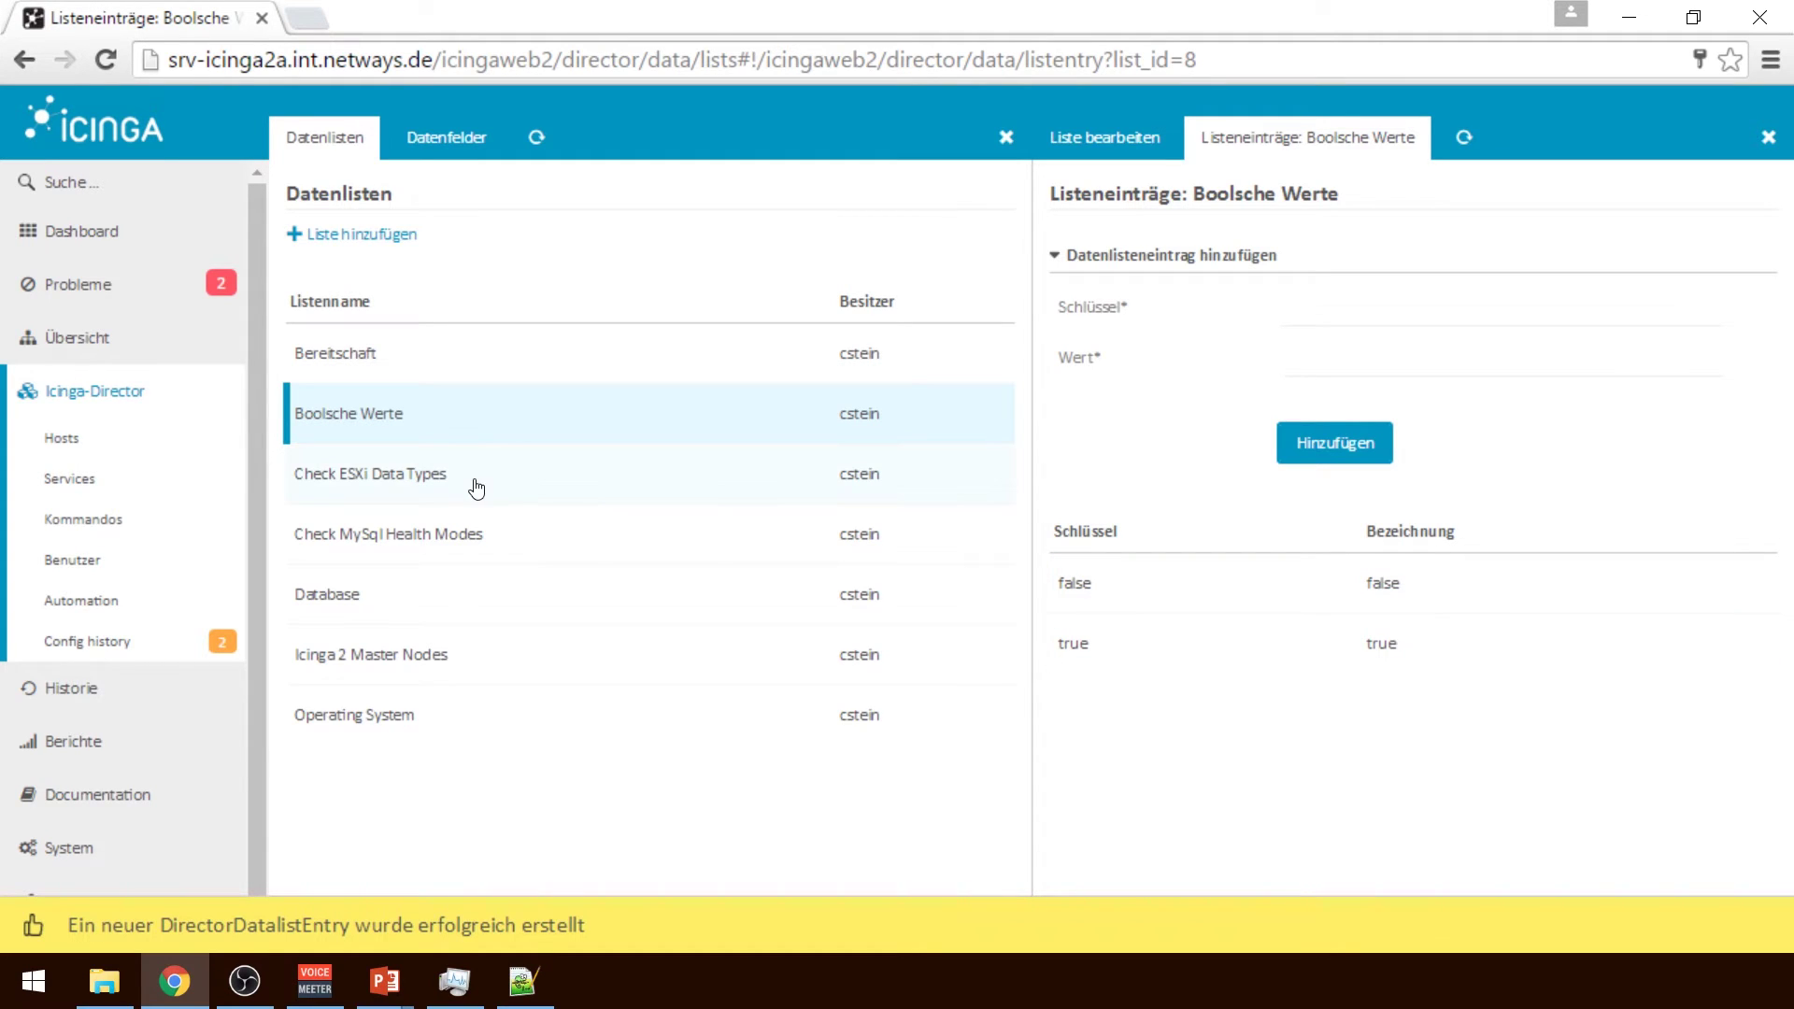
left_click(101, 392)
Add data field AgentInstalled captioned 'Icinga 2 Agent installiert' with description 'Ist der Icinga 2 Agent auf dem…'
scroll(1588, 373, "down", 6)
right_click(1390, 442)
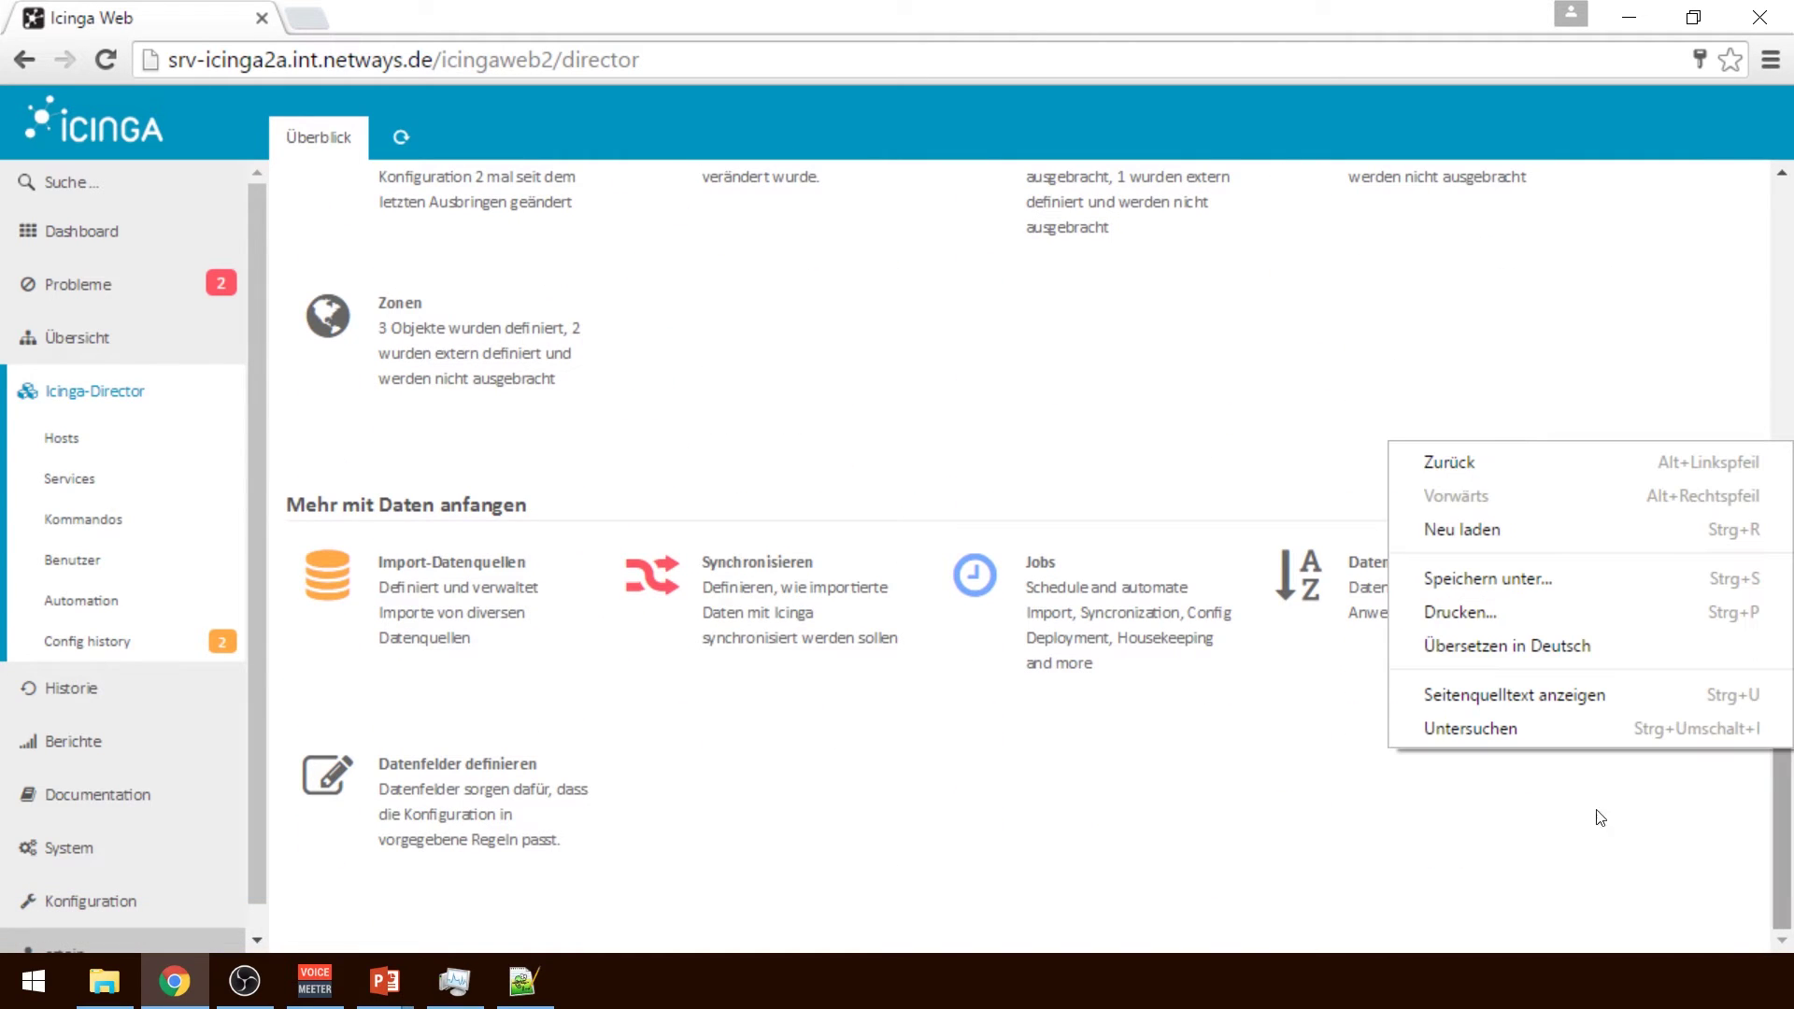
left_click(455, 822)
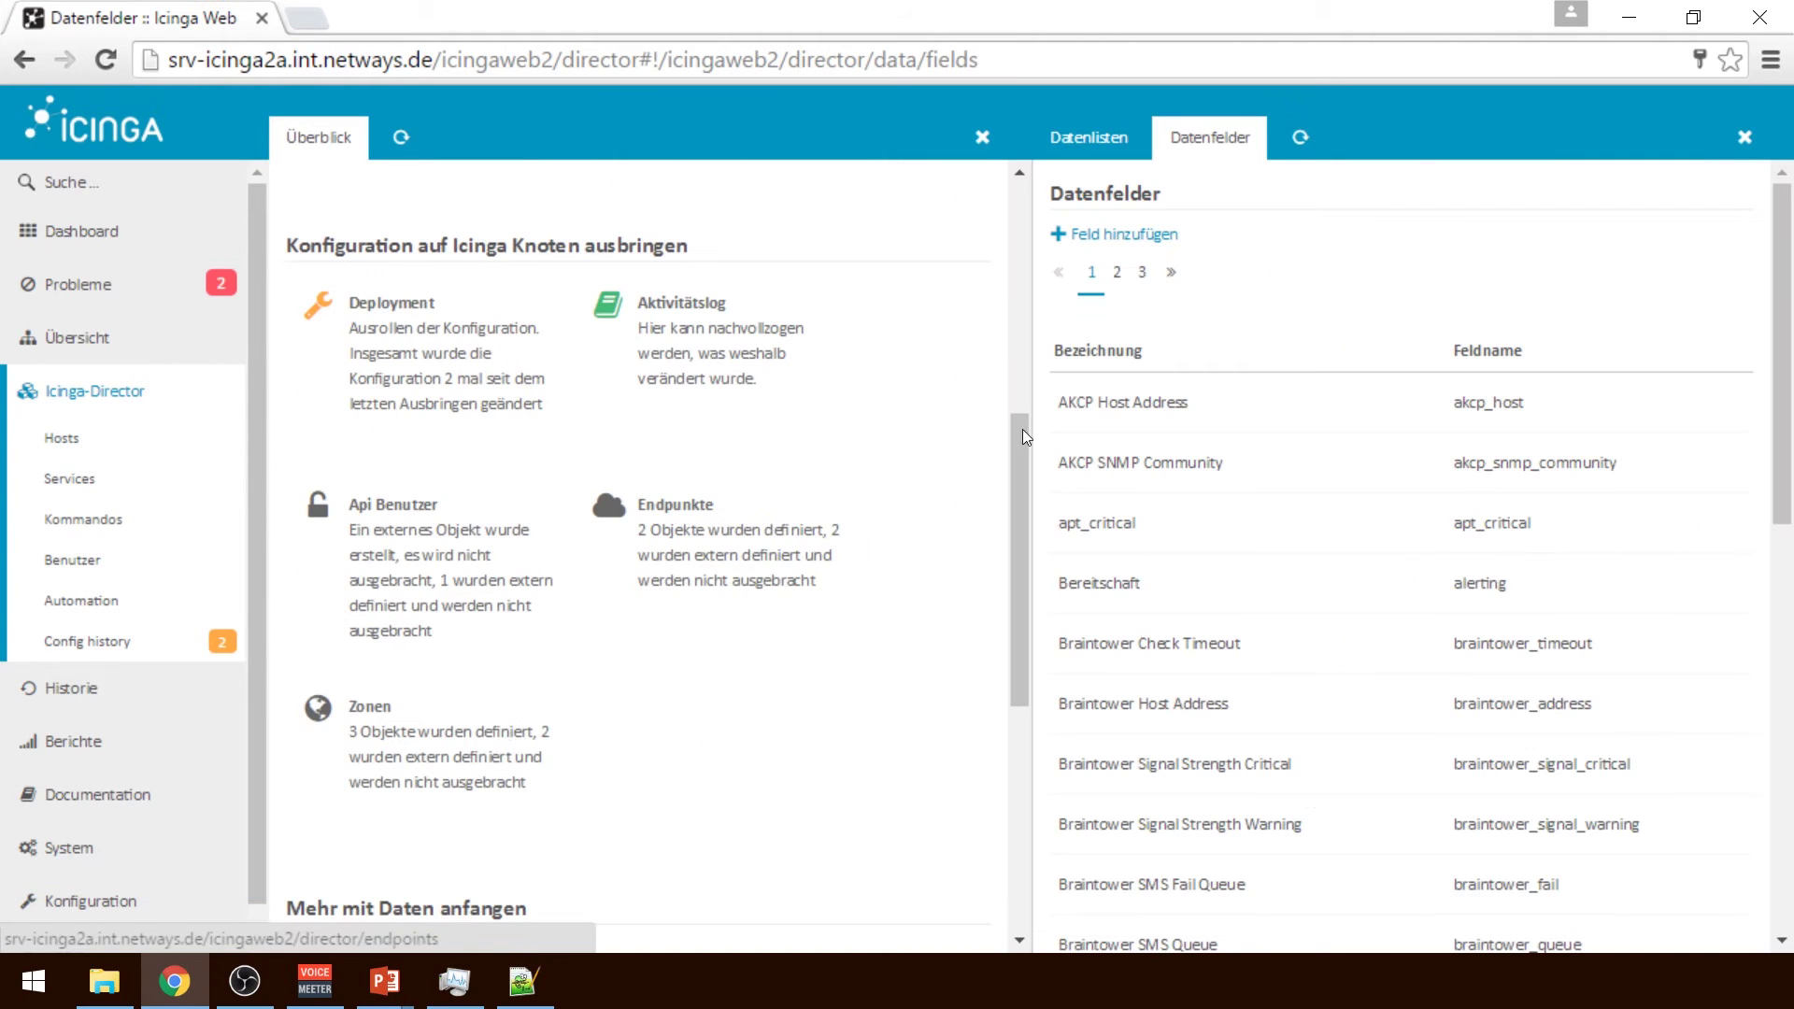
left_click(1142, 233)
left_click(1293, 336)
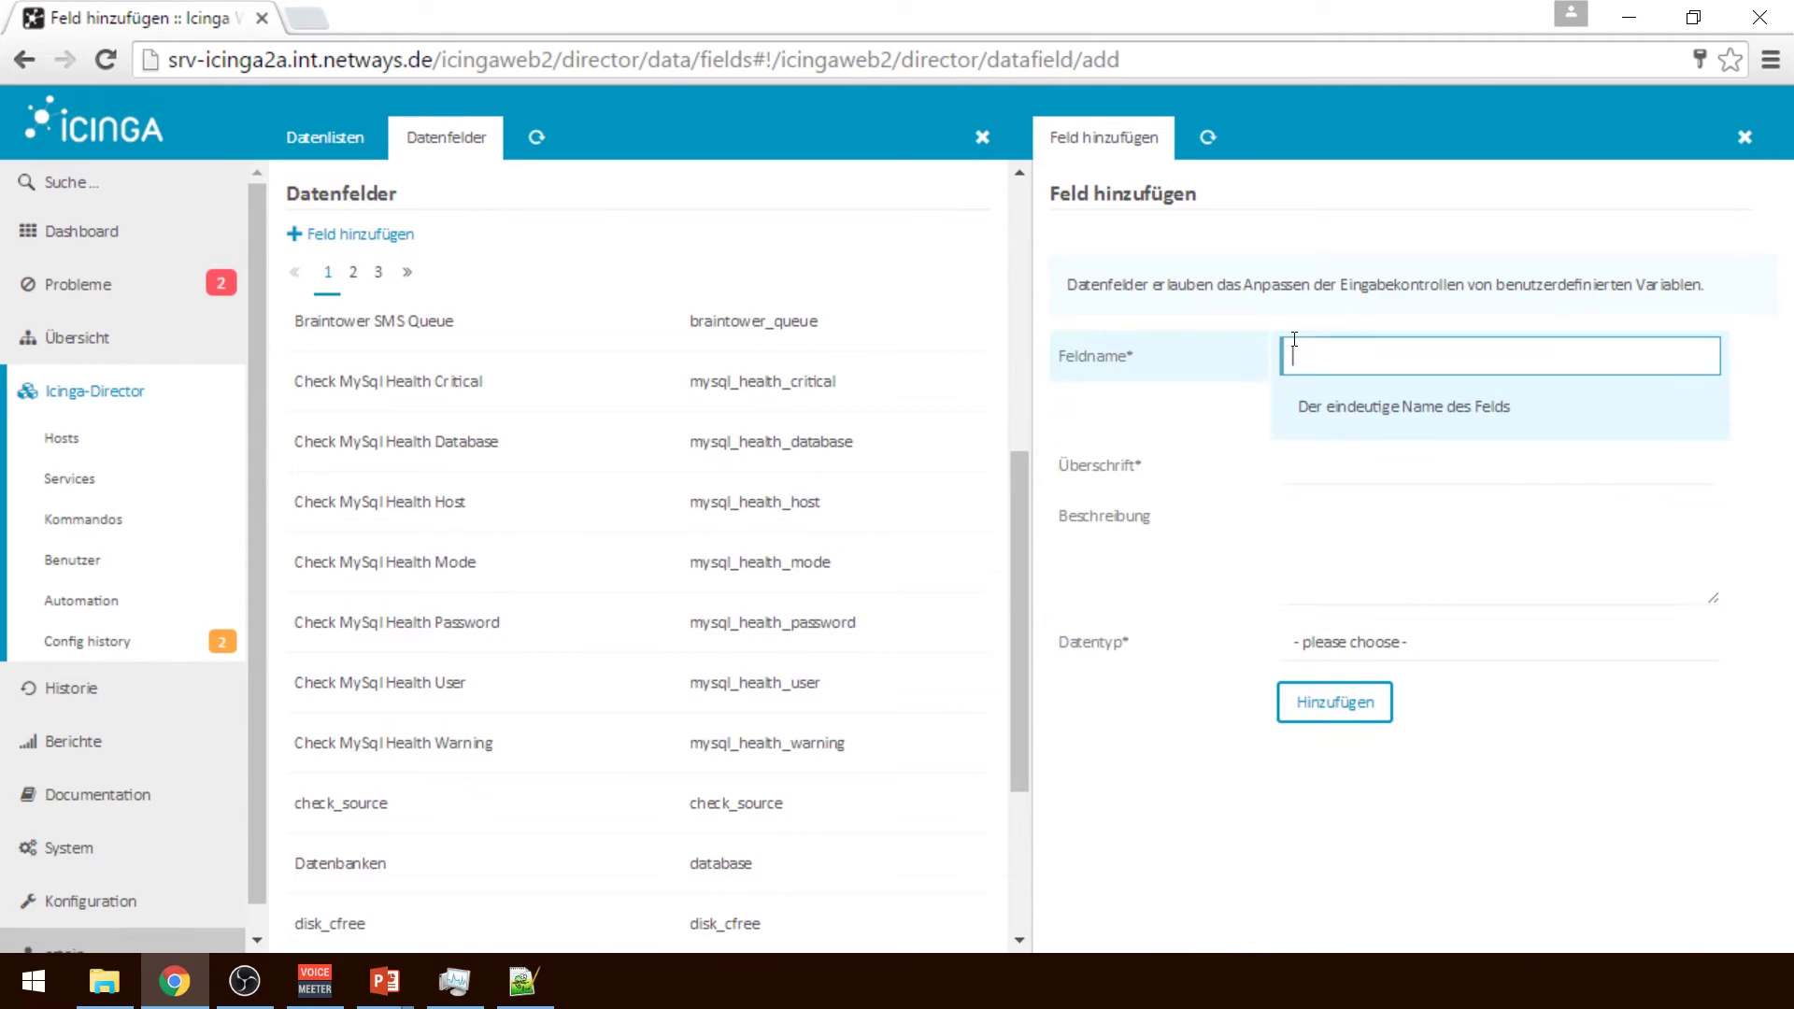
type("Agent")
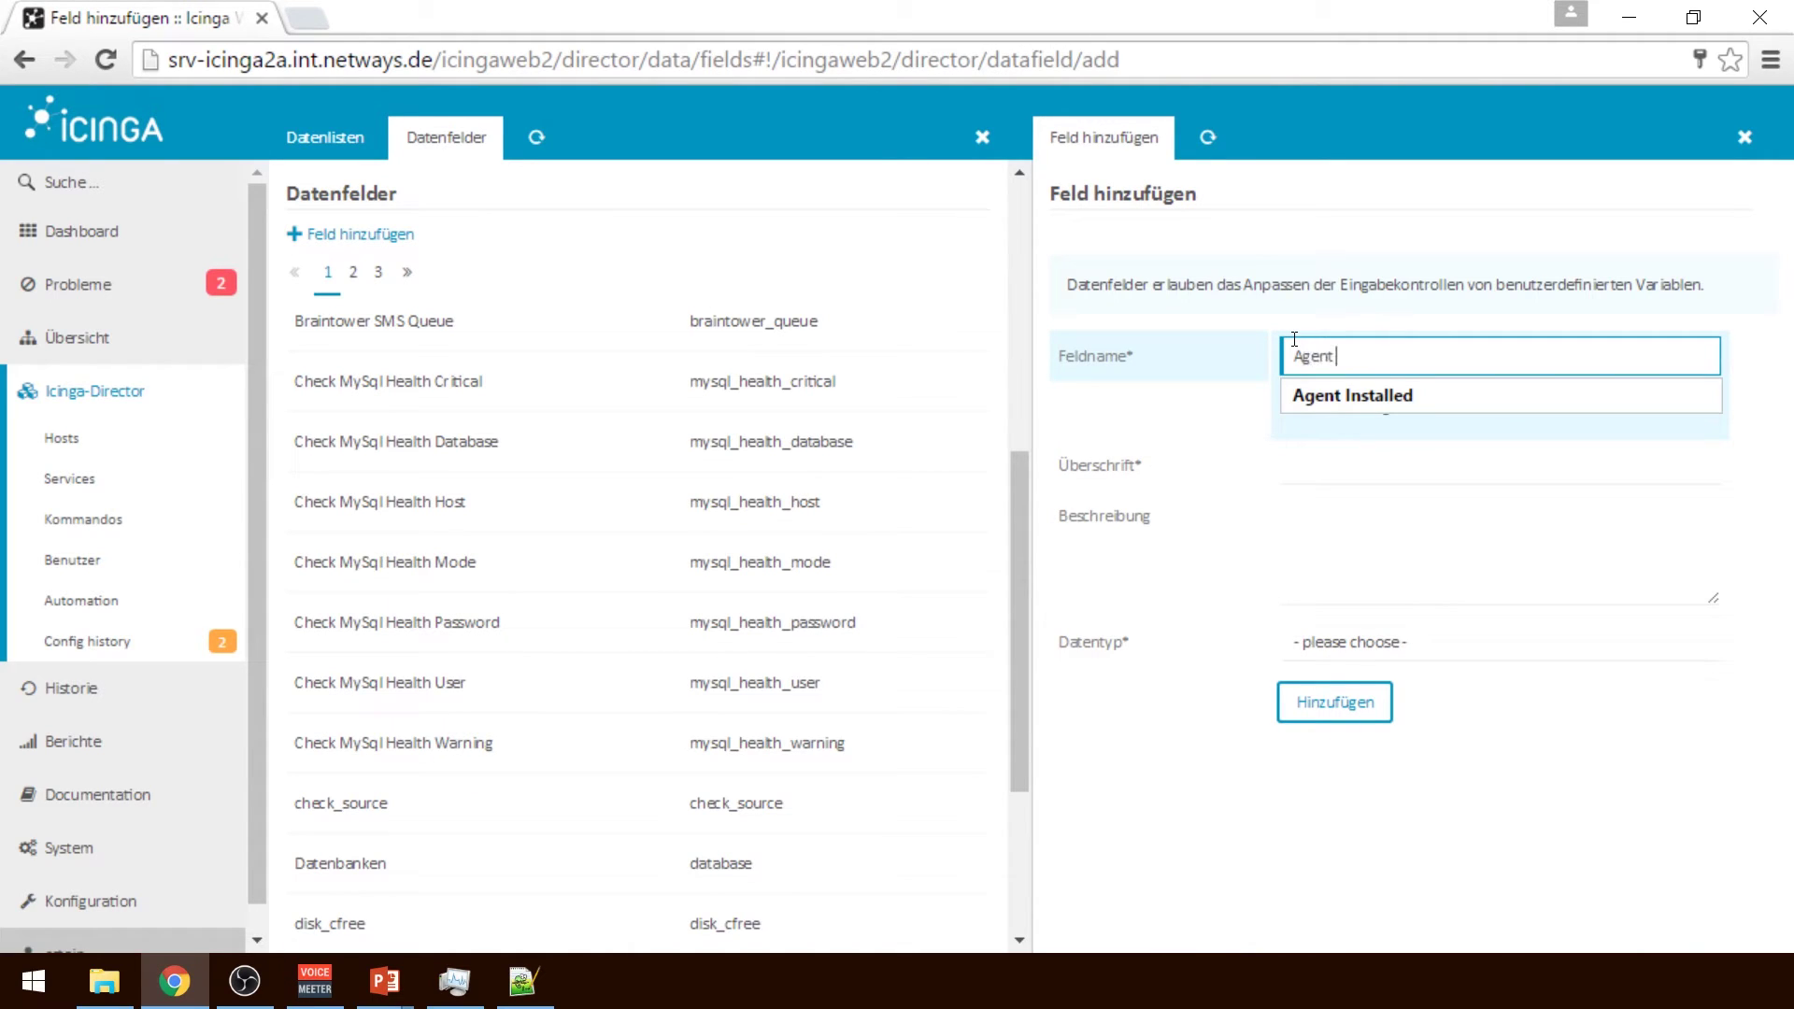
type("Installed")
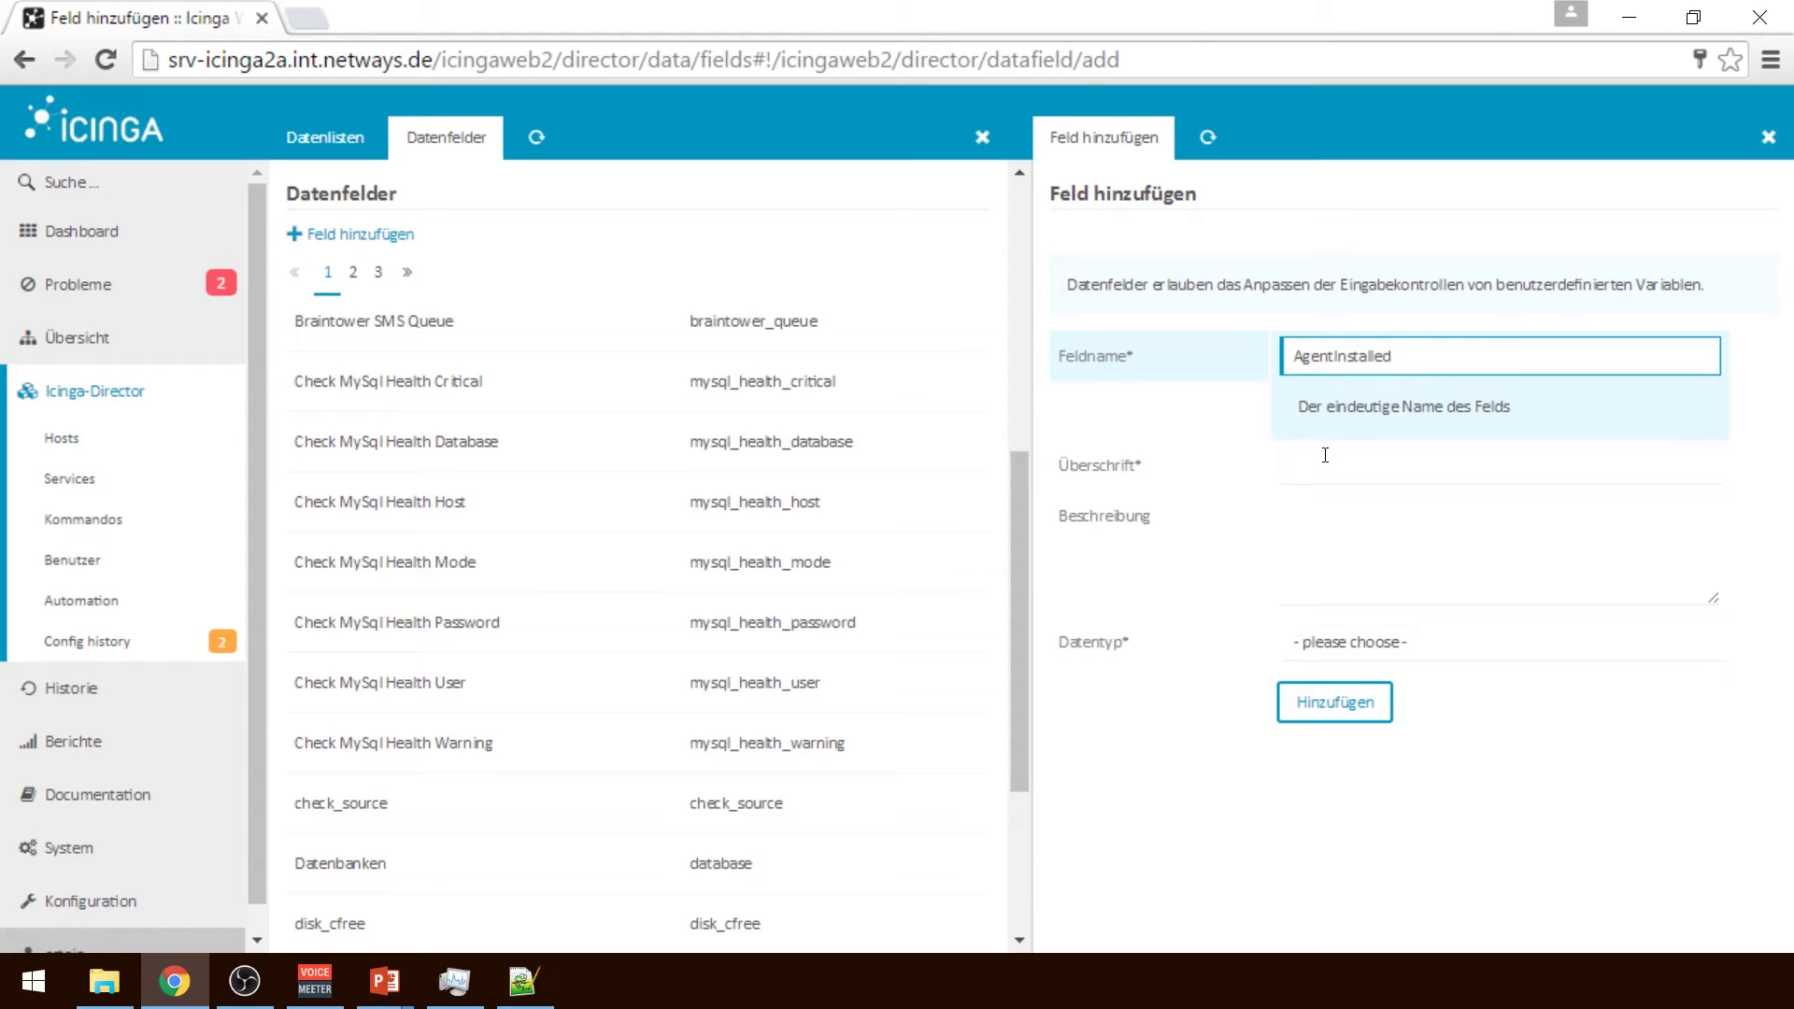
left_click(1325, 458)
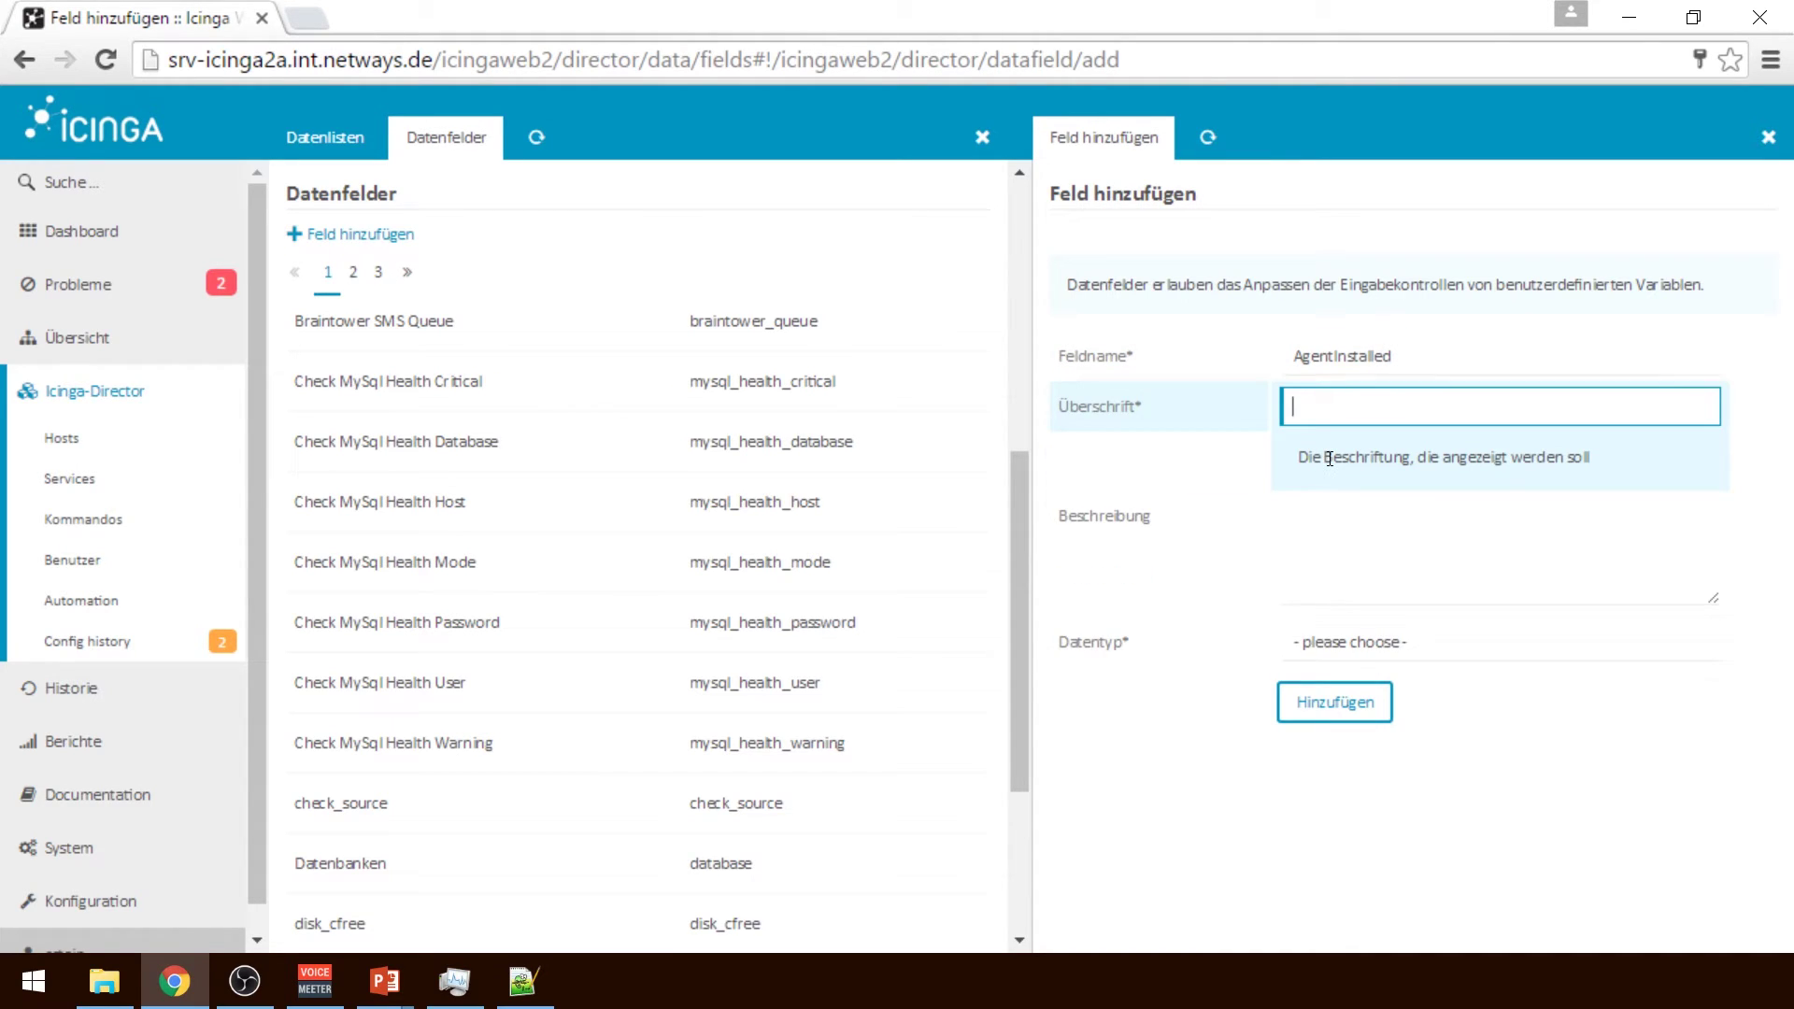
type("Ic")
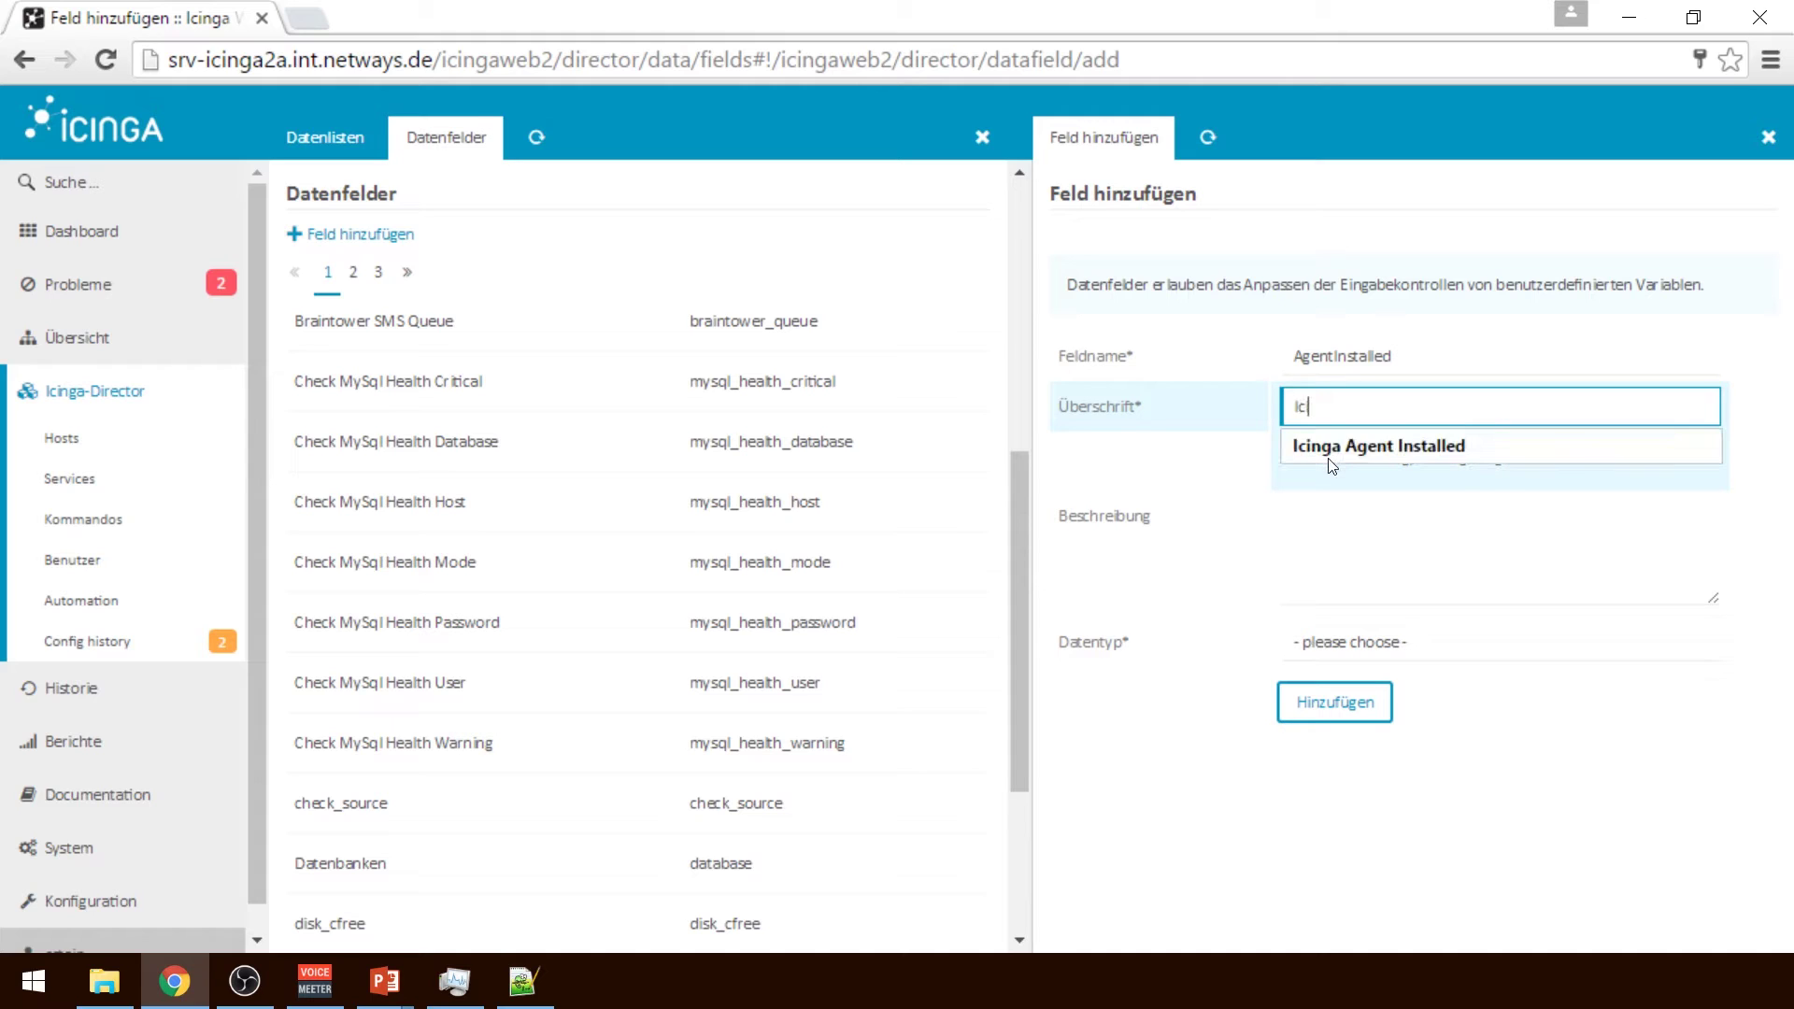
type("inga 2 Agent installiert")
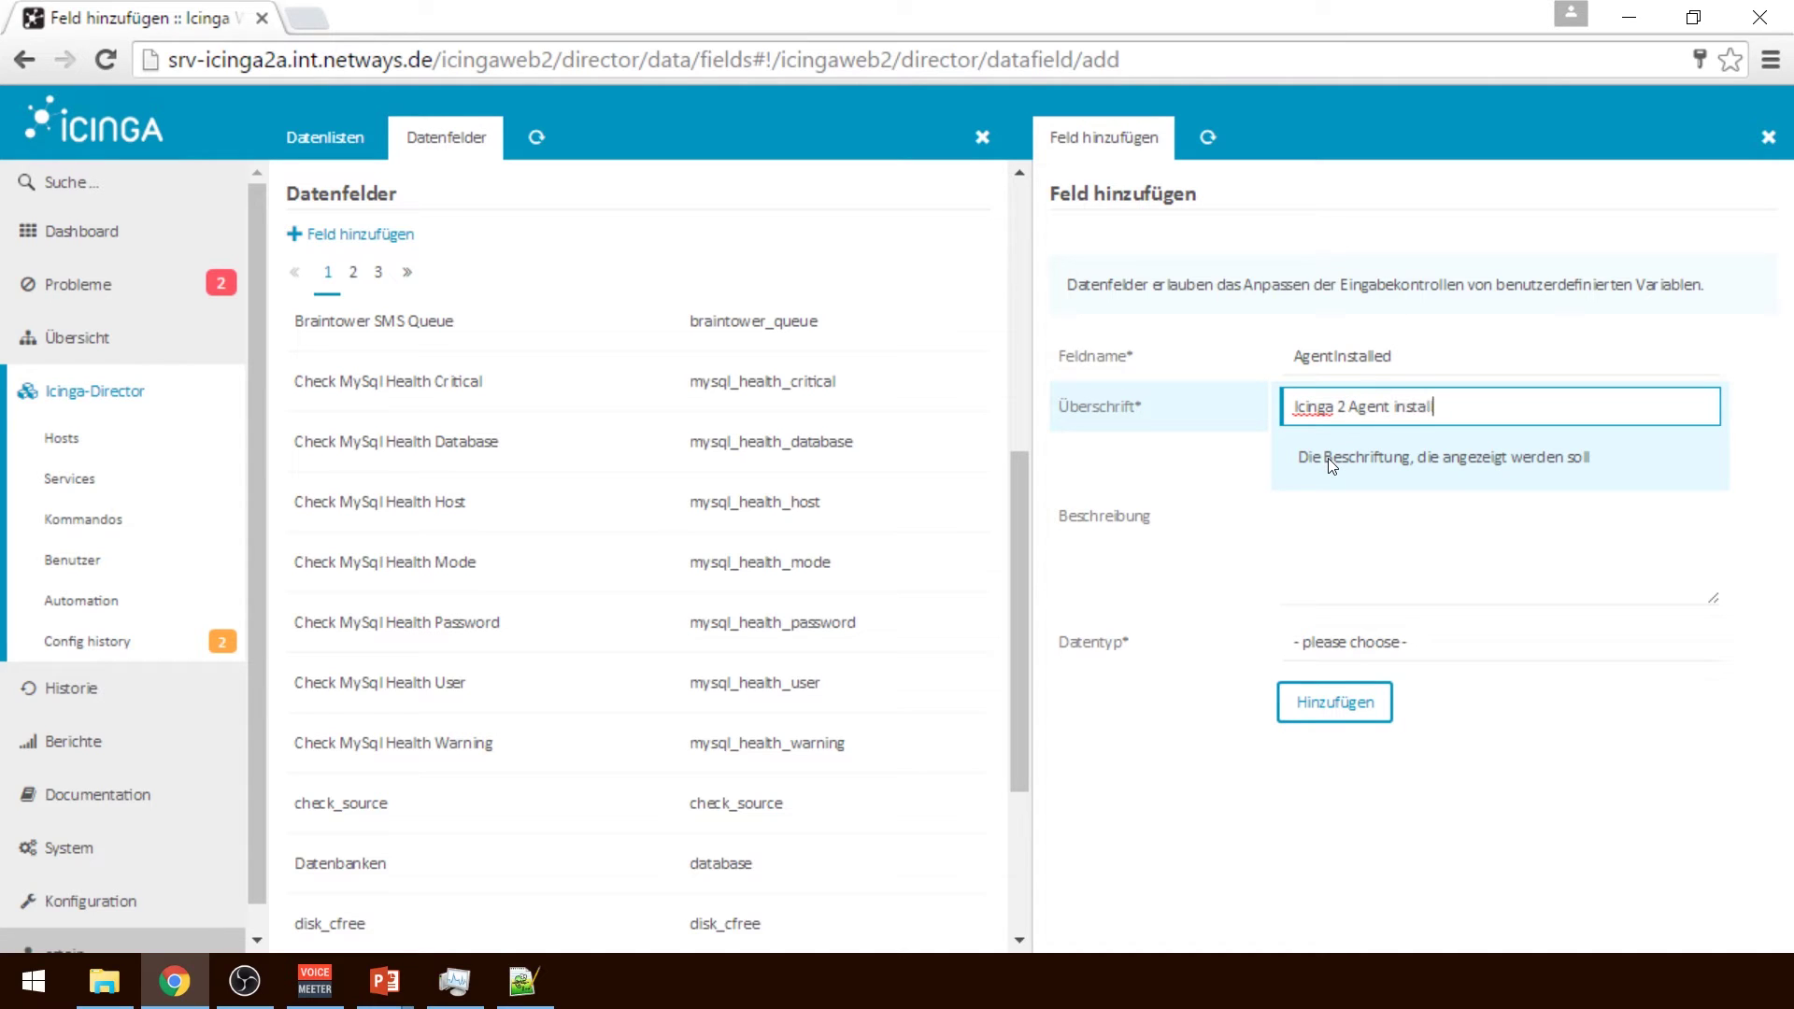
left_click(1428, 535)
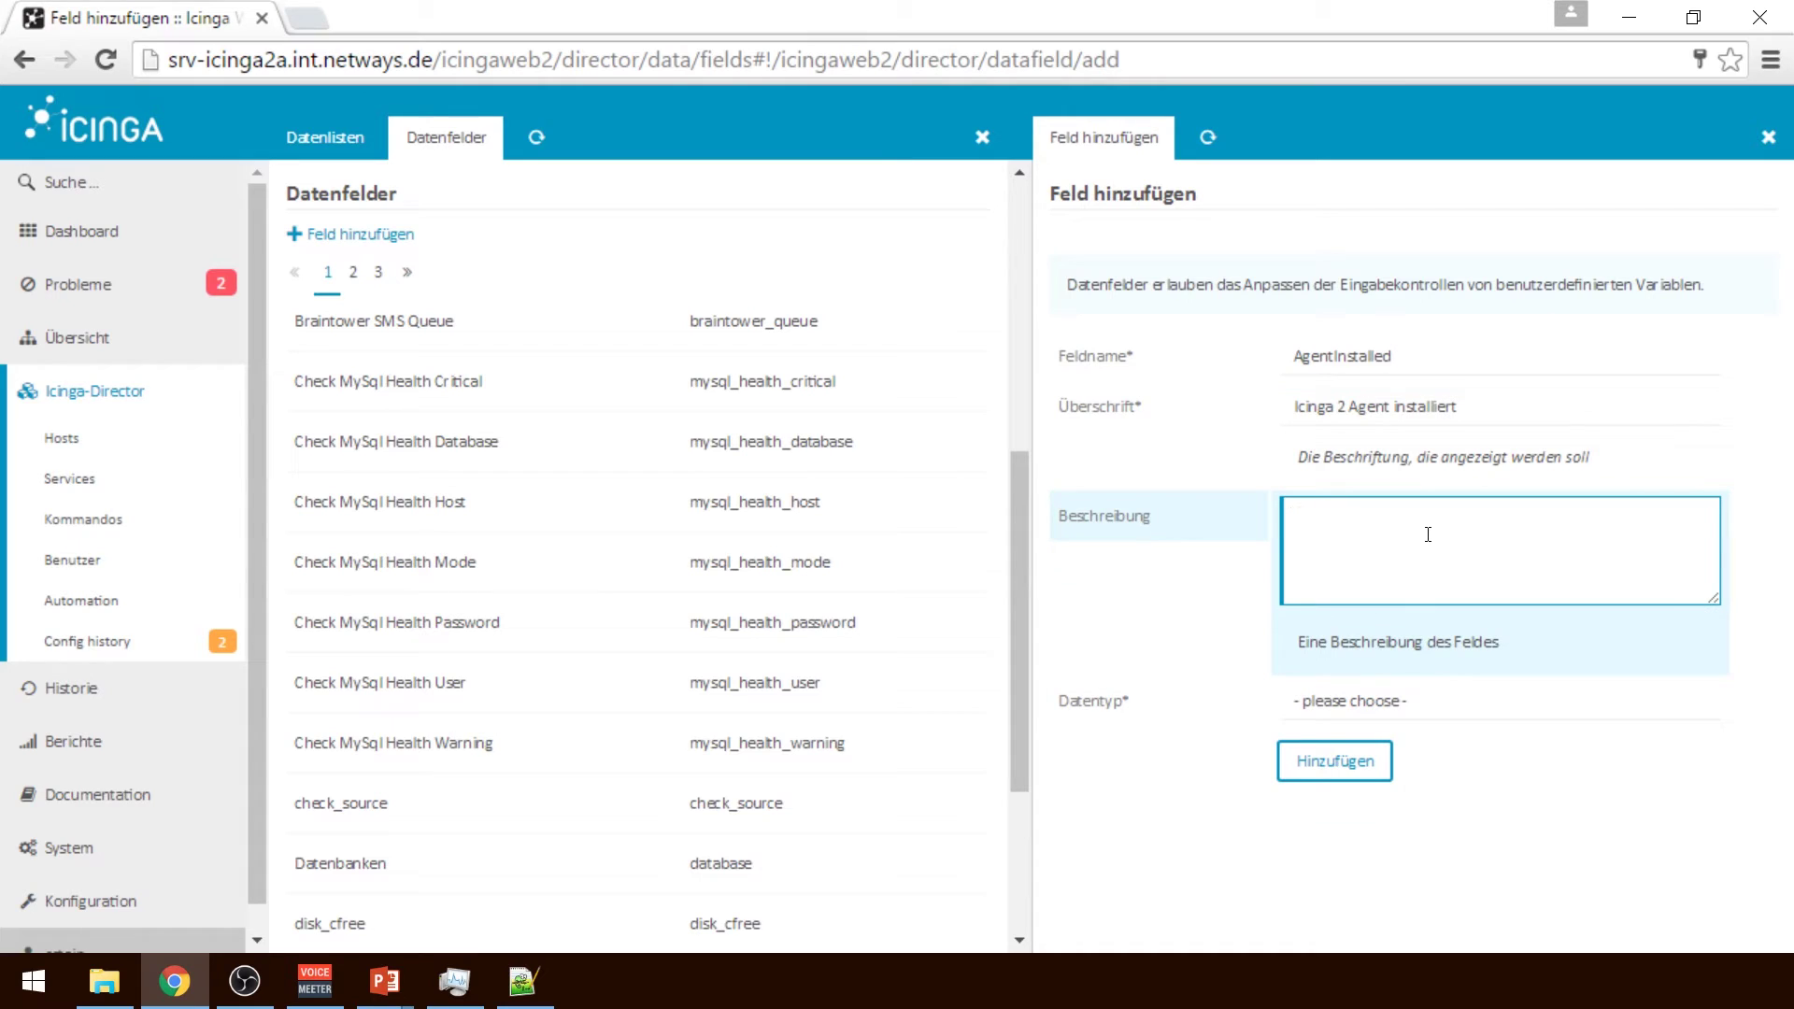
type("Ist der I")
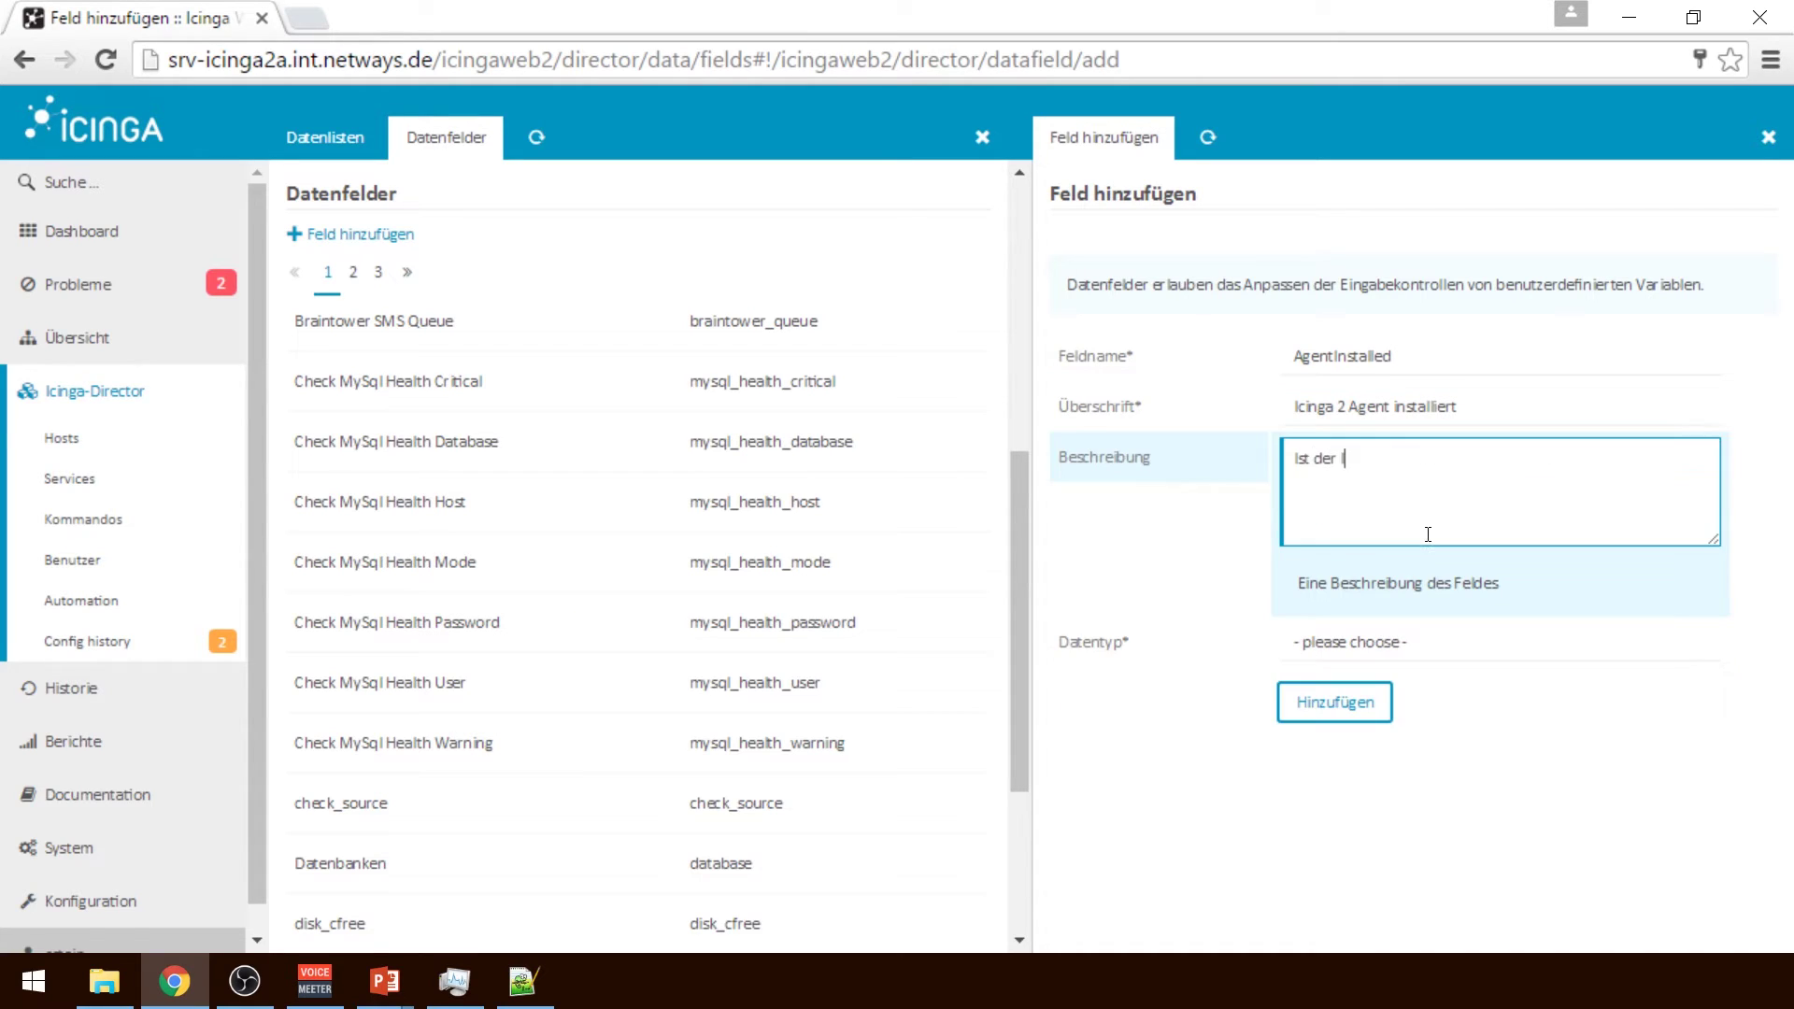
type("cinga 2 Agent auf dem System installiert.")
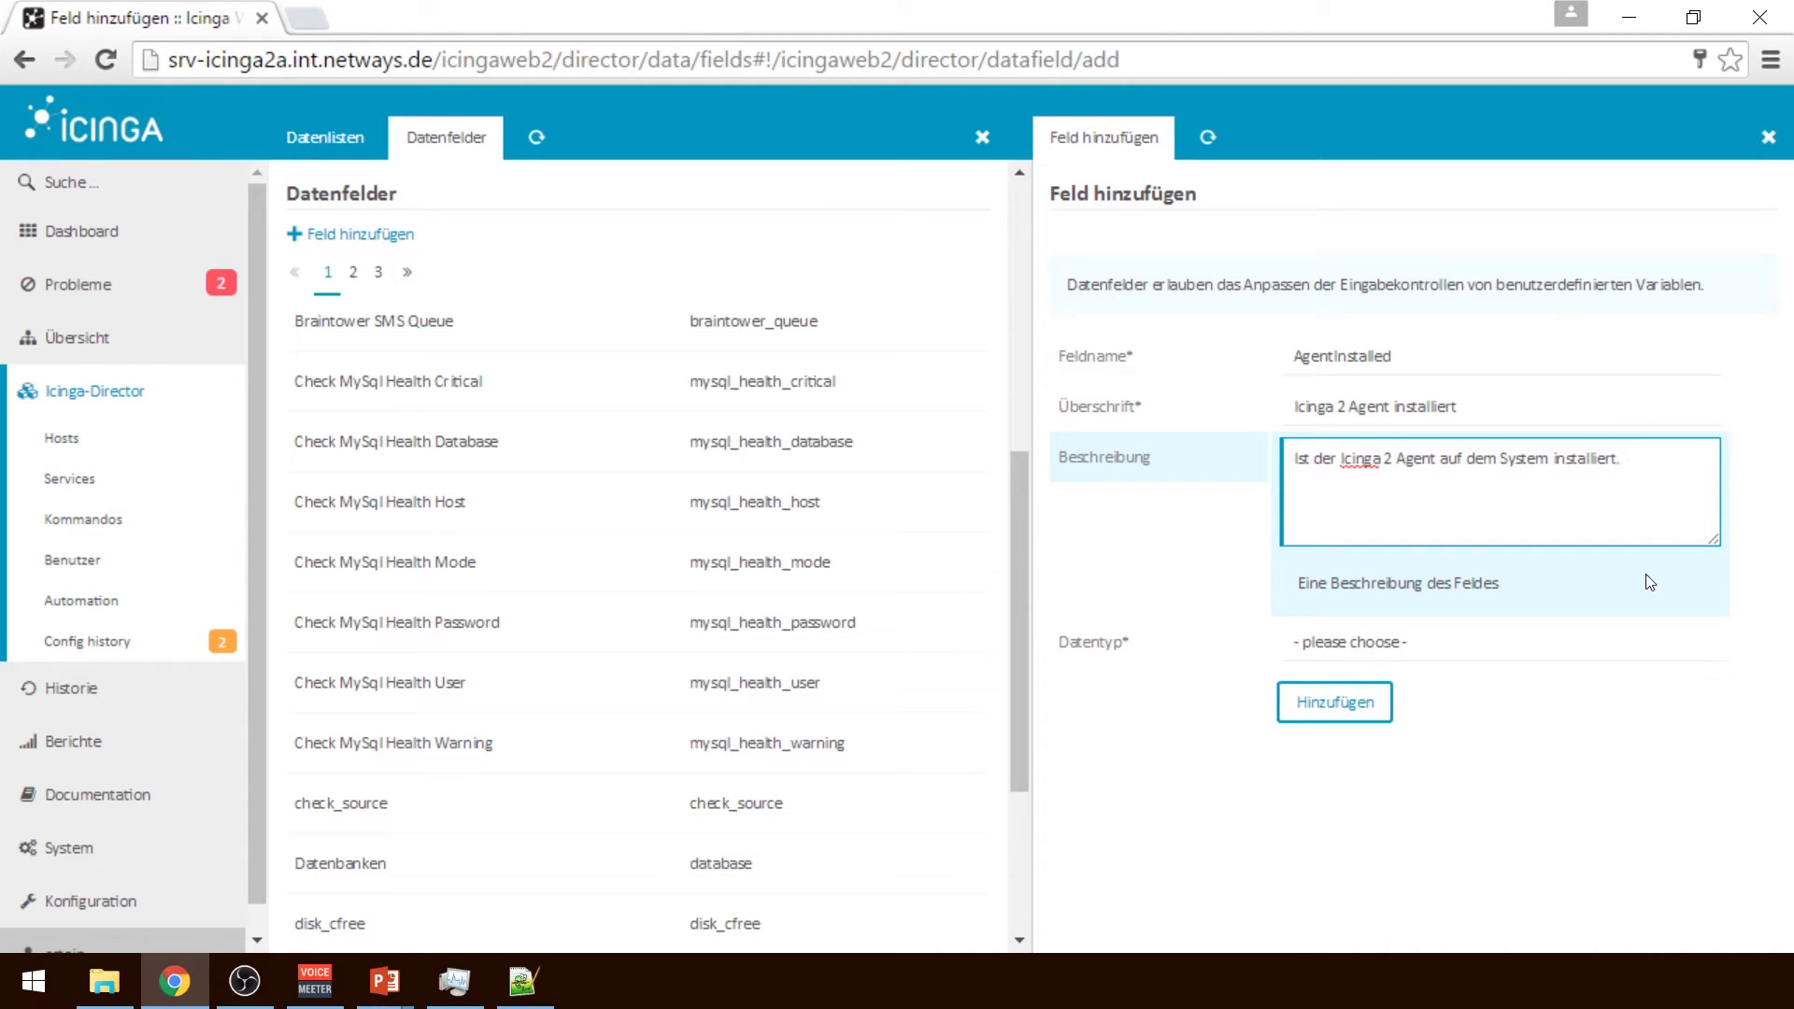
Make the field a Datalist using Boolsche Werte, save it, and open the Icinga Agent host
left_click(1474, 647)
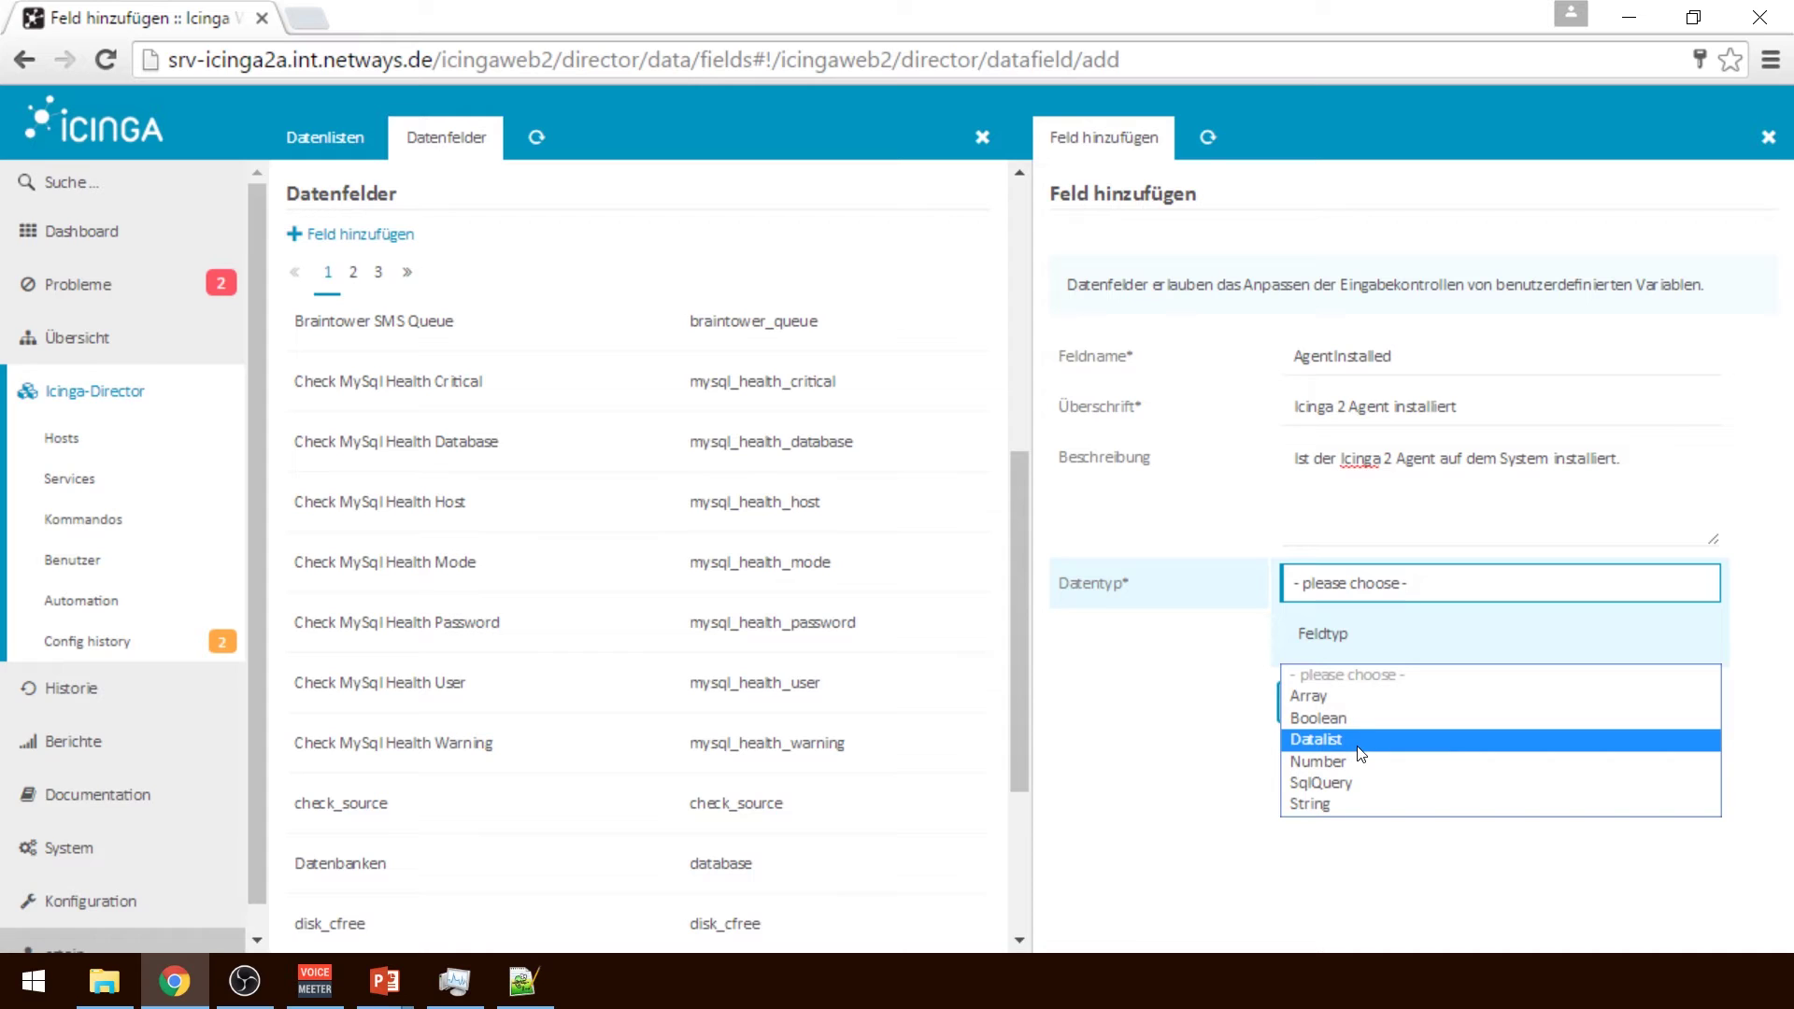
left_click(1334, 719)
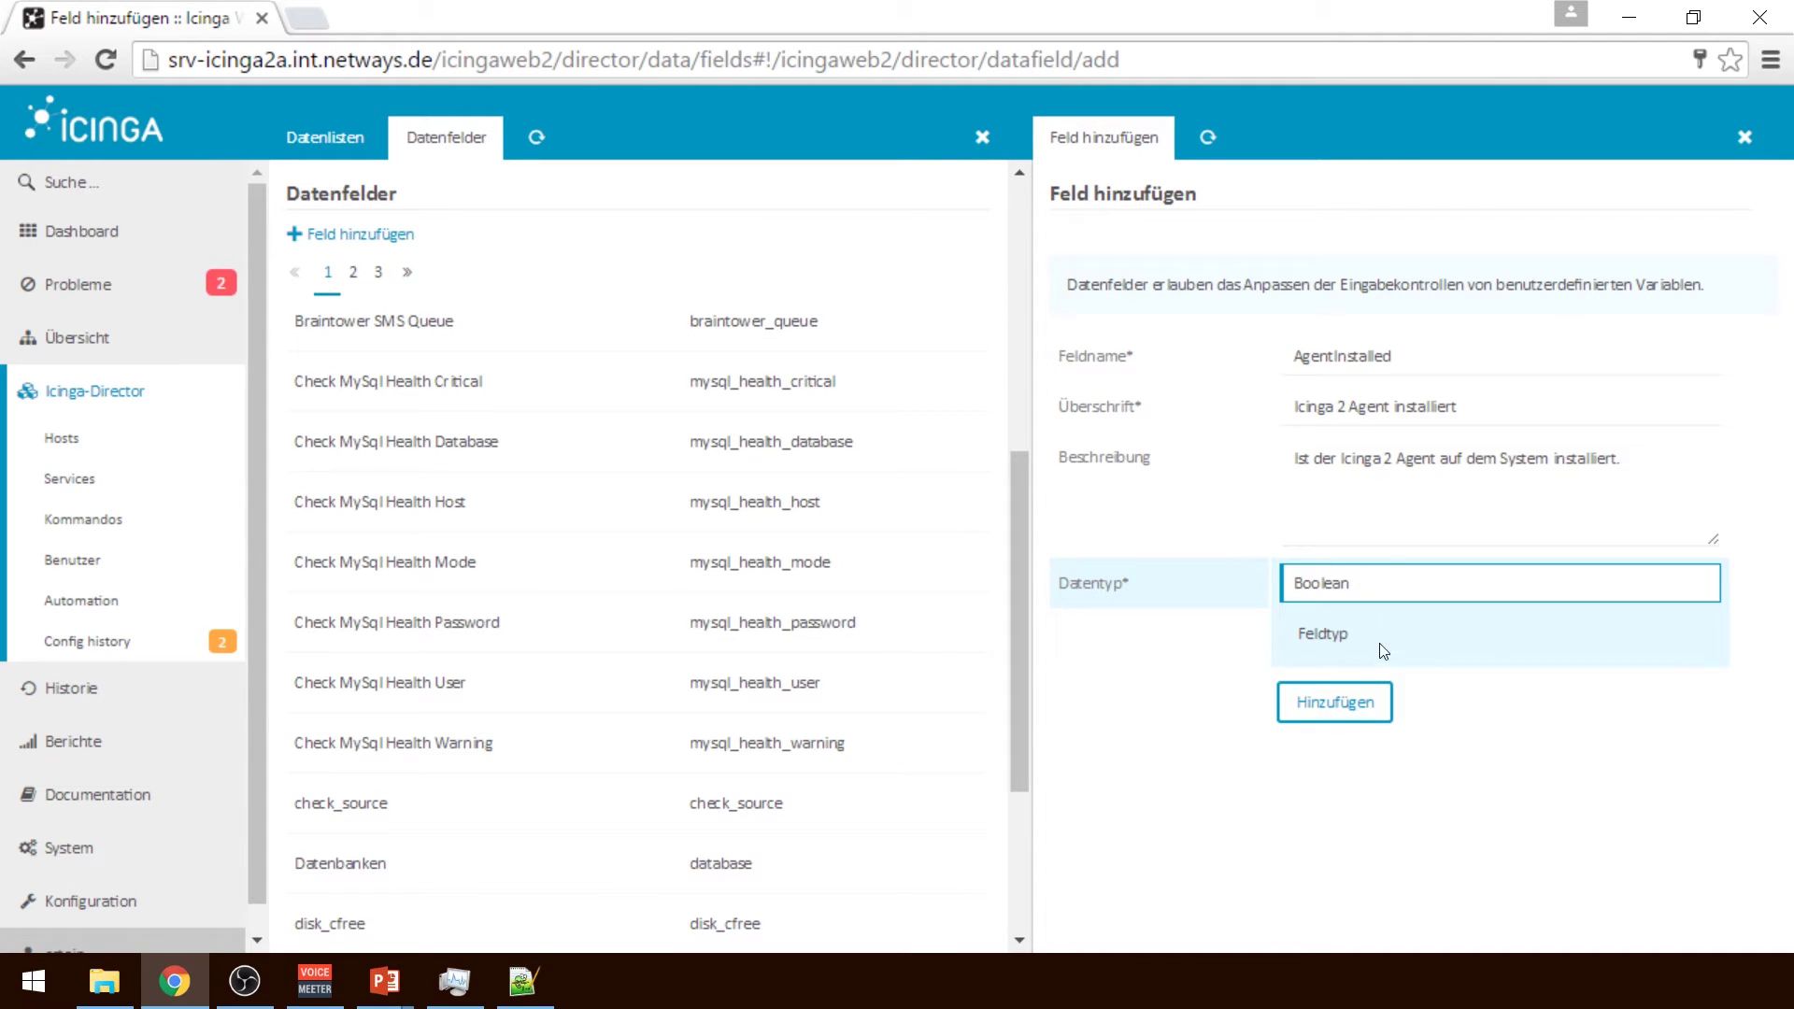
left_click(1345, 586)
left_click(1342, 681)
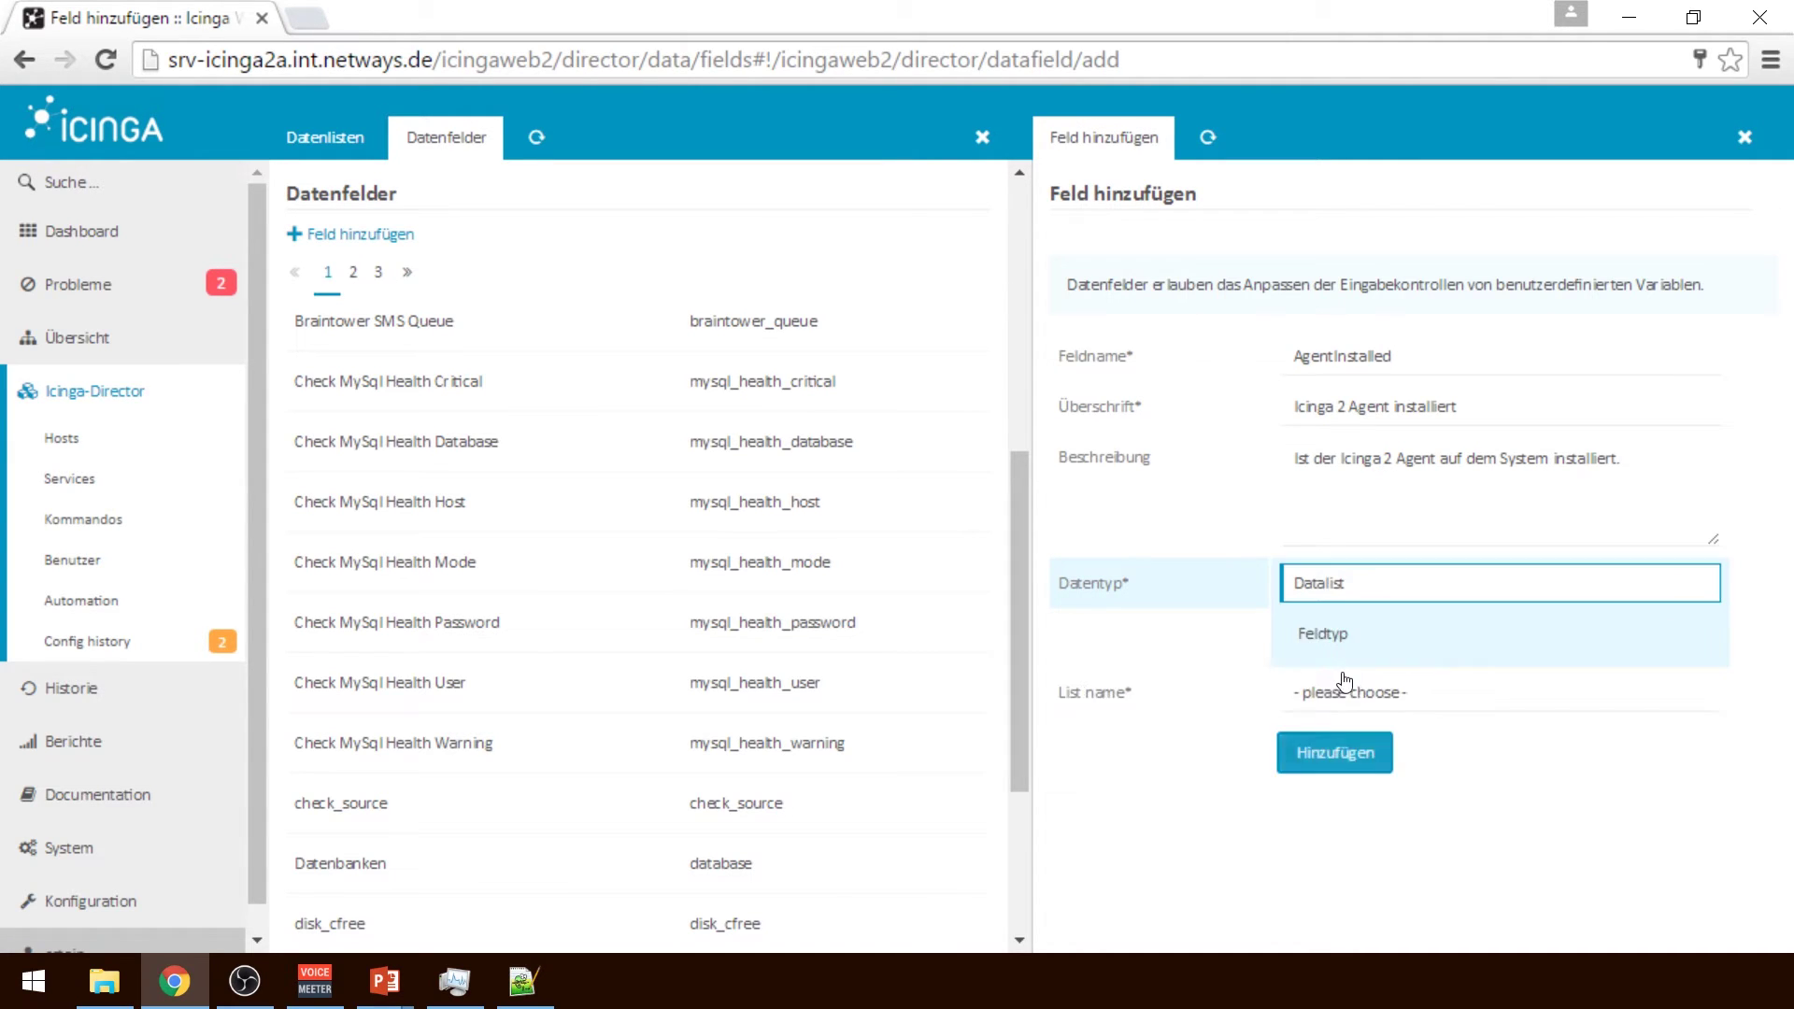
left_click(1345, 696)
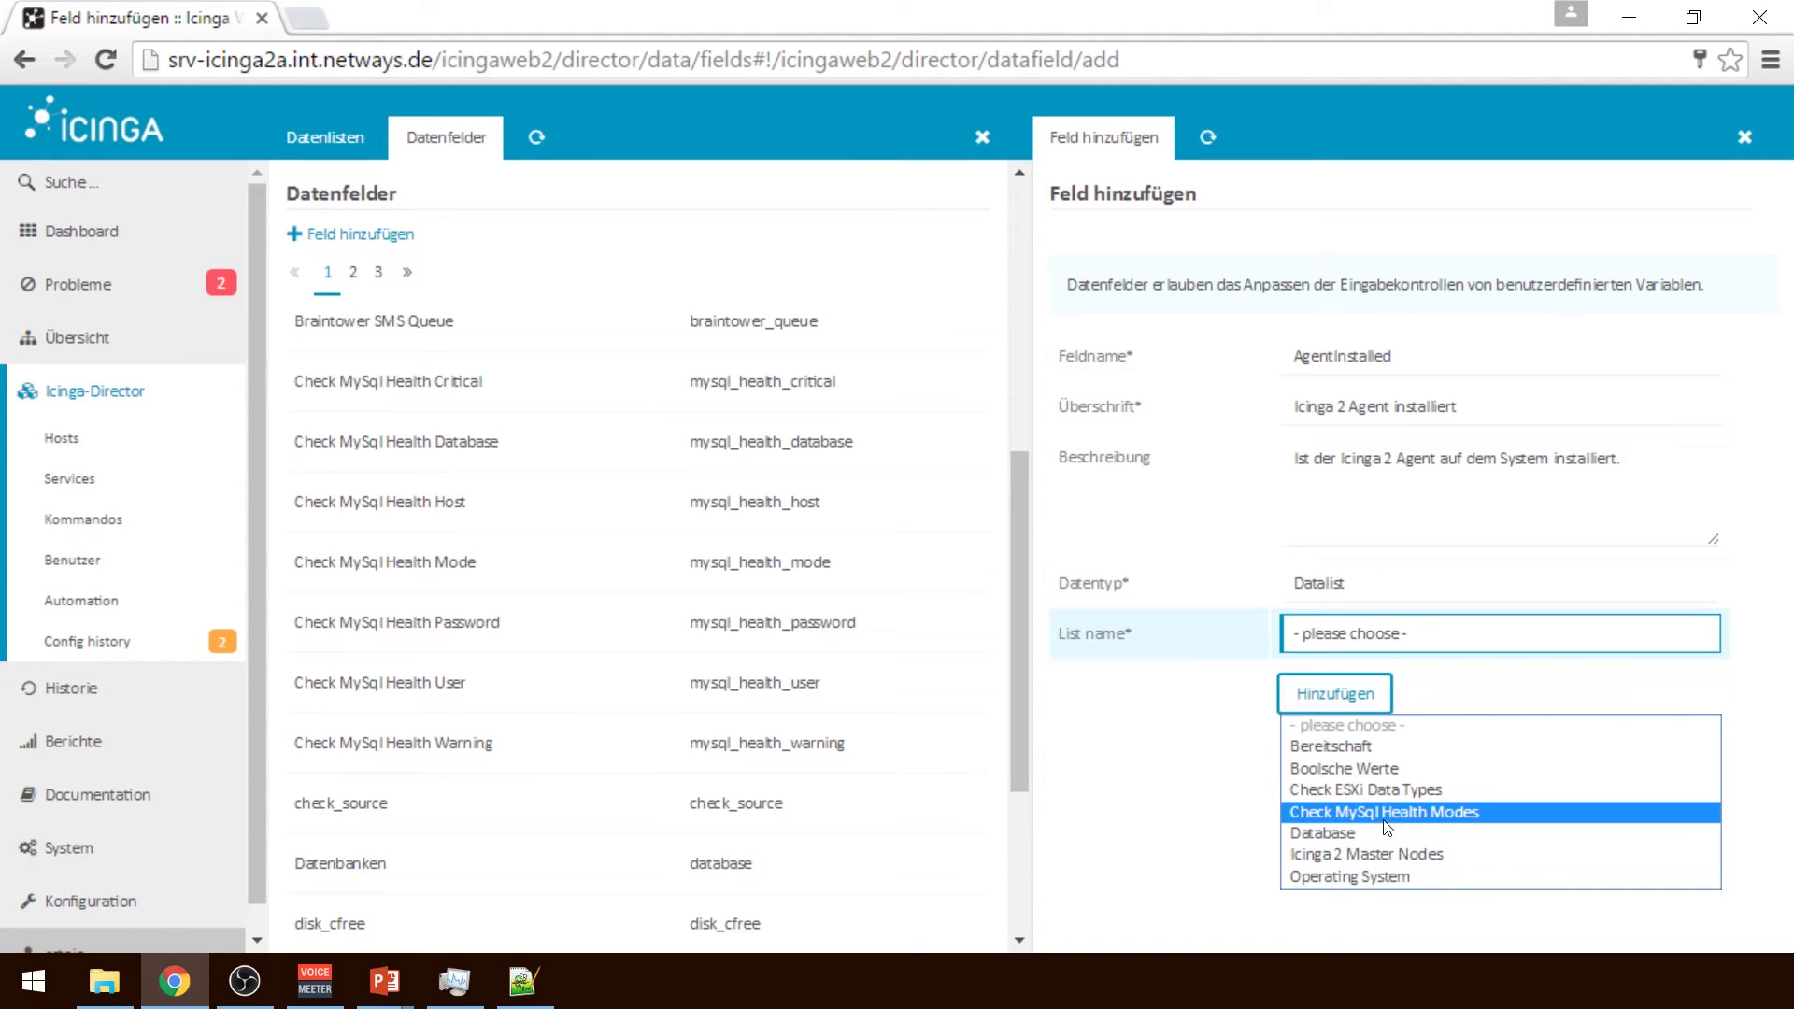
left_click(1358, 767)
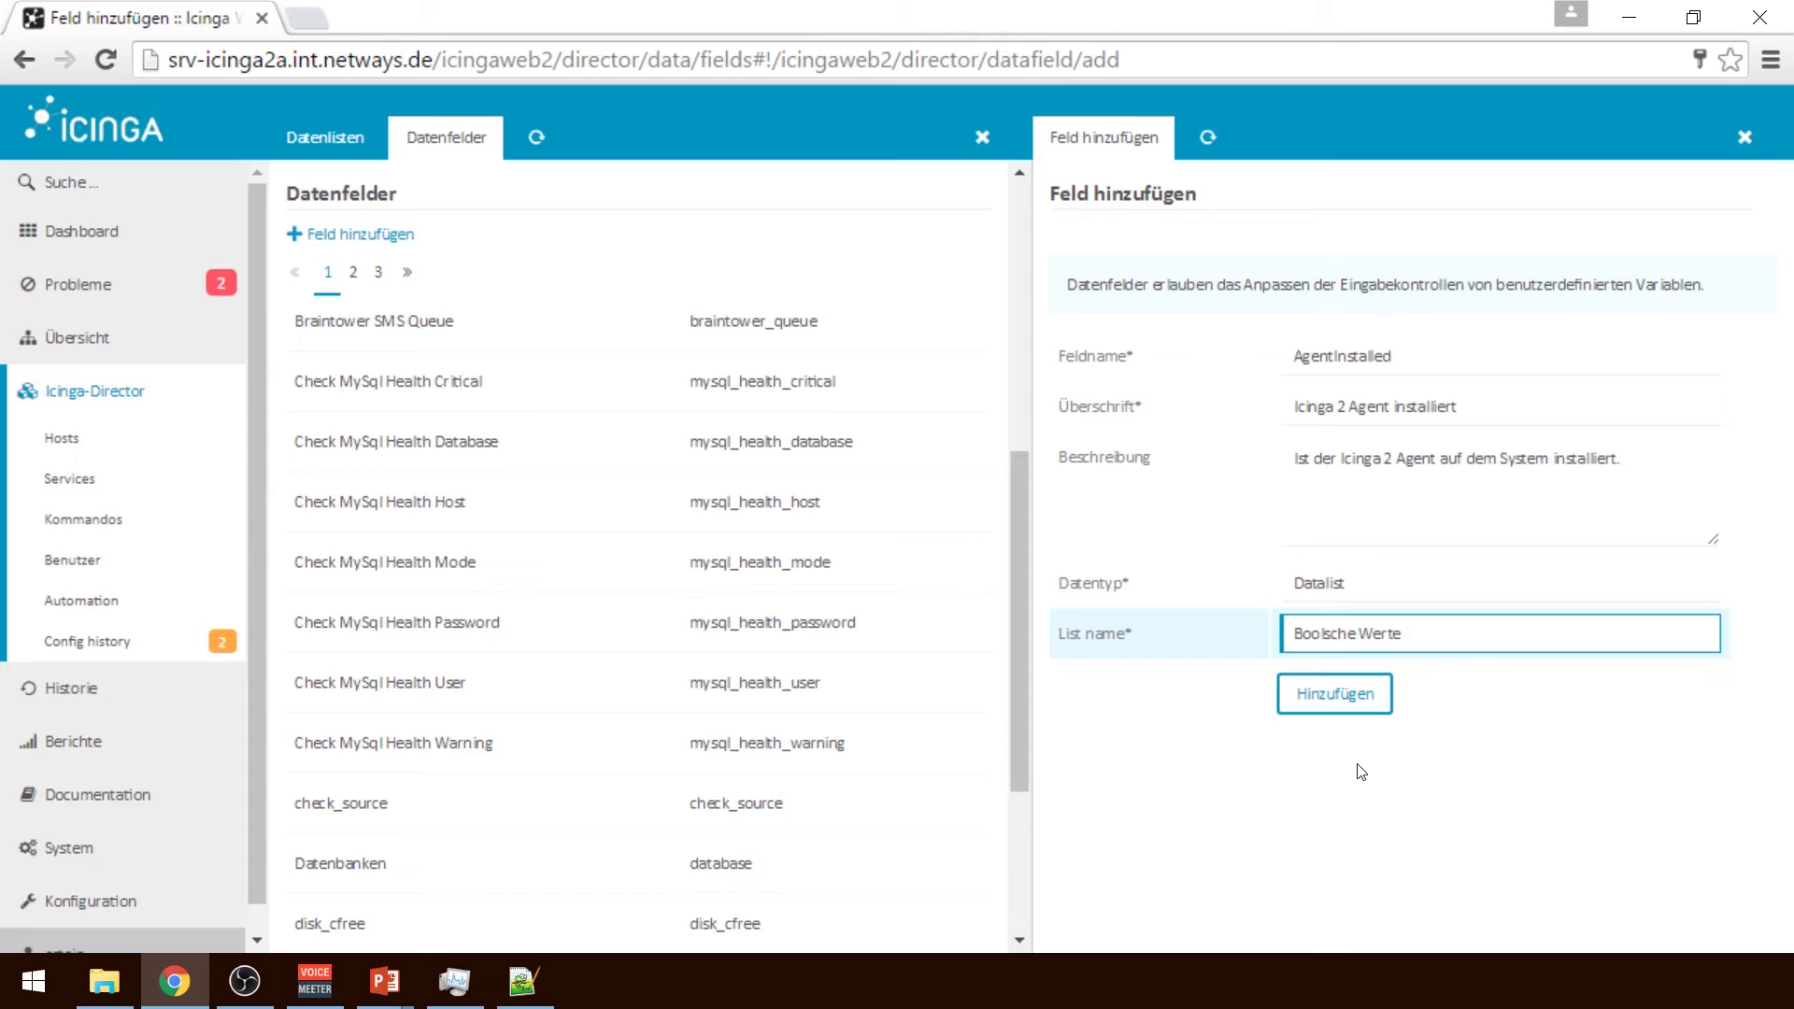
left_click(1332, 705)
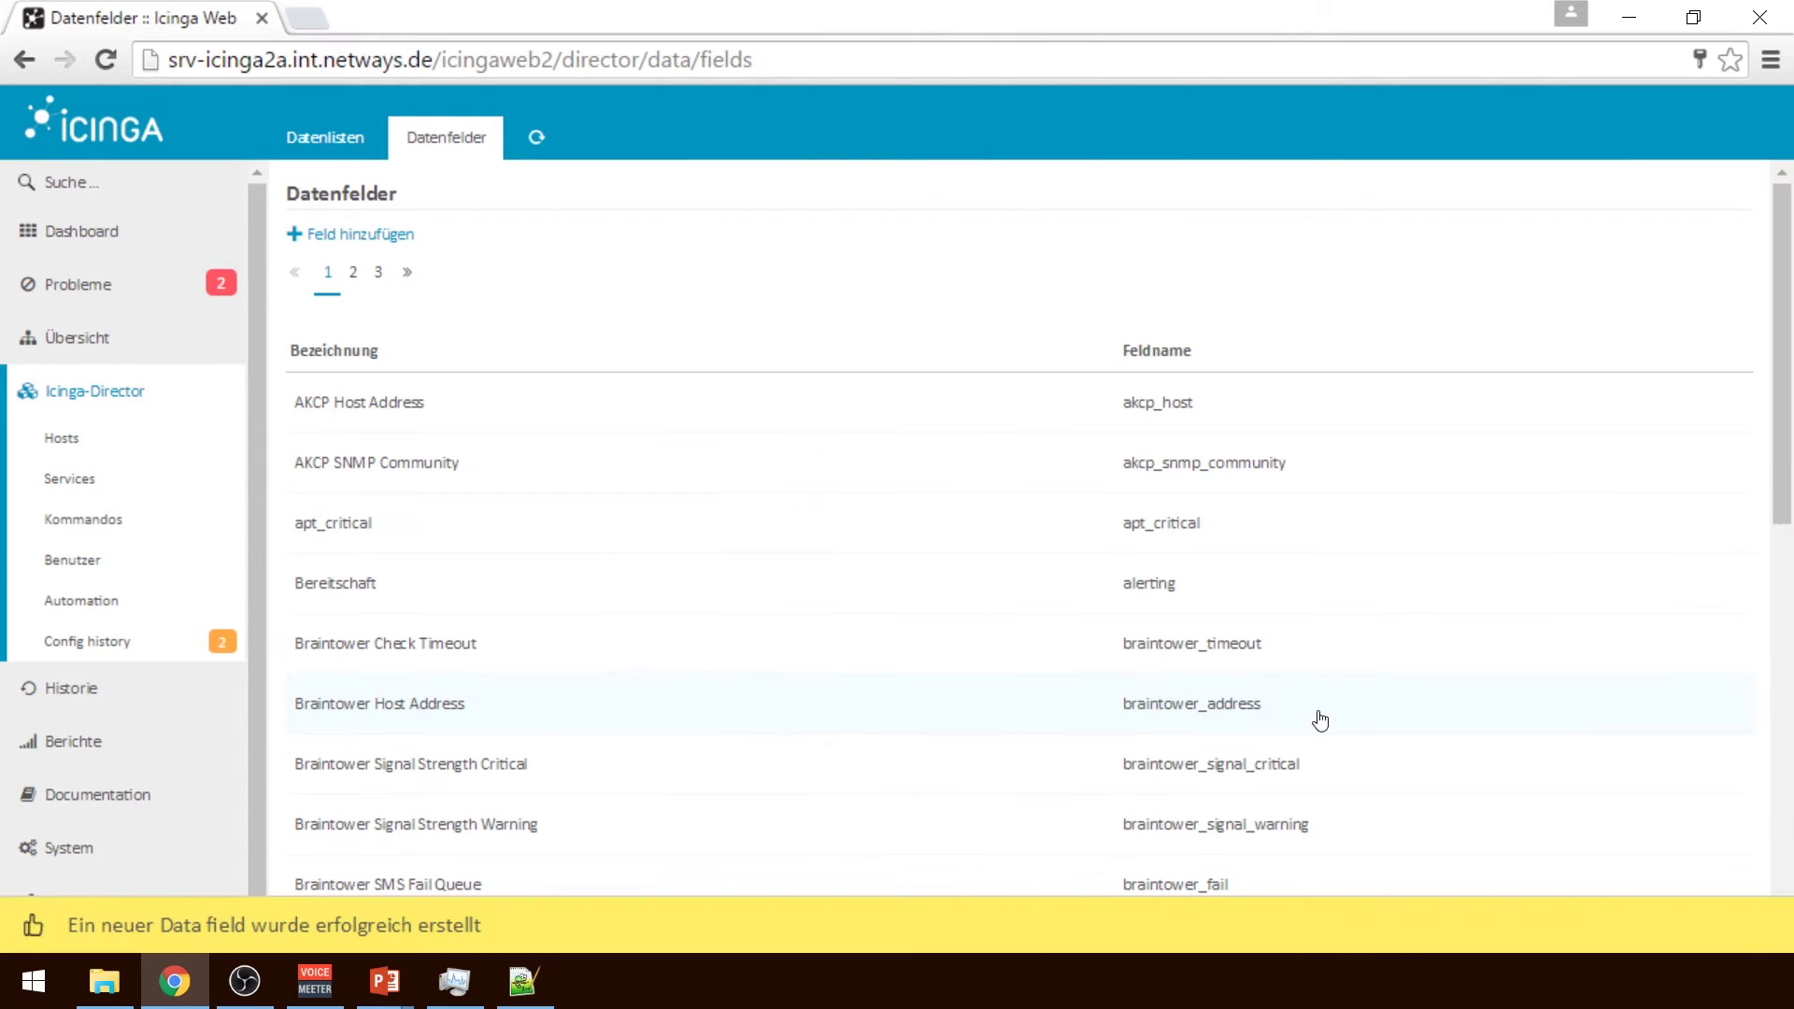
left_click(82, 440)
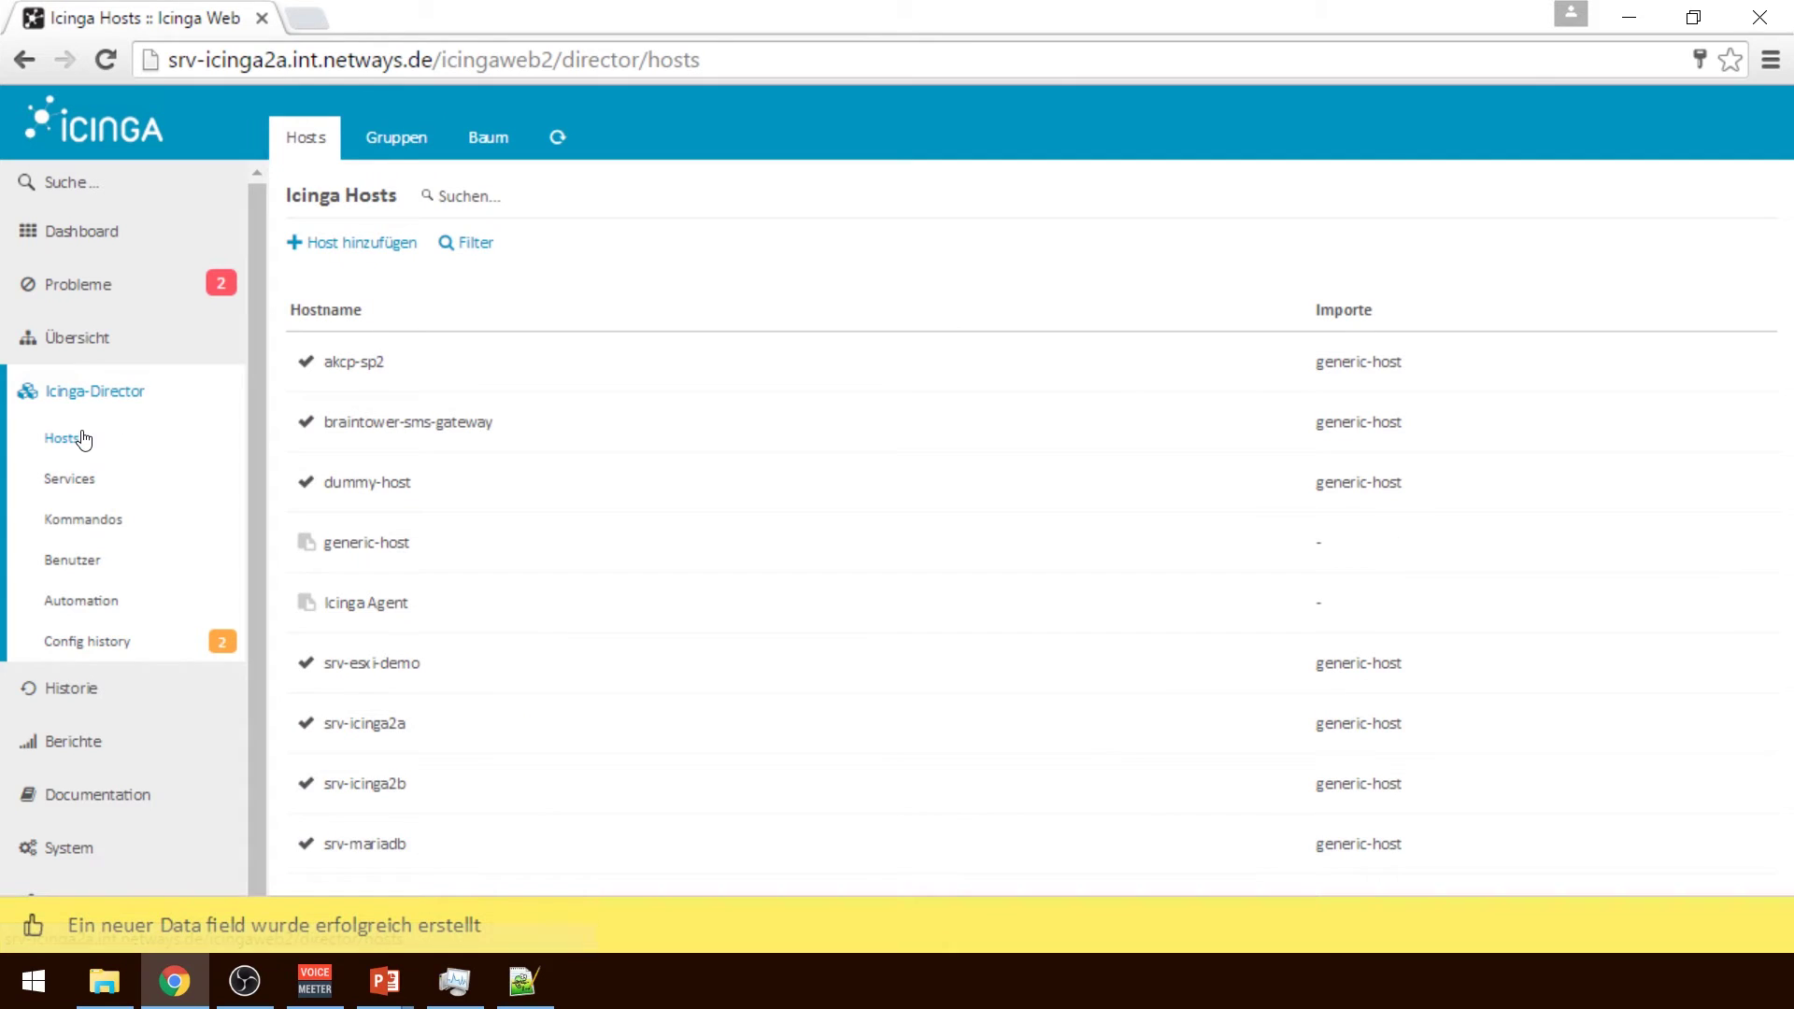
left_click(524, 595)
Attach the Icinga 2 Agent installiert field to the Icinga Agent template as mandatory
left_click(1345, 138)
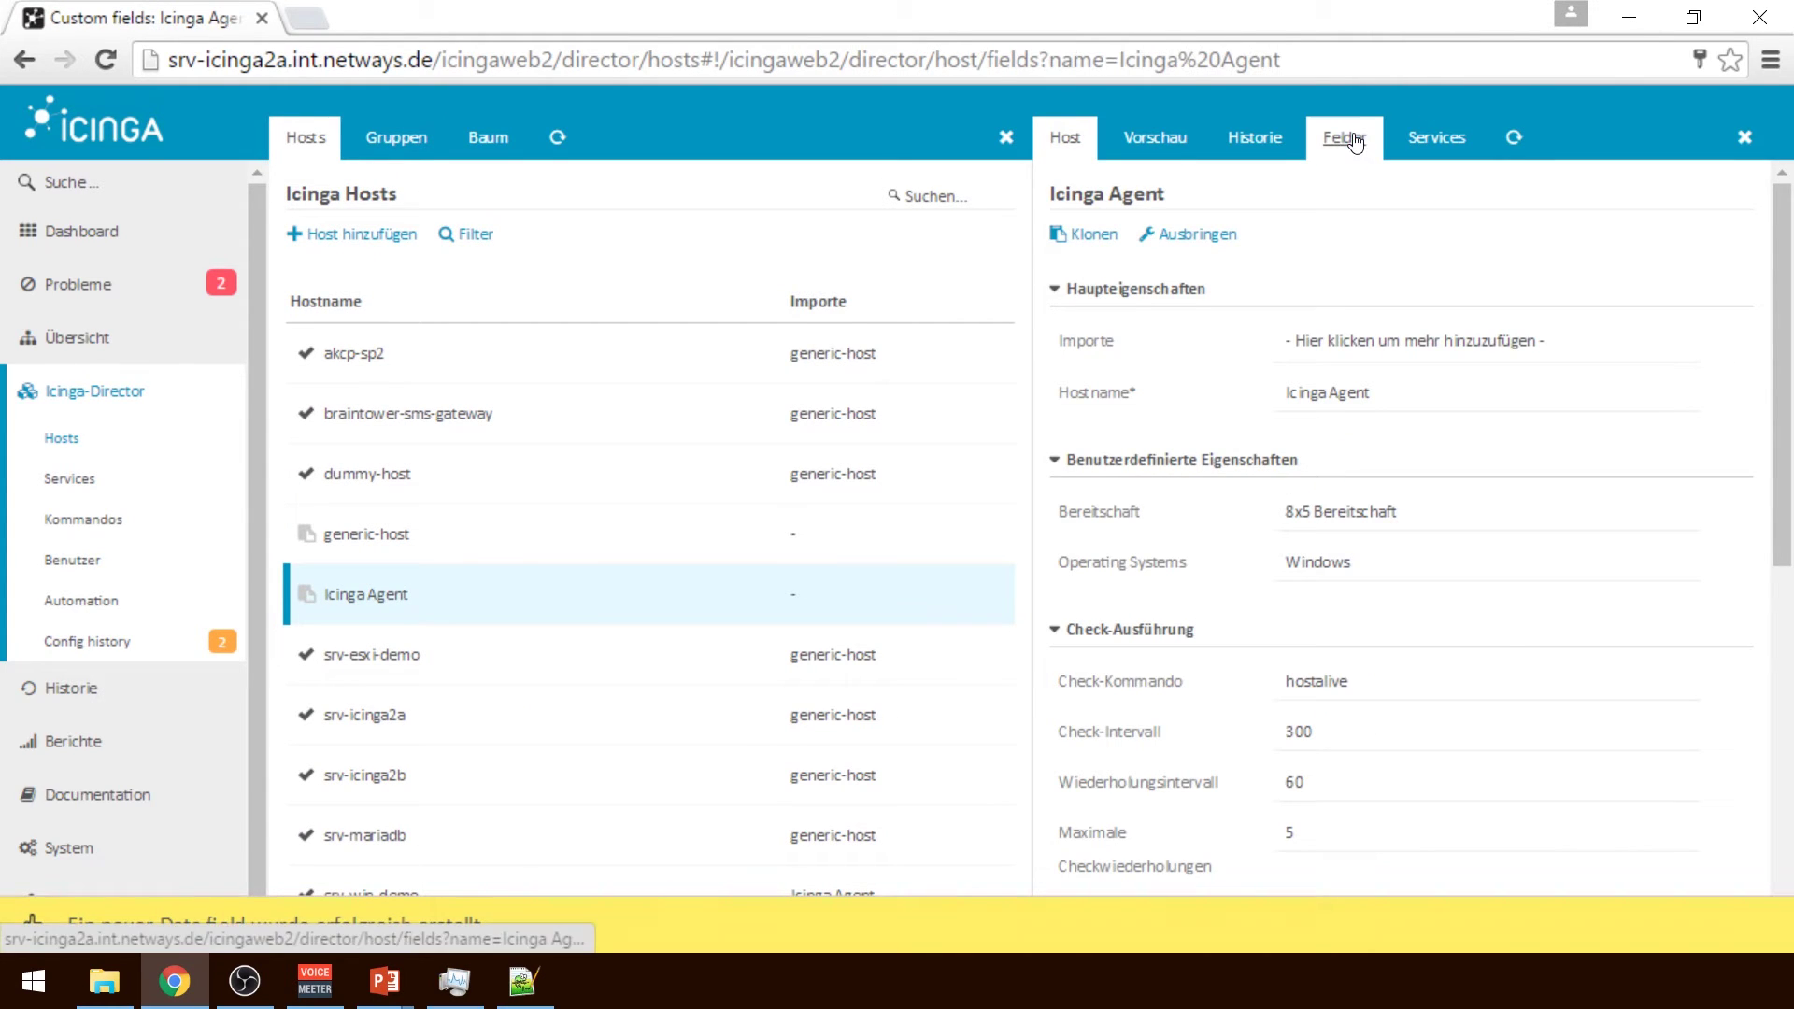
left_click(1356, 408)
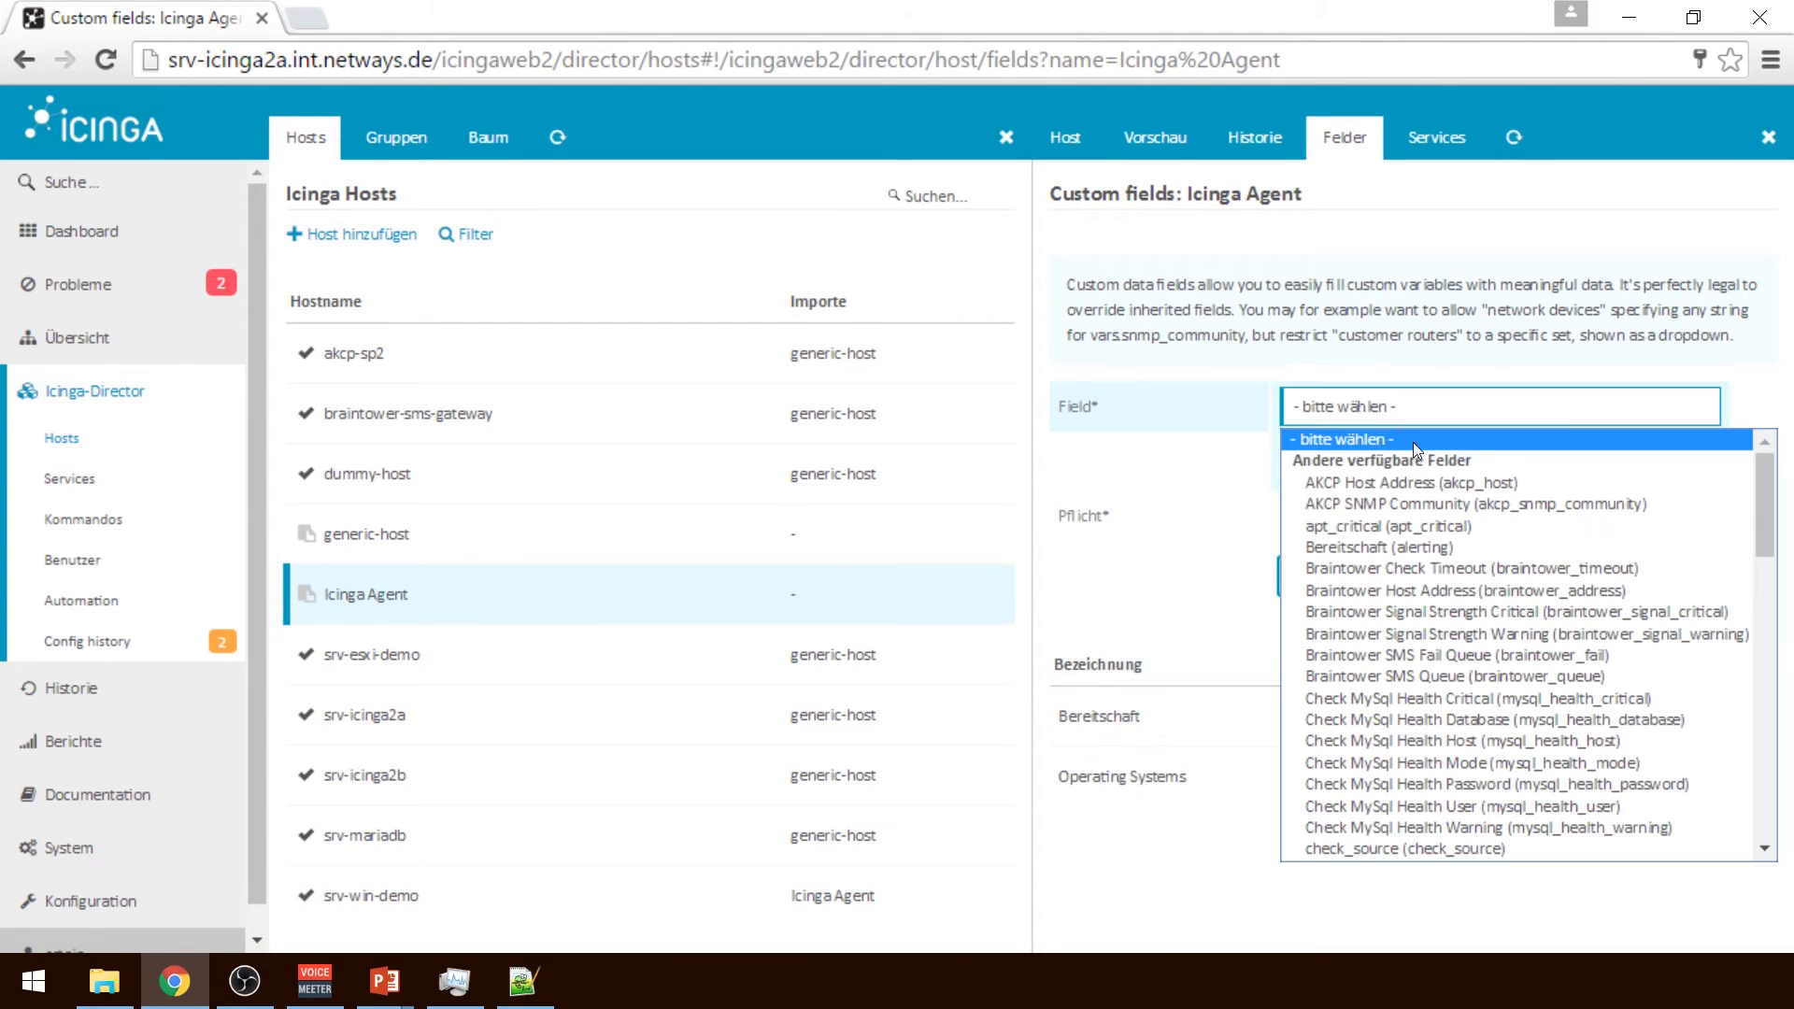
left_click_drag(1764, 551, 1757, 826)
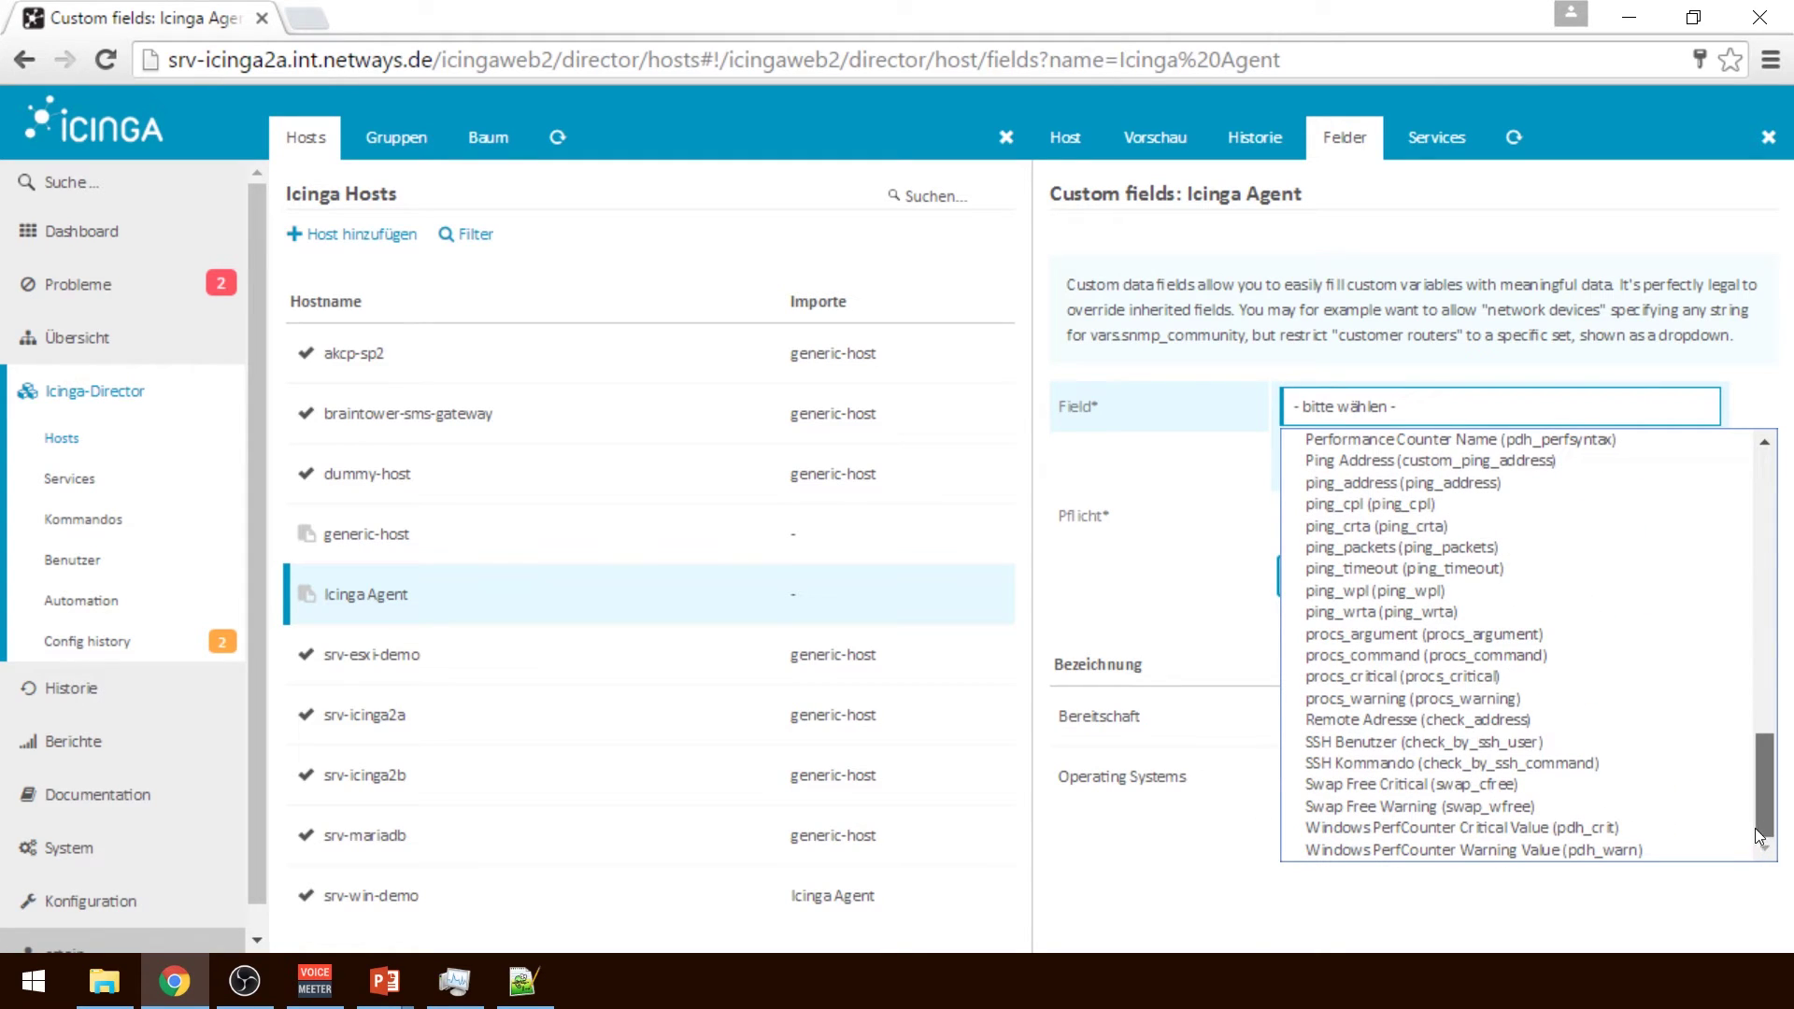
key("i")
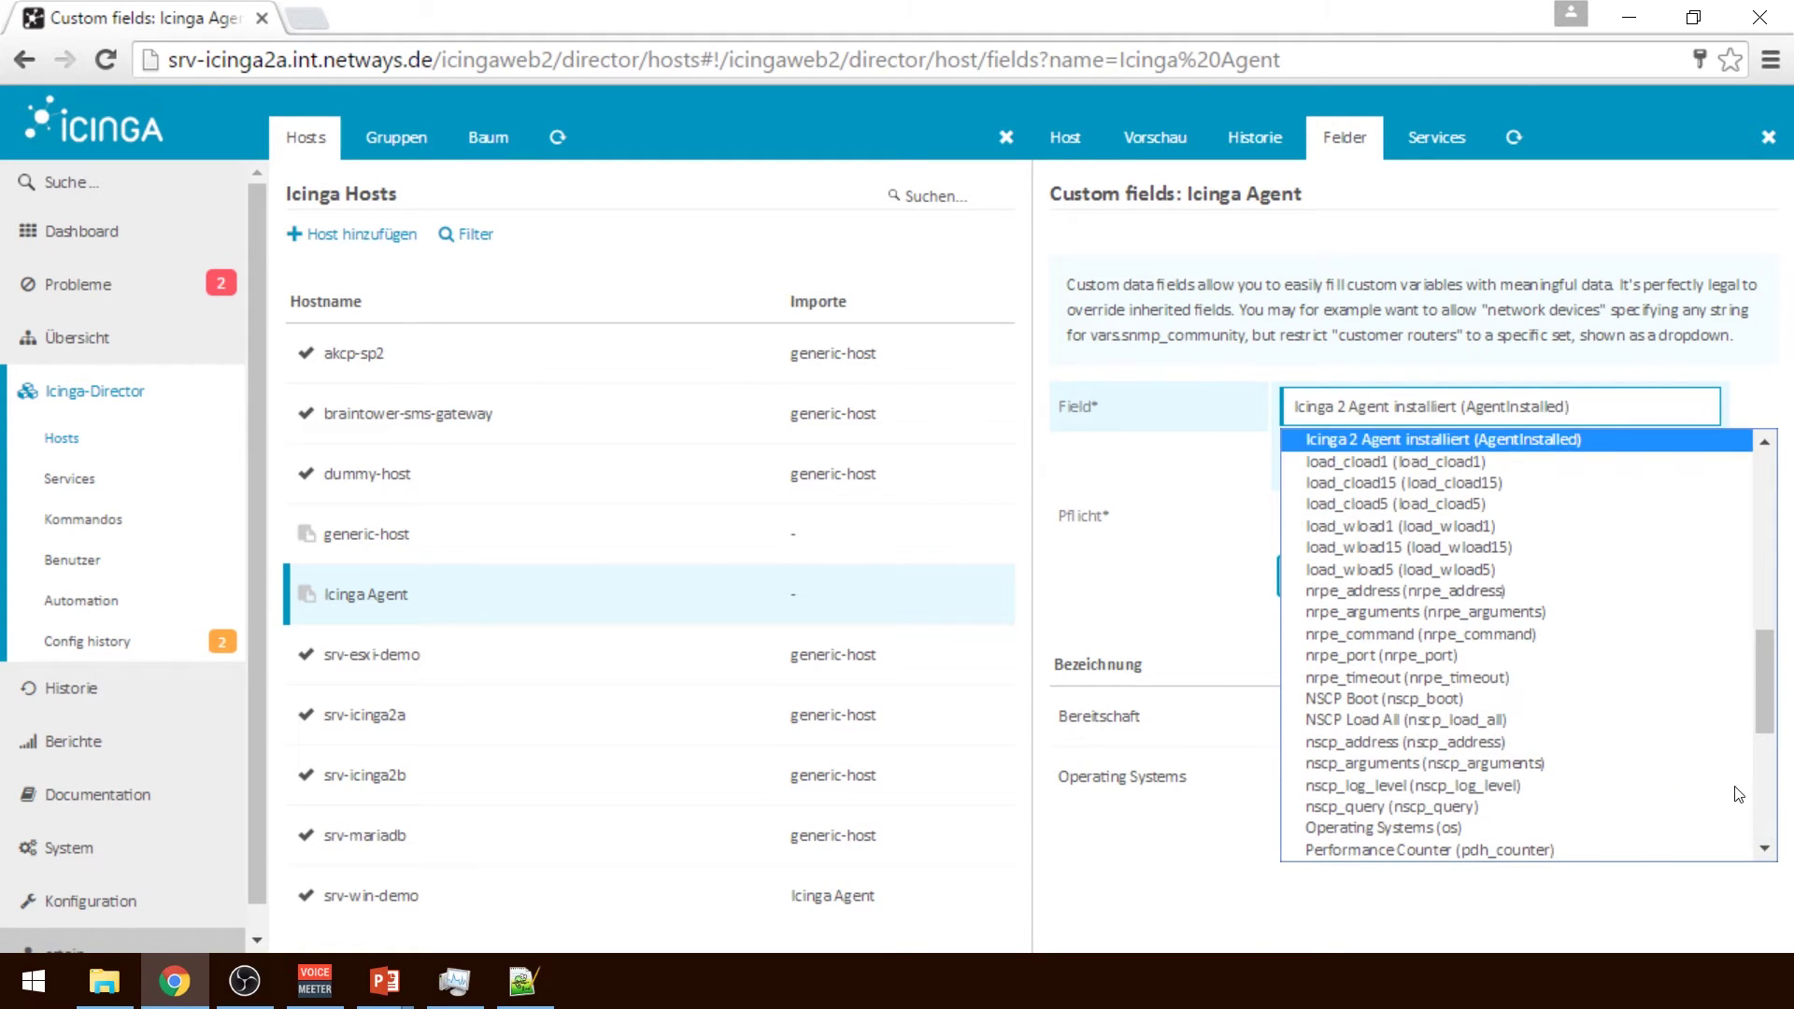
left_click(1489, 447)
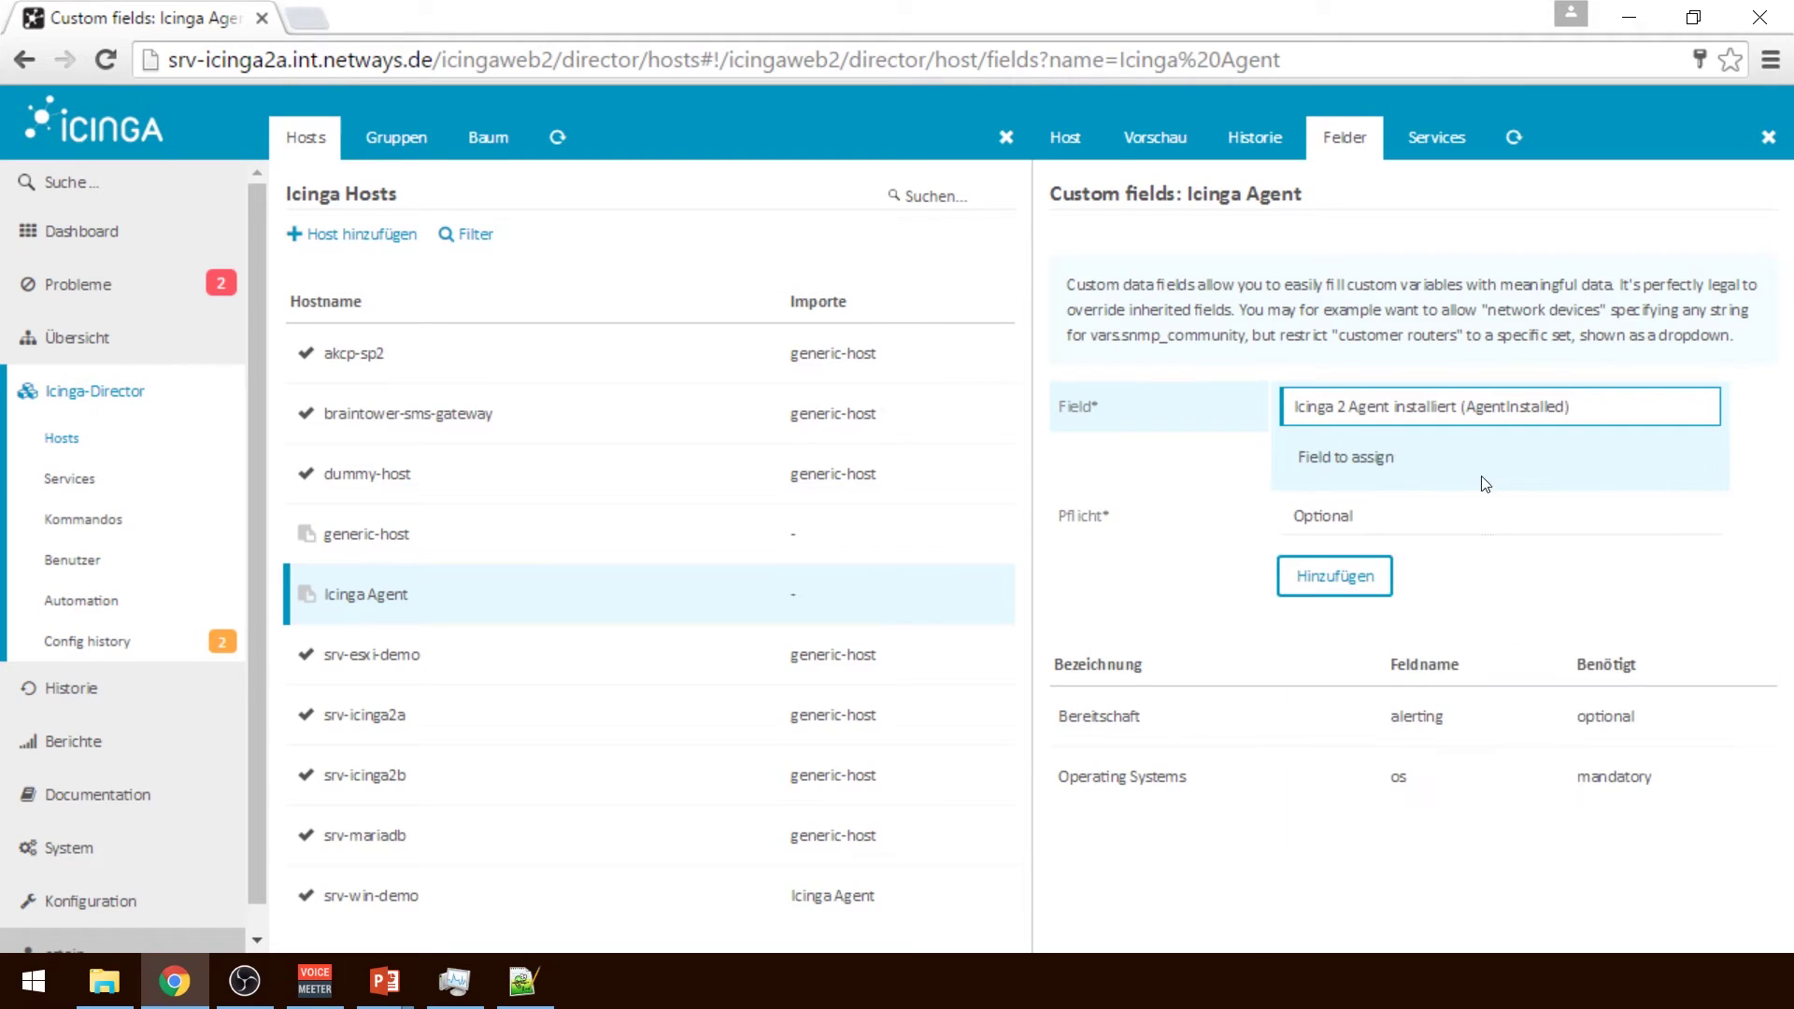
left_click(1382, 521)
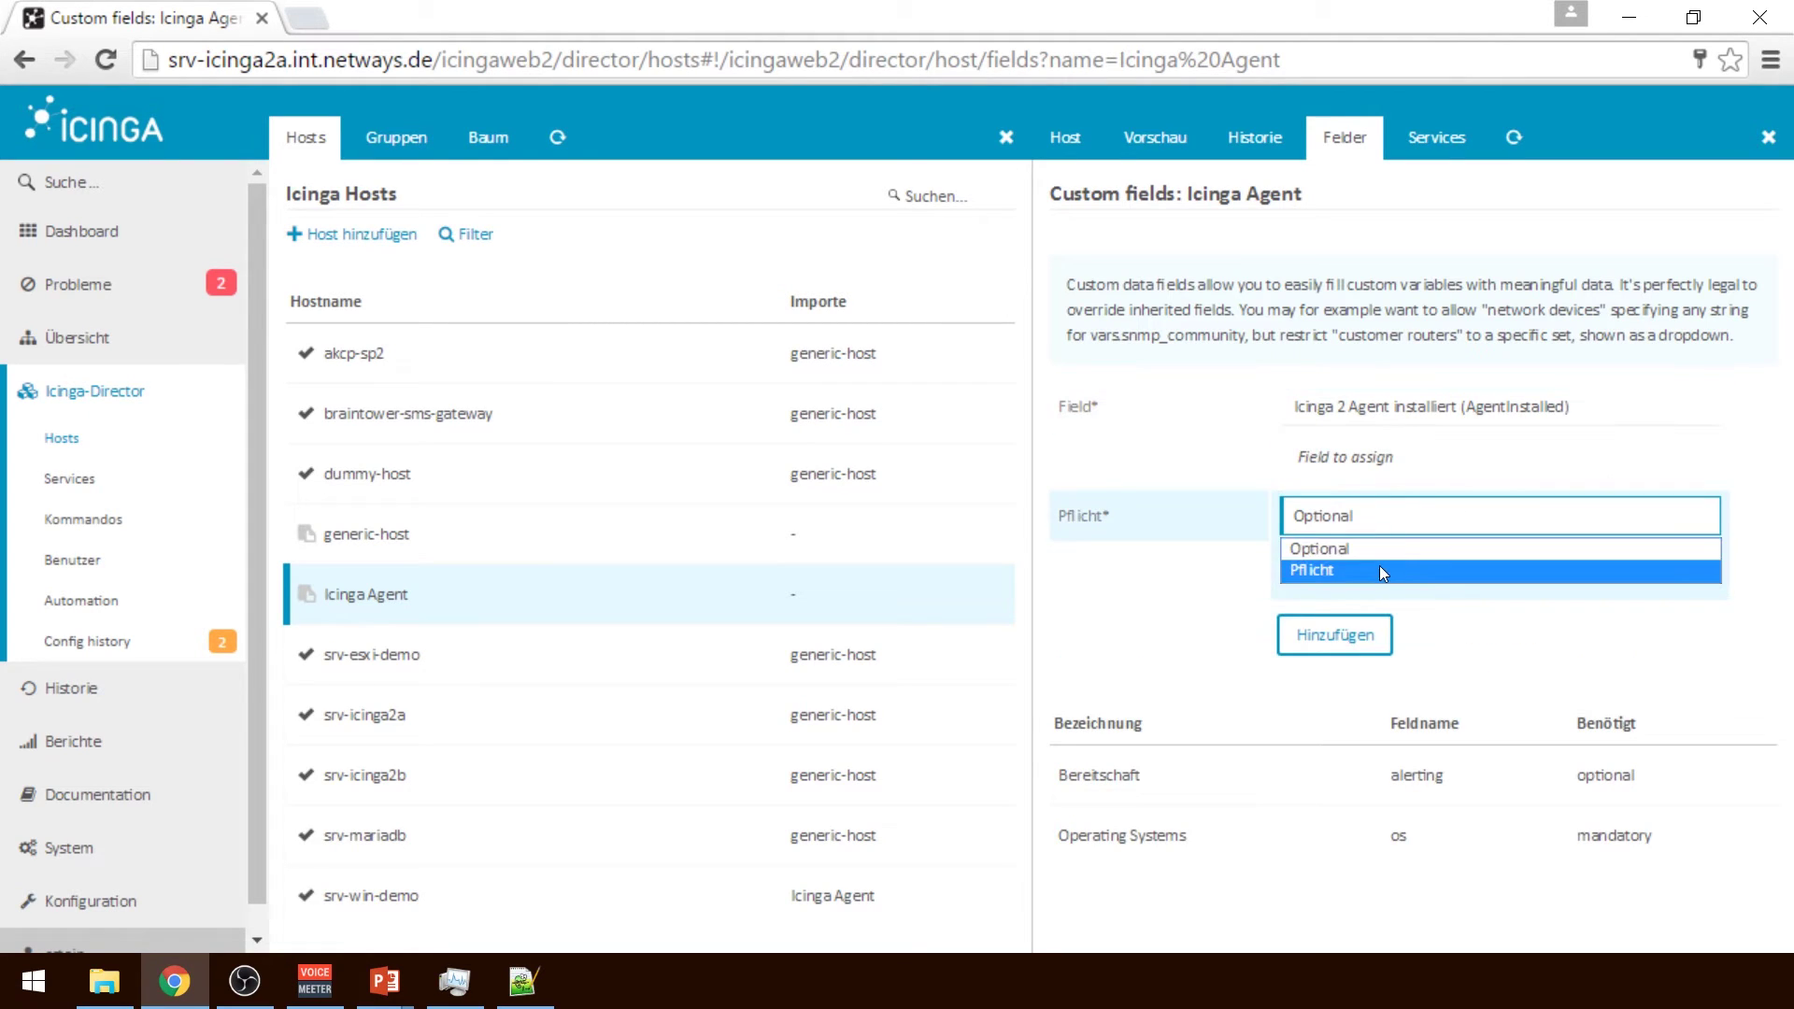
left_click(1383, 571)
left_click(1350, 635)
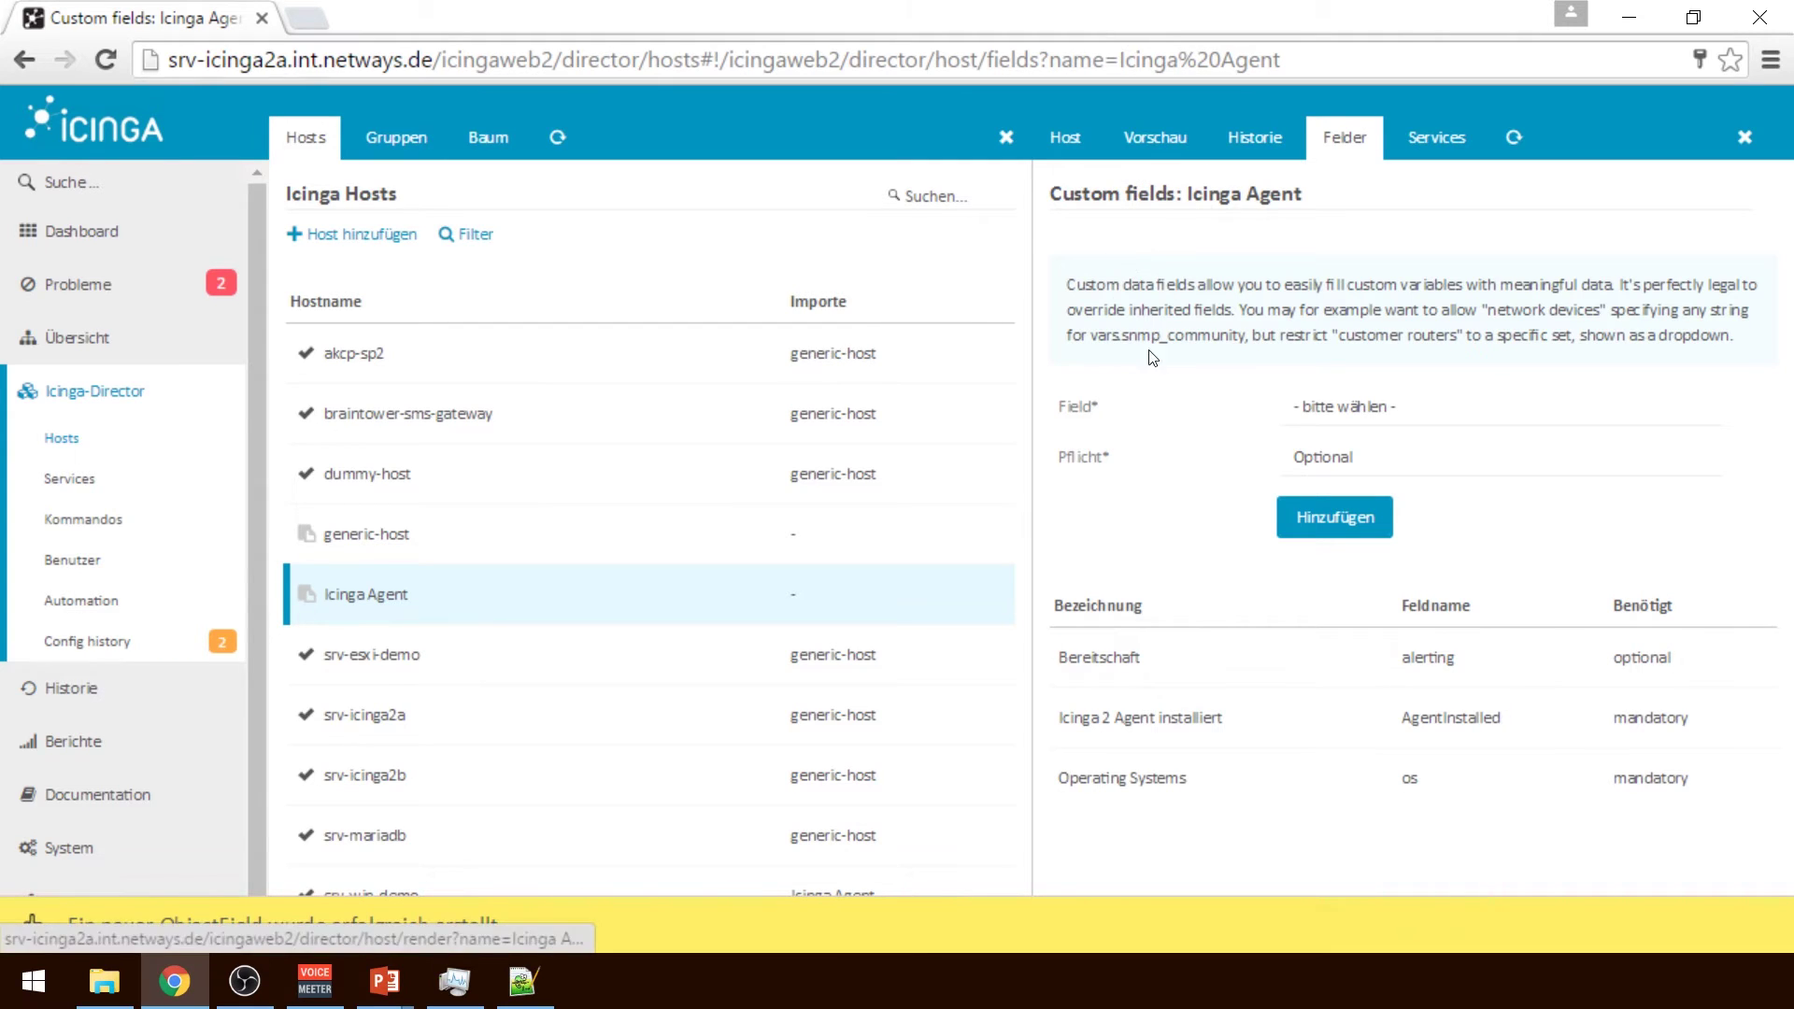
Set Icinga 2 Agent installiert to true and save the Icinga Agent template
left_click(1044, 136)
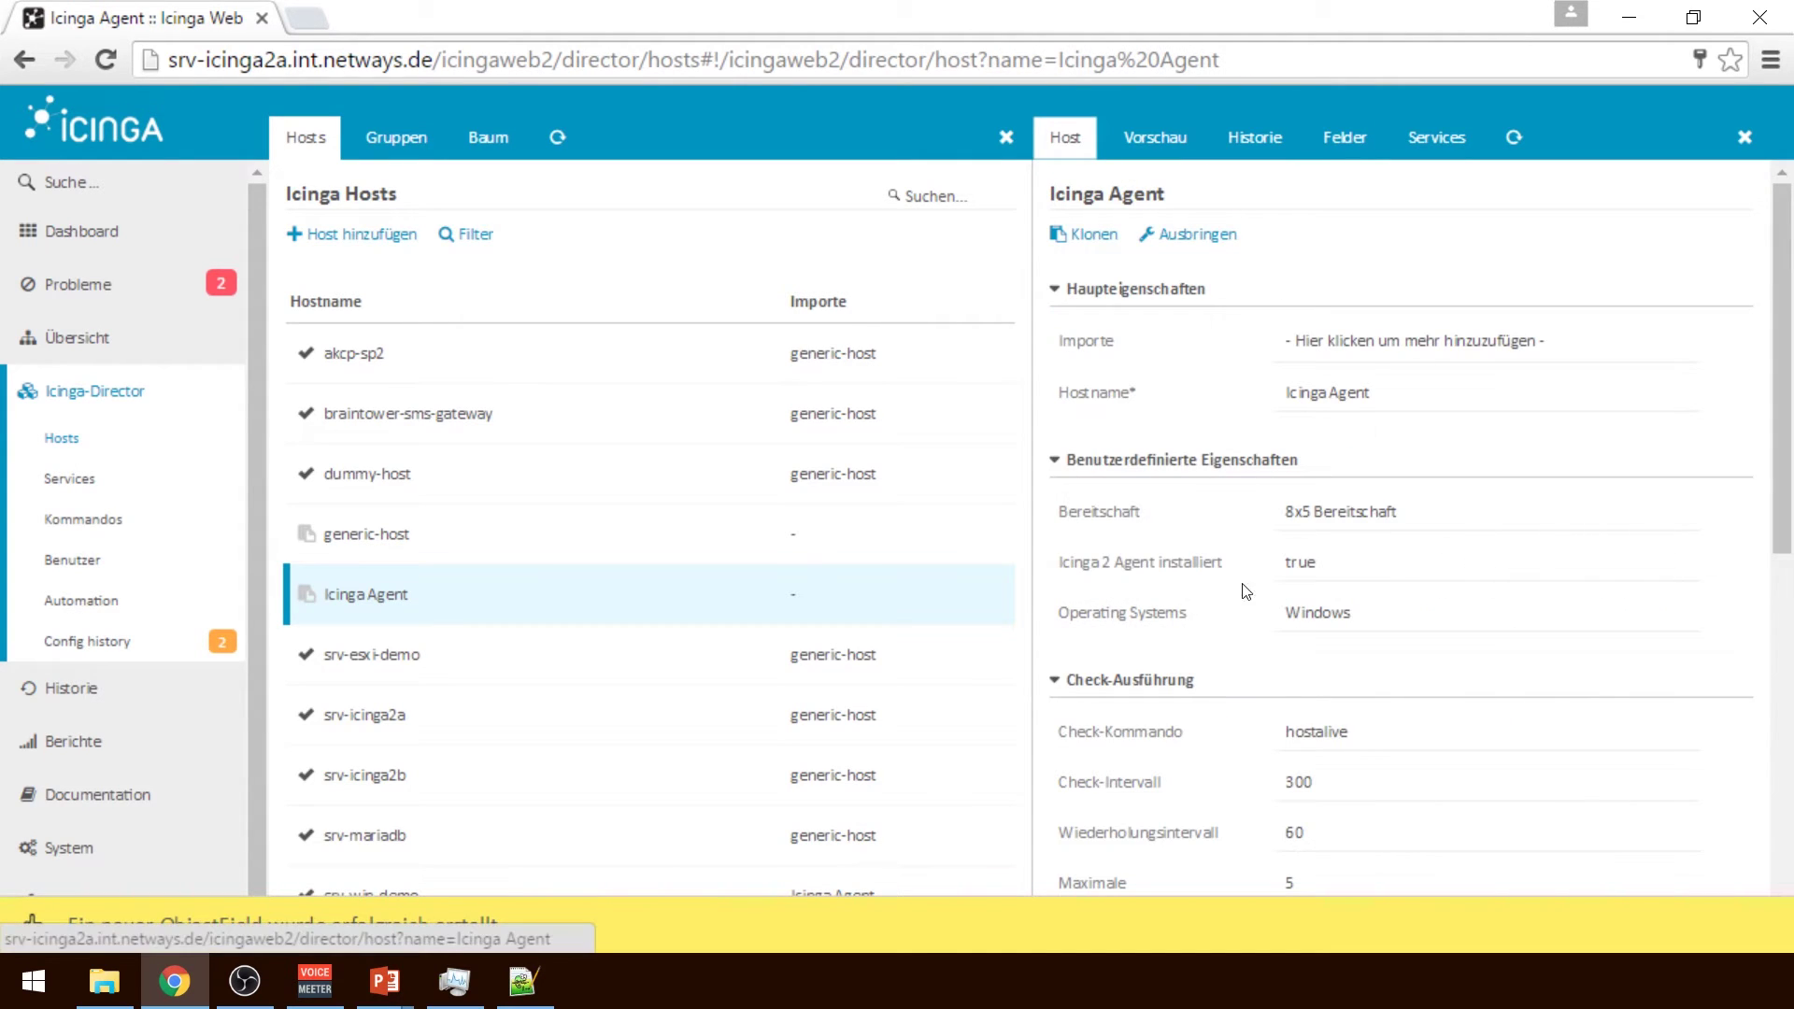
left_click(1322, 565)
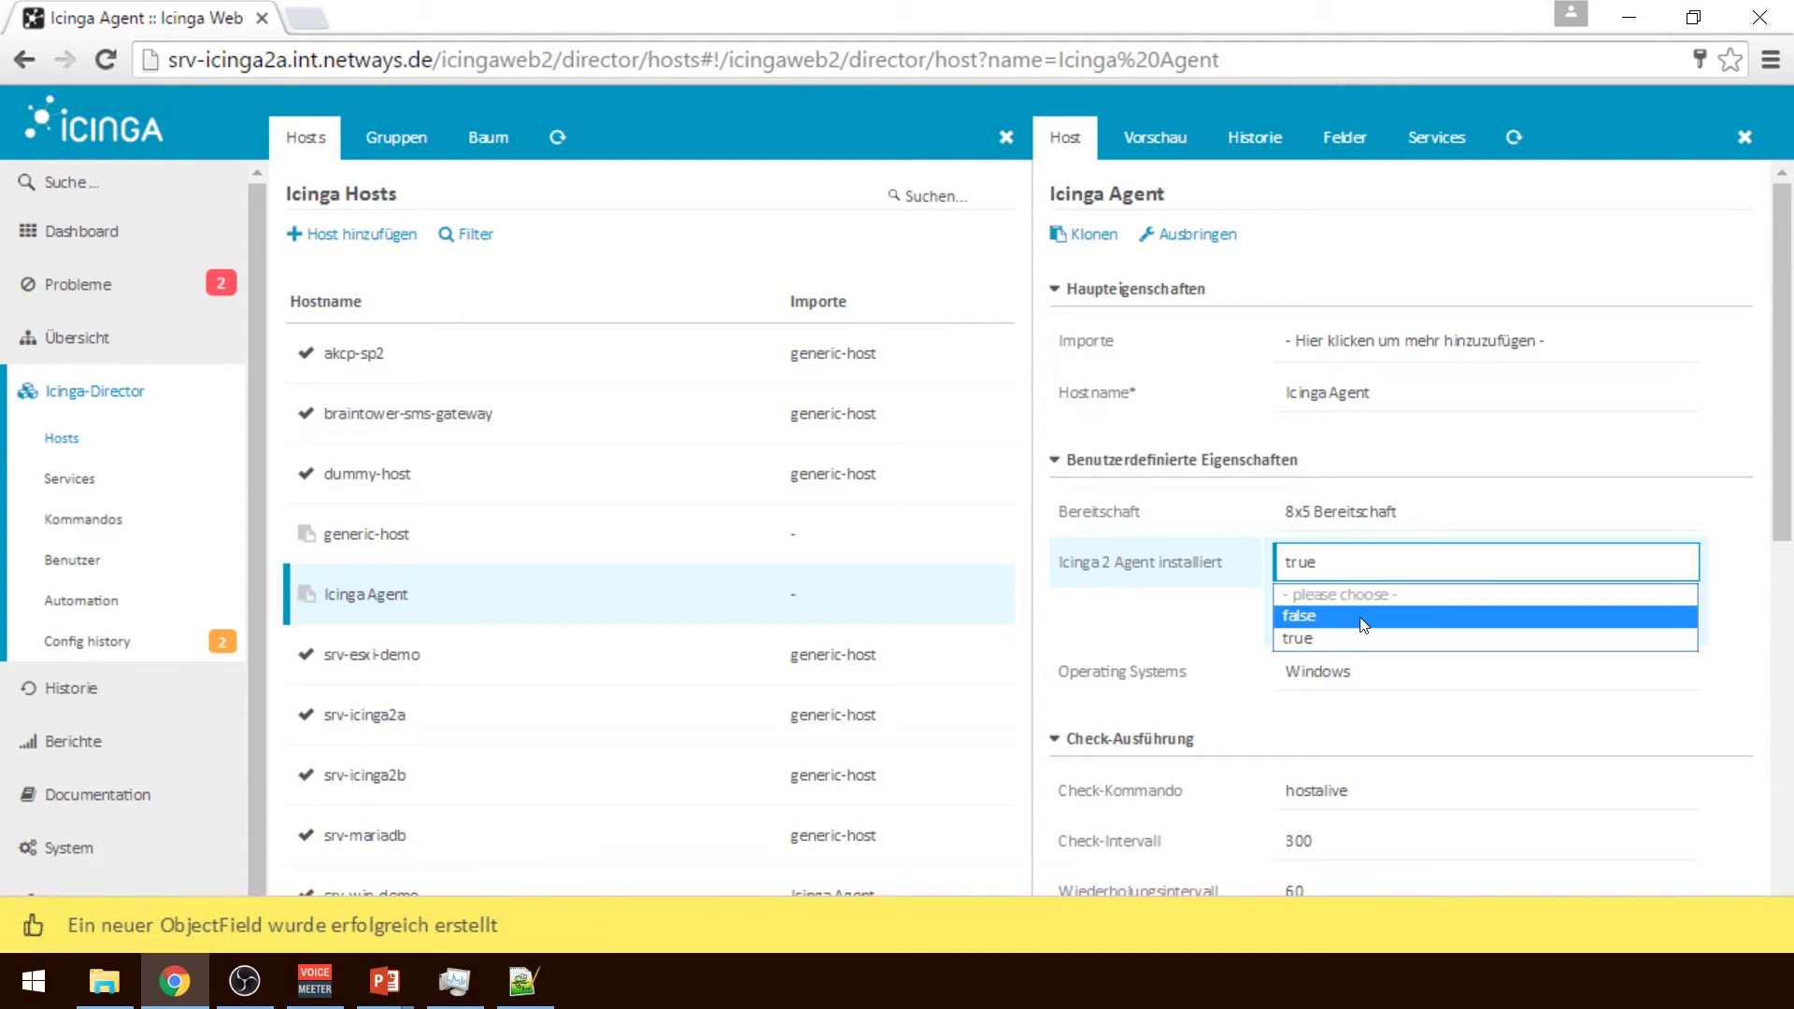
left_click(1337, 638)
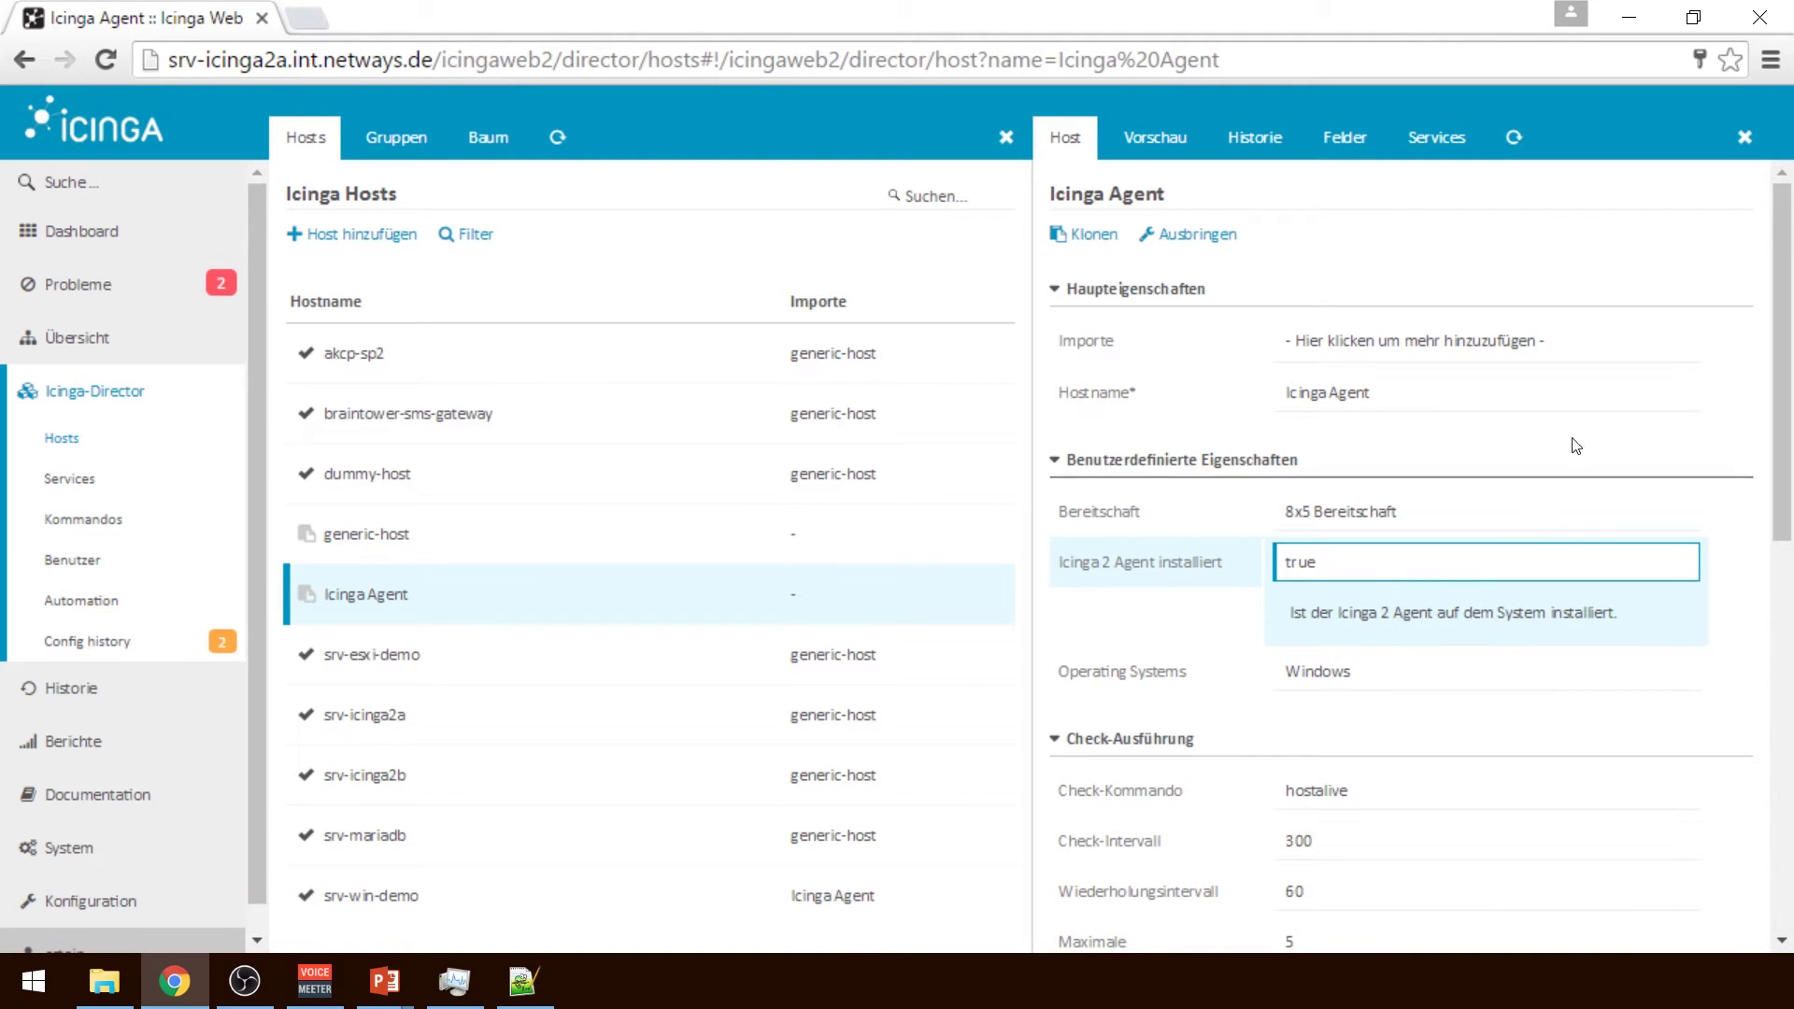
left_click_drag(1783, 509, 1786, 818)
scroll(1790, 819, "down", 2)
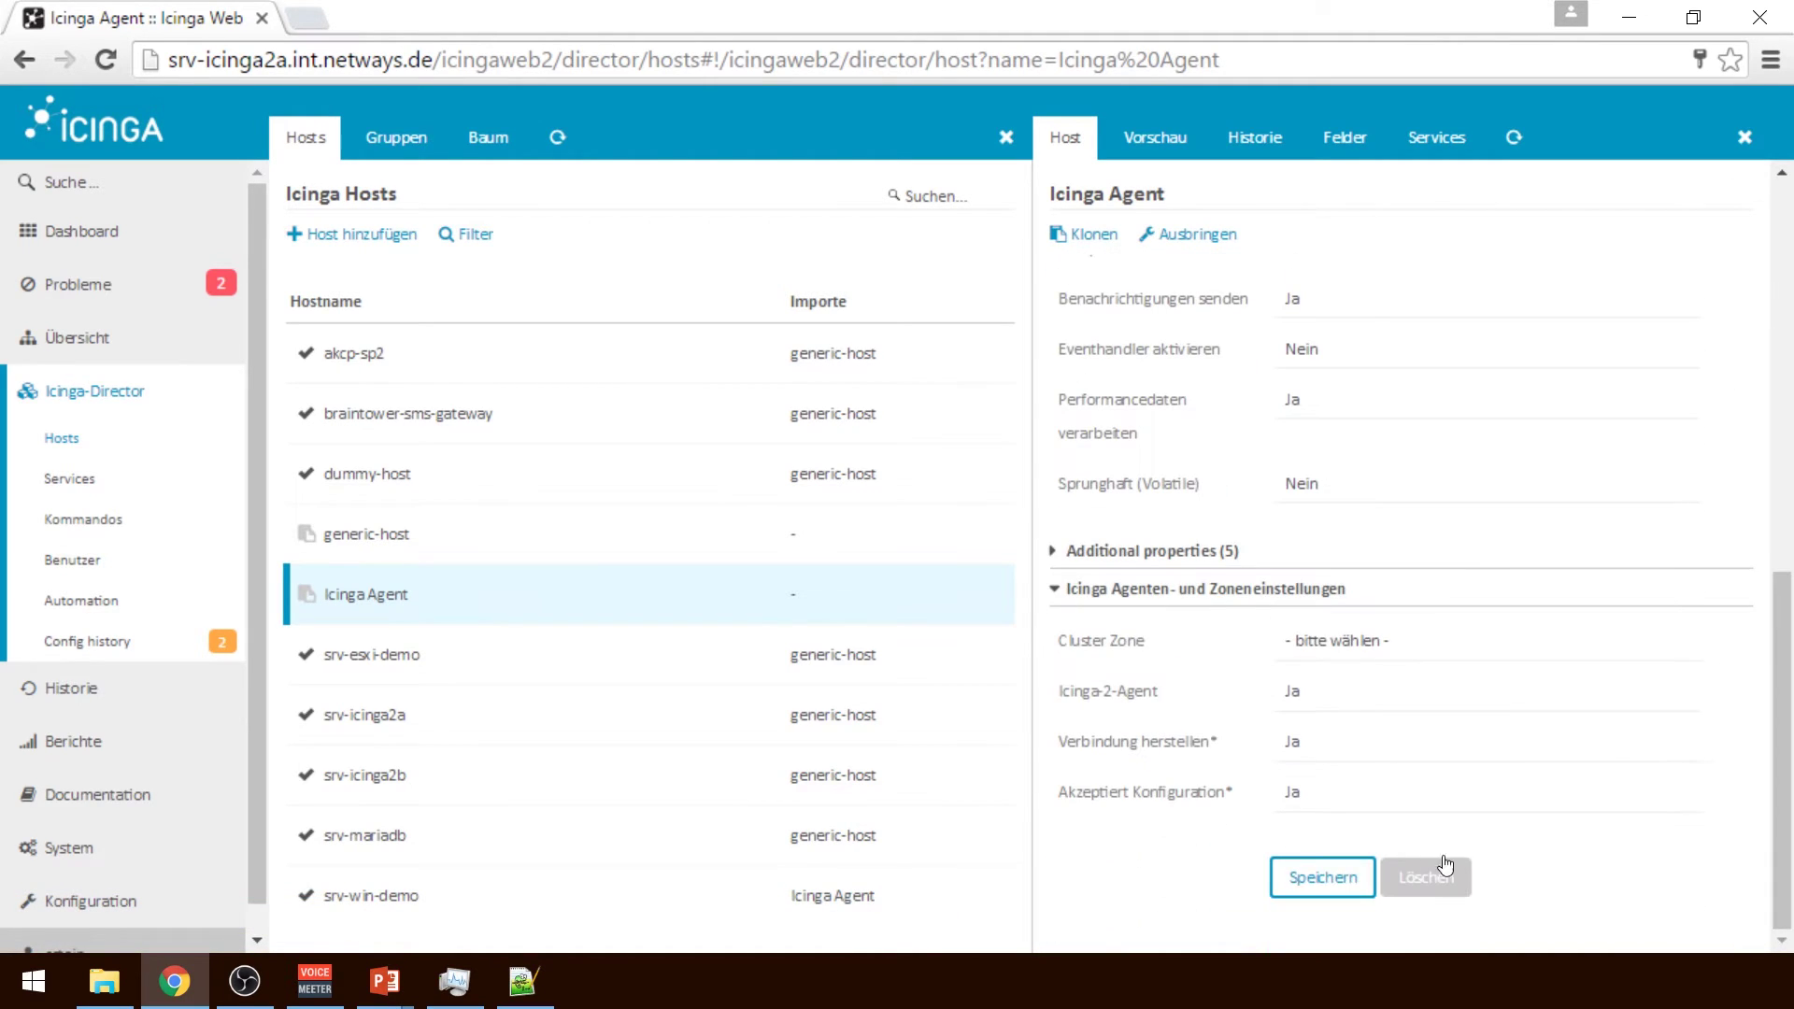
left_click(1345, 875)
left_click(388, 532)
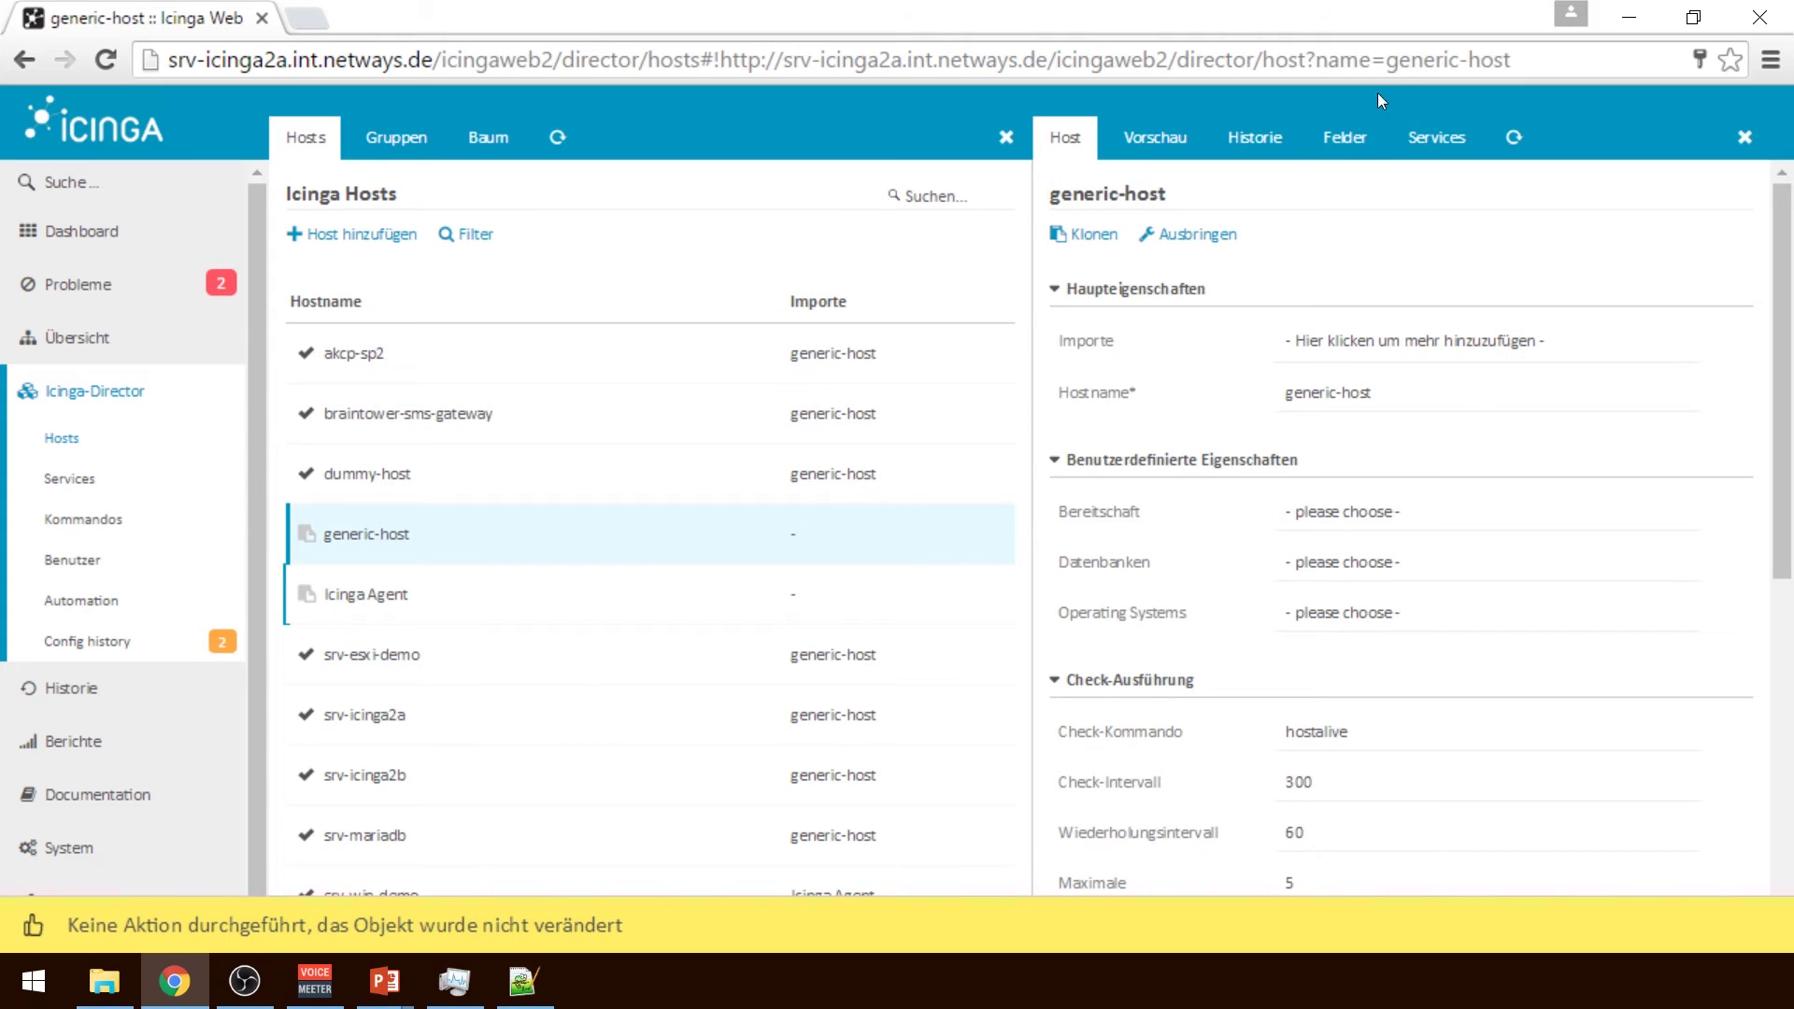
Add 'Icinga 2 Agent installiert' as a mandatory custom field on the generic-host template
left_click(1349, 157)
left_click(1405, 416)
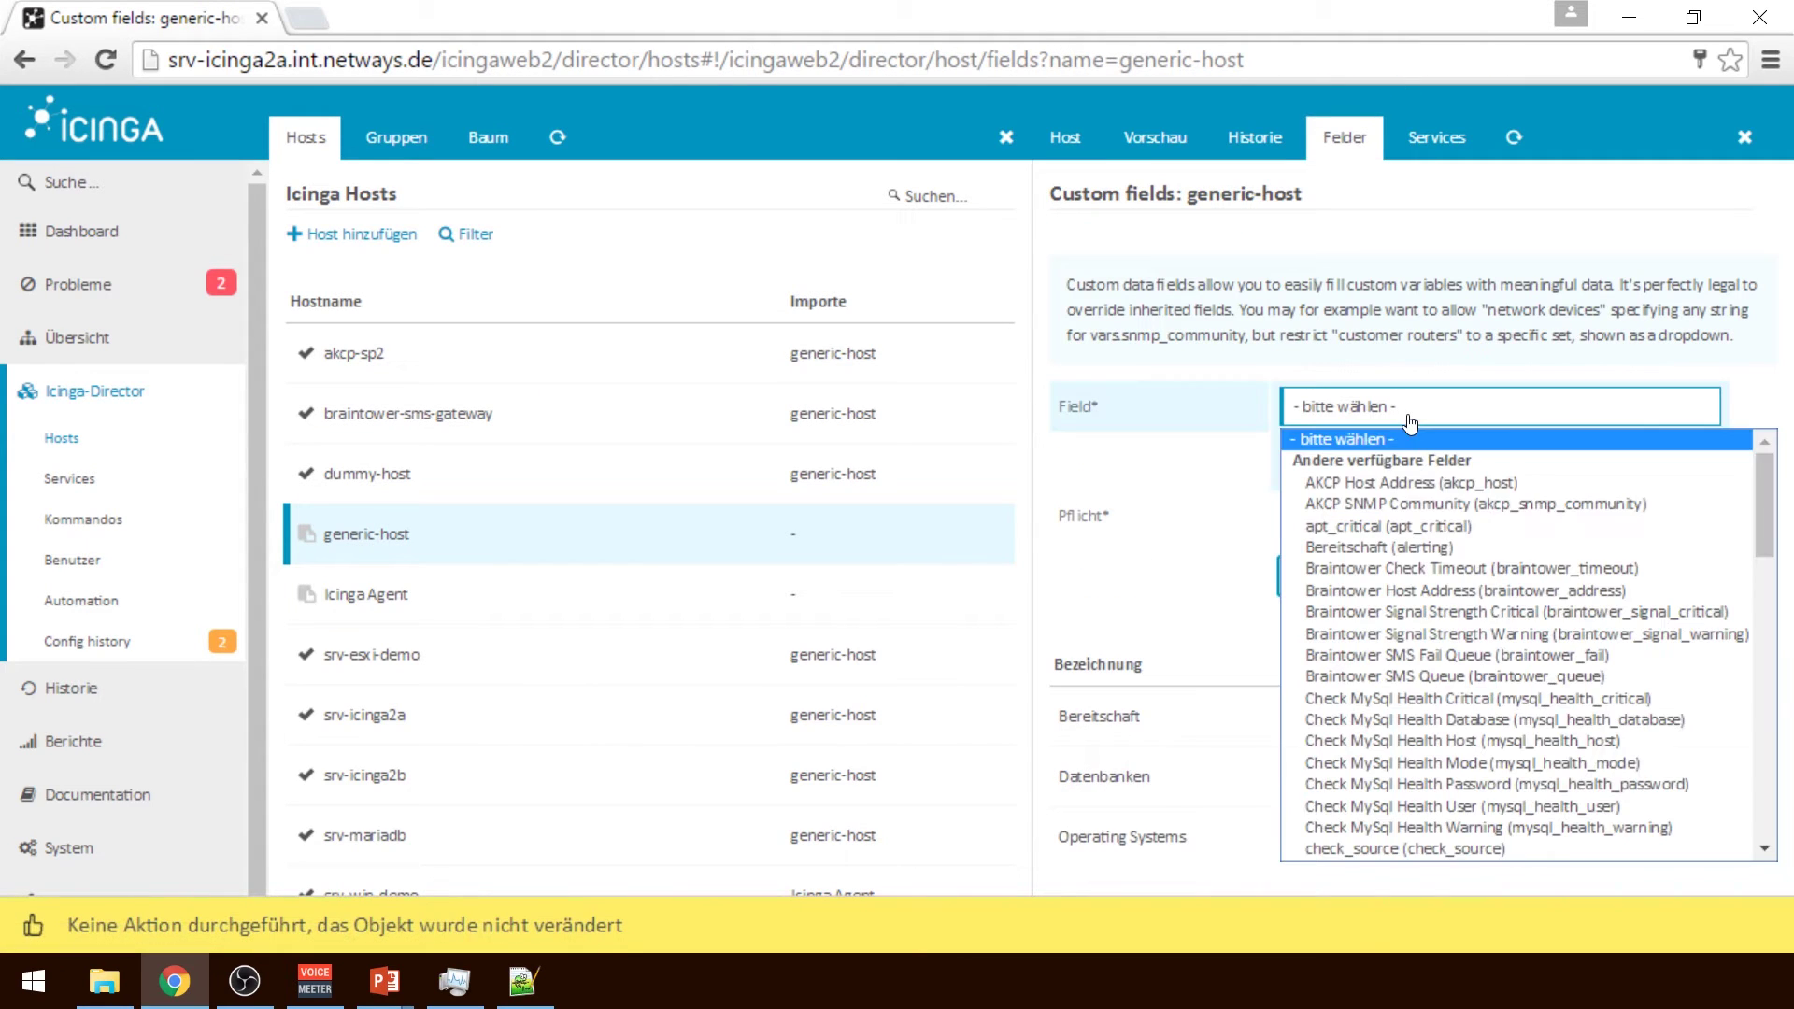
left_click_drag(1774, 542, 1765, 818)
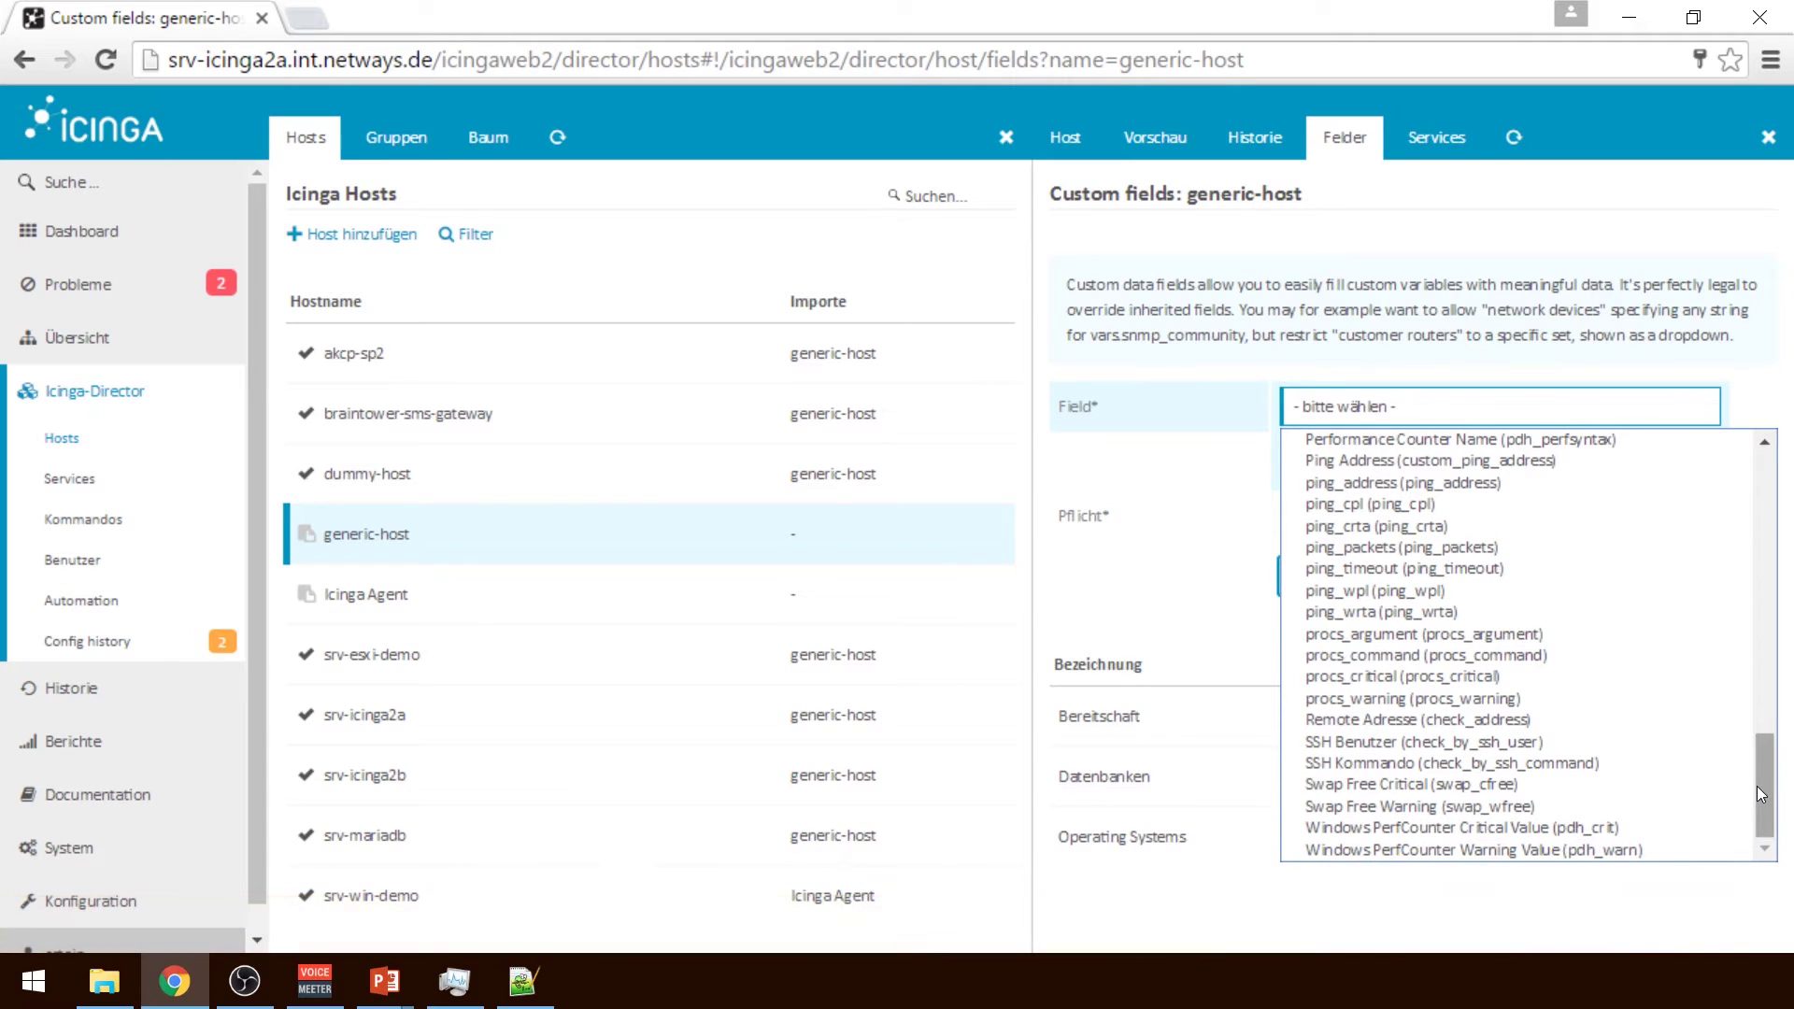
key("i")
left_click(1439, 439)
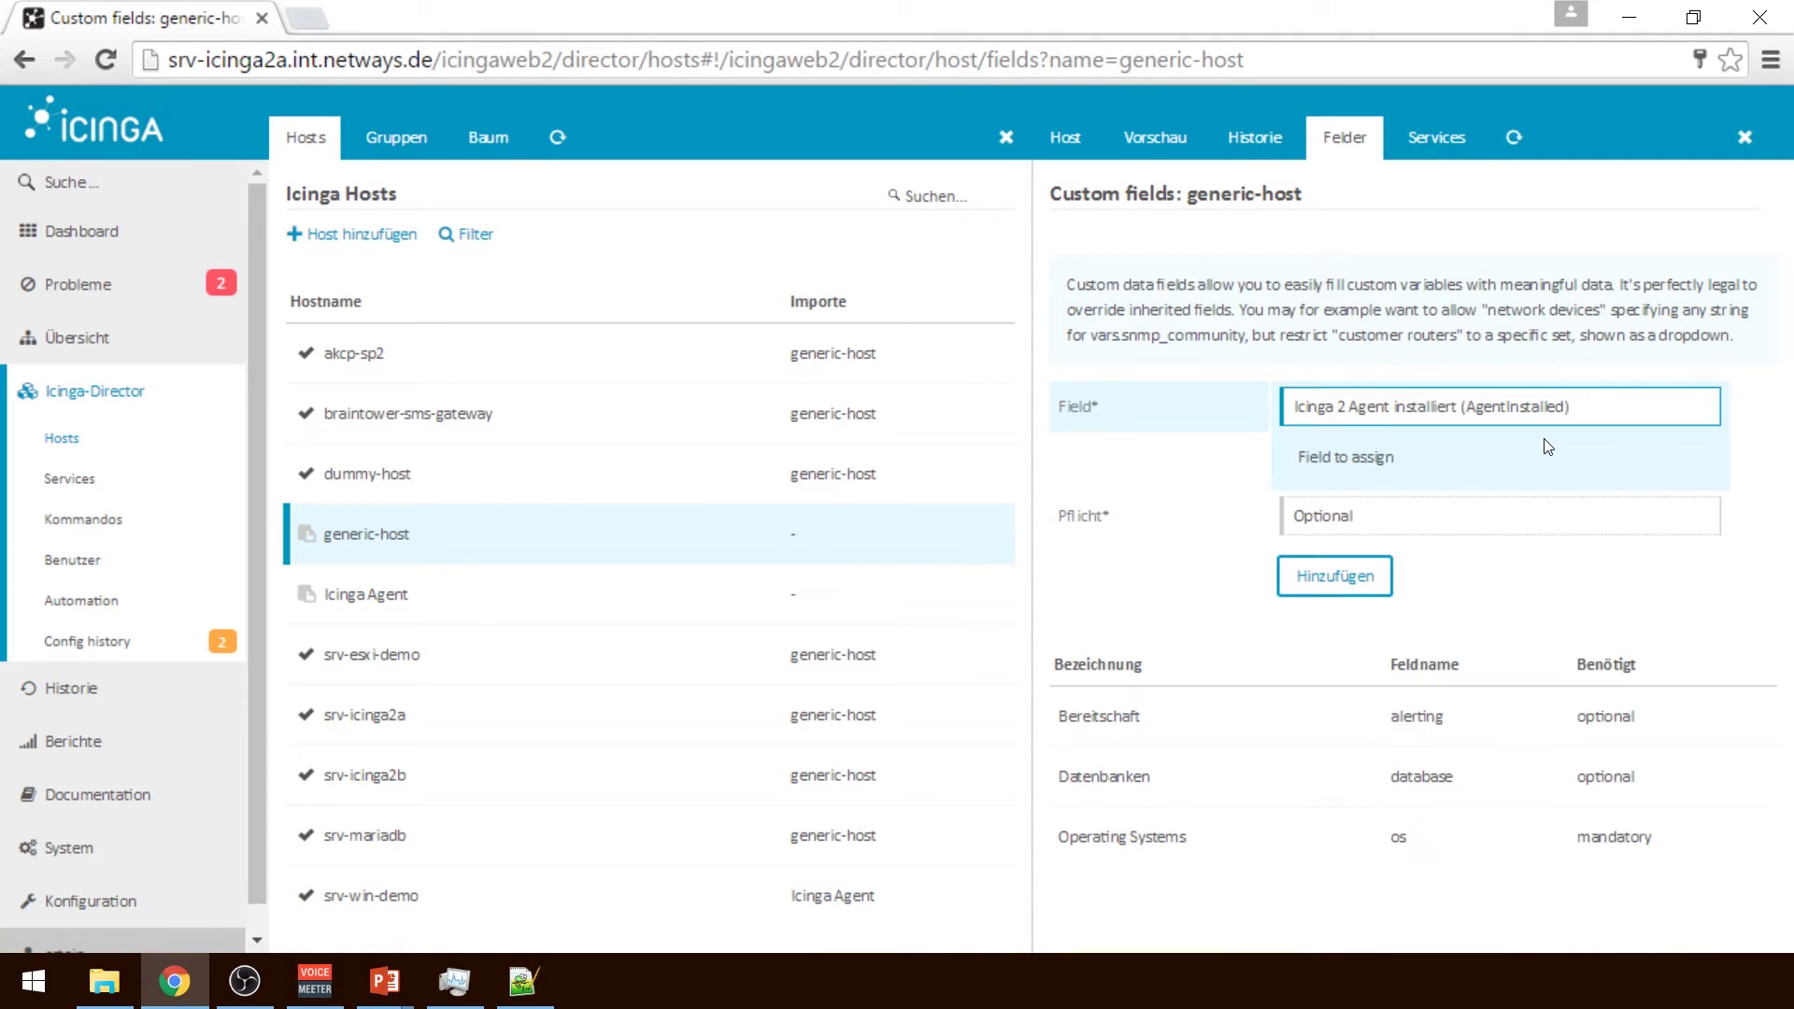
left_click(1349, 540)
left_click(1355, 565)
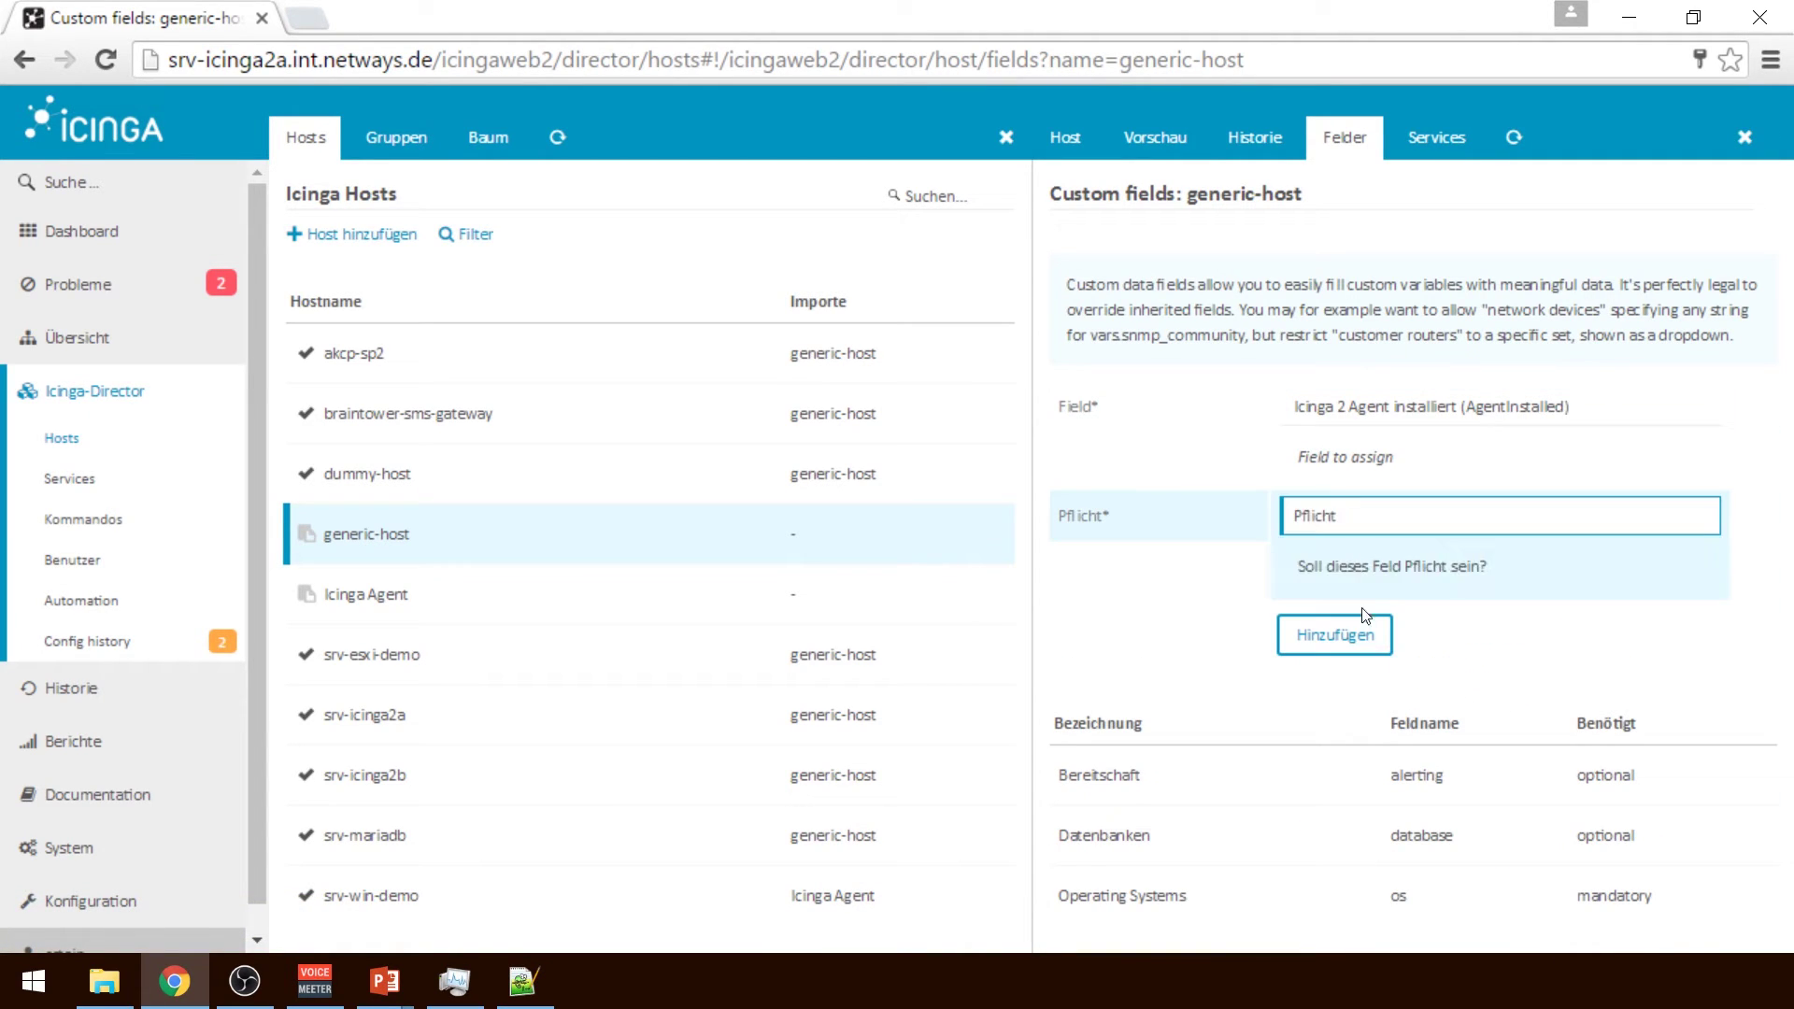
left_click(1355, 636)
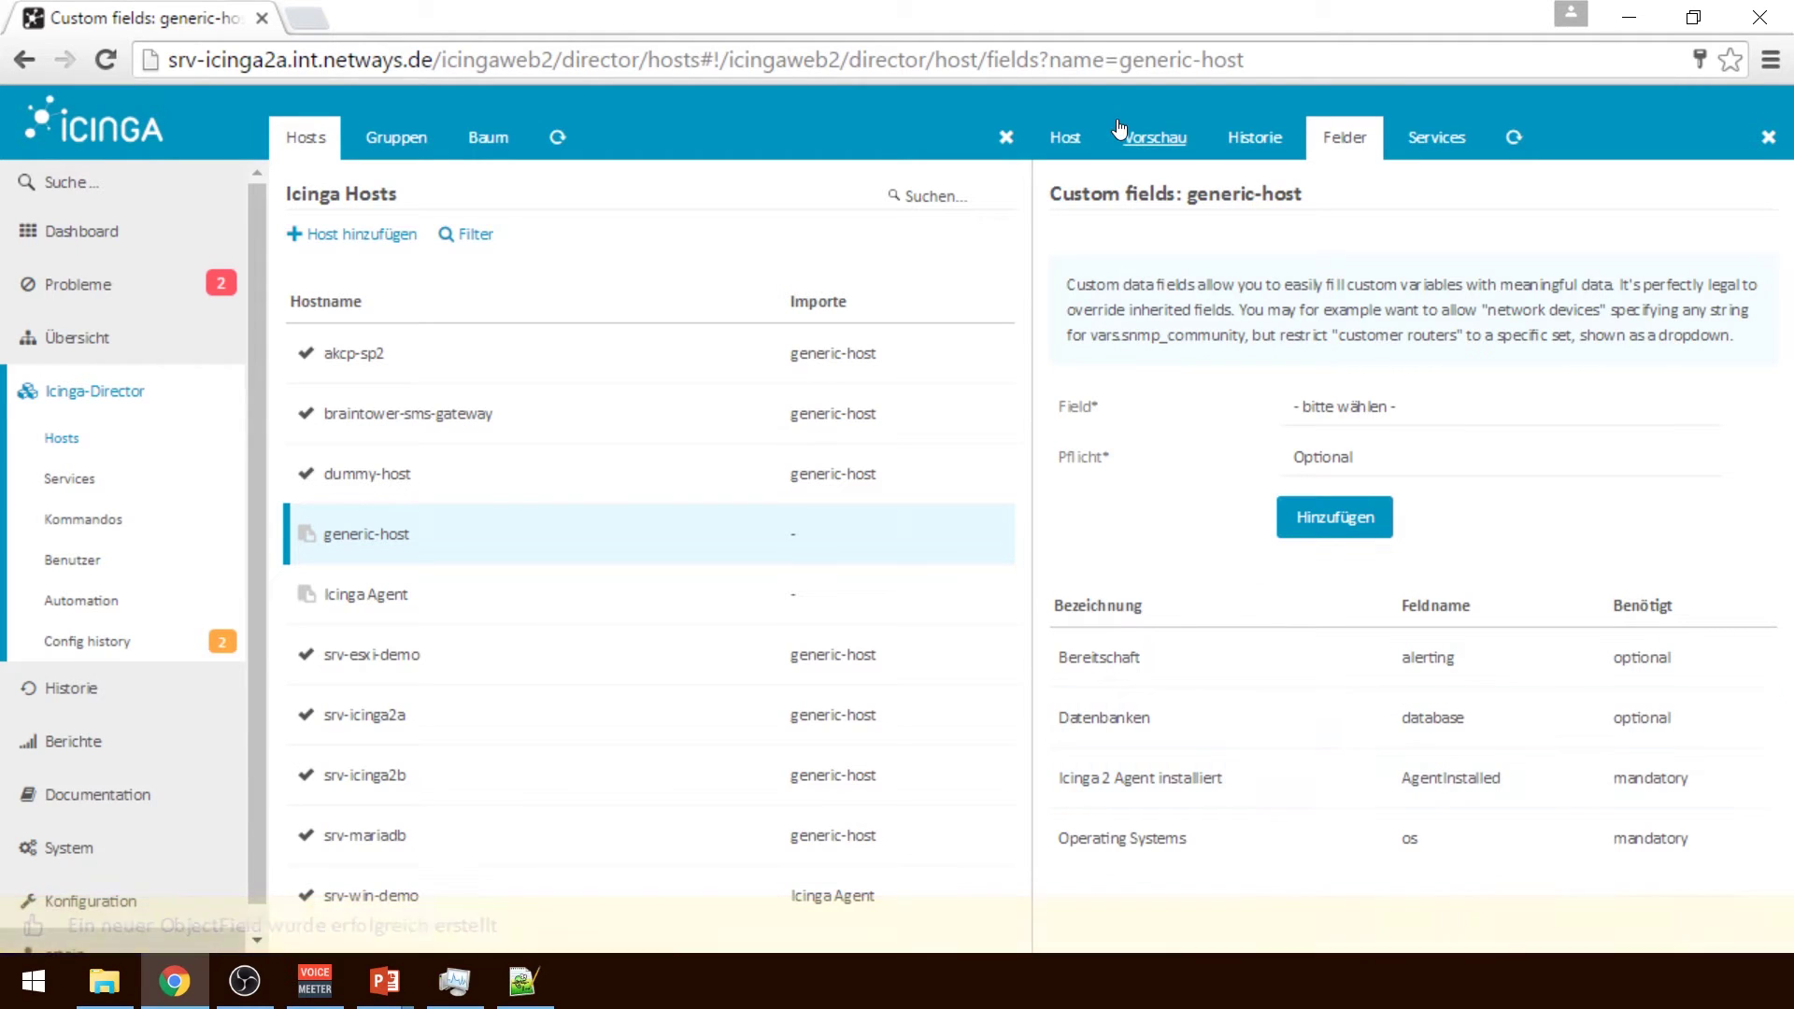
Leave Icinga 2 Agent installiert at false on generic-host, save it, and open host srv-icinga2a
left_click(1085, 145)
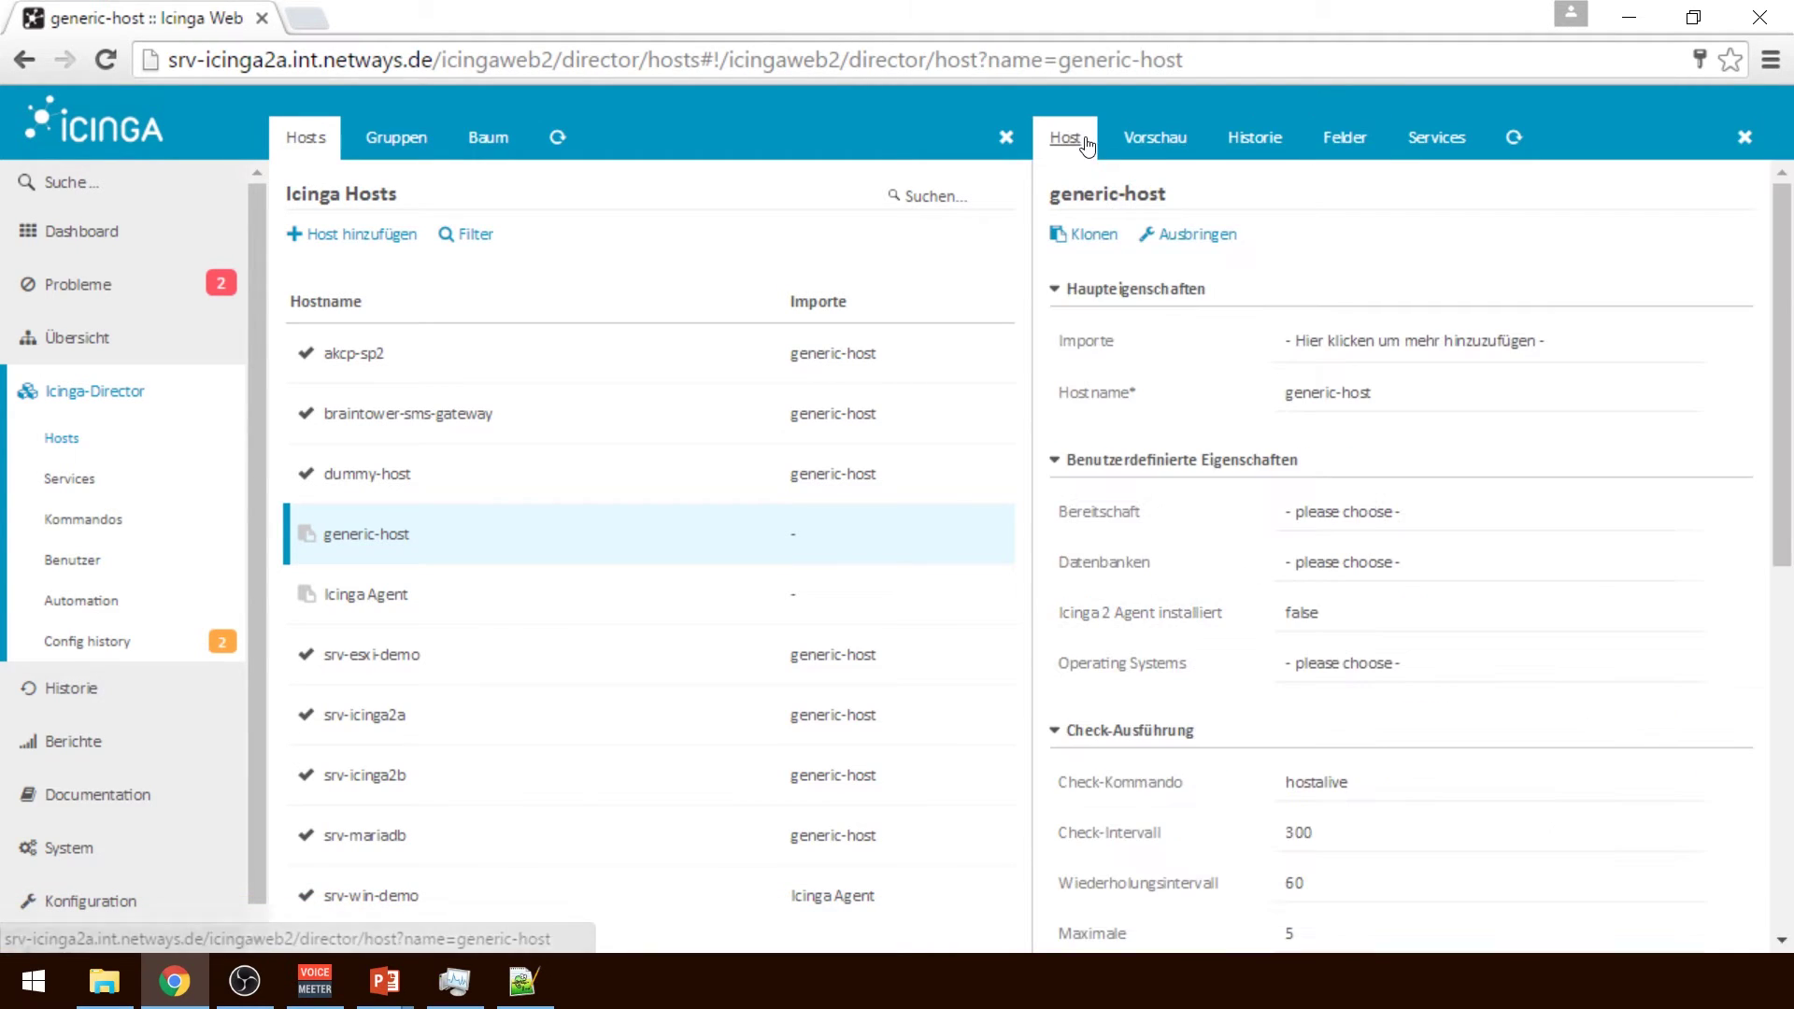
left_click(1316, 624)
left_click(1314, 663)
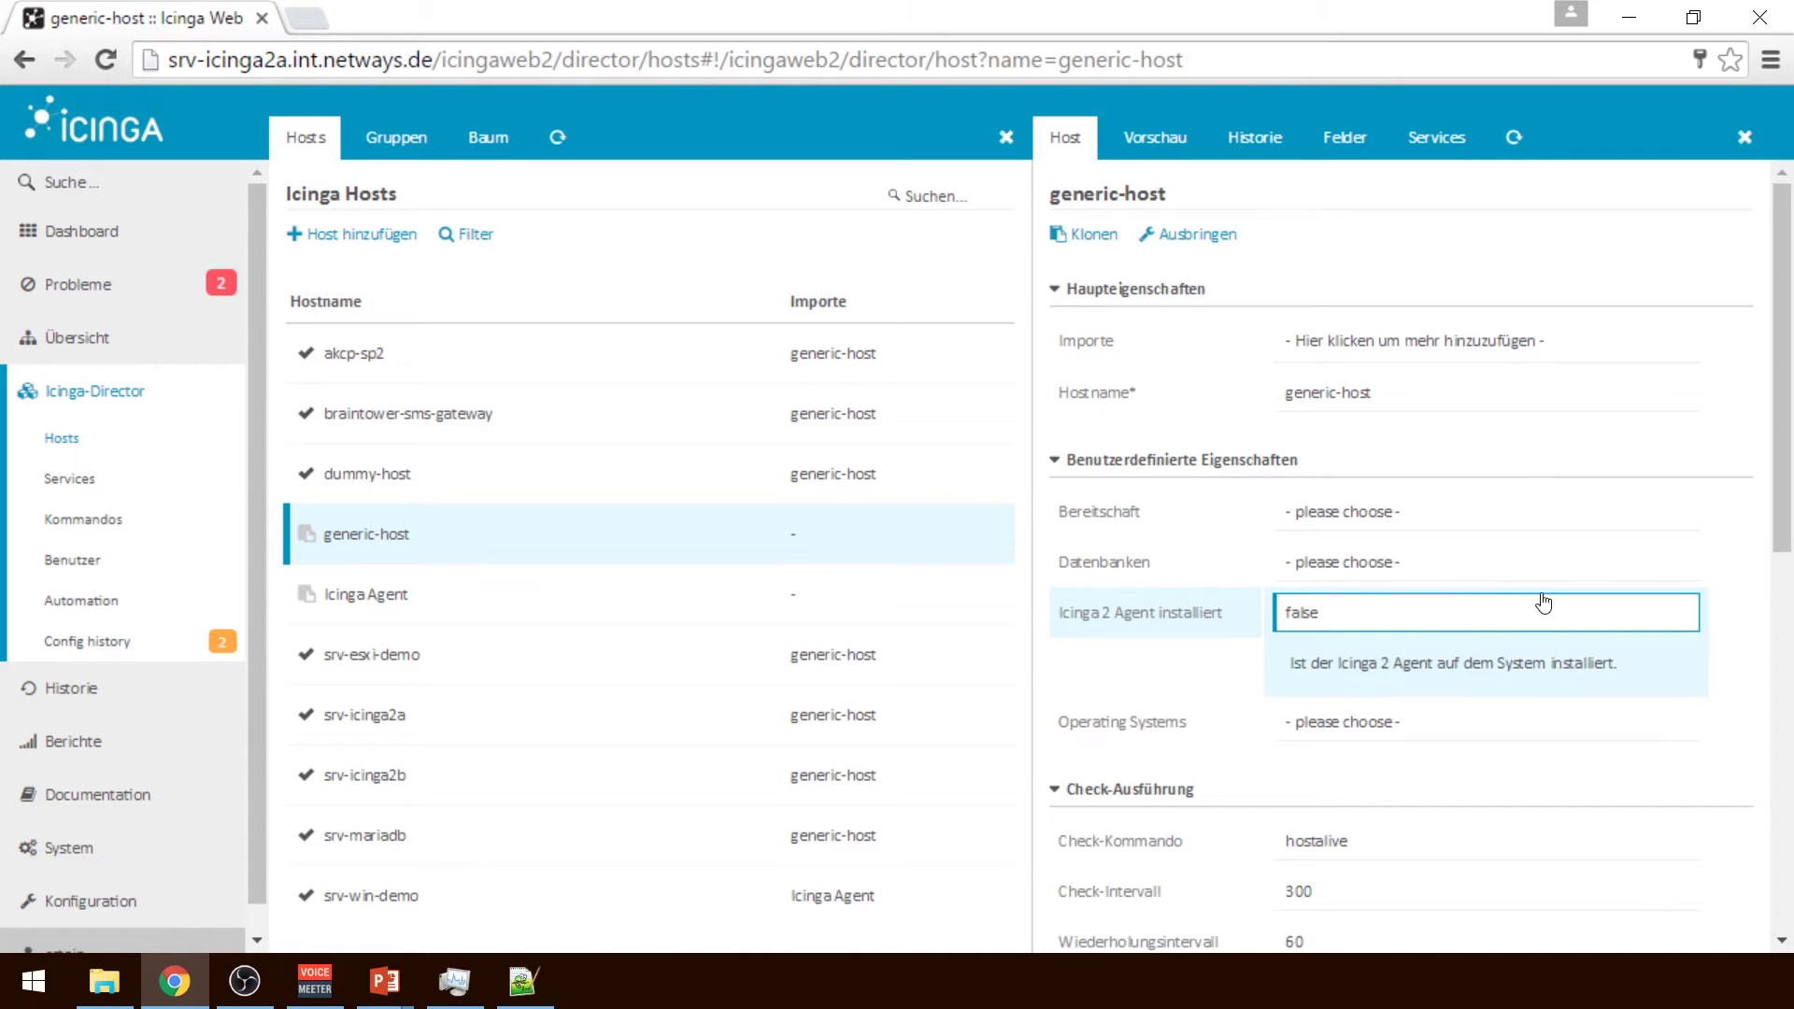
left_click_drag(1786, 441, 1786, 820)
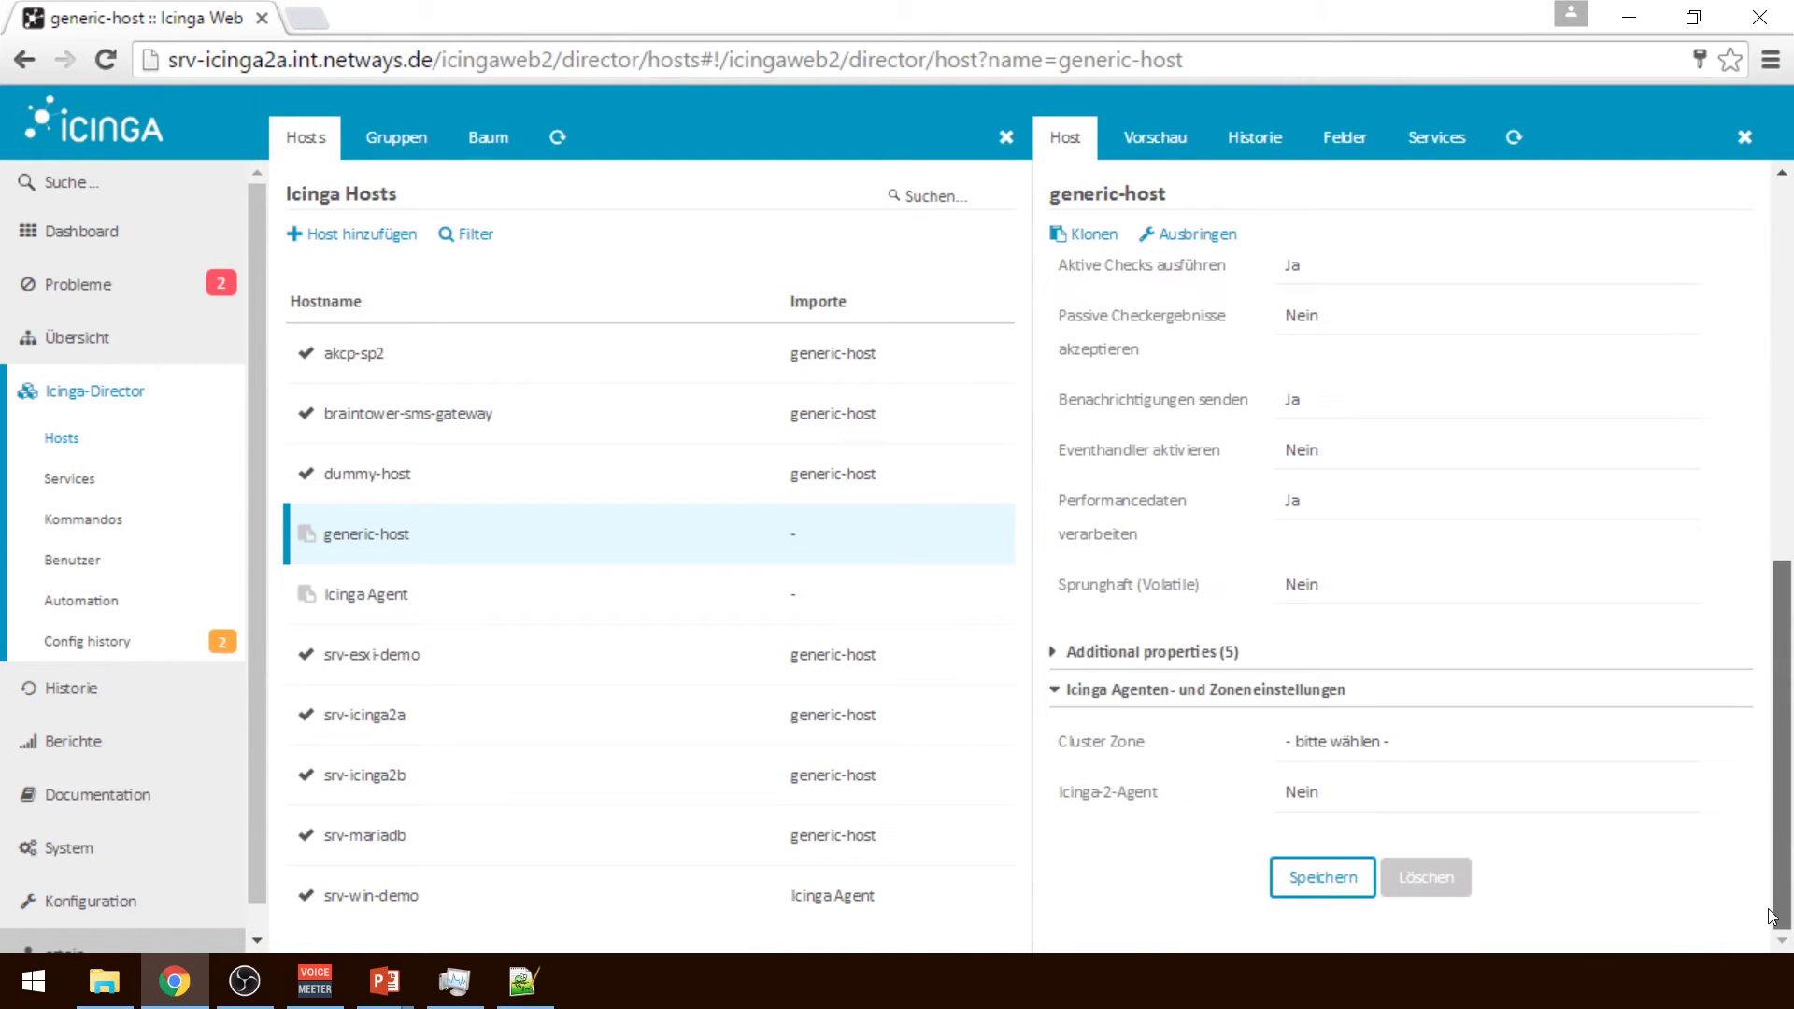
left_click(1303, 887)
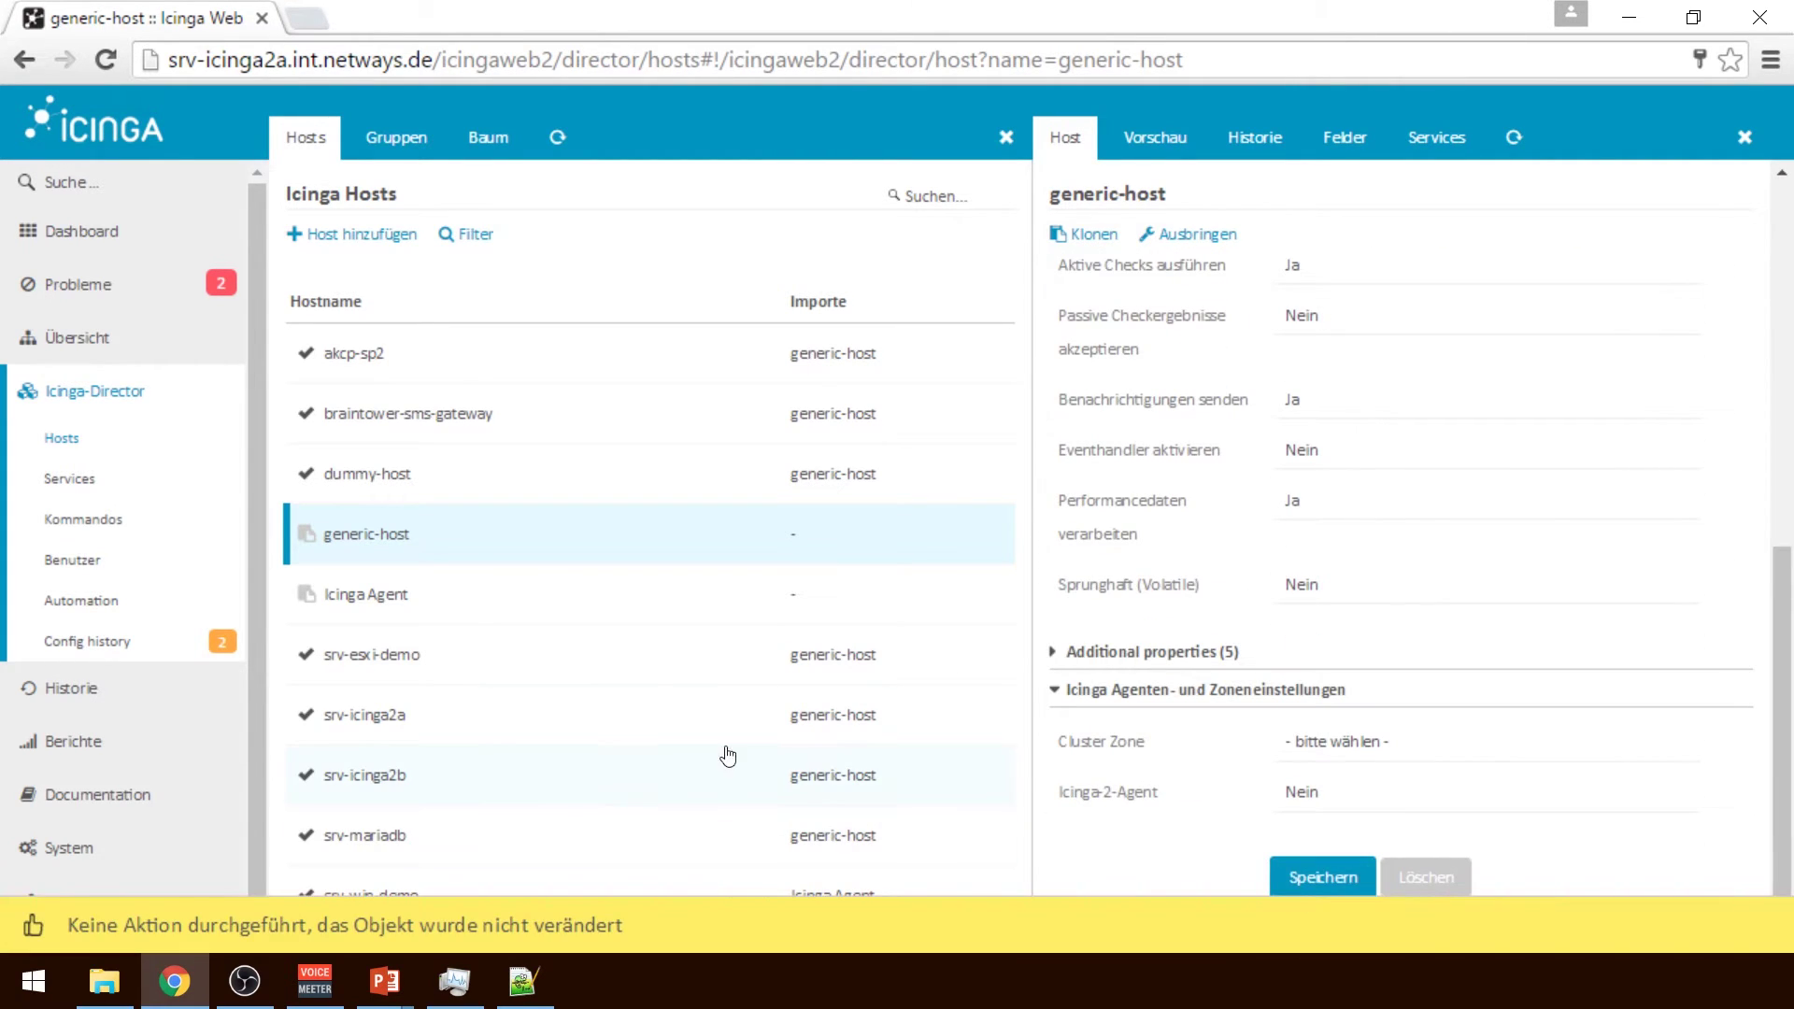
left_click(389, 715)
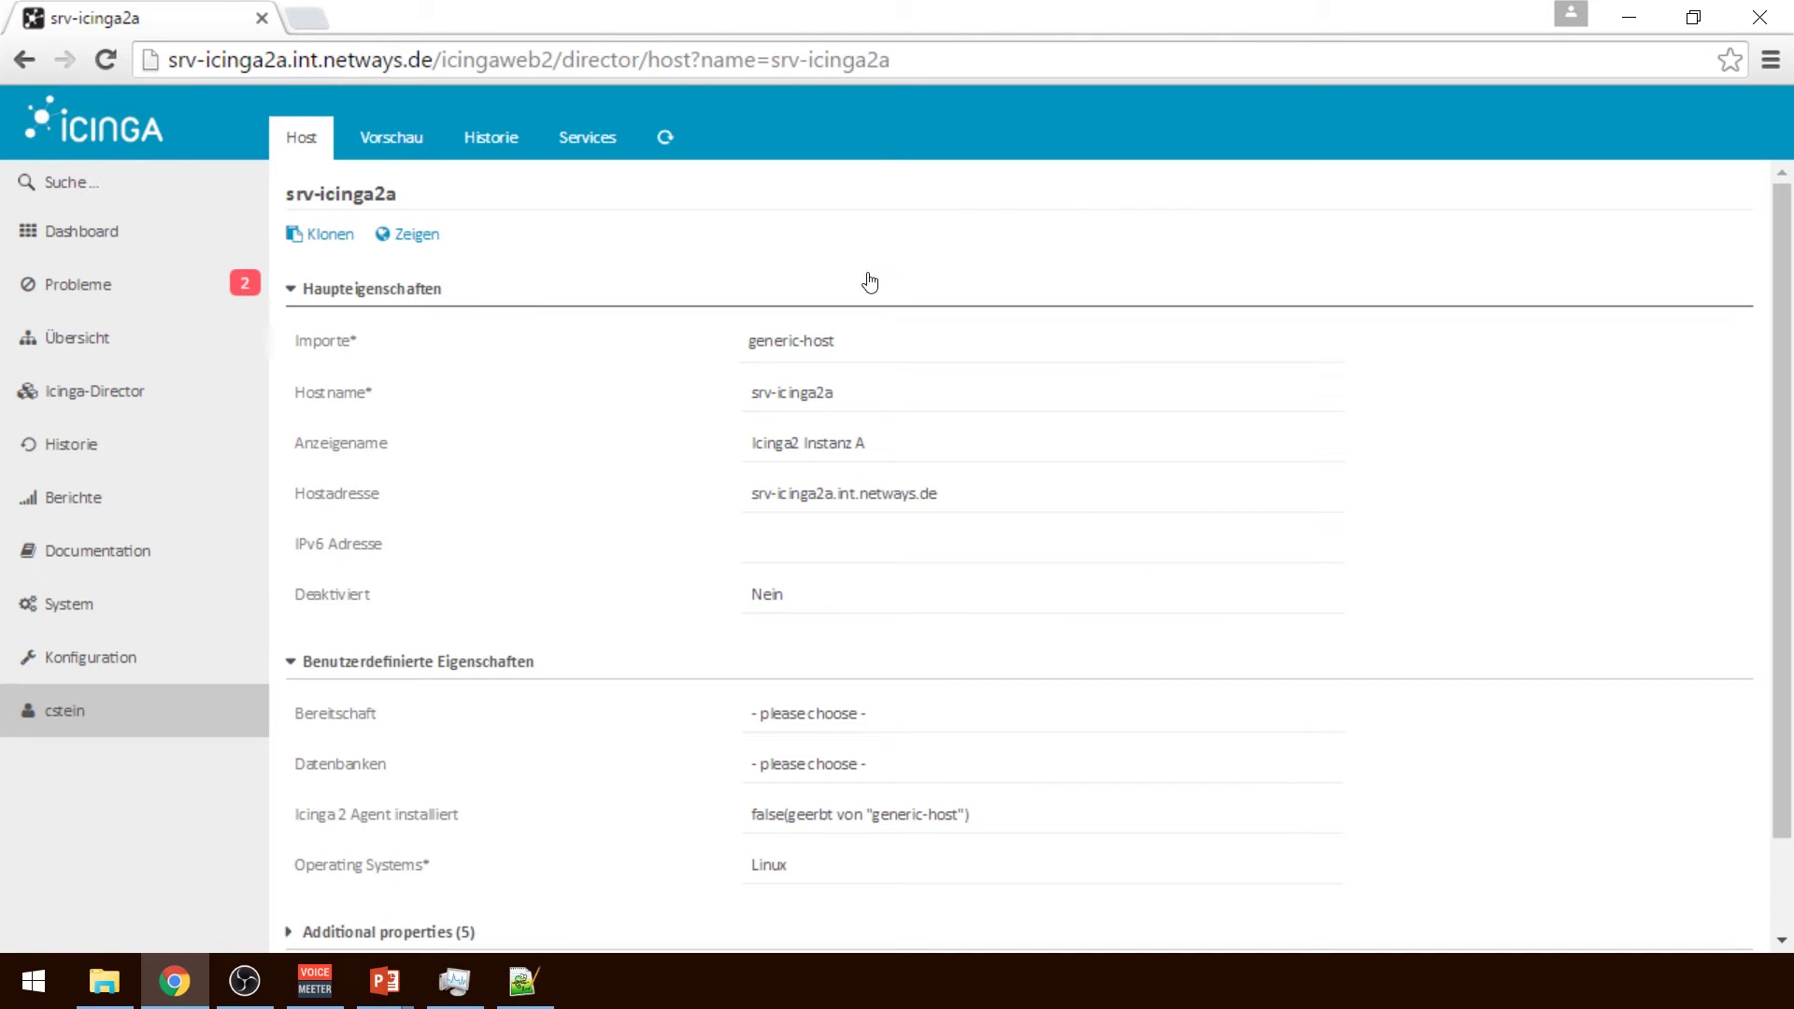
Confirm srv-icinga2a's resolved preview shows AgentInstalled false, then go to the Director overview
left_click(372, 164)
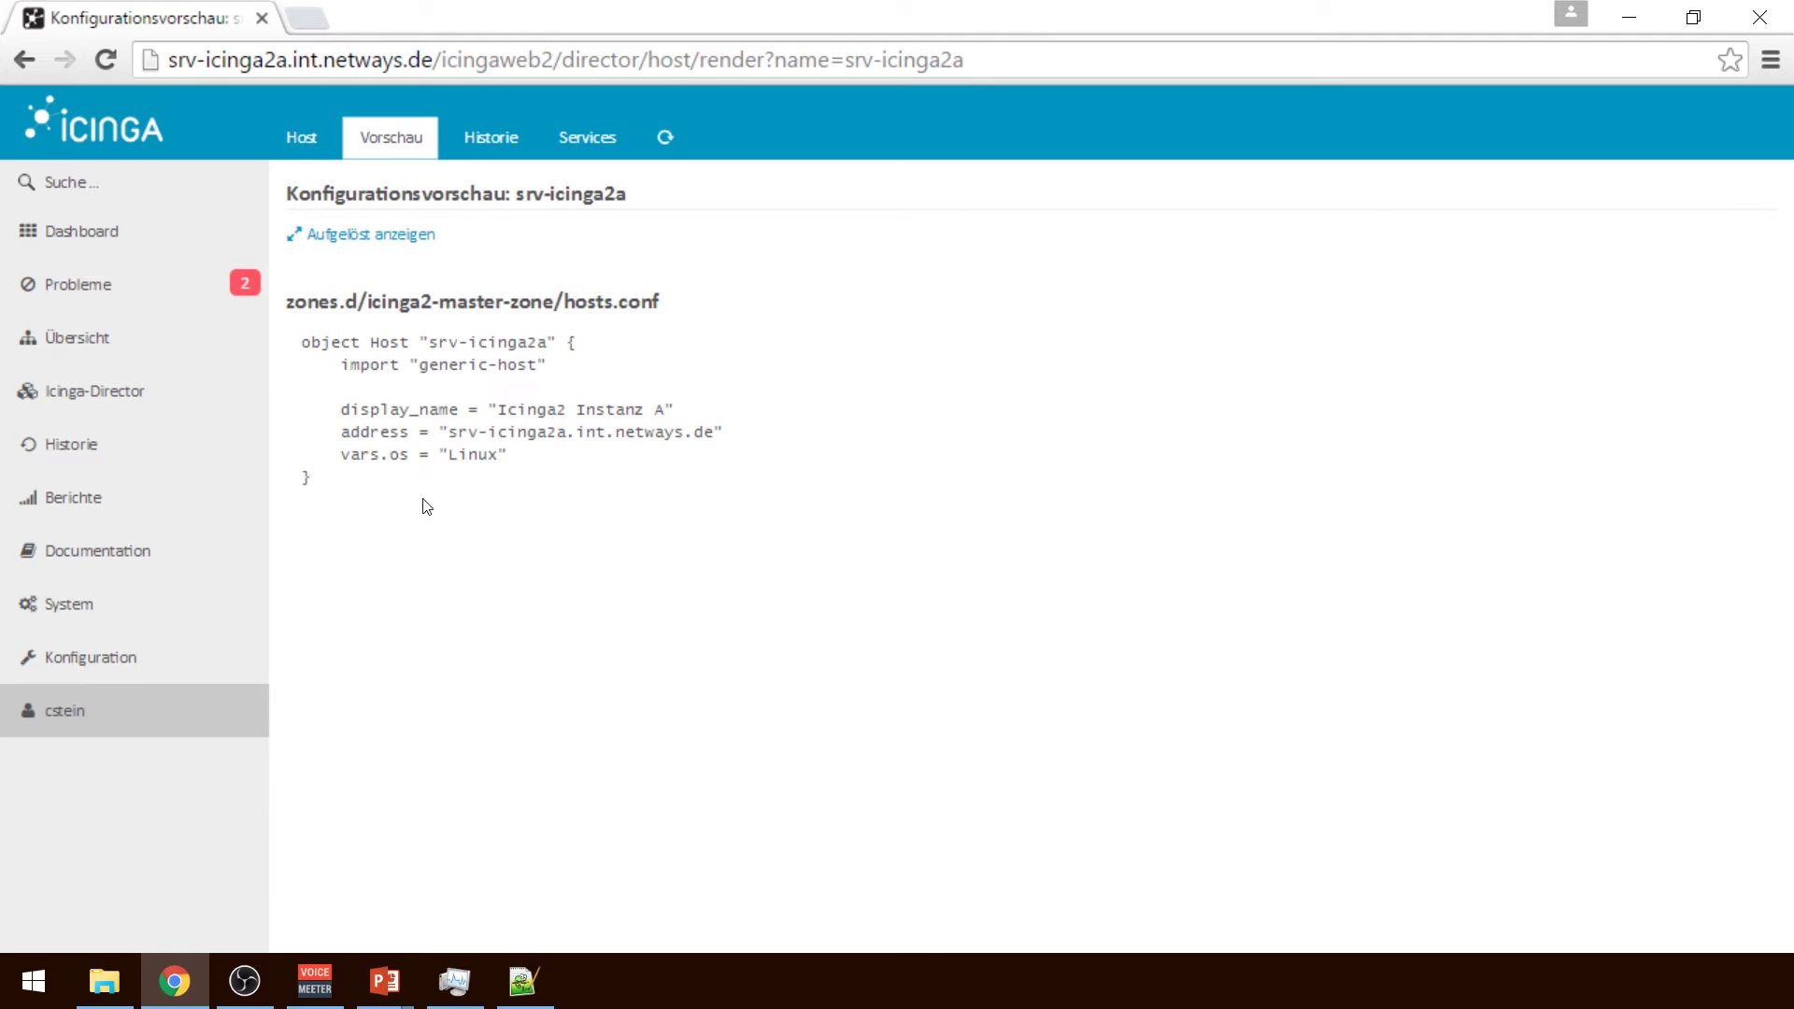
left_click(372, 234)
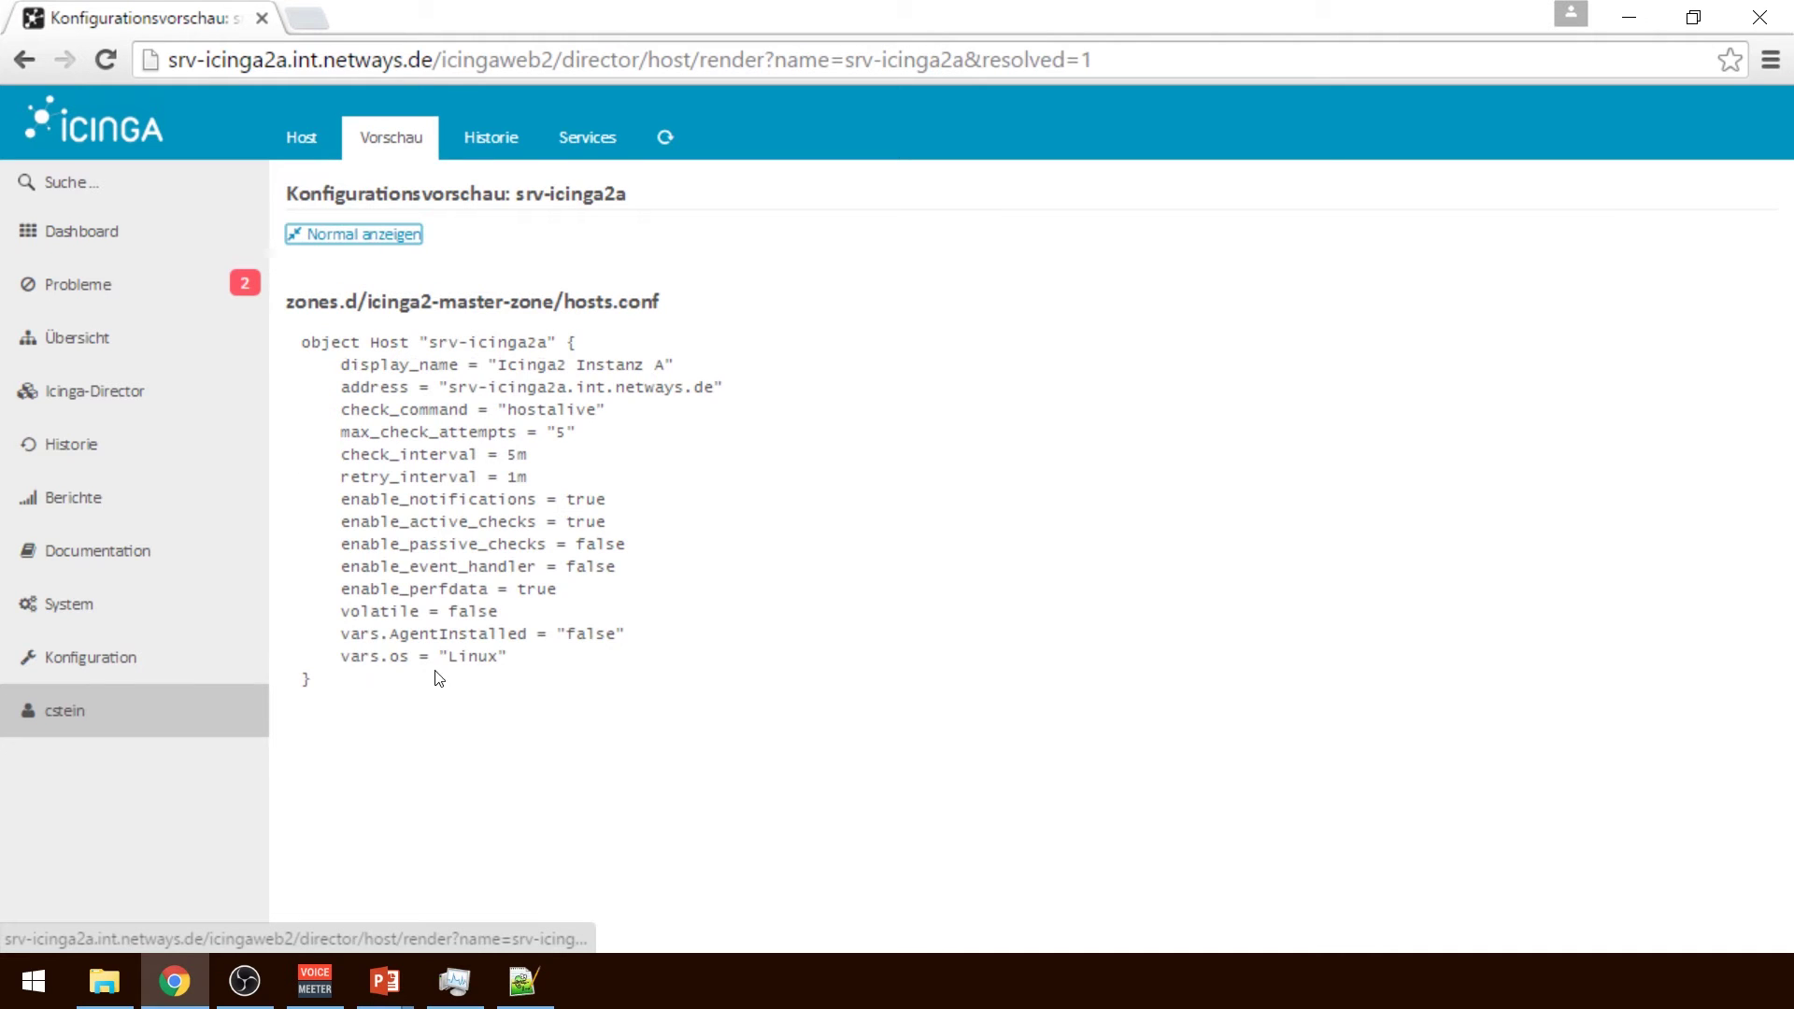
double_click(588, 633)
left_click(589, 633)
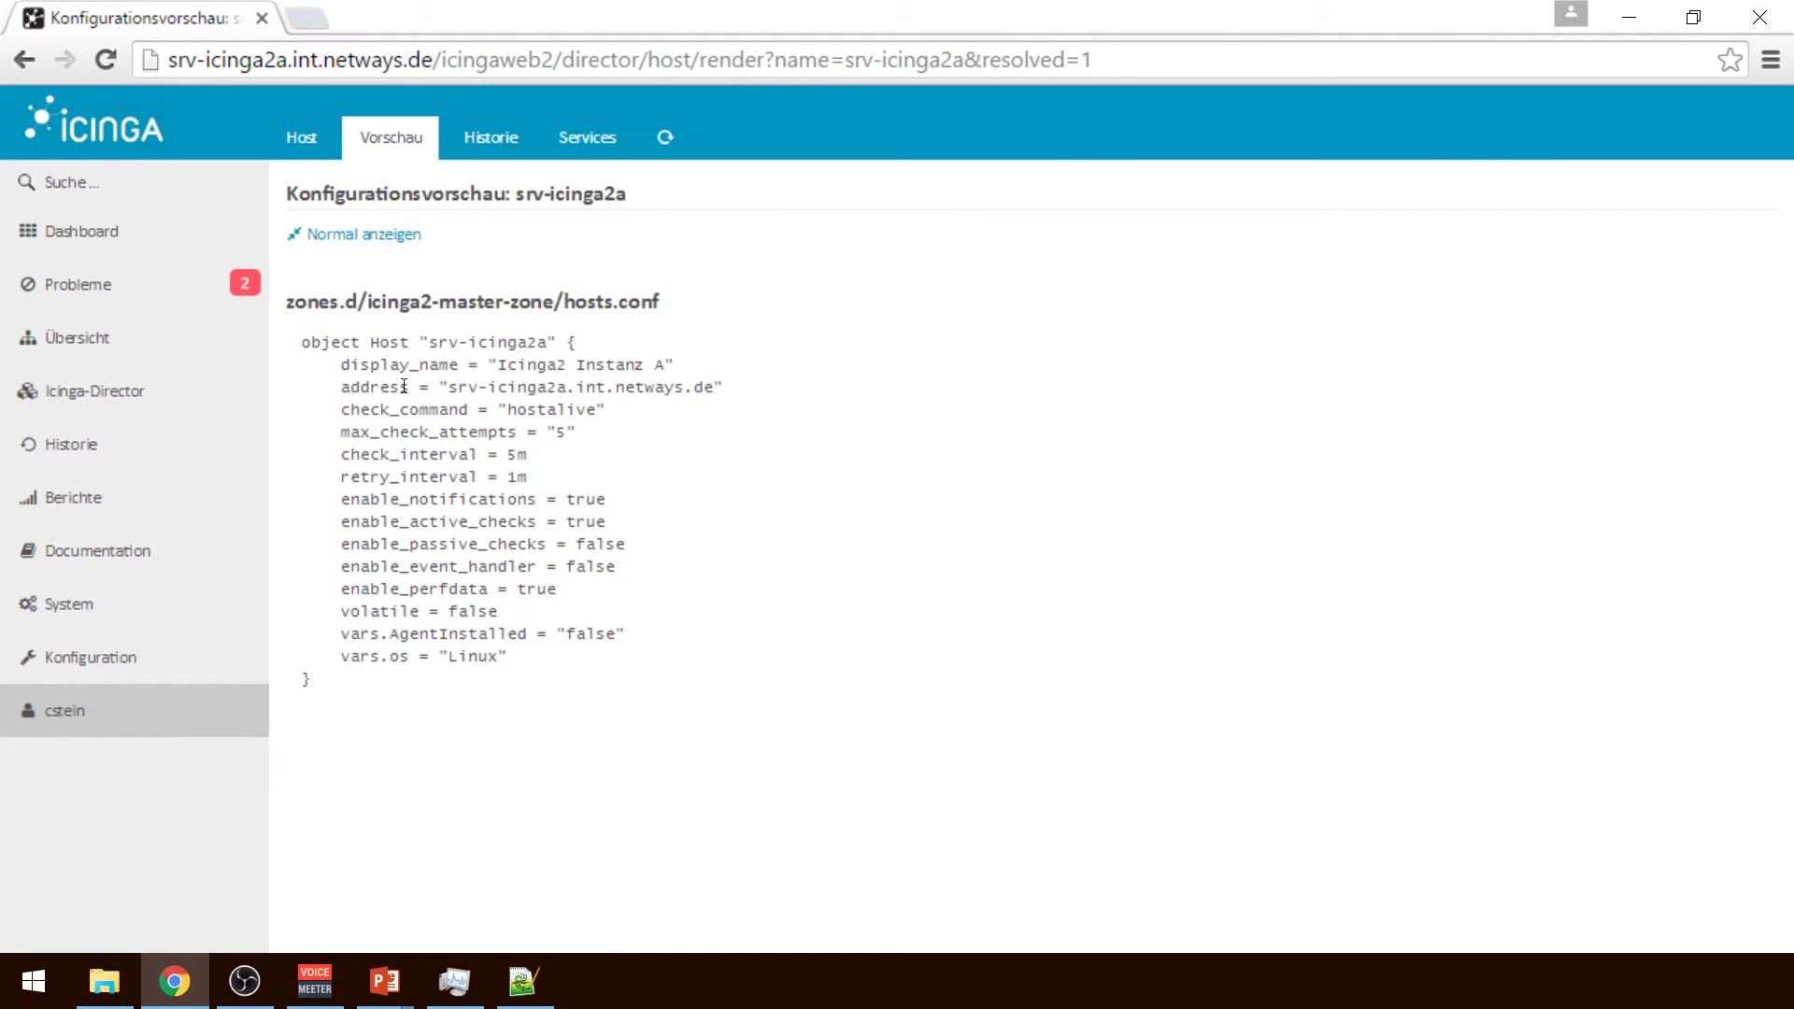
left_click(129, 396)
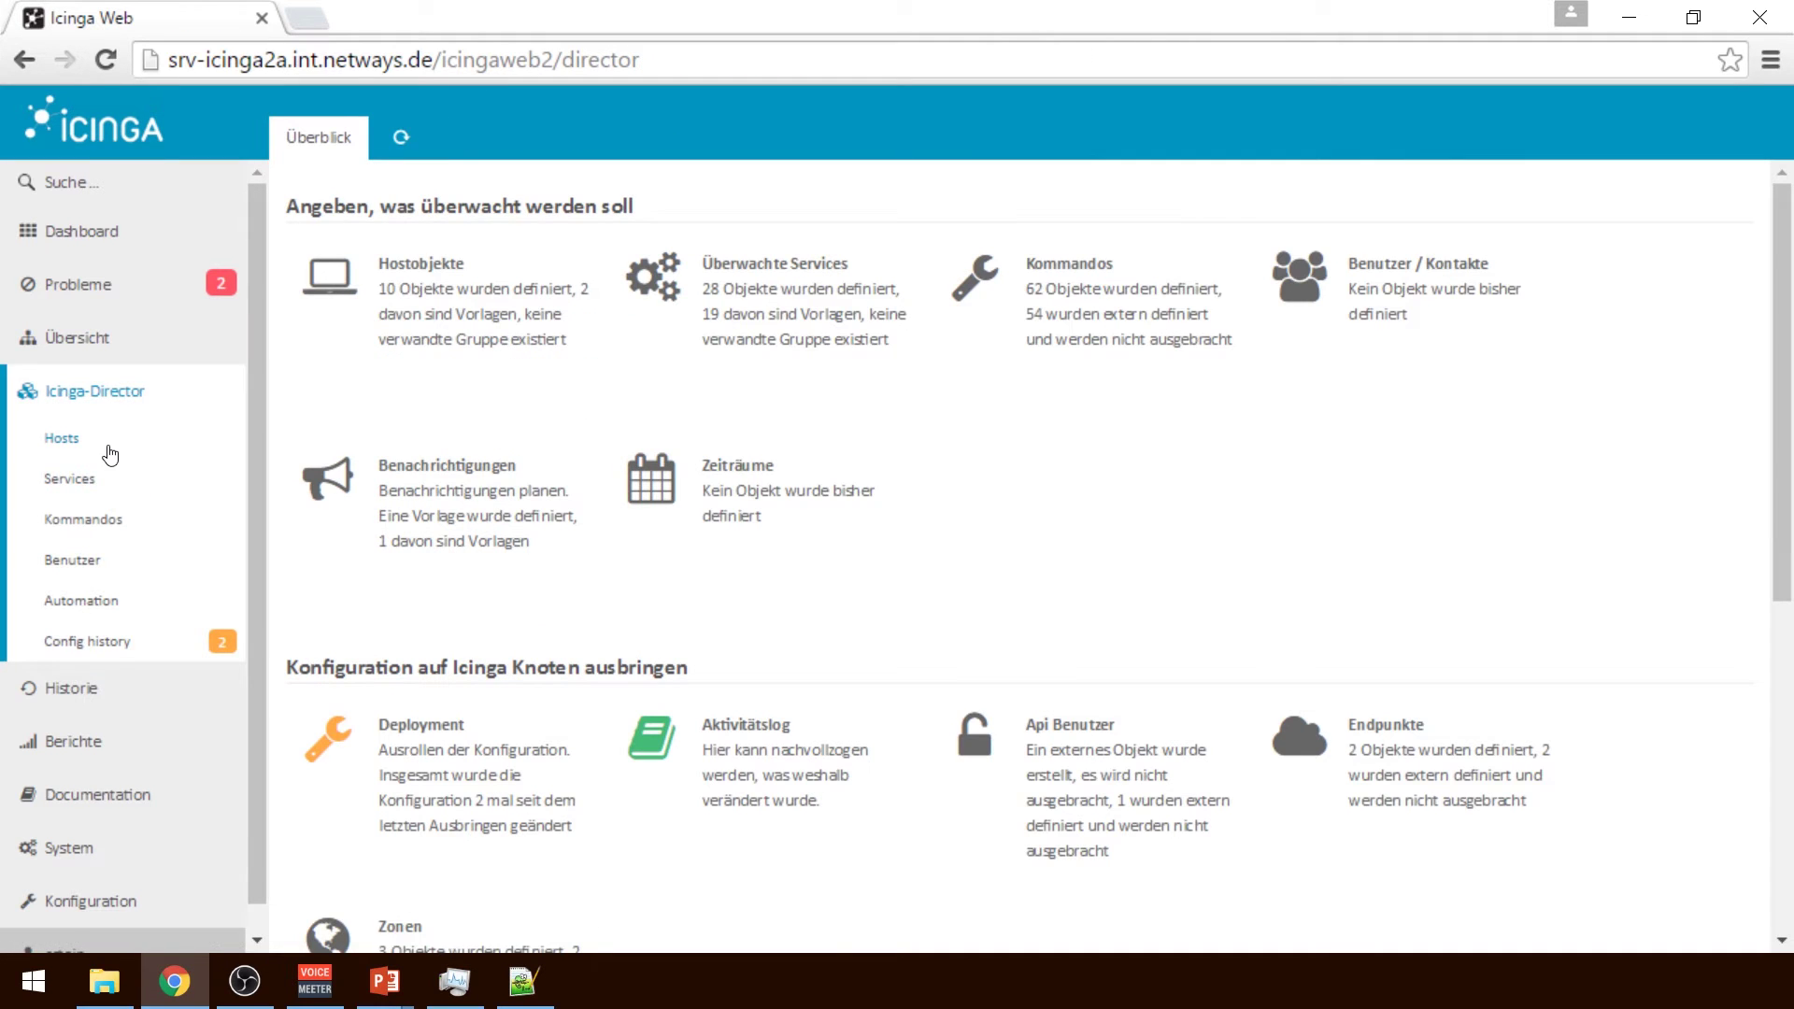
Go to the Hosts list, dismiss the akcp-sp2 details, and start a new host
left_click(109, 448)
left_click(1549, 351)
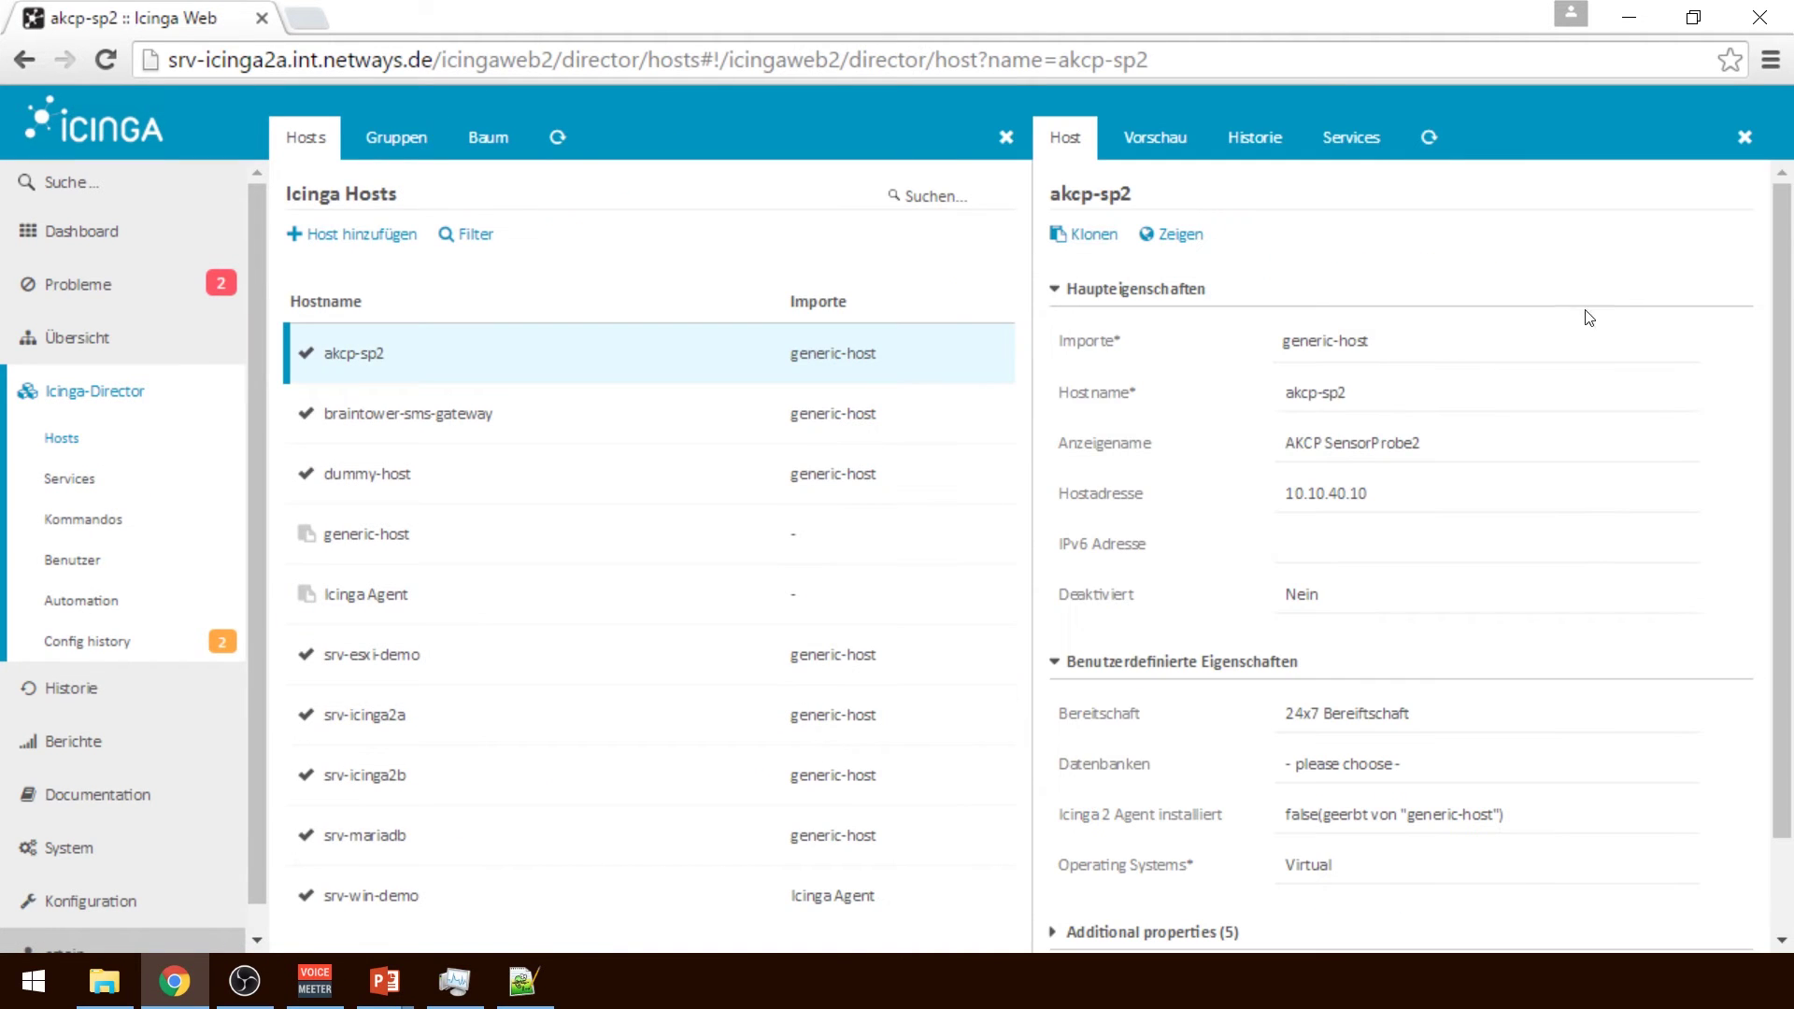
left_click(1742, 137)
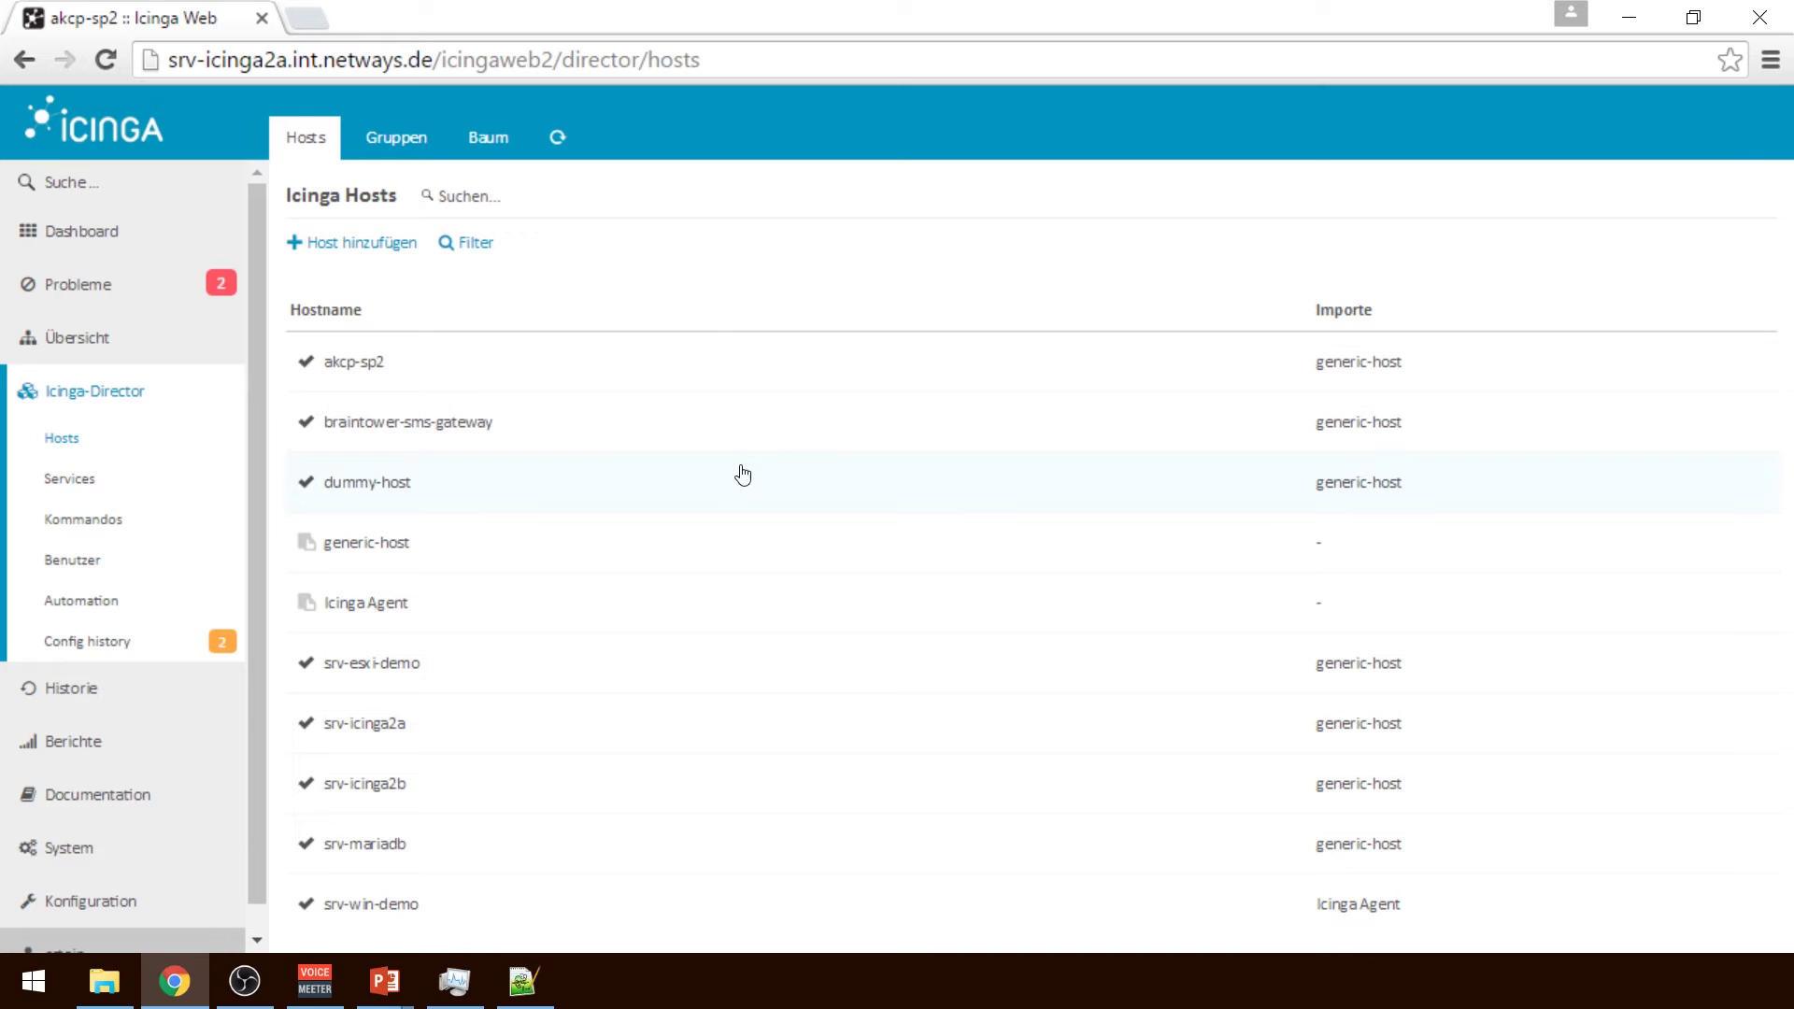
left_click(359, 244)
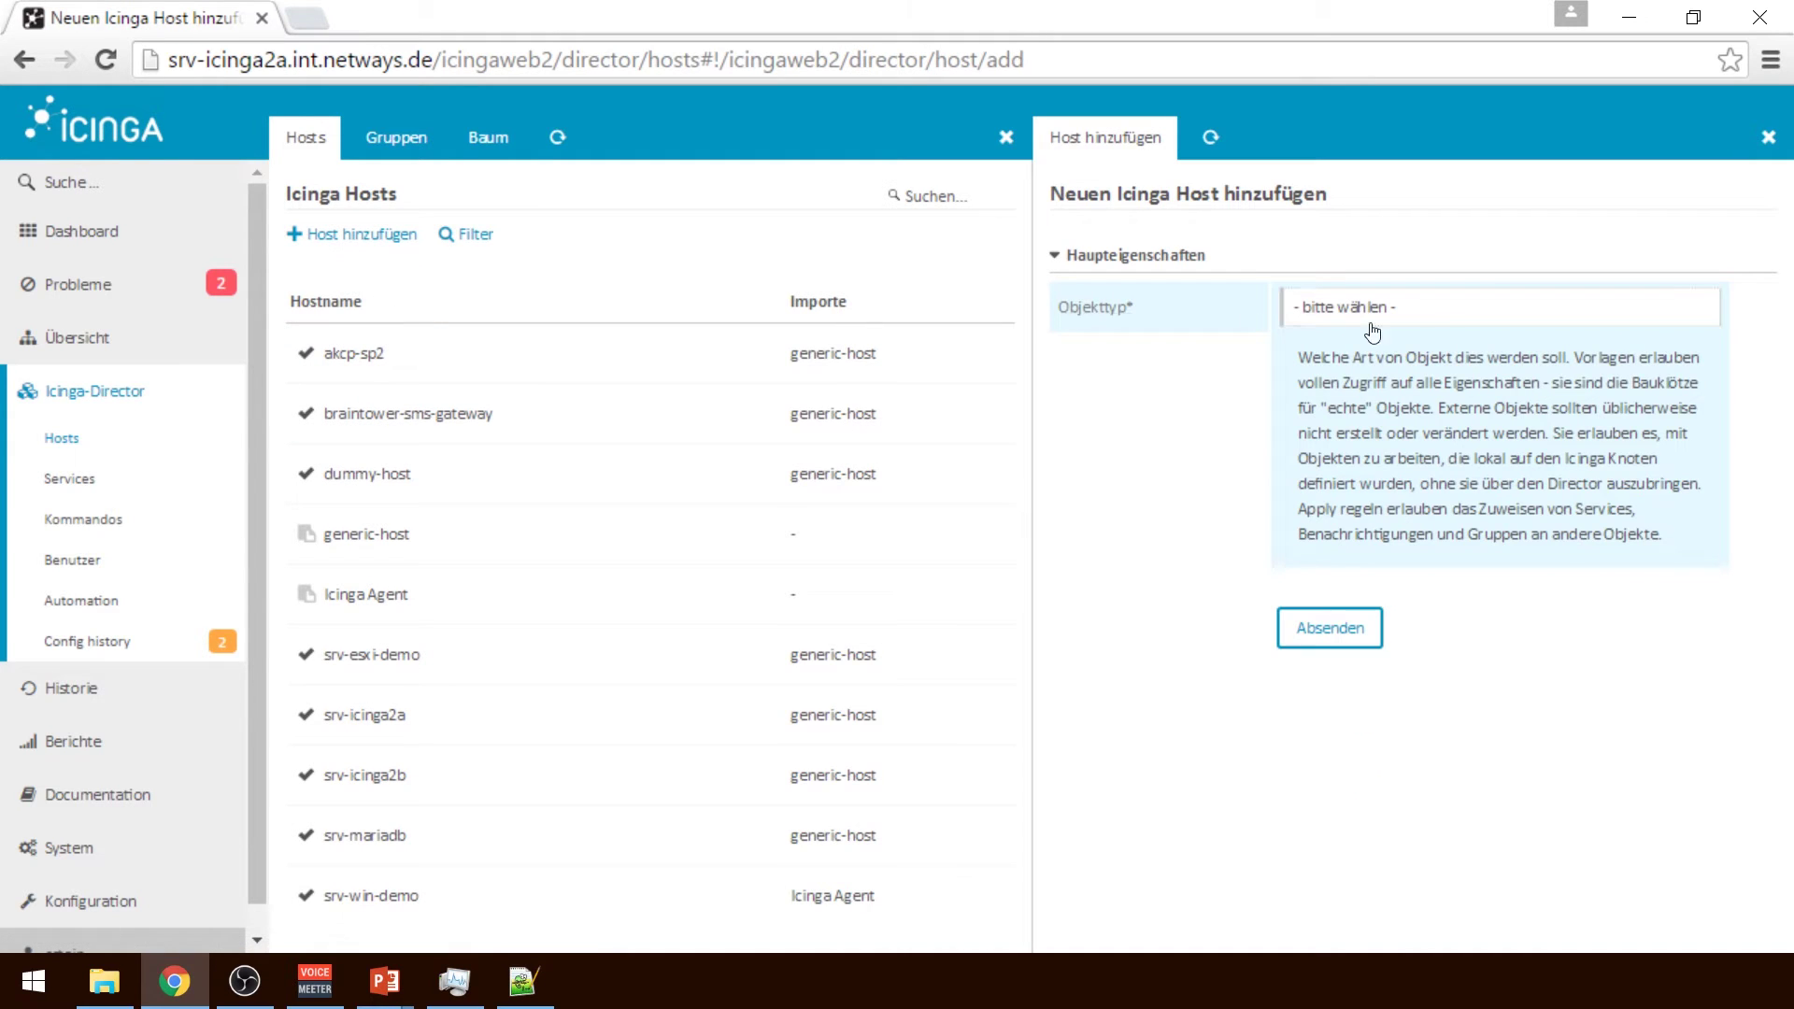
Define host object srv-win-demo ('Windows Demo System', 10.0.10.42) importing the Icinga Agent template
left_click(1439, 323)
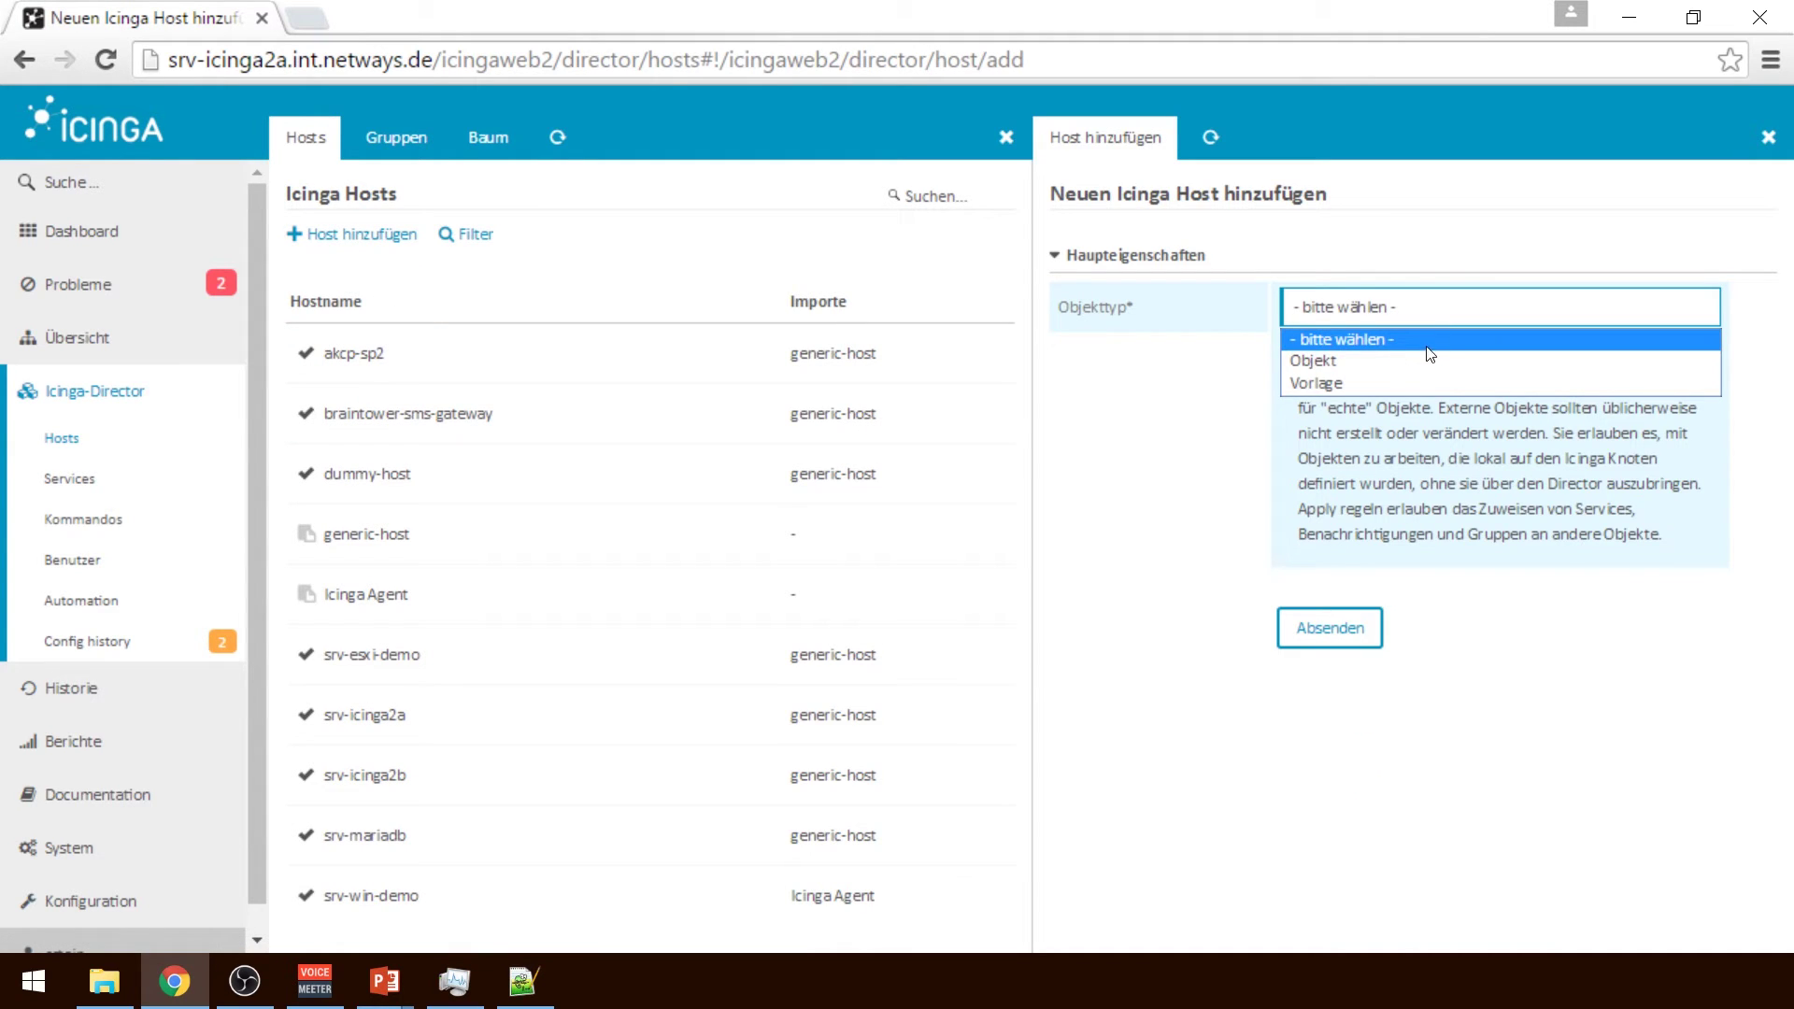
left_click(1430, 360)
left_click(1393, 618)
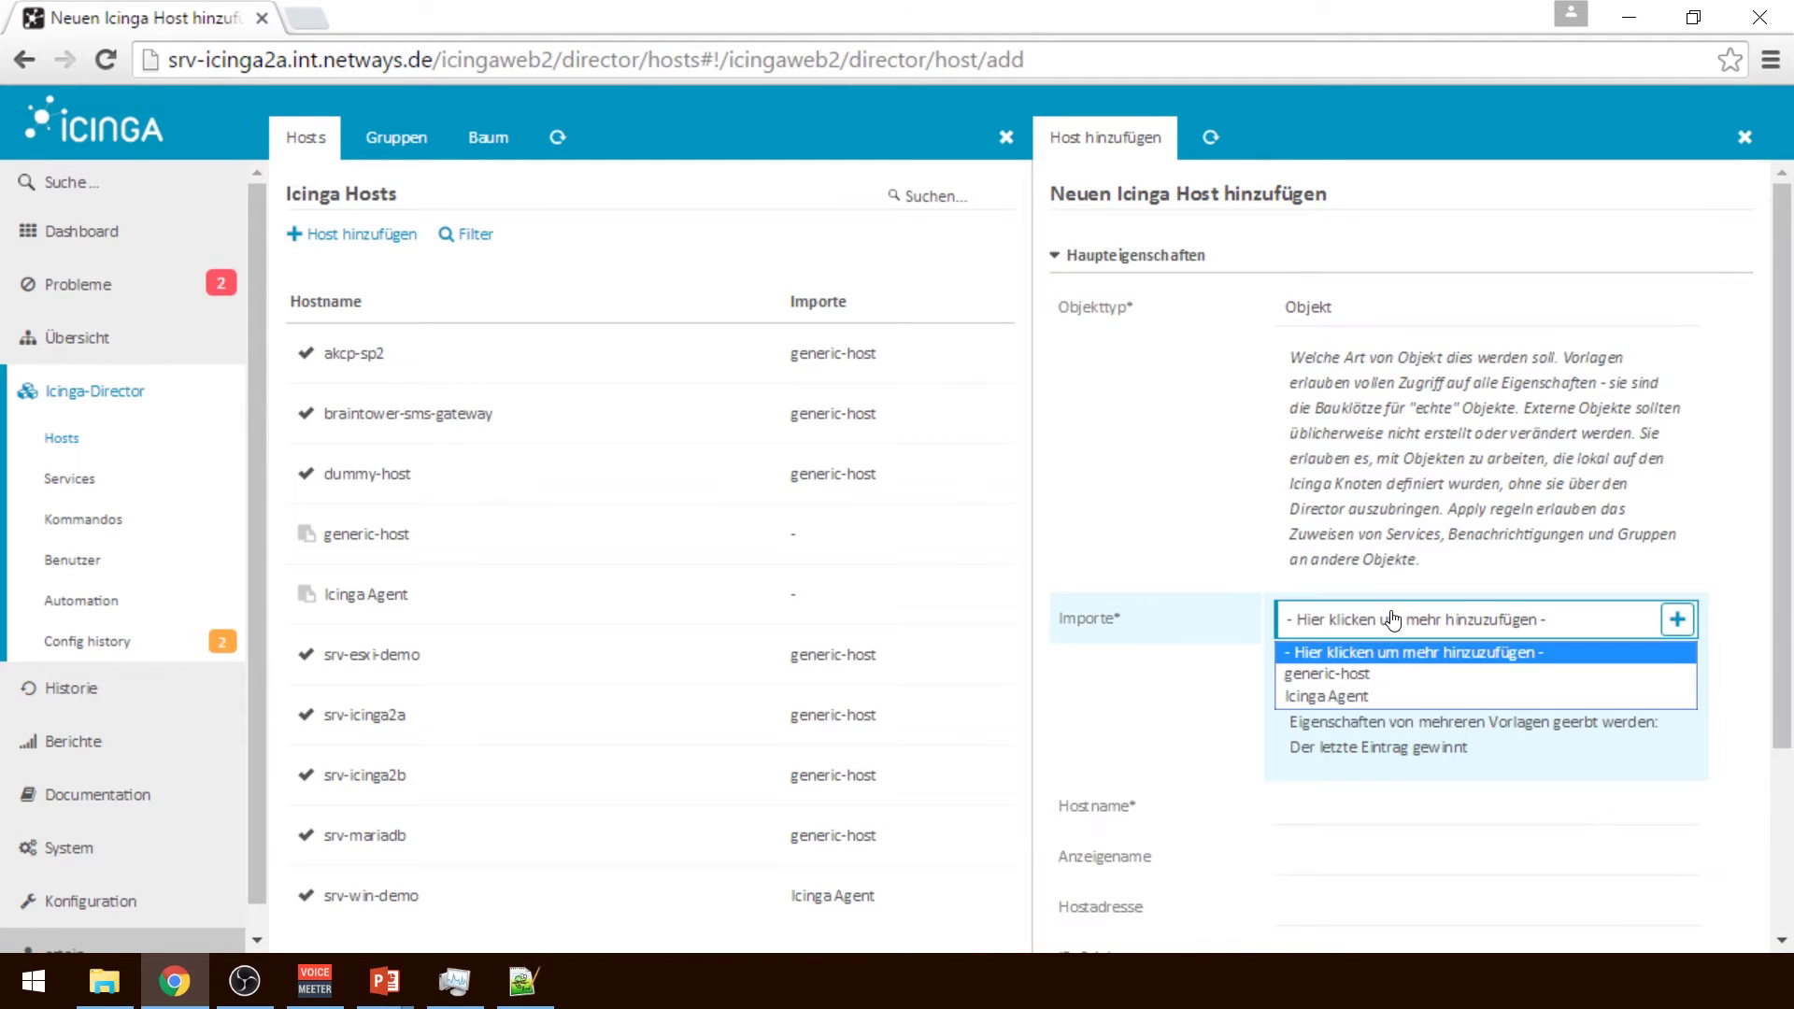
left_click(1348, 699)
left_click(1374, 390)
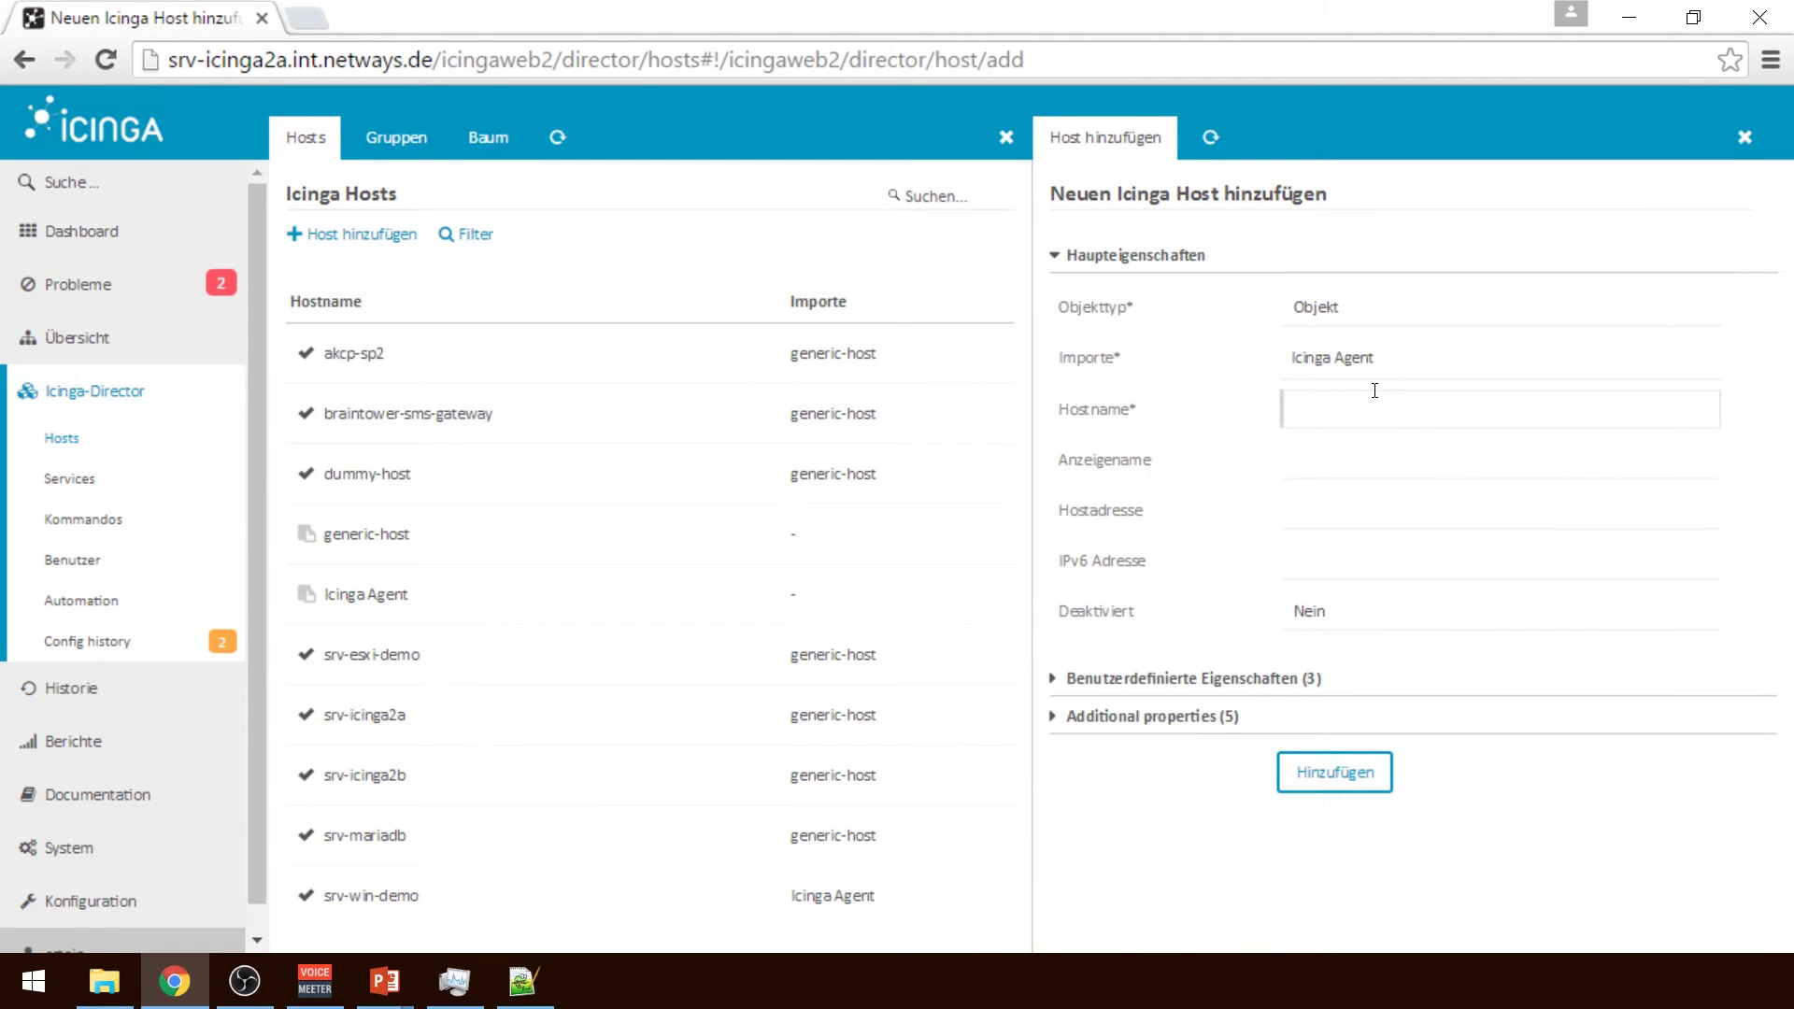
type("srv-win-demo")
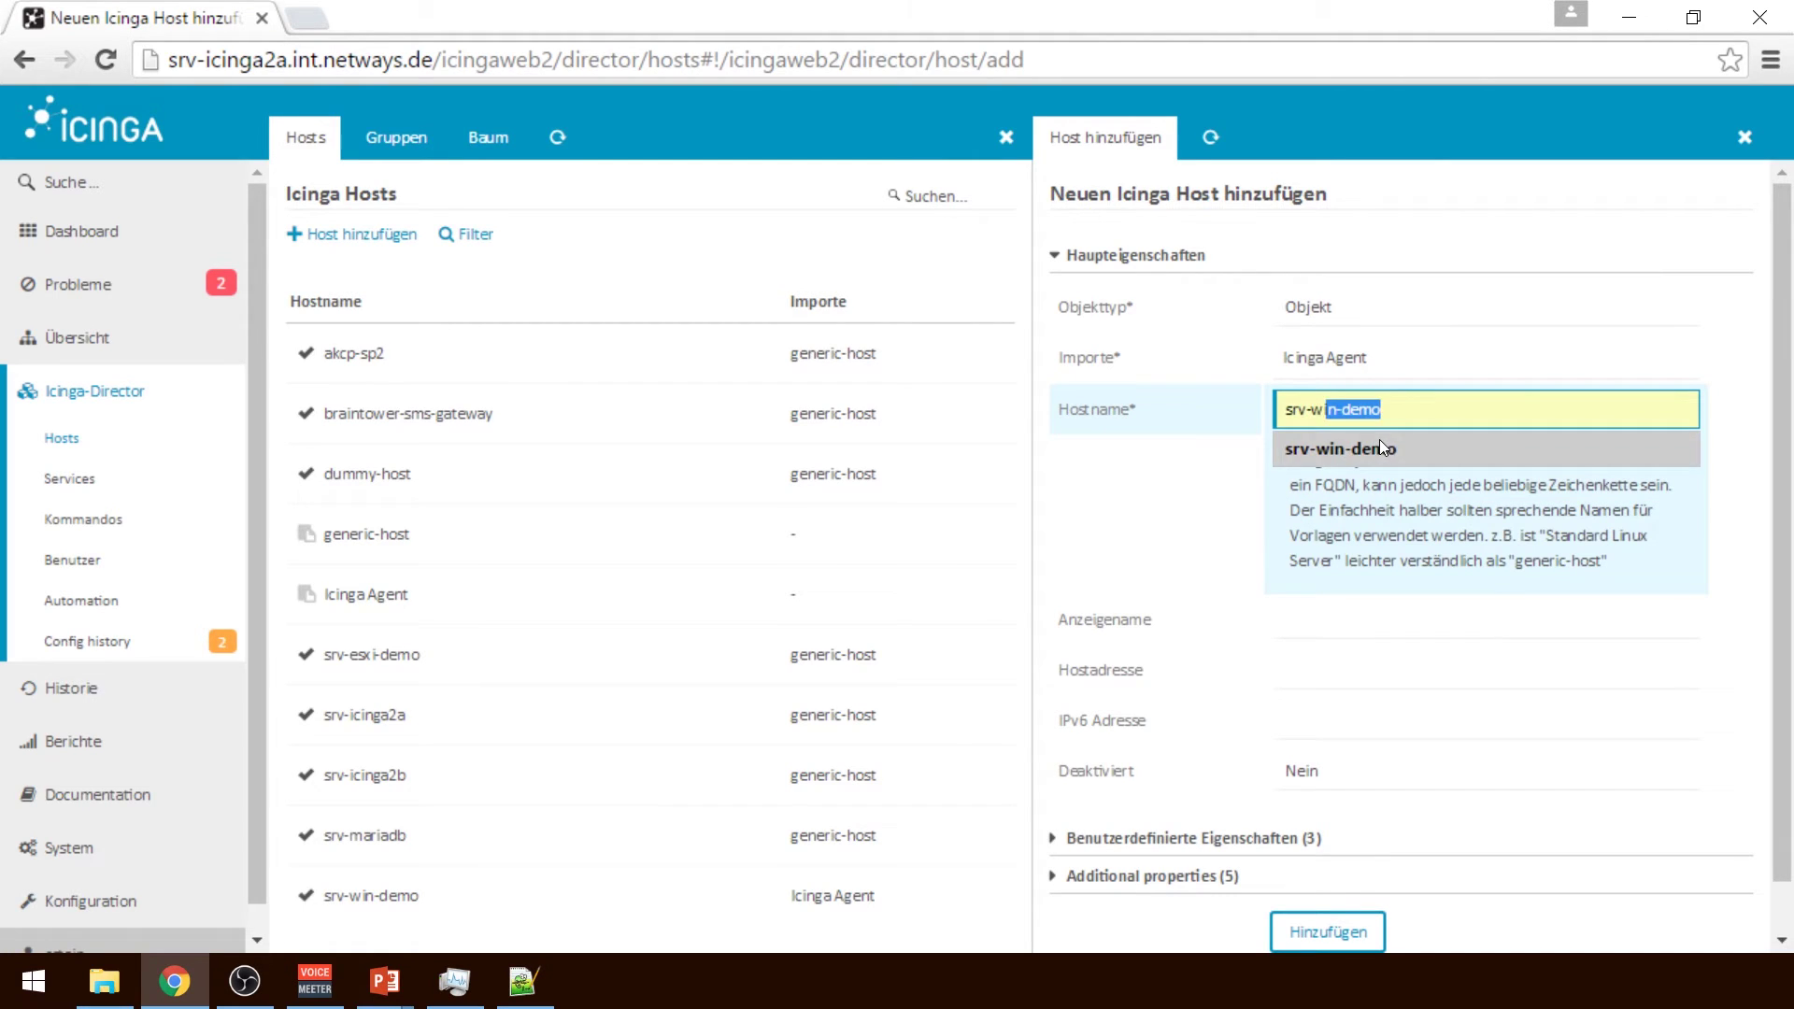
left_click(1380, 443)
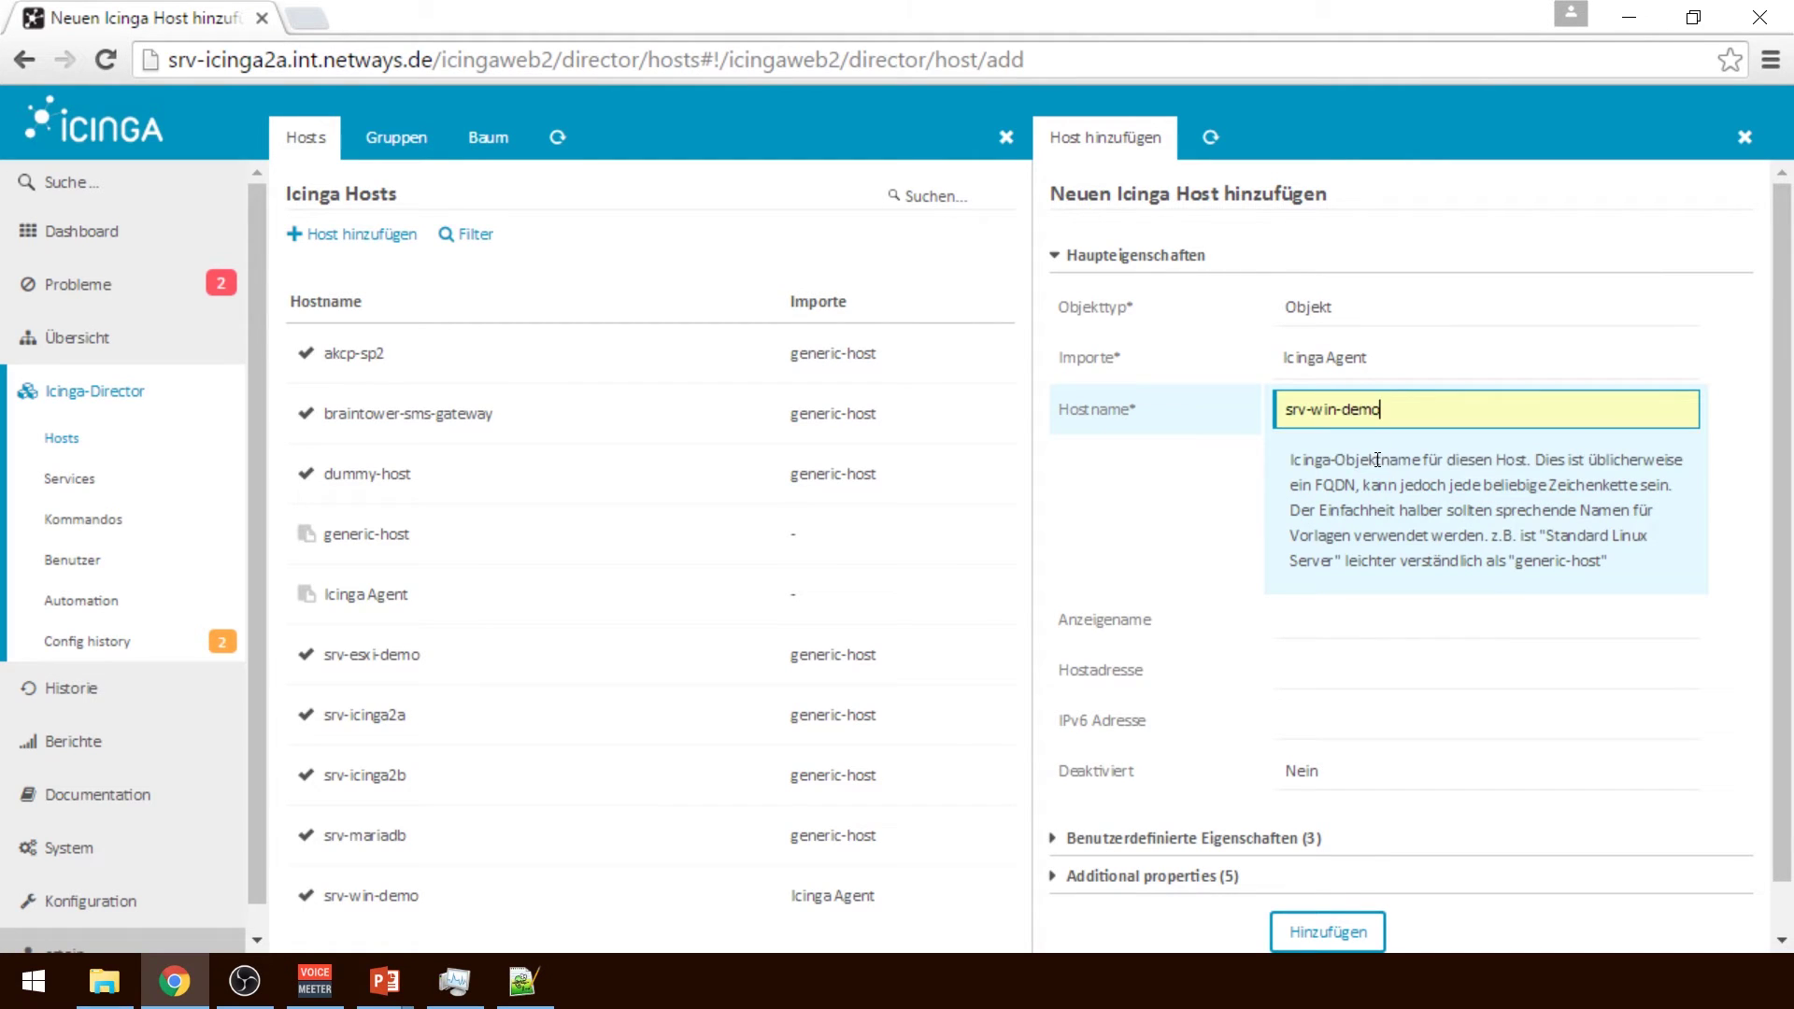
left_click(1322, 640)
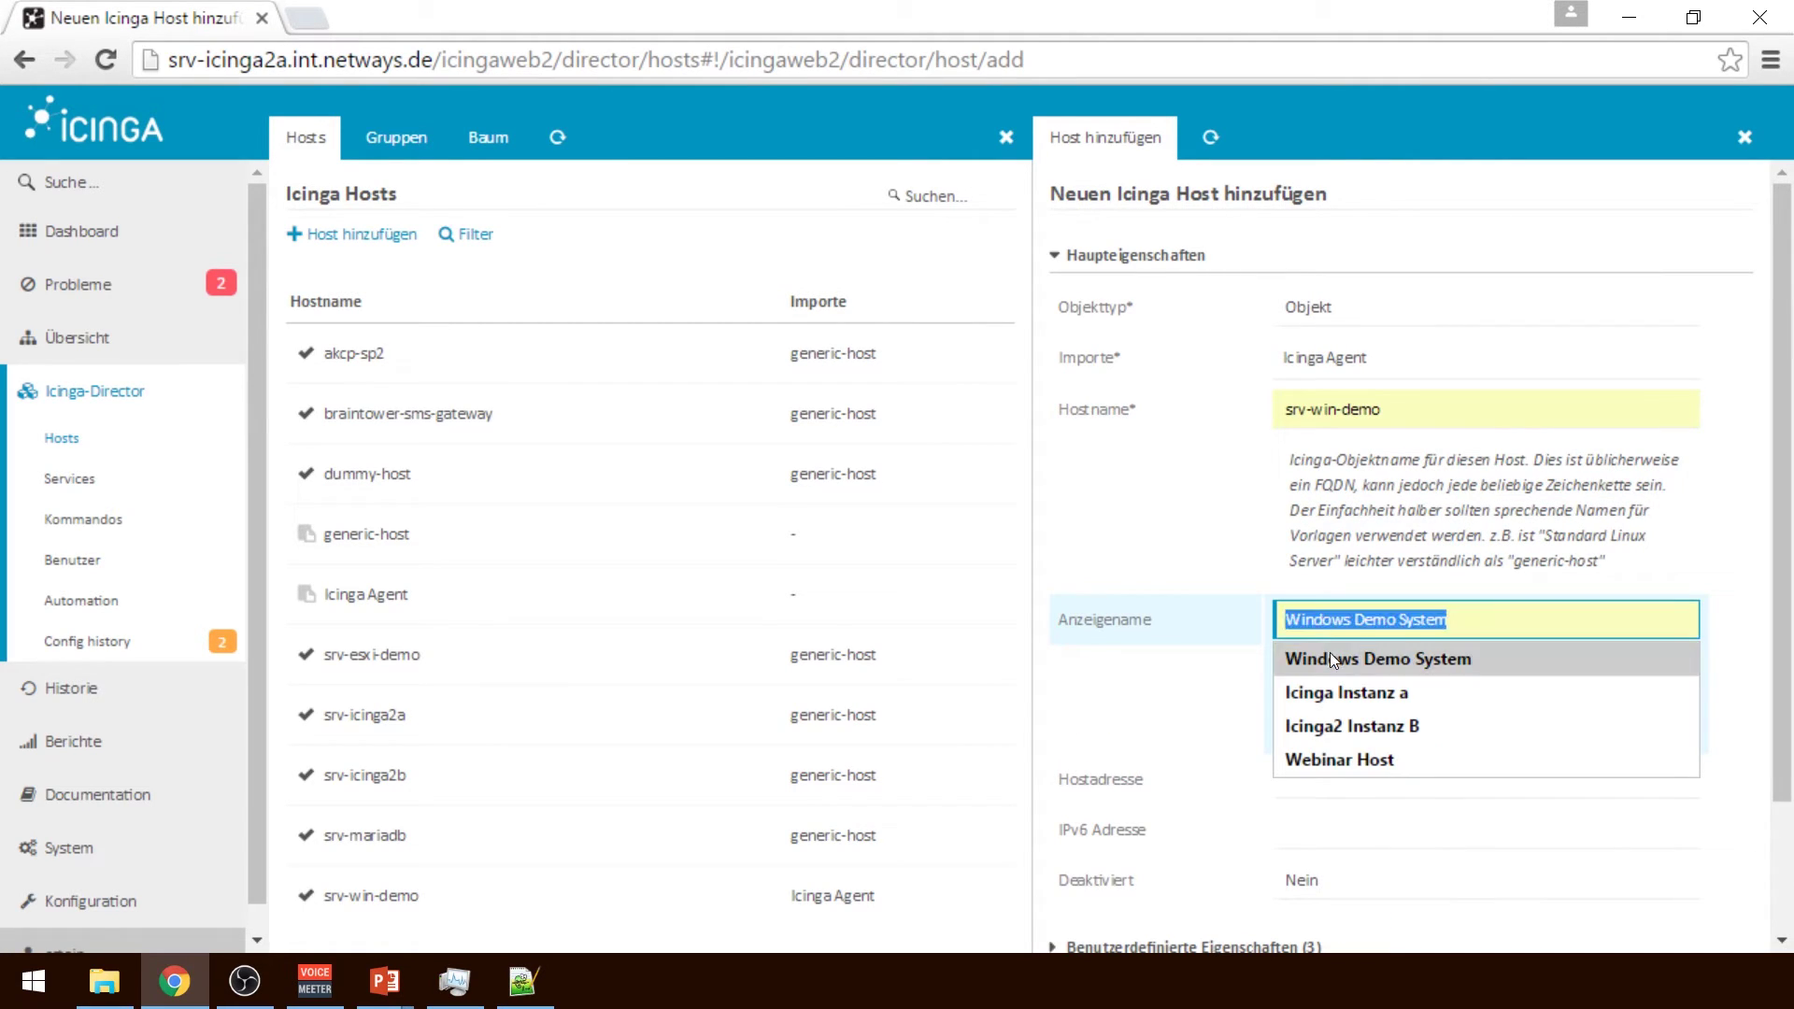
left_click(1331, 652)
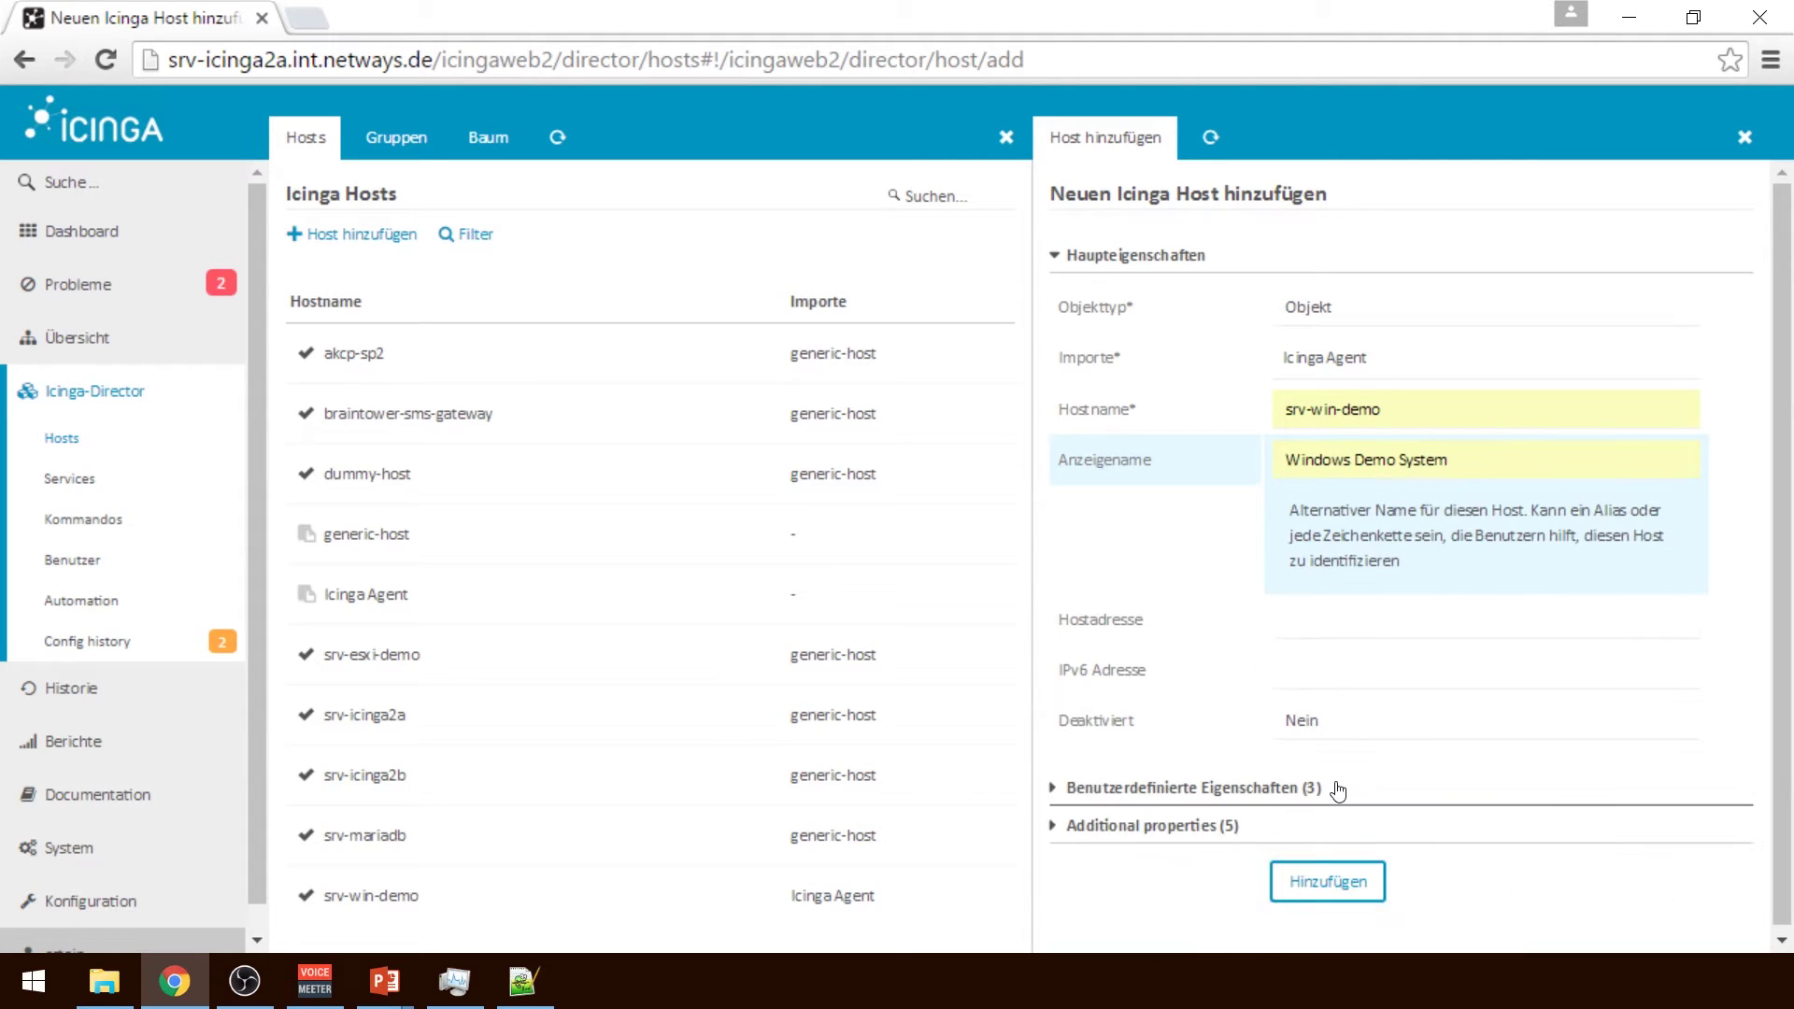
left_click(1324, 628)
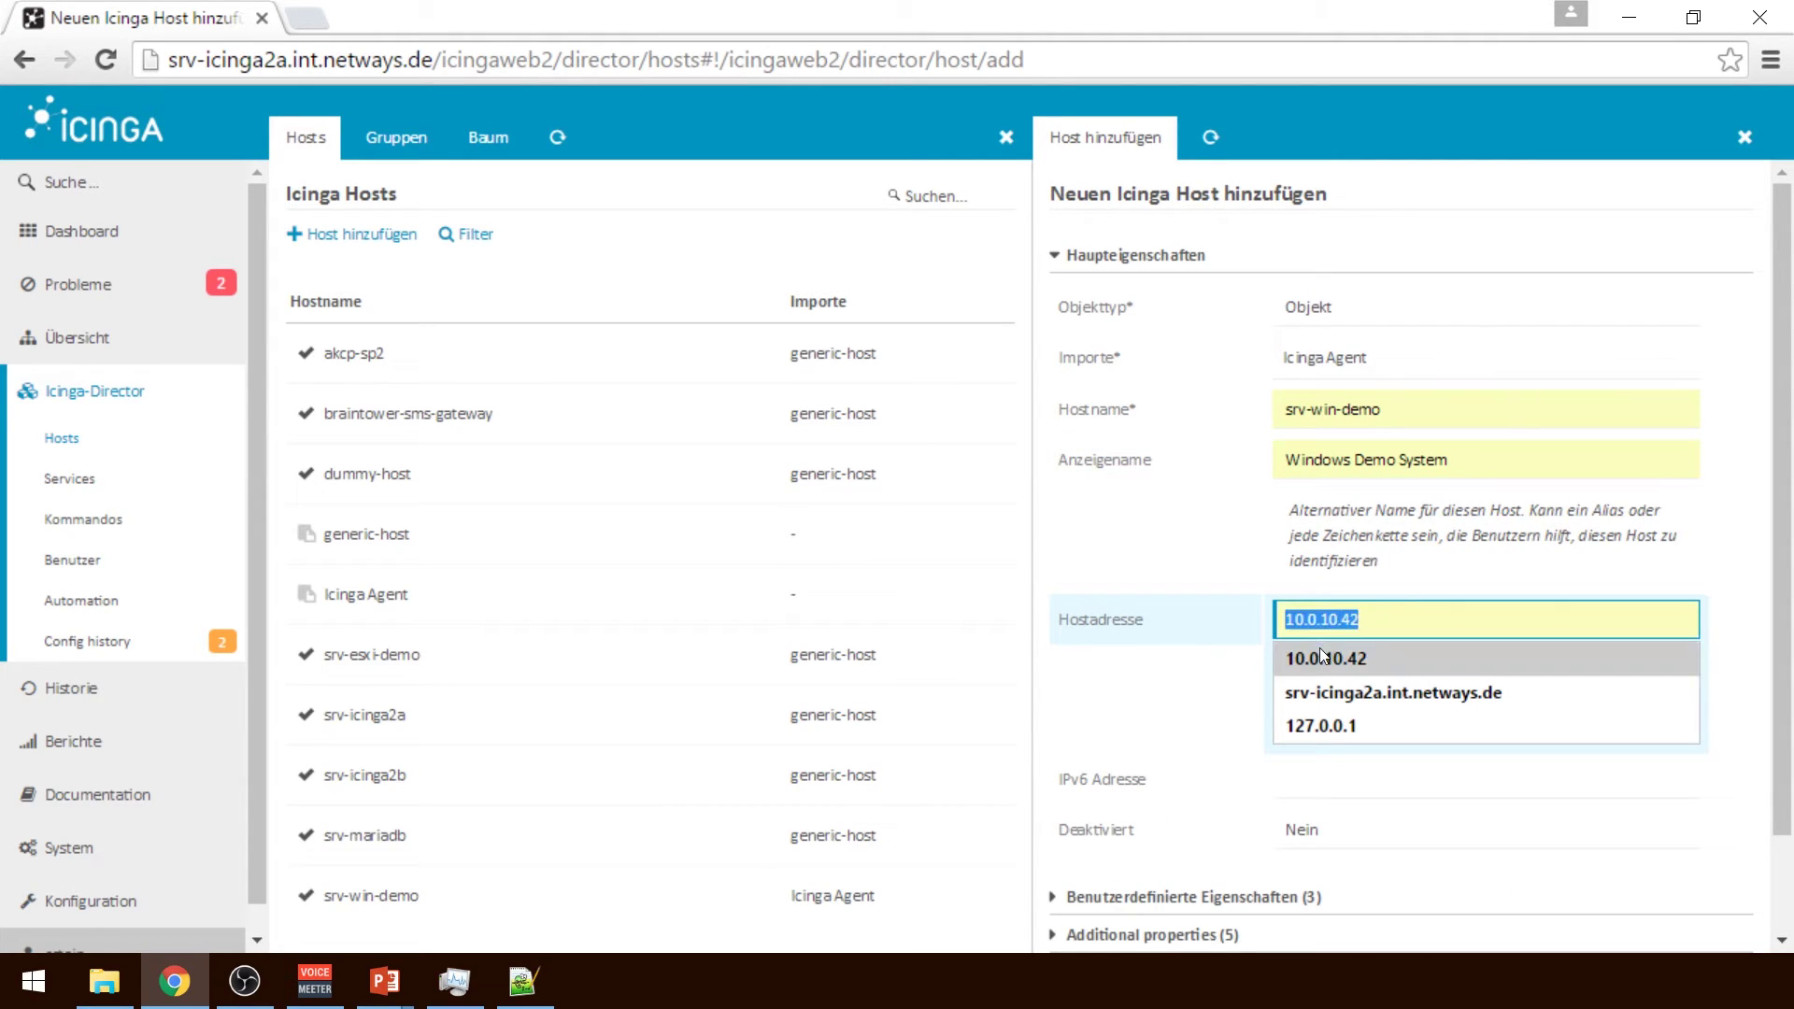
left_click(1320, 653)
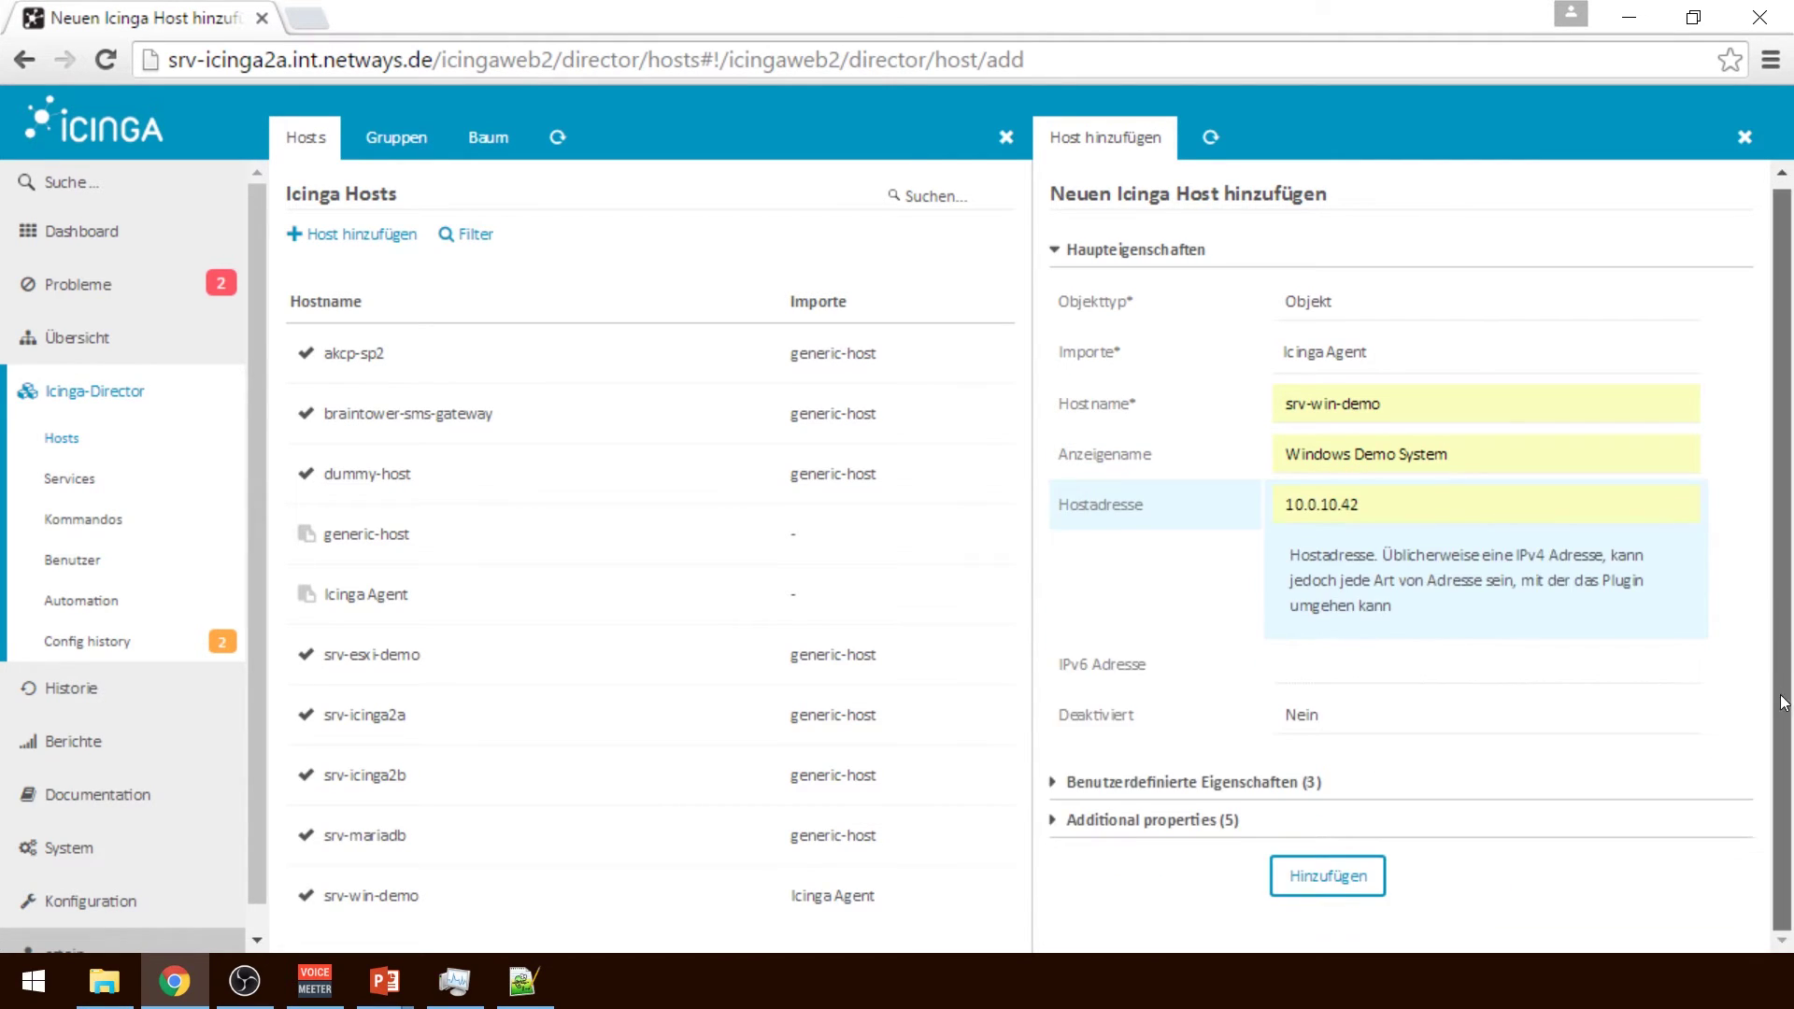
Keep the inherited Windows operating system in the new host's custom properties
left_click(1257, 782)
scroll(1648, 660, "down", 2)
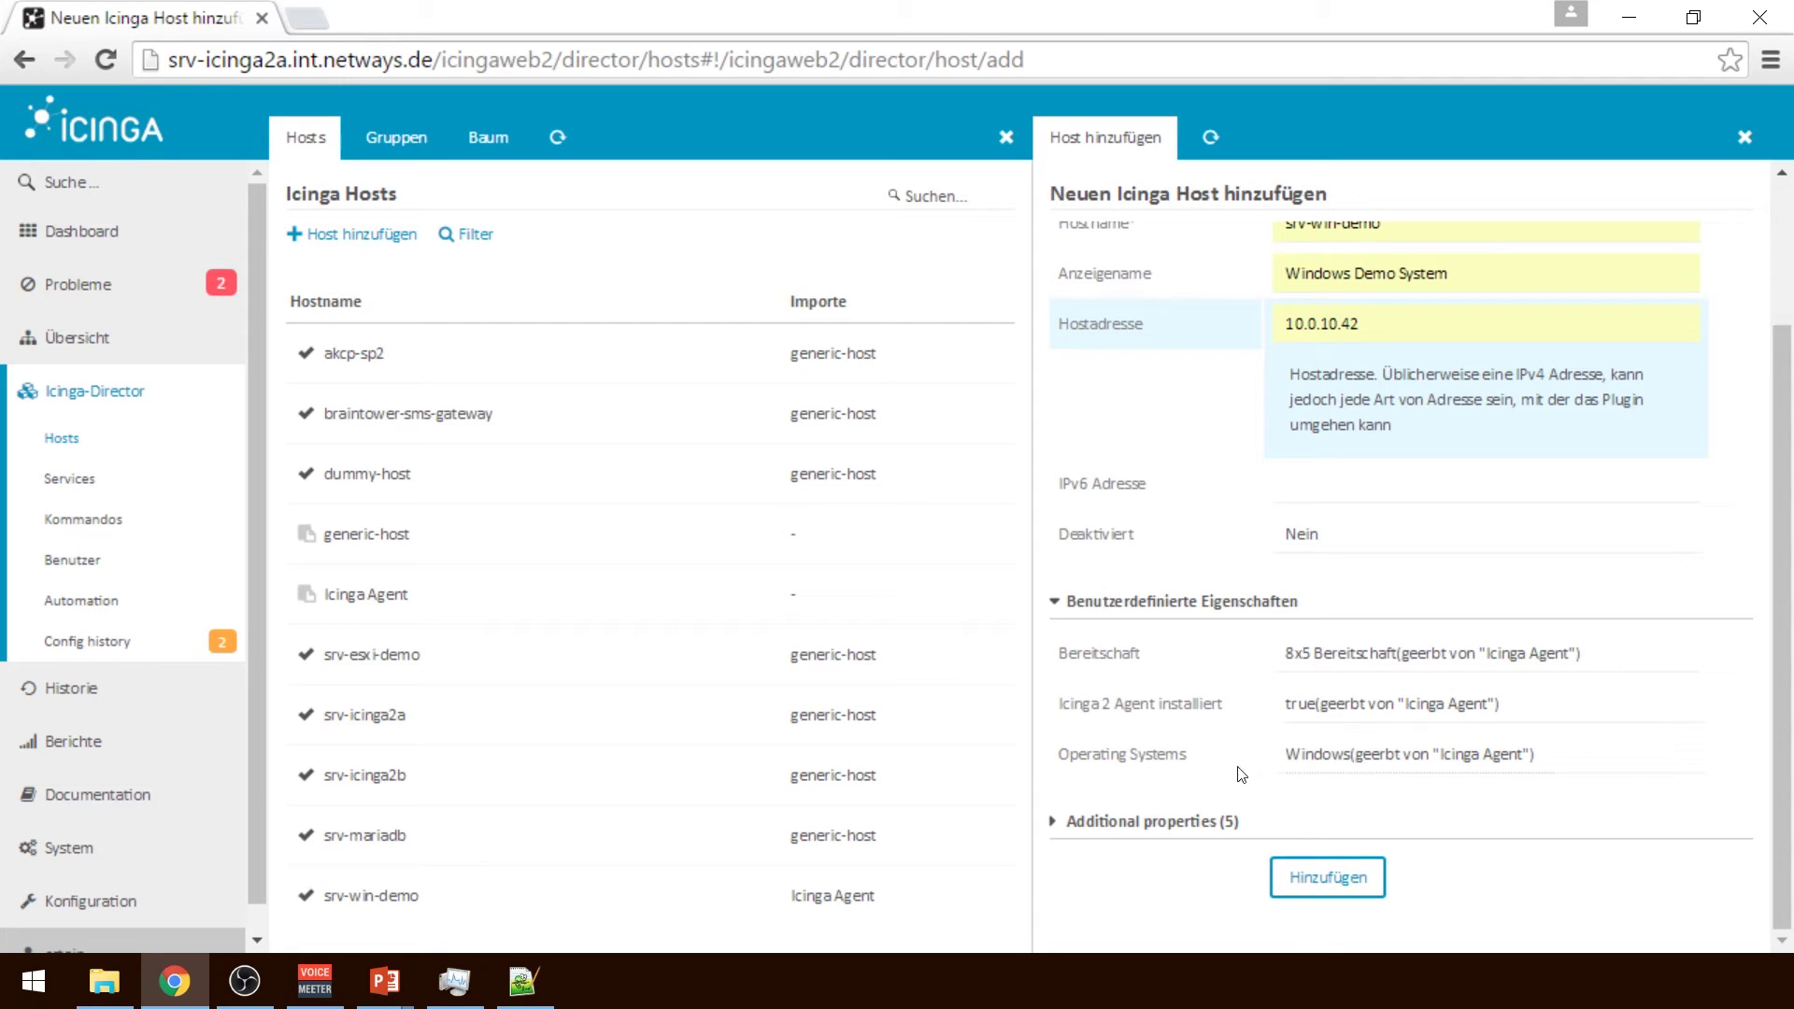
left_click(1371, 769)
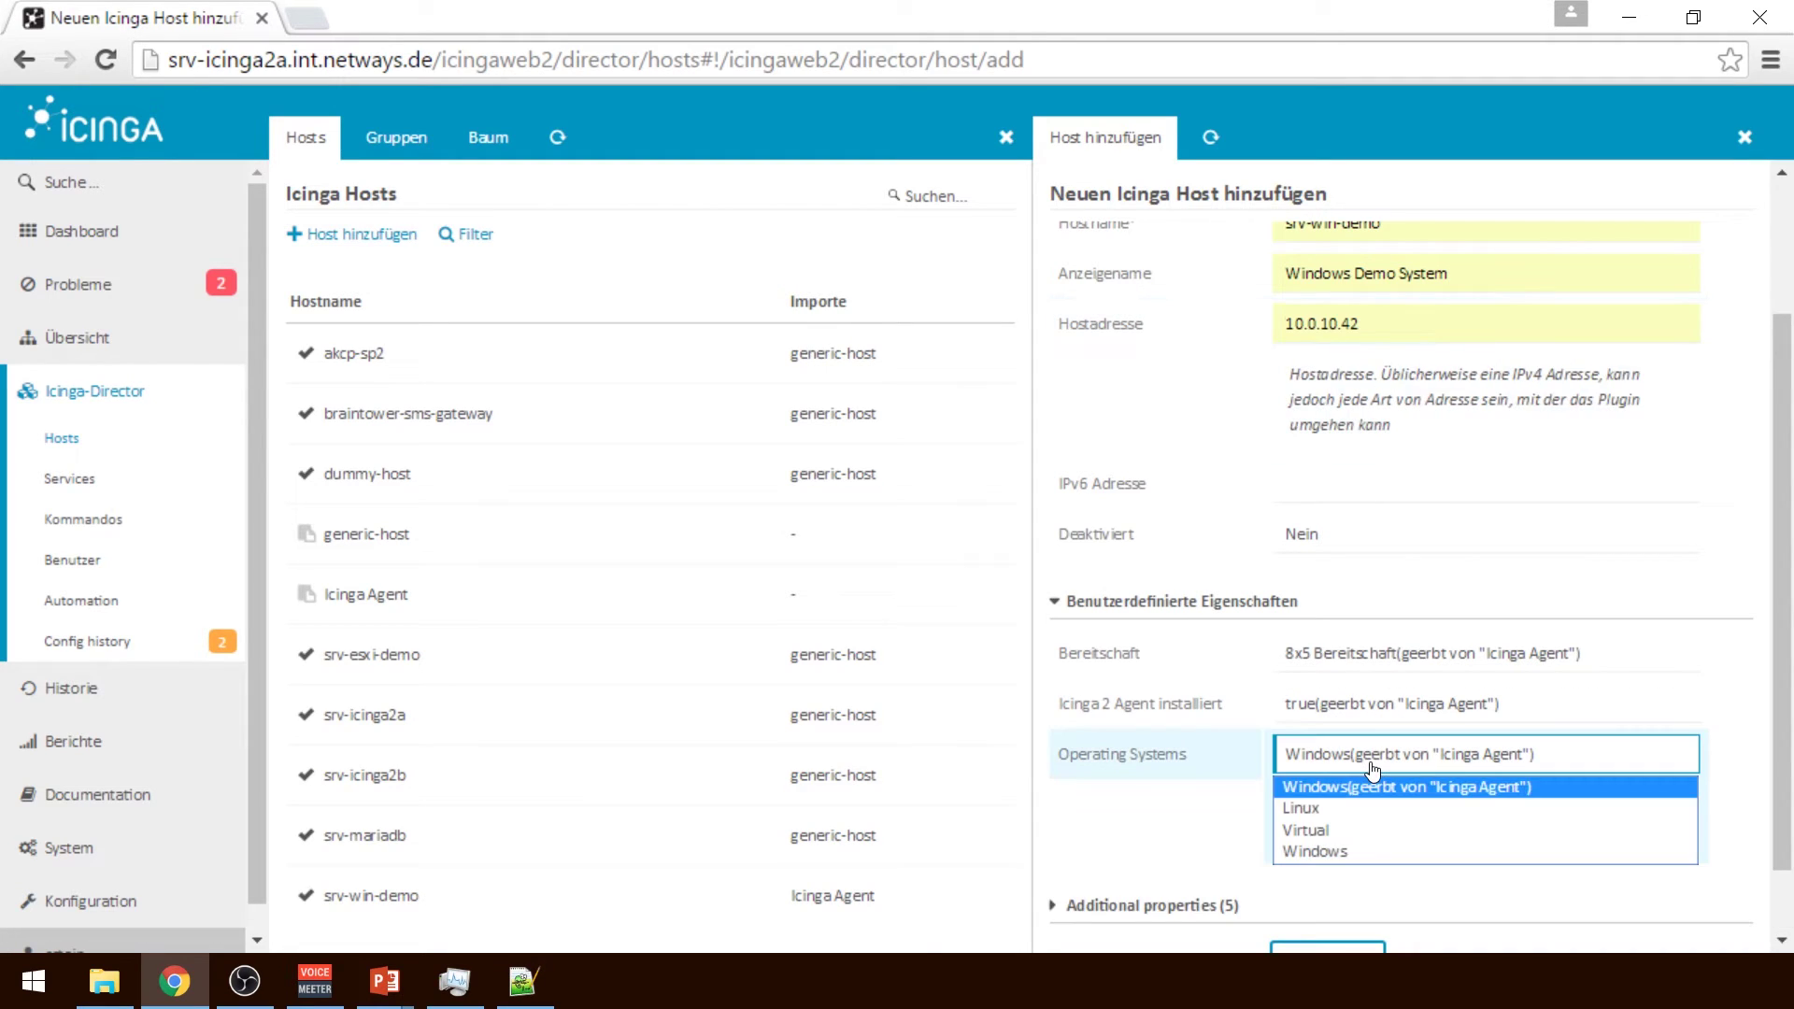
left_click(1372, 787)
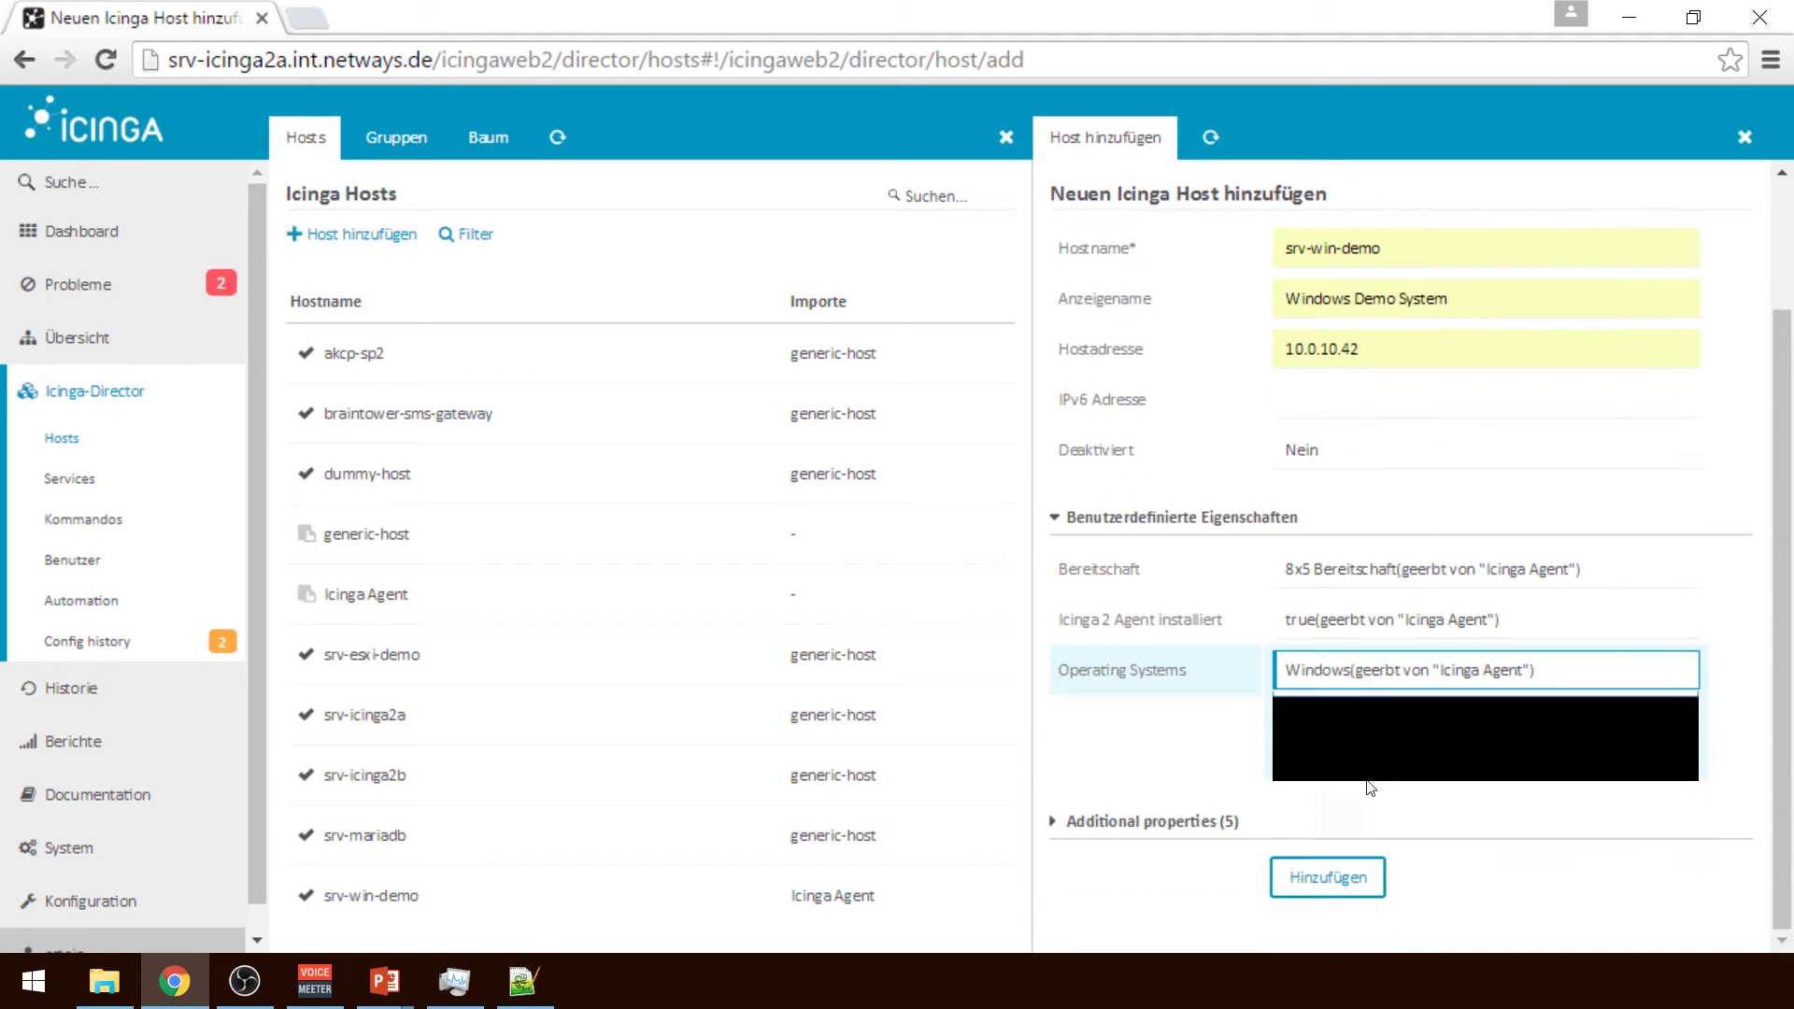
left_click(1152, 822)
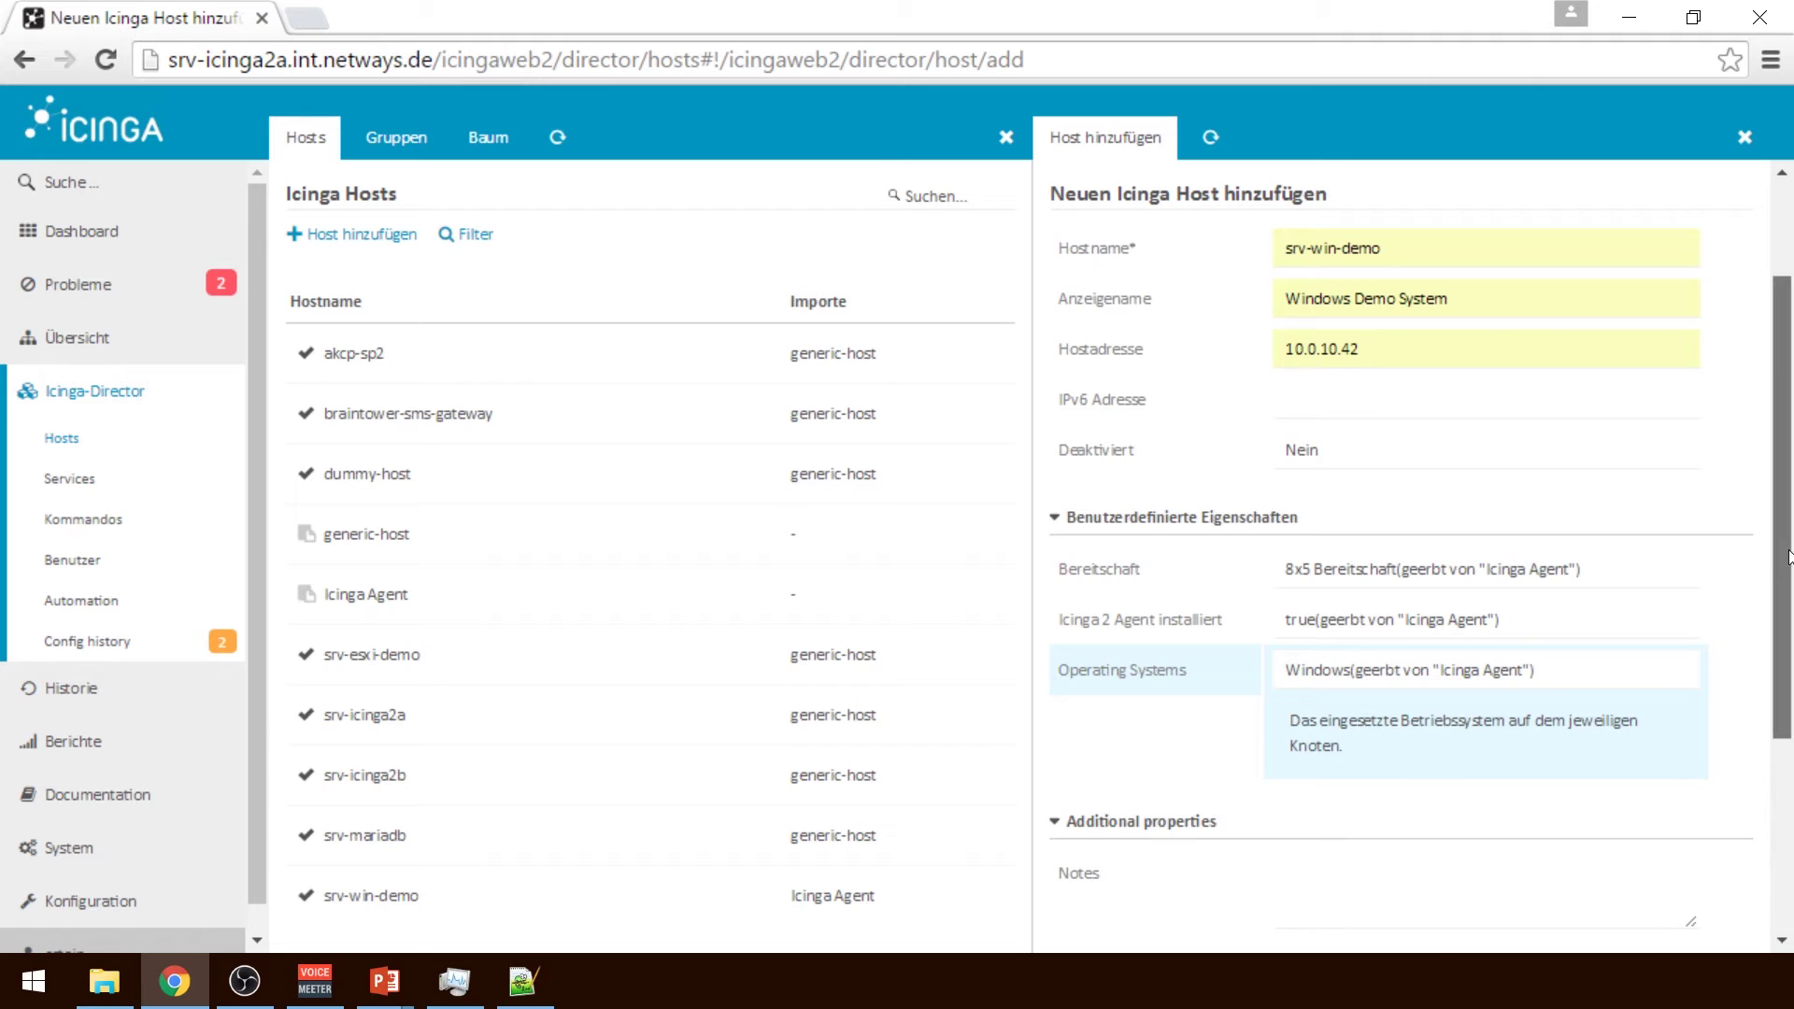
scroll(1332, 699, "down", 3)
left_click(1144, 497)
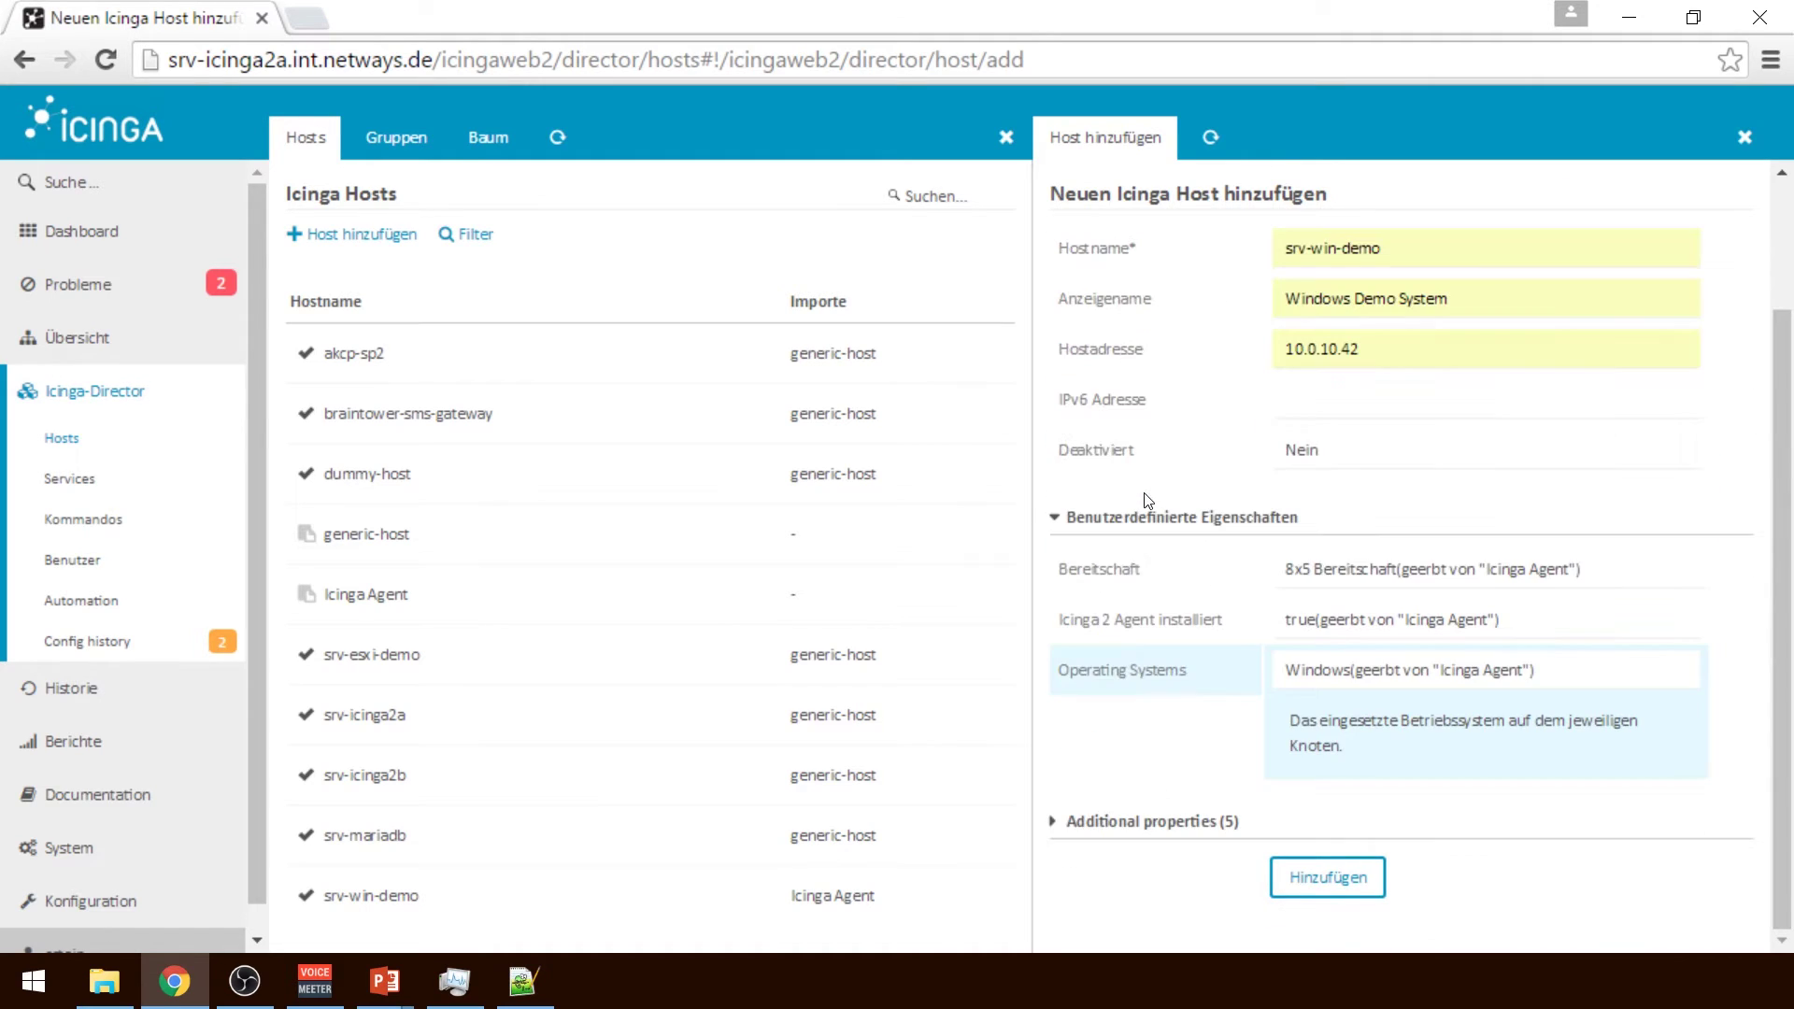
Submit srv-win-demo, hit the 'already exists' error, and close the error panel
left_click(1373, 888)
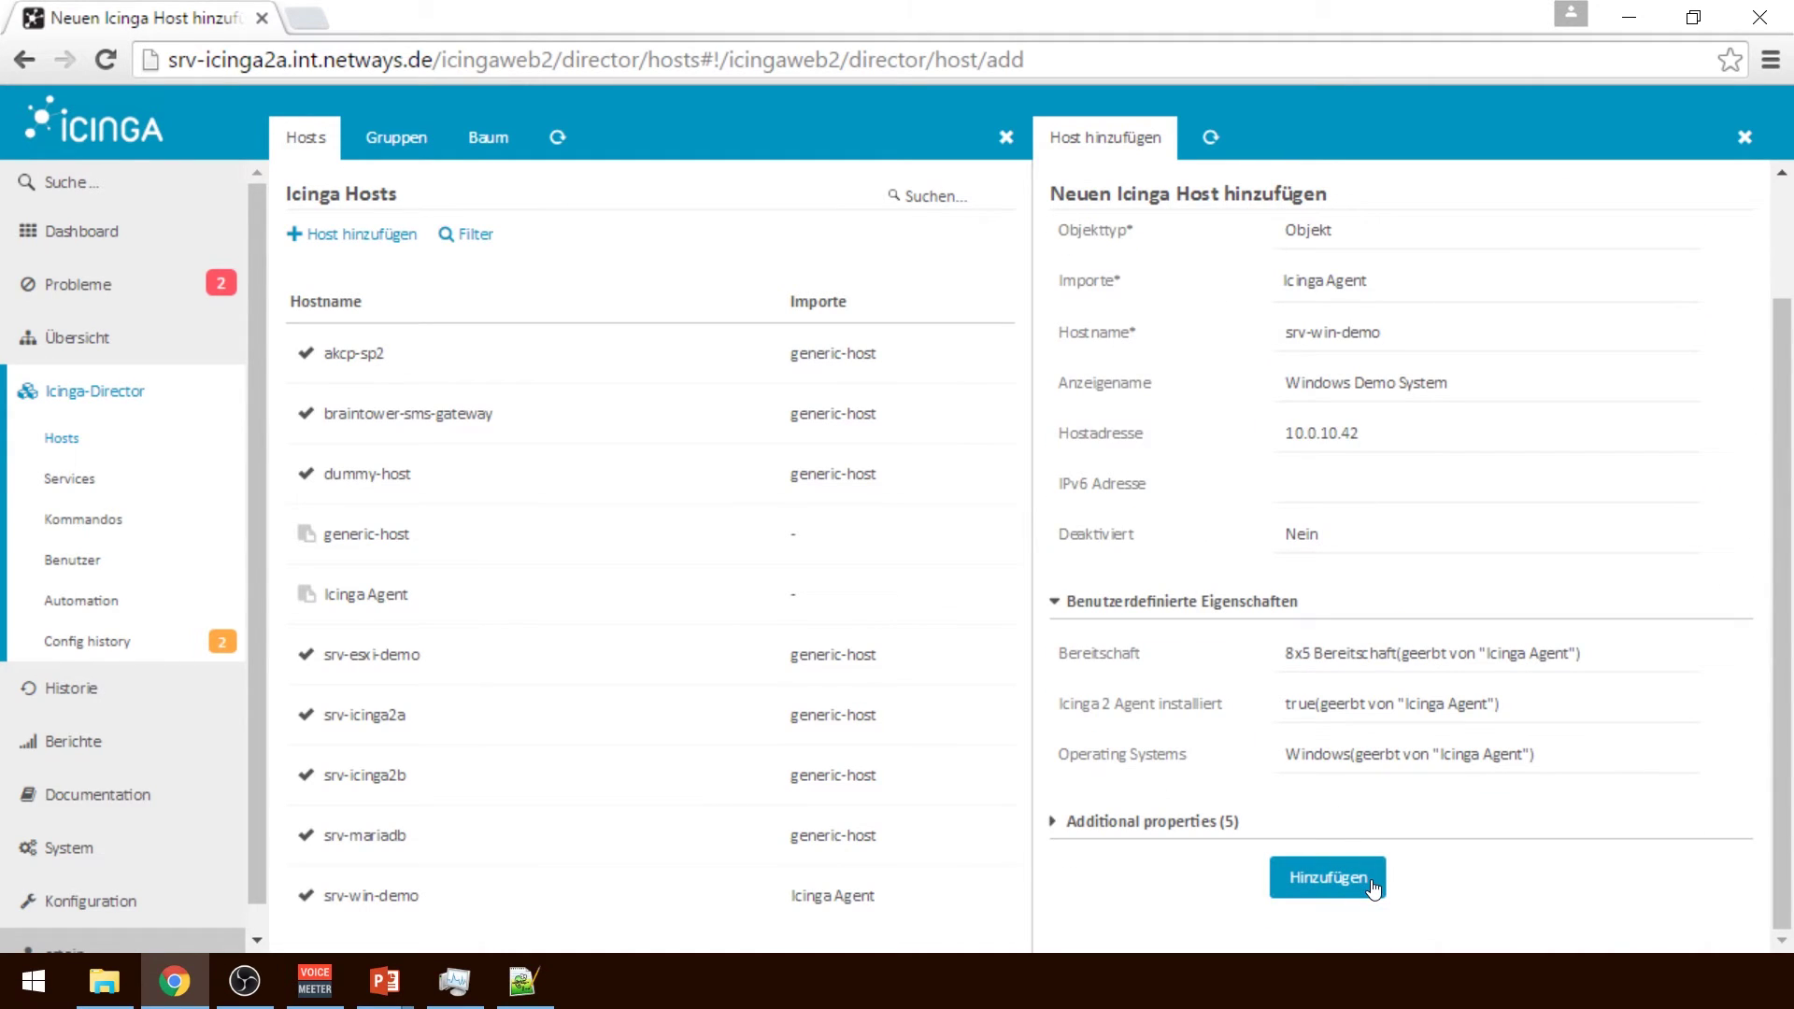
left_click(1373, 887)
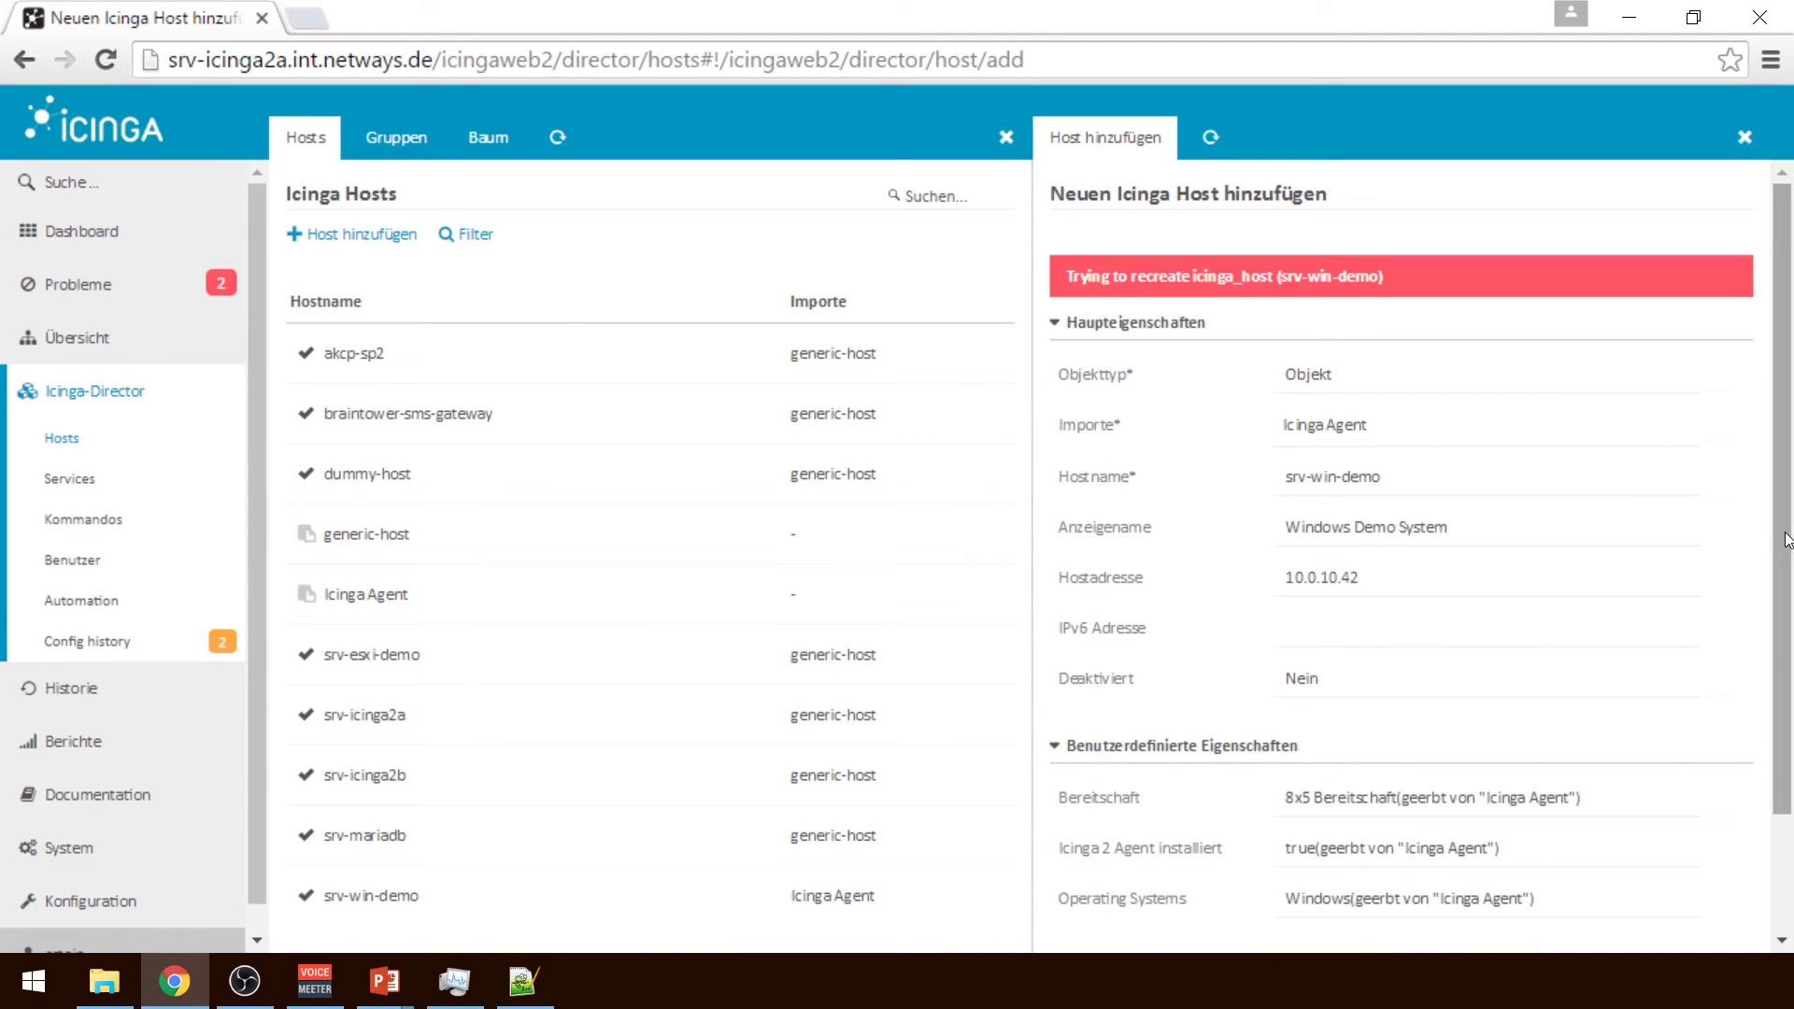
scroll(1785, 539, "down", 2)
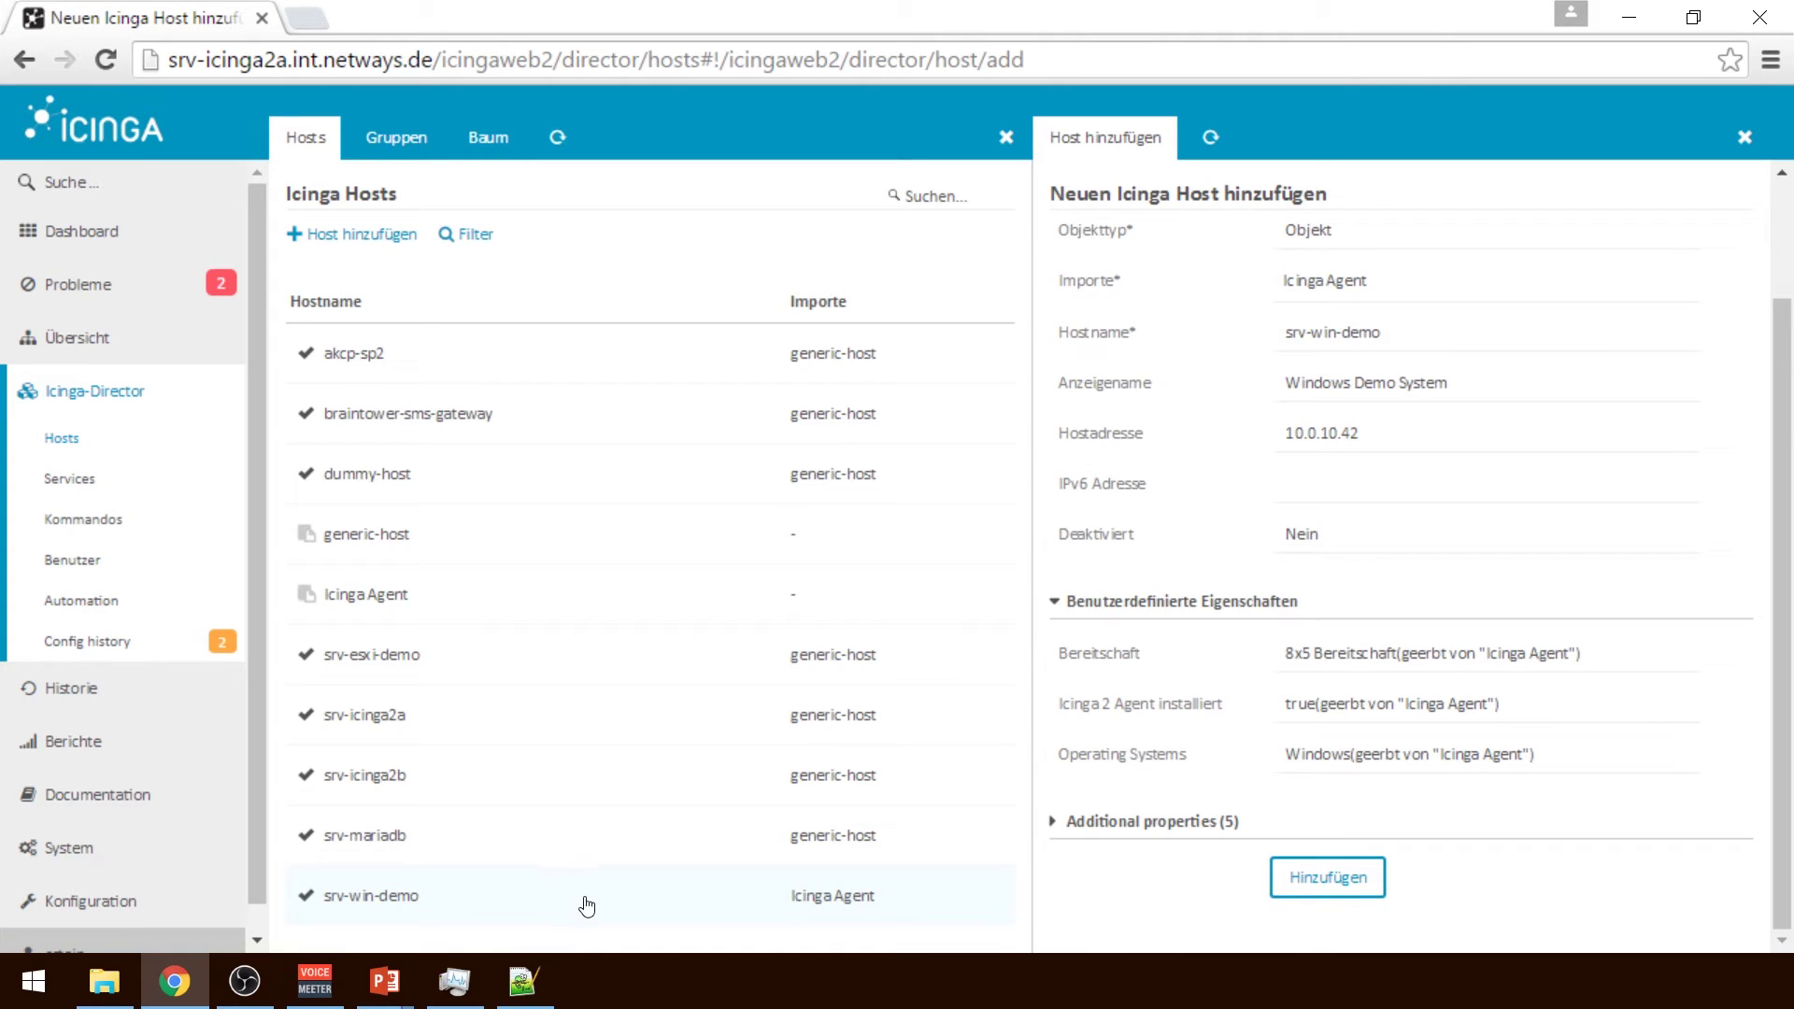
left_click(520, 911)
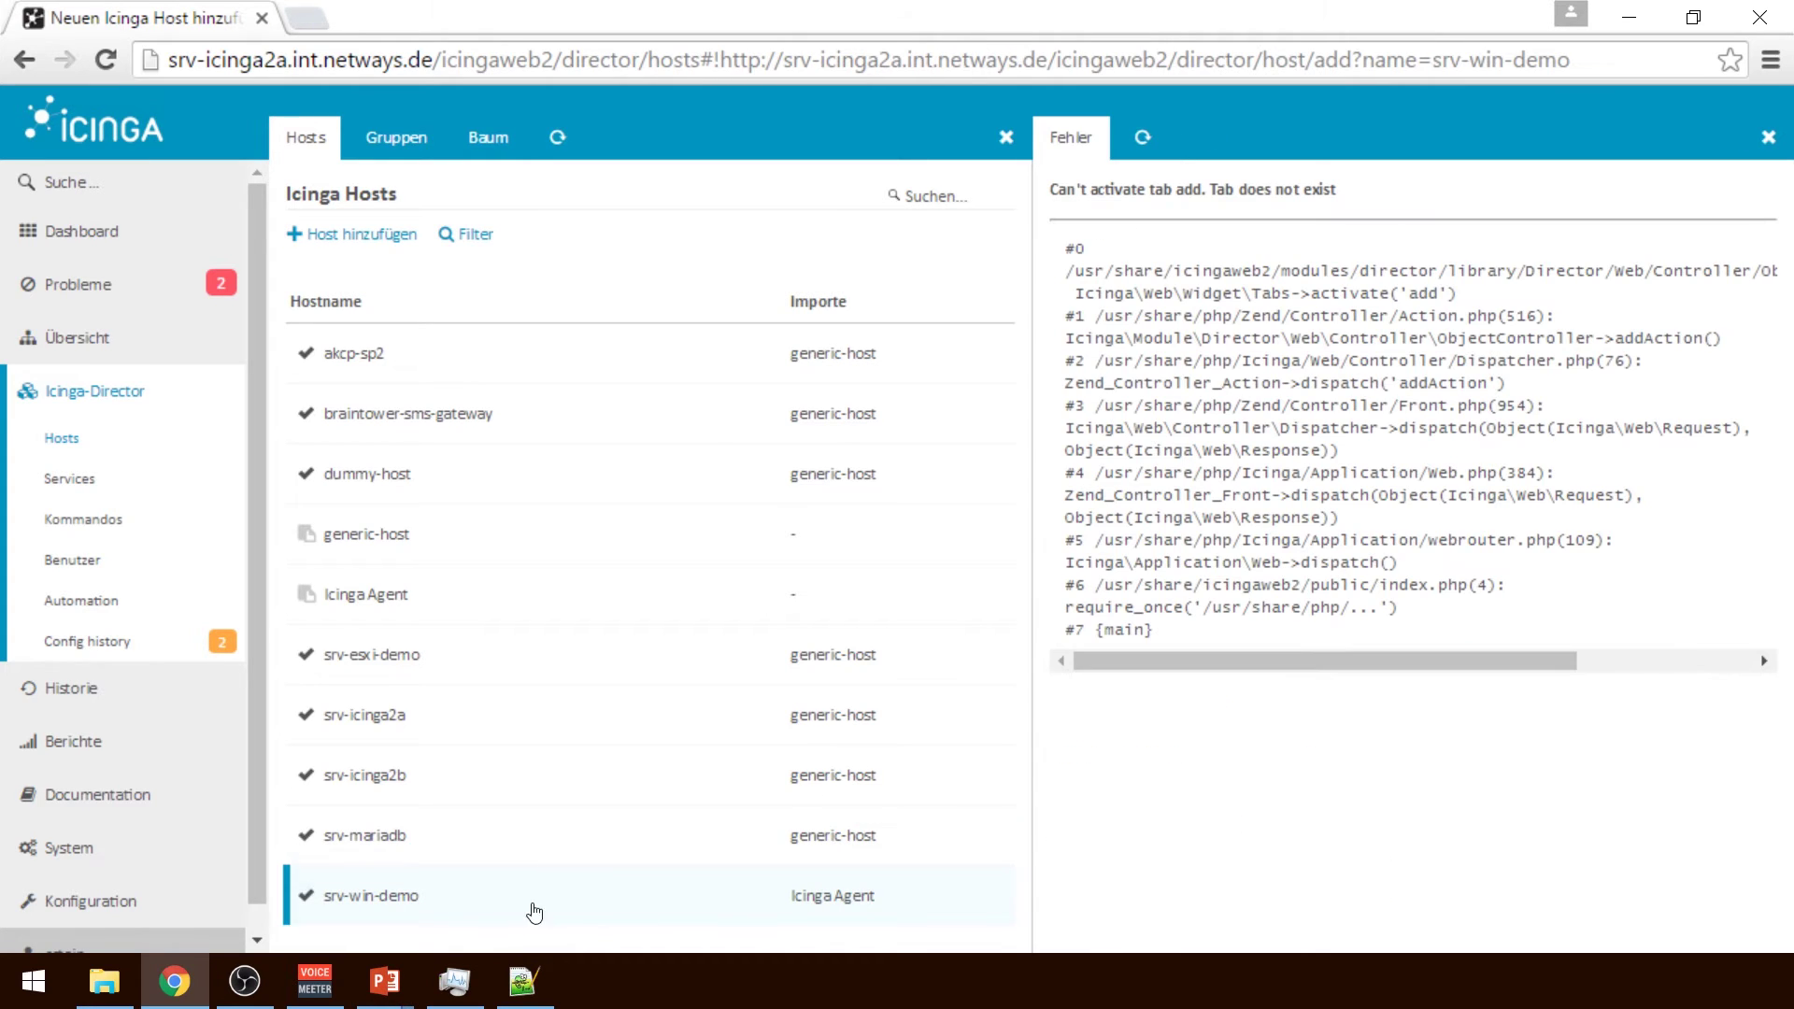
left_click(1783, 137)
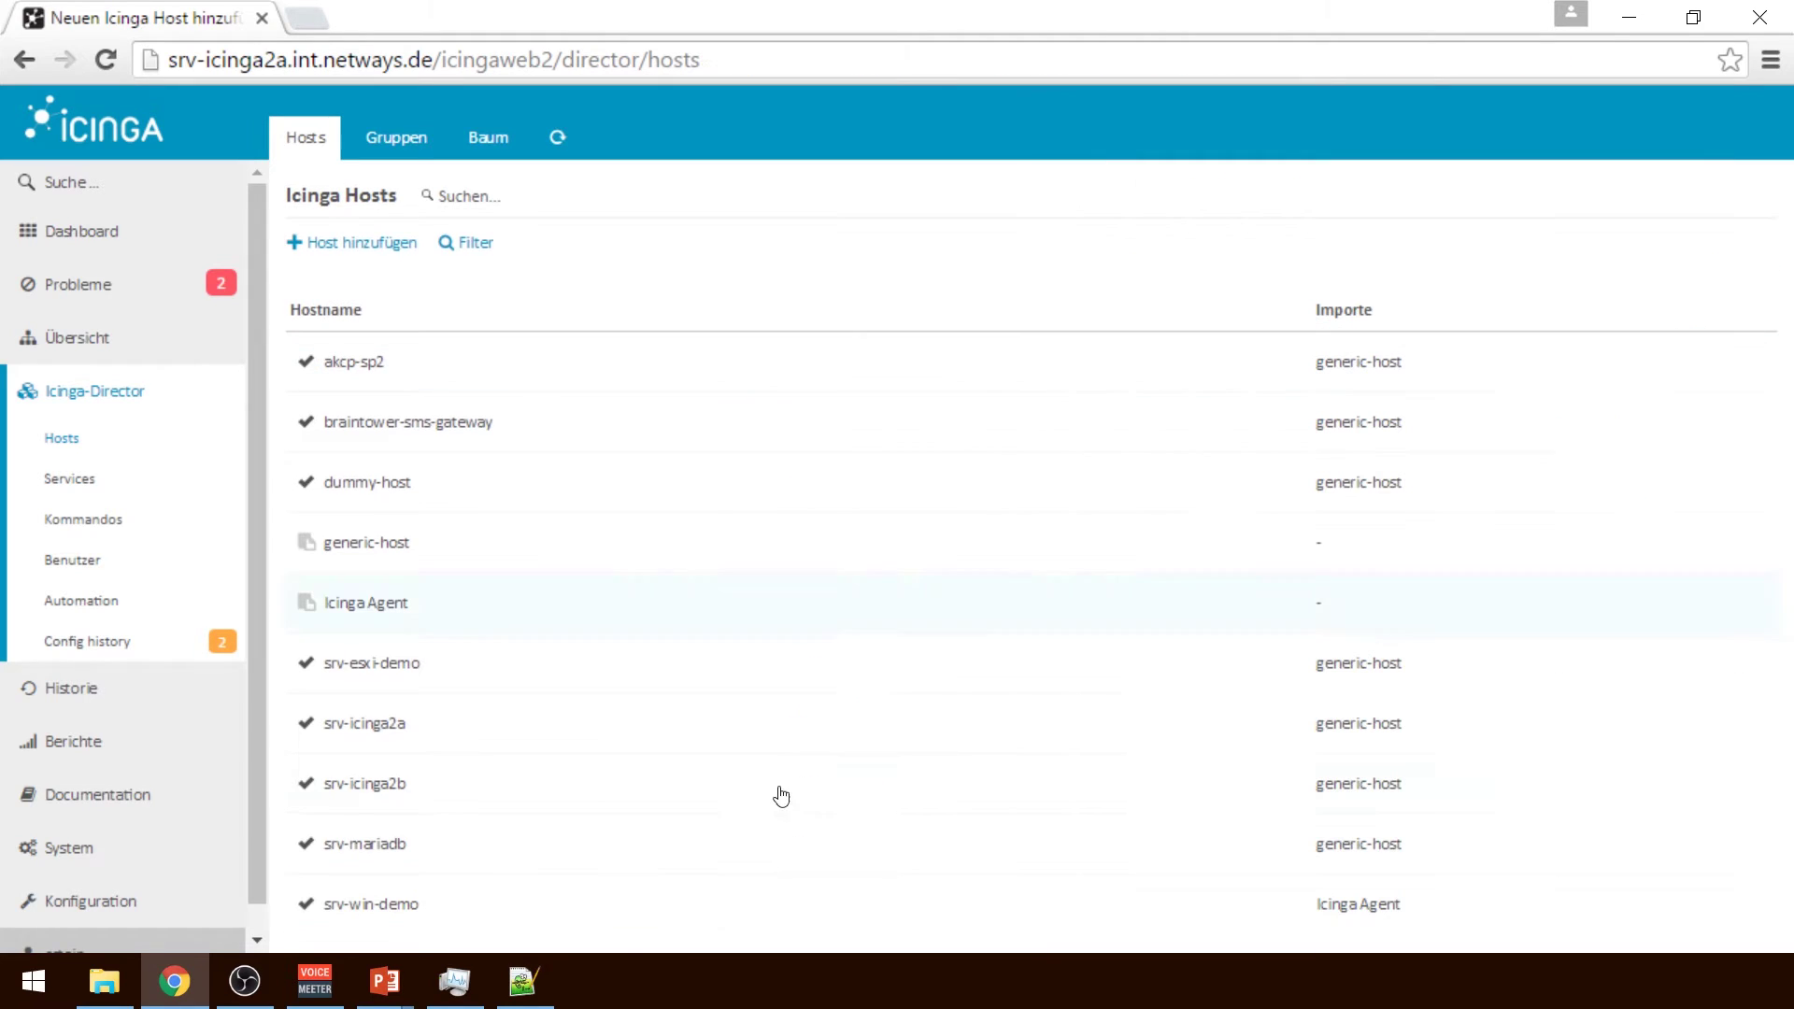
Reload hosts, open srv-win-demo, expand its custom and additional properties, and show its Vorschau
left_click(99, 62)
left_click(502, 923)
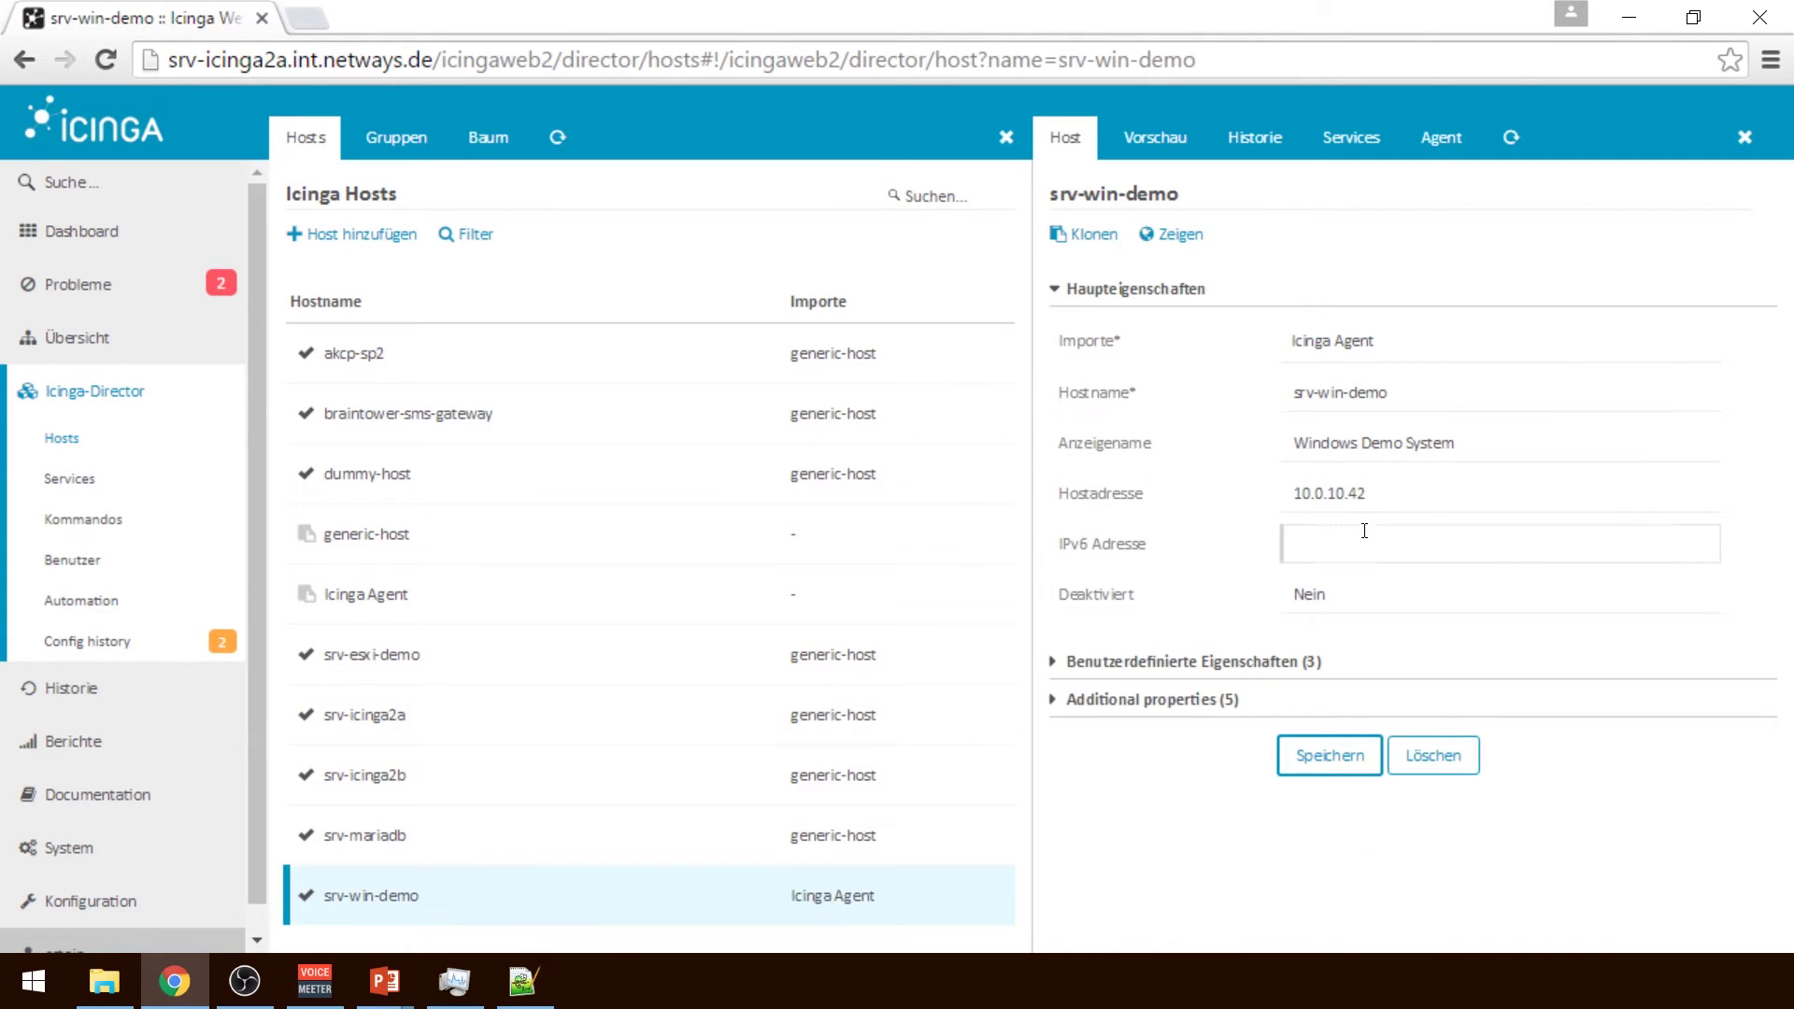
left_click(1161, 699)
left_click(1159, 662)
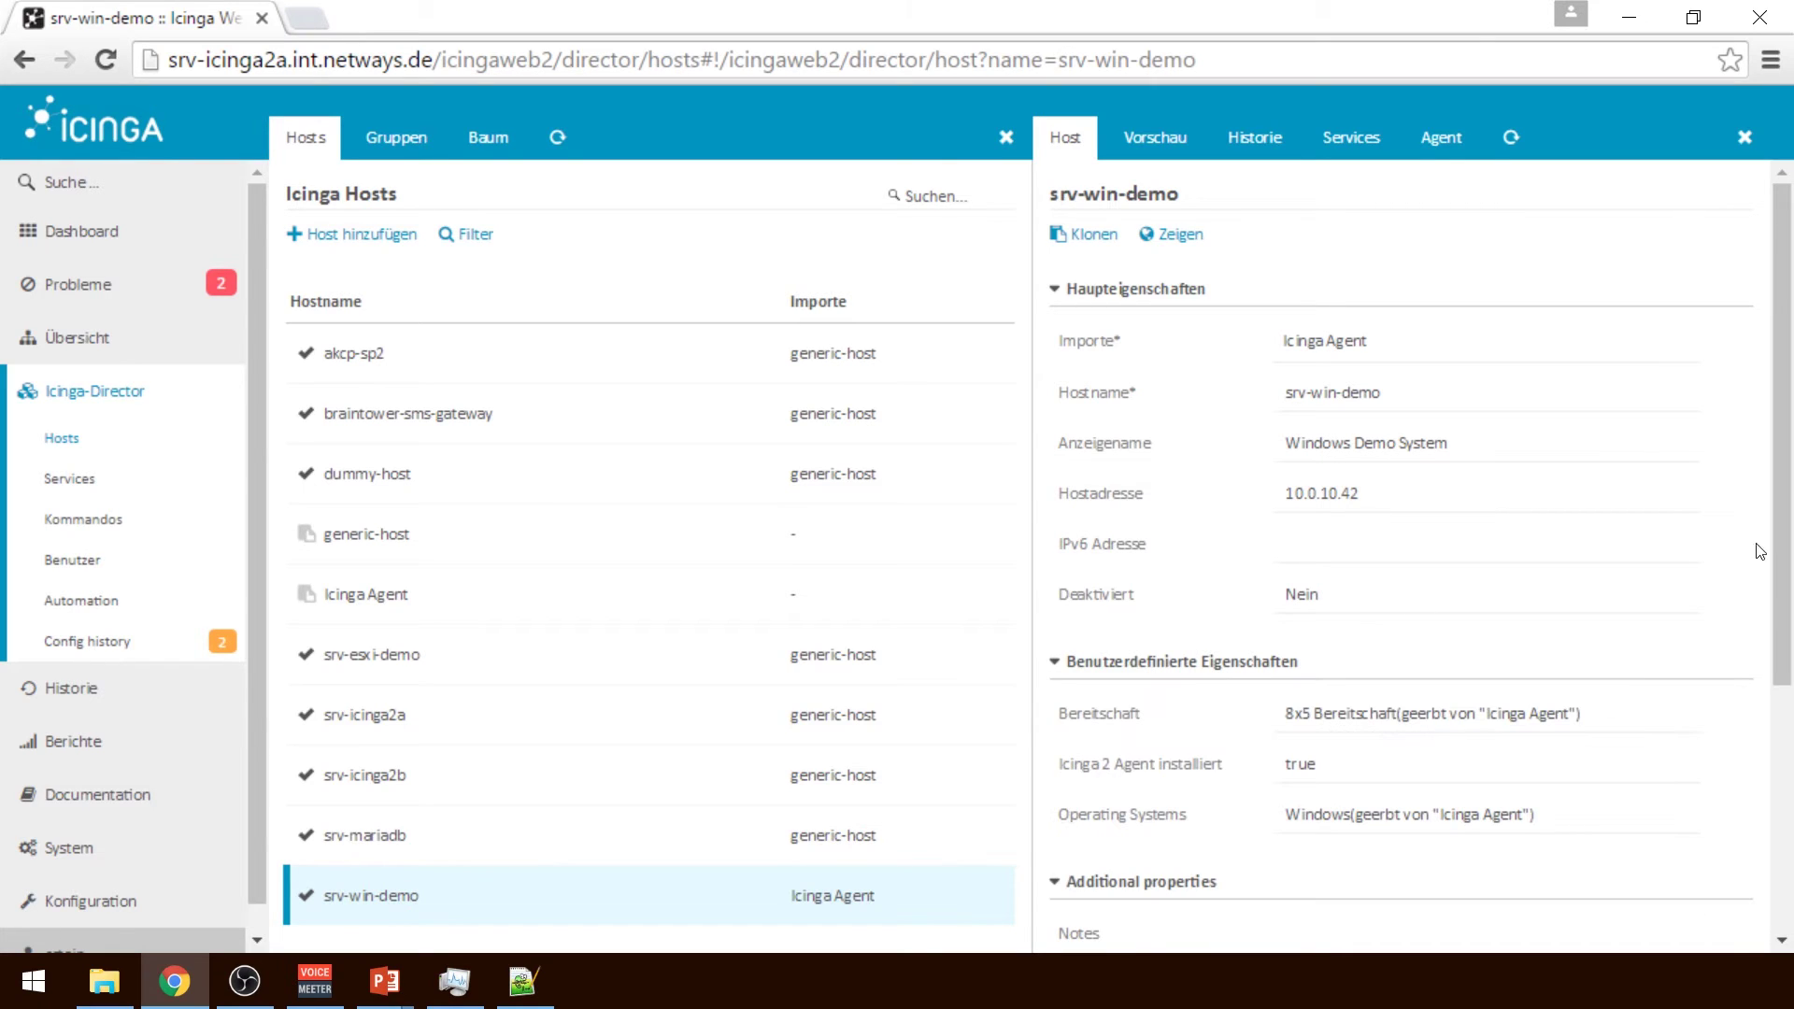
left_click_drag(1785, 467, 1717, 363)
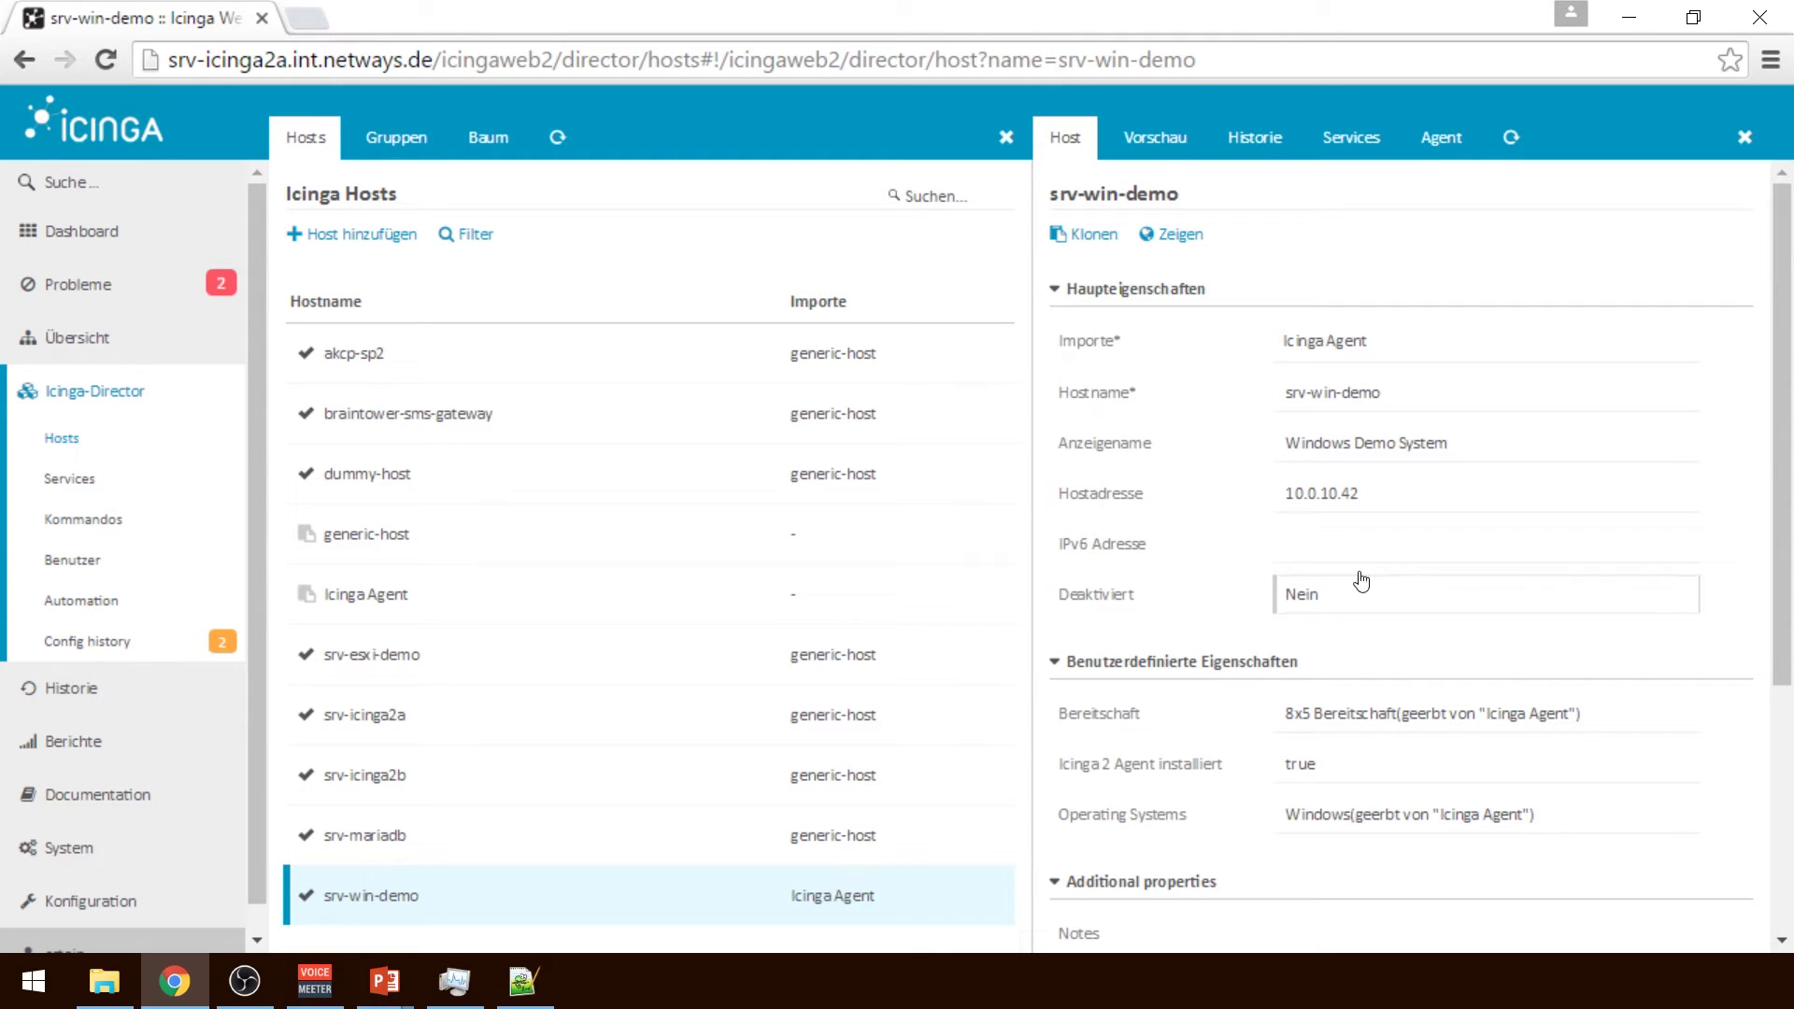
left_click(1155, 139)
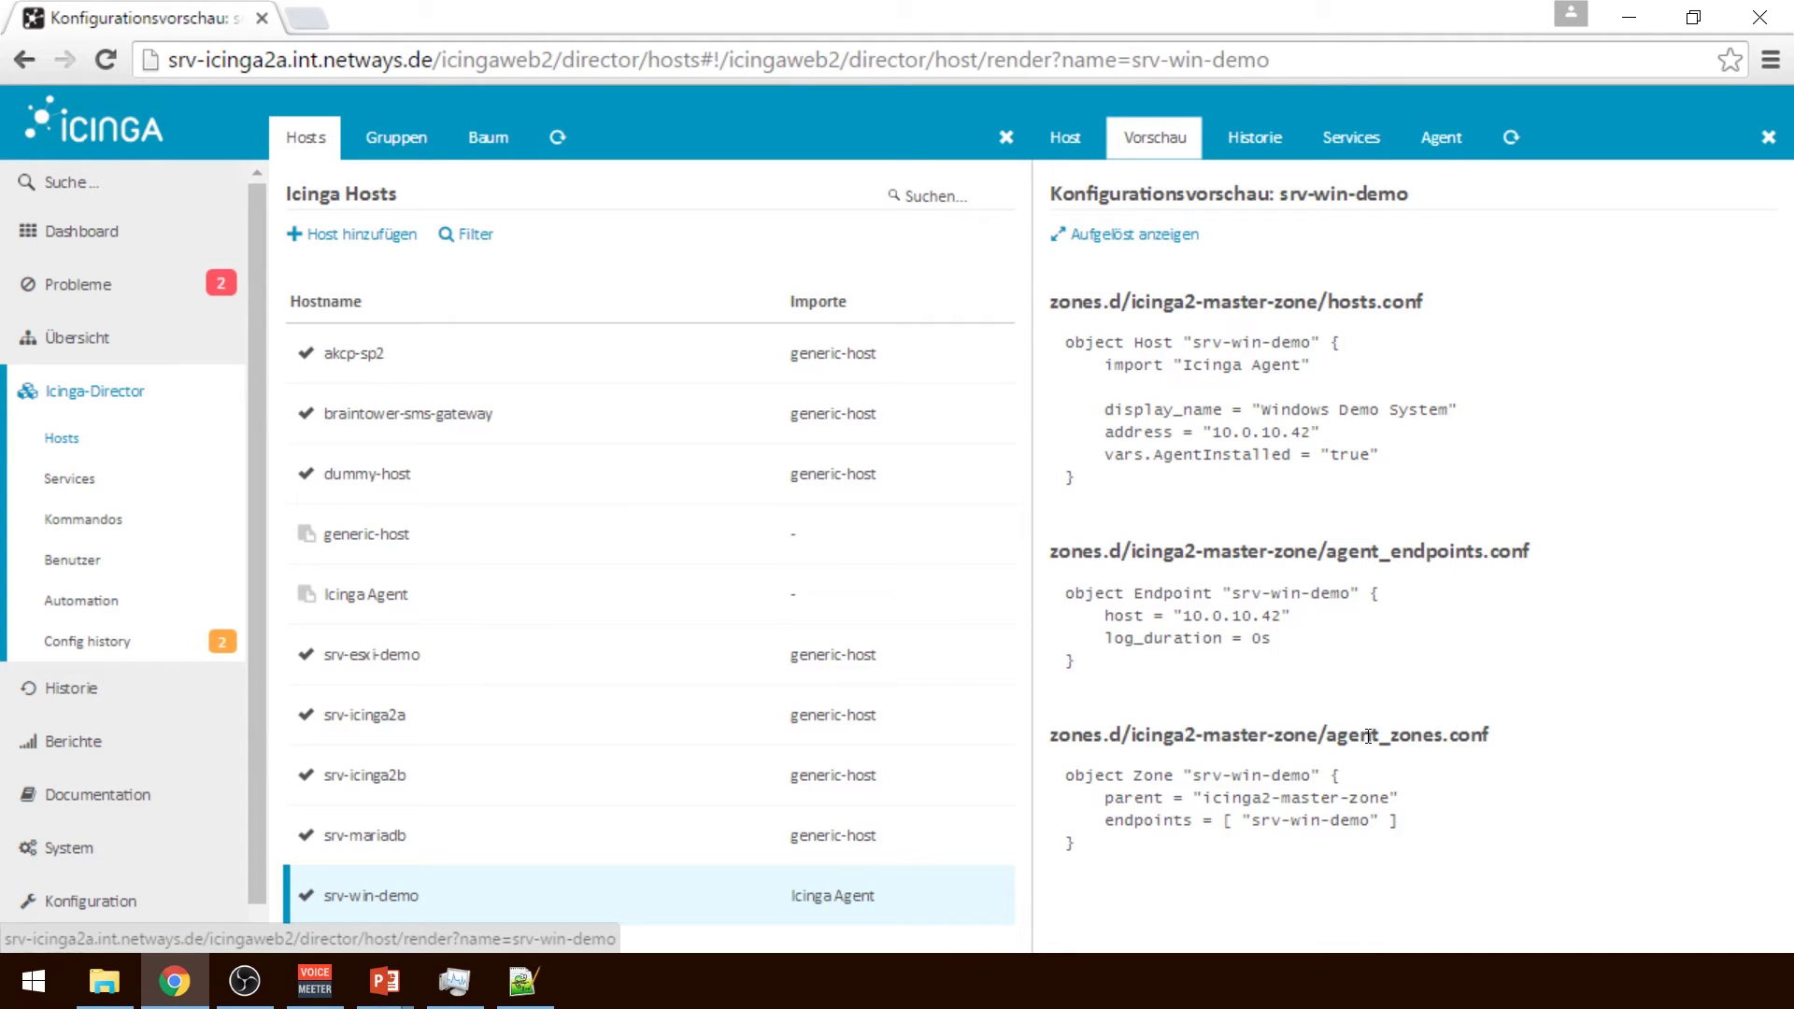
Show srv-win-demo's resolved configuration, then its Historie log of create and delete events
double_click(1309, 821)
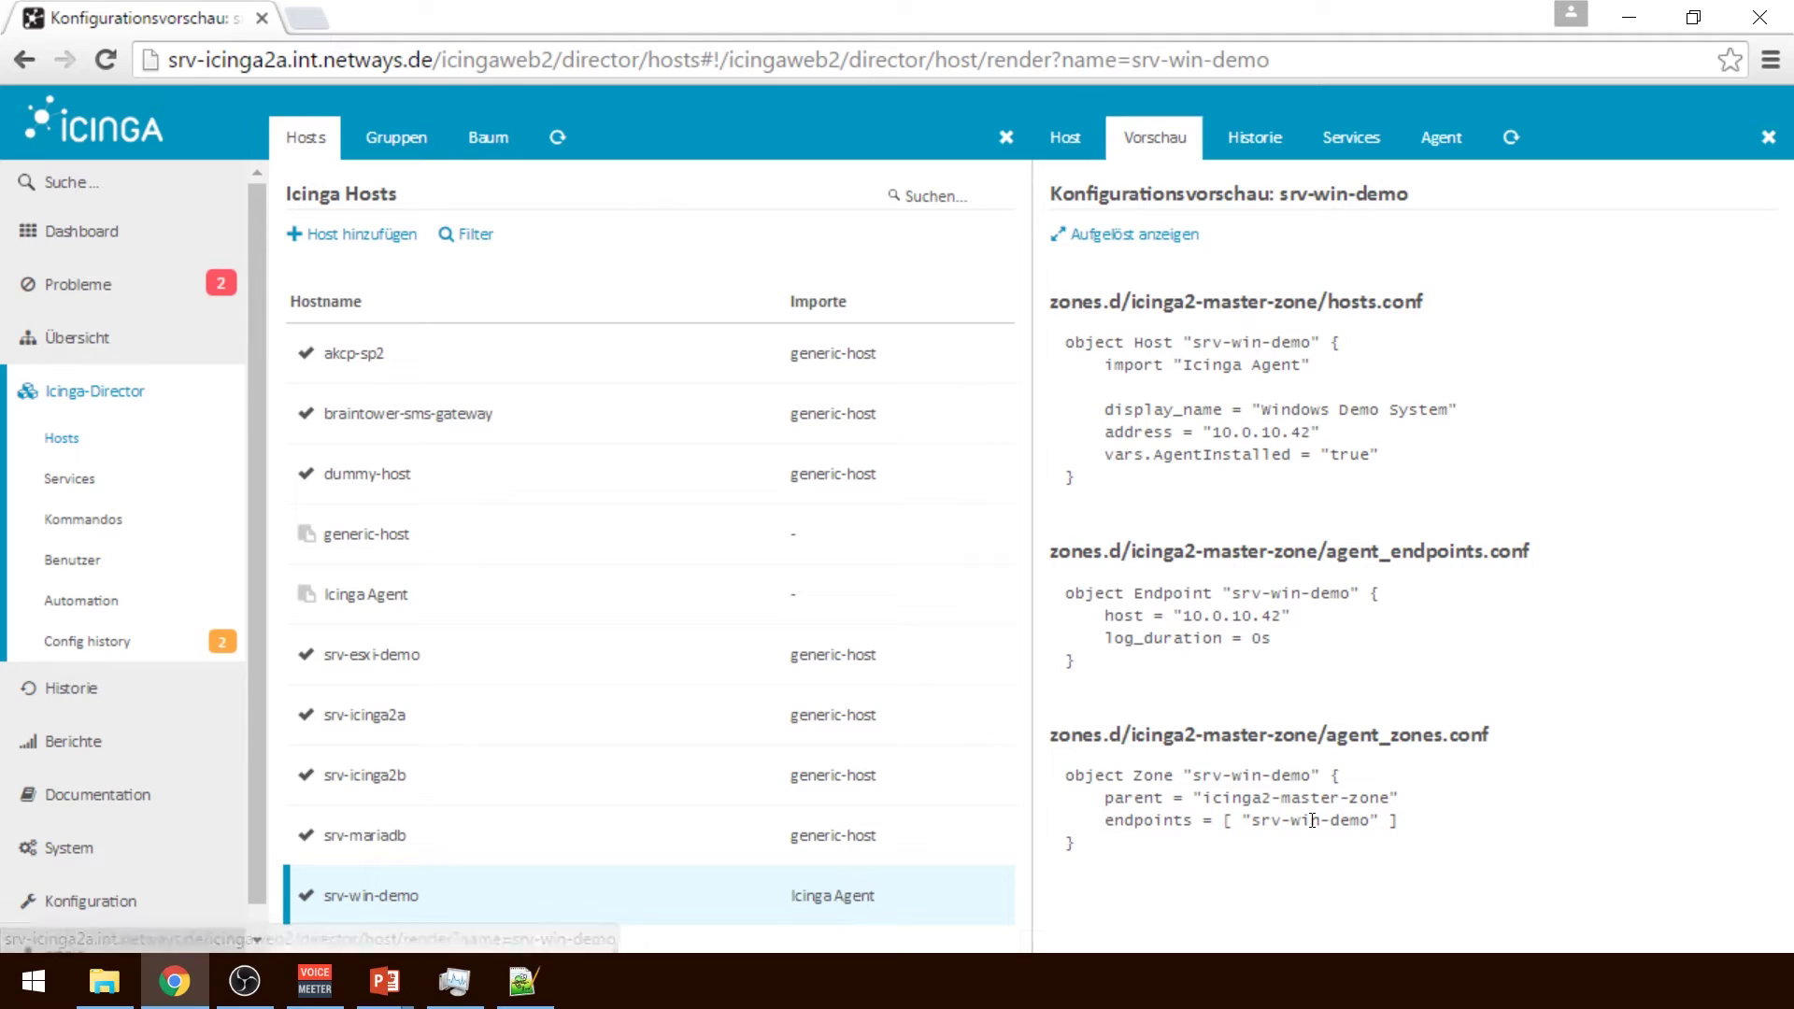
left_click(1239, 690)
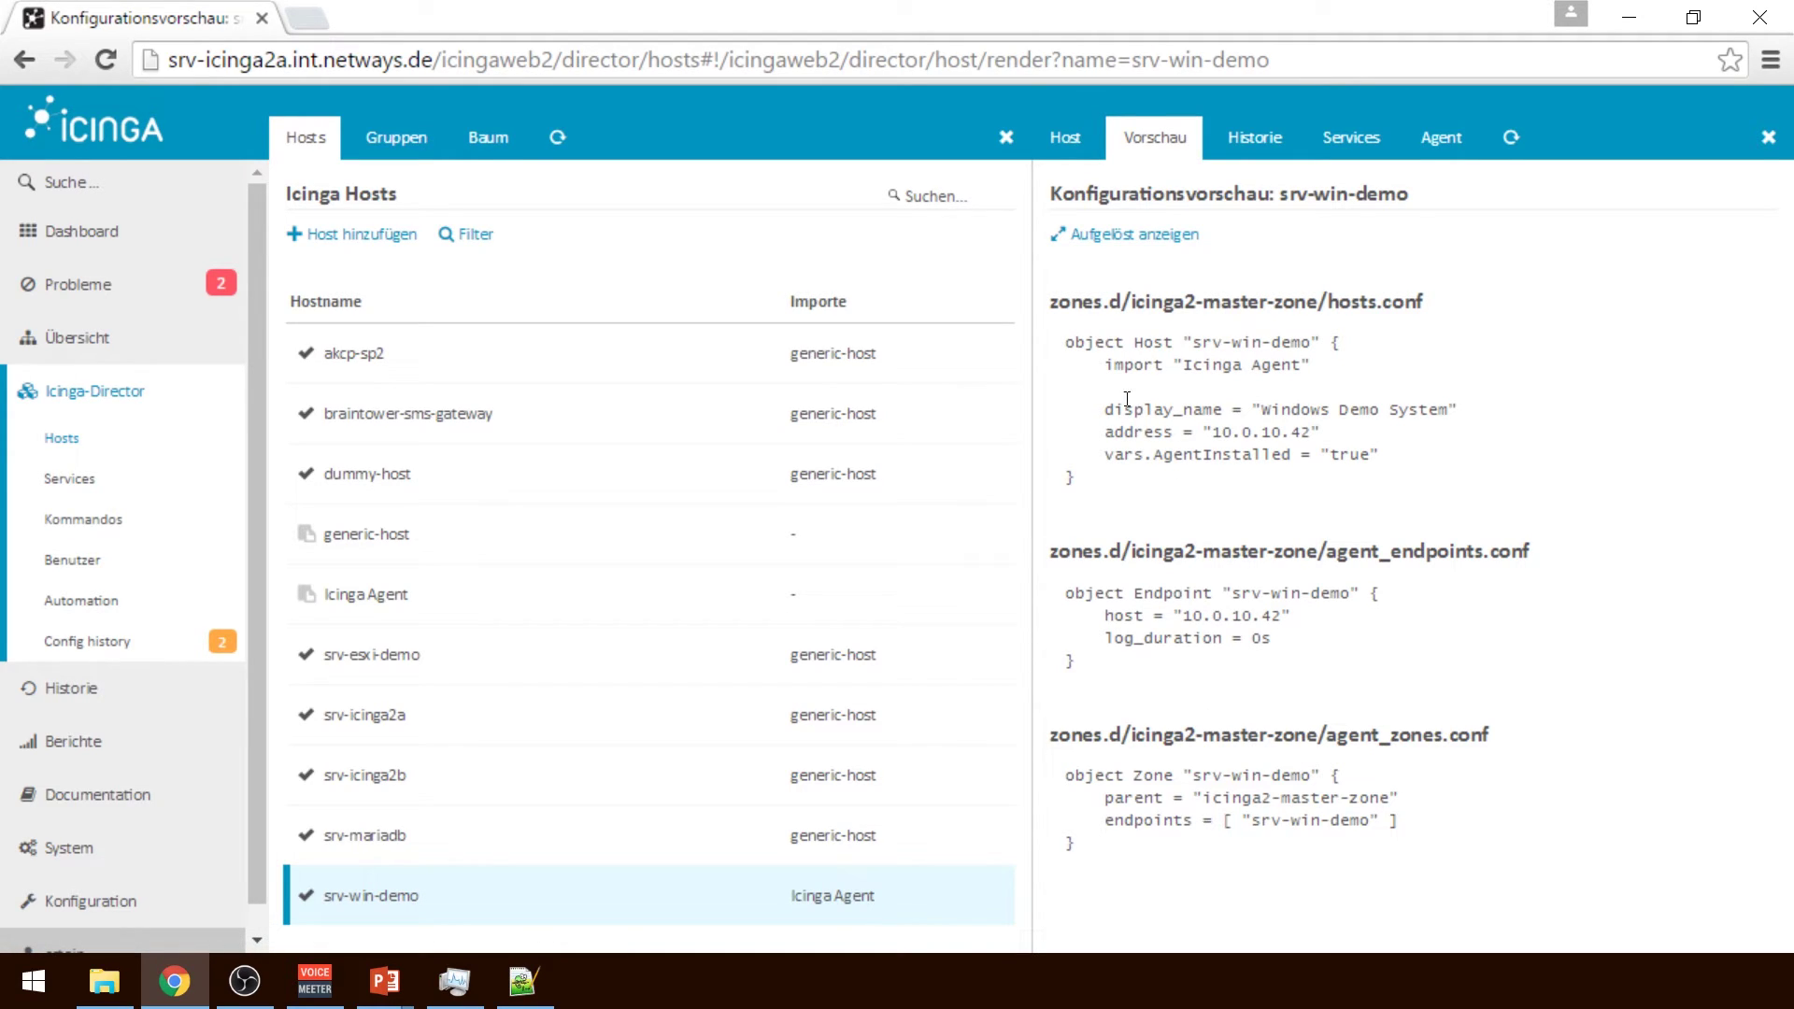
left_click(1132, 235)
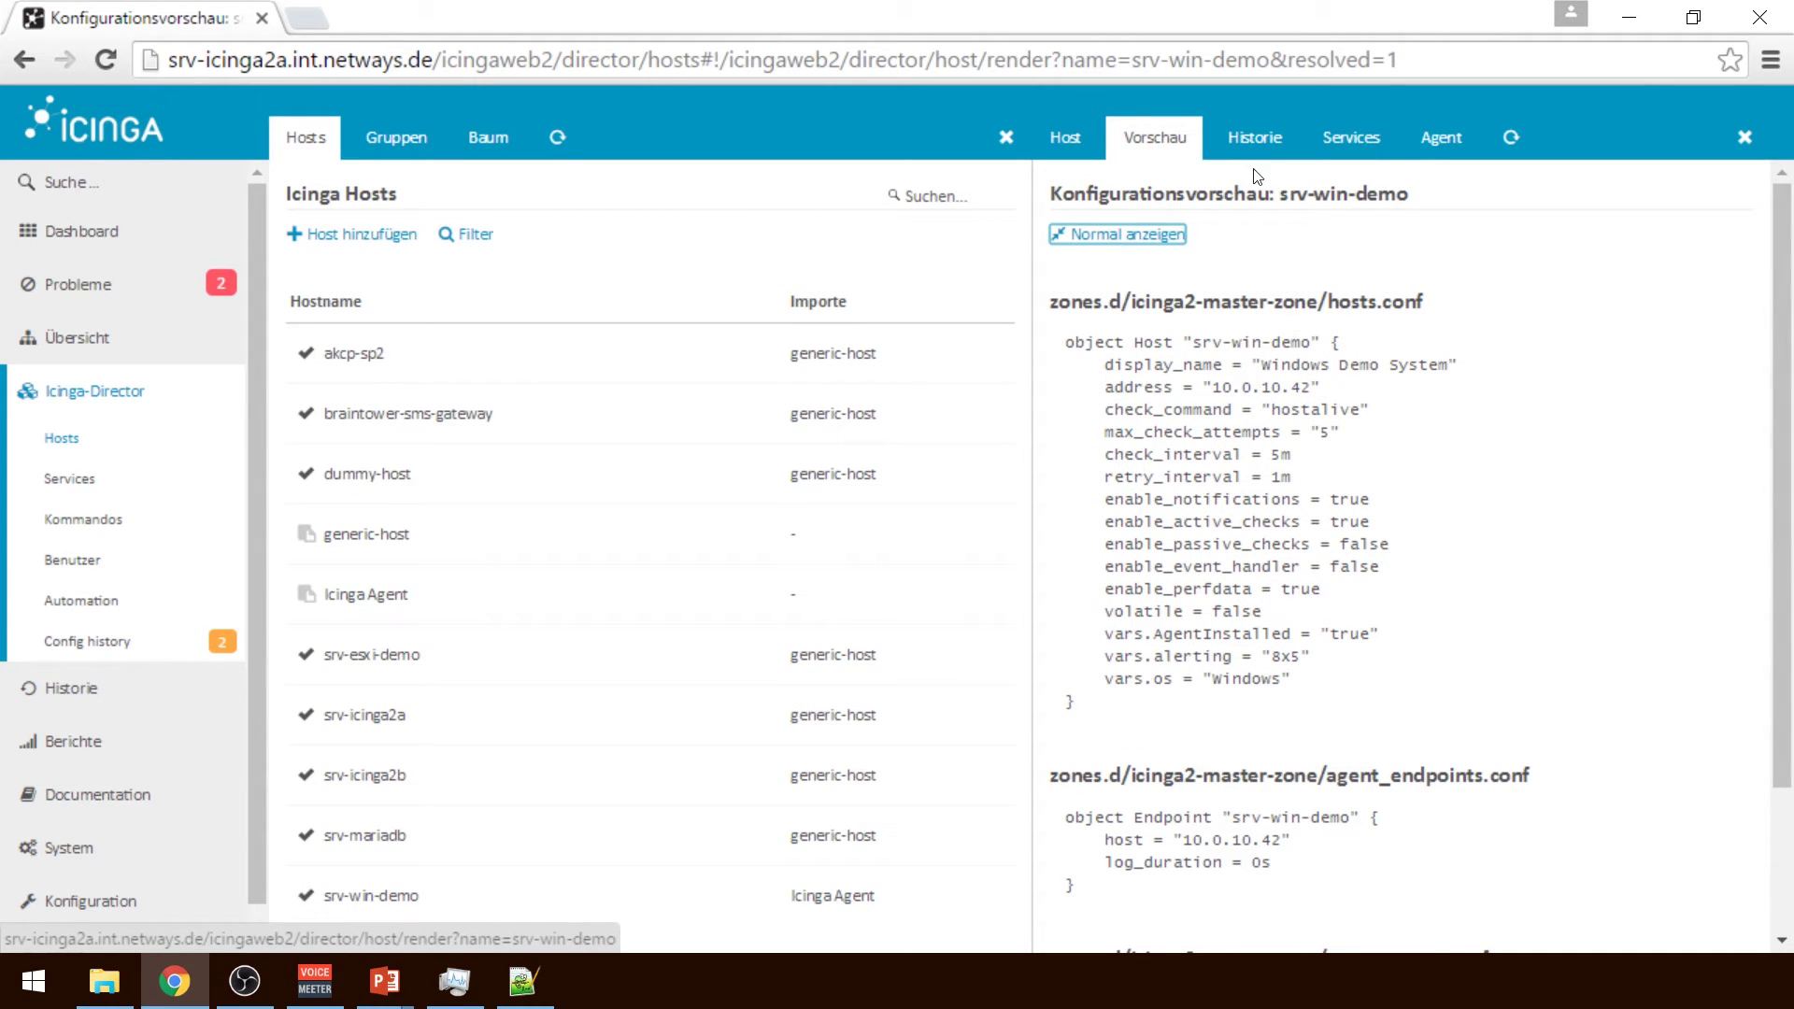
left_click(1275, 145)
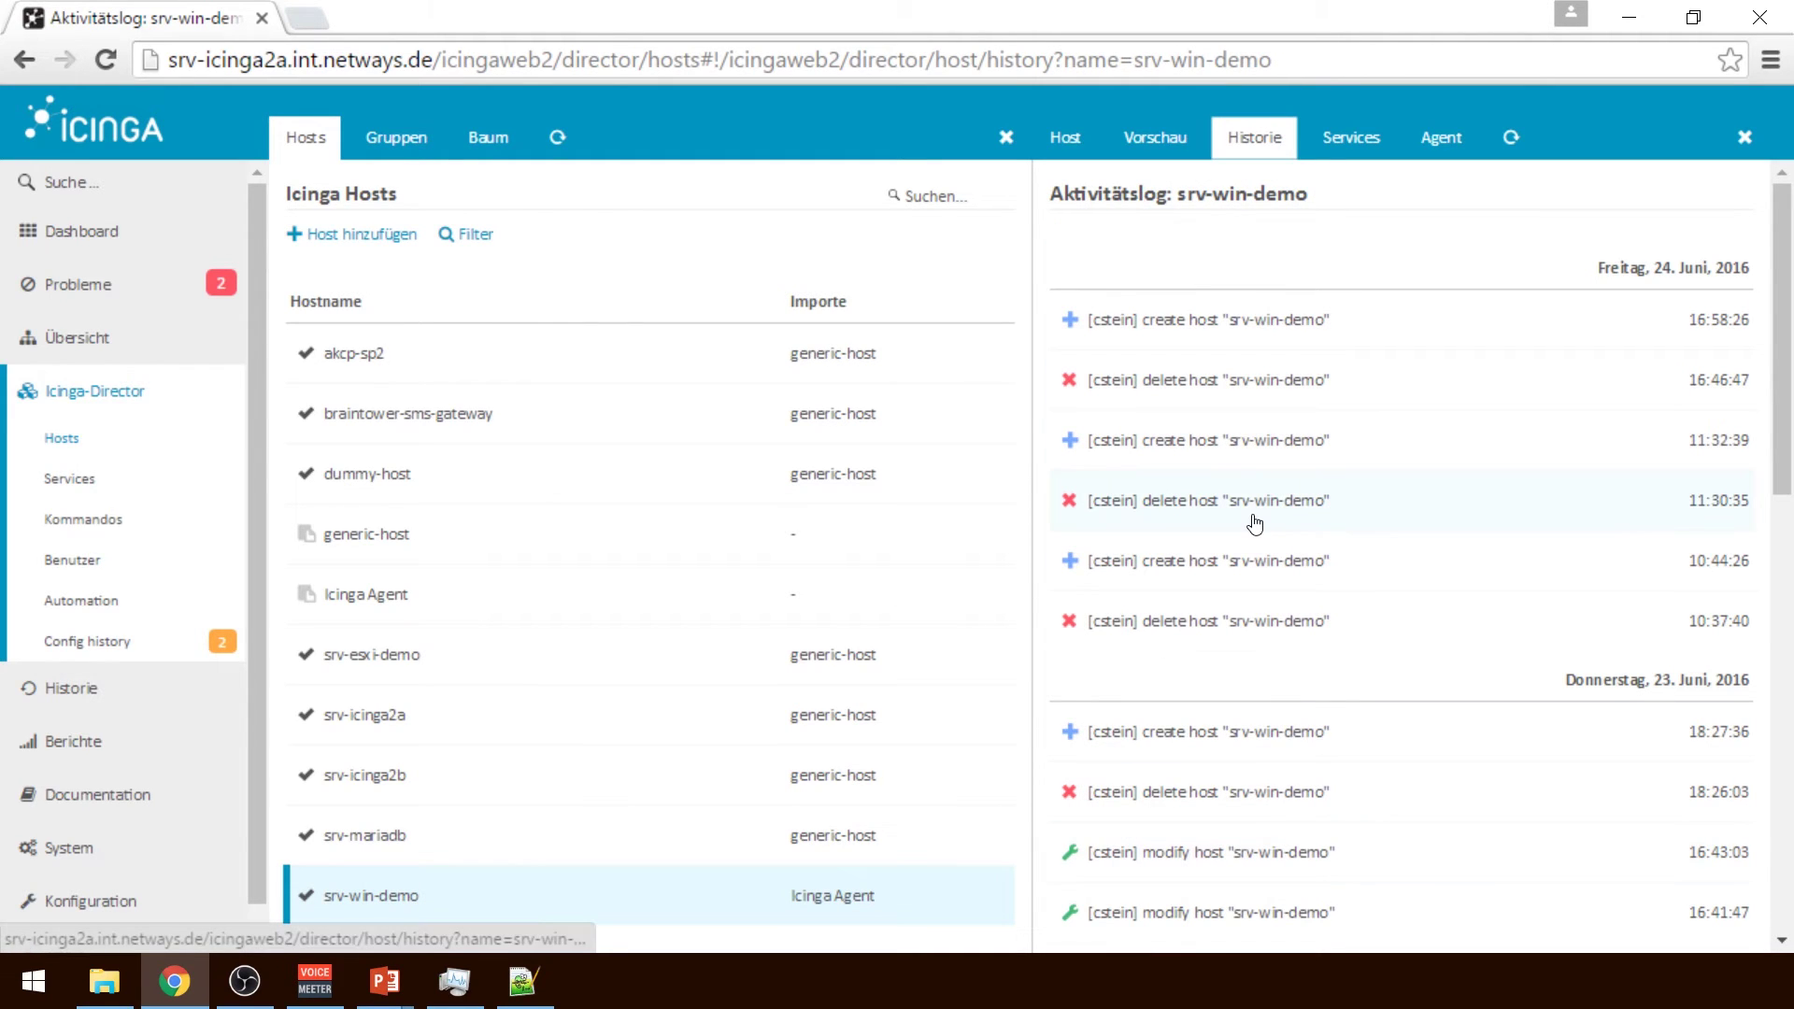
Confirm srv-win-demo's Services tab is empty, then view its Agent deployment instructions
left_click(1344, 138)
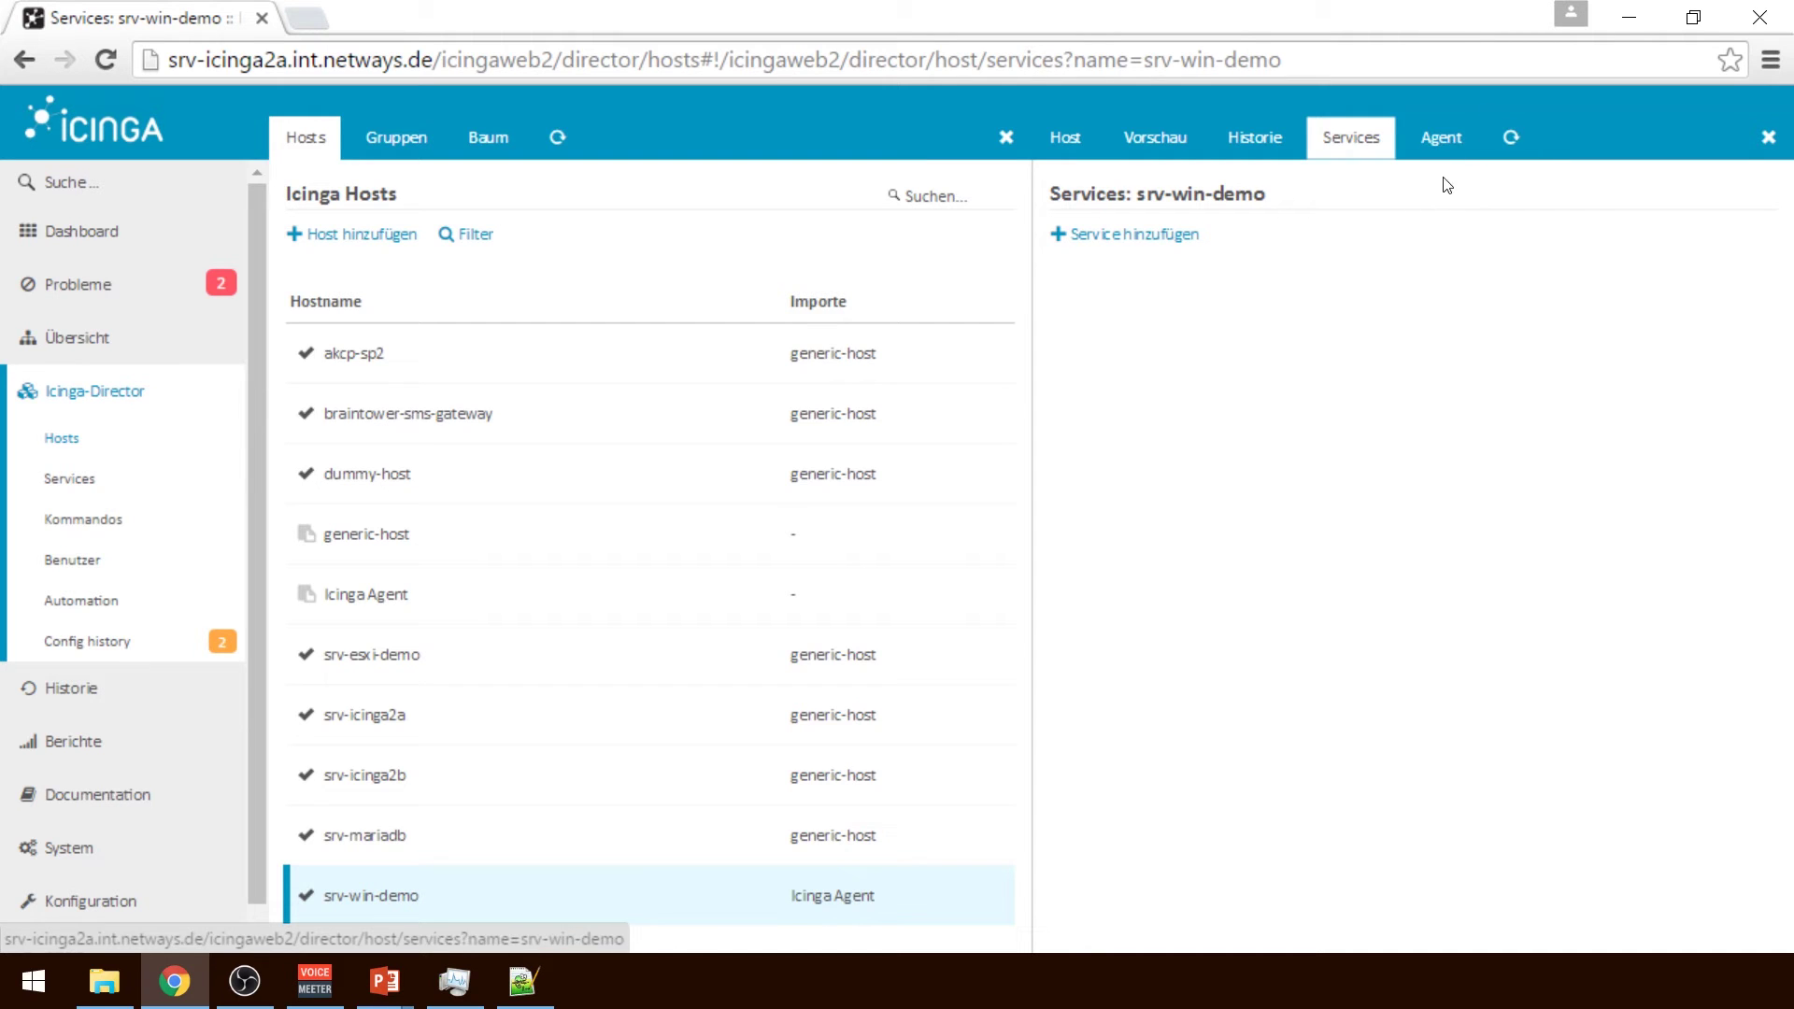
left_click(1452, 138)
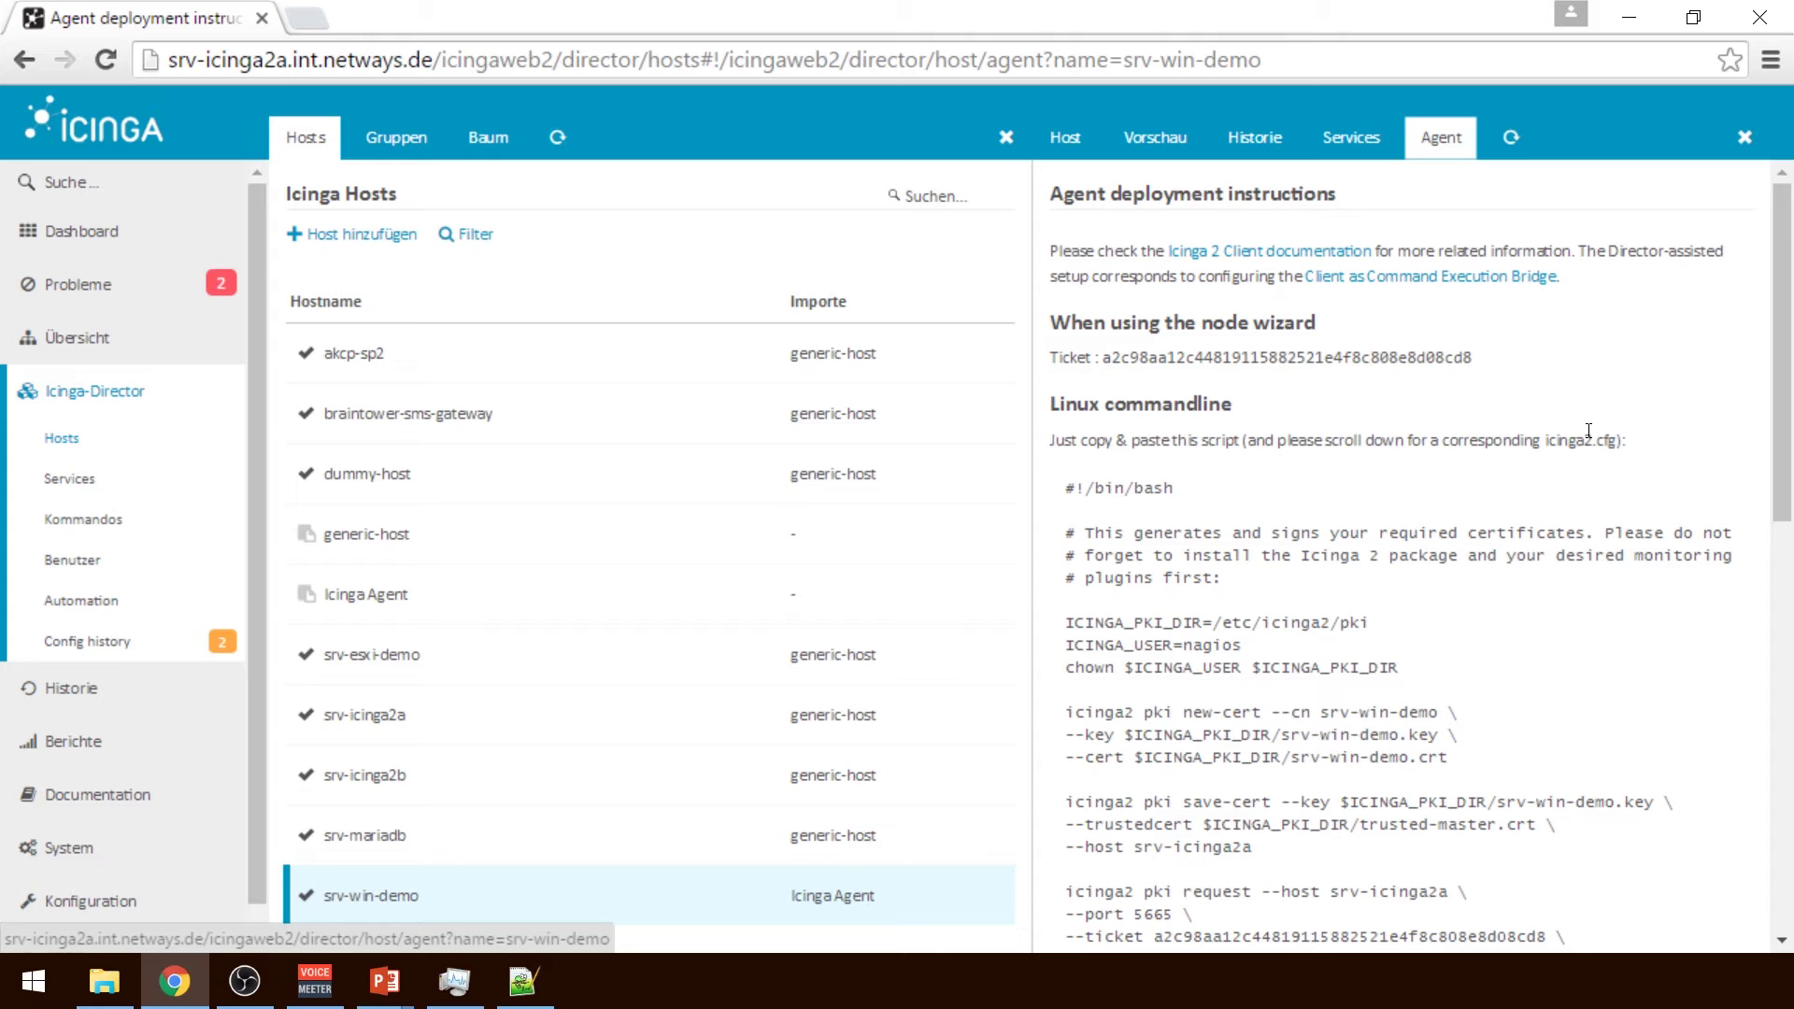
Scroll through srv-win-demo's agent script and ticket, then close the host detail panel
scroll(1791, 487, "down", 2)
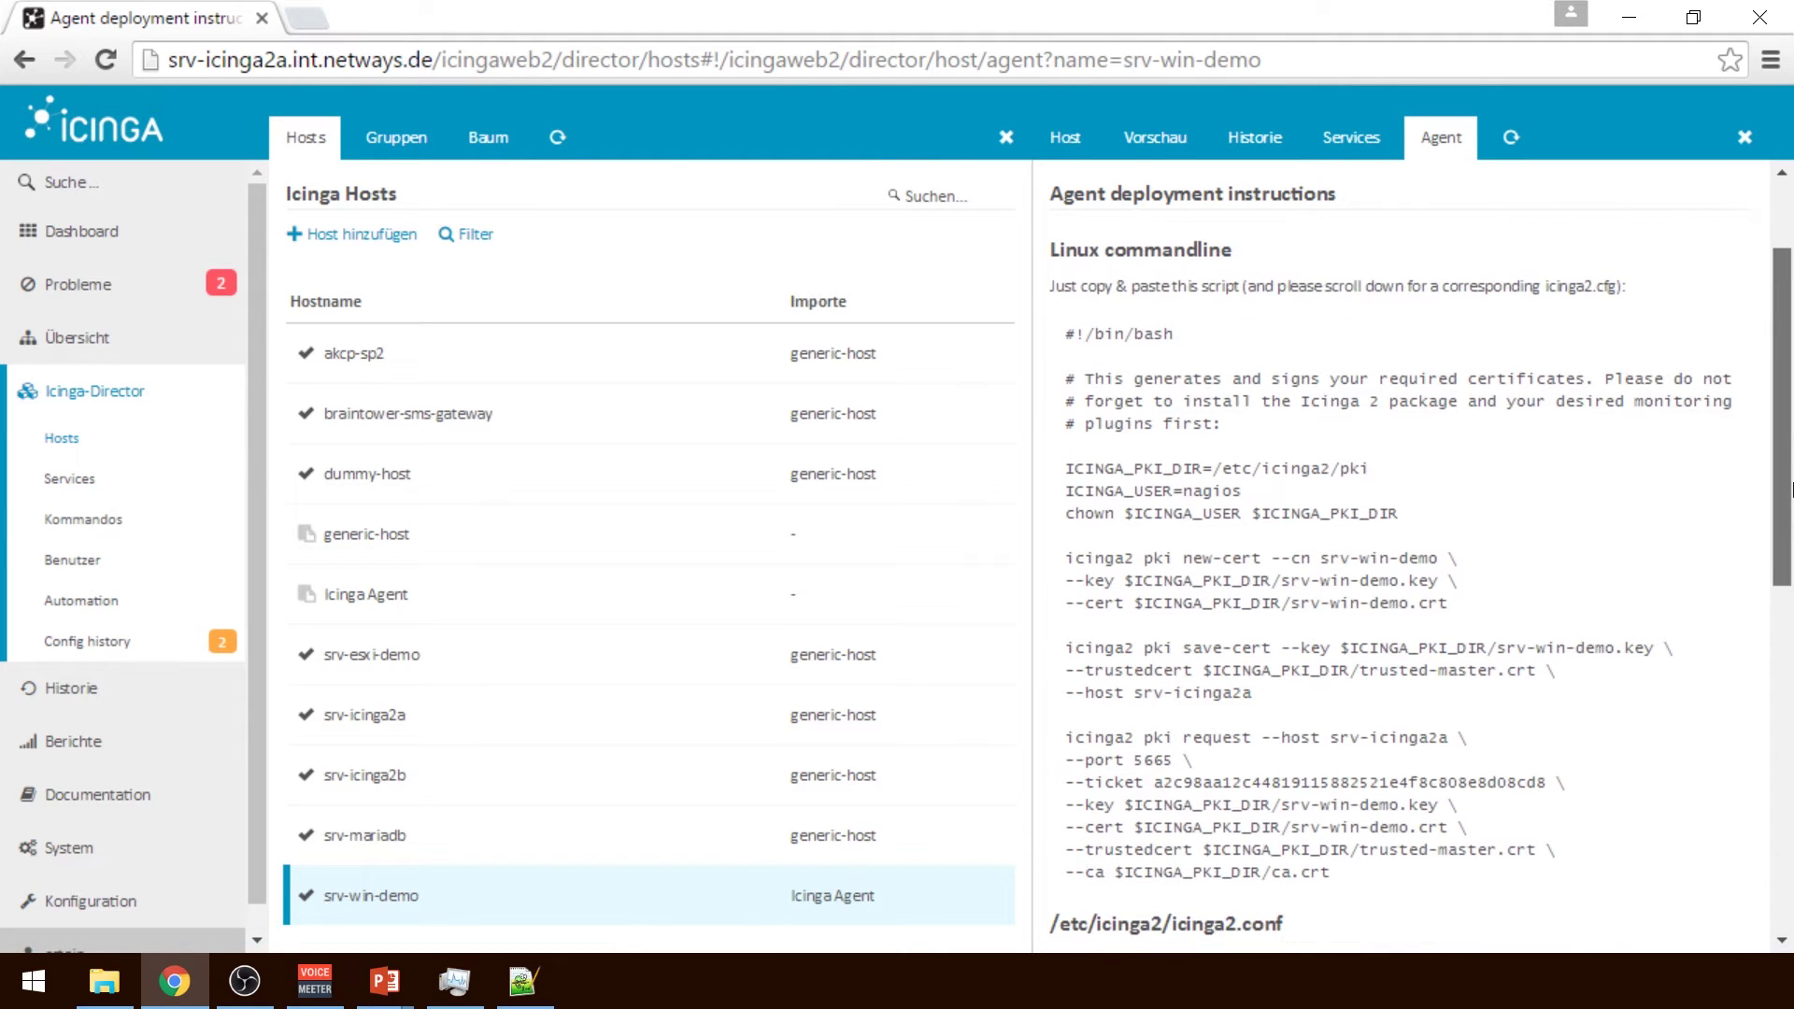
left_click_drag(1791, 488, 1790, 478)
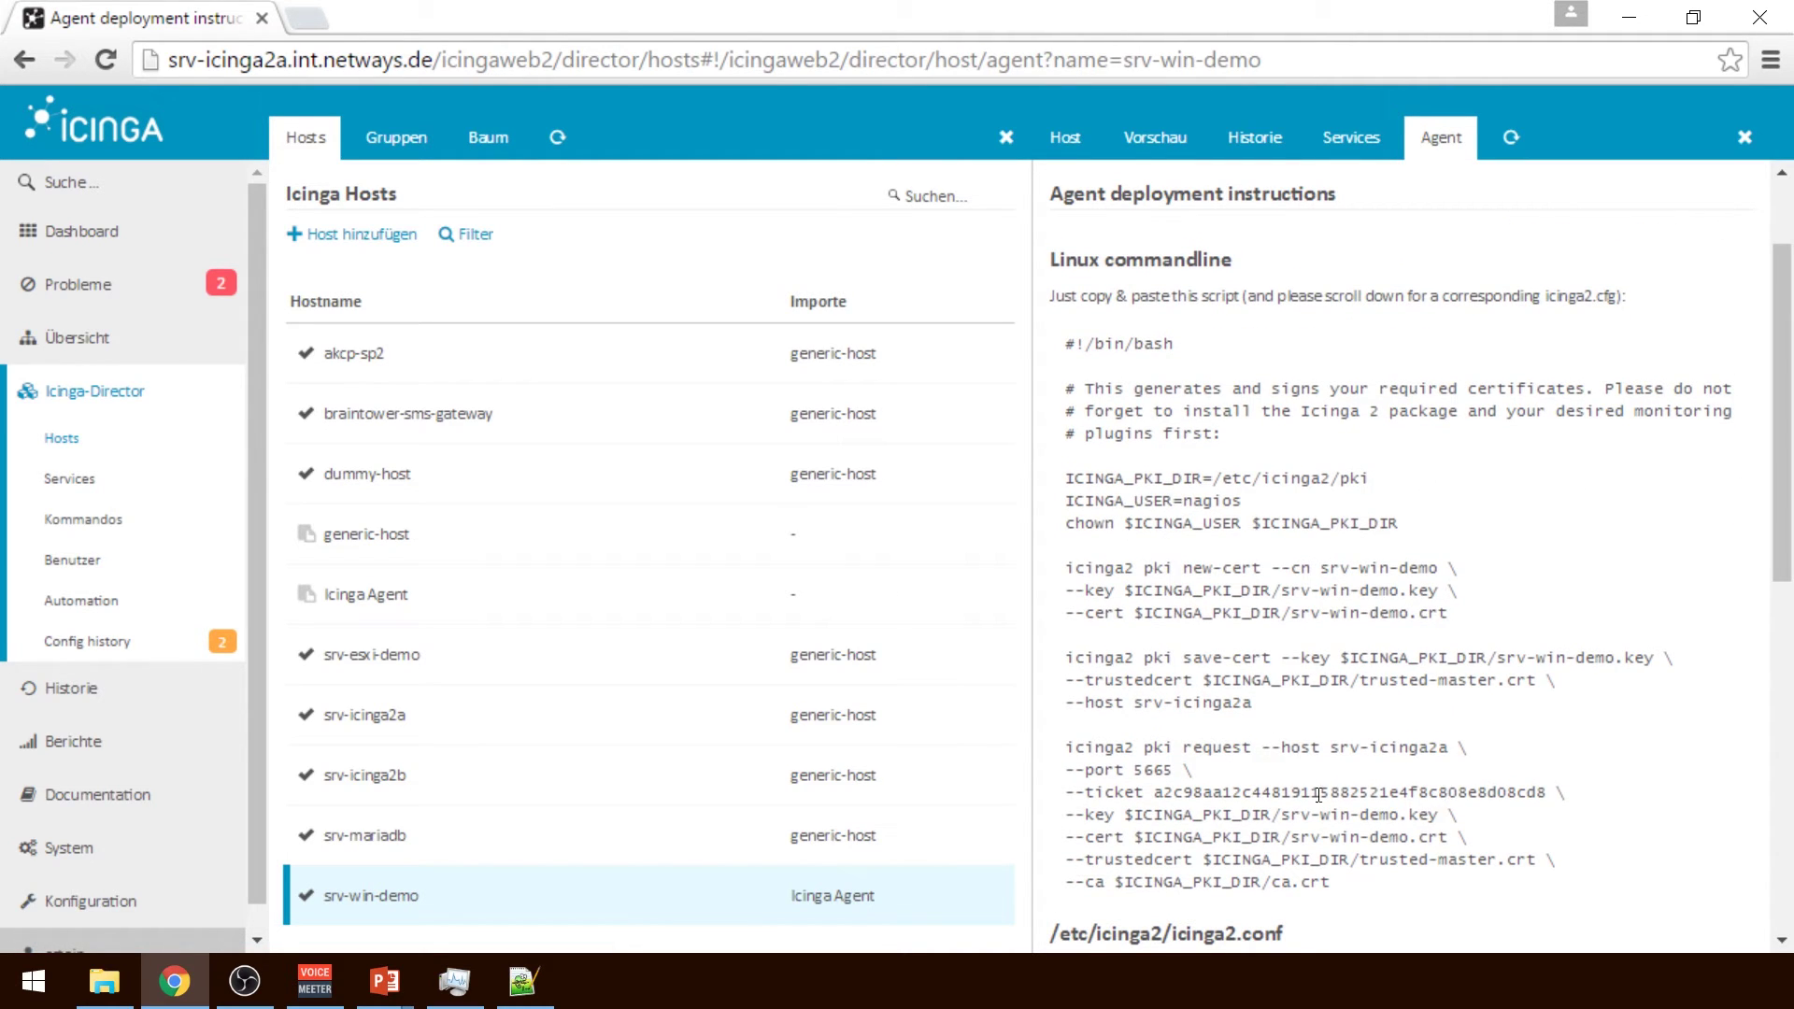
left_click_drag(1783, 449, 1783, 387)
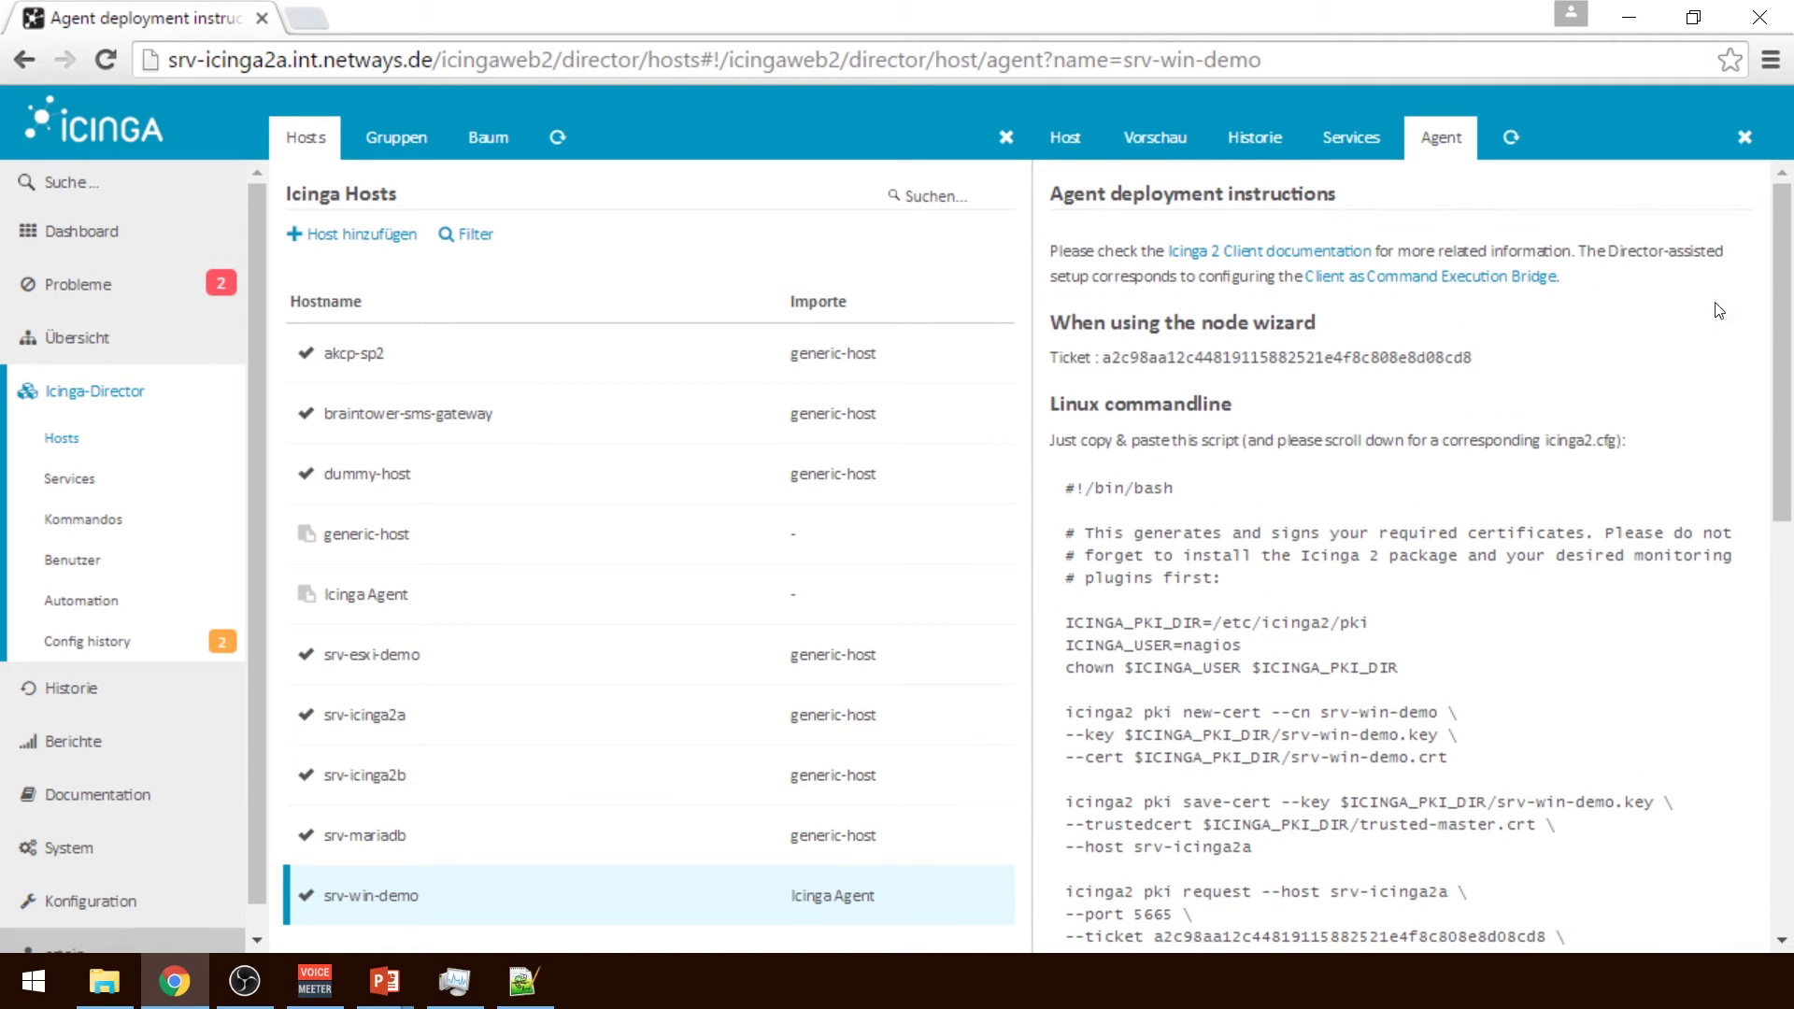
double_click(1383, 357)
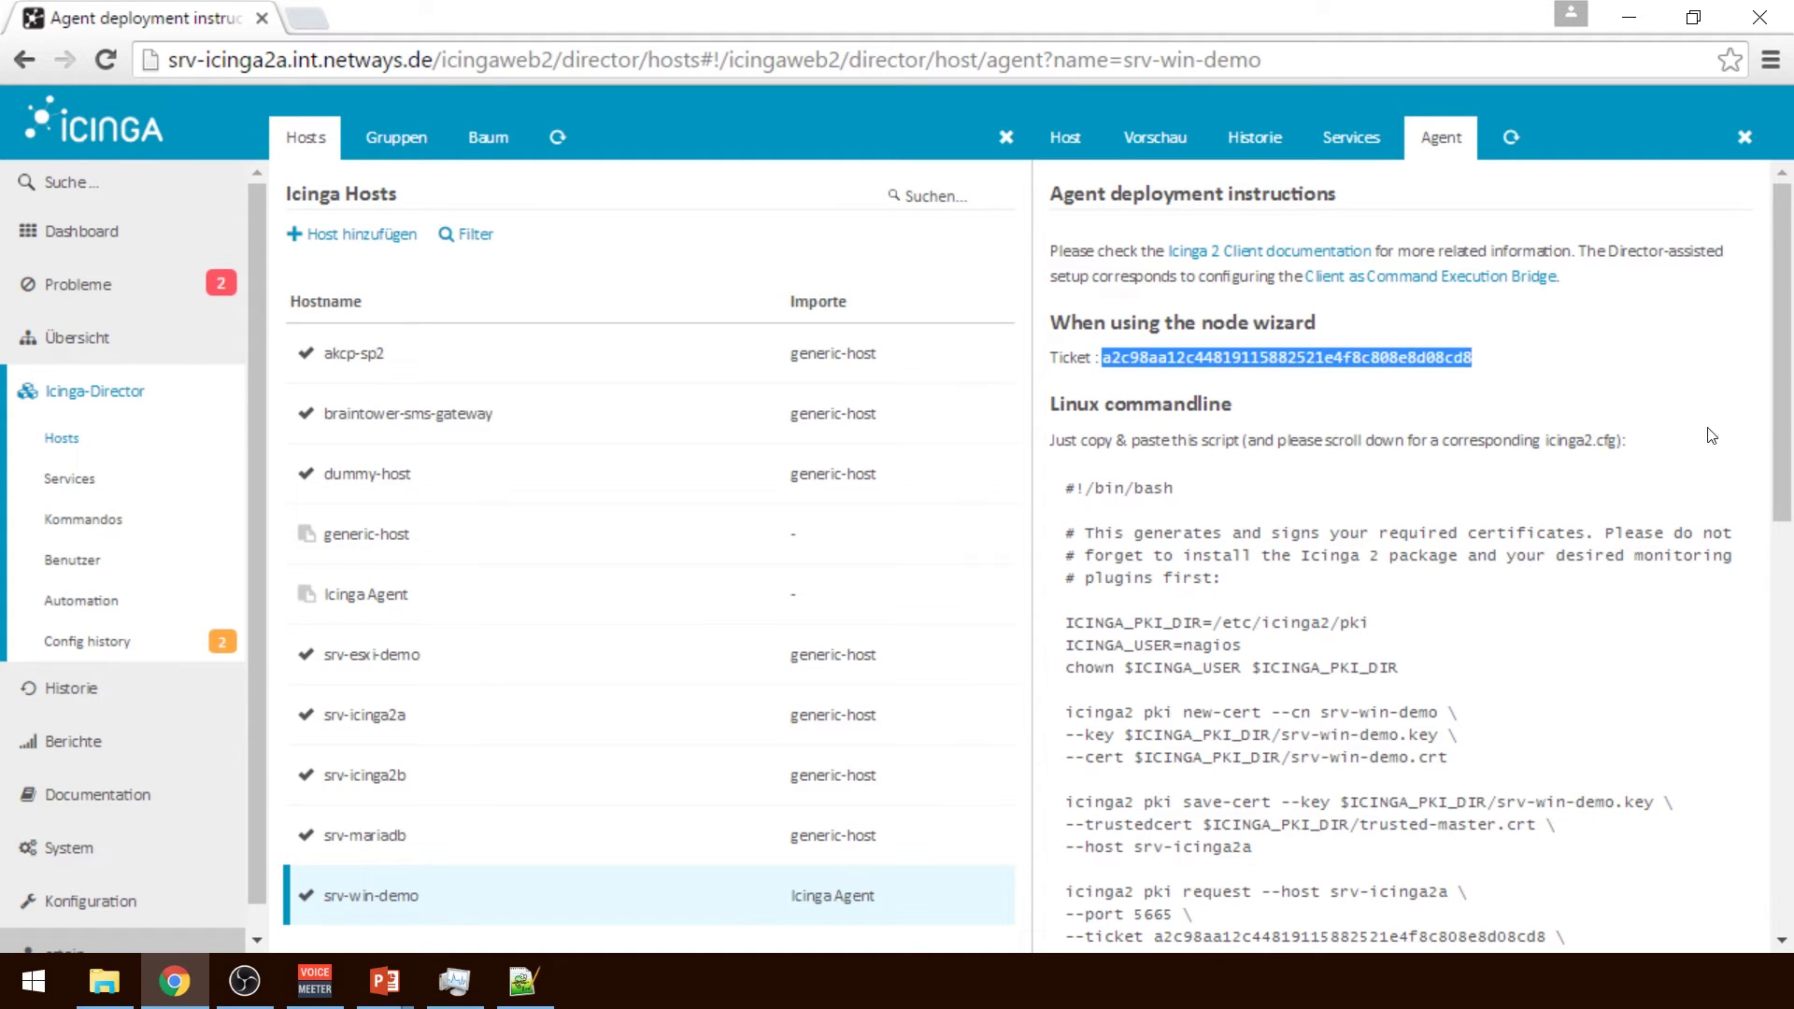
left_click_drag(1785, 440, 1791, 551)
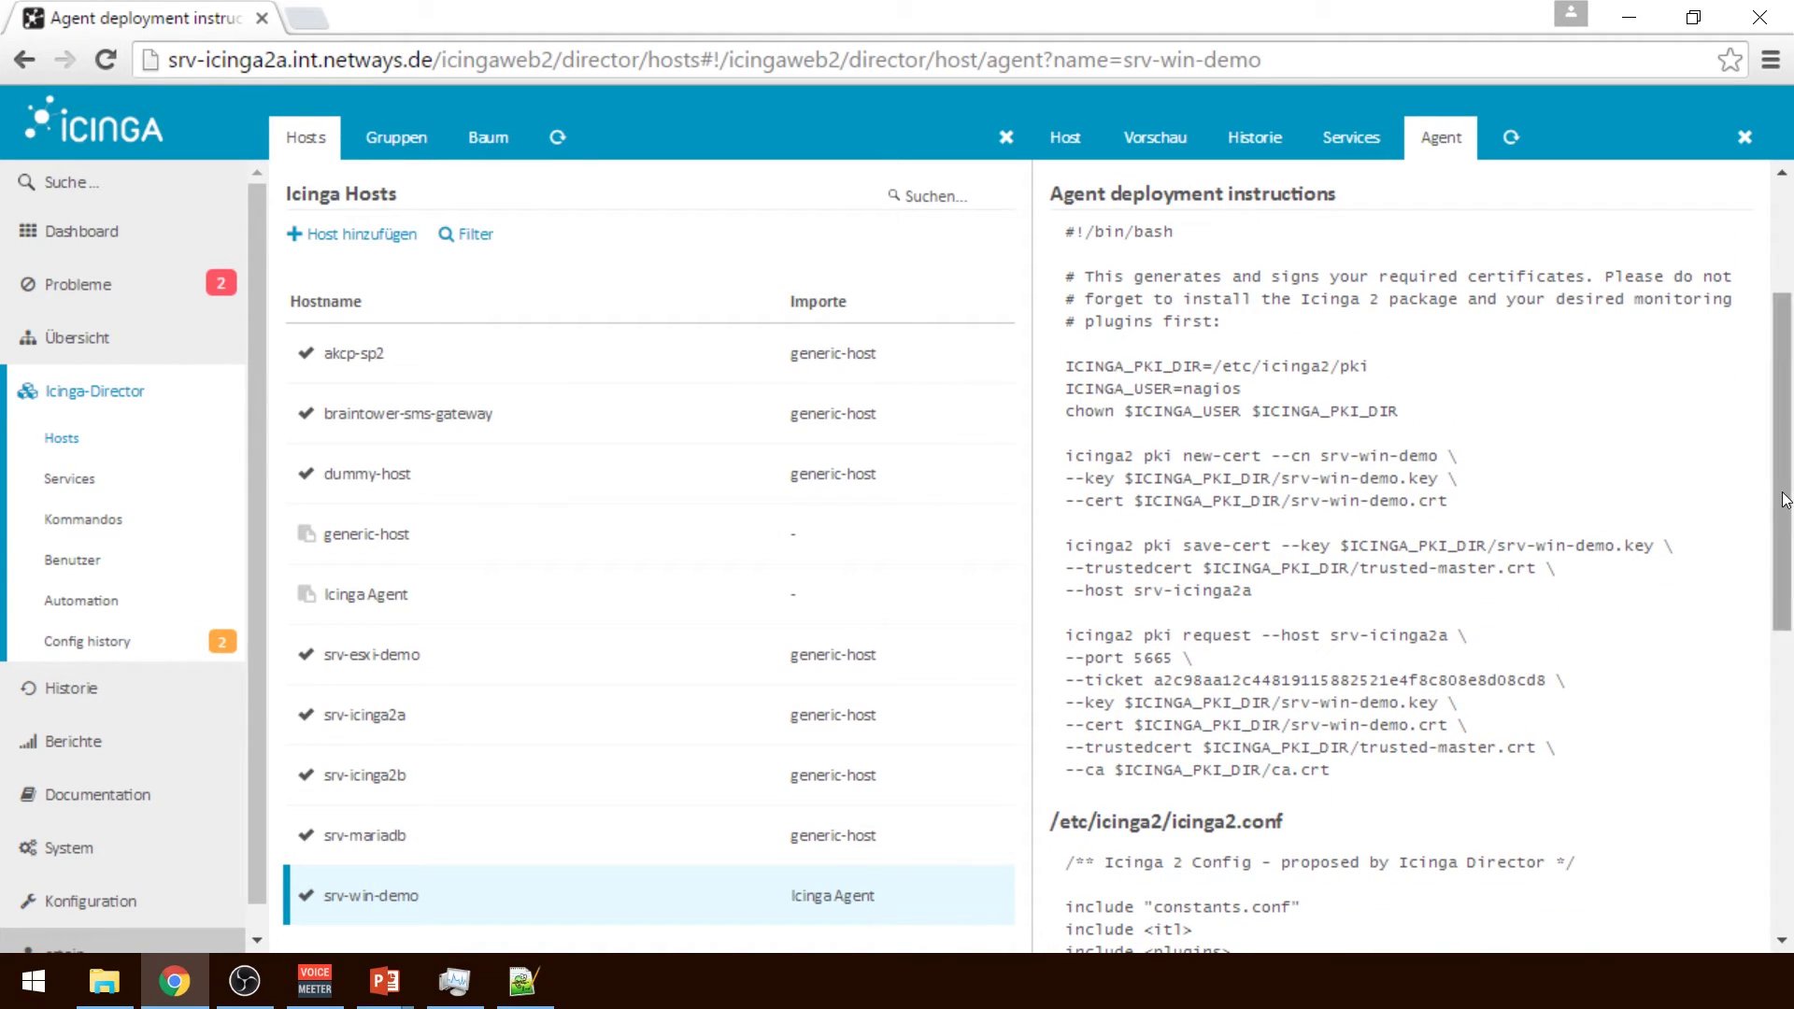
left_click_drag(1785, 500, 1785, 663)
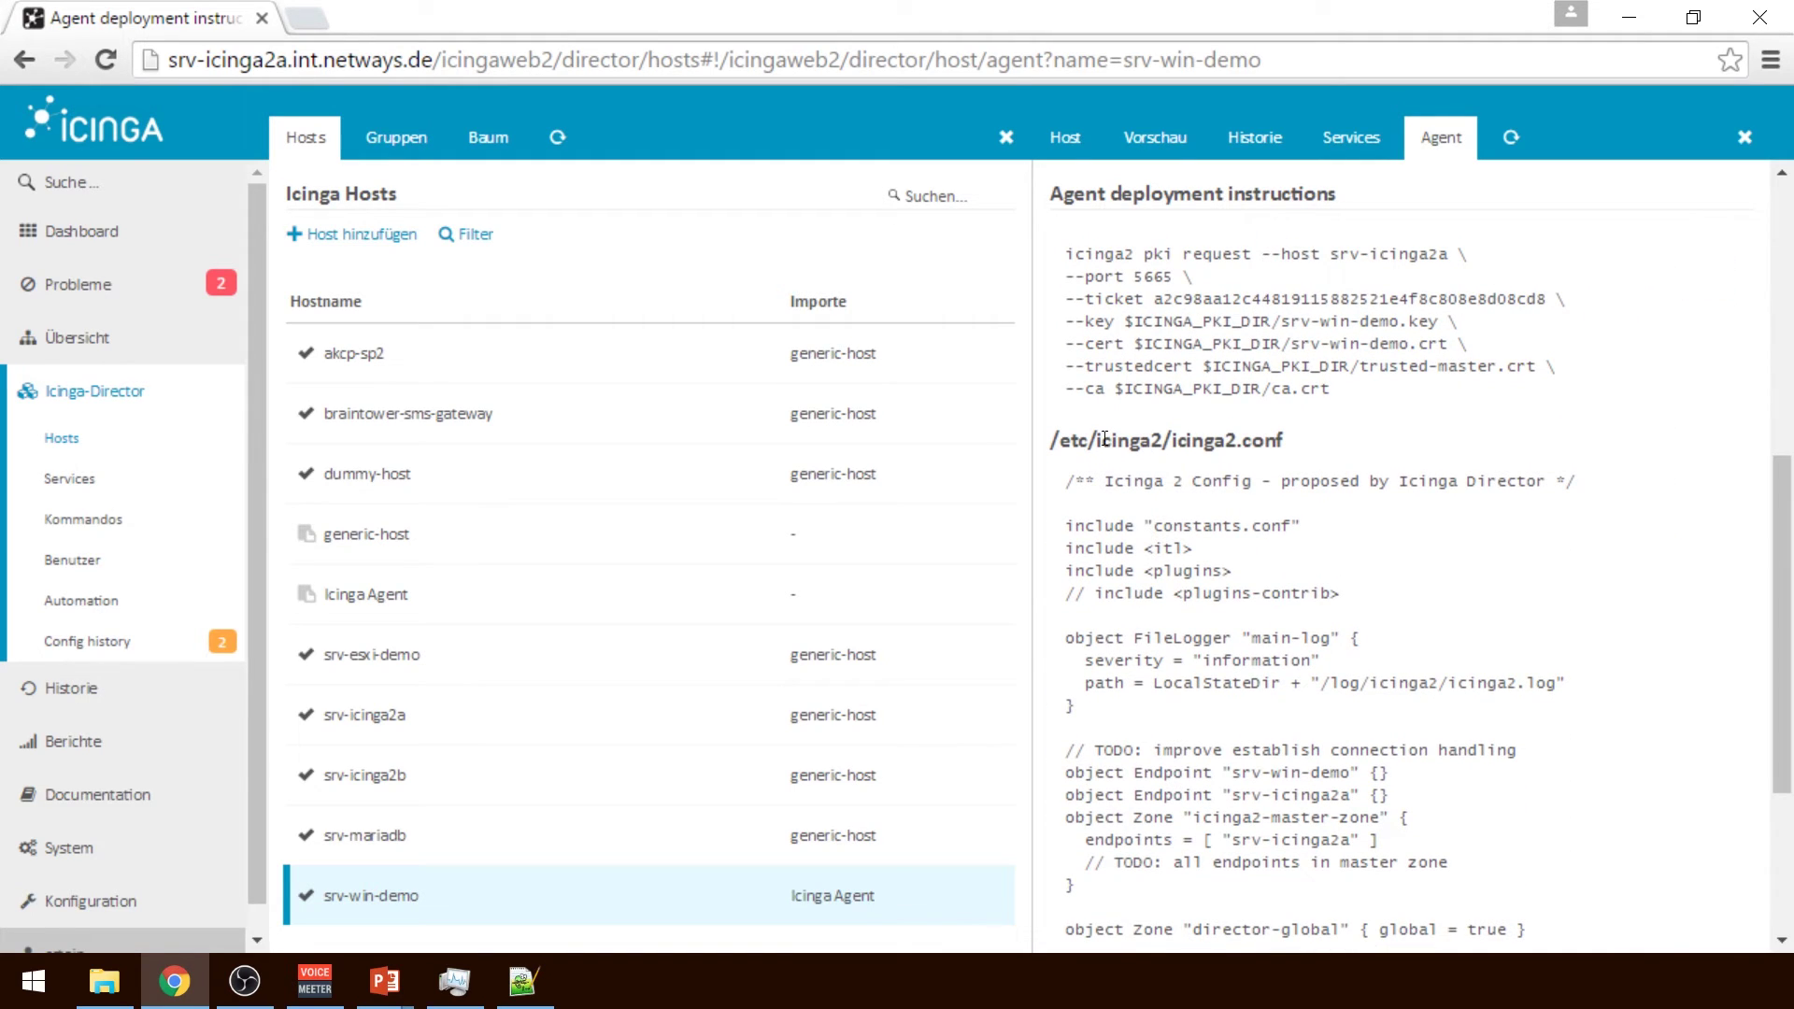
left_click_drag(1786, 567, 1722, 249)
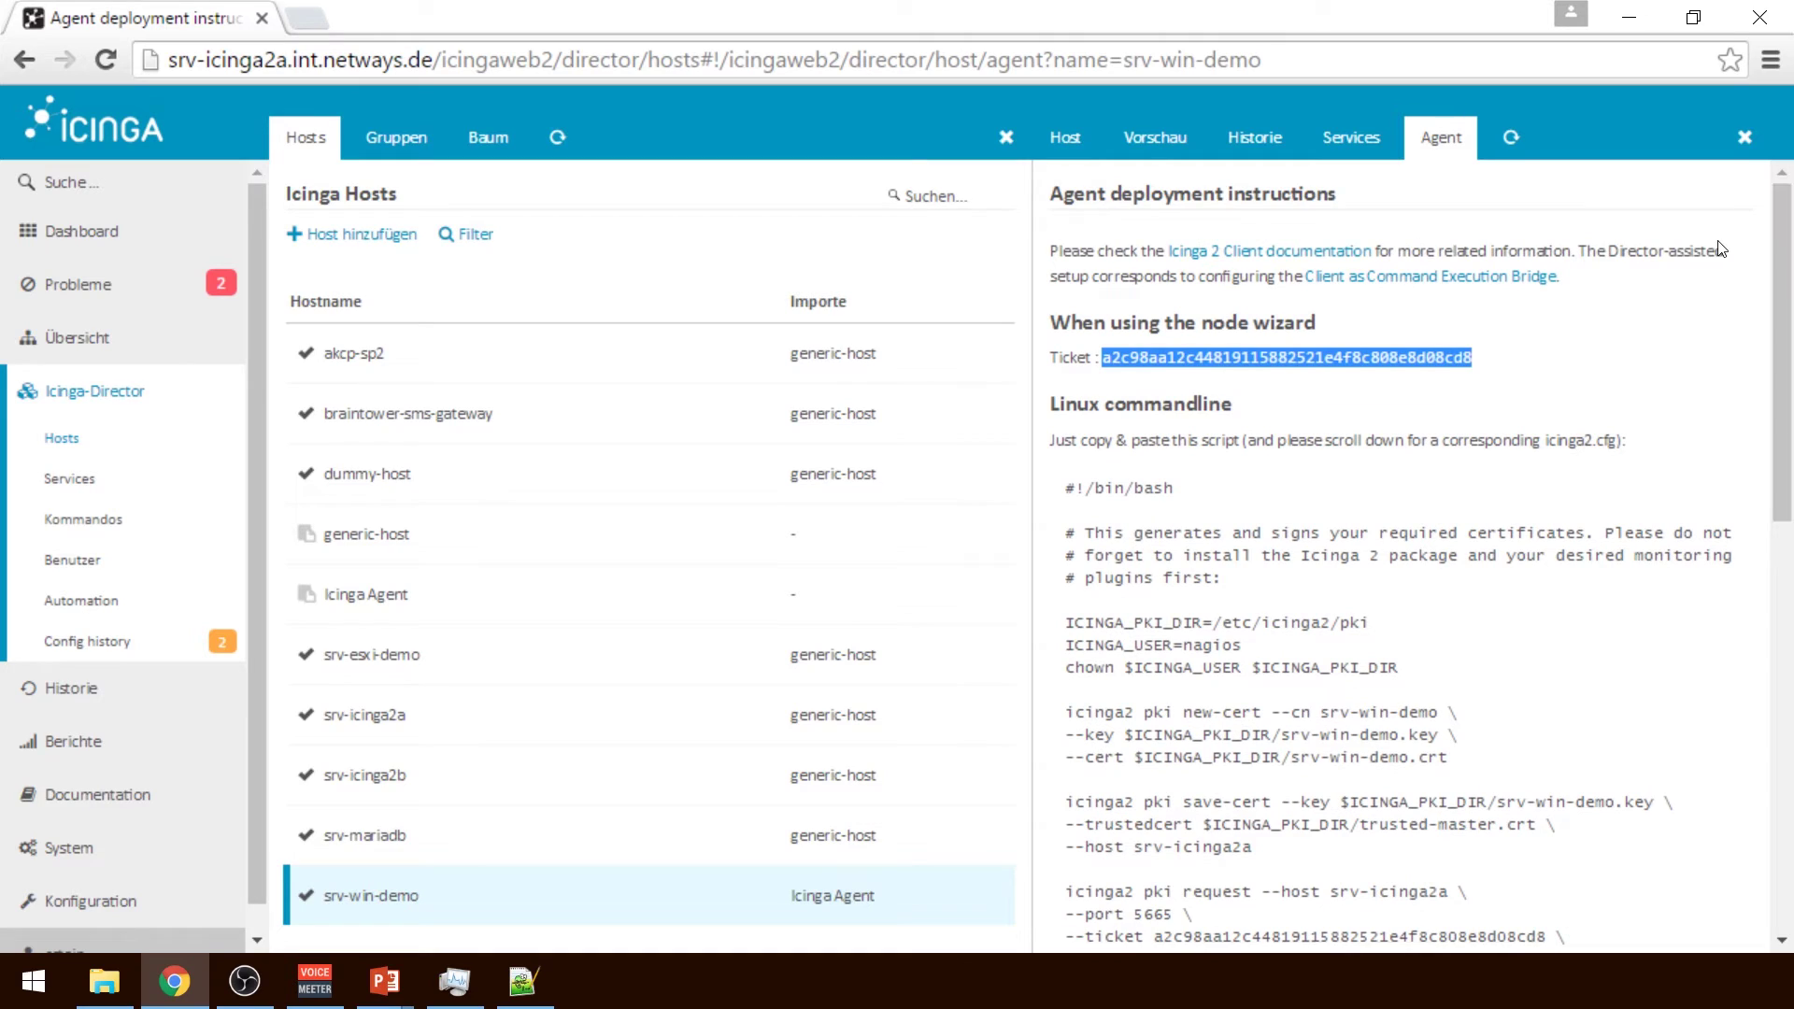
left_click(1618, 304)
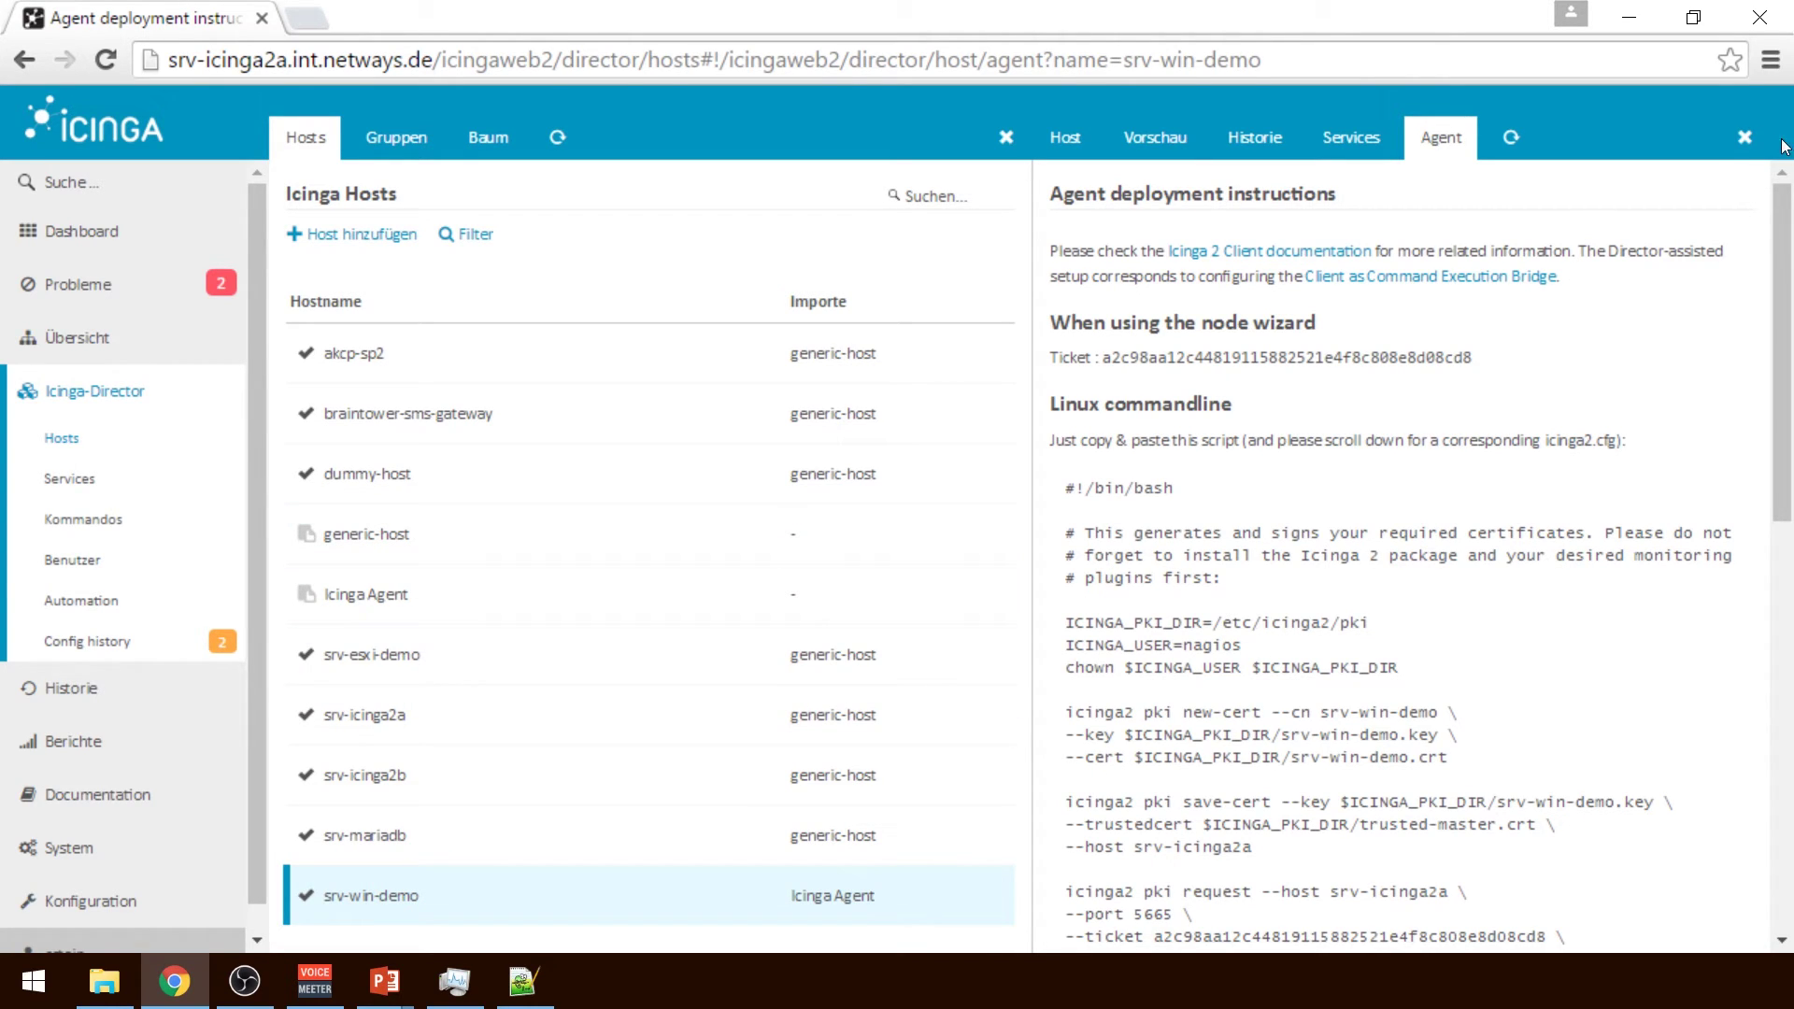
left_click(1745, 138)
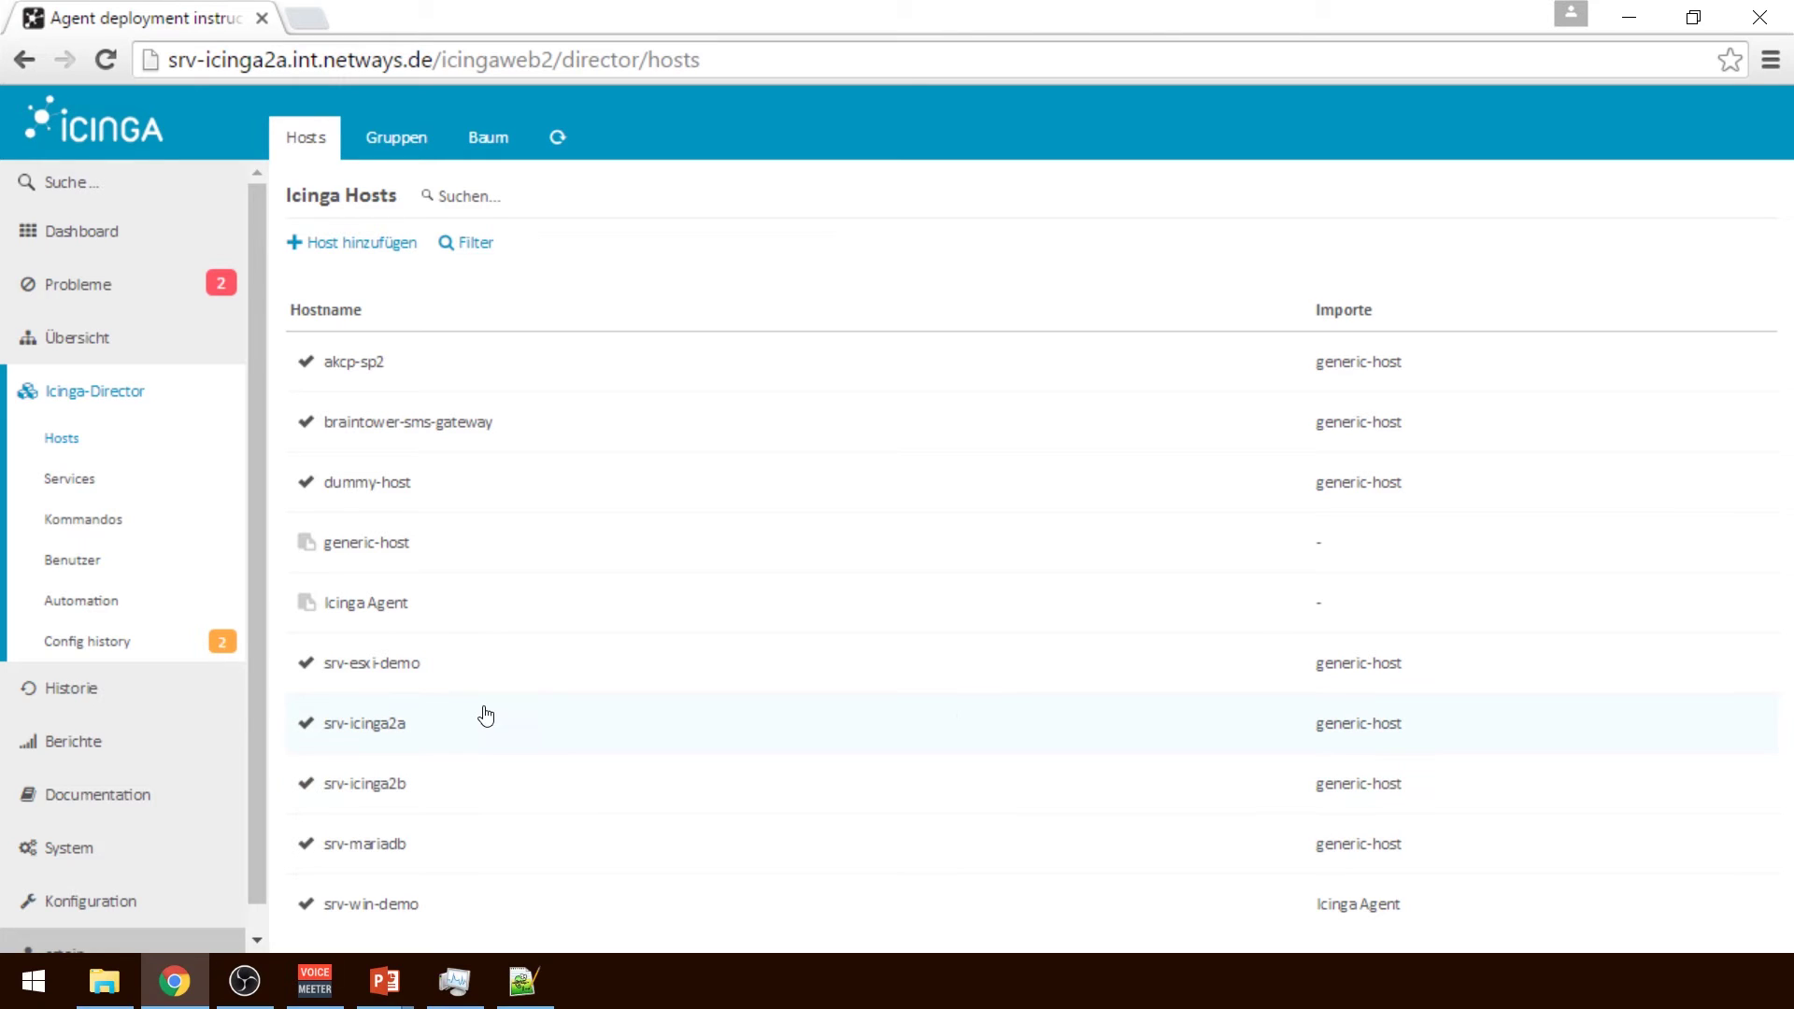
Look over the Services list, then bring up the Kommandos list
left_click(94, 481)
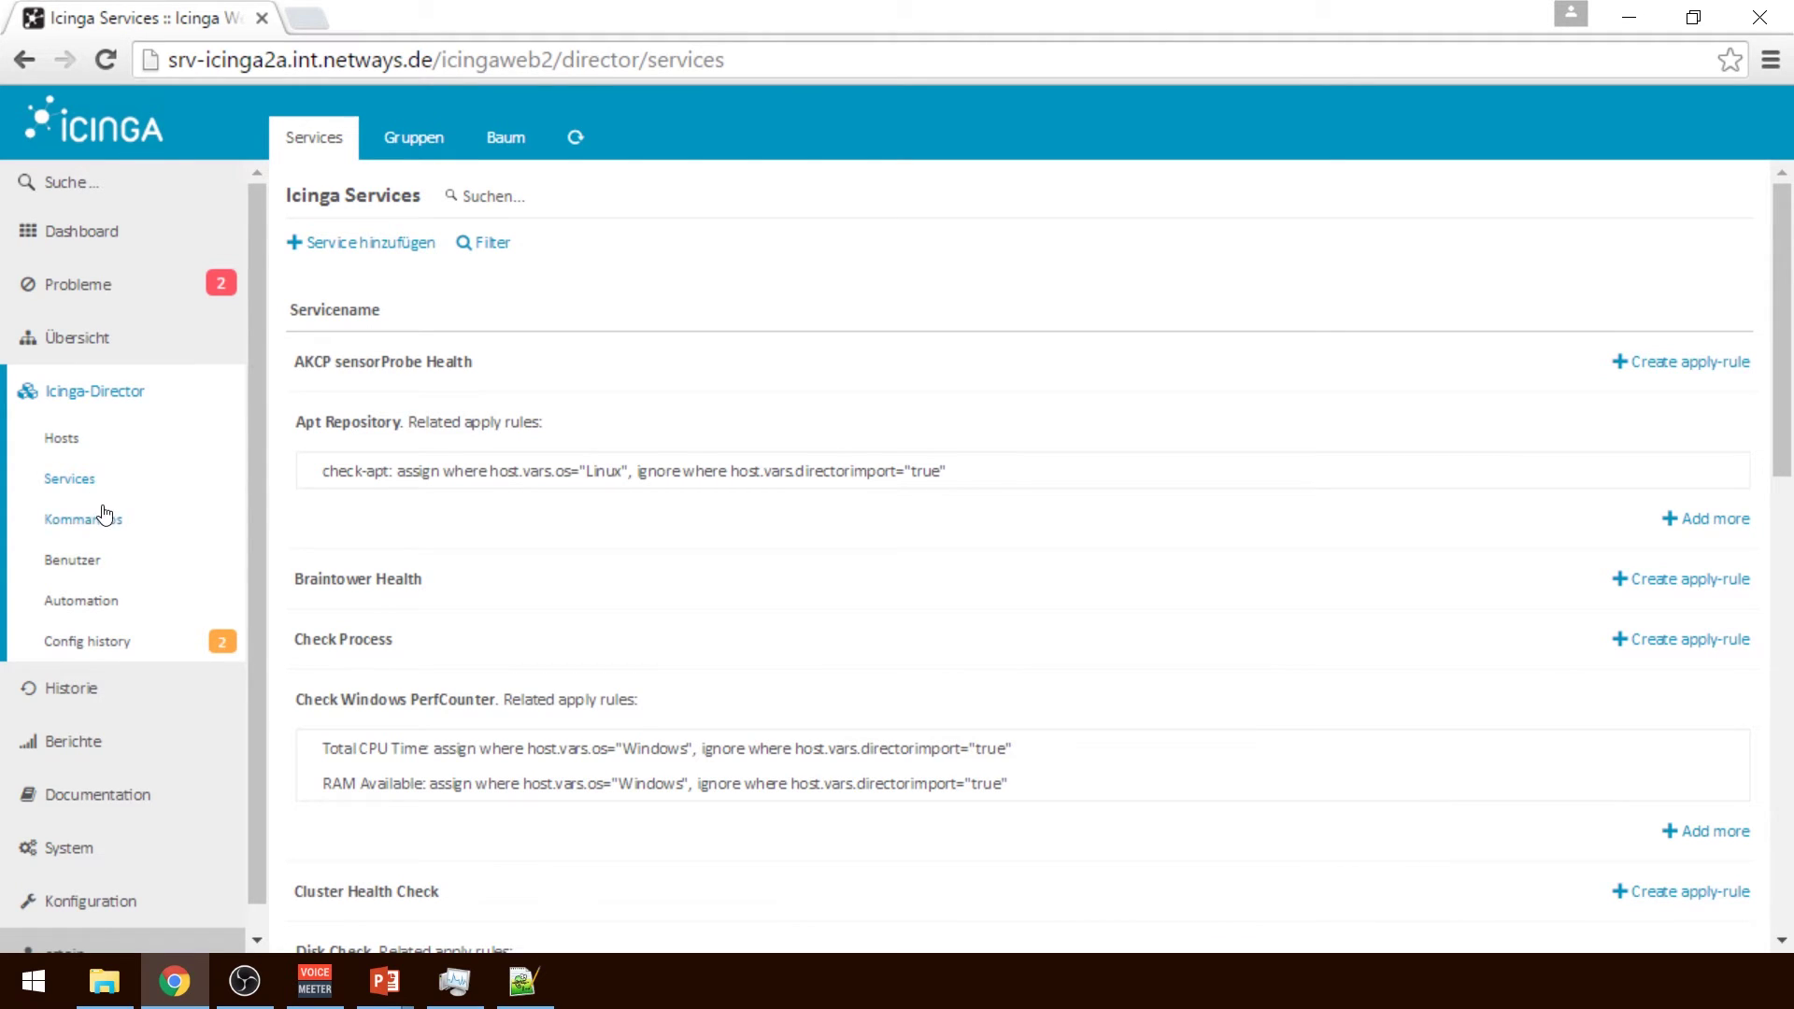
left_click(110, 521)
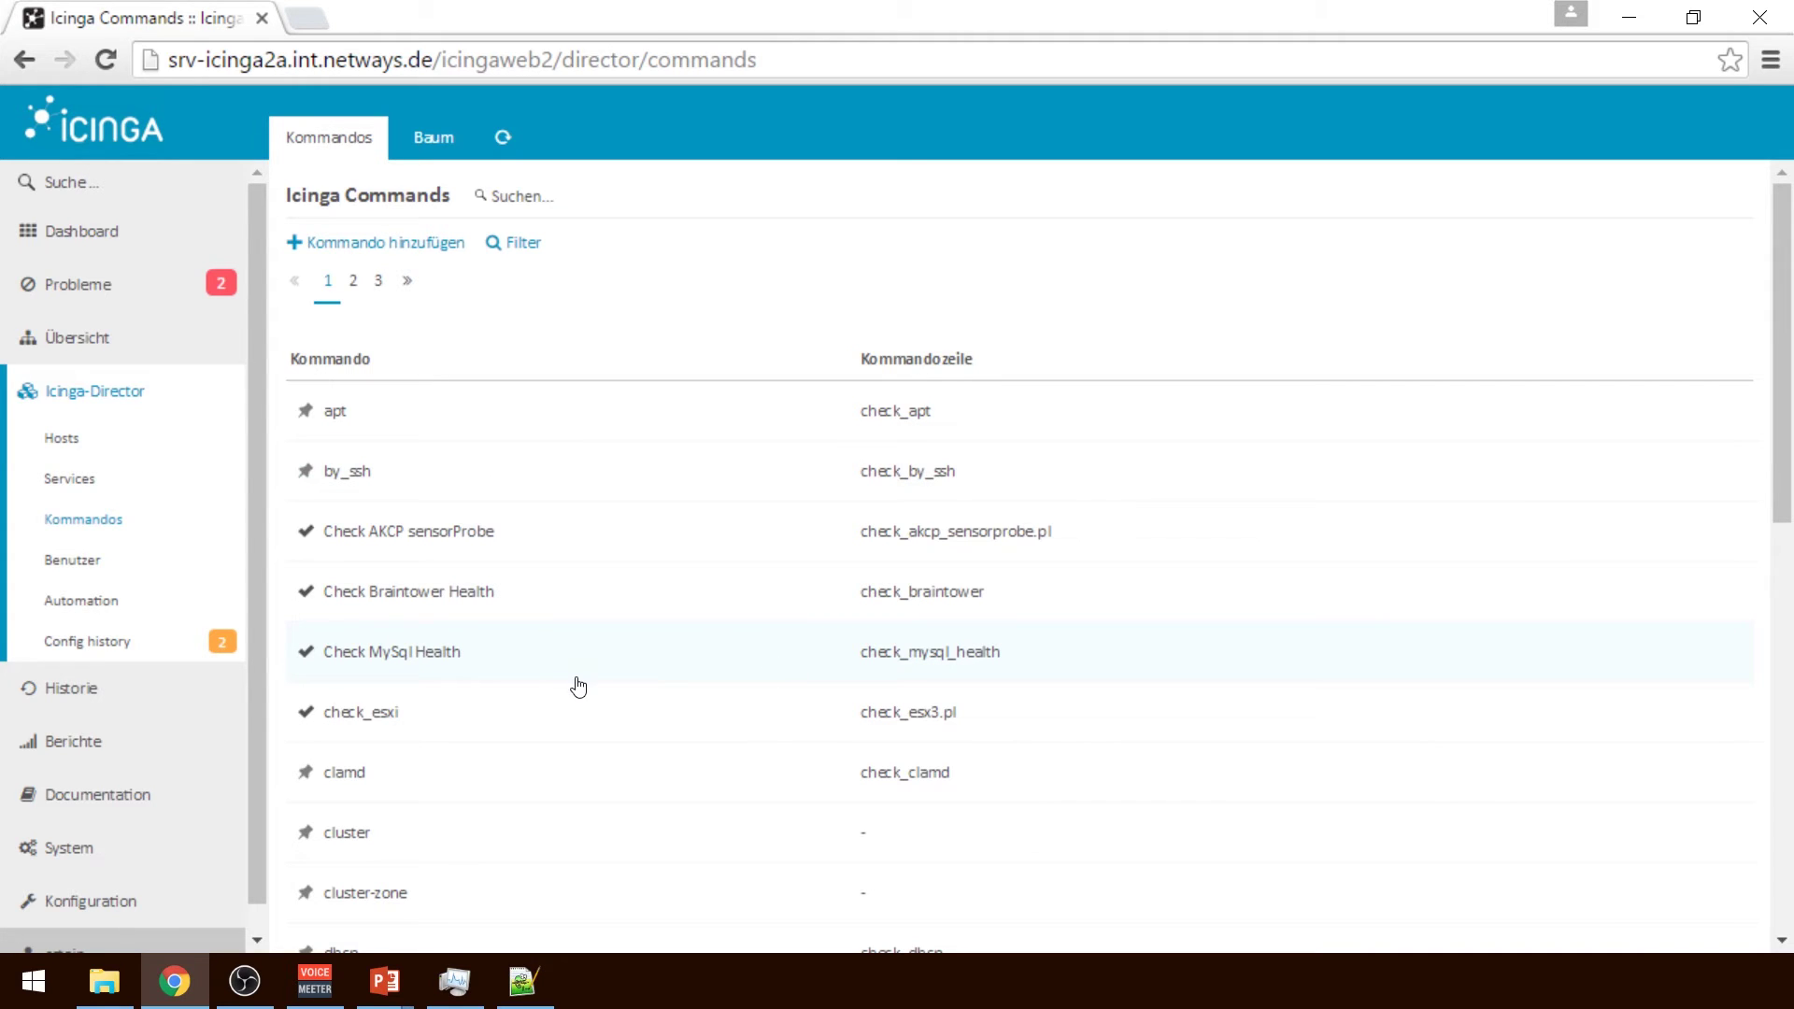
Start a new command object with command type Plugin Check Command
left_click(372, 251)
left_click(1510, 258)
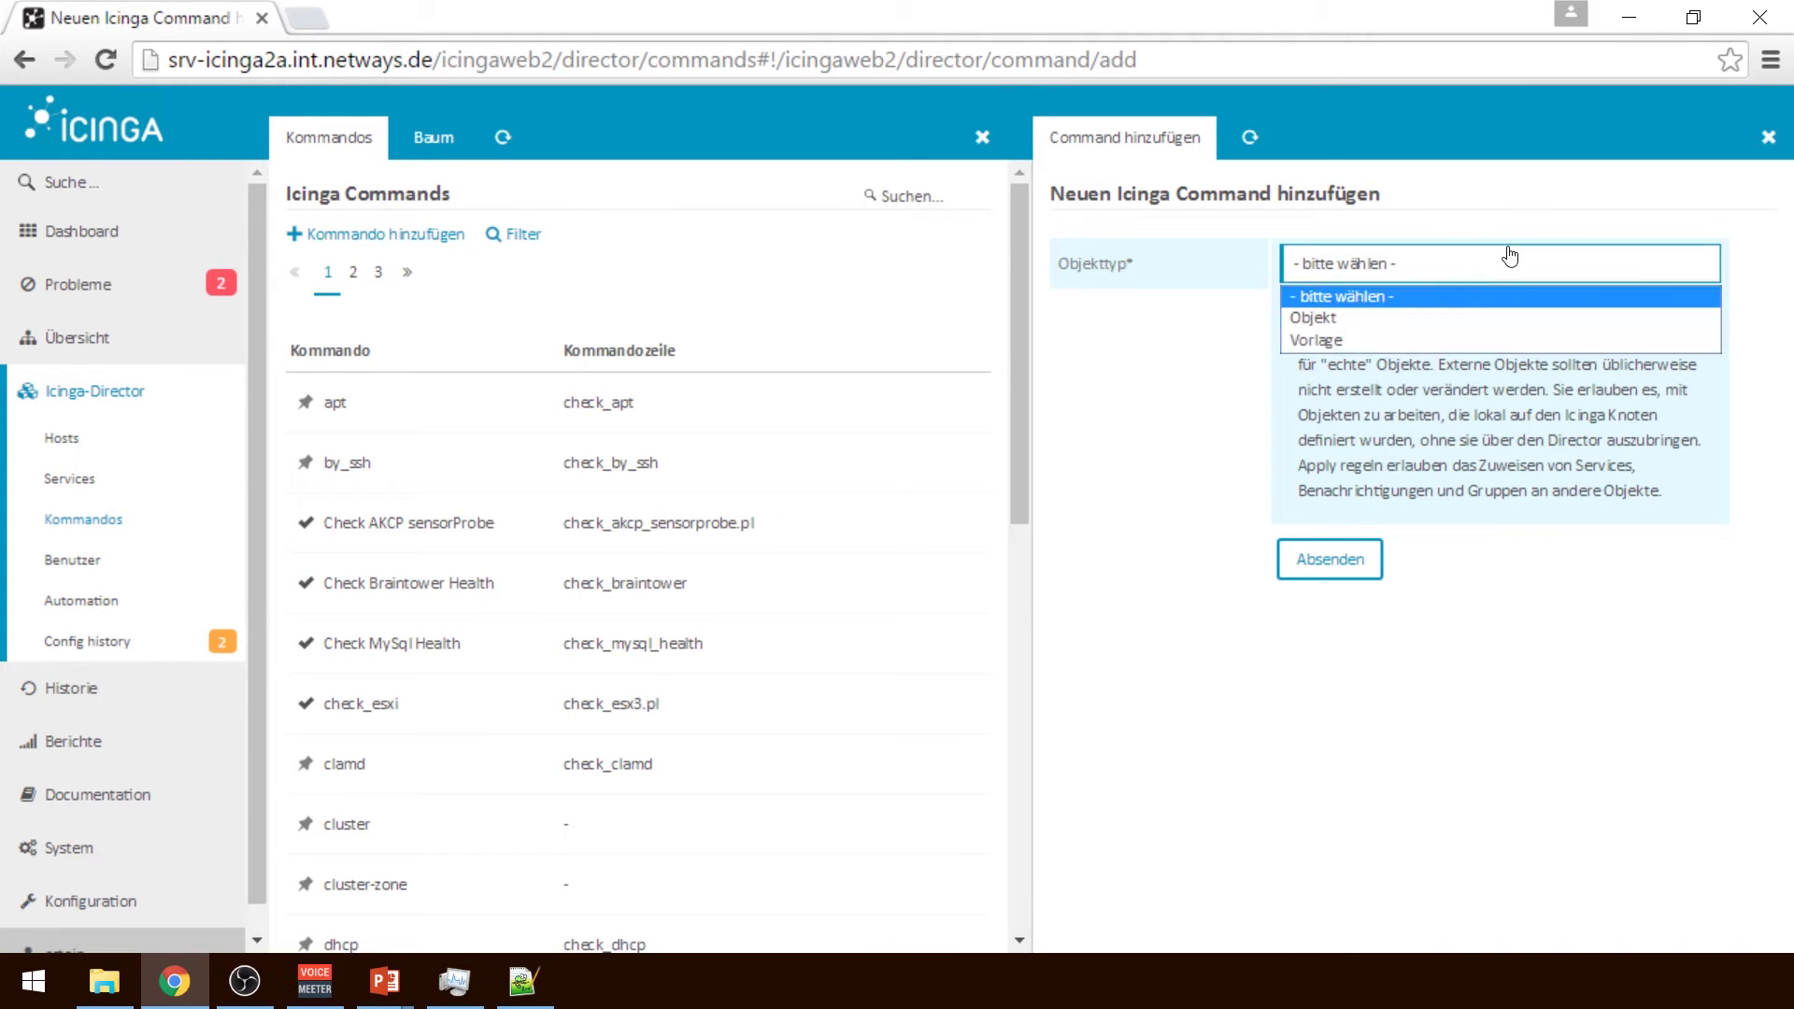
left_click(1455, 318)
left_click(1406, 542)
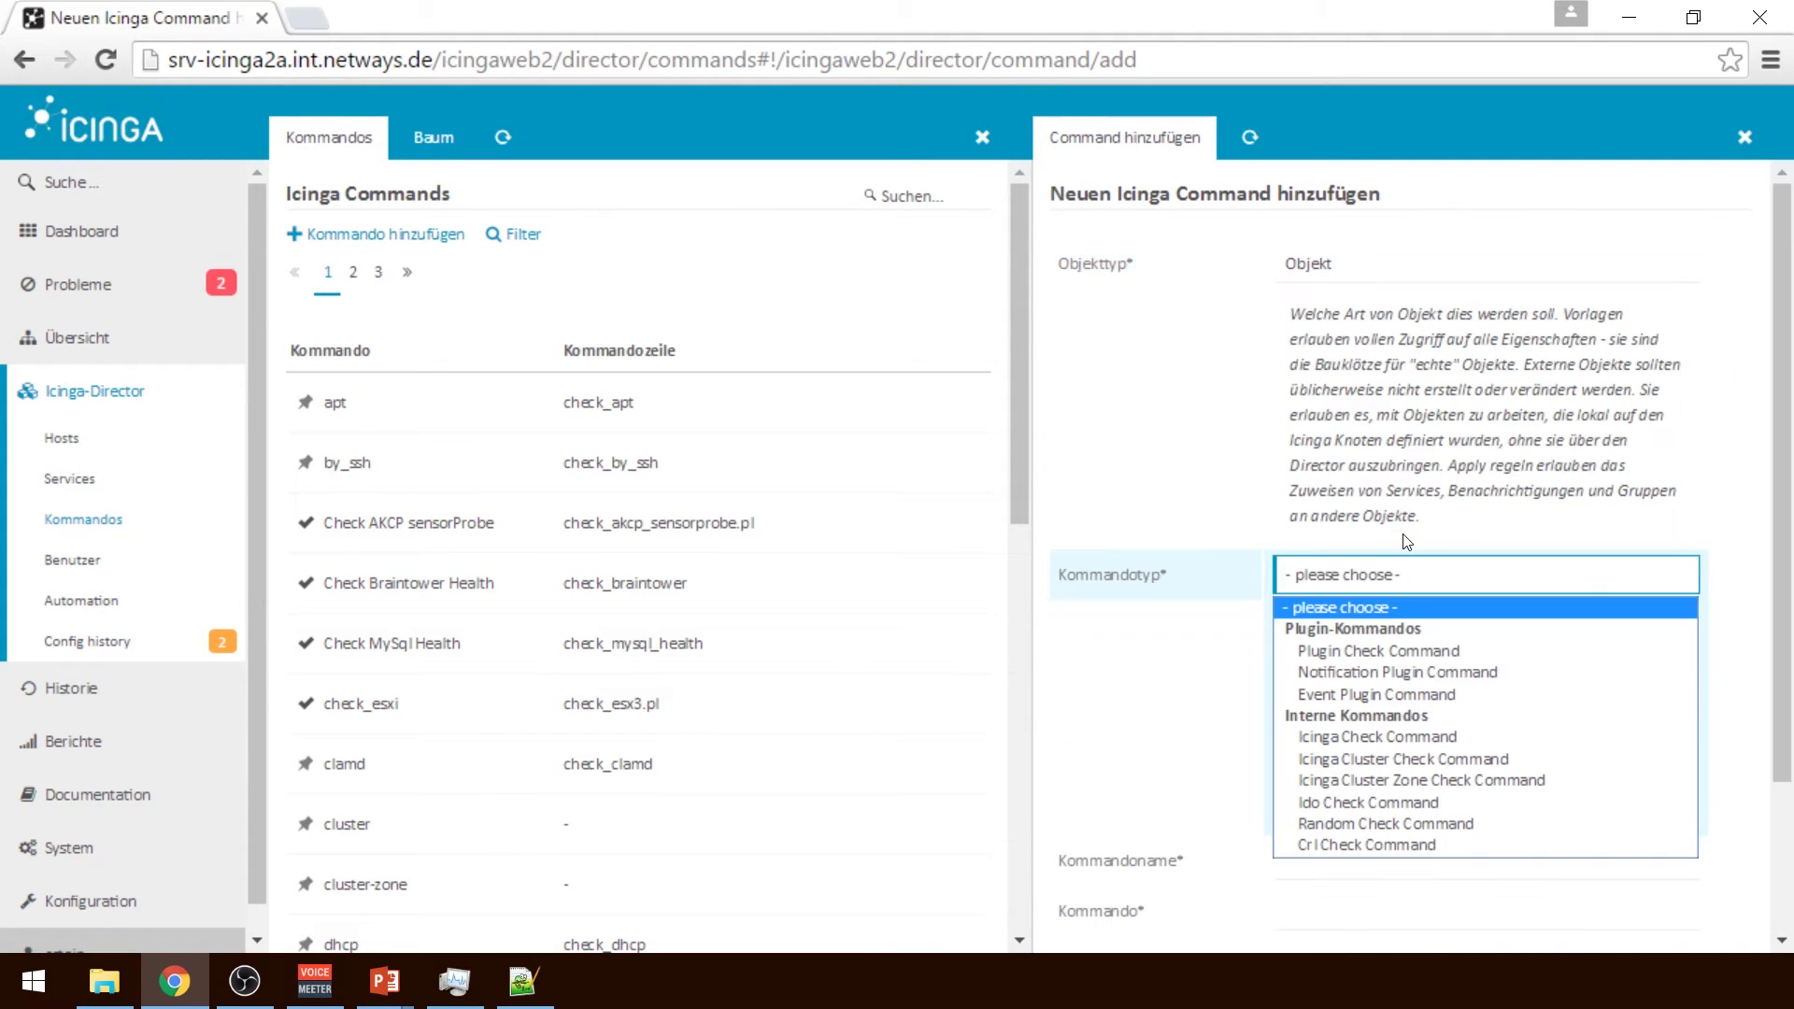
left_click(1392, 647)
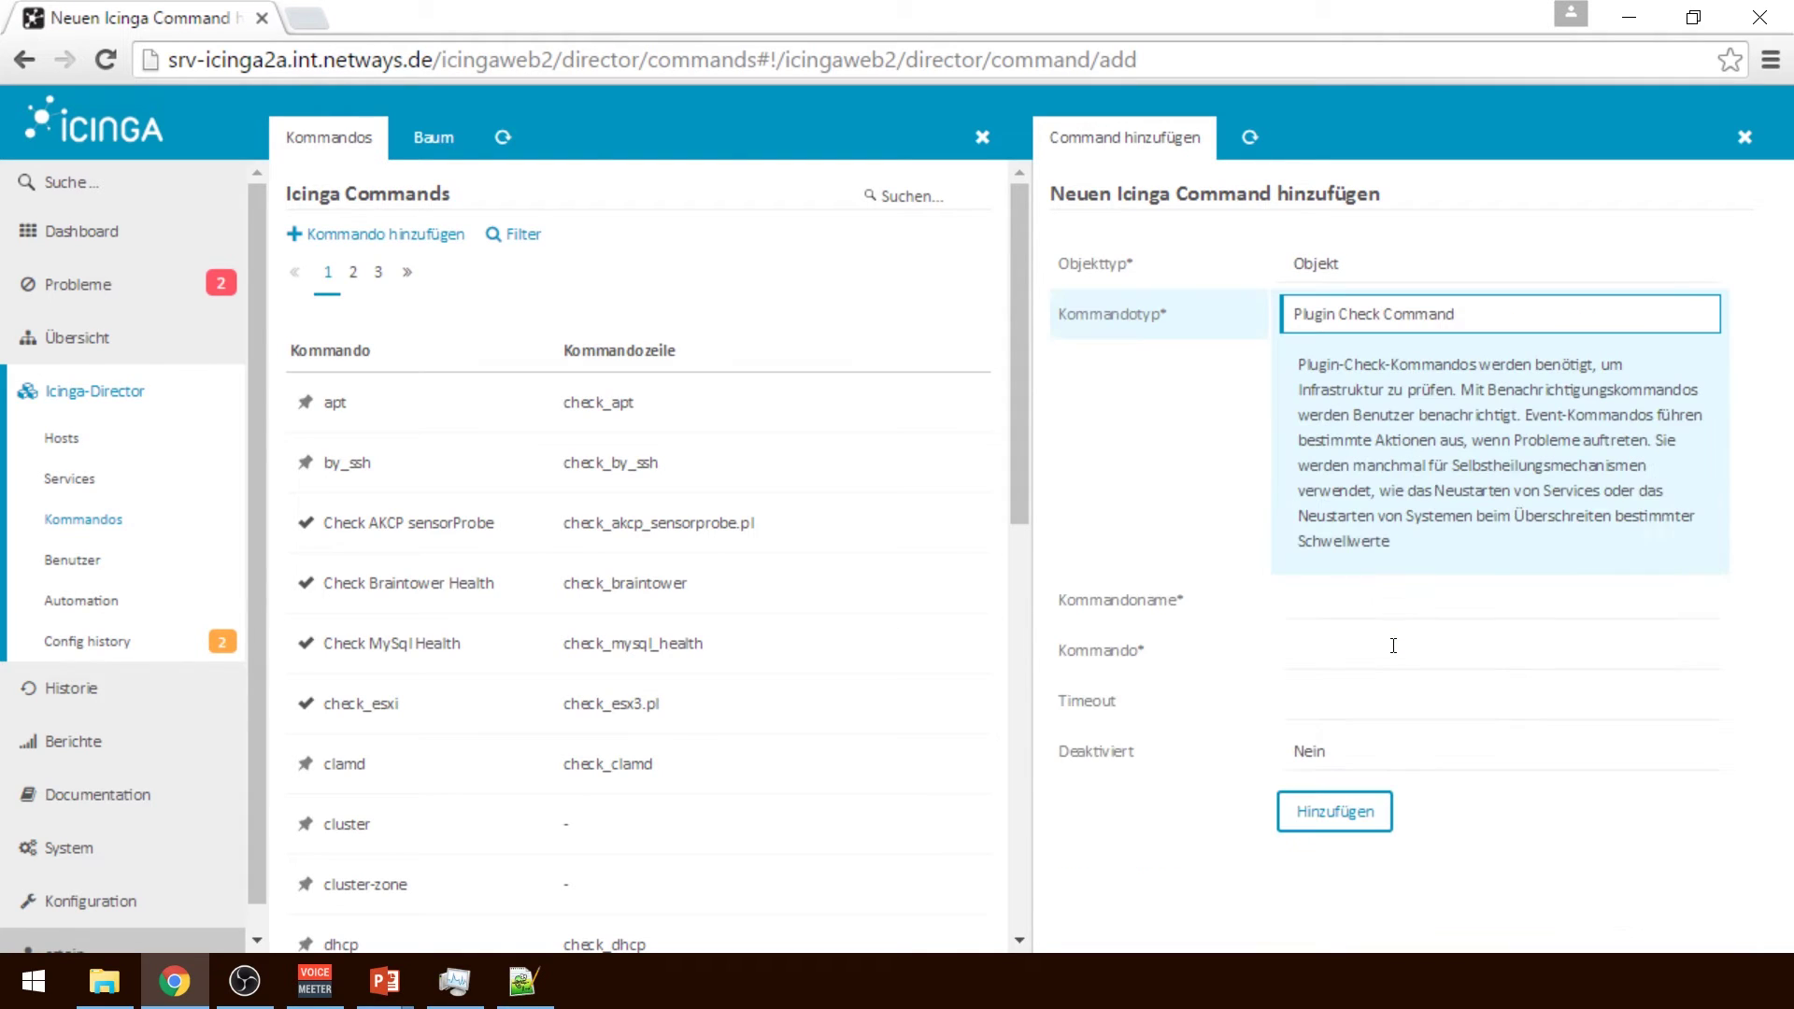
left_click(1322, 319)
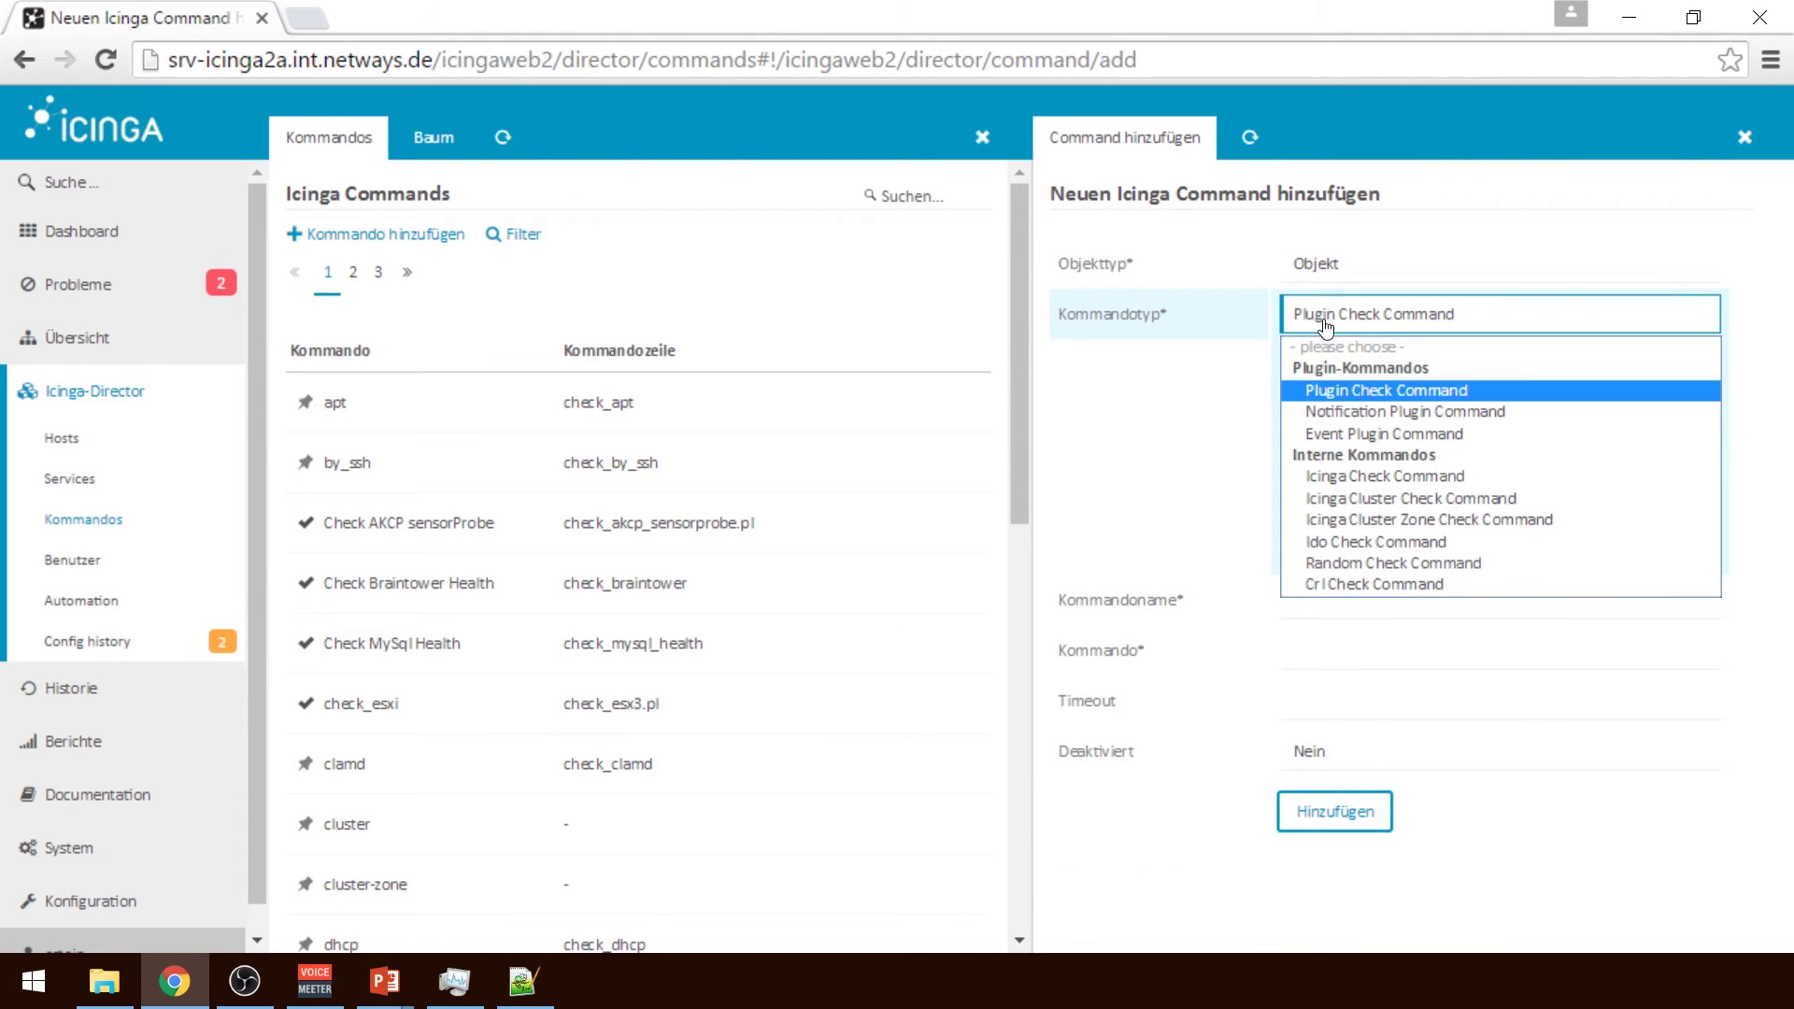
left_click(1349, 412)
left_click(1320, 611)
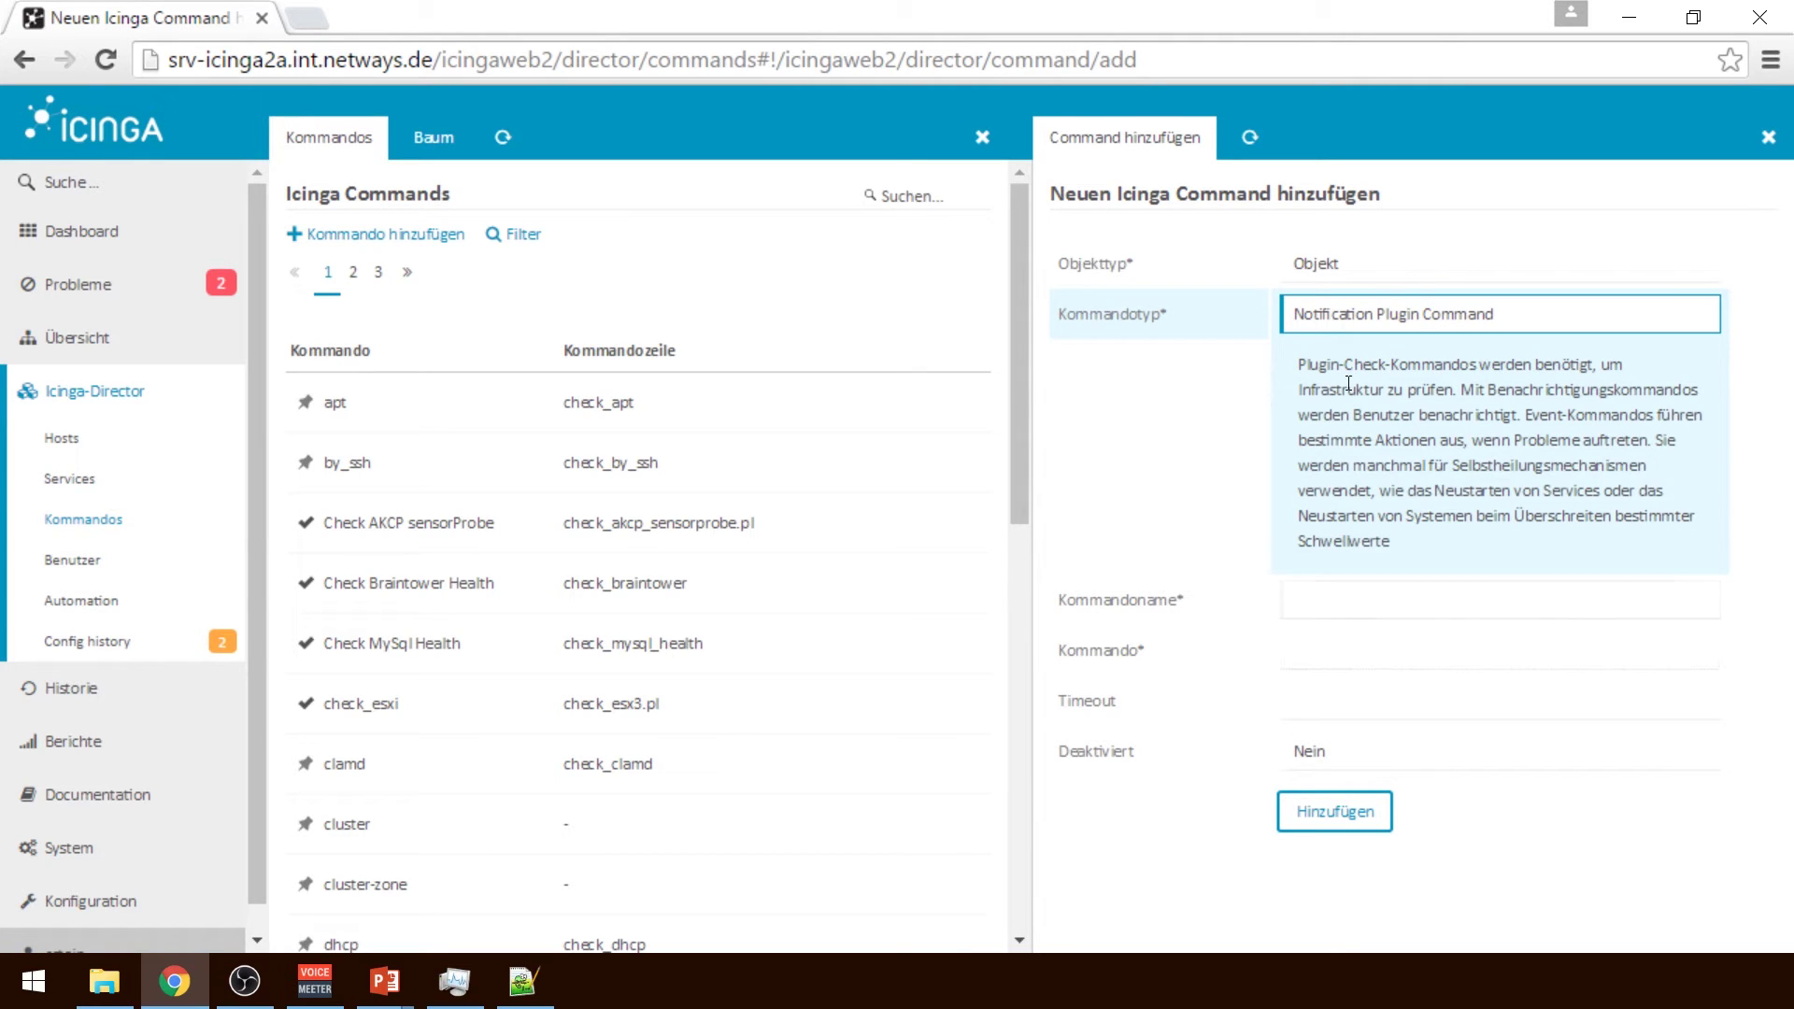
left_click(1381, 314)
left_click(1381, 389)
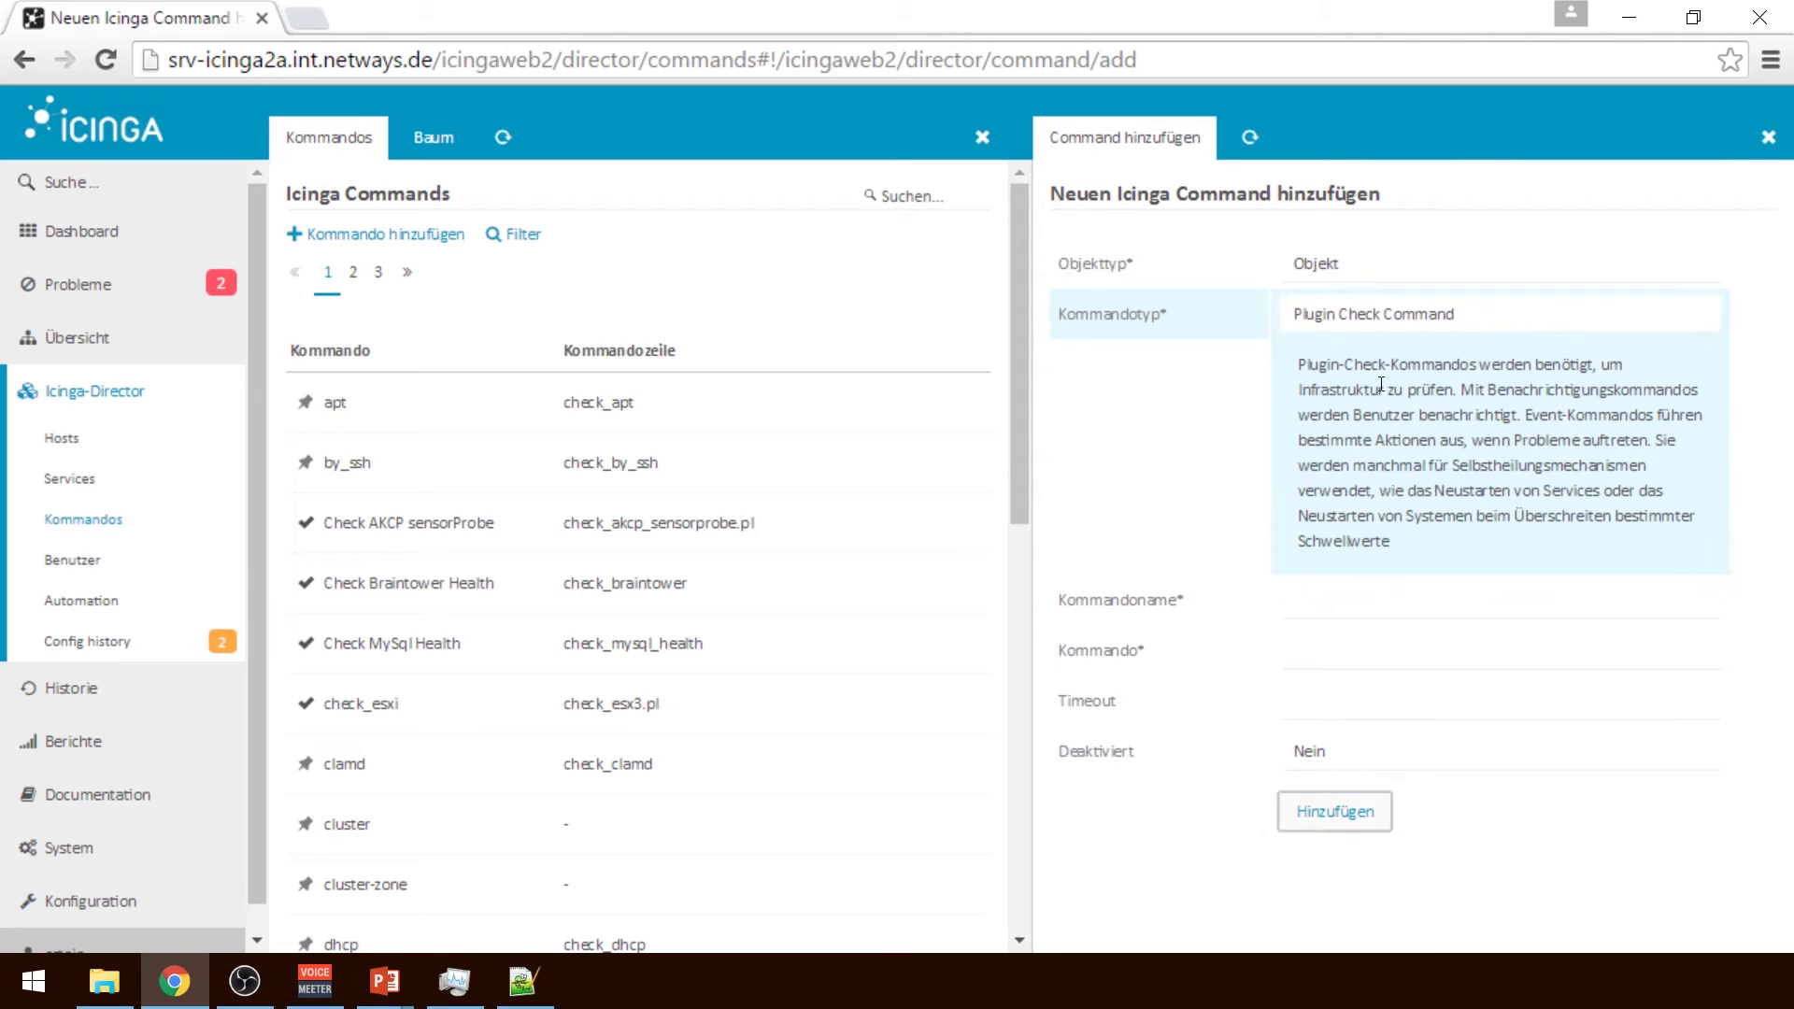
left_click(1371, 598)
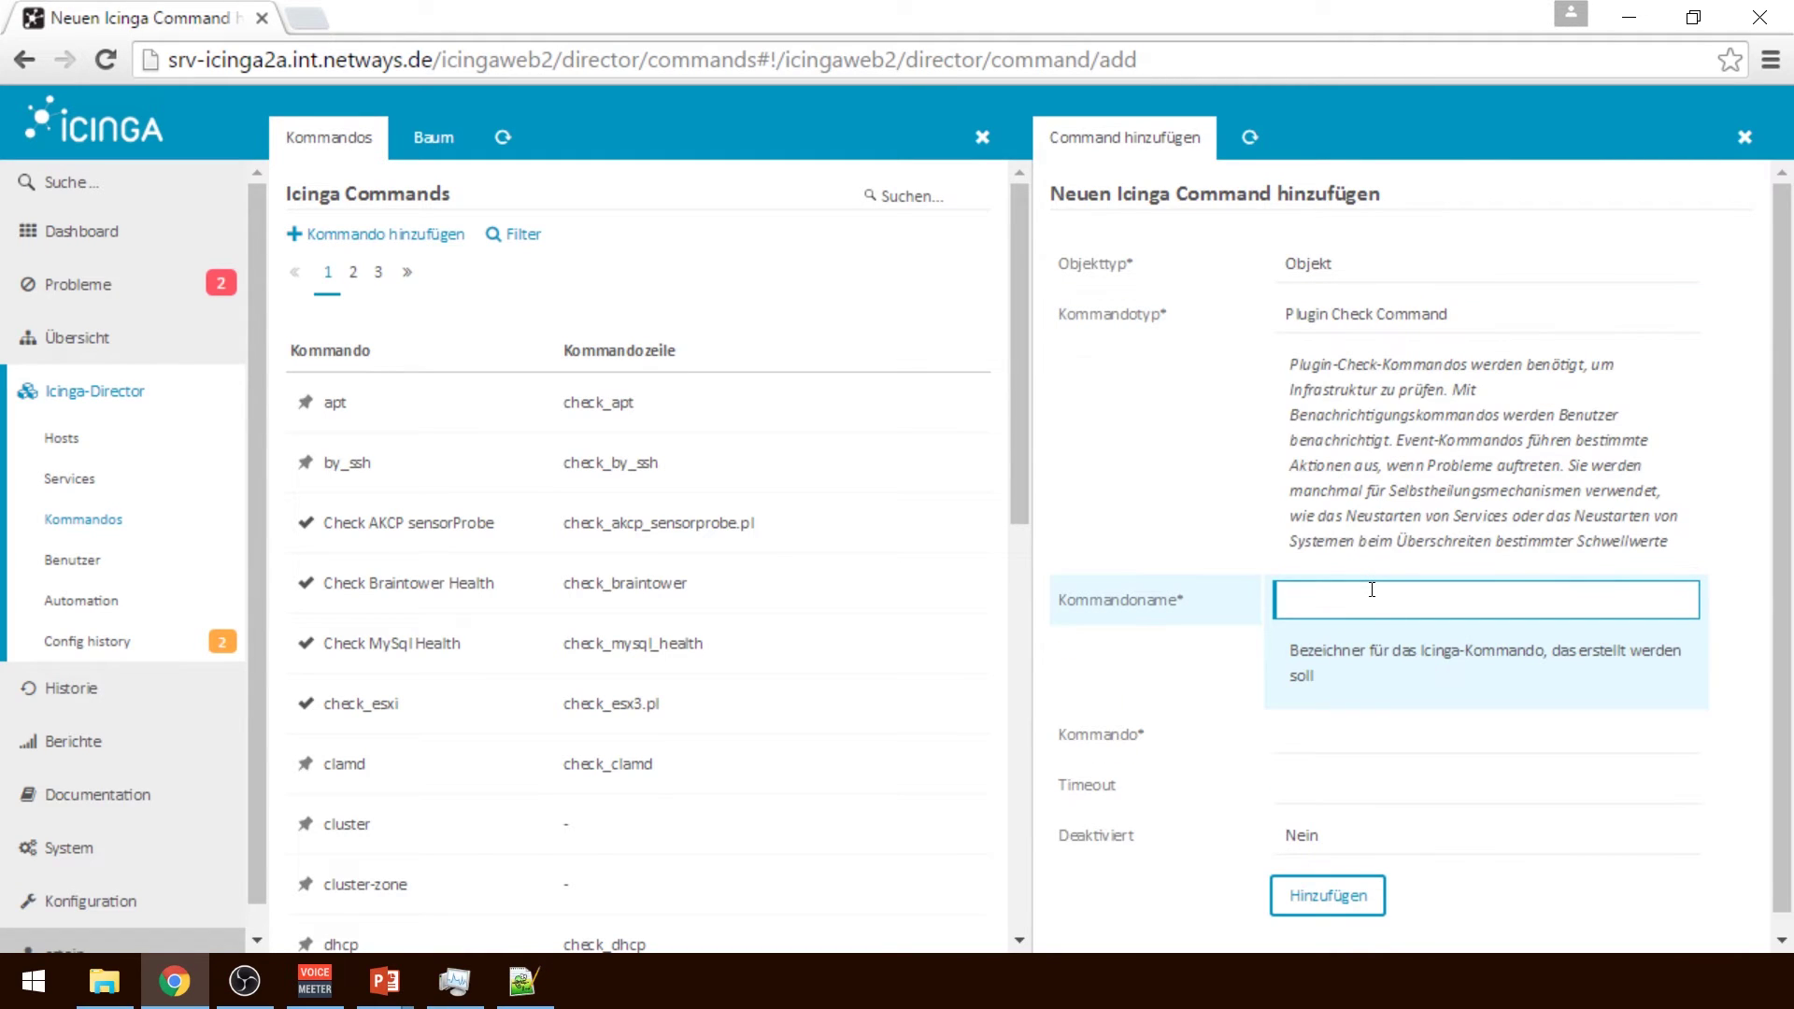
Name it Custom Ping running check_ping with a 2m timeout, create it, and preview its config
type("Custom")
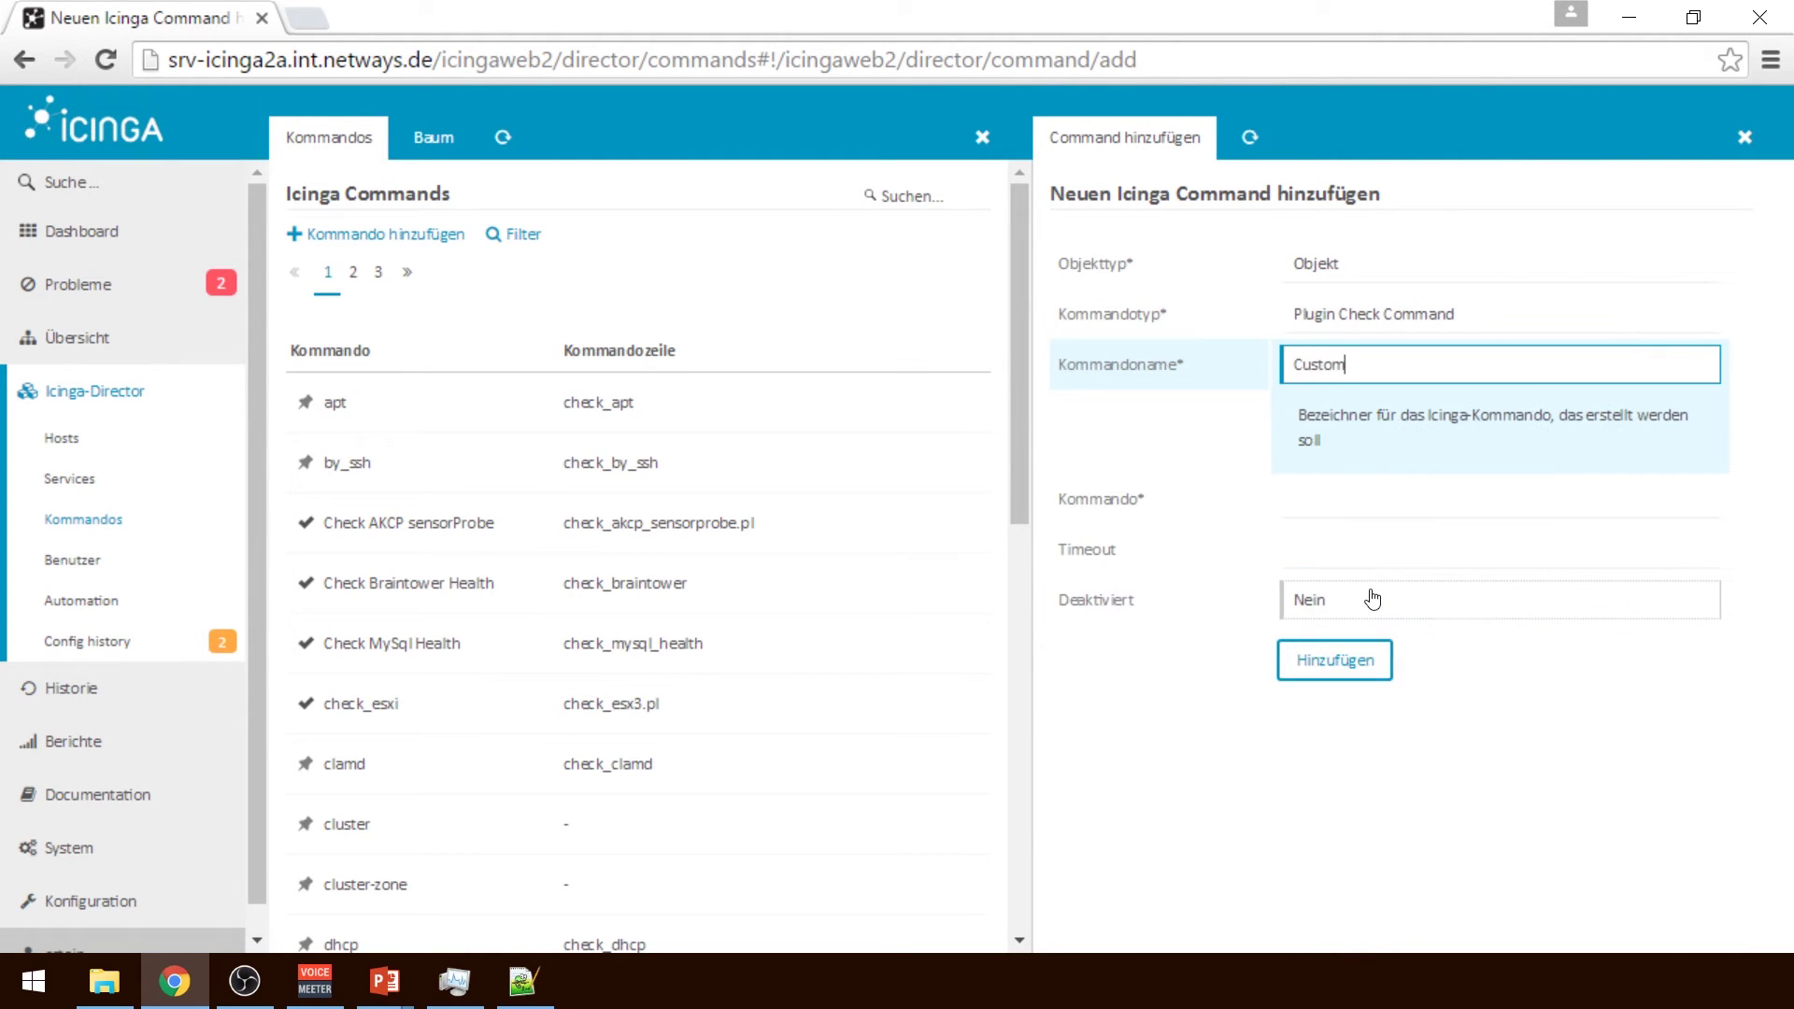
type(" Ping")
left_click(1294, 502)
type("check")
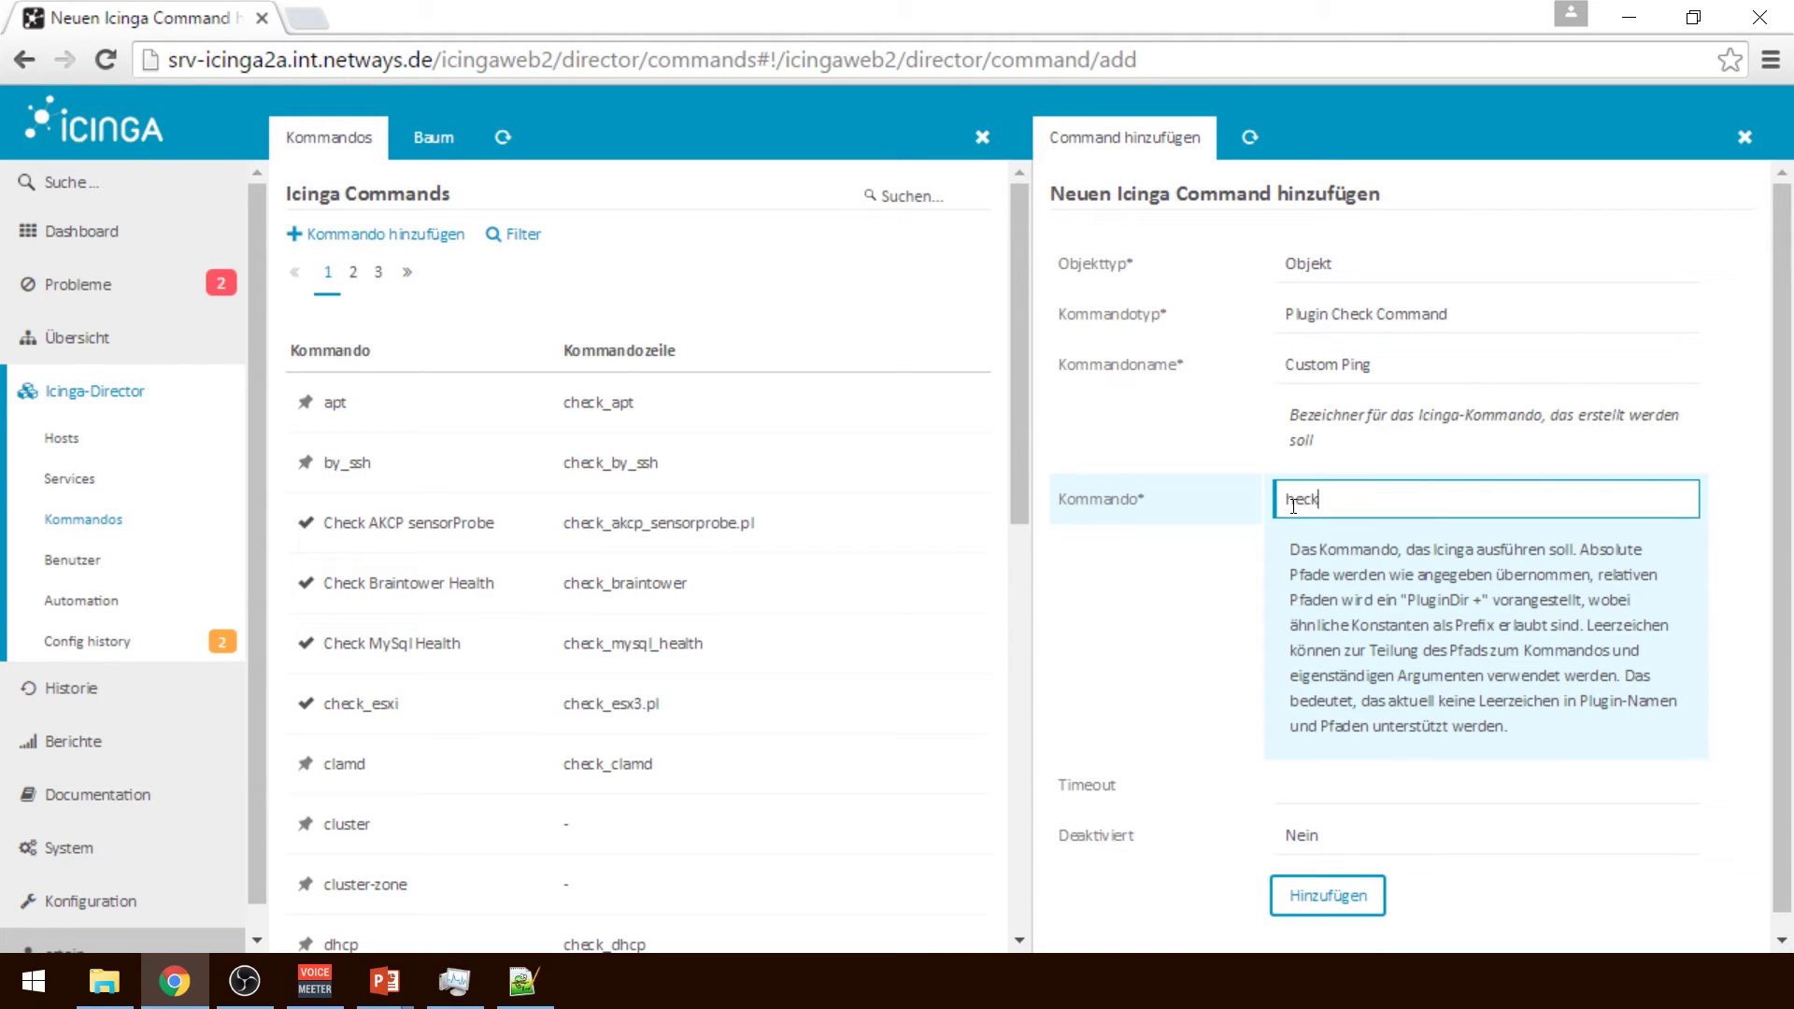
key("BackSpace")
key("BackSpace")
key("BackSpace")
key("BackSpace")
key("BackSpace")
type("check_")
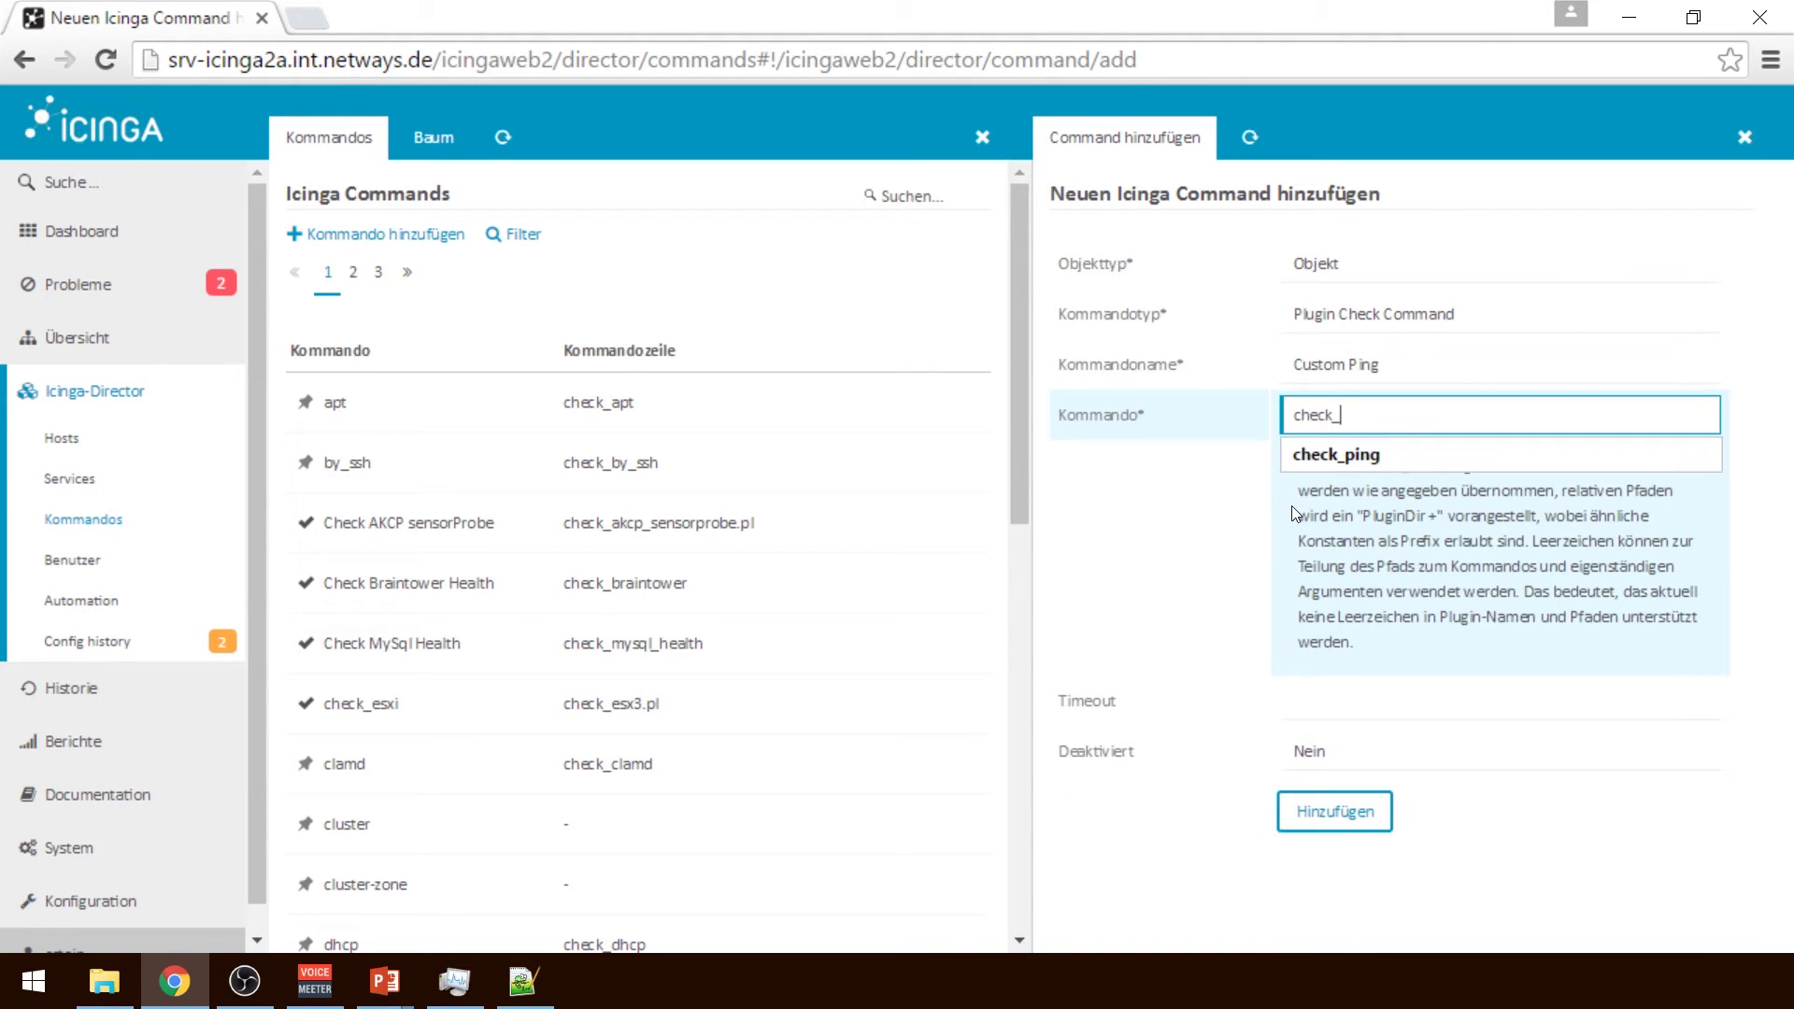
type("ping")
left_click(1317, 696)
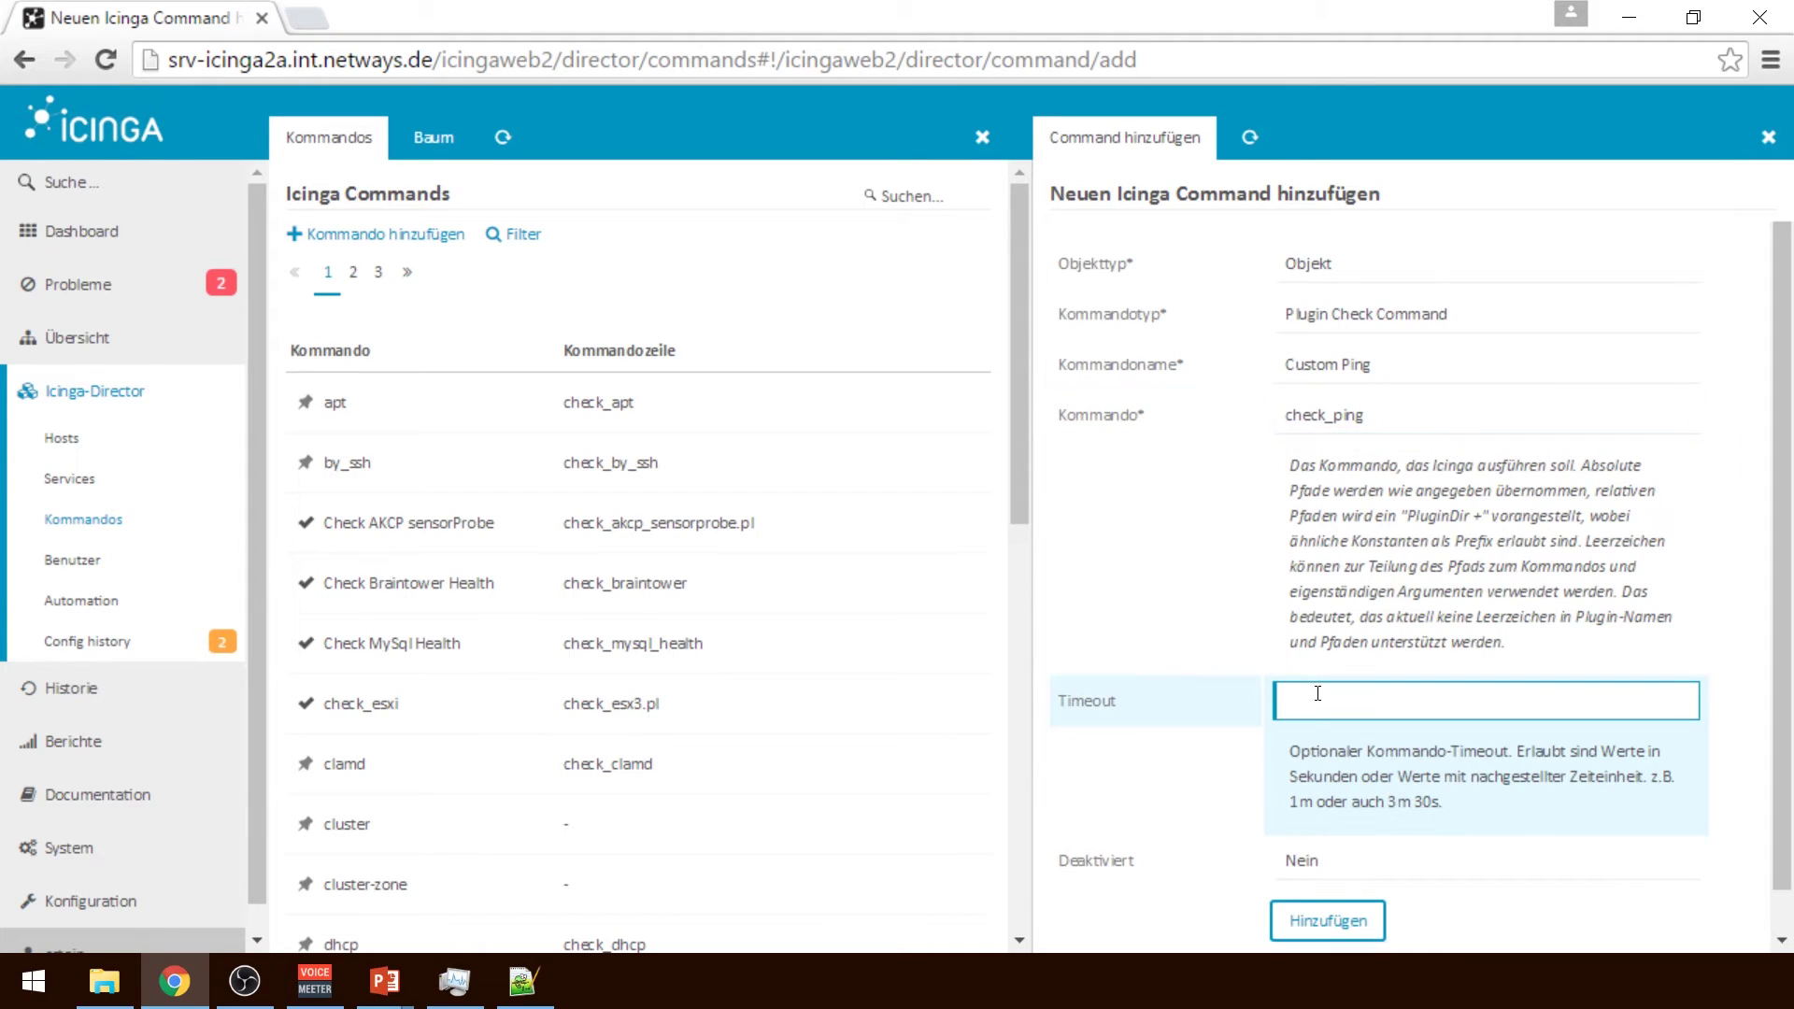
type("2m")
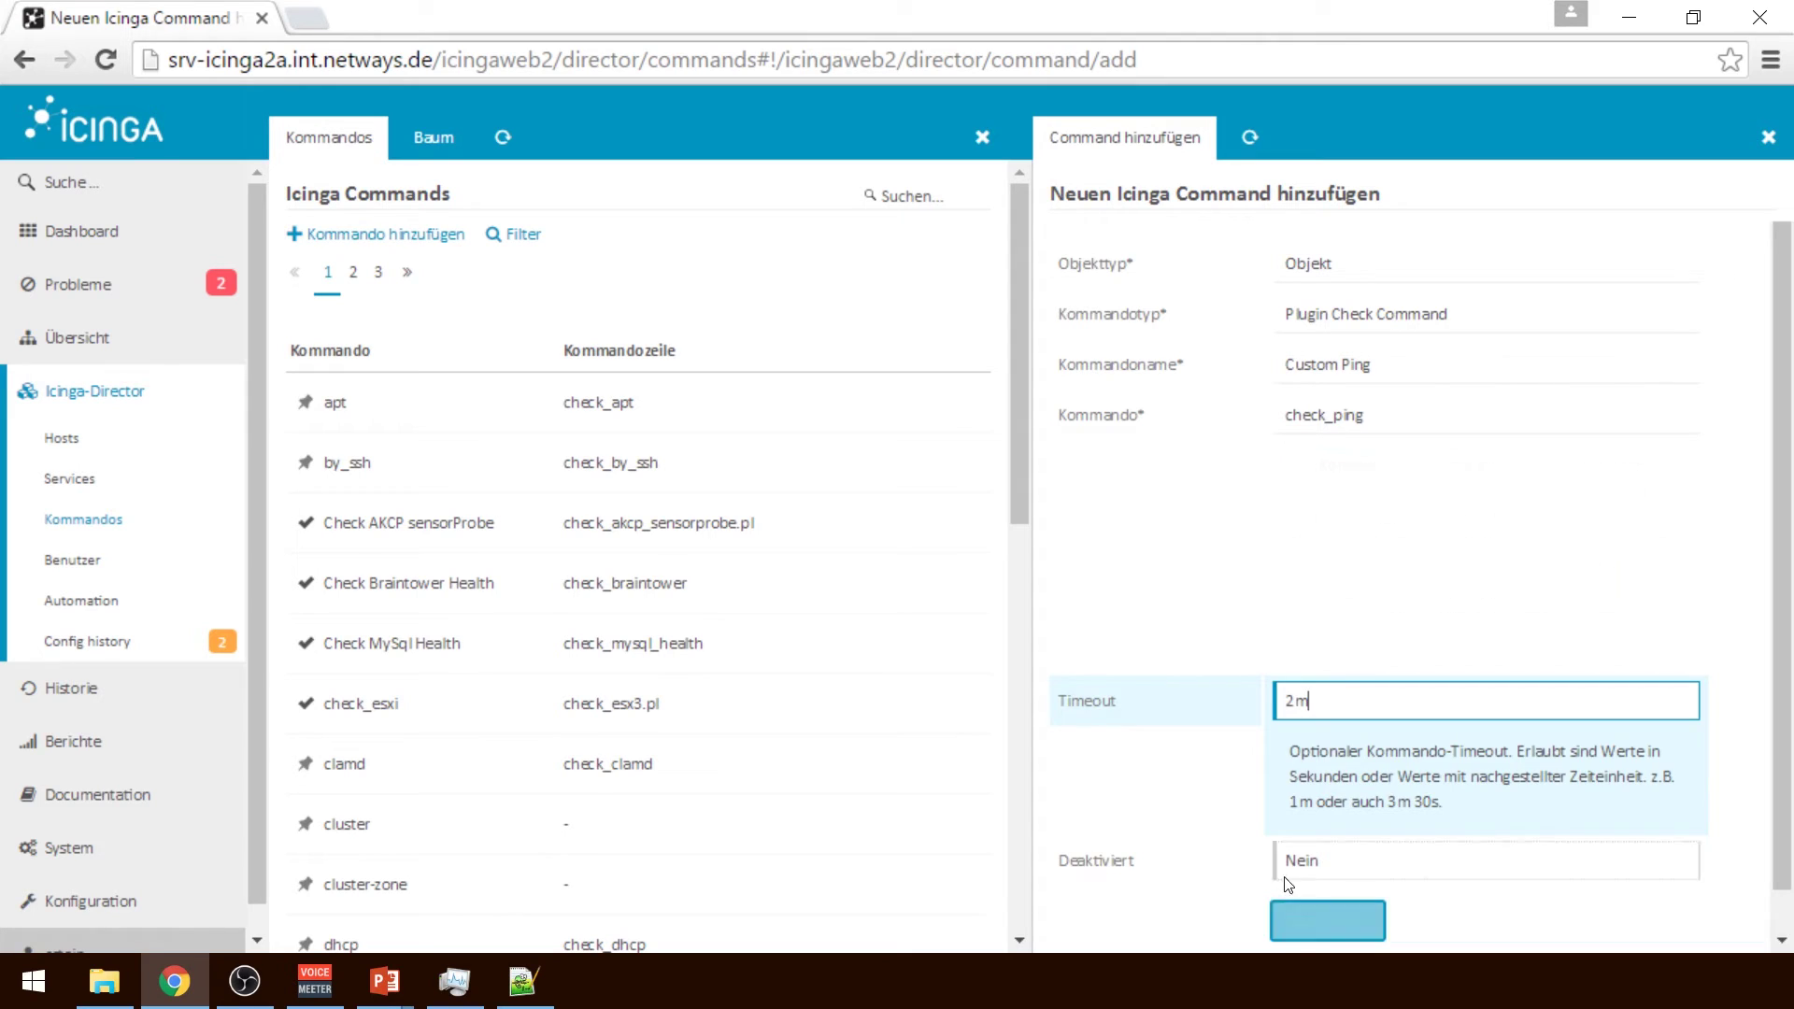
left_click(1336, 688)
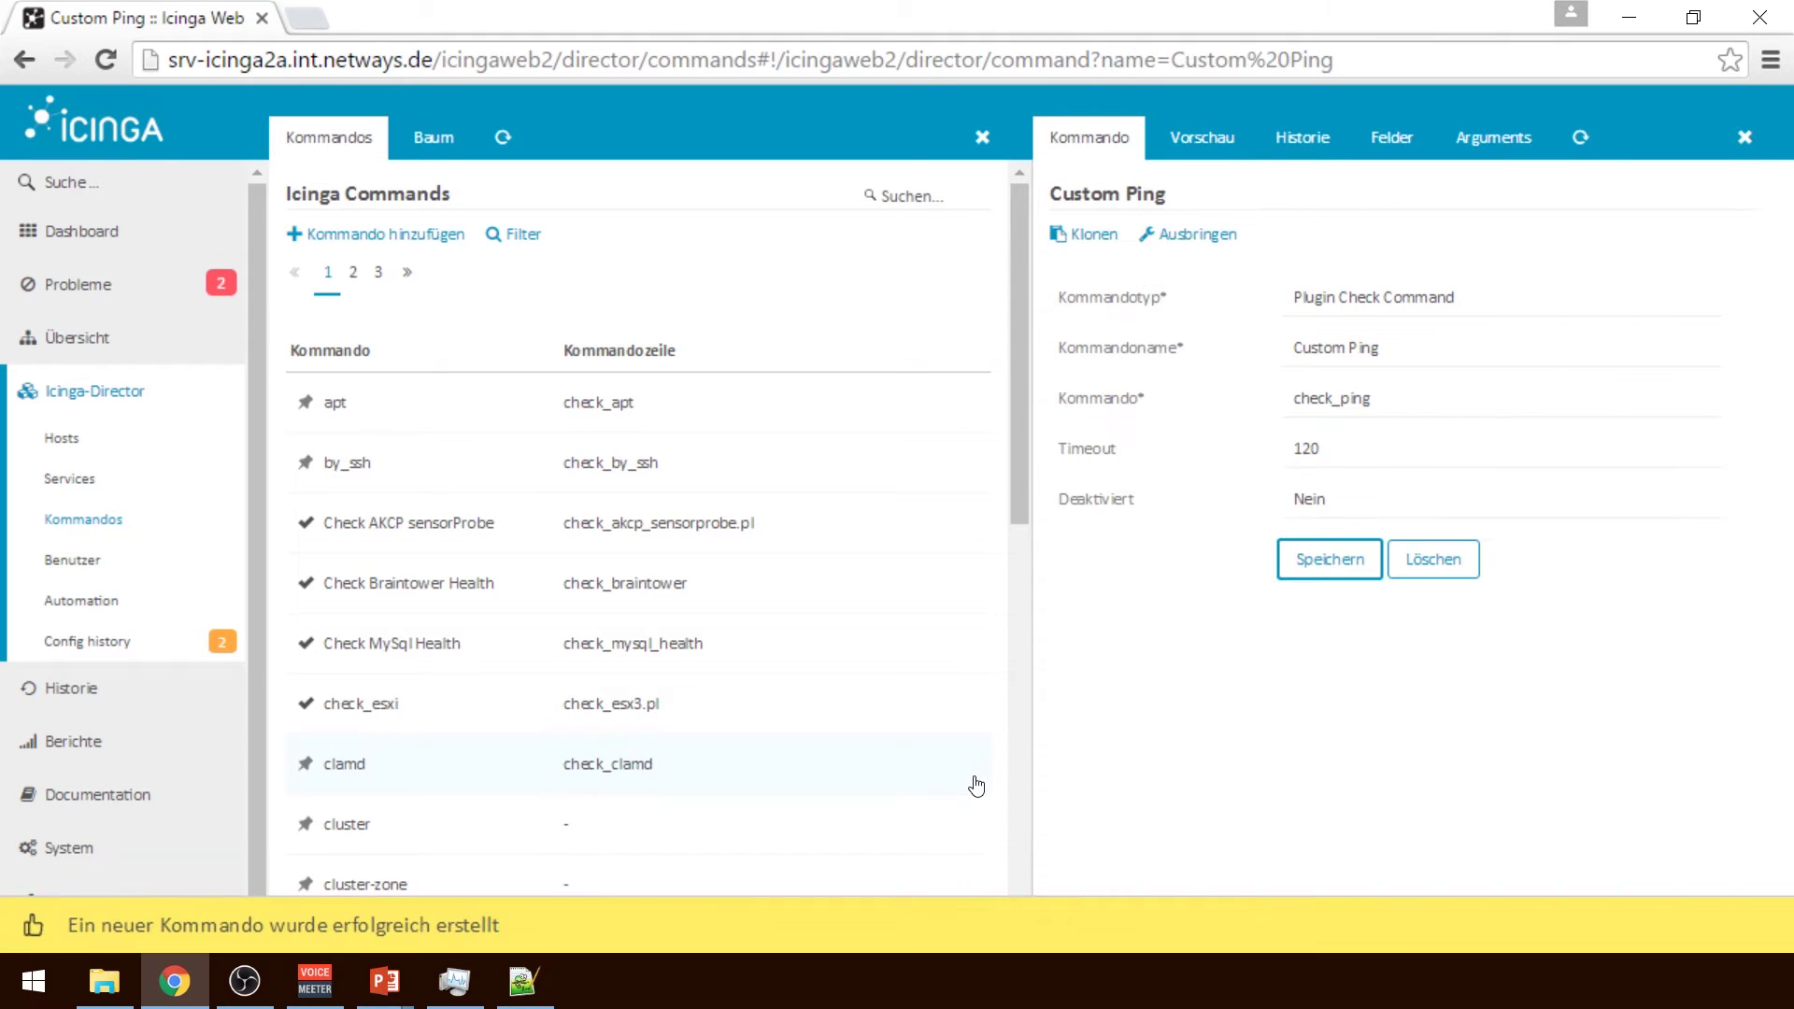
left_click(1204, 135)
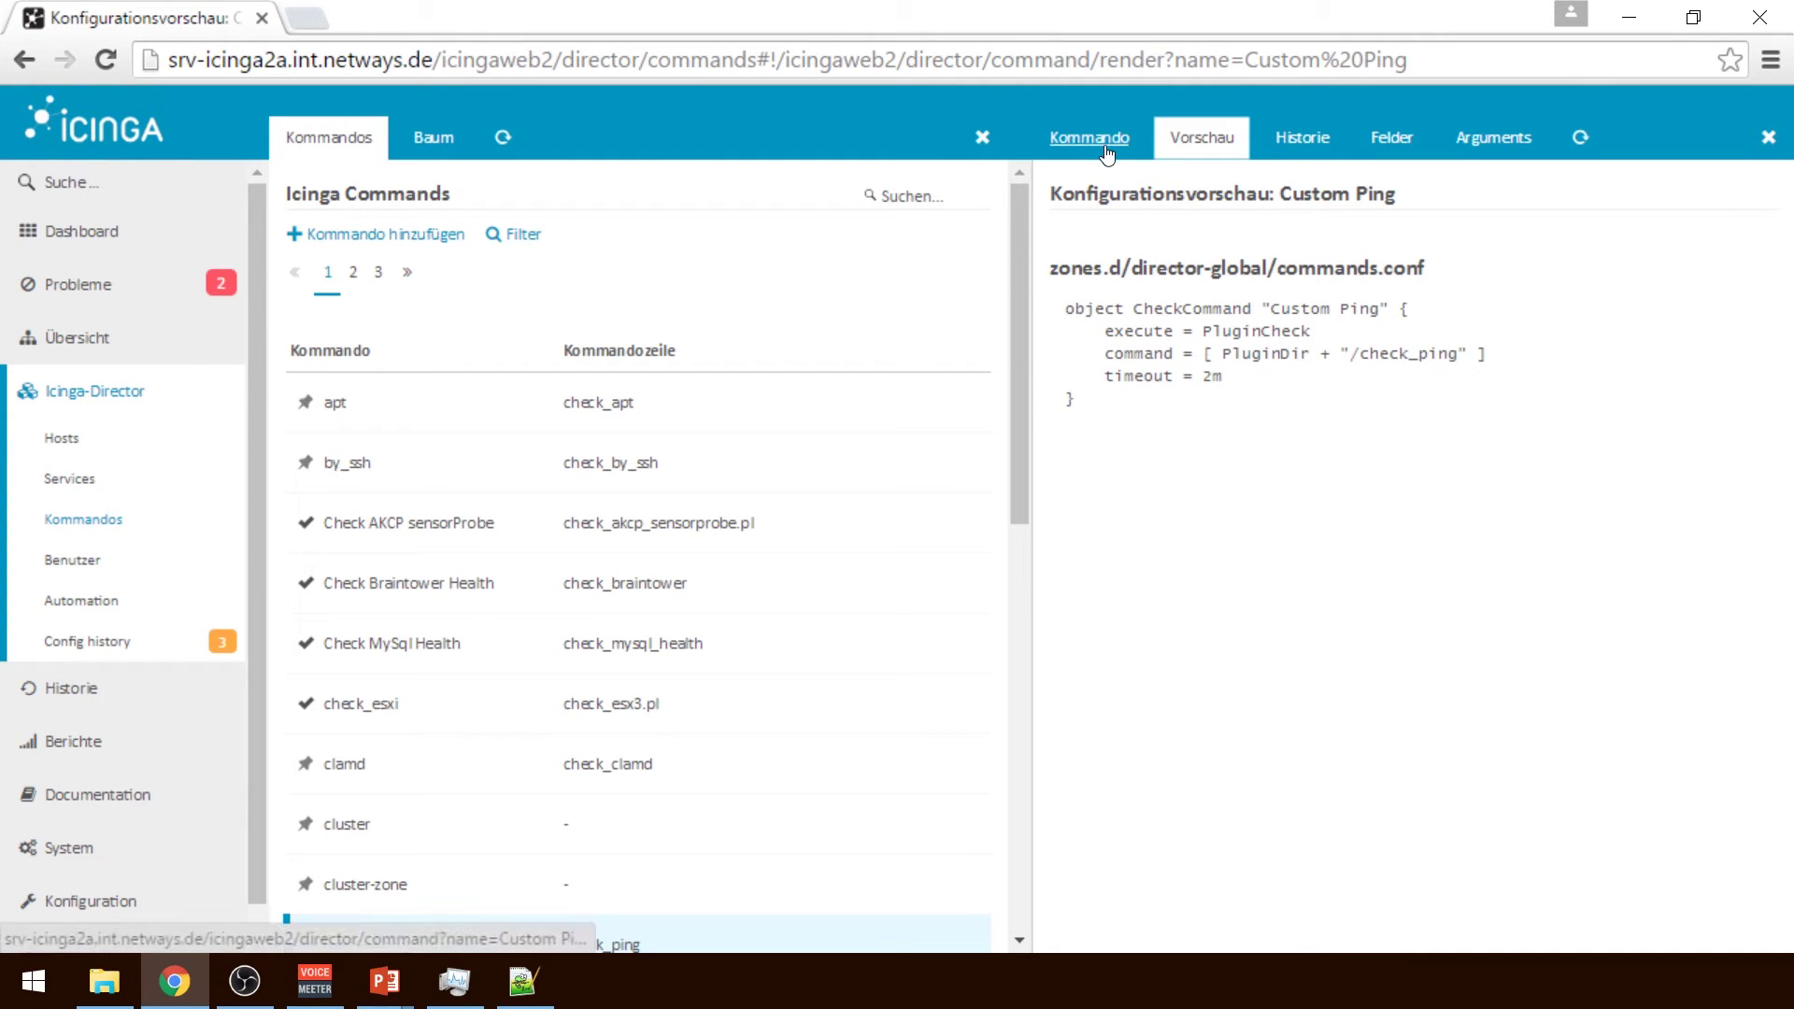
Prefix the Custom Ping command line with 'NscpPath + /' and save it
double_click(1254, 352)
left_click(1070, 142)
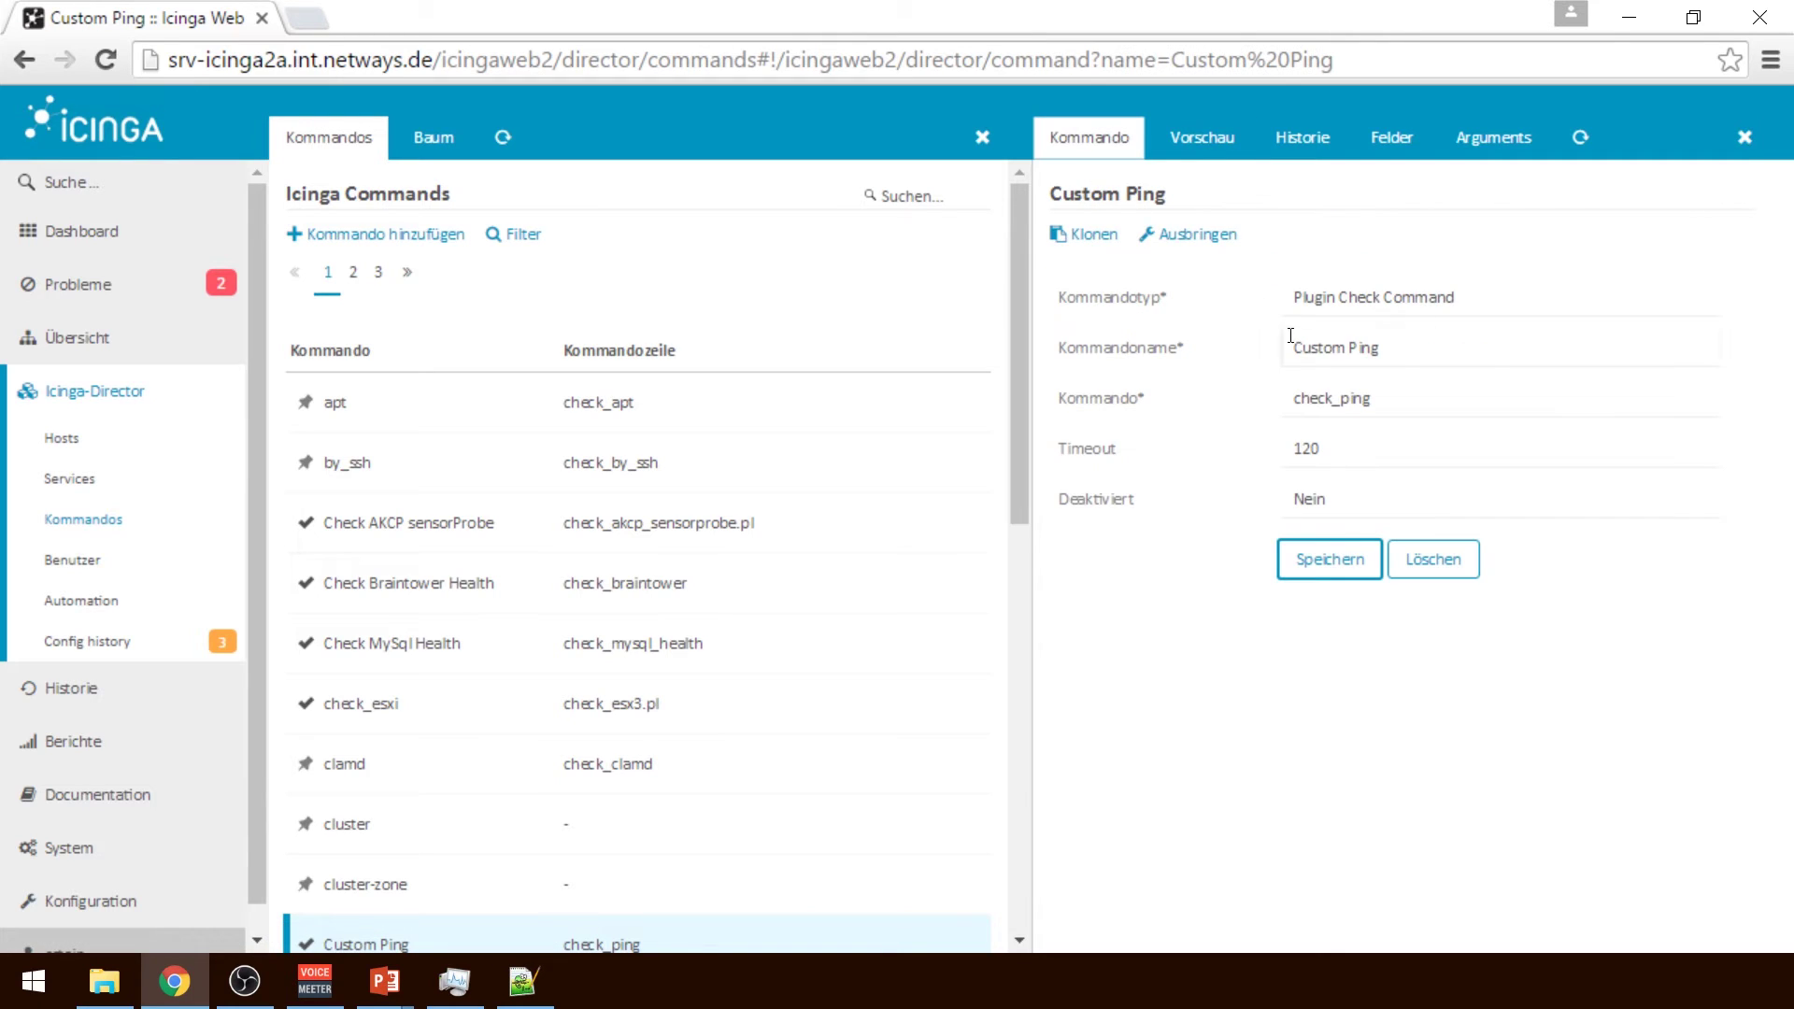
left_click(1296, 396)
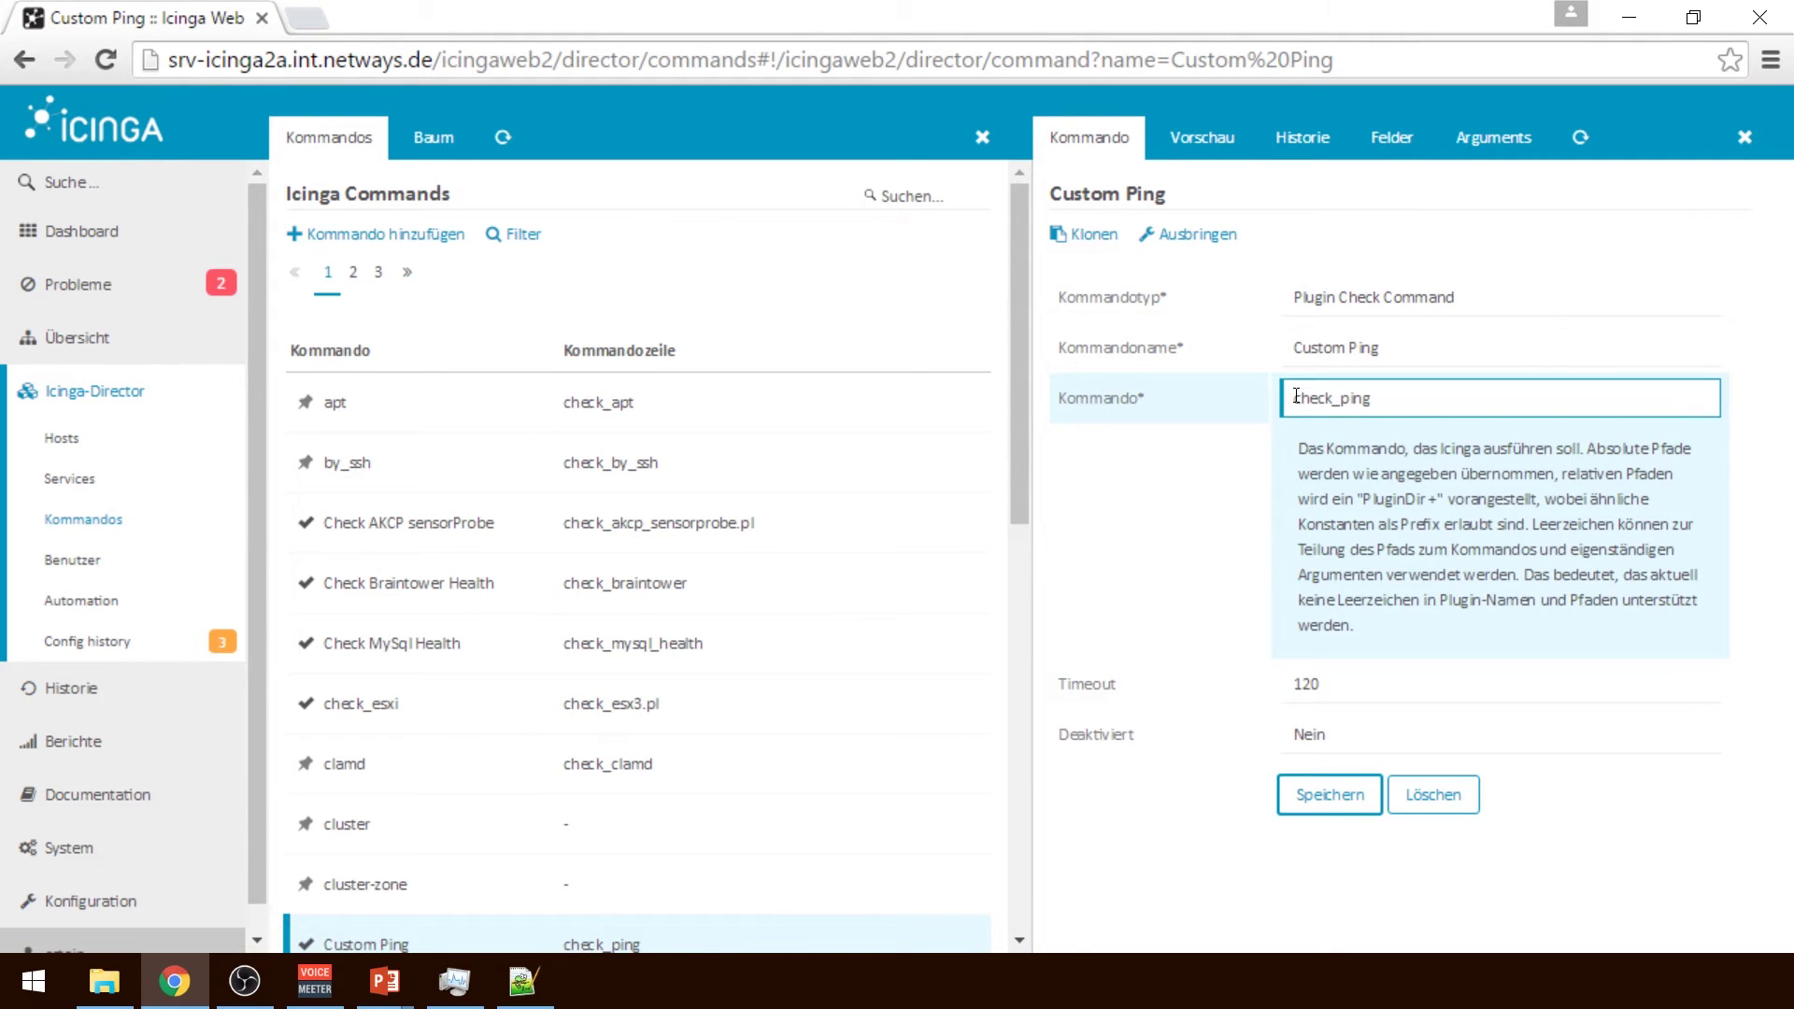
type("NscpPath + /")
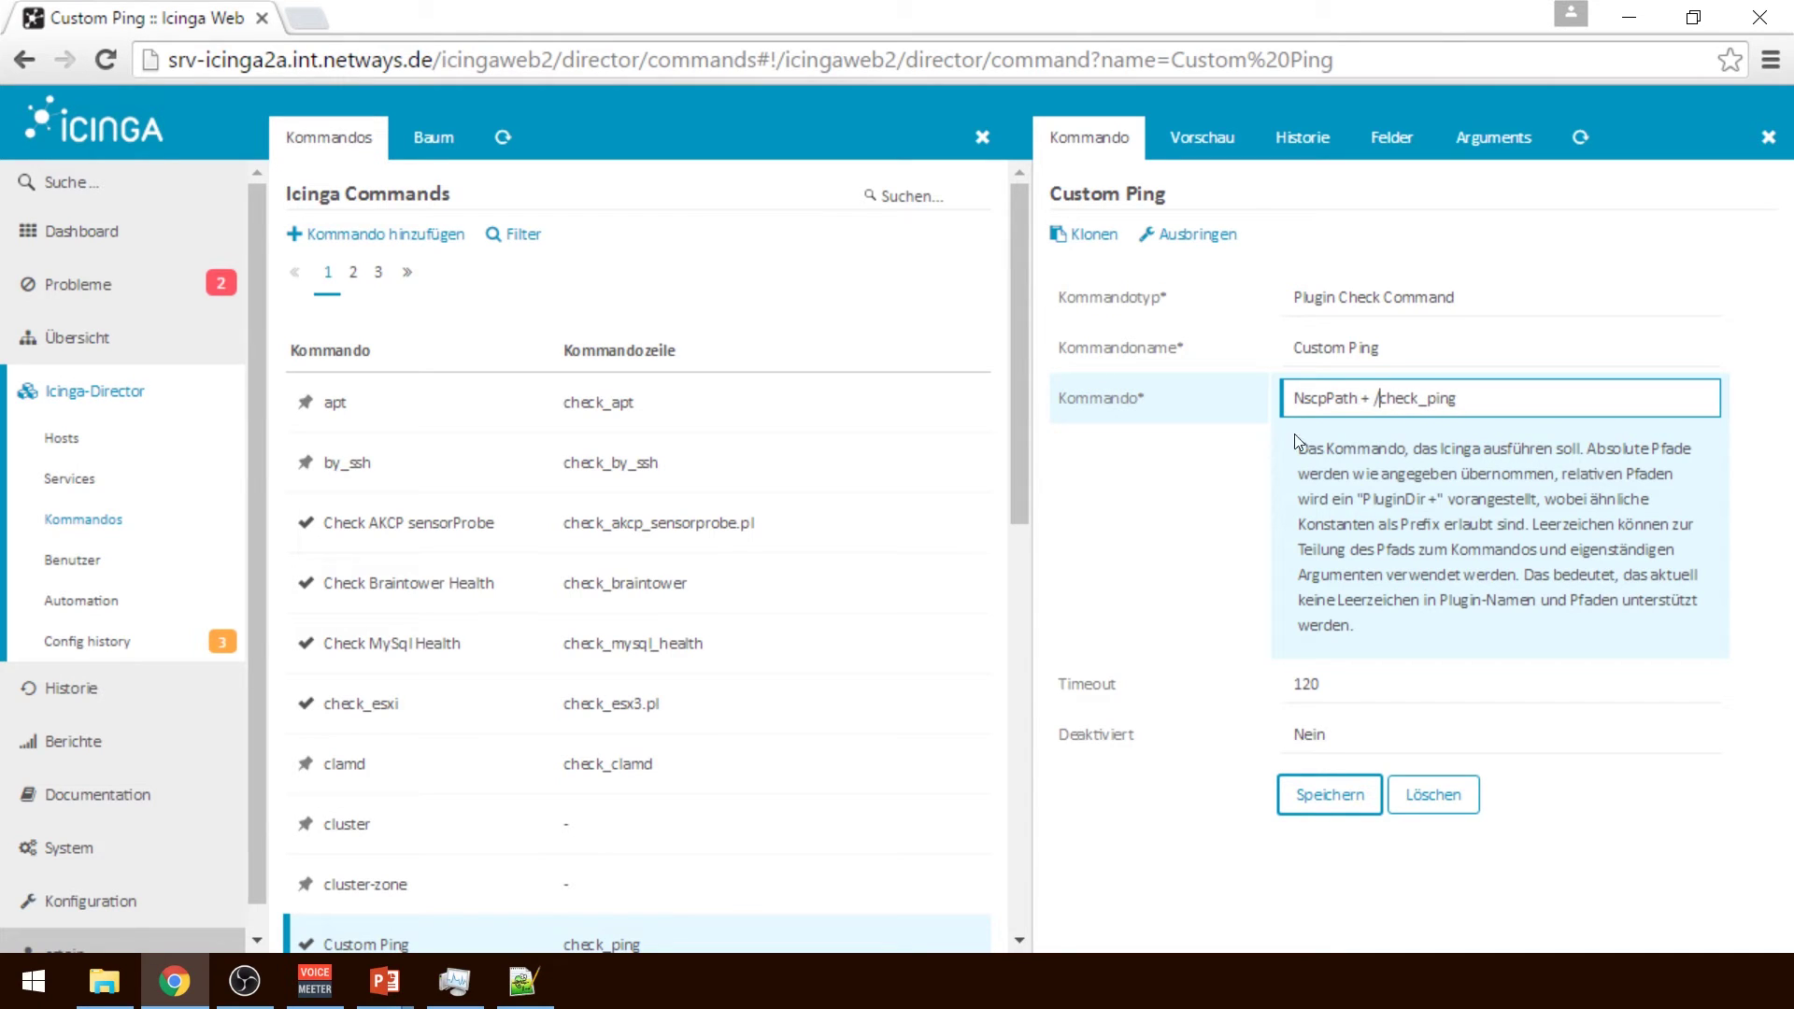
left_click(1319, 792)
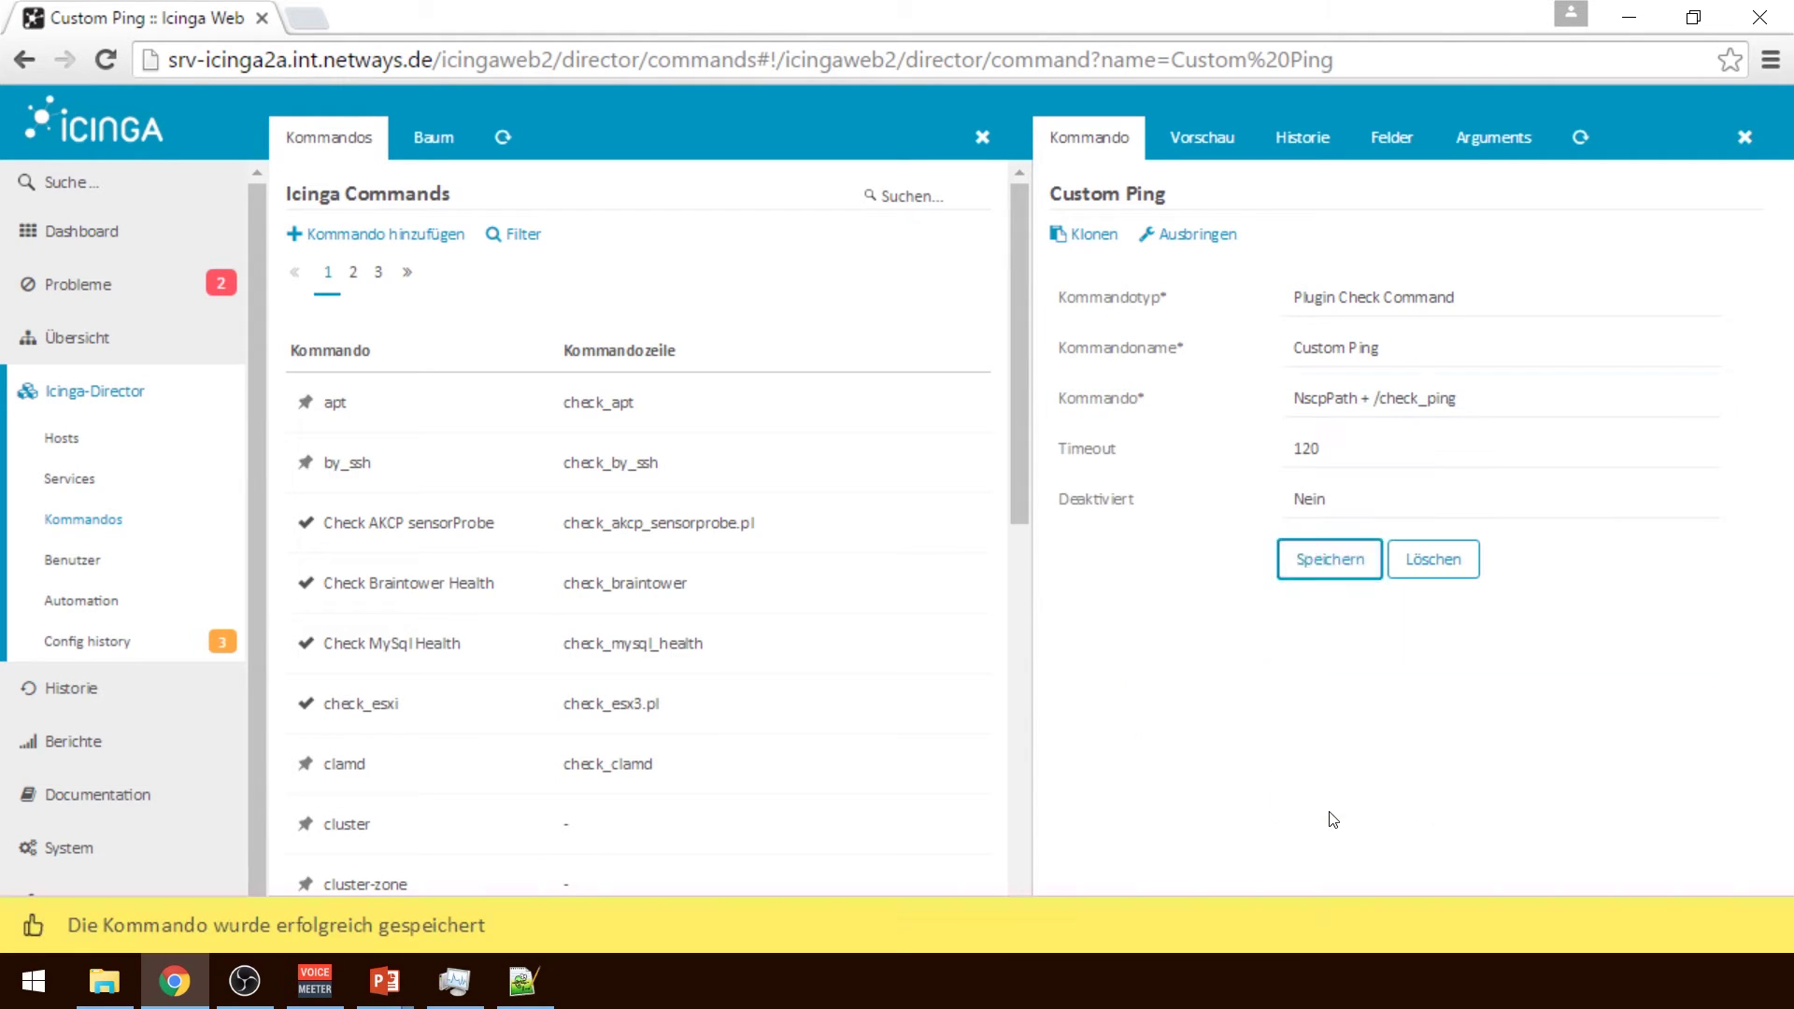
Check the NscpPath prefix in the generated configuration preview
left_click(1202, 157)
double_click(1253, 352)
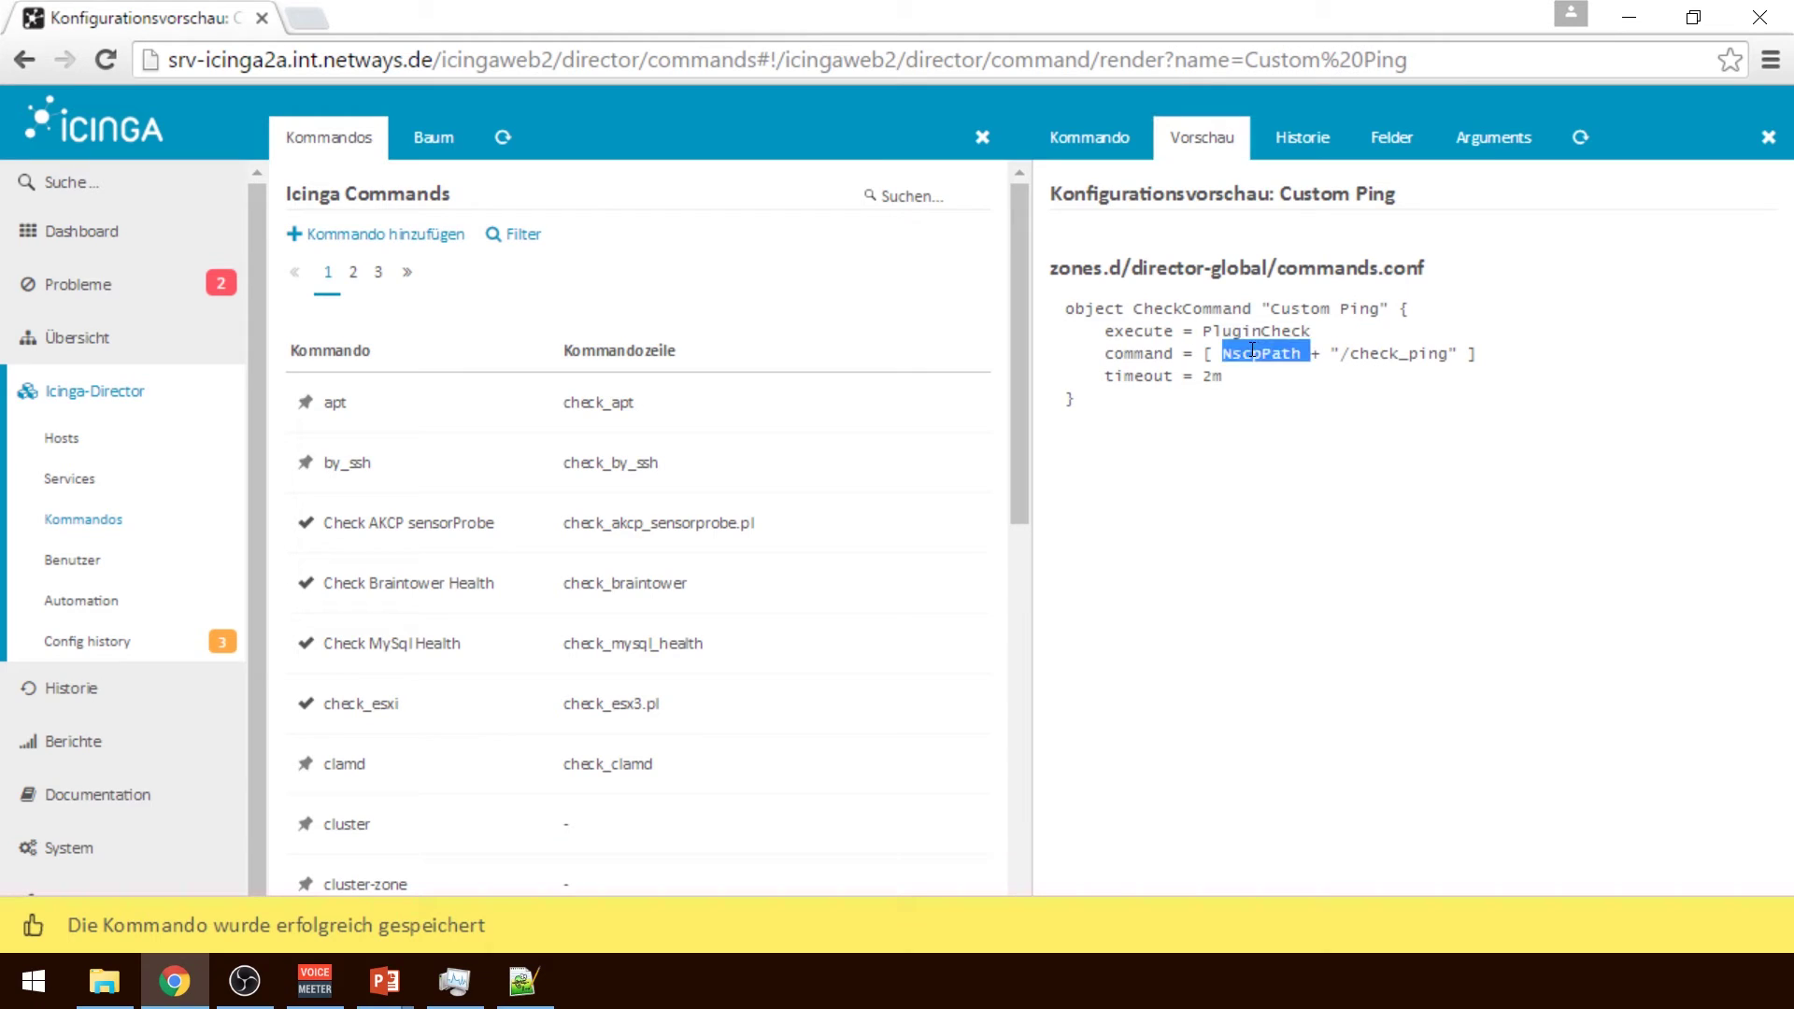
left_click(1292, 393)
double_click(1252, 350)
double_click(1405, 336)
left_click(1453, 376)
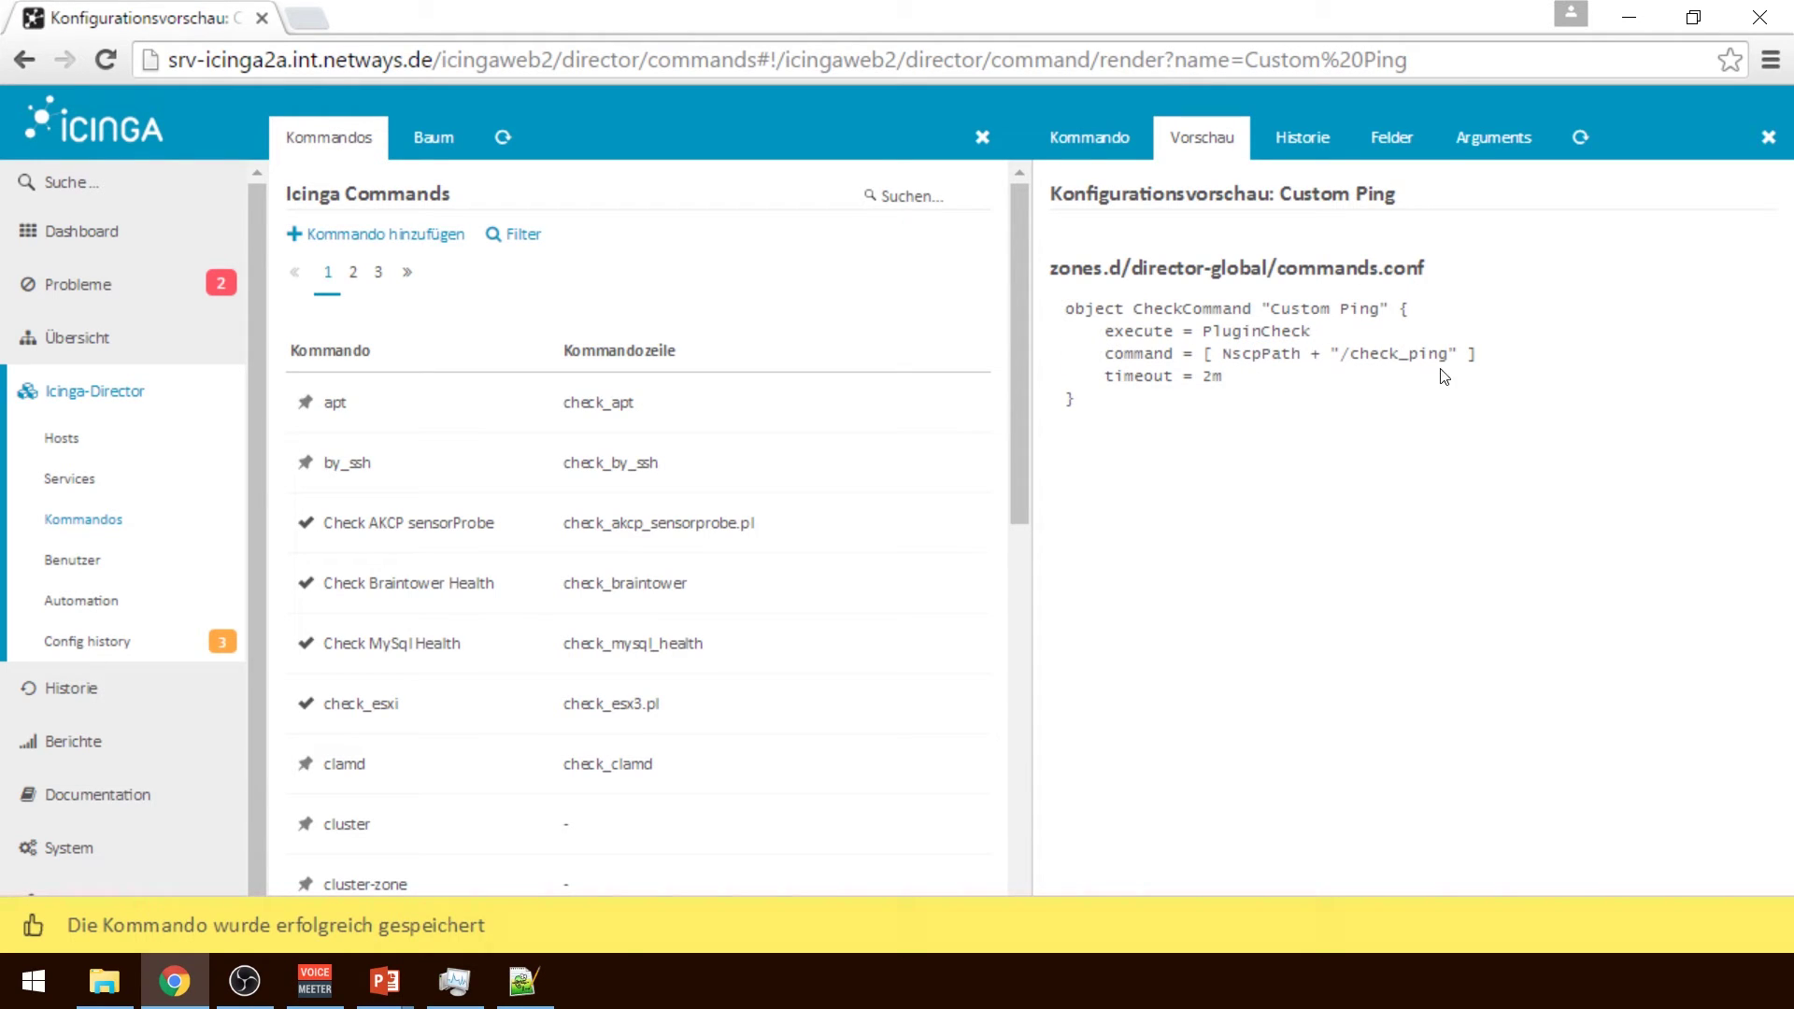
left_click(1084, 149)
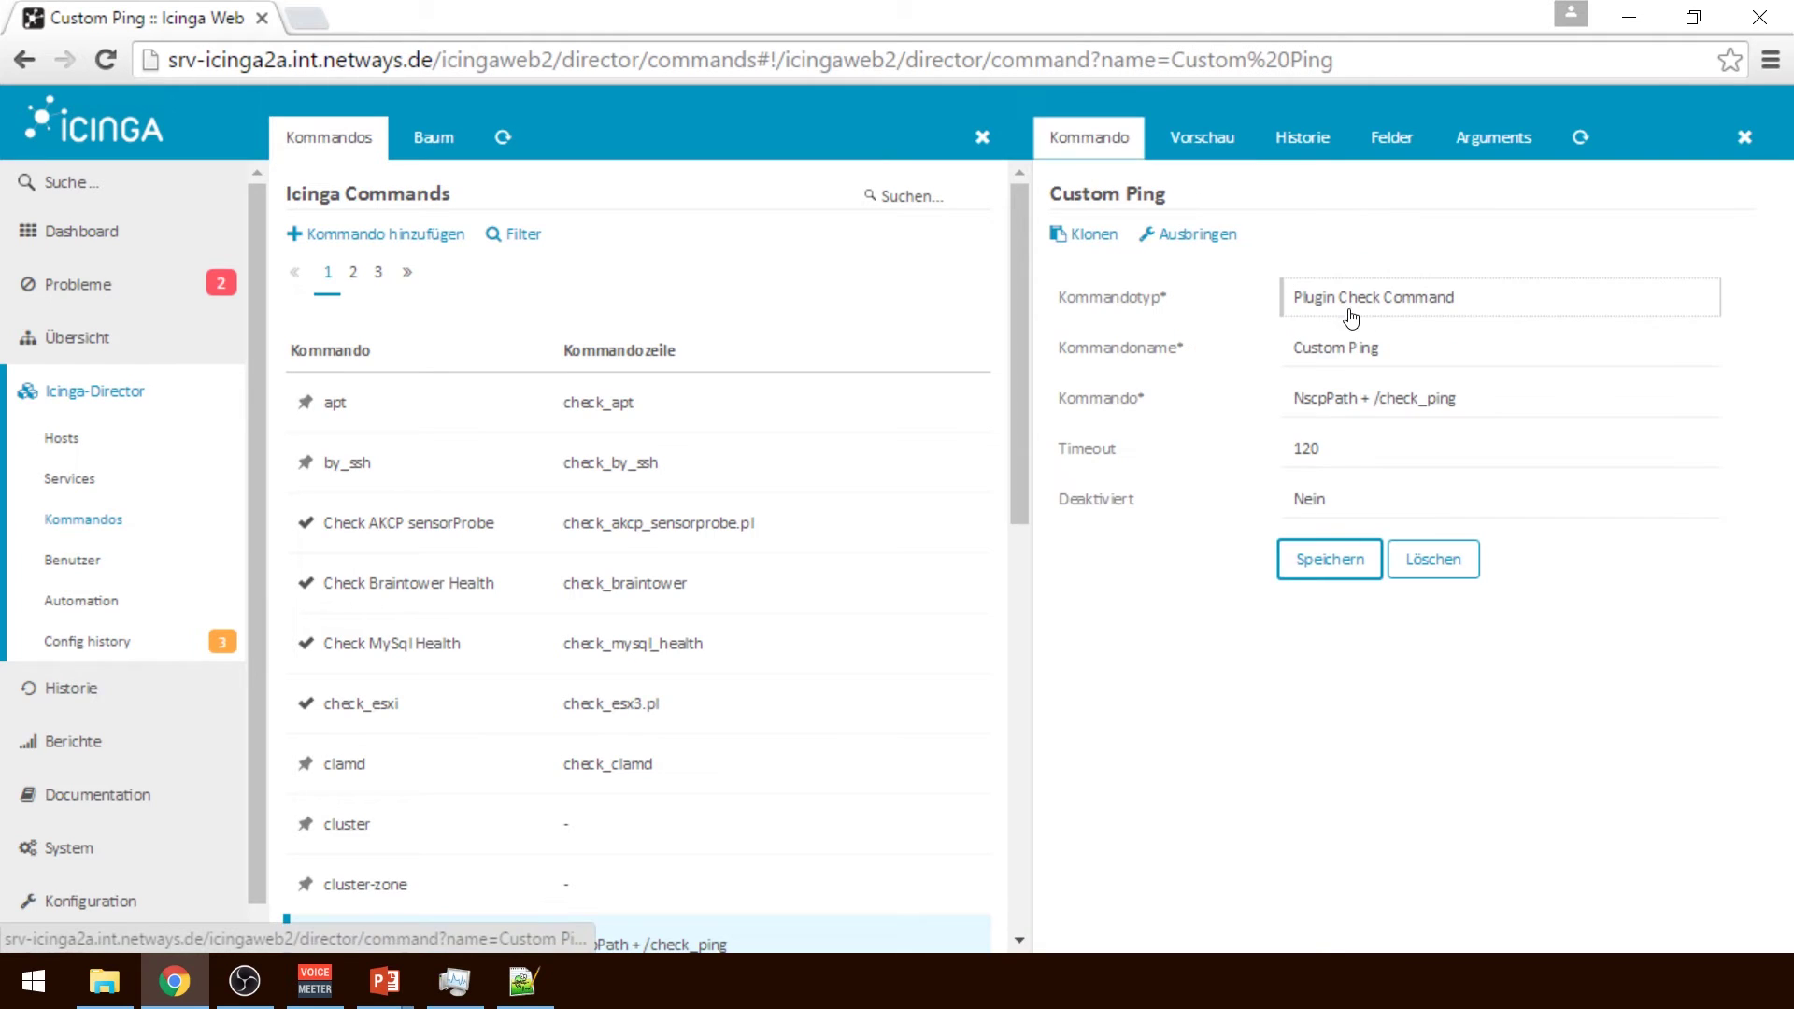
Change the command line to 'NscpPath + //nscp.exe', save, and check the preview
double_click(1411, 400)
type("nsc")
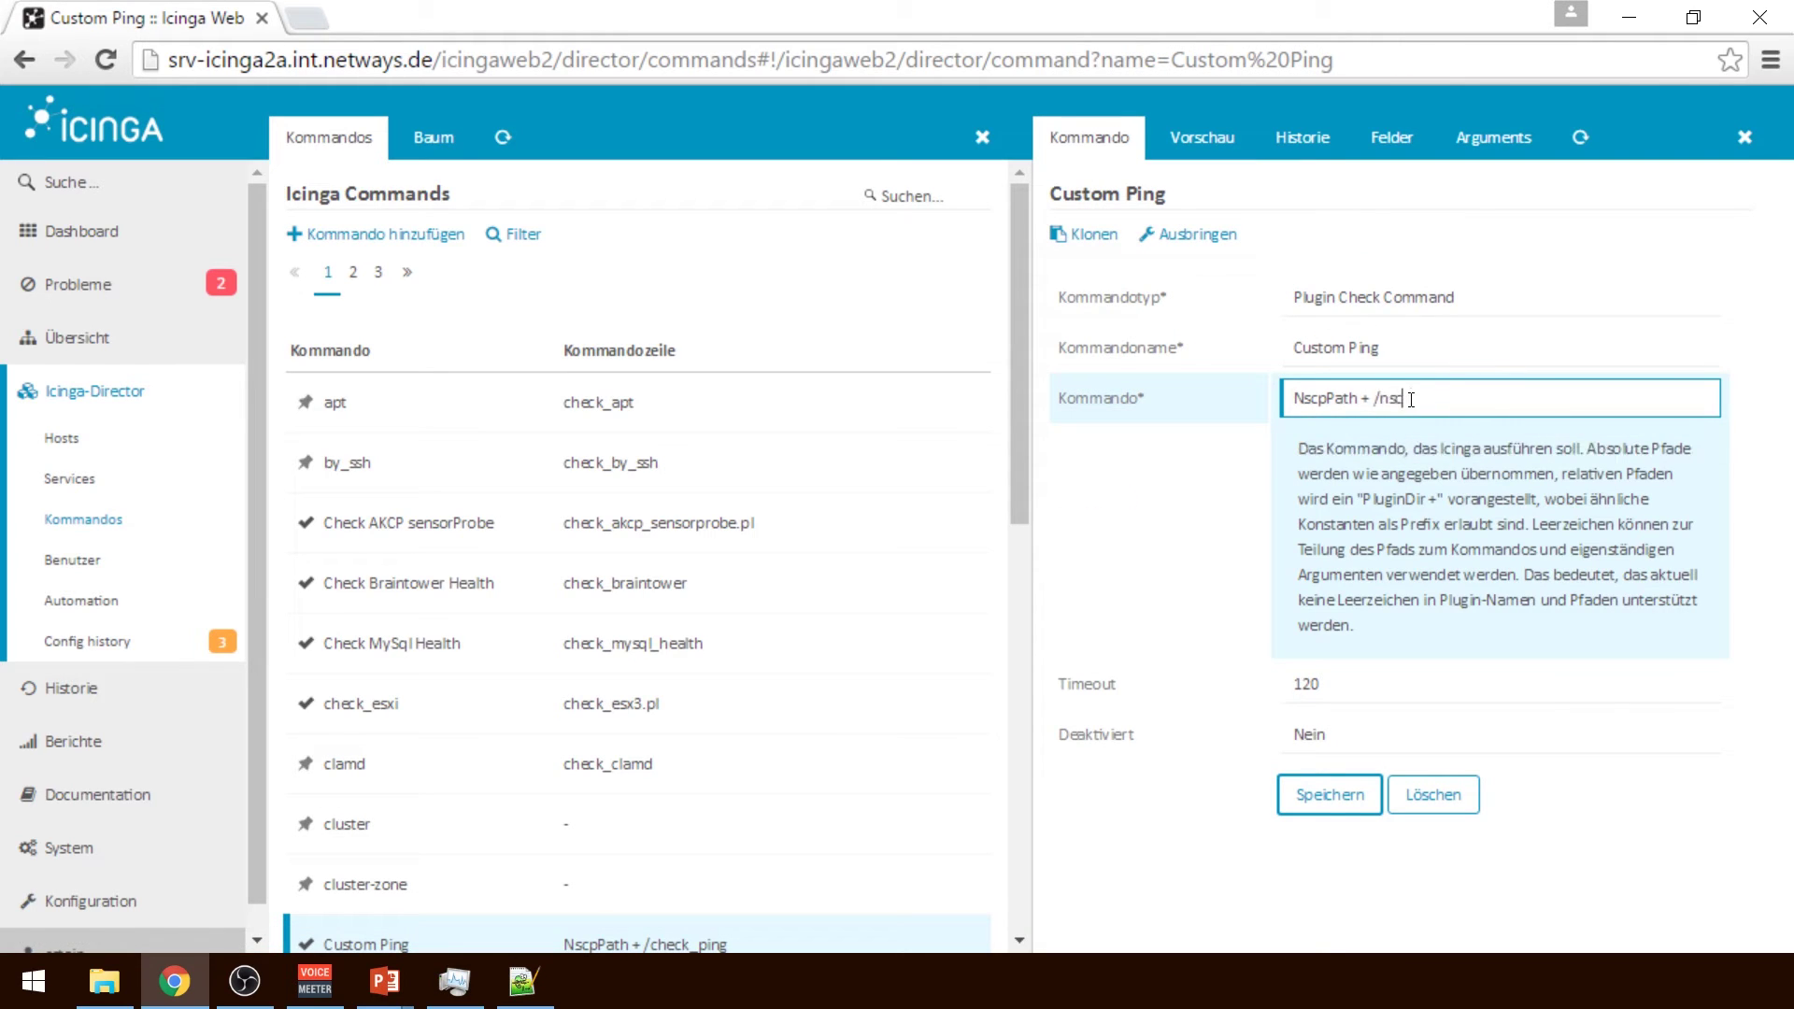
type("p.exe")
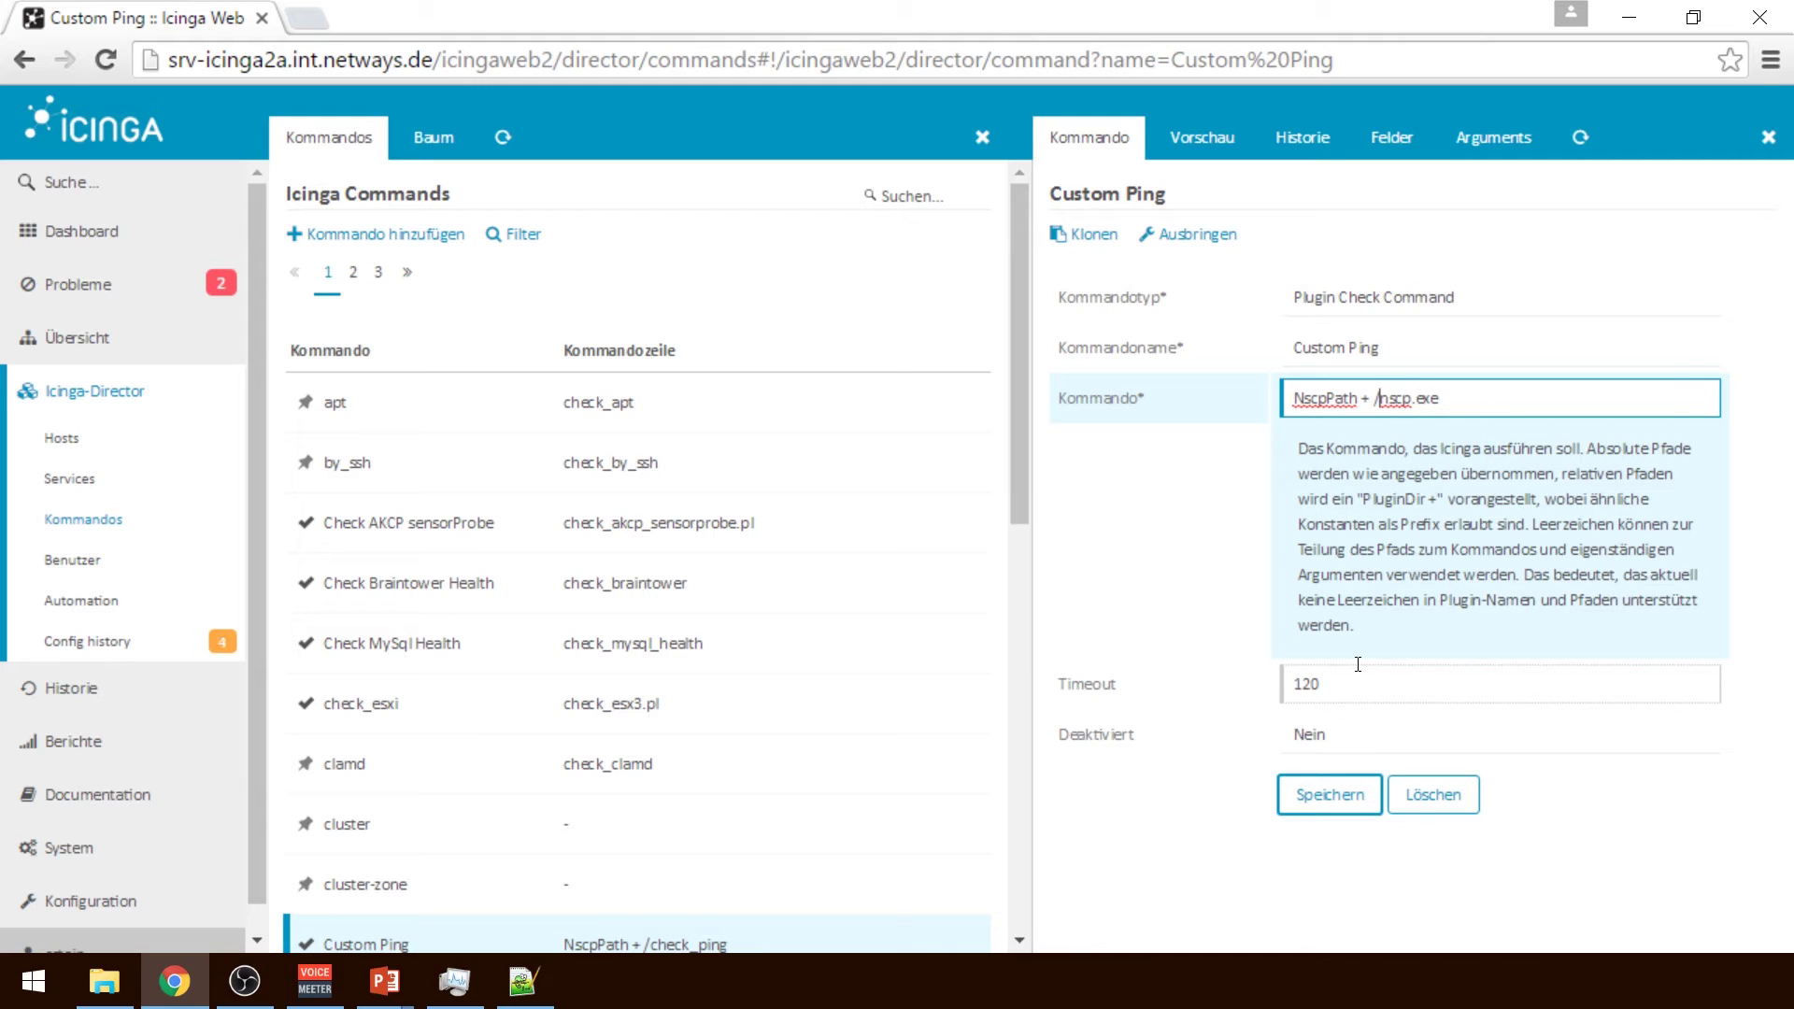
type("/")
left_click(1334, 796)
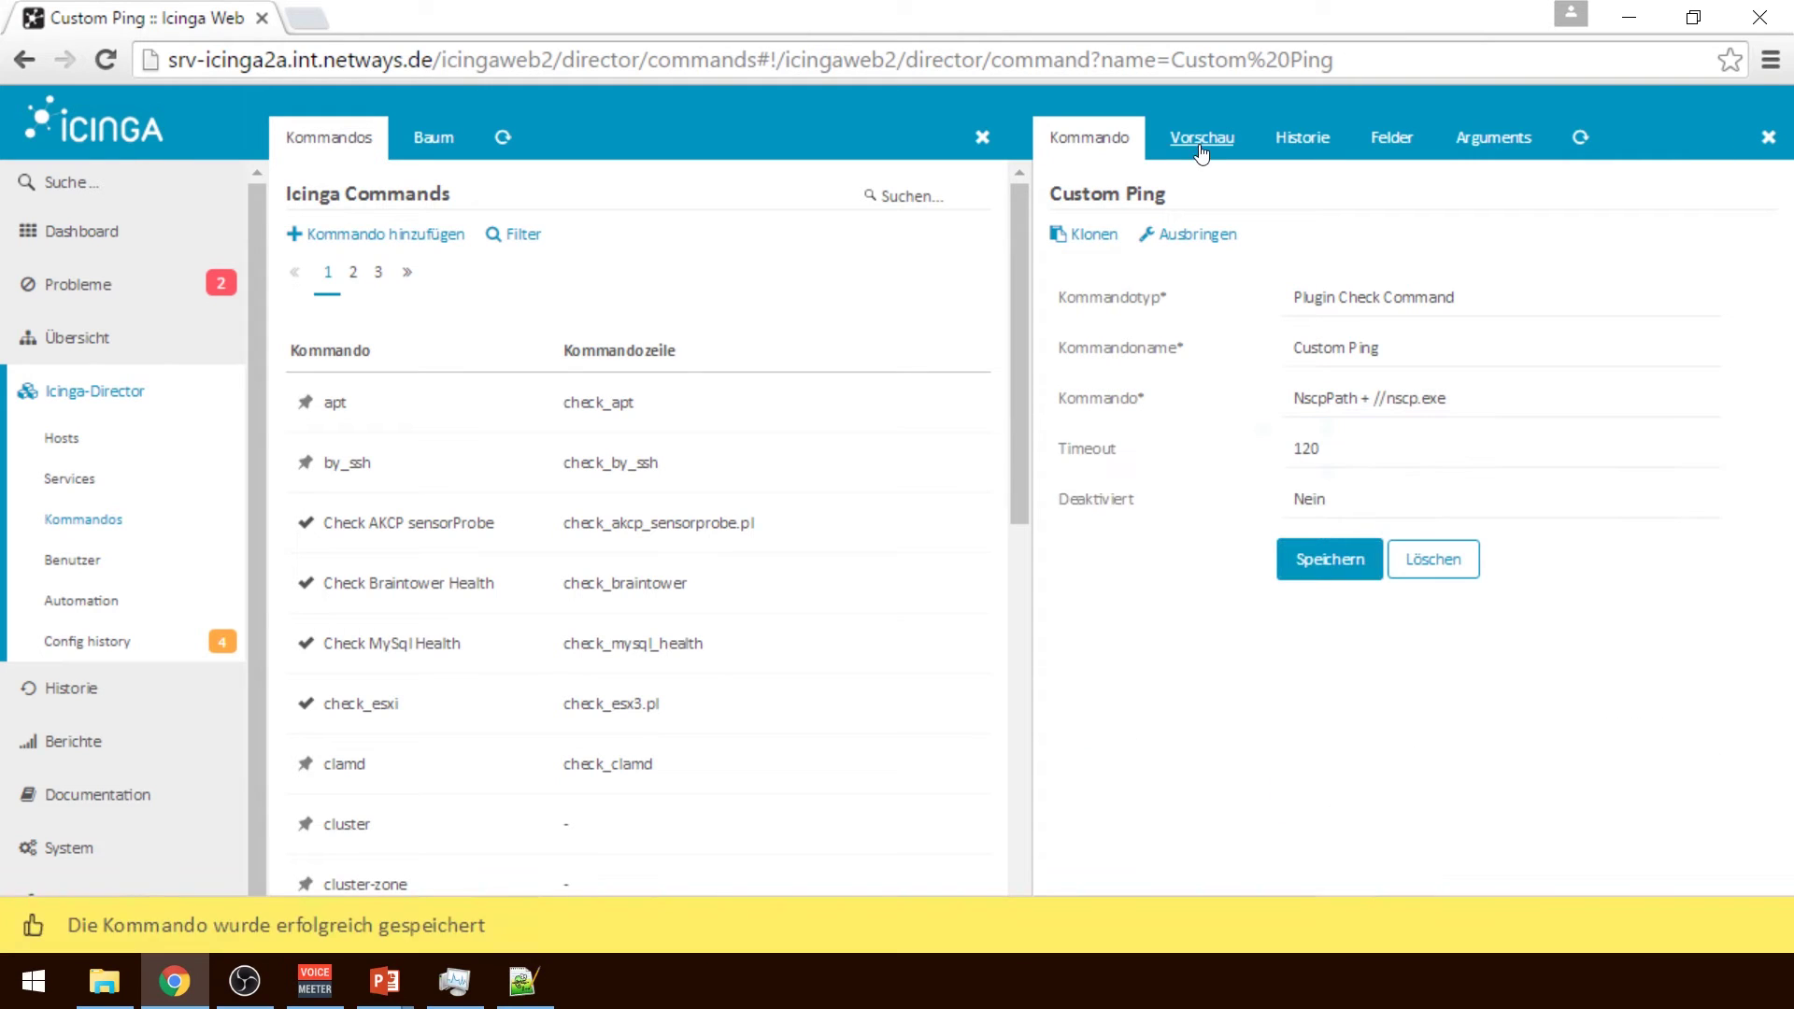
left_click(1206, 152)
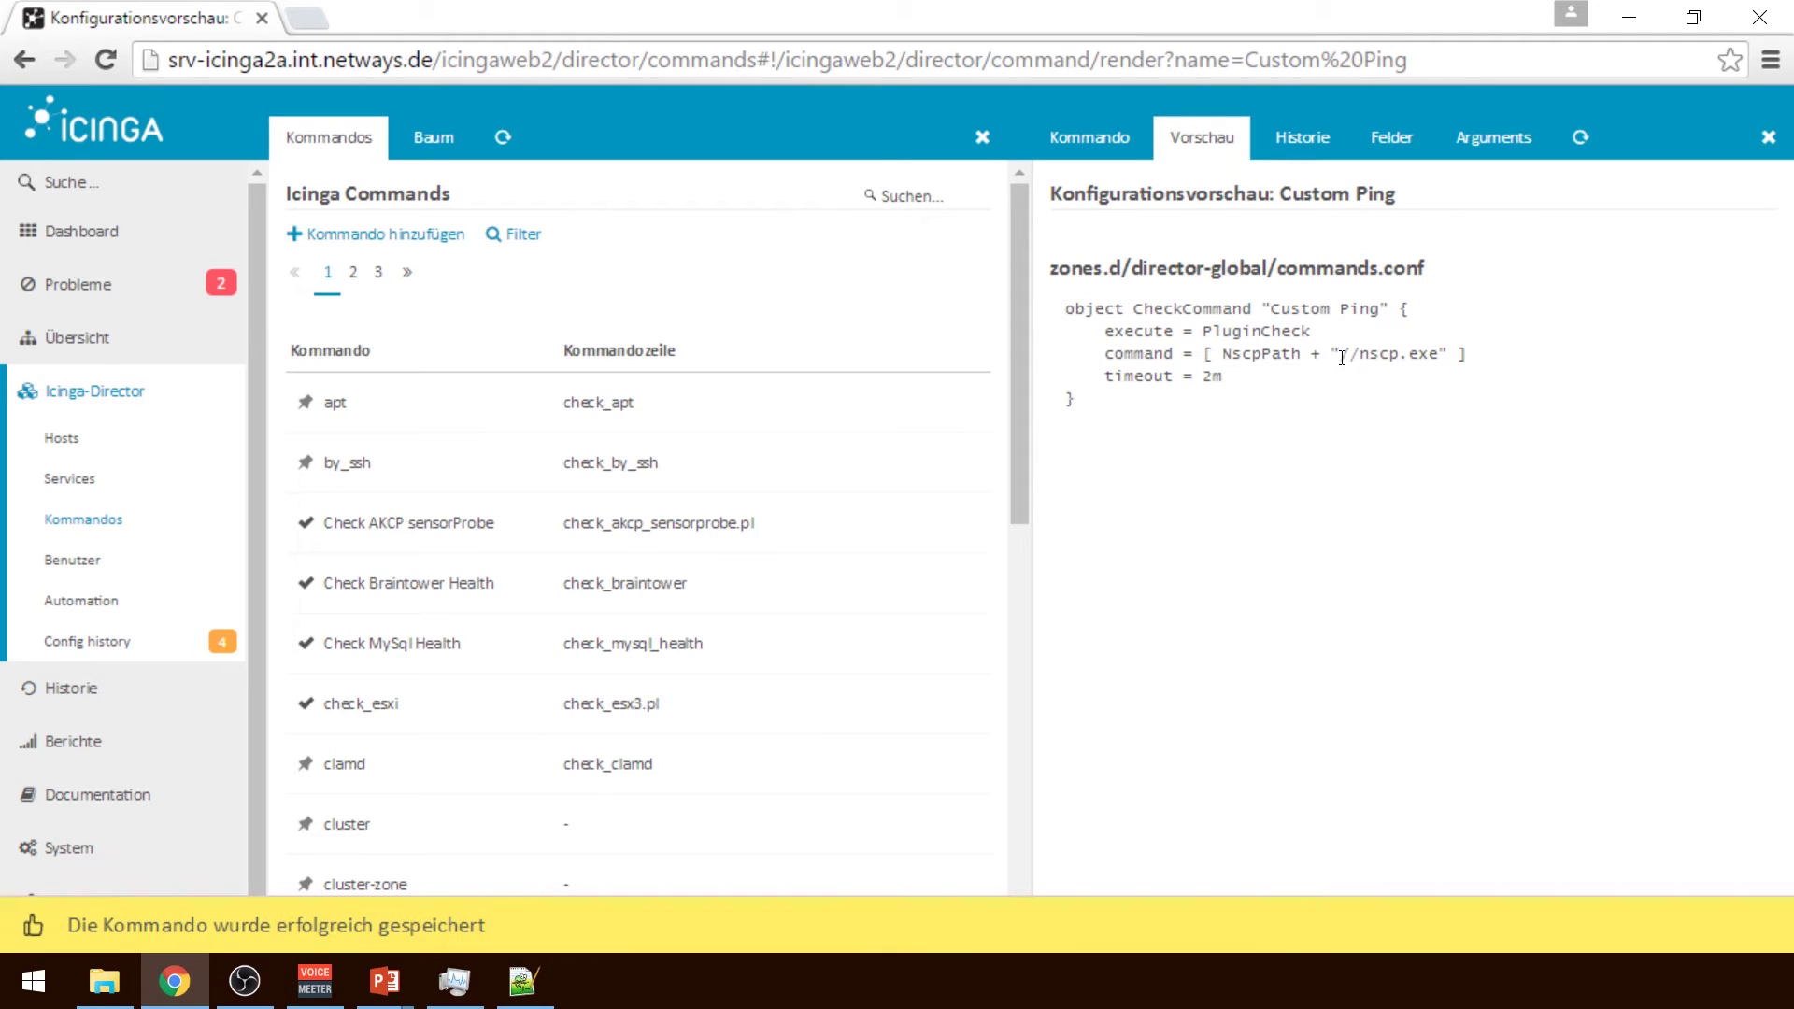
double_click(1397, 355)
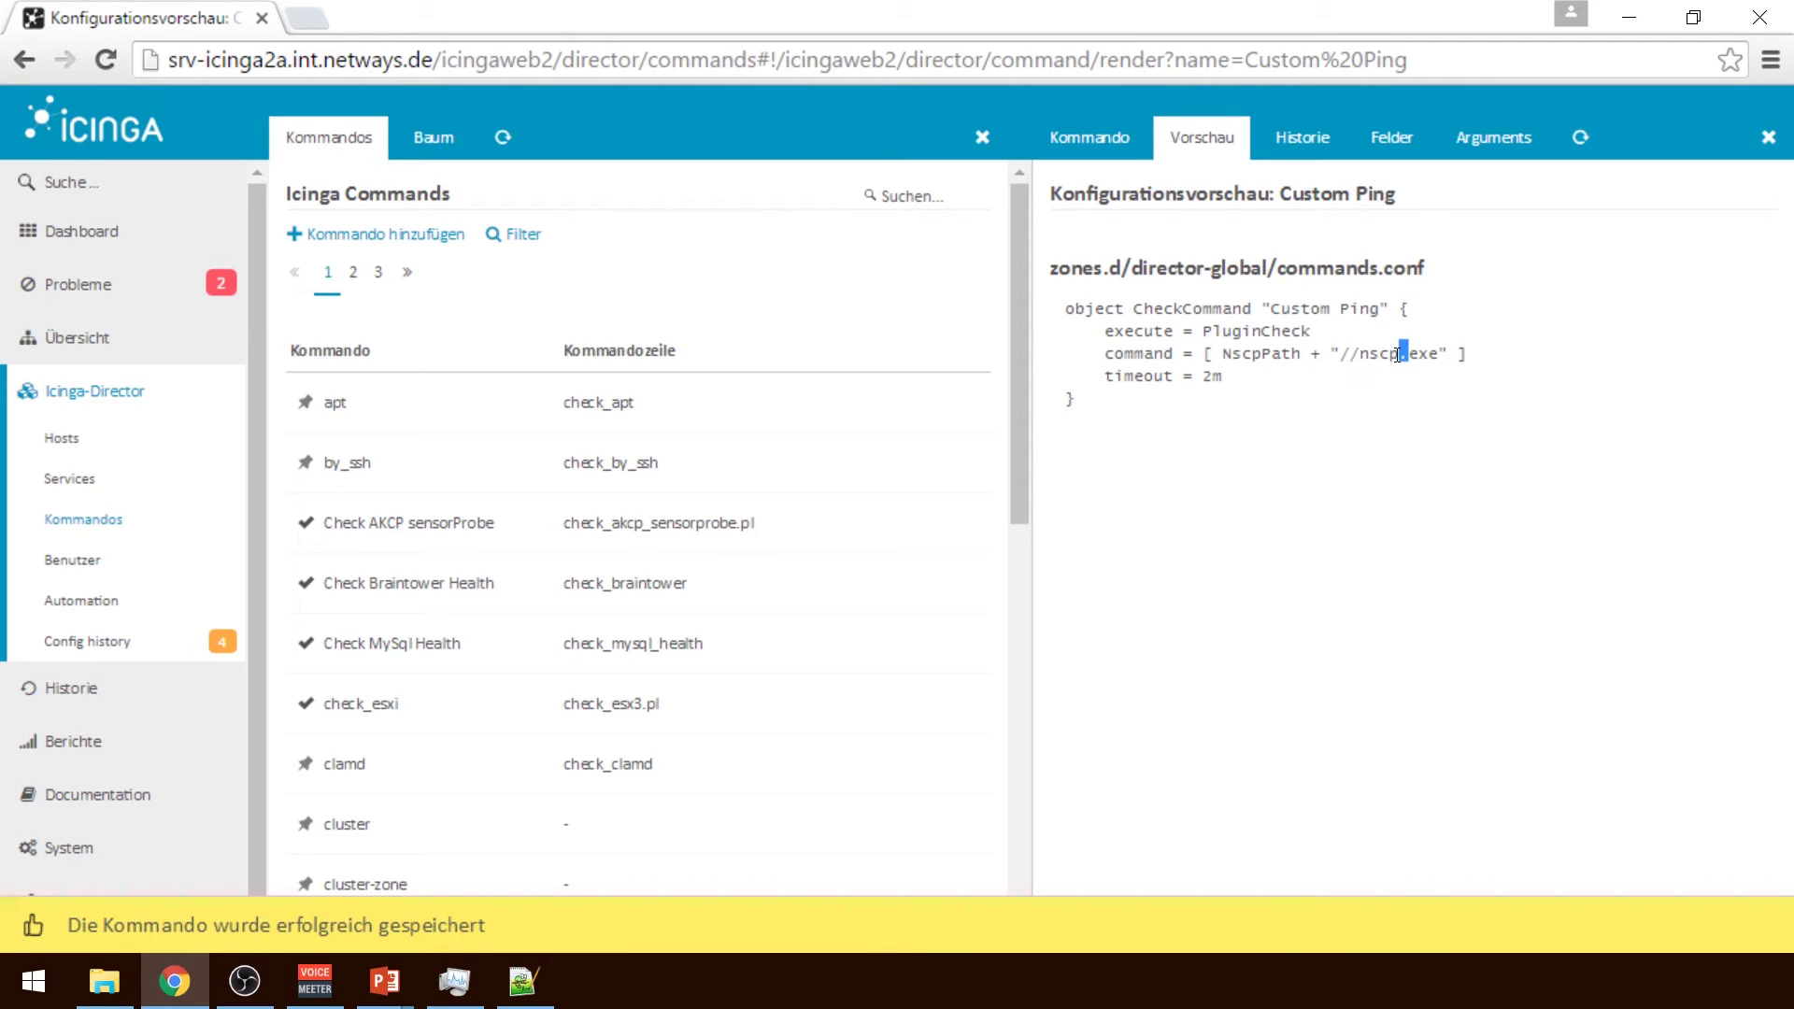
Replace the prefix with 'plugindir +' to get plugindir + nscp.exe, save, and preview
left_click(1108, 153)
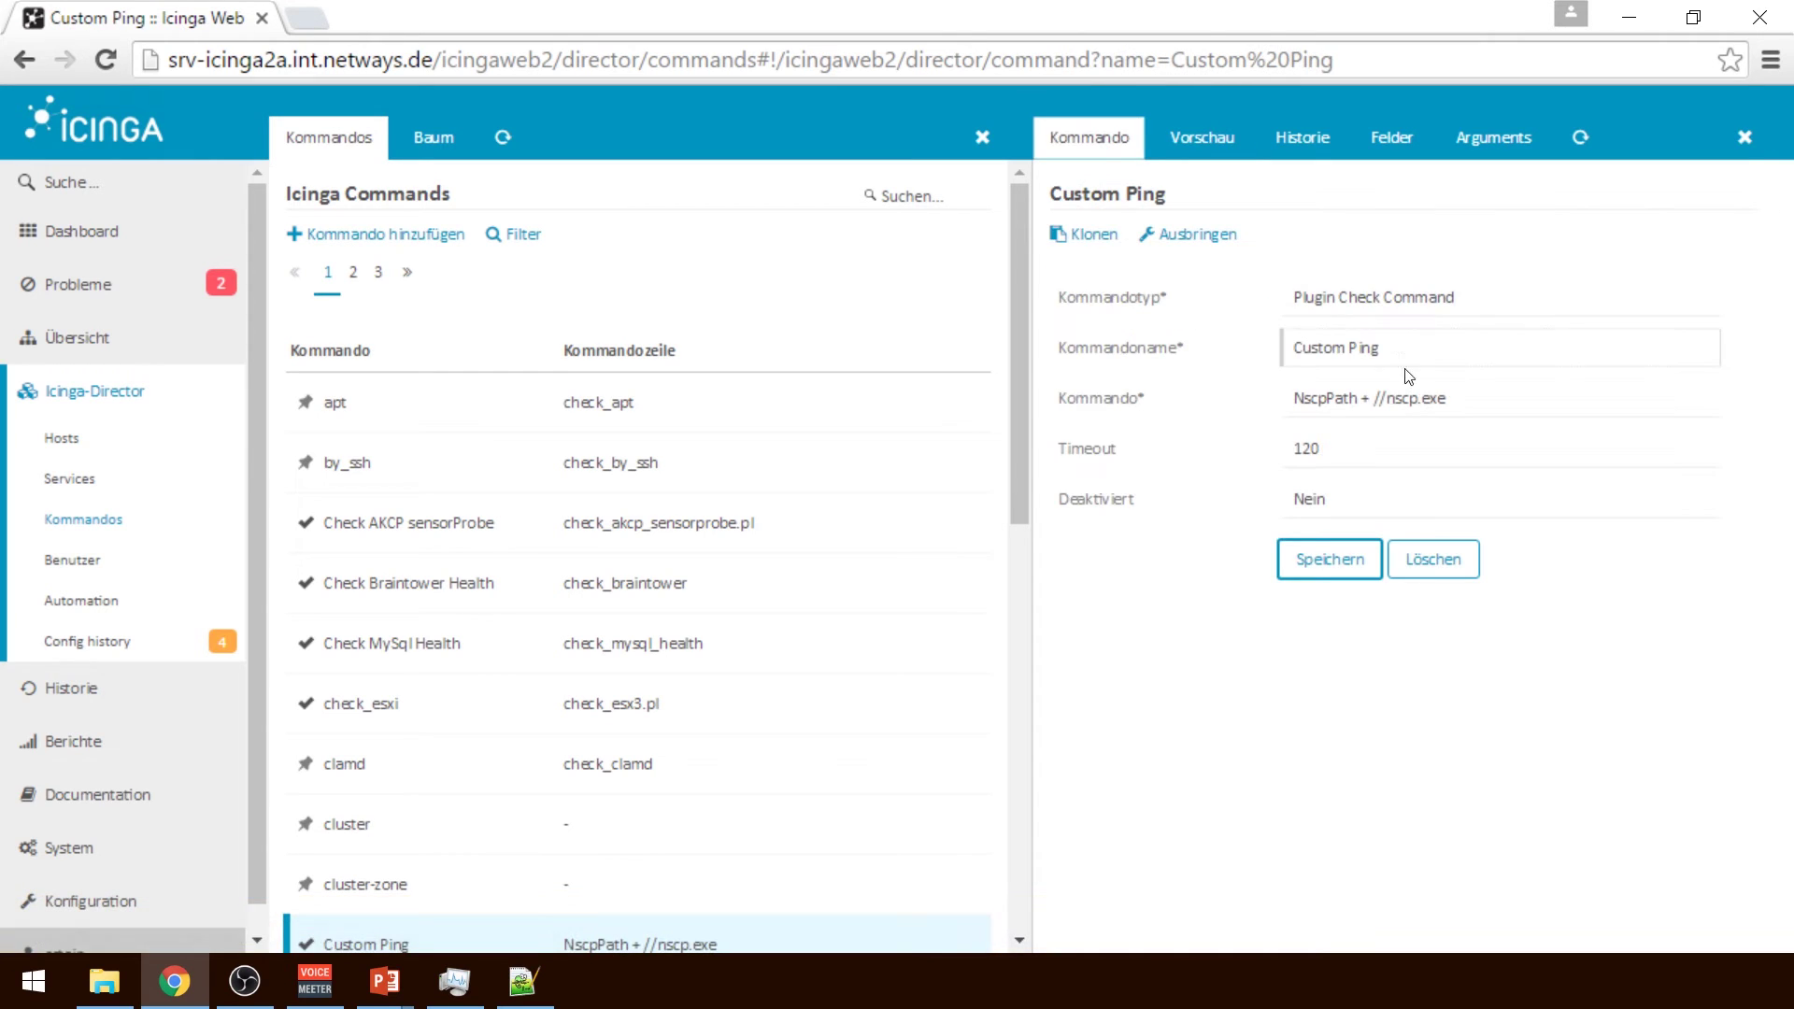
left_click(1367, 399)
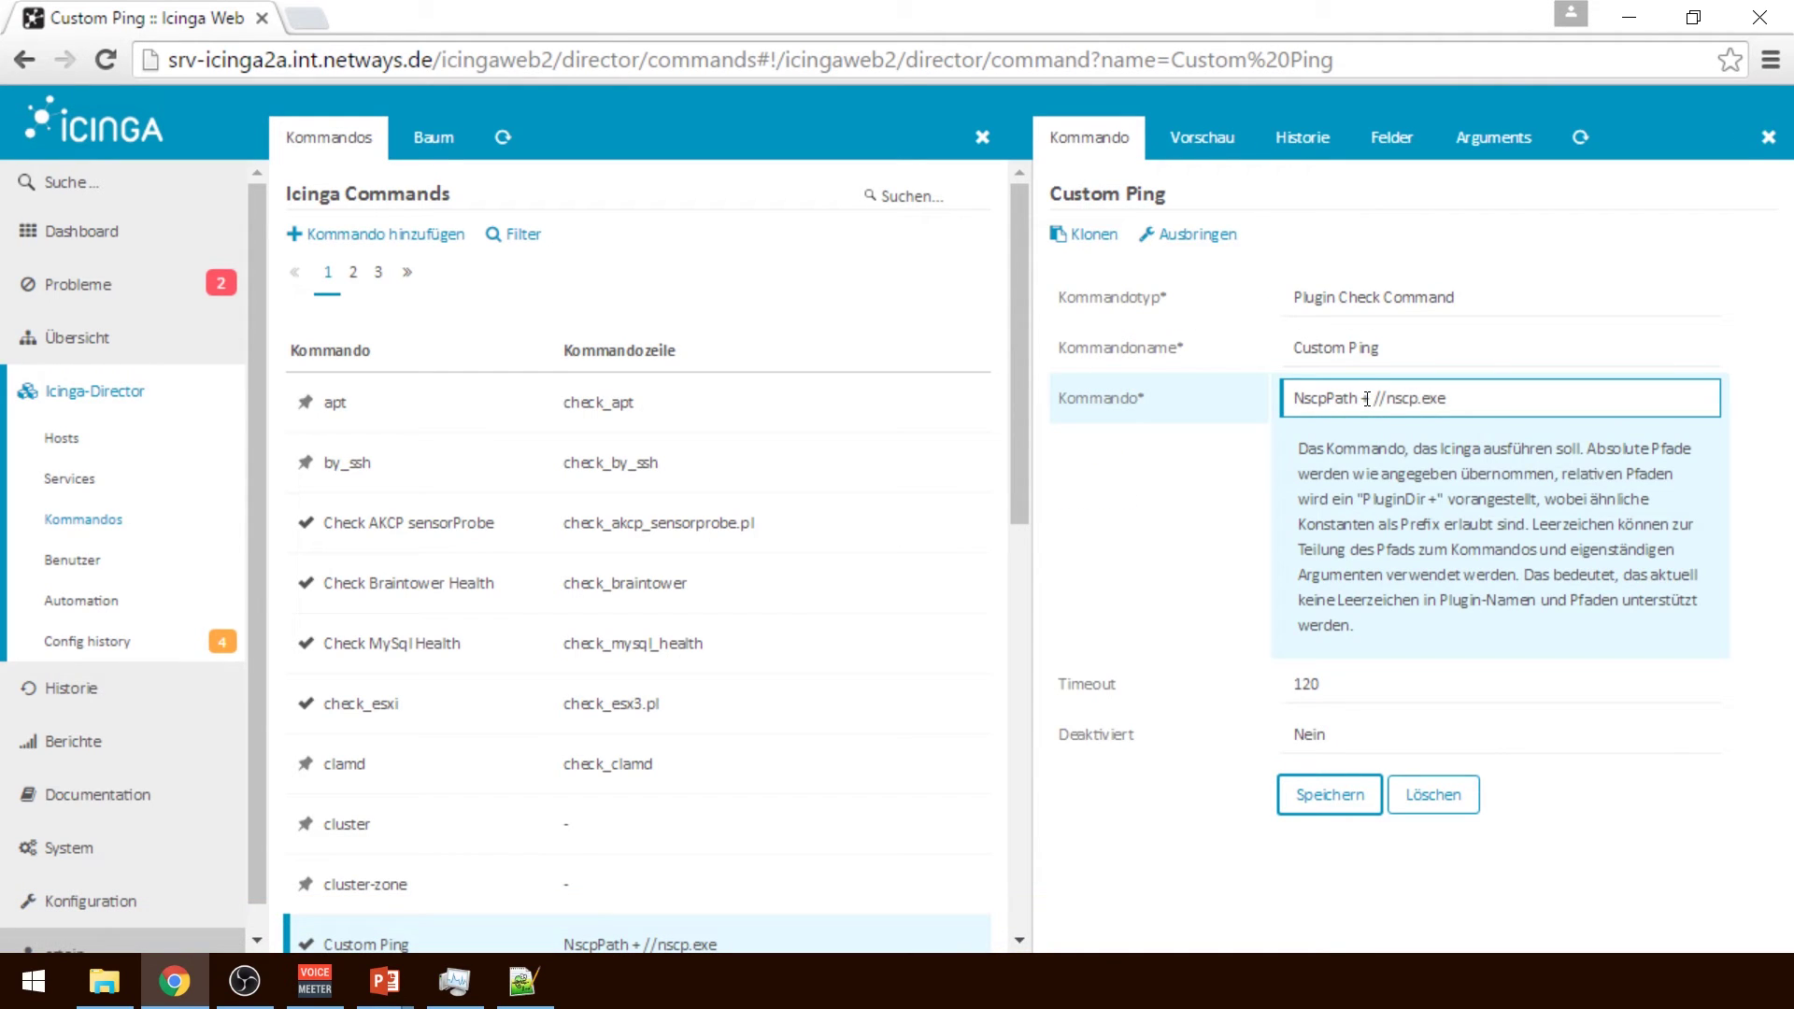
left_click_drag(1388, 396, 1151, 400)
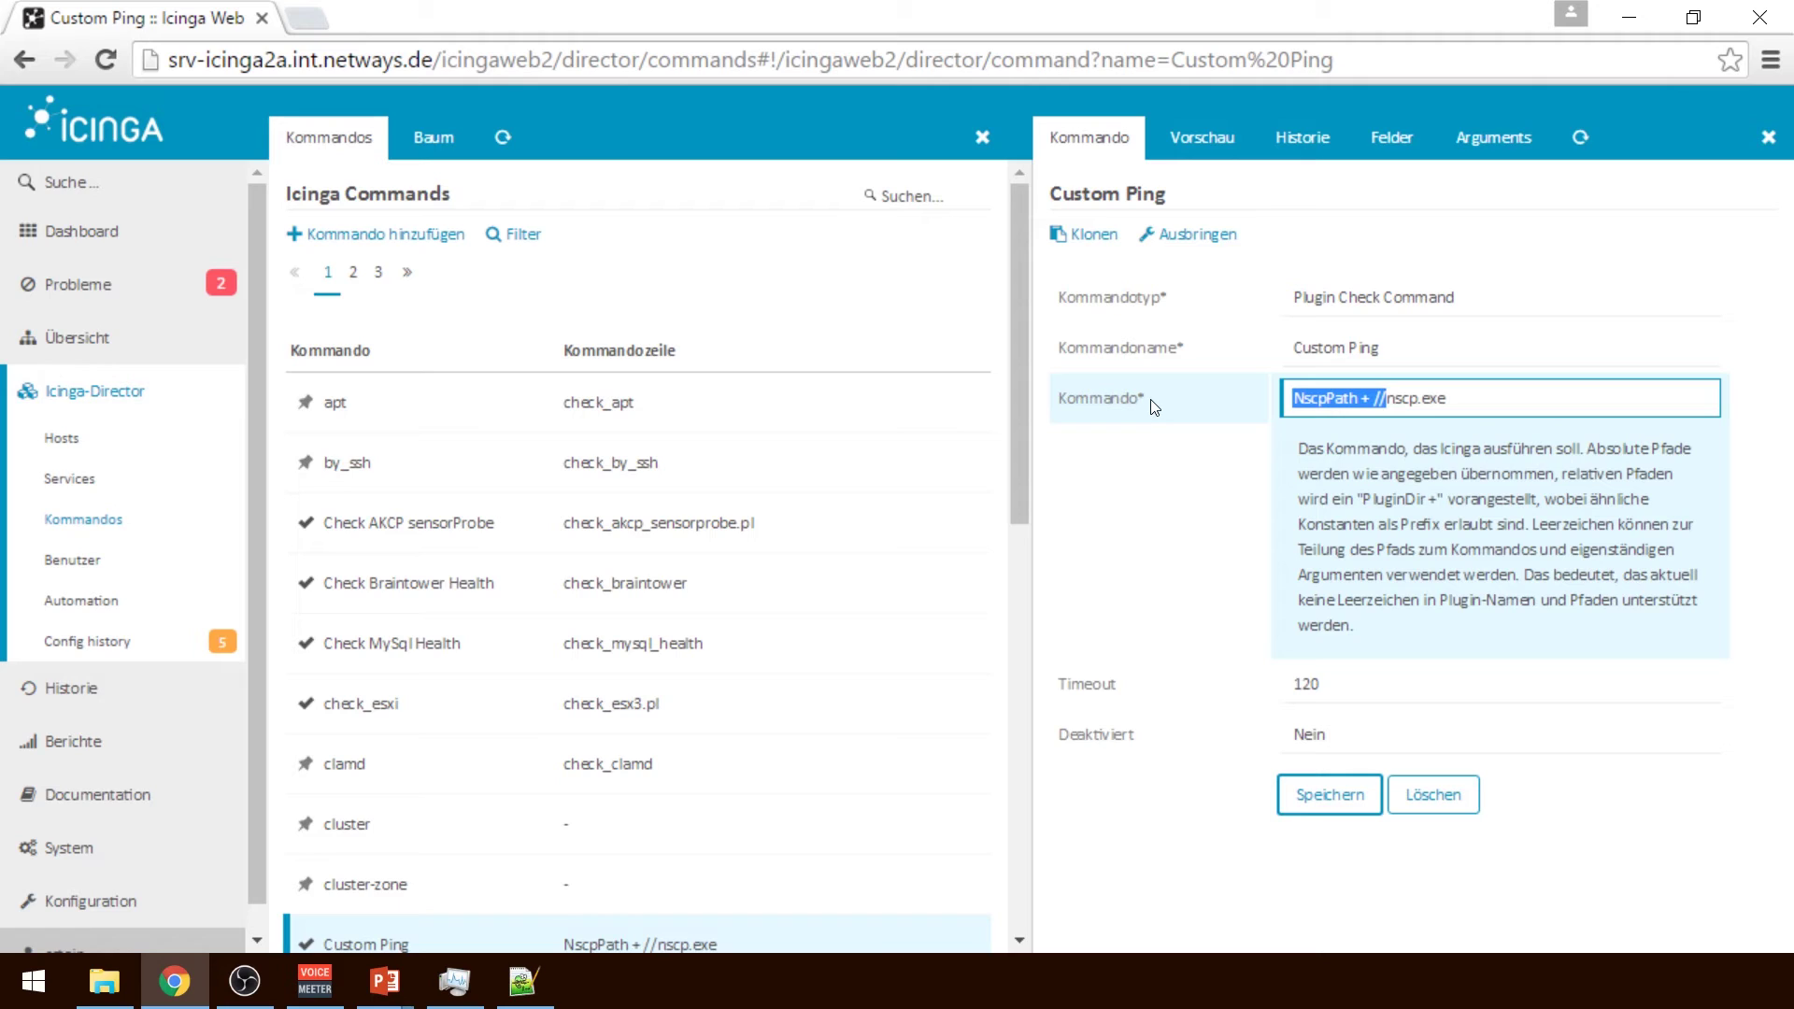
type("plugindir")
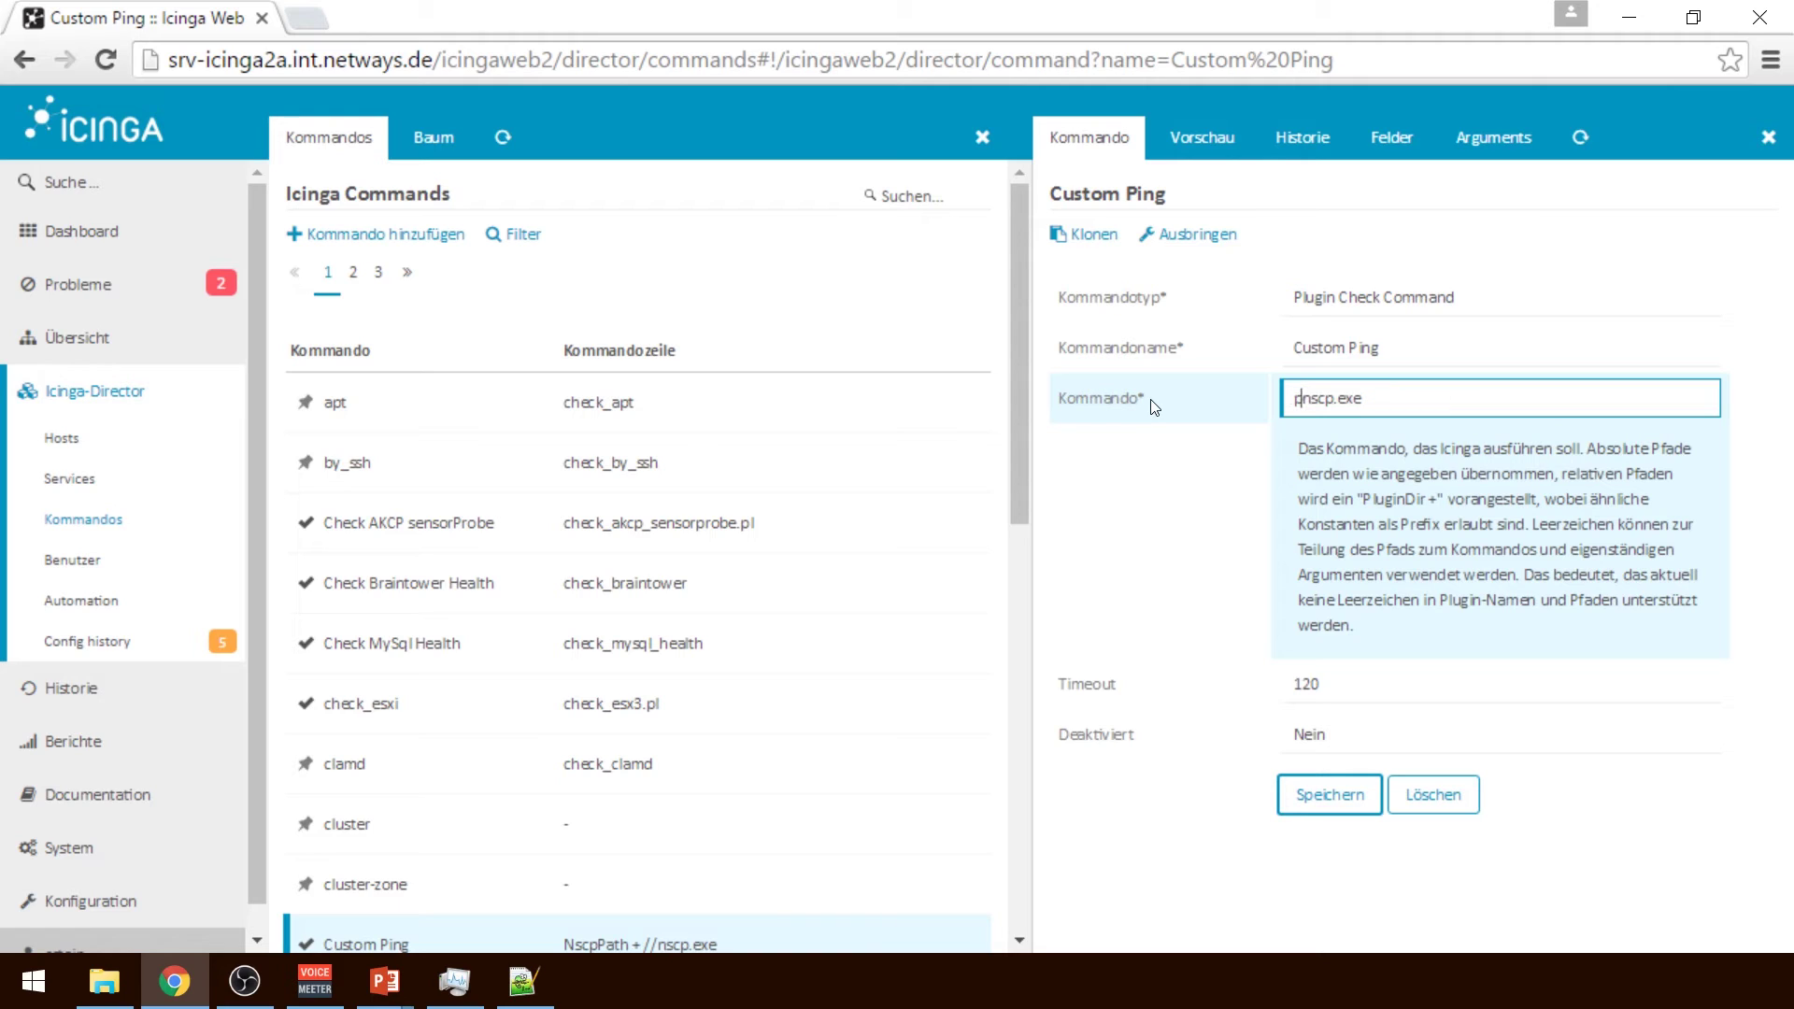
type(" +")
left_click(1308, 794)
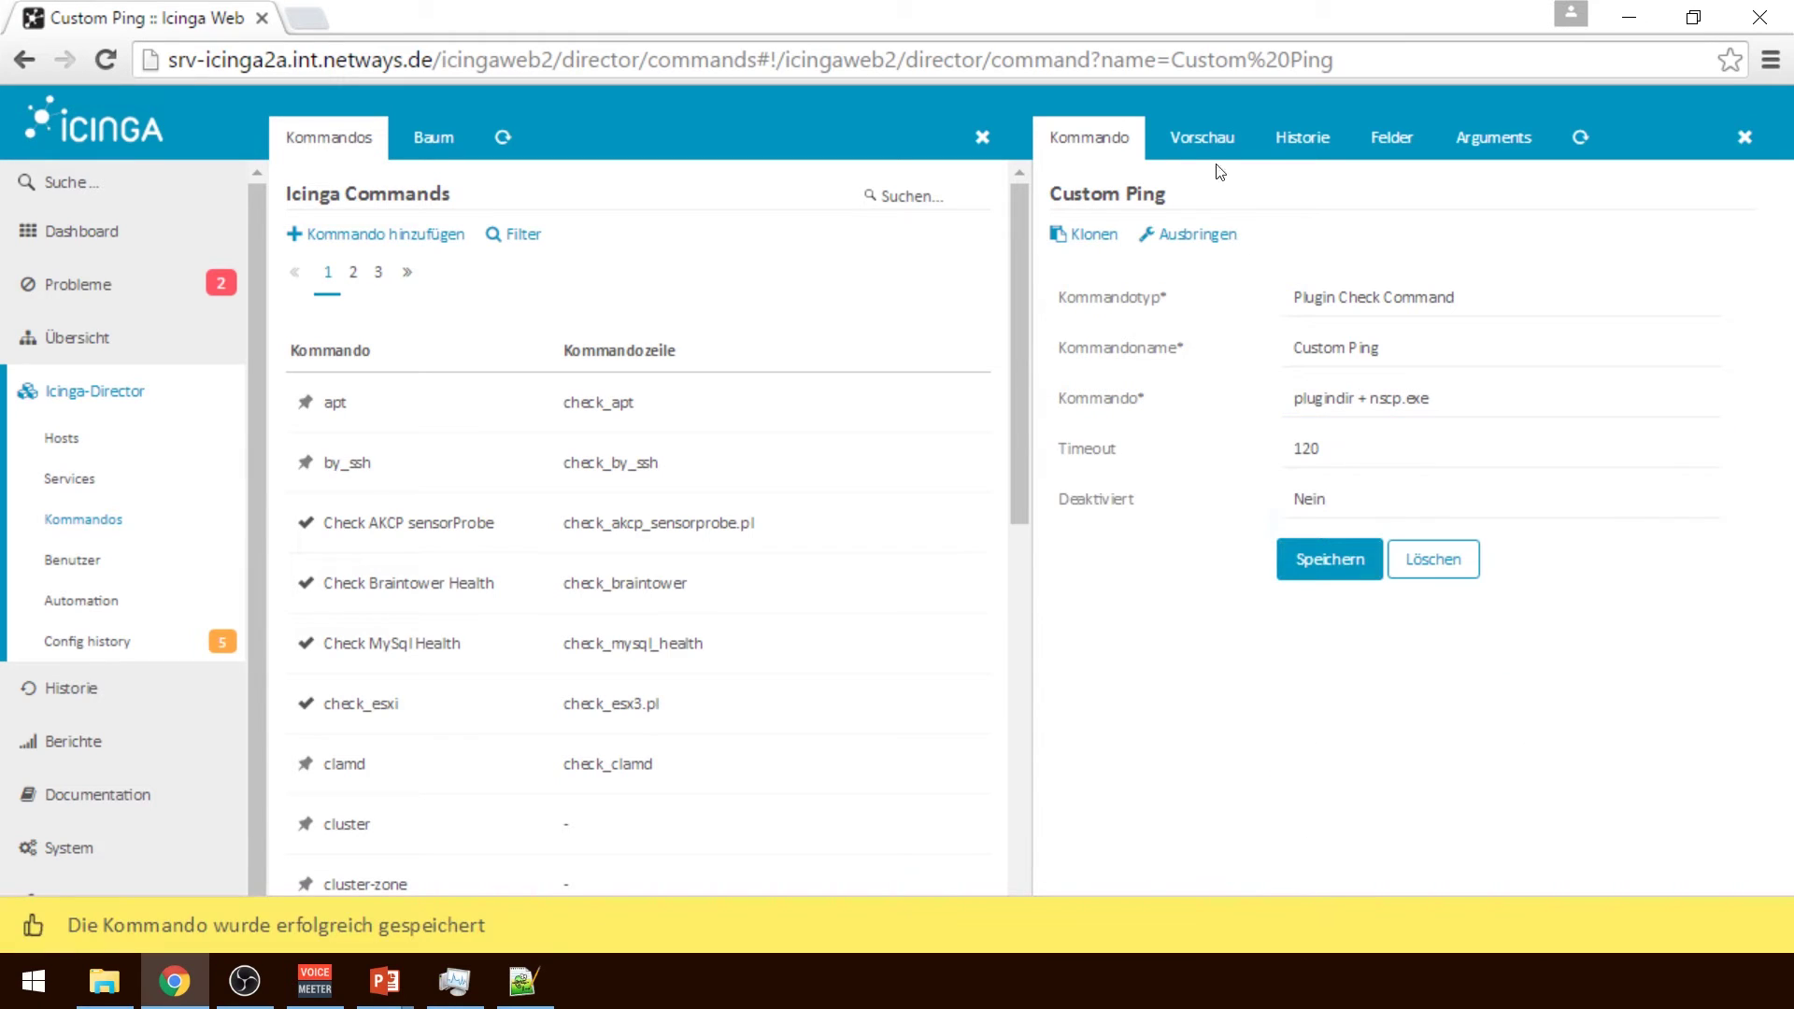
left_click(1203, 138)
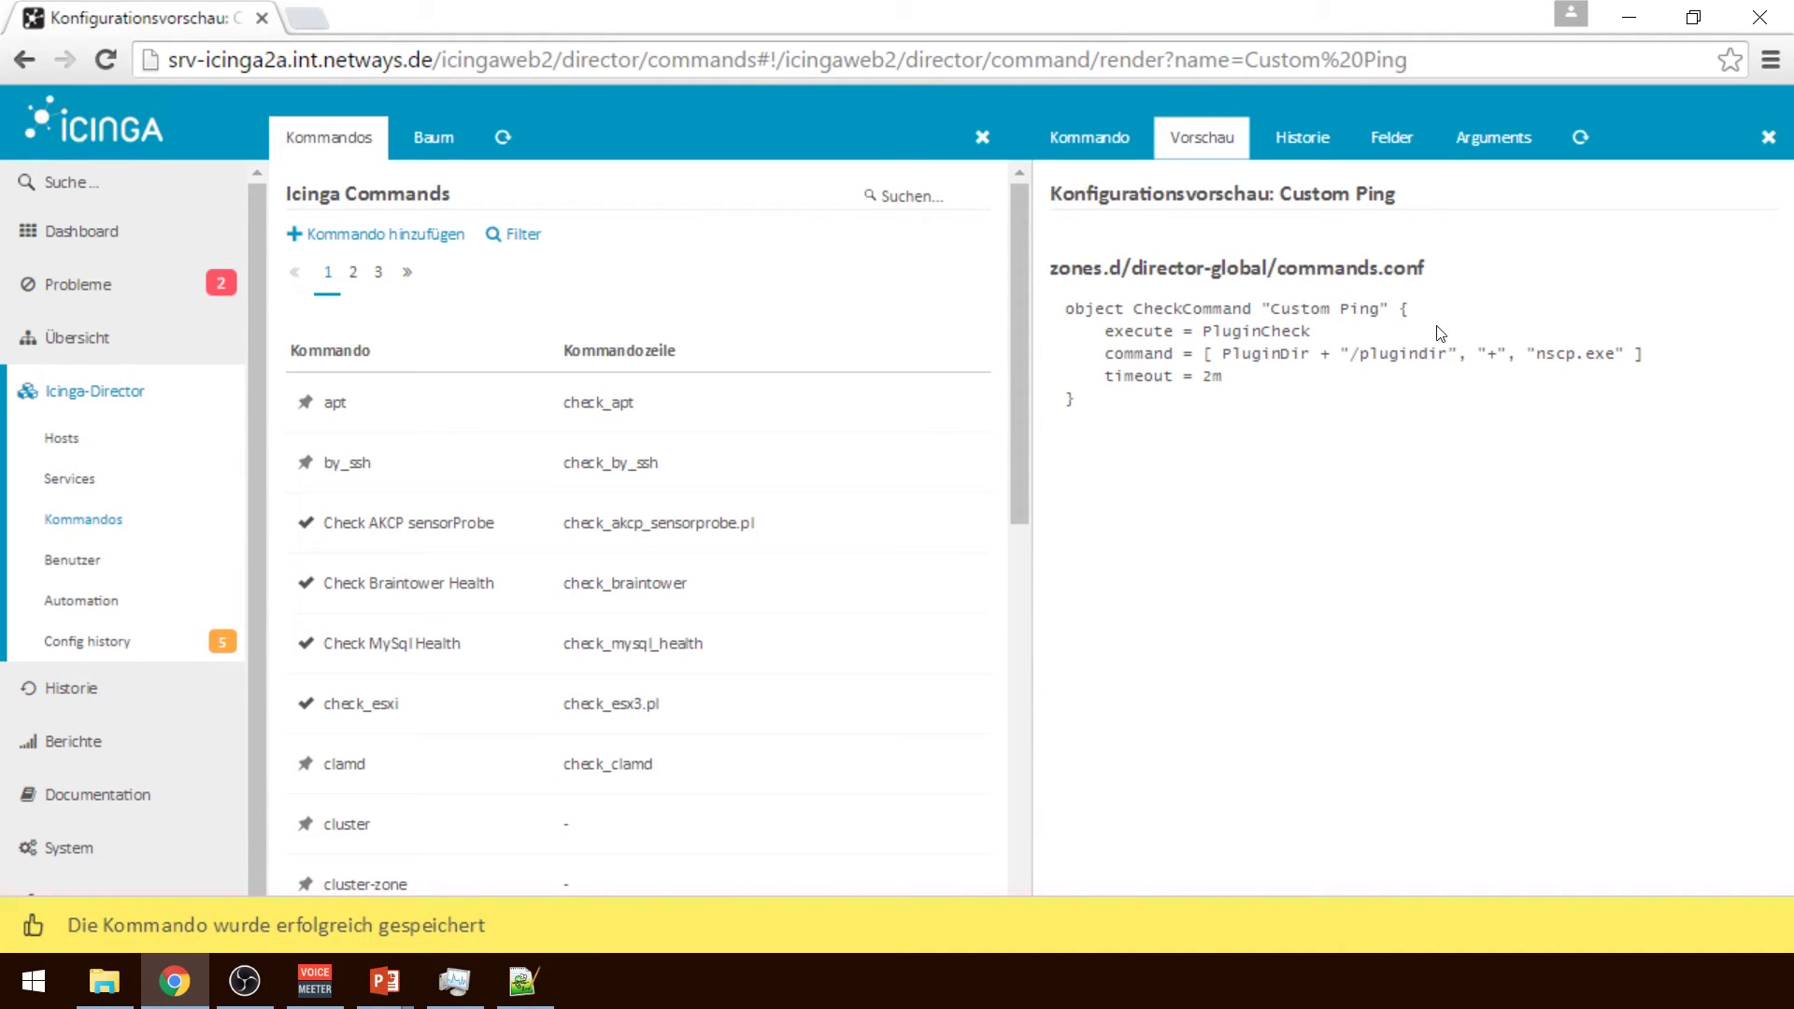
Capitalize the command to 'Plugindir + nscp.exe', save, and preview it
left_click(1090, 138)
left_click(1300, 401)
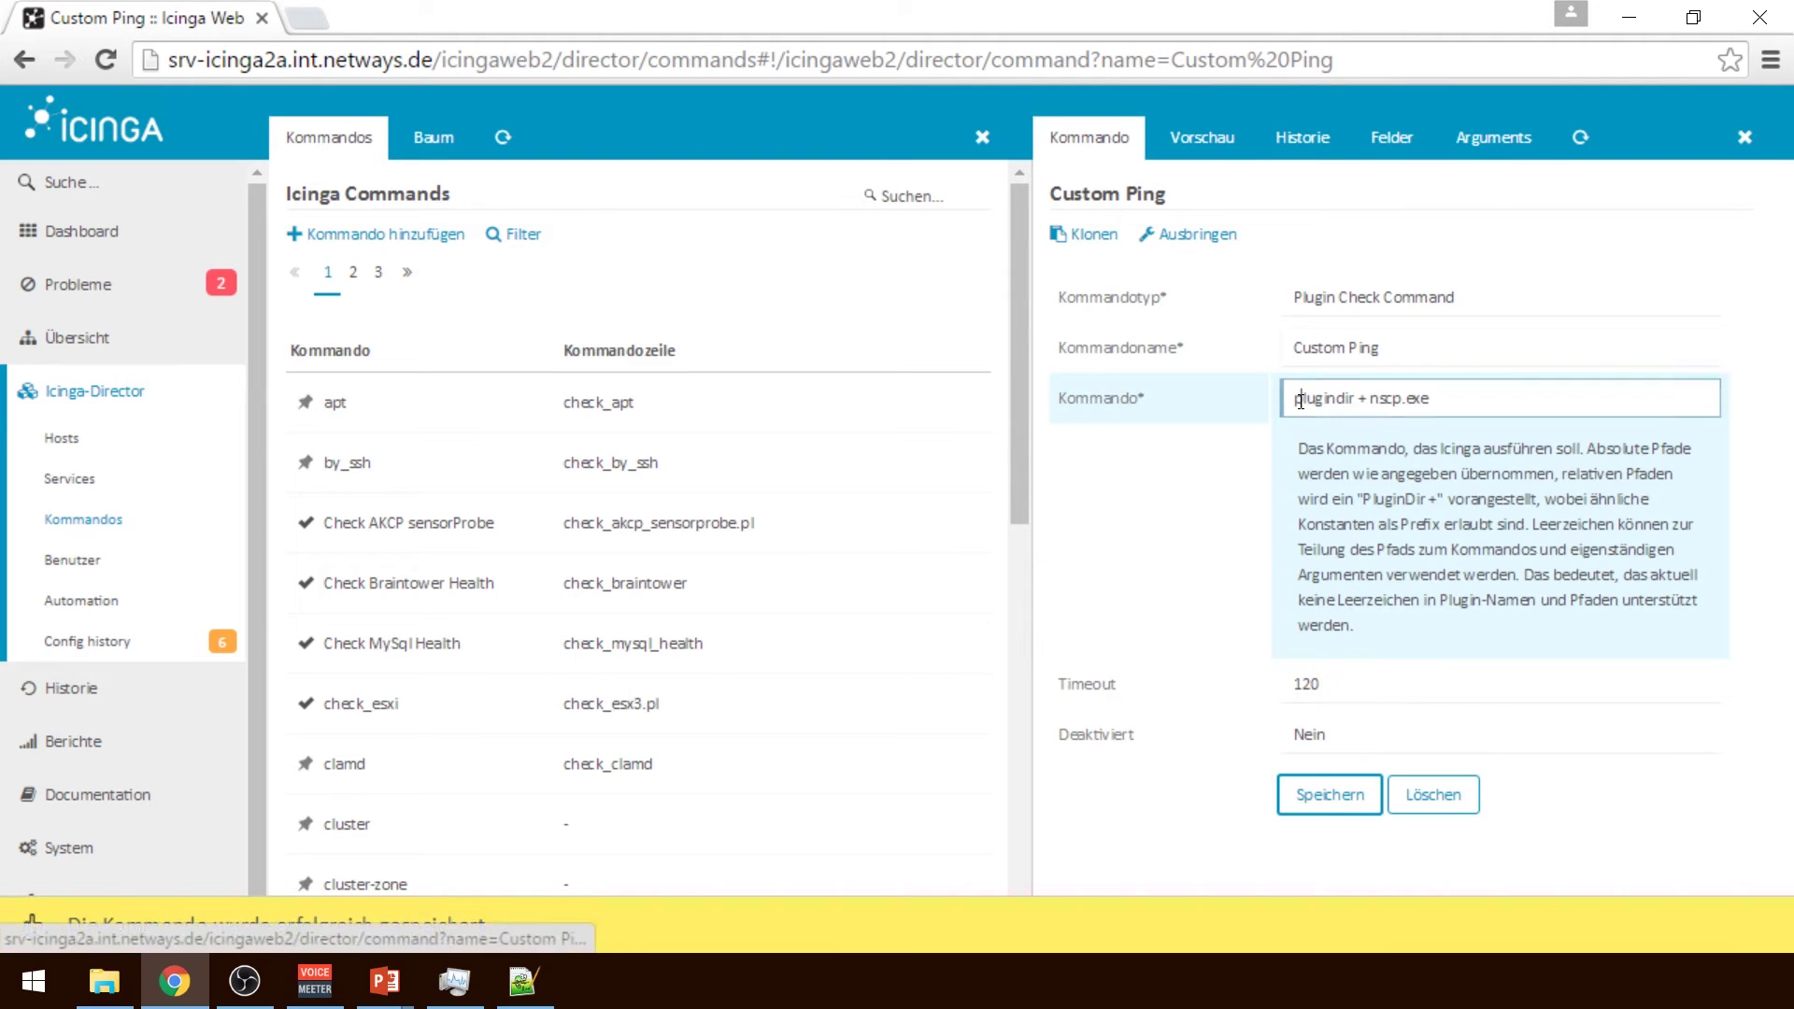
key("Delete")
type("P")
left_click(1310, 809)
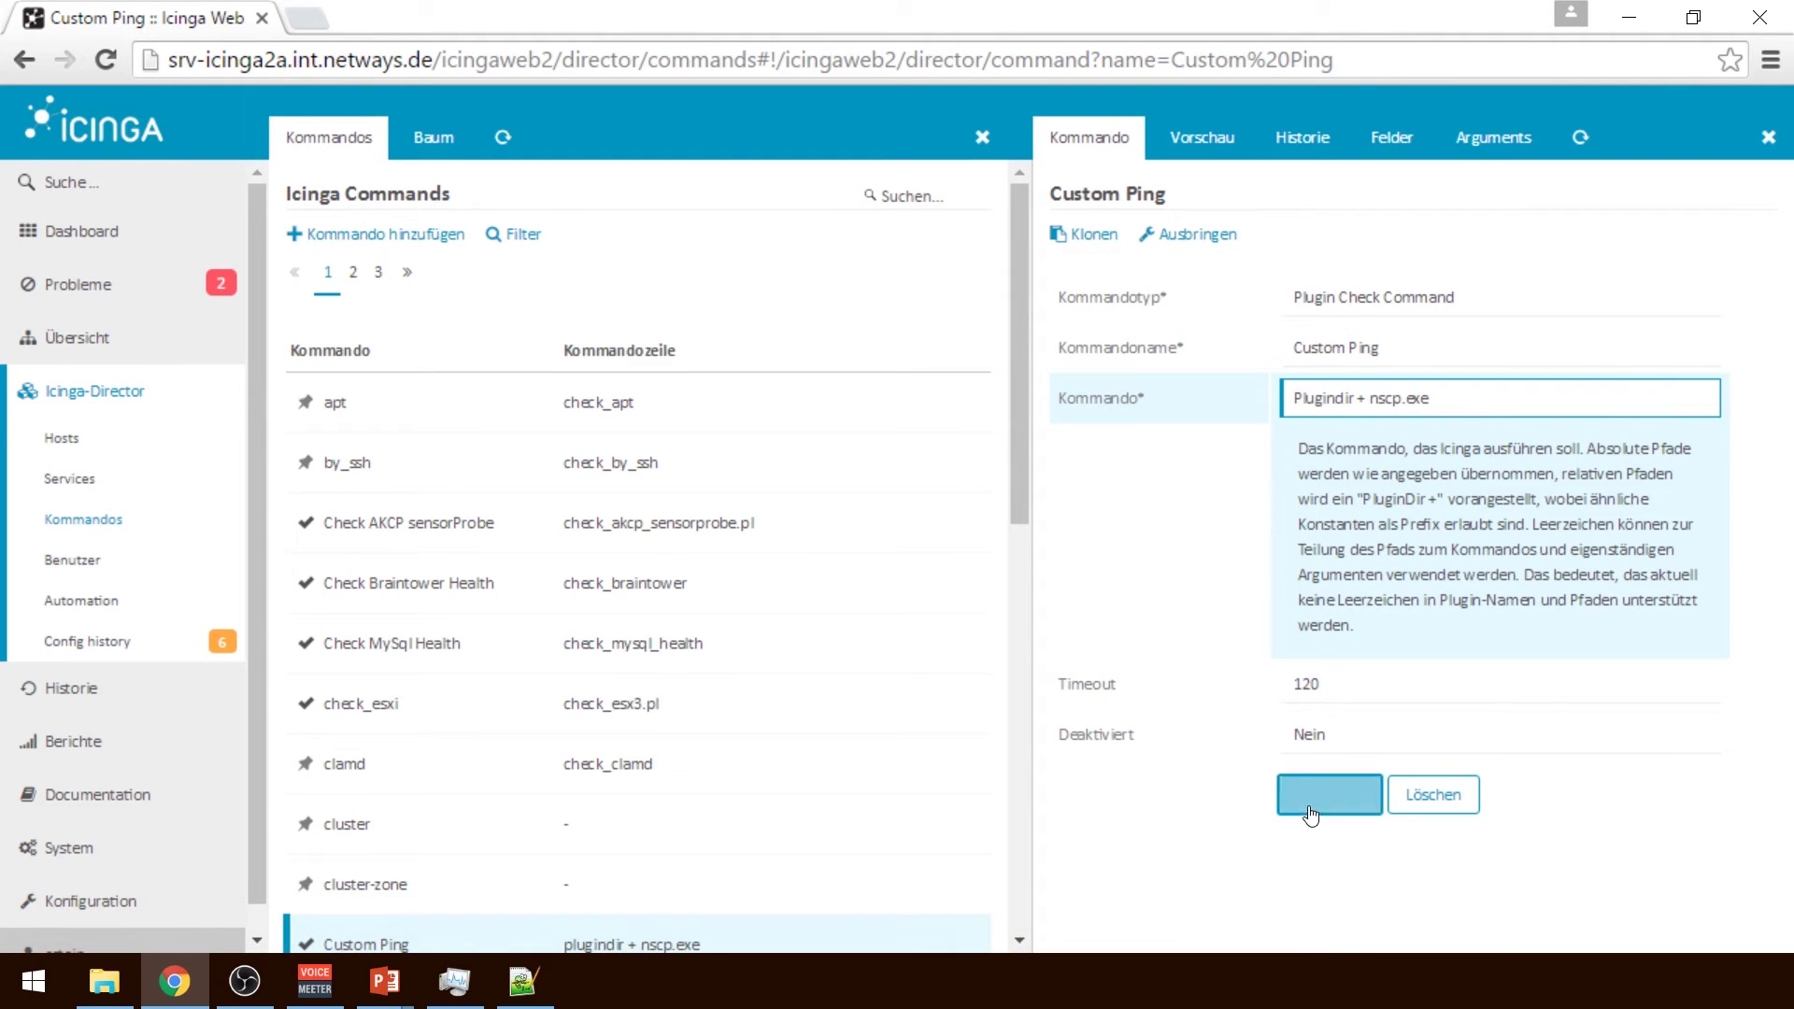
left_click(1212, 131)
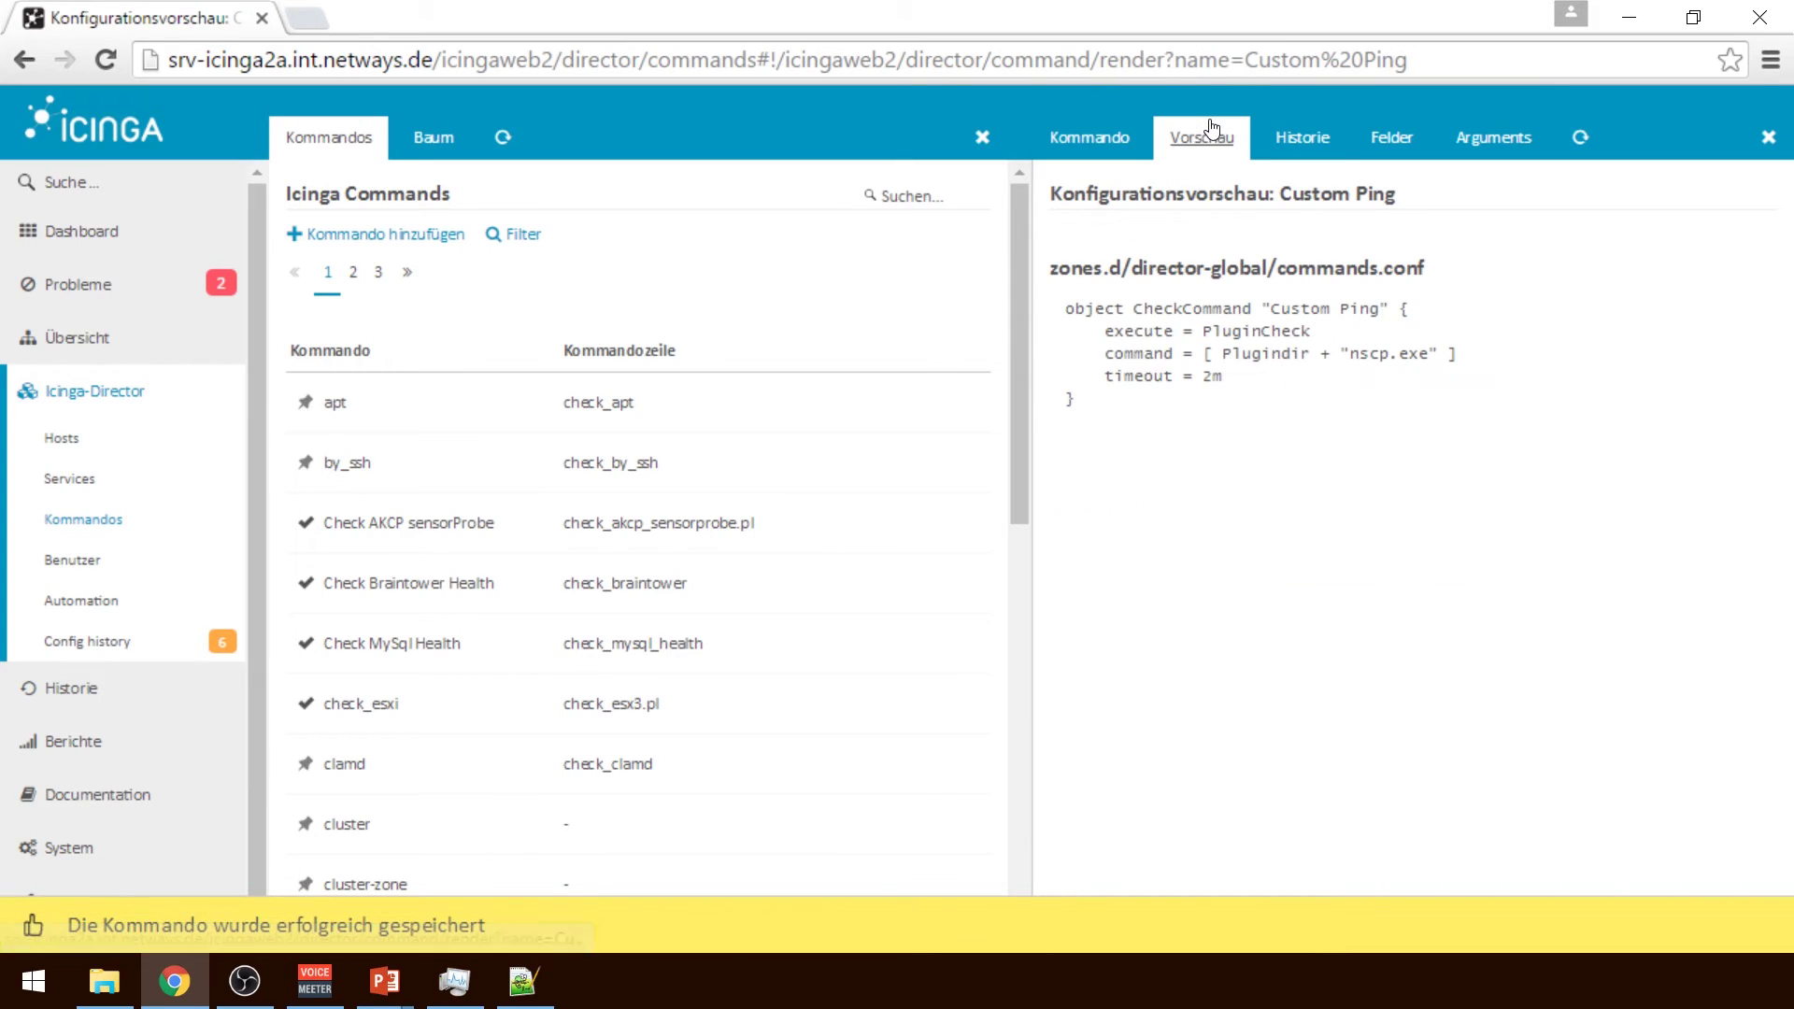
Replace the command with check_ping, save, and review its preview and change history
left_click(1090, 138)
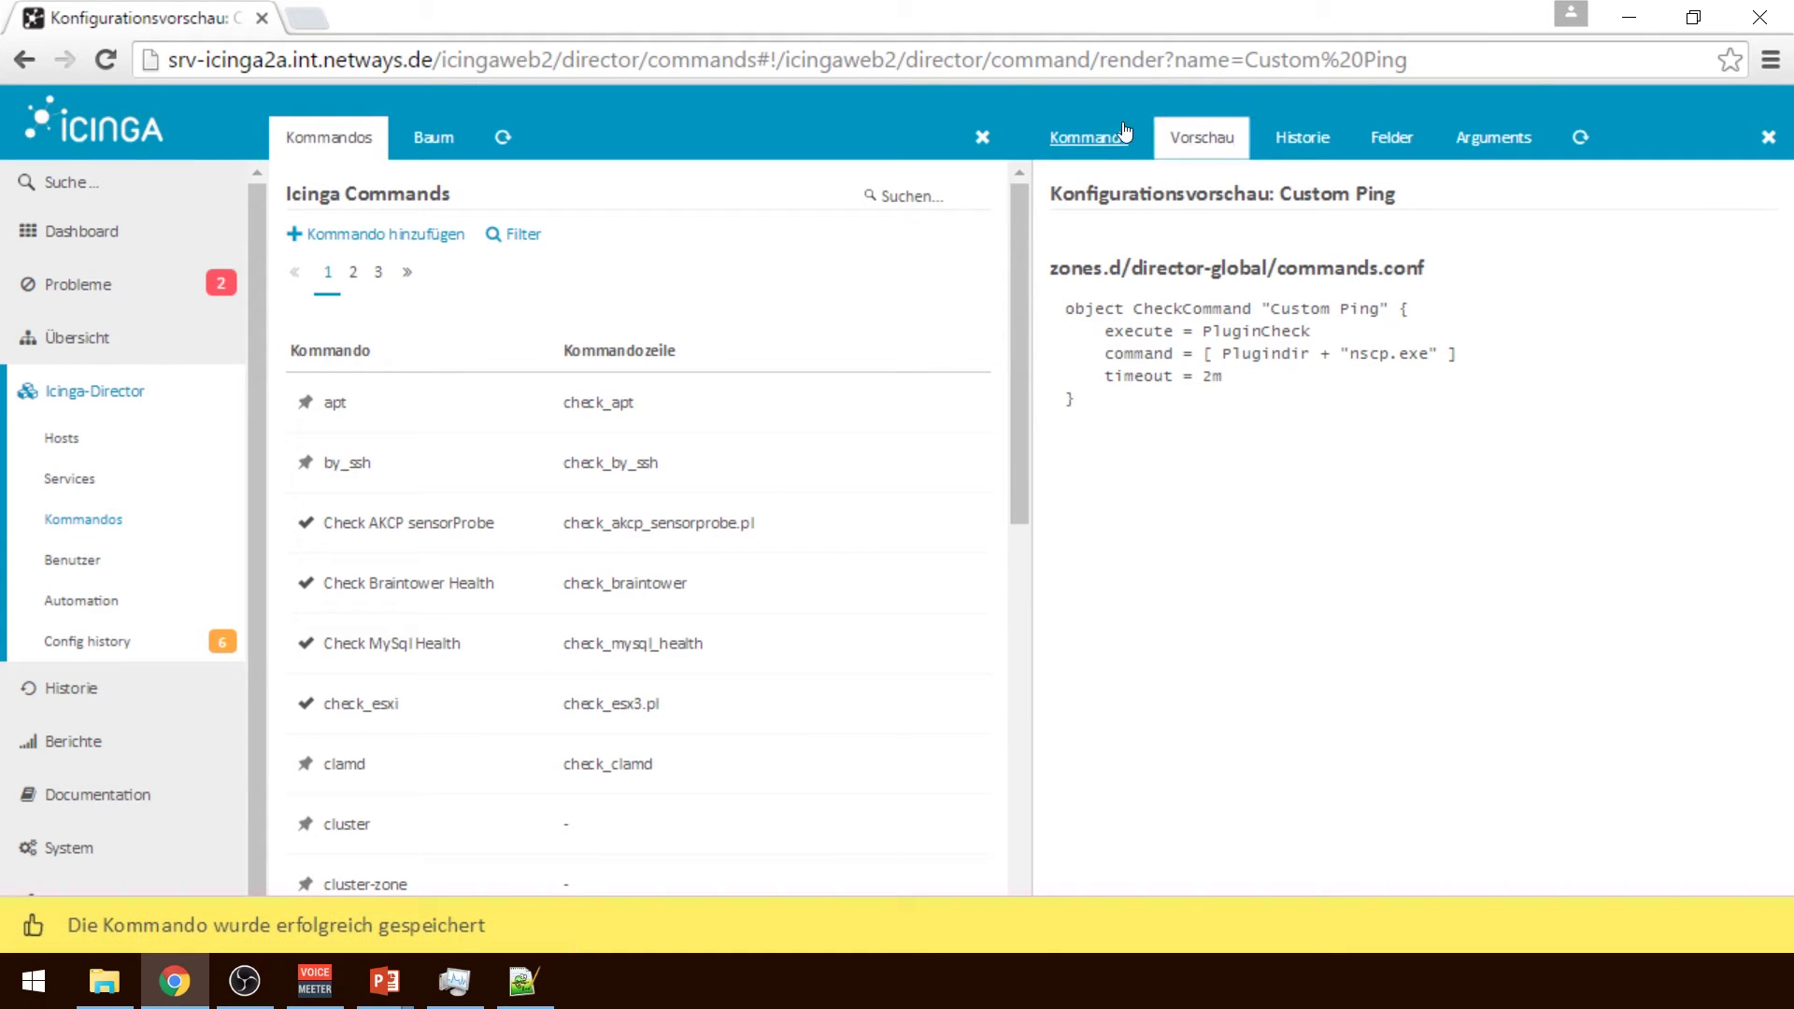
triple_click(1467, 395)
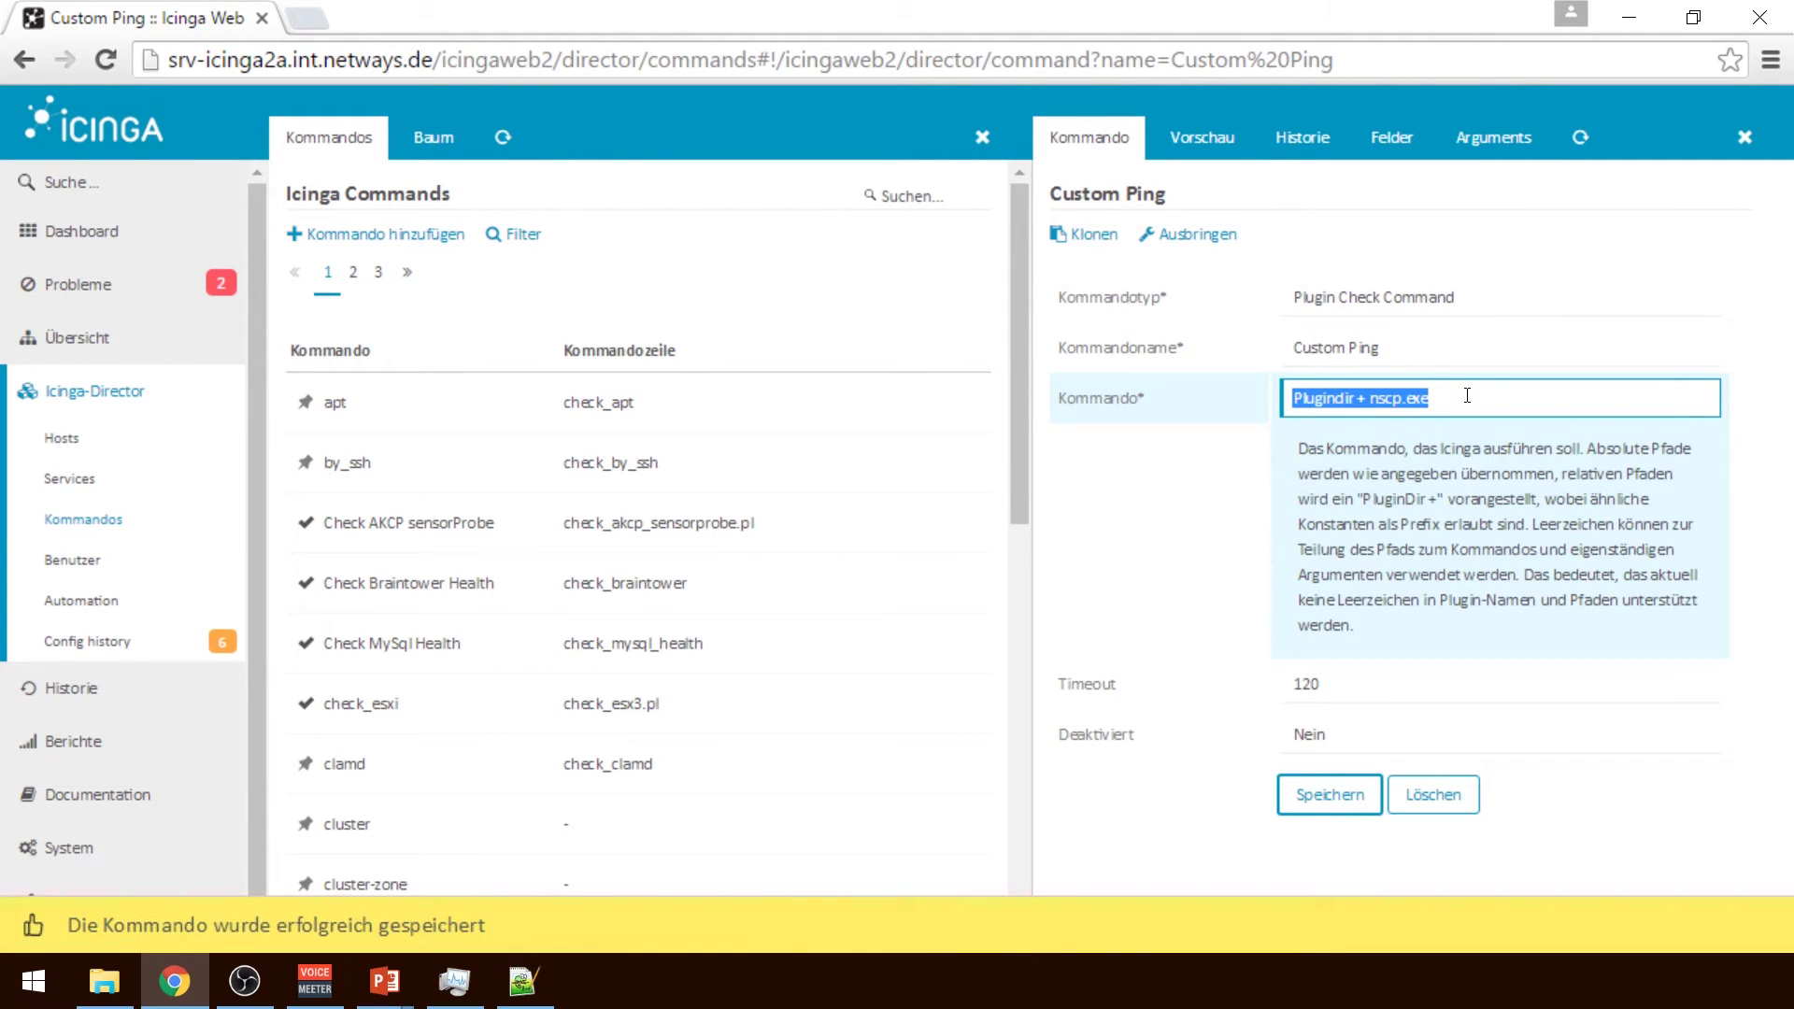
type("check_ping")
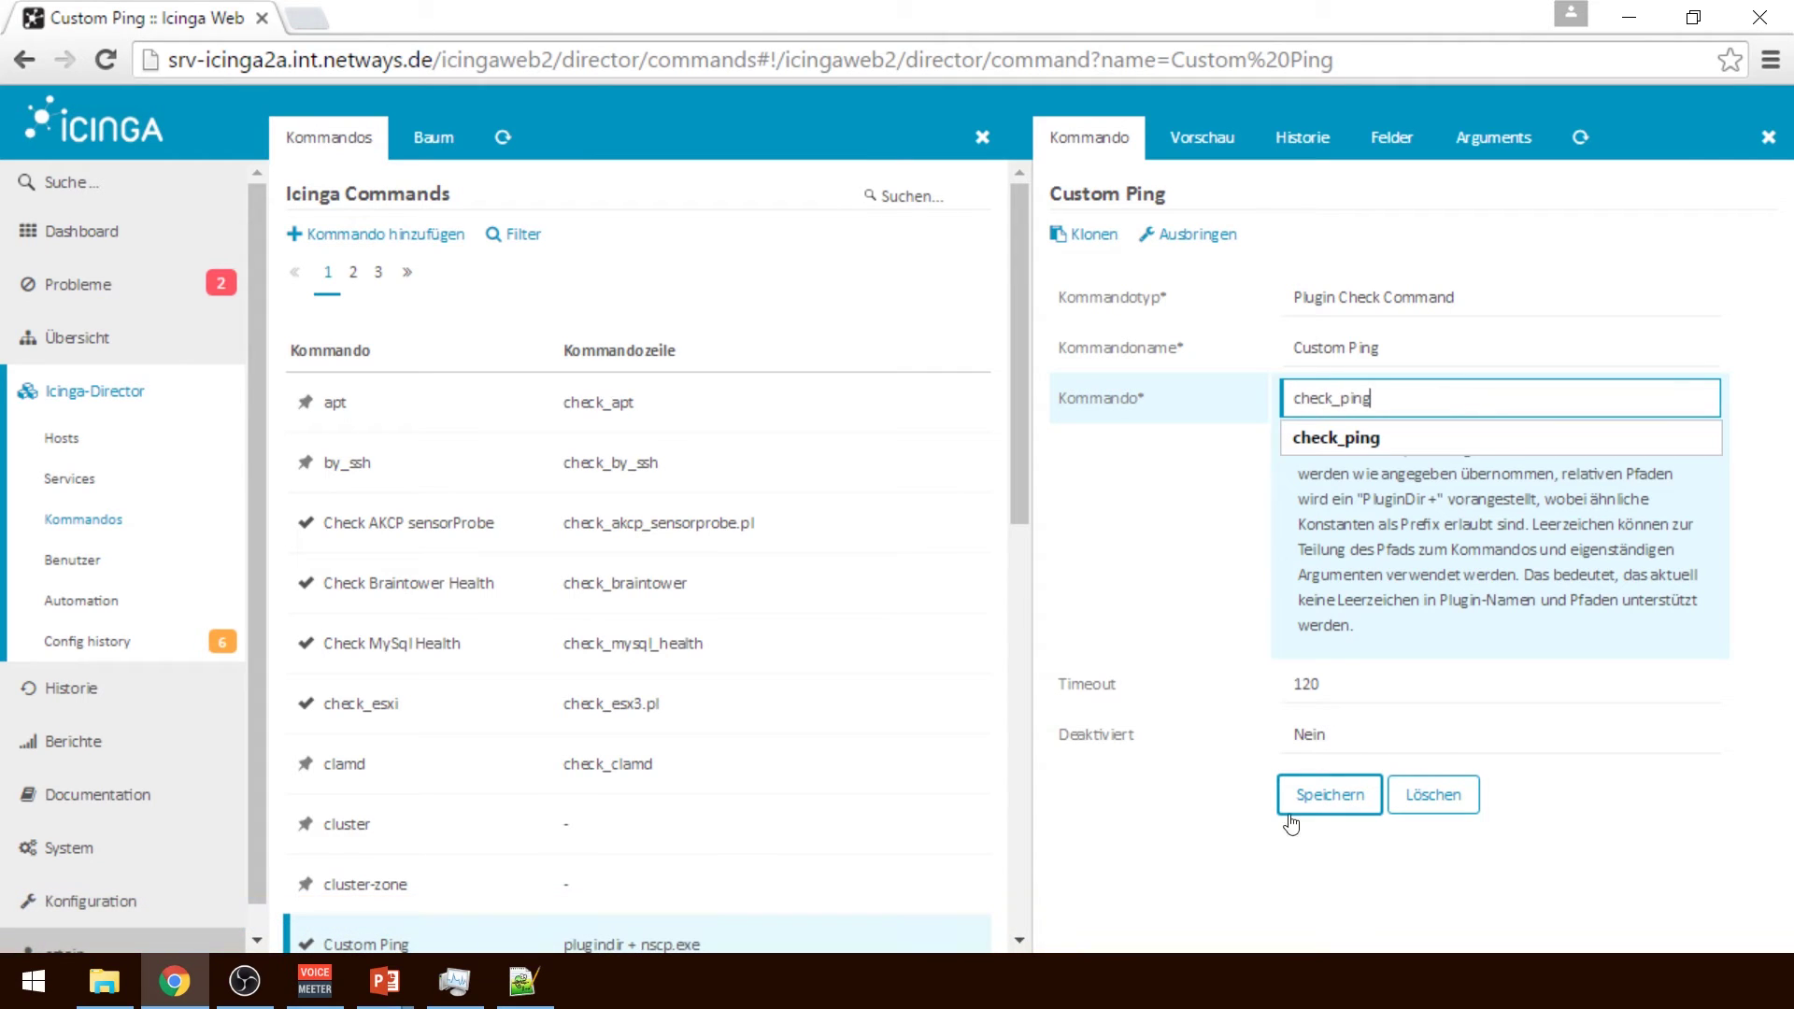
left_click(1317, 805)
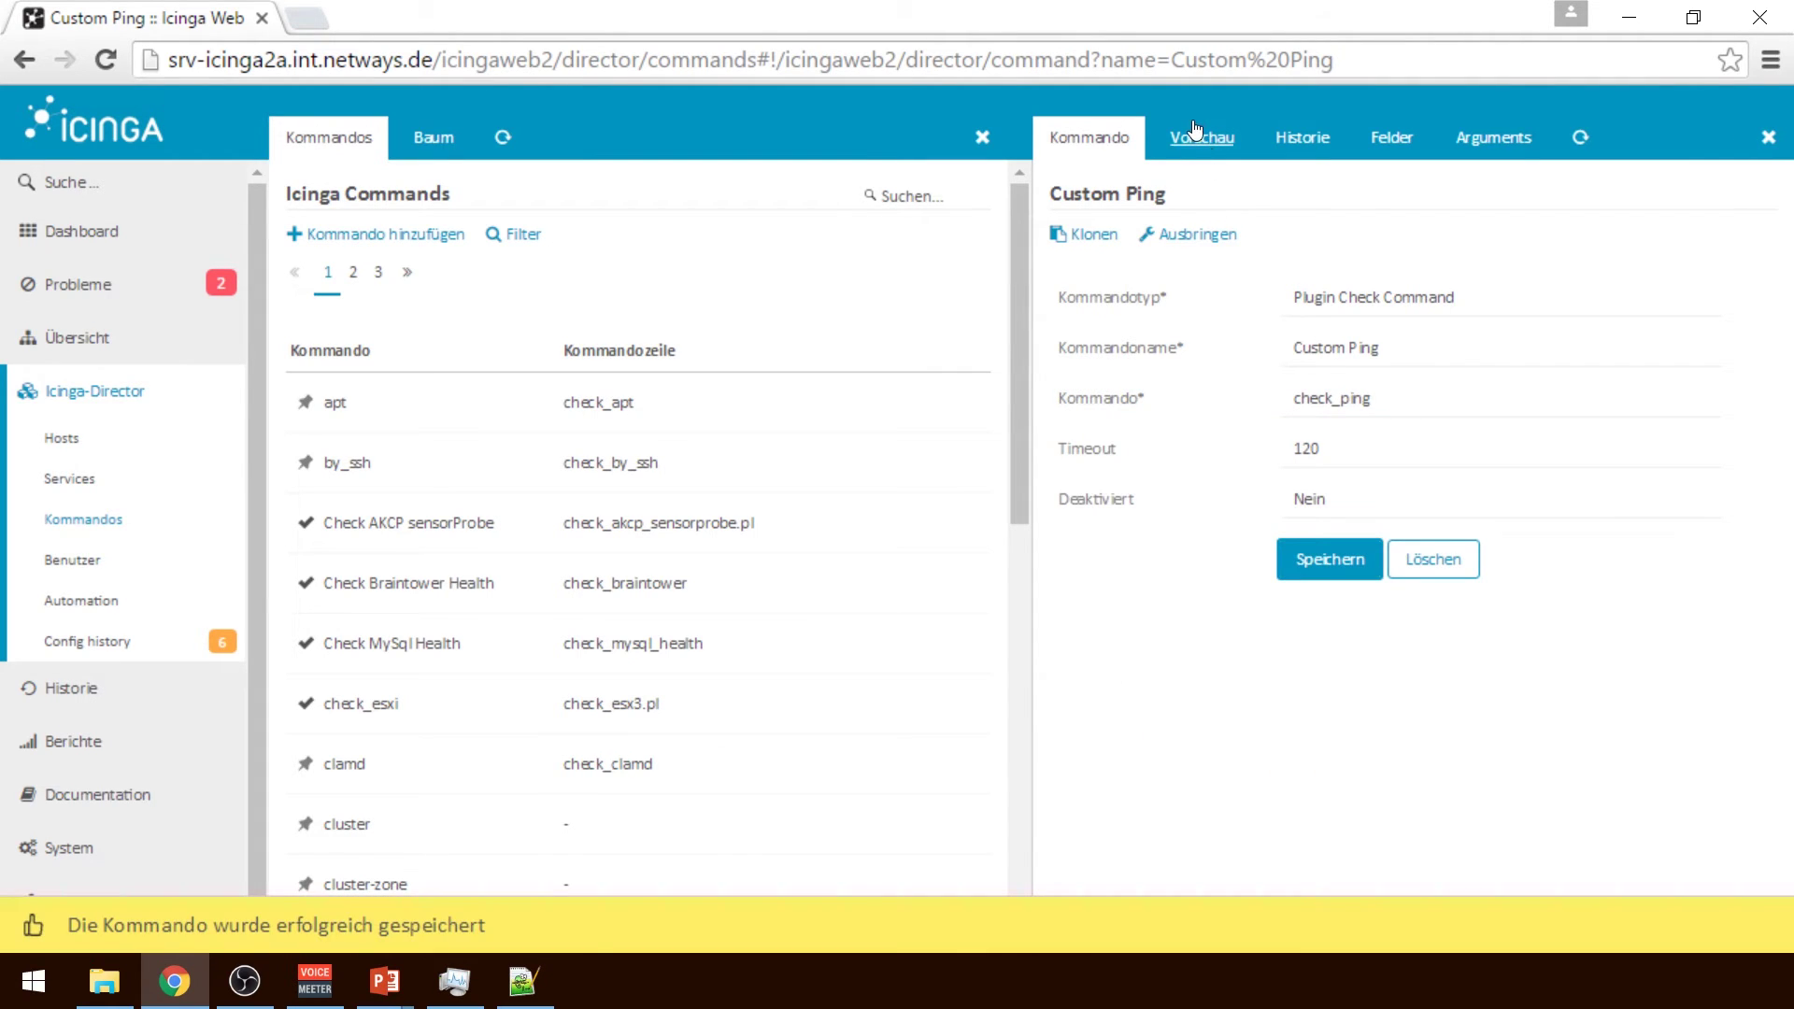
left_click(1196, 134)
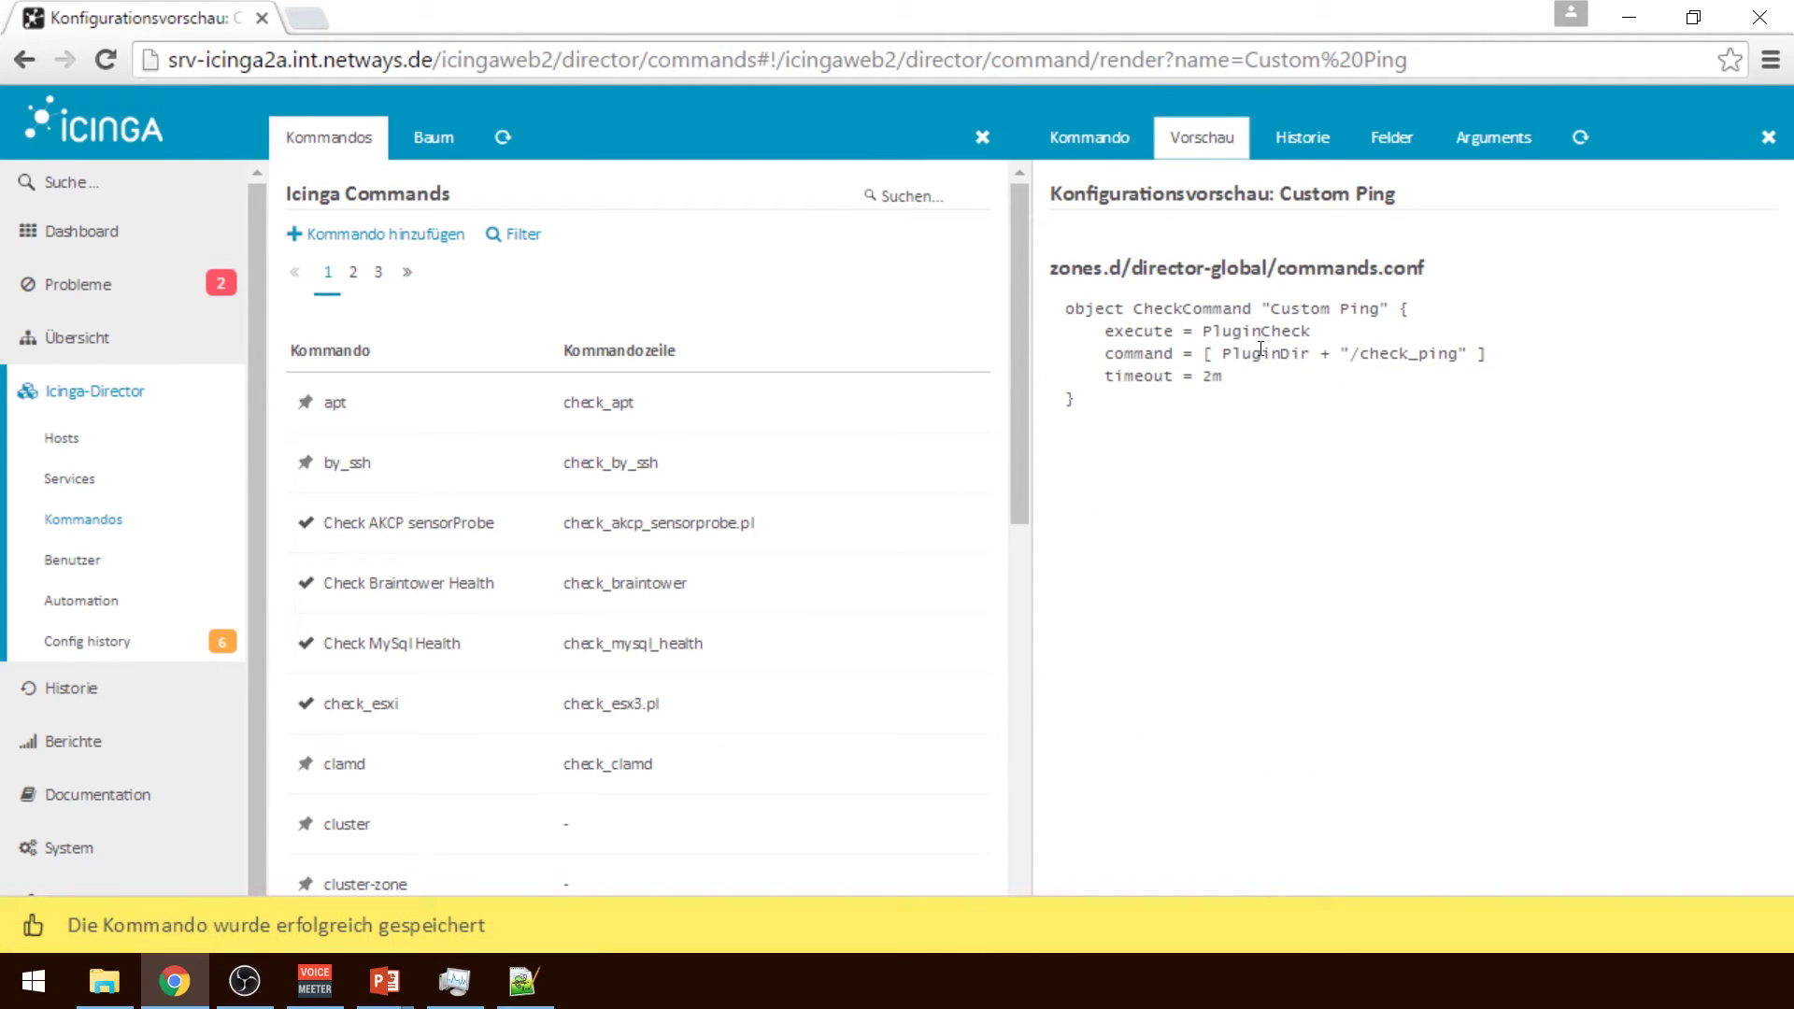
left_click(1286, 159)
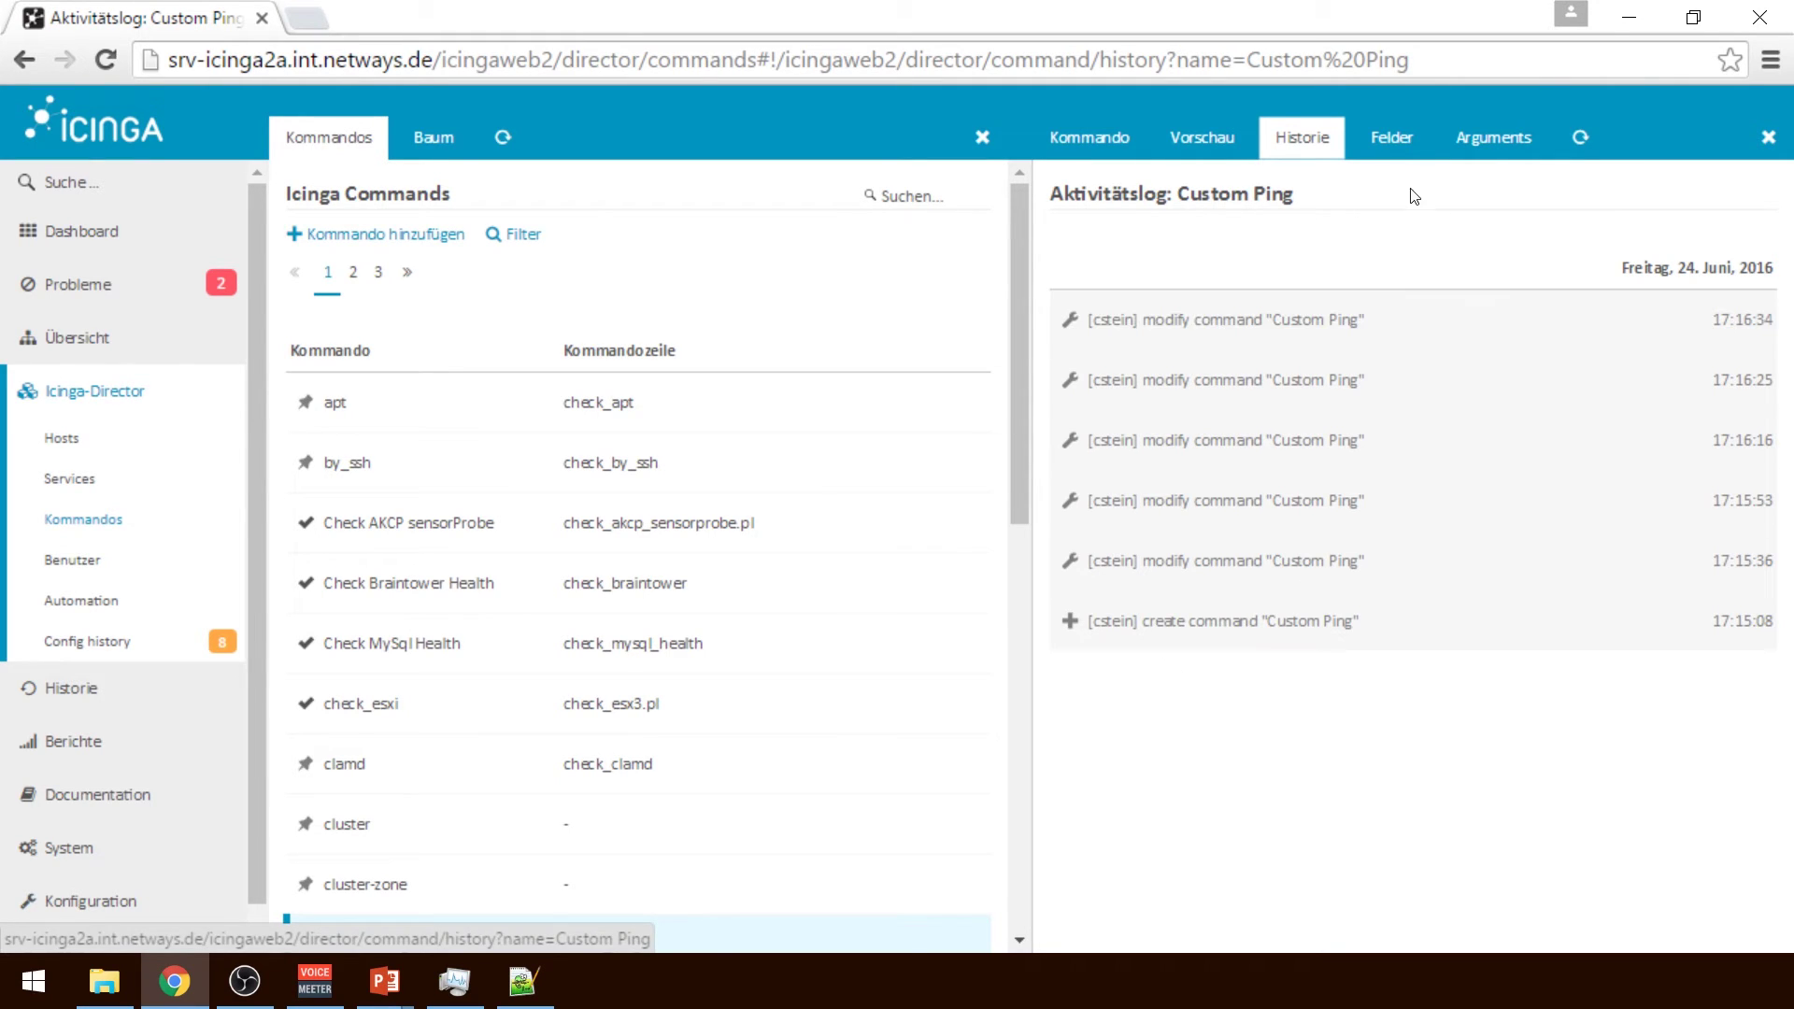
Browse the Custom Ping field list without attaching a field, then go to its Arguments page
left_click(1392, 140)
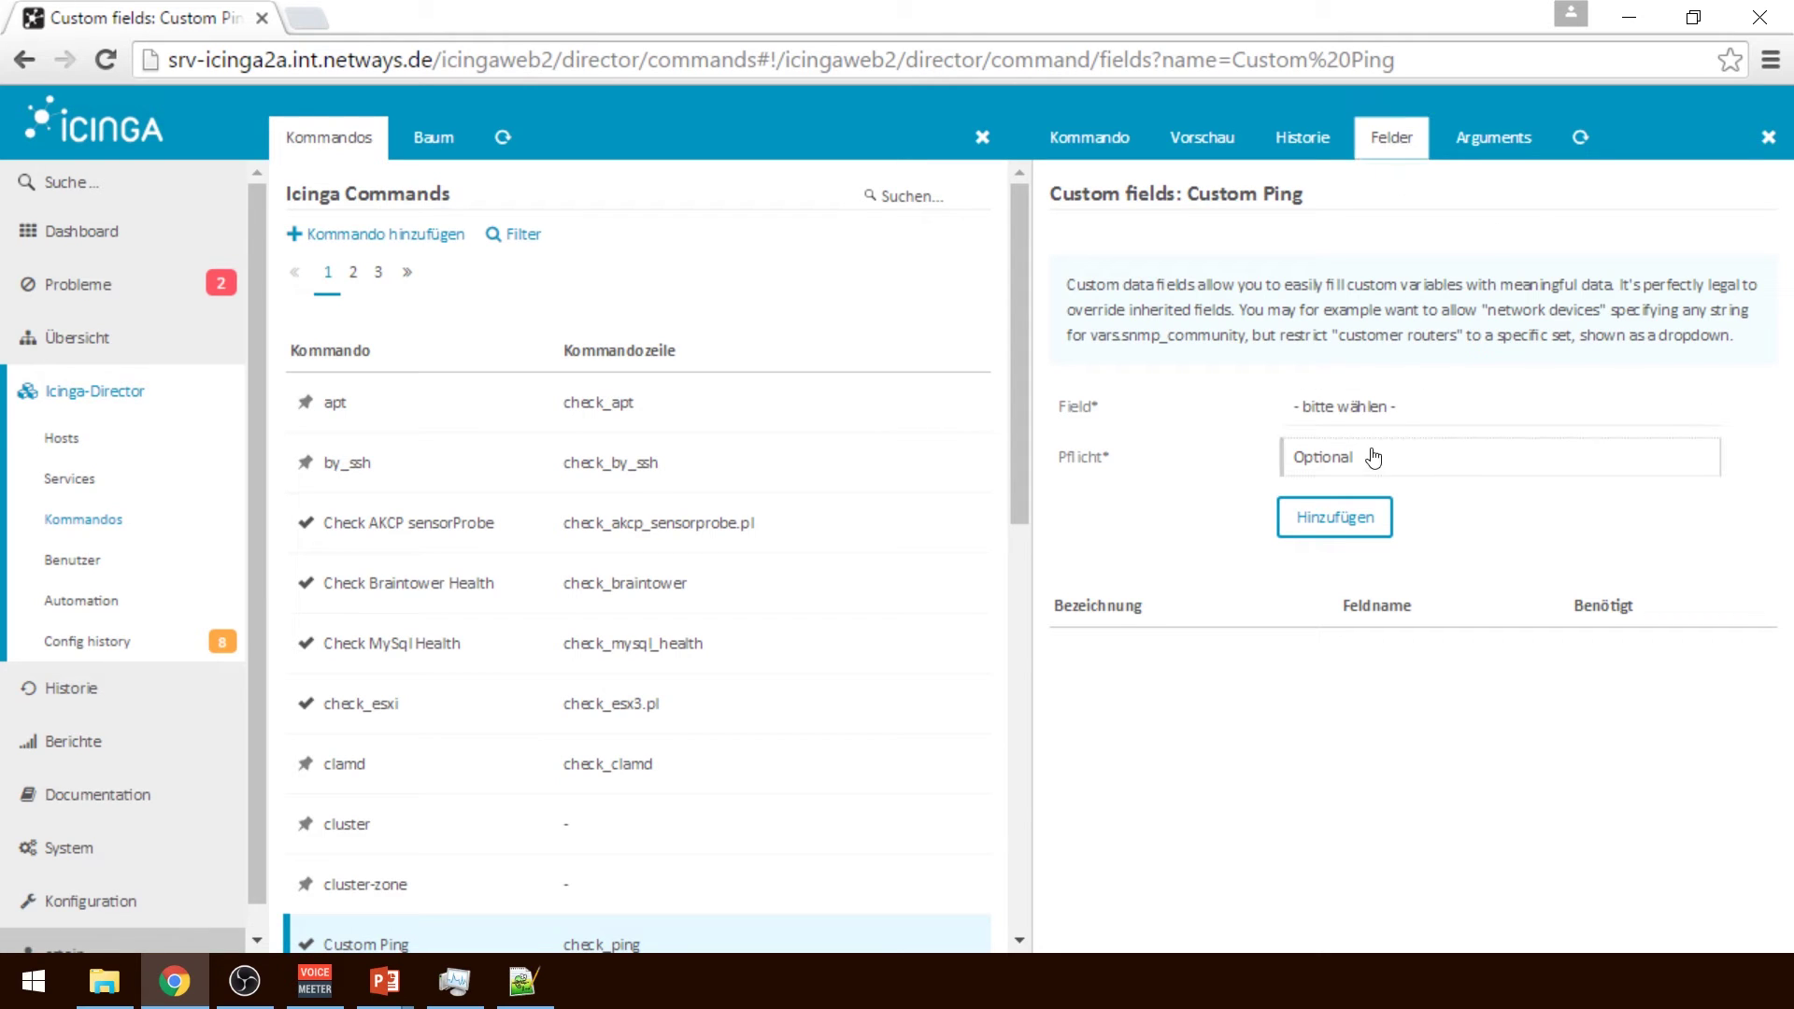
left_click(1357, 423)
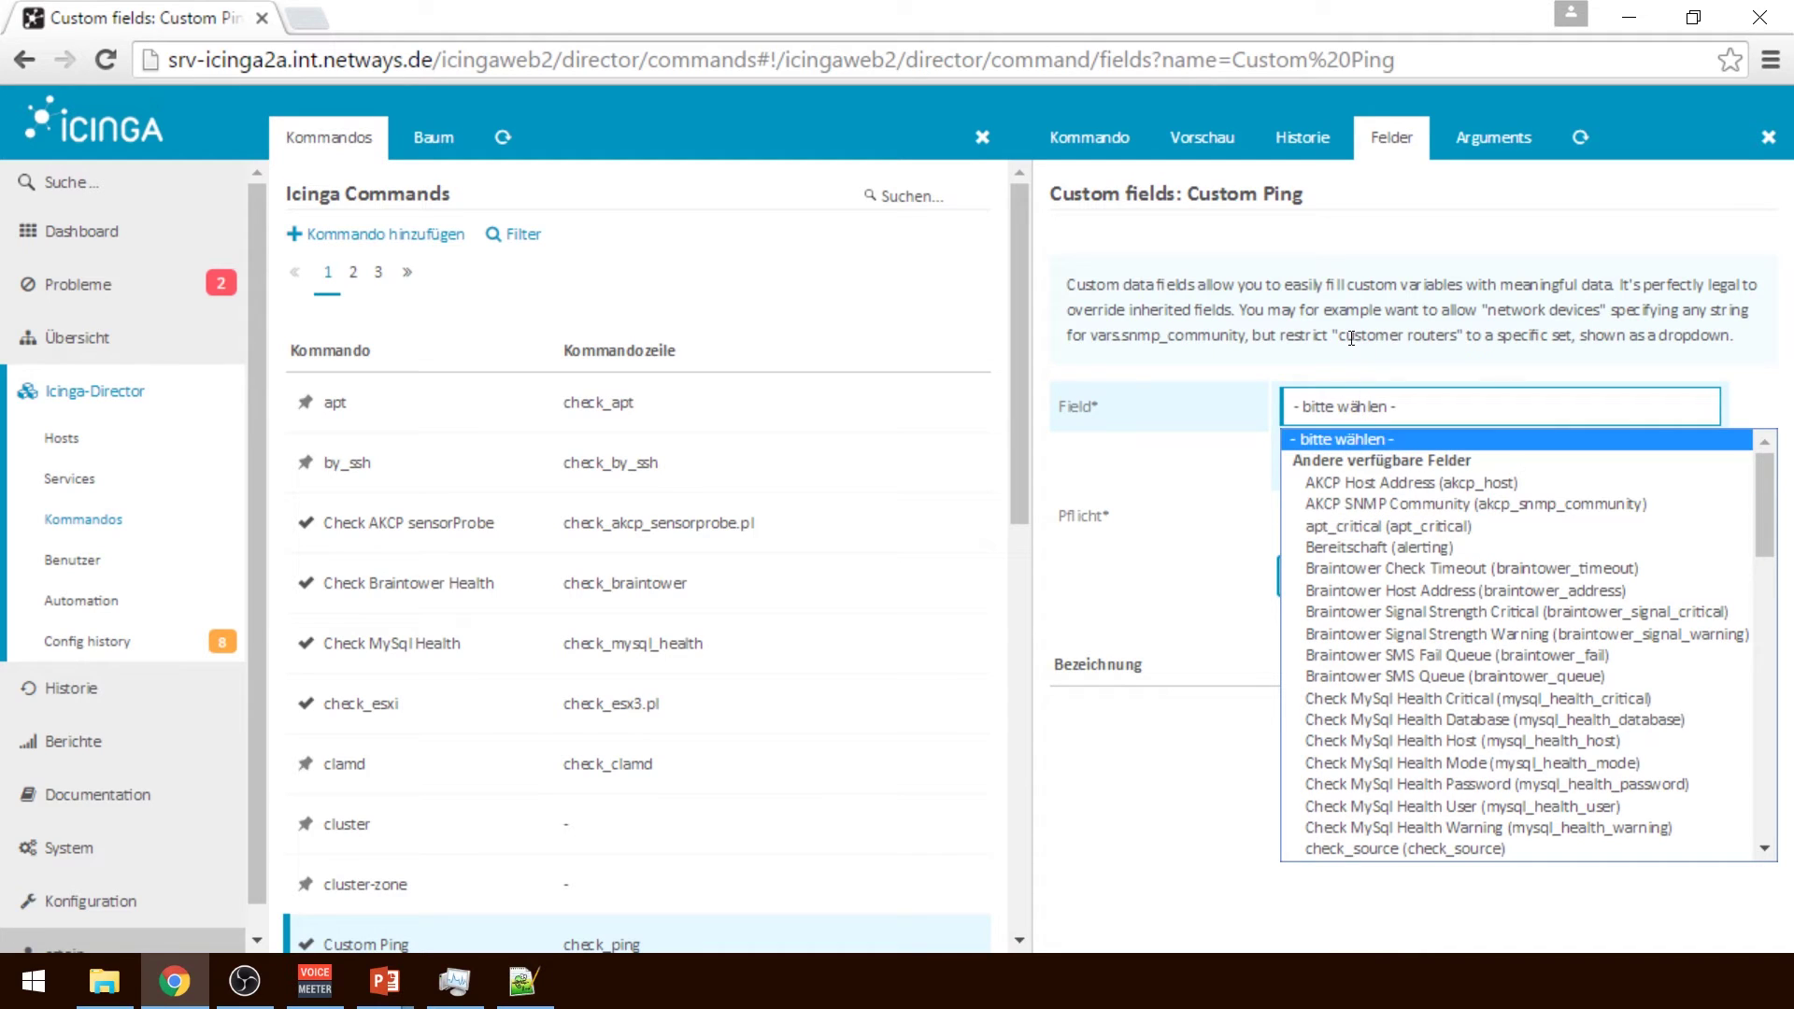
left_click(1345, 303)
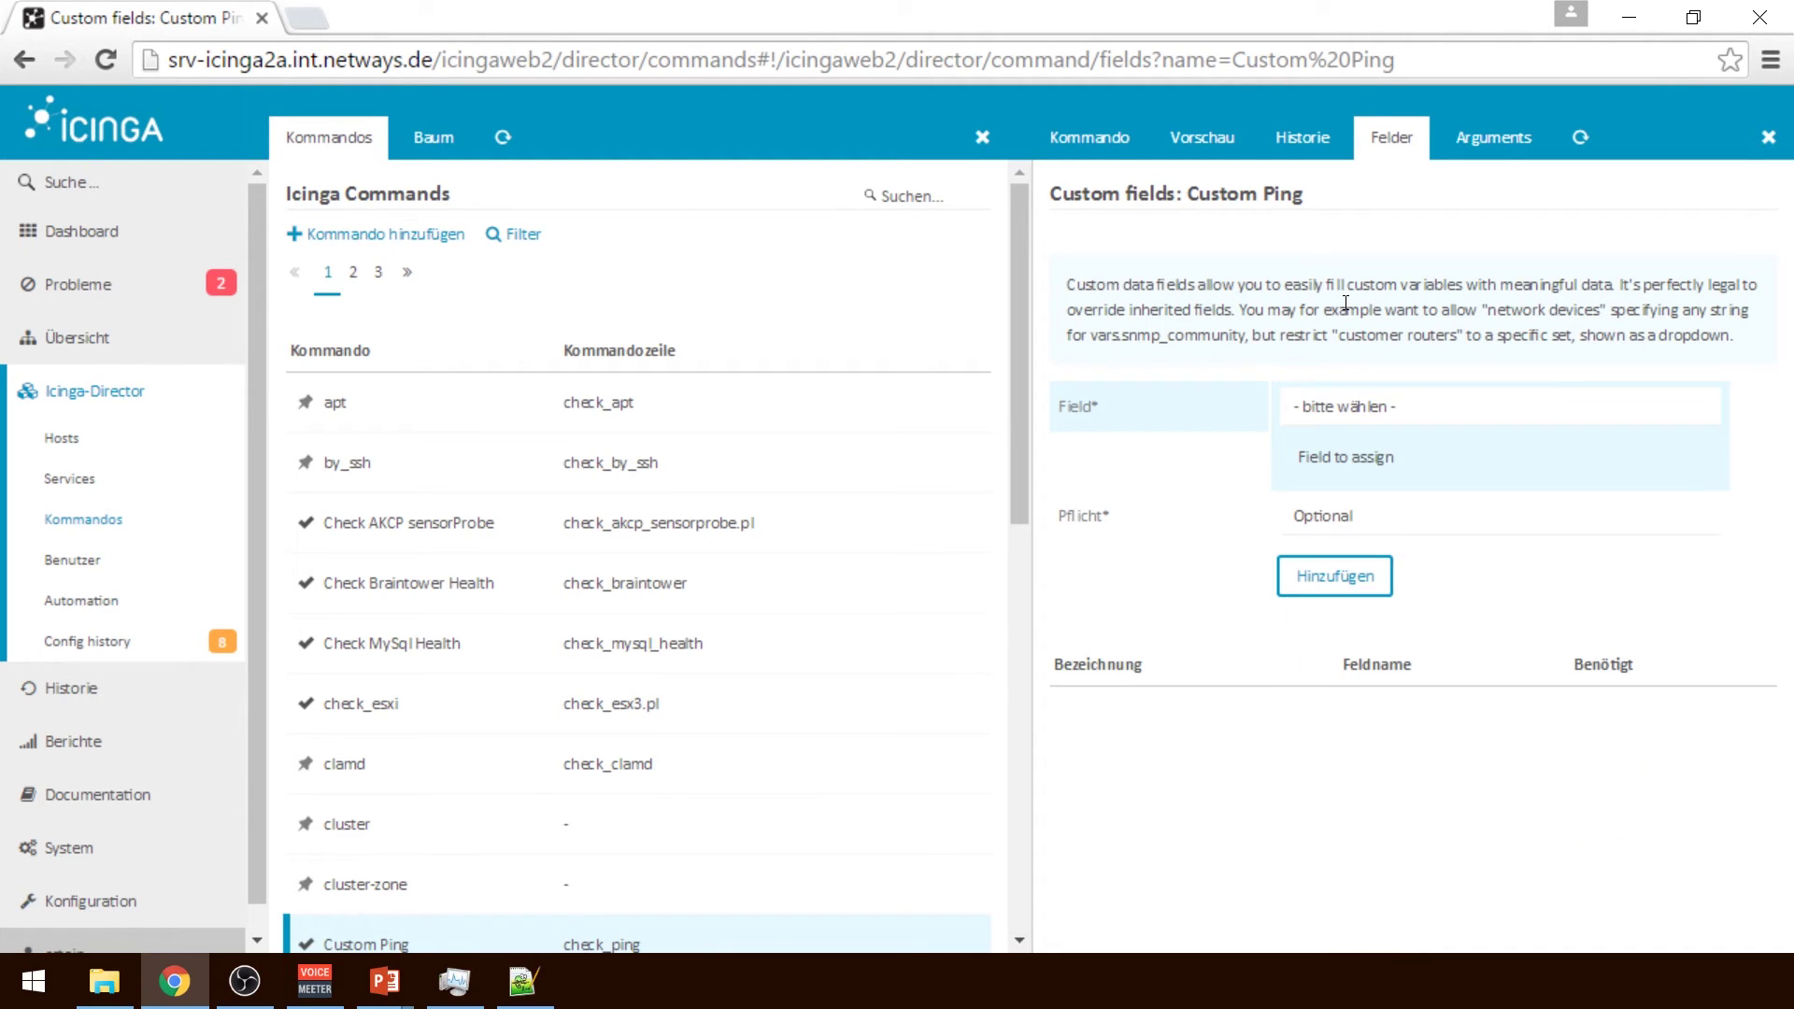
left_click(1494, 137)
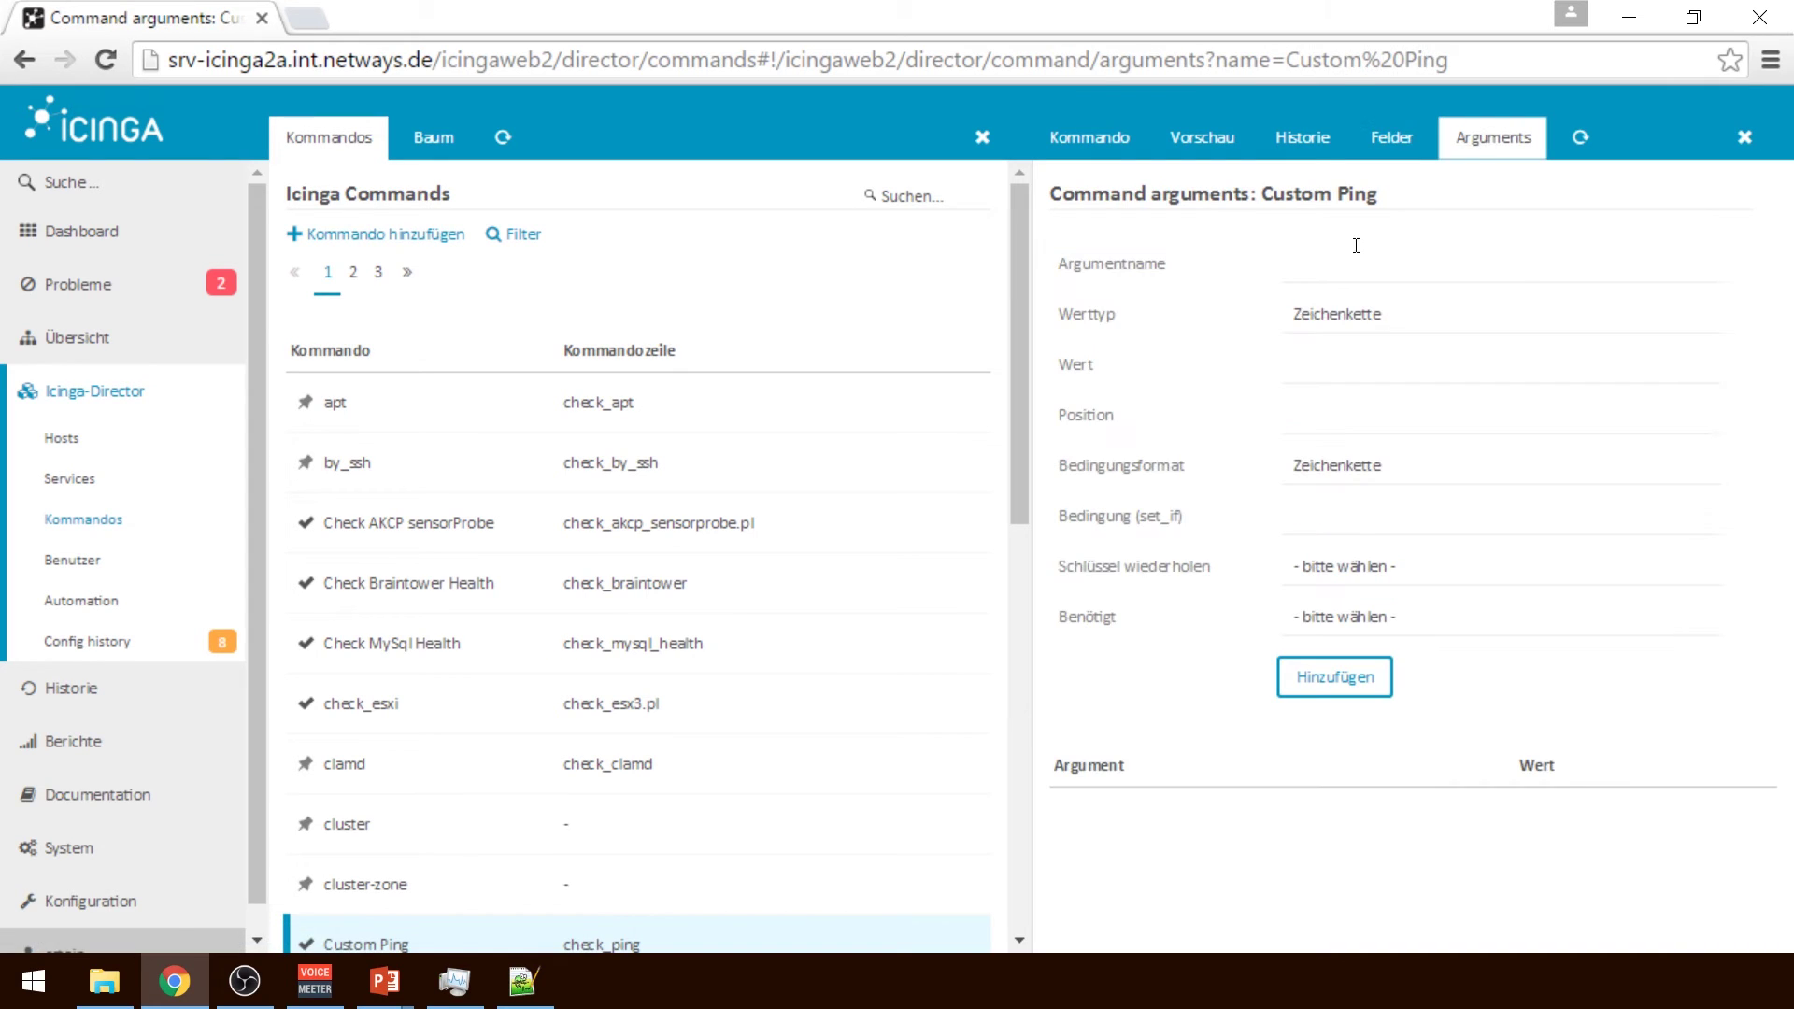
Enter argument -H with string value $custom_ping_address$ at position 0
left_click(1335, 252)
type("-H")
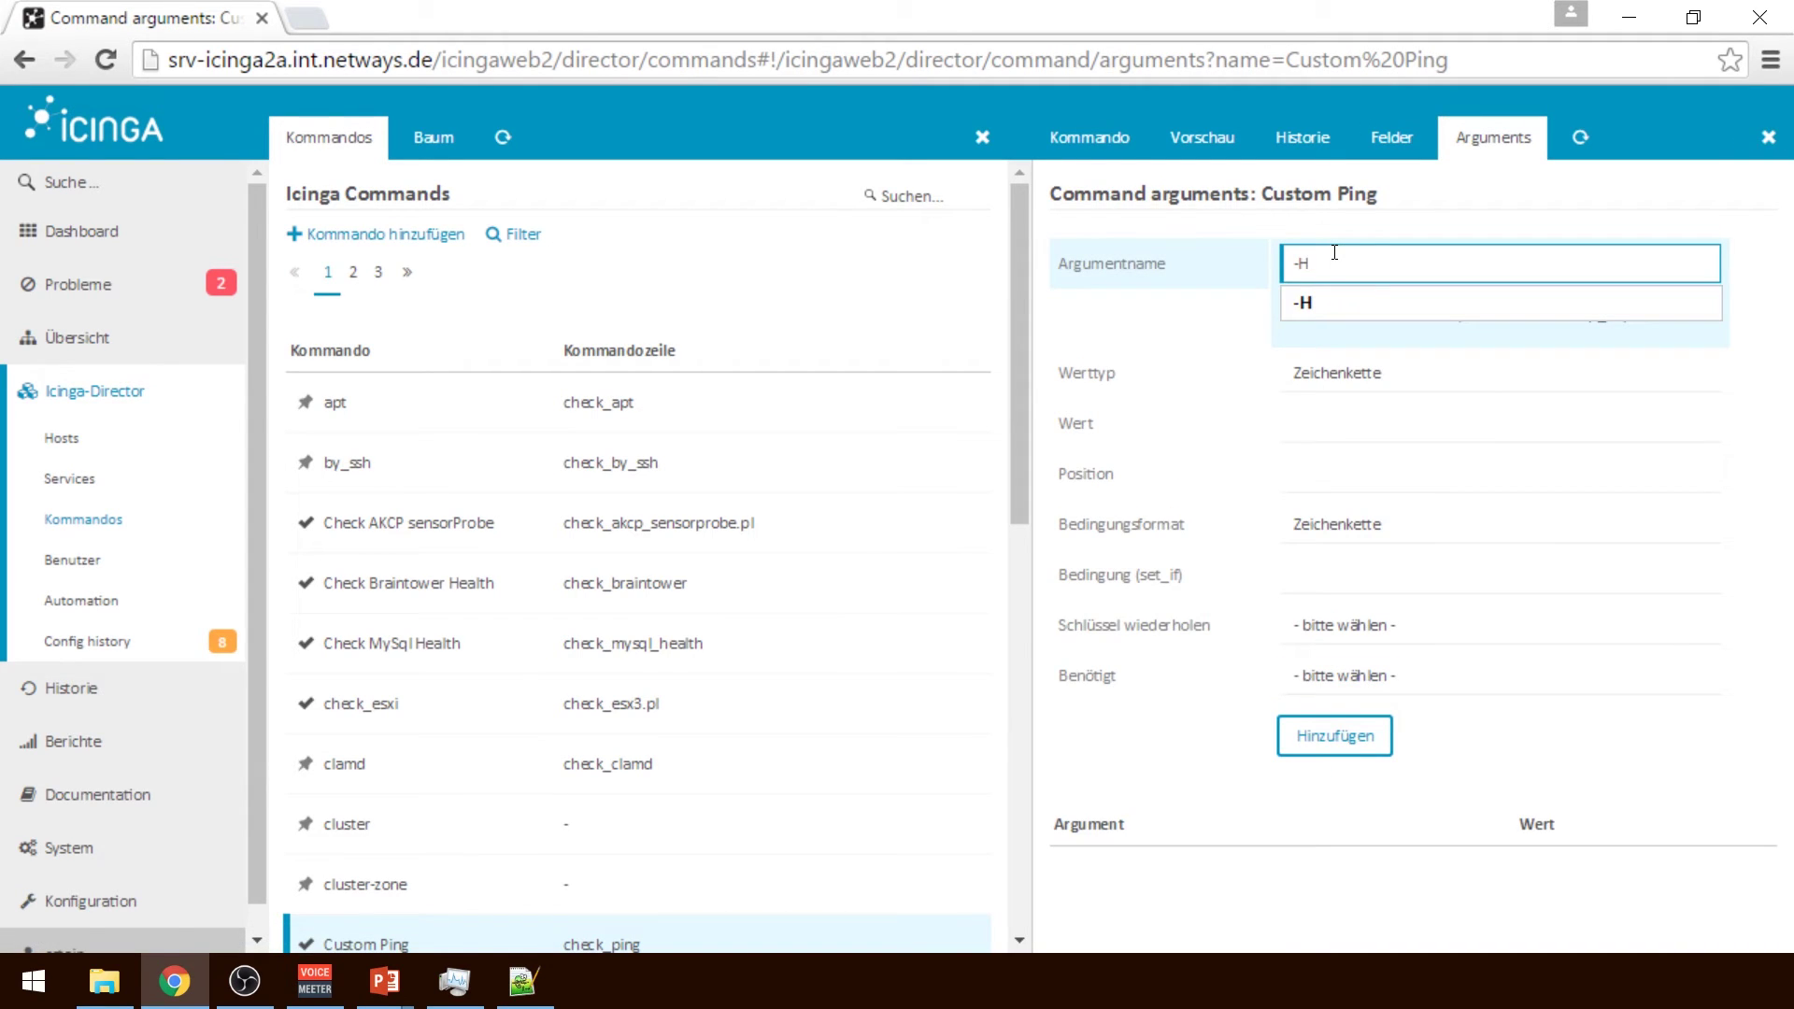
left_click(1393, 379)
left_click(1394, 379)
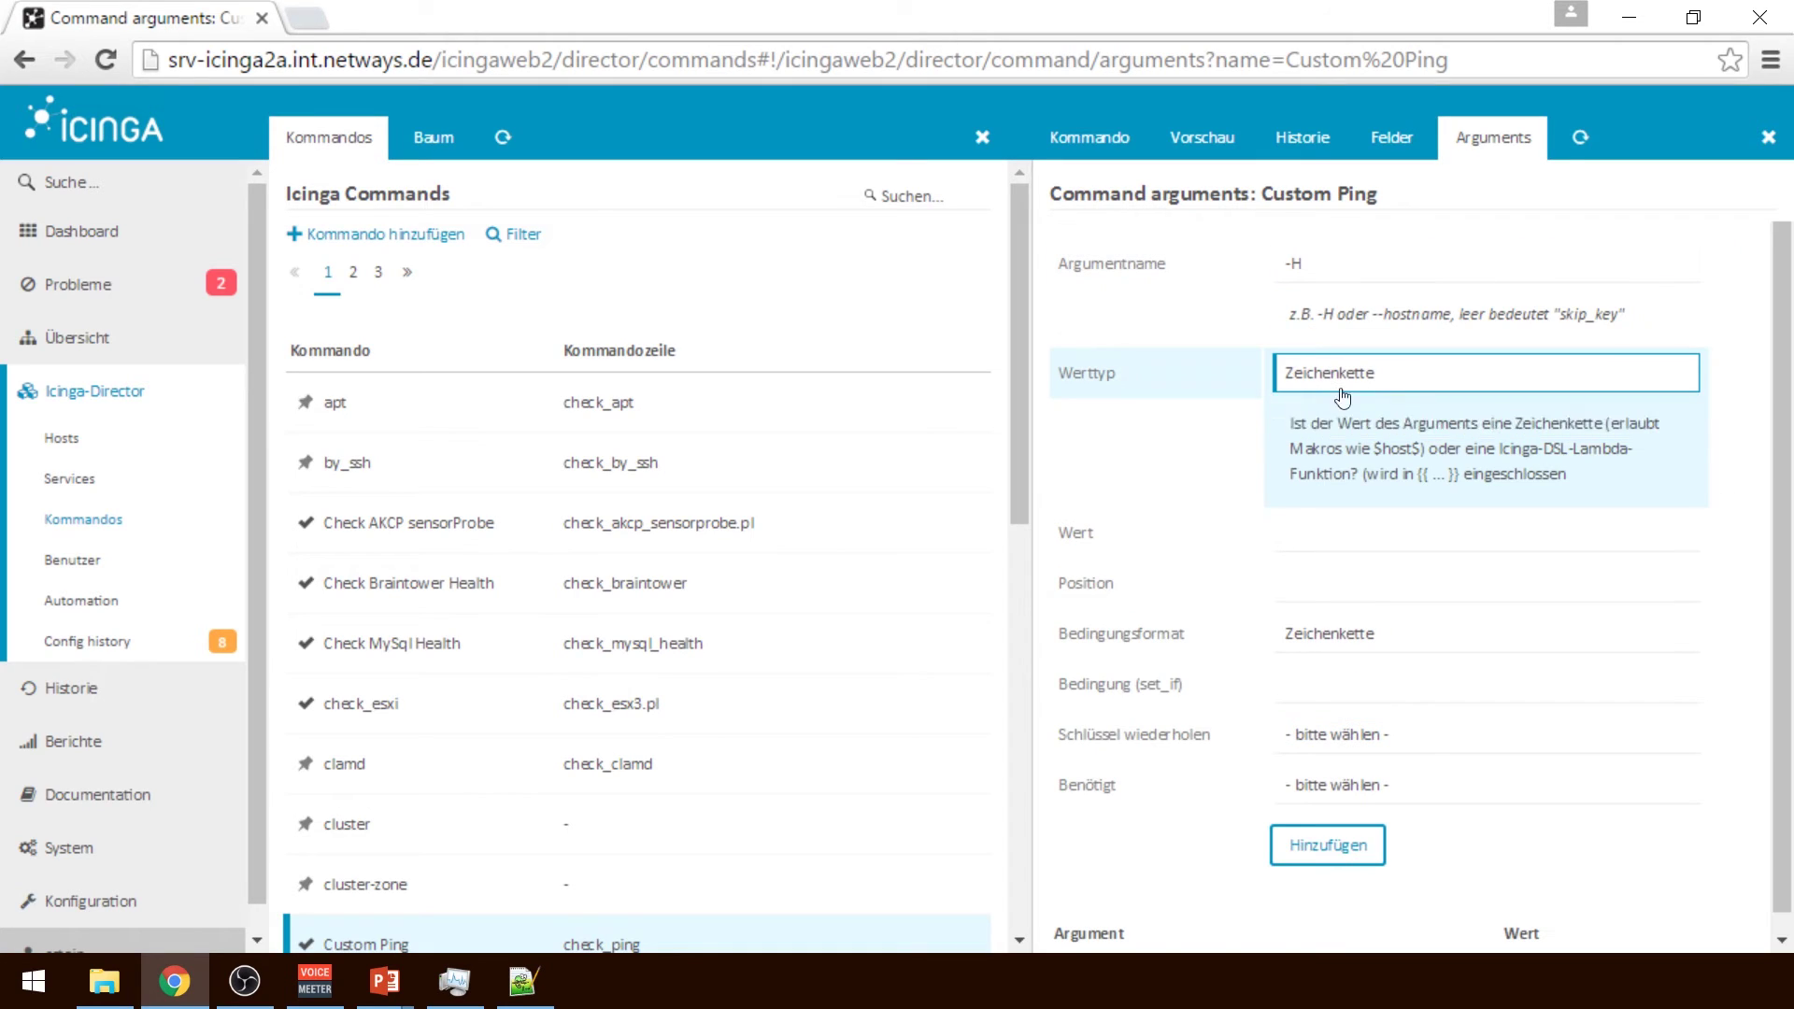
left_click(1289, 544)
type("$")
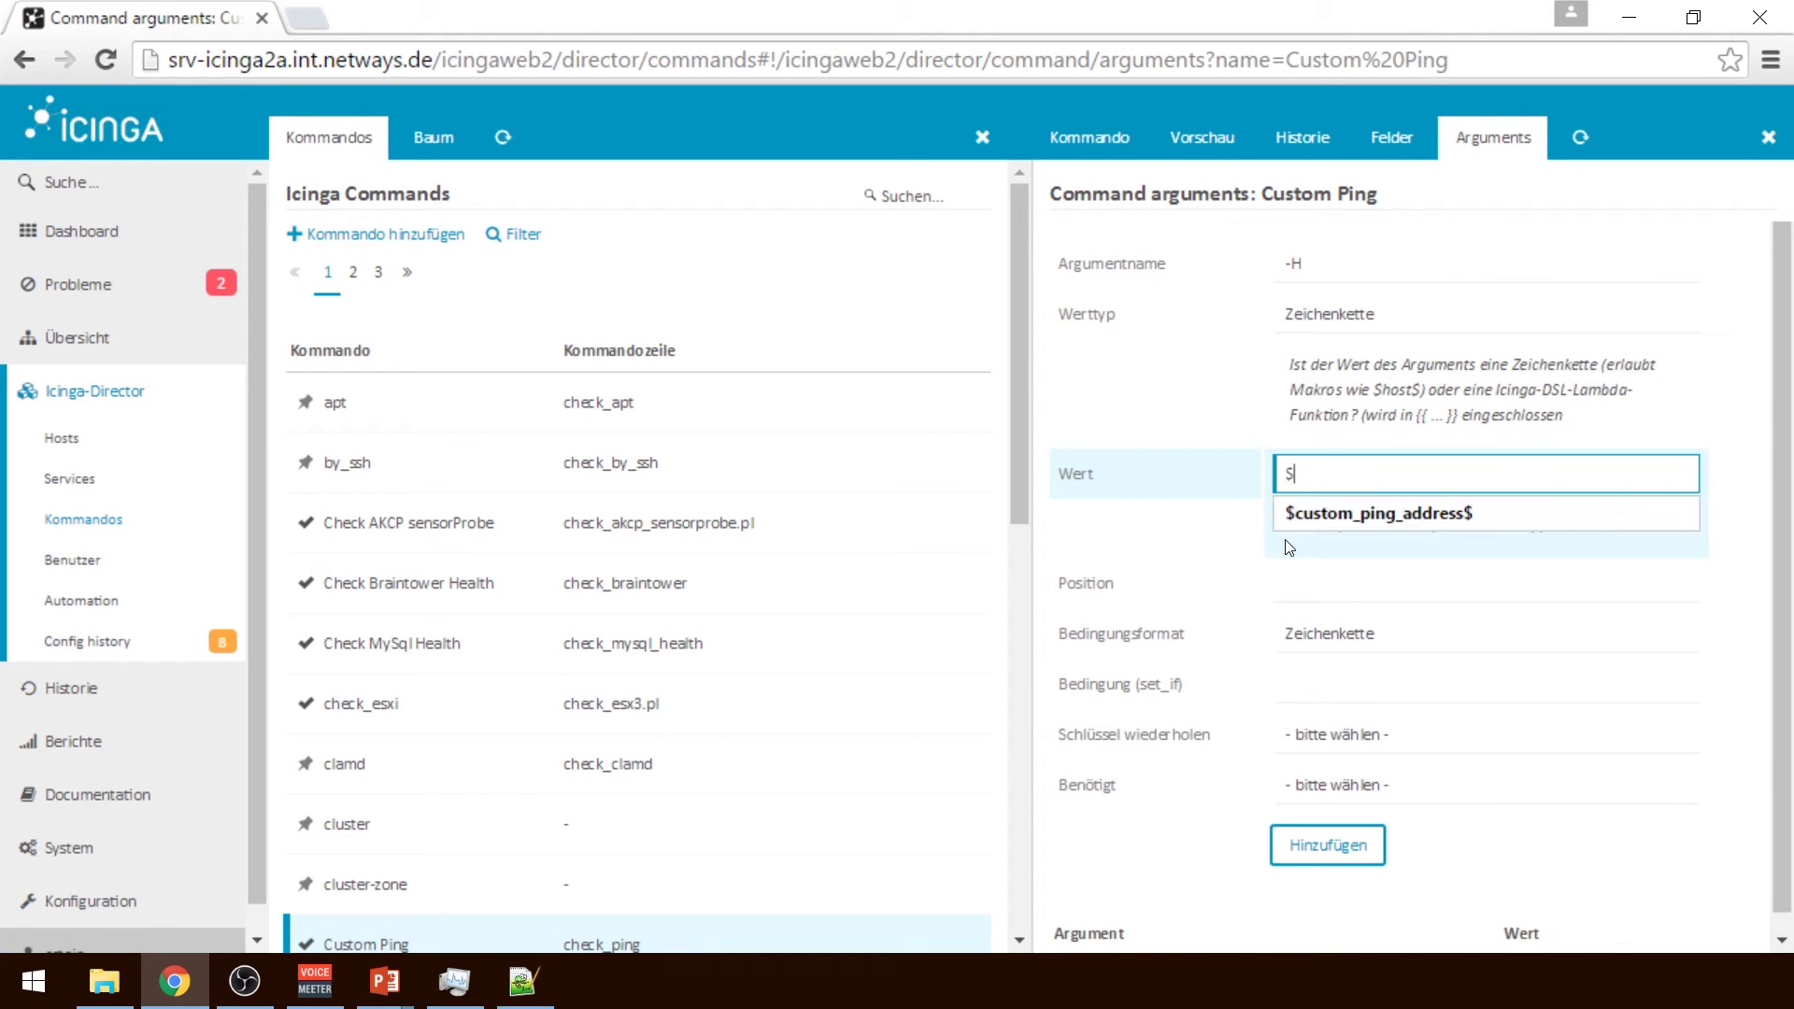
type("custom_ping_address$")
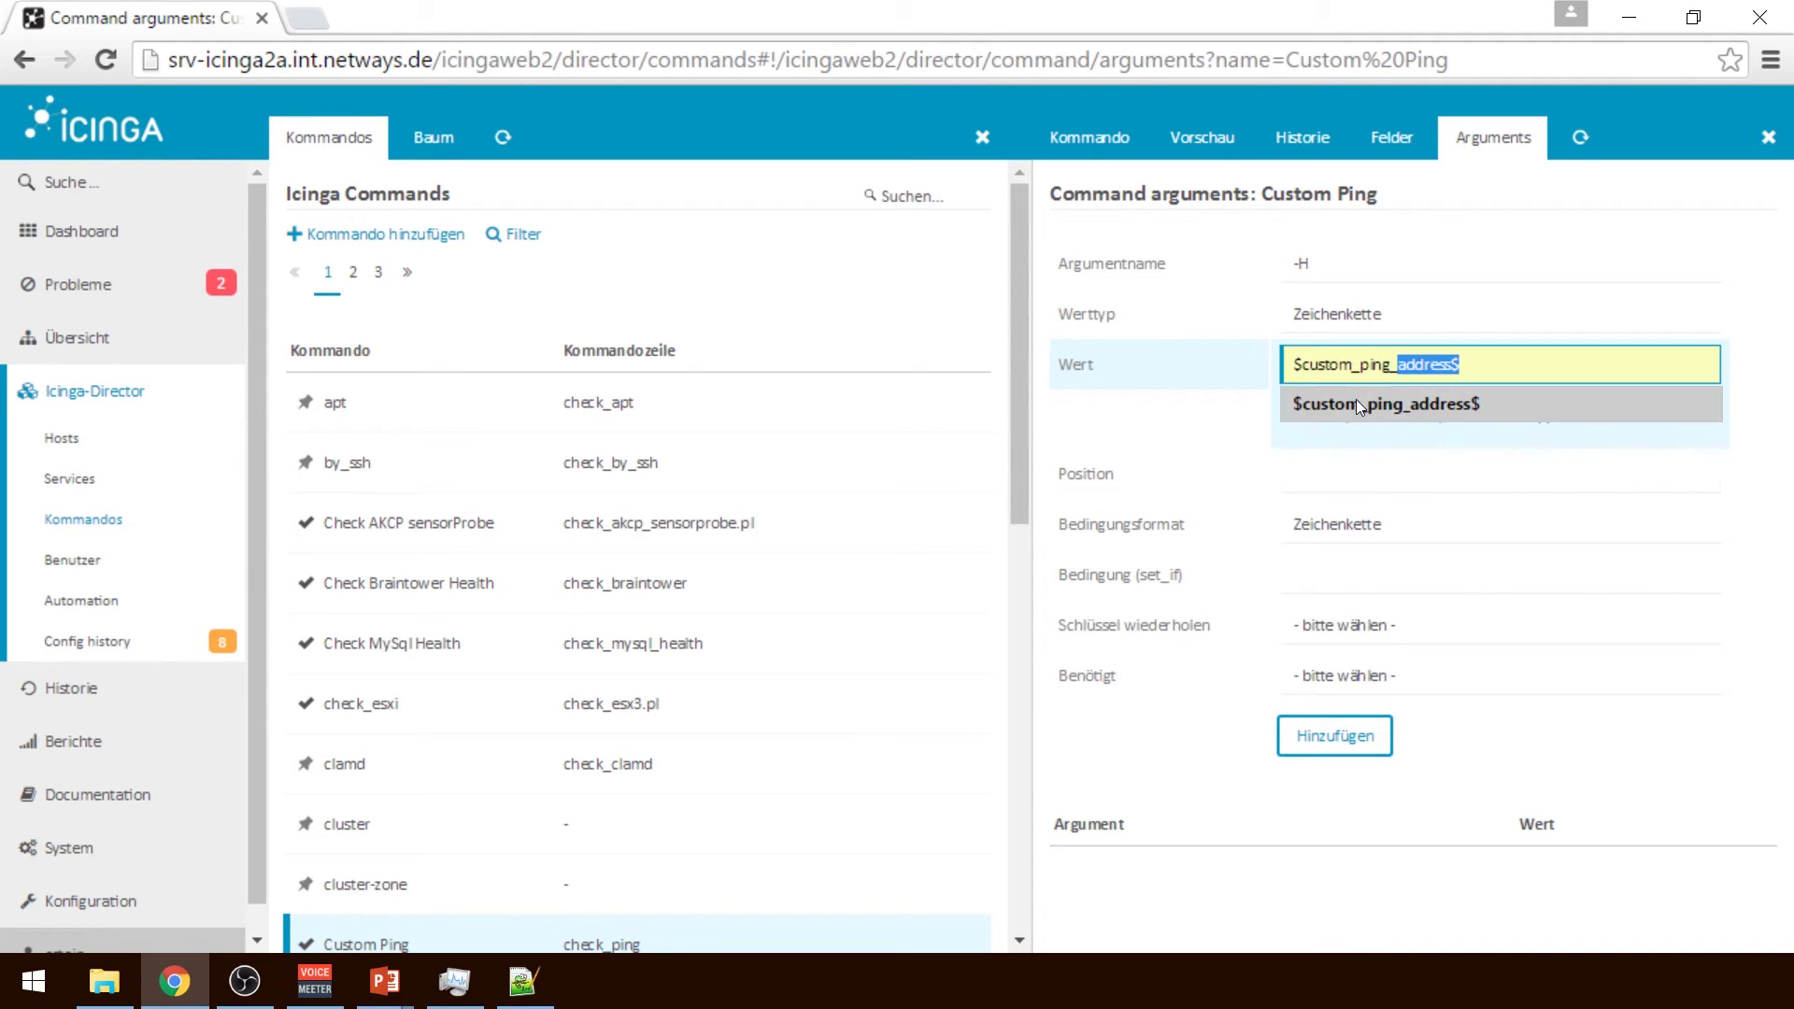
left_click(1355, 401)
left_click(1302, 478)
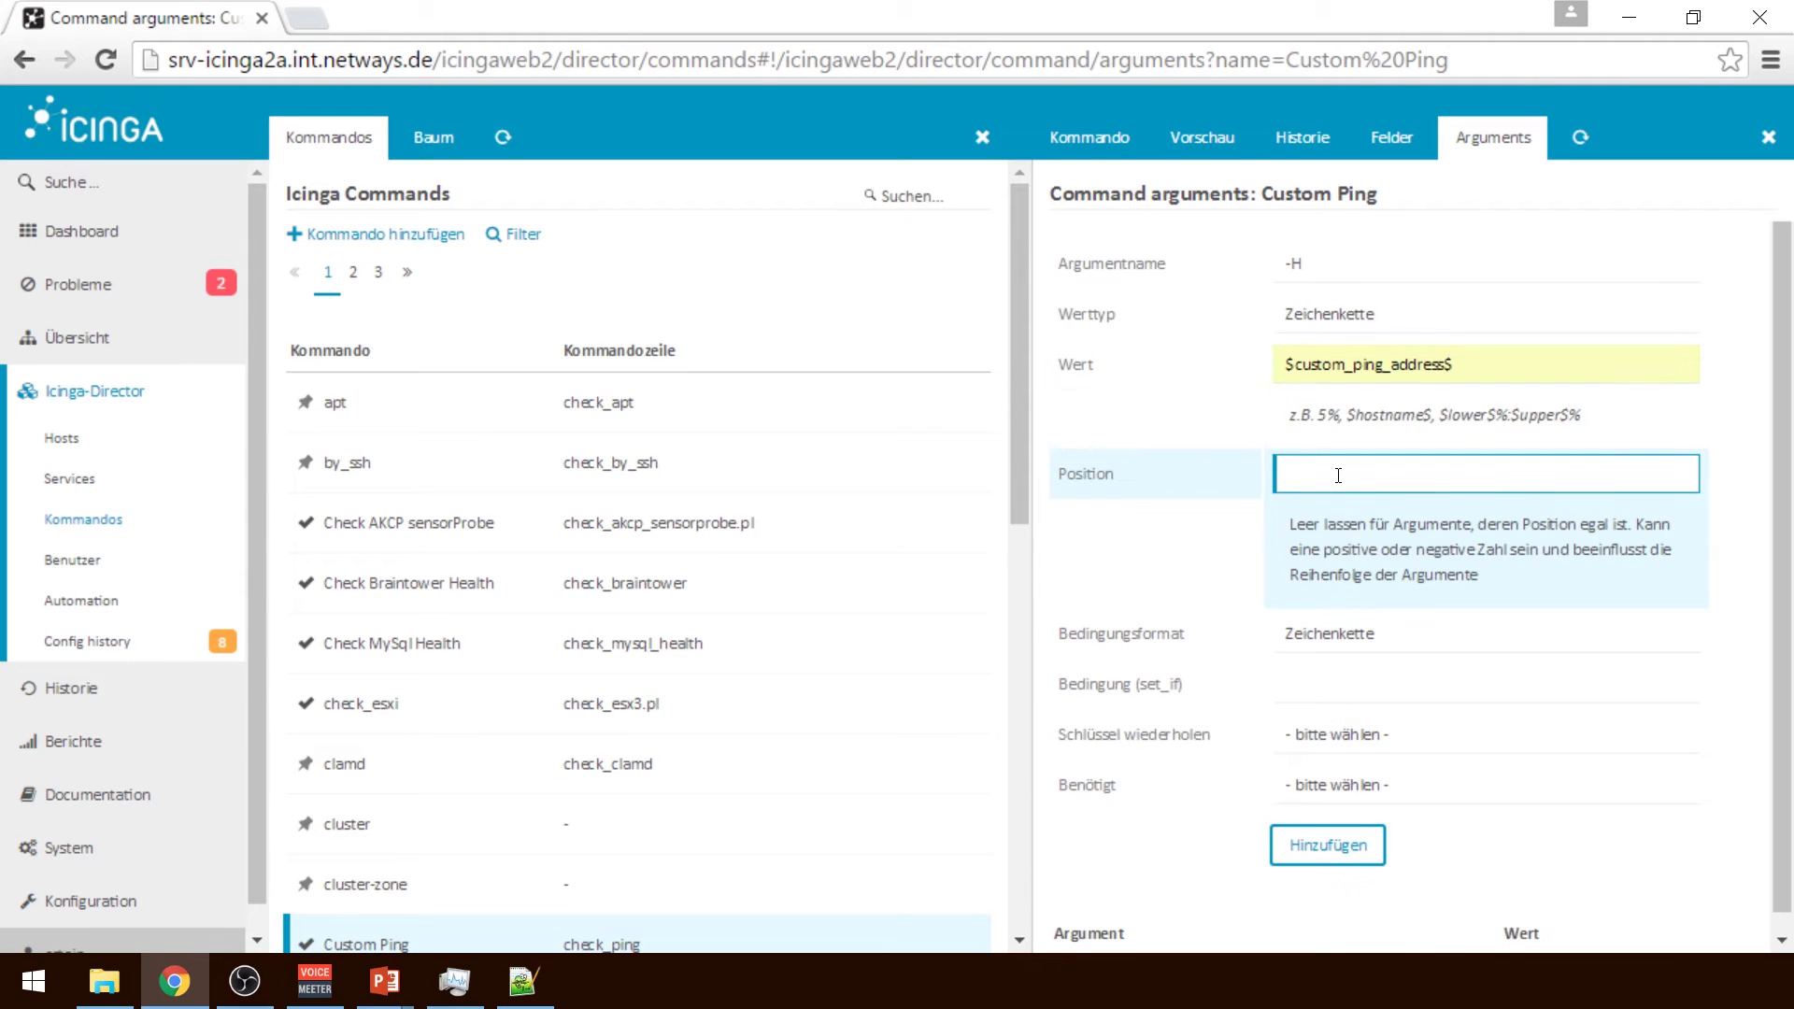
type("0")
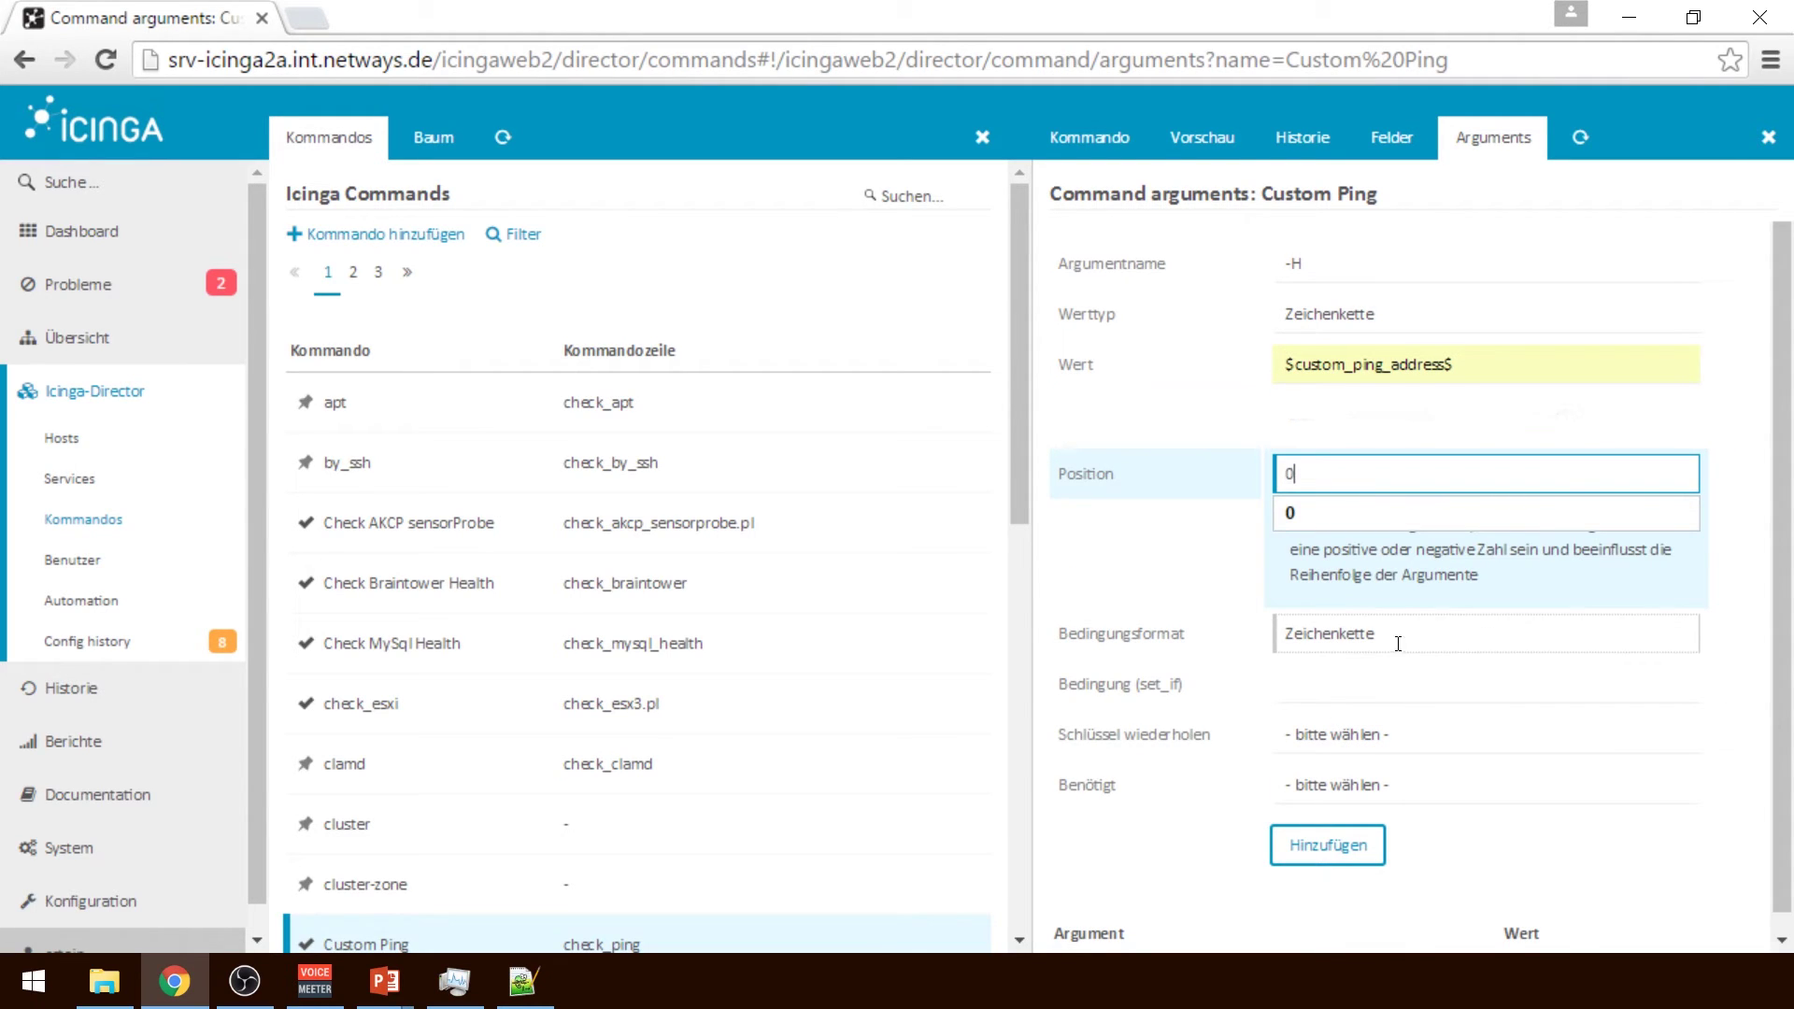
Set repeat key to Nein and required to Ja, add the -H argument, and reopen it
left_click(1358, 689)
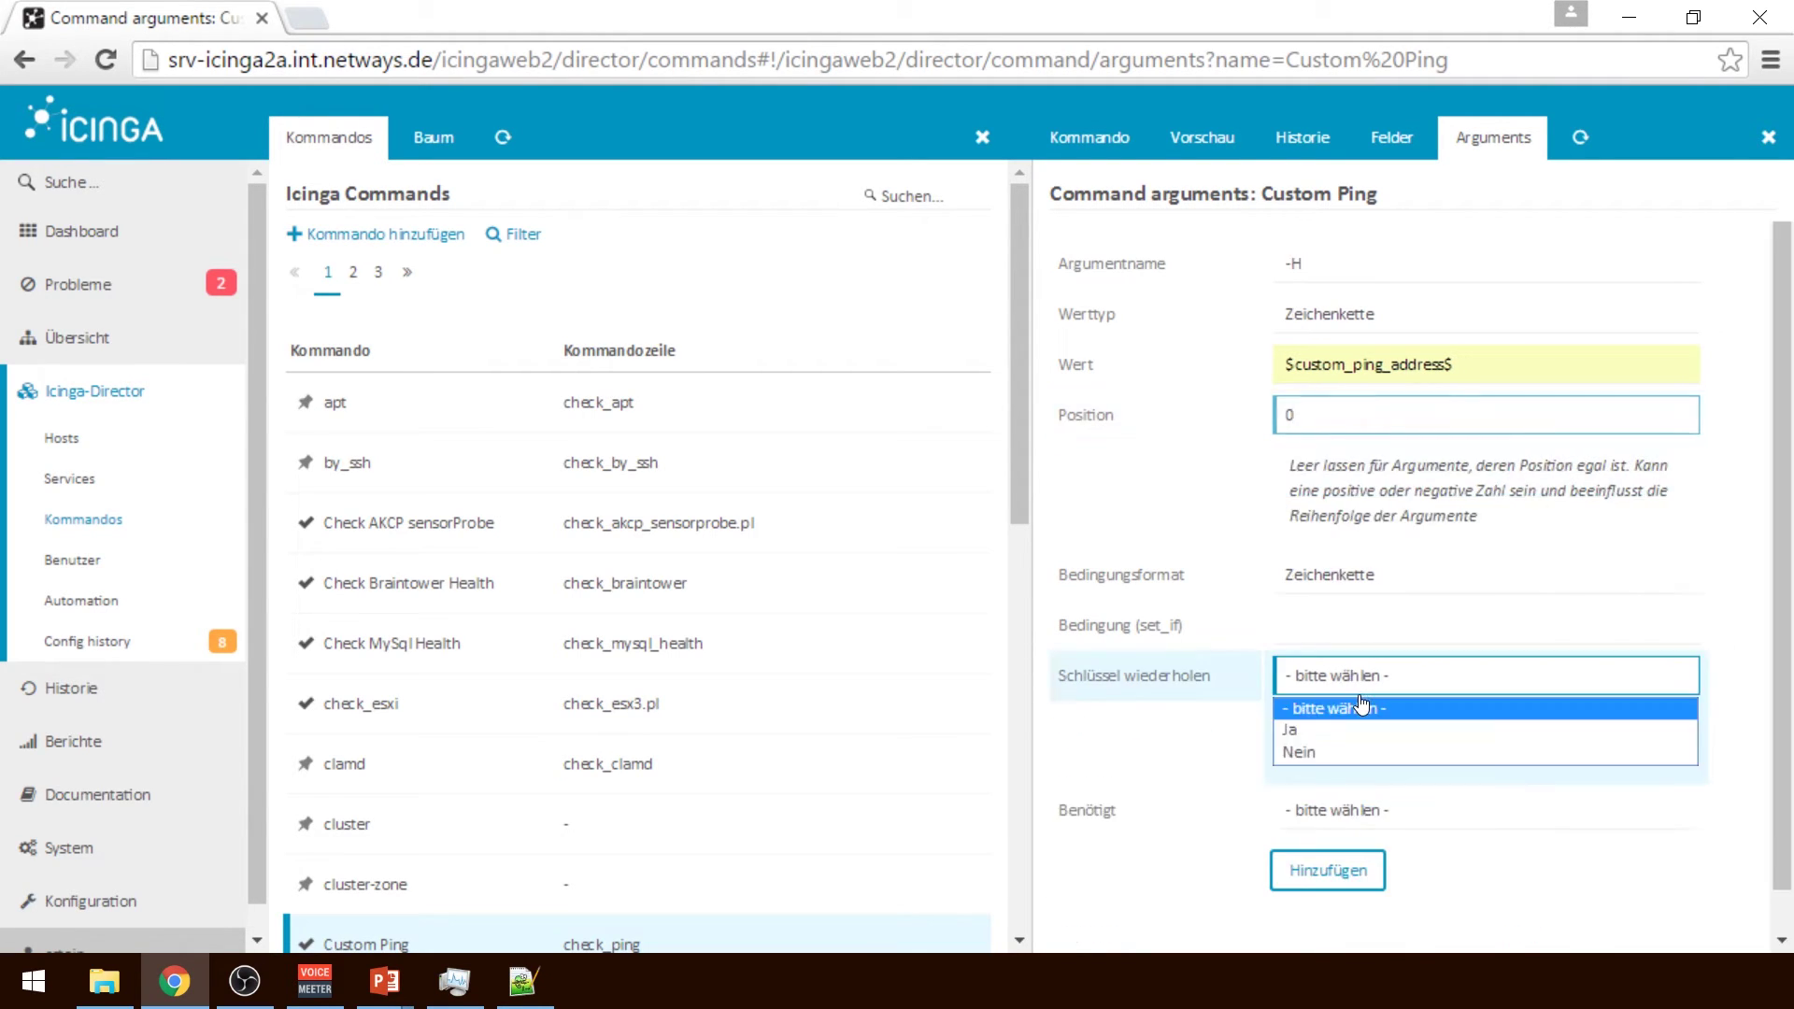
left_click(1364, 752)
left_click(1364, 809)
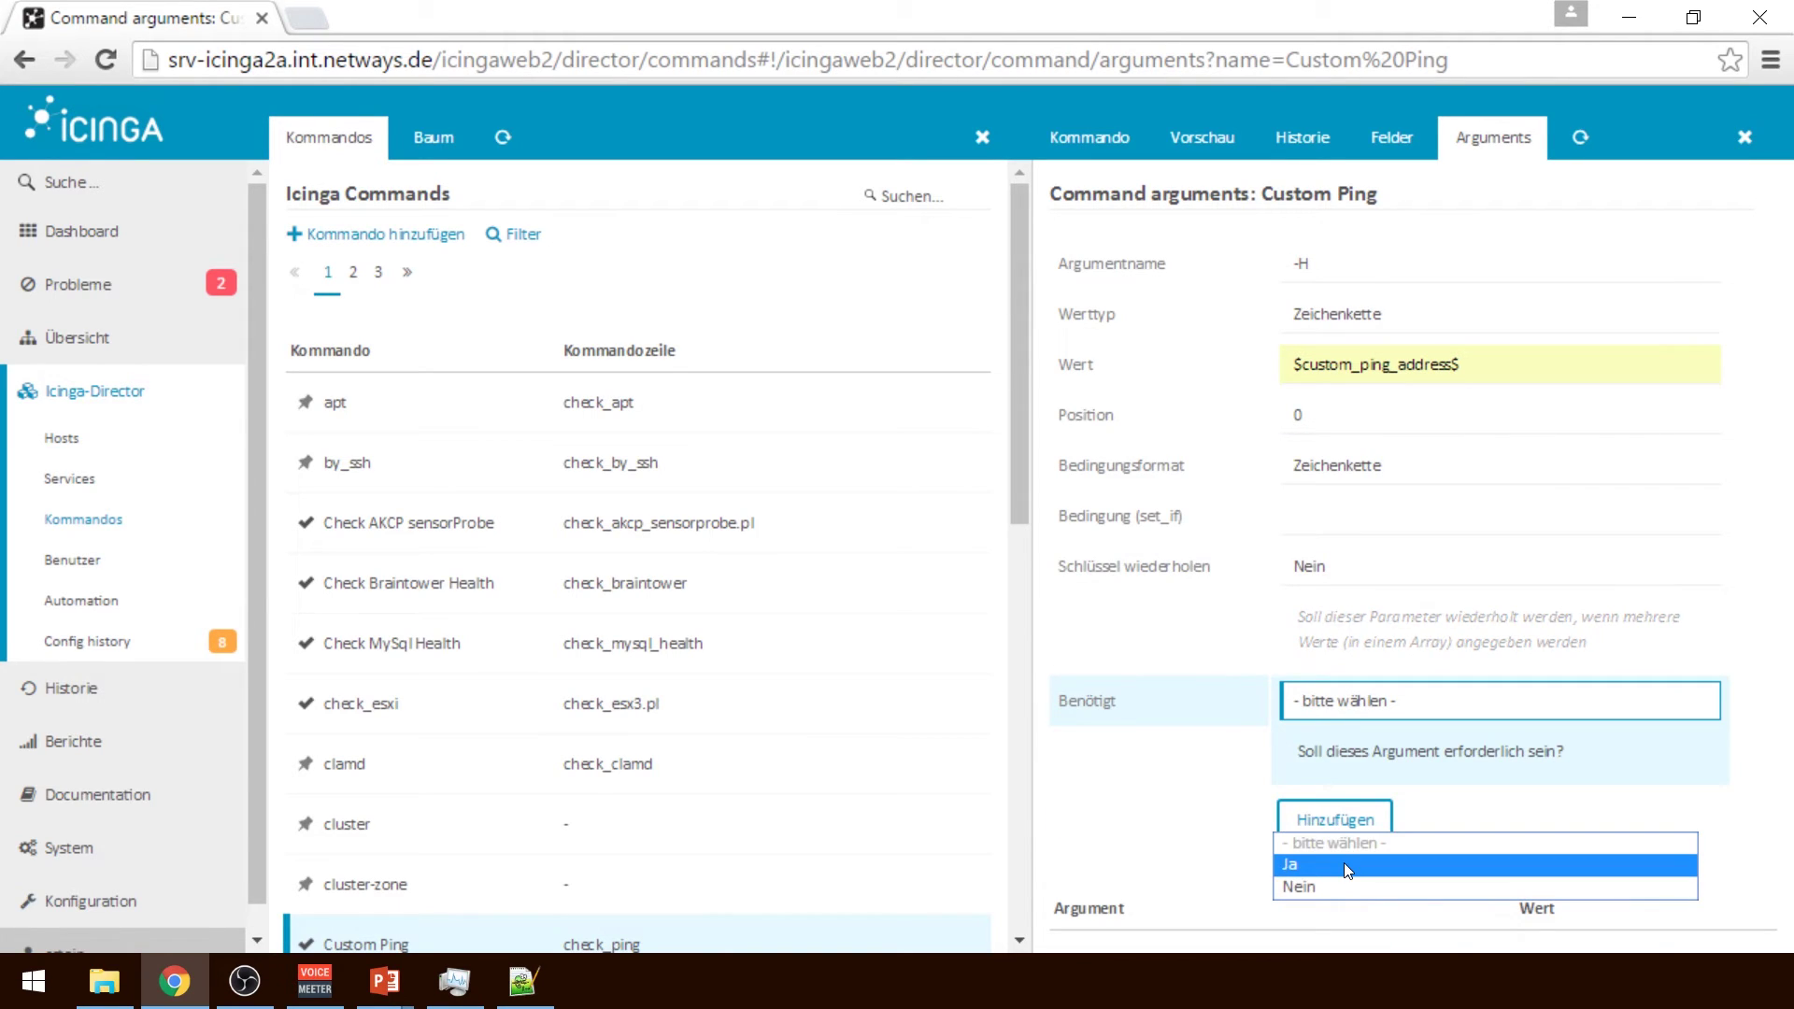
left_click(1344, 861)
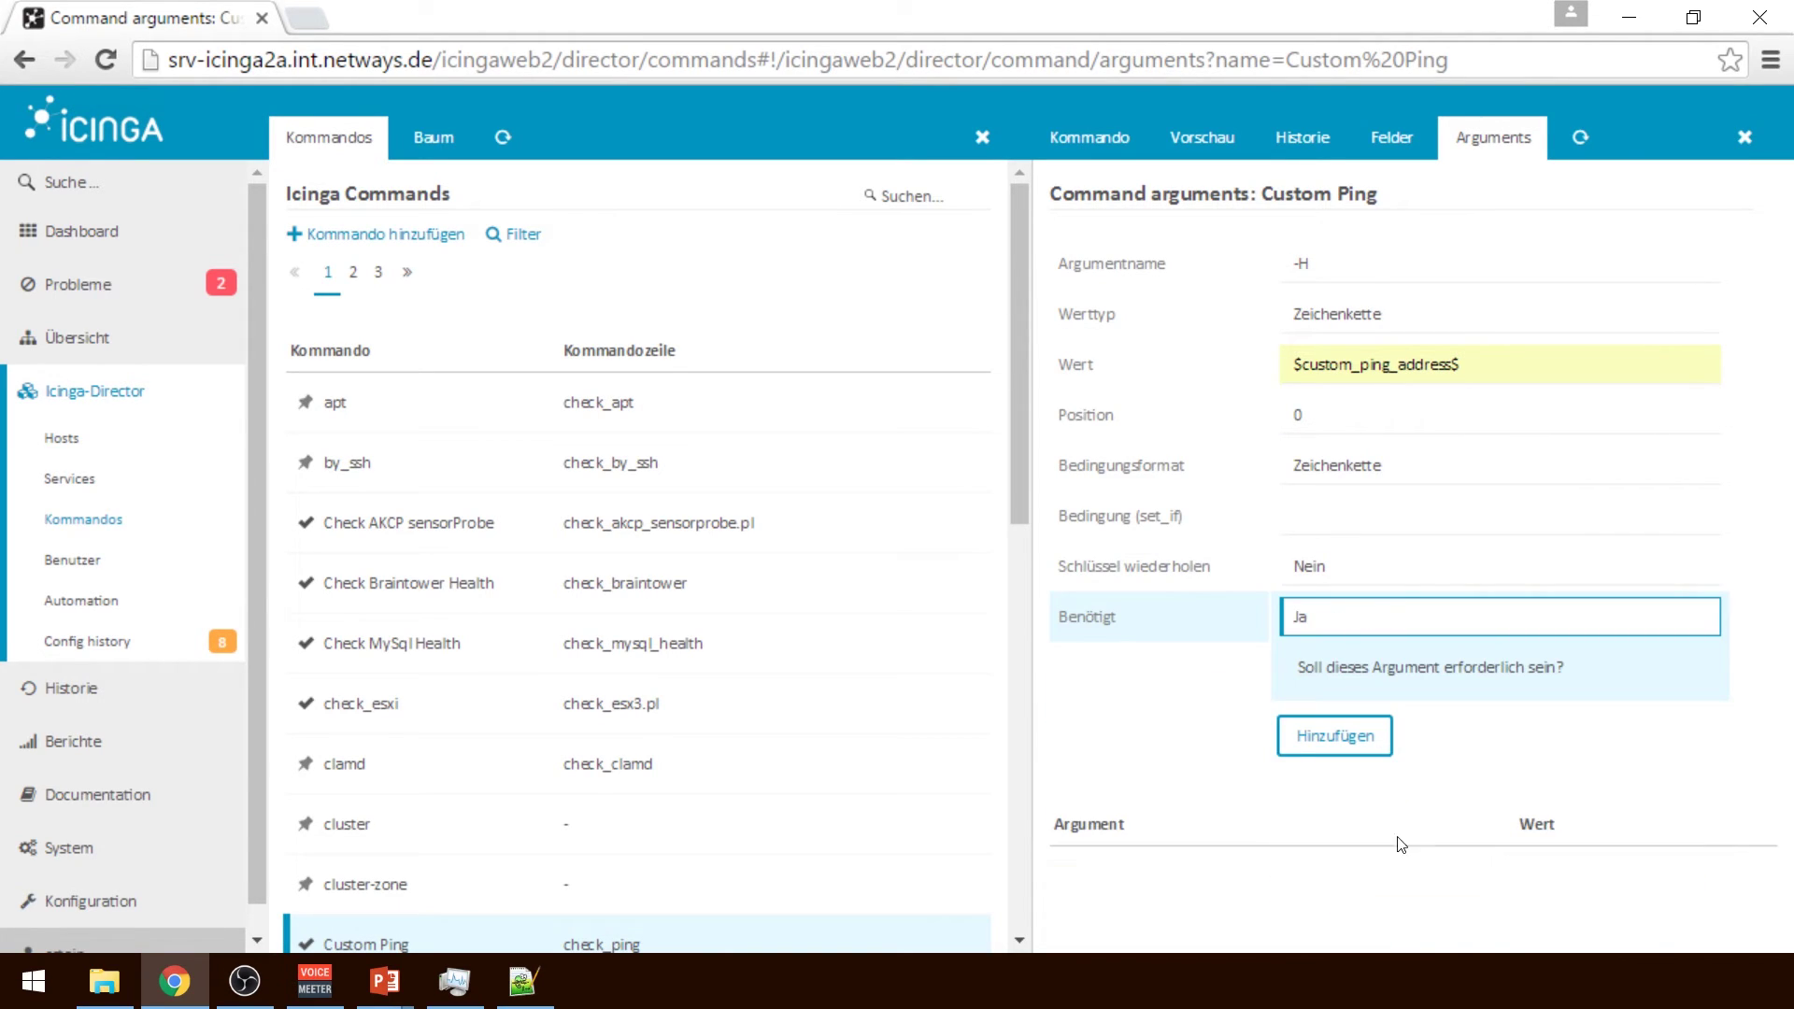
left_click(1362, 748)
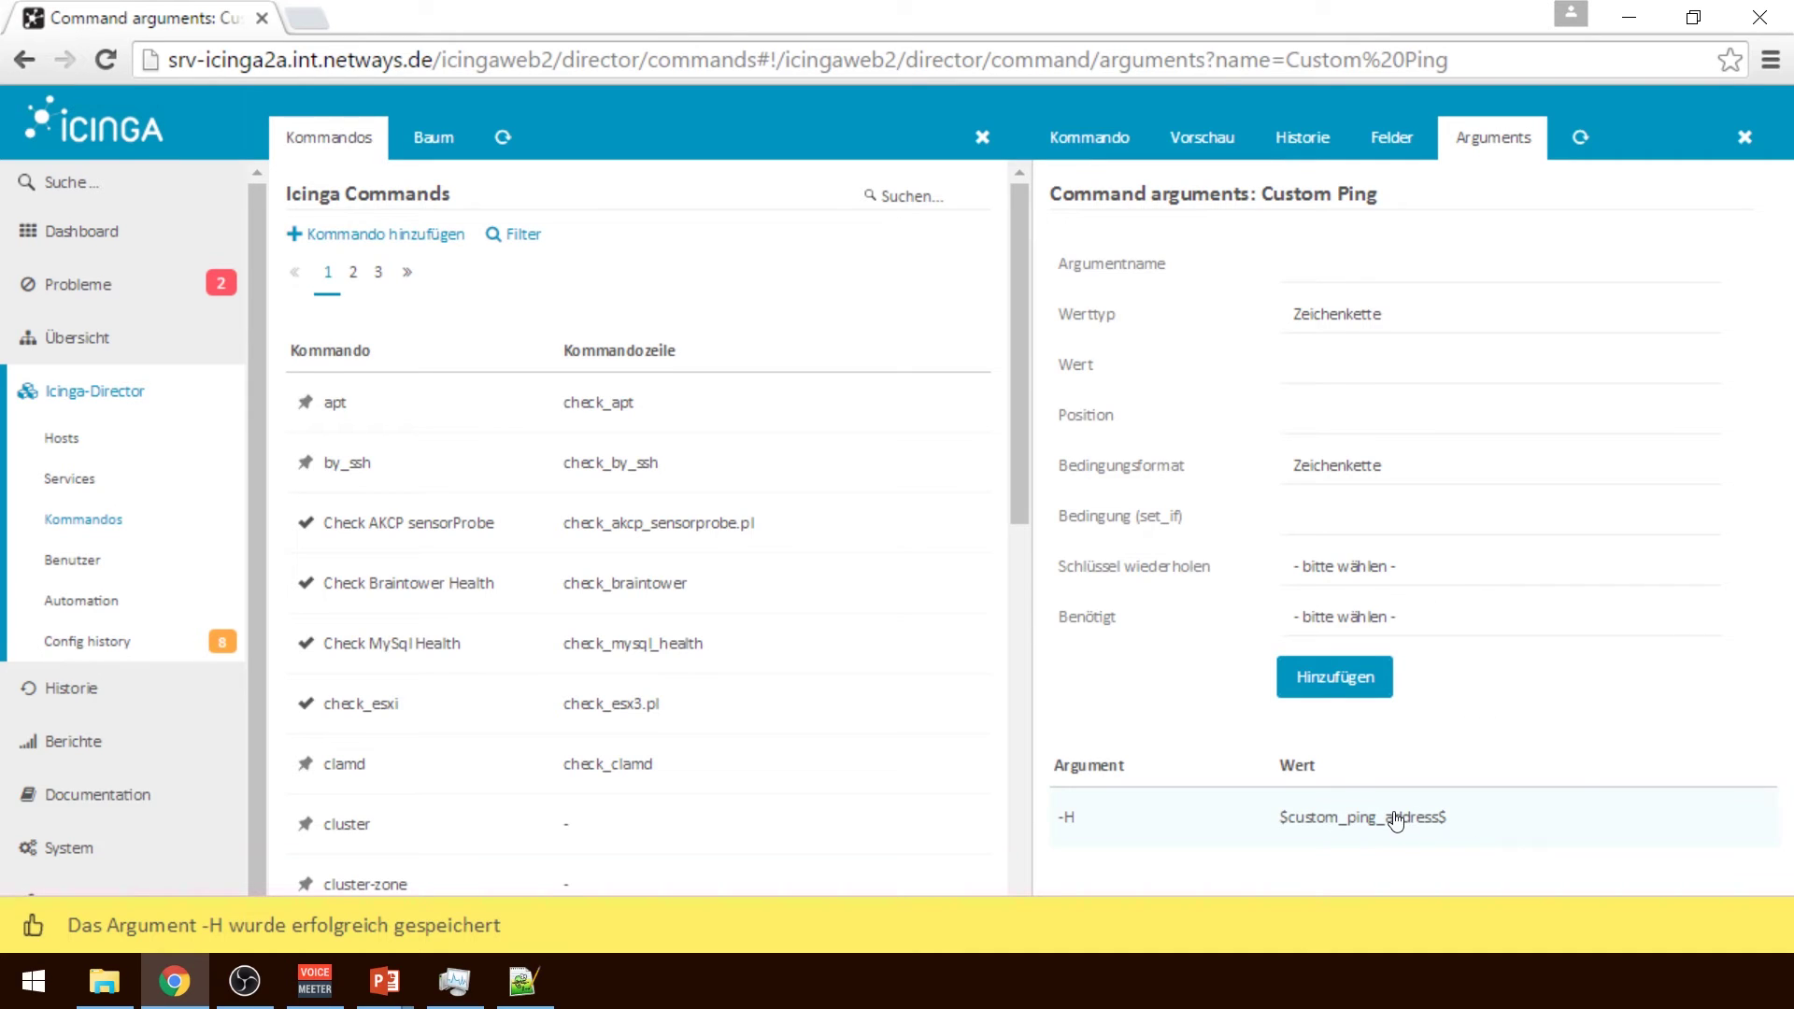
left_click(1286, 817)
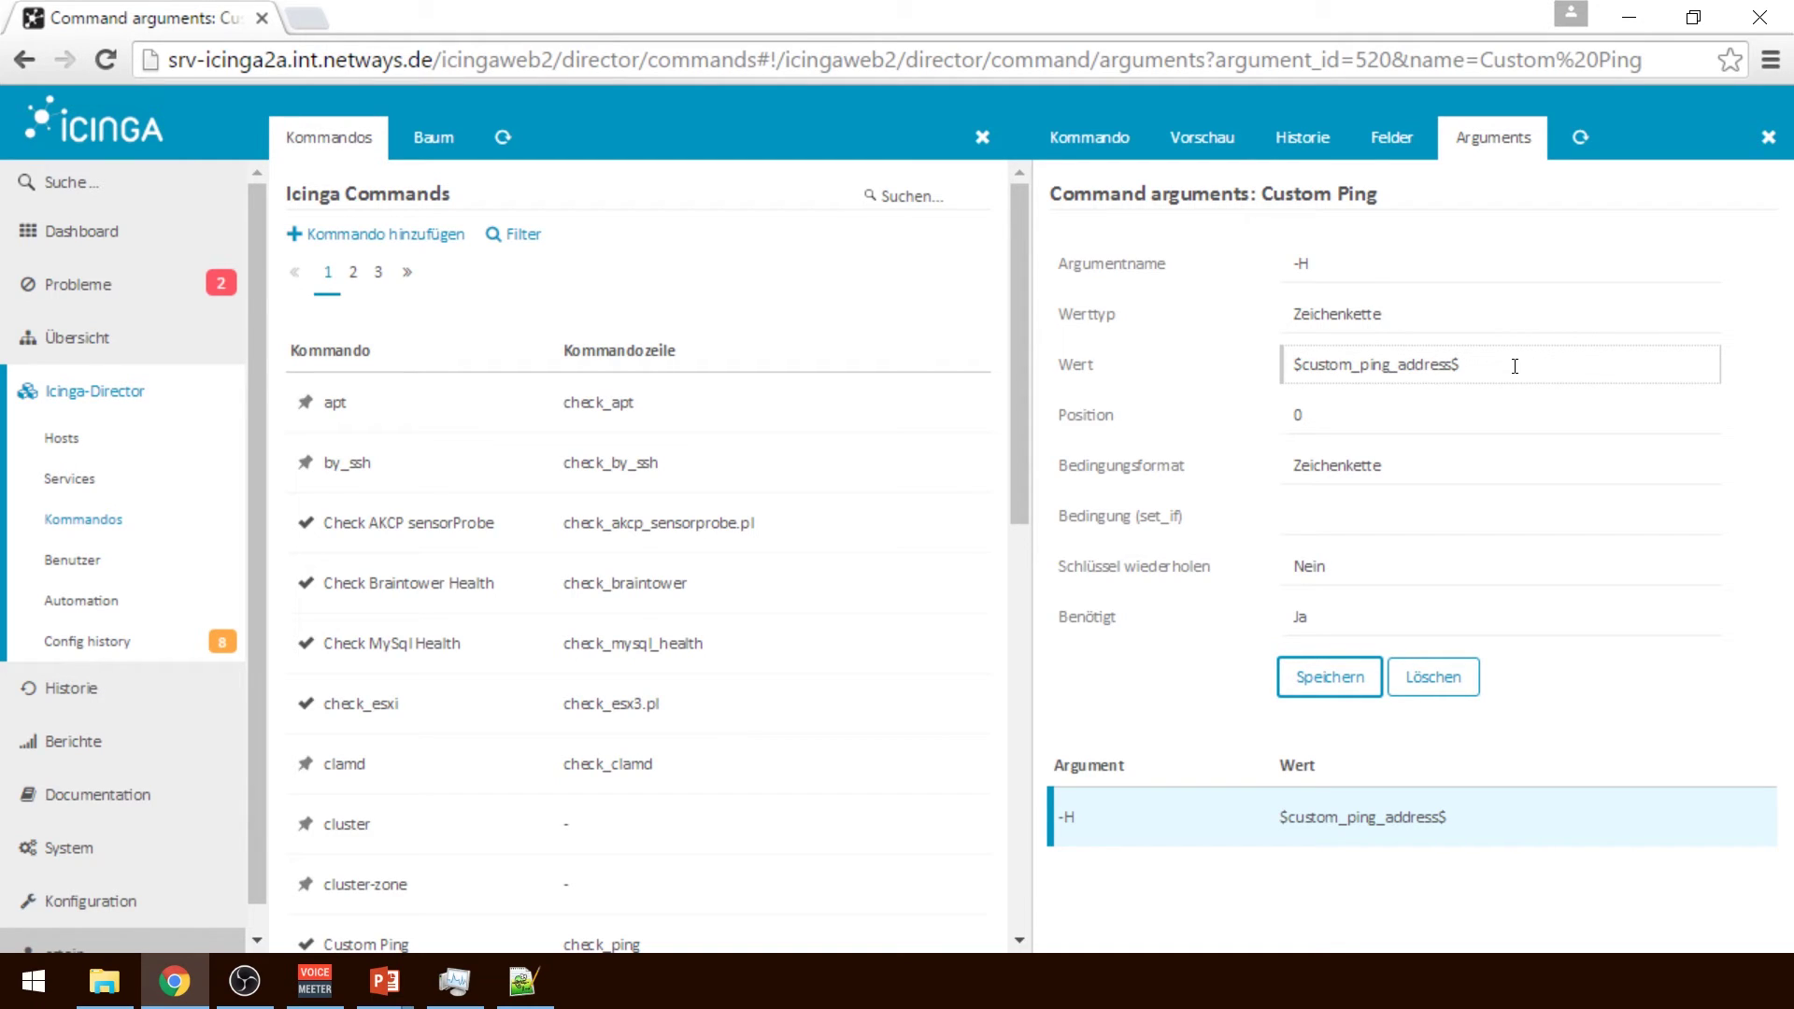
Add Ping Address (custom_ping_address) to Custom Ping as a Pflicht (mandatory) field
left_click(1387, 139)
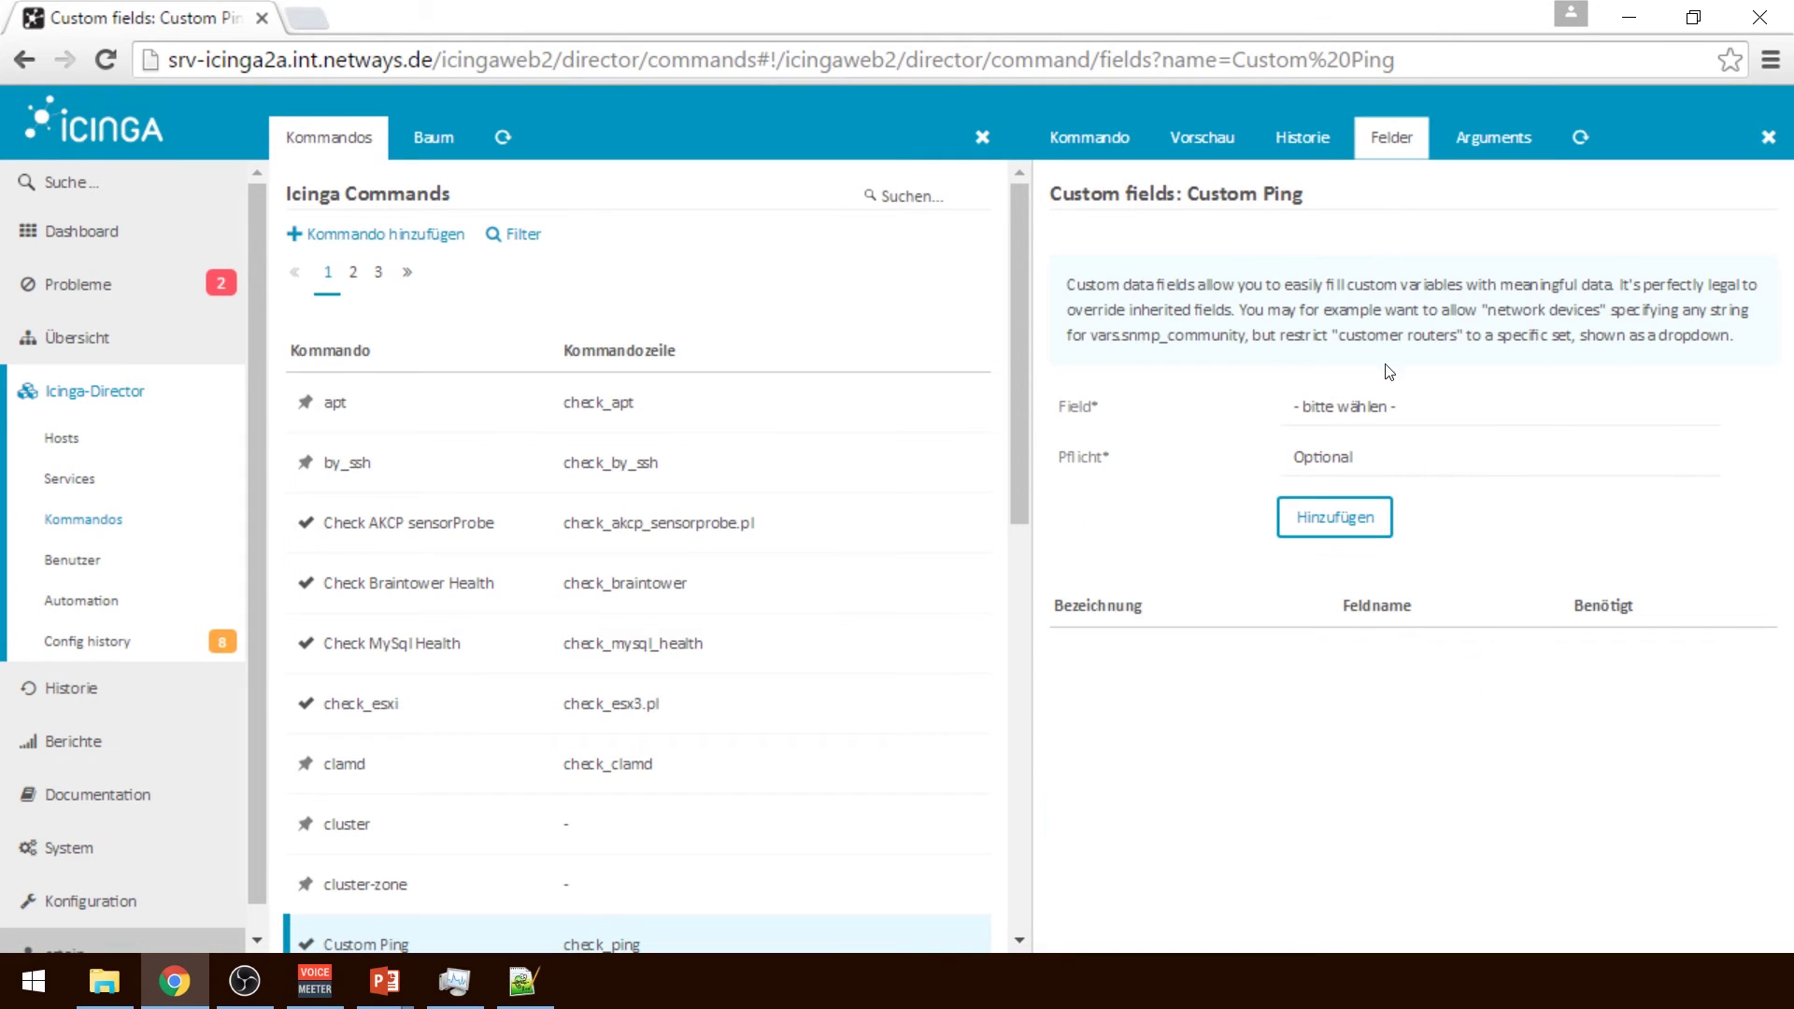
left_click(1389, 397)
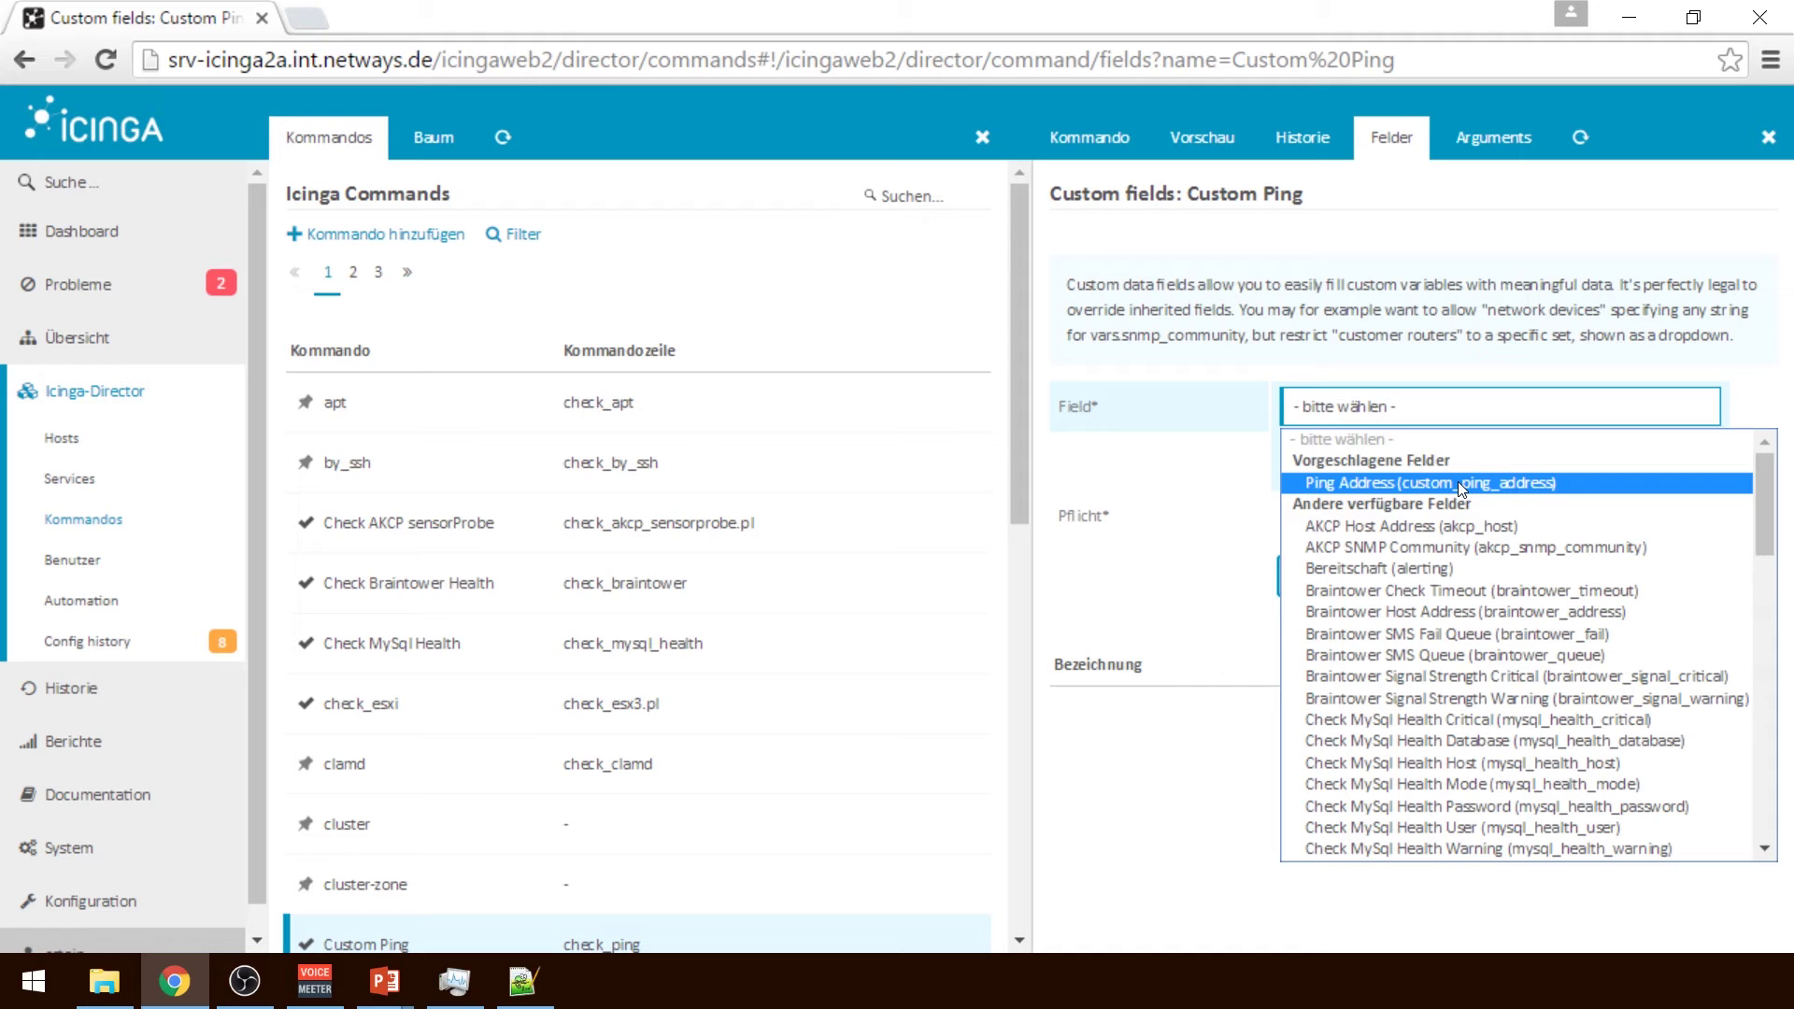
left_click(1458, 481)
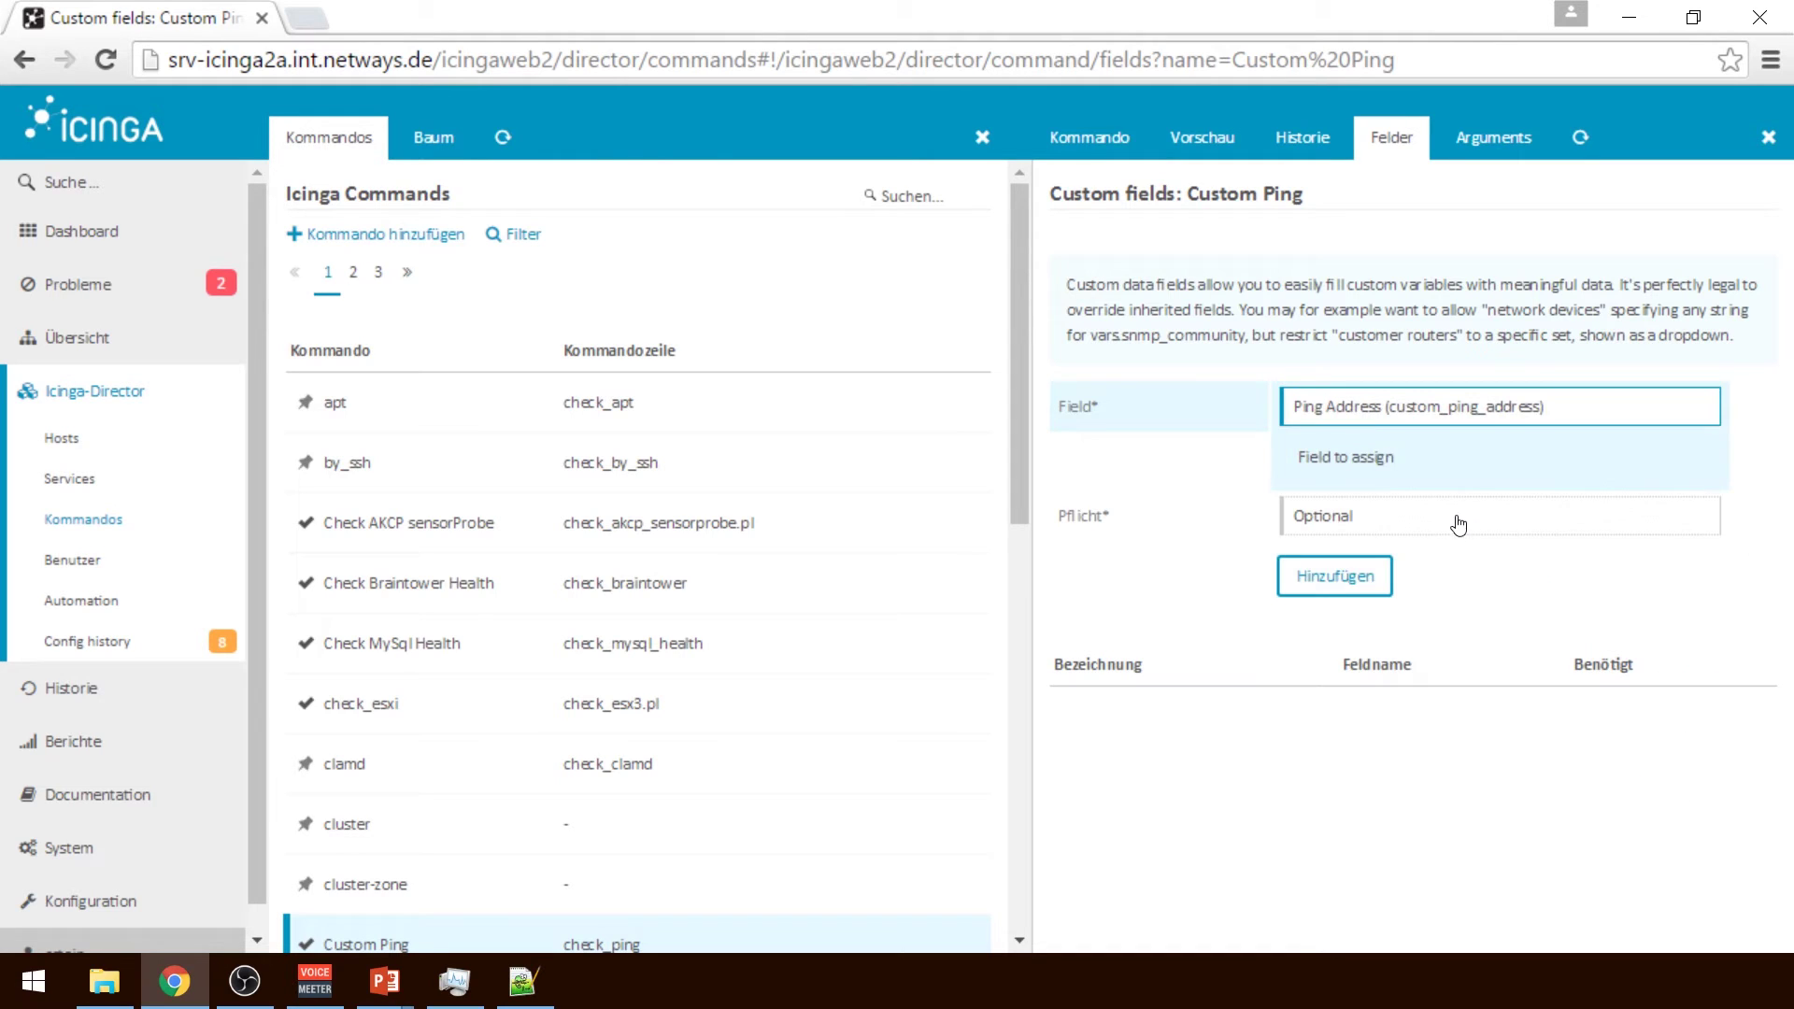
left_click(1454, 524)
left_click(1372, 570)
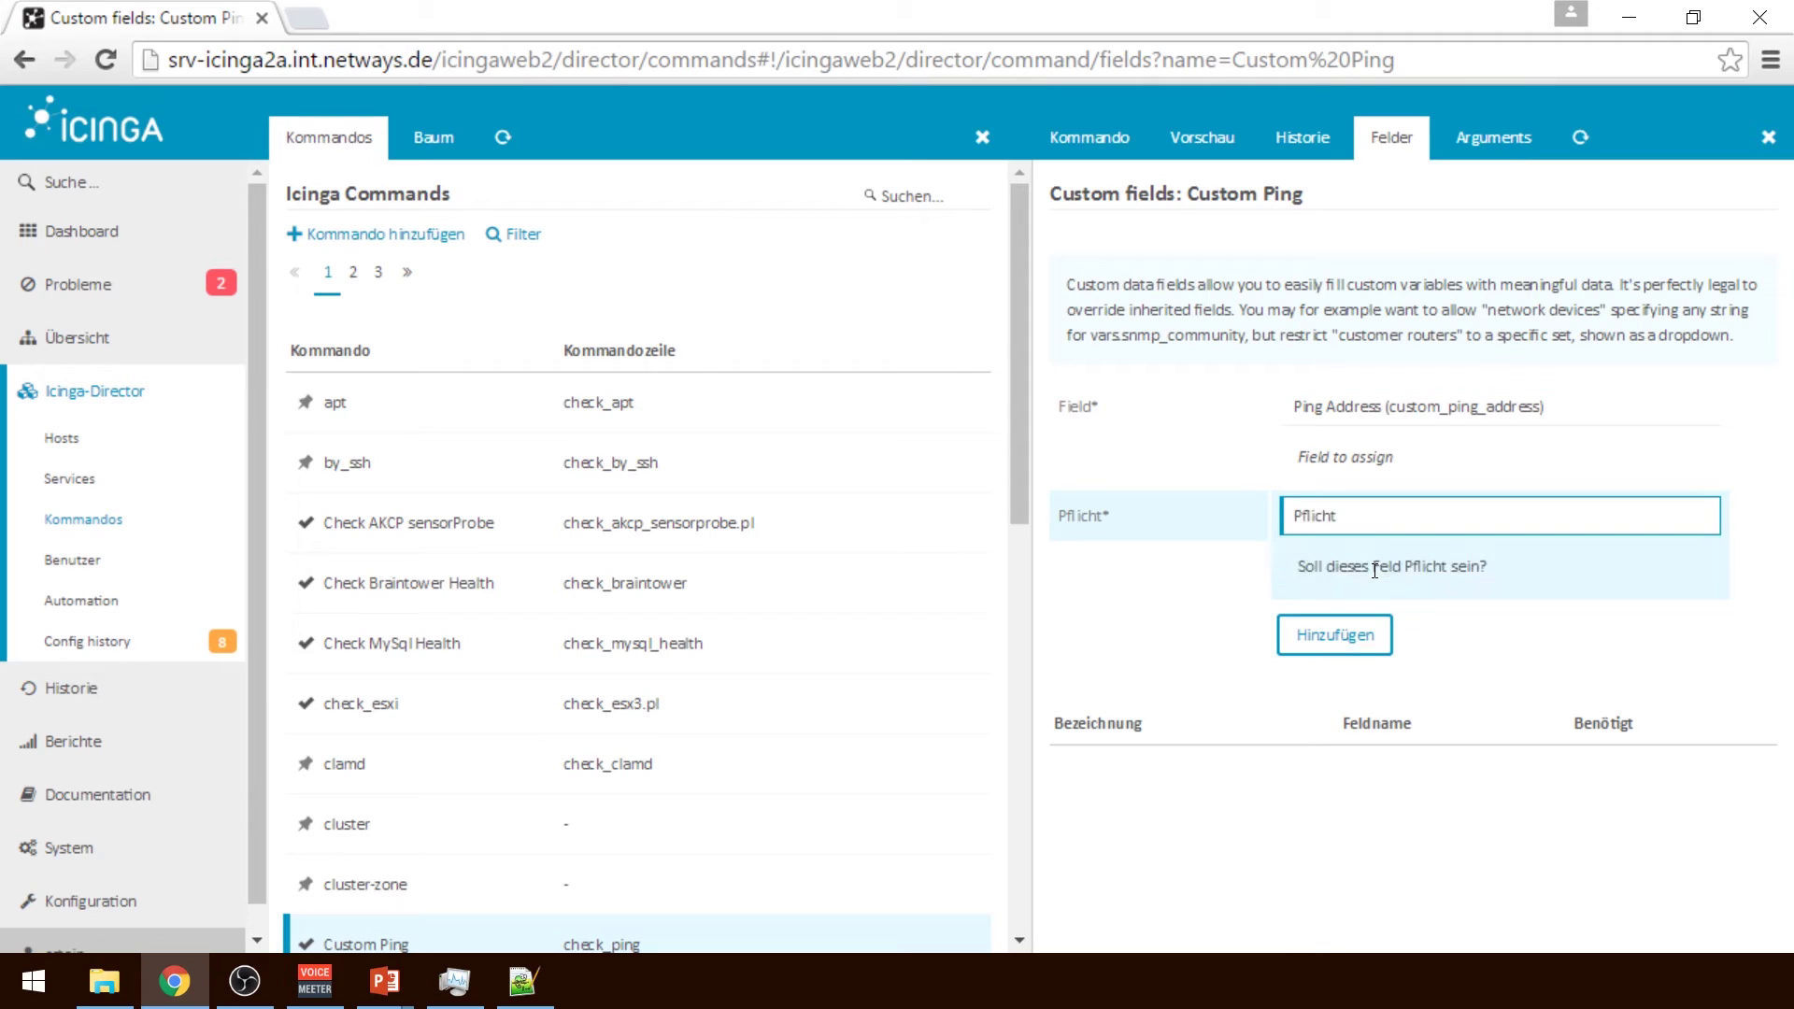
left_click(1346, 632)
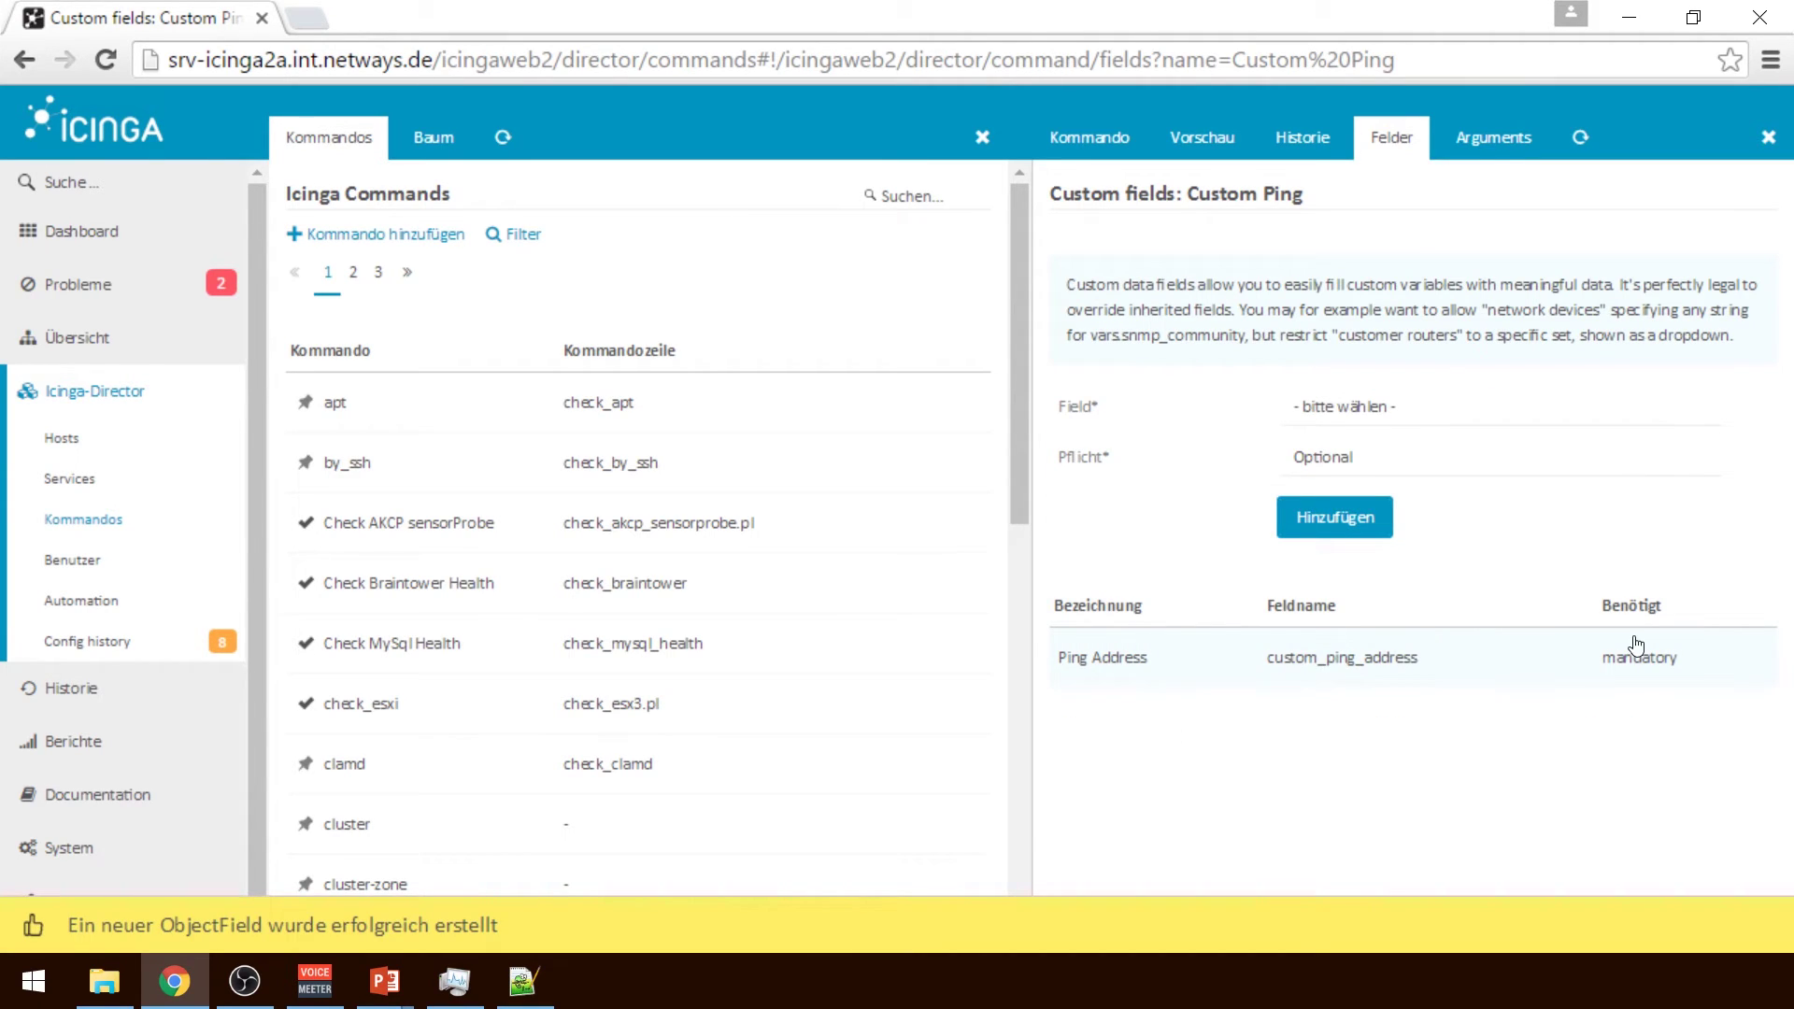
Inspect the -H argument's $custom_ping_address$ value in the commands.conf preview
left_click(1209, 154)
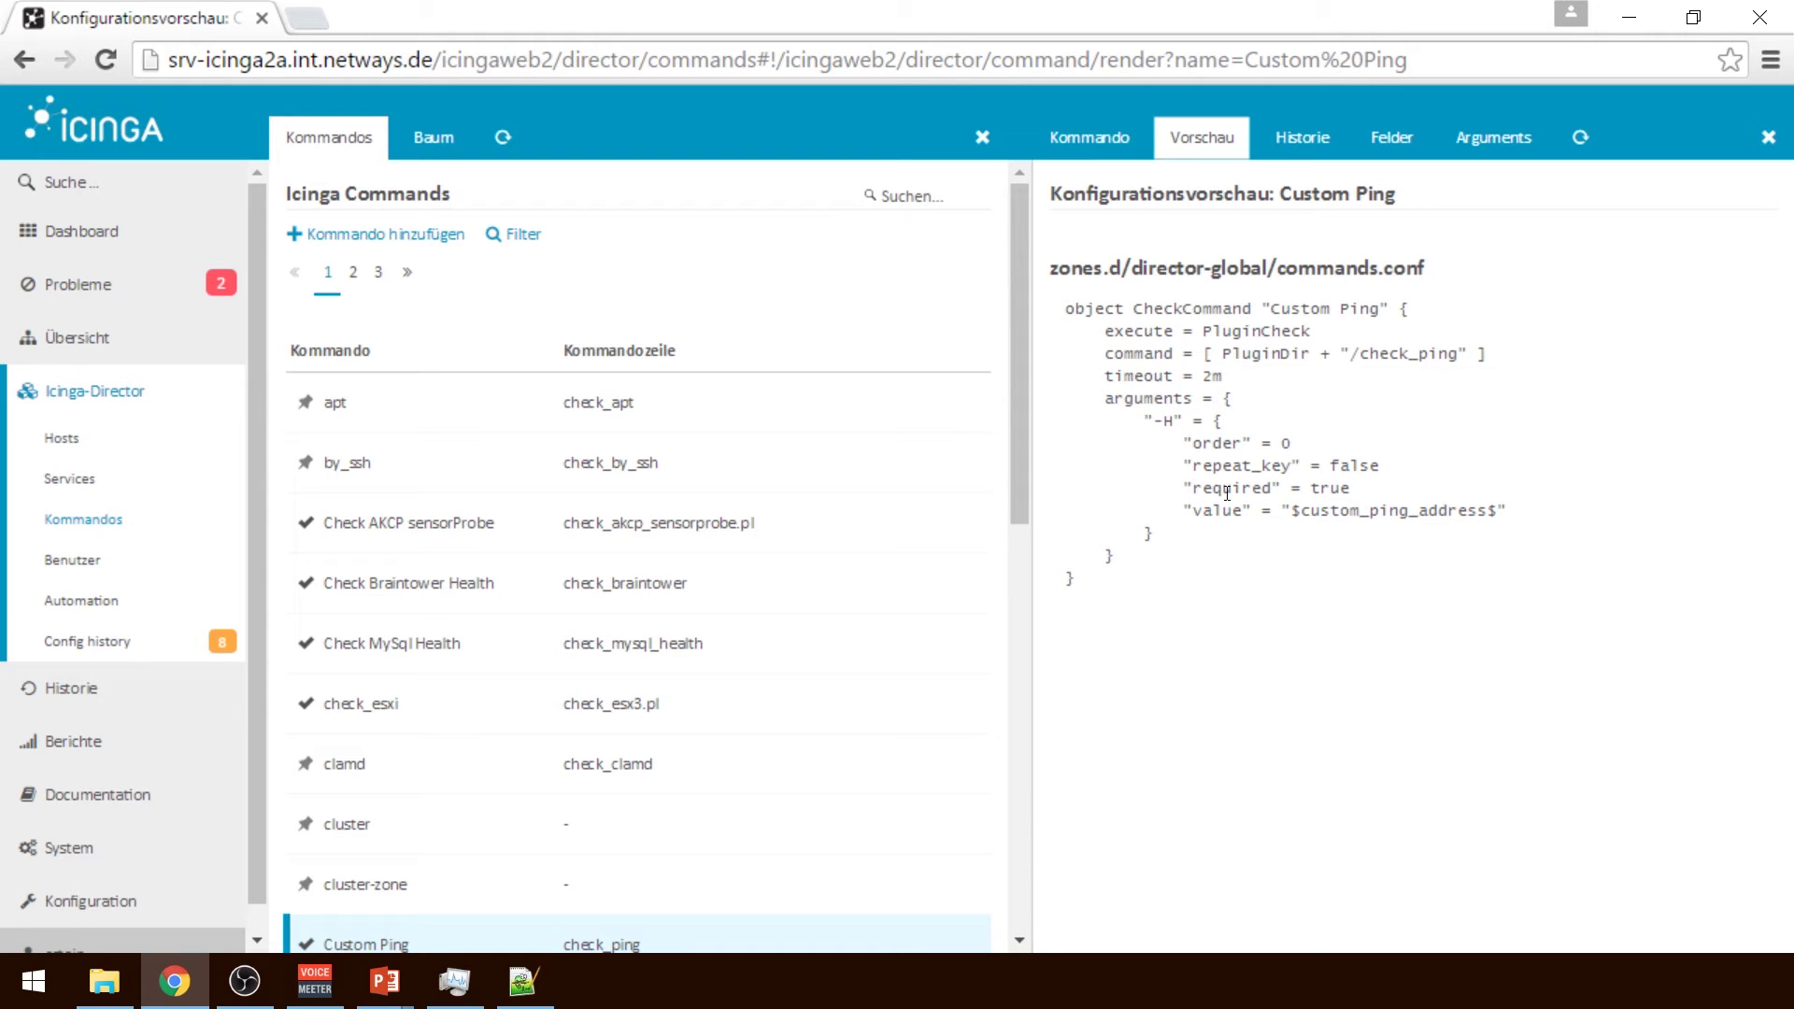
double_click(1342, 512)
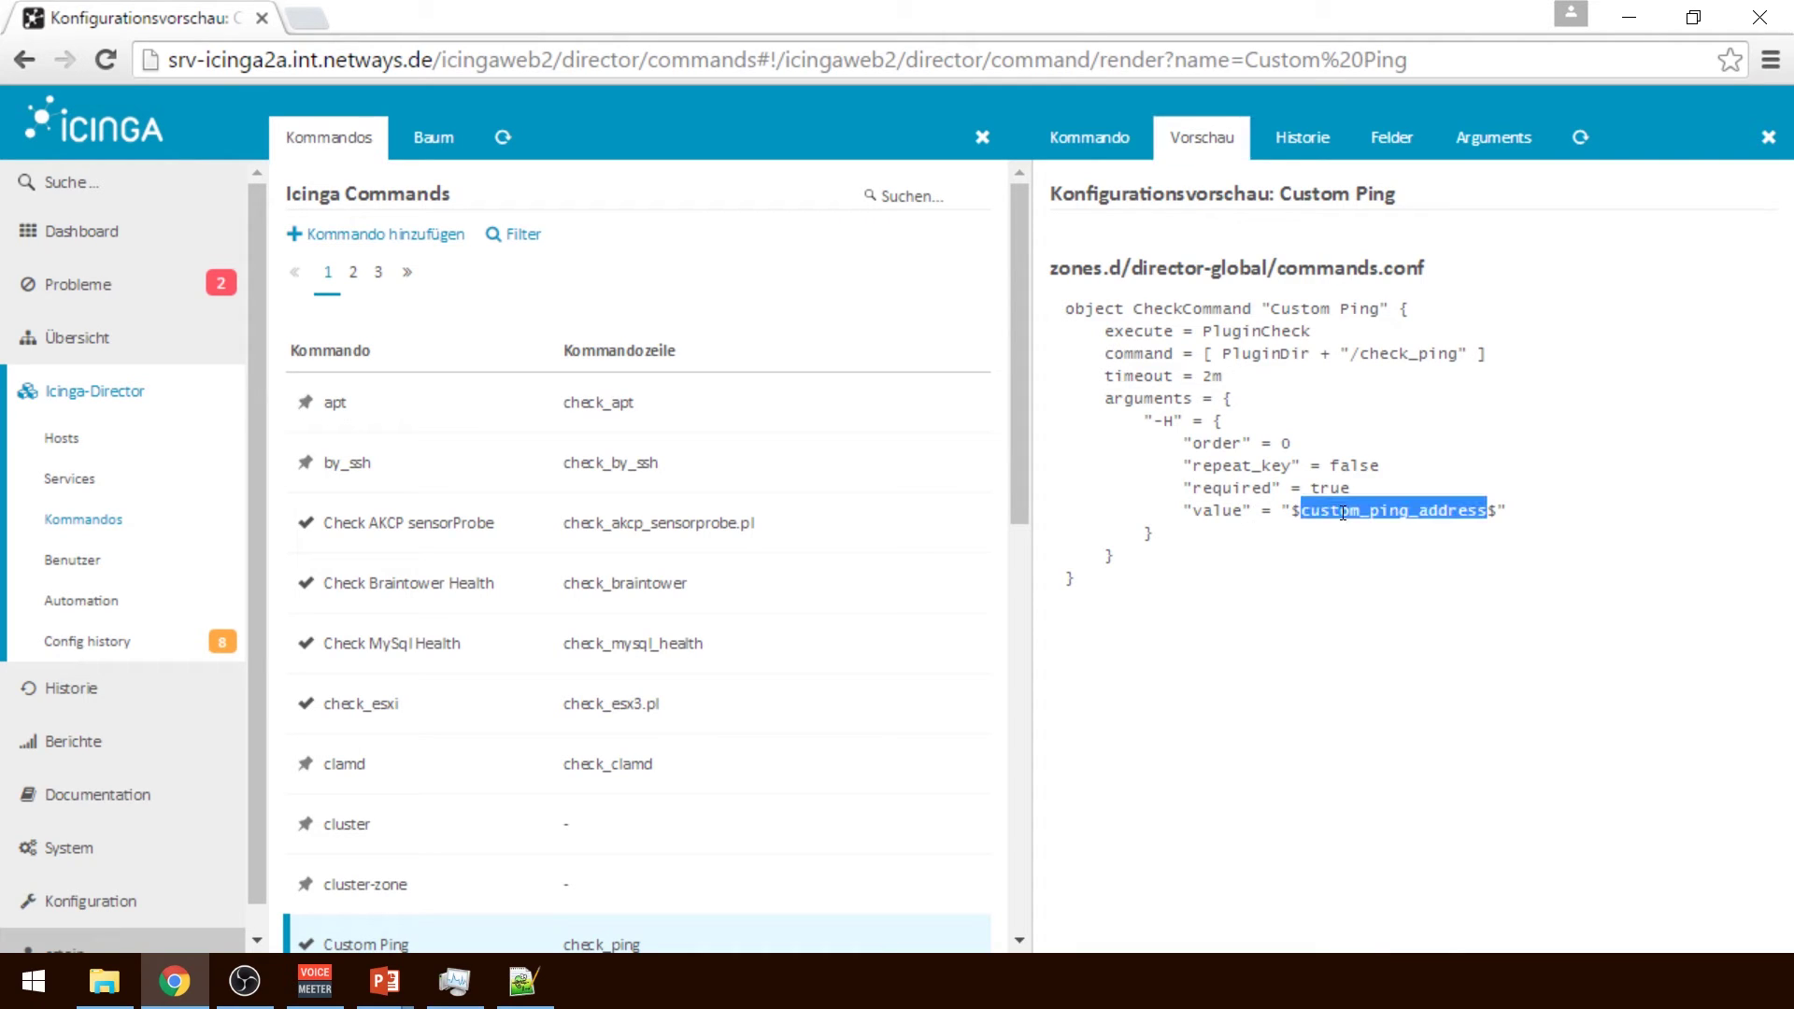
left_click(1351, 602)
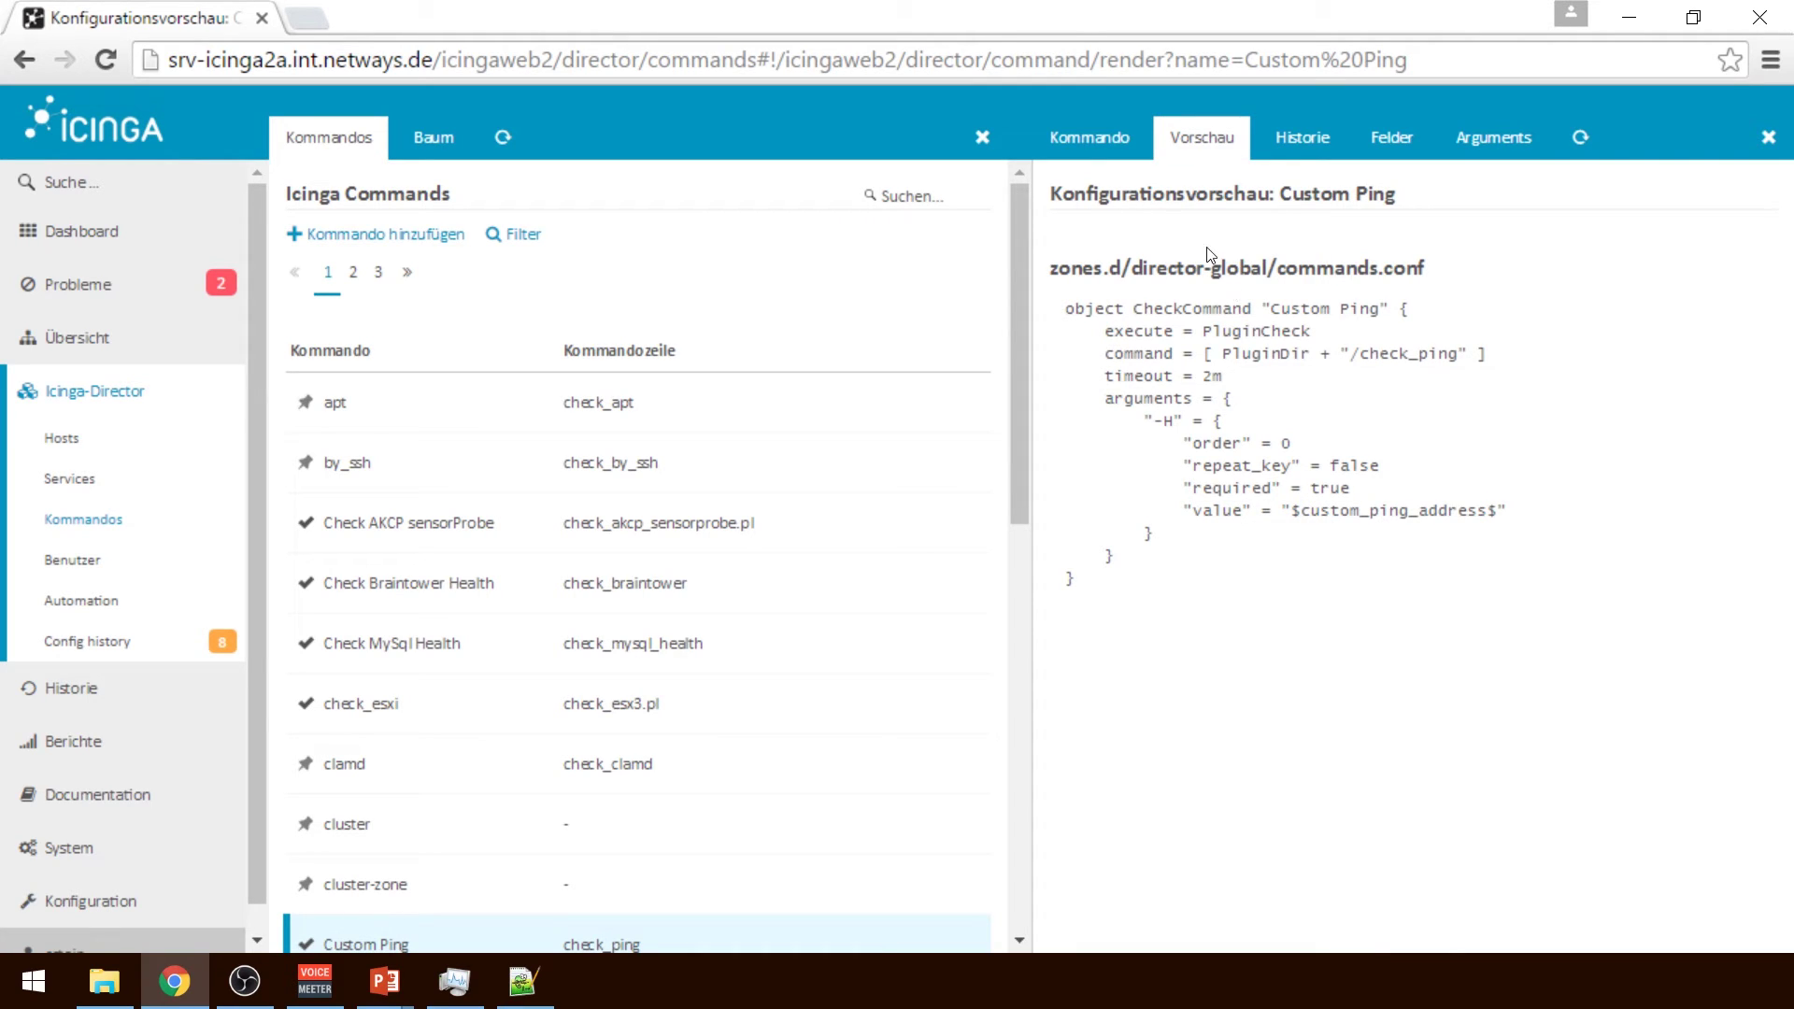
double_click(1398, 510)
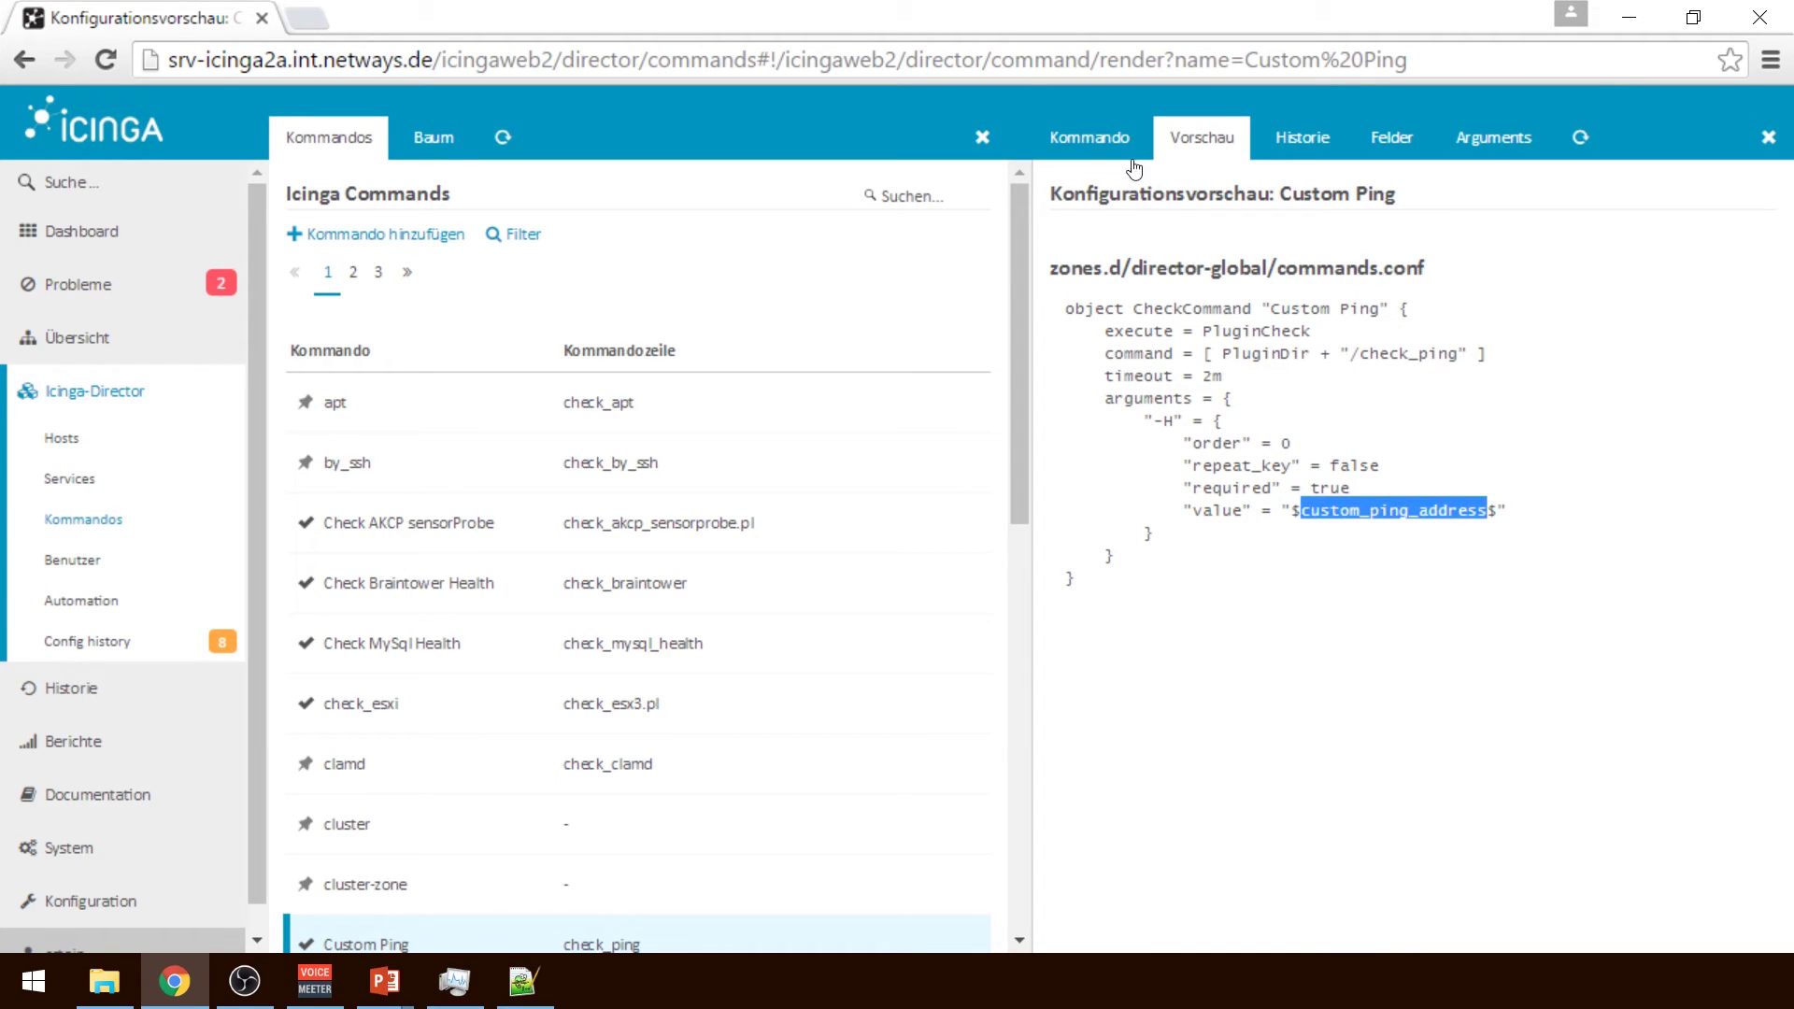
Set the Ping Address field to $check_address$ on the Custom Ping form and save
left_click(1102, 141)
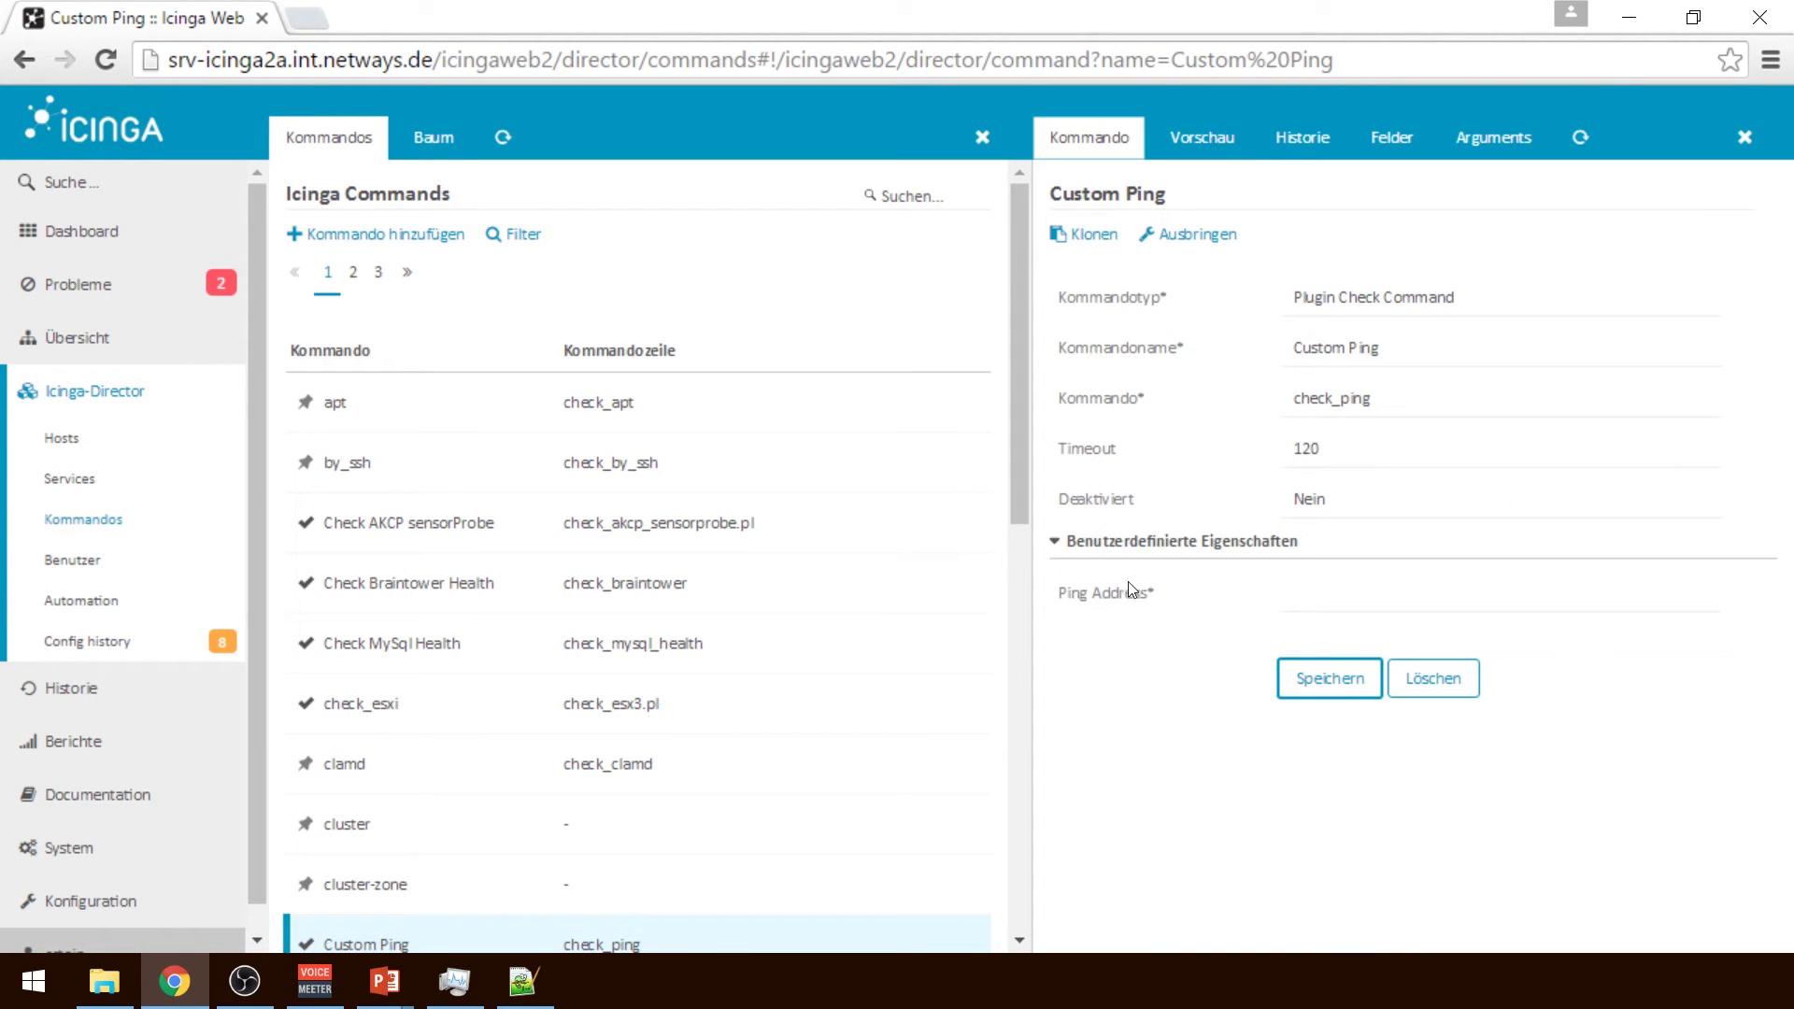
left_click(1346, 599)
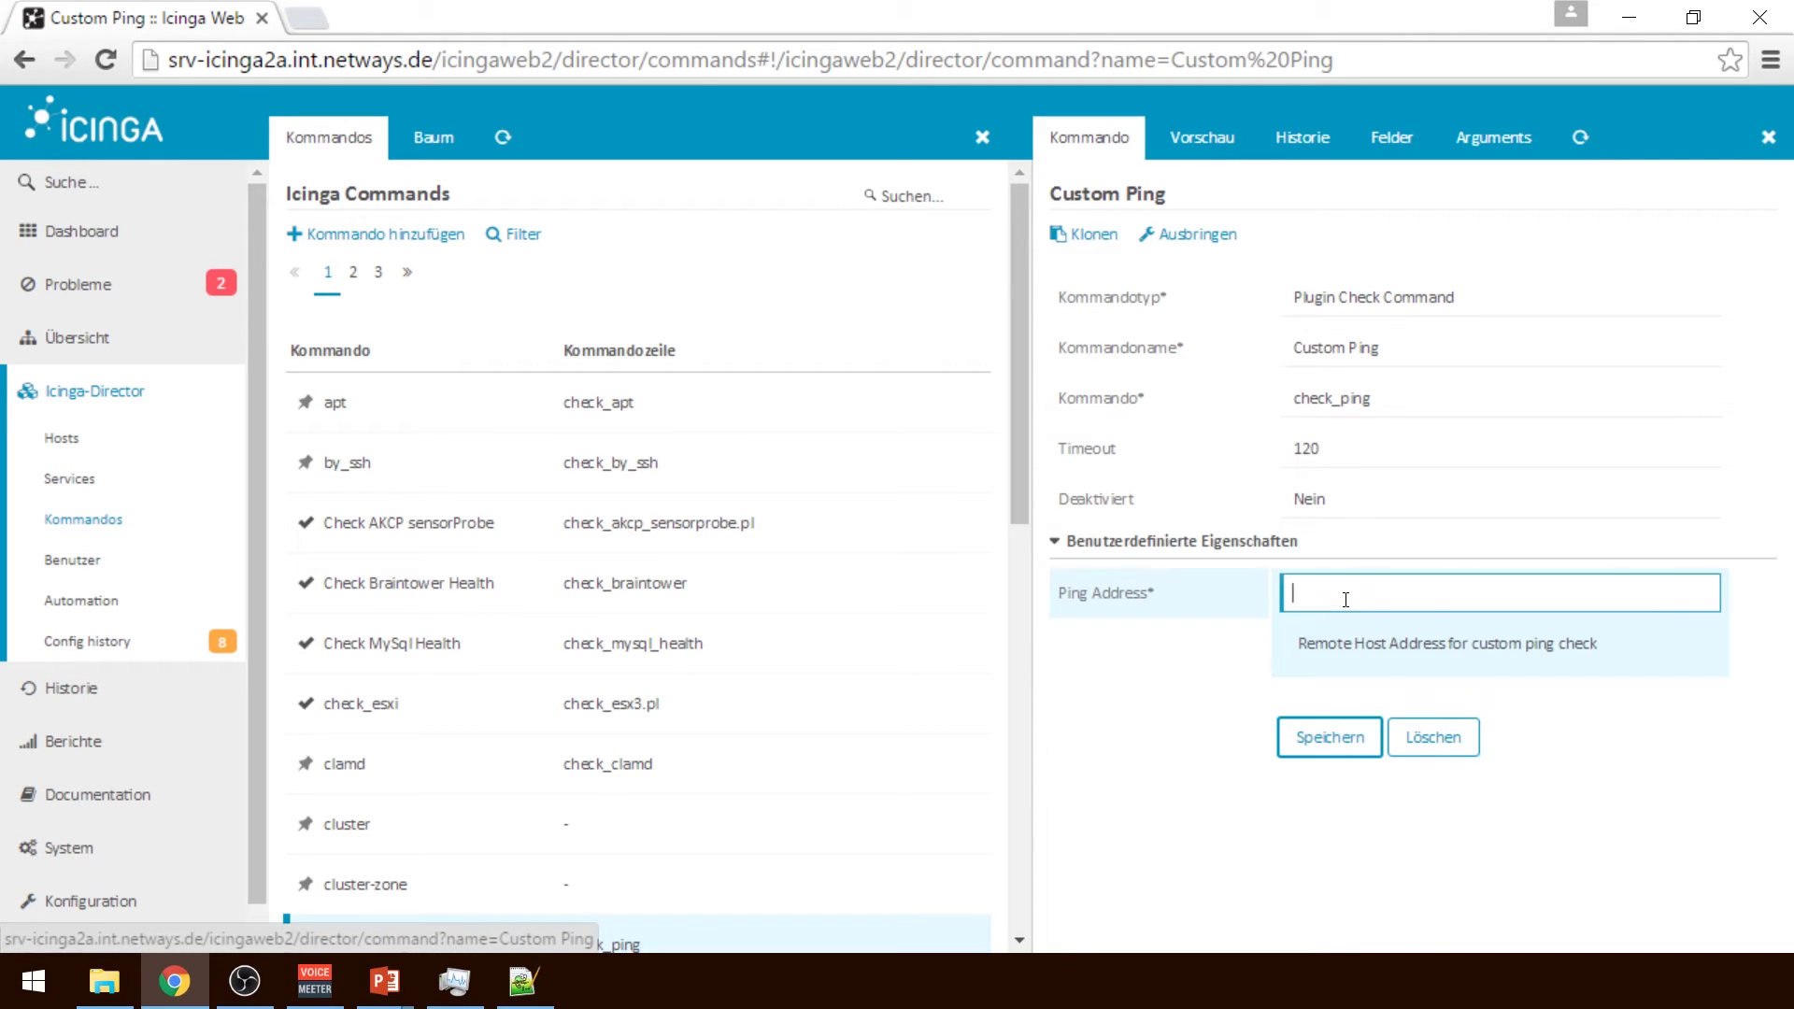
type("$check_a")
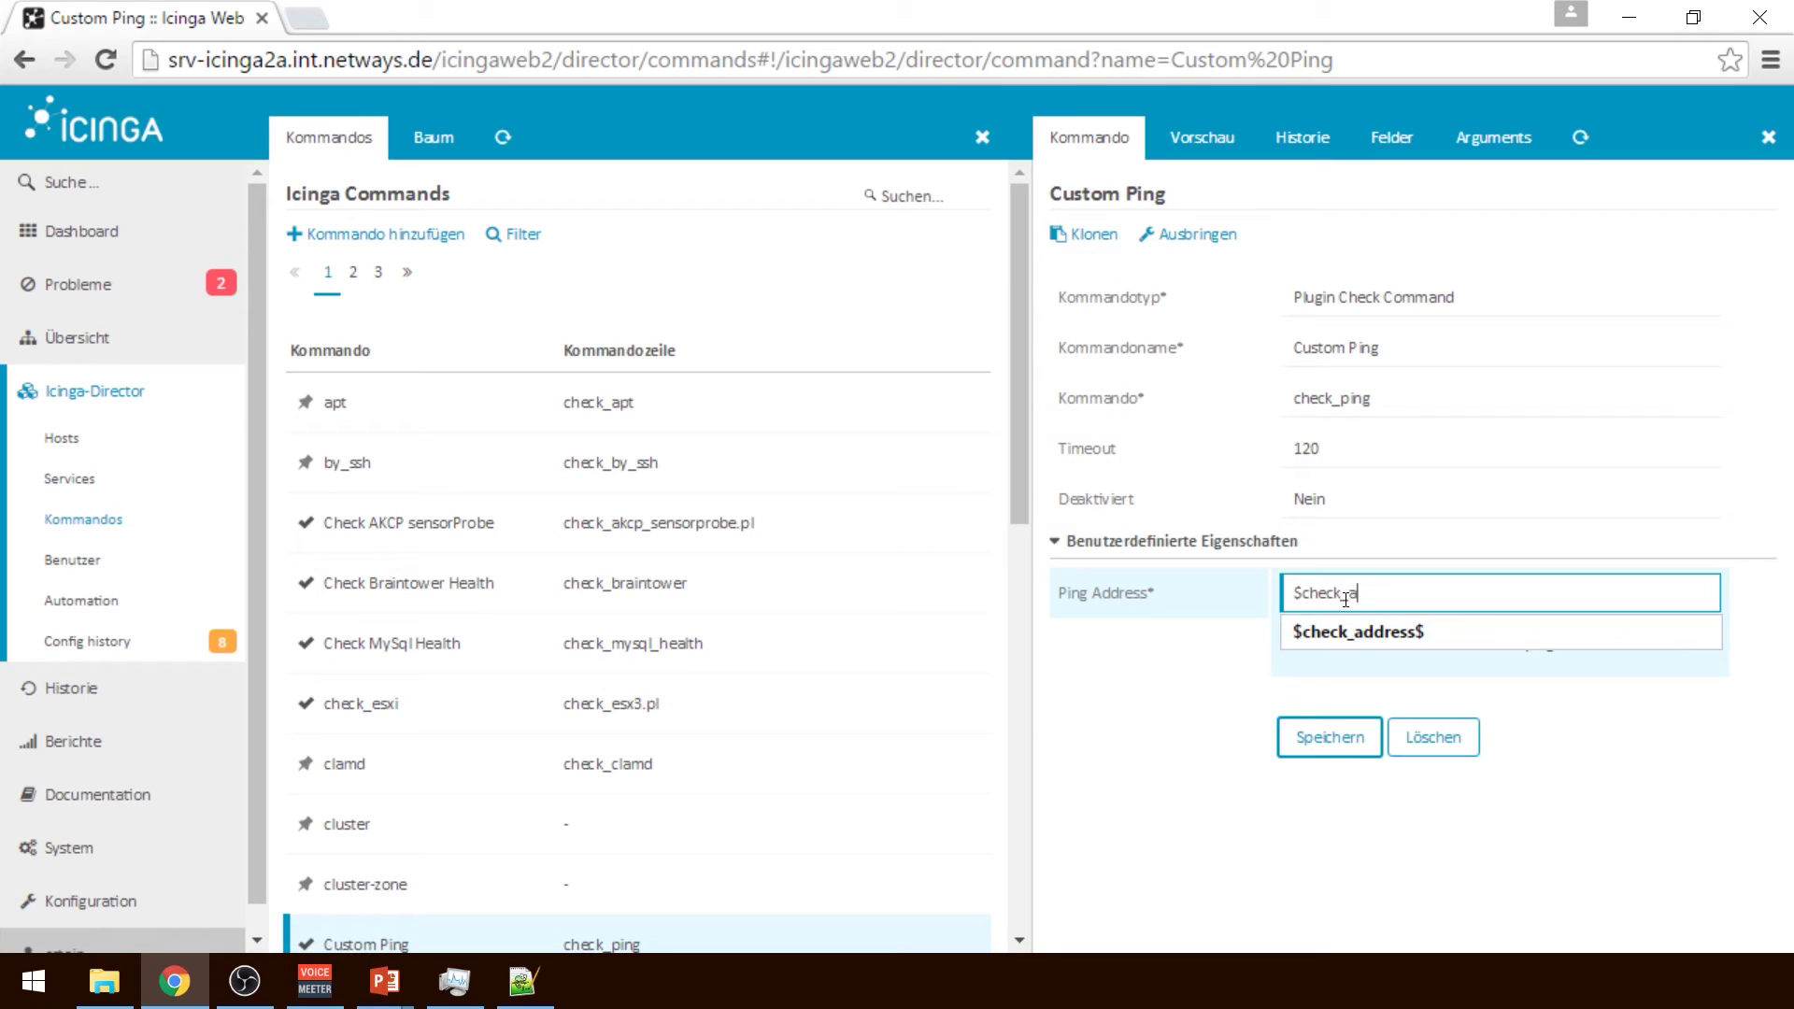
type("ddress$")
left_click(1307, 743)
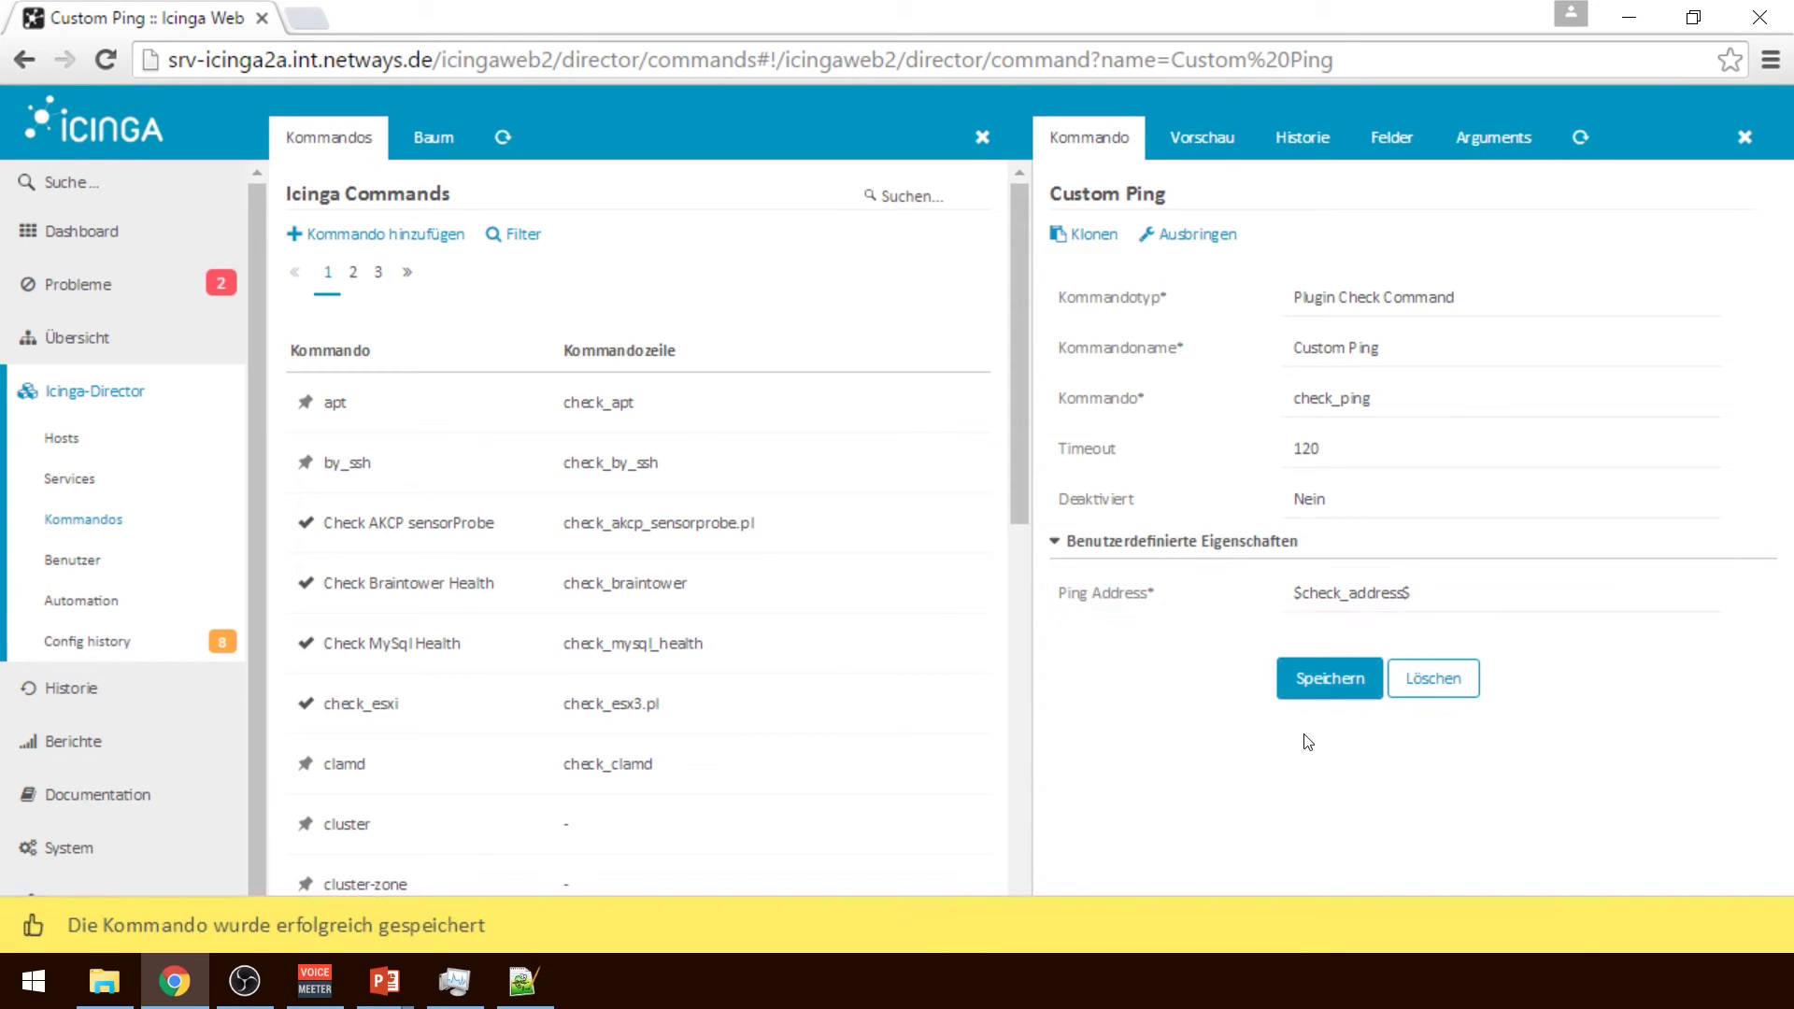
left_click(1198, 132)
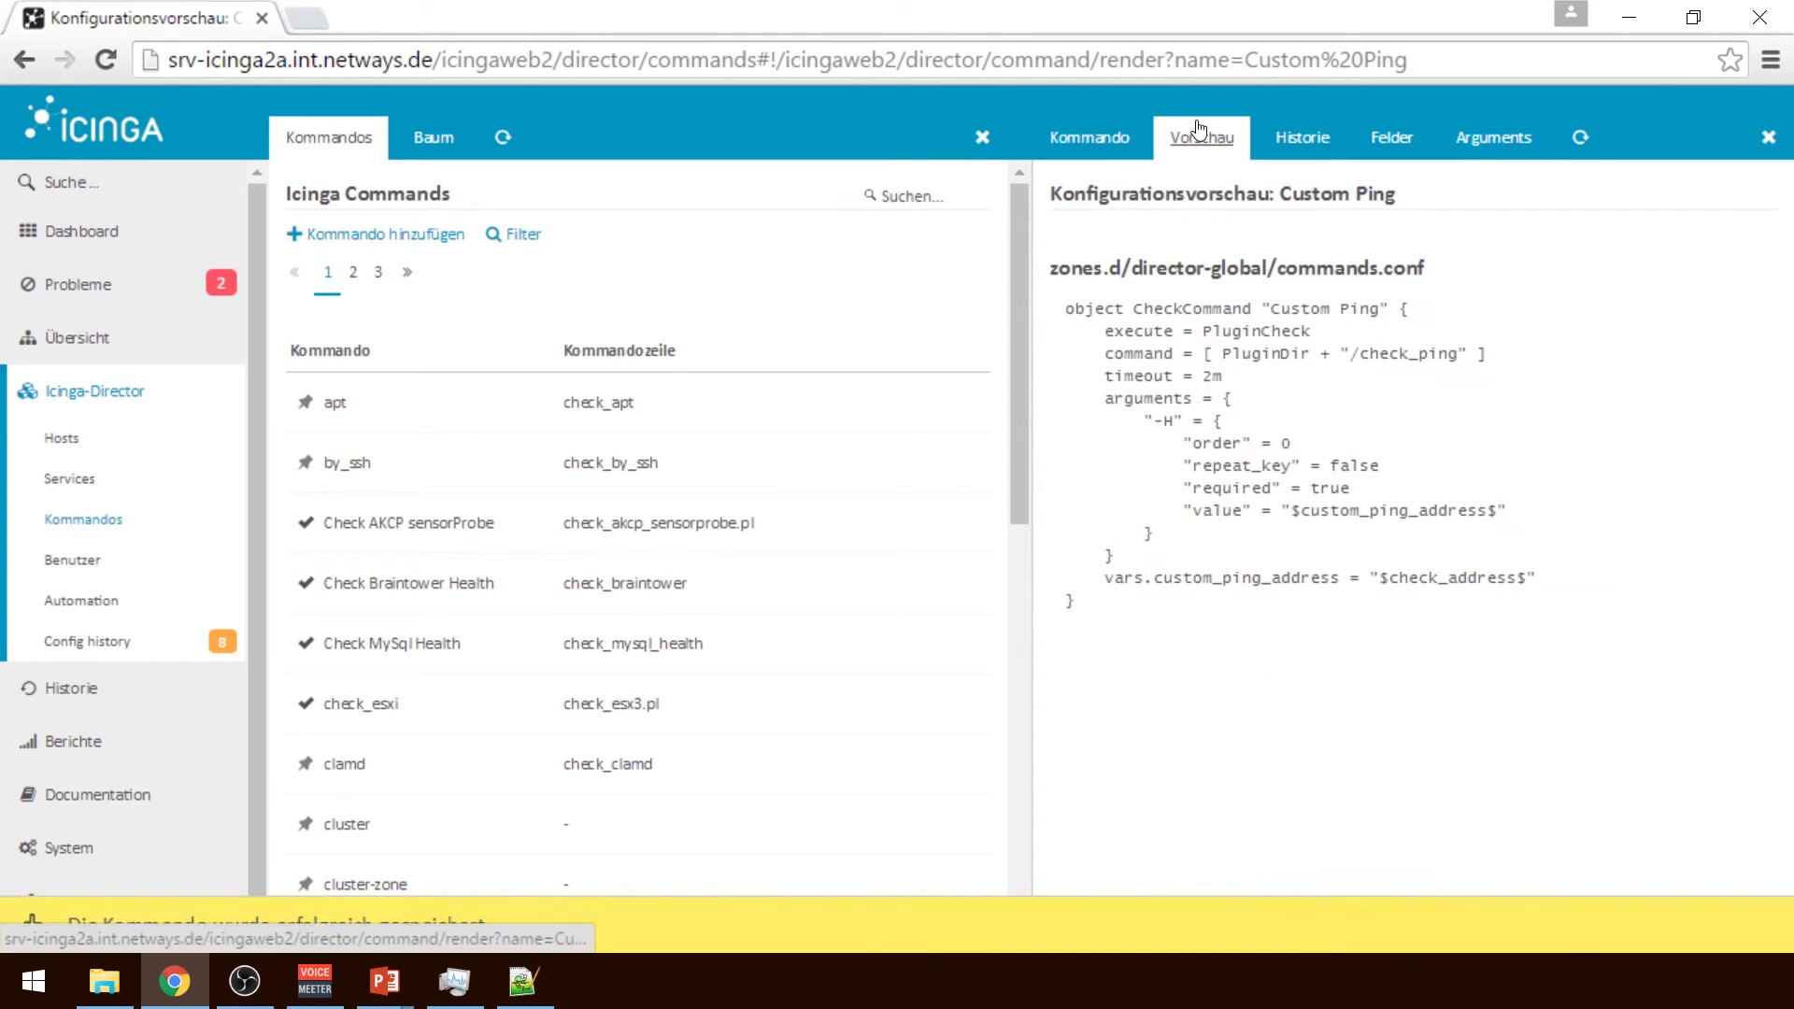
double_click(1432, 578)
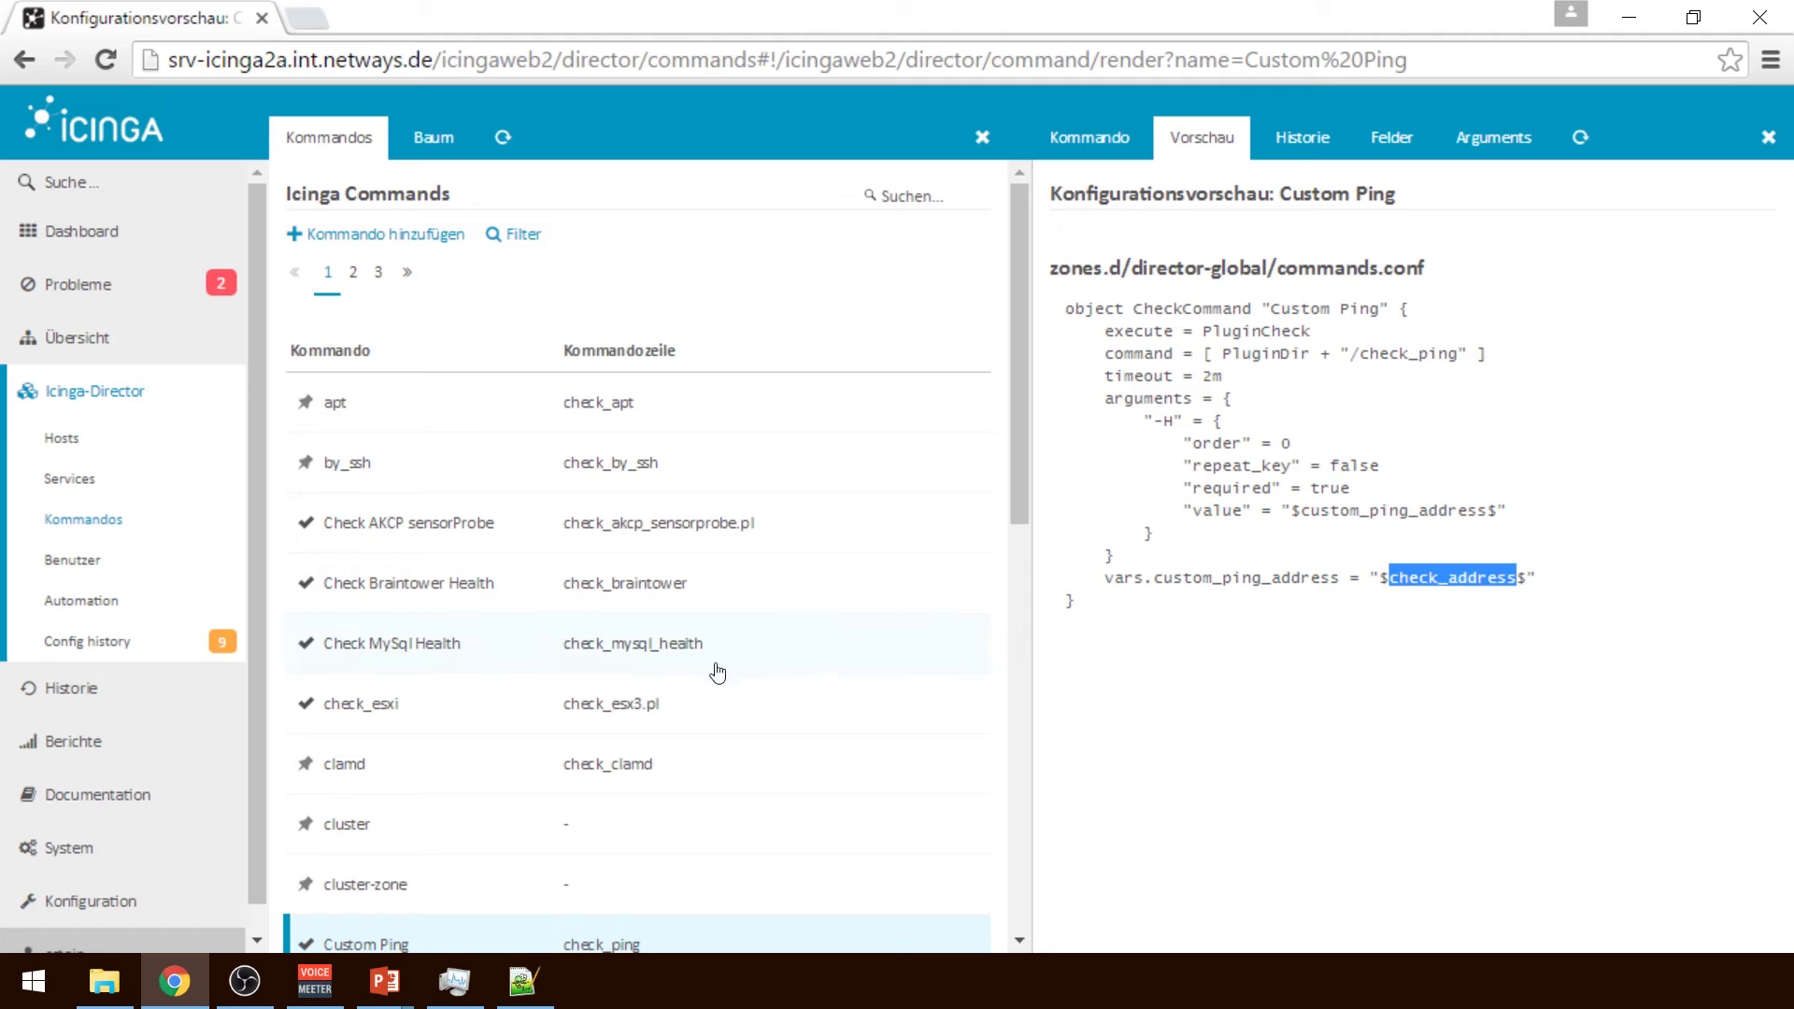
Preview the Check MySql Health command and inspect its custom fields, including Mode
left_click(530, 663)
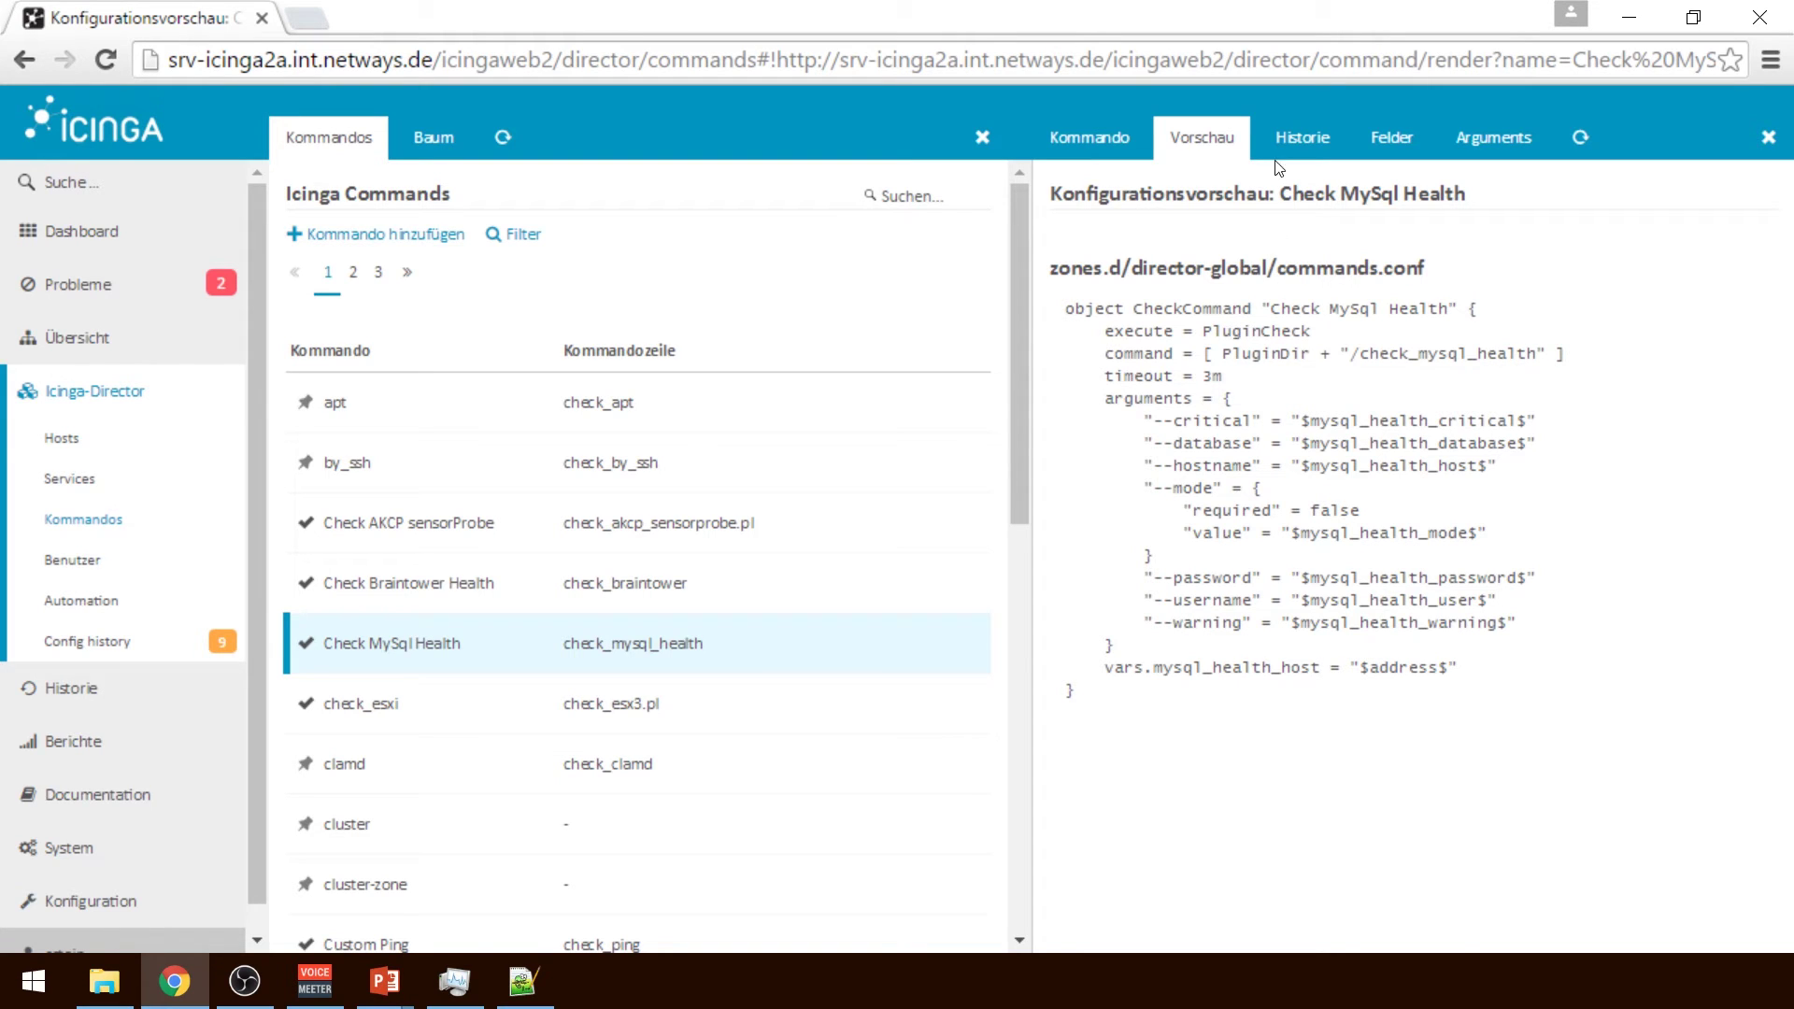
left_click(1381, 150)
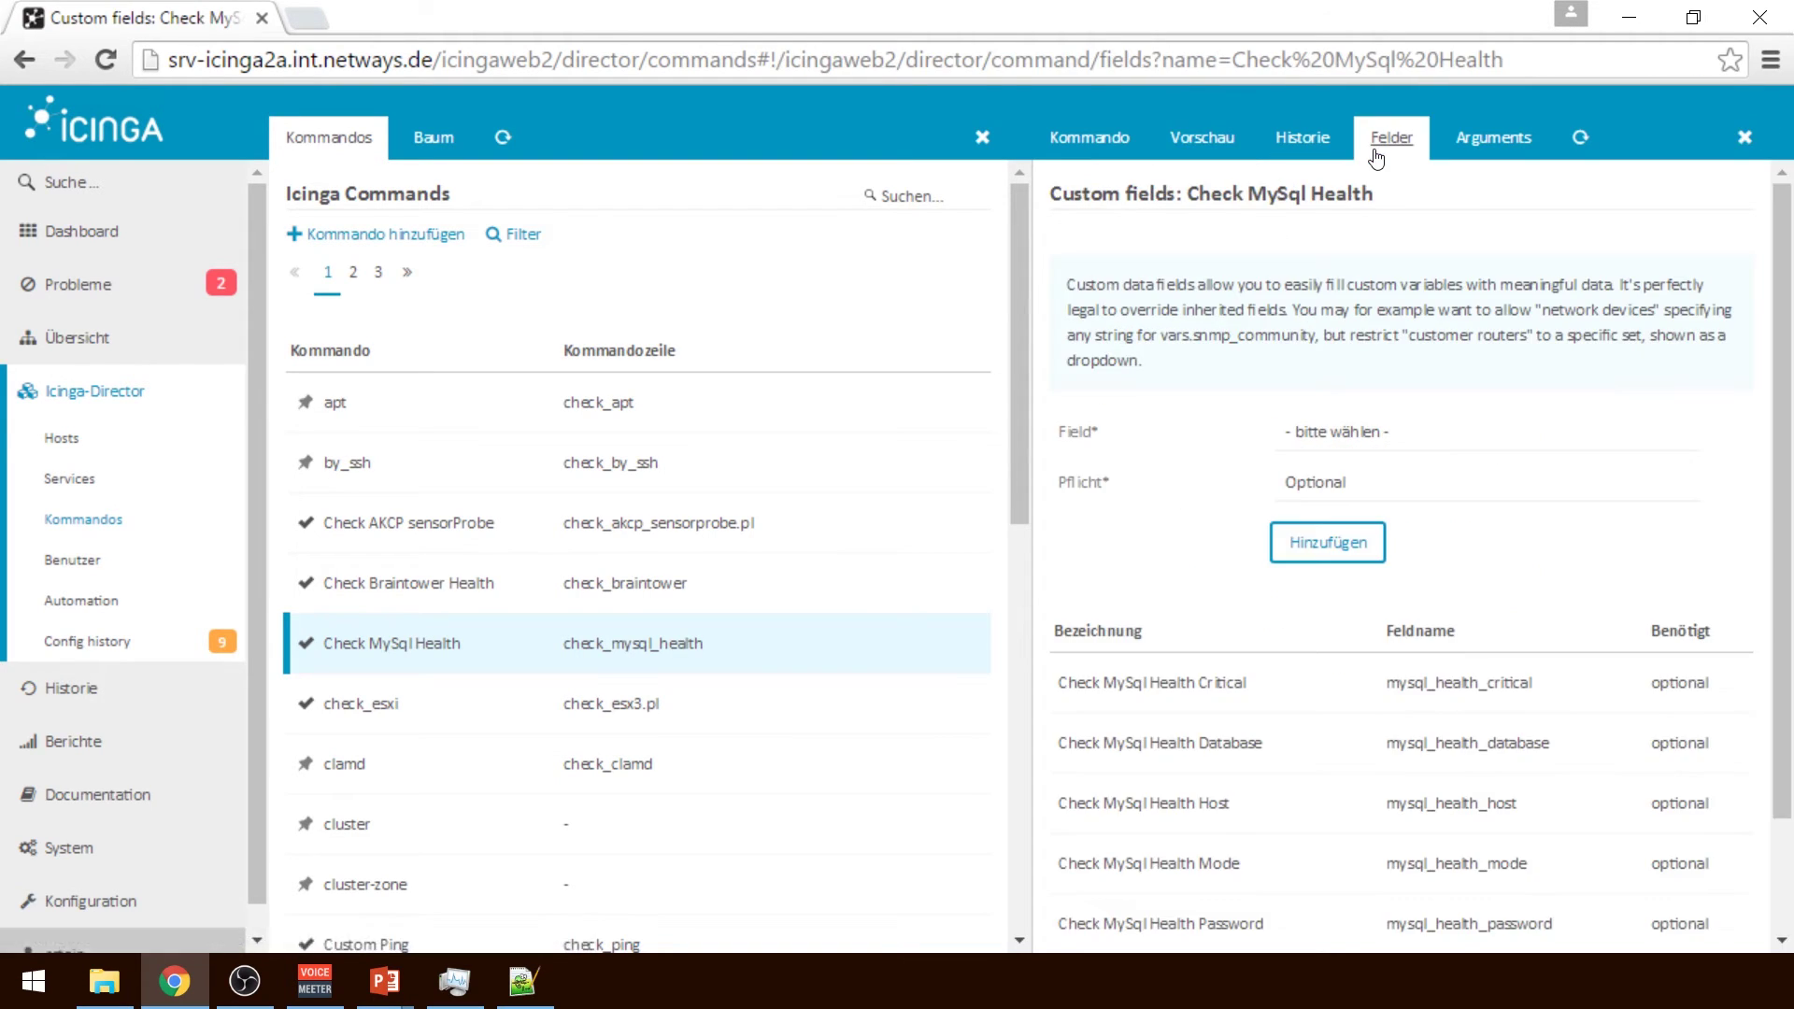
scroll(1789, 470, "down", 1)
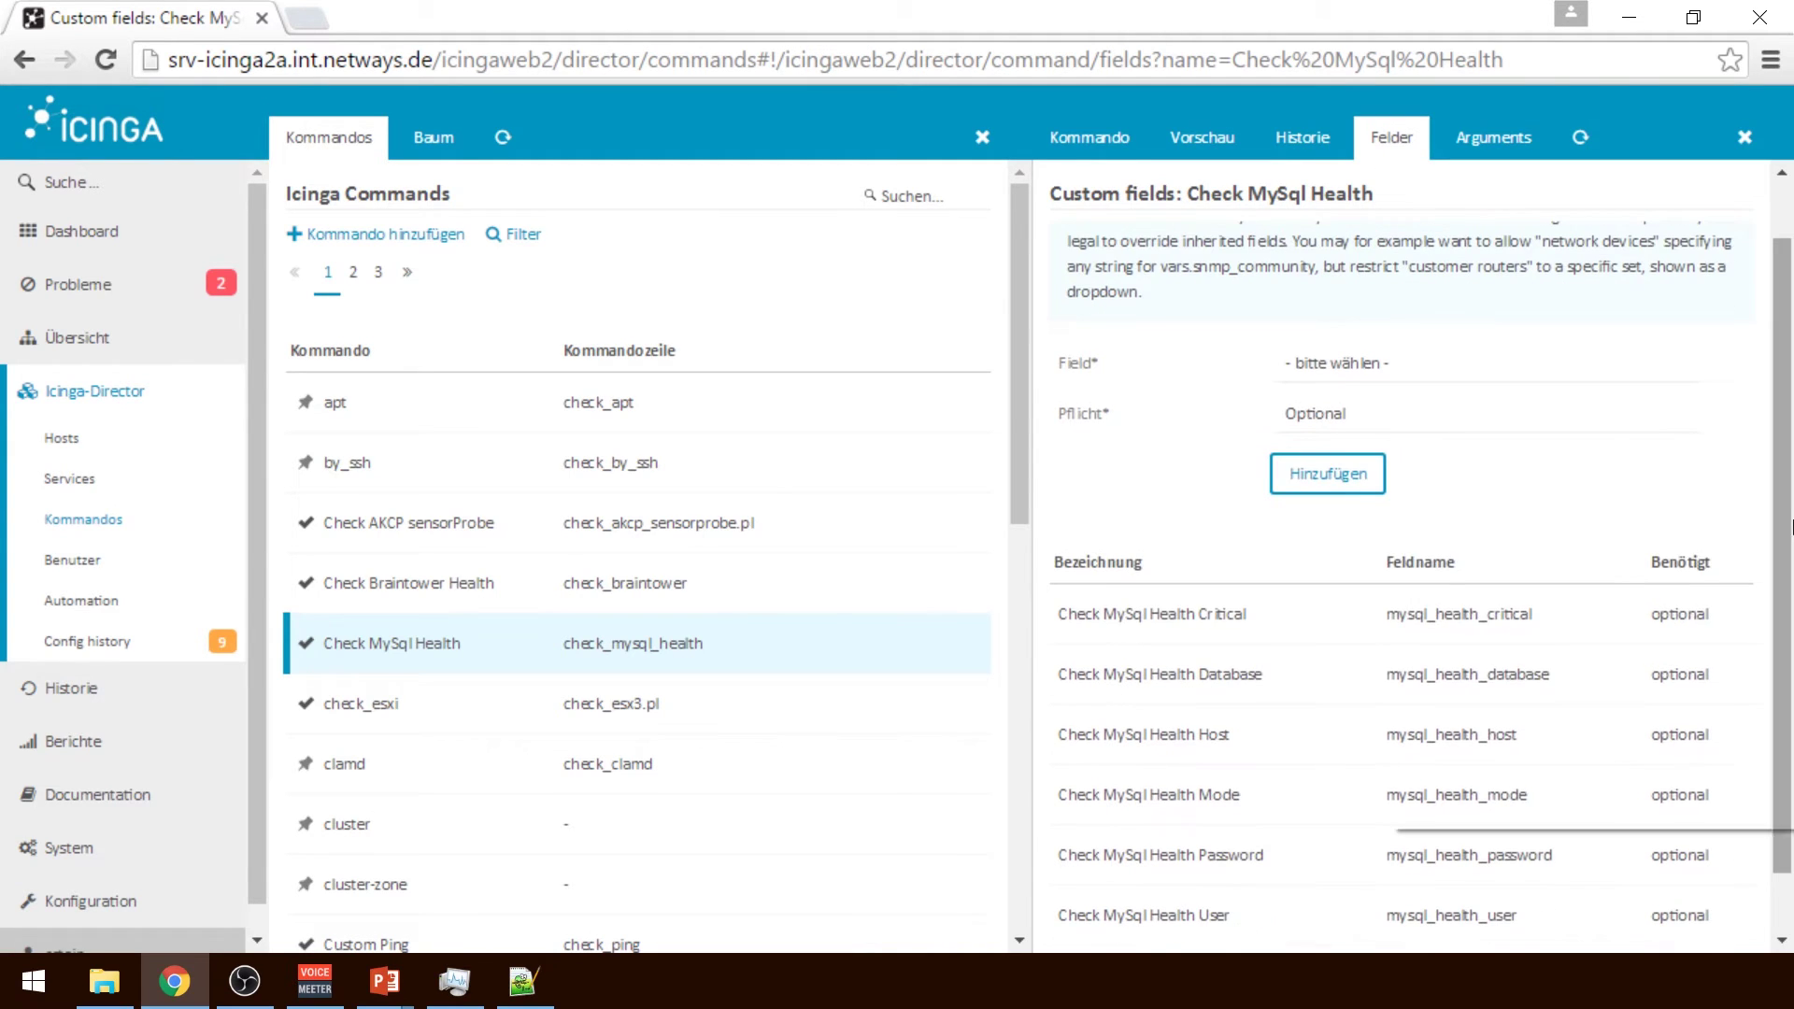
right_click(1390, 523)
left_click(1289, 788)
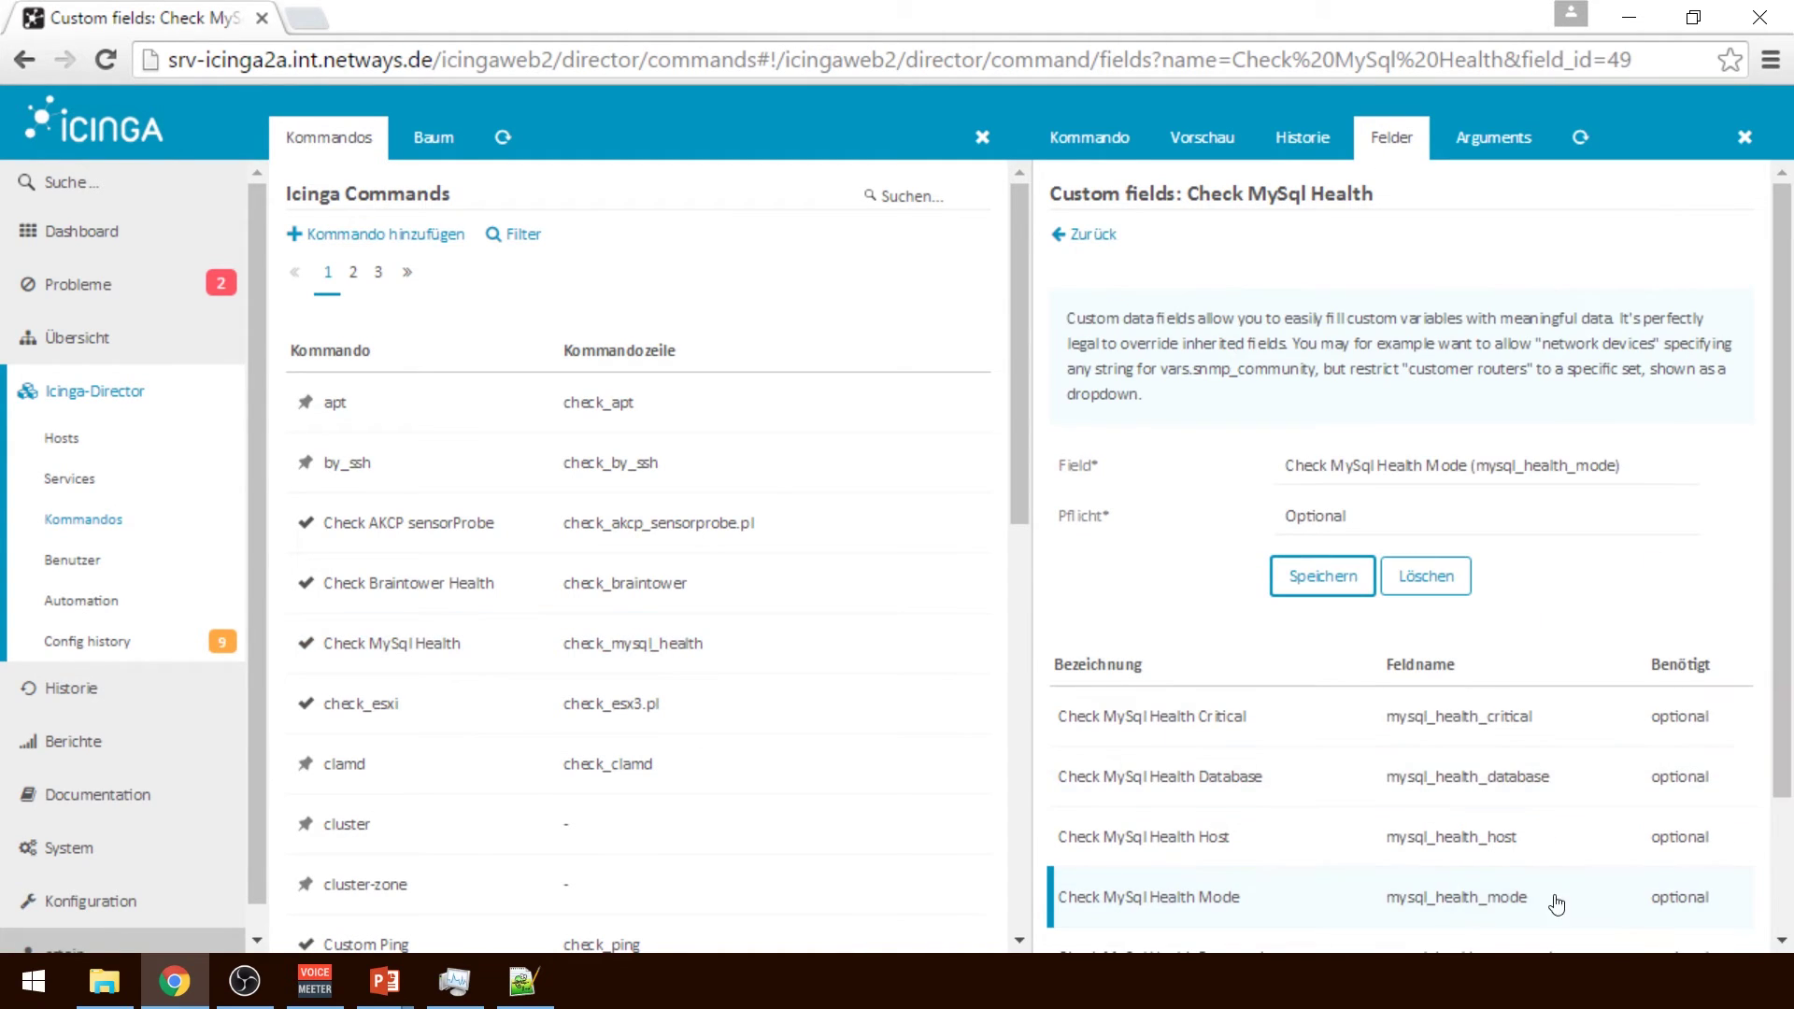
right_click(1782, 814)
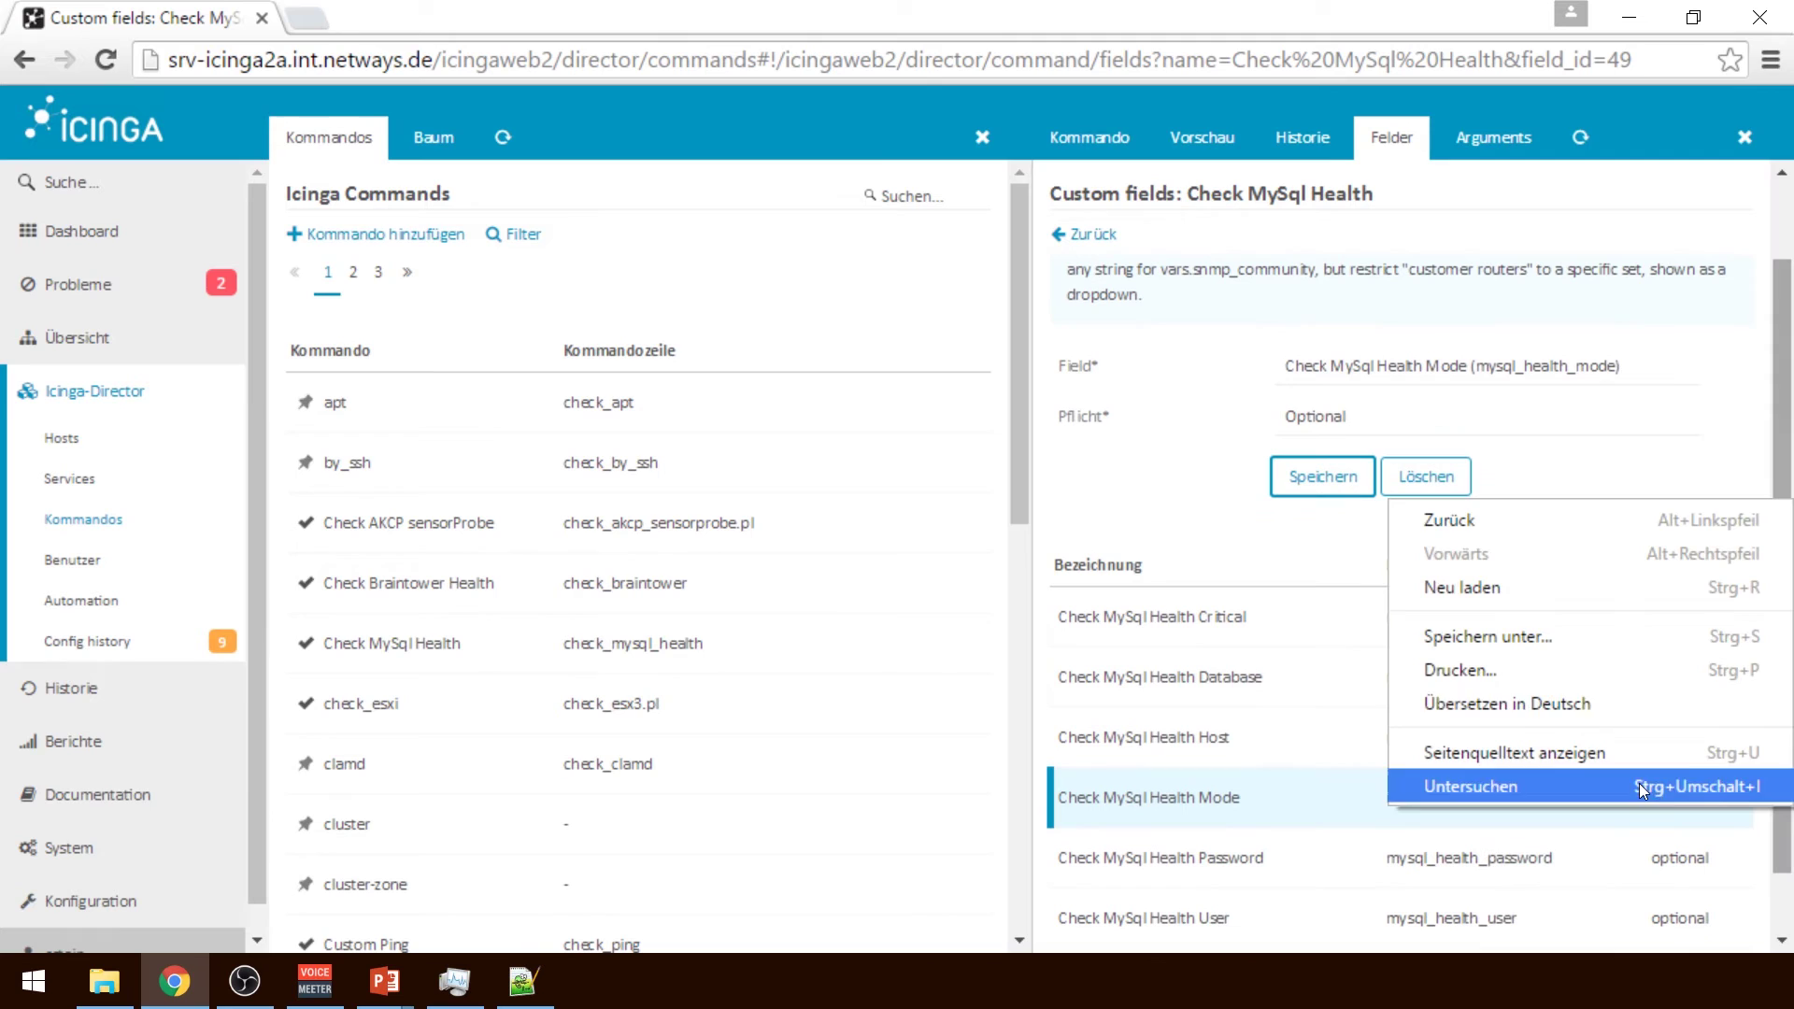
left_click(1183, 545)
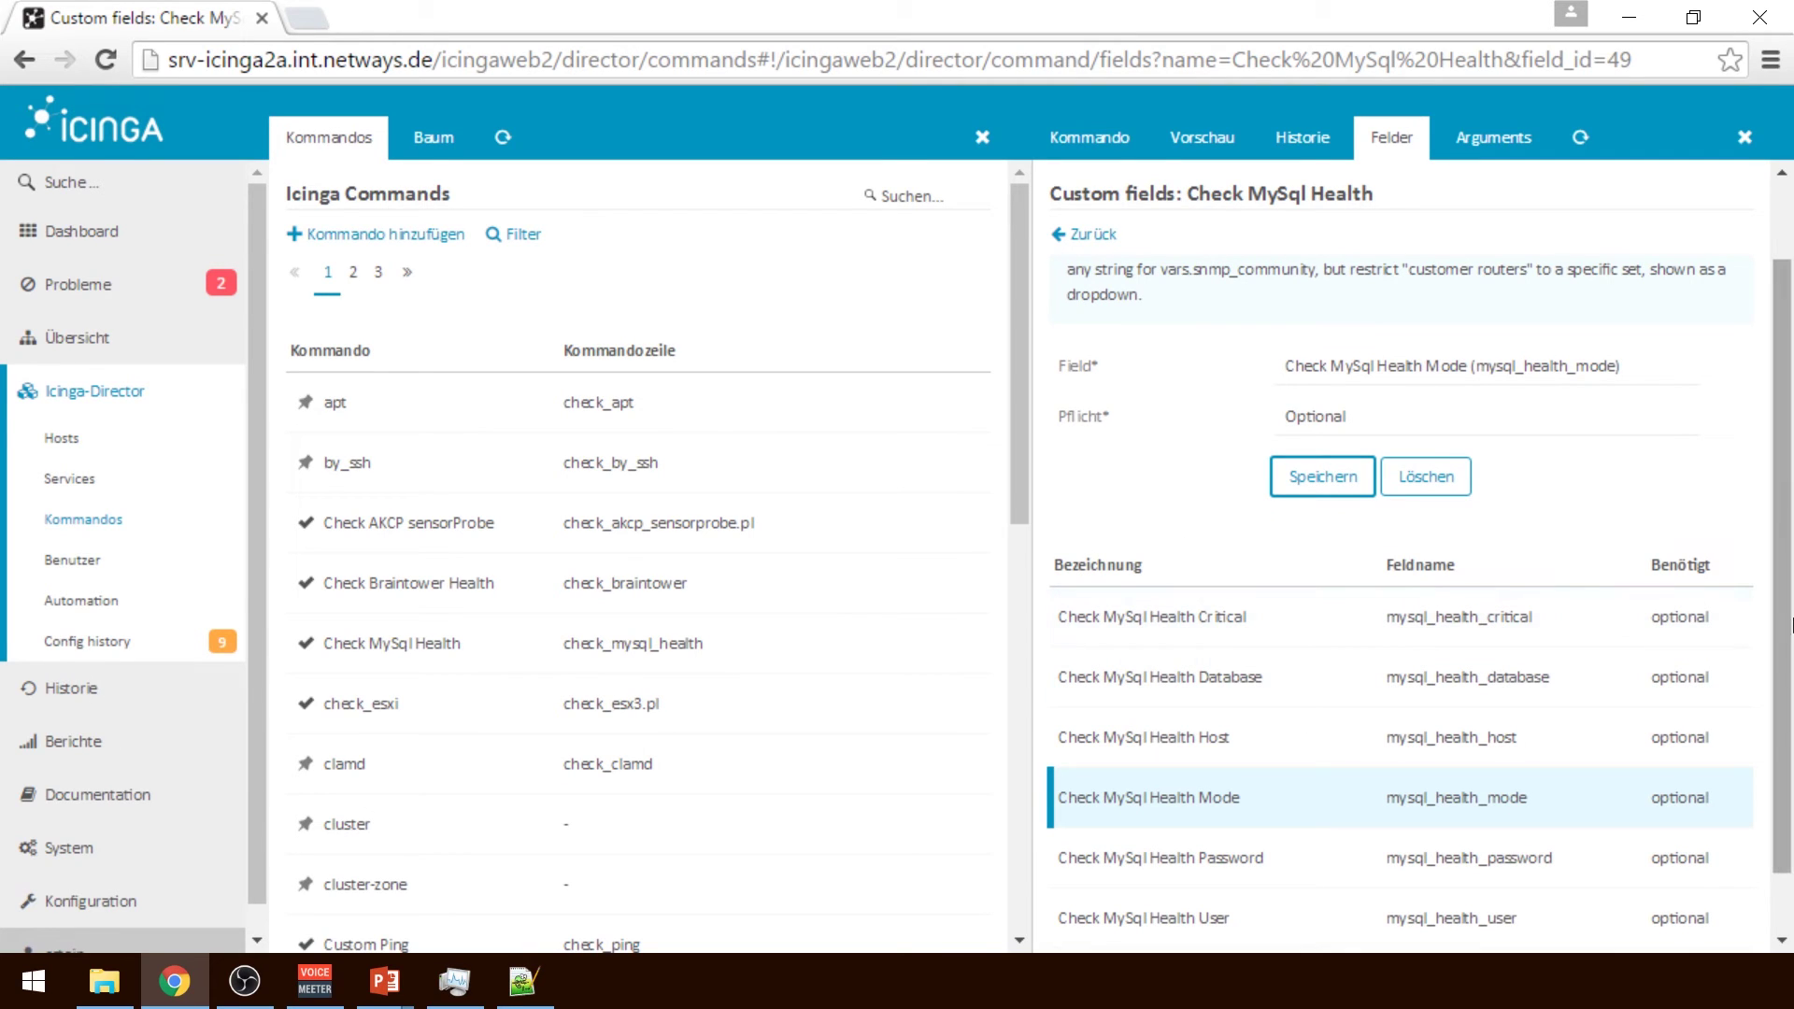
scroll(1586, 581, "down", 1)
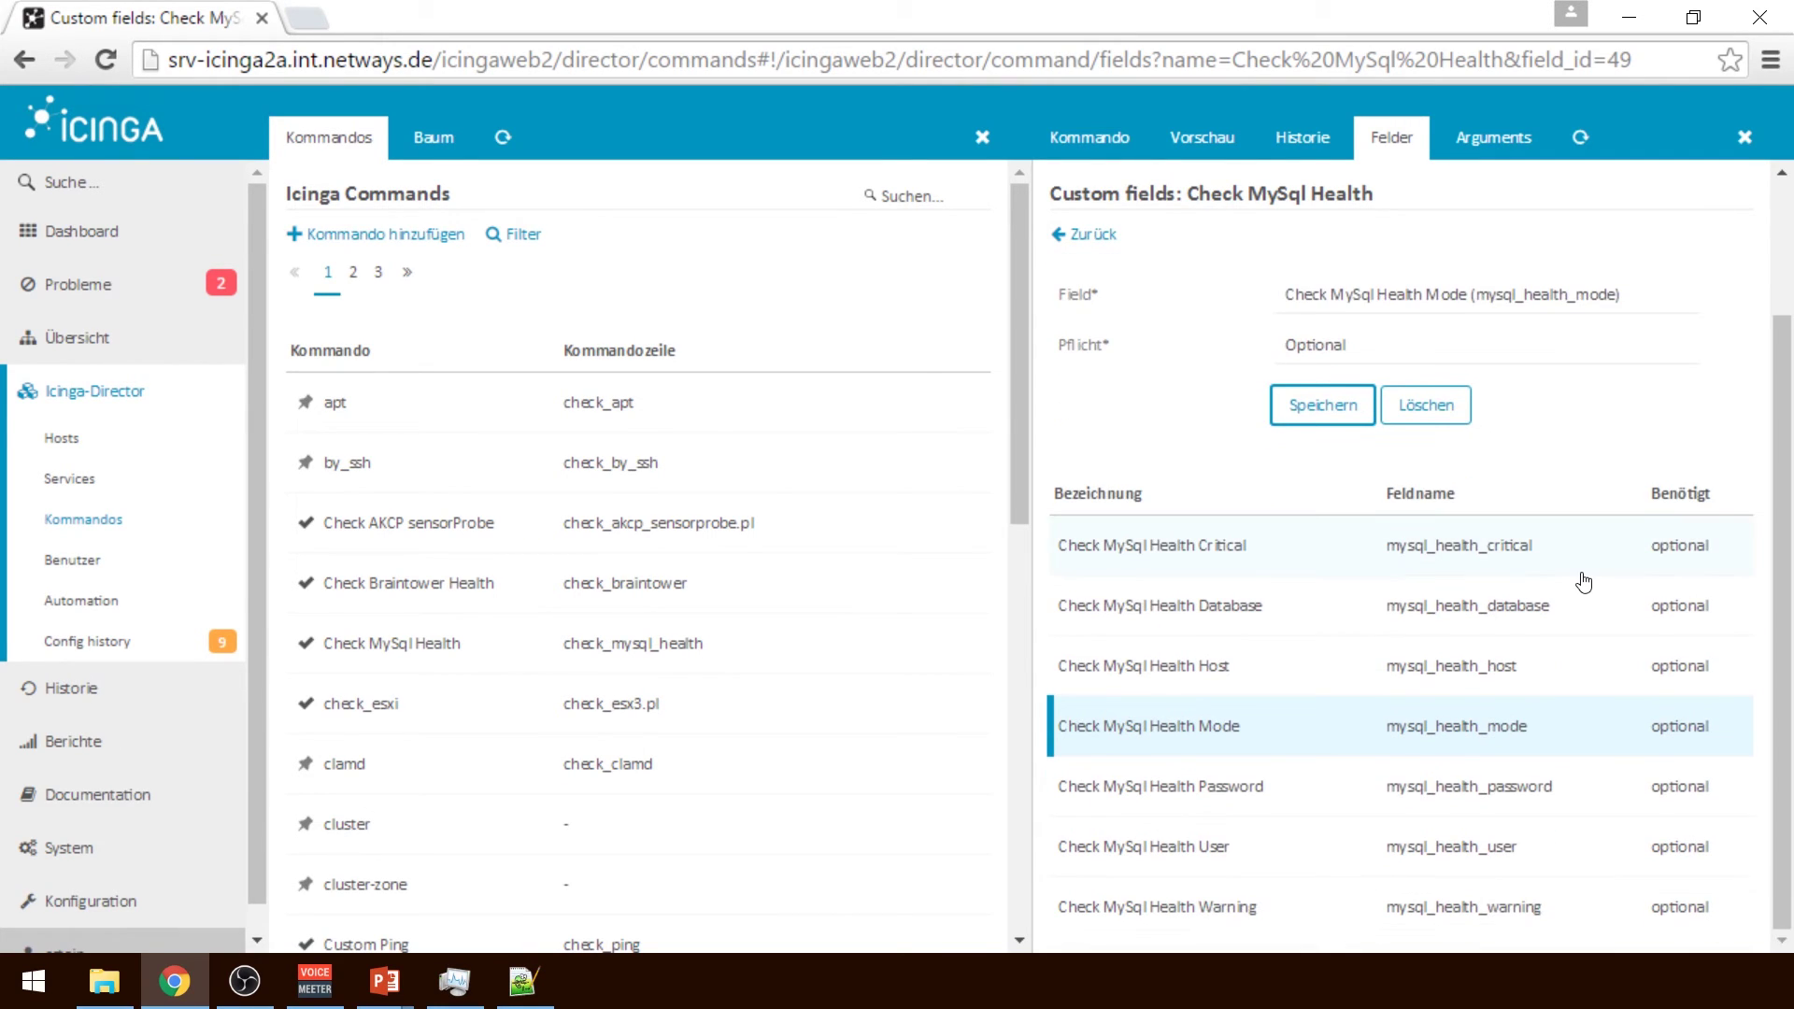
Review Check MySql Health's command arguments, then return to its settings
left_click(1492, 140)
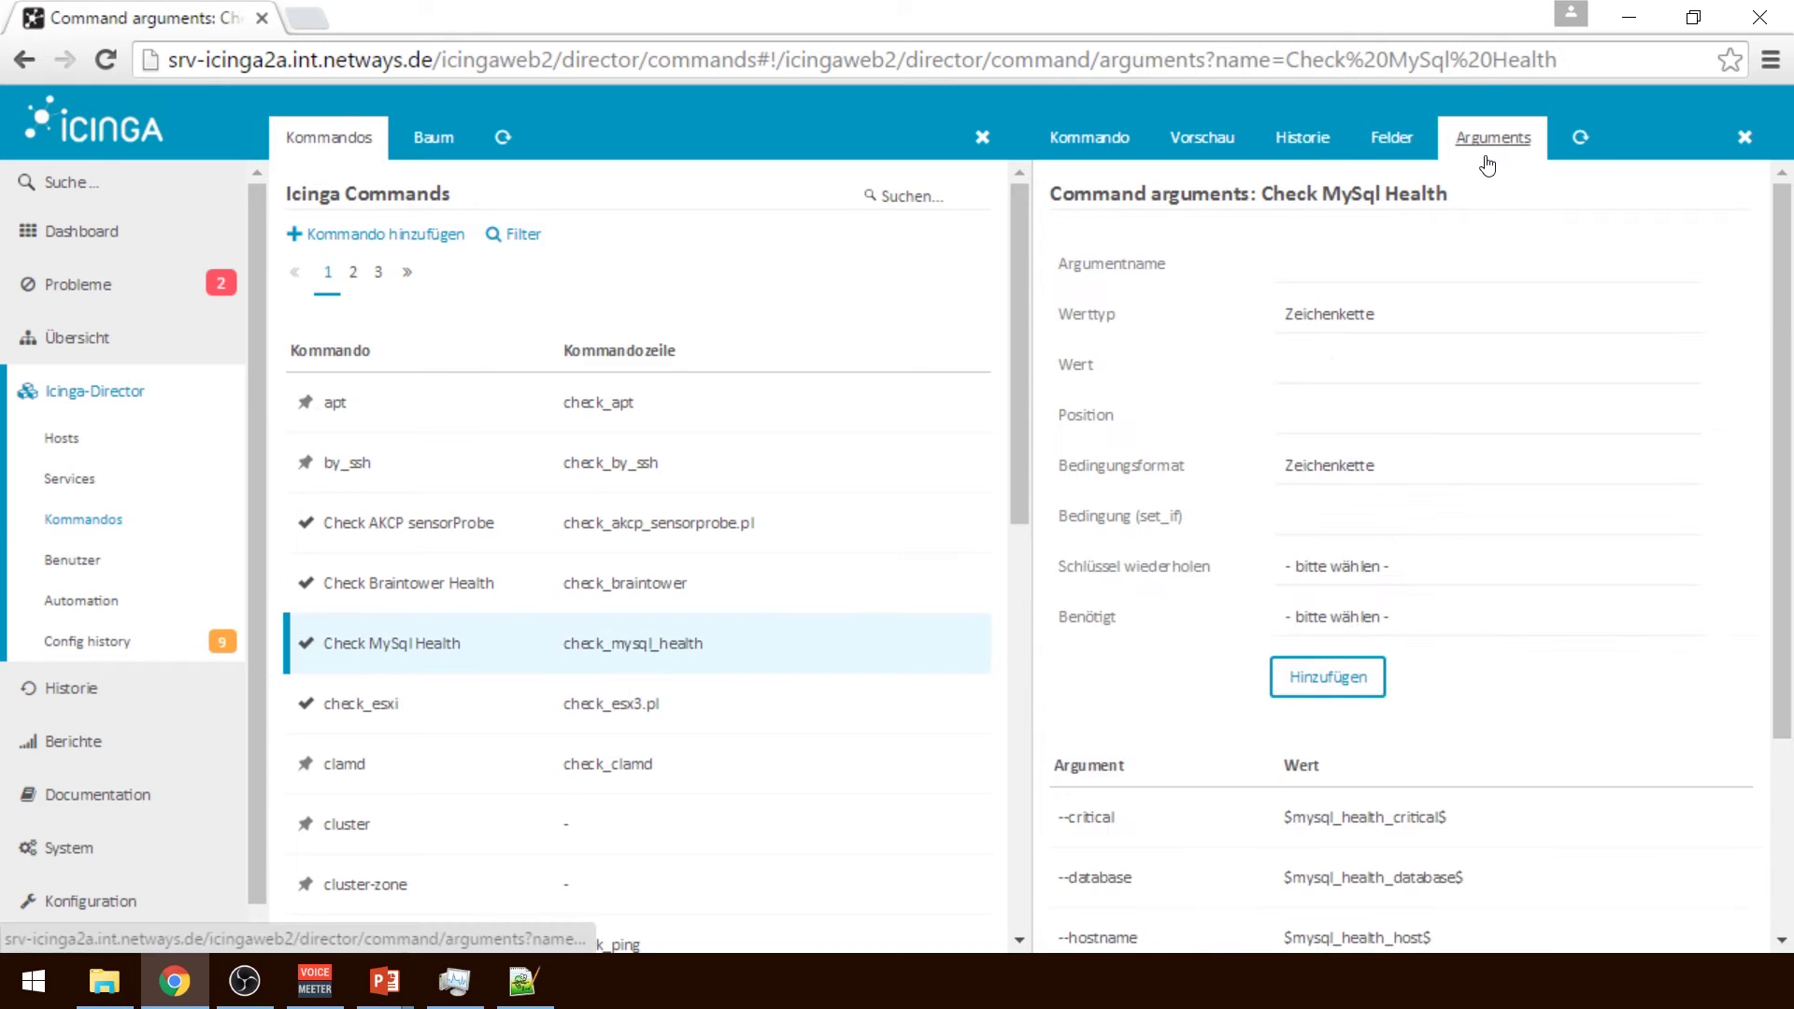
scroll(1676, 445, "down", 4)
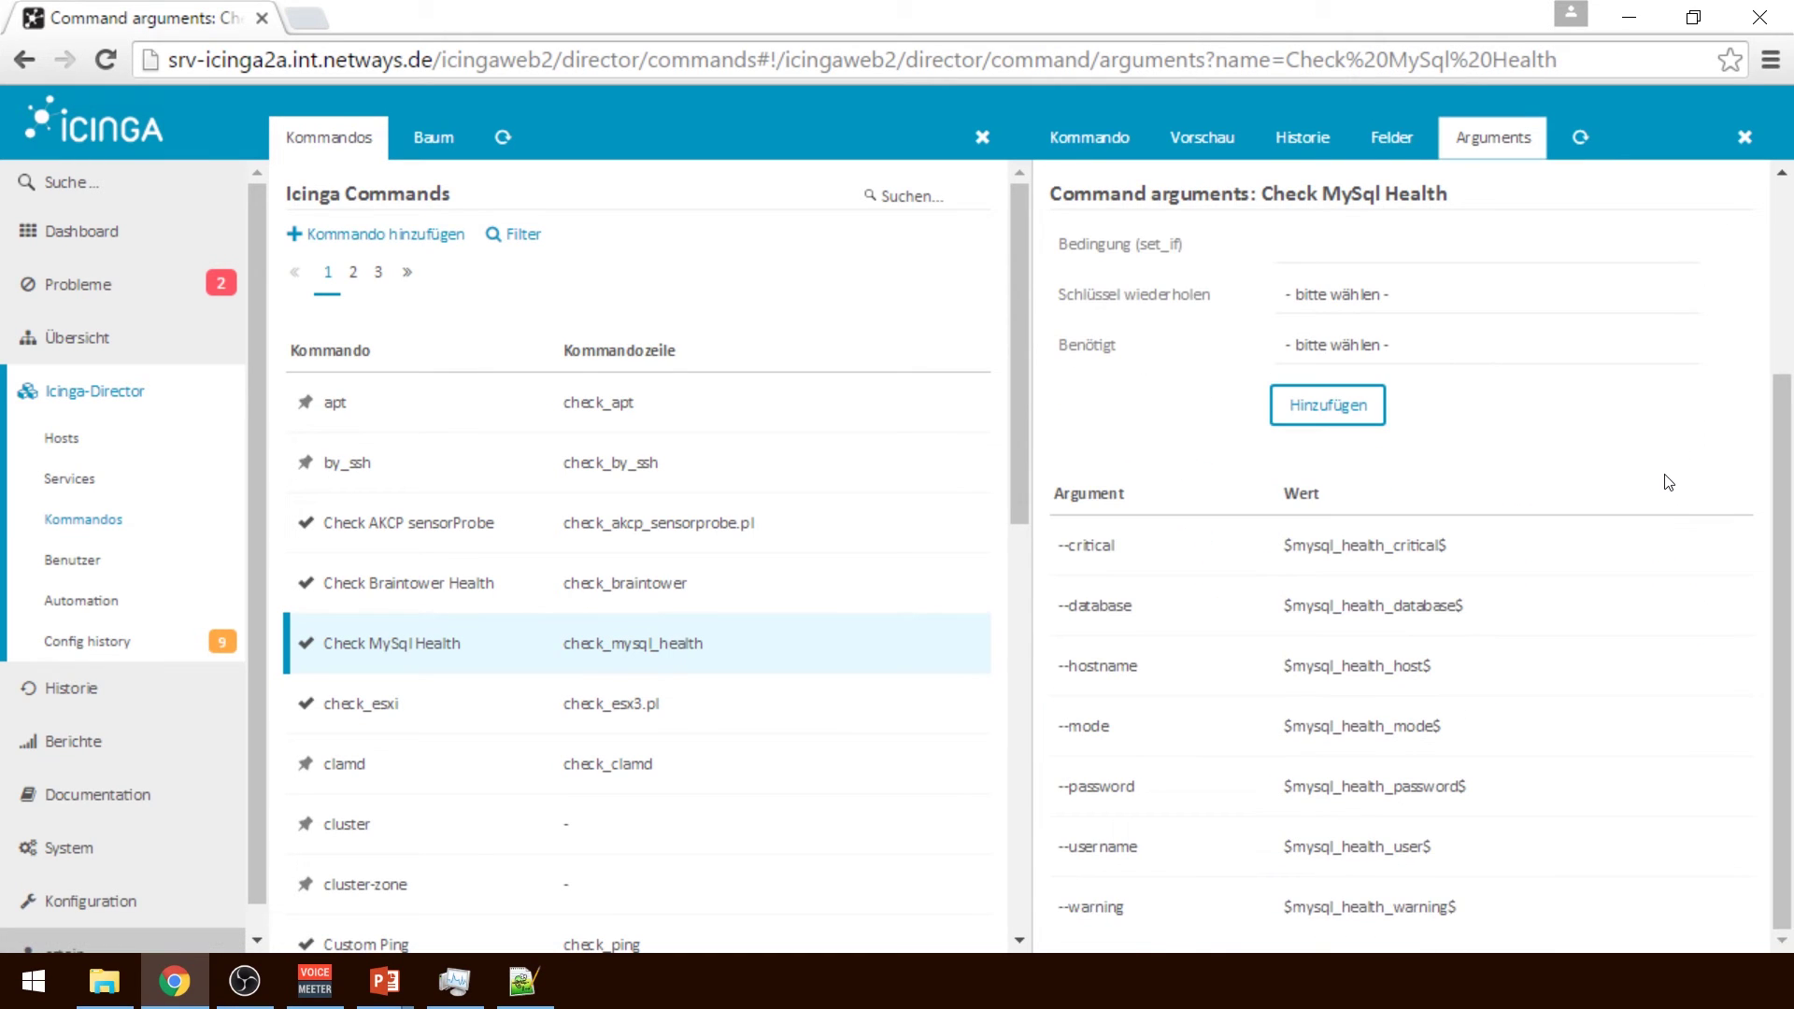
scroll(1404, 897, "up", 4)
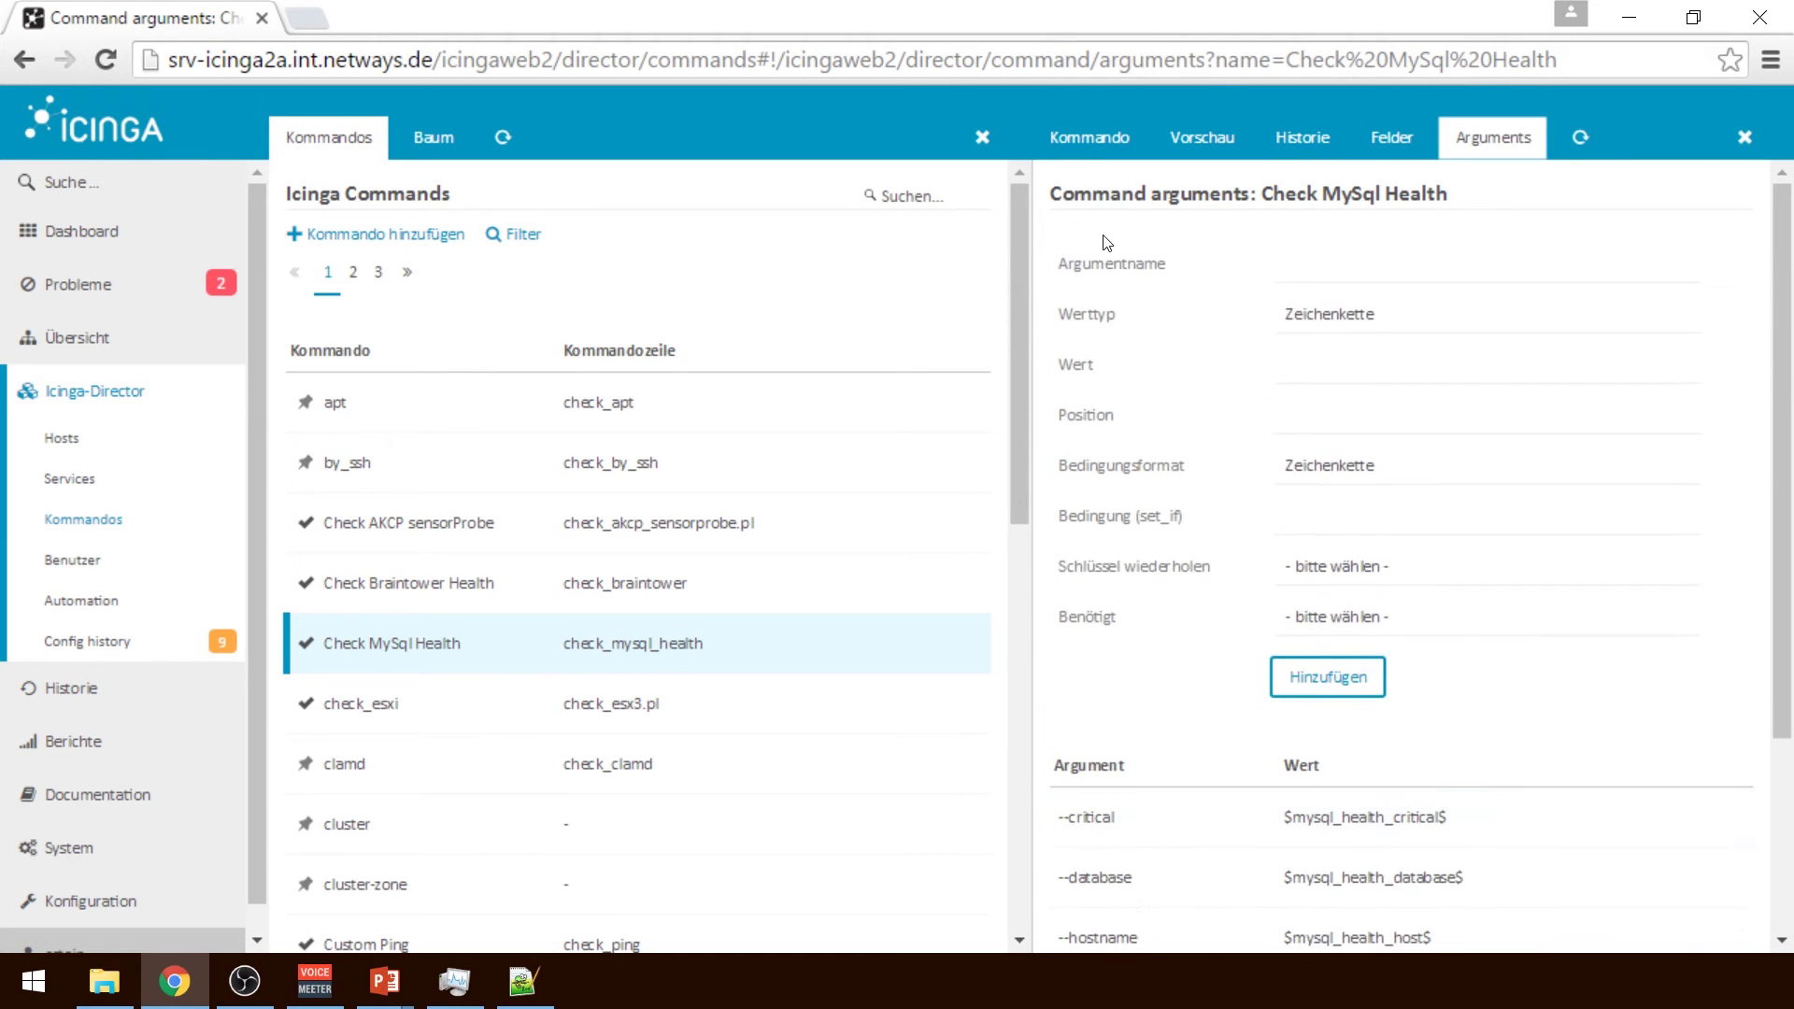
left_click(1070, 140)
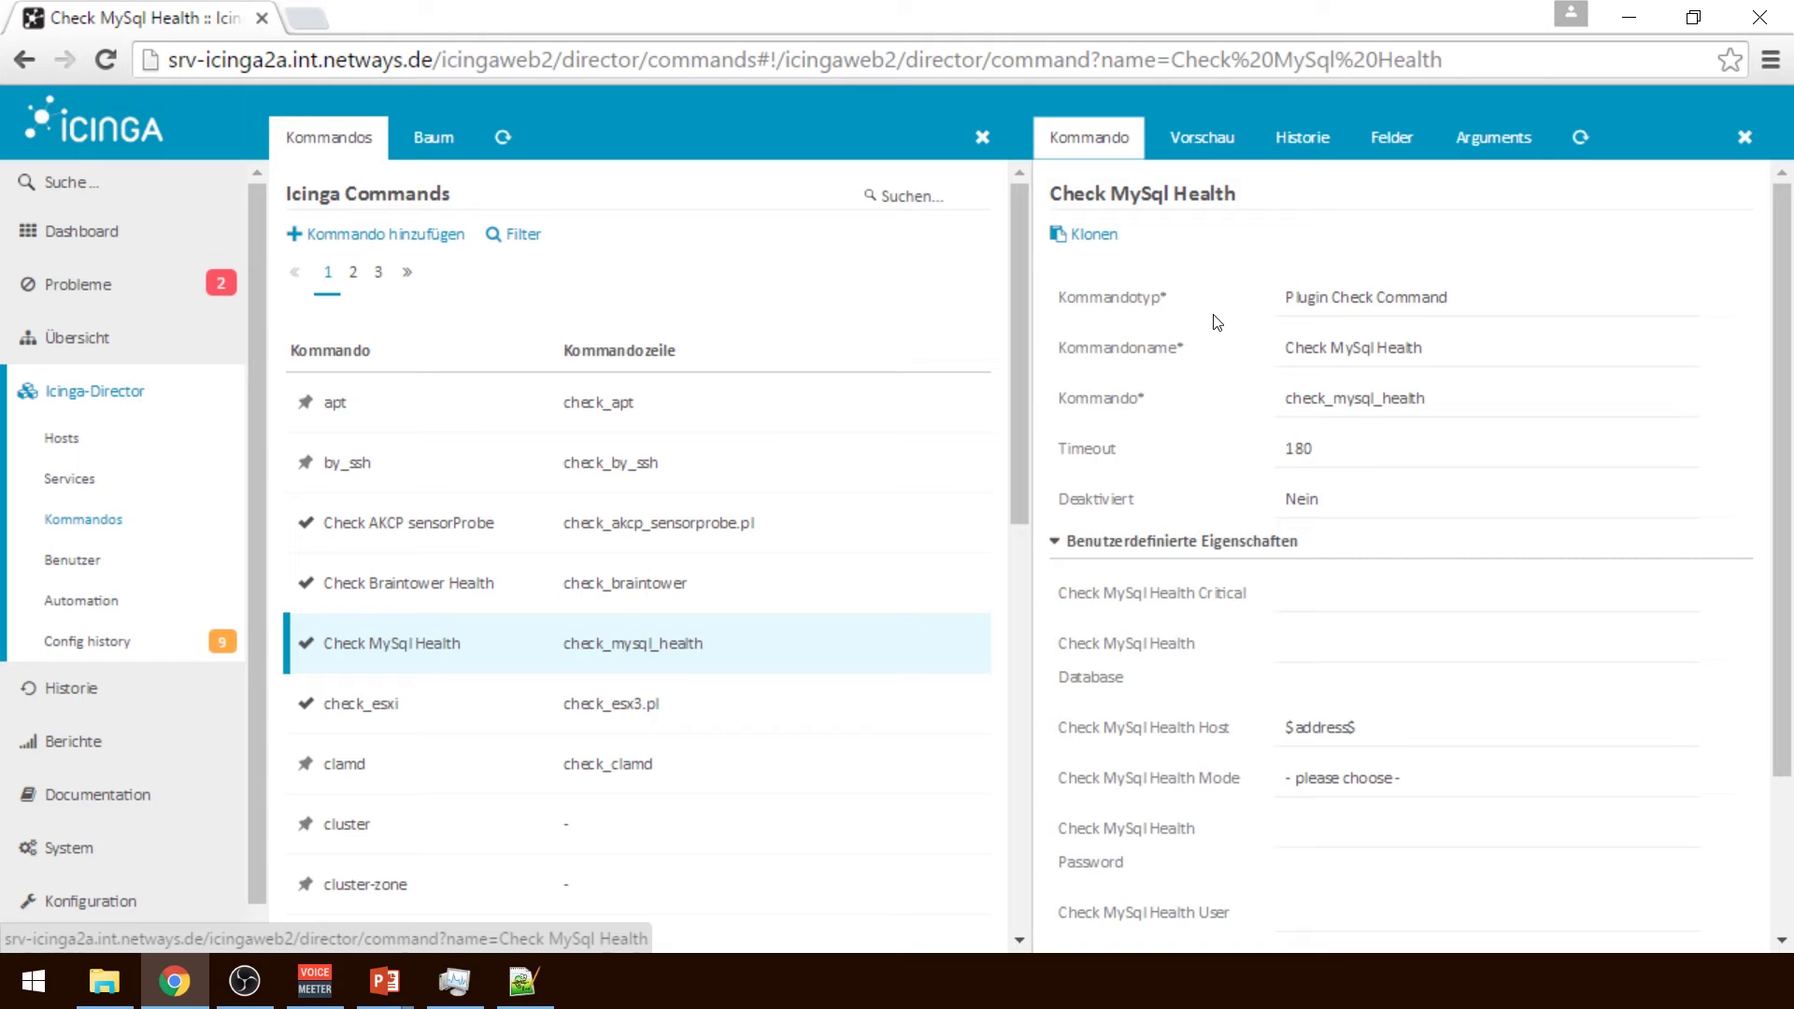
Find MySql Health in the Services list and add another apply rule for it
left_click(105, 473)
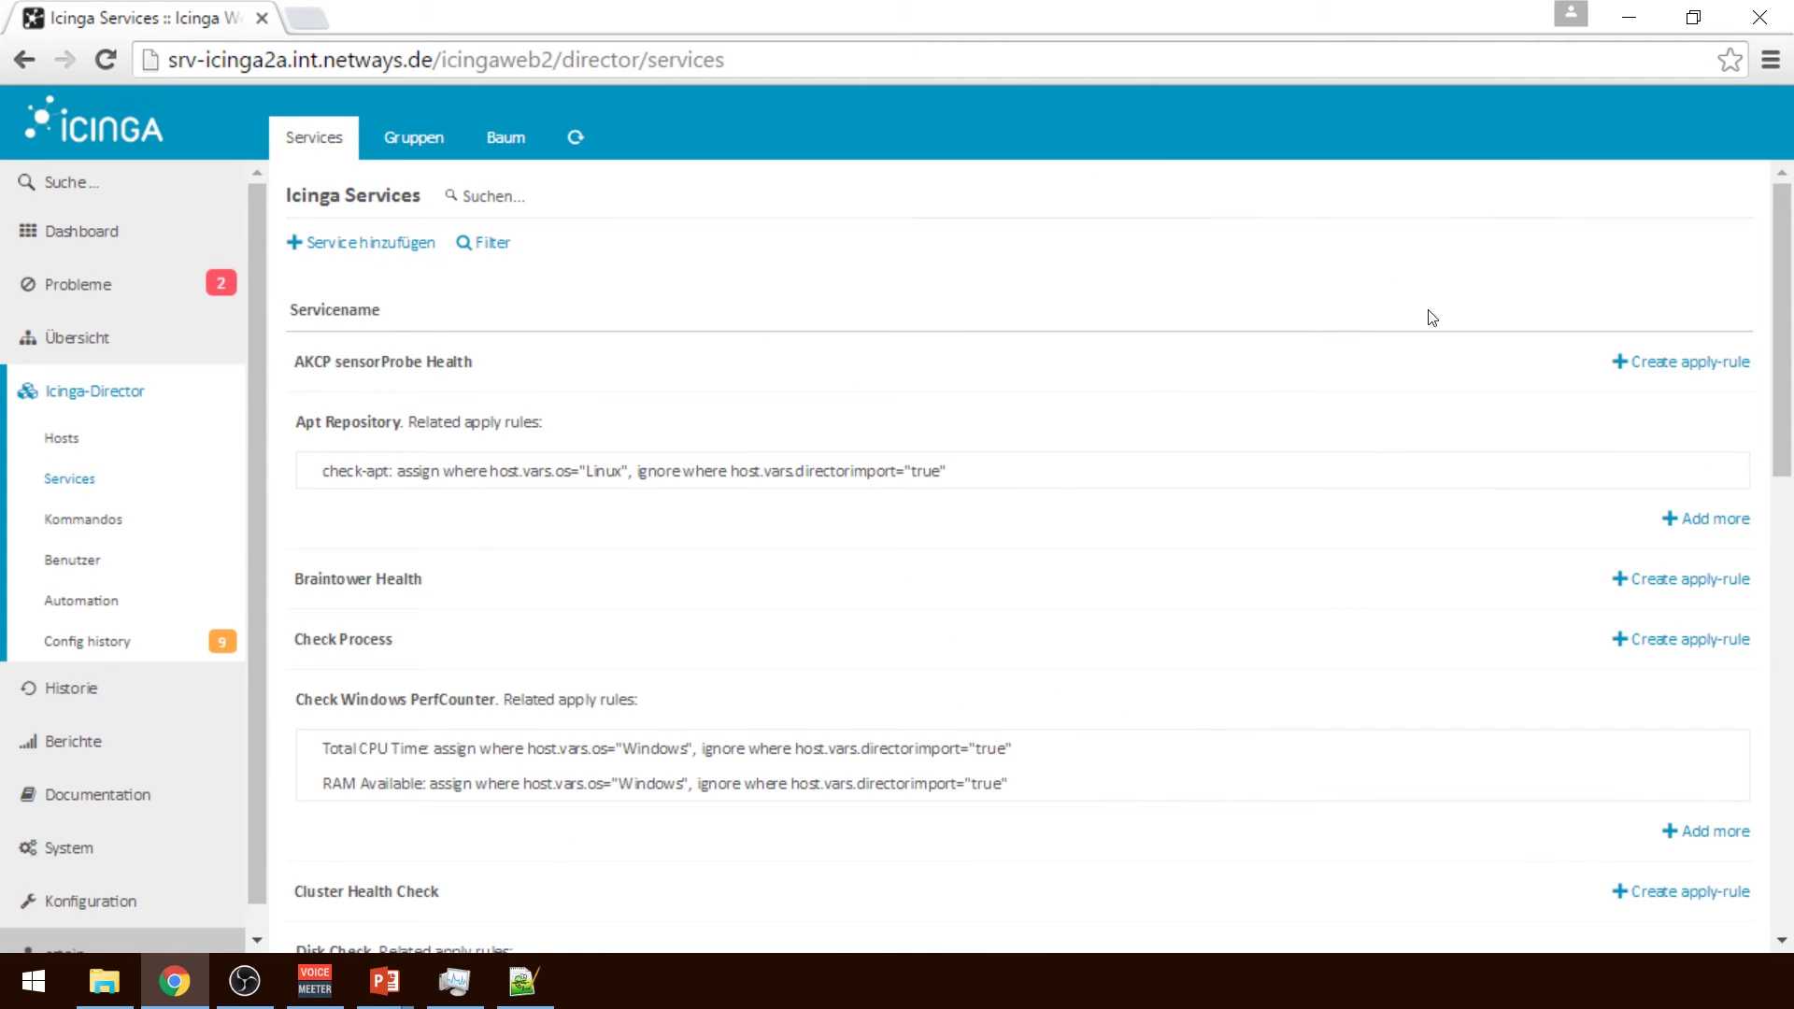
scroll(1433, 318, "down", 8)
scroll(1430, 320, "up", 1)
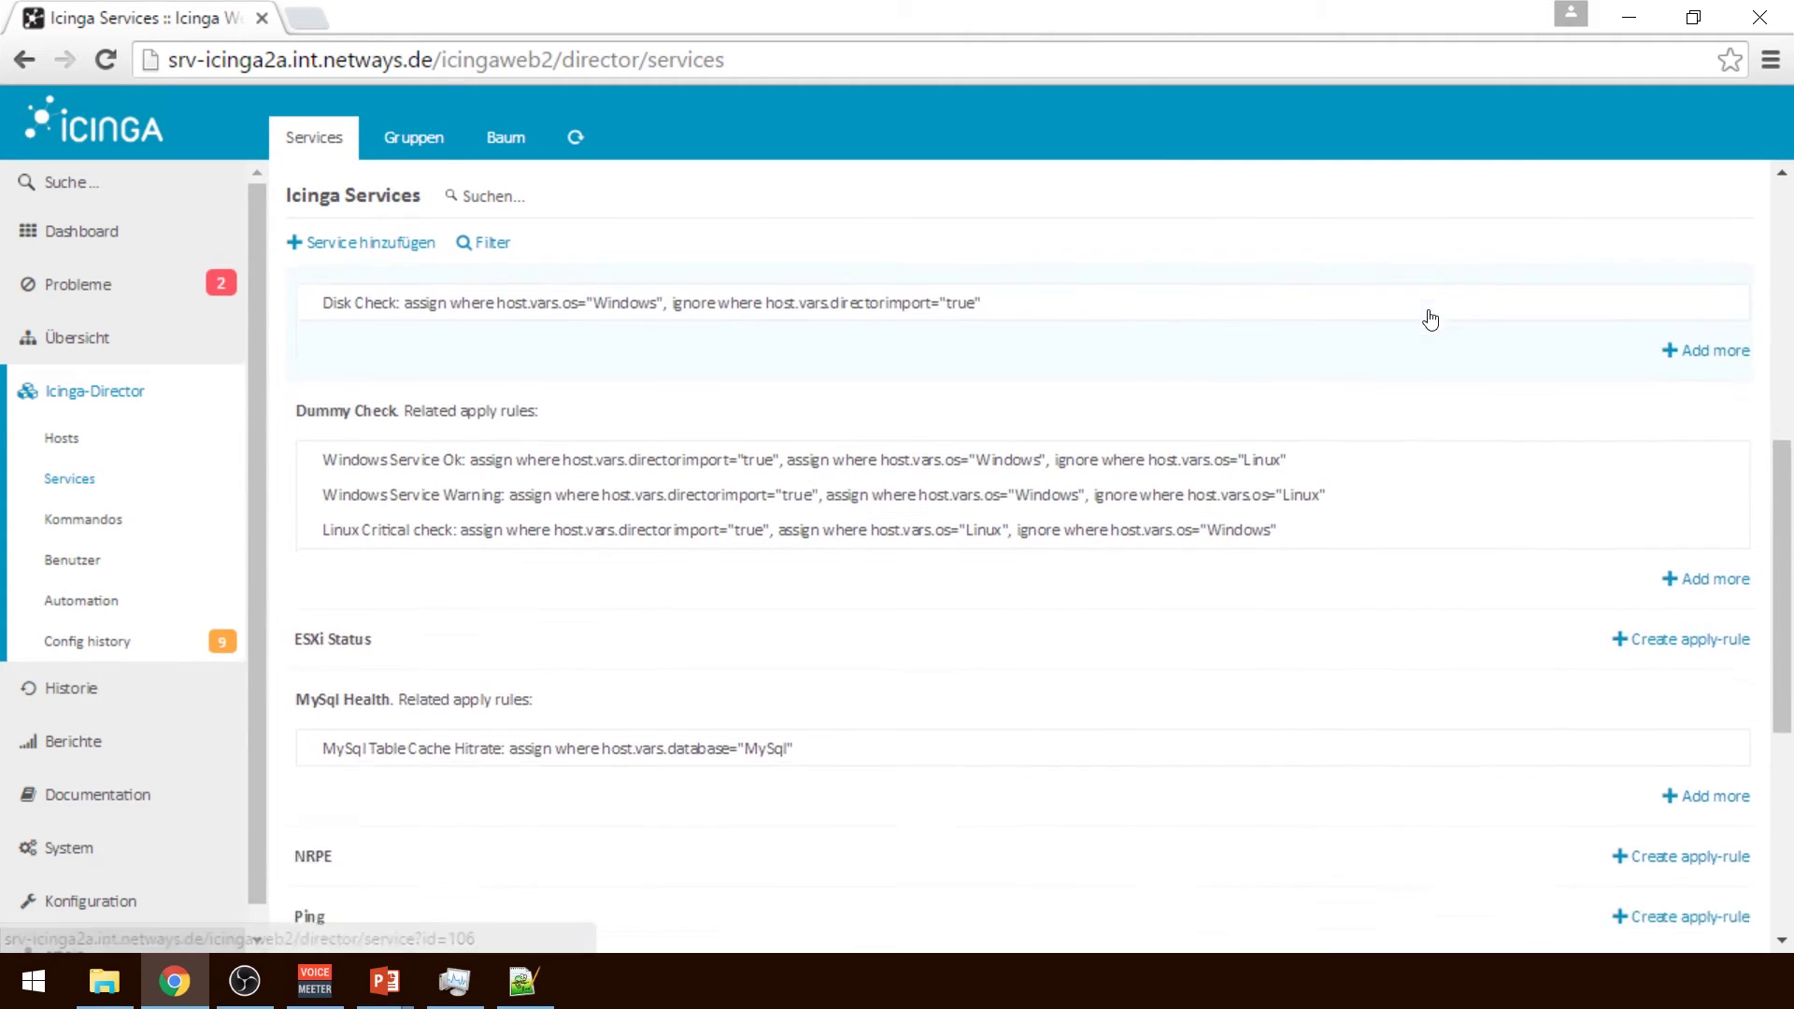
scroll(1431, 321, "down", 5)
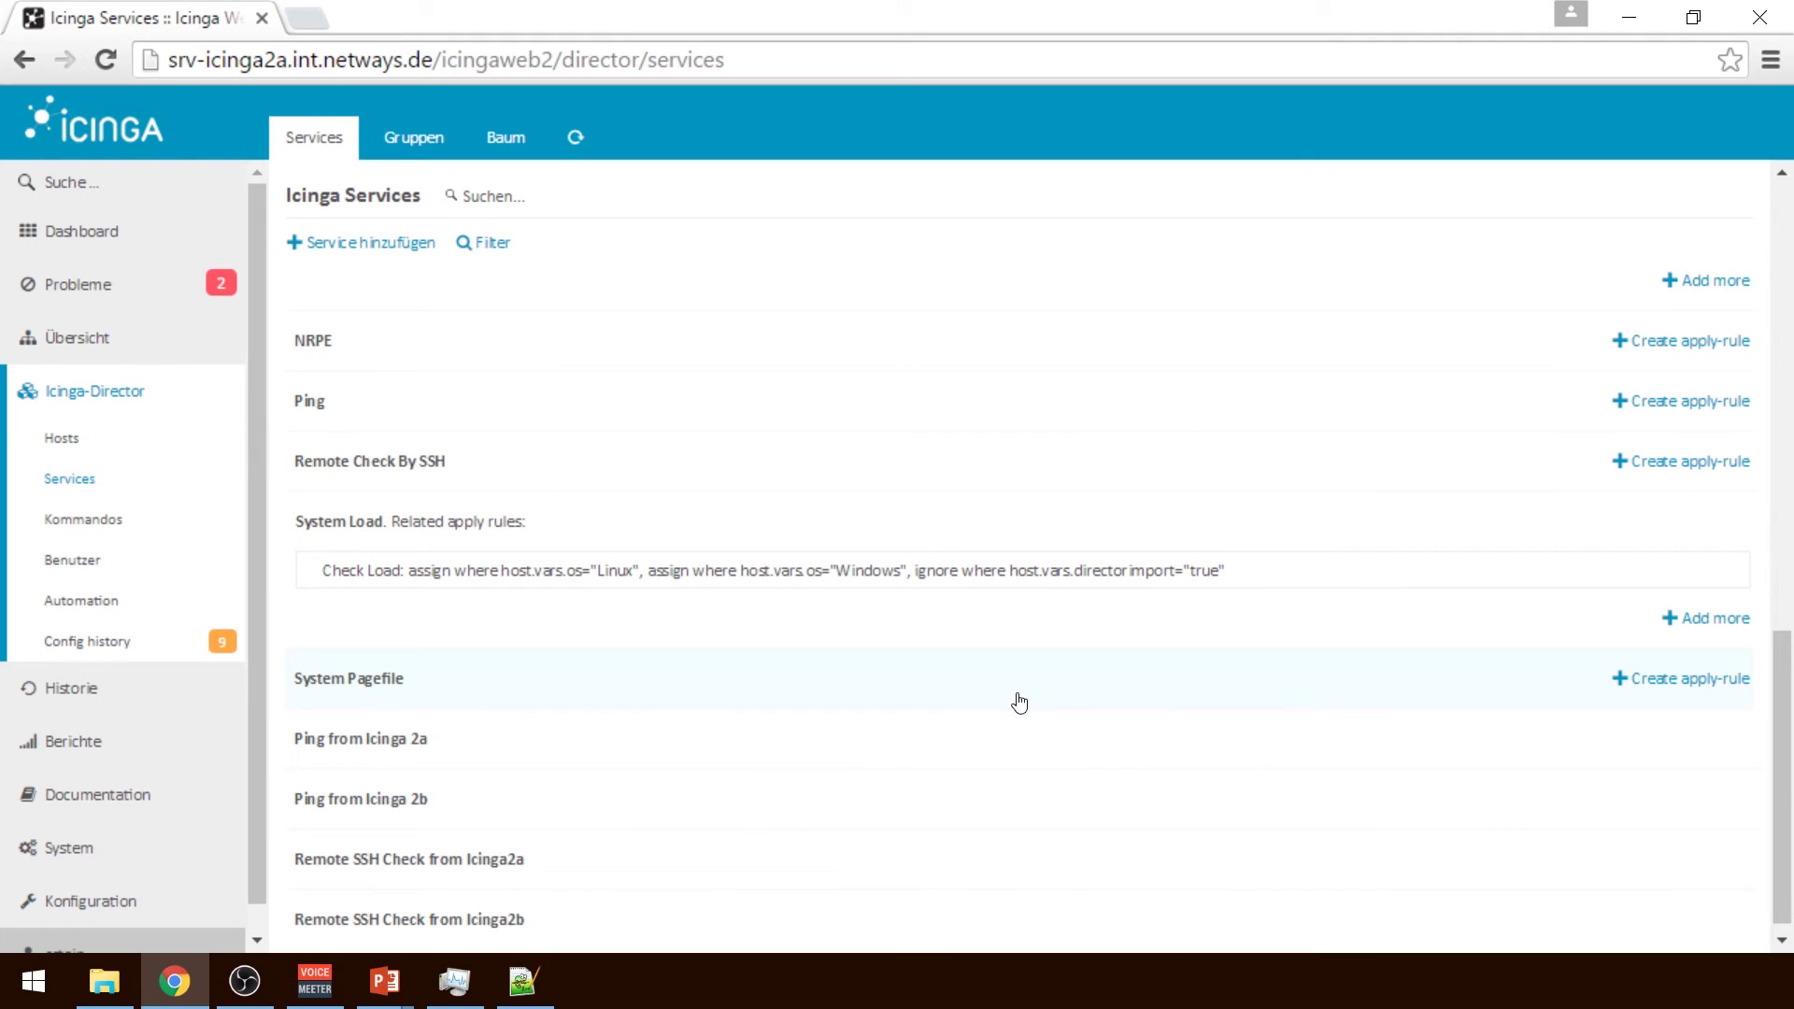
scroll(1019, 703, "up", 6)
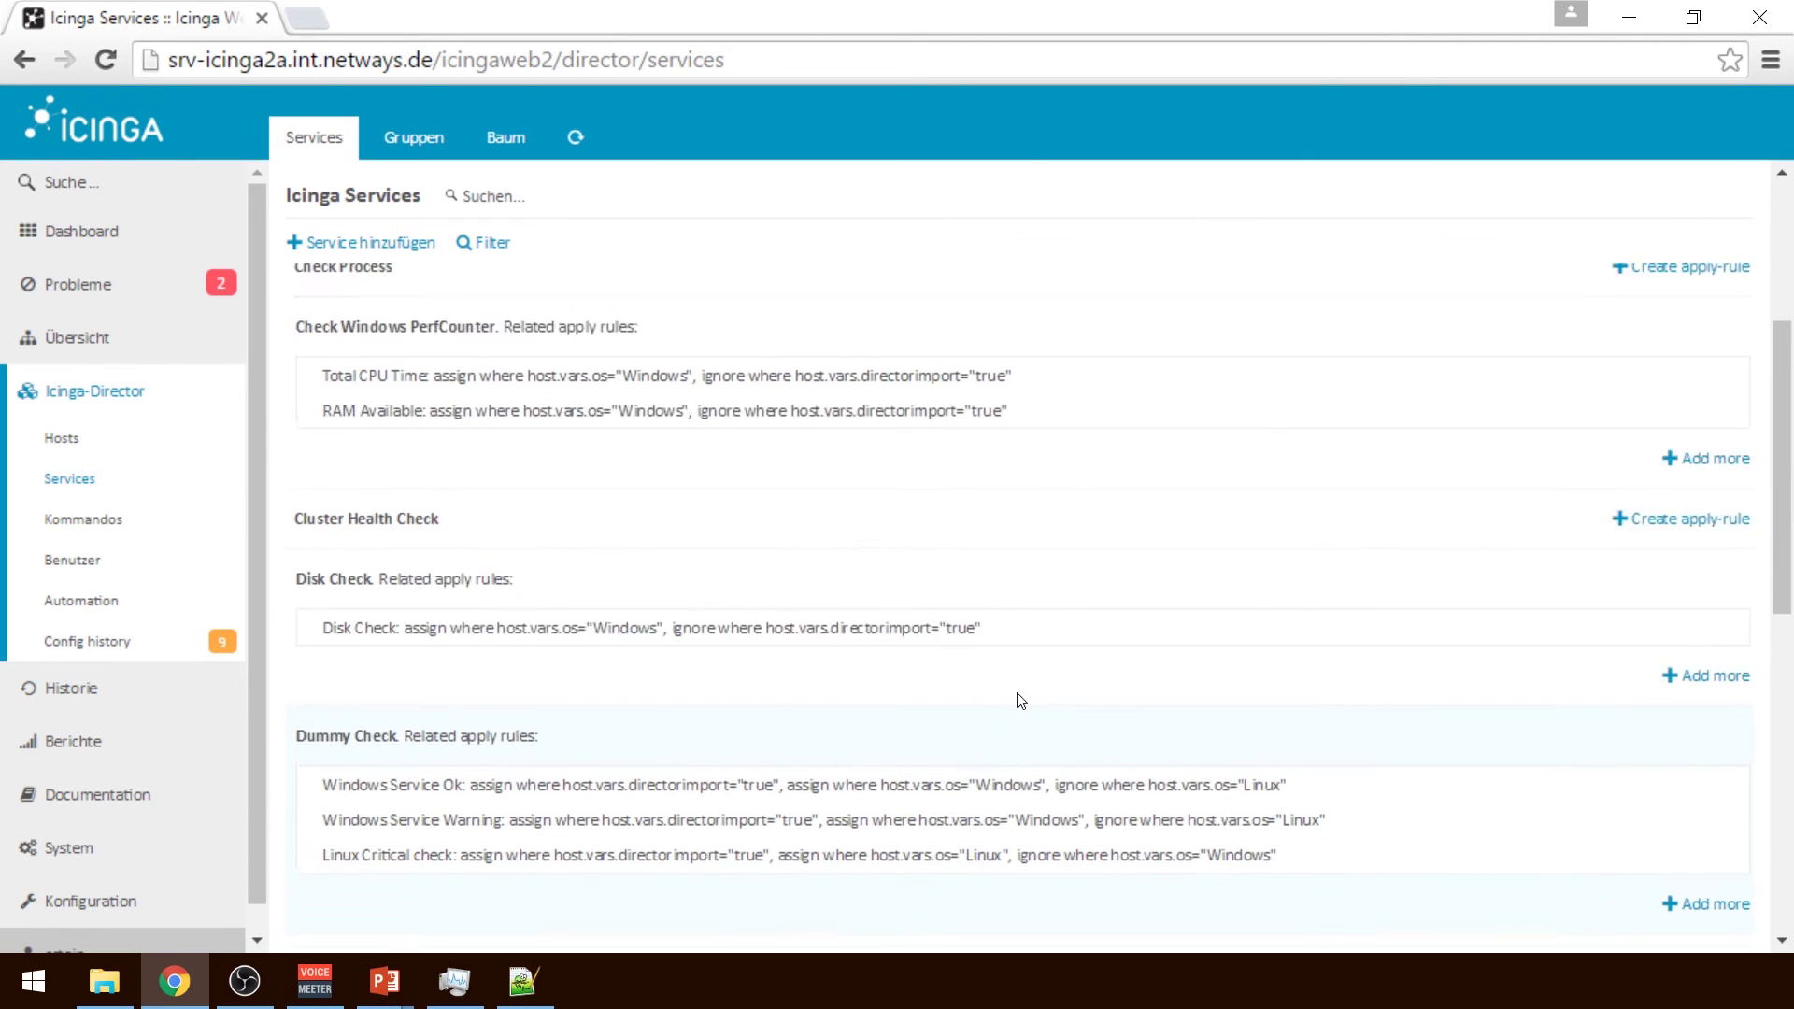
scroll(1019, 701, "up", 1)
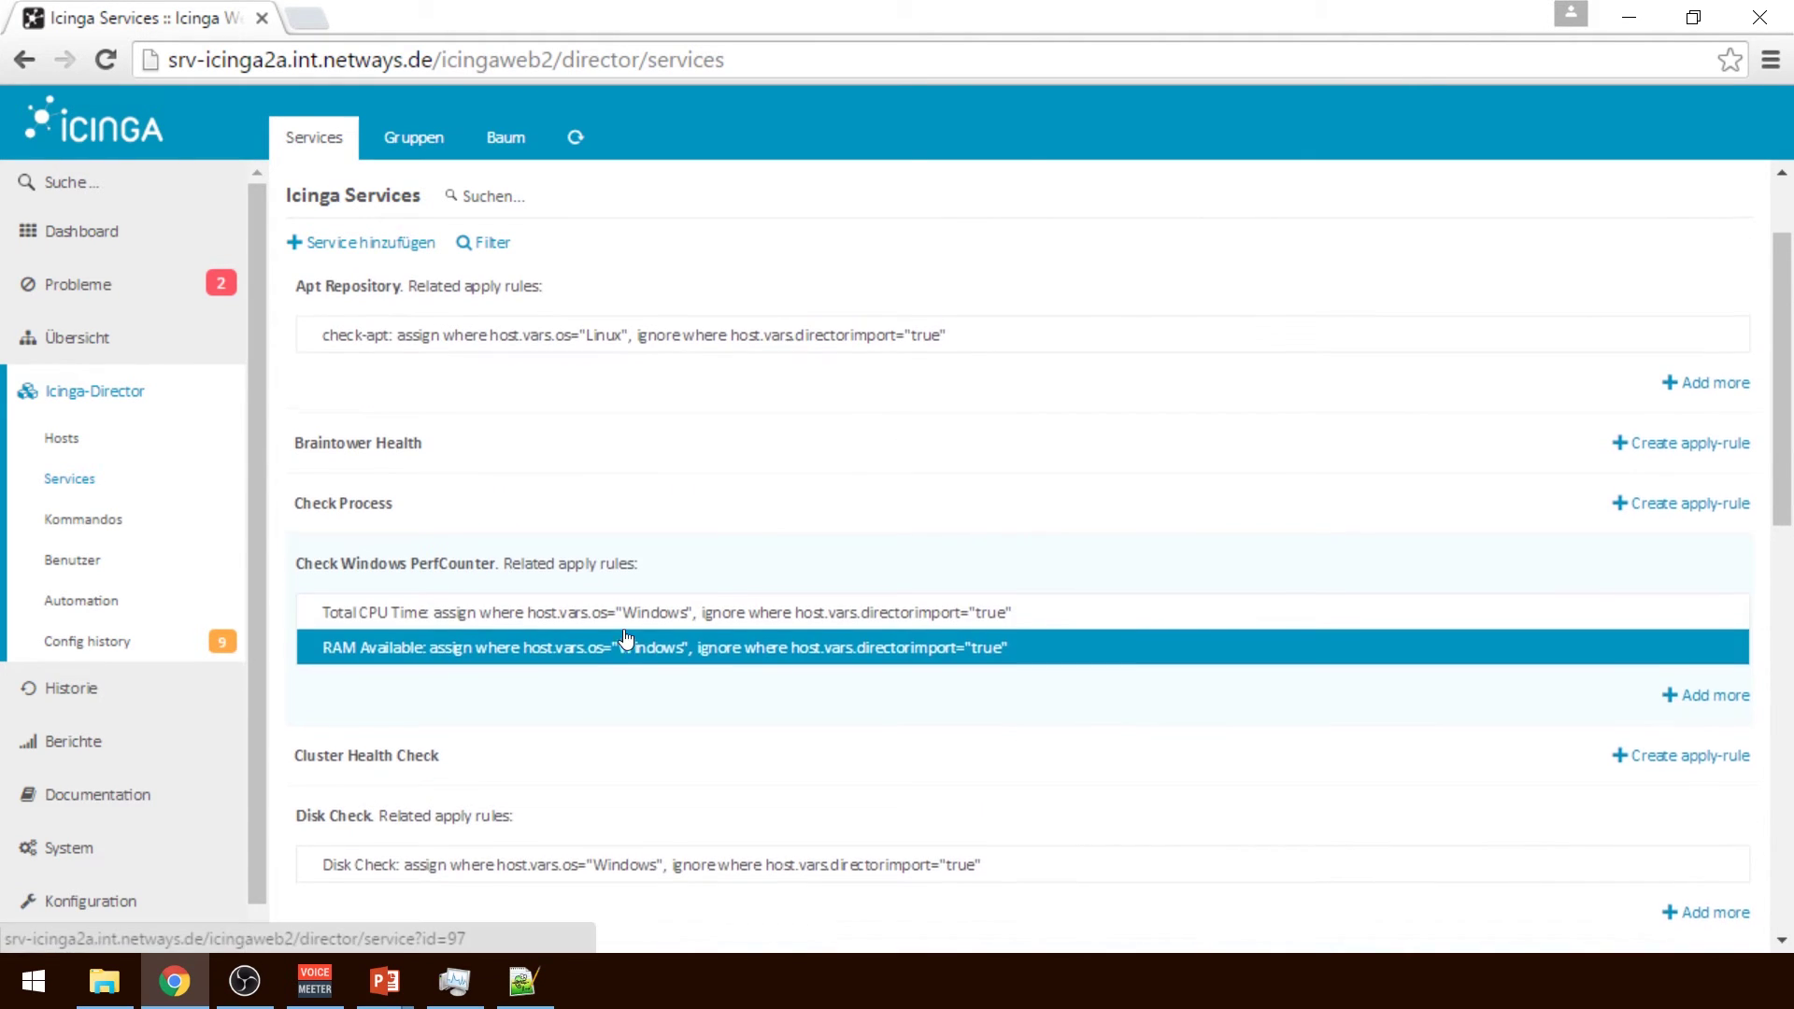
scroll(625, 641, "up", 1)
scroll(626, 639, "down", 3)
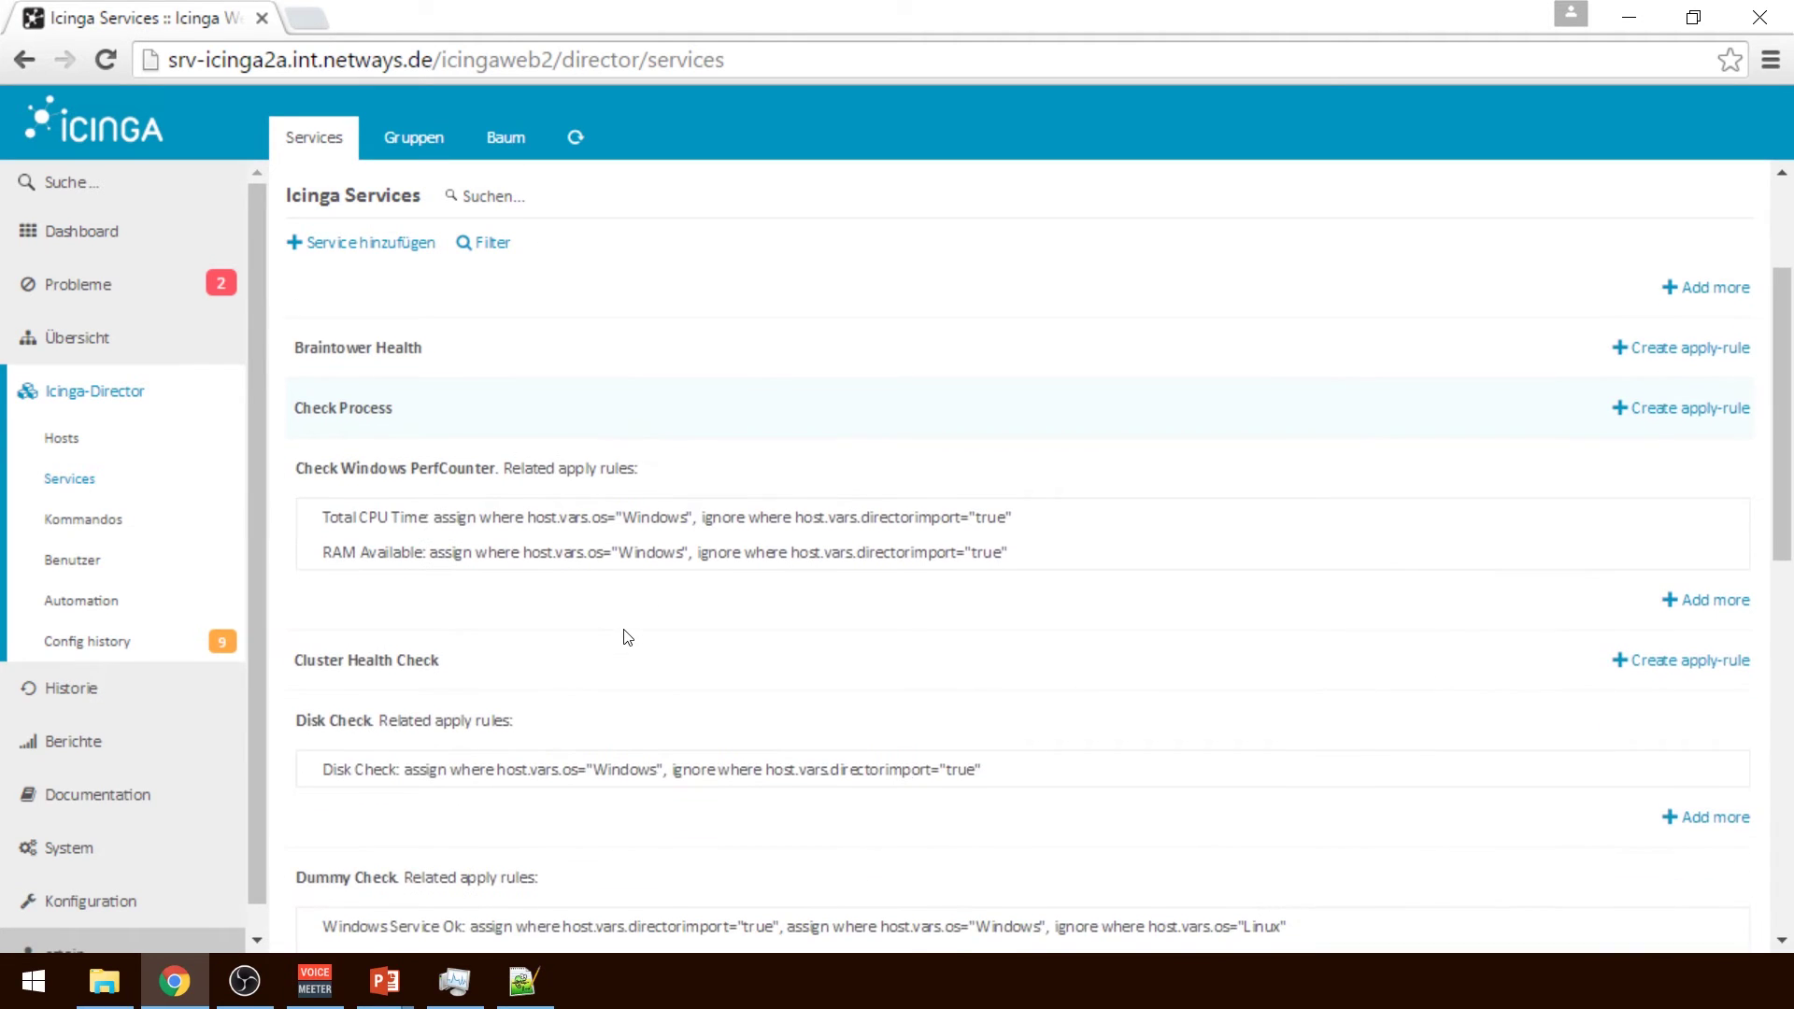
scroll(626, 639, "down", 3)
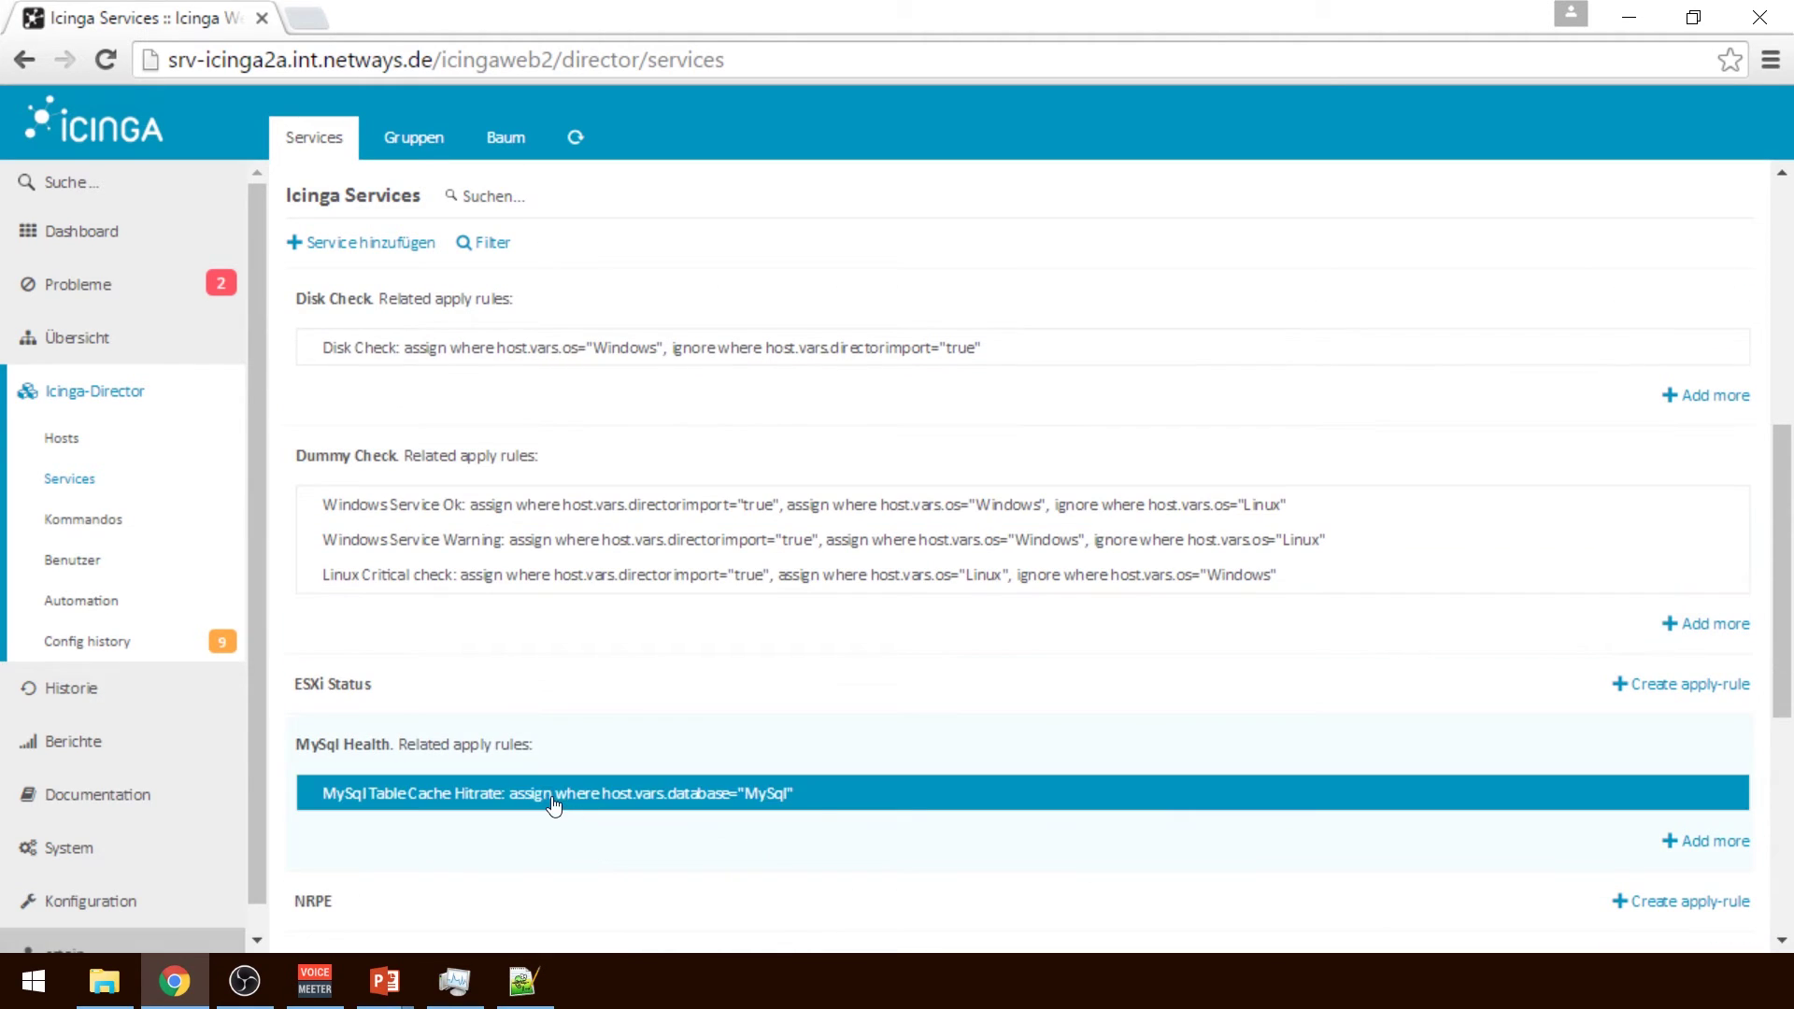
left_click(1708, 842)
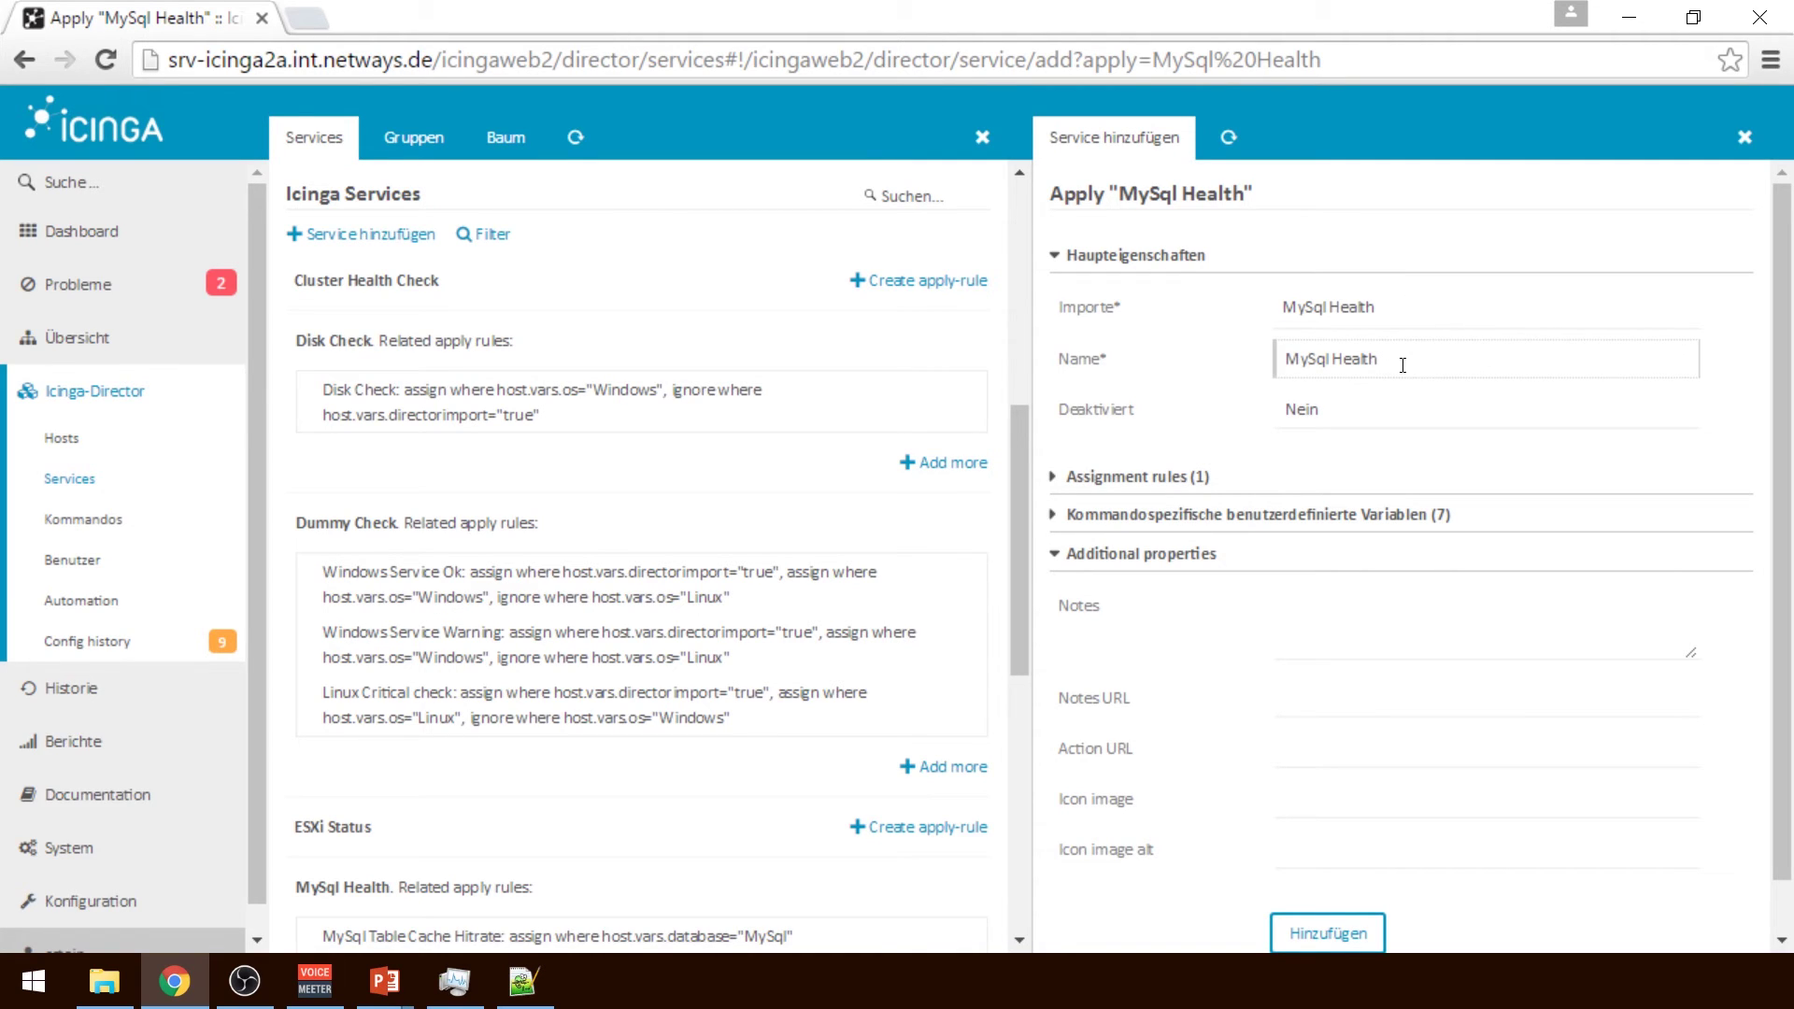
Rename the new MySql Health apply rule to 'Custom MySql Check'
left_click_drag(1437, 364, 1019, 367)
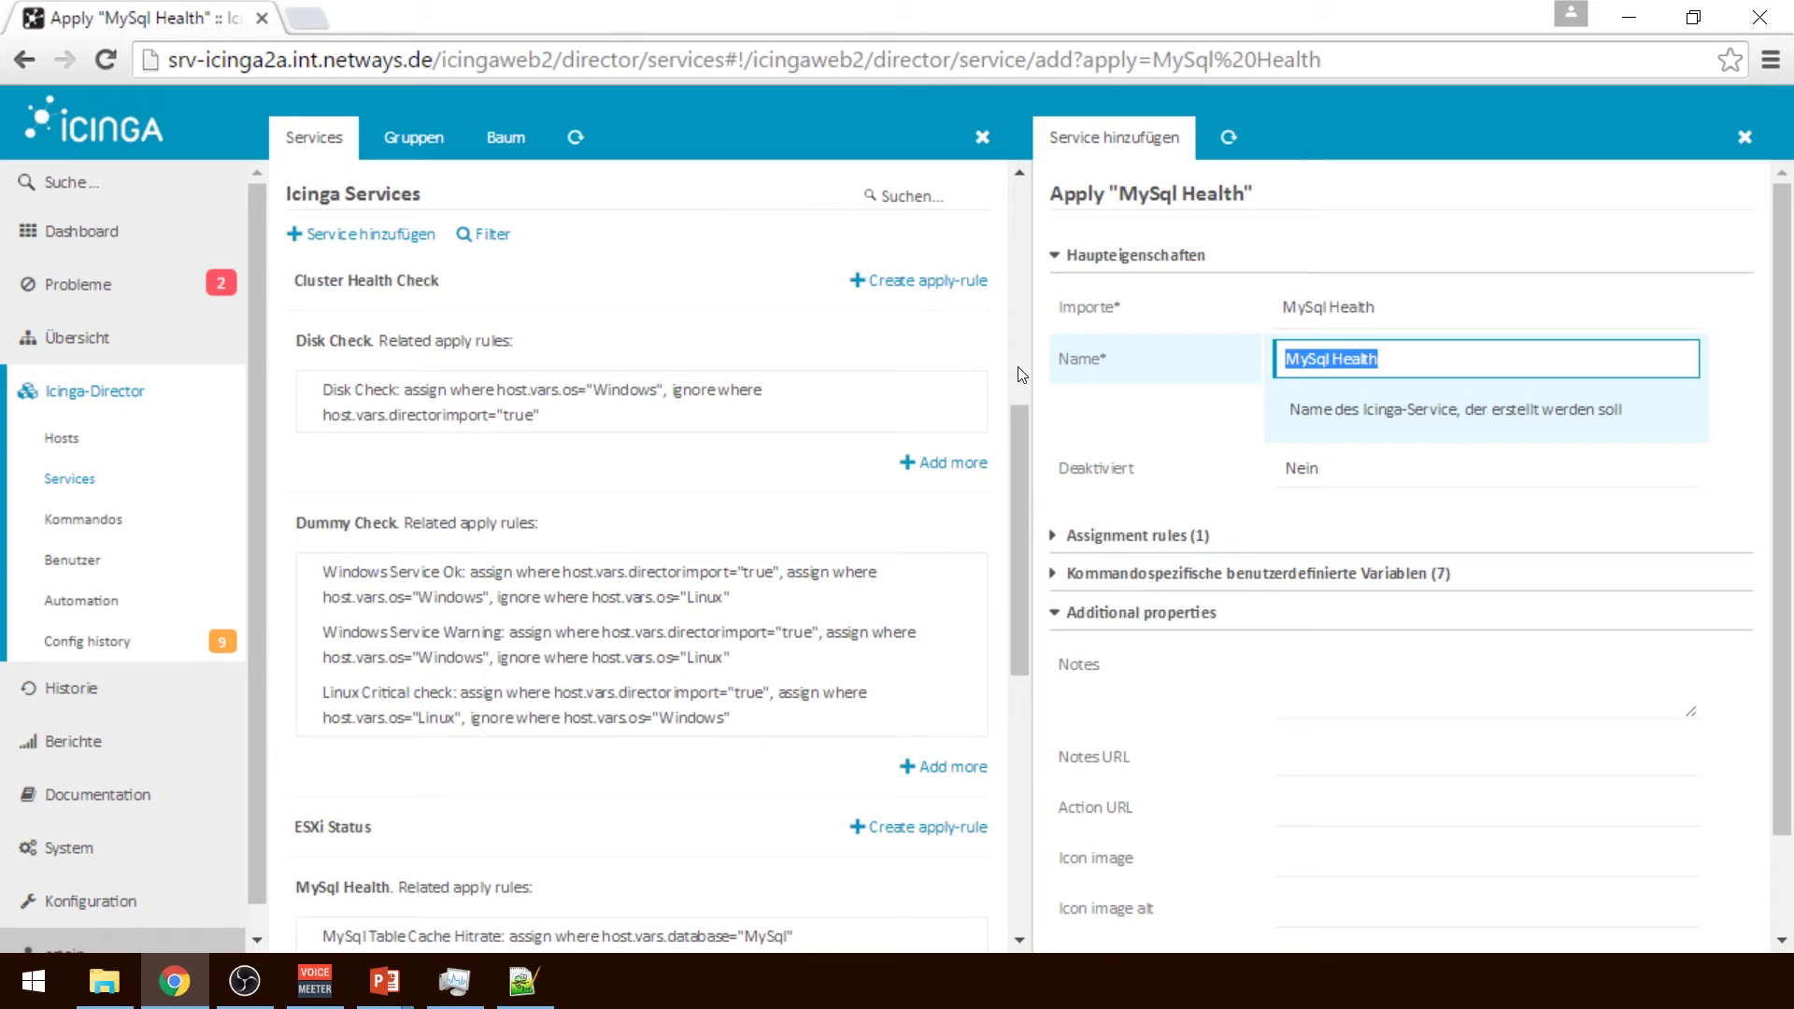
type("Custo")
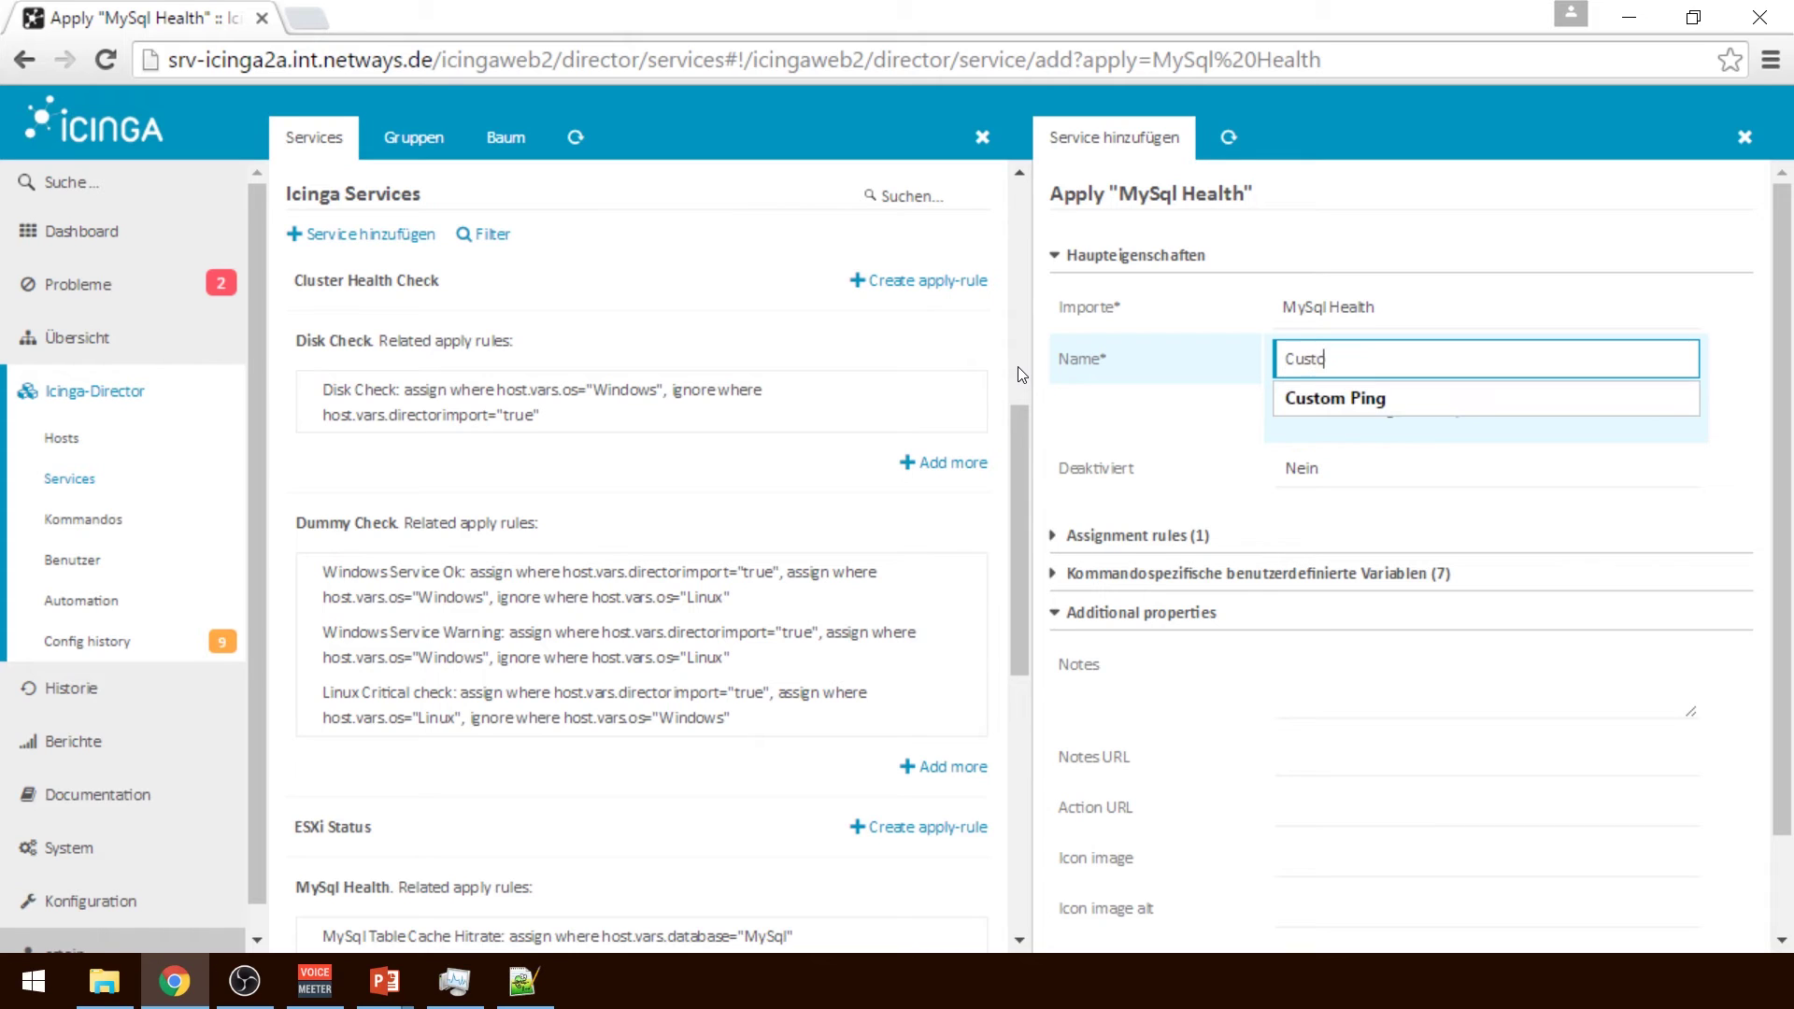
type("m Ping")
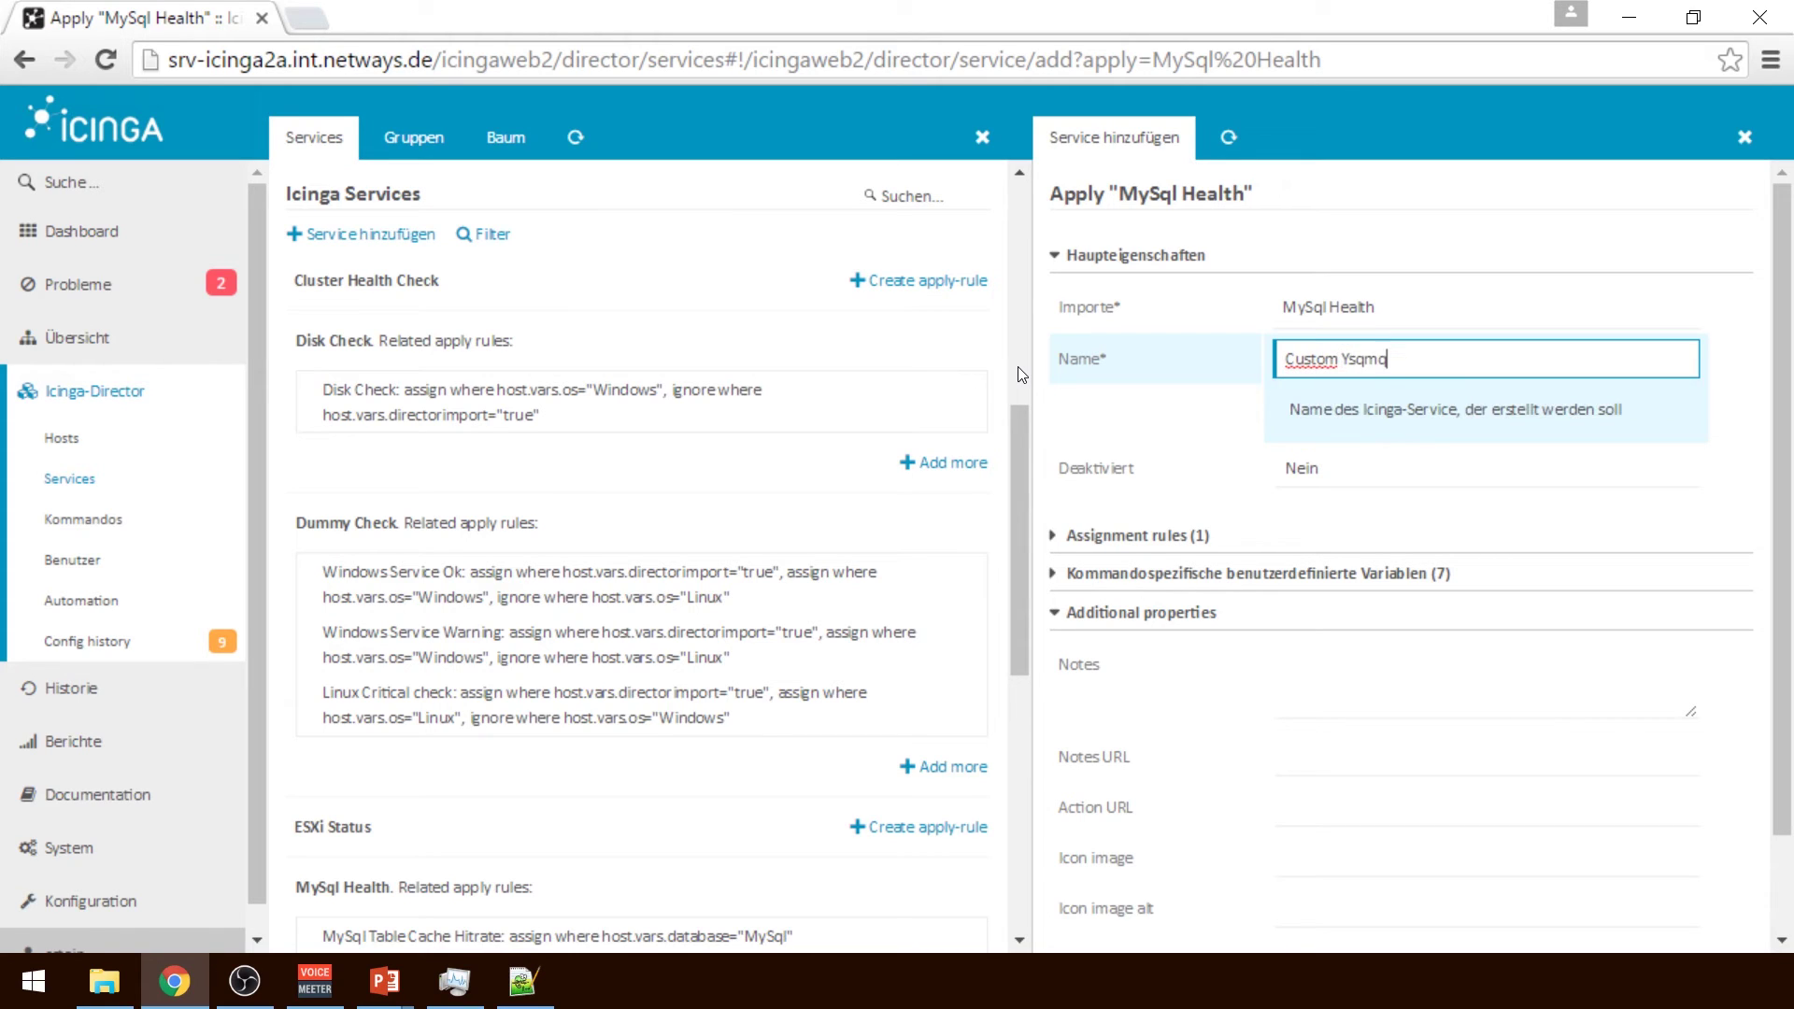
key("BackSpace")
key("BackSpace")
key("BackSpace")
key("BackSpace")
type("MySql CHeck")
Add an assign-where condition and browse the host property list toward the custom variables
left_click(1165, 540)
left_click(1215, 583)
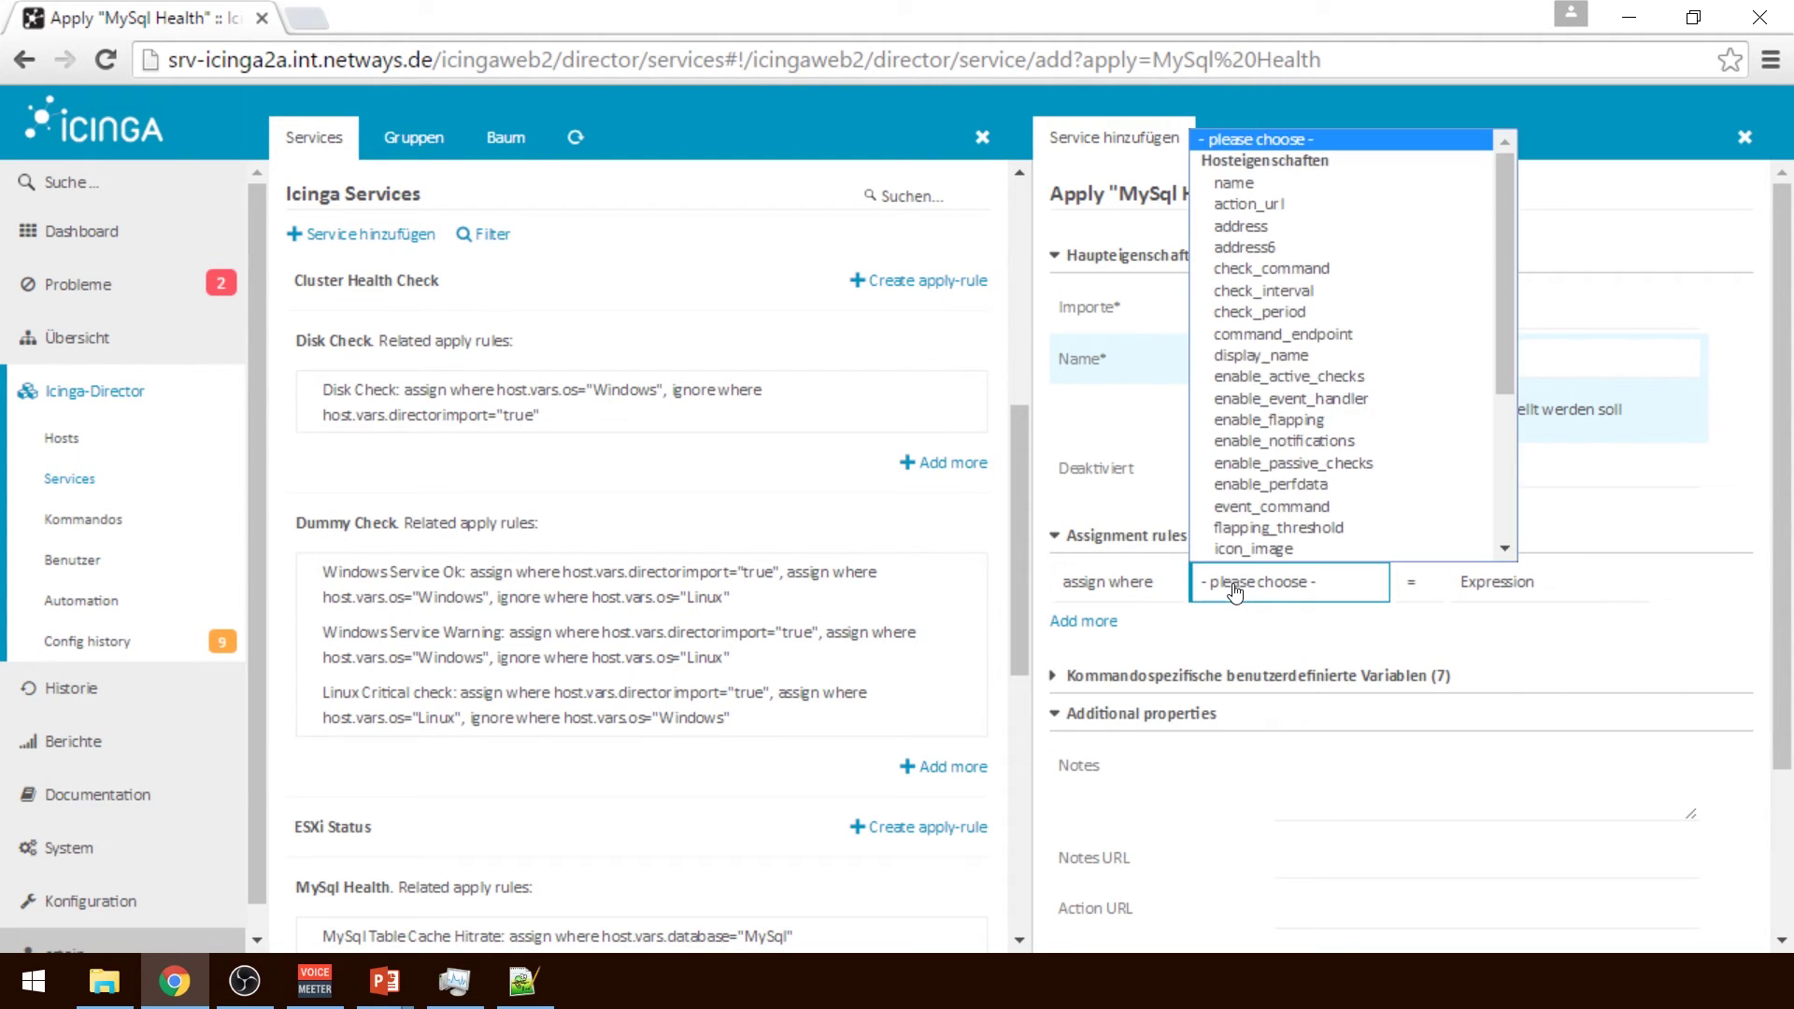
left_click_drag(1506, 376, 1512, 525)
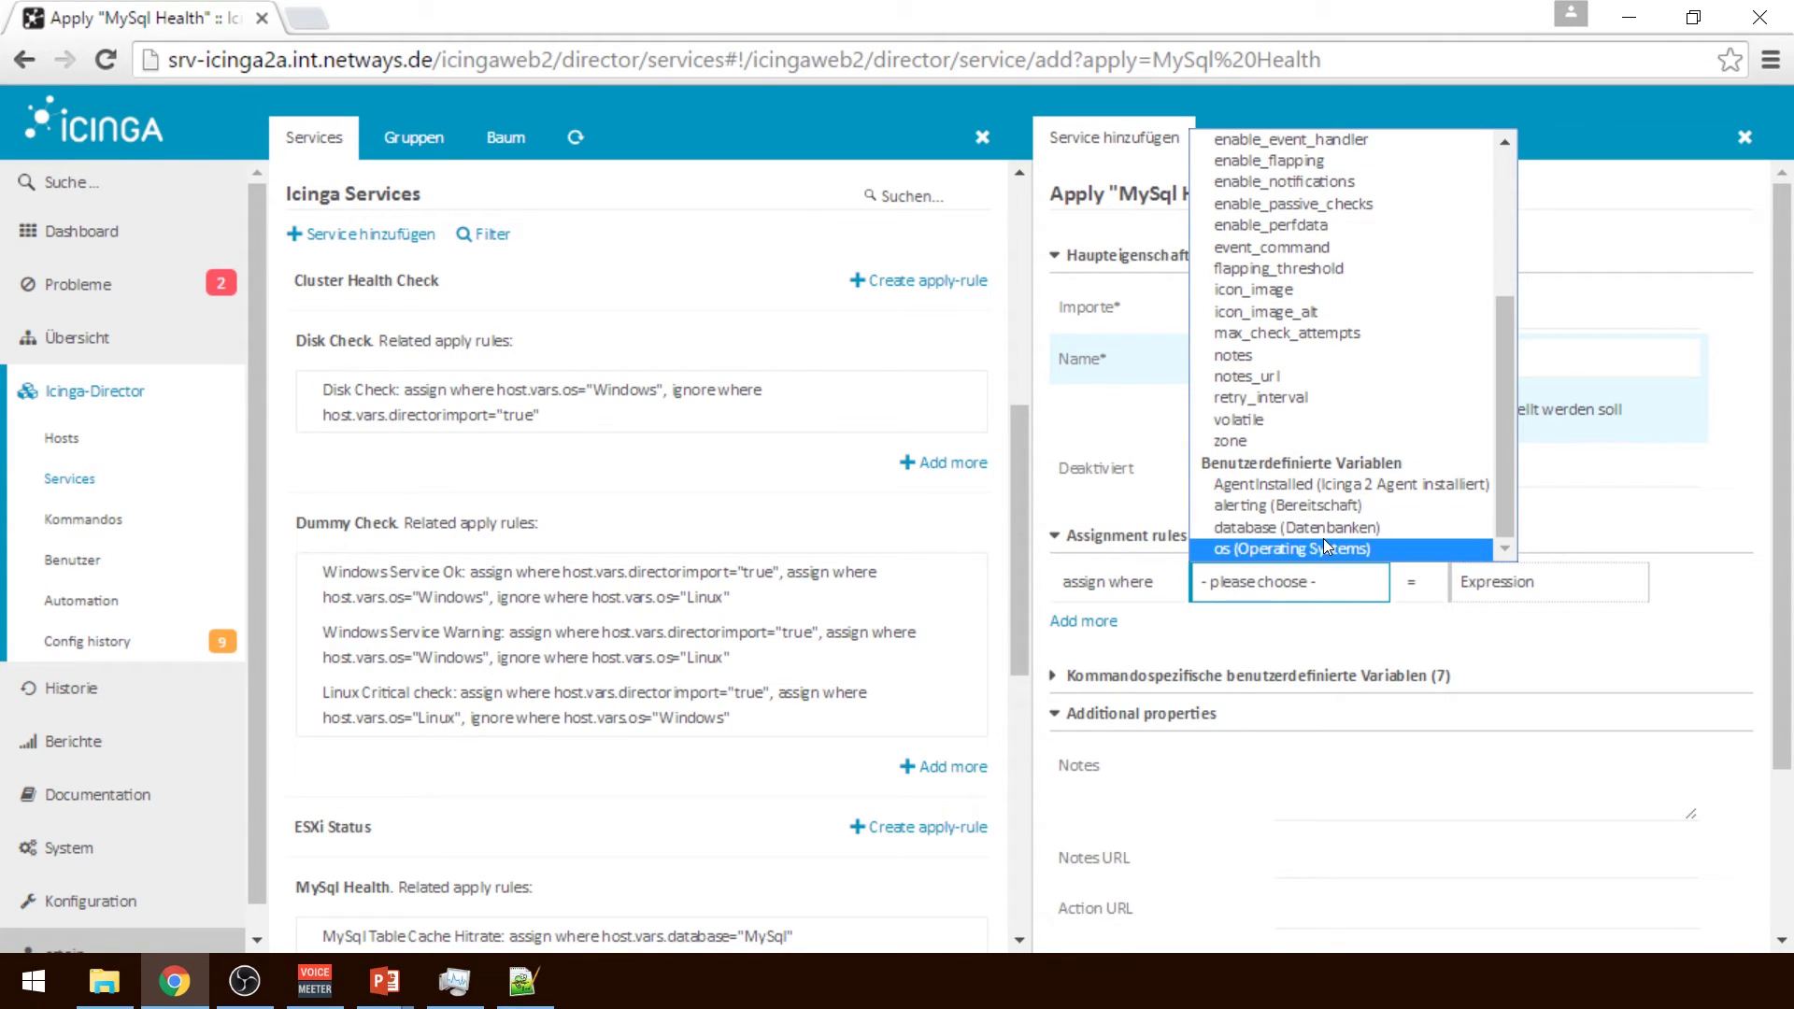
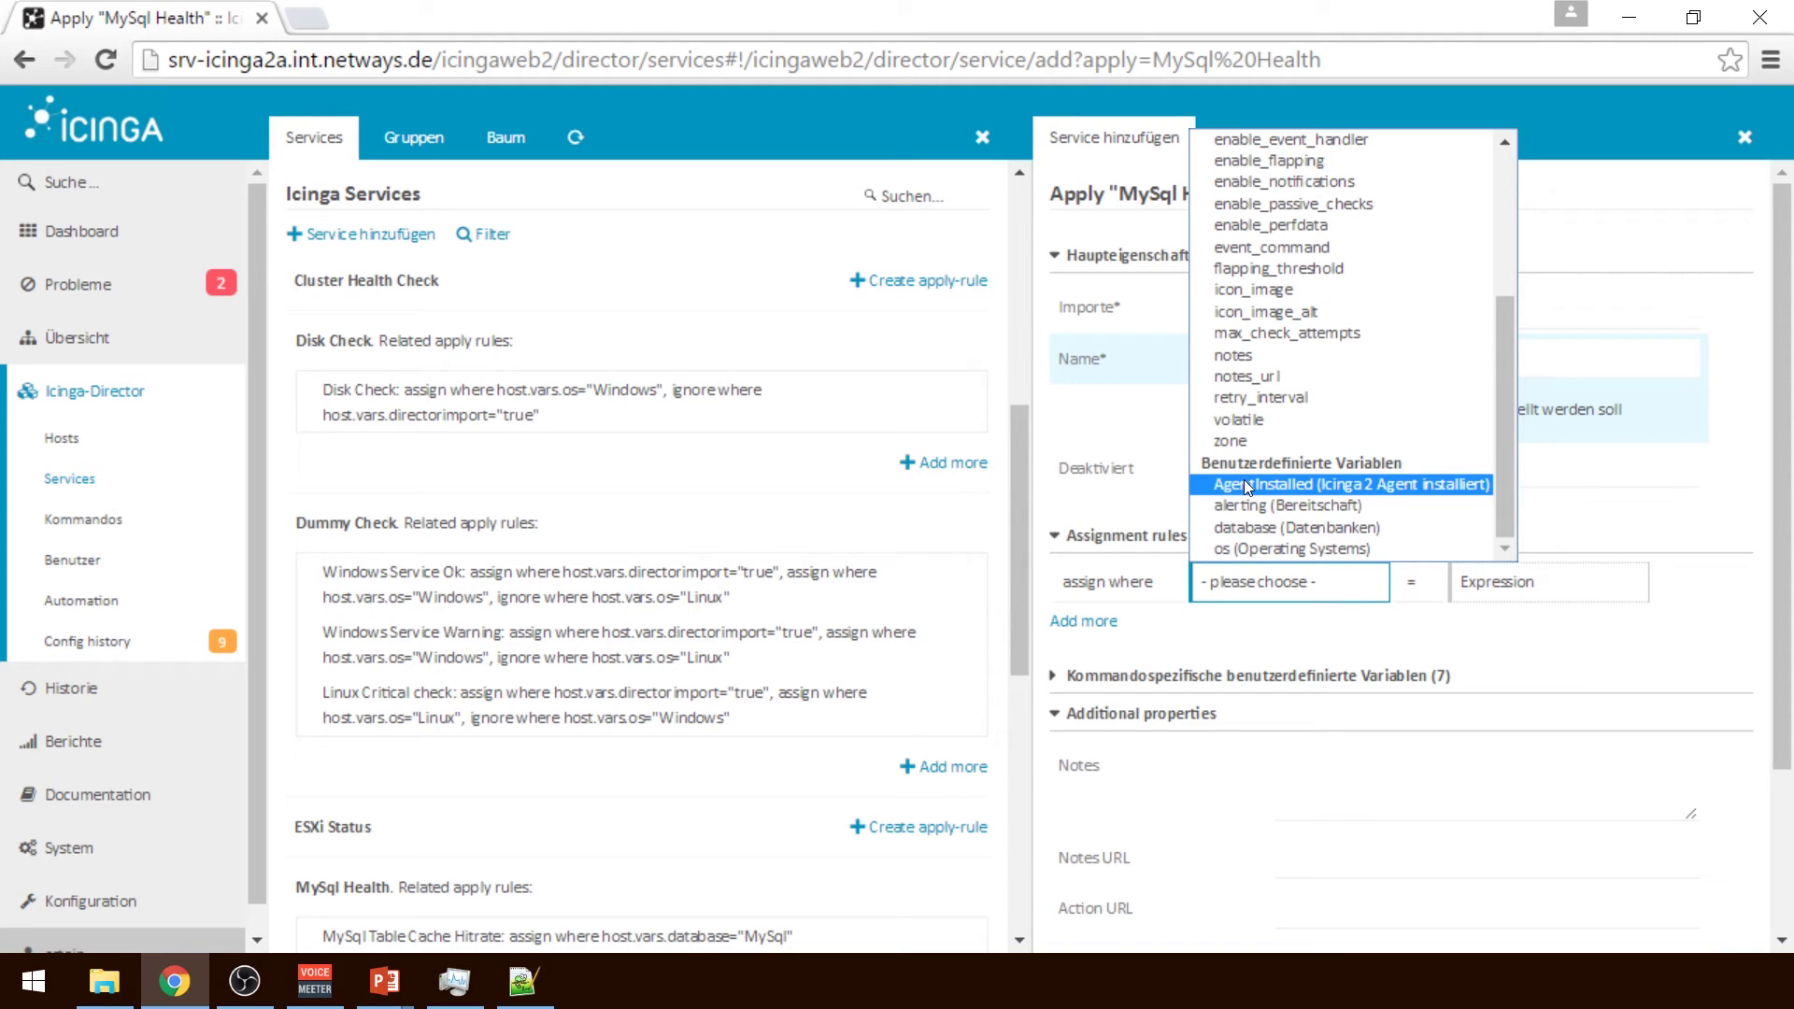
Assign the rule to hosts whose database property equals MySql
left_click(1329, 525)
left_click(1474, 528)
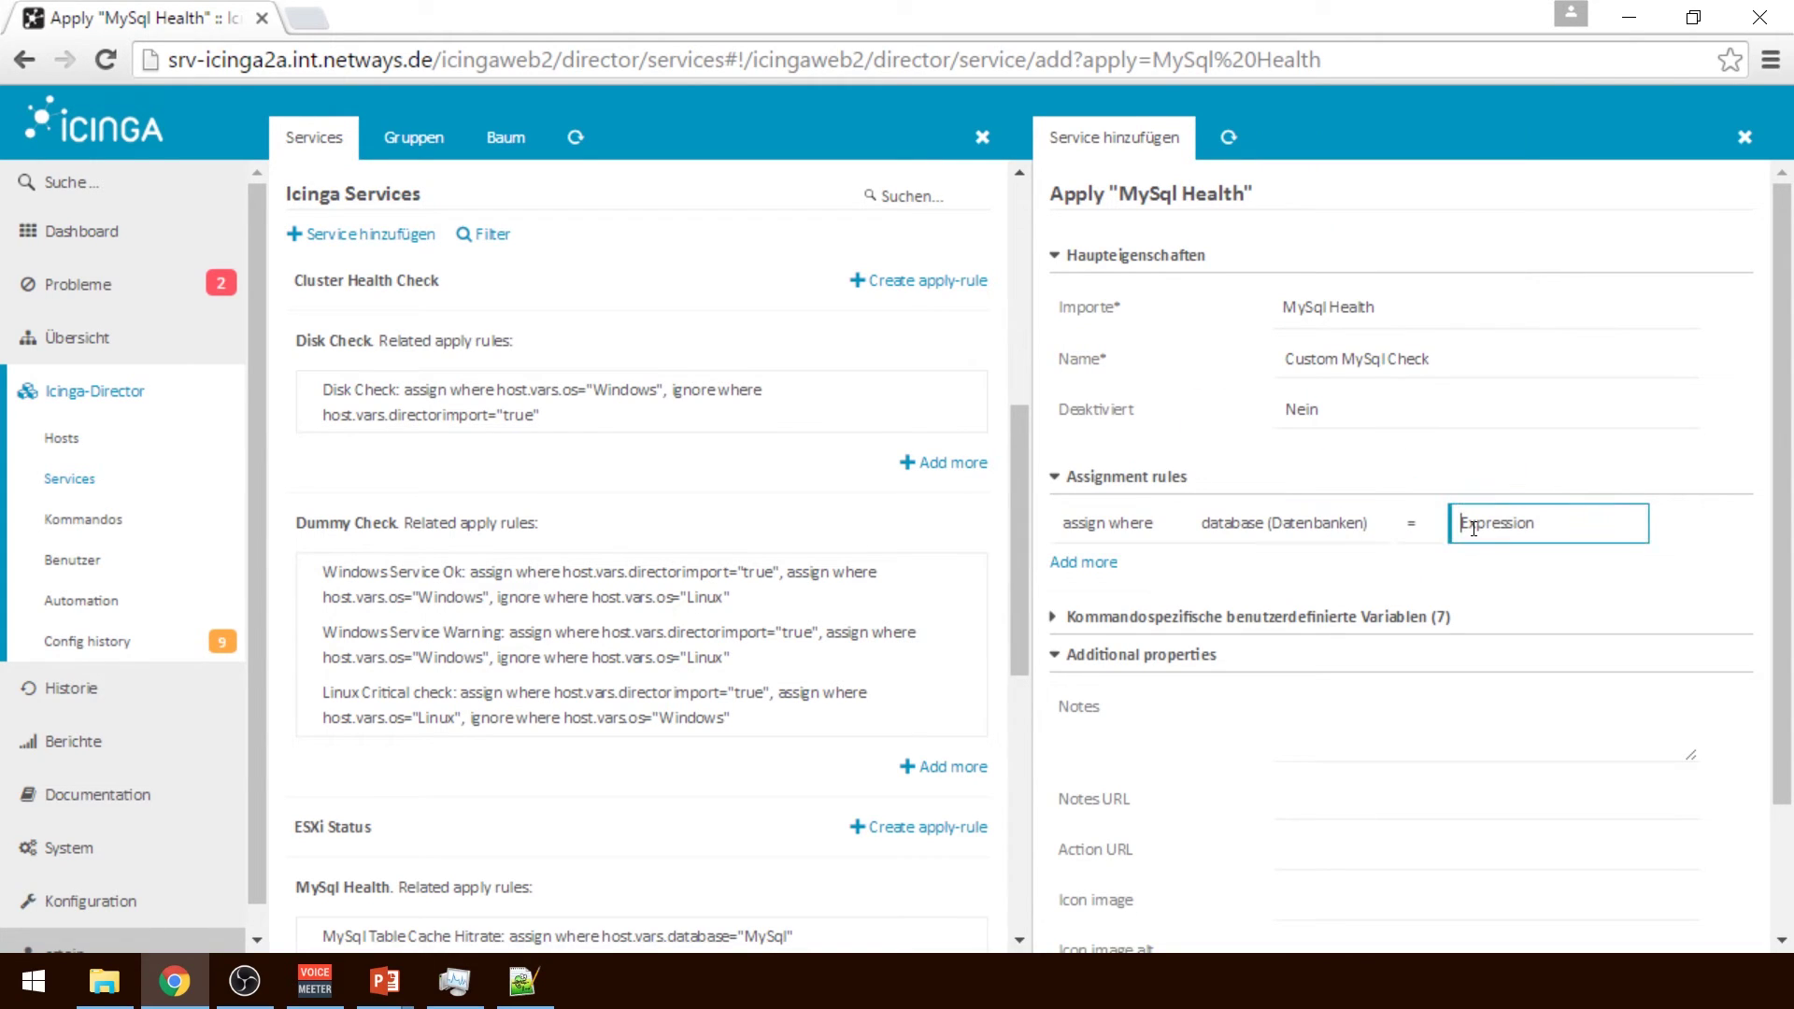
type("MySql")
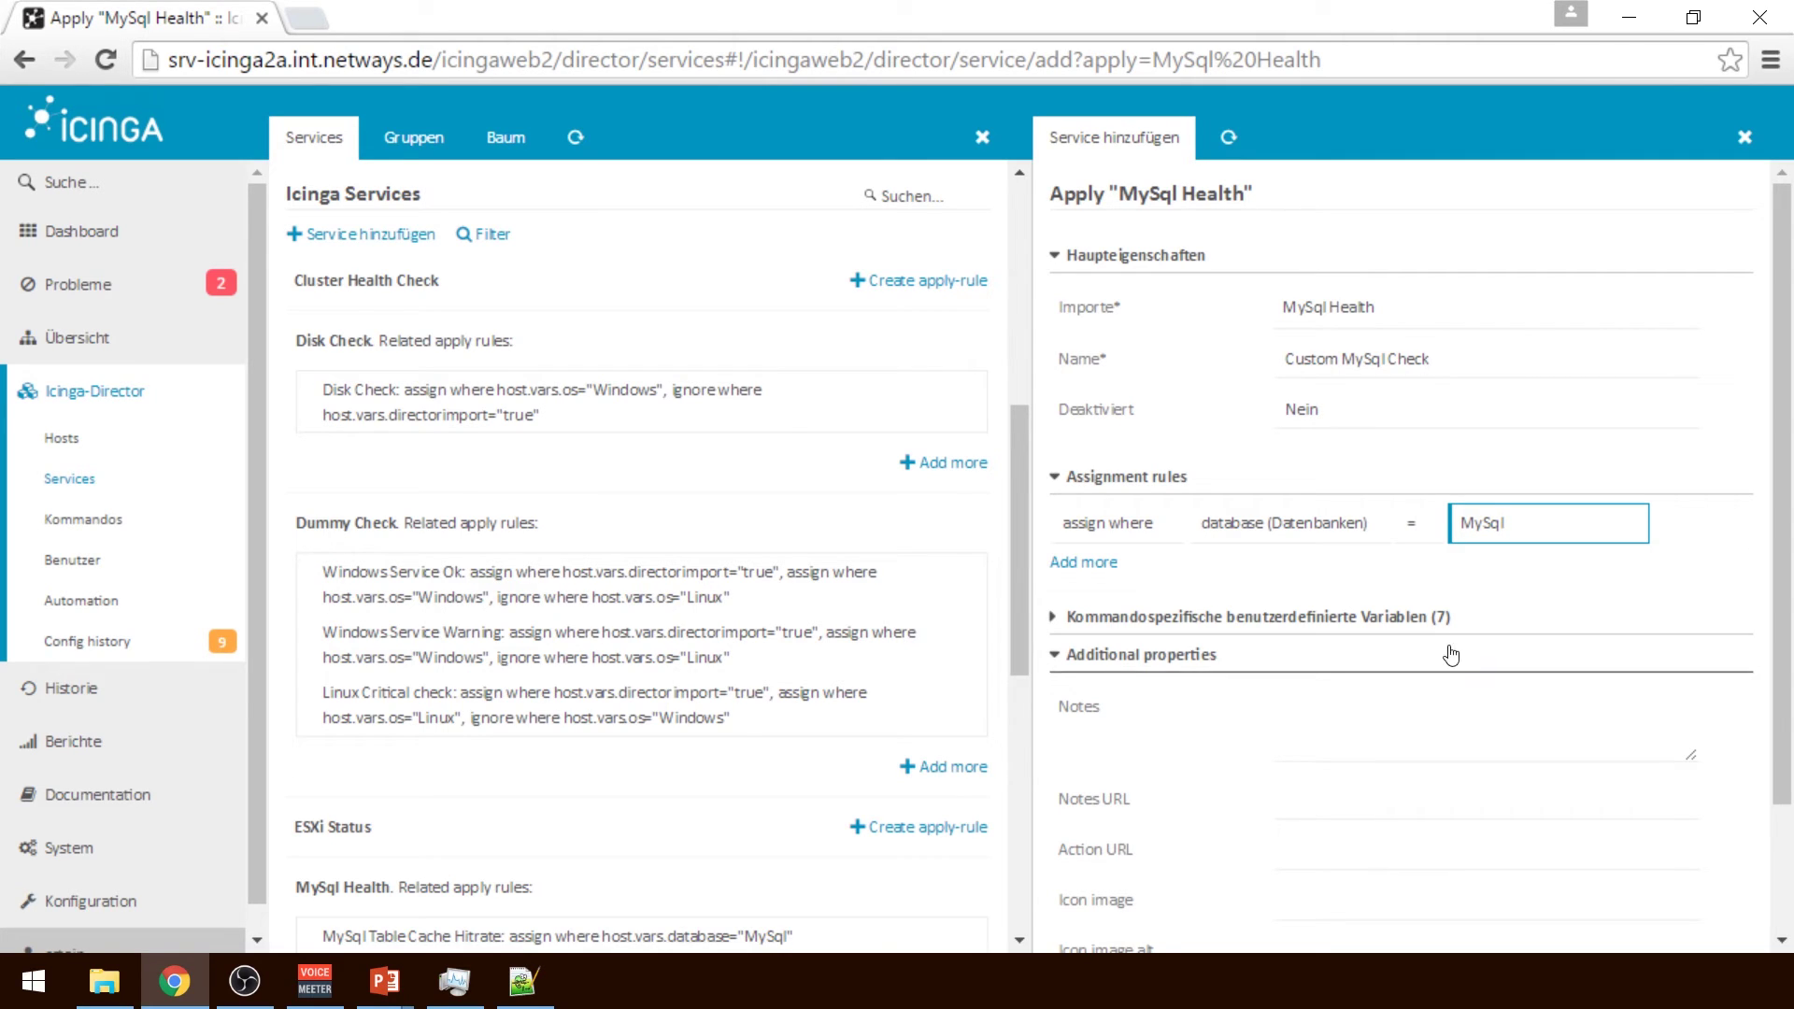
Set the check's custom variables Critical to 60 and Warning to 30
left_click(1397, 617)
left_click(1423, 706)
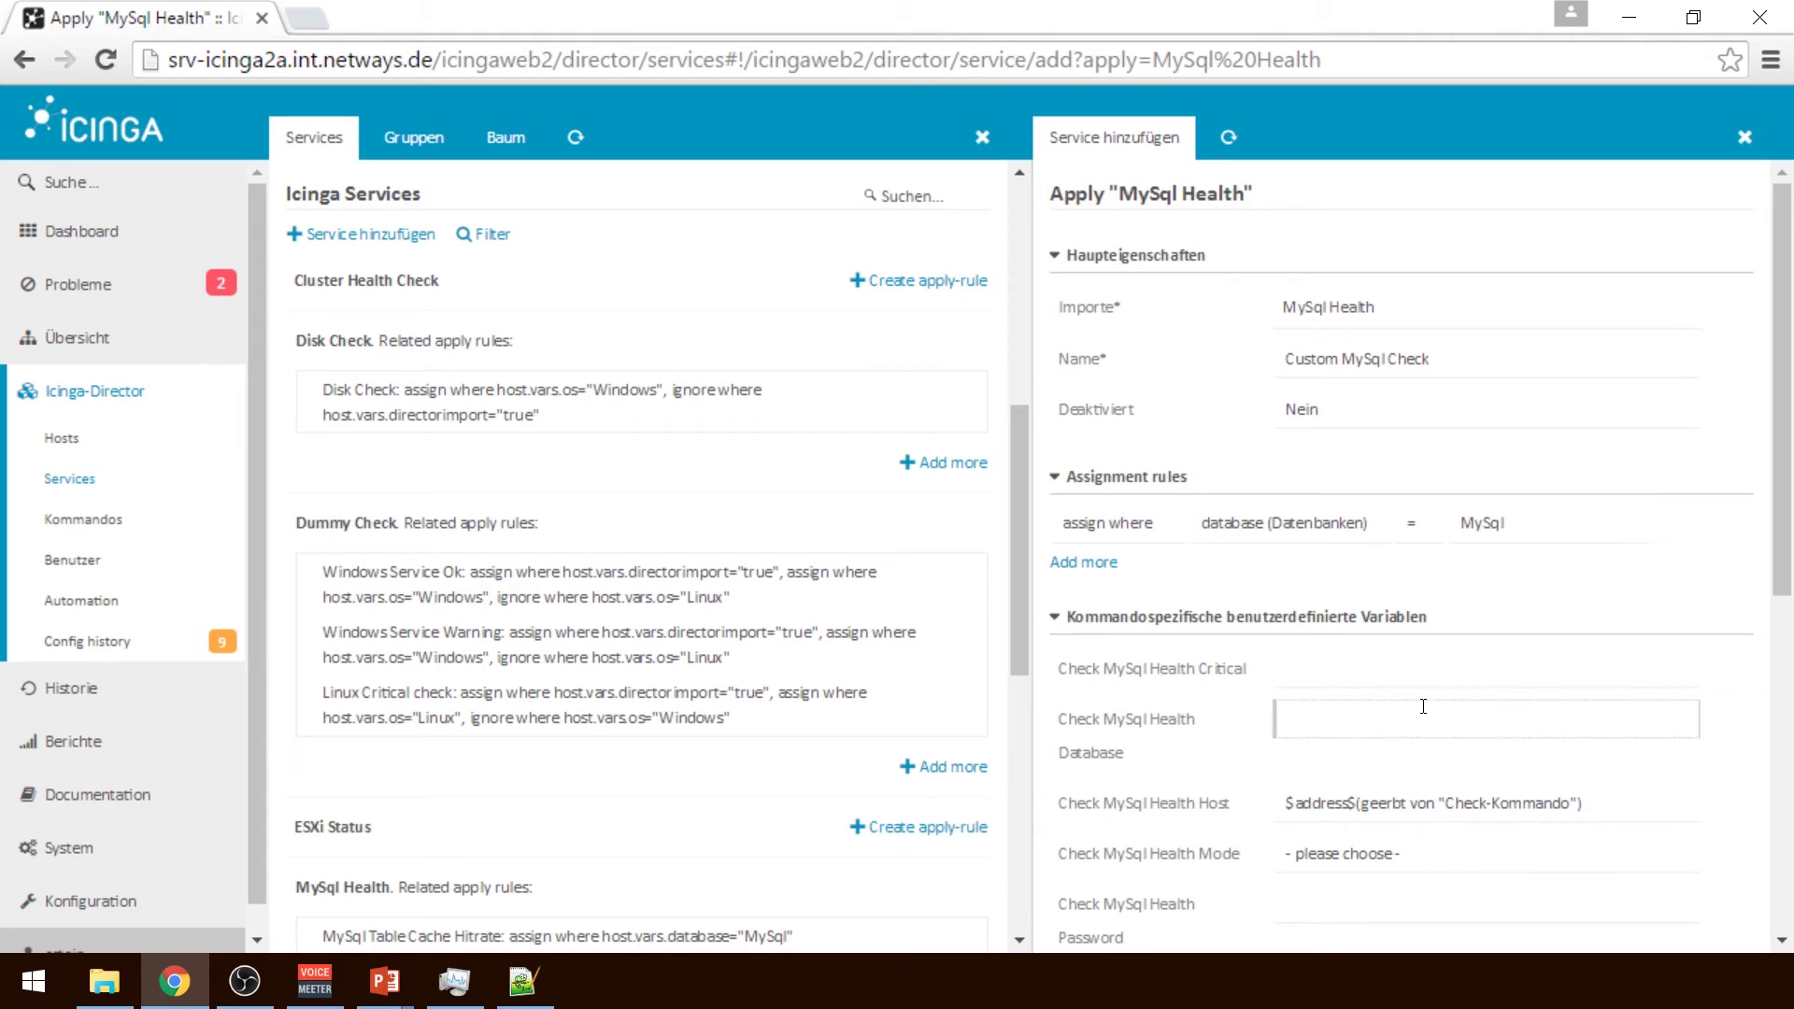
left_click(1783, 566)
left_click_drag(1783, 566, 1783, 701)
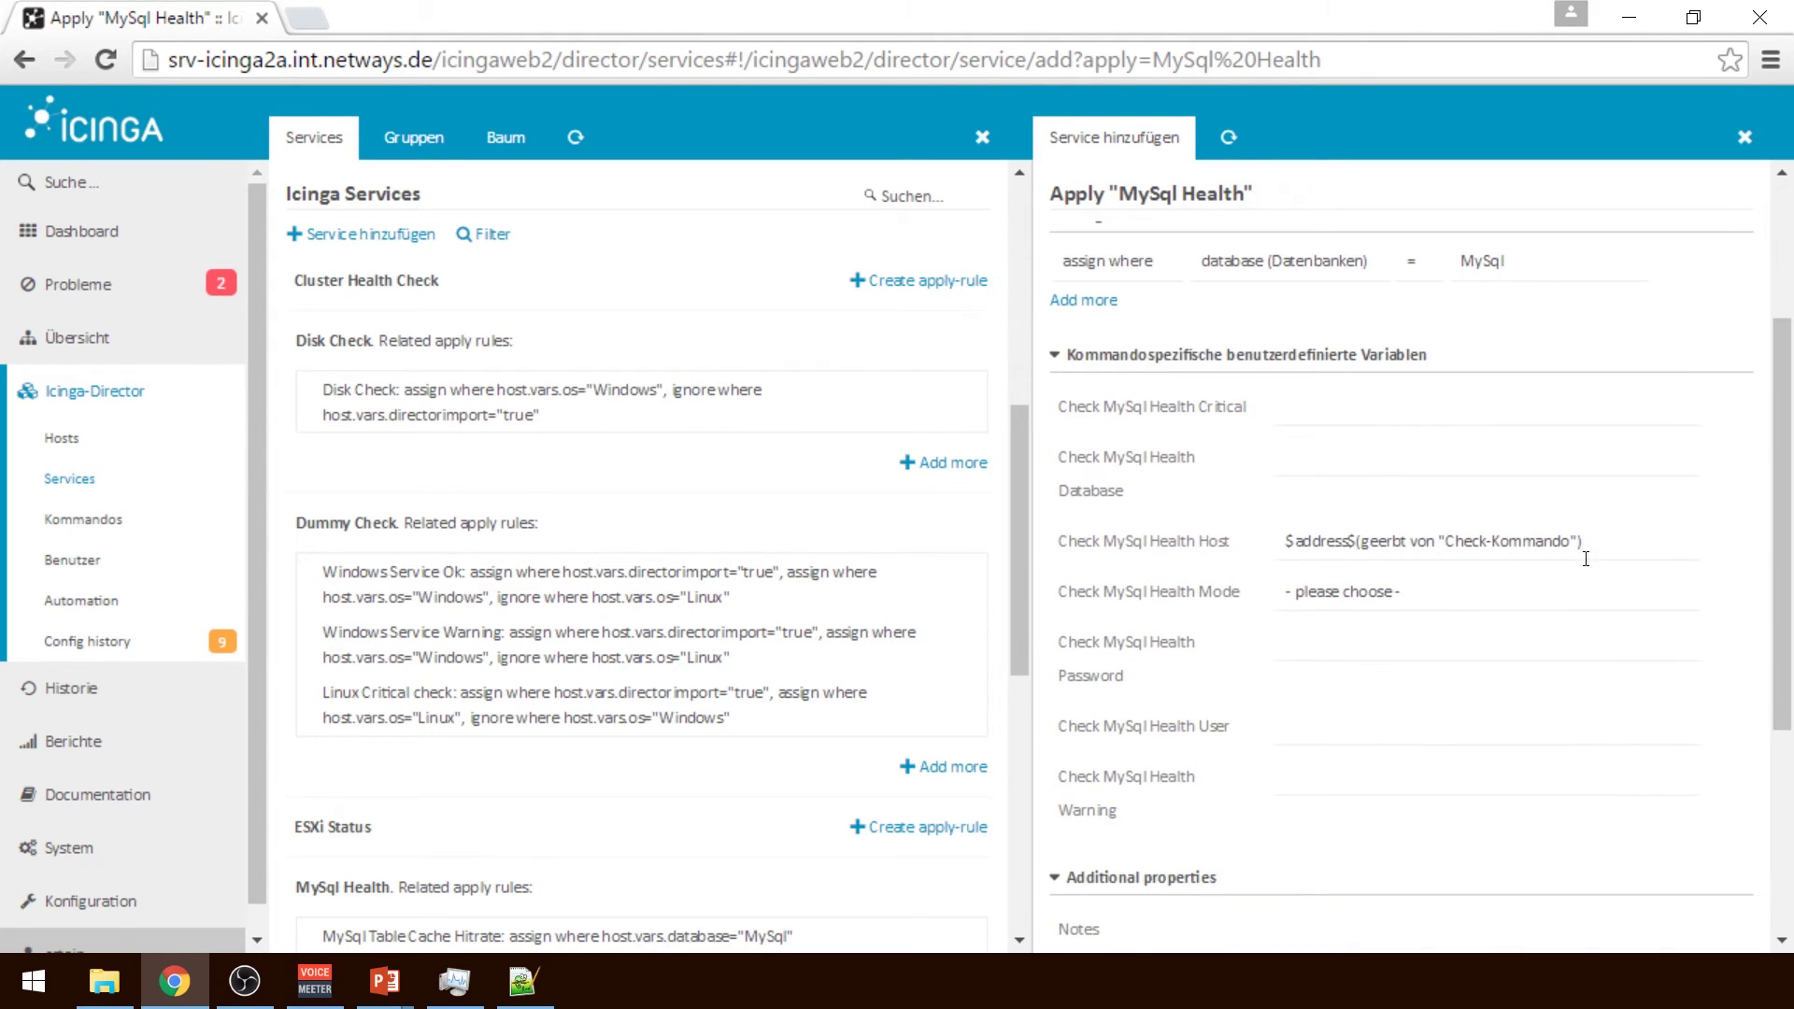
left_click(1356, 404)
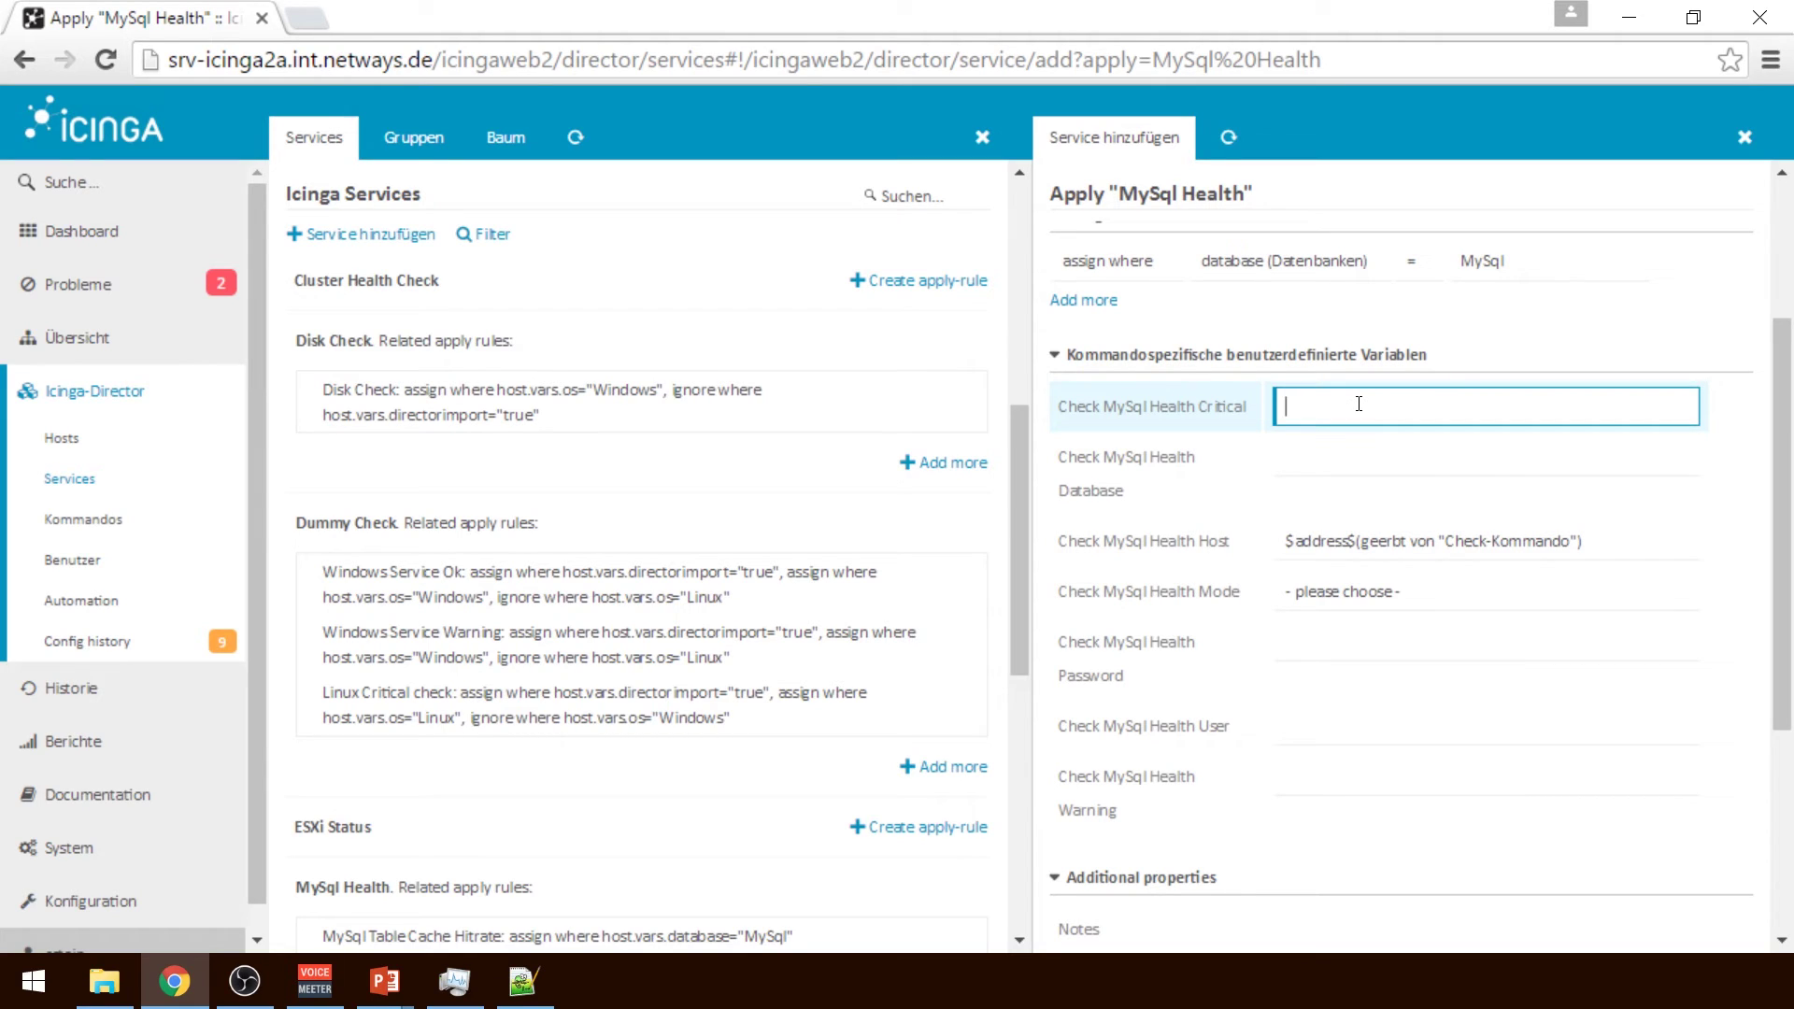
type("60")
left_click(1324, 777)
type("30")
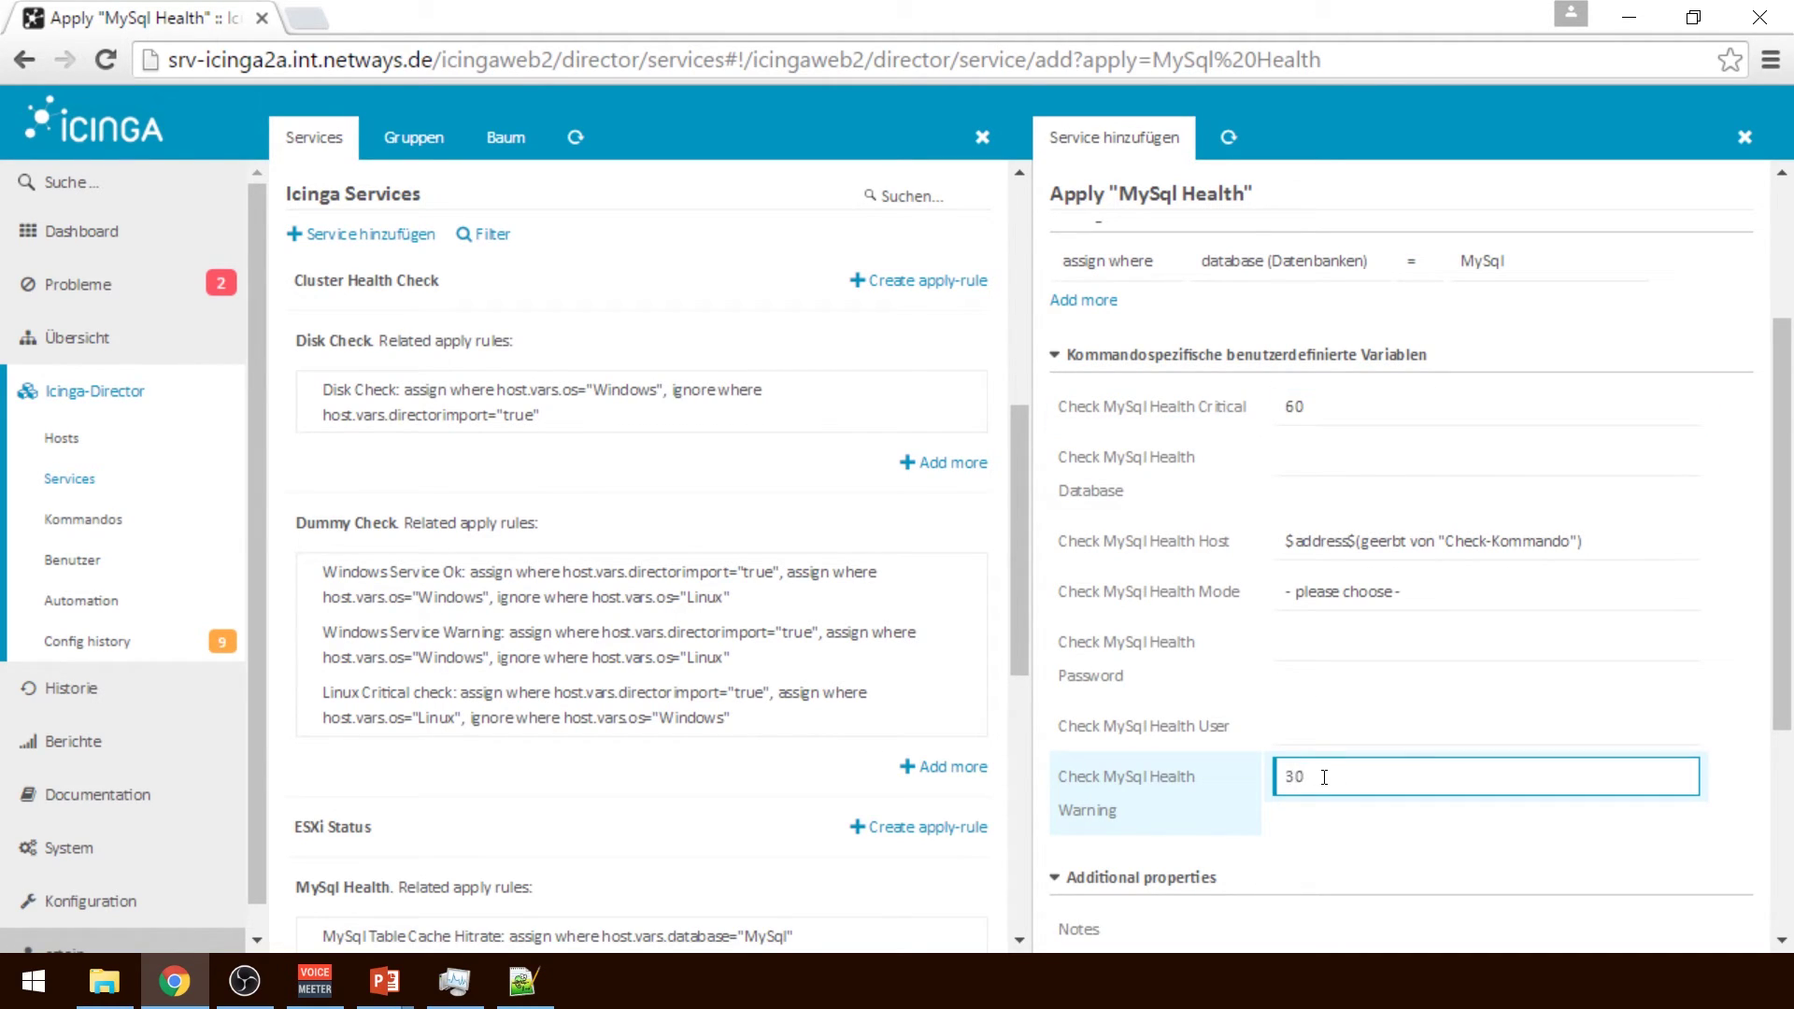
Set the database to icinga2 and enter the MySQL login password and user
left_click(1371, 469)
type("icinga")
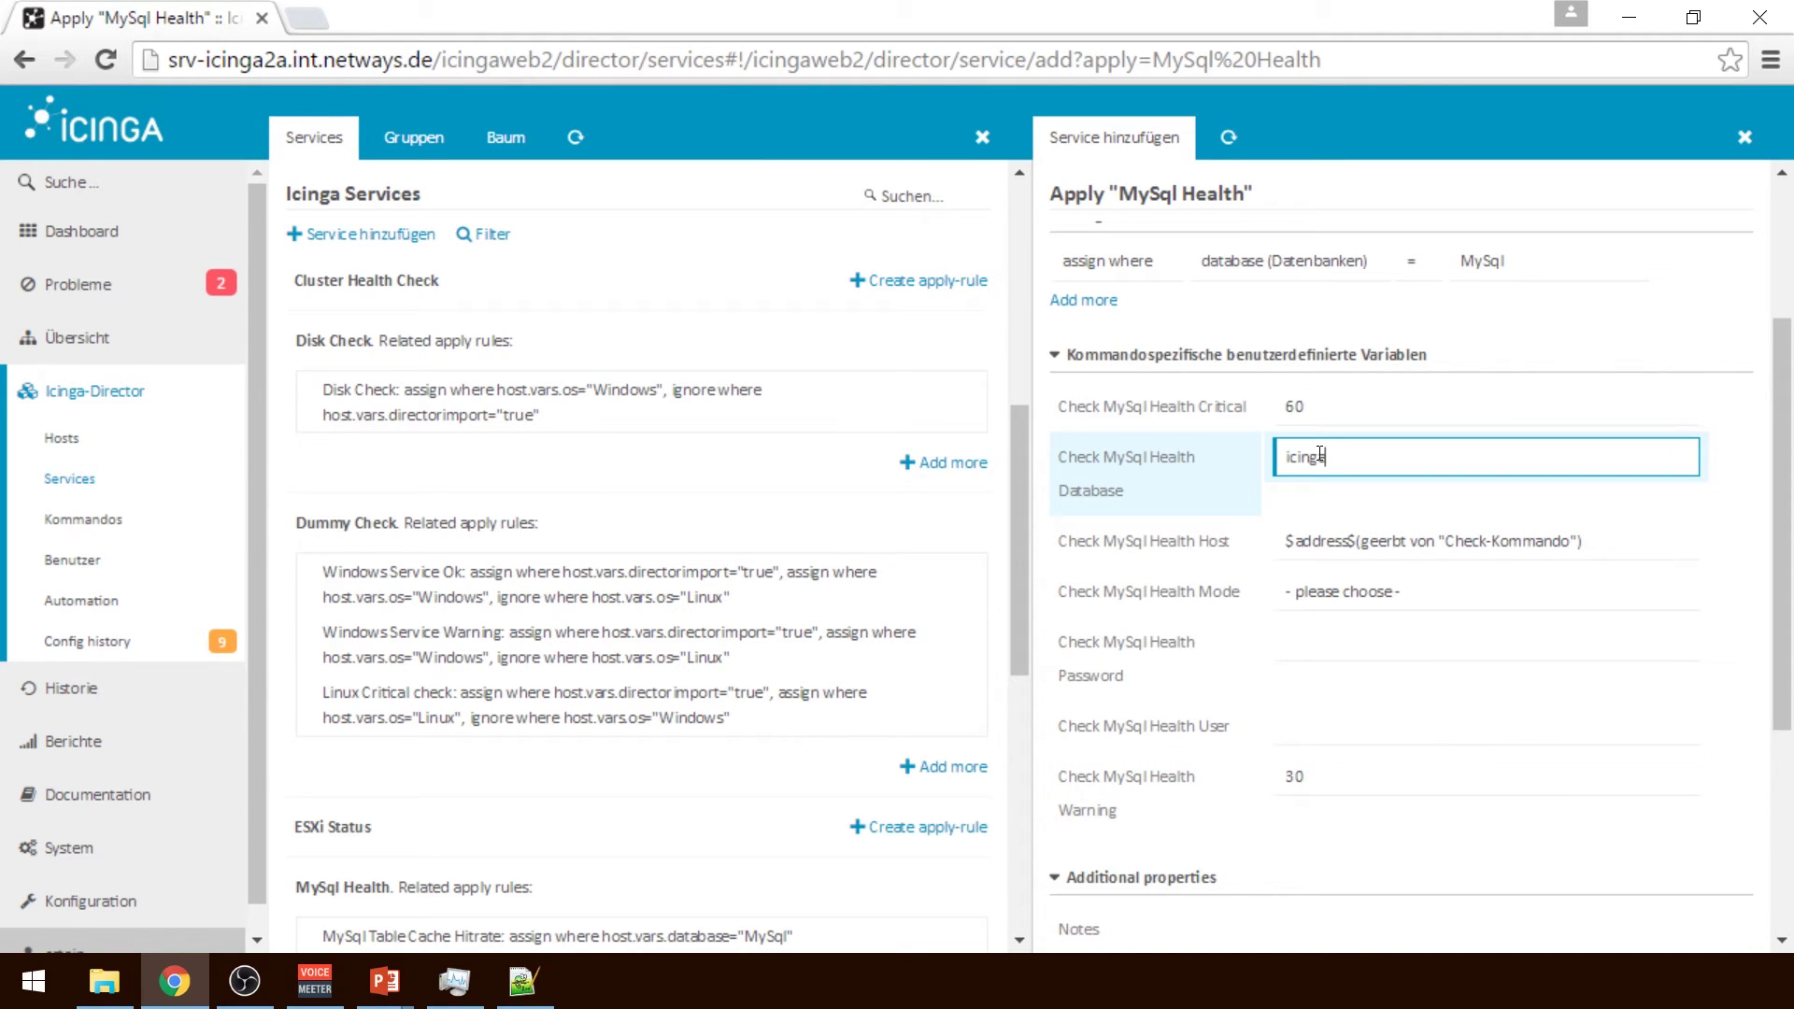
type("2")
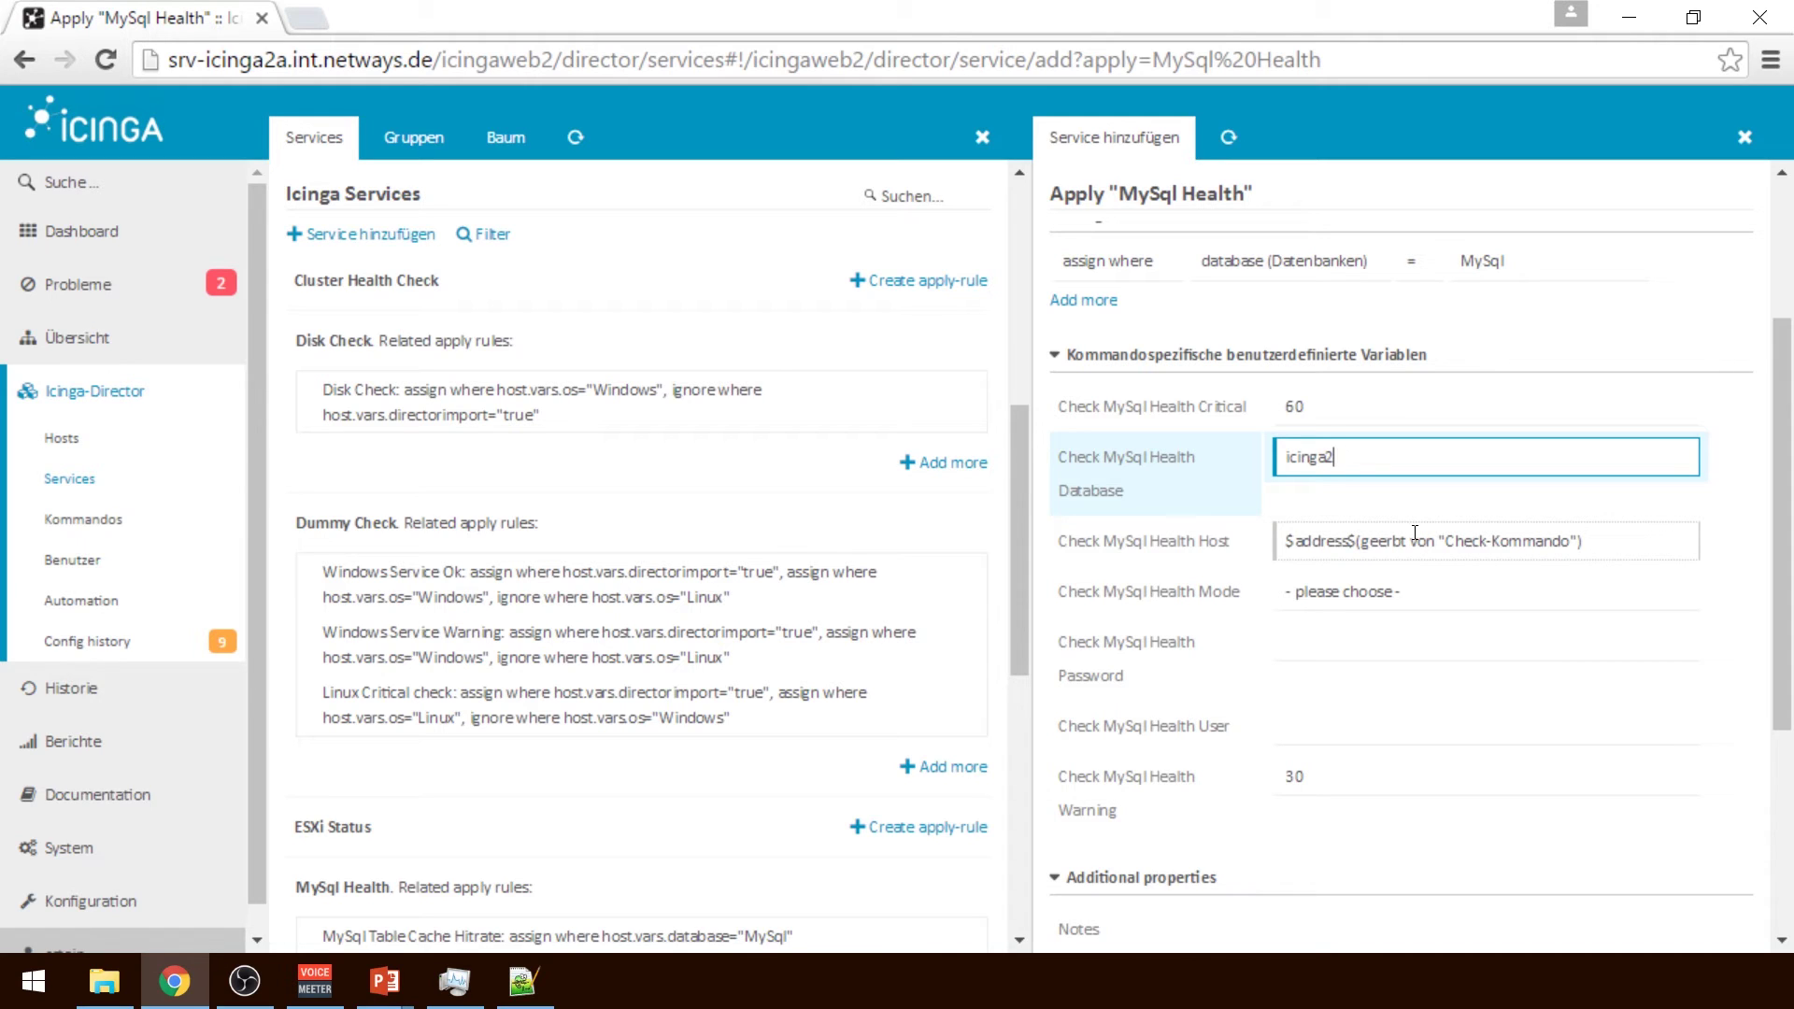
left_click(1313, 641)
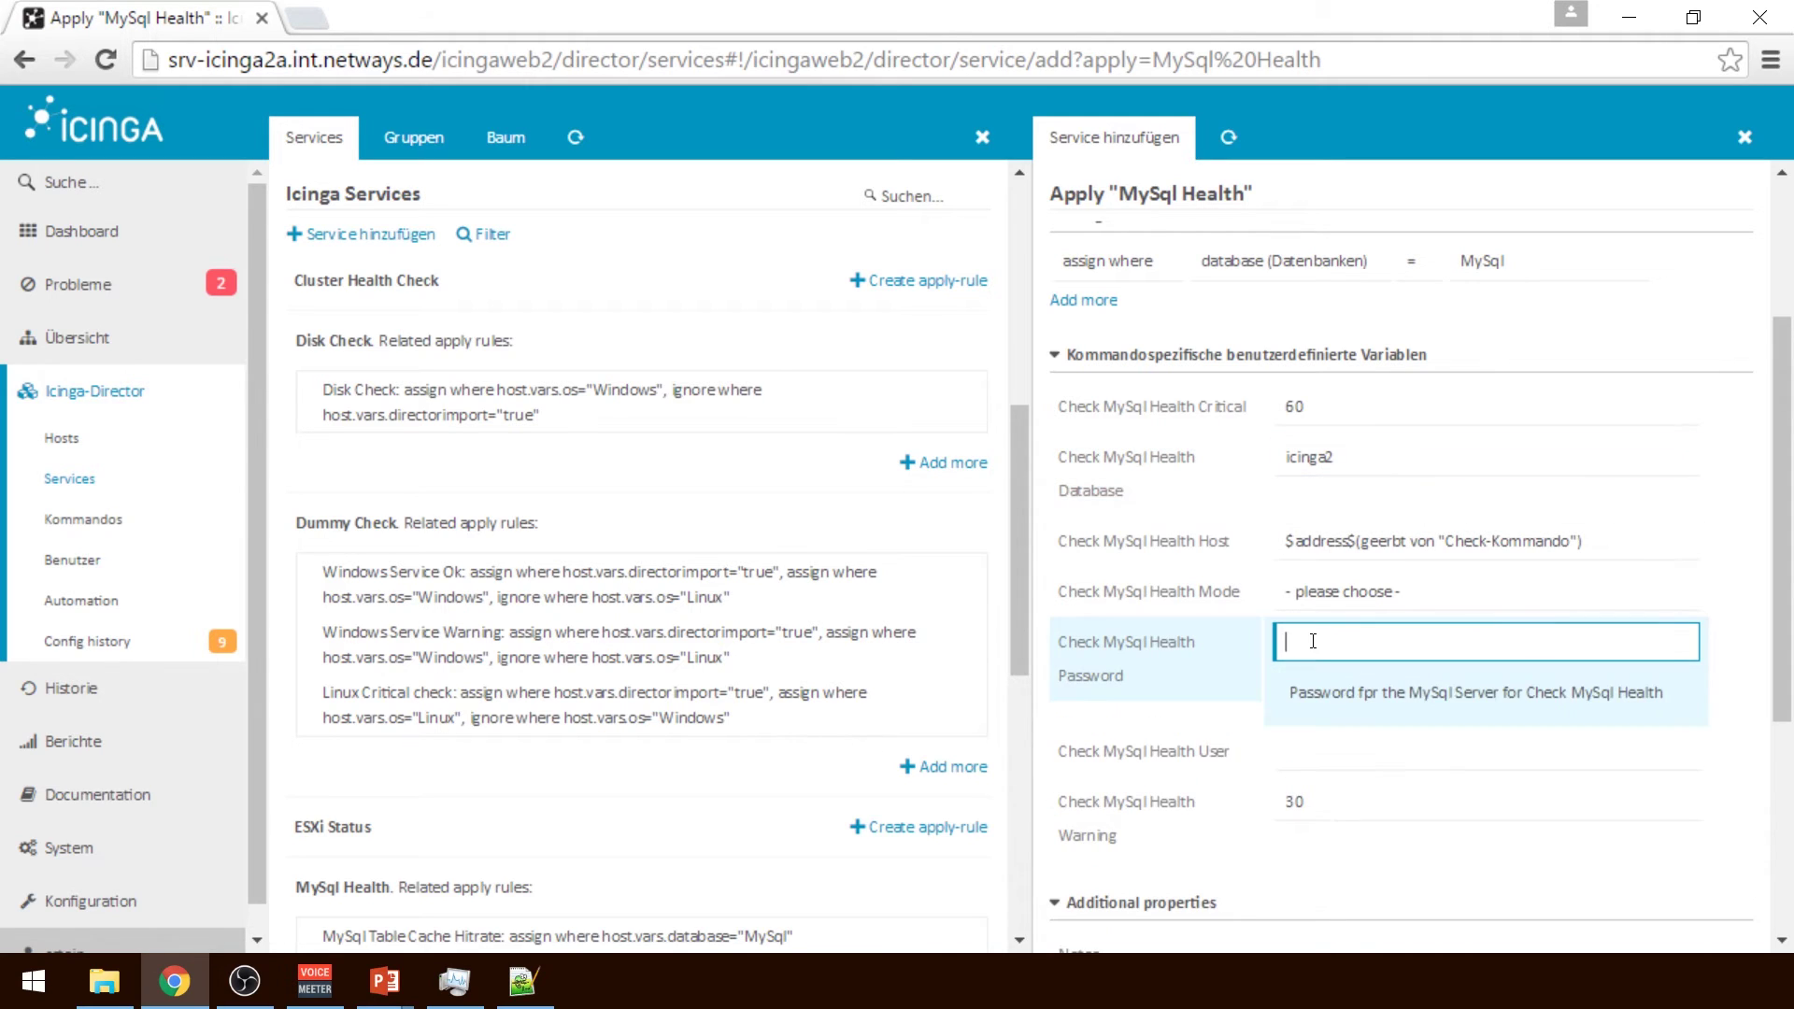
type("icinga2")
key("Tab")
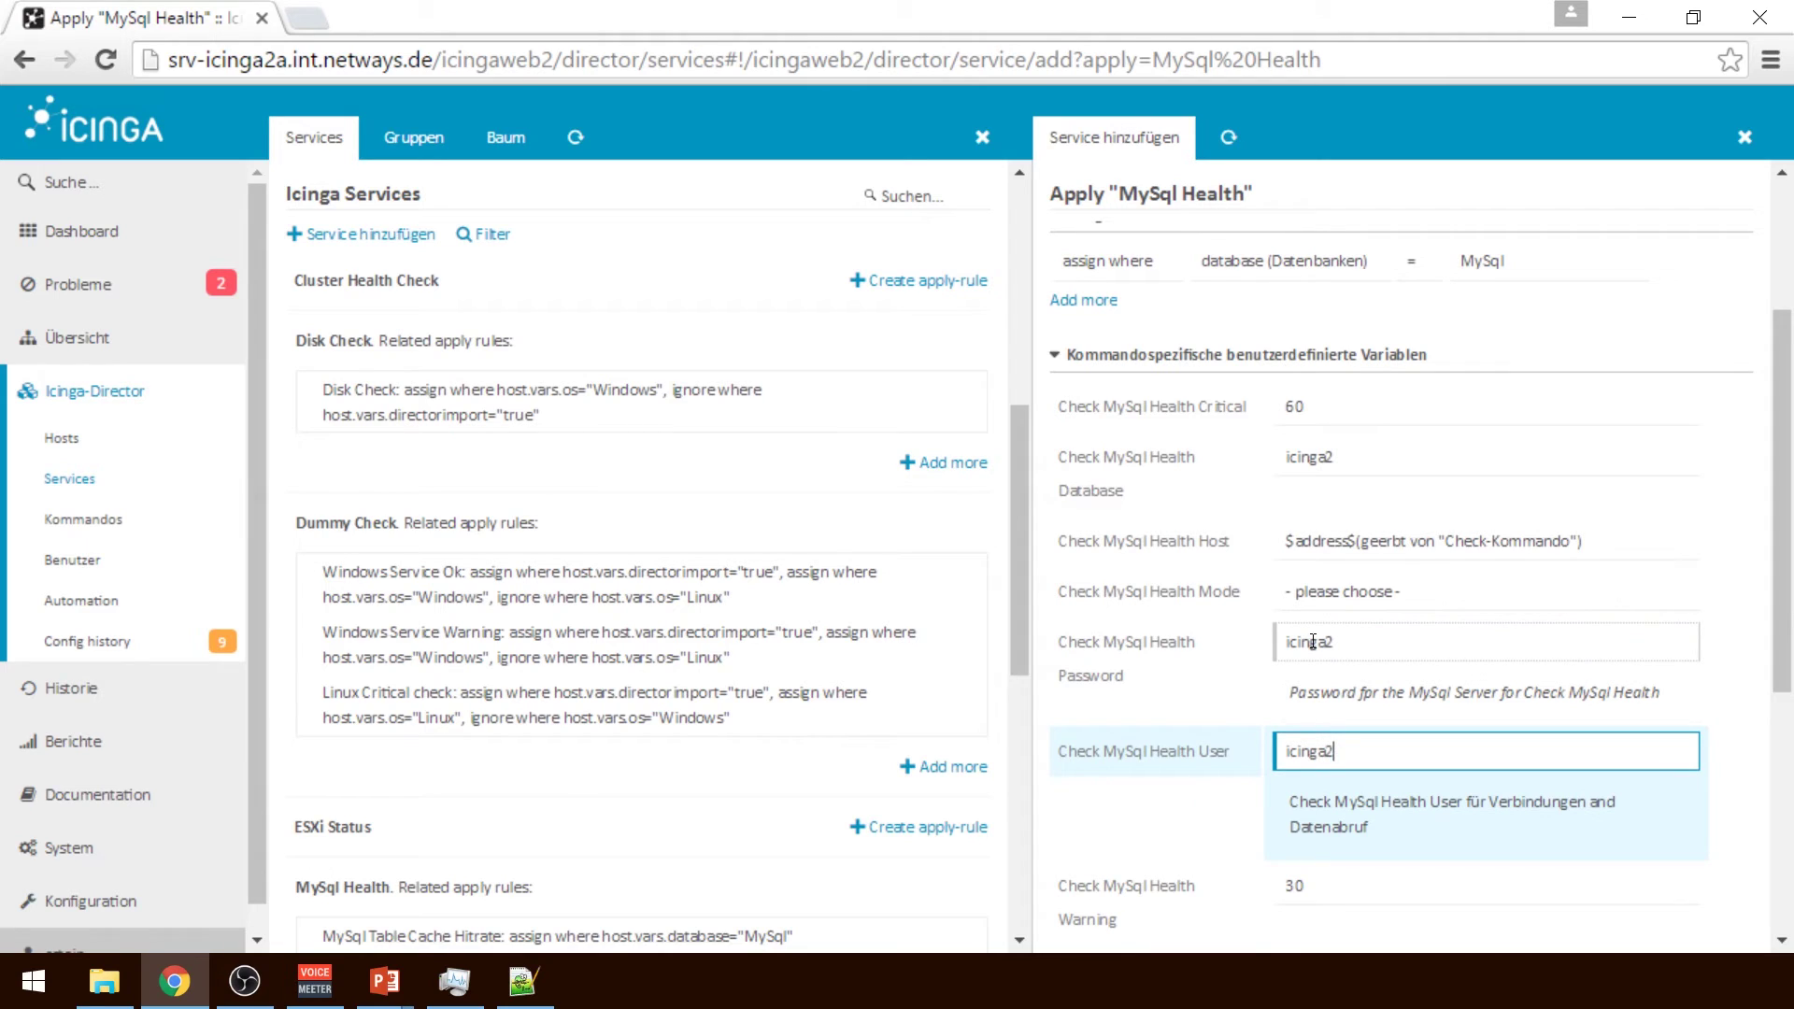
left_click_drag(1787, 553, 1787, 572)
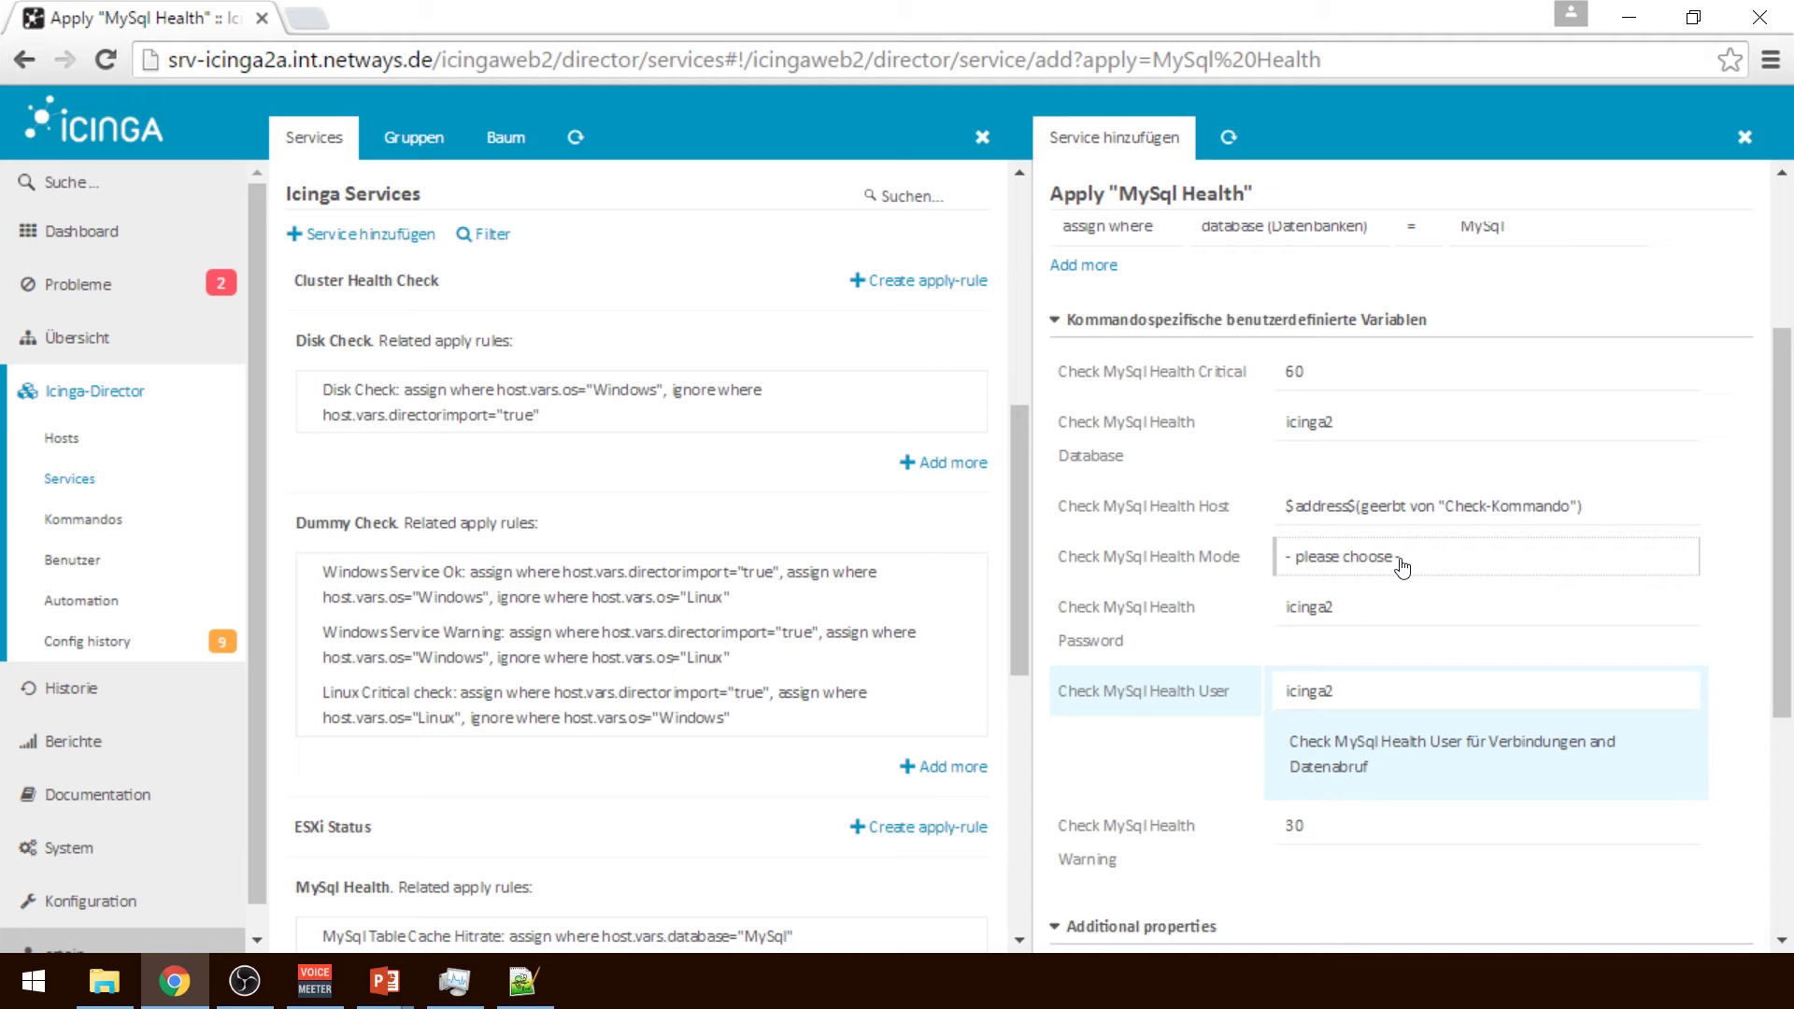
Choose the threads-connected check mode and replace Critical 60 with 5 and Warning 30 with 2
left_click(1402, 567)
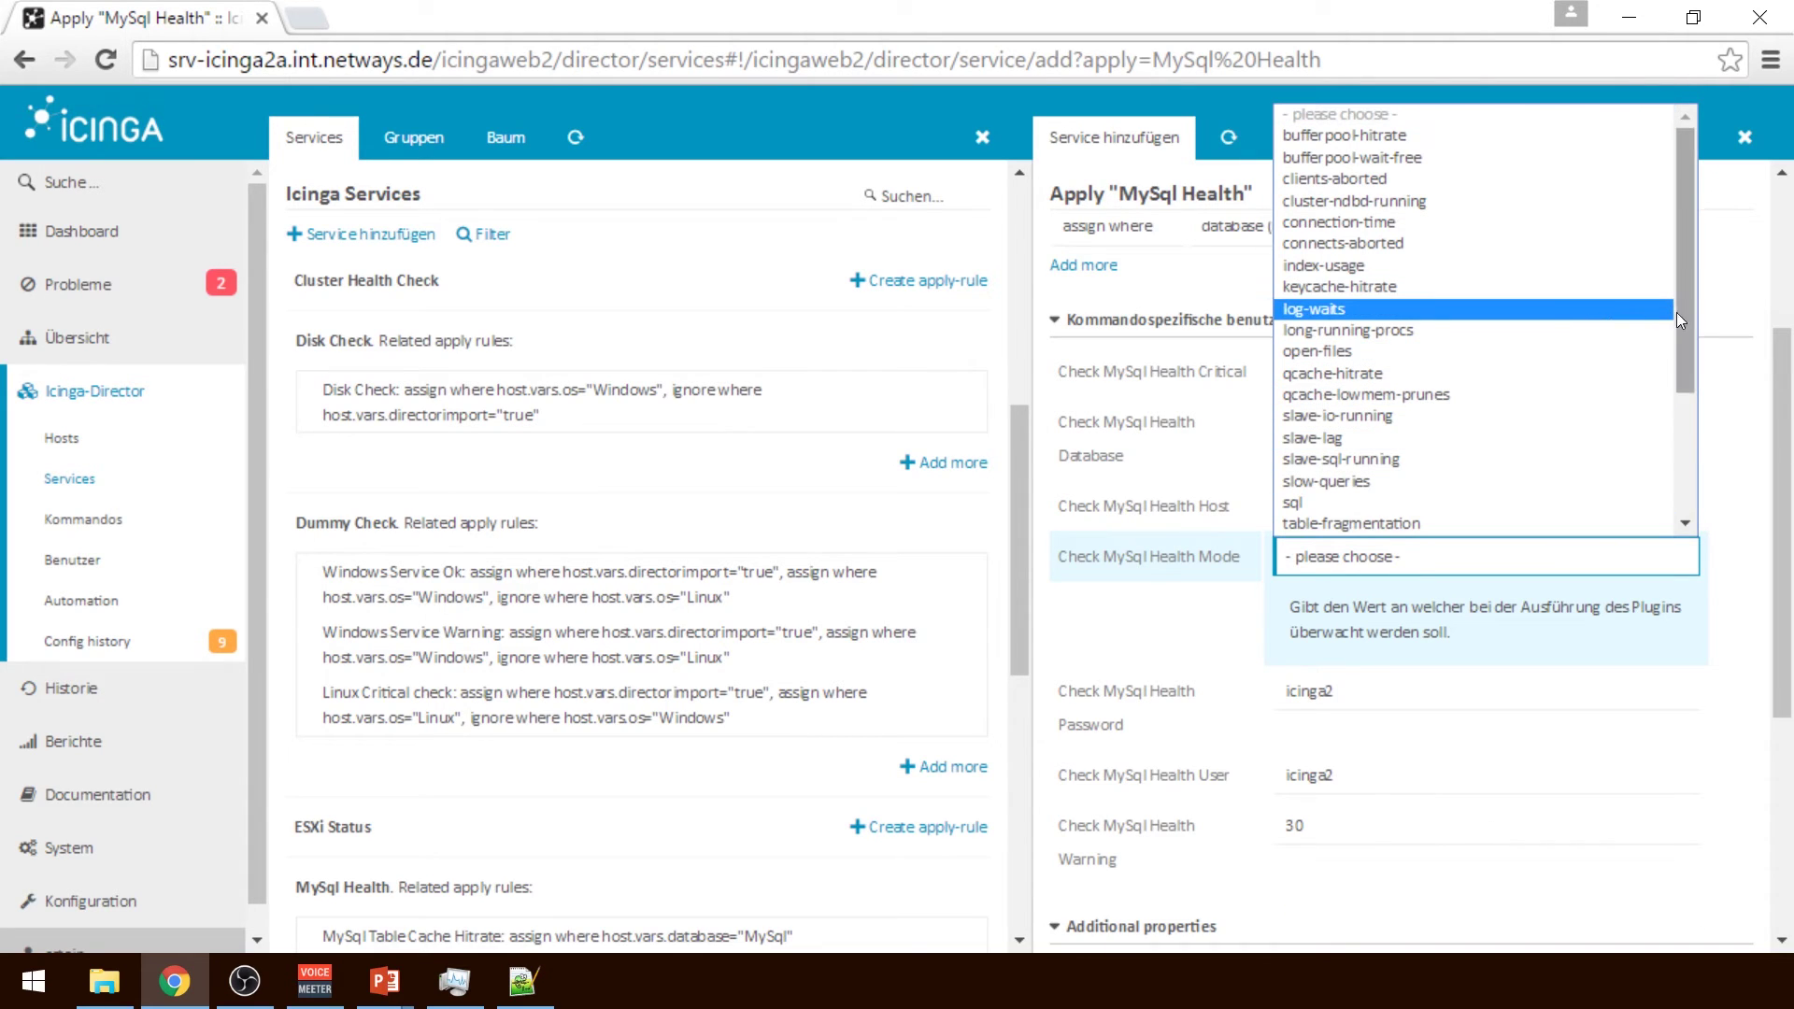
left_click_drag(1686, 316, 1702, 487)
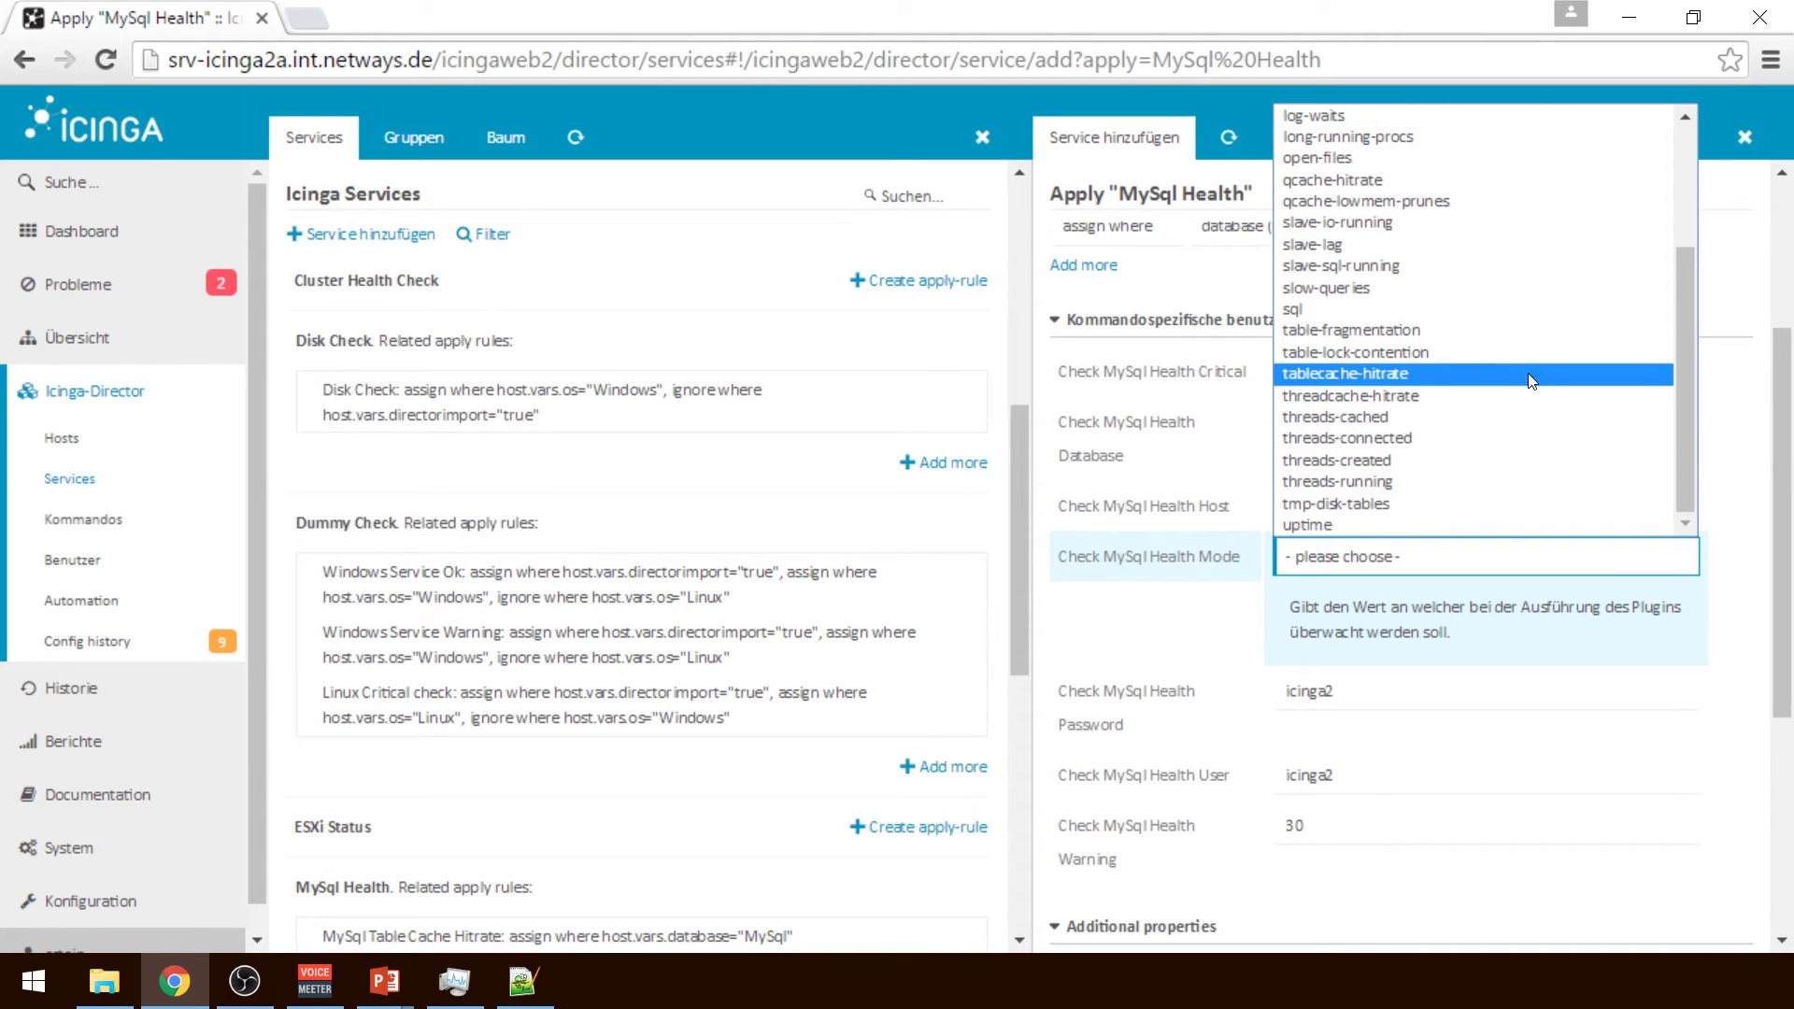
left_click(1536, 437)
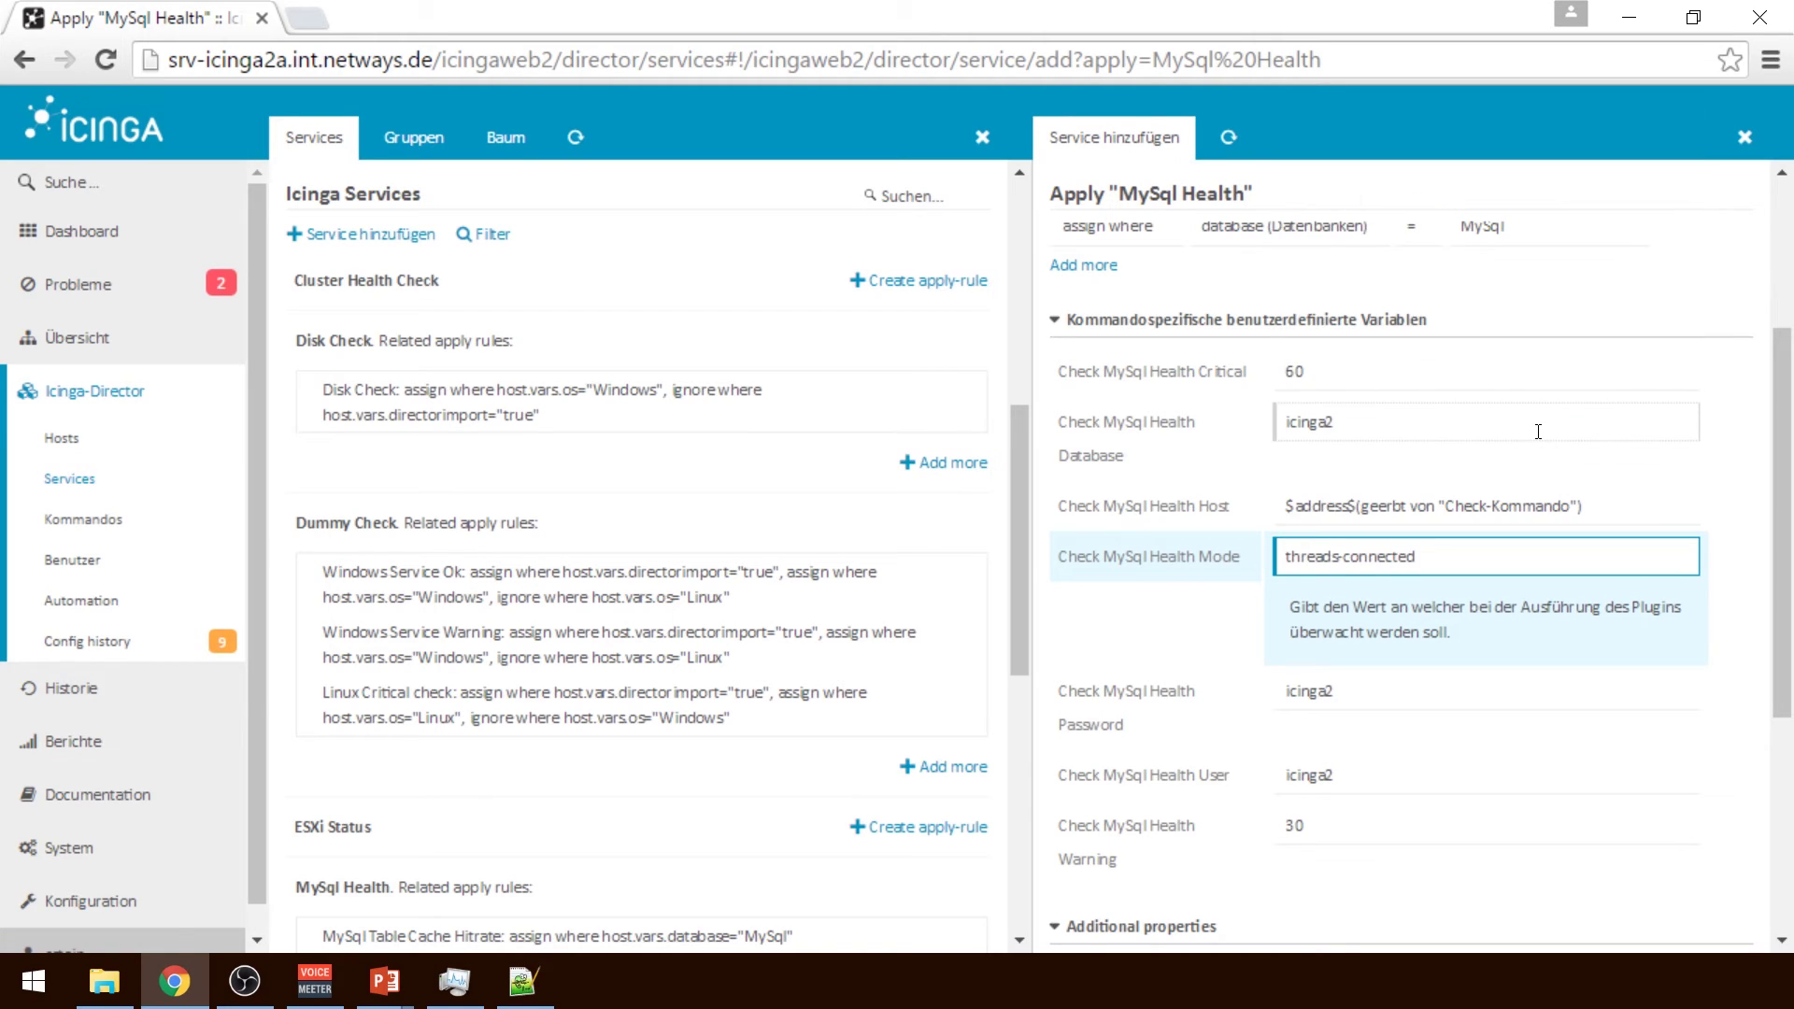
double_click(1473, 371)
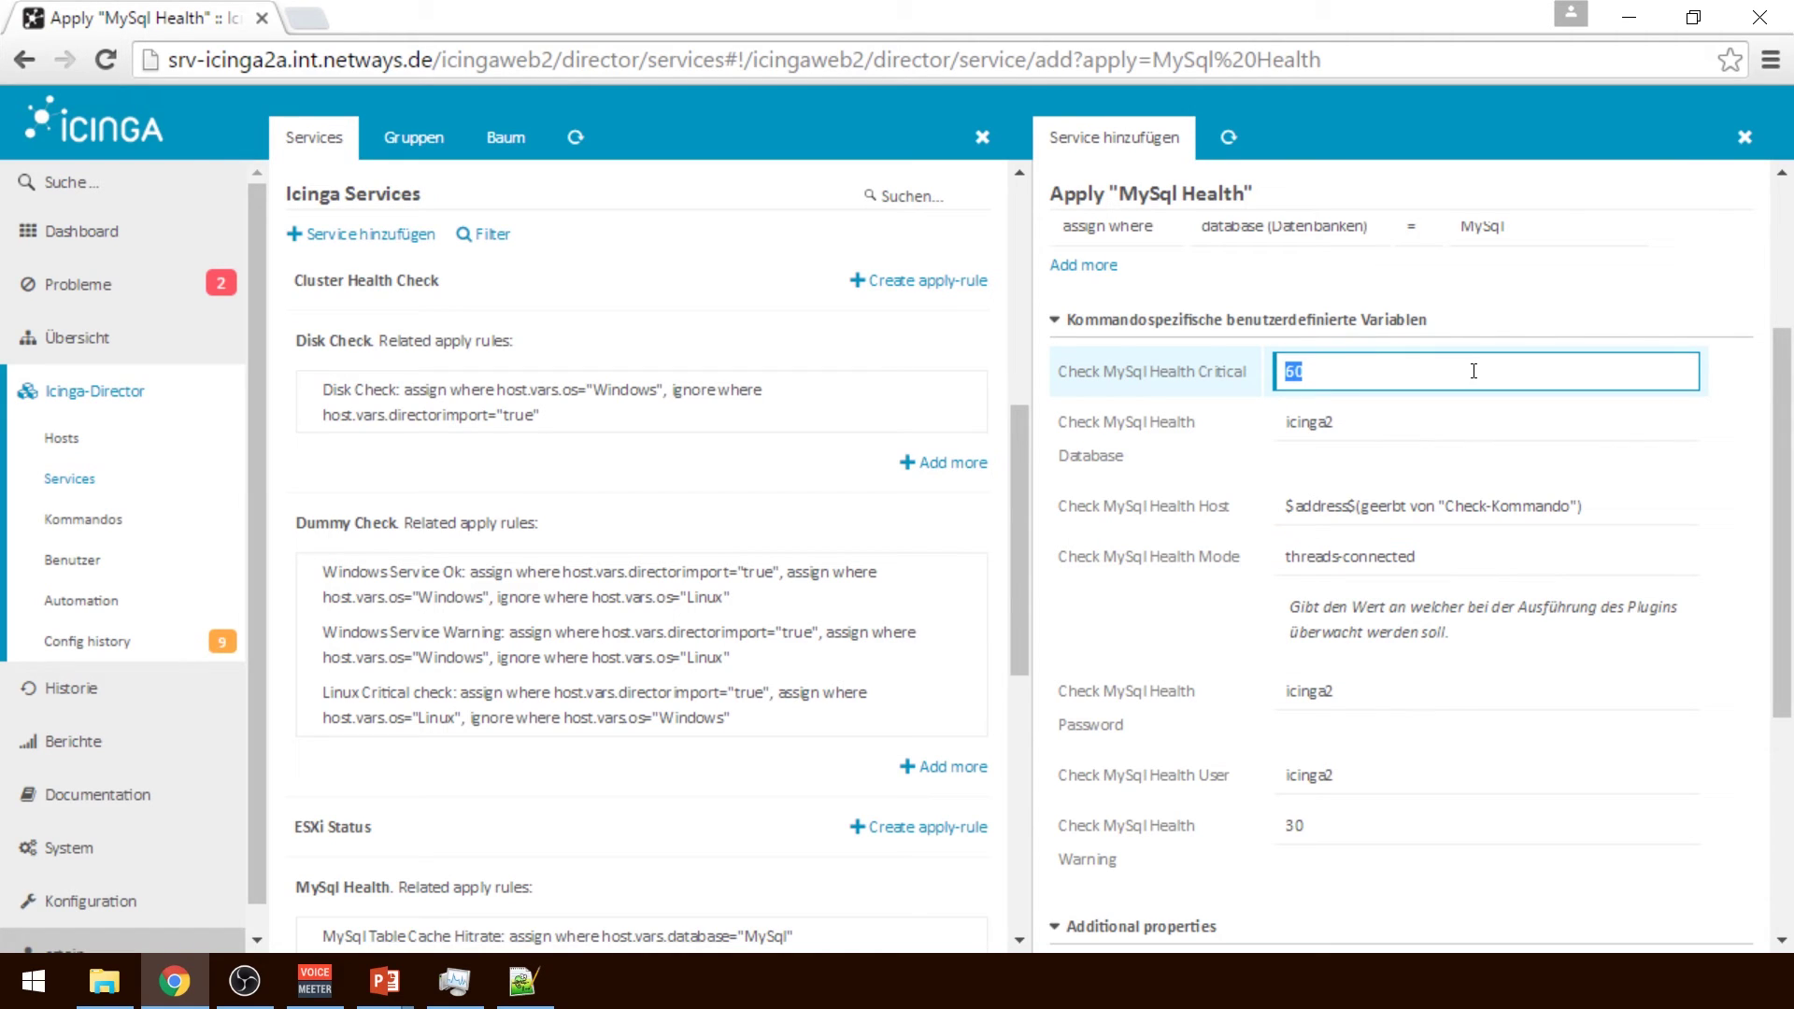
type("5")
double_click(1328, 743)
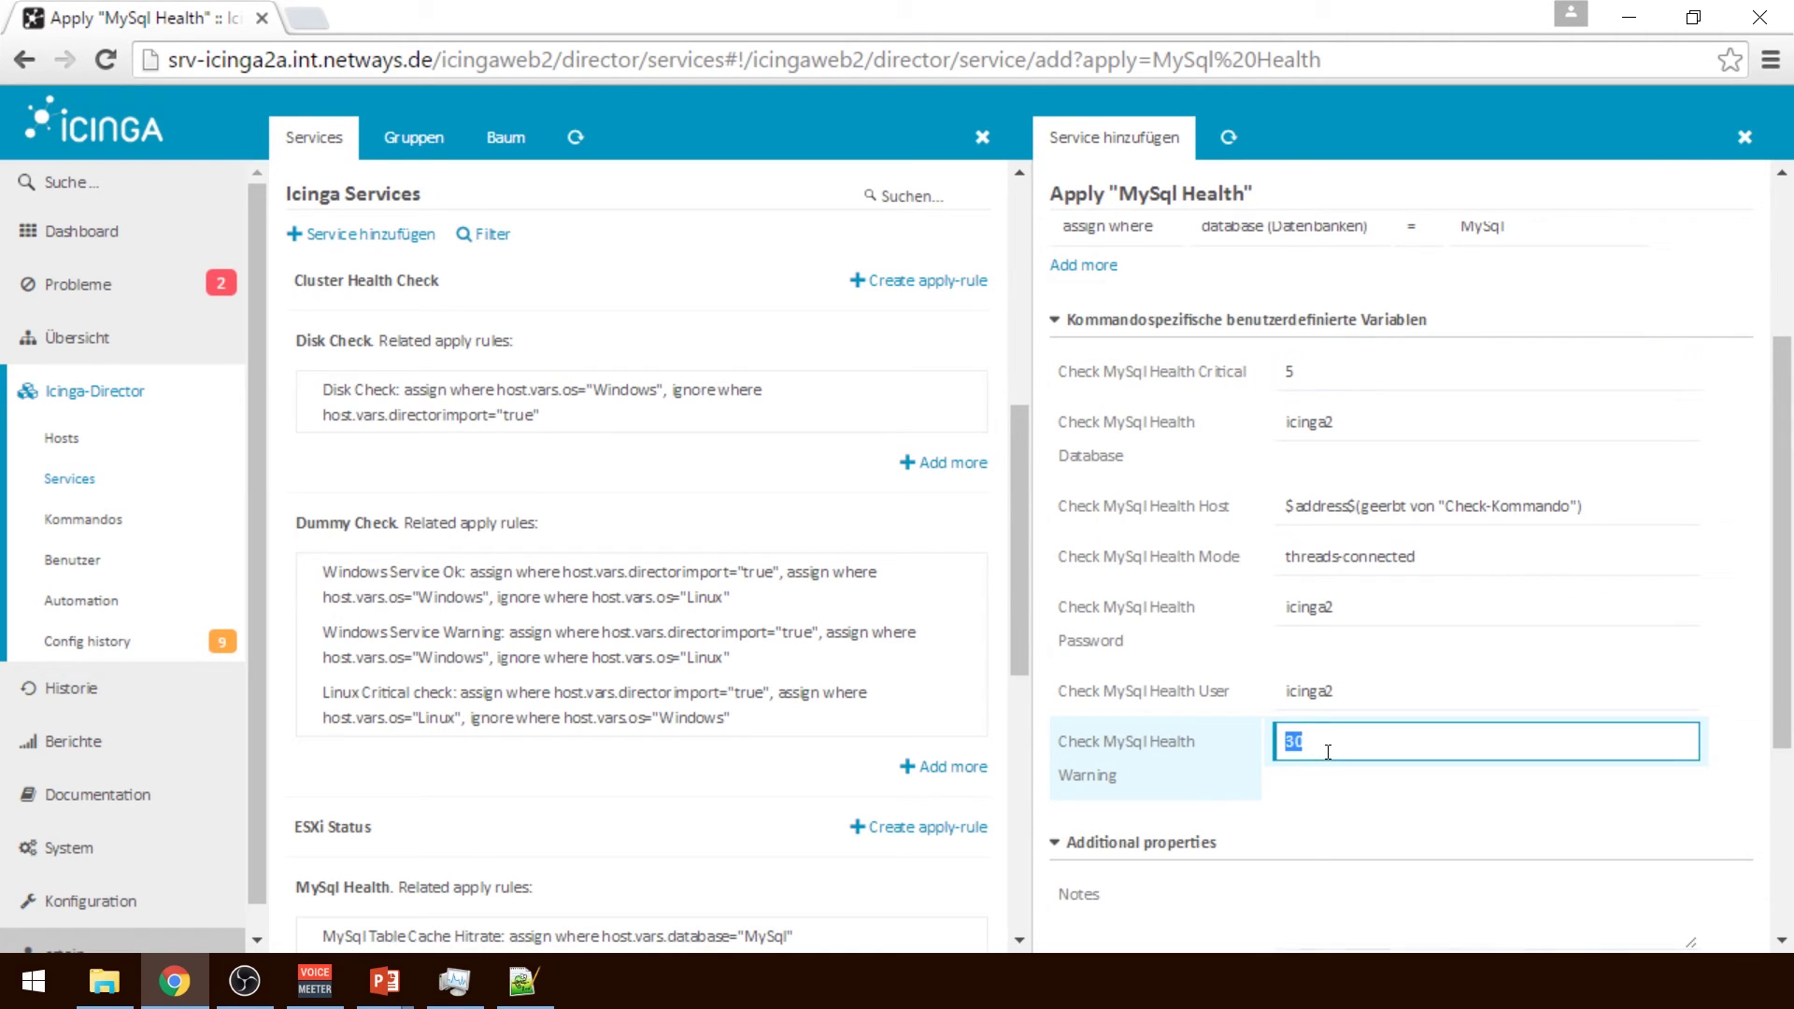
left_click(1757, 690)
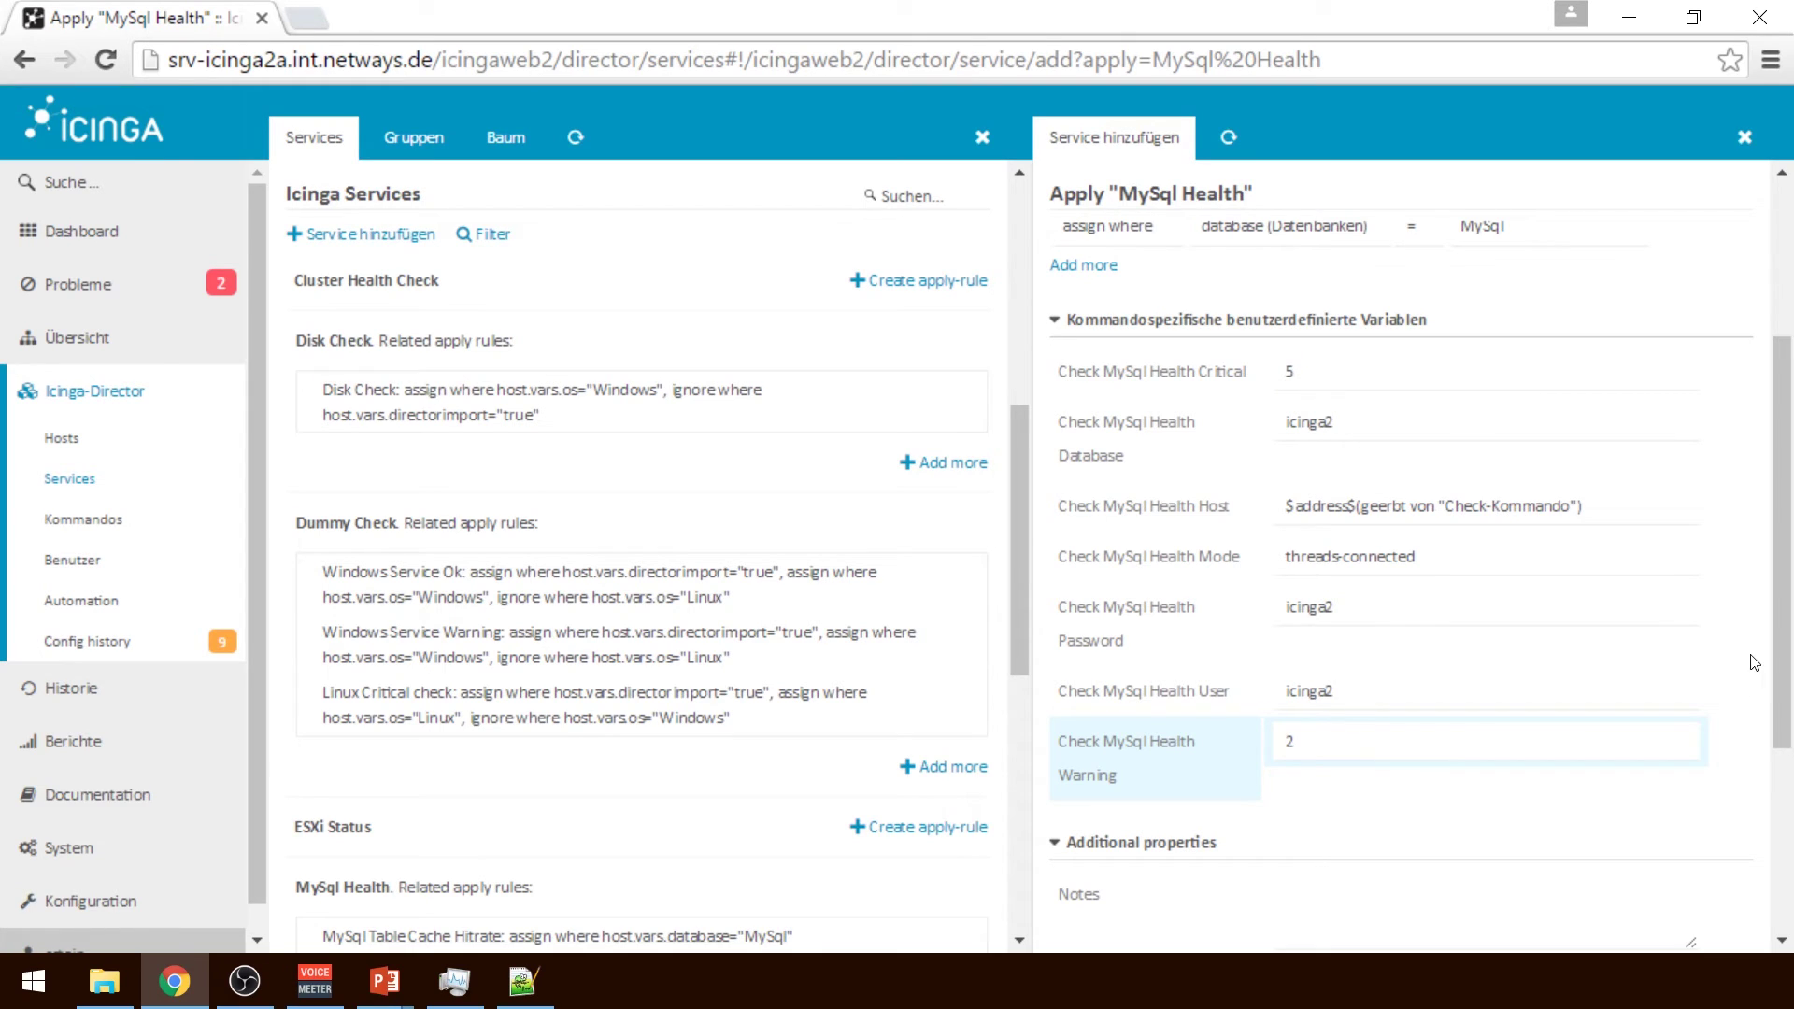
left_click_drag(1783, 652, 1781, 605)
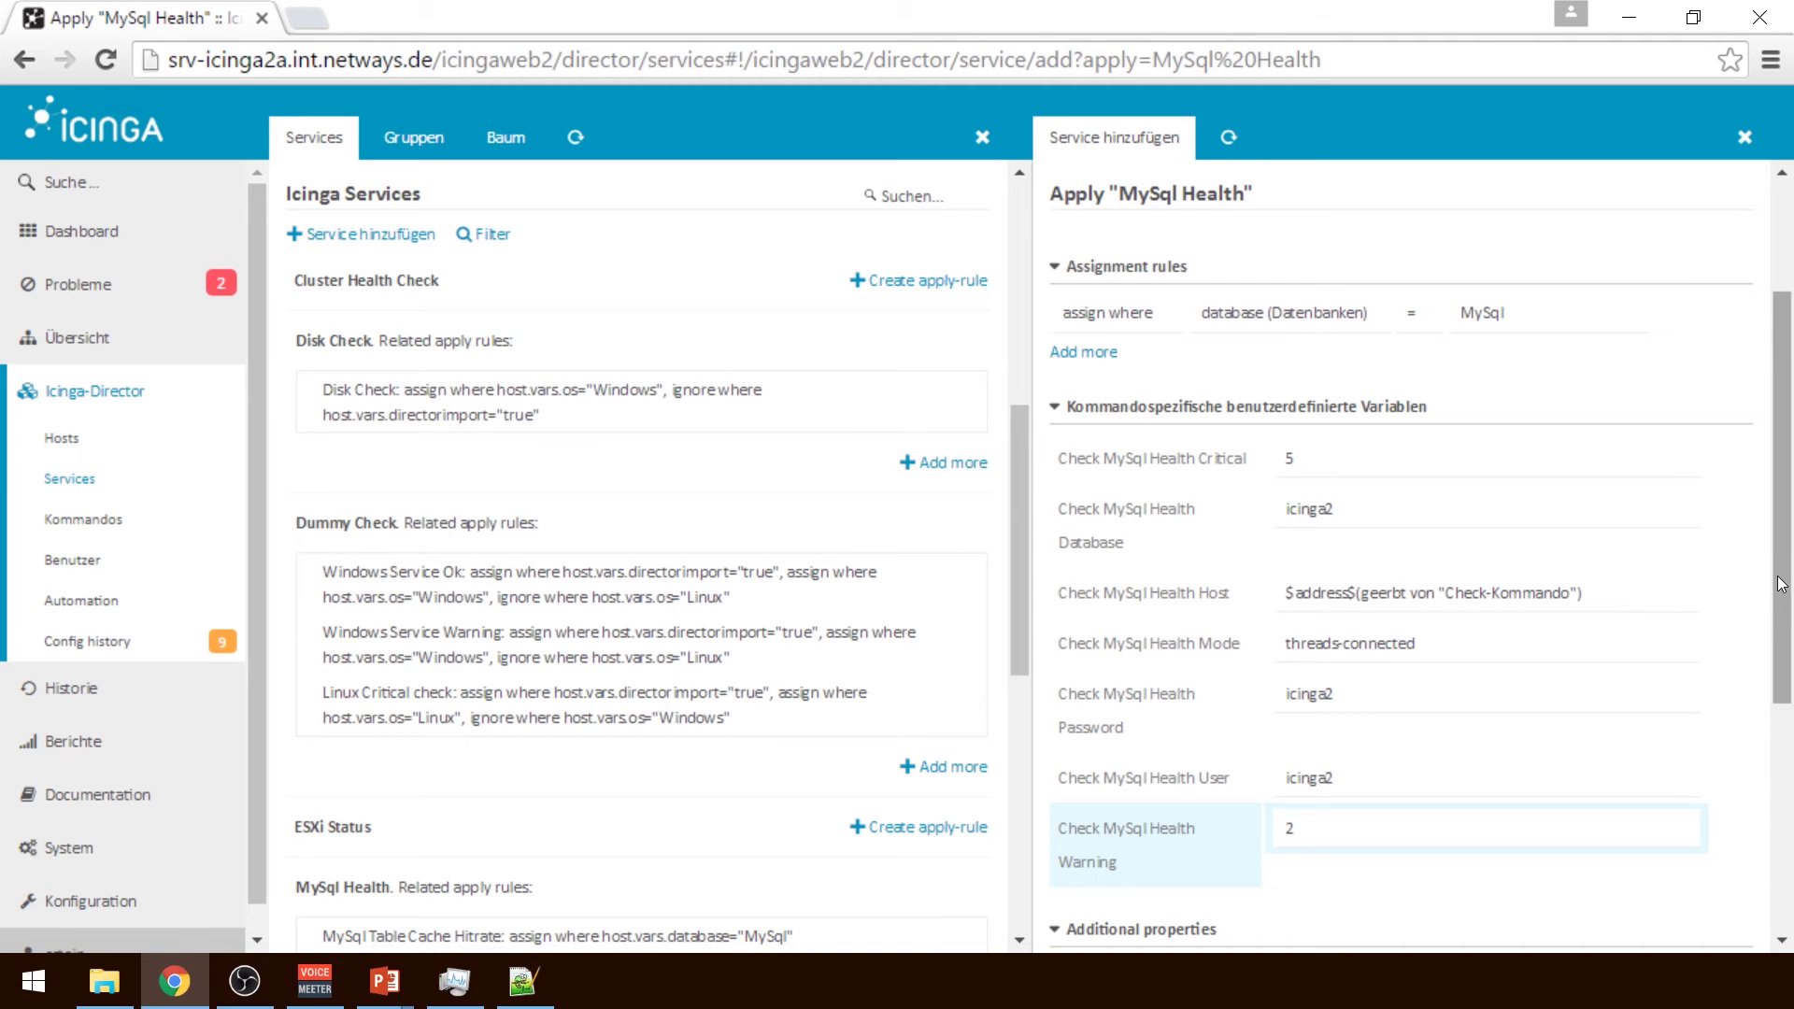
left_click_drag(1773, 557, 1787, 822)
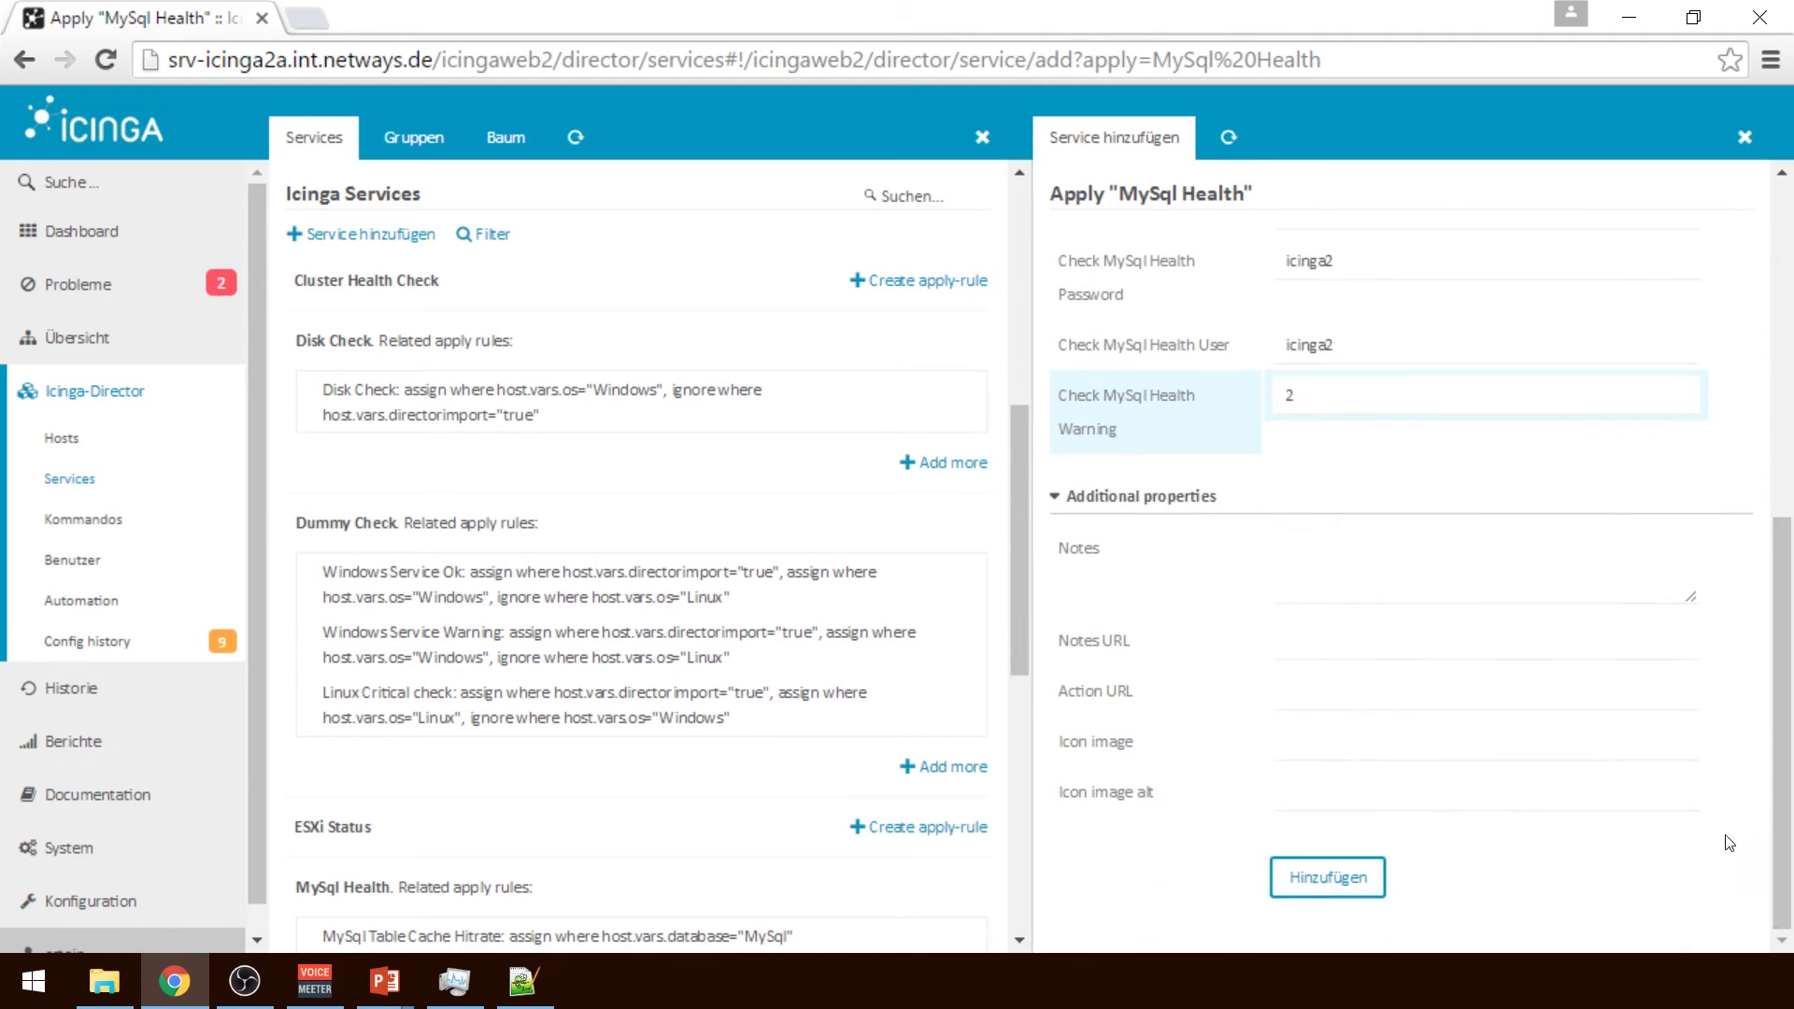
Save the Custom MySql Check service and open the Windows Service Warning rule from the list
left_click(1338, 872)
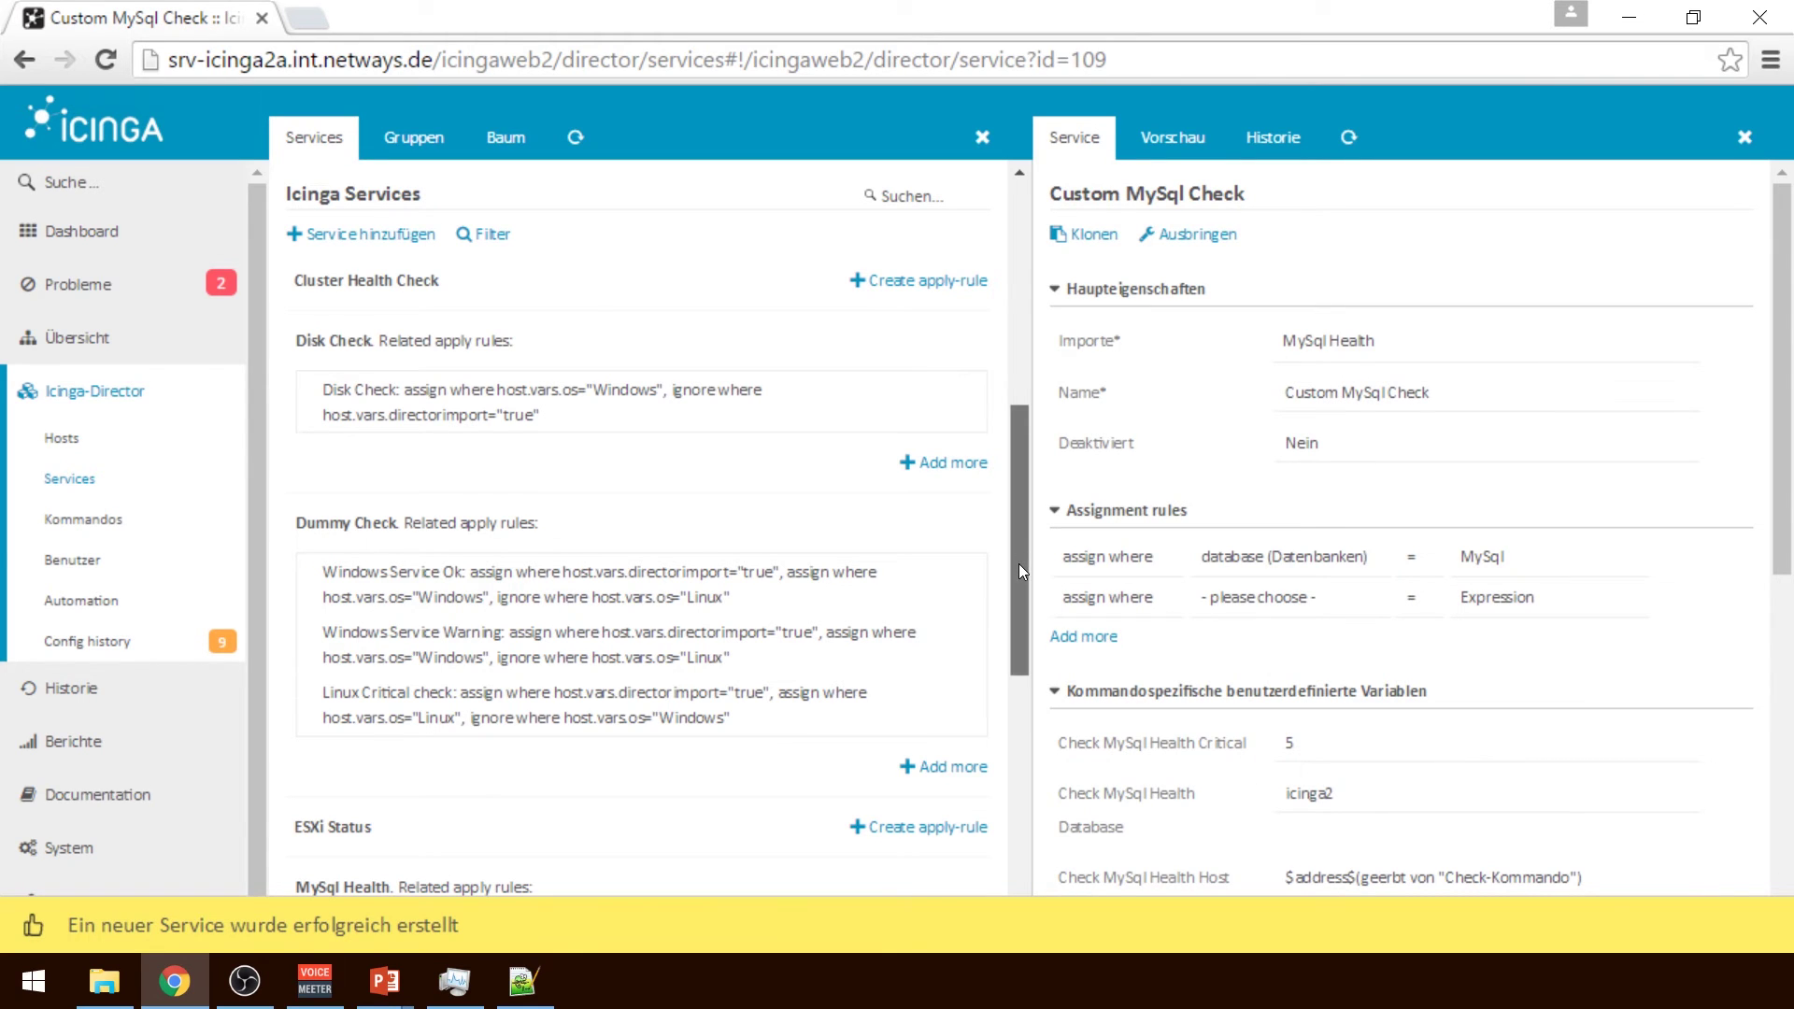
left_click_drag(1018, 564, 1014, 643)
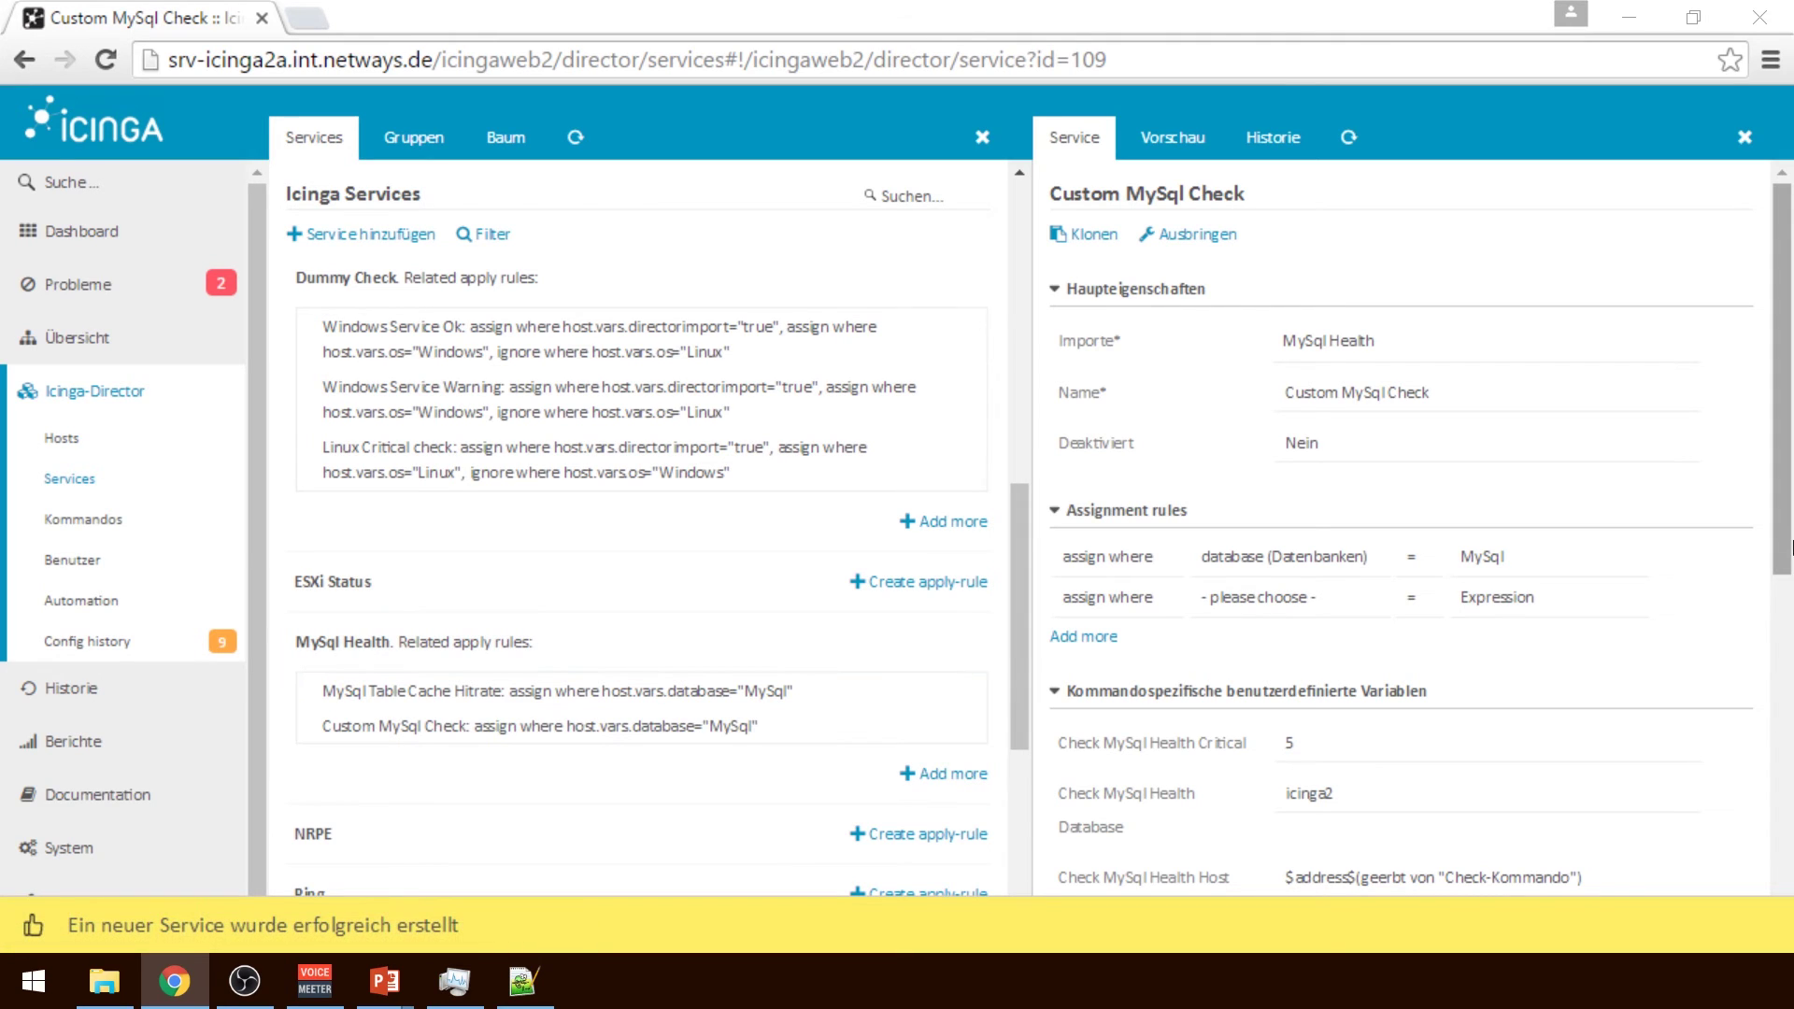
scroll(1787, 311, "down", 1)
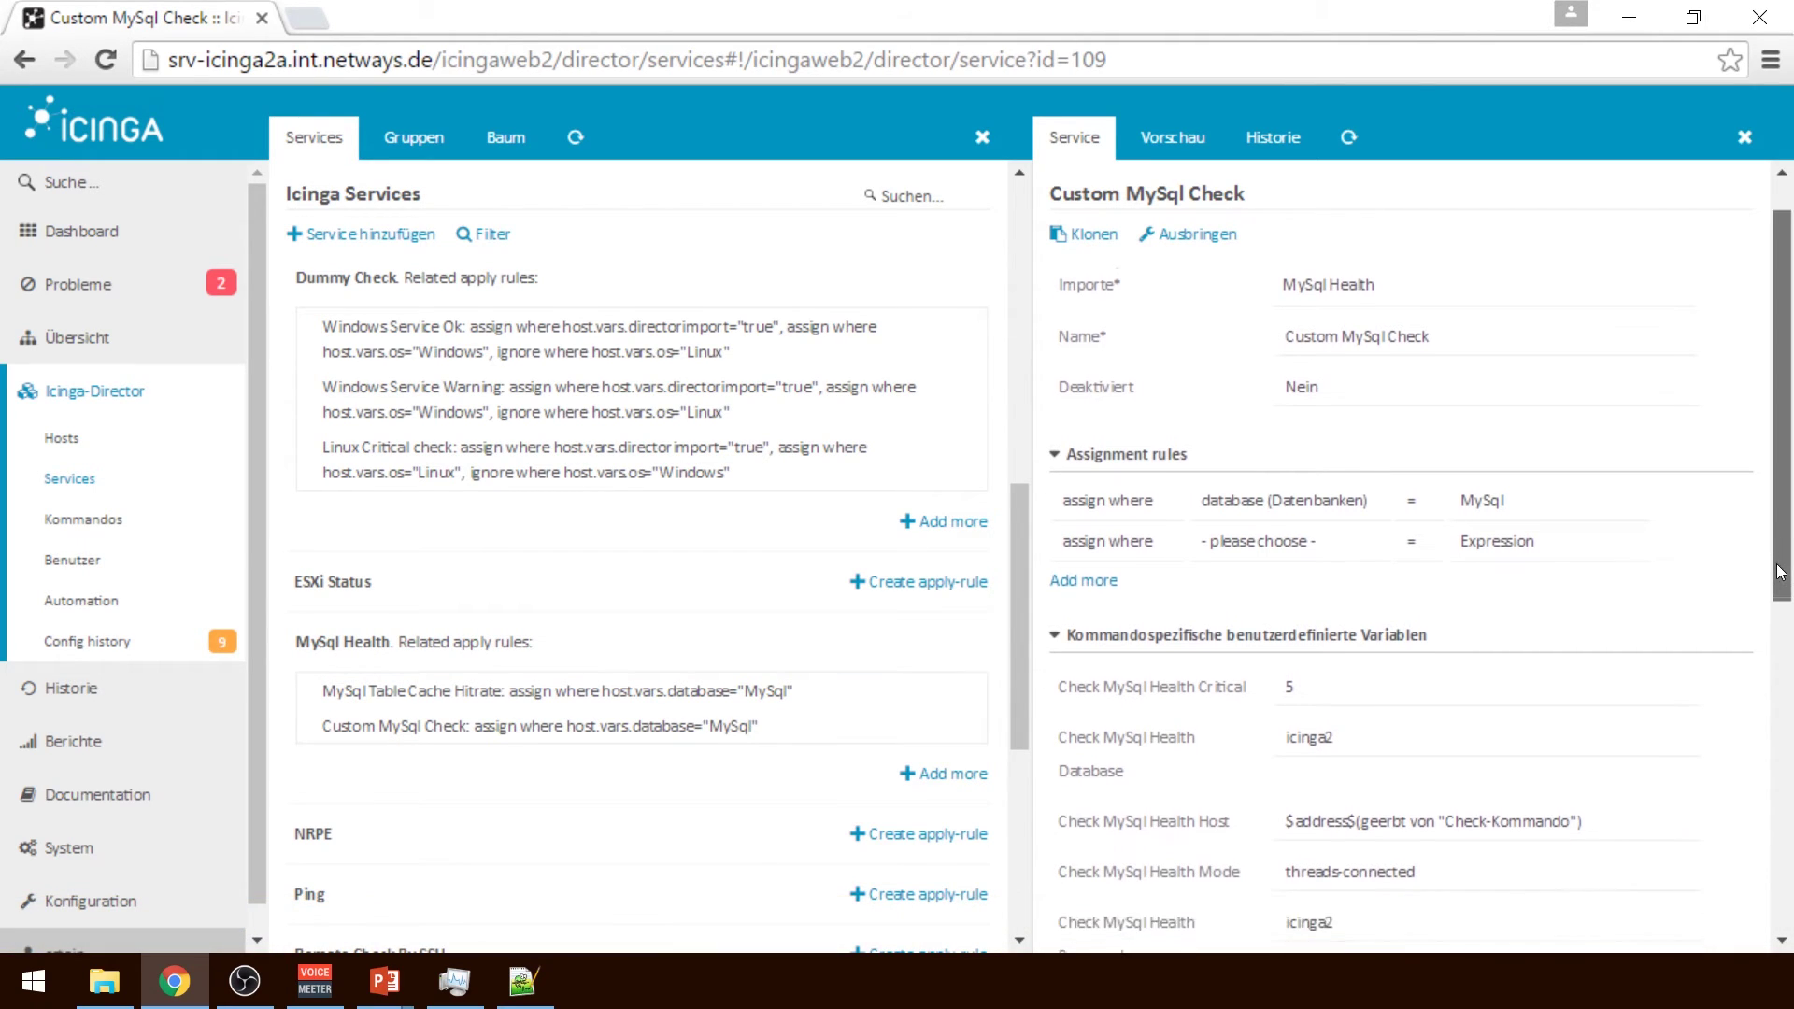
scroll(1787, 312, "up", 1)
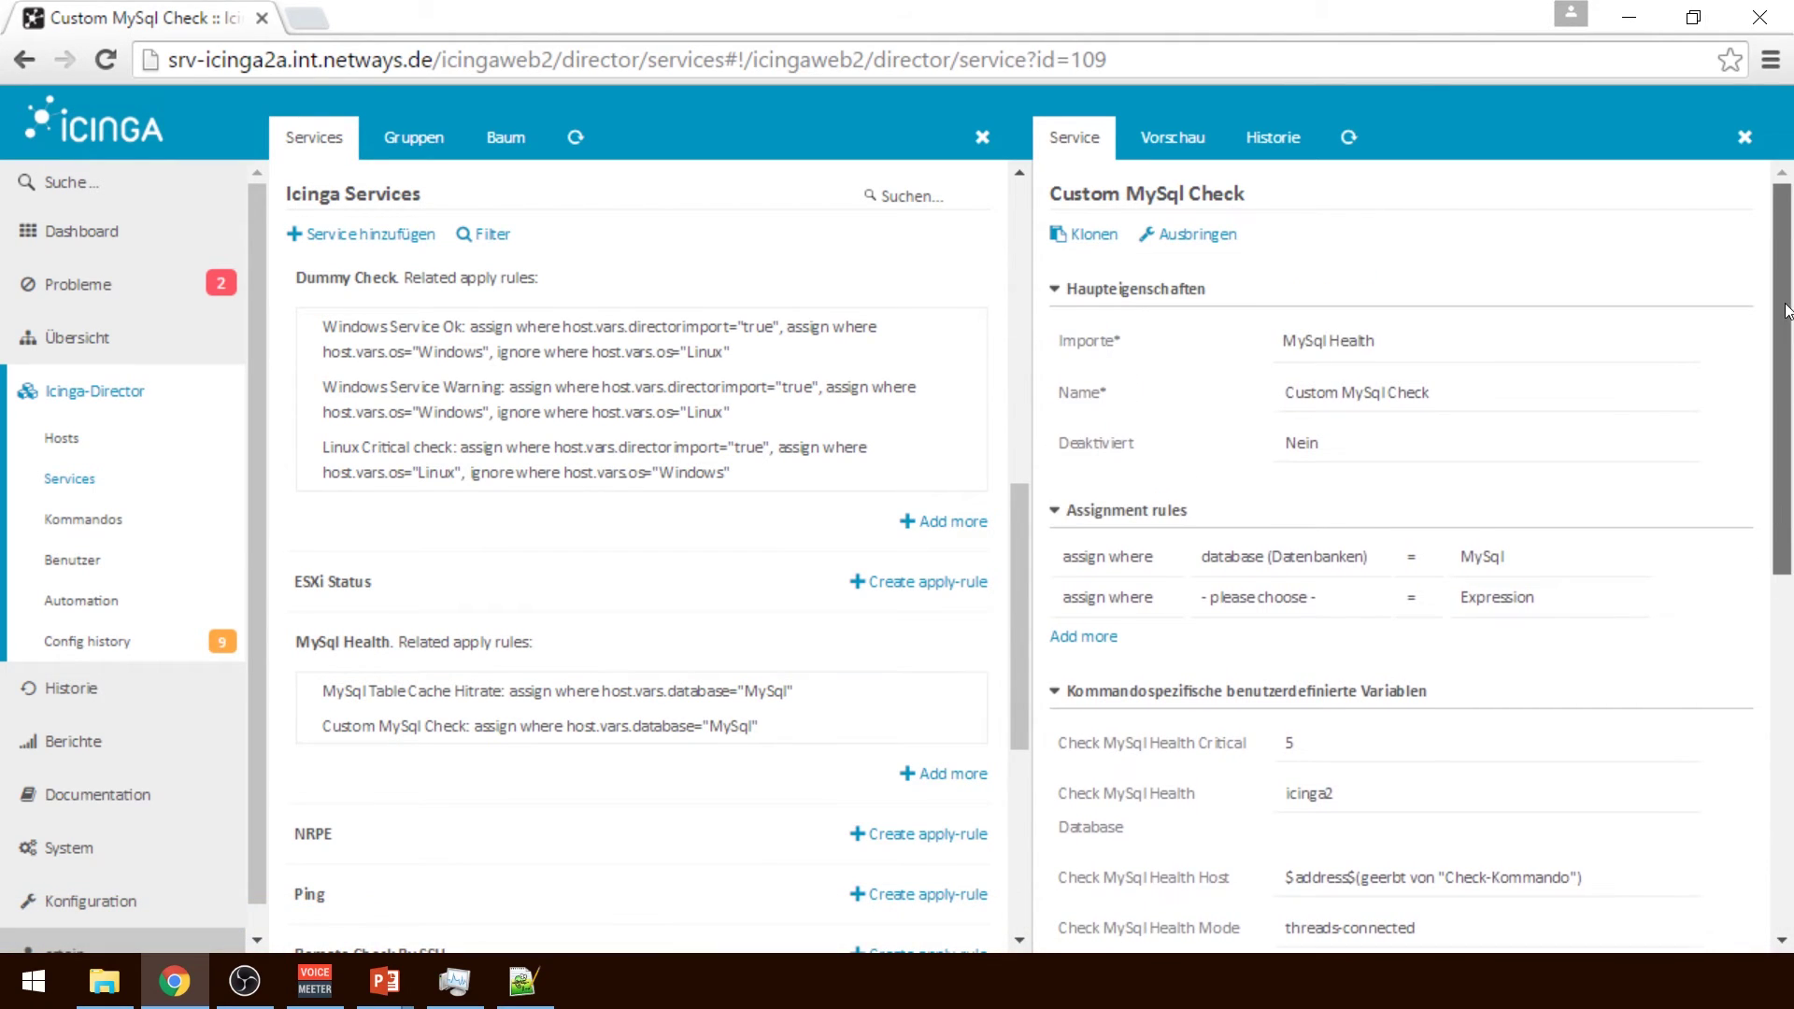
left_click(1380, 399)
left_click(953, 431)
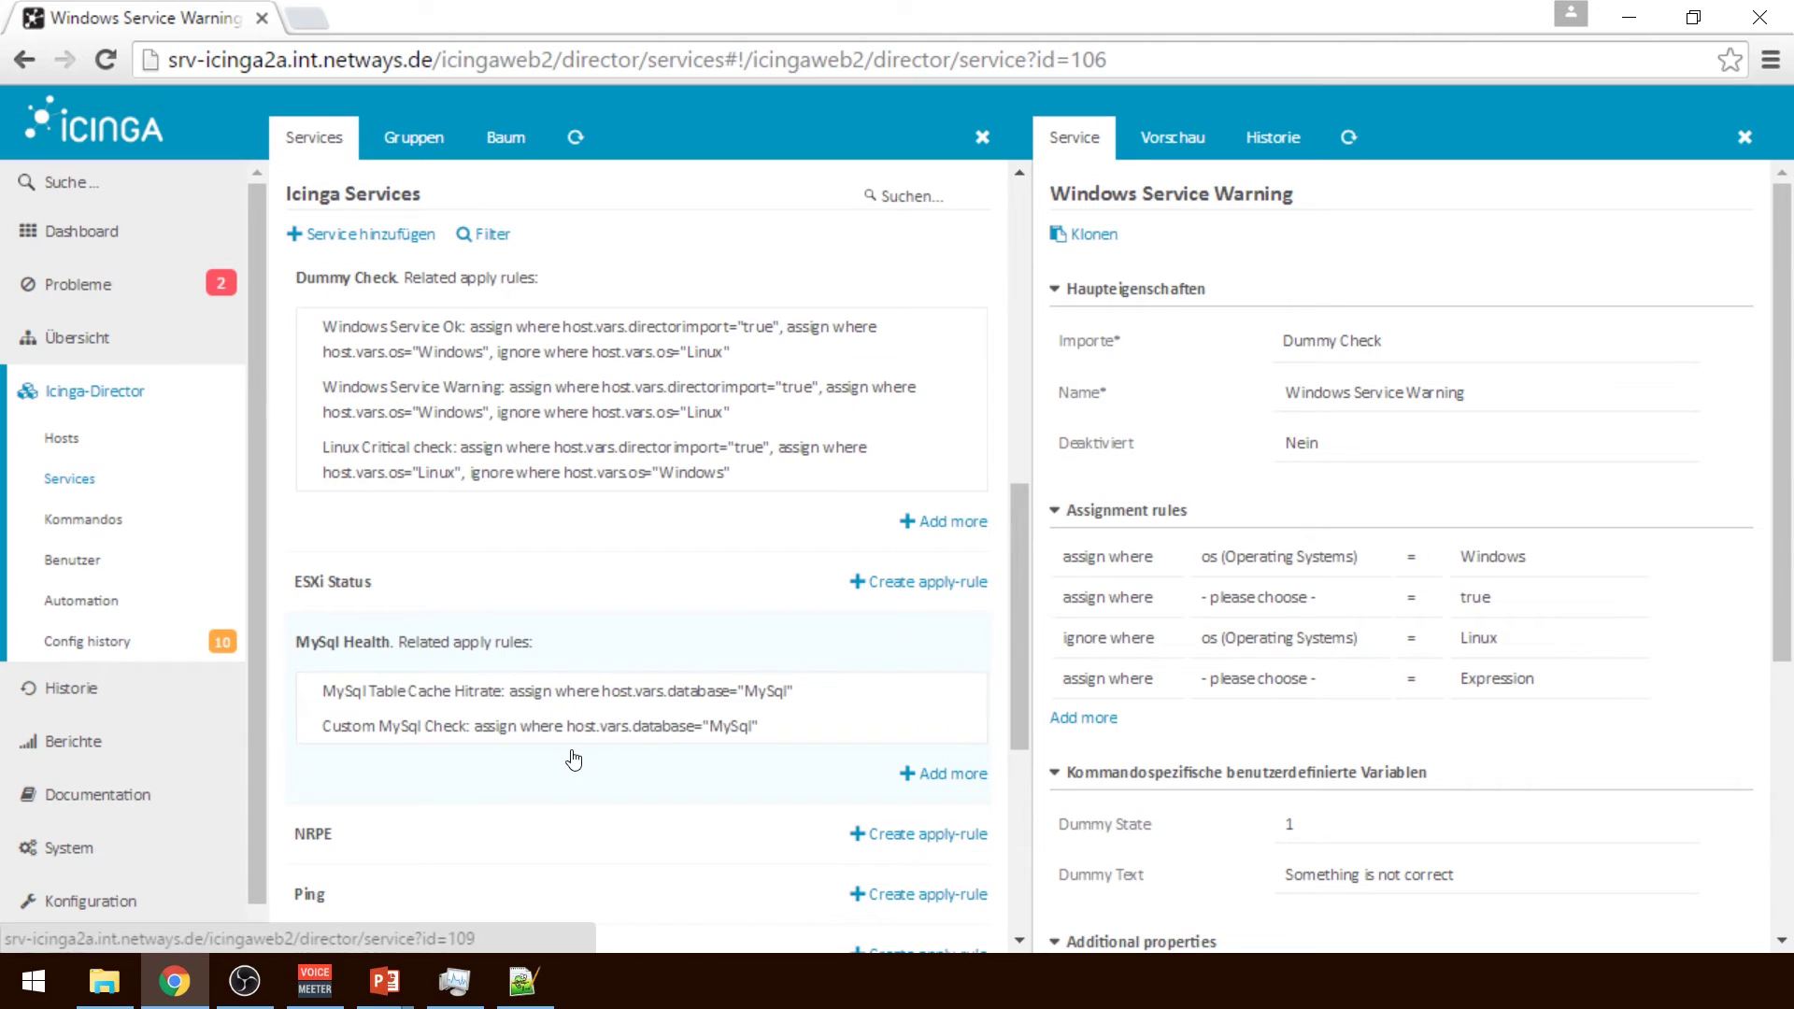
Rename the Custom MySql Check service to 'MySql Check Connected Threads' and save it
left_click(639, 734)
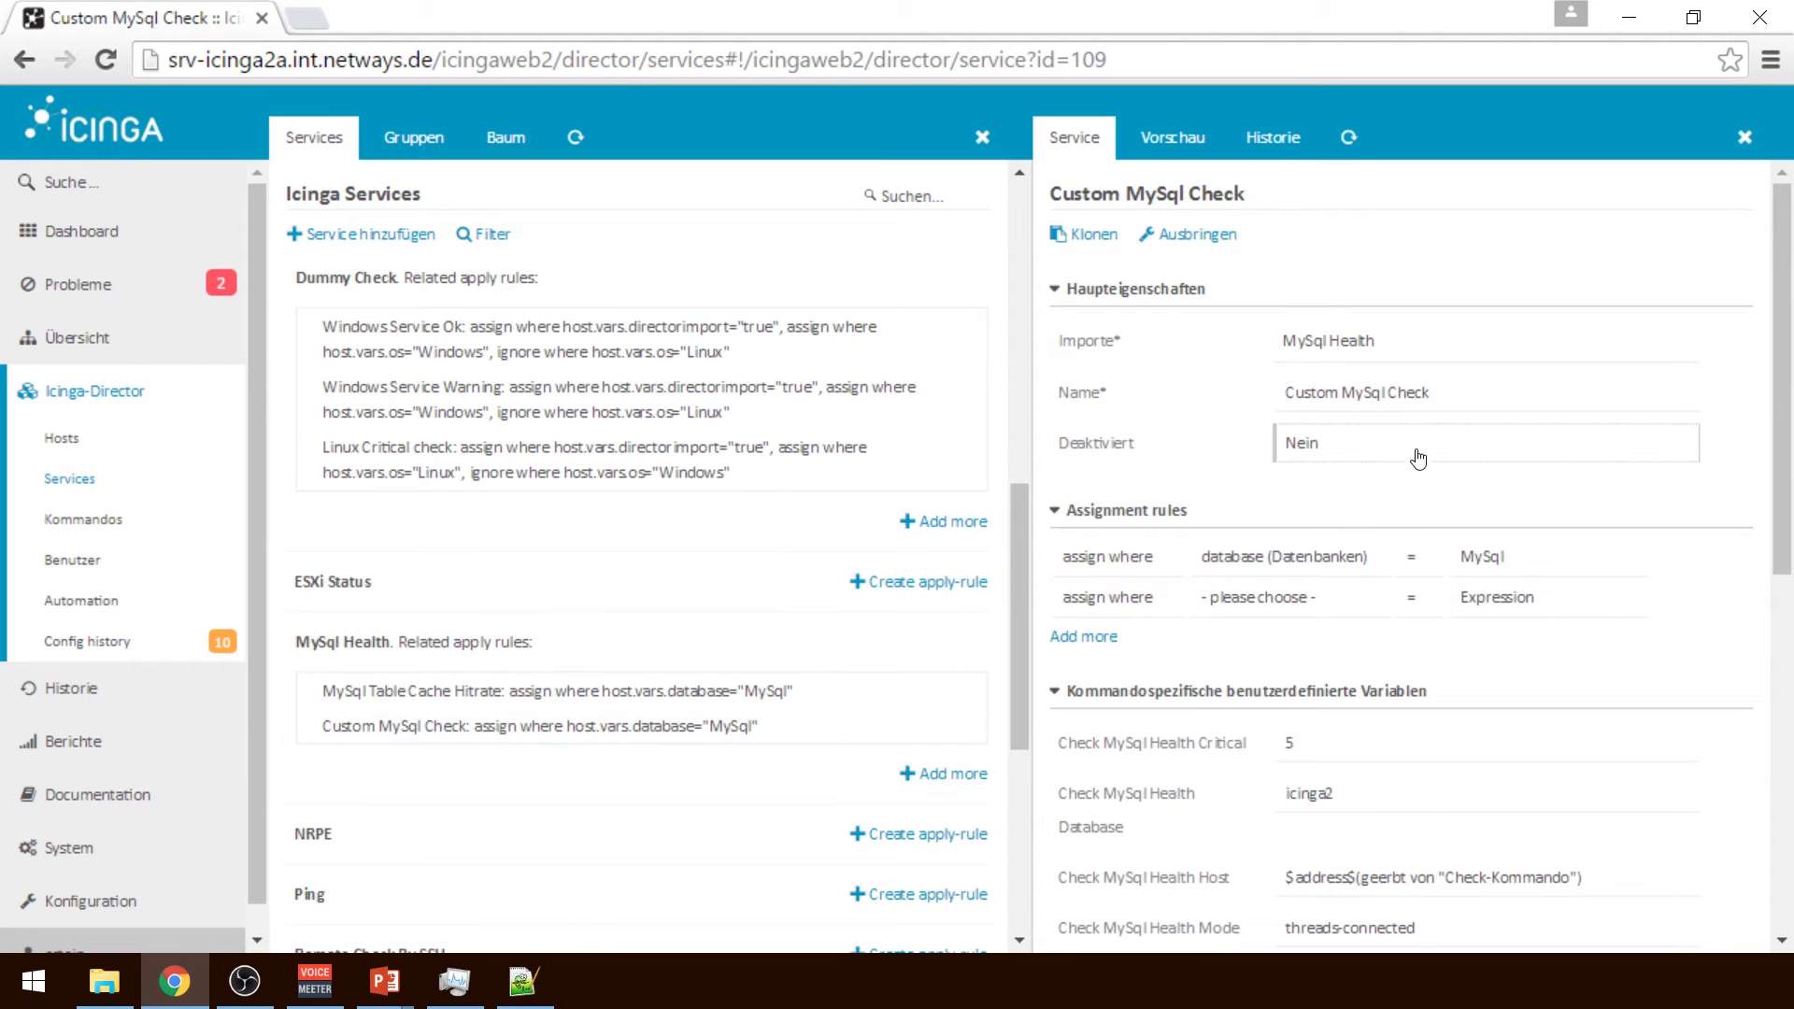
double_click(1427, 398)
key("ctrl+a")
type("MySq")
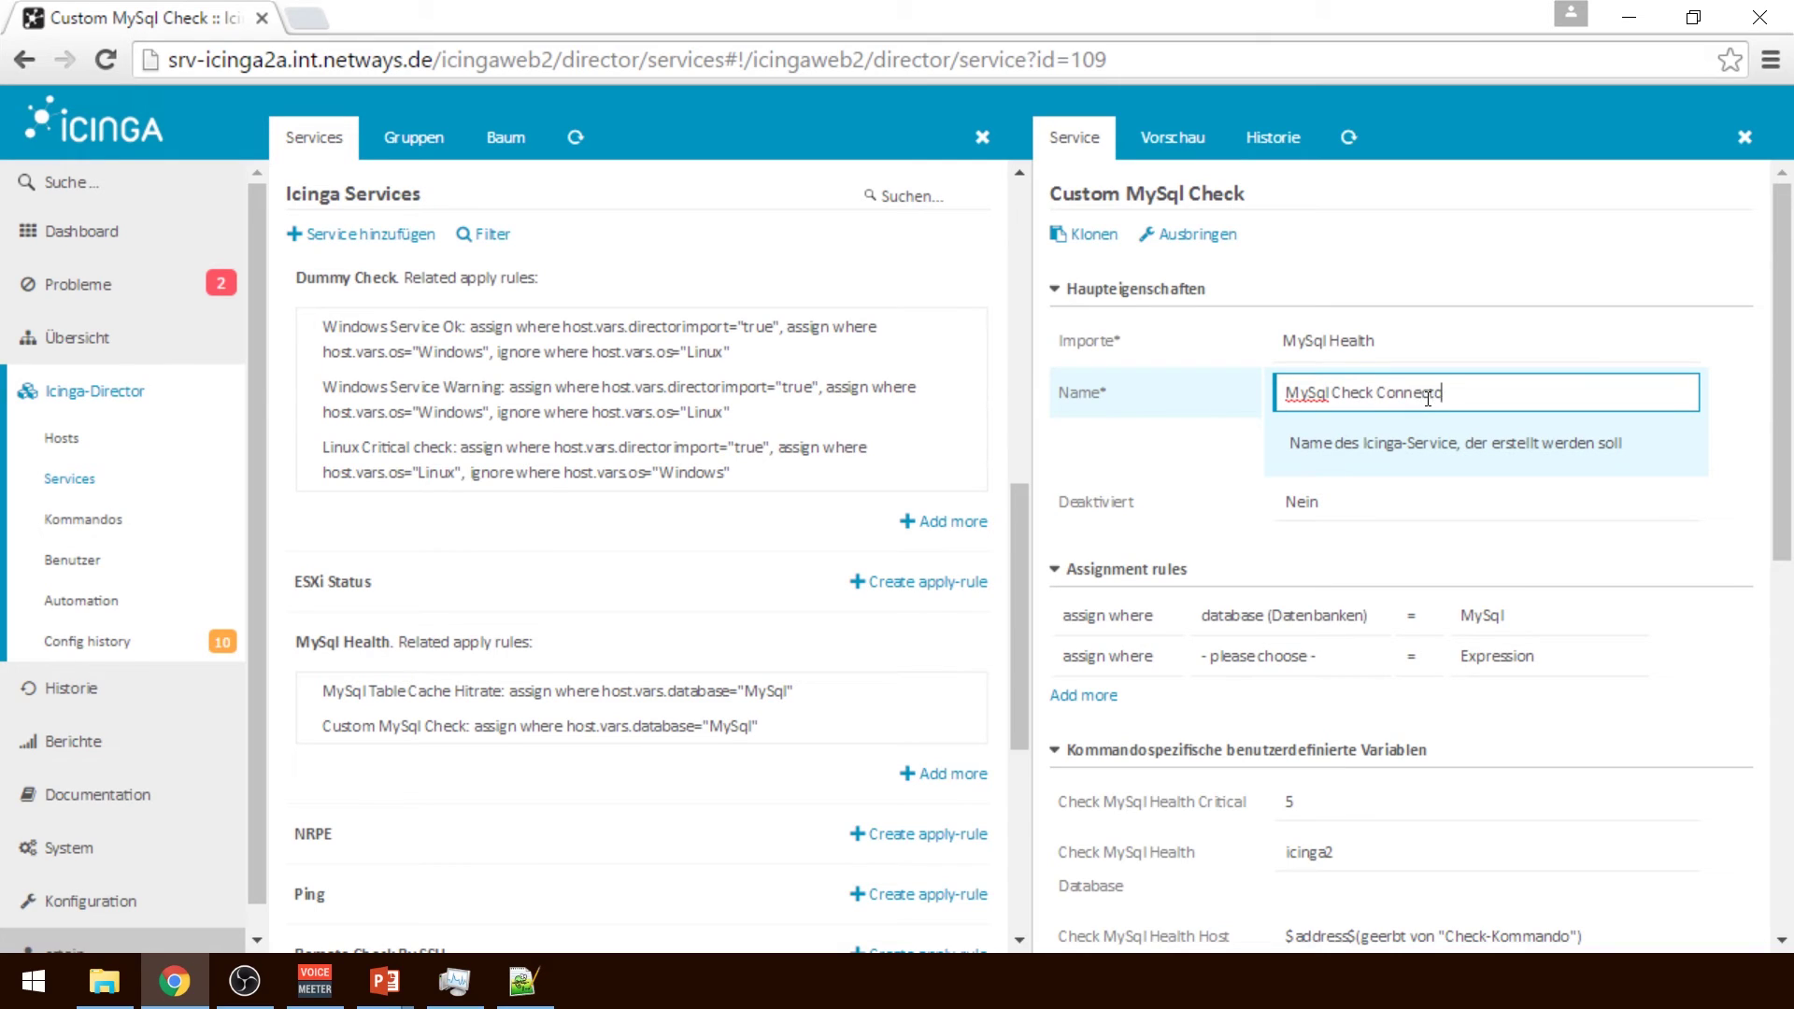
type("l Check Connected Thr")
key("BackSpace")
scroll(1623, 560, "down", 10)
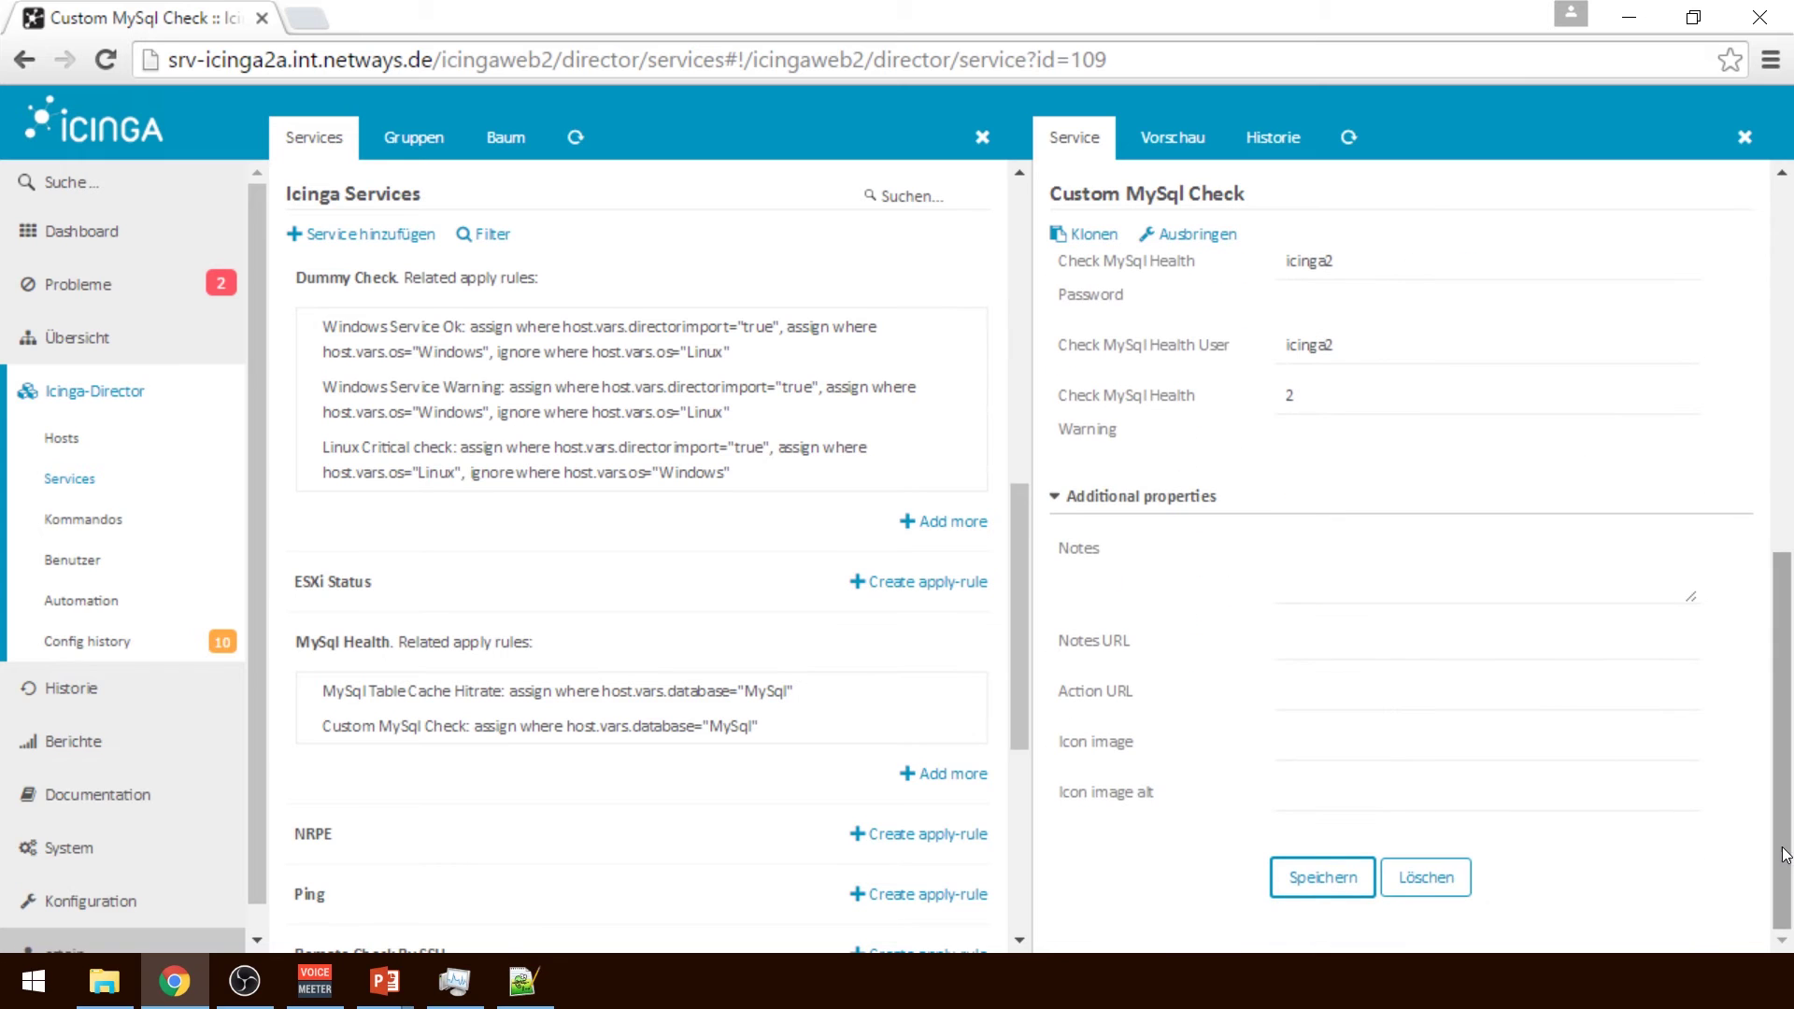
left_click(1358, 883)
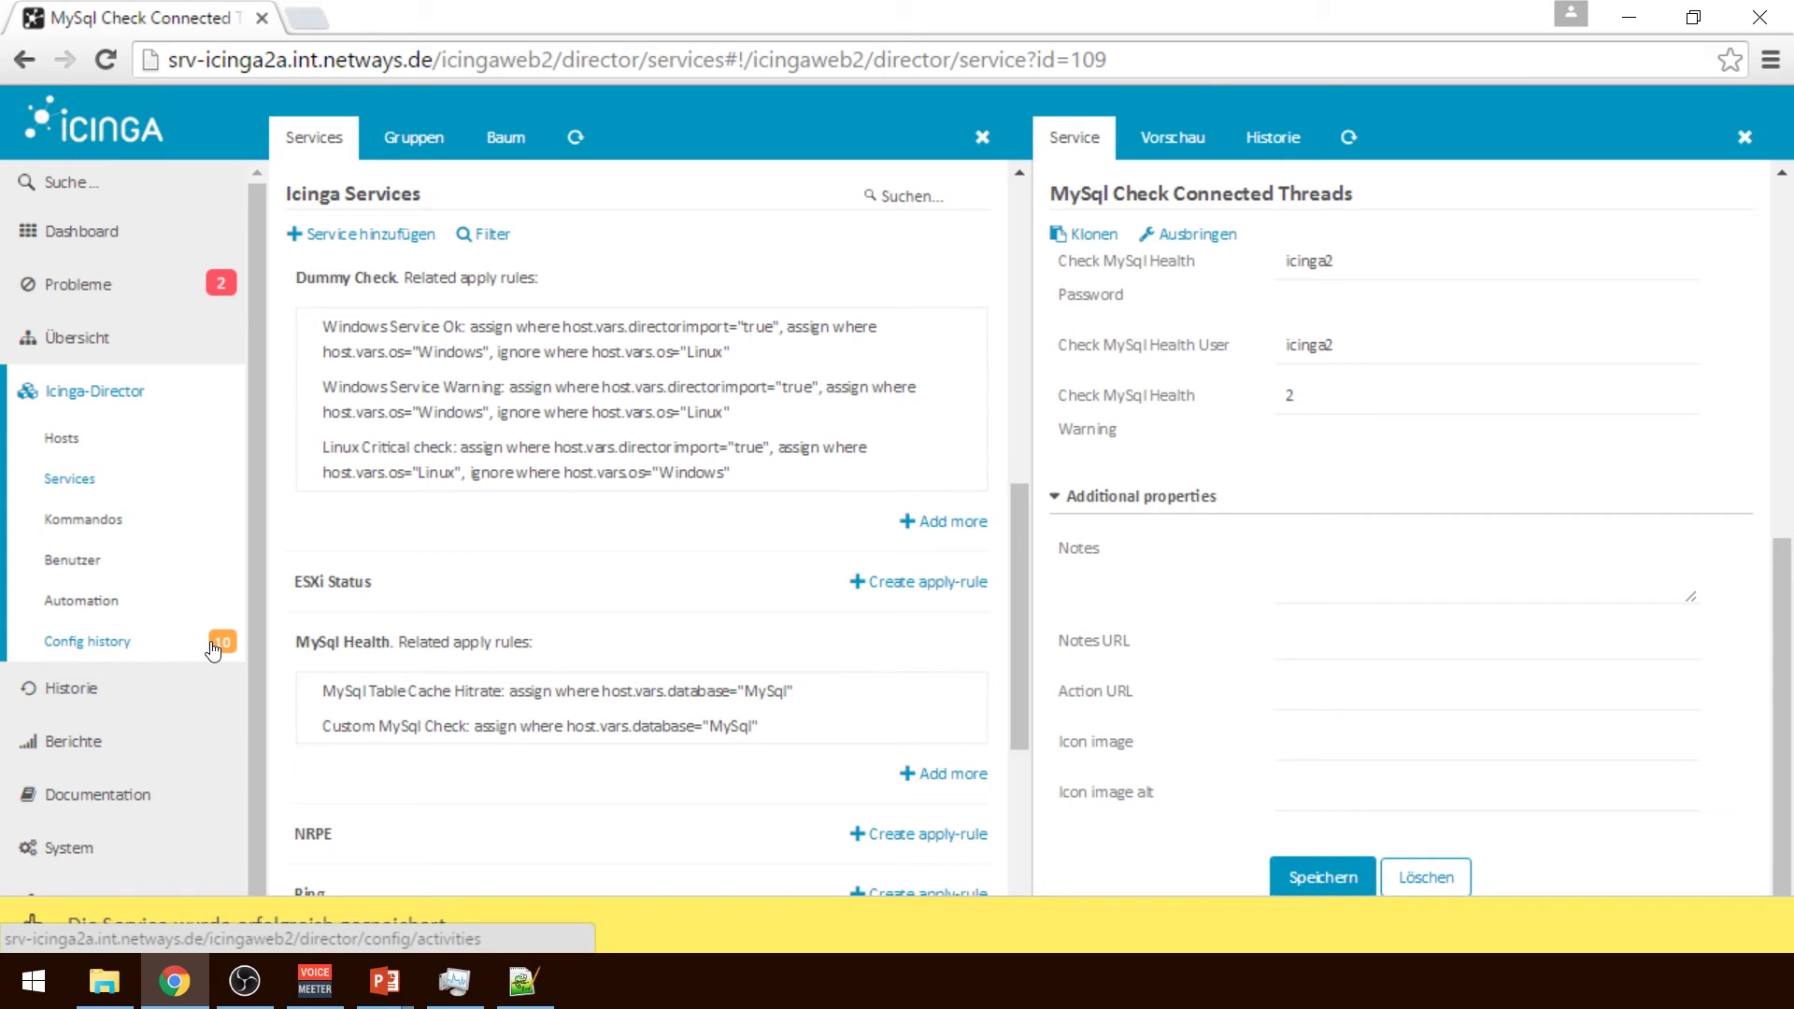
mouse_move(213, 651)
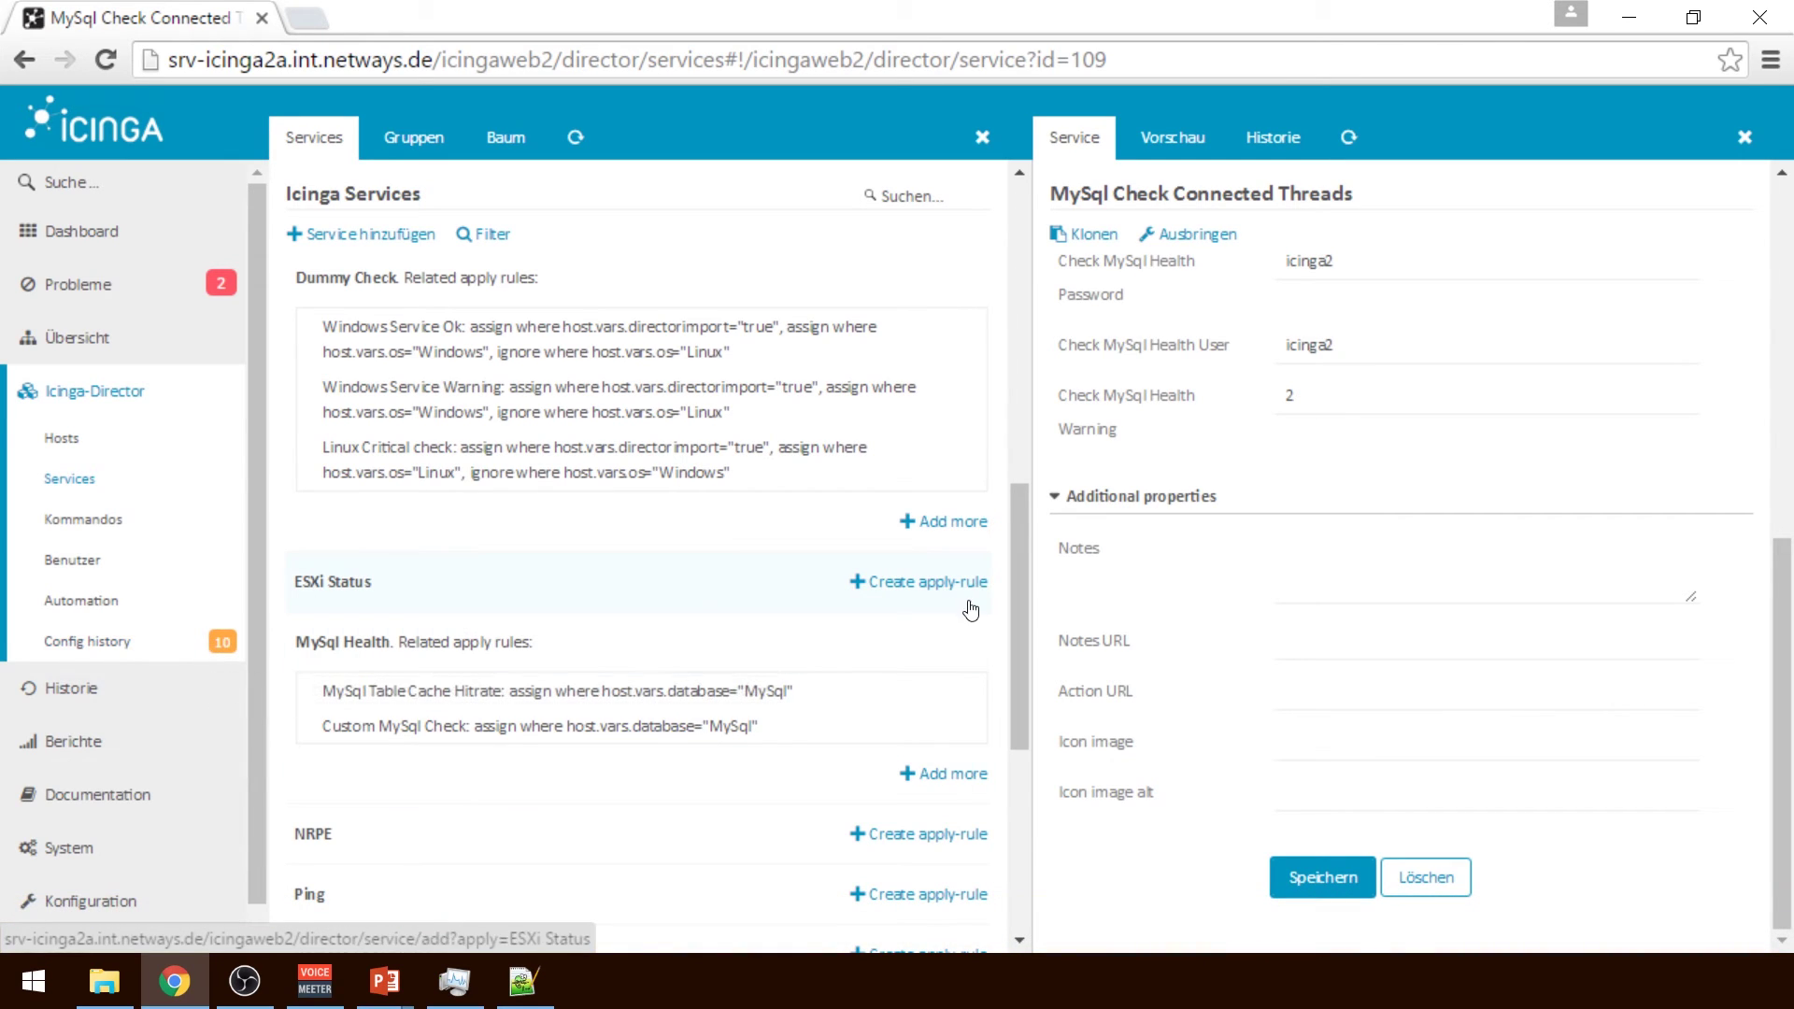
left_click(747, 725)
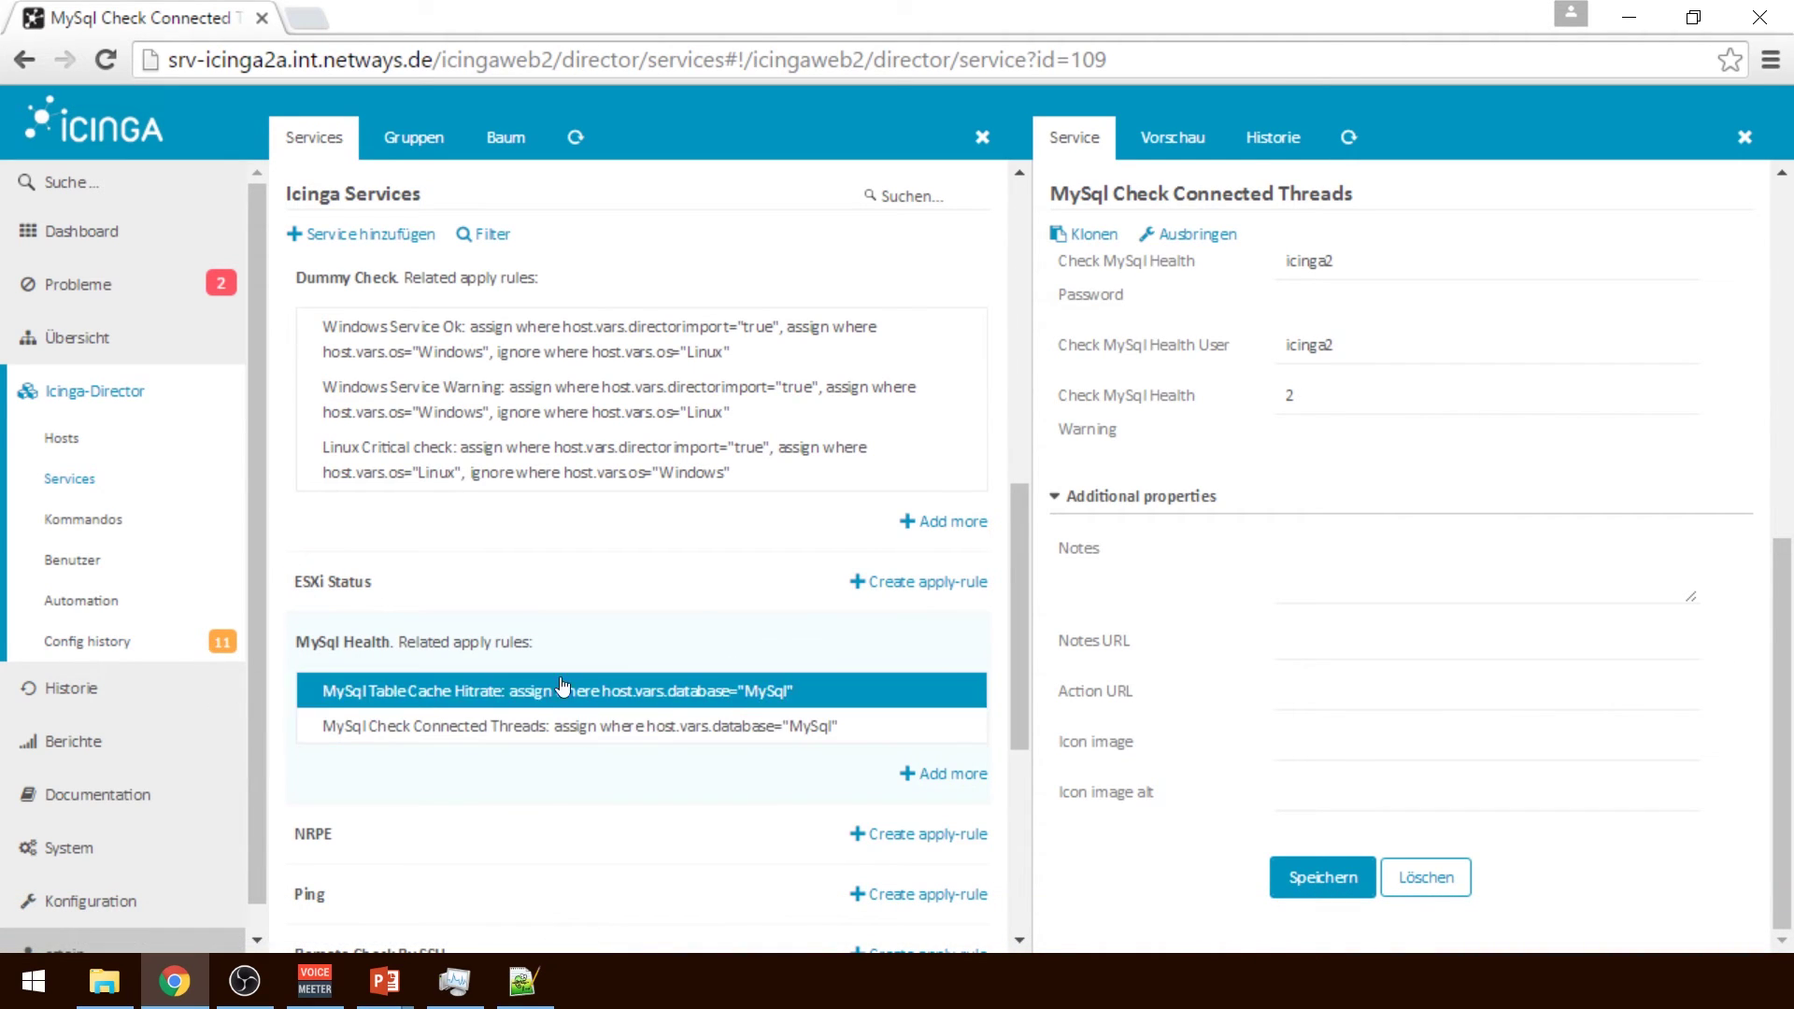
Clear the 'true' directorimport value from the Linux Critical check rule and save it
left_click(561, 467)
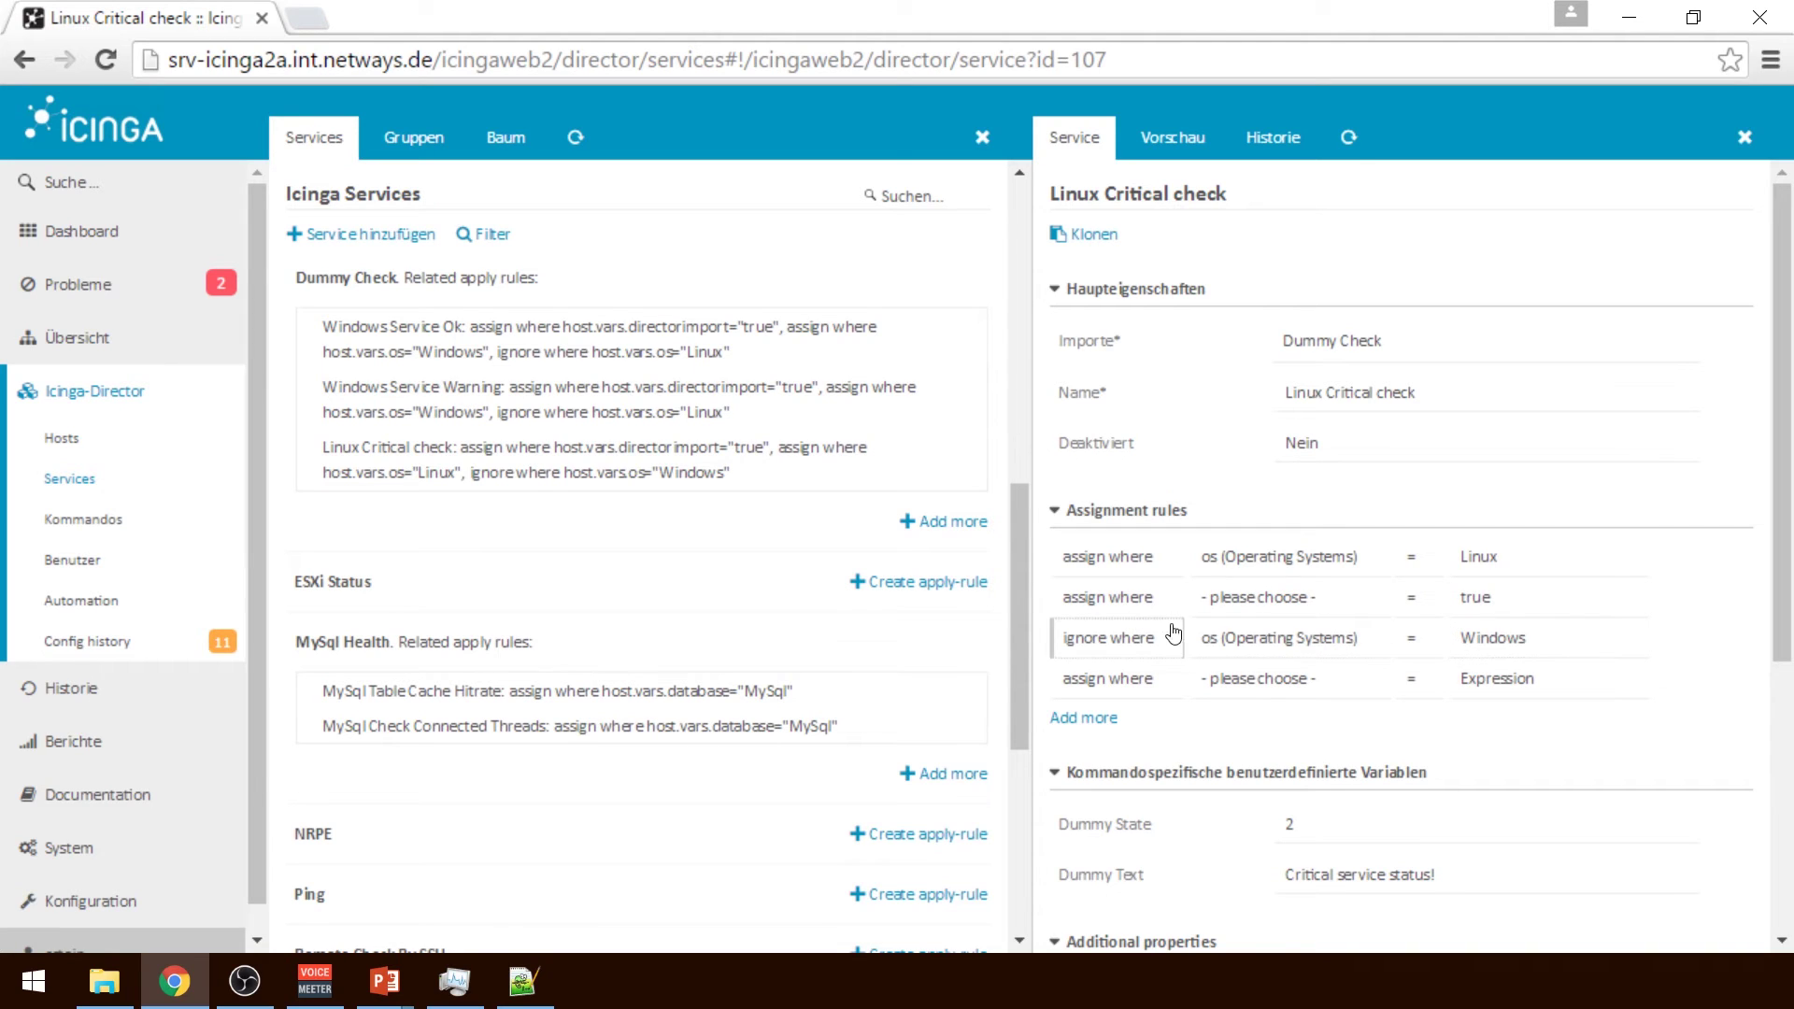
left_click(1346, 605)
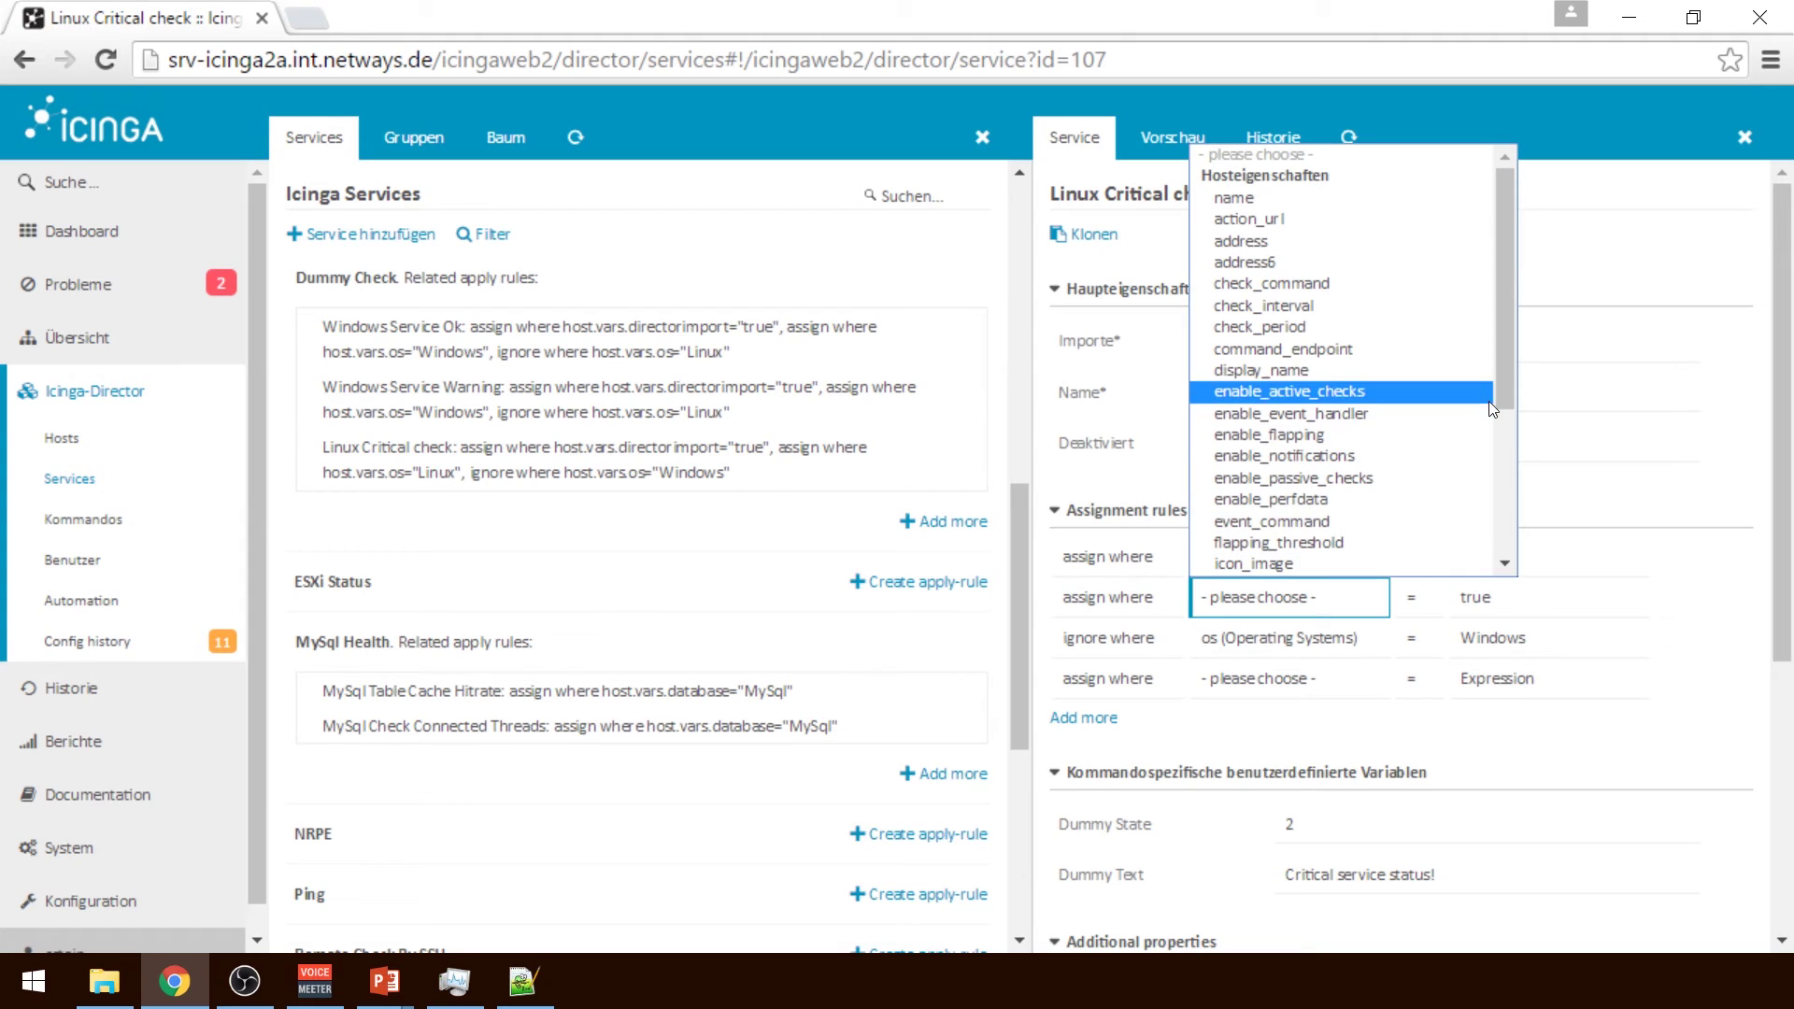
left_click_drag(1506, 407, 1518, 586)
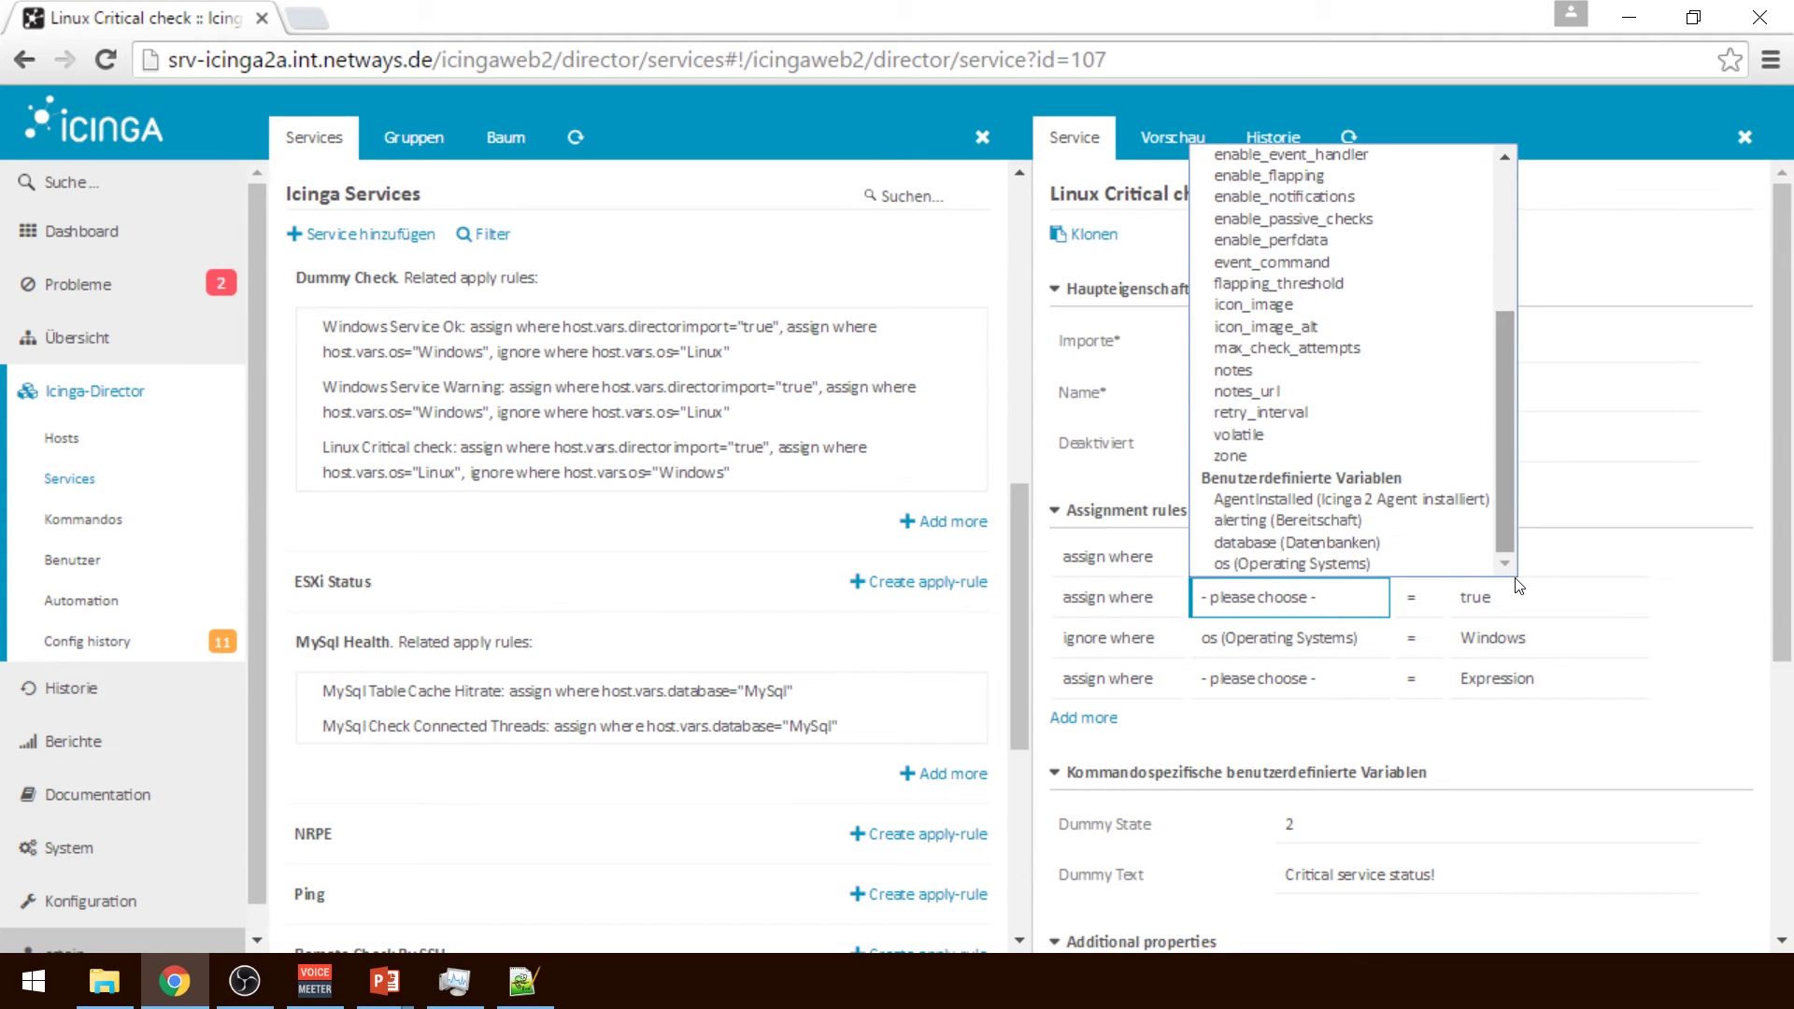
left_click(1562, 595)
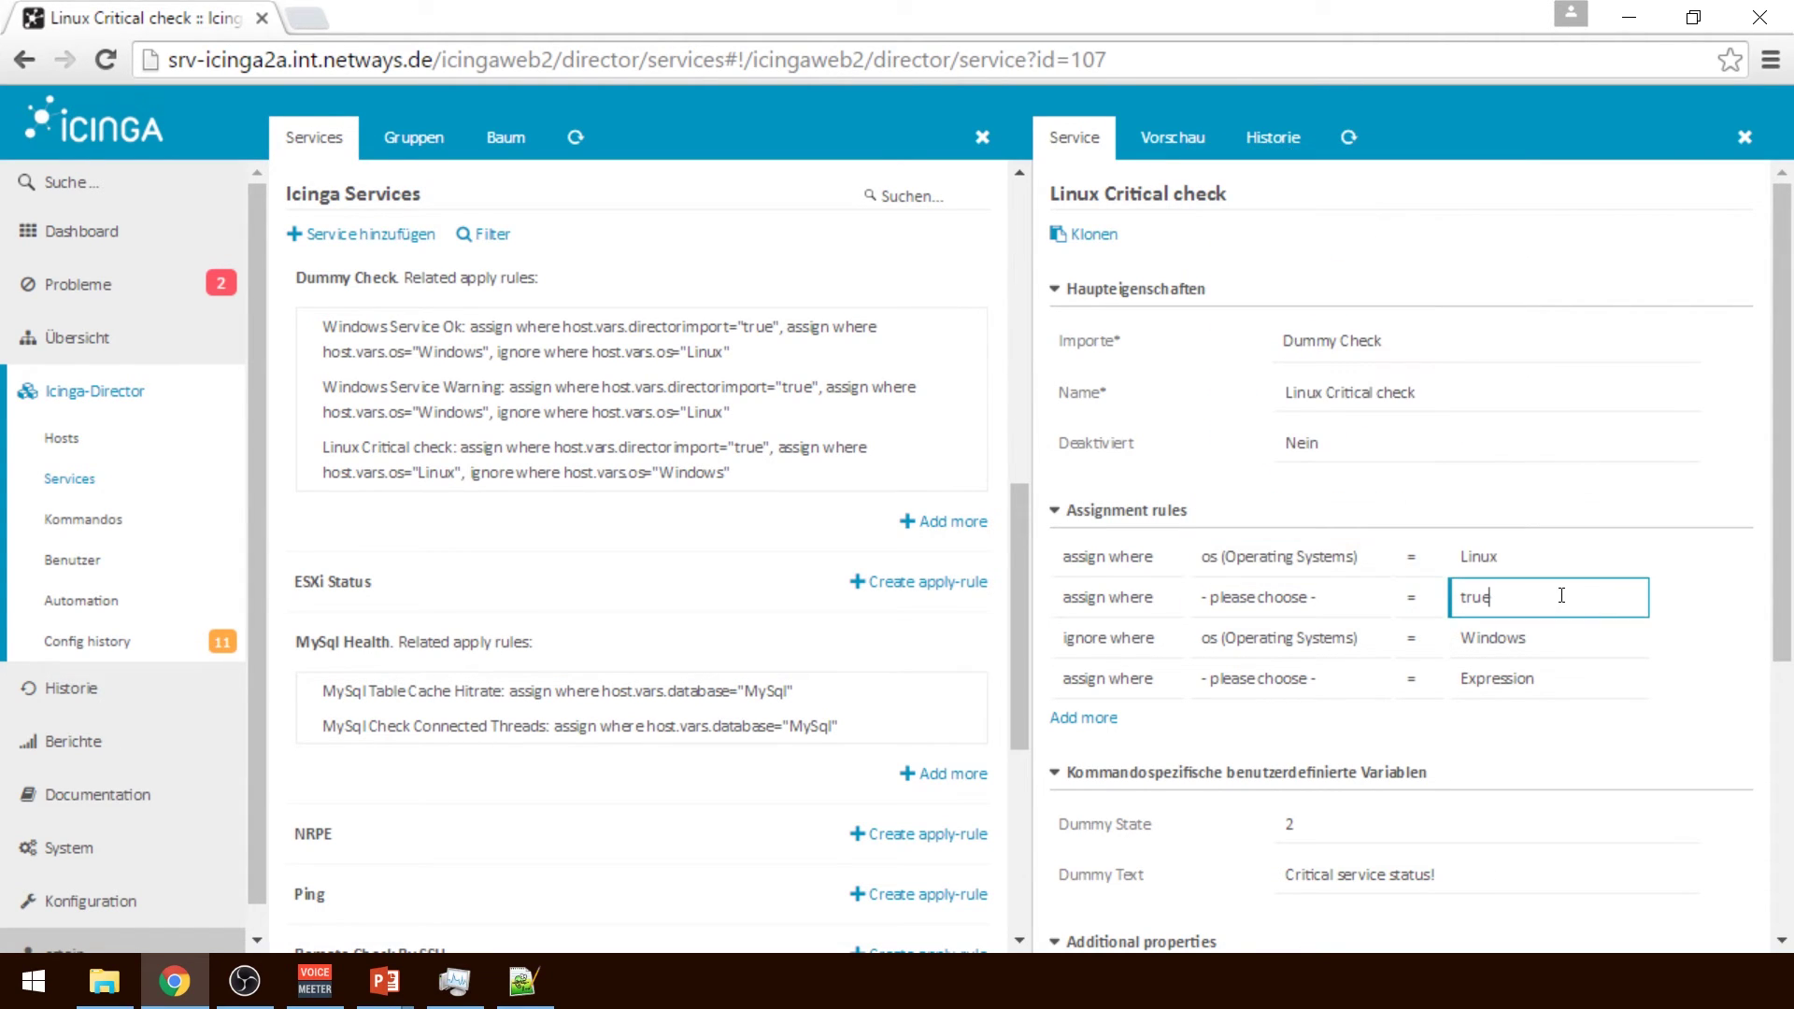
key("BackSpace")
key("BackSpace")
key("BackSpace")
left_click(1542, 676)
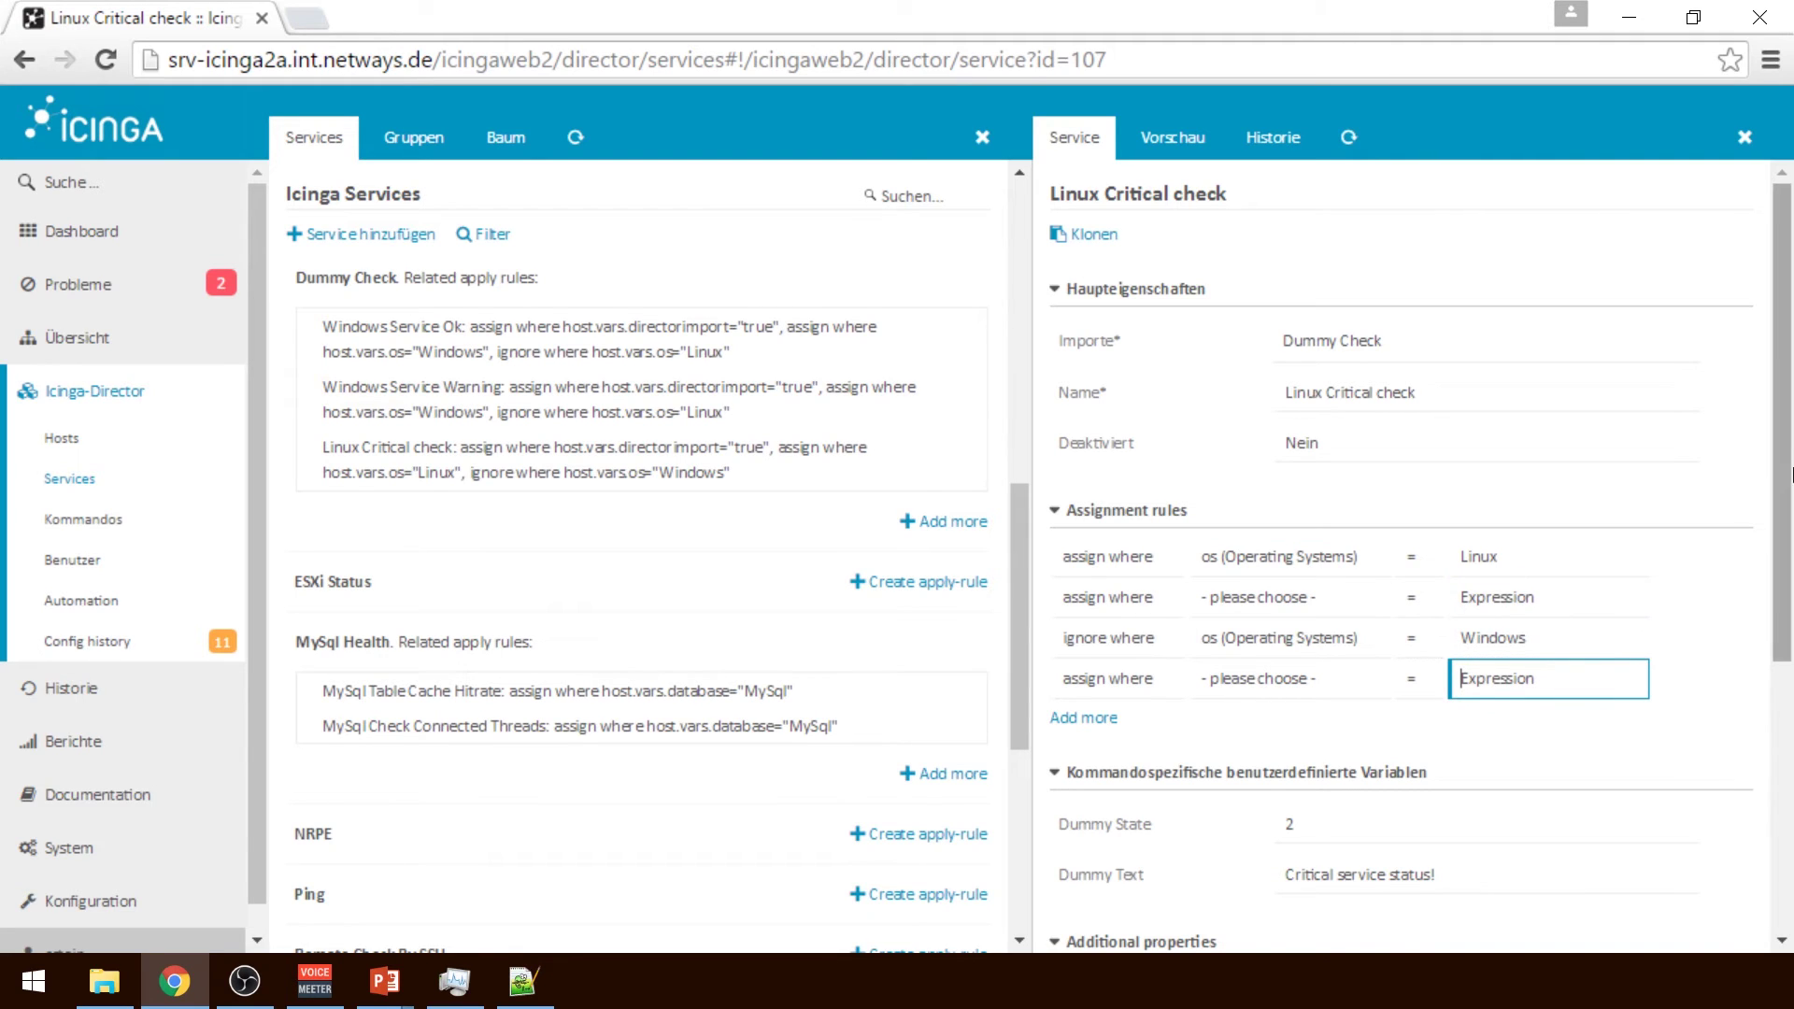
scroll(1792, 473, "down", 6)
left_click(1318, 874)
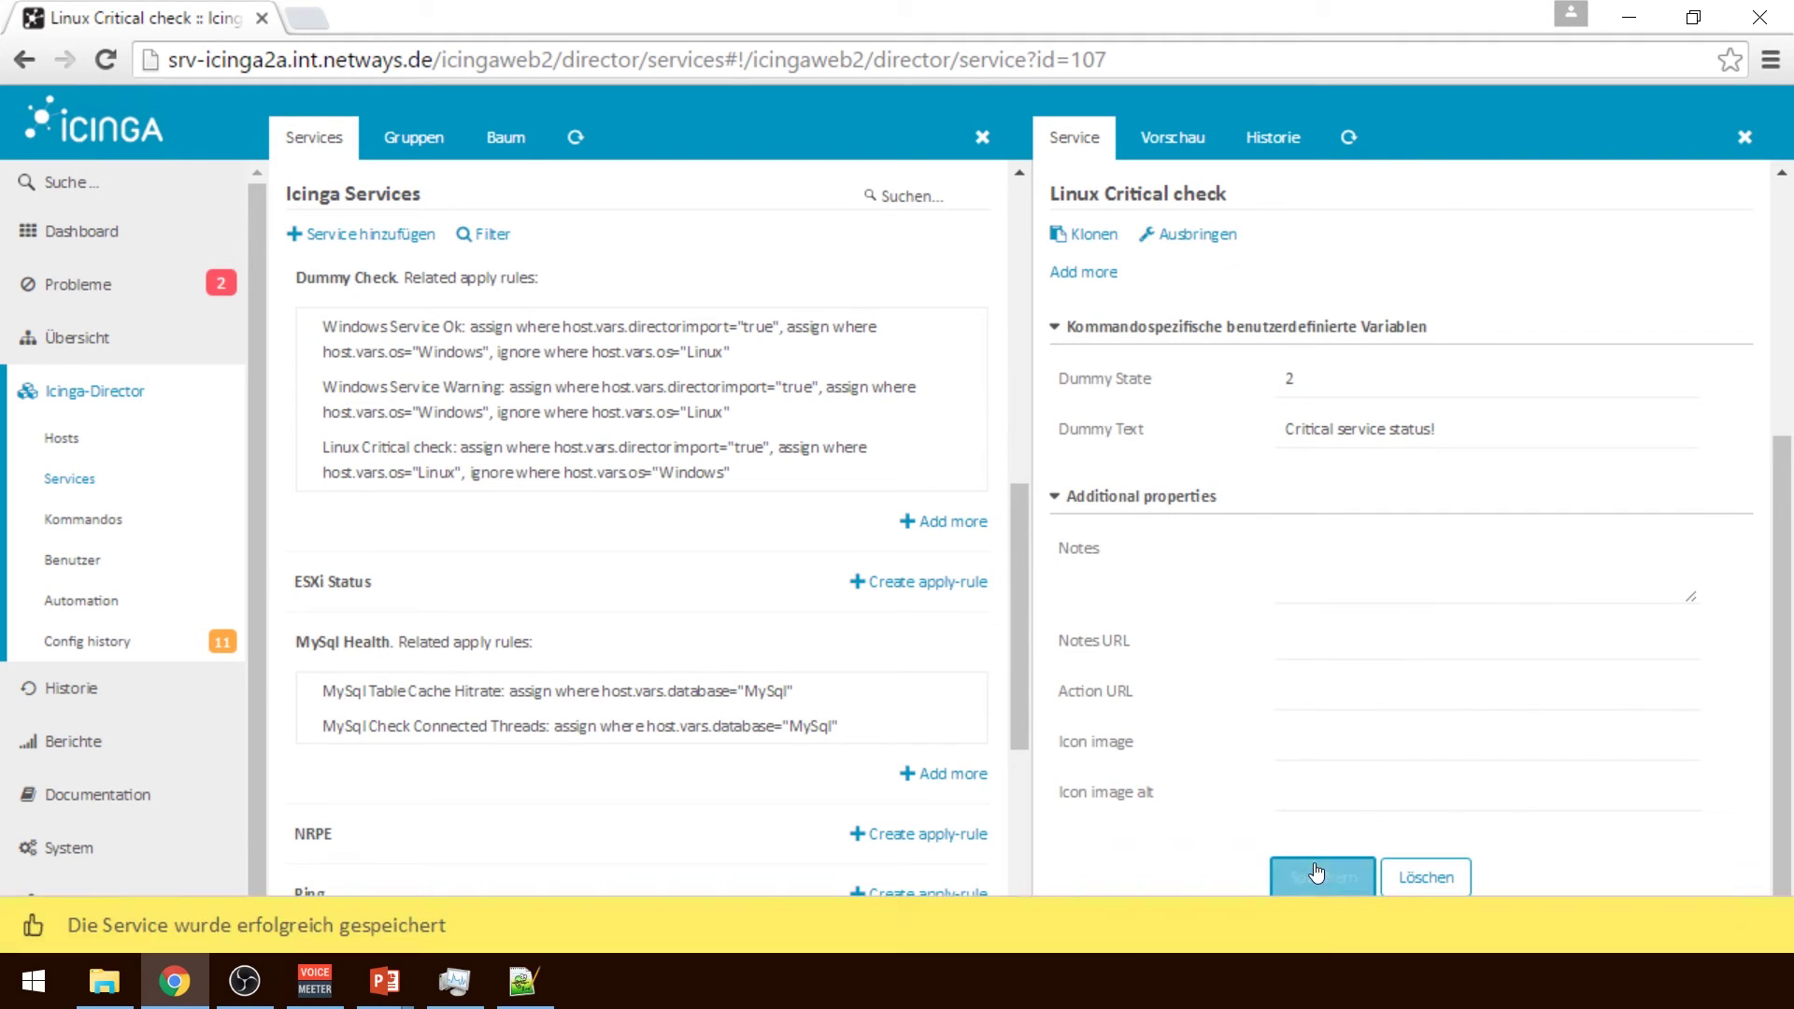
Clear the 'true' directorimport value from the Windows Service Warning rule and save it
scroll(1790, 476, "up", 6)
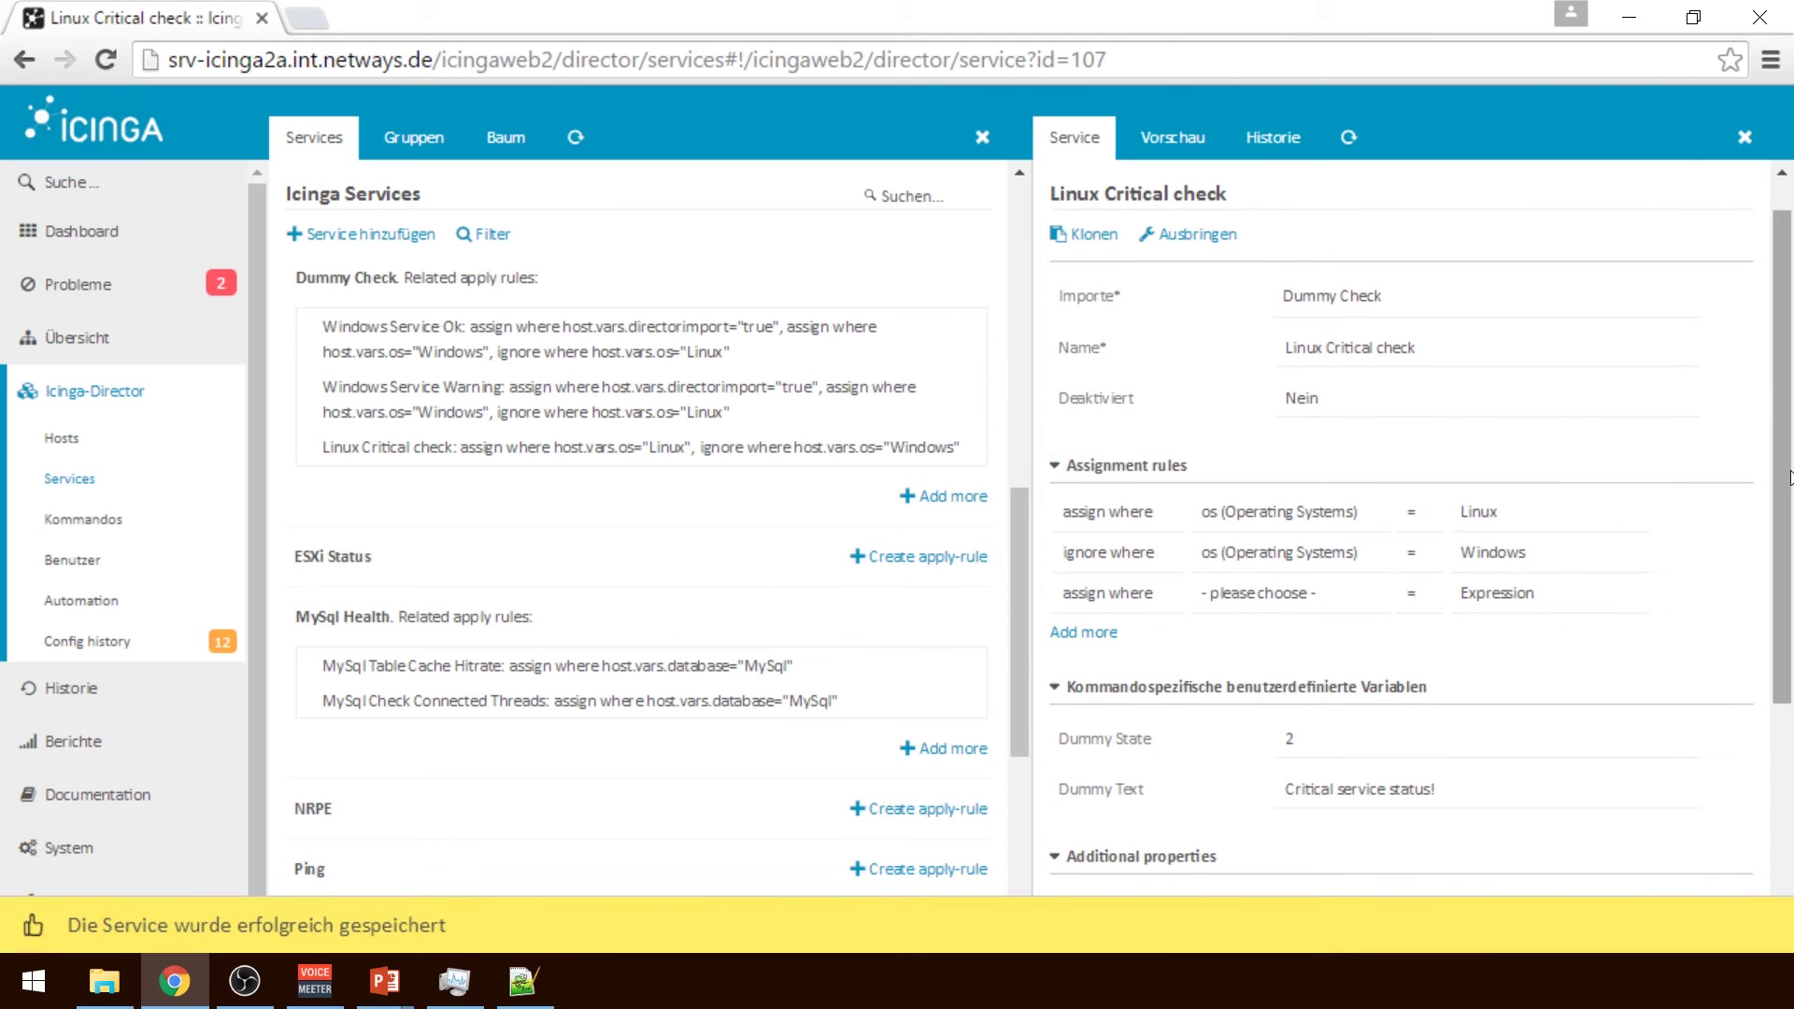
left_click(654, 399)
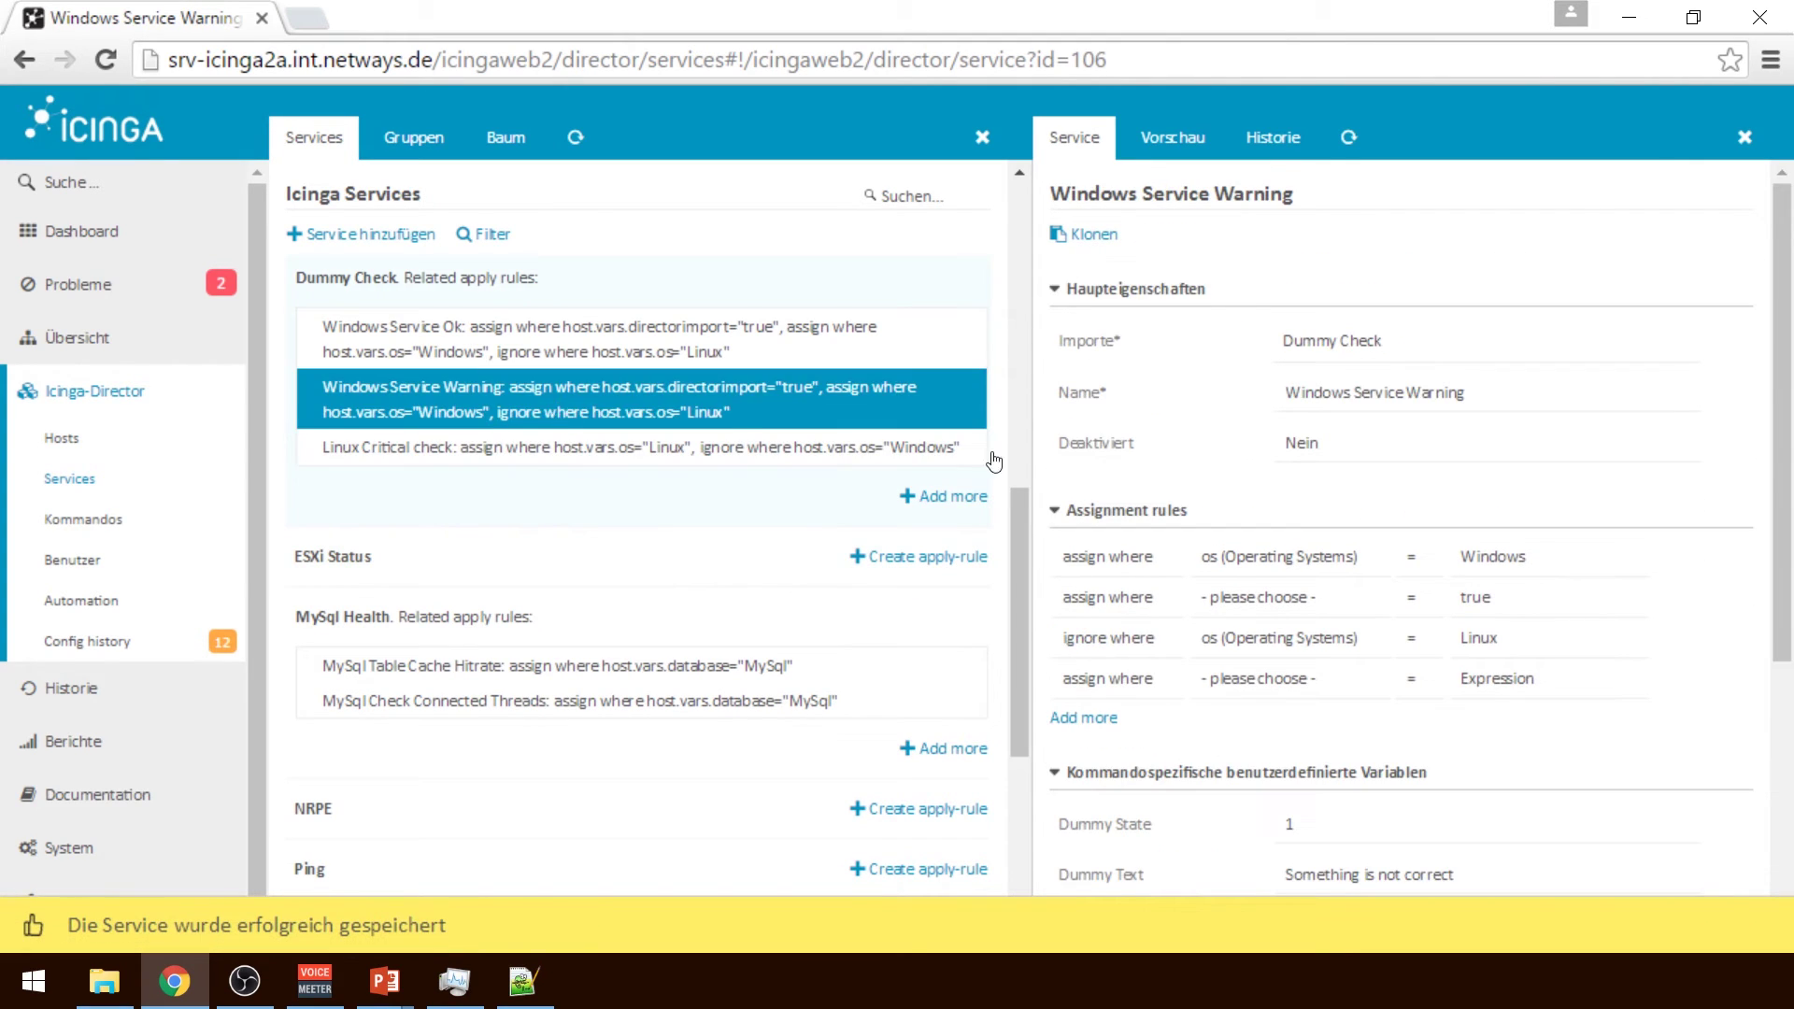
double_click(1476, 597)
key("BackSpace")
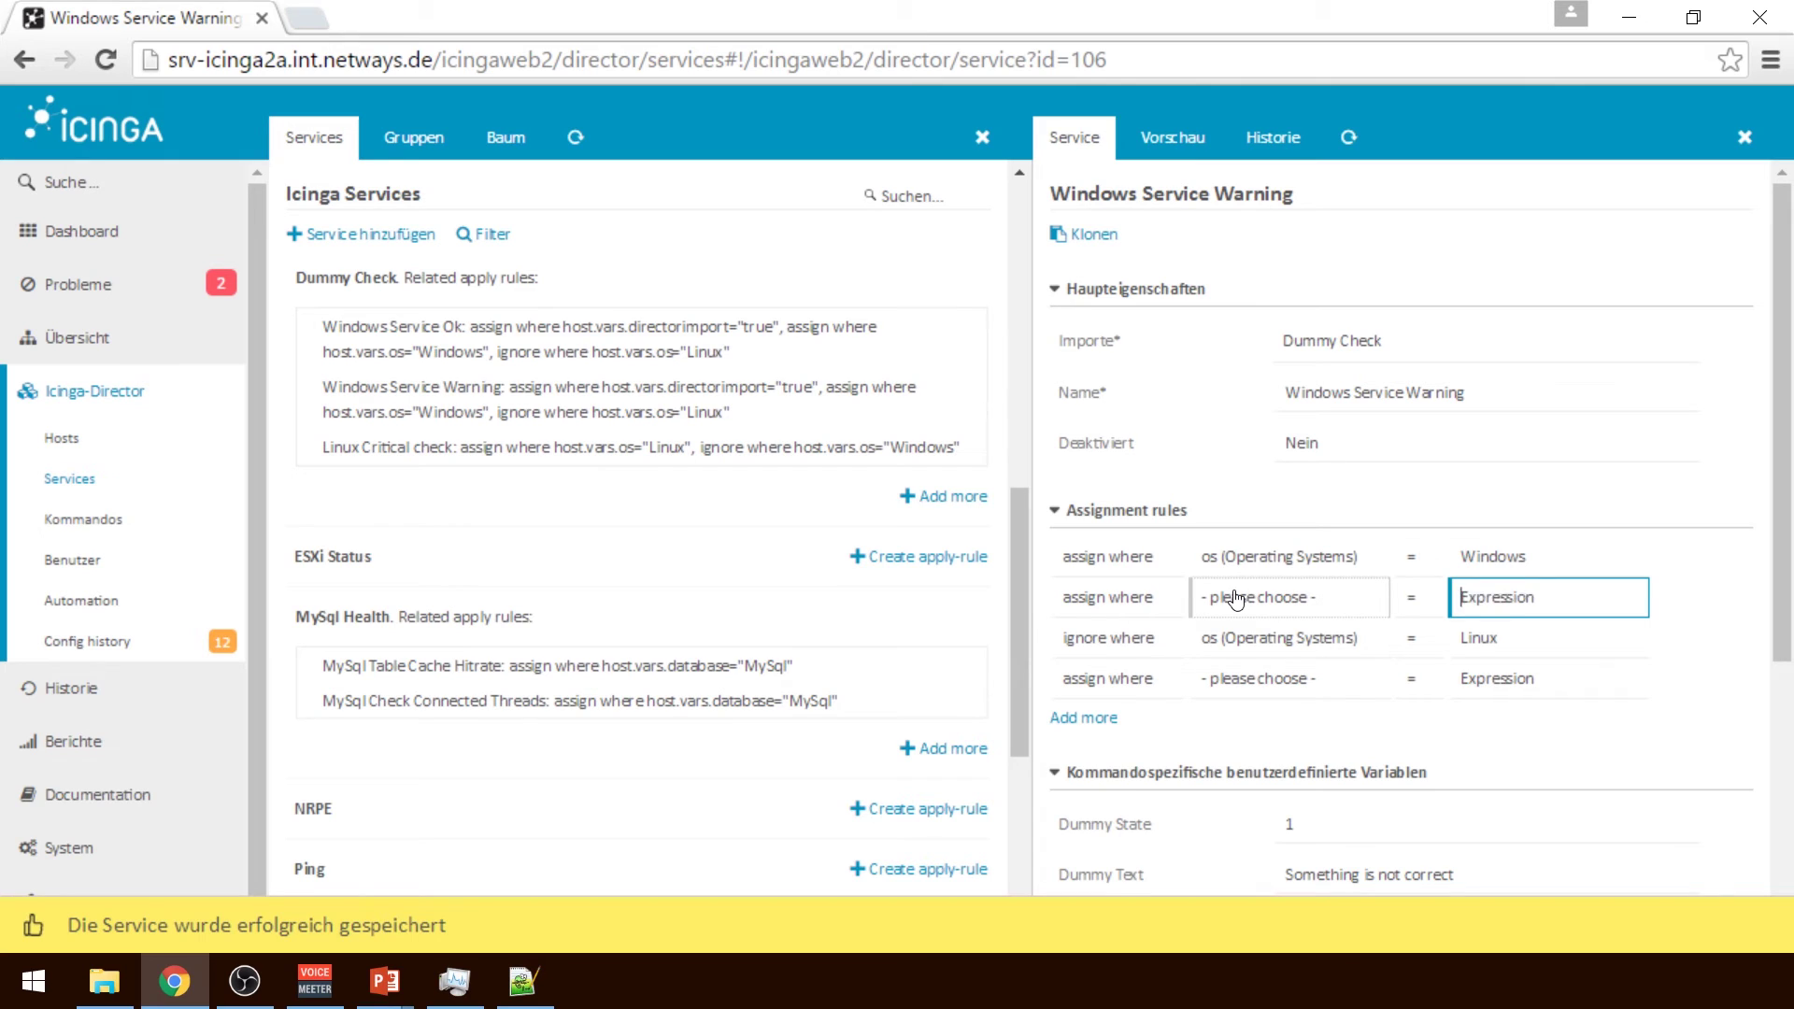
scroll(1451, 806, "down", 5)
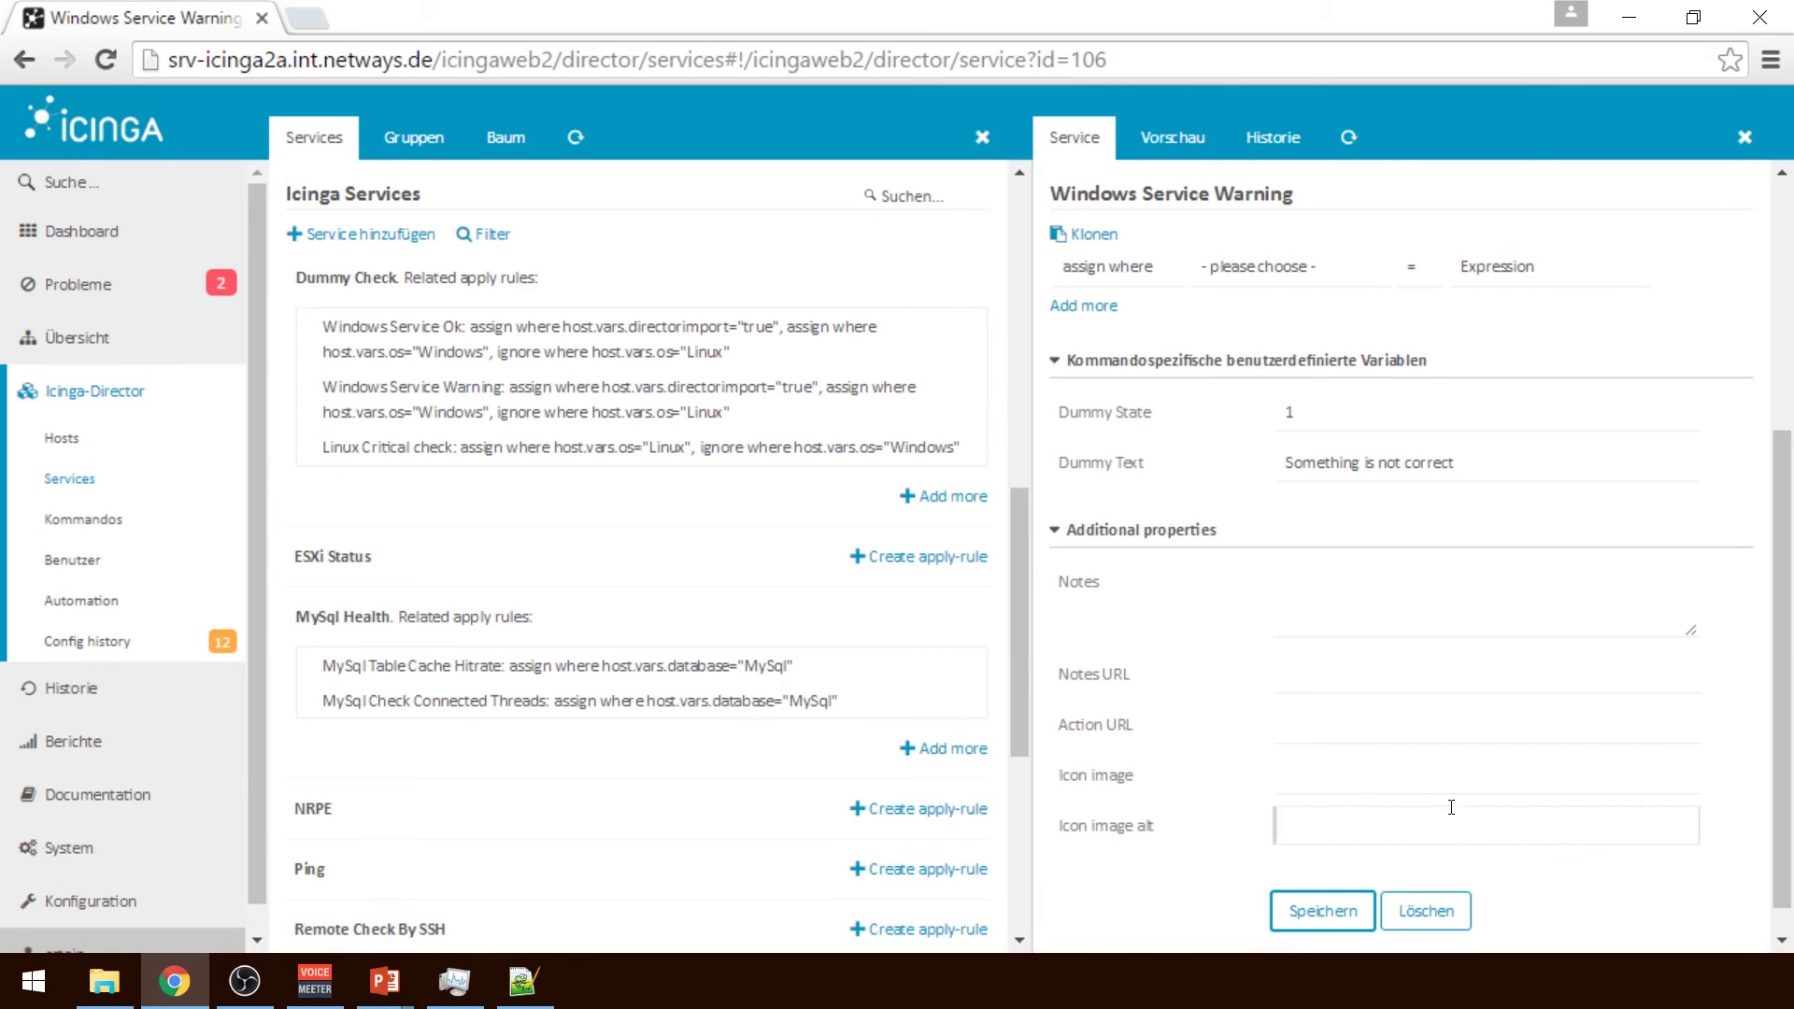
left_click(1322, 911)
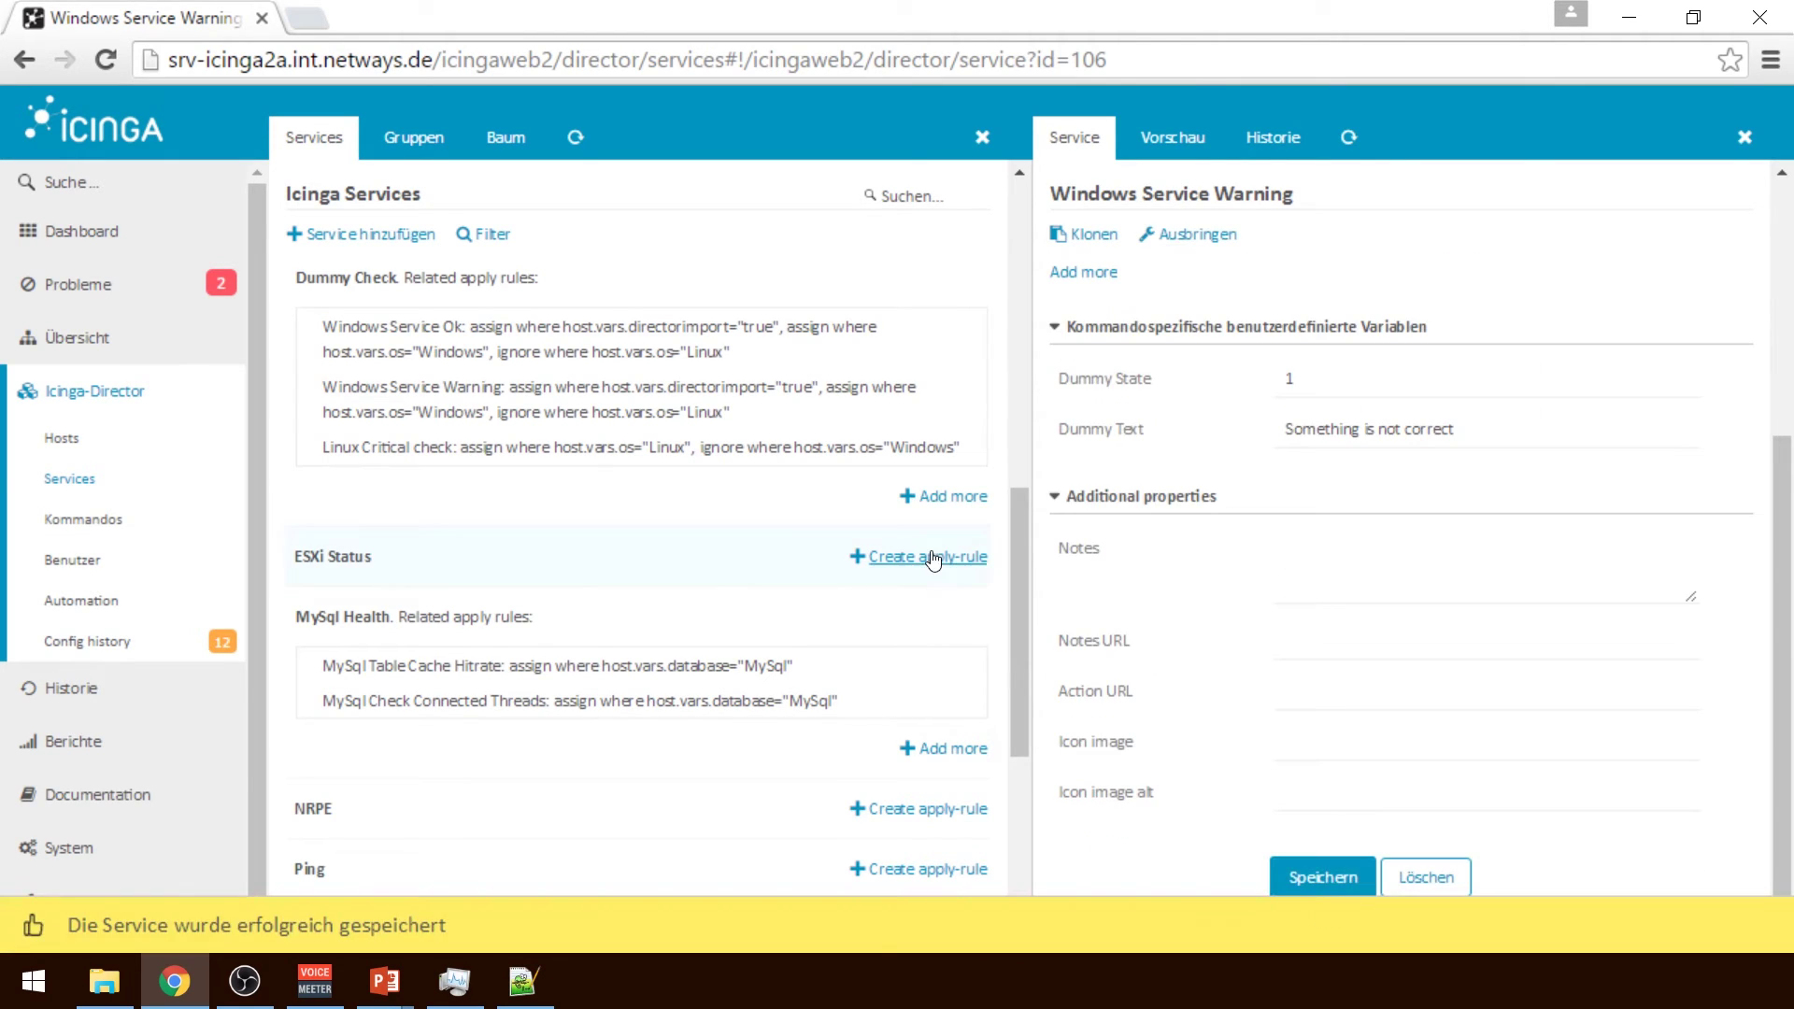
Clear the 'true' directorimport value from the Windows Service Ok rule and save it
left_click(674, 362)
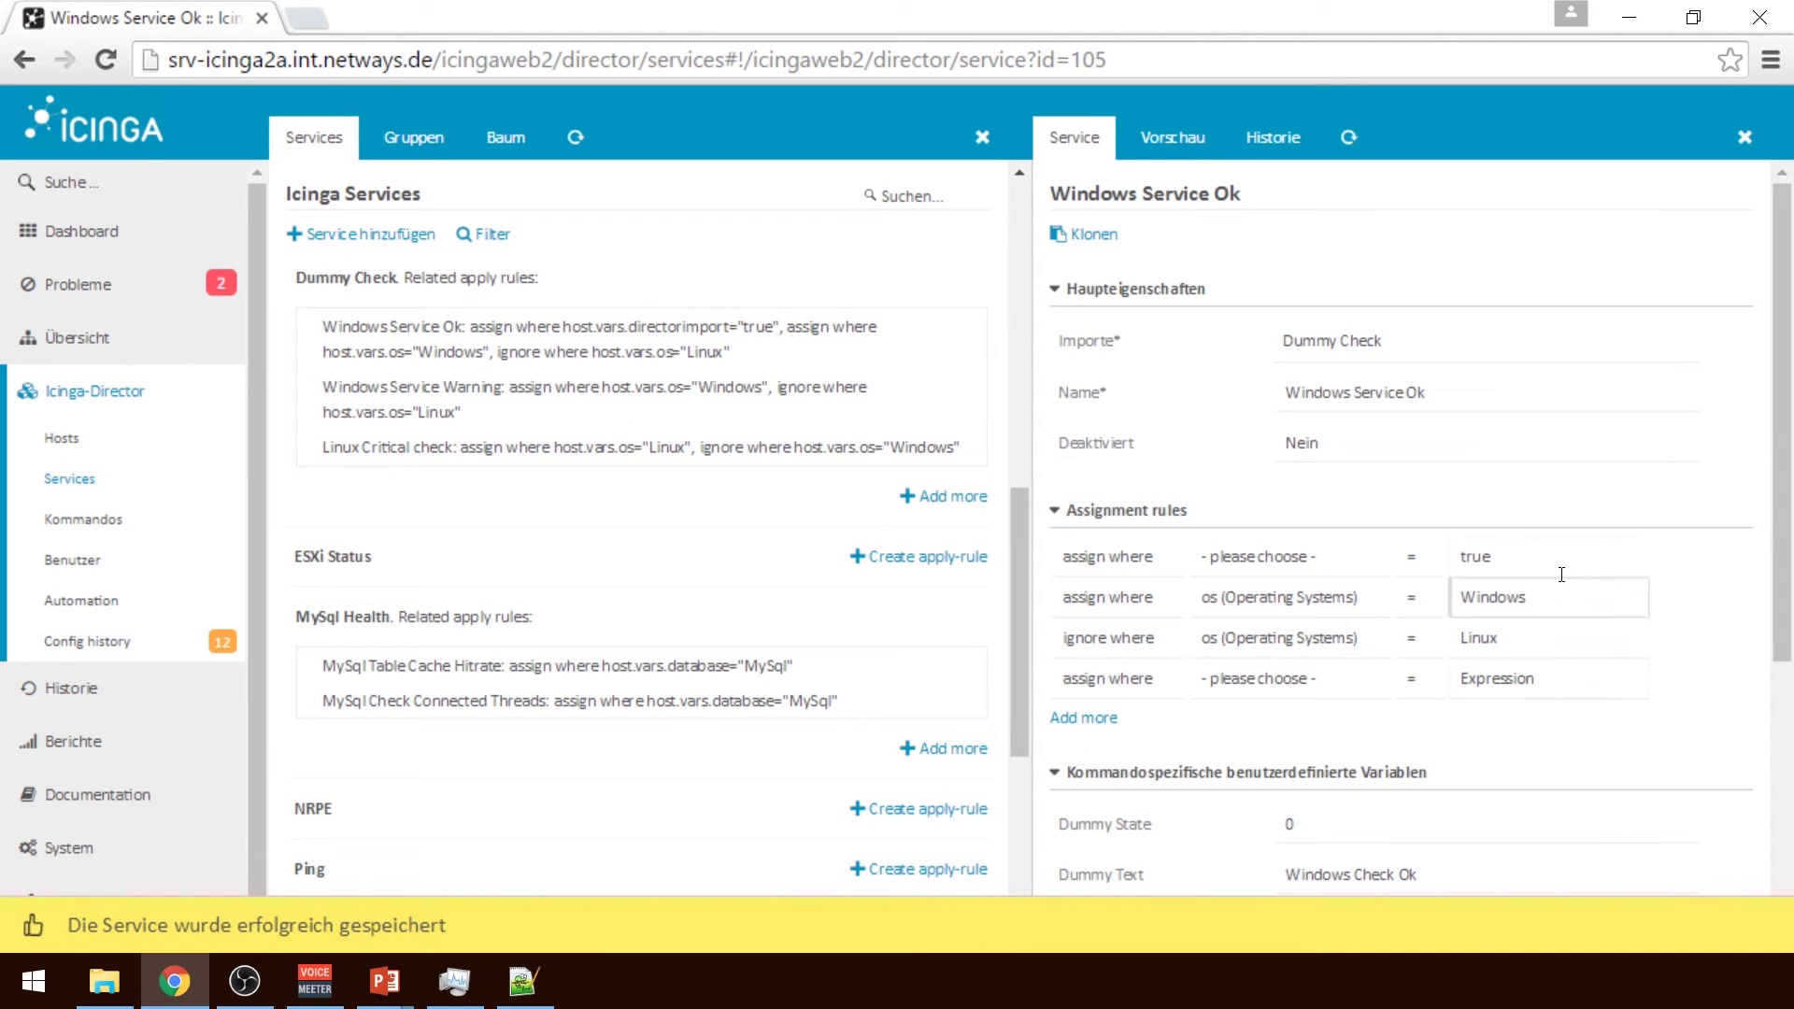
left_click(1552, 544)
key("ctrl+a")
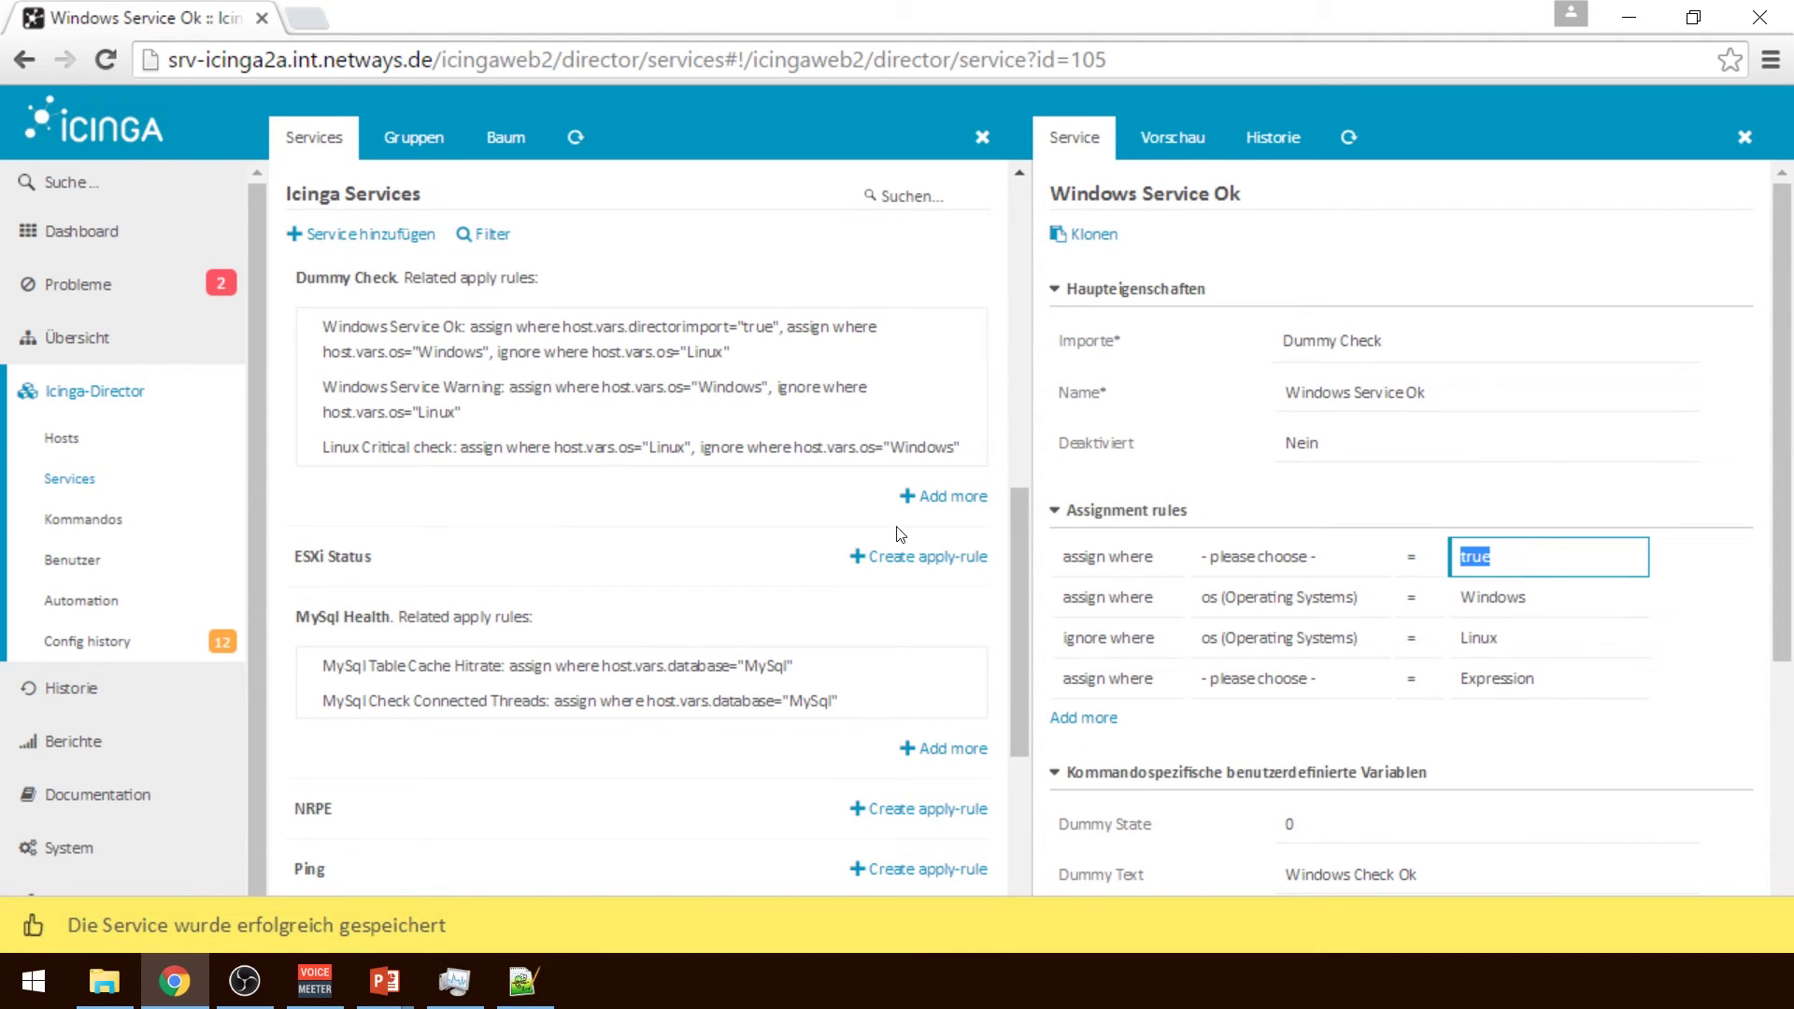
key("BackSpace")
scroll(1789, 500, "down", 5)
left_click(1323, 876)
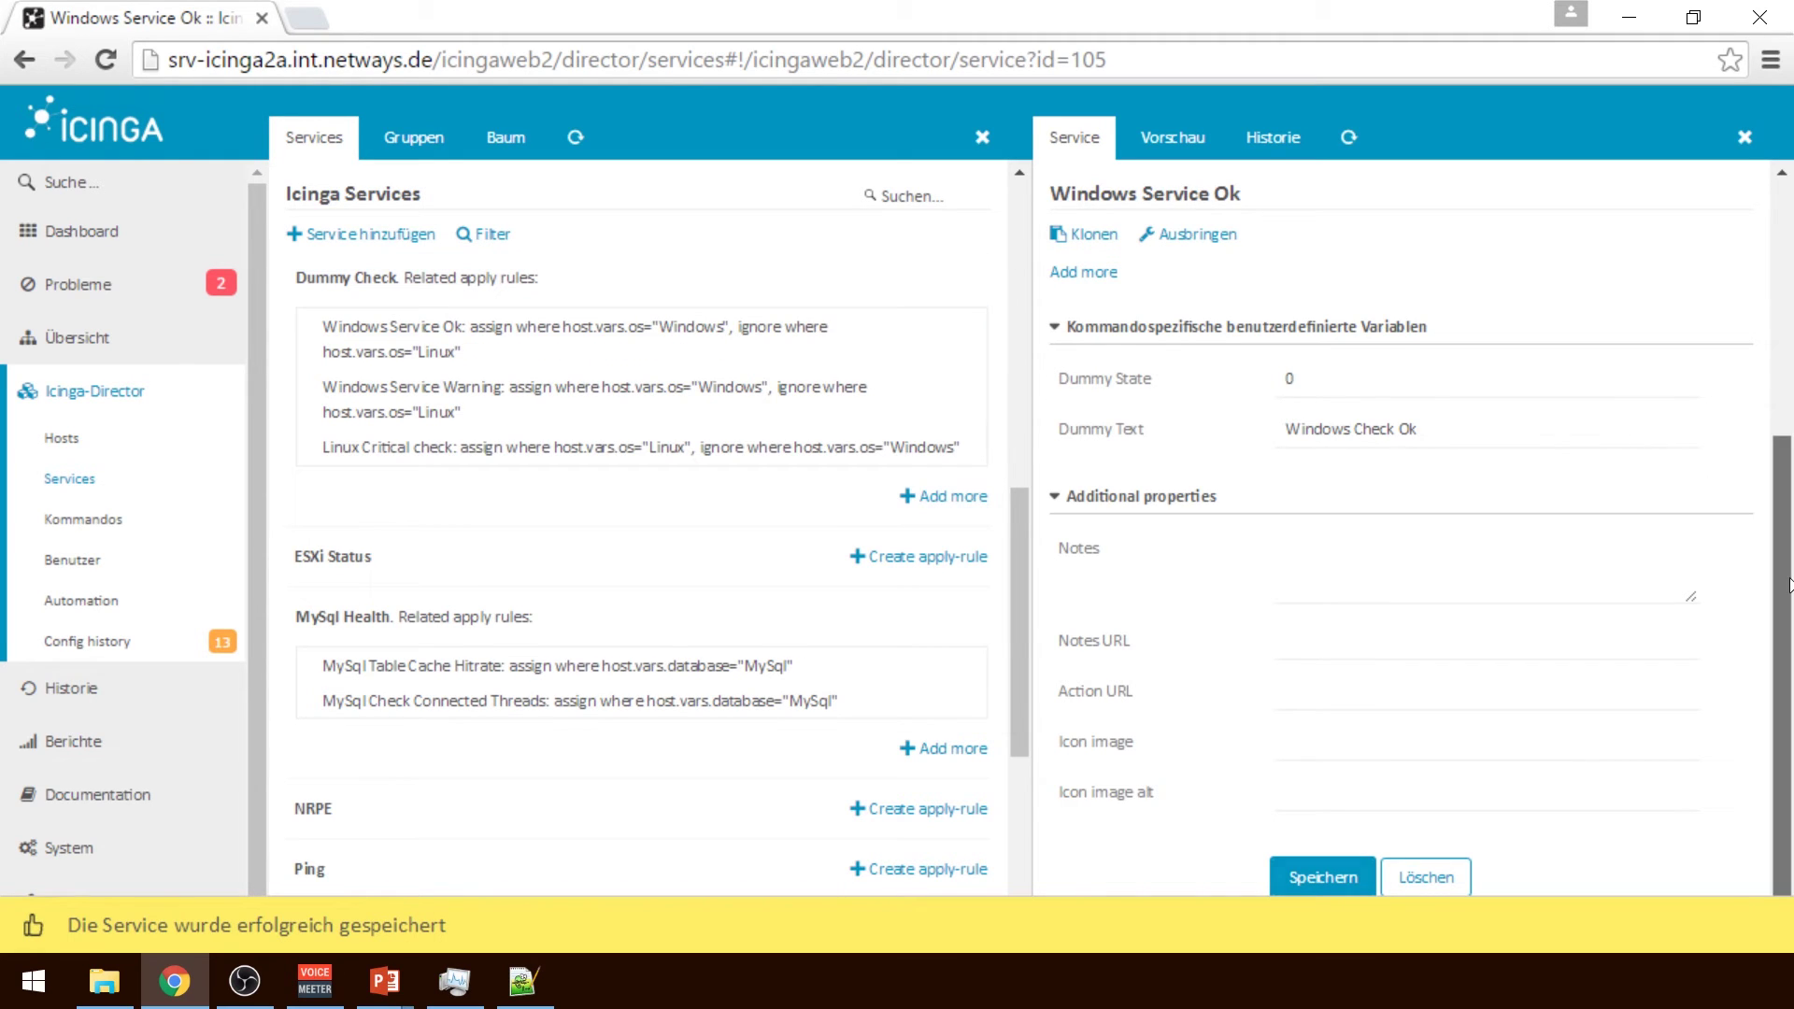
scroll(1789, 525, "up", 1)
scroll(1790, 526, "up", 1)
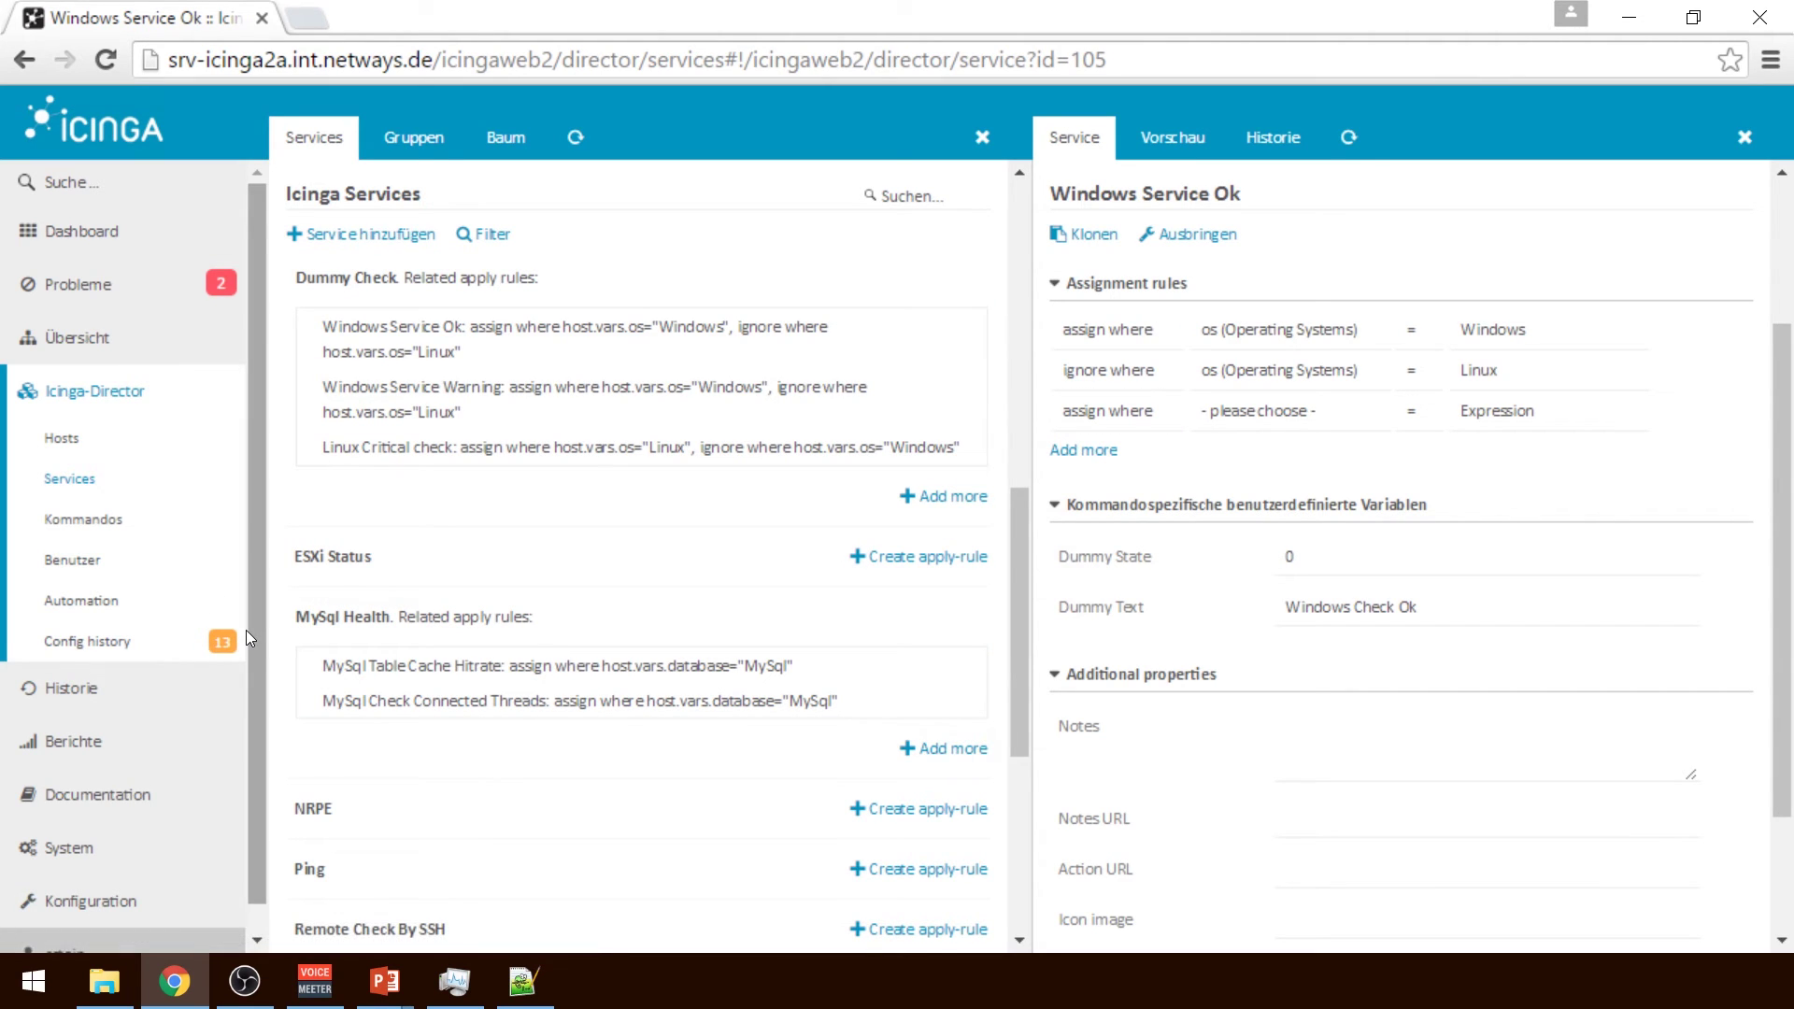
Render a new configuration under Deployments and deploy it to the master
left_click(147, 639)
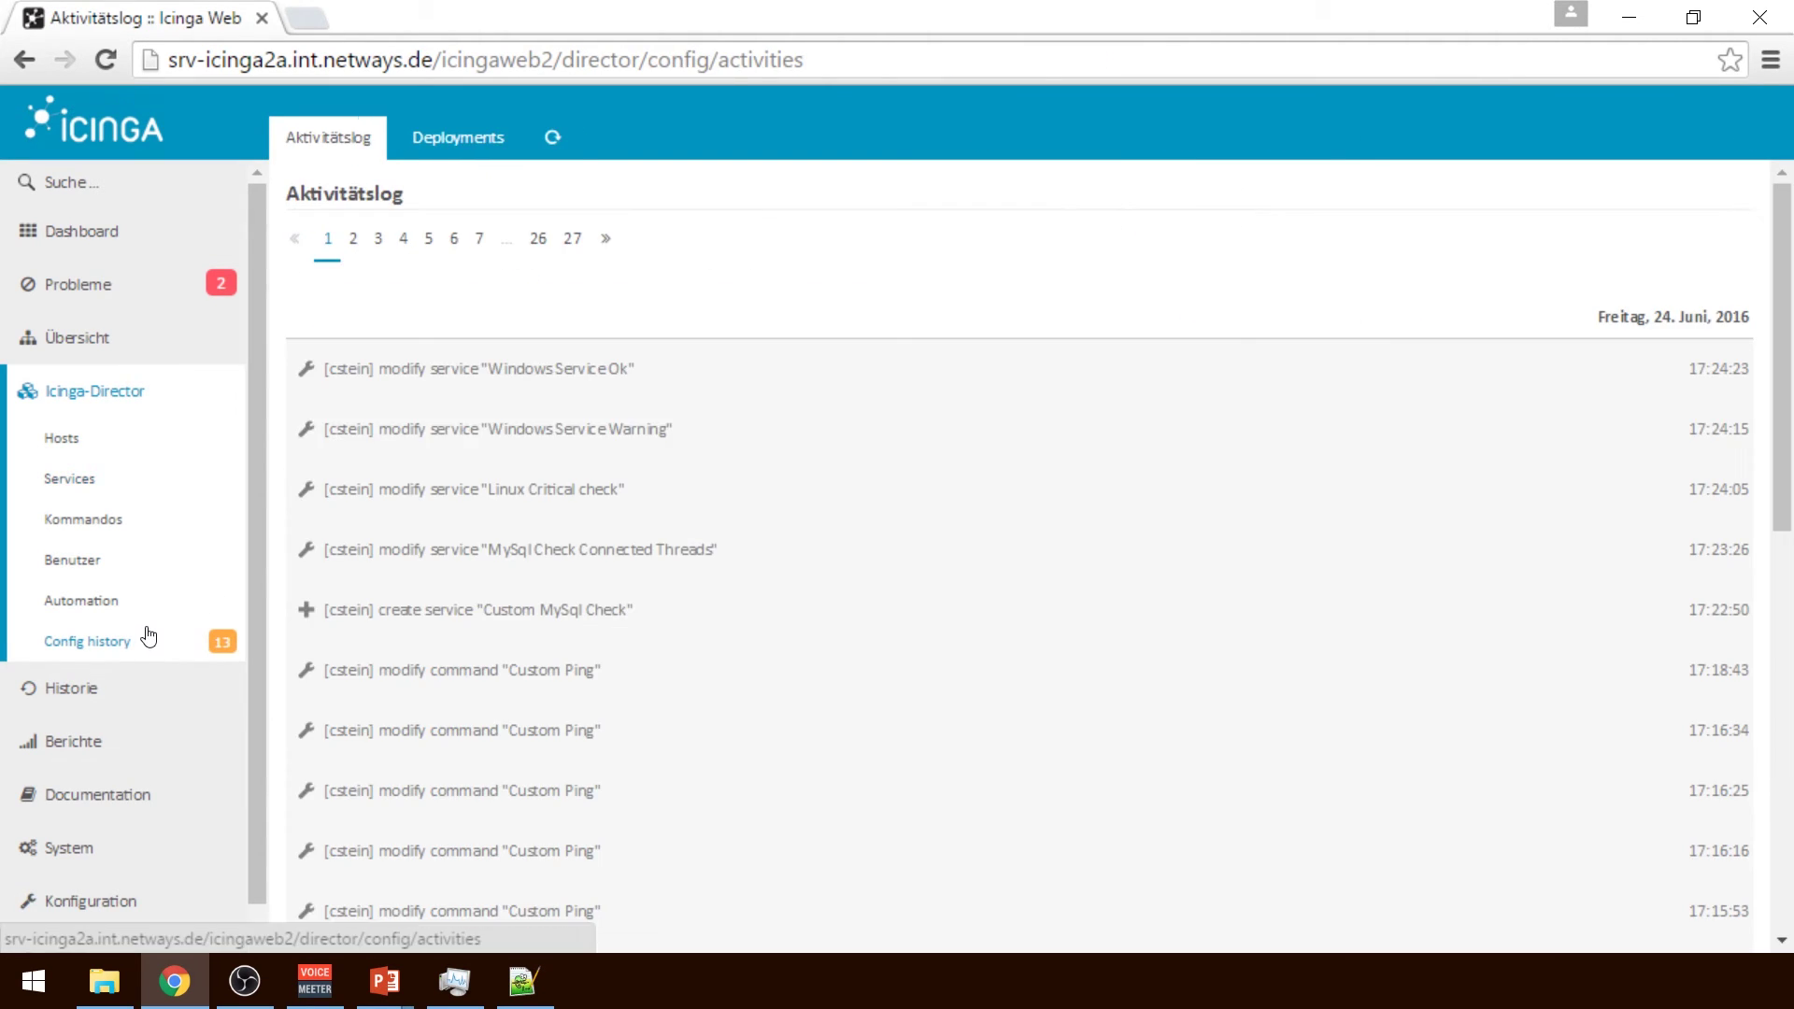
left_click(420, 140)
left_click(381, 233)
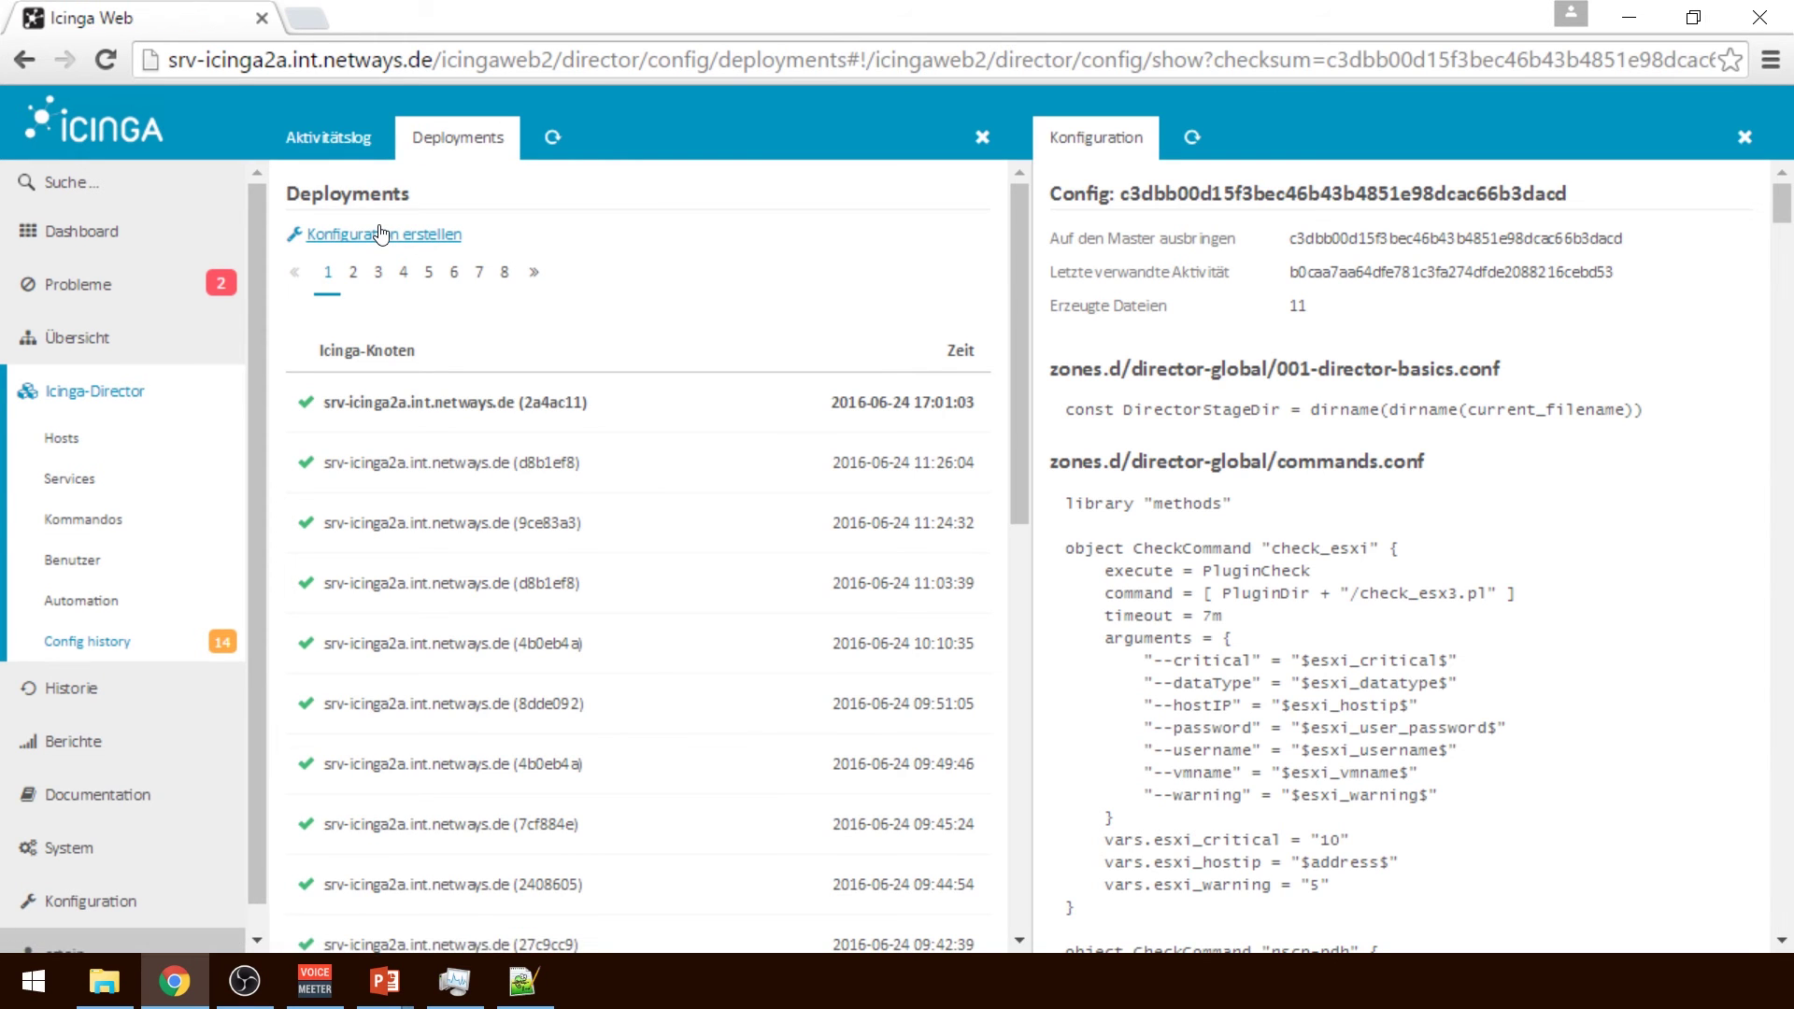
left_click(137, 654)
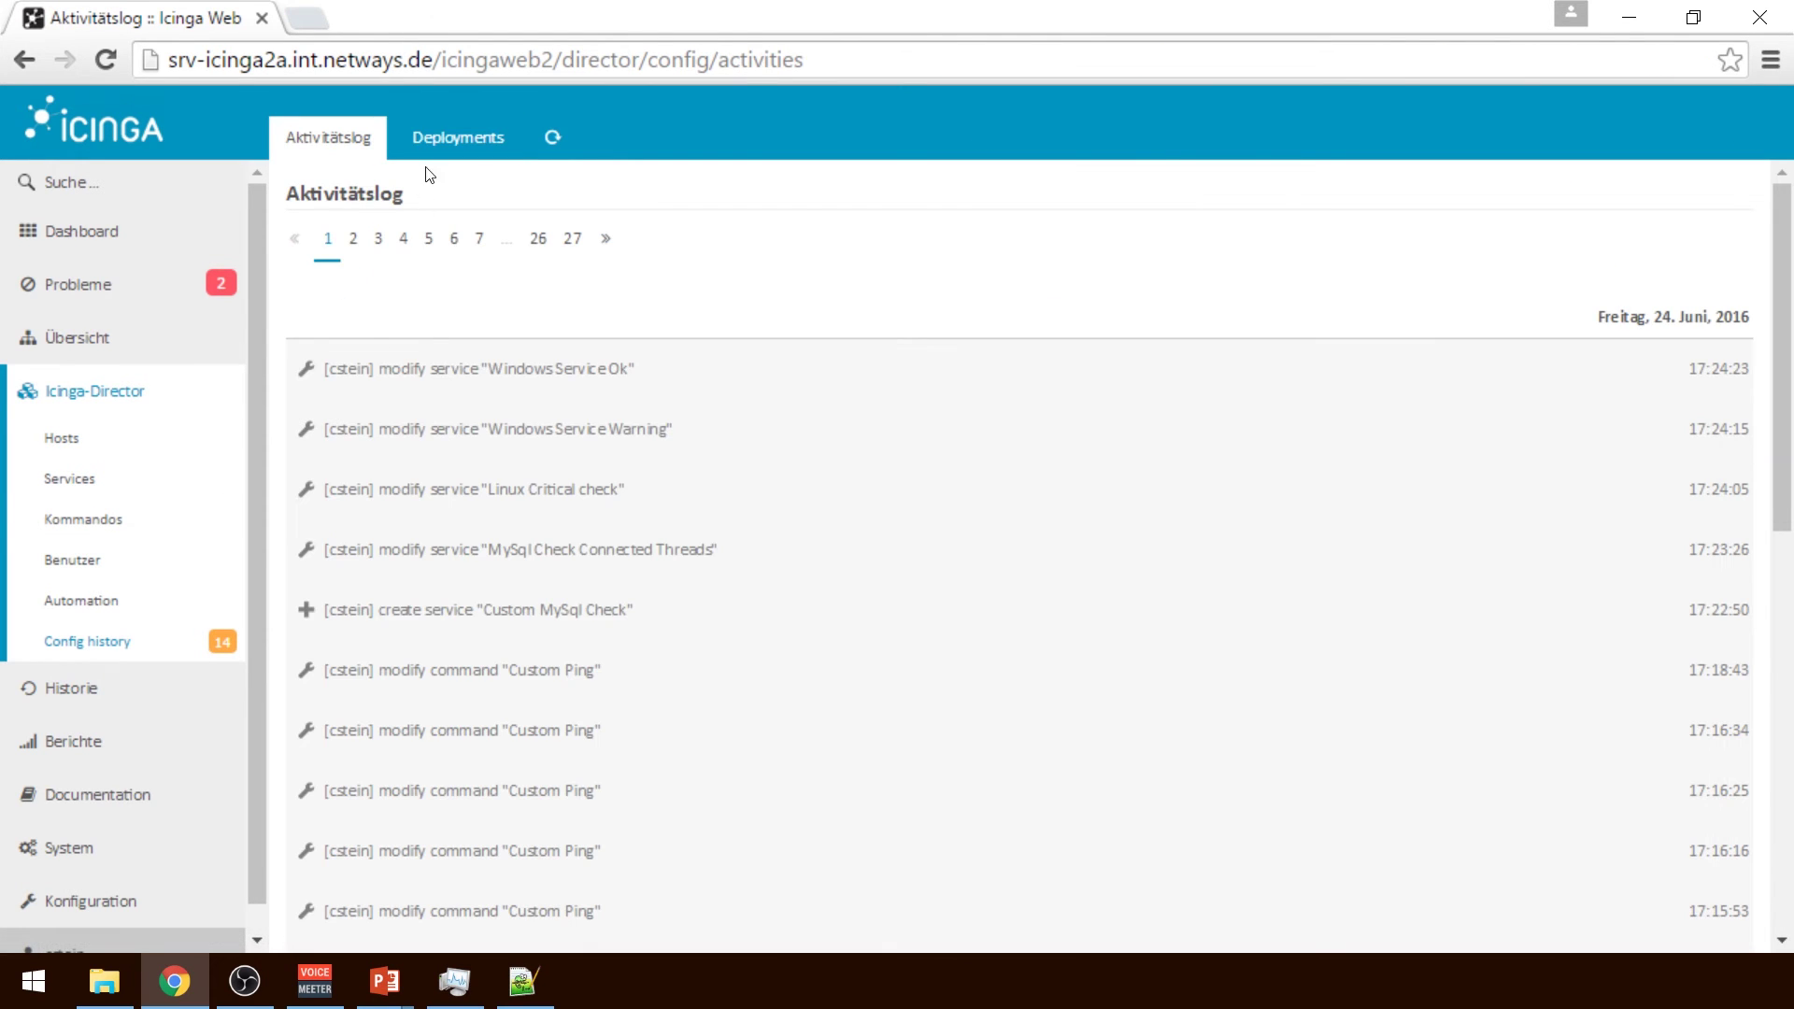
left_click(432, 136)
left_click(360, 235)
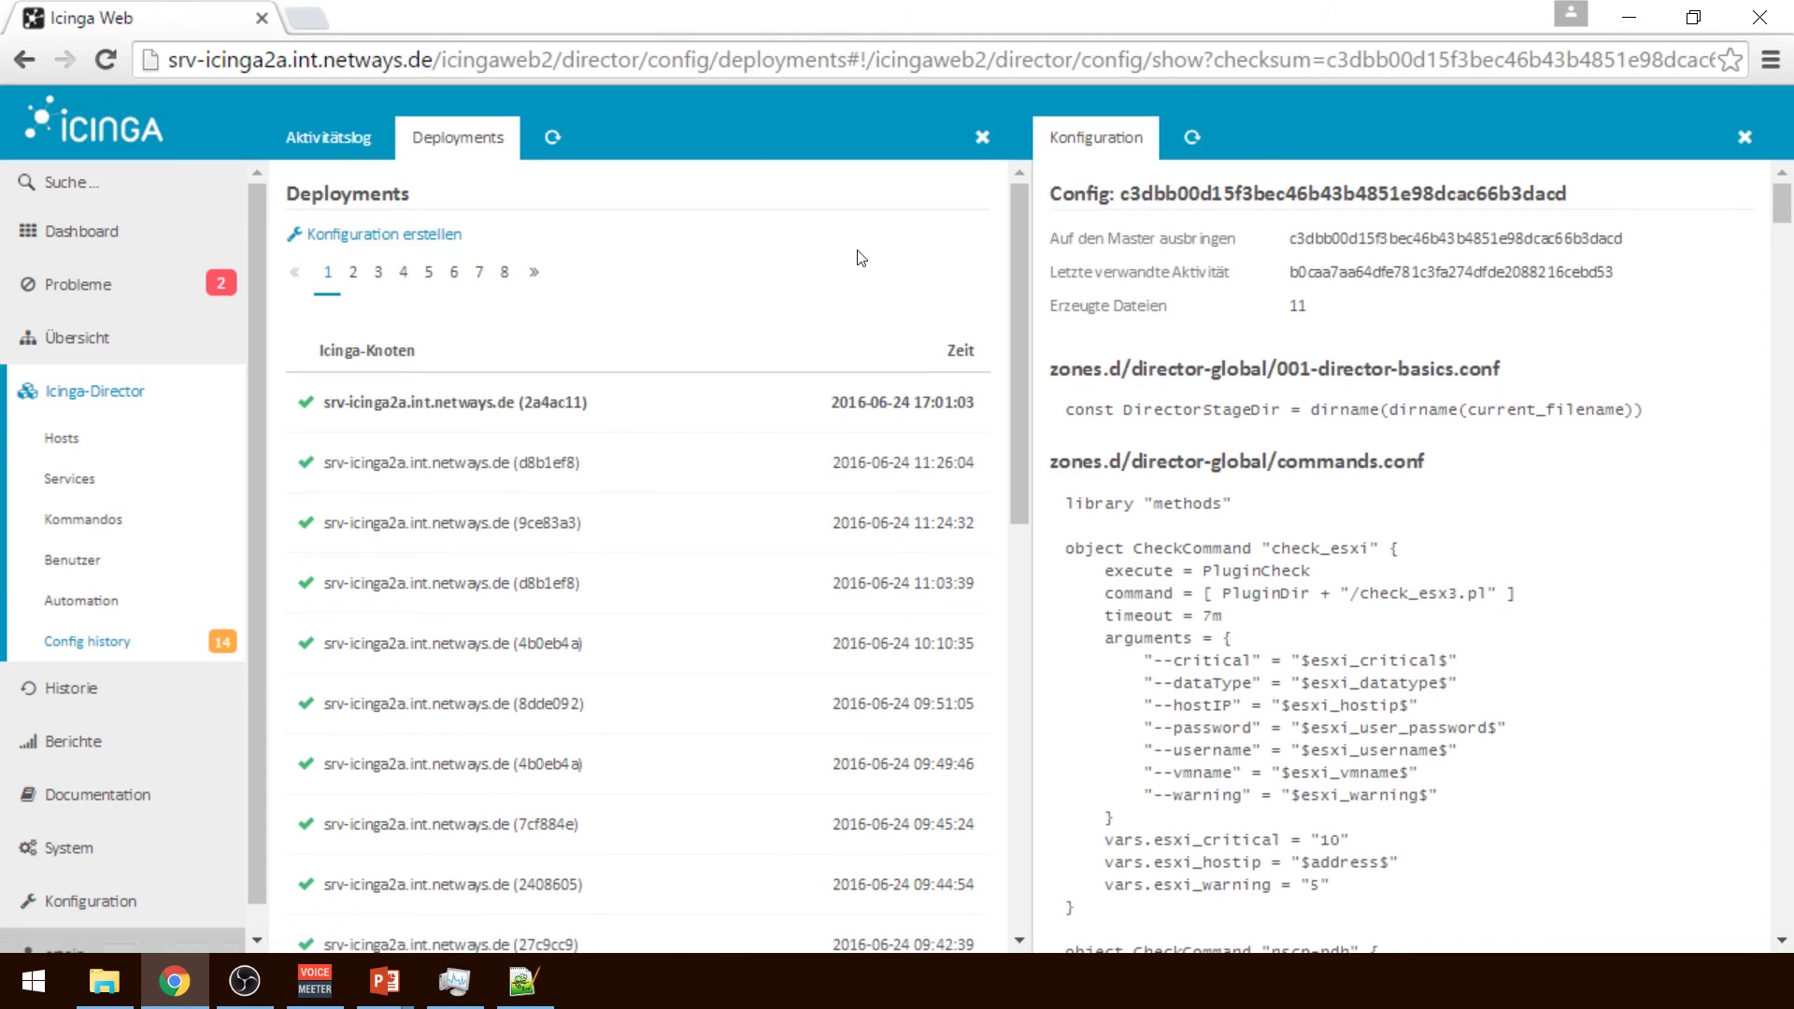
left_click(1332, 240)
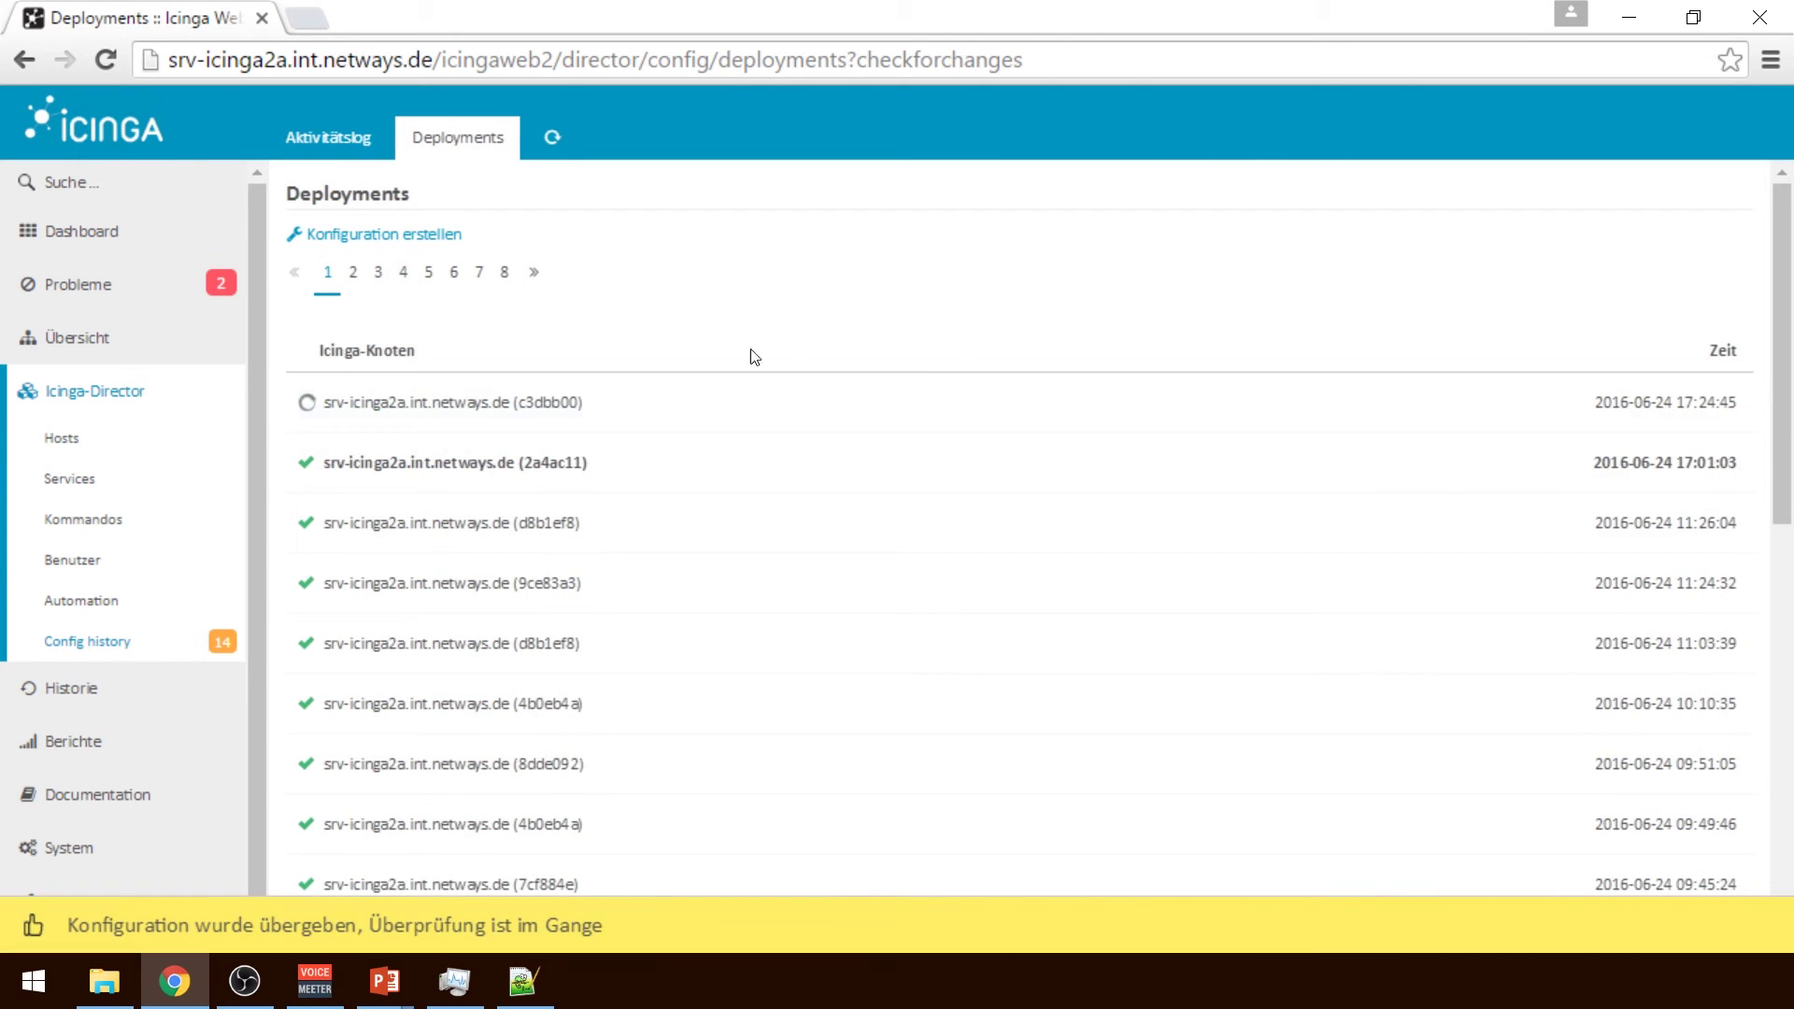
Review the new deployment's details and startup log showing a successful start
left_click(564, 400)
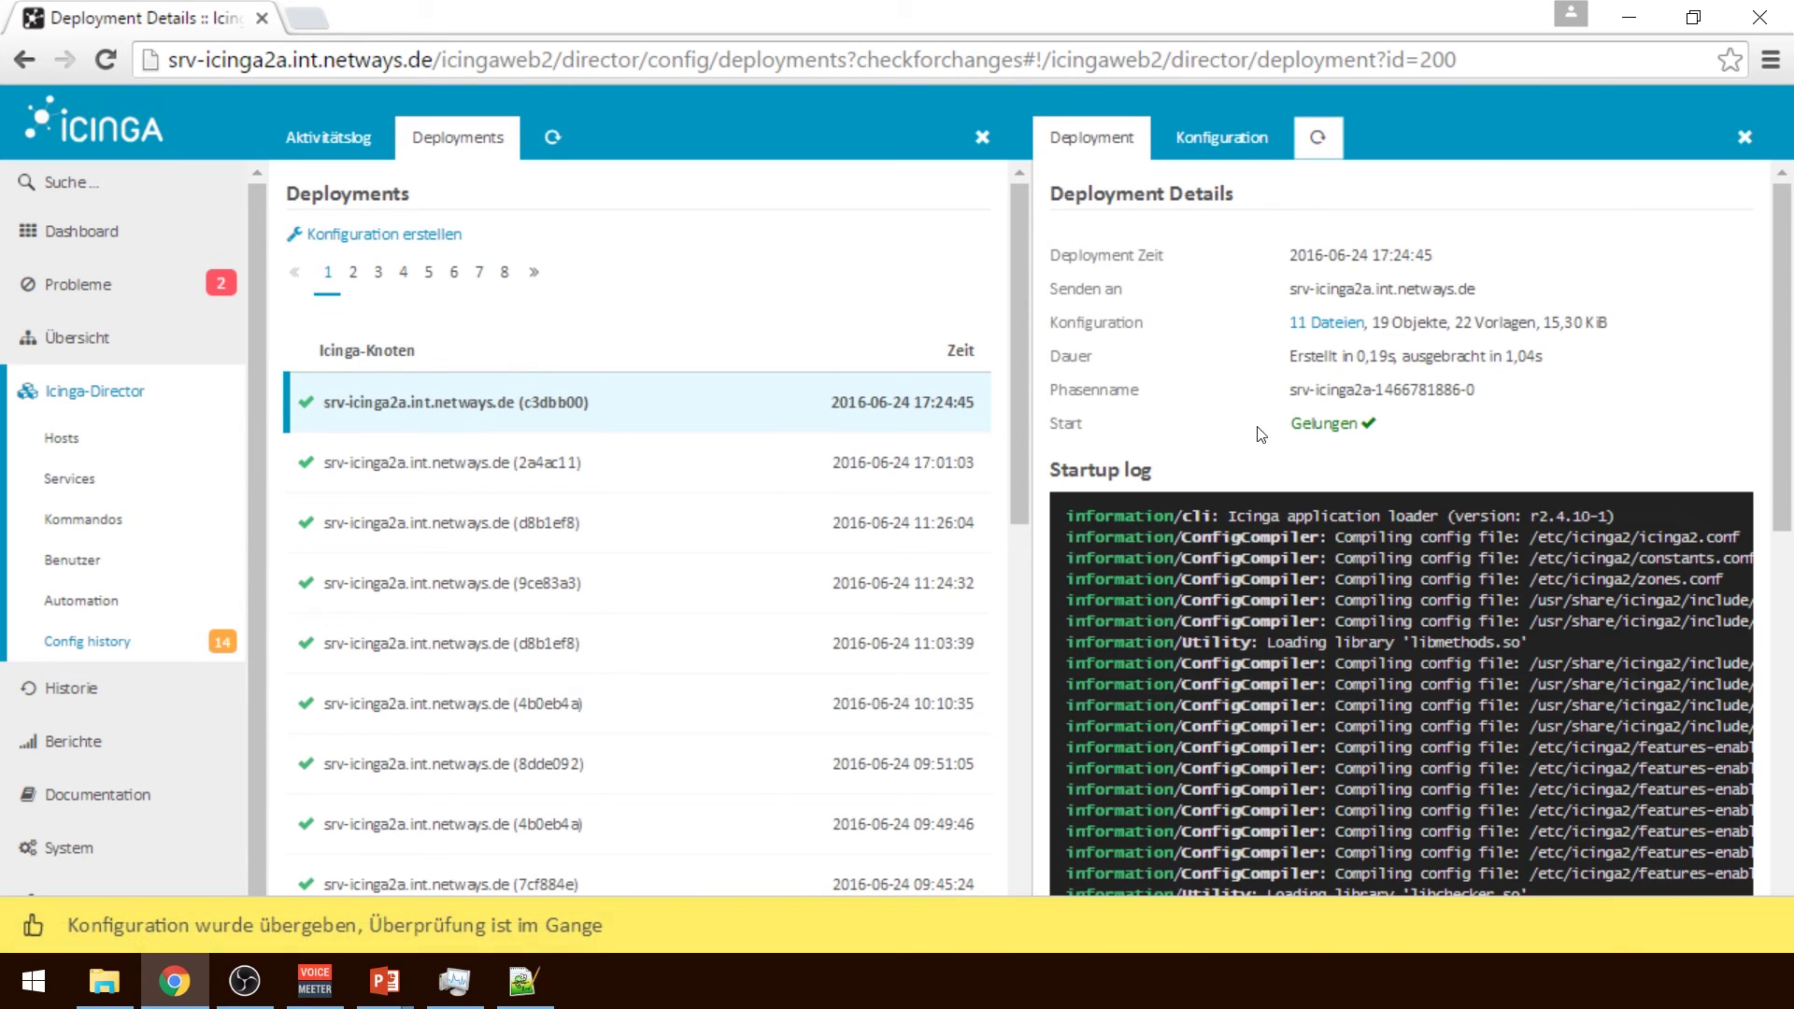
left_click(982, 137)
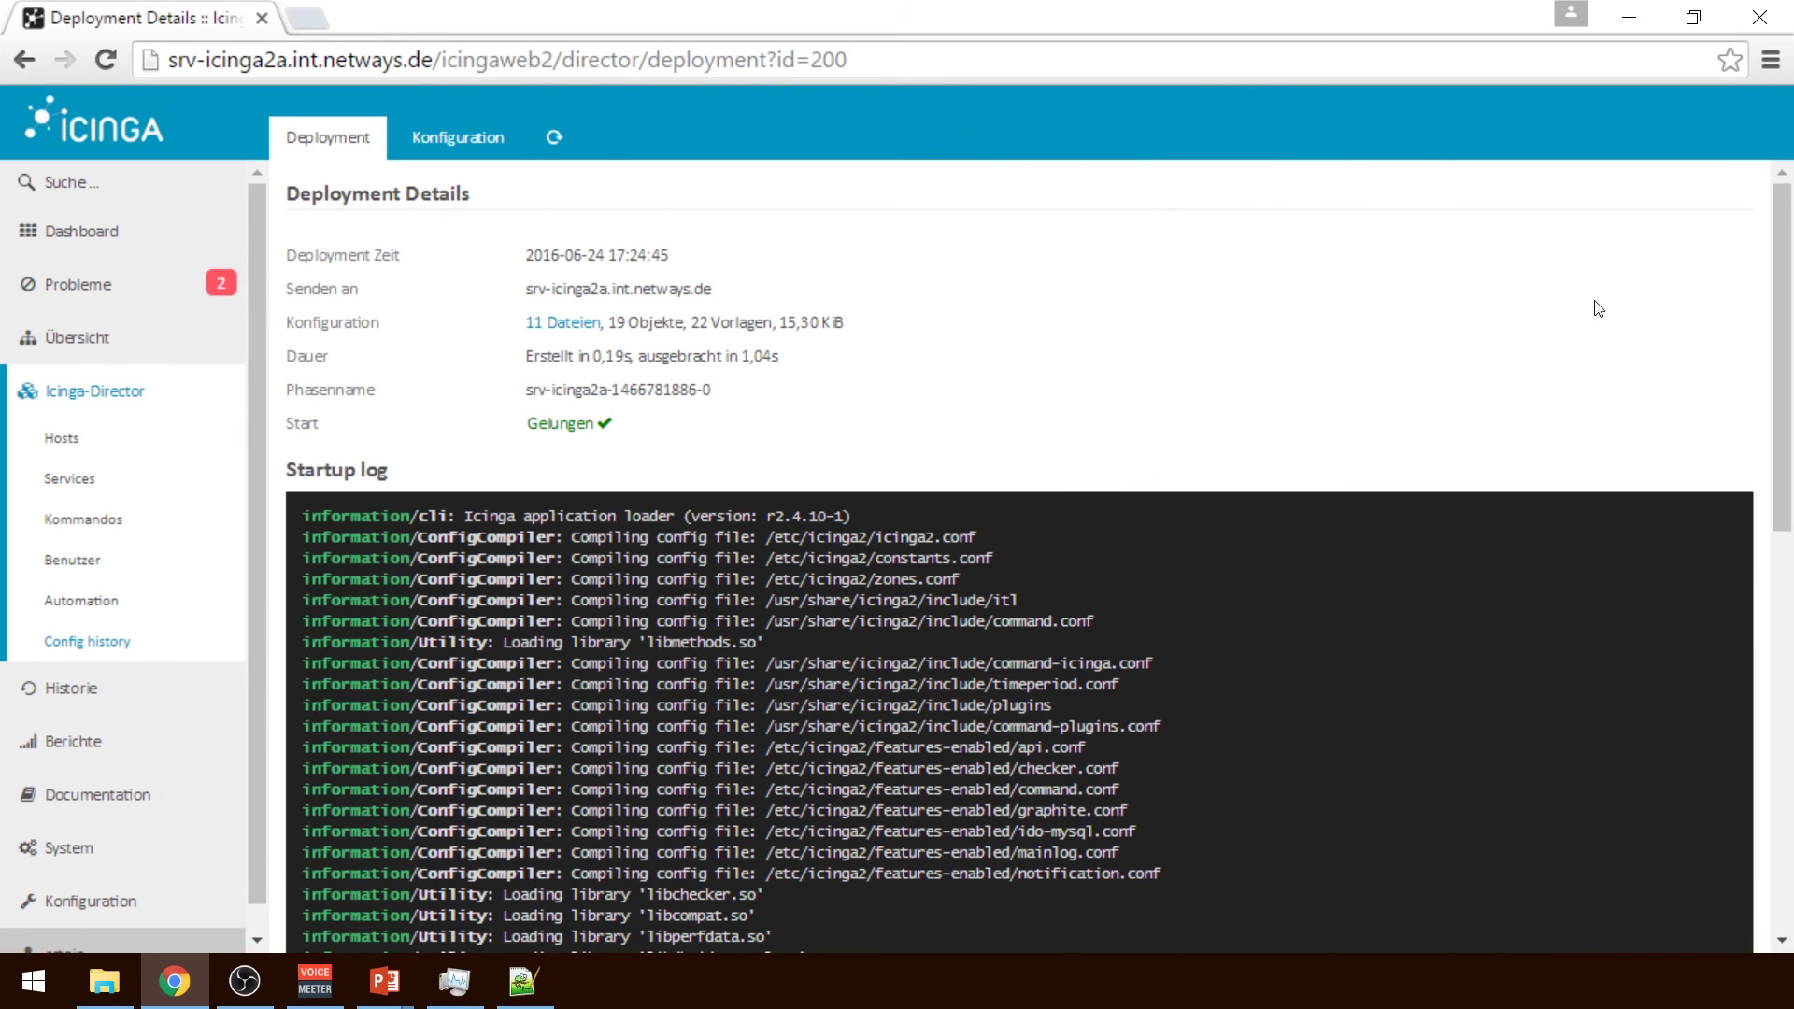
left_click_drag(1785, 320, 1786, 719)
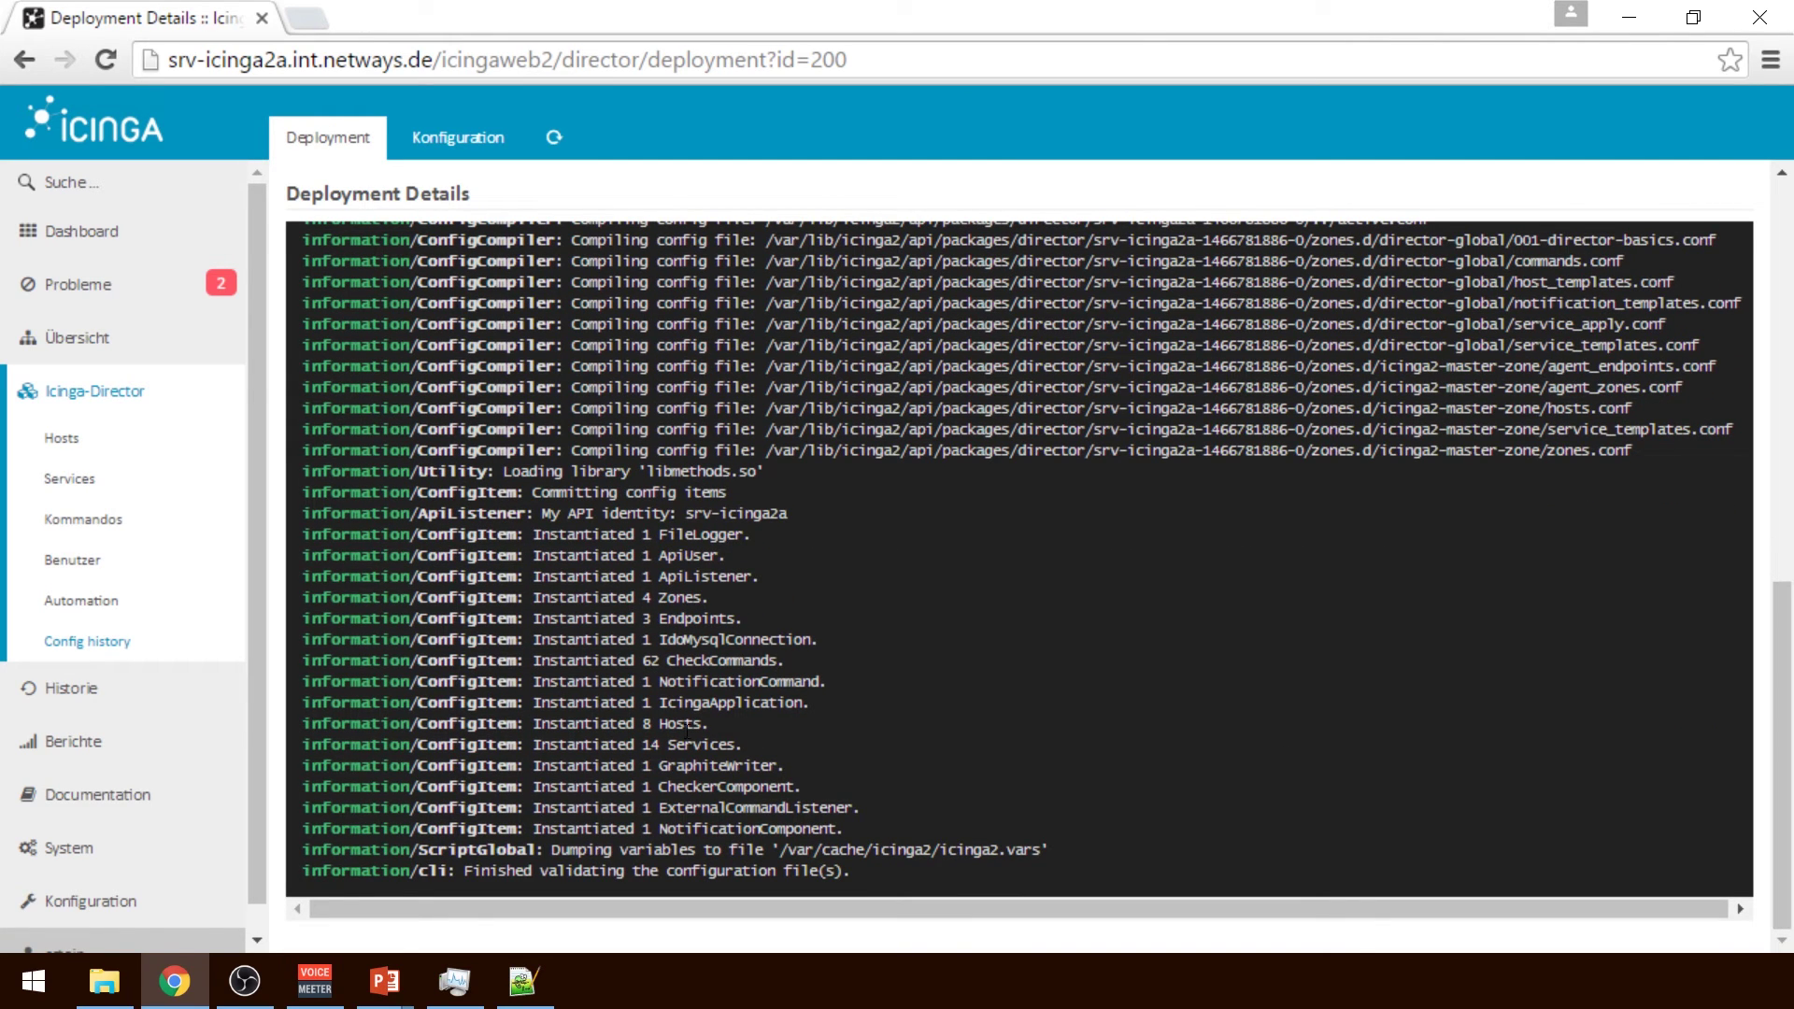
scroll(1048, 665, "up", 1)
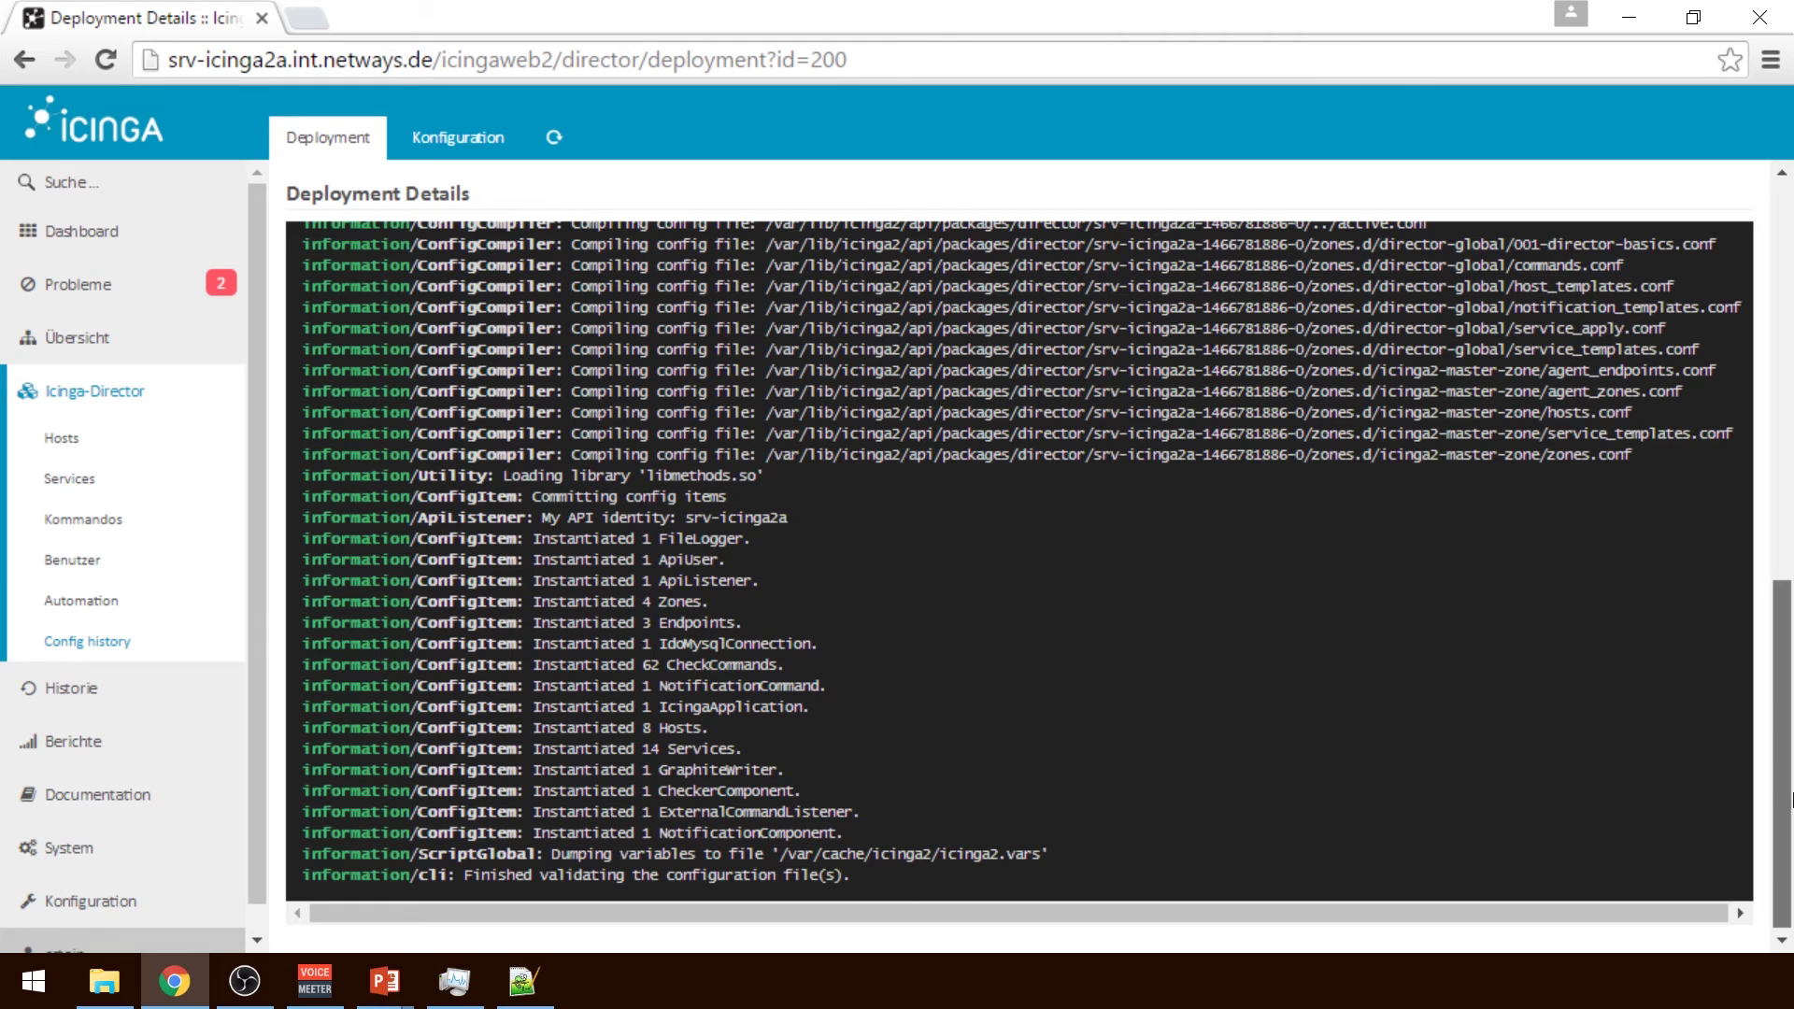
scroll(1785, 799, "up", 10)
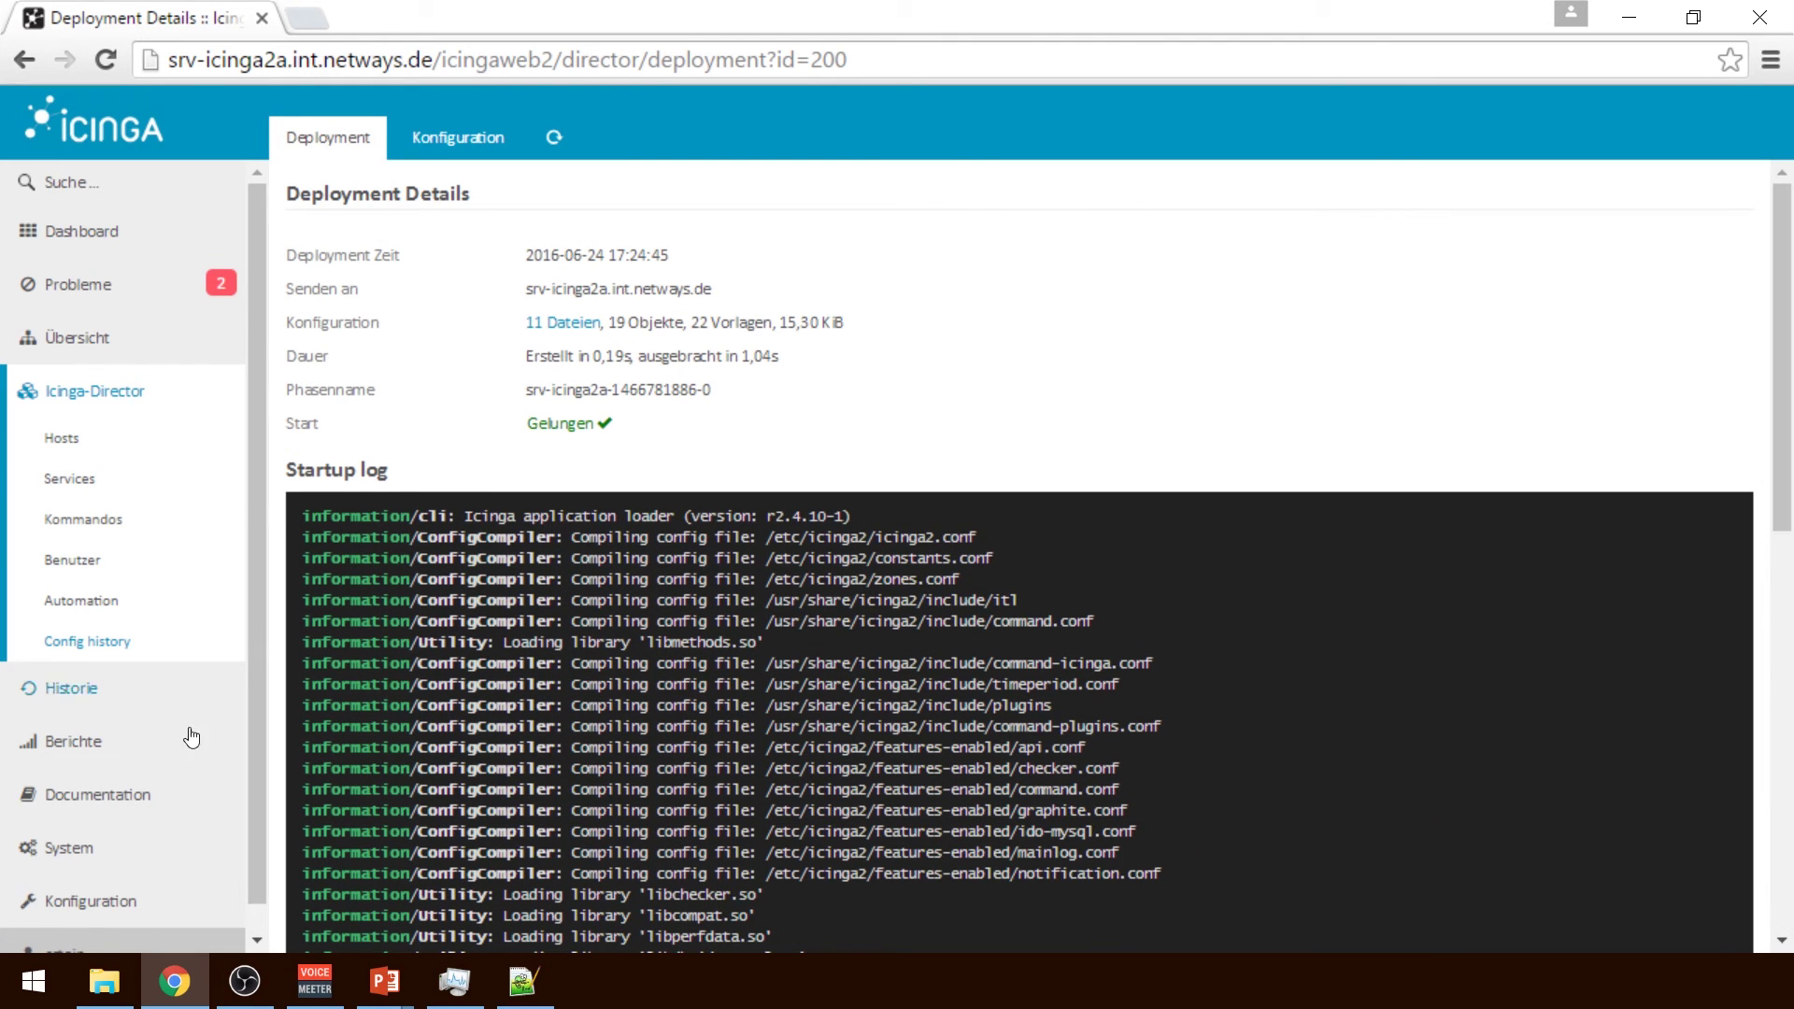
Open the MySql Check Connected Threads service of the MariaDB Server host
left_click(94, 342)
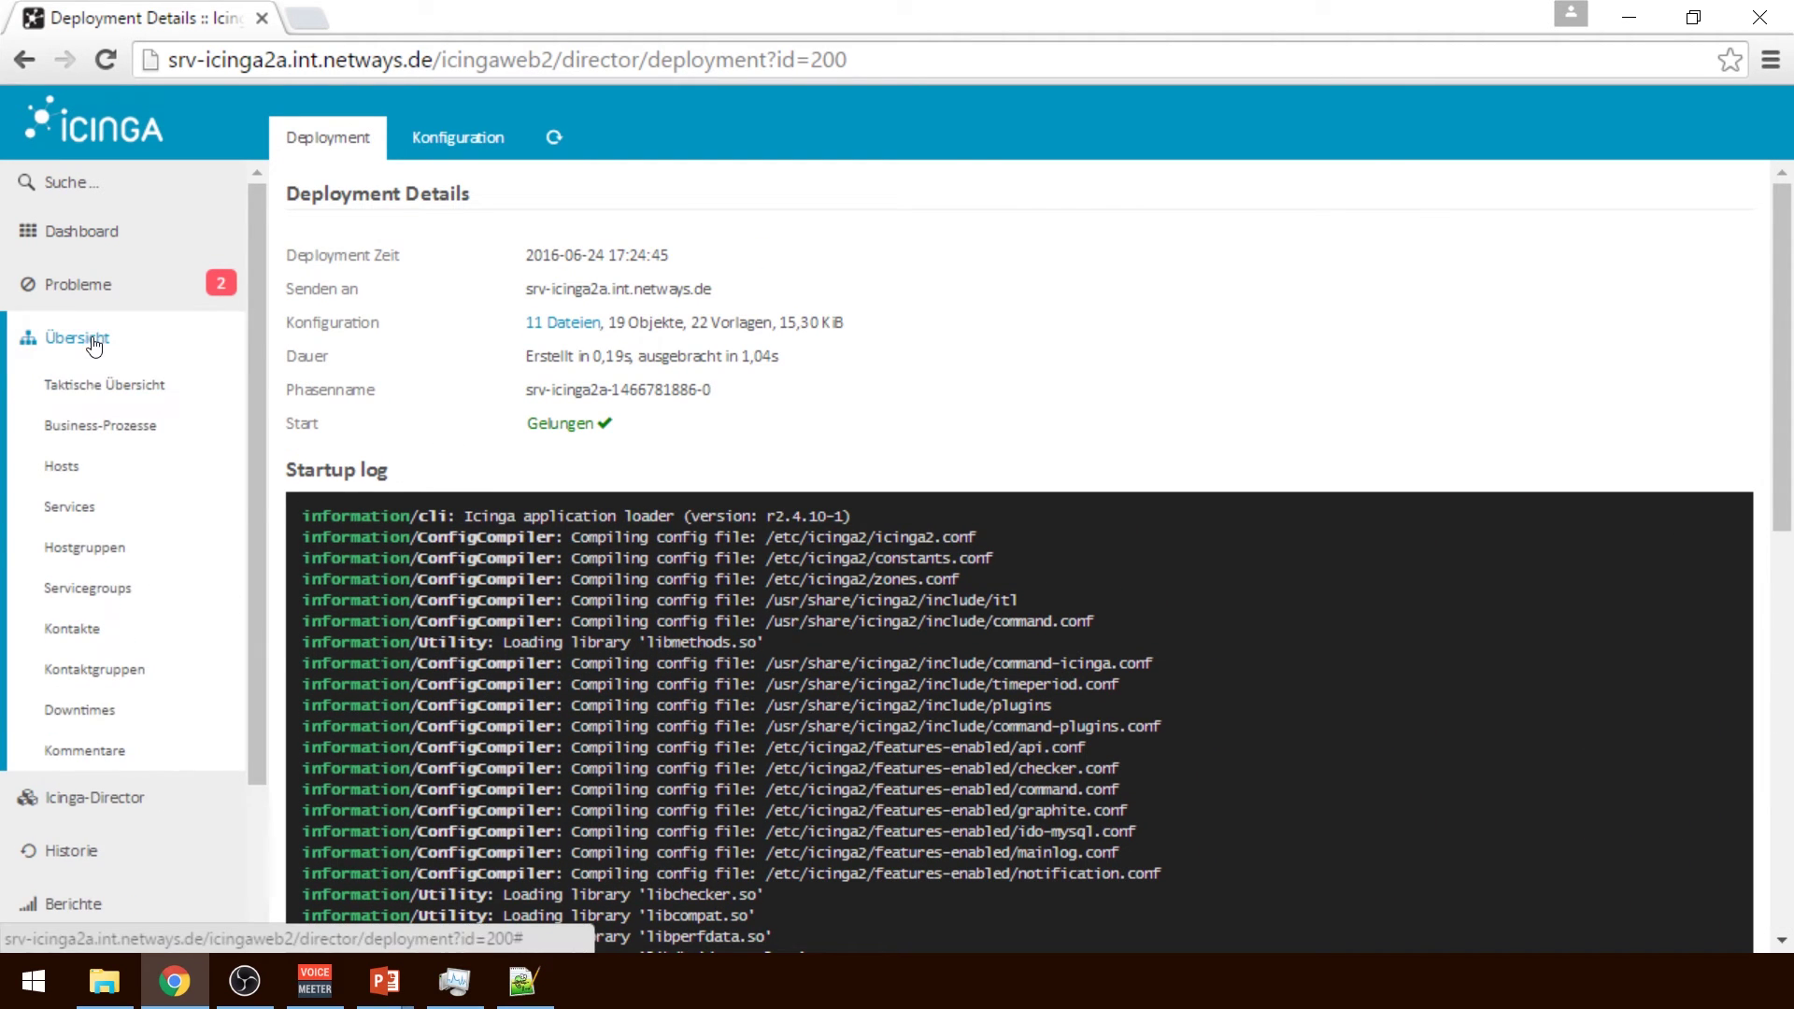
left_click(64, 466)
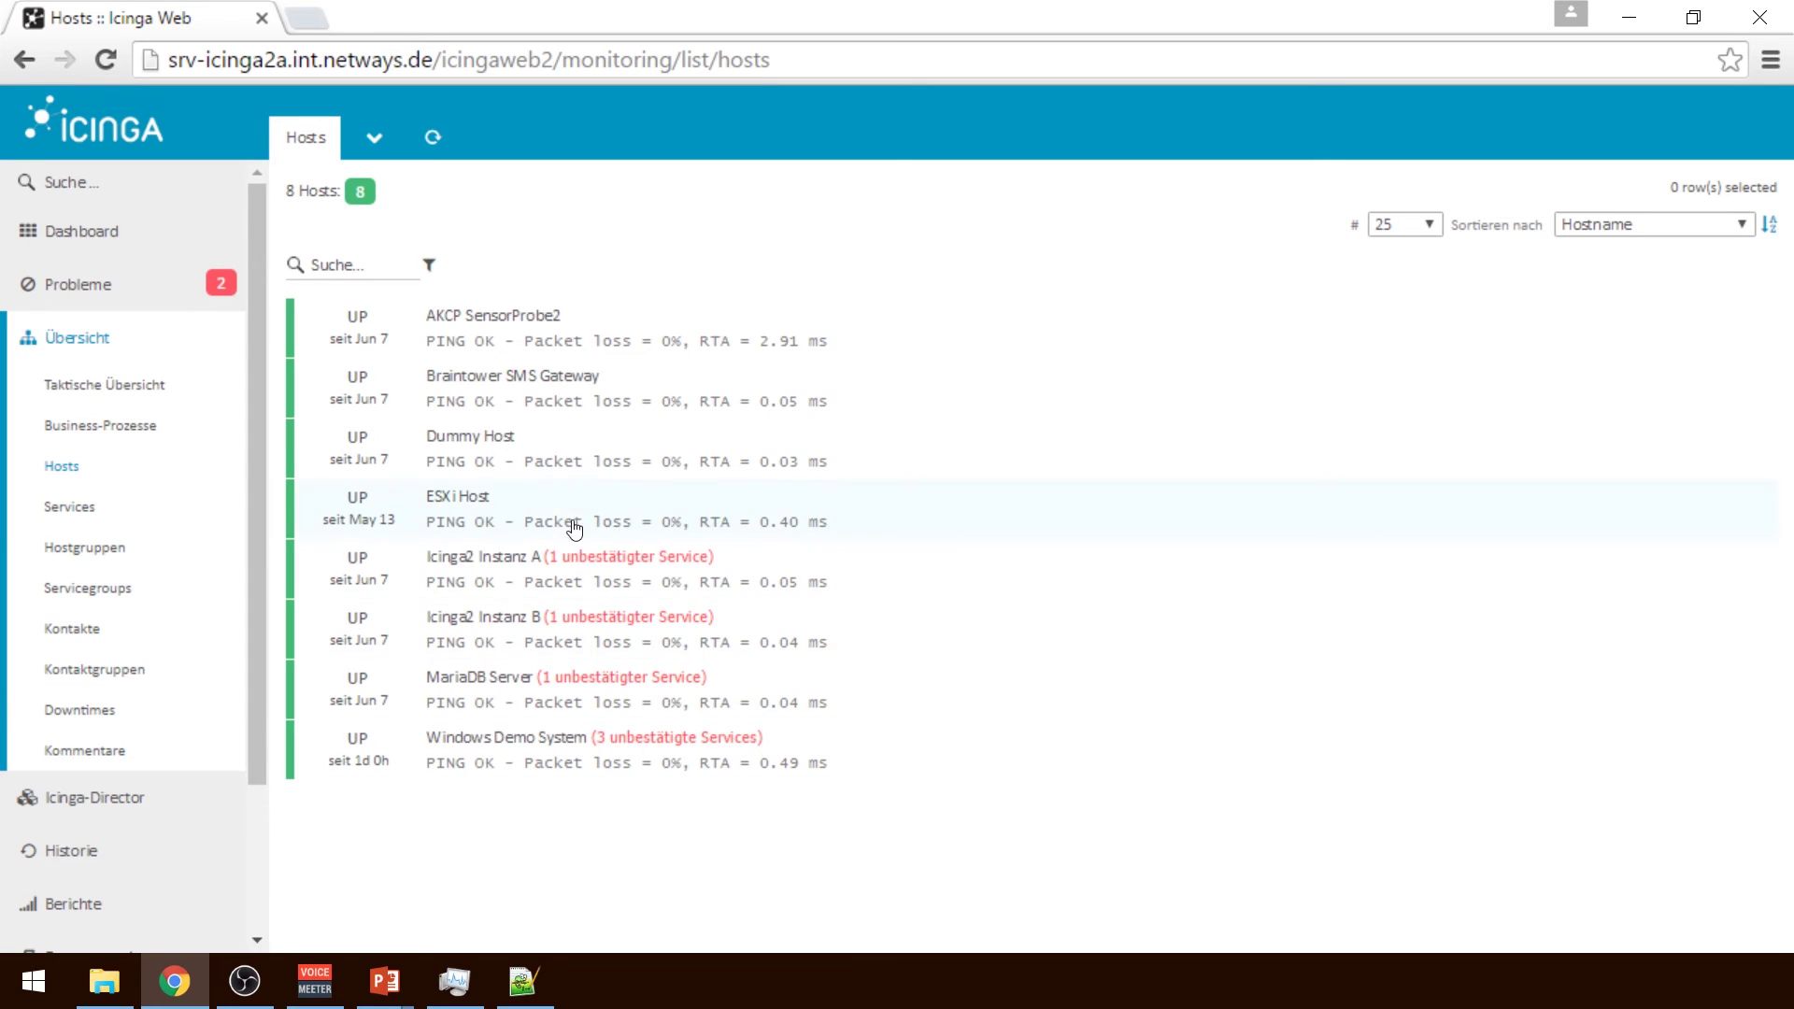
left_click(654, 692)
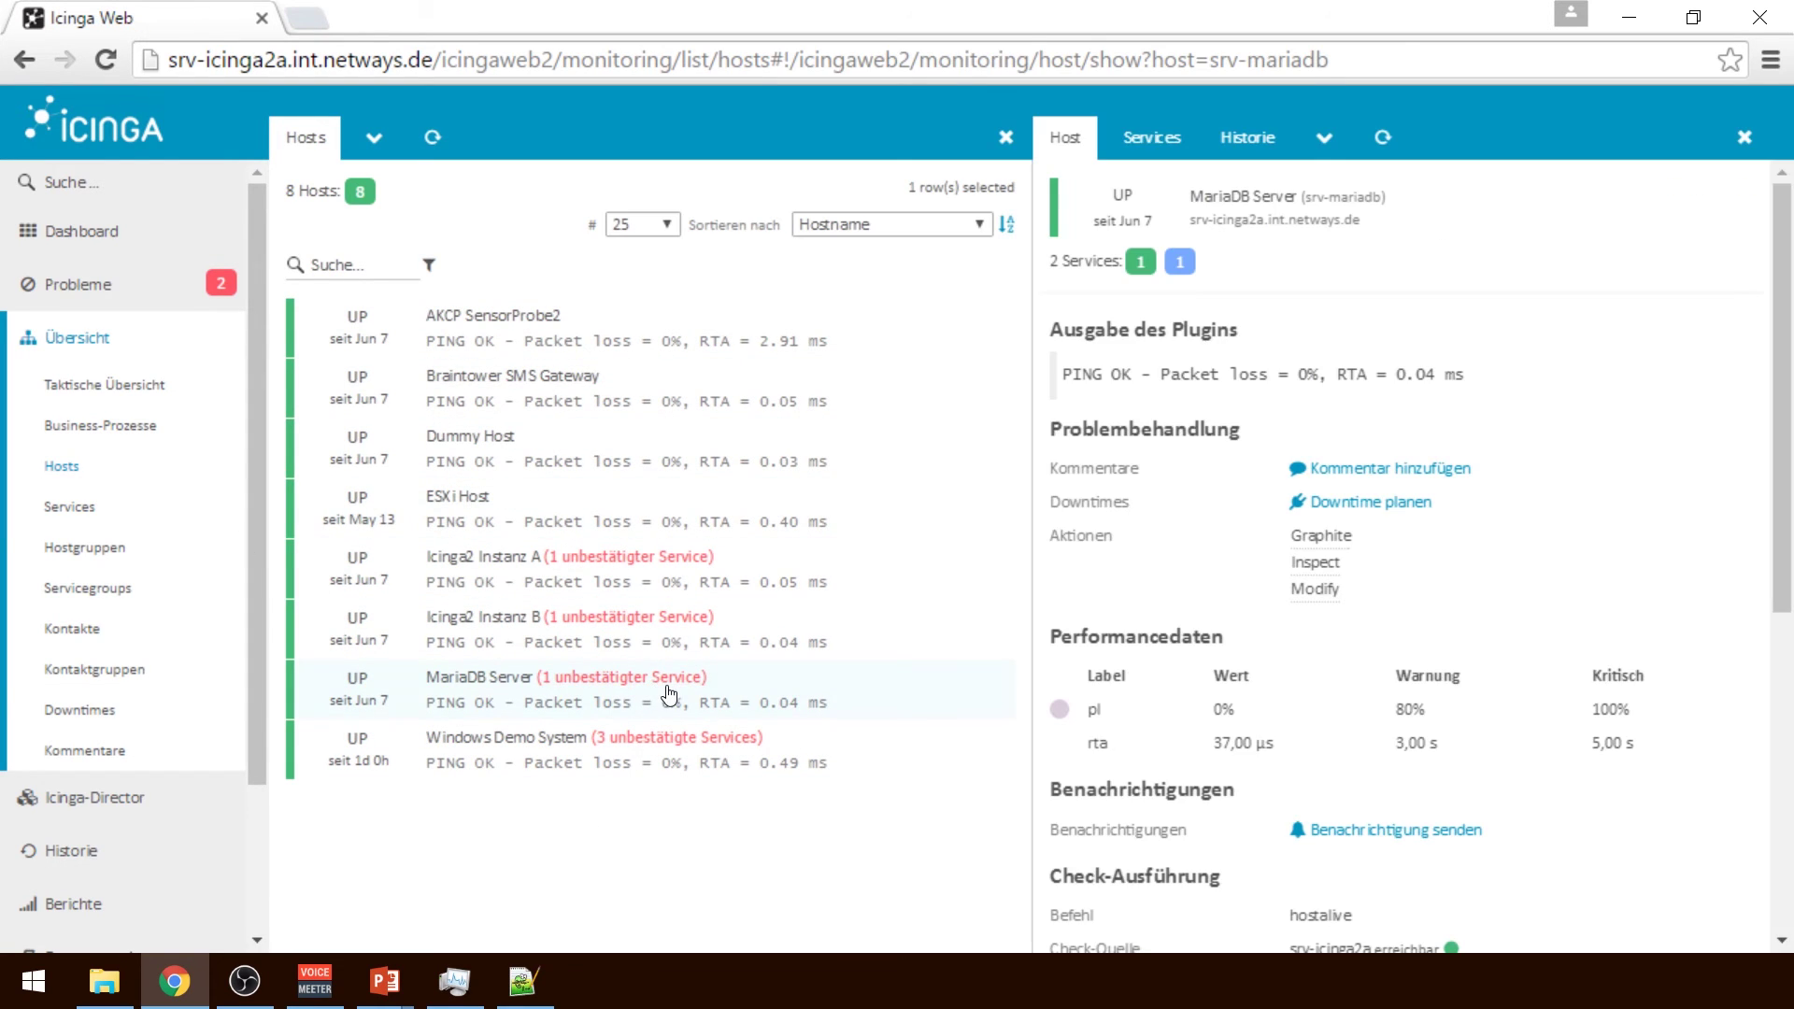
left_click(1145, 138)
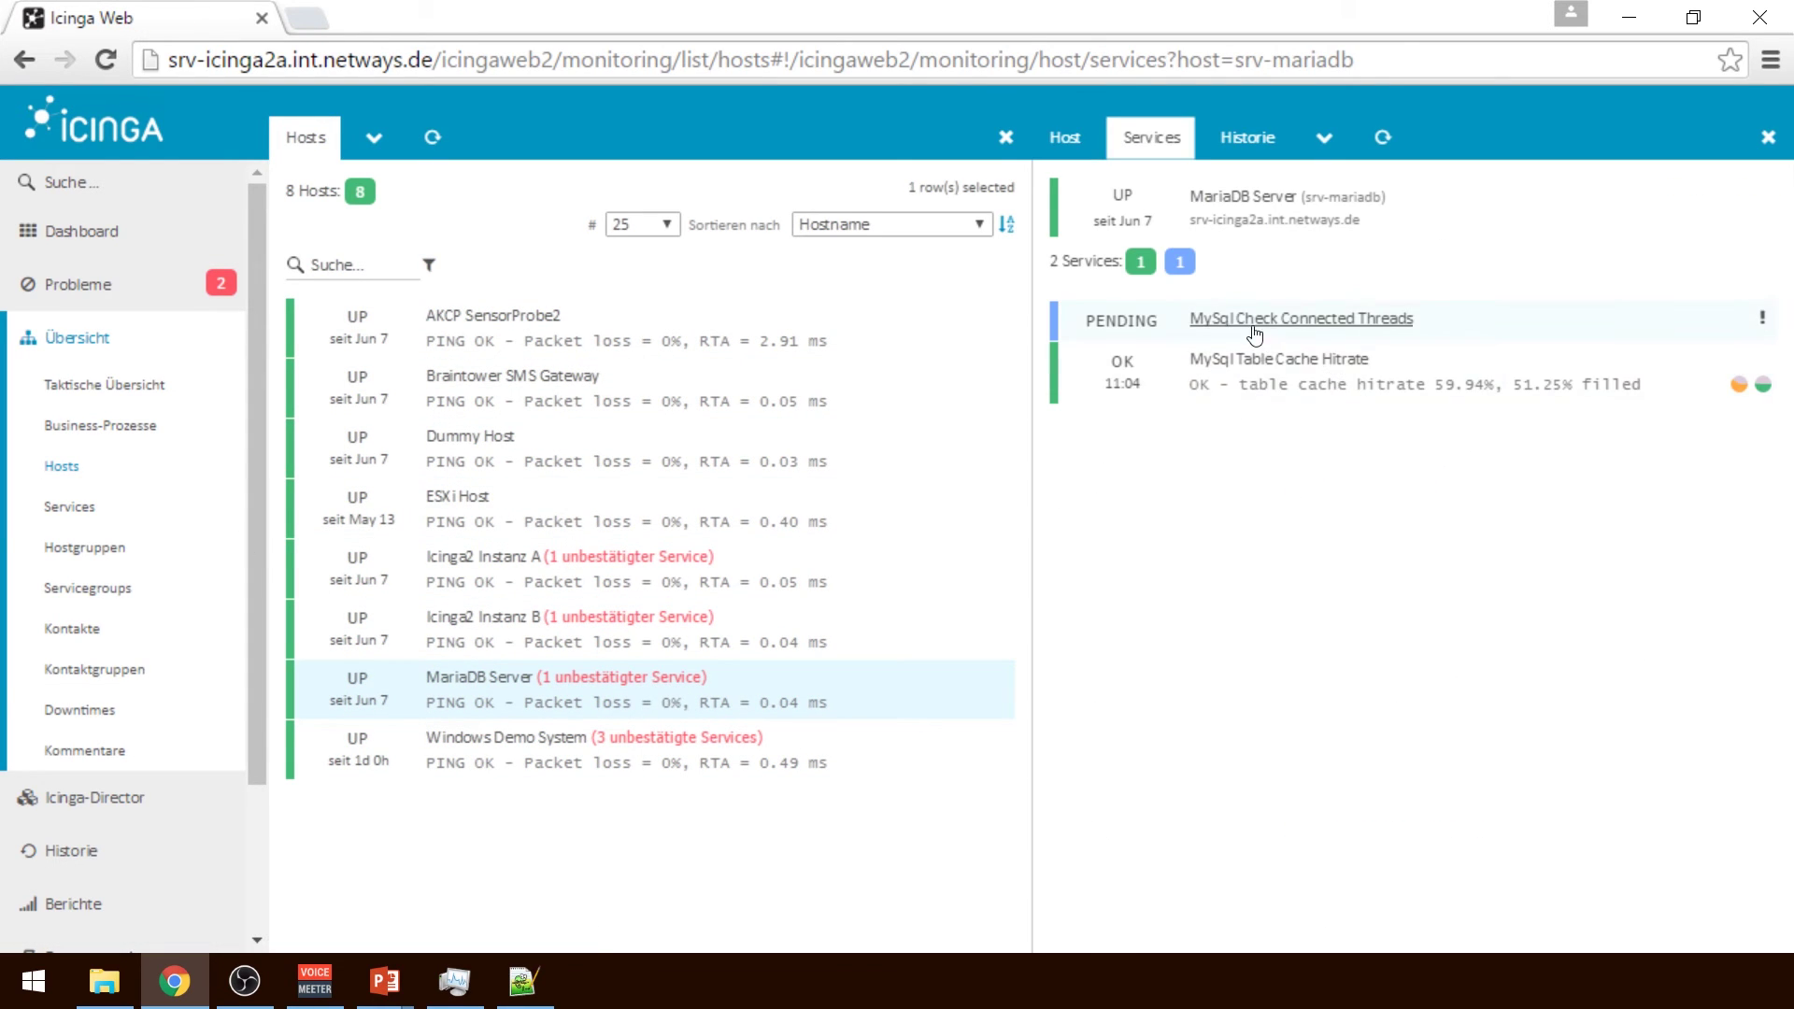
left_click(1495, 319)
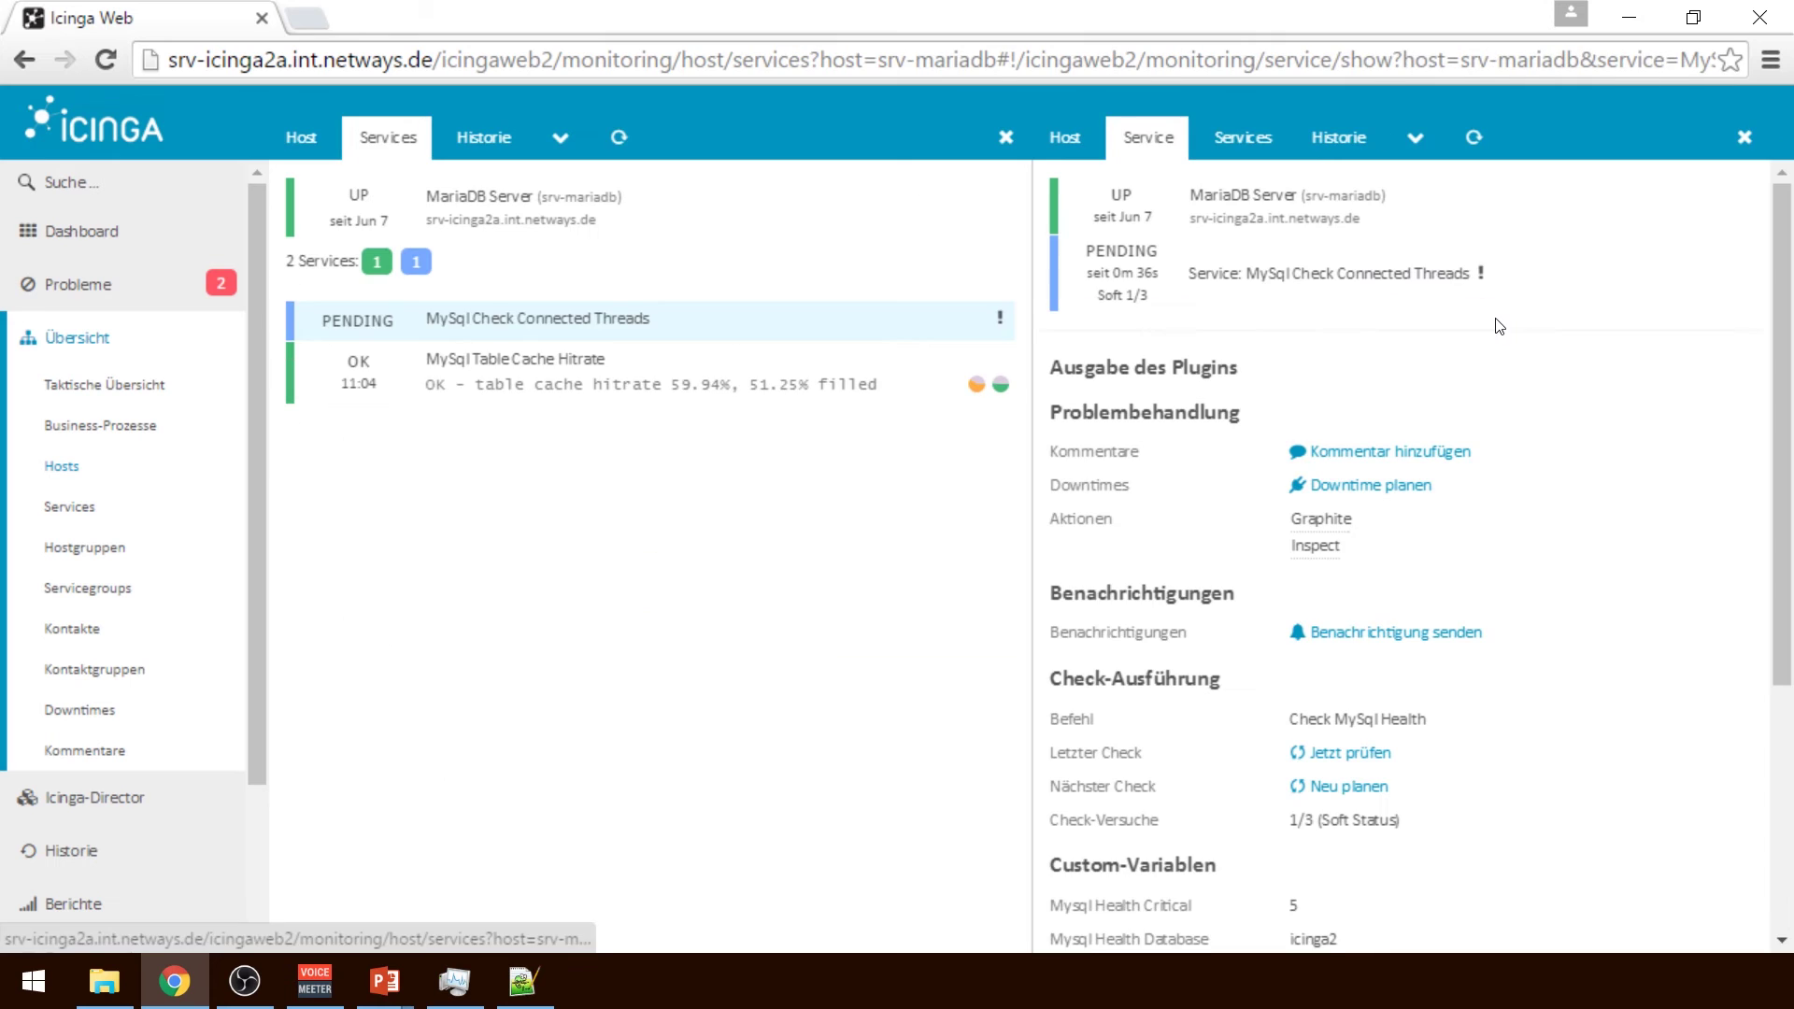
Run an immediate check, confirm the OK output, then return to the Director overview
left_click(1344, 755)
left_click(1473, 138)
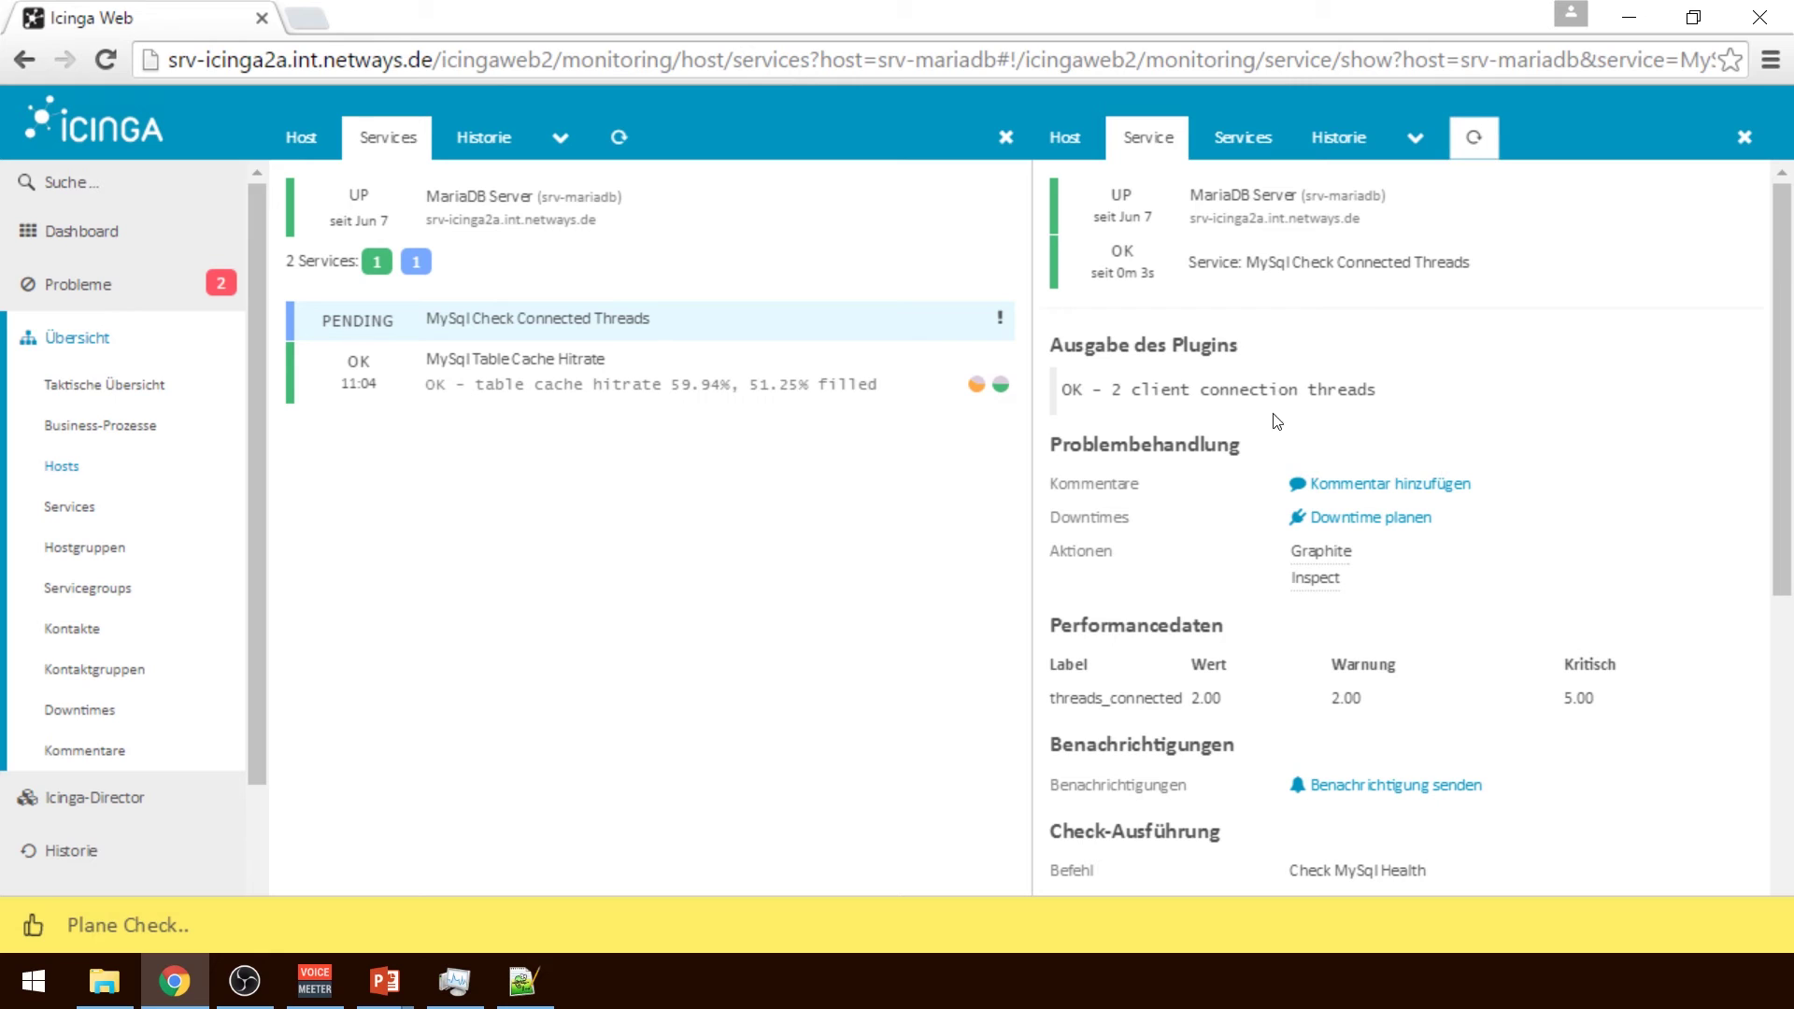
left_click_drag(1120, 390, 1249, 399)
left_click(1251, 411)
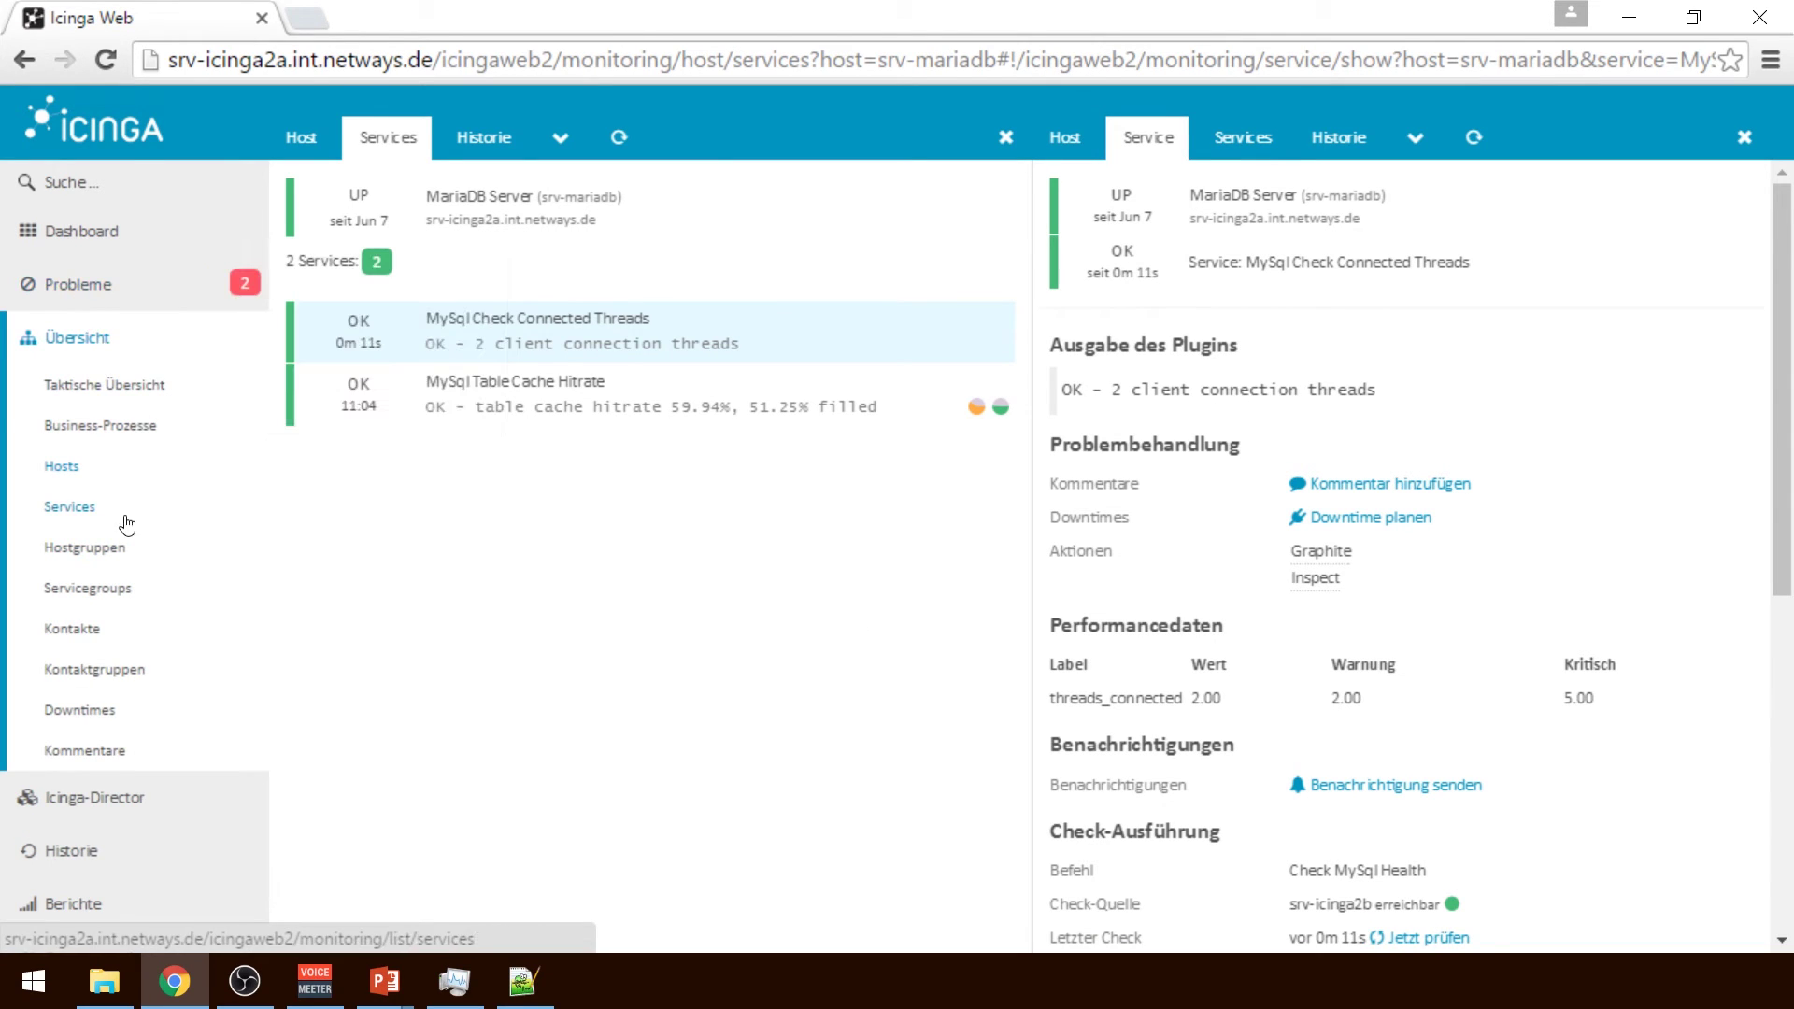
left_click(80, 818)
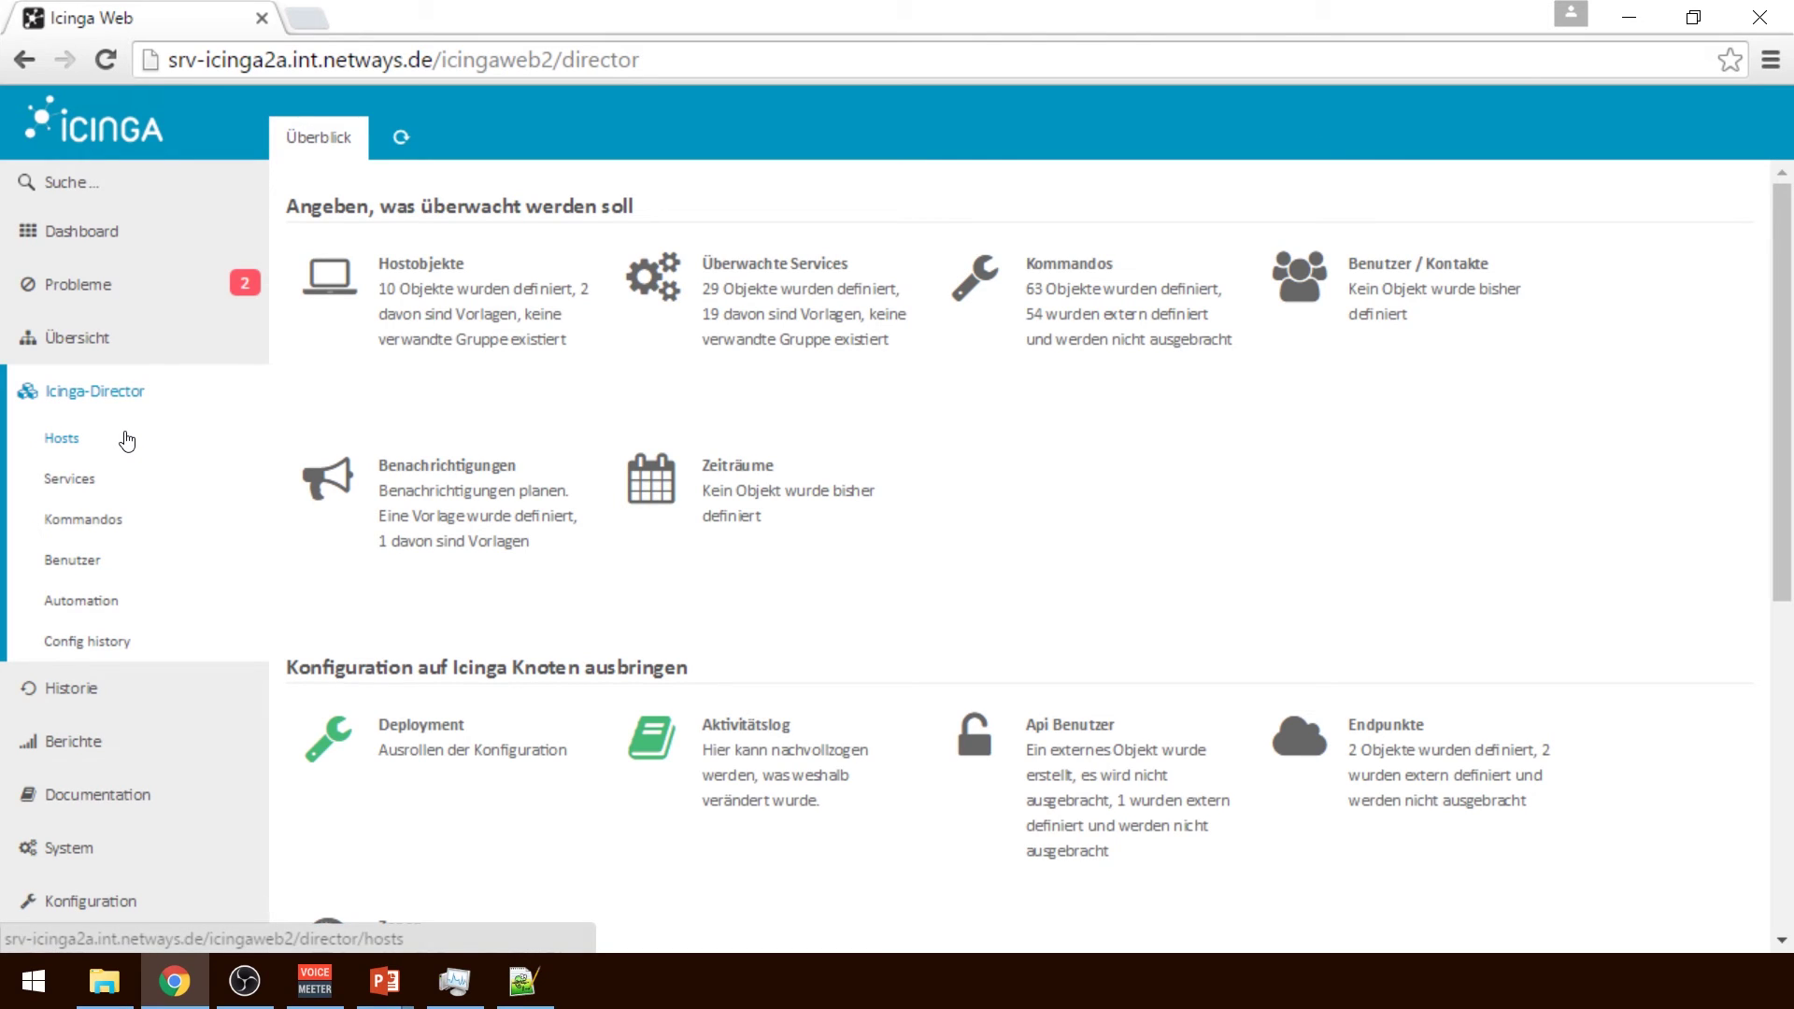
Inspect Mail Alerting's state and transition filters and config preview, then go to Commands
left_click(464, 524)
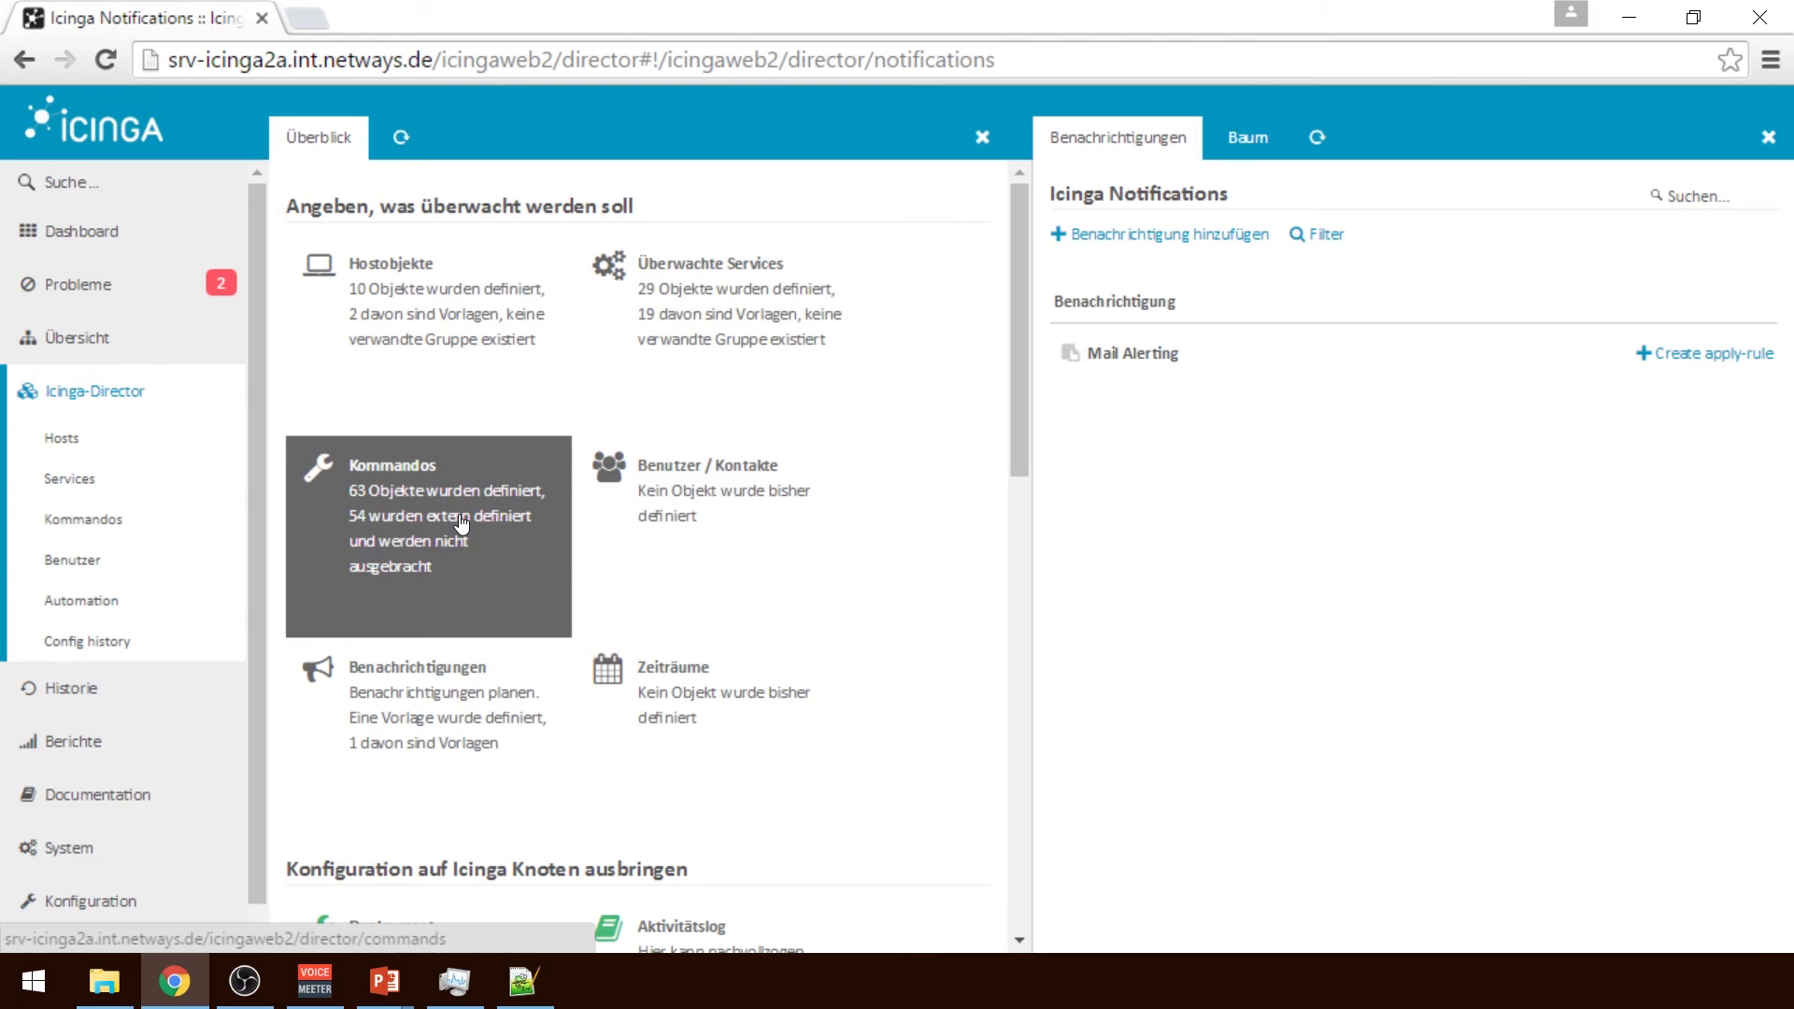
left_click(1230, 352)
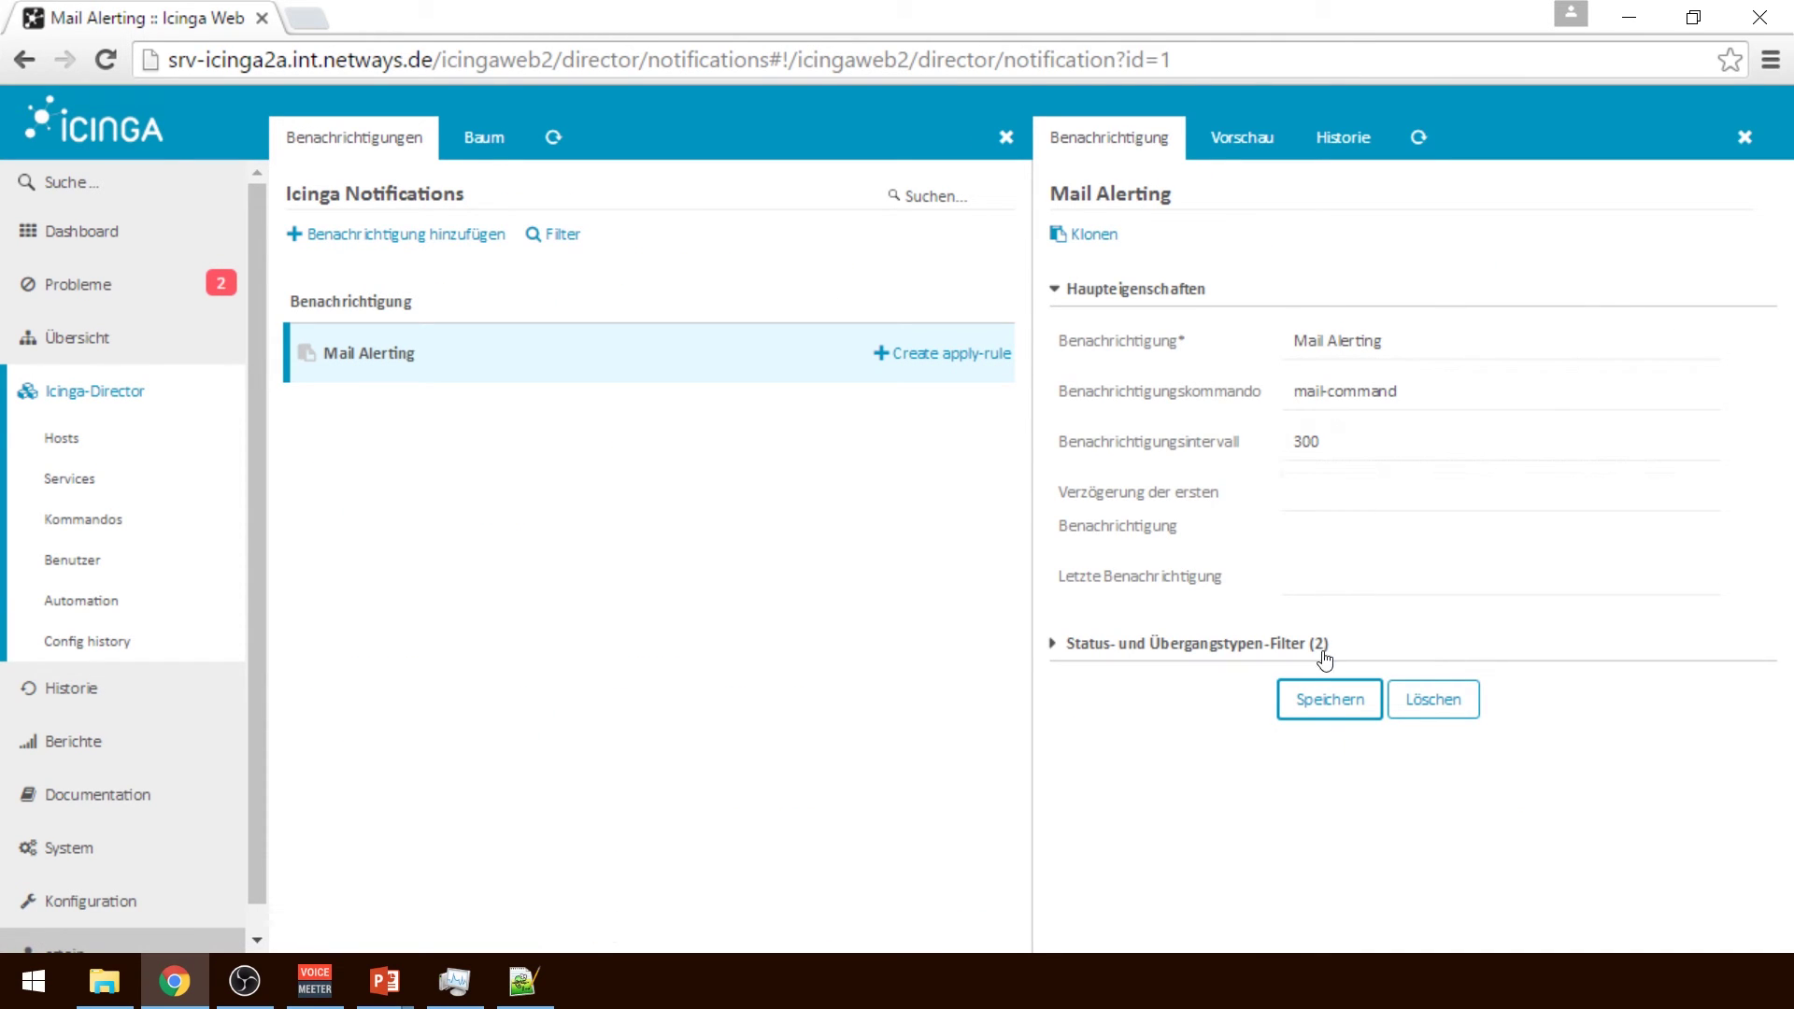
left_click(1256, 656)
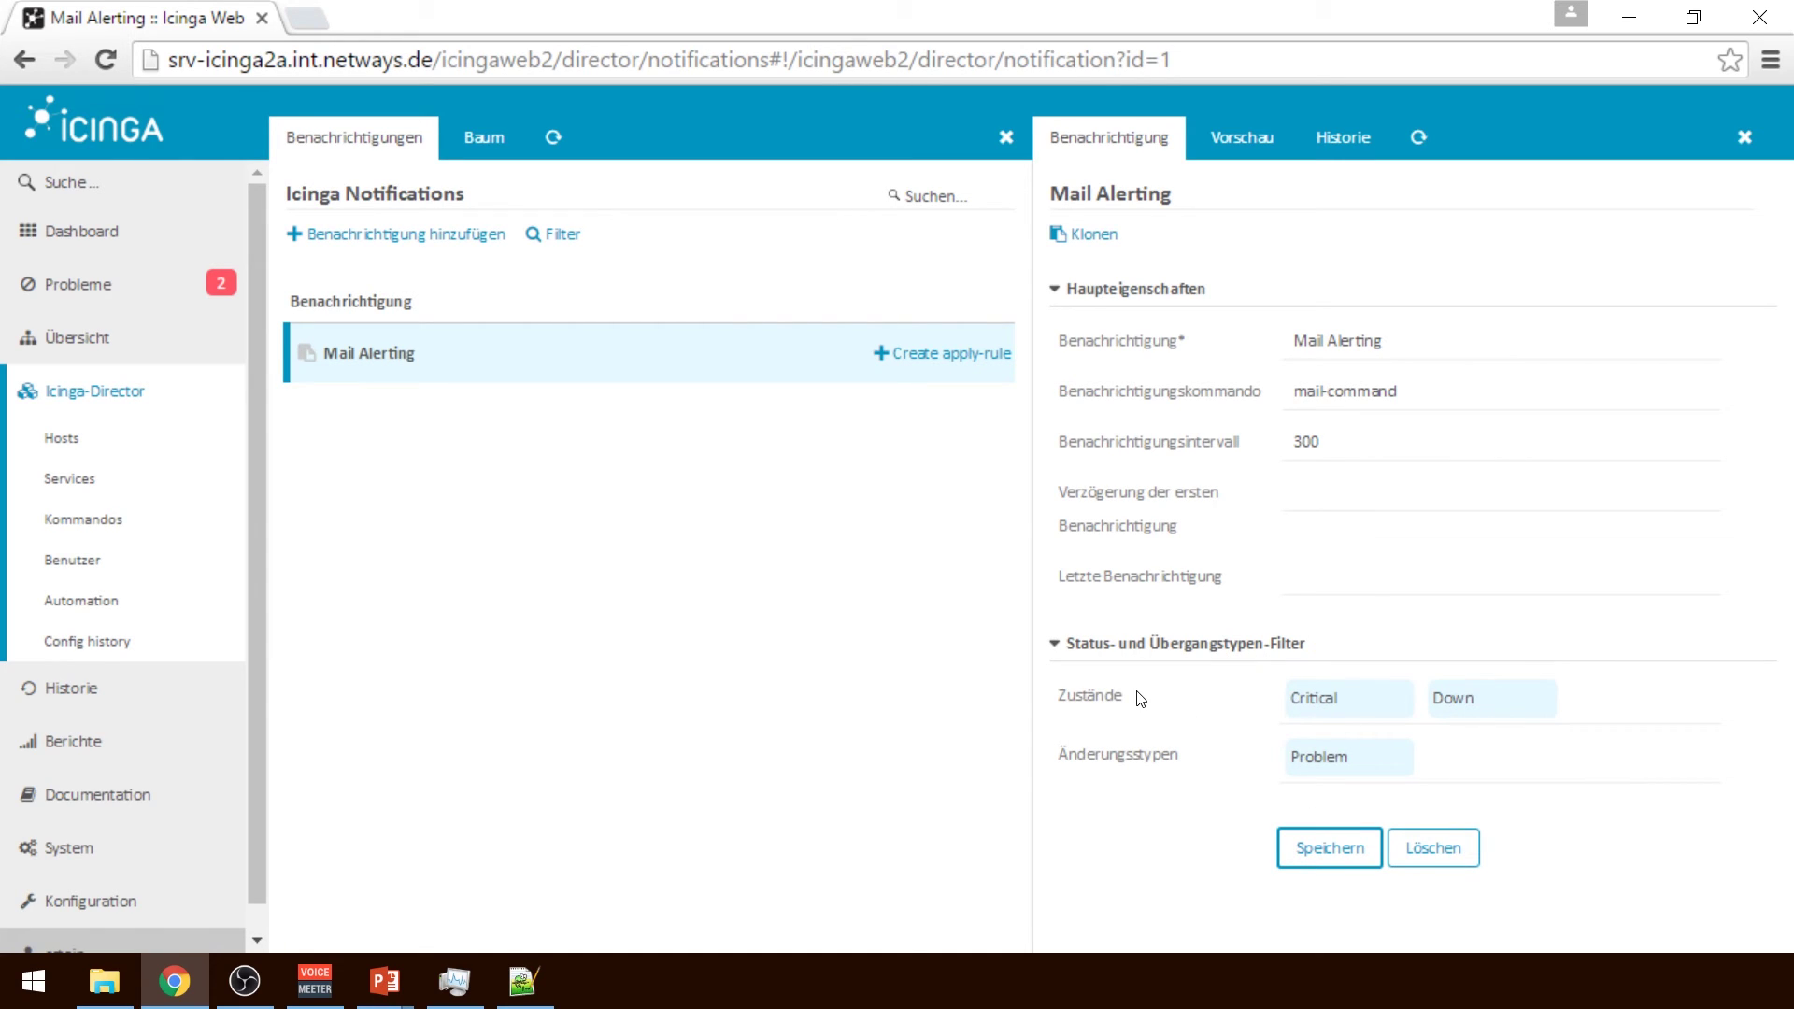
left_click(1228, 146)
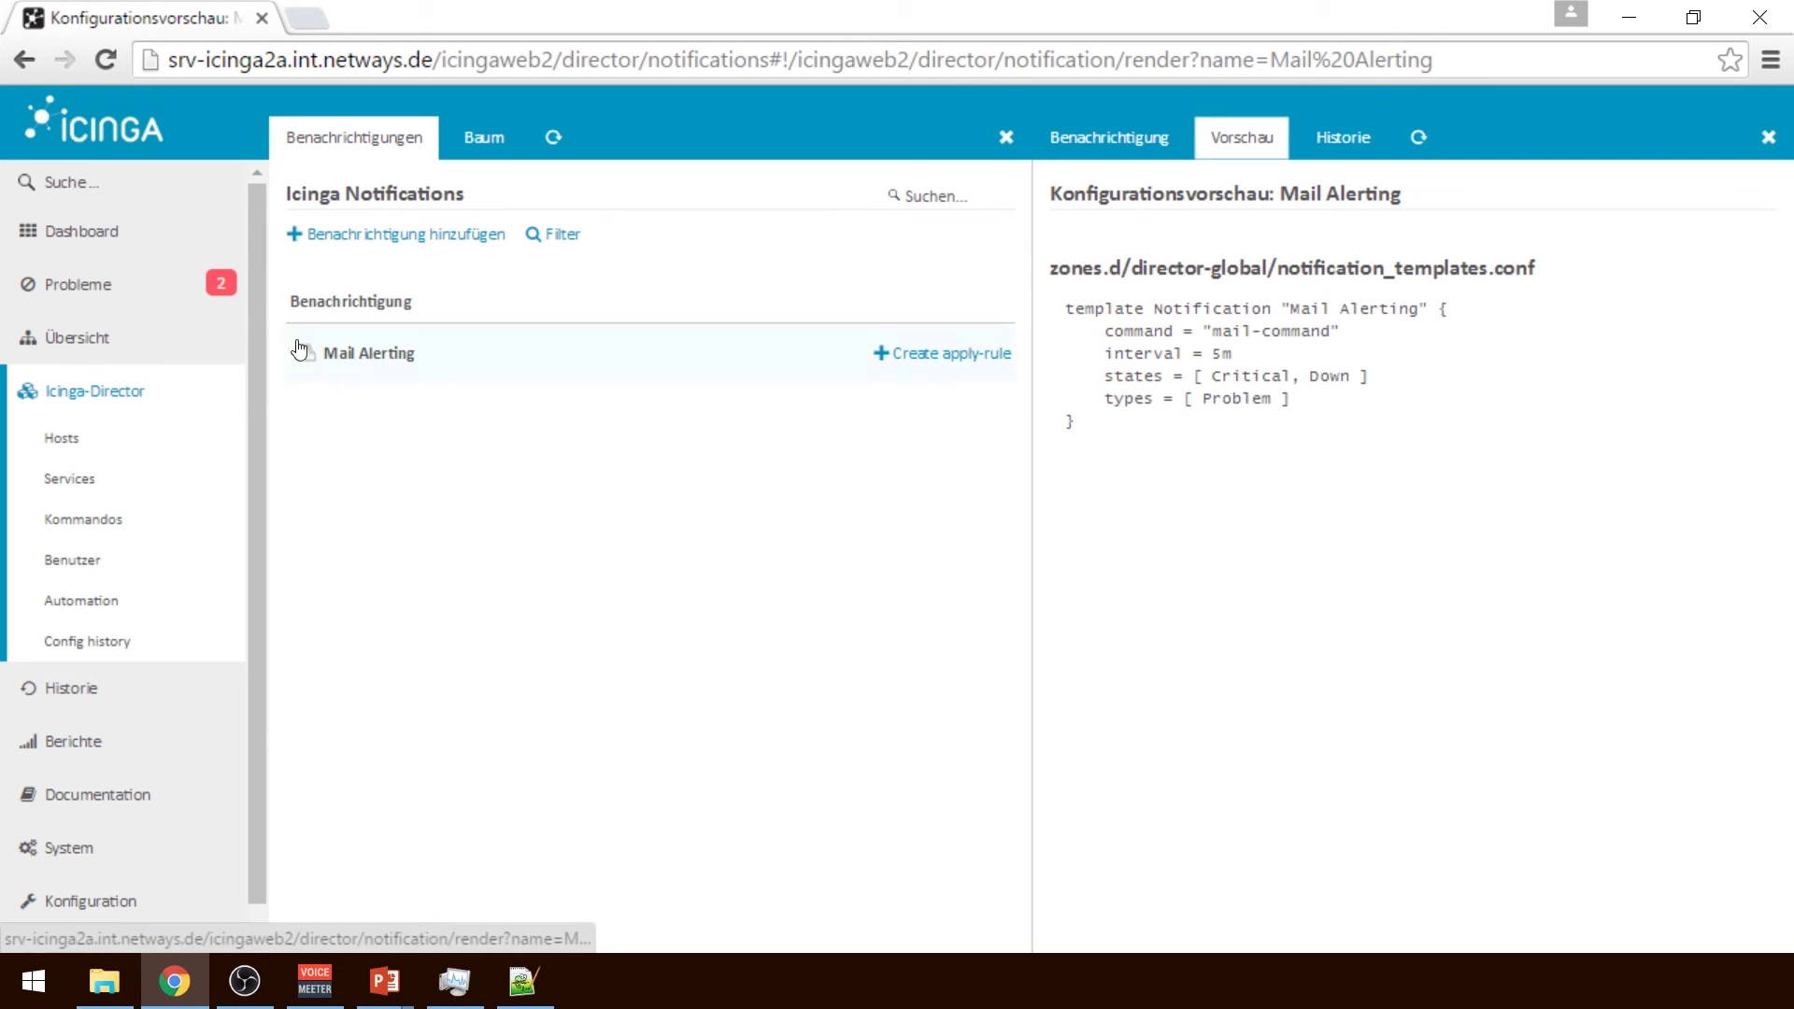
left_click(166, 514)
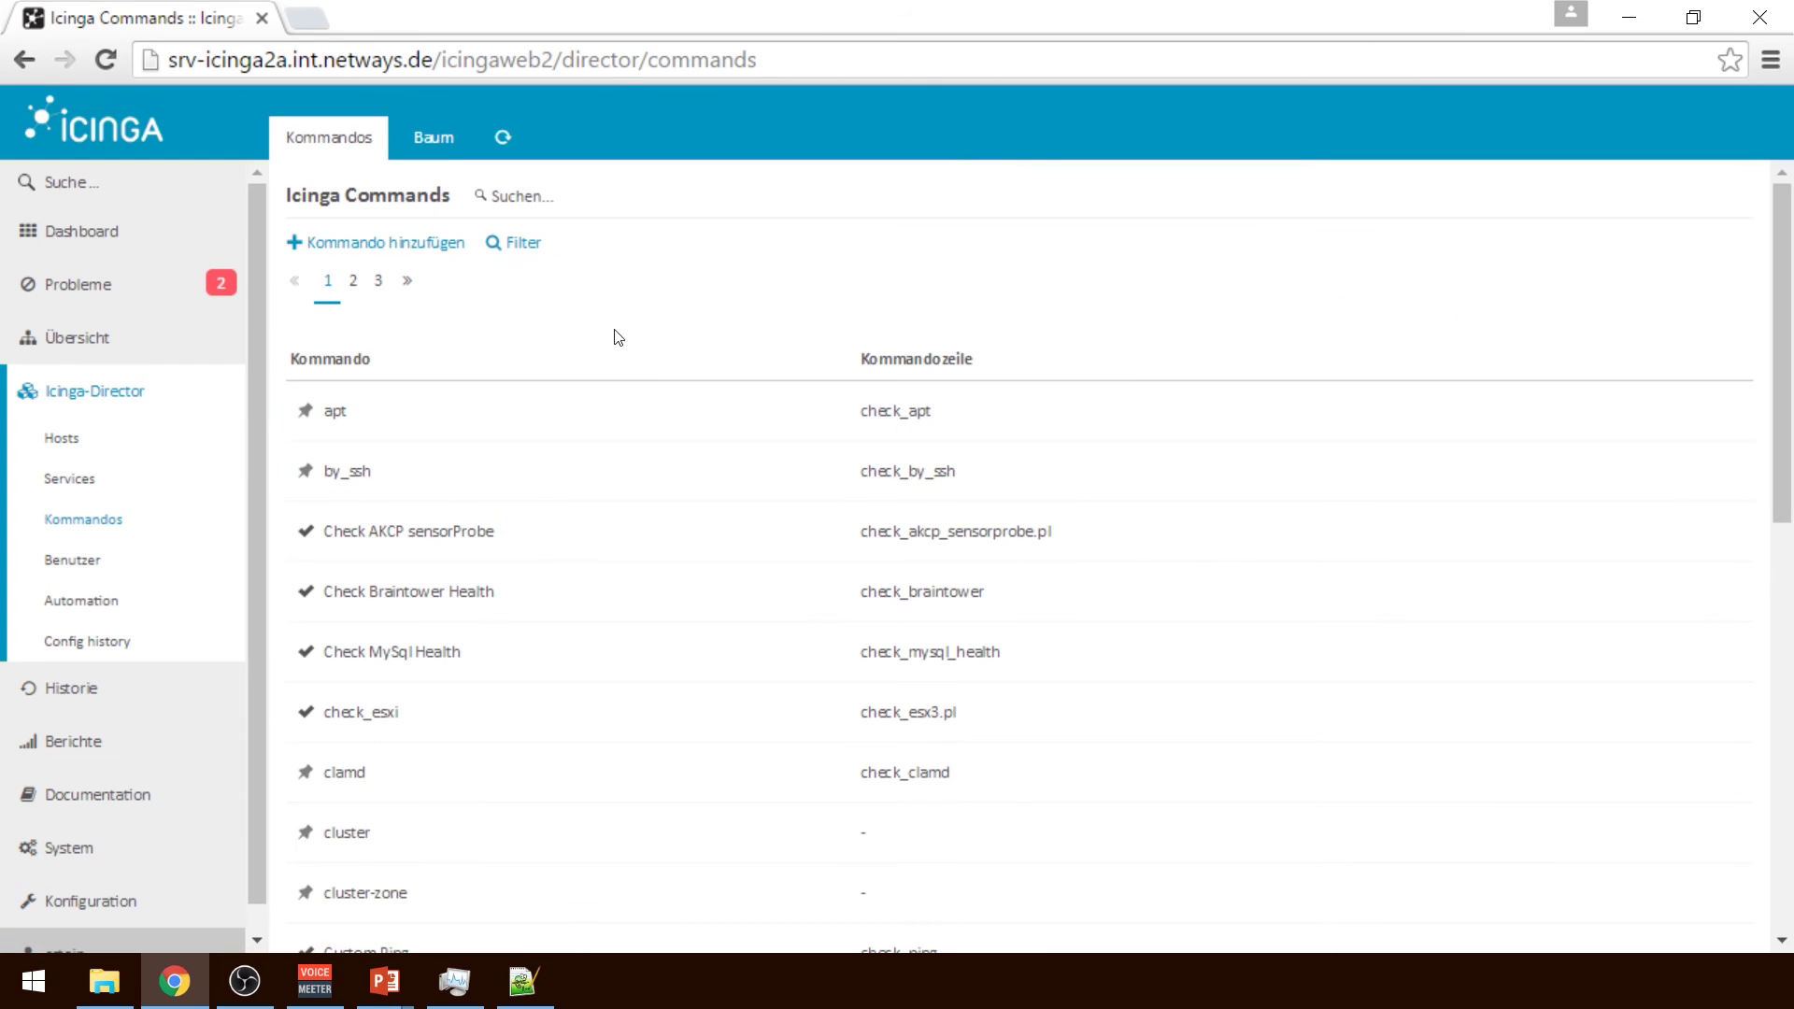
Filter commands by 'mail' and review mail-command's config preview and Fields tab
left_click(566, 190)
type("mail")
key("Return")
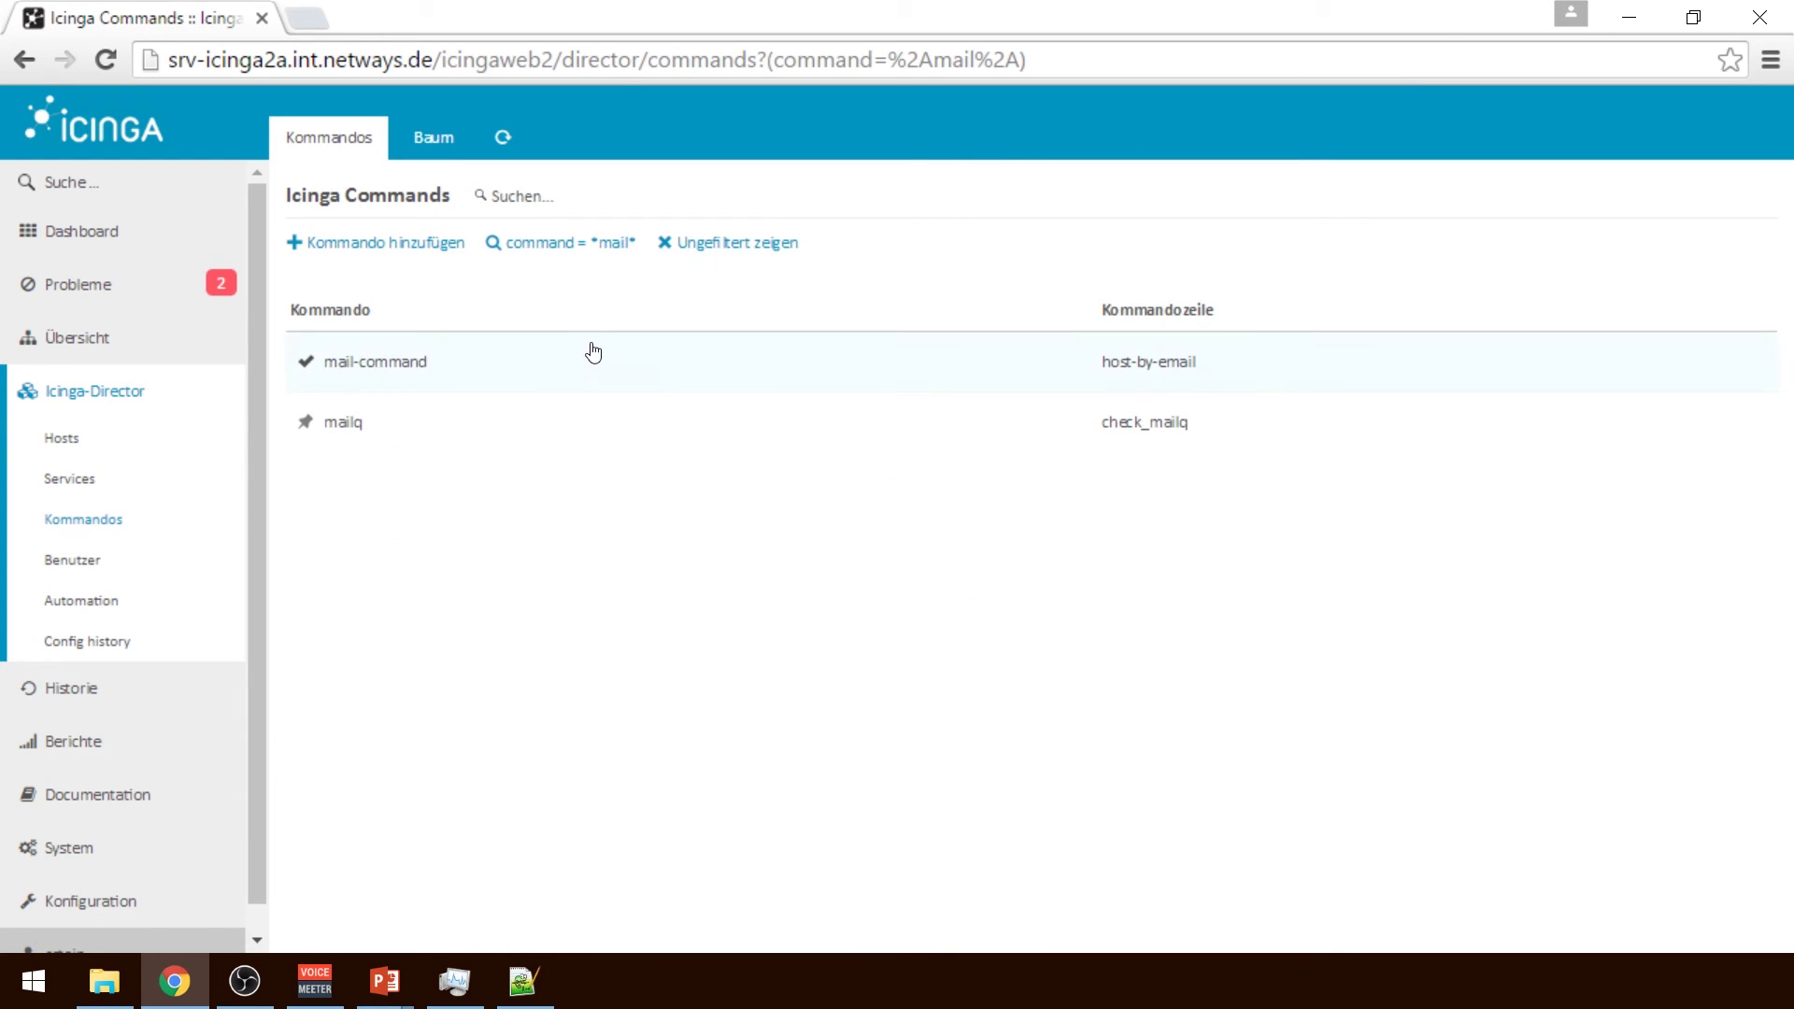
left_click(593, 350)
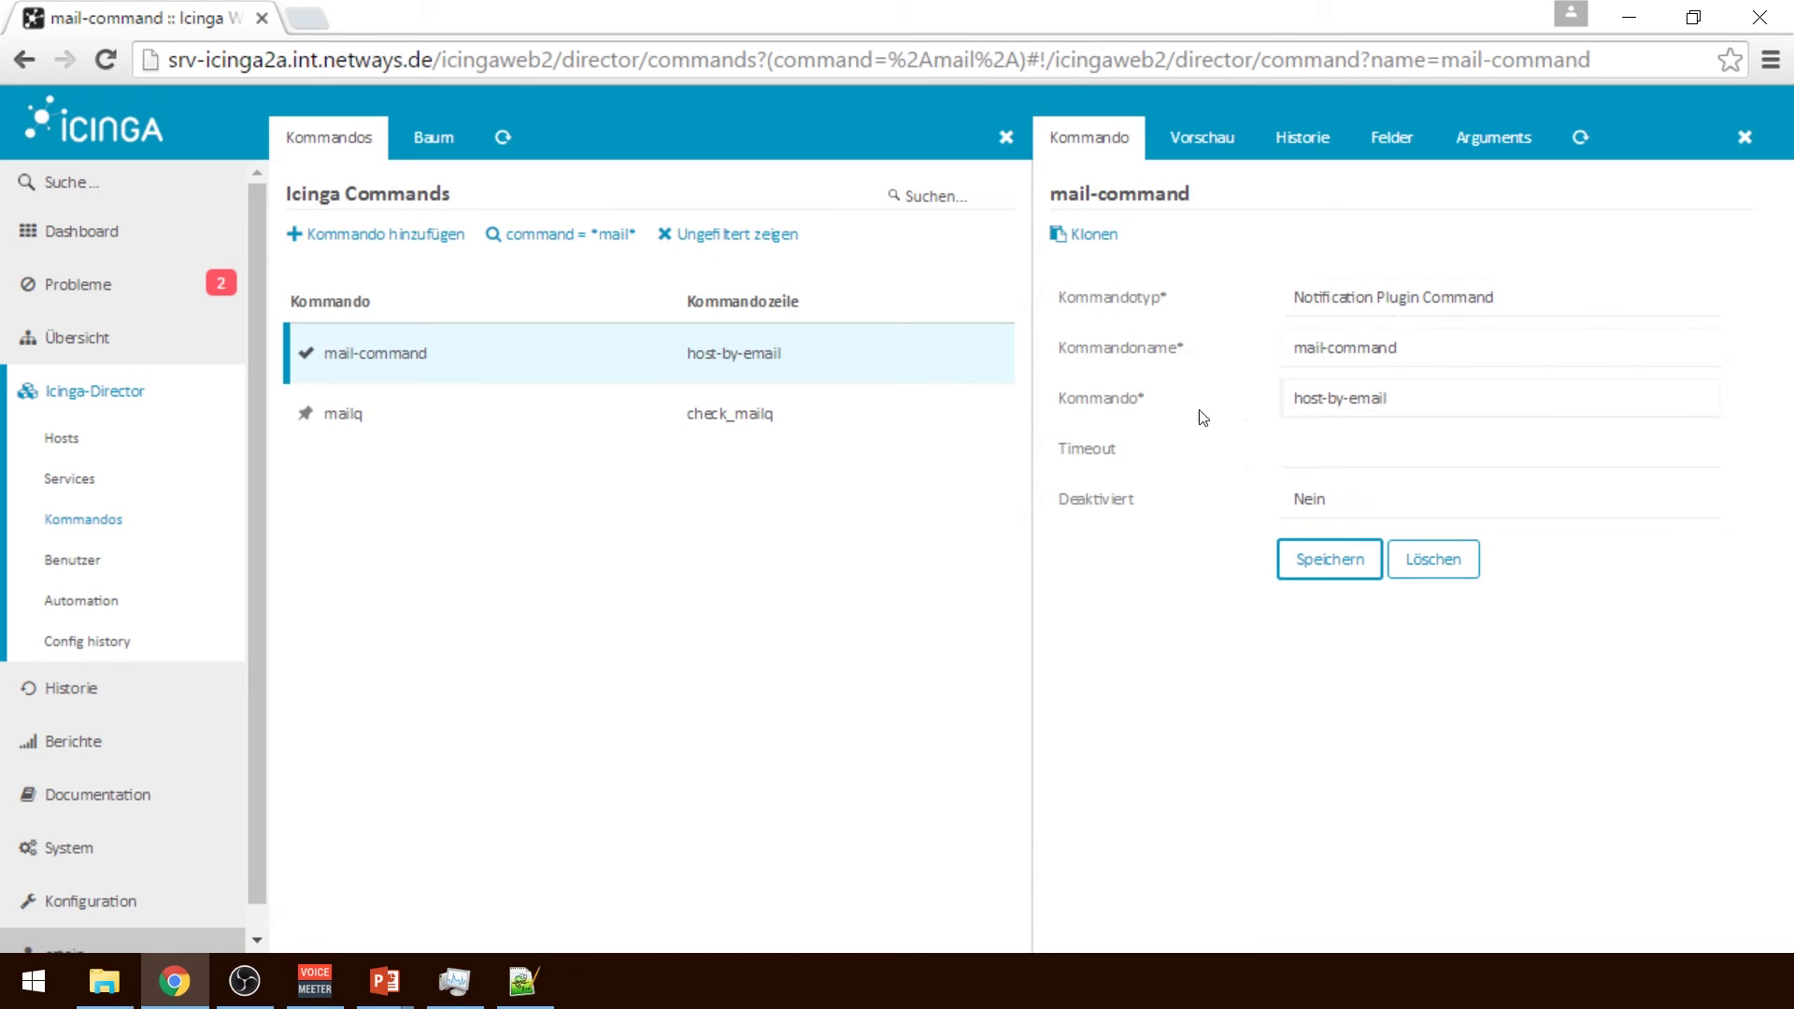
left_click(1197, 139)
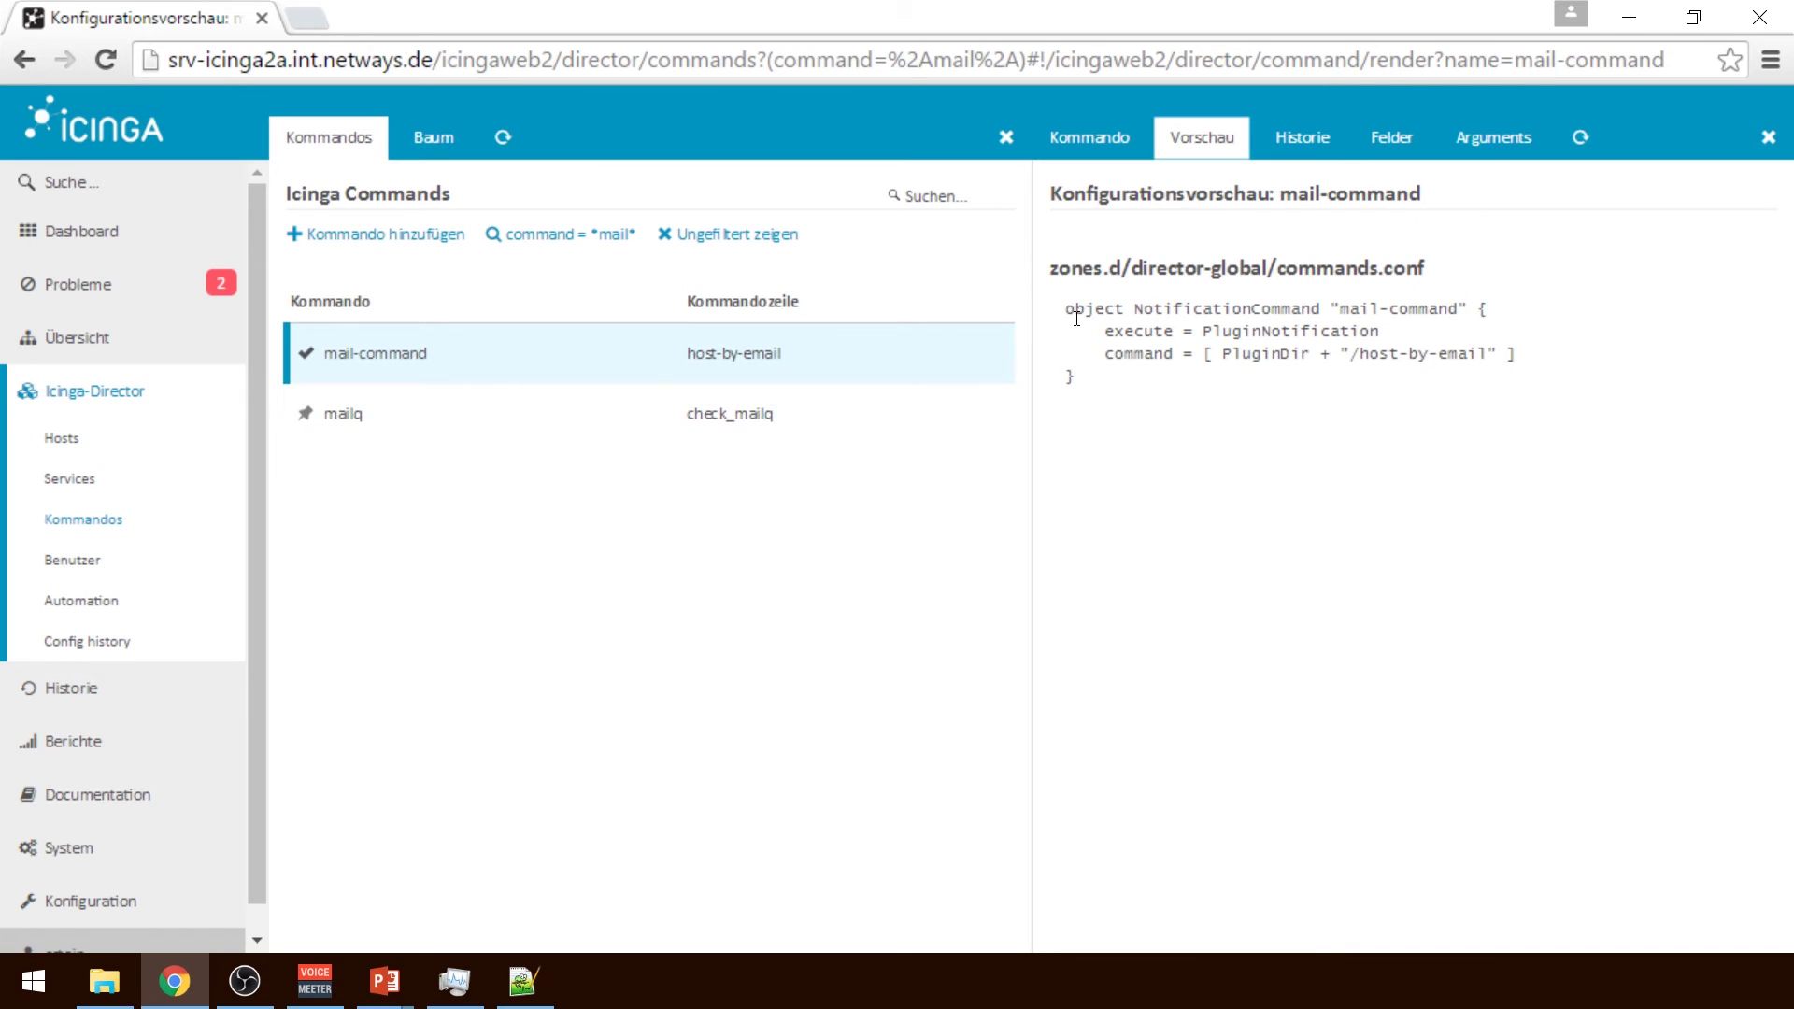
left_click(1392, 147)
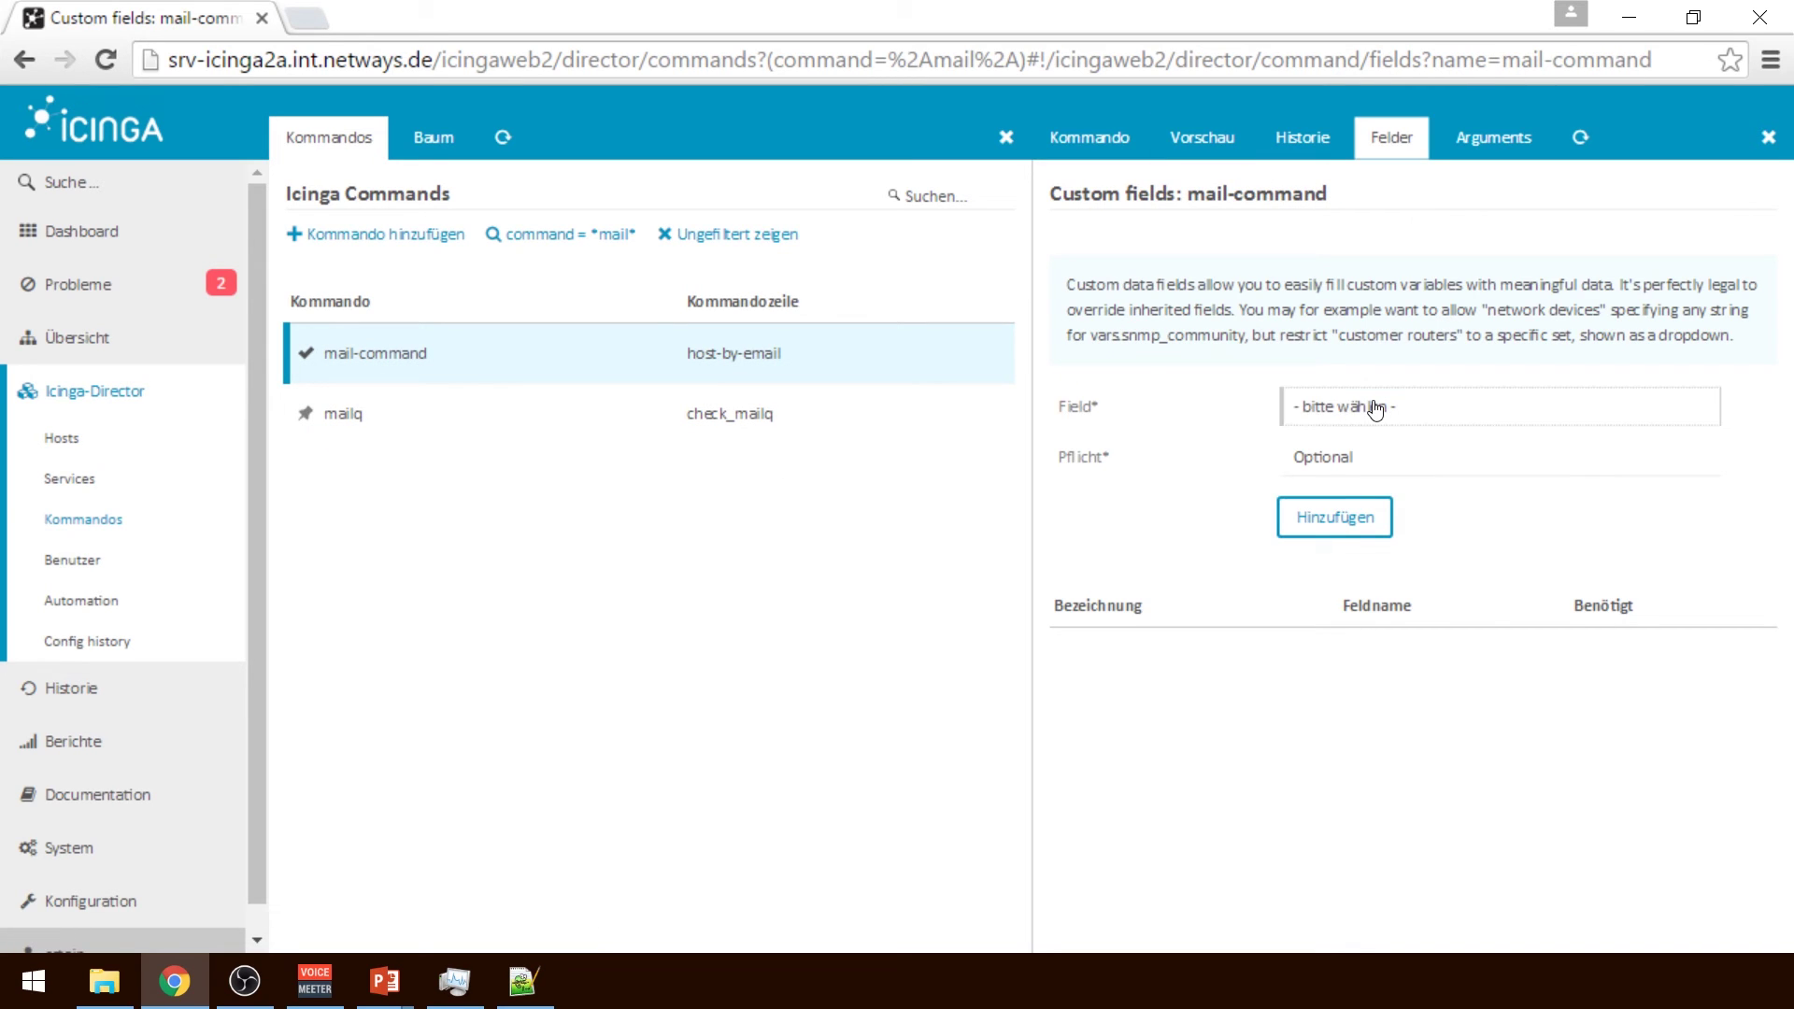
Dismiss the field list without assigning one and go to the Automation import sources
left_click(1375, 408)
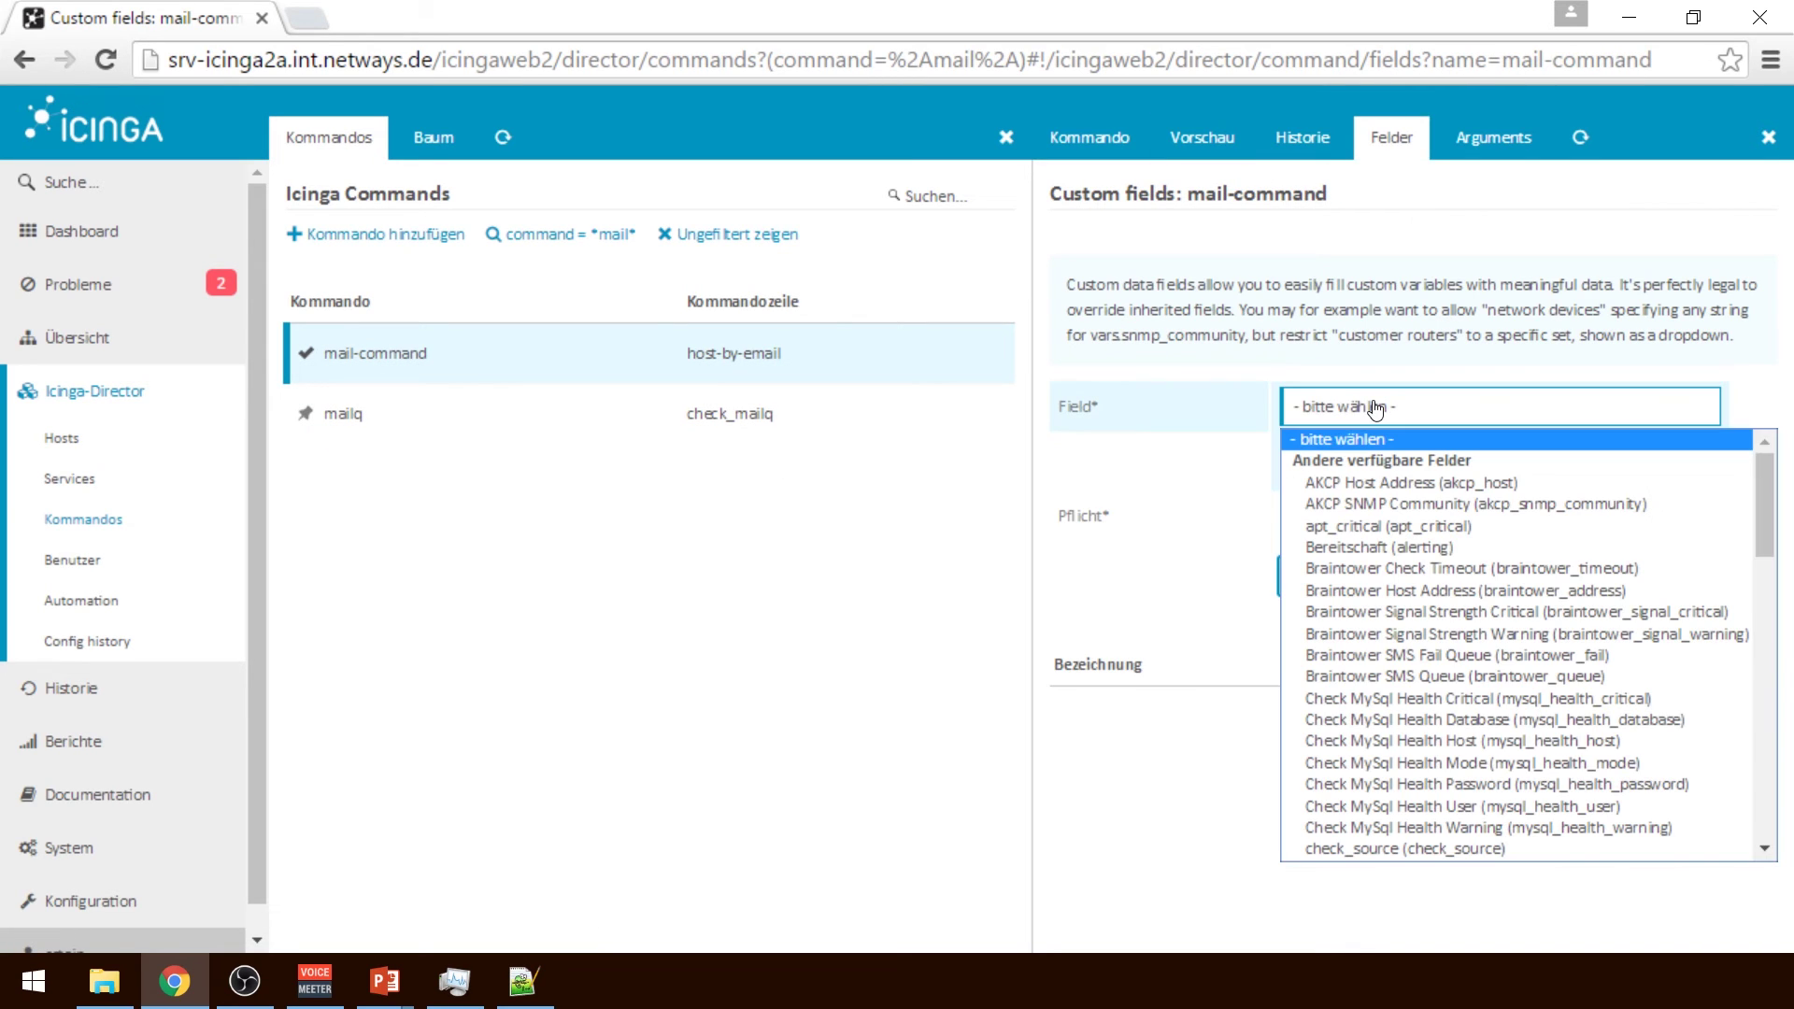
left_click(1096, 567)
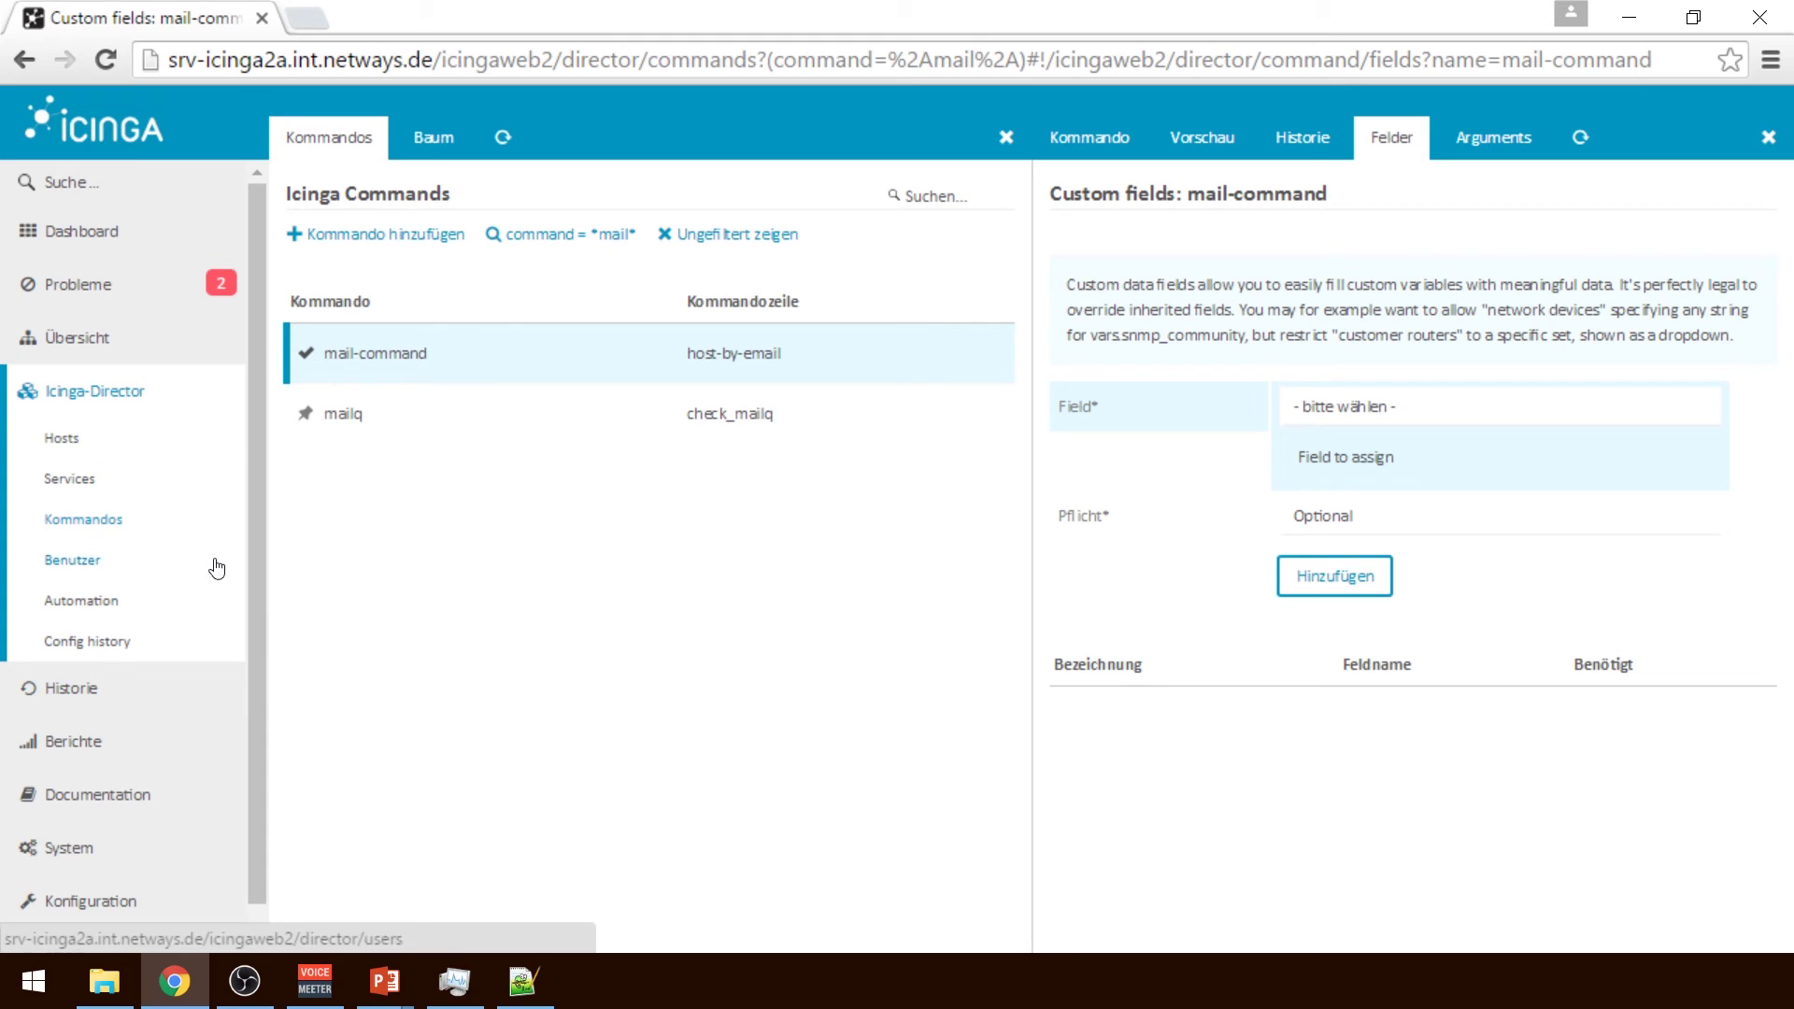
left_click(93, 598)
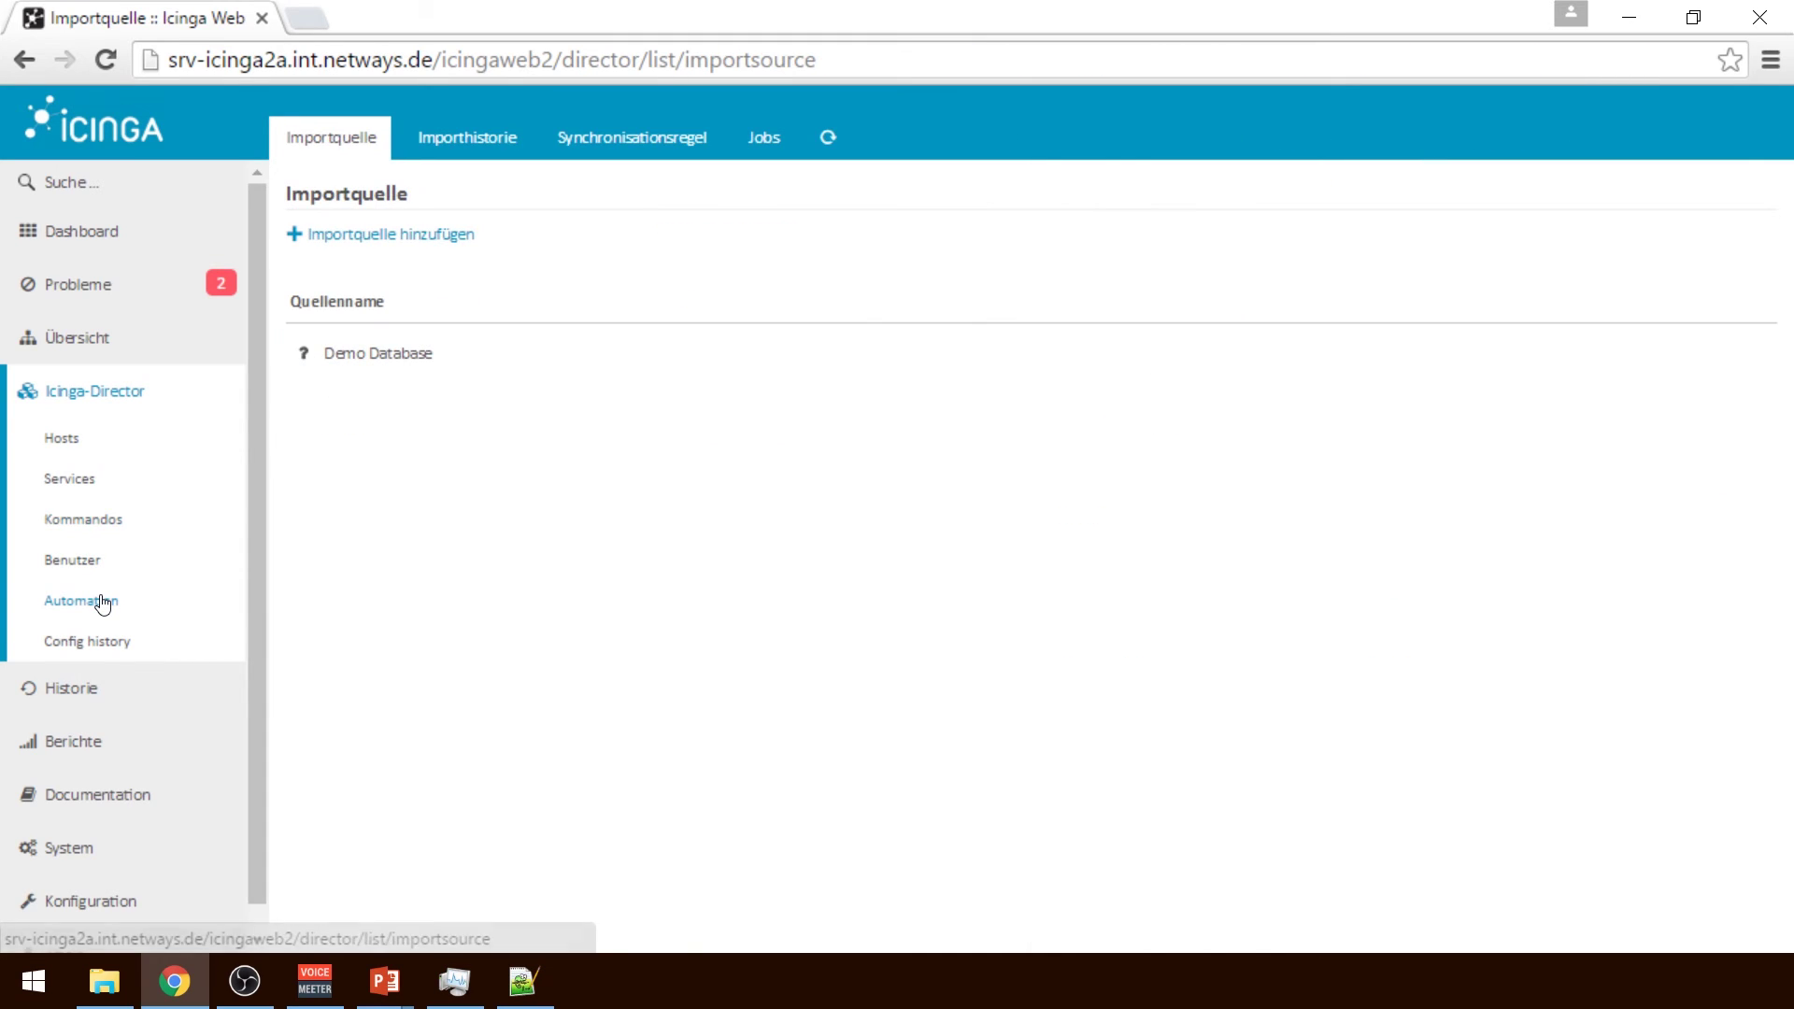
Go from the Director hosts to monitoring Hosts and list Windows Demo System's services
left_click(80, 438)
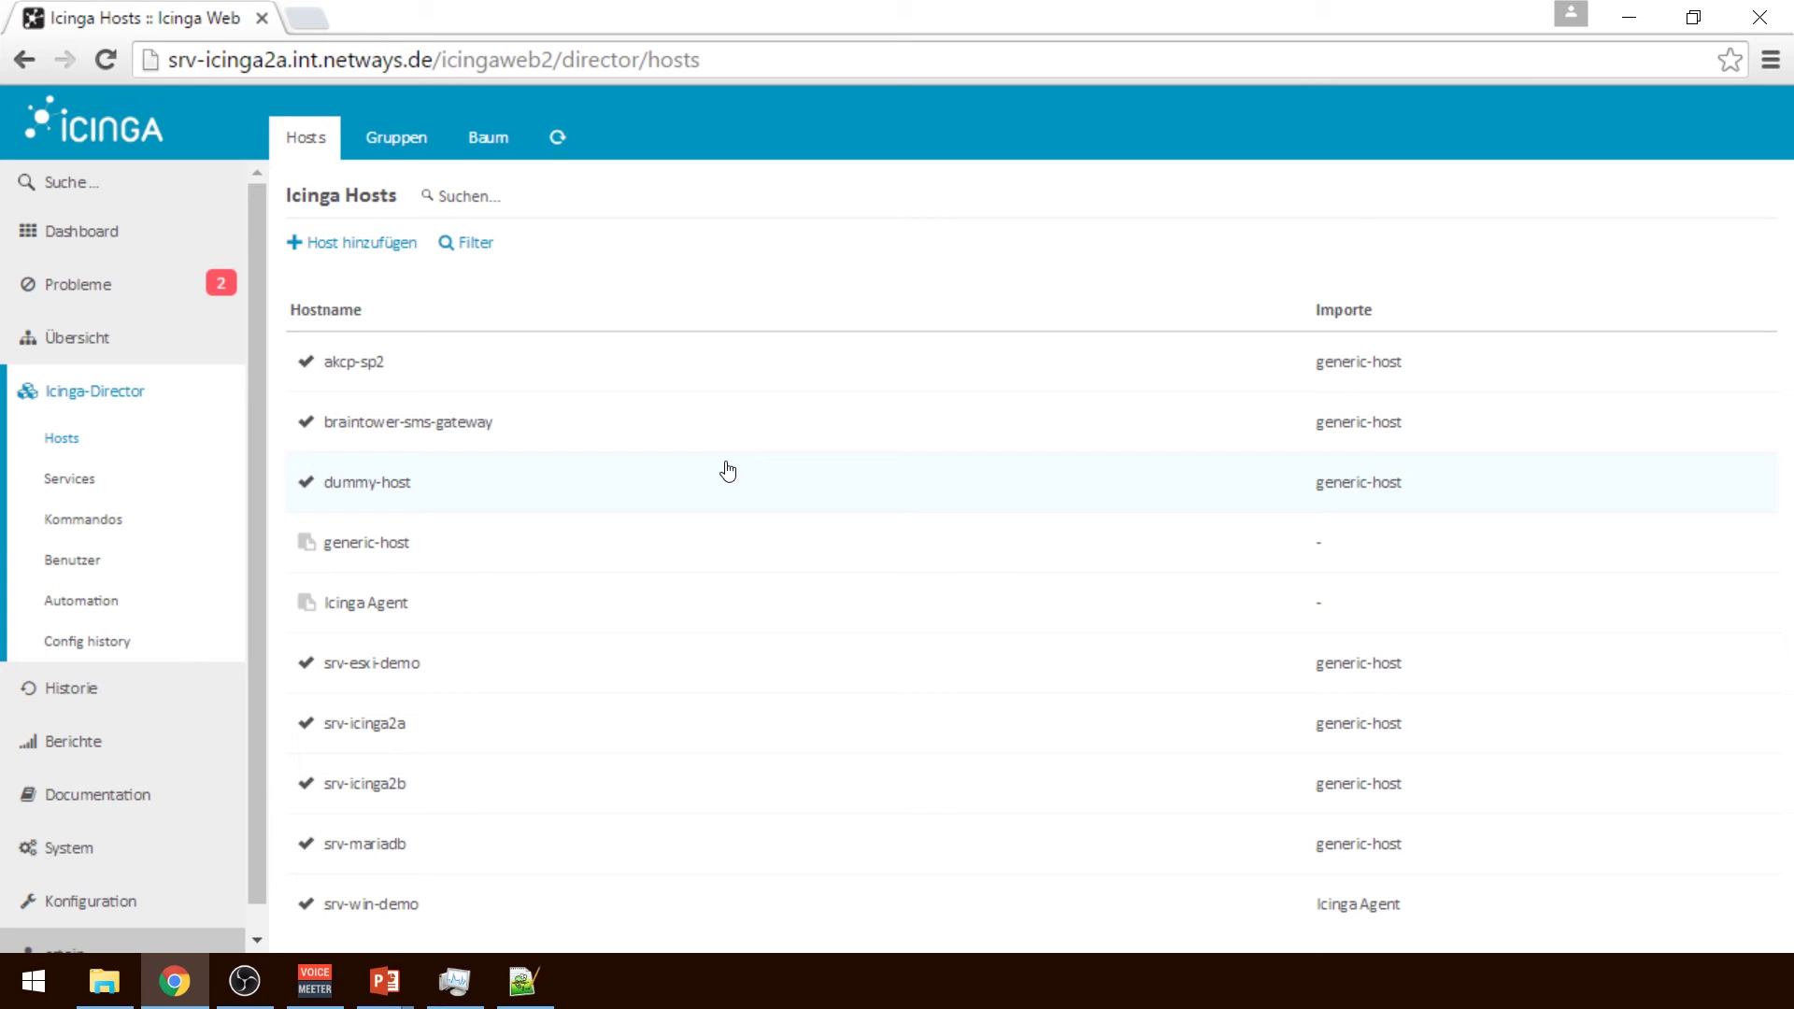
mouse_move(104, 299)
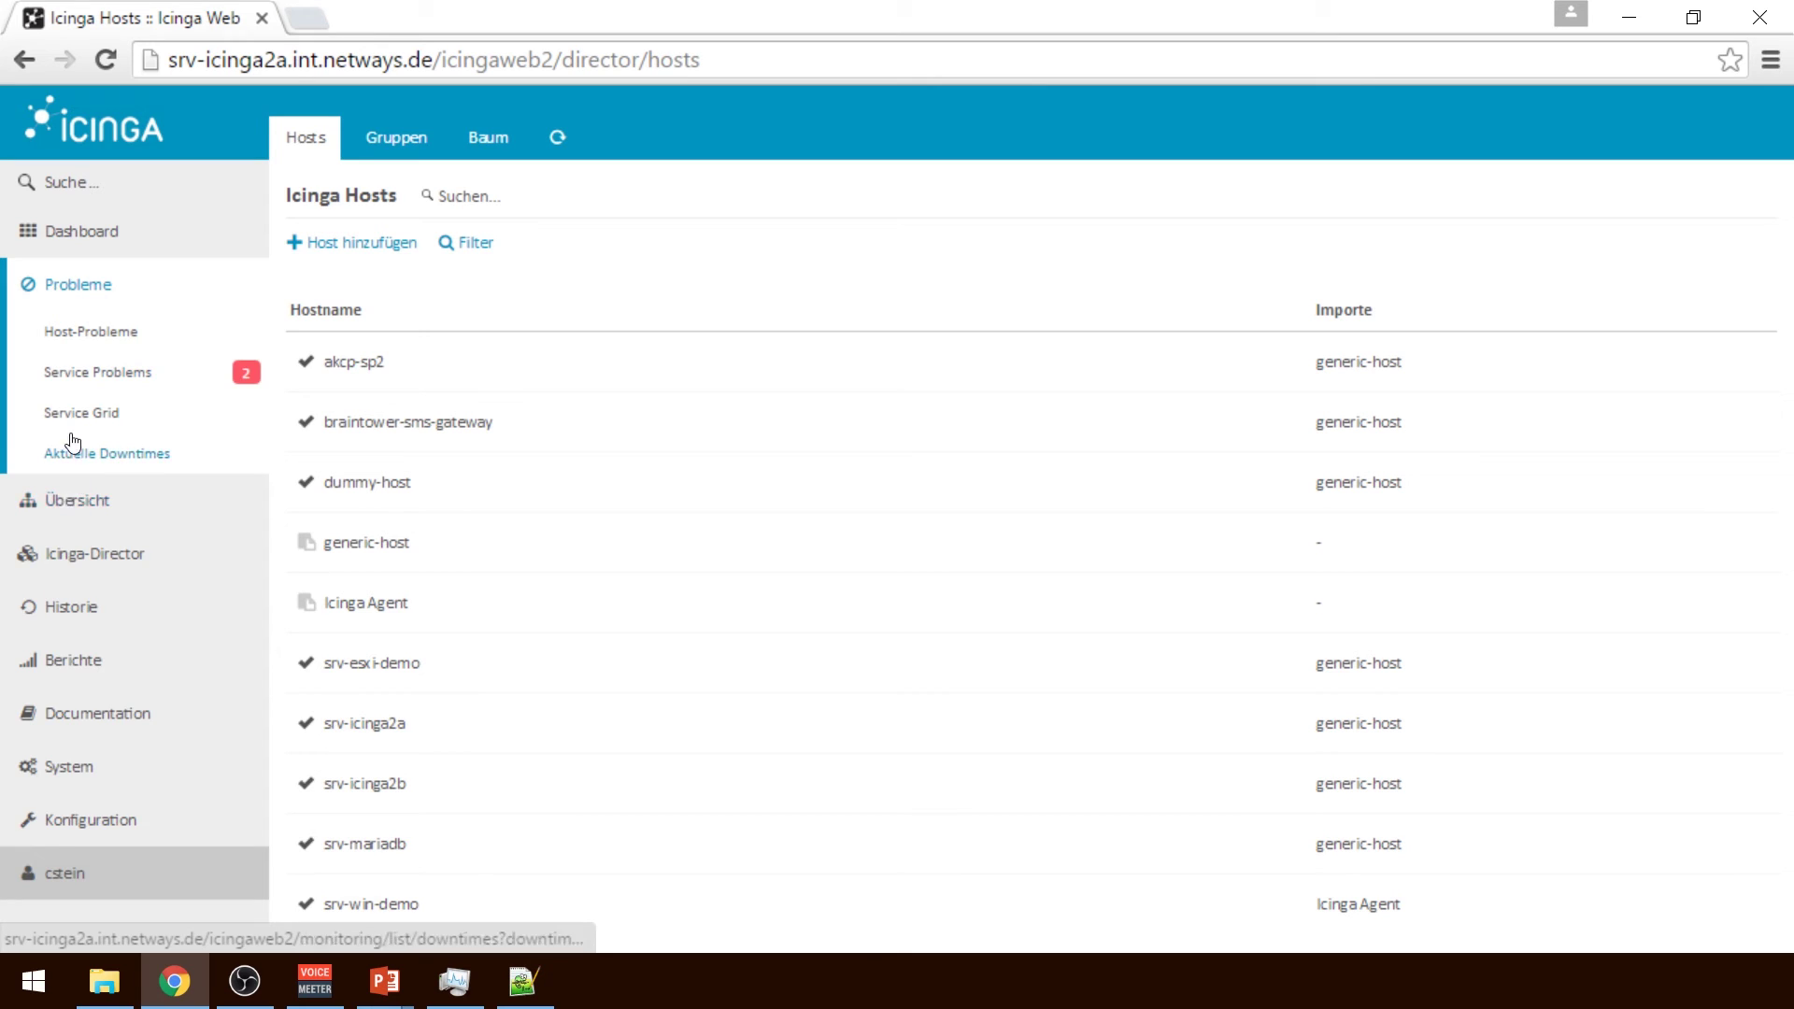
left_click(67, 468)
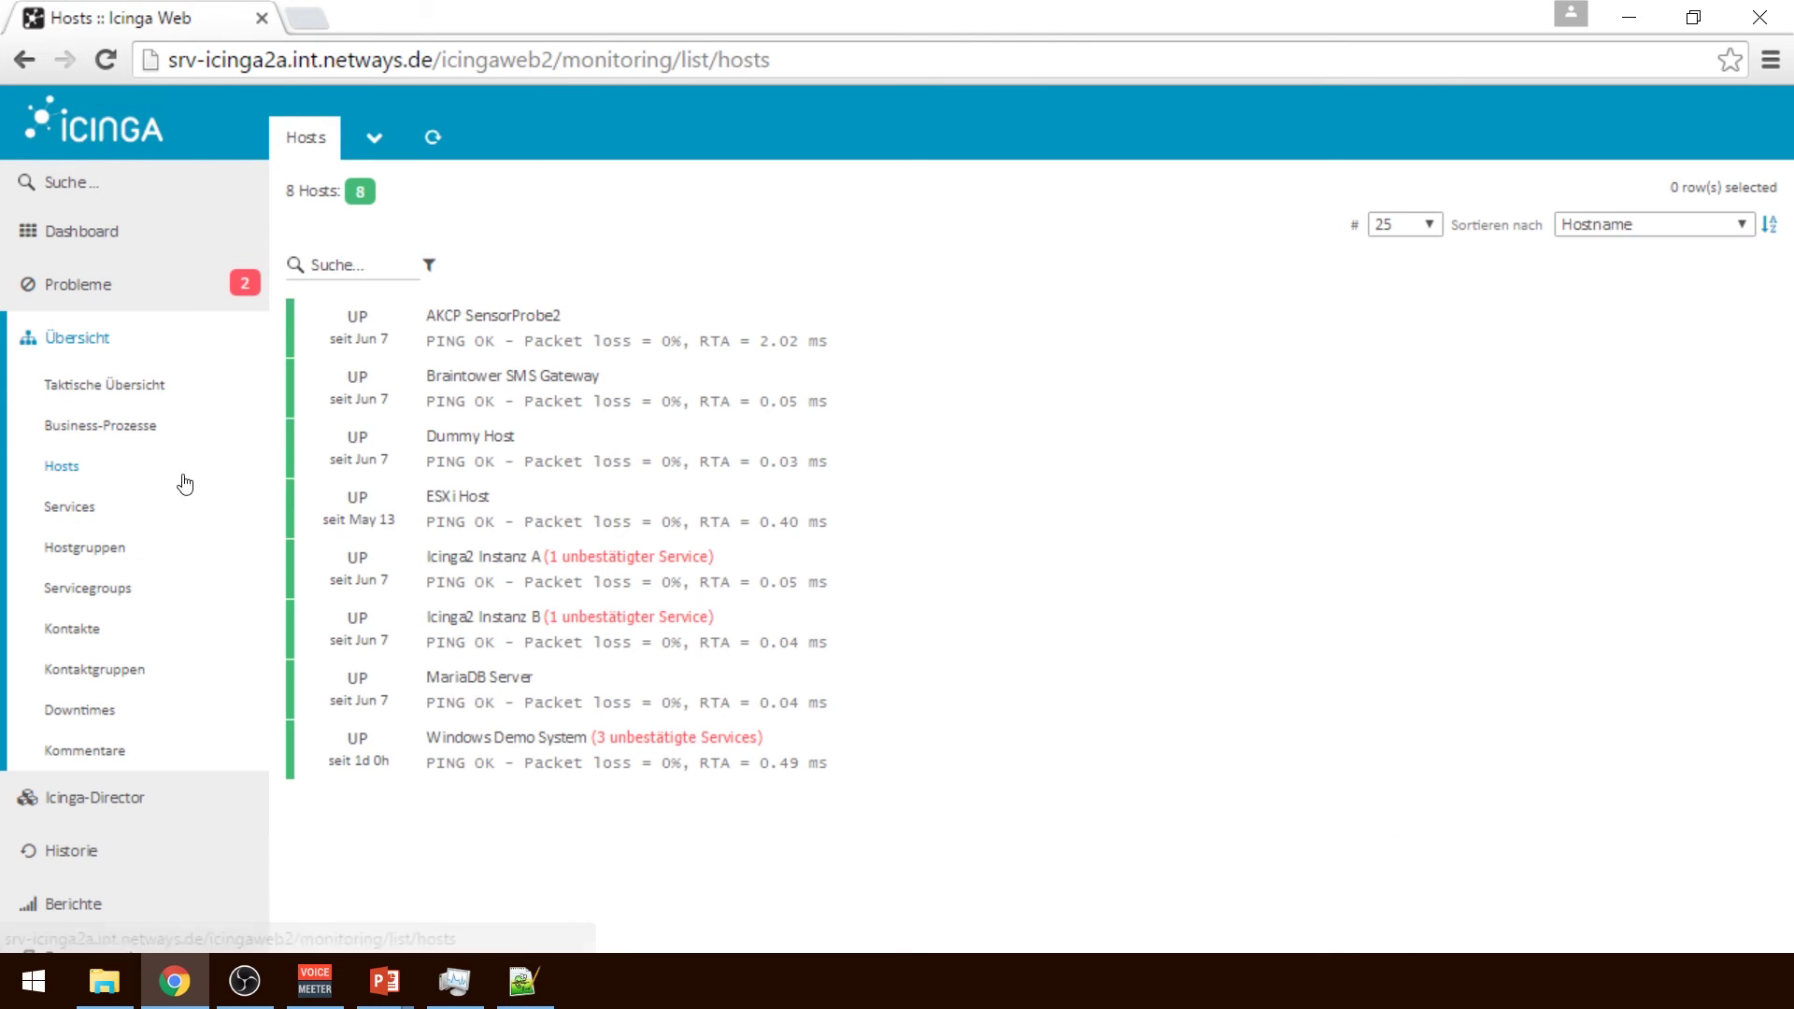
left_click(787, 738)
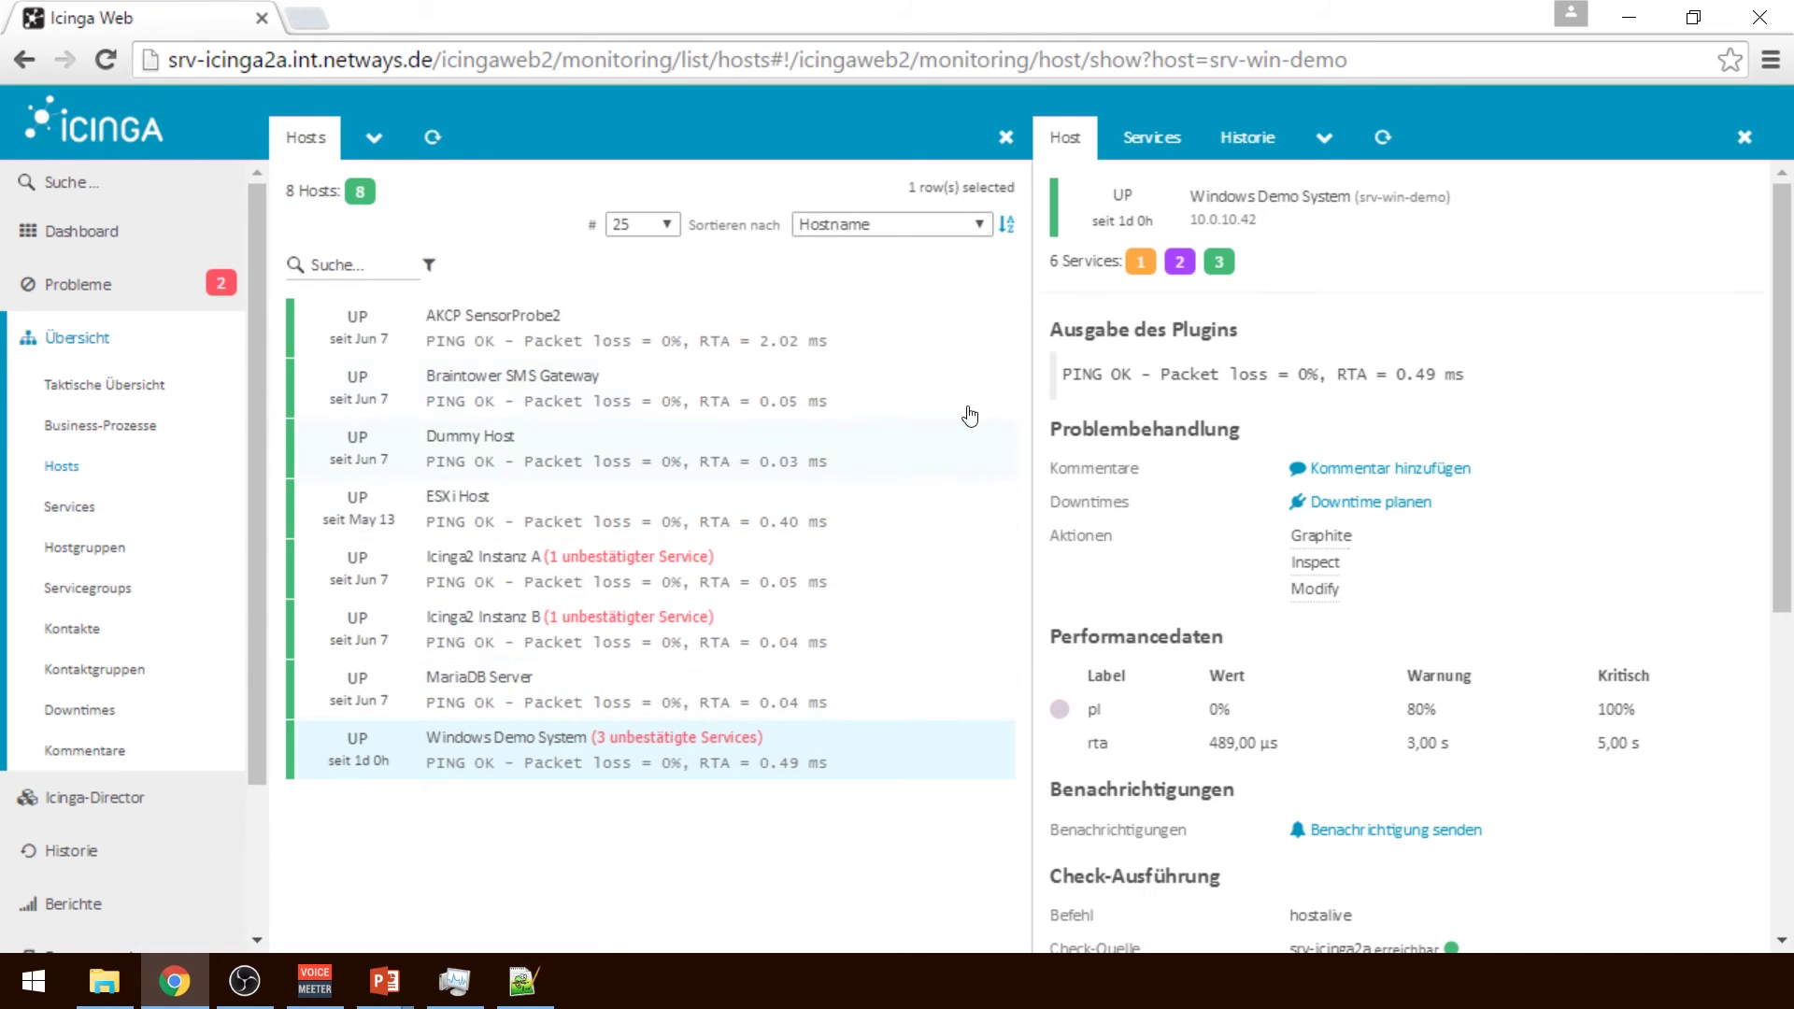
left_click(1152, 140)
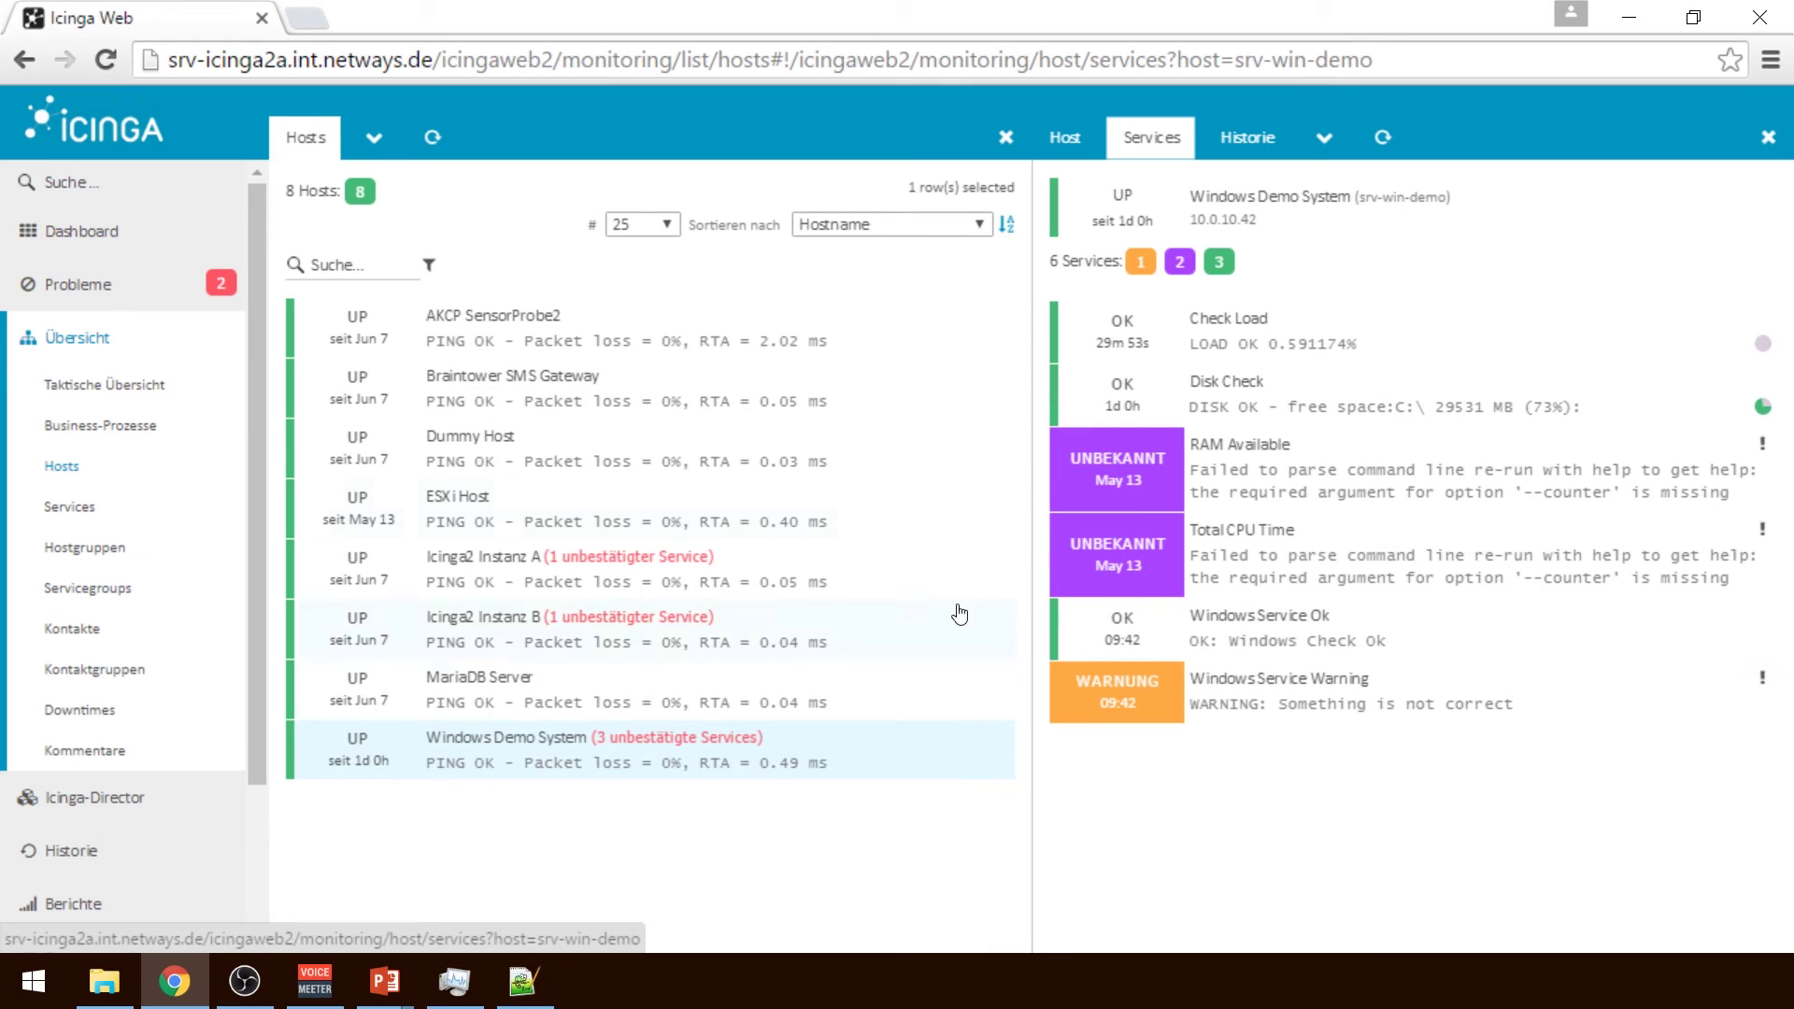
Review the Disk Check service details, then close the pane back to Windows Demo System's services
left_click(1355, 391)
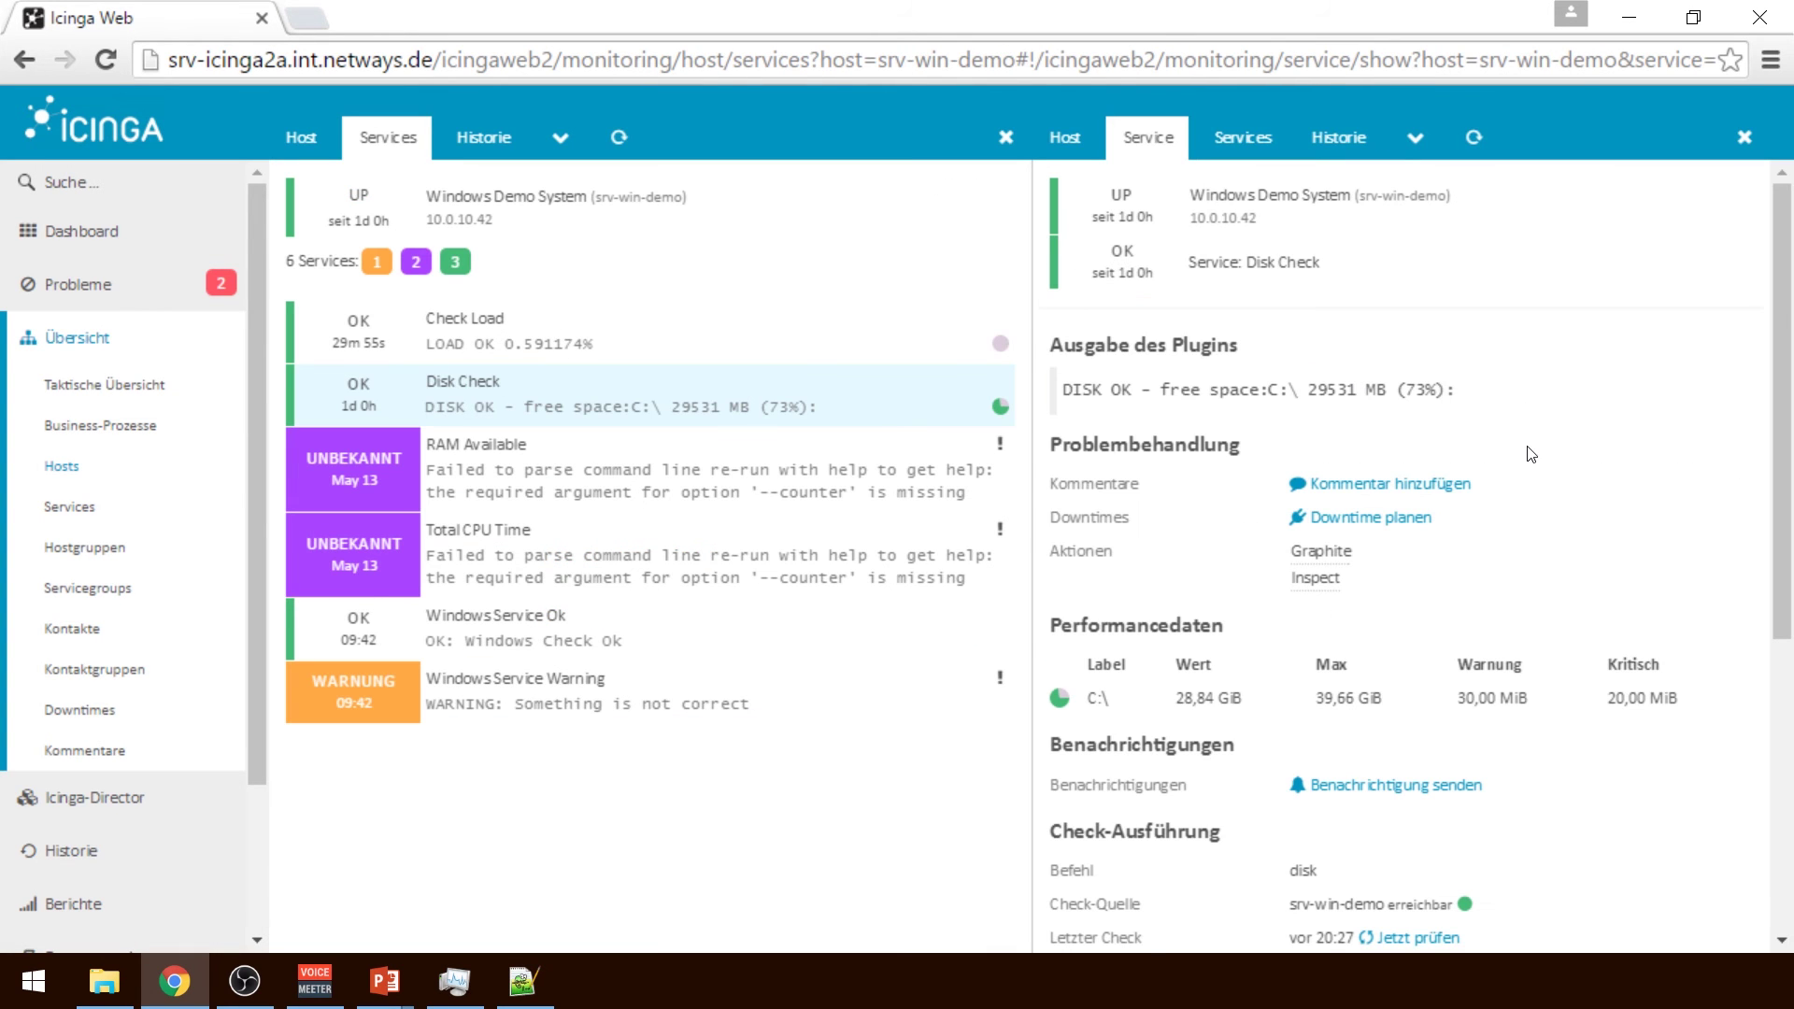
left_click_drag(1790, 417, 1785, 334)
left_click(1742, 141)
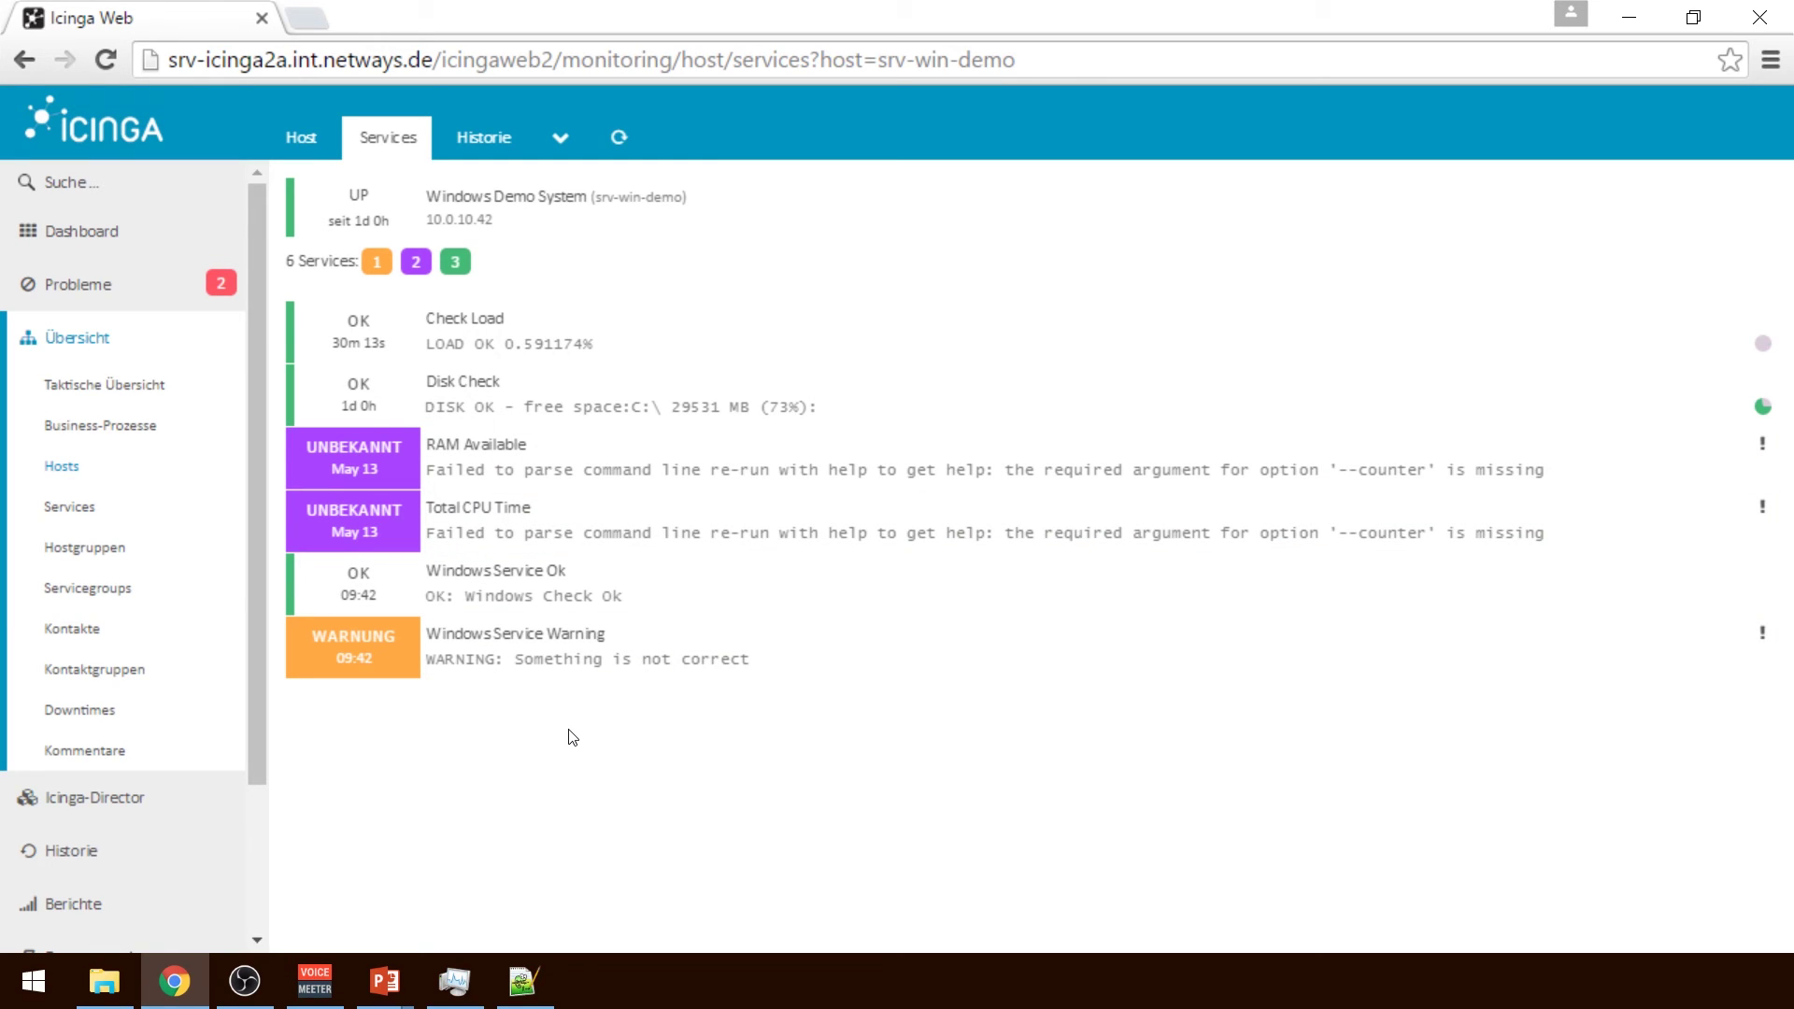
Open the Total CPU Time service details and highlight its check_pdh query and Perfsyntax values
left_click(743, 531)
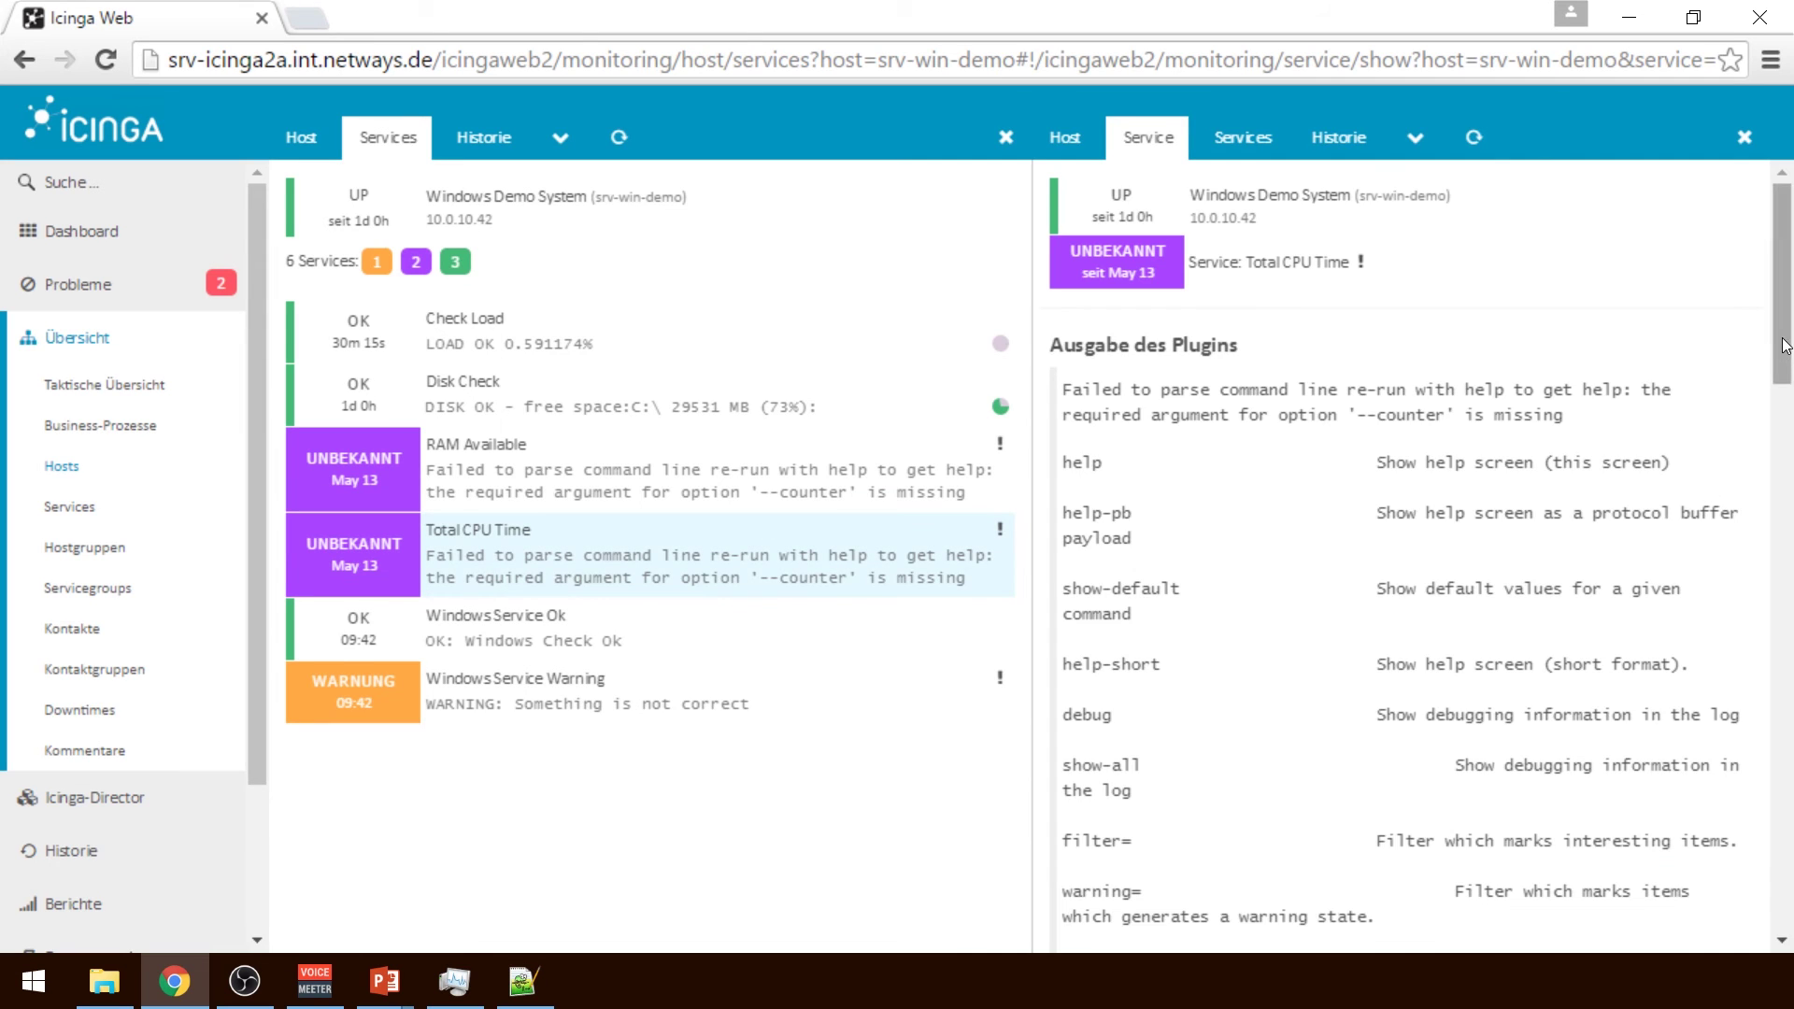
left_click_drag(1785, 346, 1767, 875)
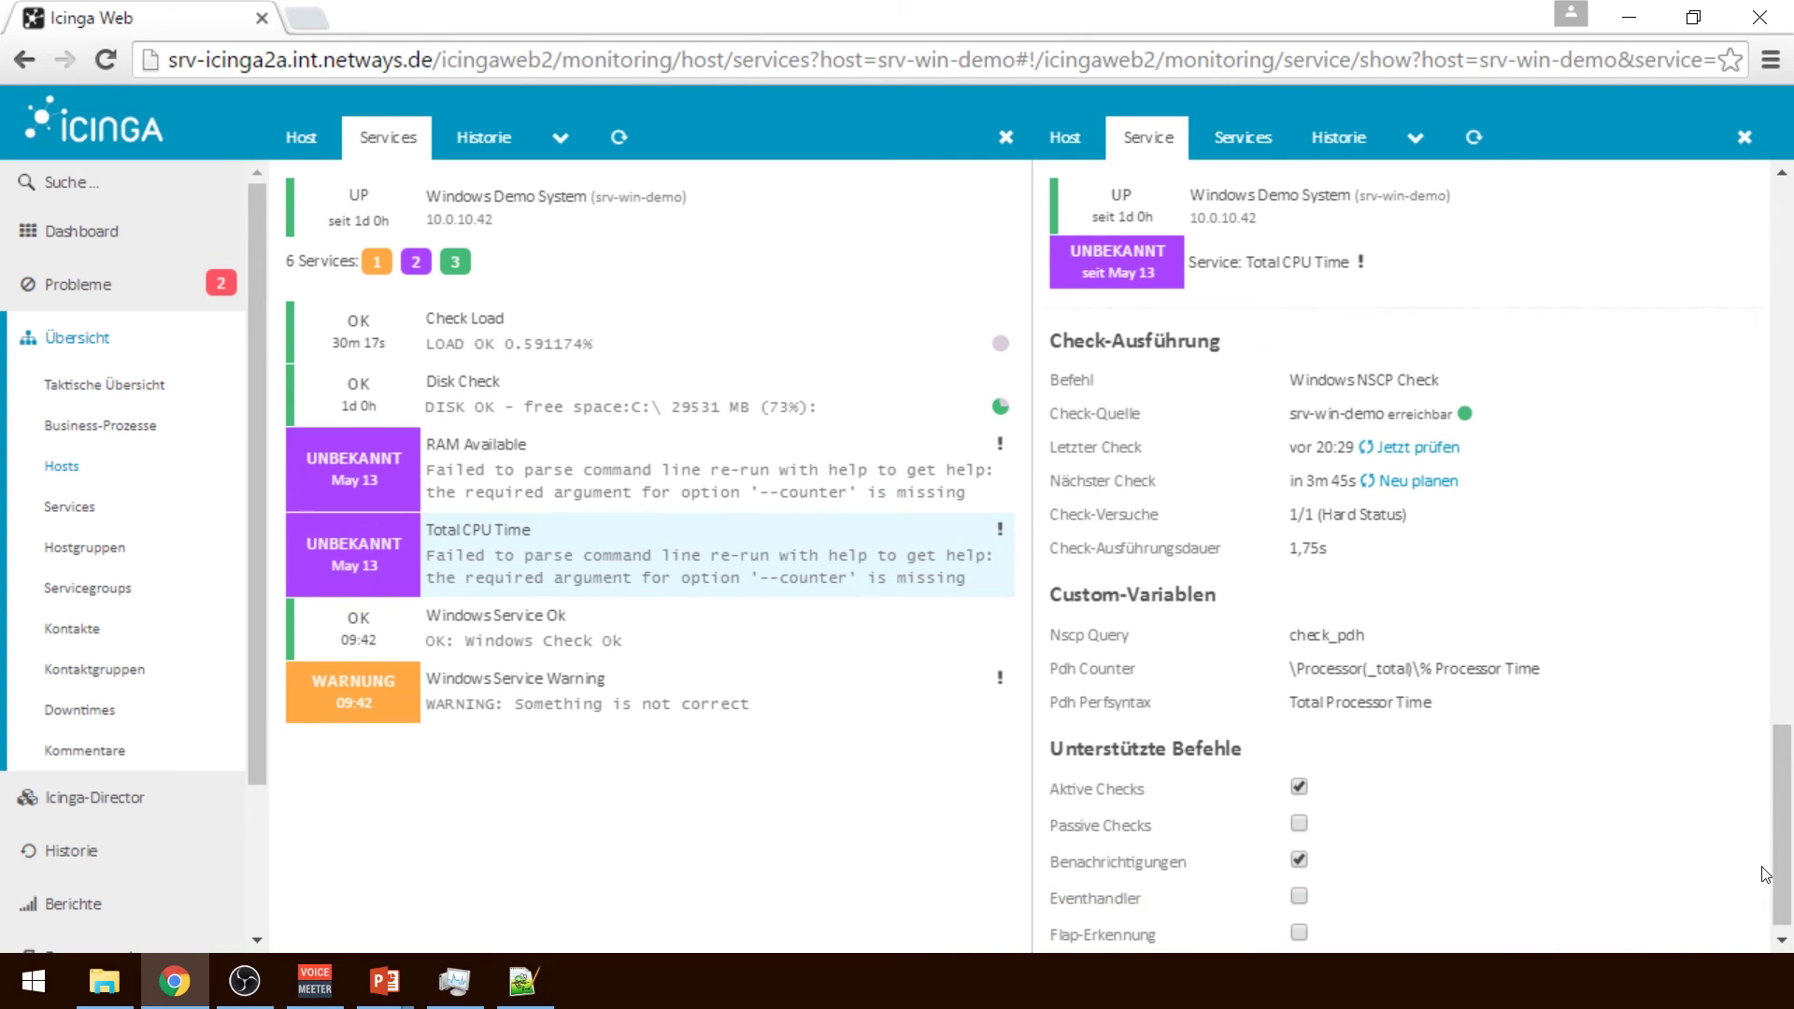
double_click(1330, 634)
left_click_drag(1334, 669, 1374, 669)
left_click_drag(1444, 710, 1288, 706)
left_click(1457, 707)
Highlight the Pdh Counter value and the word Processor, then return to the Director overview
left_click_drag(1288, 669, 1561, 674)
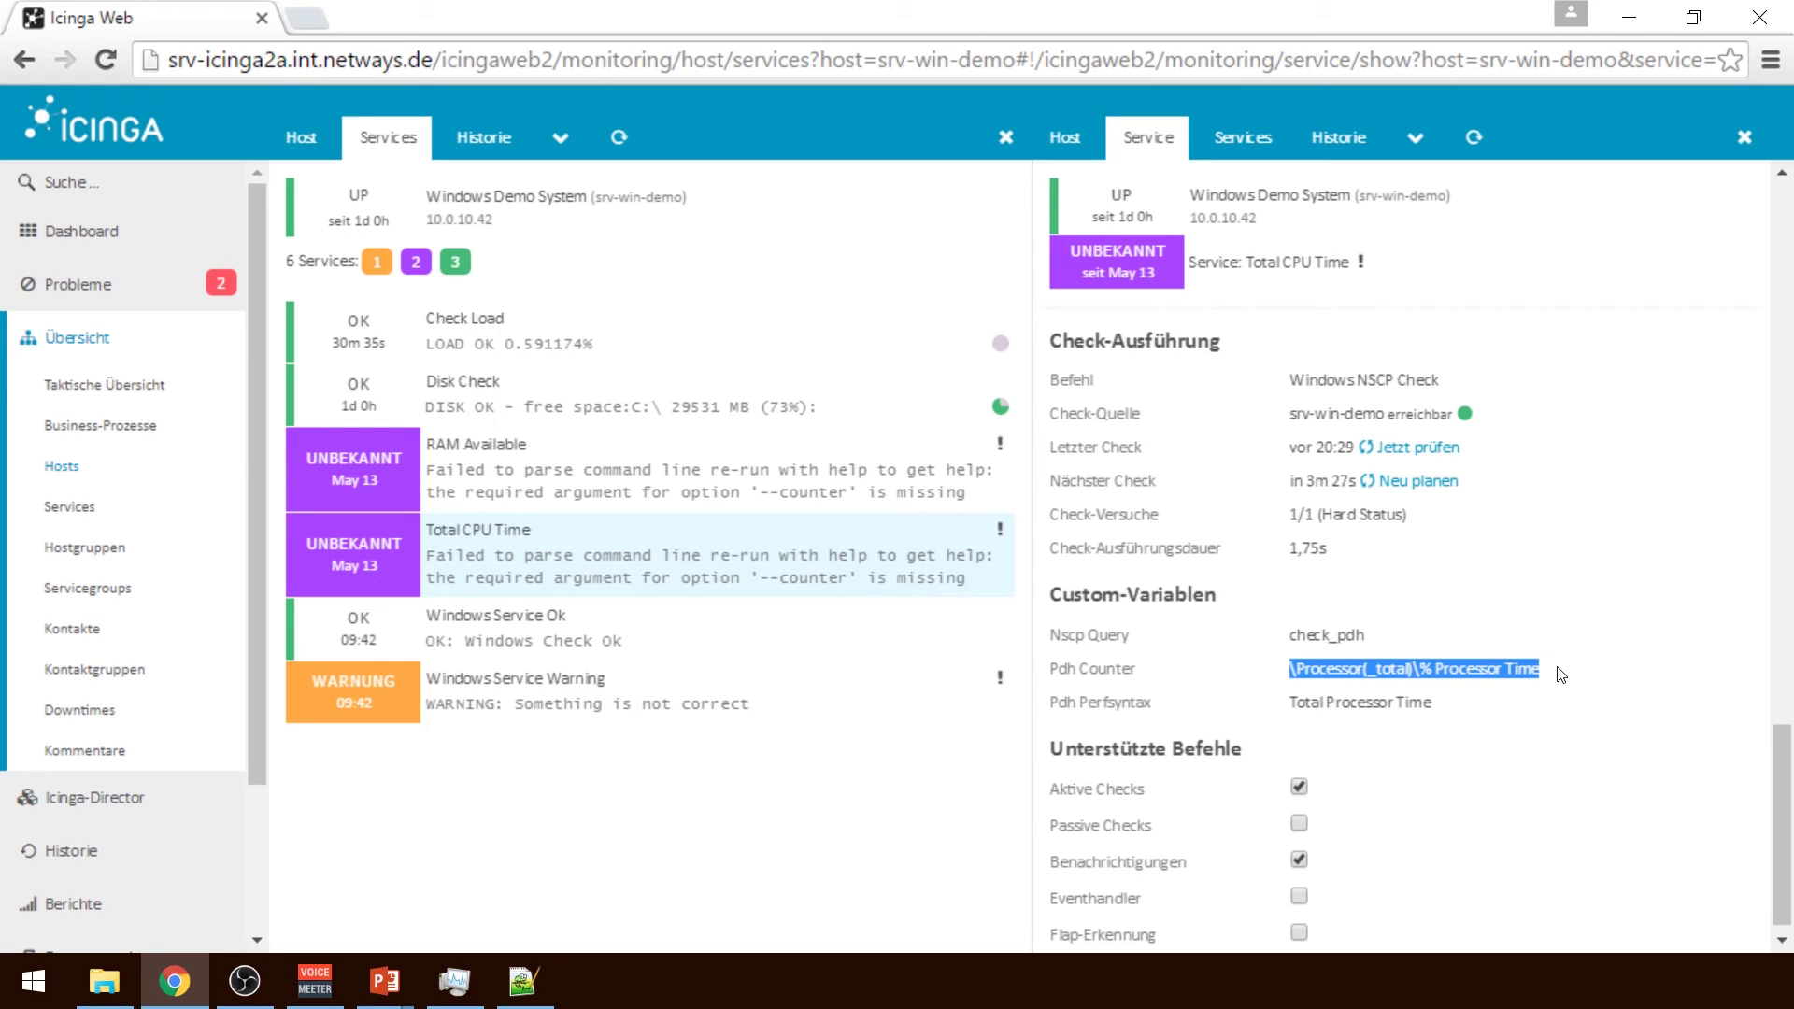
left_click(1560, 674)
double_click(1103, 703)
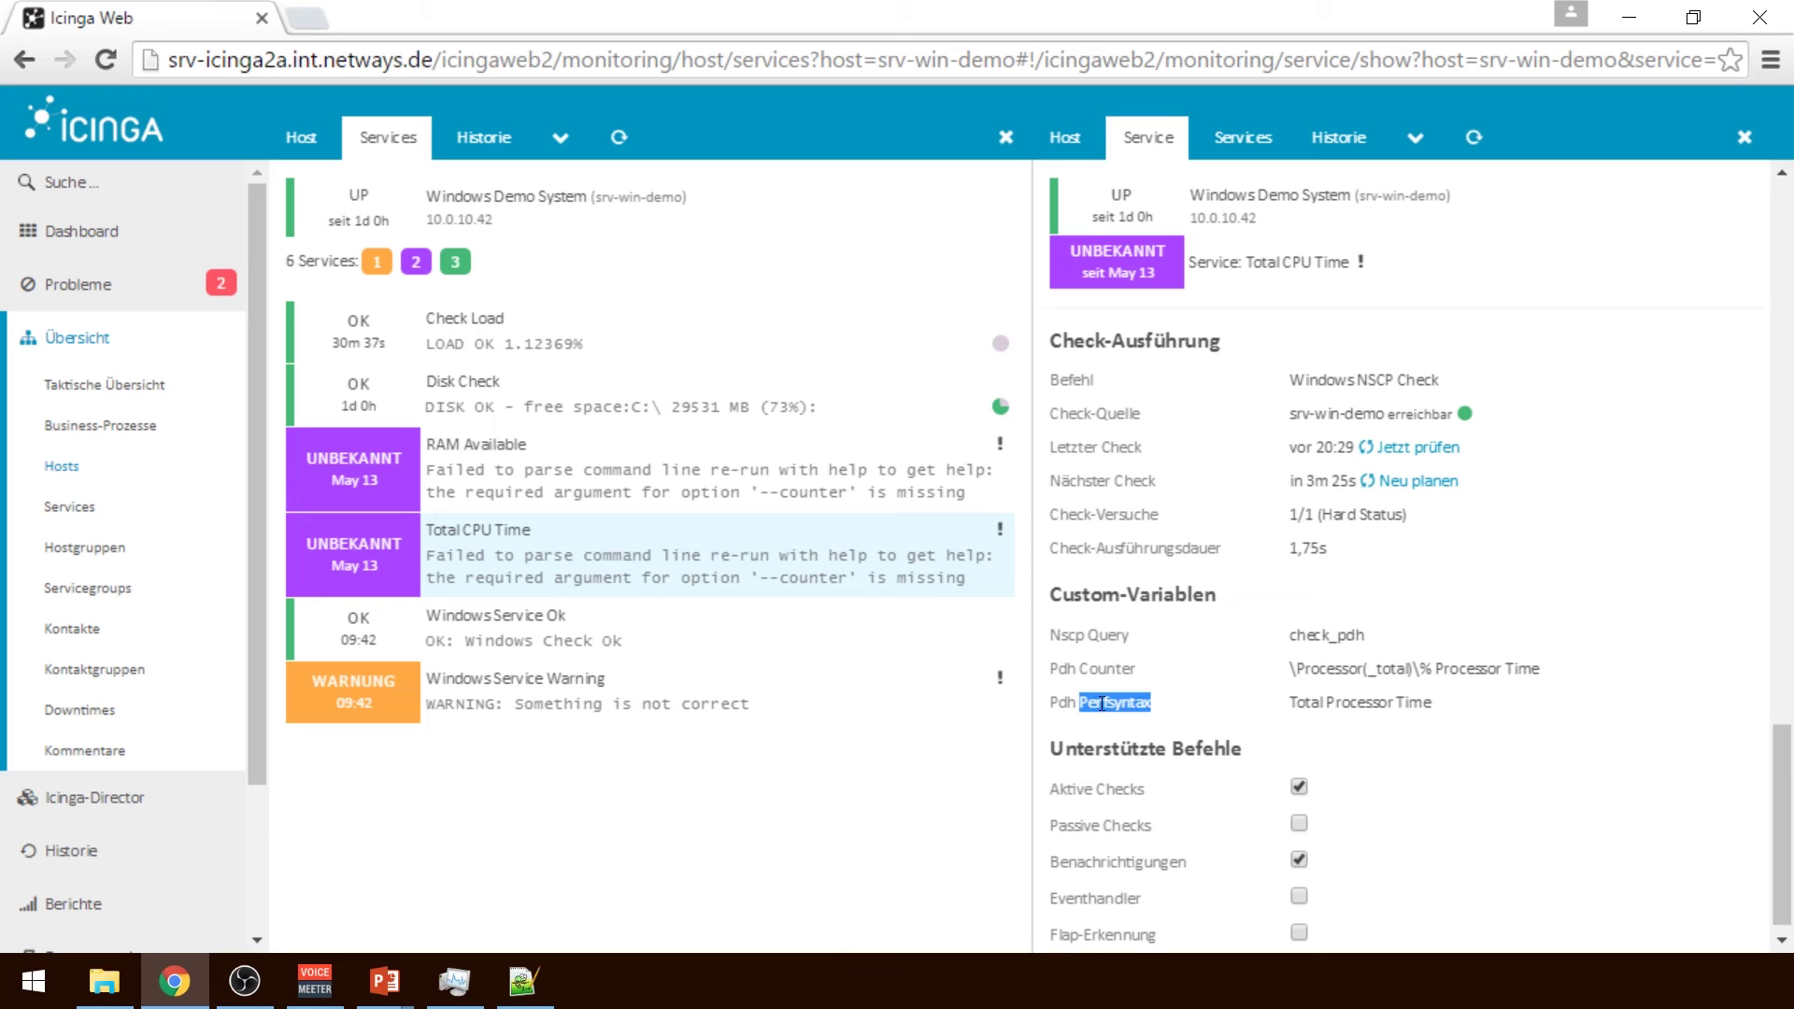
double_click(1379, 701)
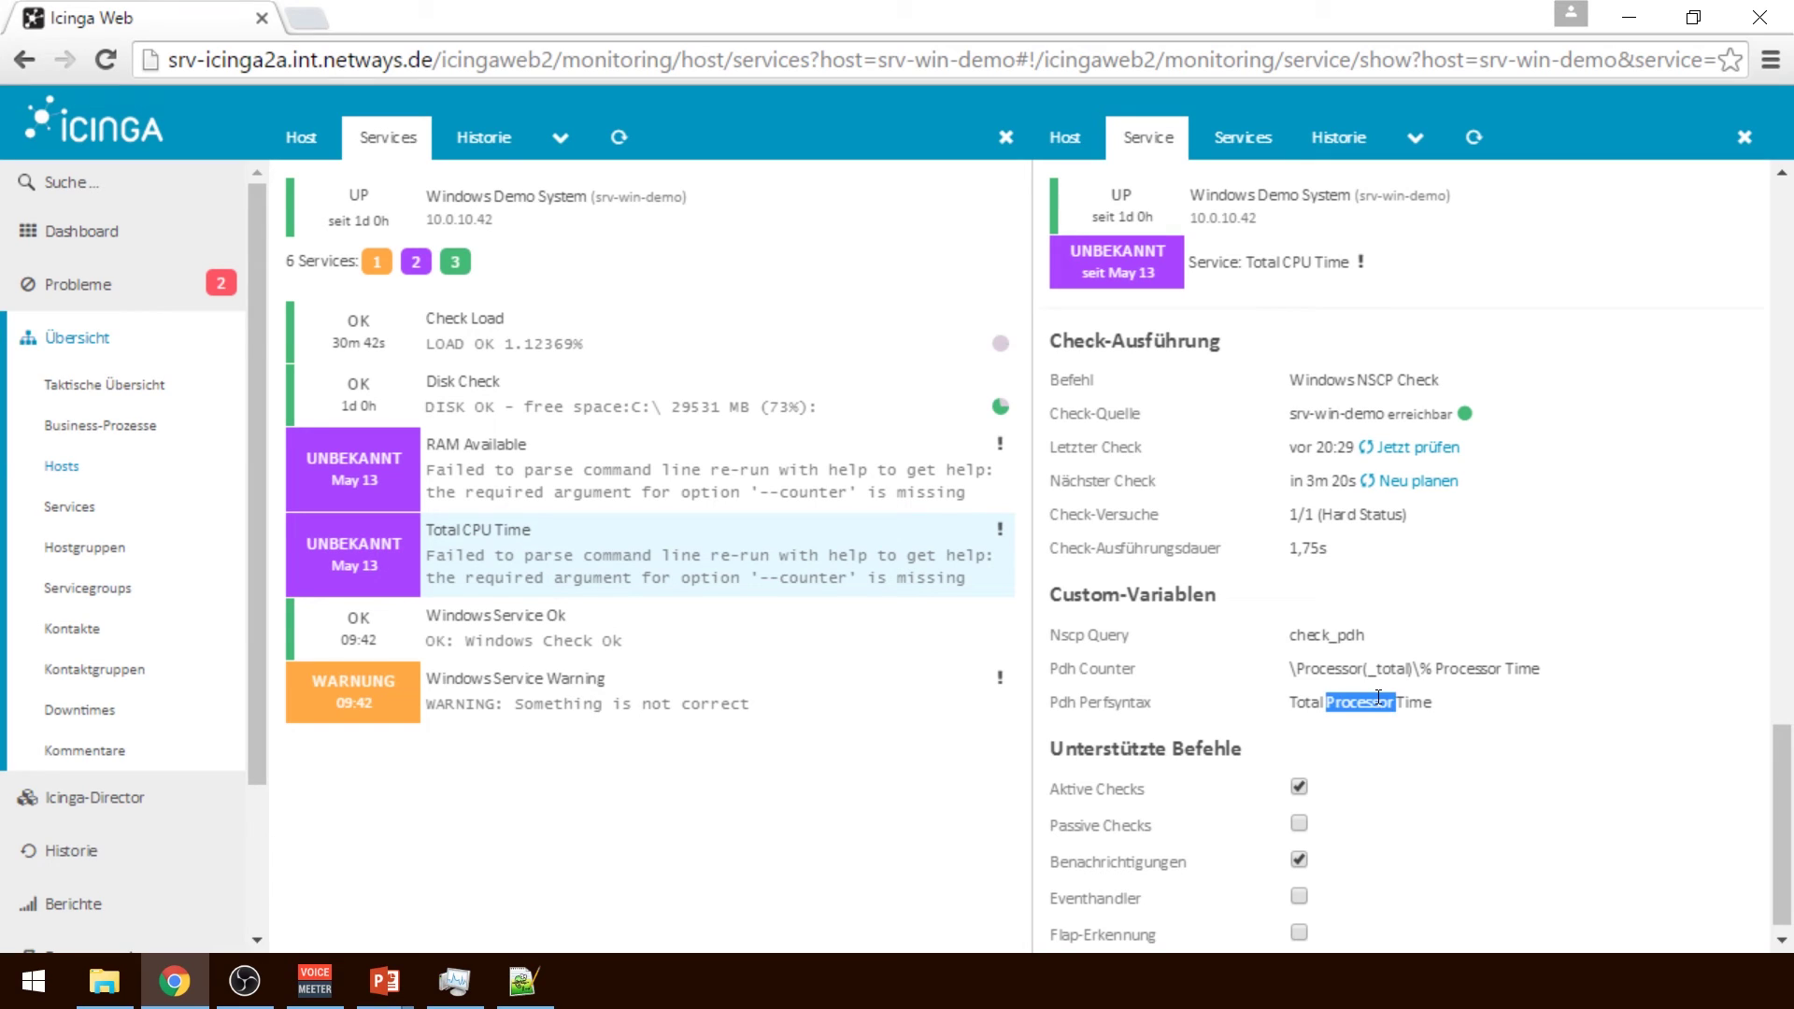
left_click(1474, 713)
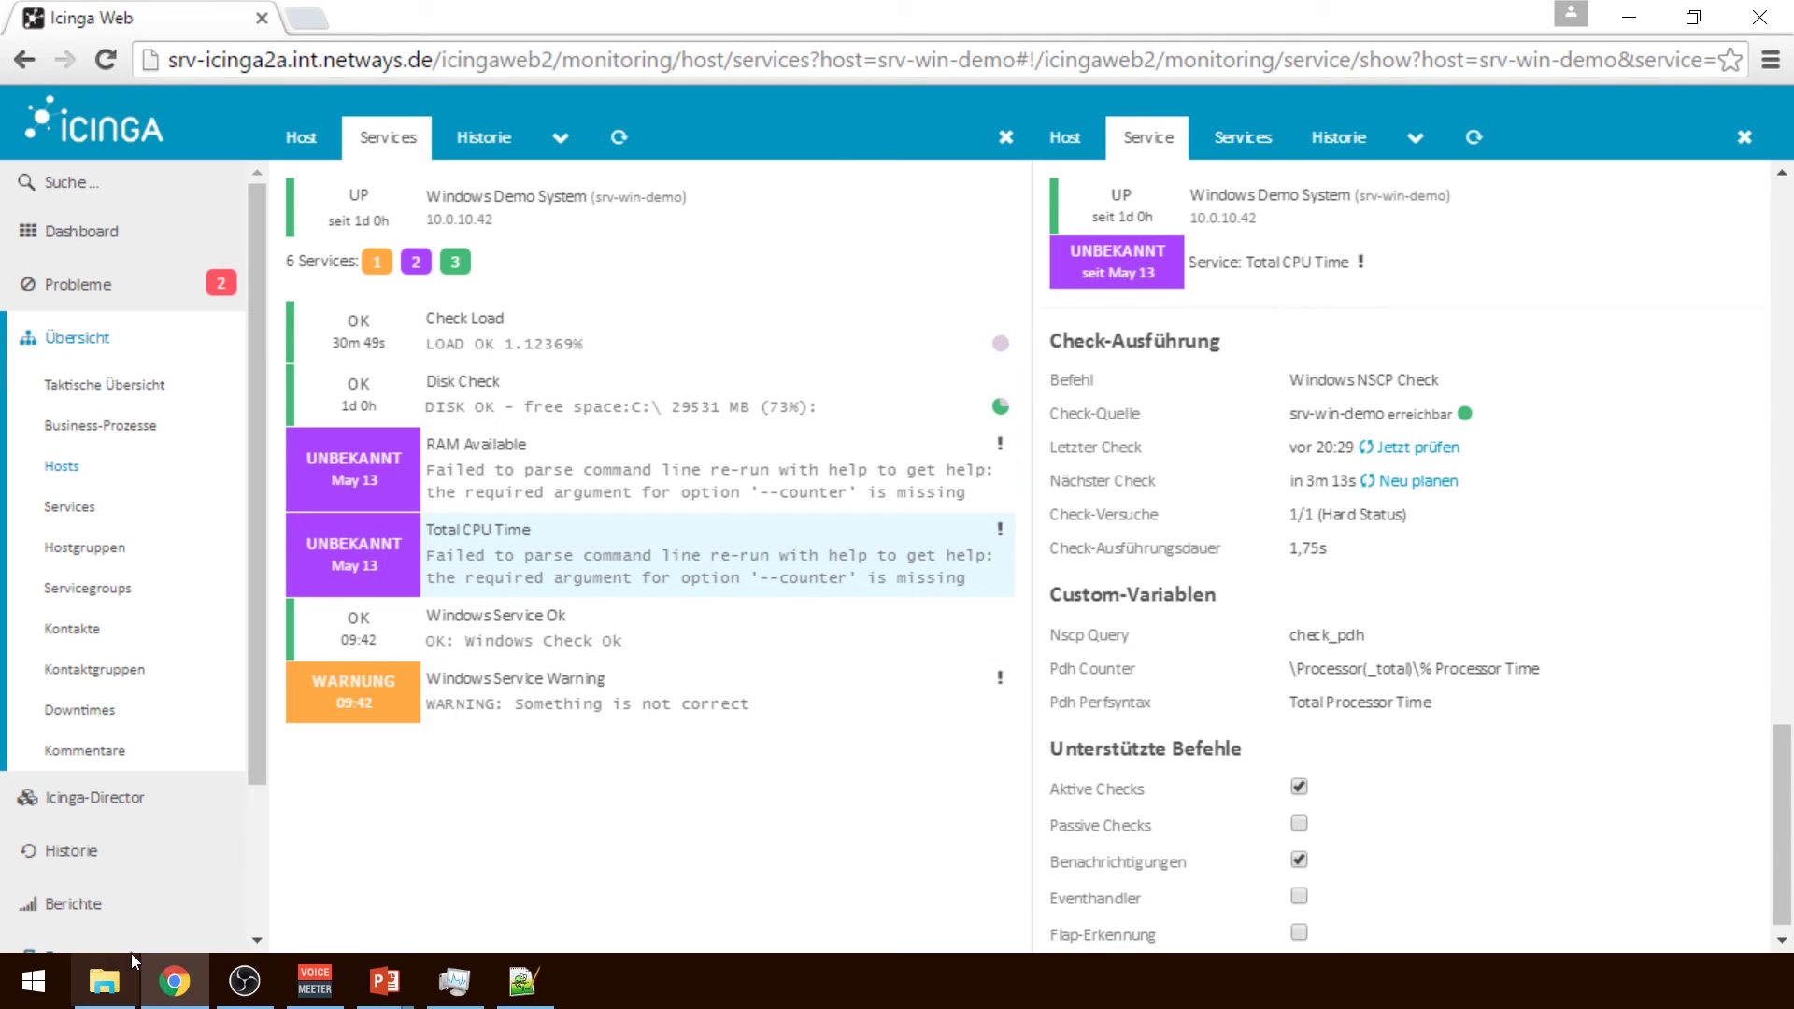
left_click(72, 809)
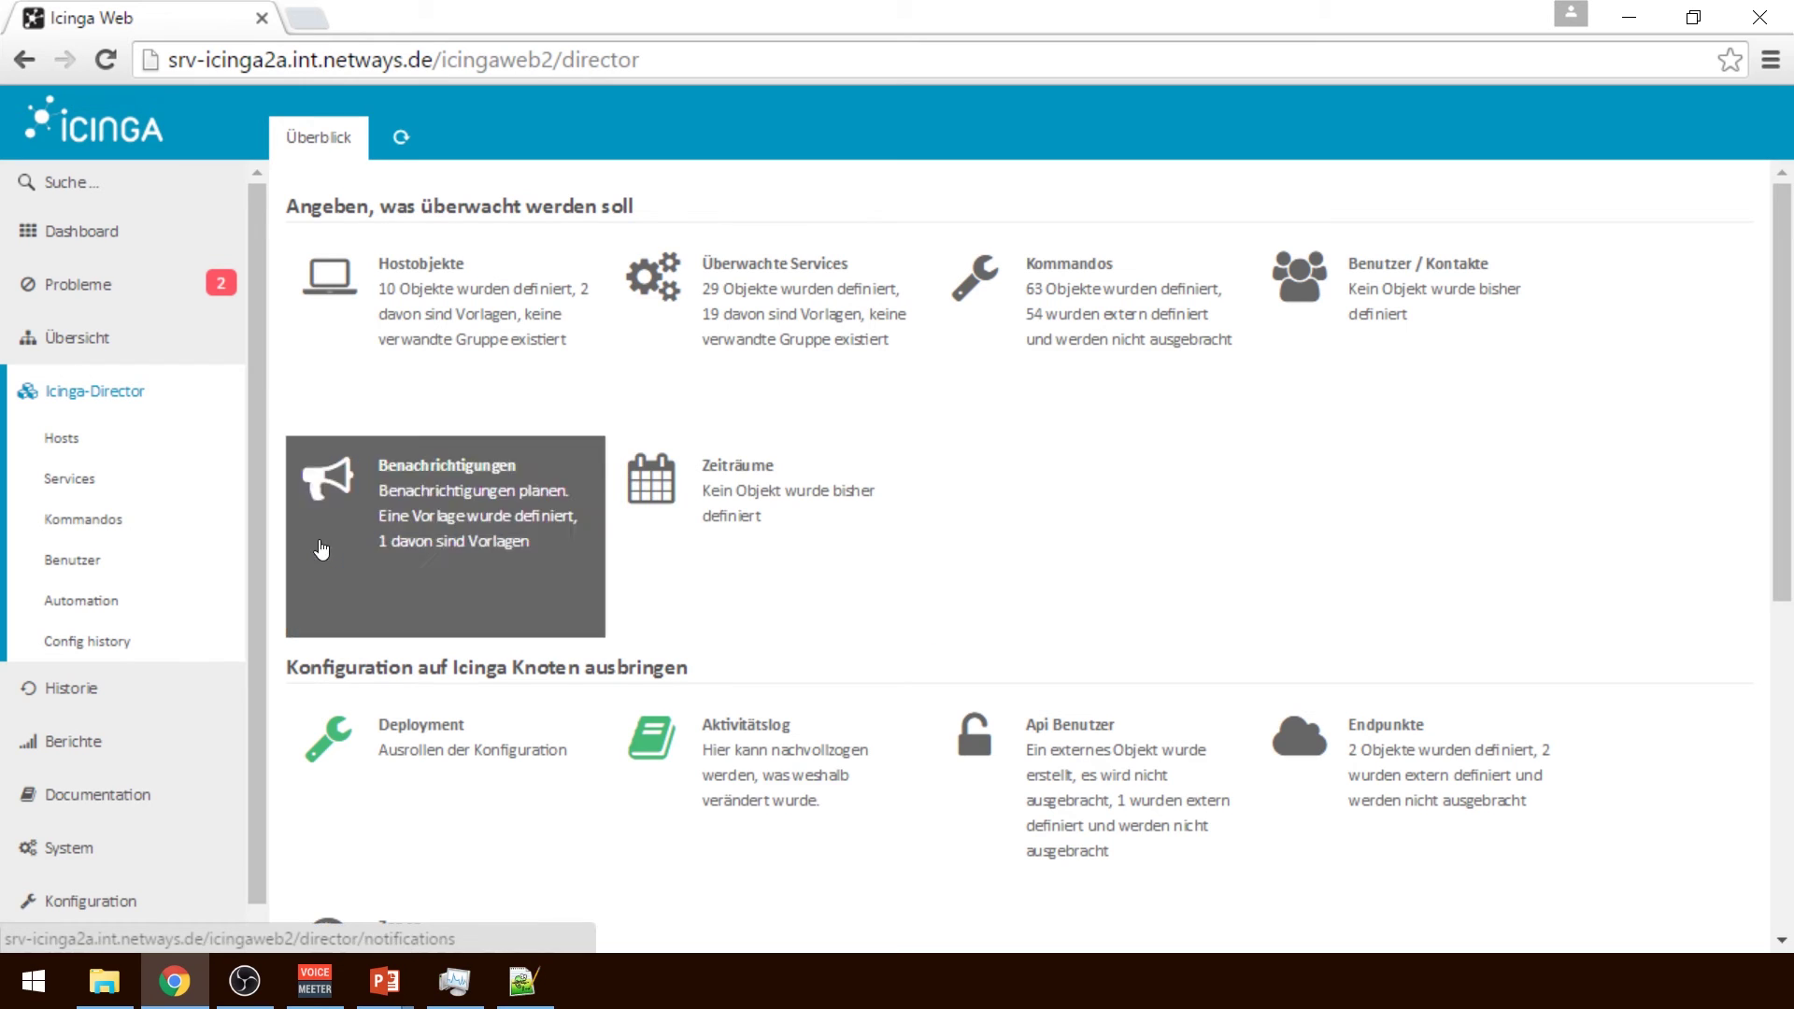
Open the Demo Database import source, check its key column, and preview hosts server-linux-1 to 5
left_click(97, 601)
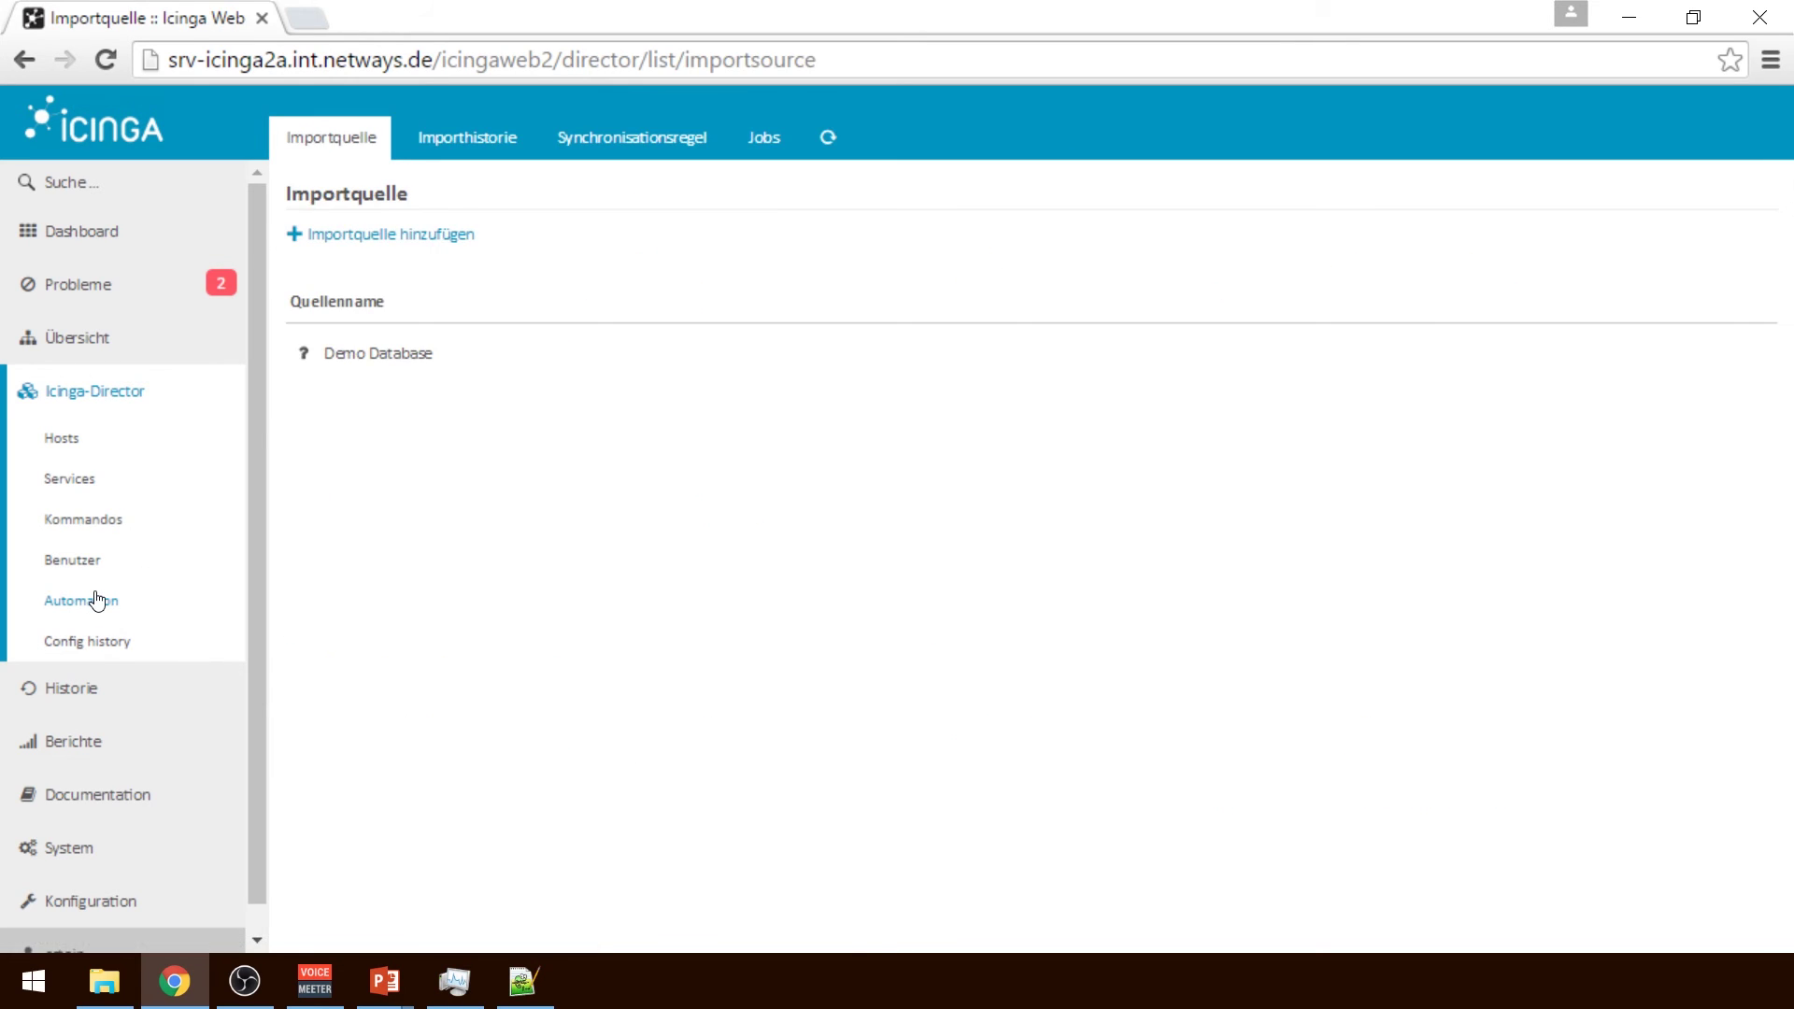
left_click(475, 357)
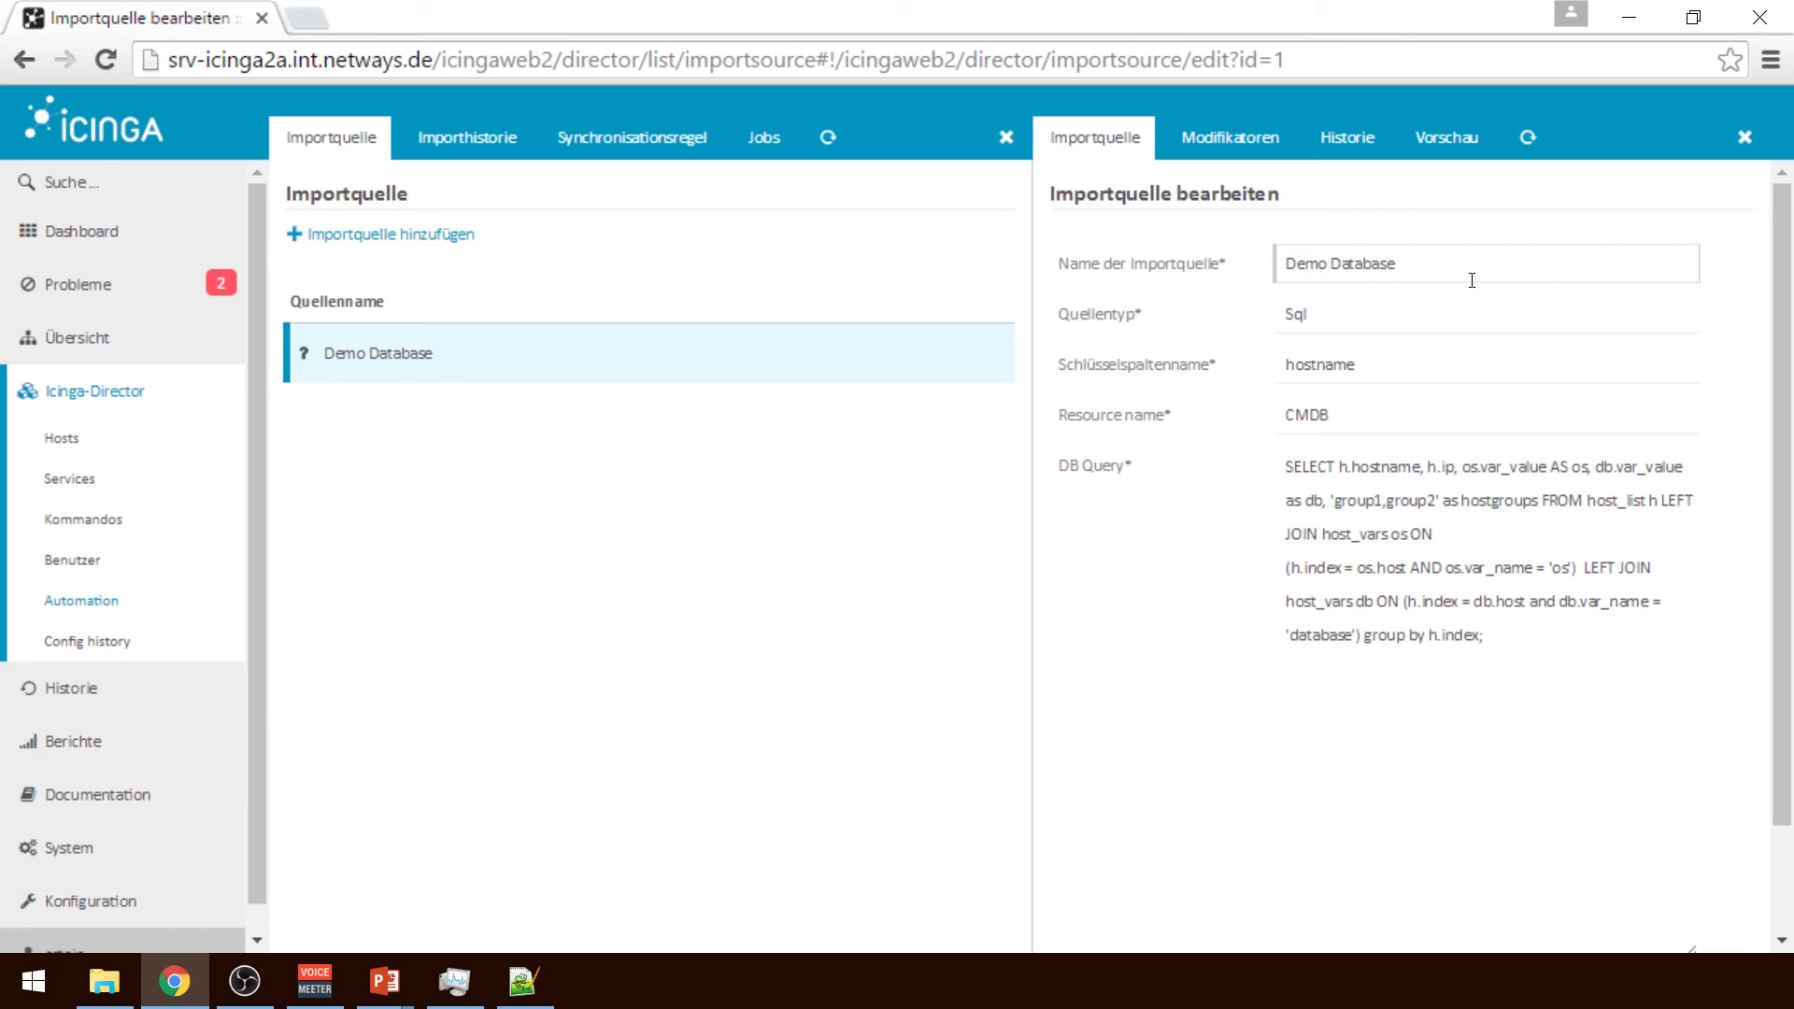
left_click(1330, 367)
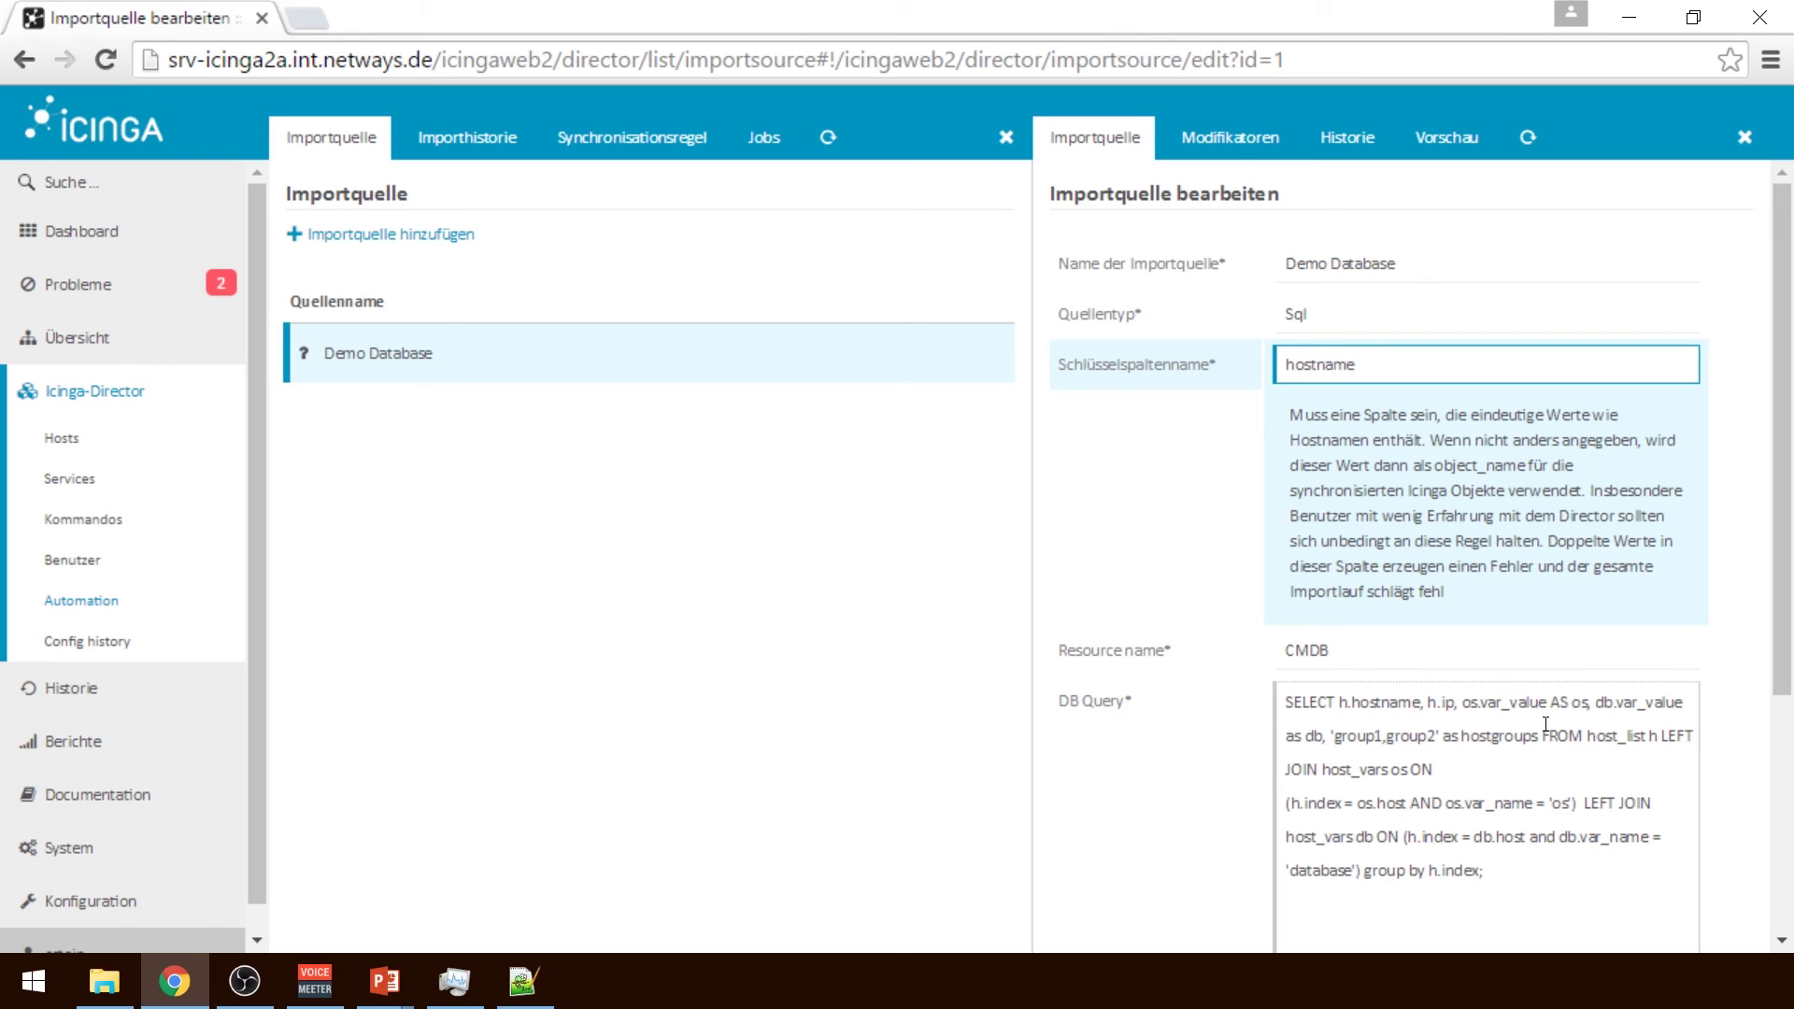
left_click(1443, 135)
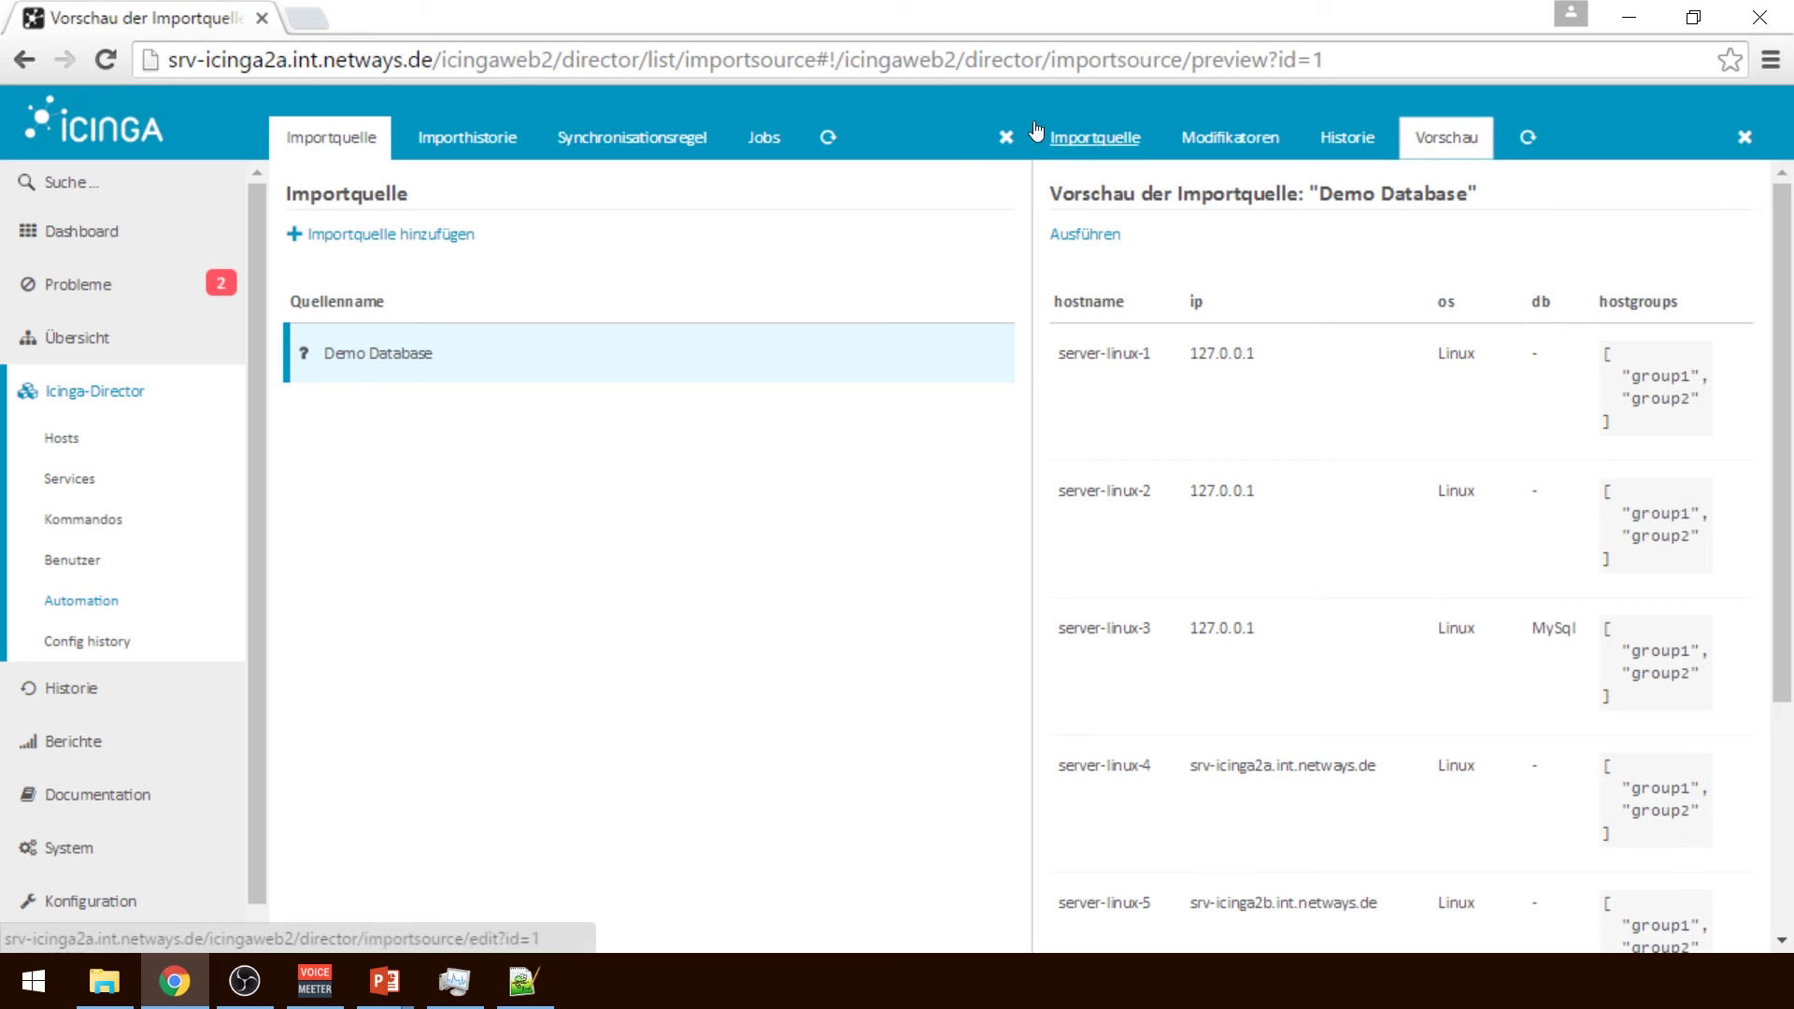
Widen the view and inspect the separator setting of the hostgroups Split modifier
left_click(1006, 137)
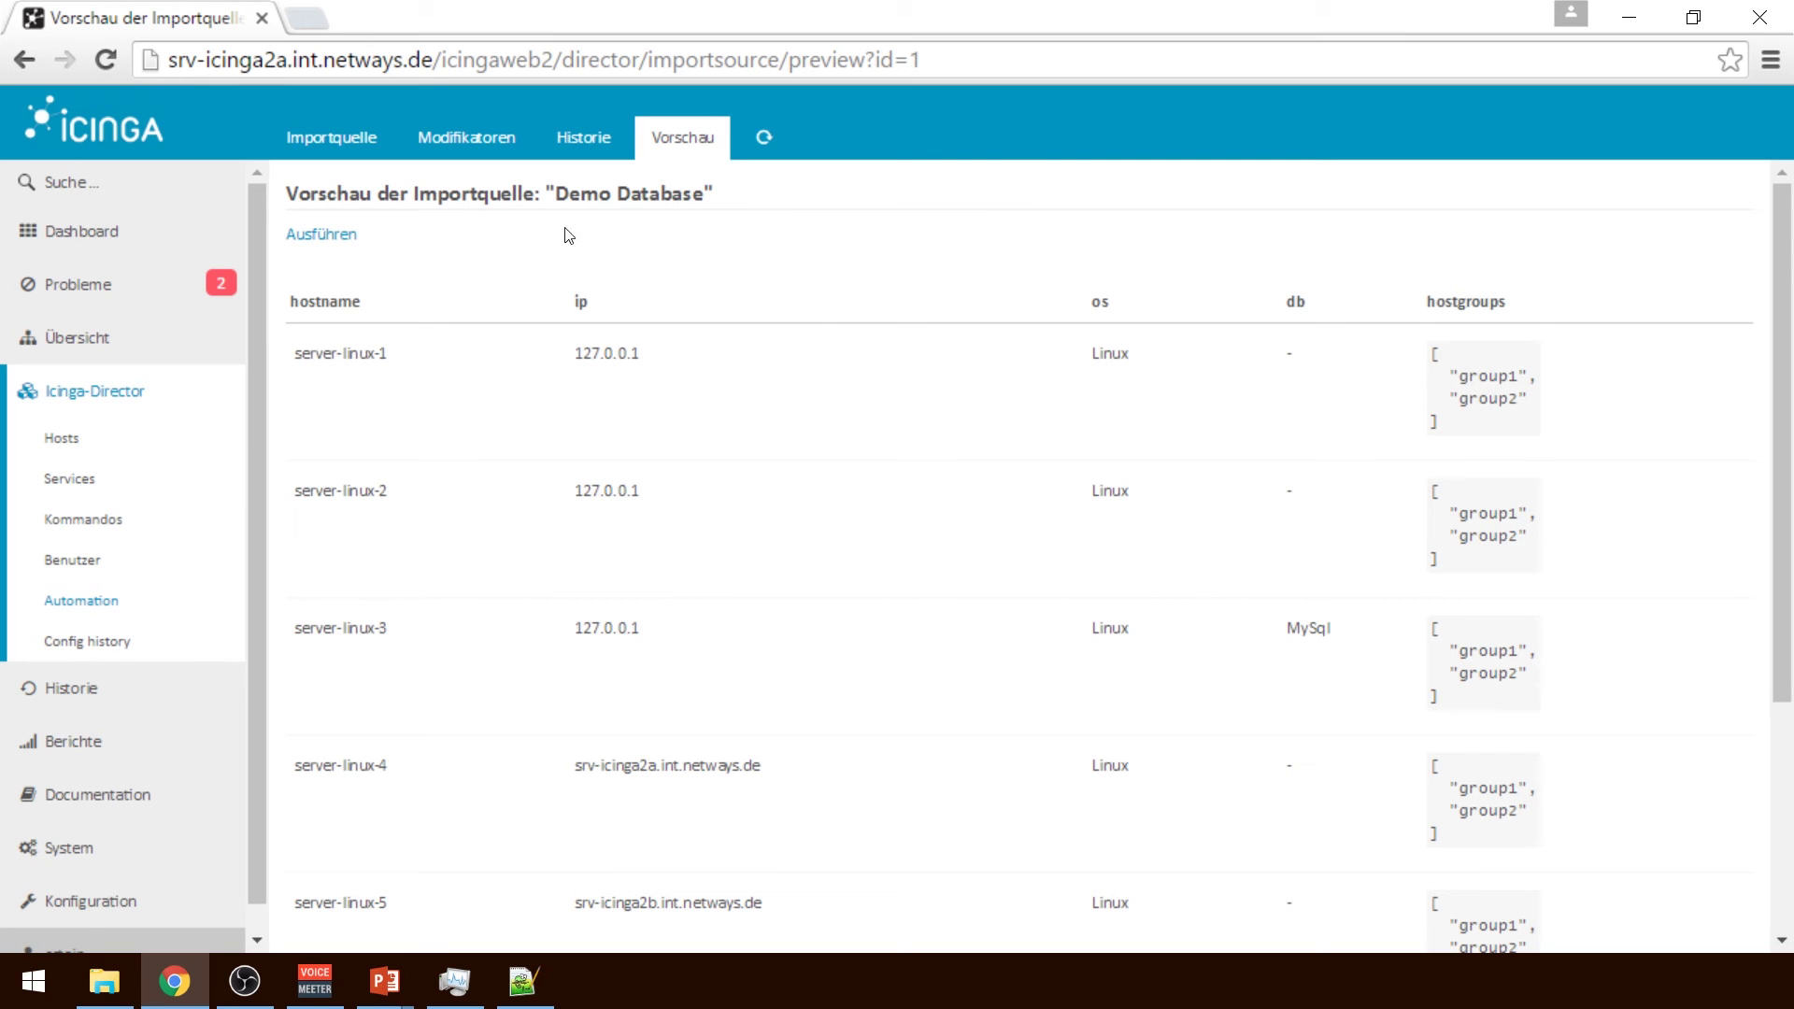
left_click(466, 138)
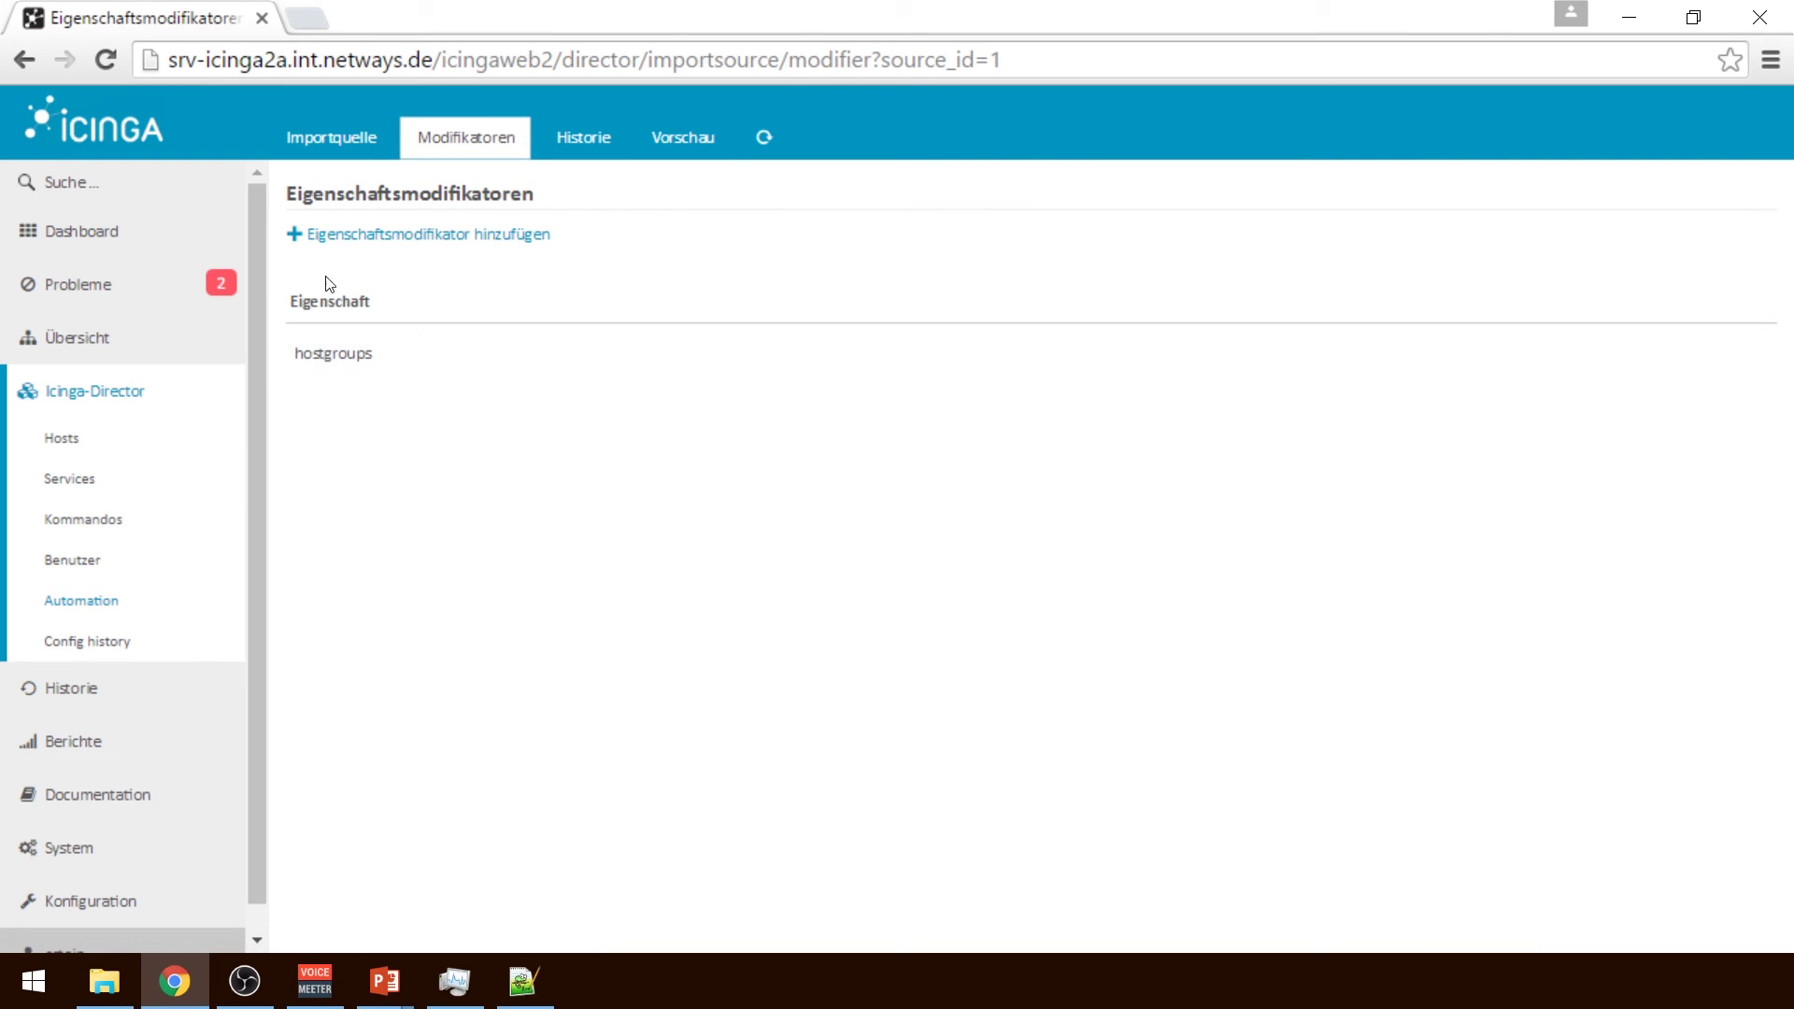
left_click(365, 360)
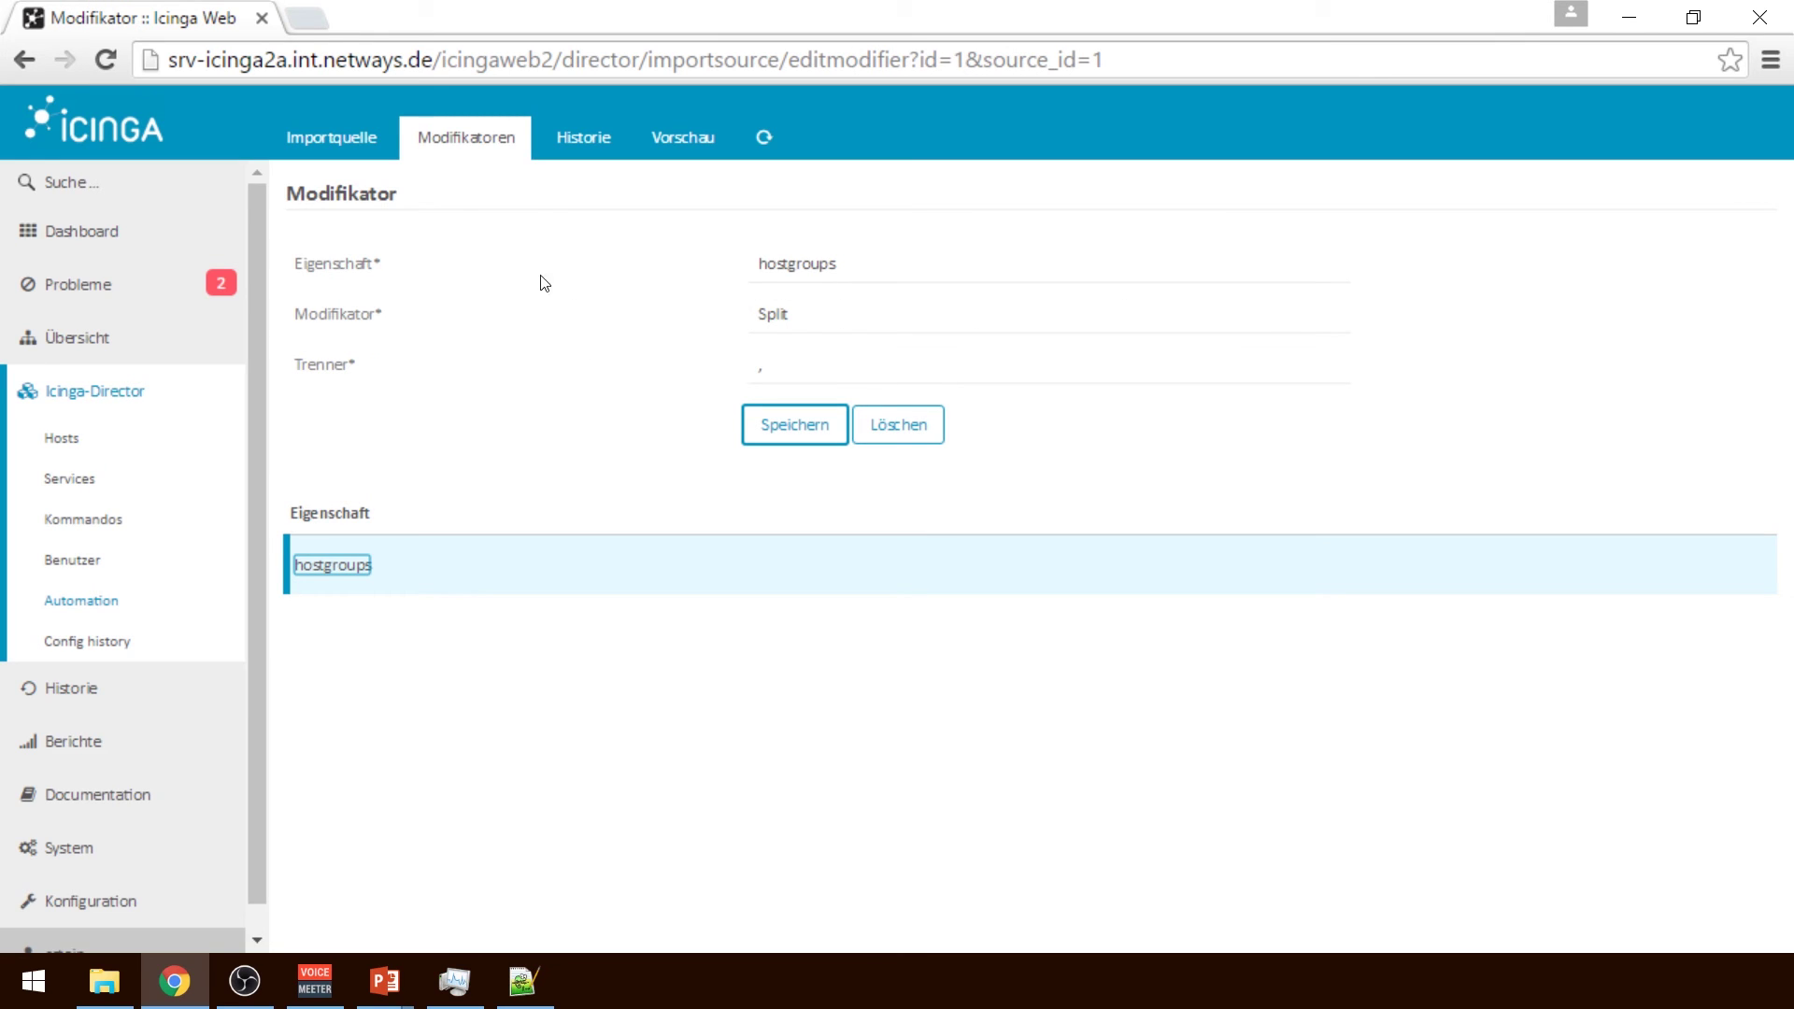
left_click(818, 344)
left_click(828, 356)
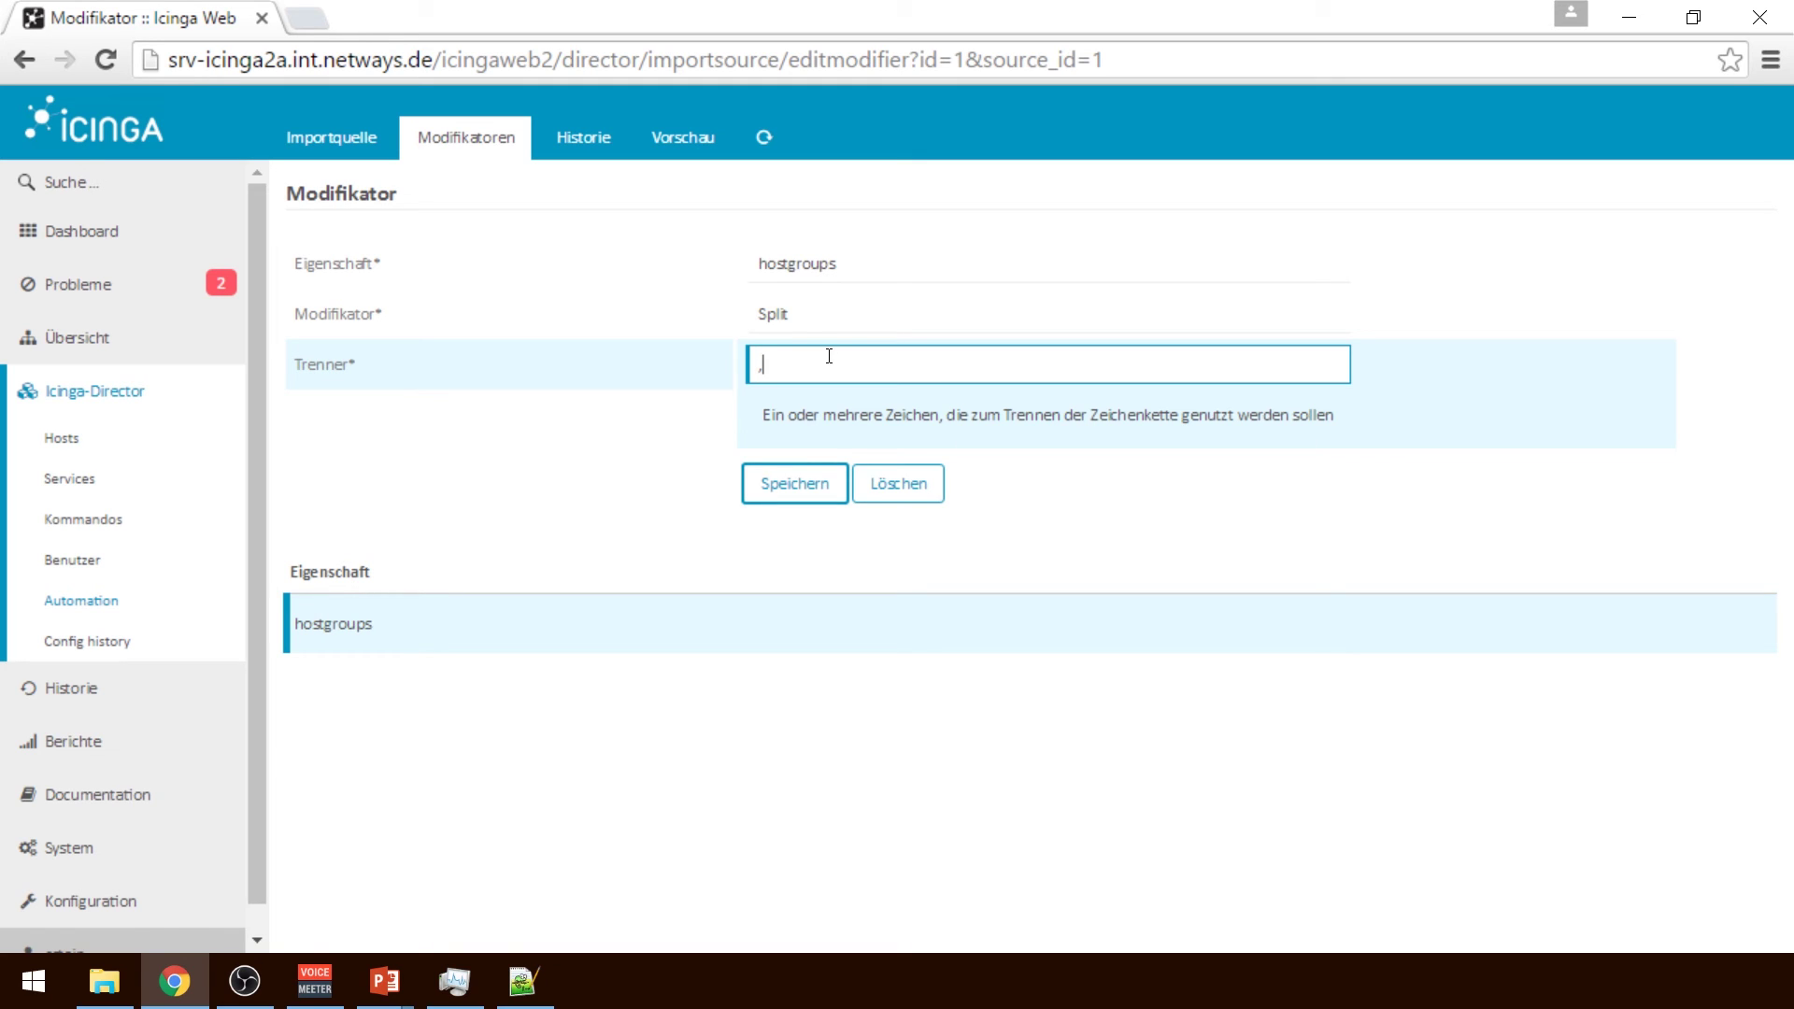
Run the Demo Database import from the preview and return to the import source list
left_click(691, 138)
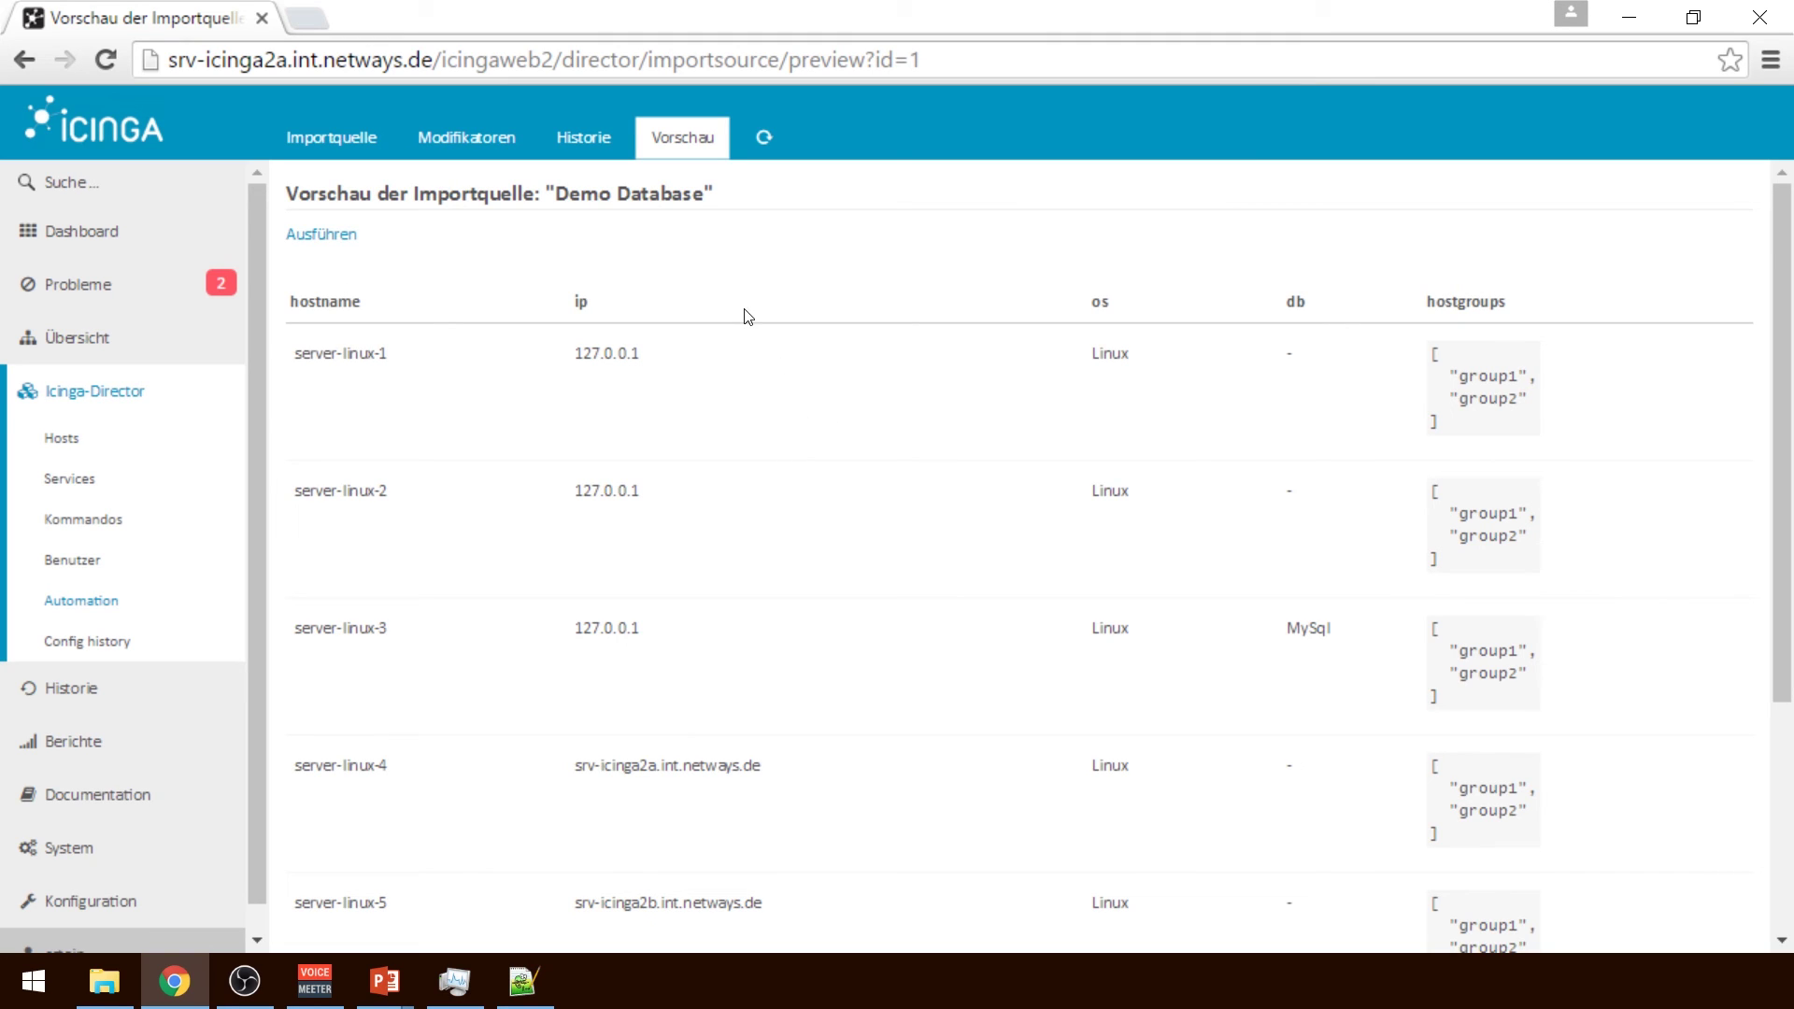
left_click(358, 242)
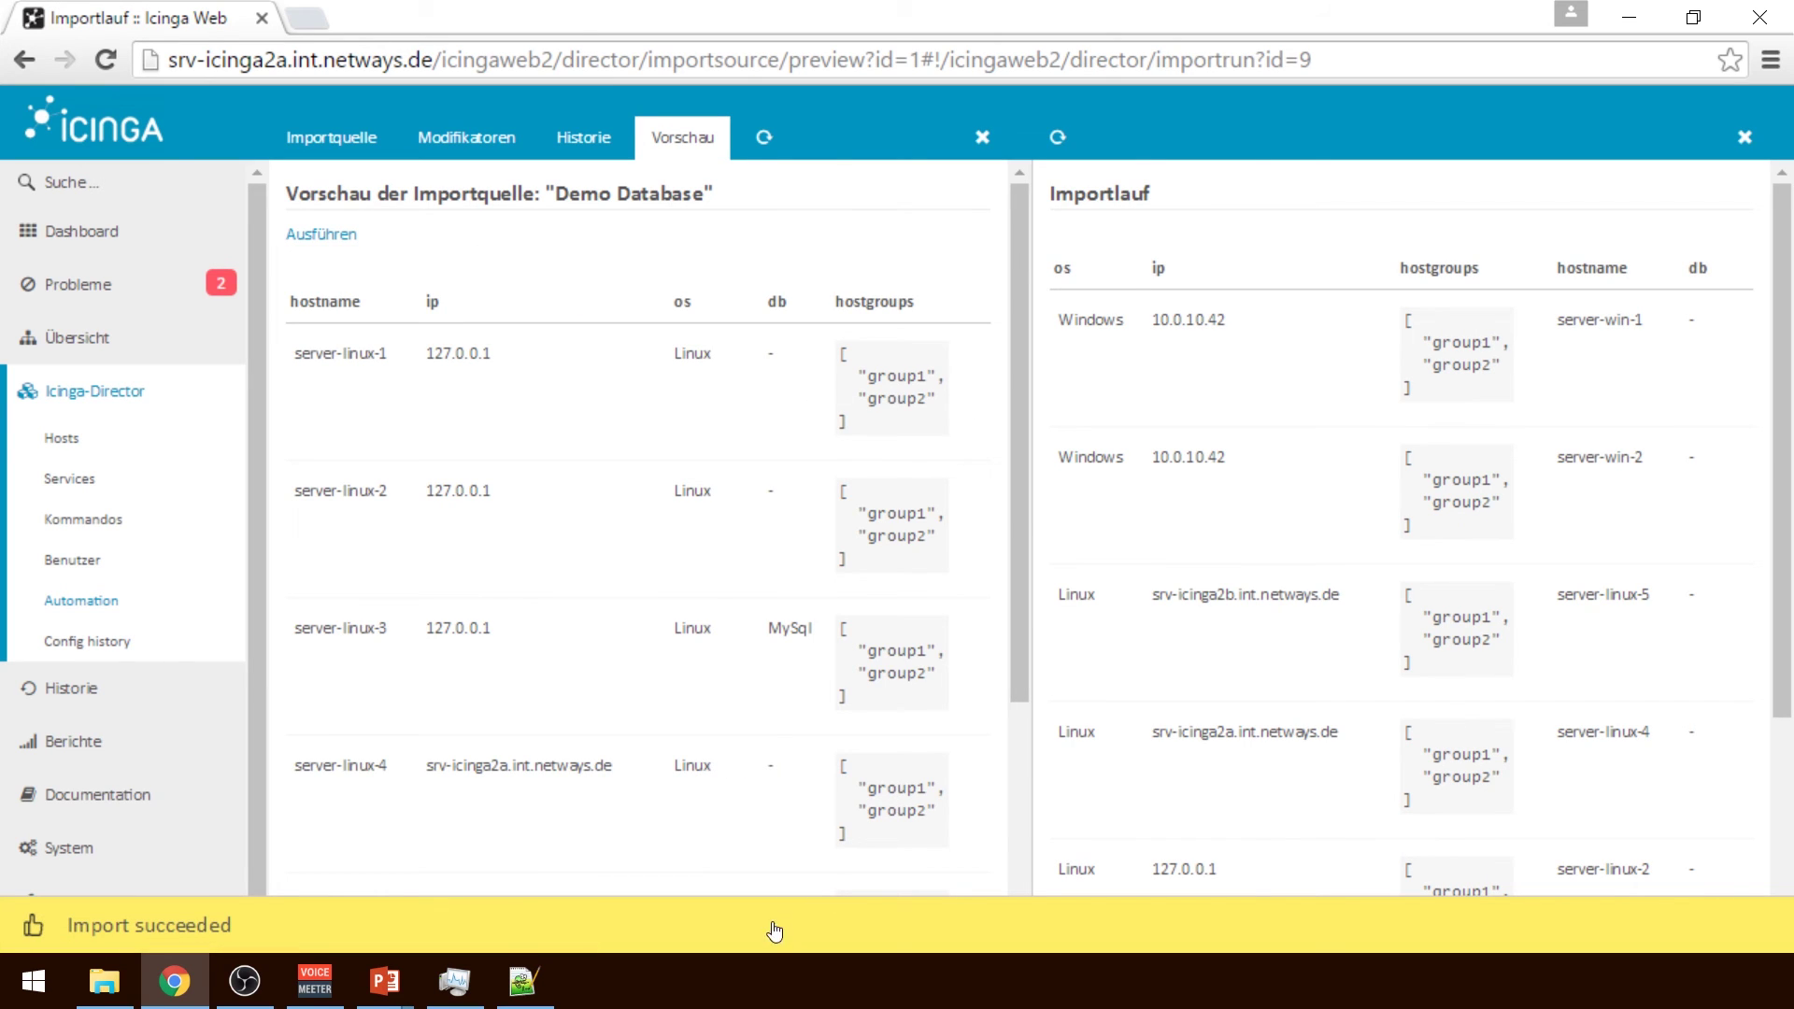
mouse_move(1787, 390)
left_mouse_down()
mouse_move(1786, 587)
mouse_move(1792, 391)
left_mouse_up()
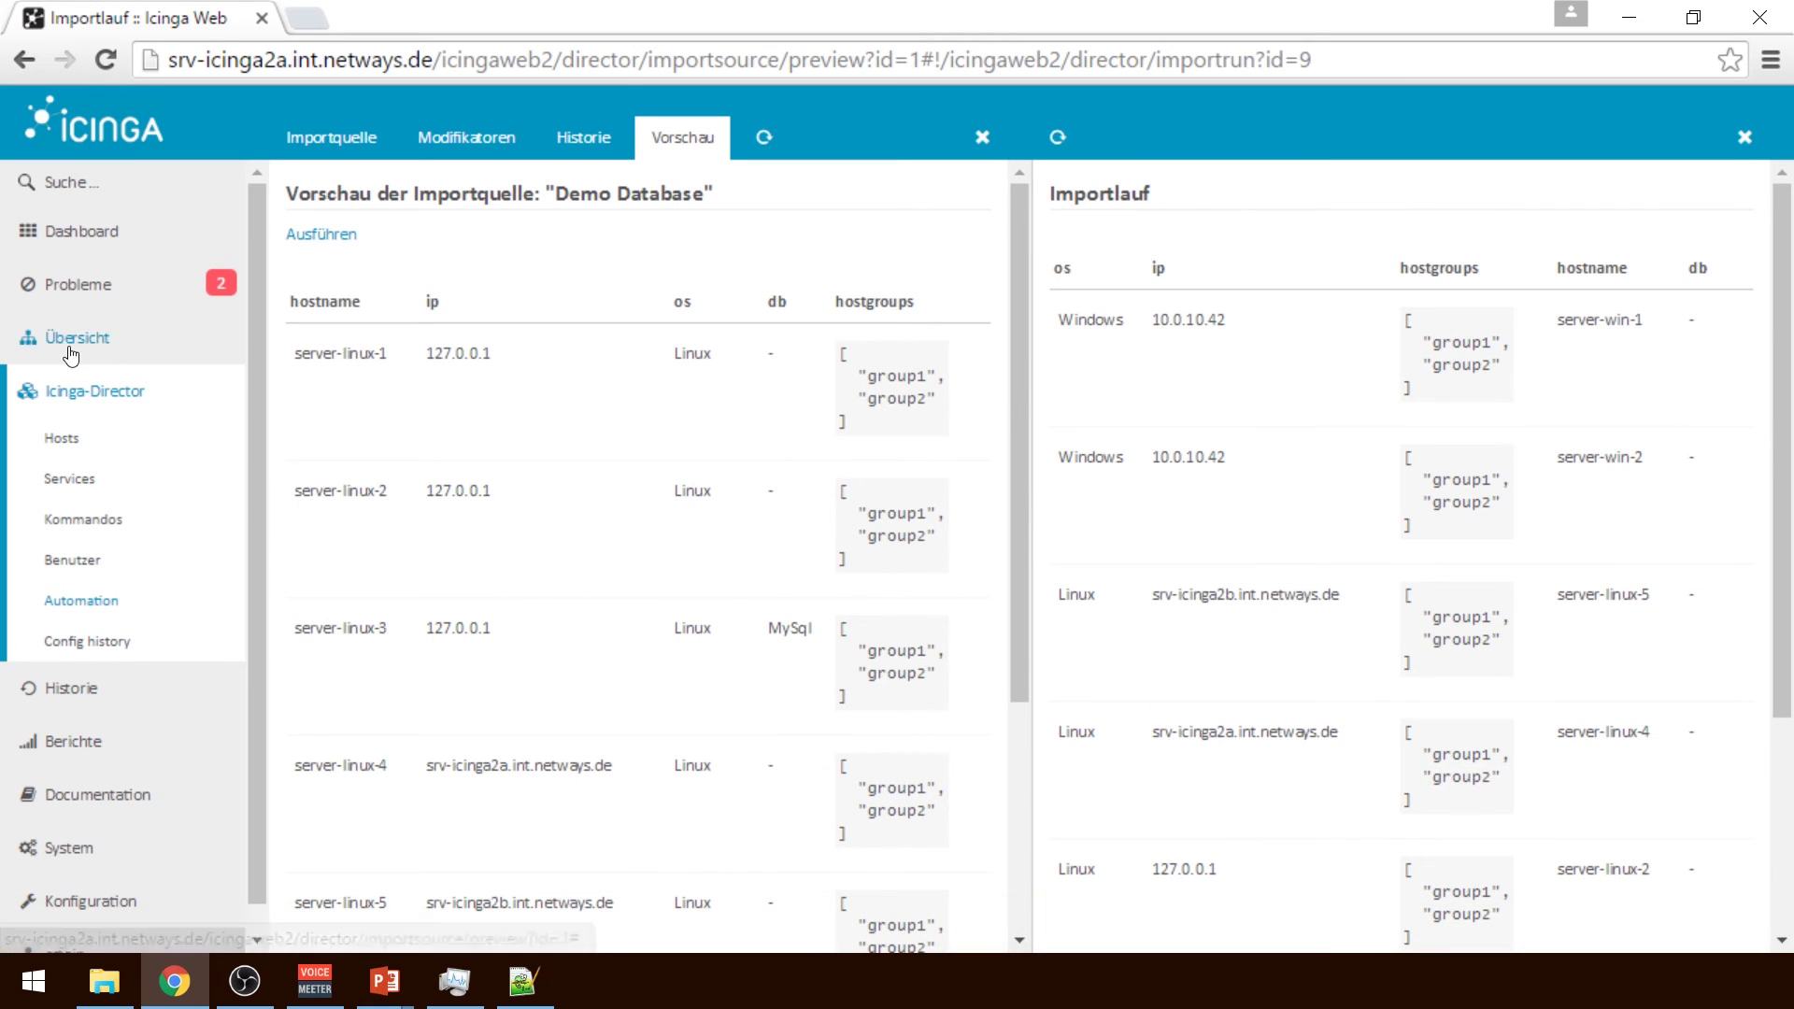
left_click(110, 609)
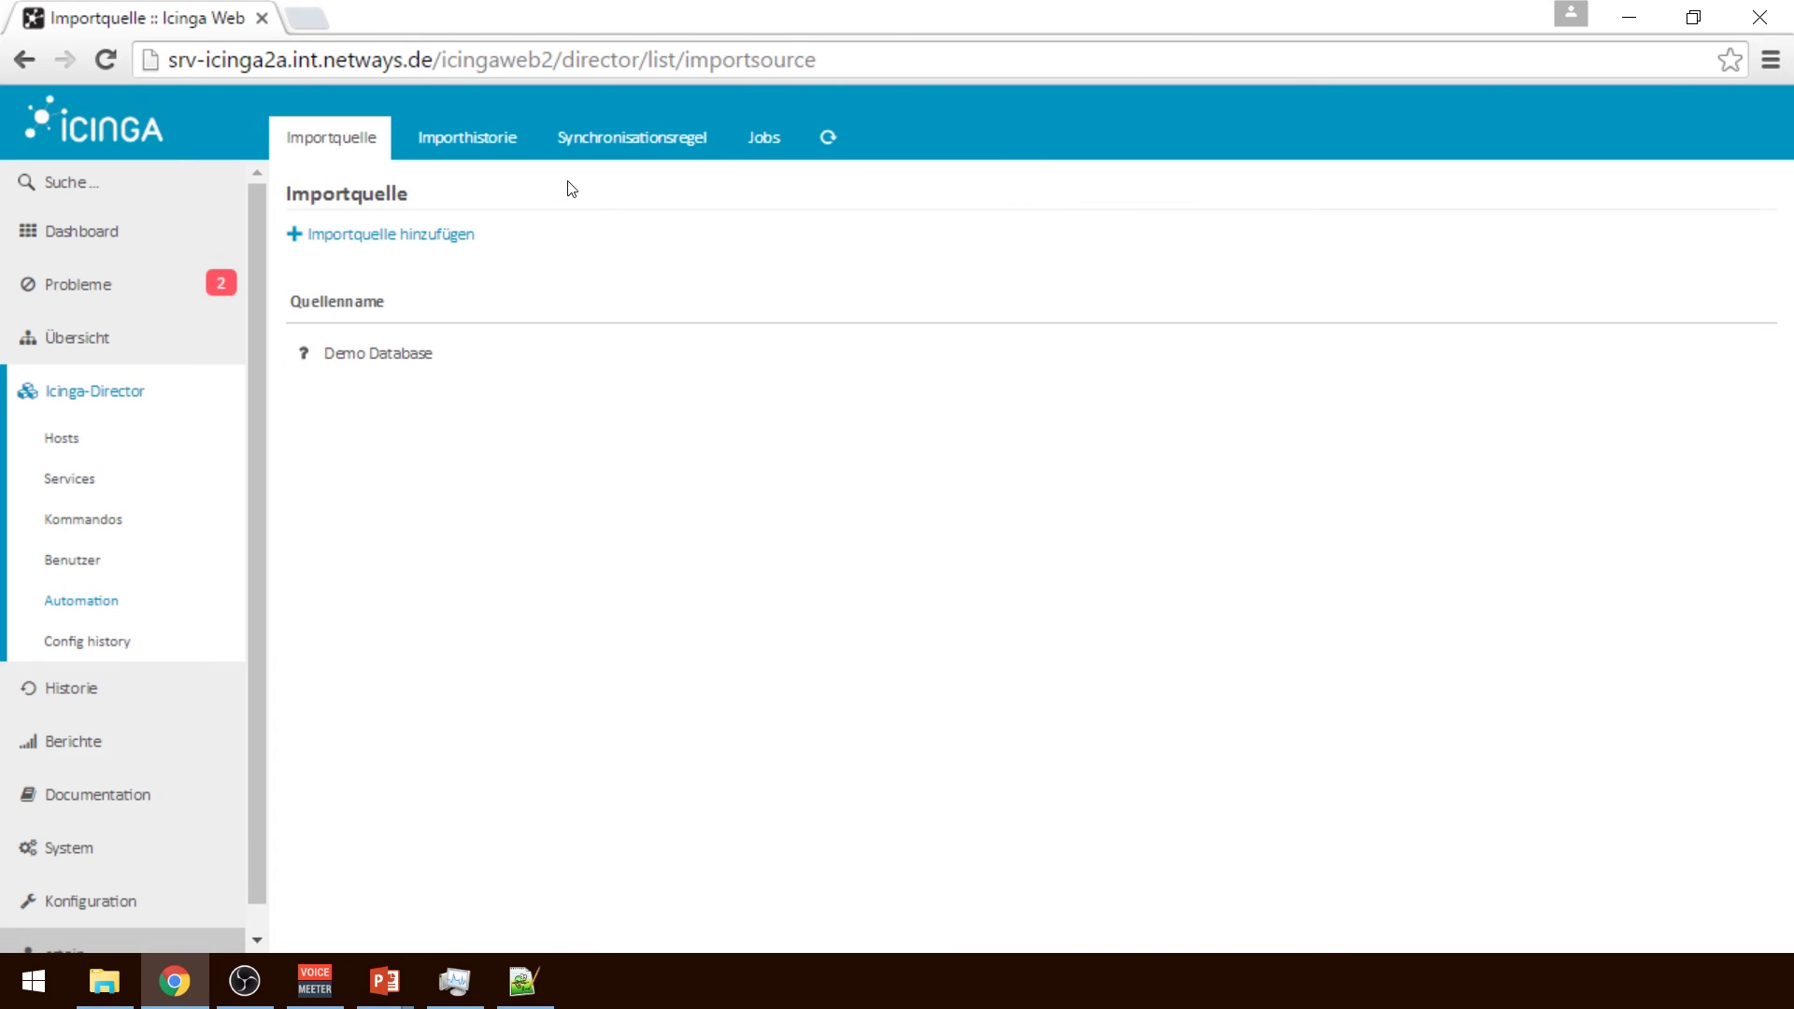
Open the Import Demo Content sync rule, set Bereinigen to Nein, and view its property mappings
left_click(605, 148)
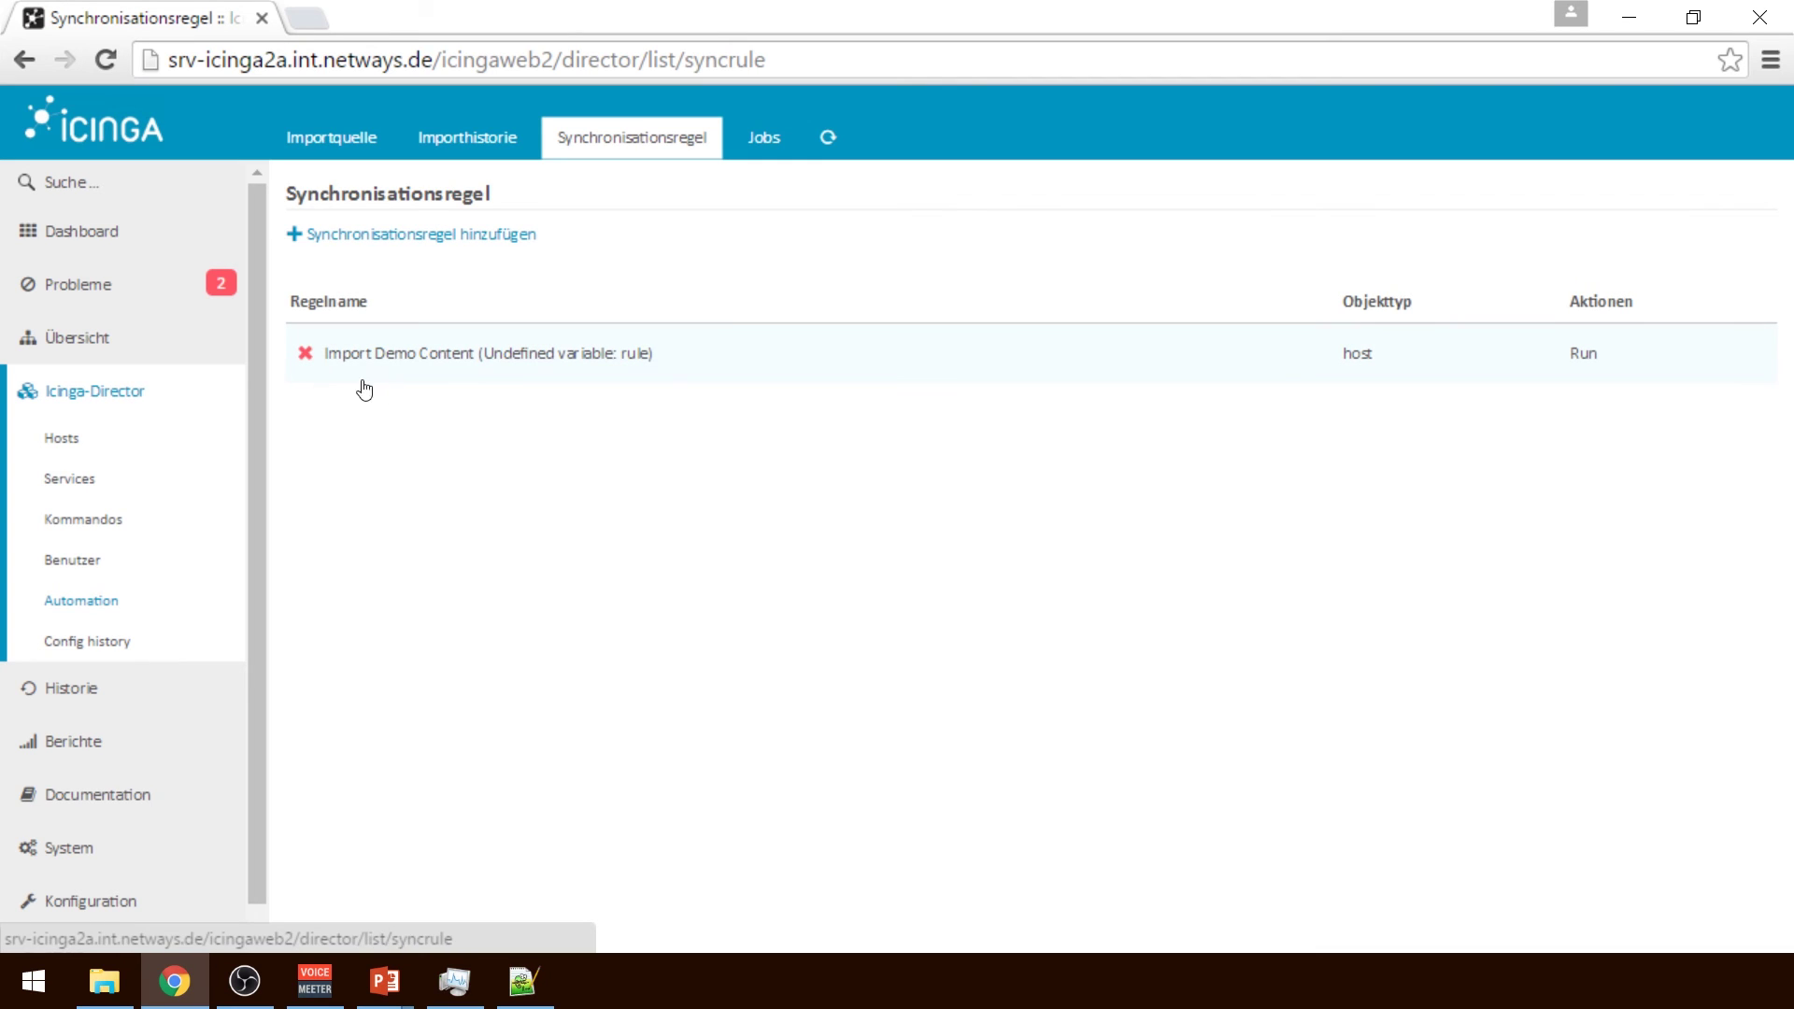
left_click(554, 362)
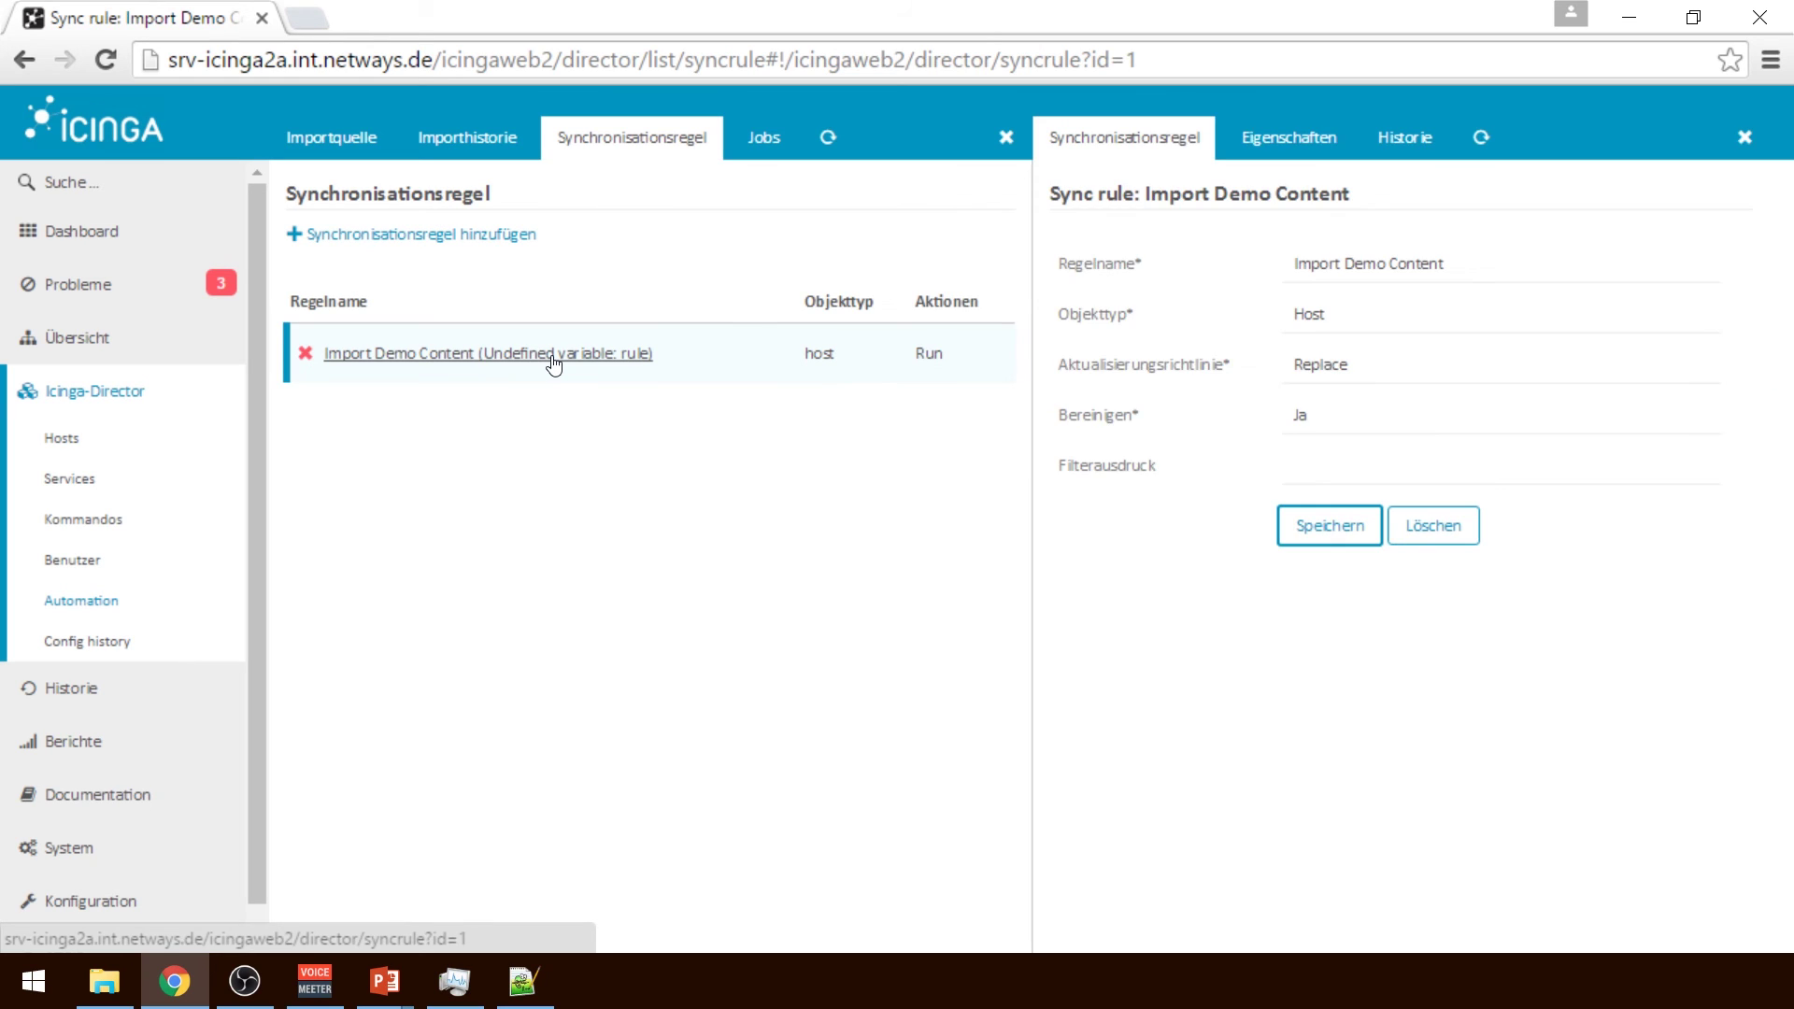
left_click(1458, 263)
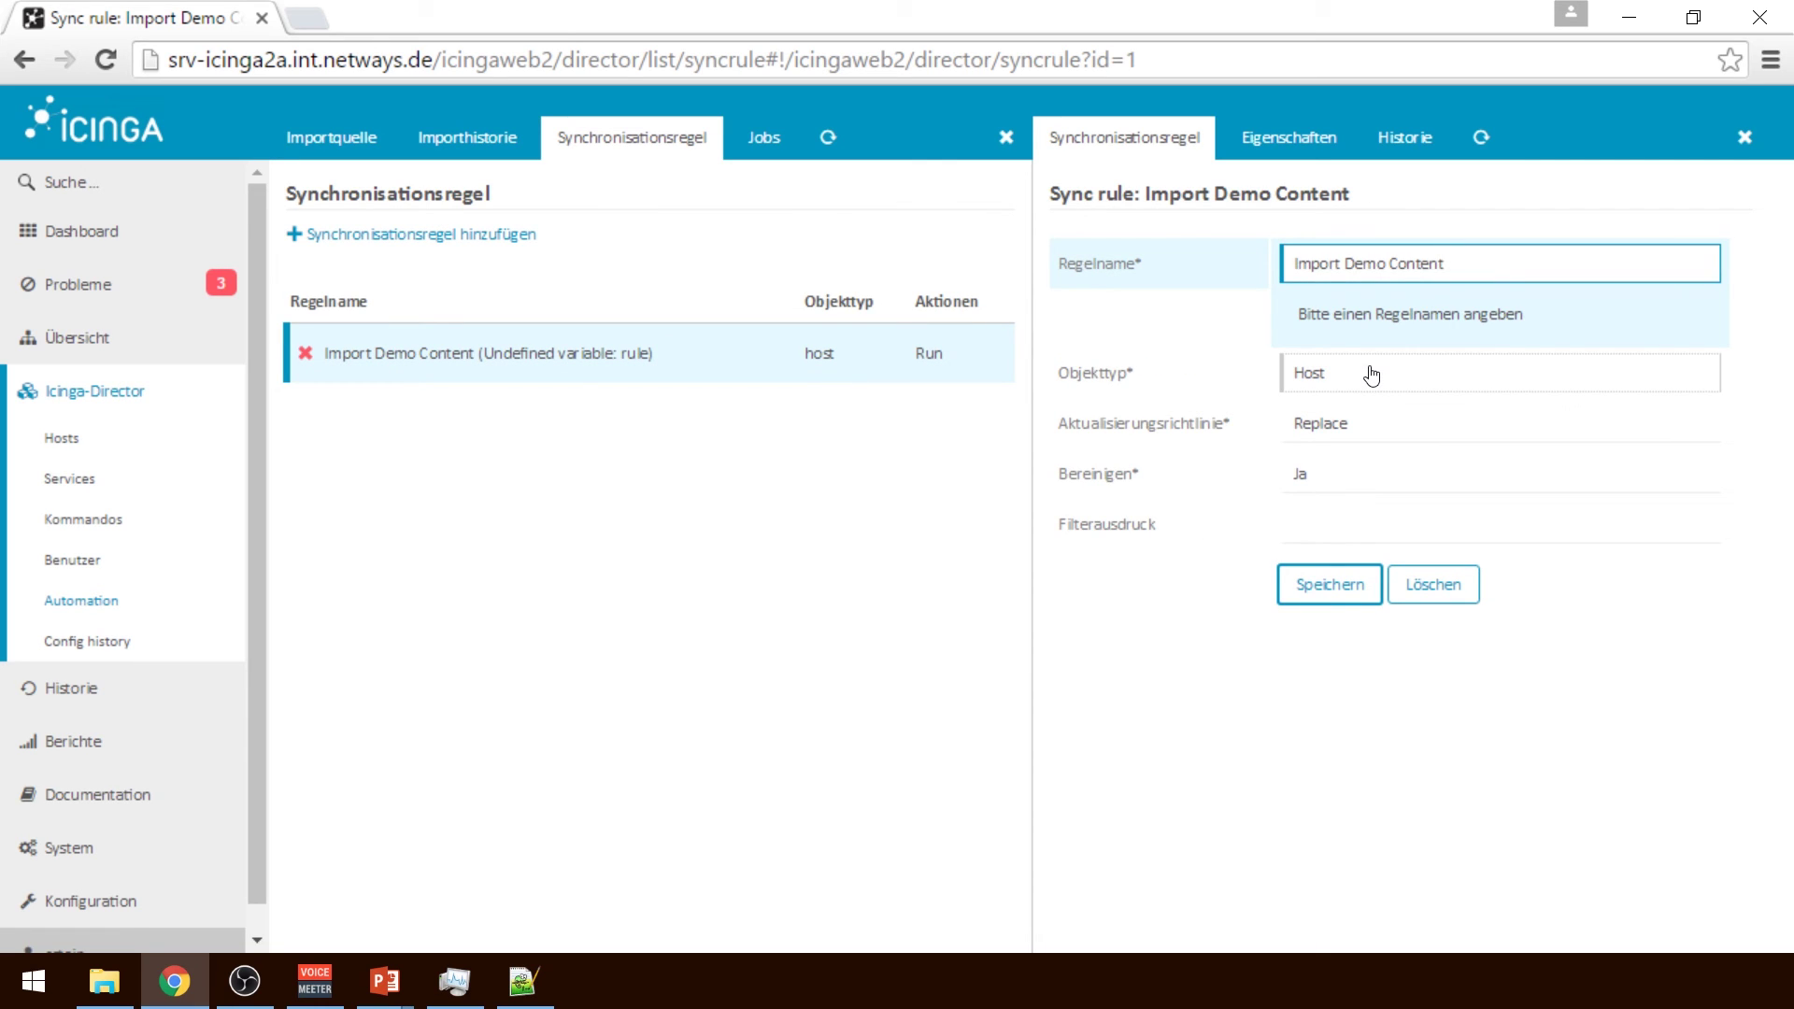
left_click(1331, 473)
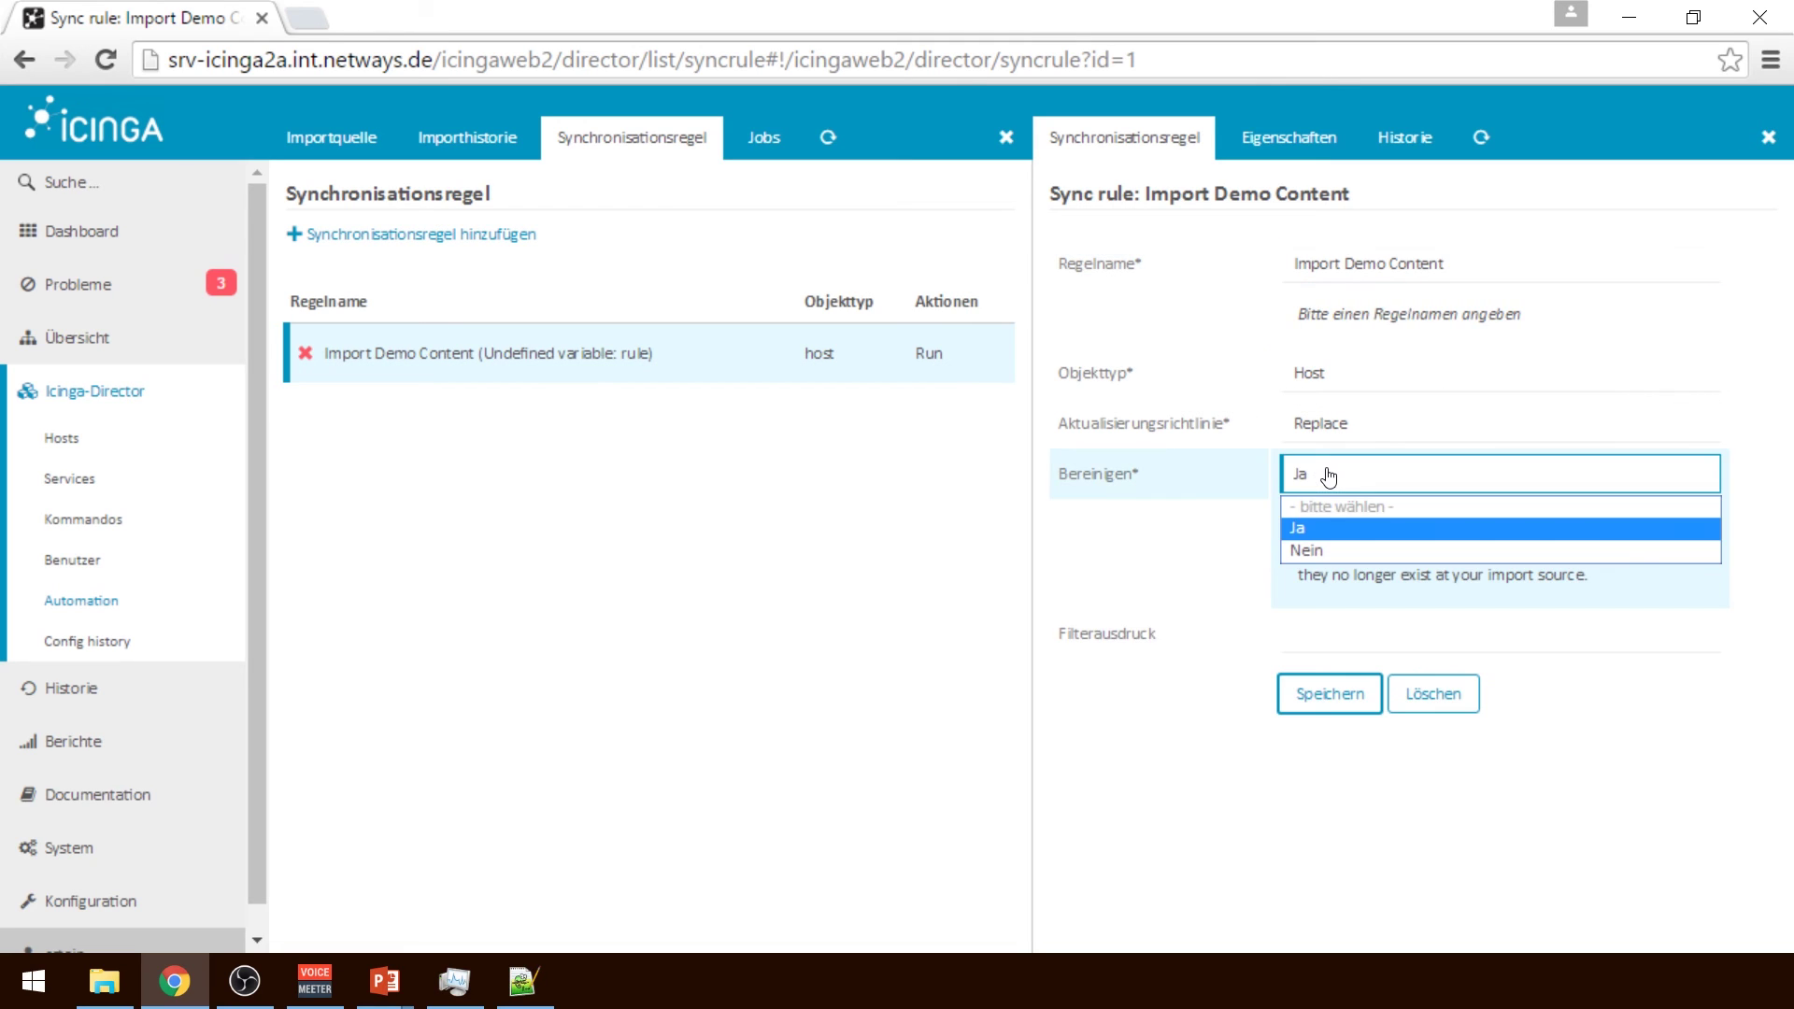
left_click(1319, 553)
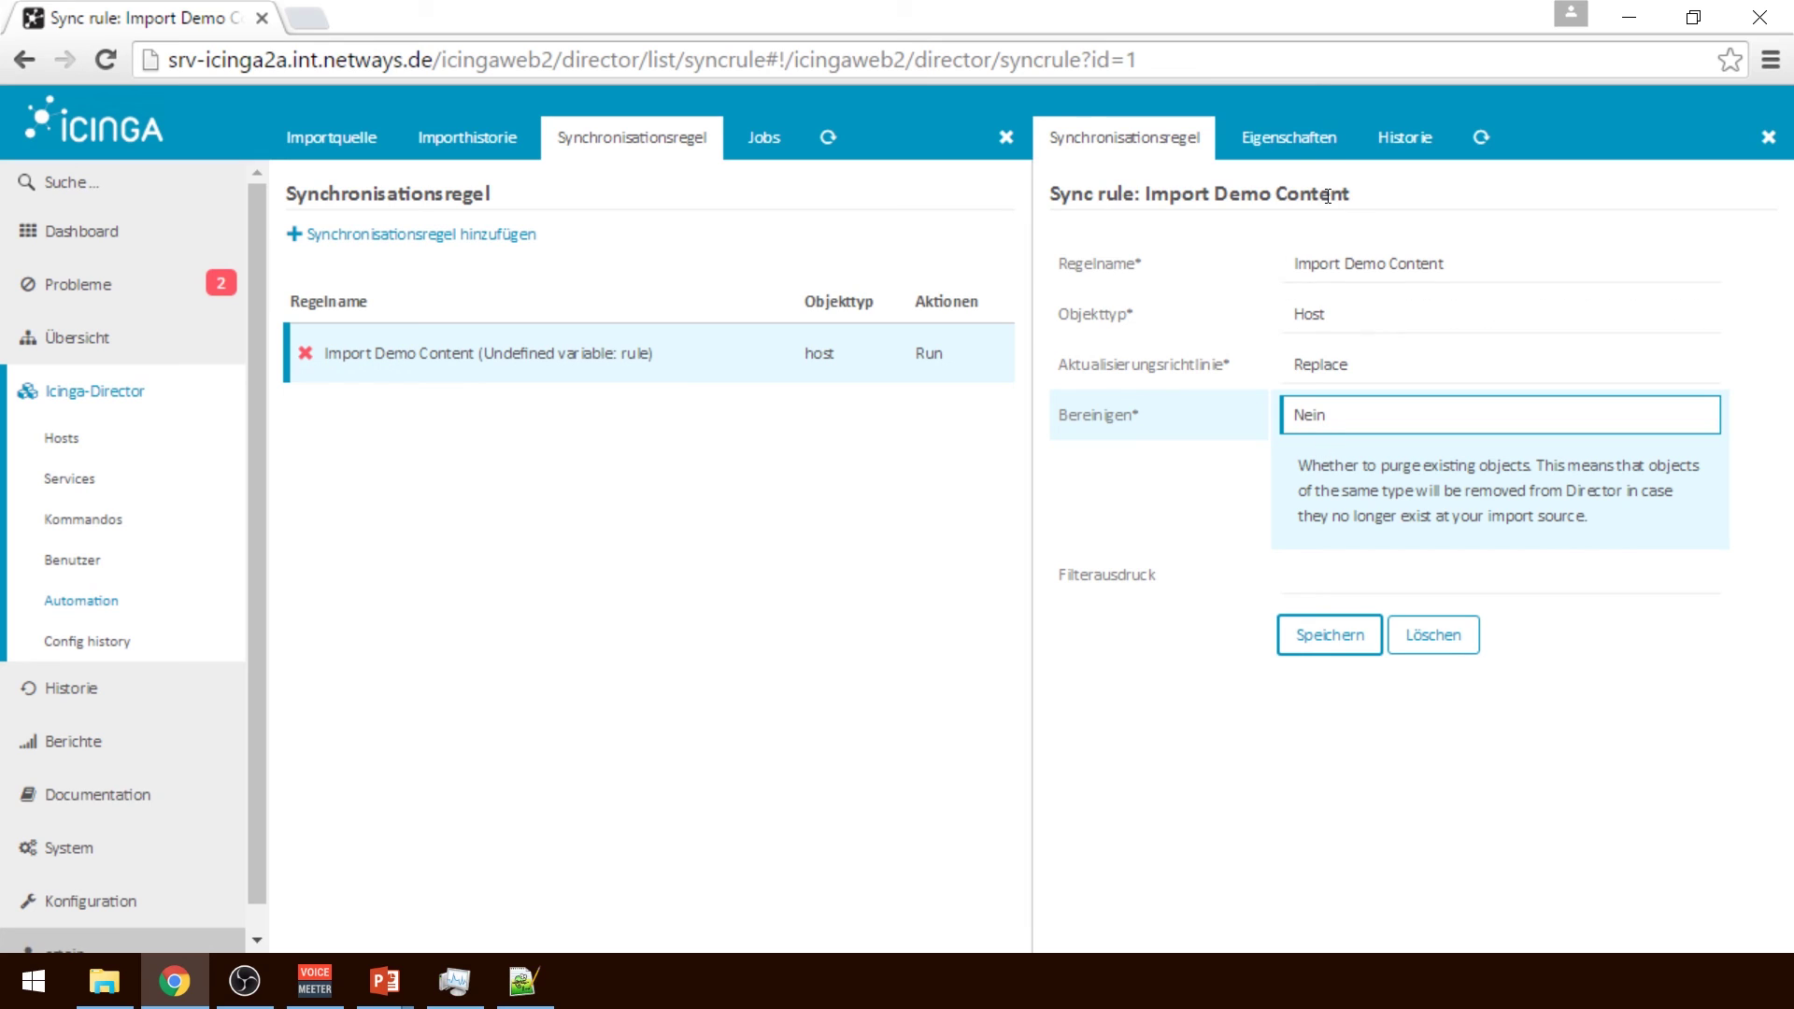
left_click(1308, 157)
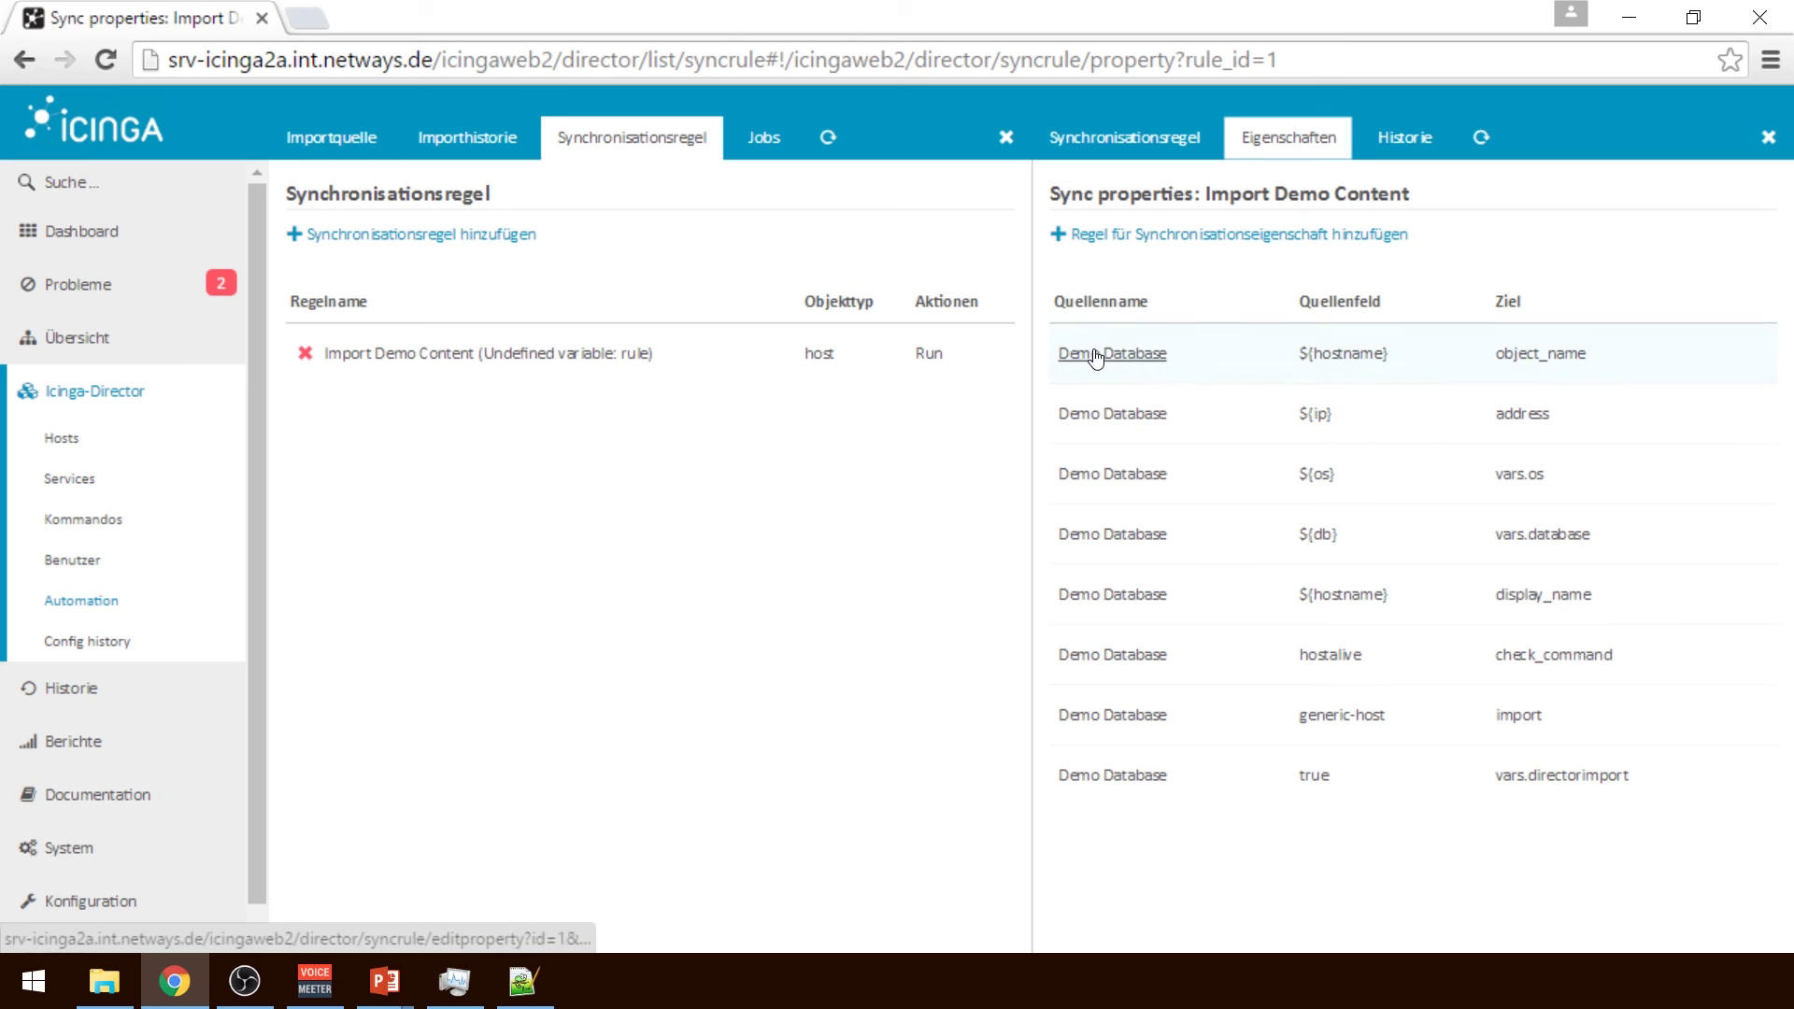
Widen the property list, inspect the object_name mapping, then return to the full list
left_click(1006, 140)
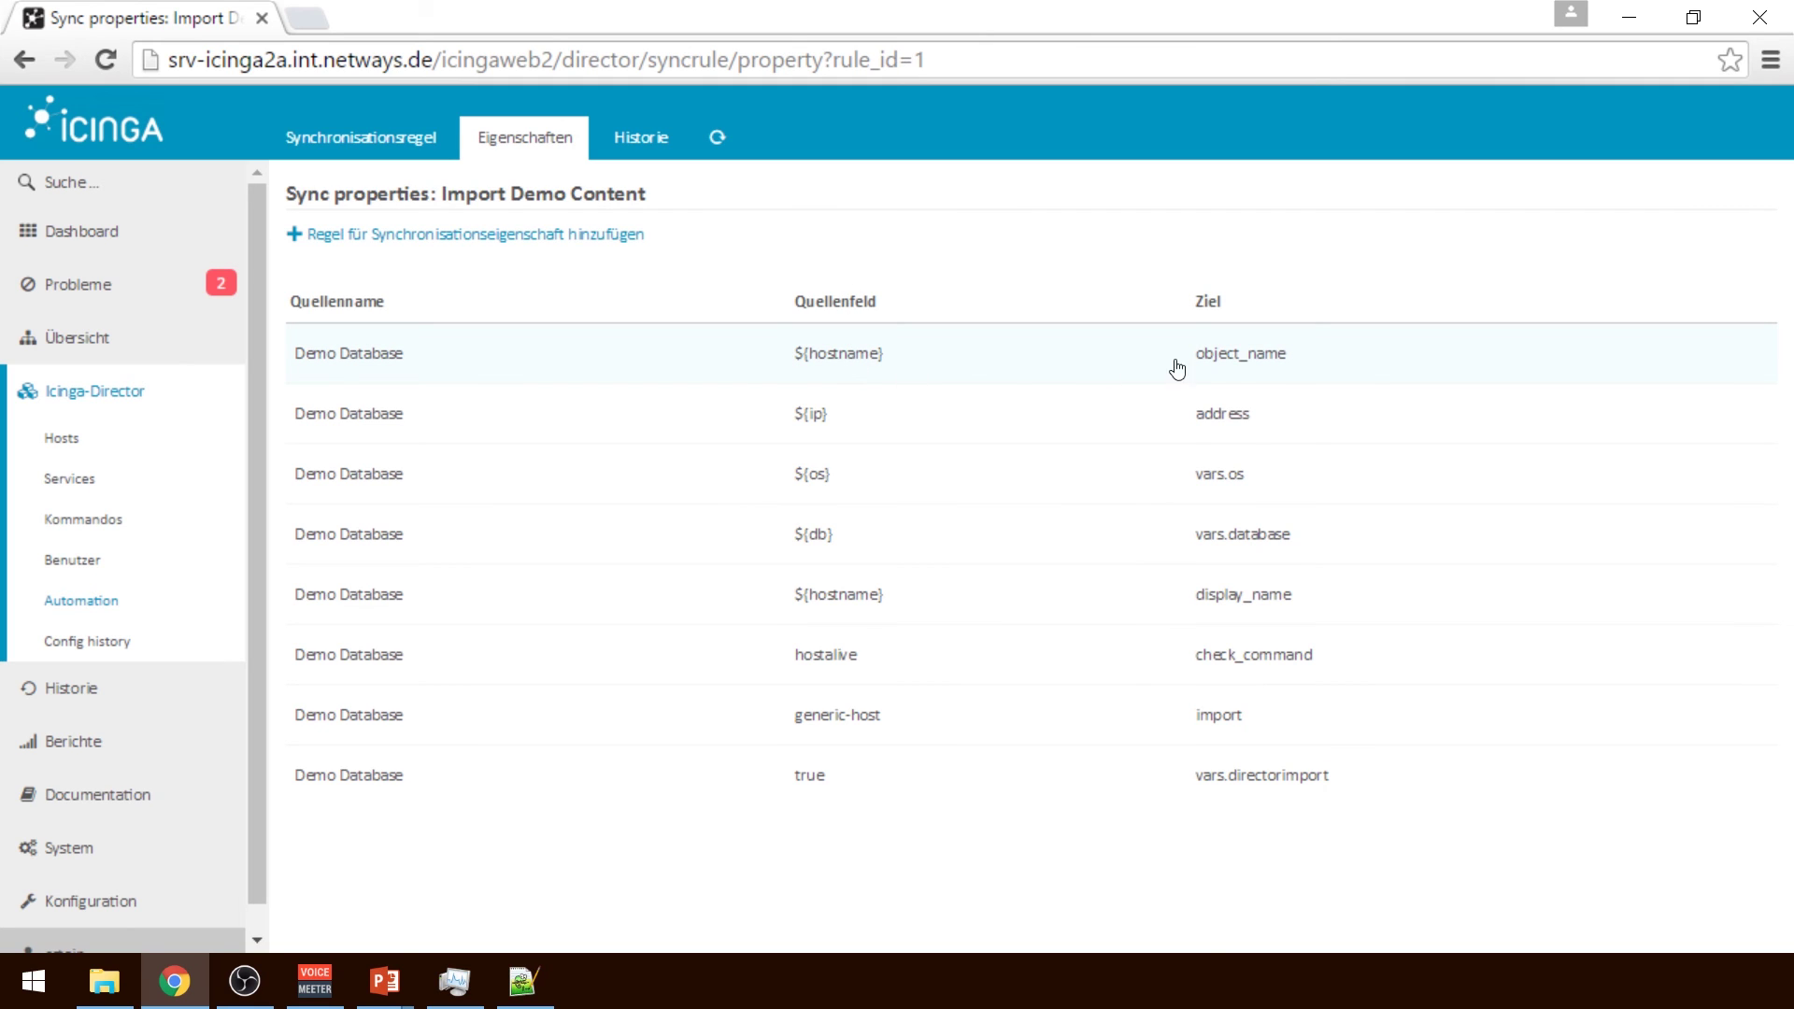
left_click(1252, 355)
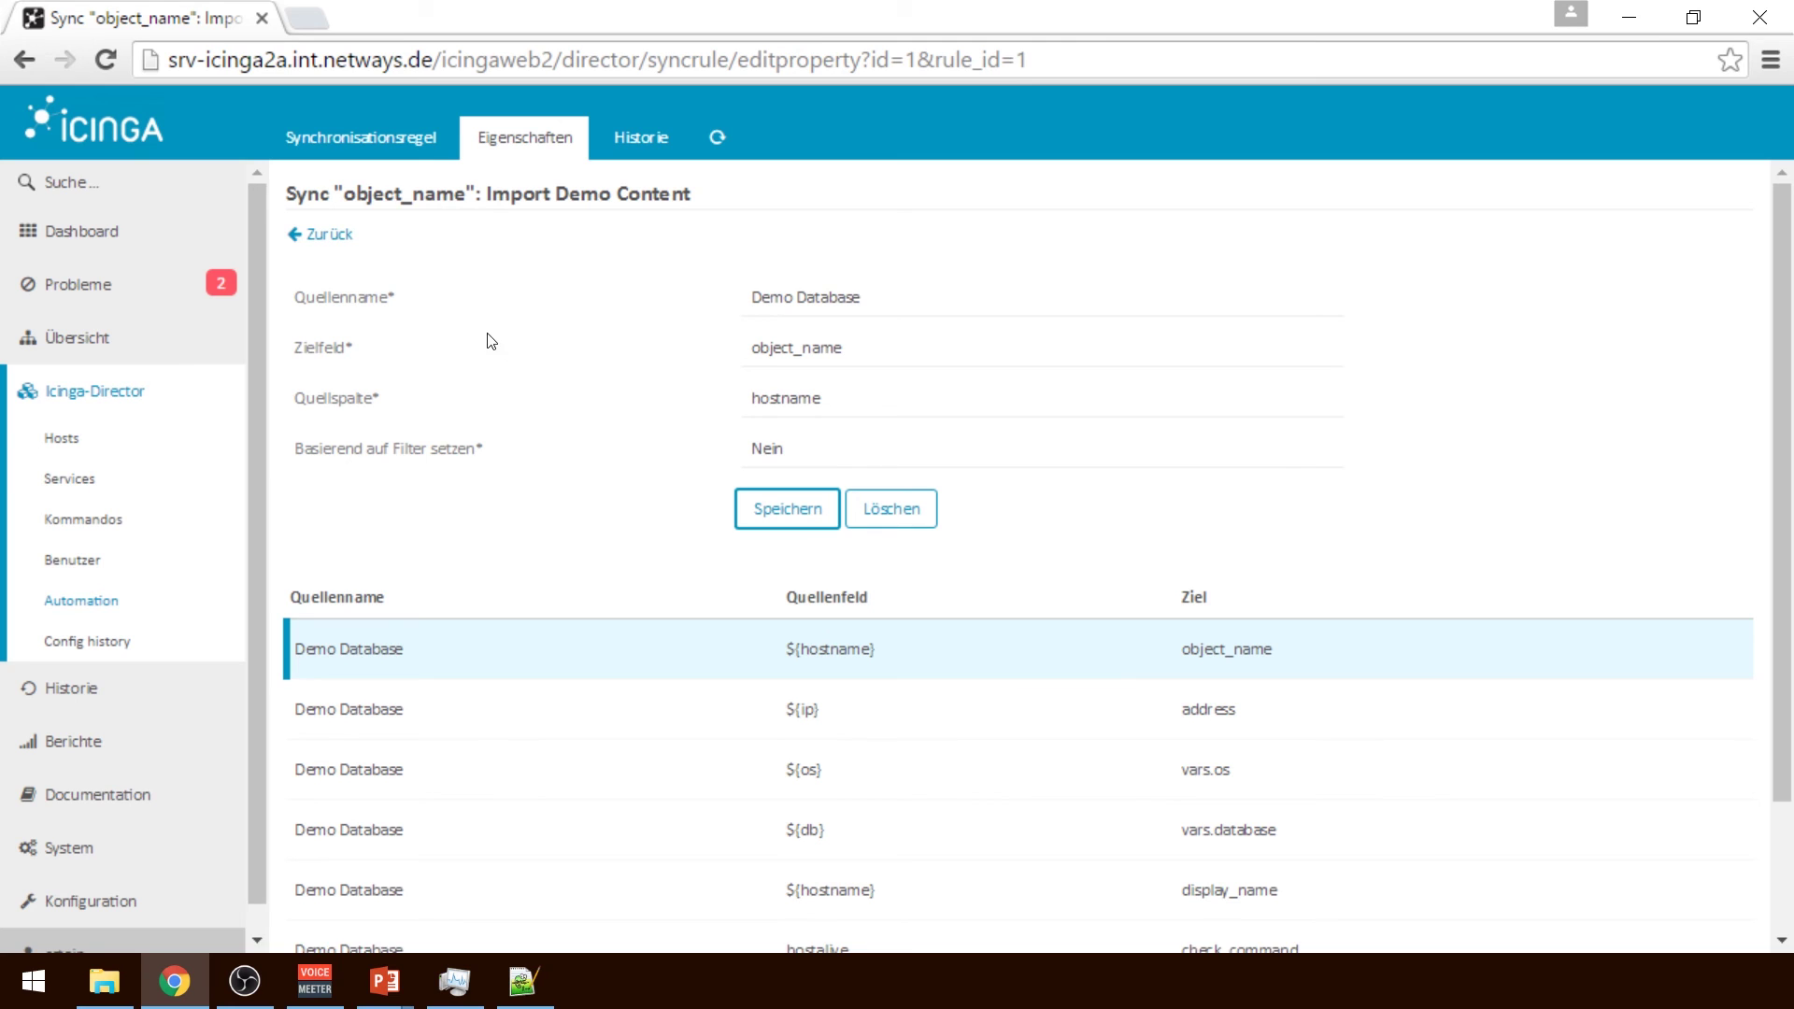
left_click(332, 234)
Start a new sync property from Demo Database targeting check_interval with a custom expression source
left_click(477, 233)
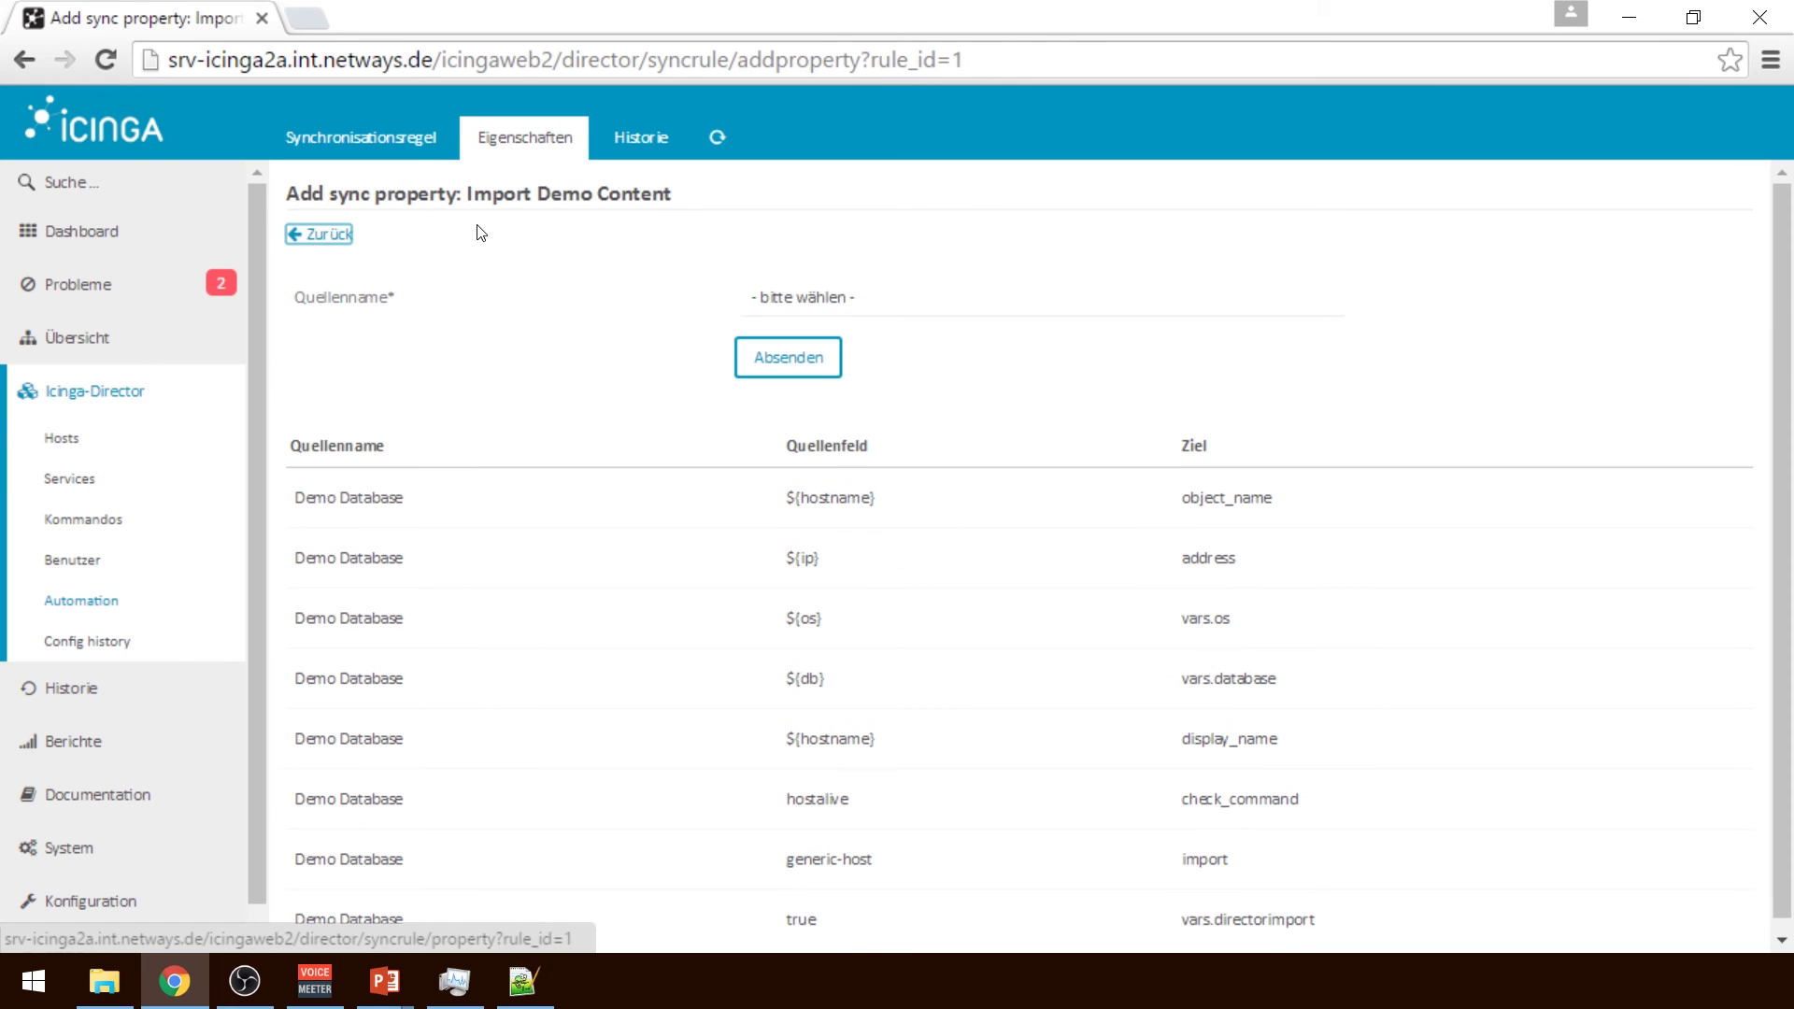
left_click(896, 316)
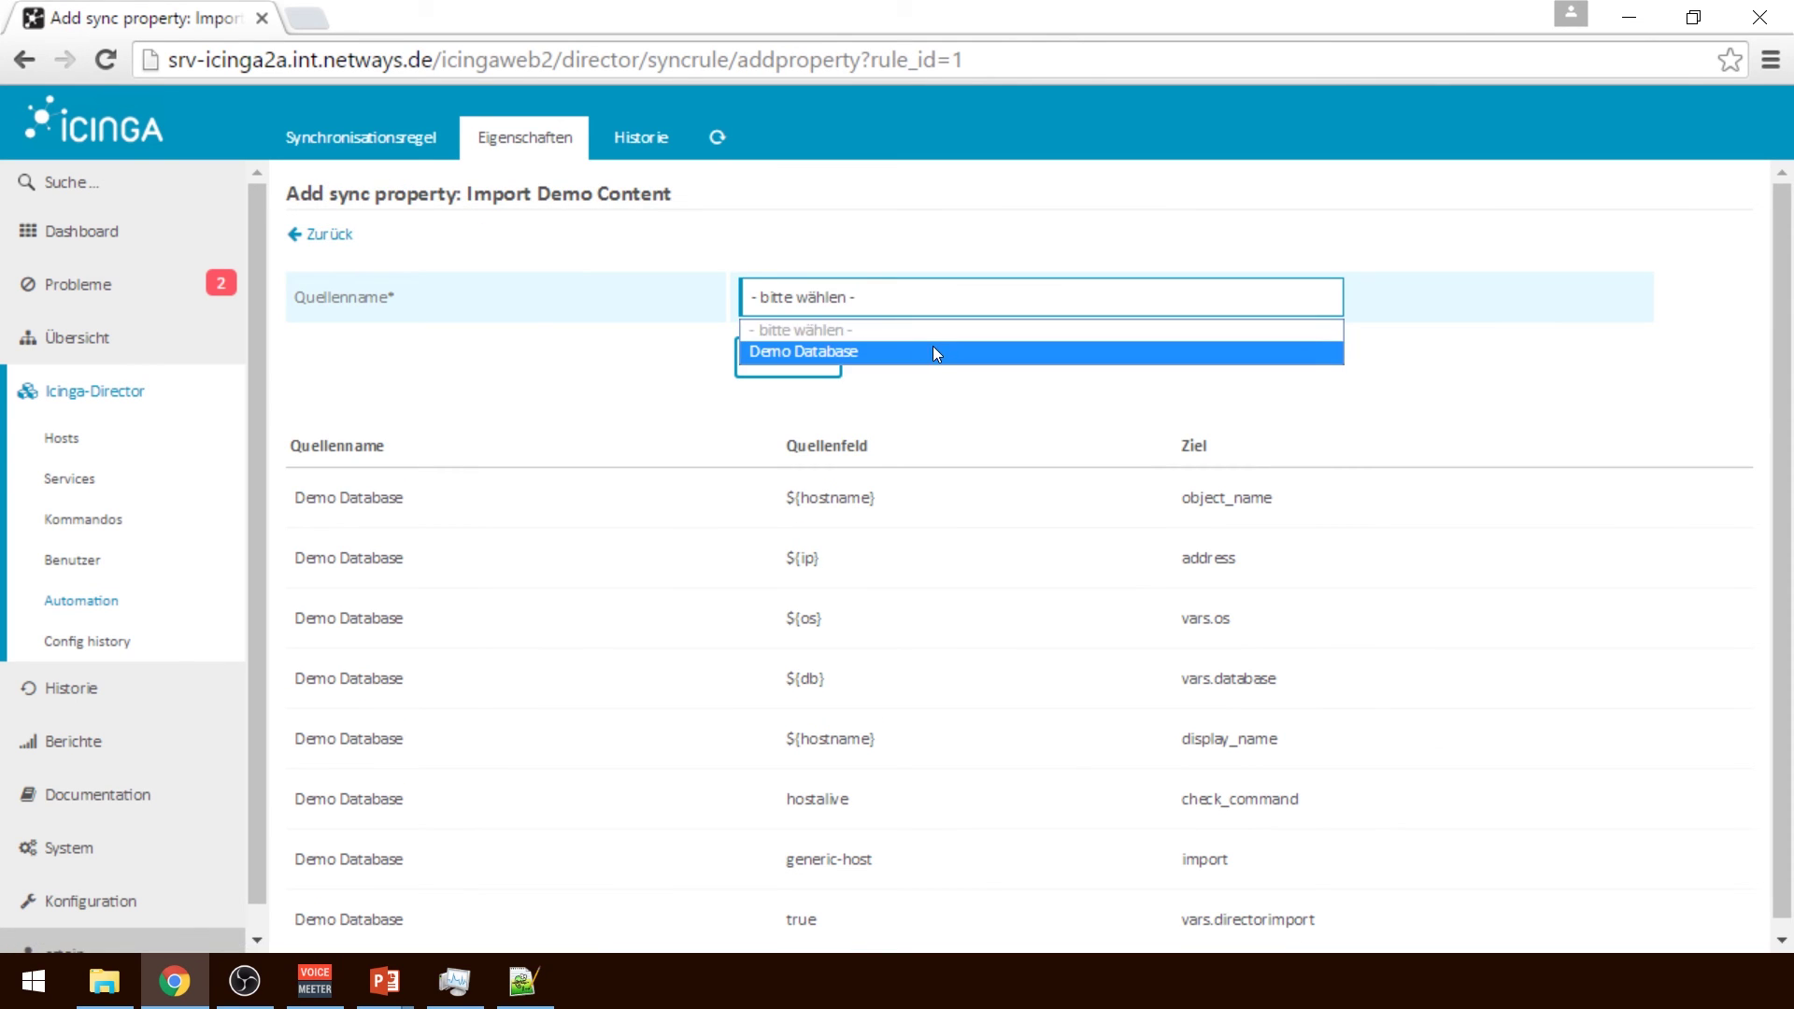
left_click(932, 350)
left_click(936, 356)
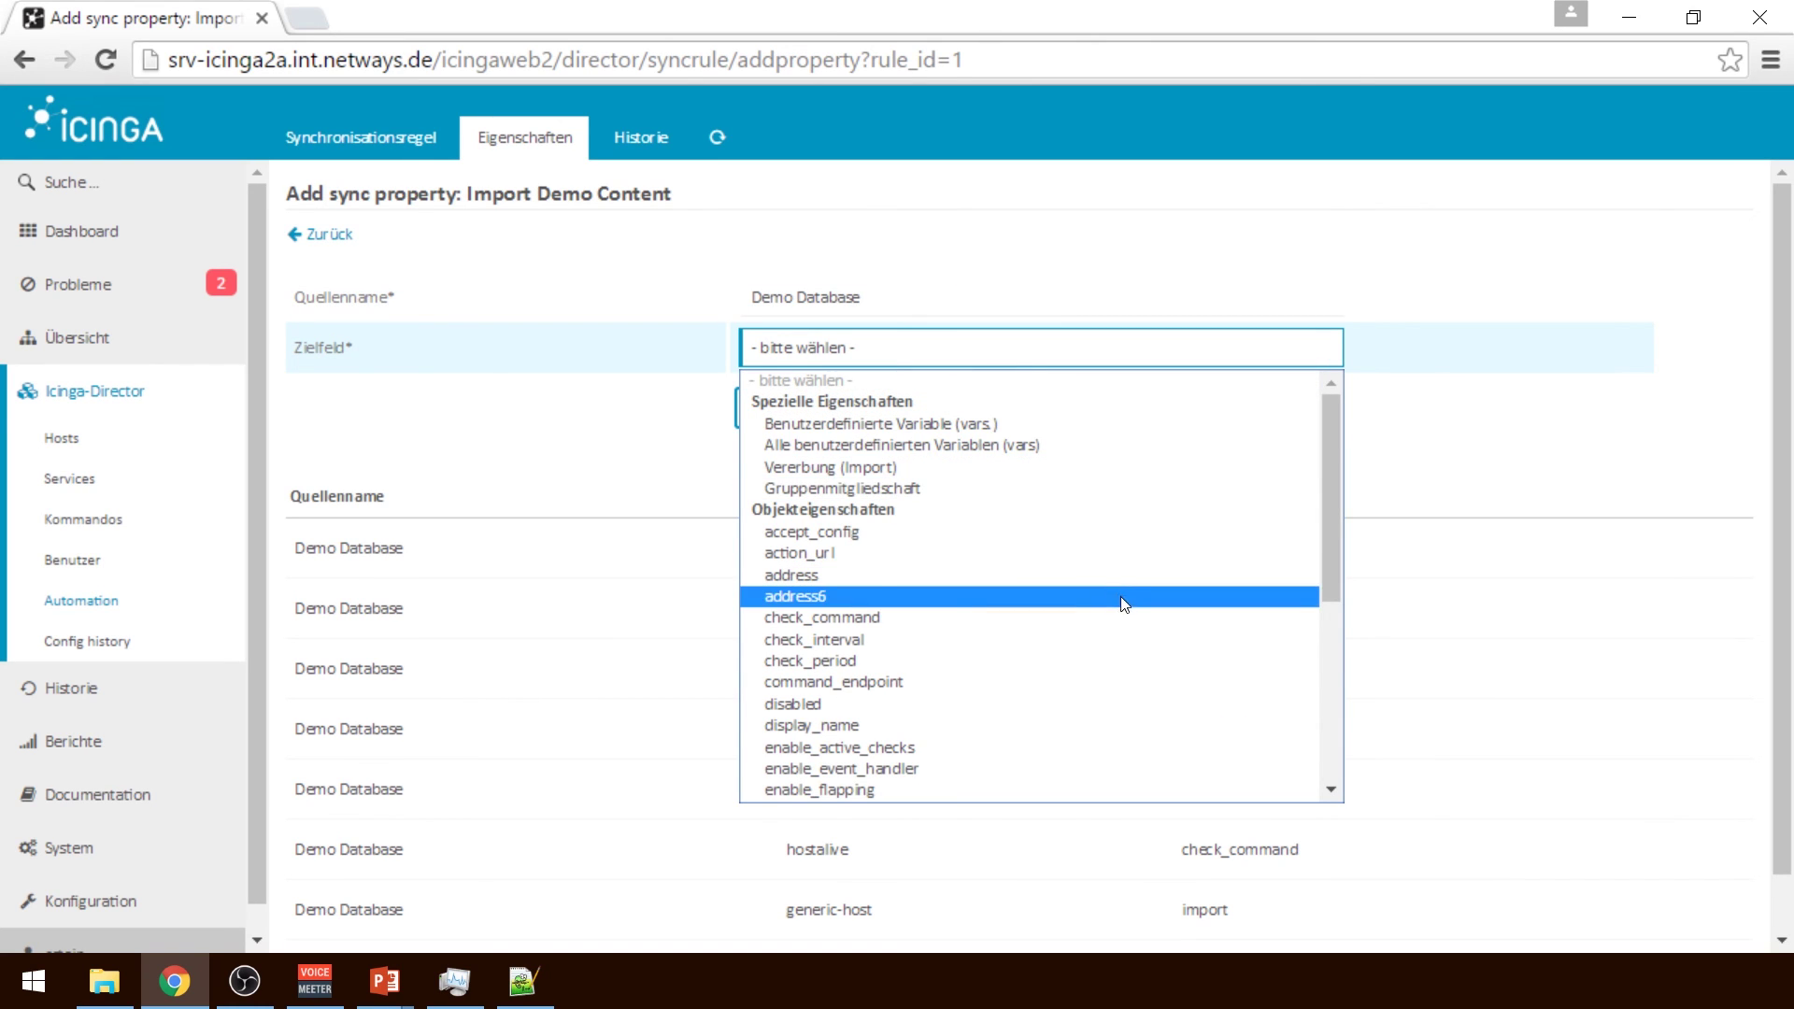
left_click(1095, 641)
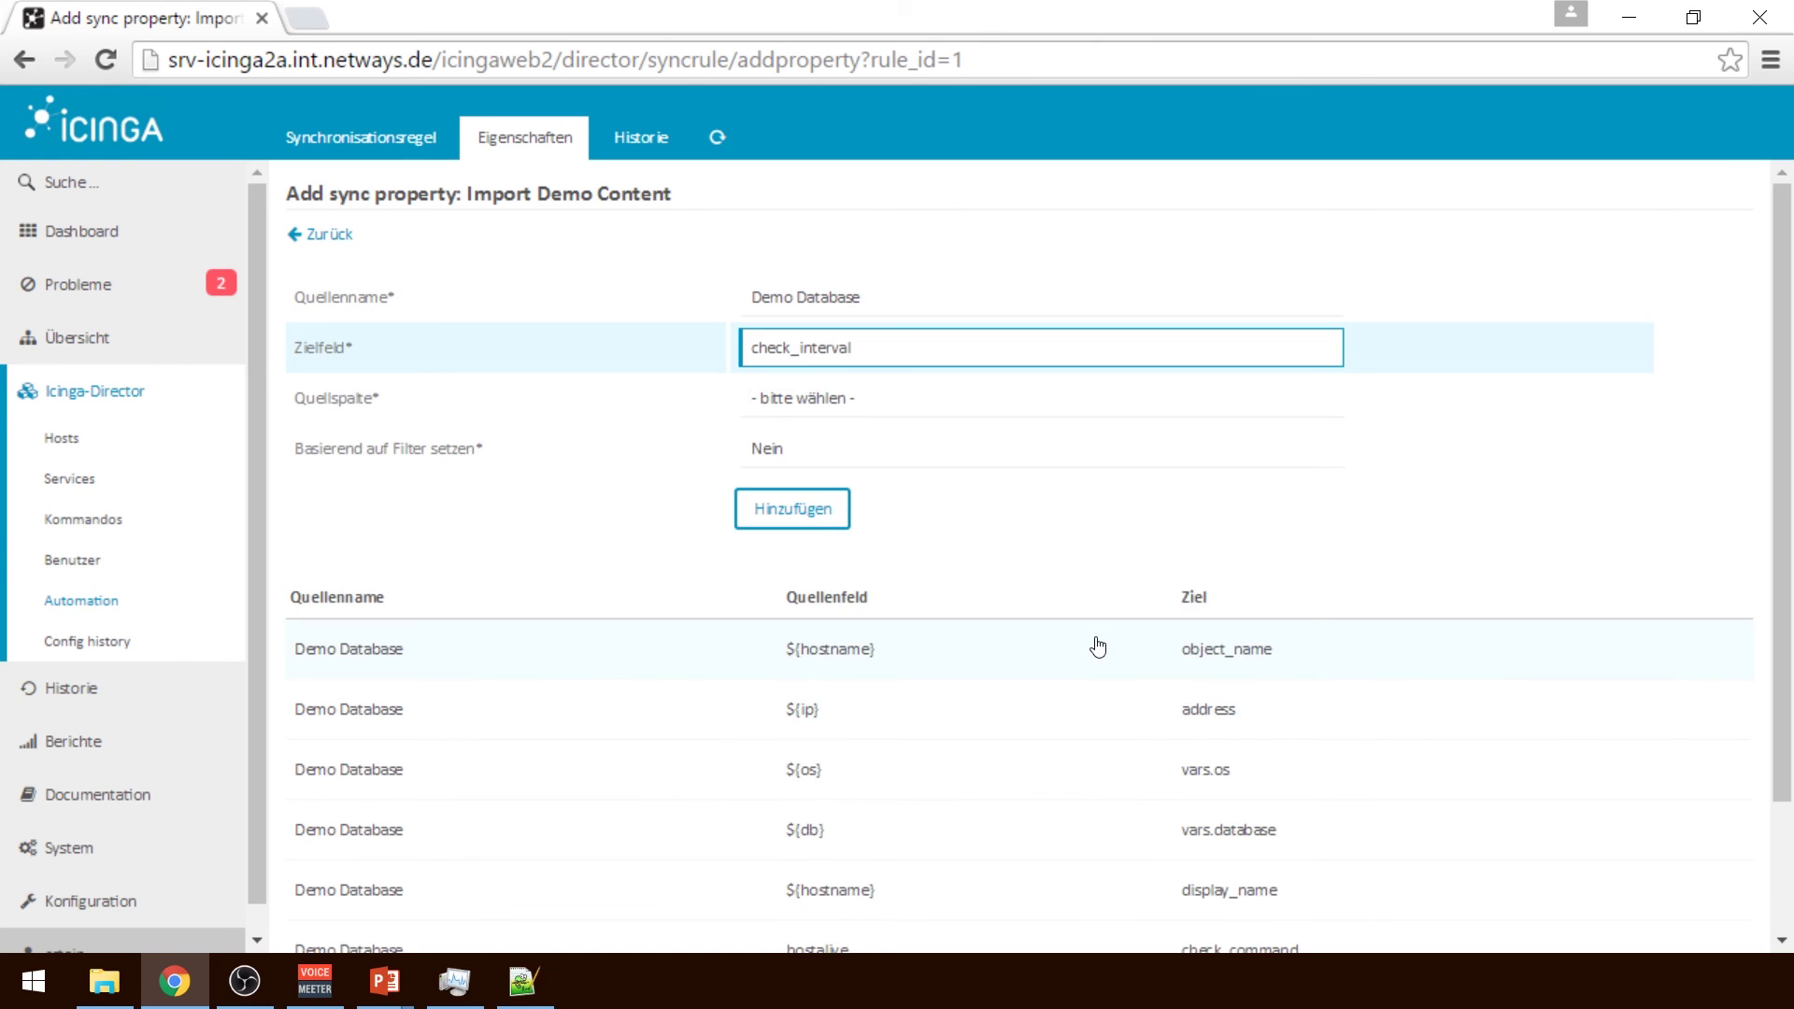
left_click(848, 412)
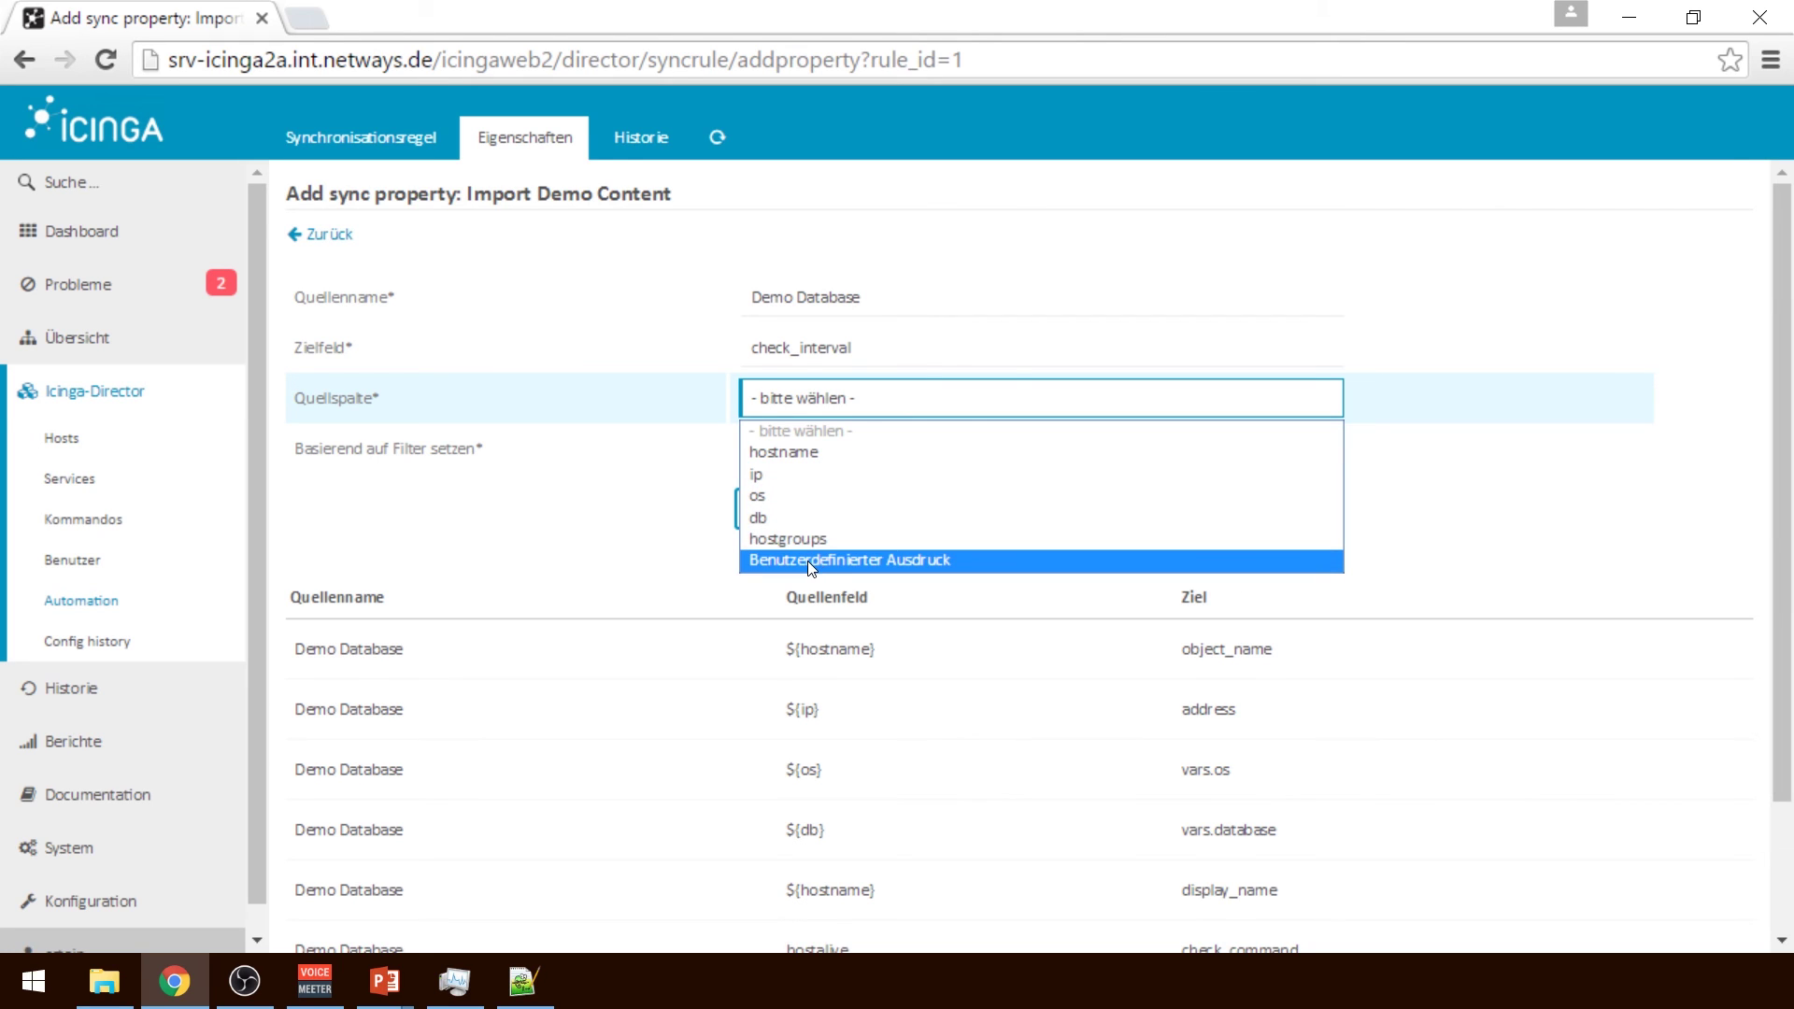
left_click(938, 561)
Set the source expression to 120, add the property, and open vars.directorimport for editing
left_click(912, 448)
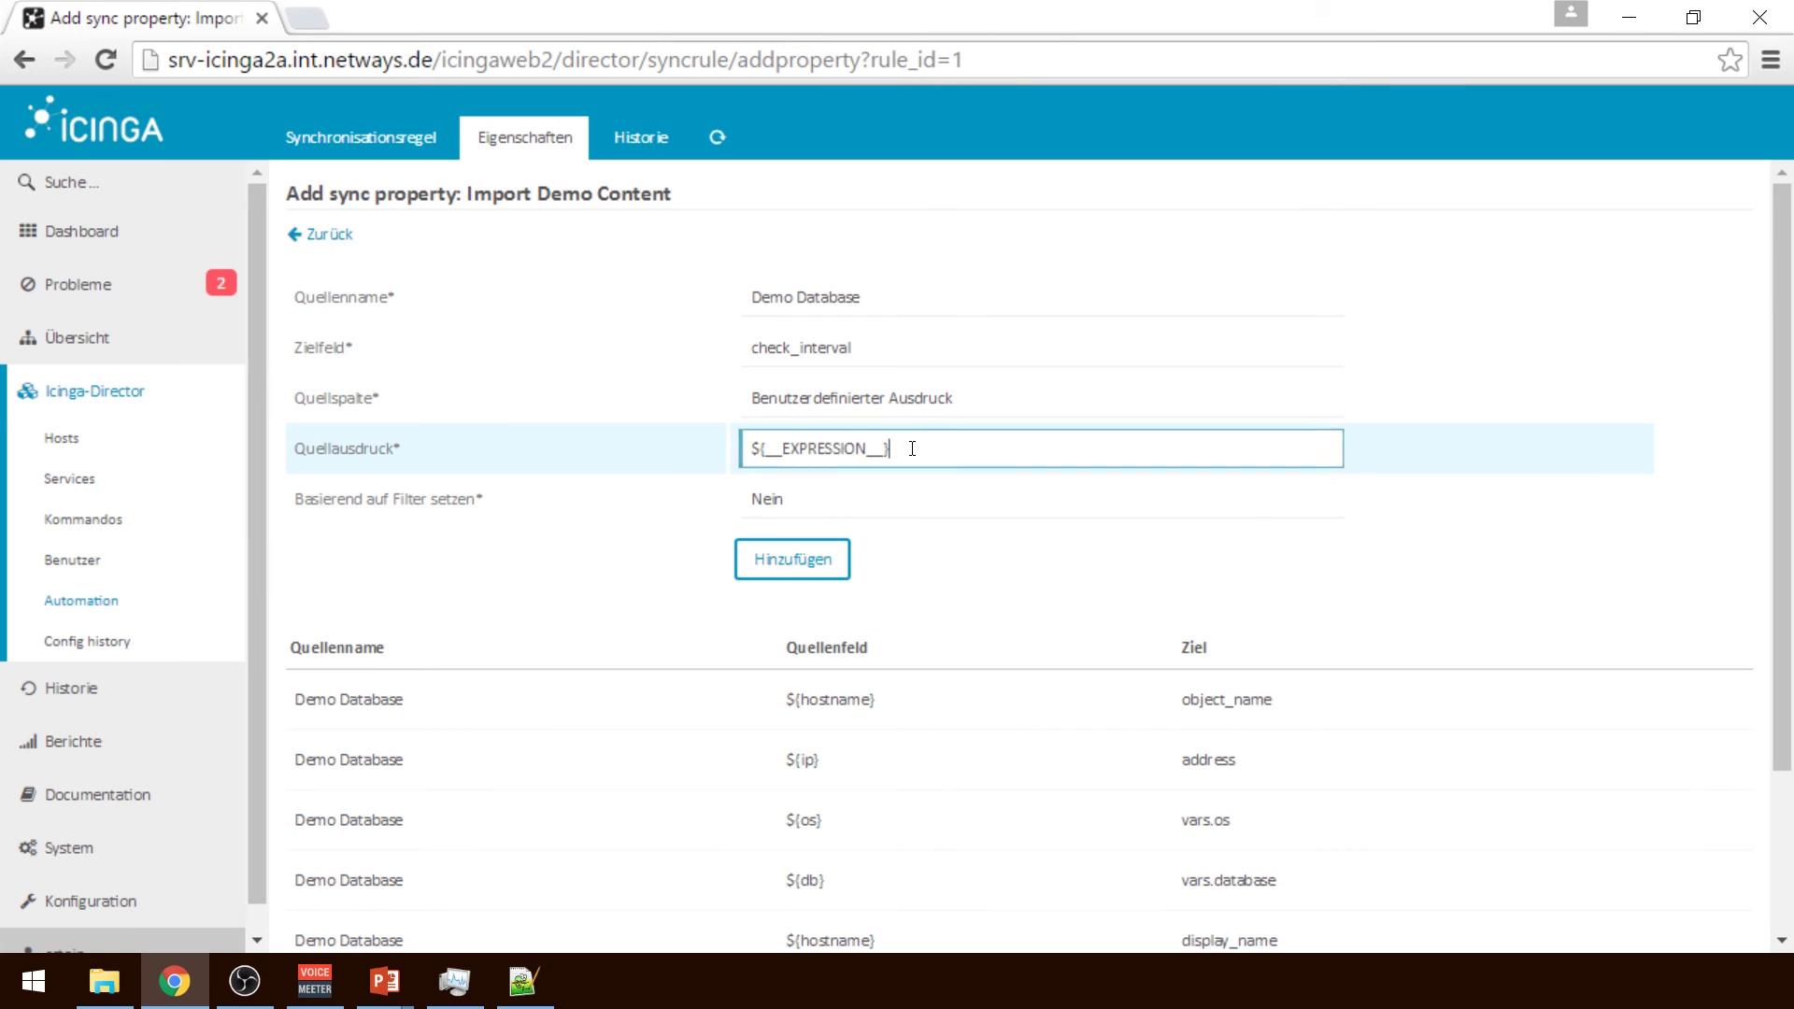
left_click_drag(912, 448, 507, 432)
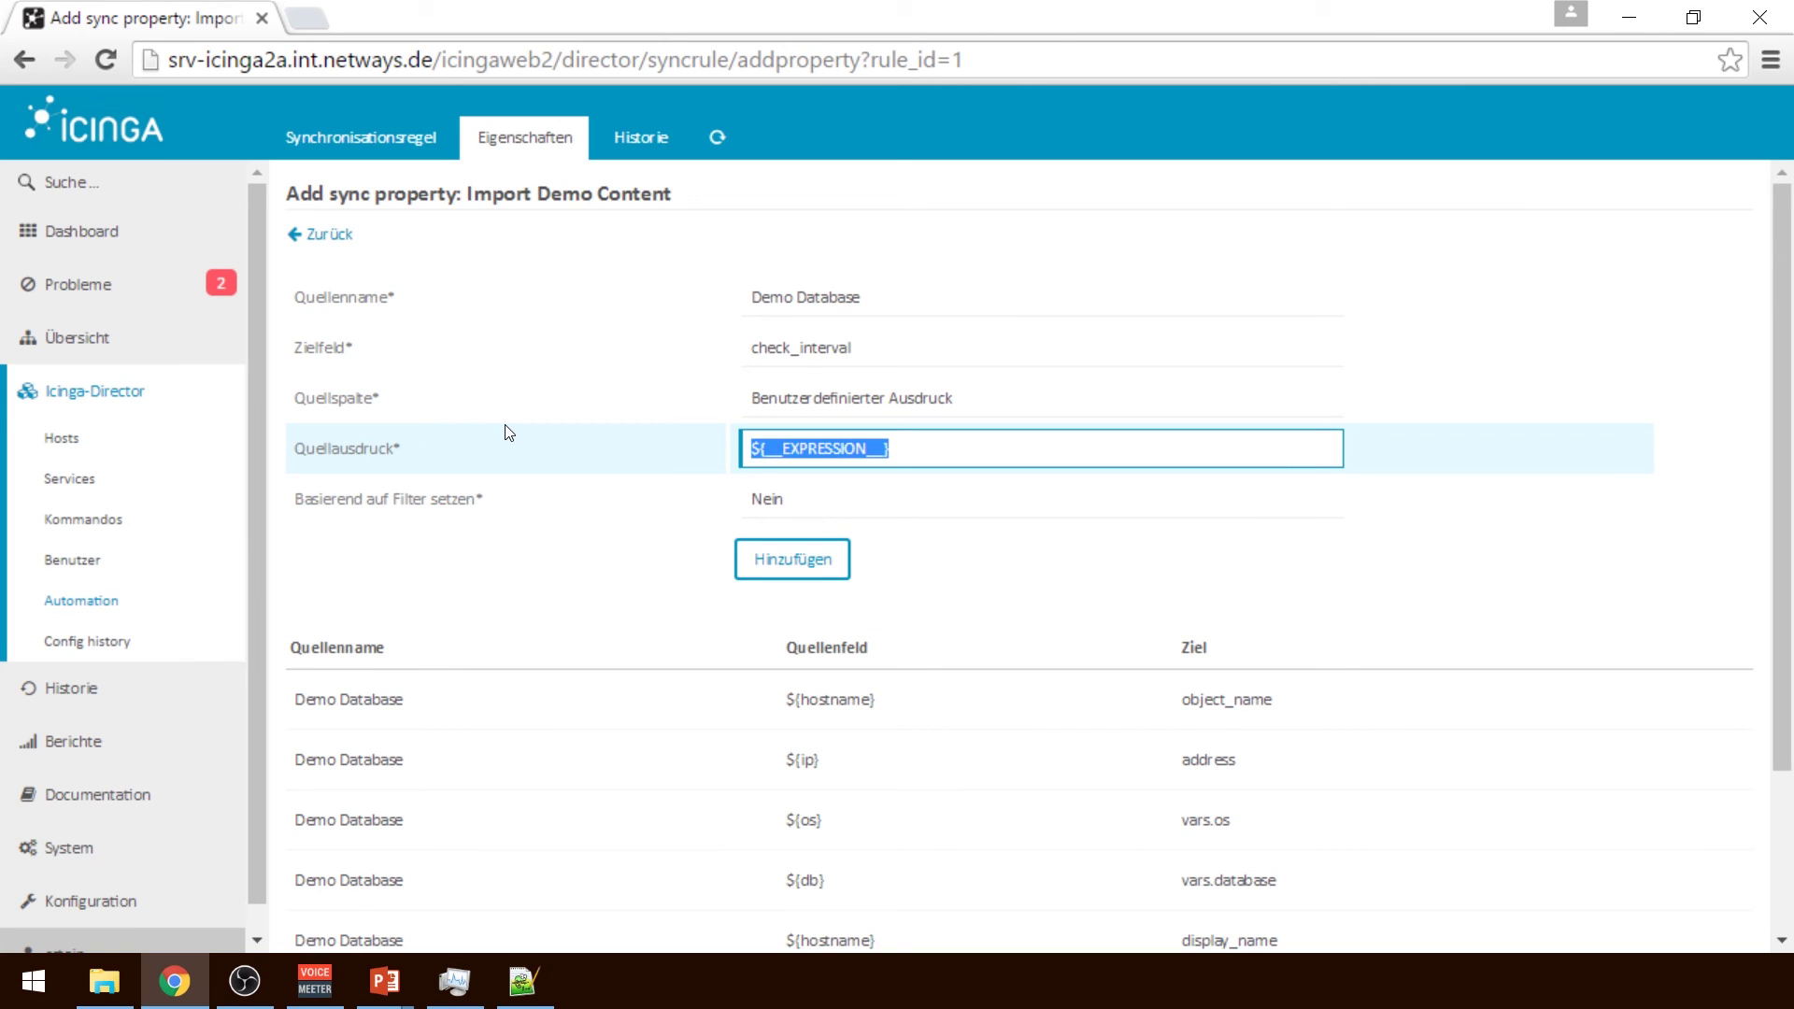
type("120")
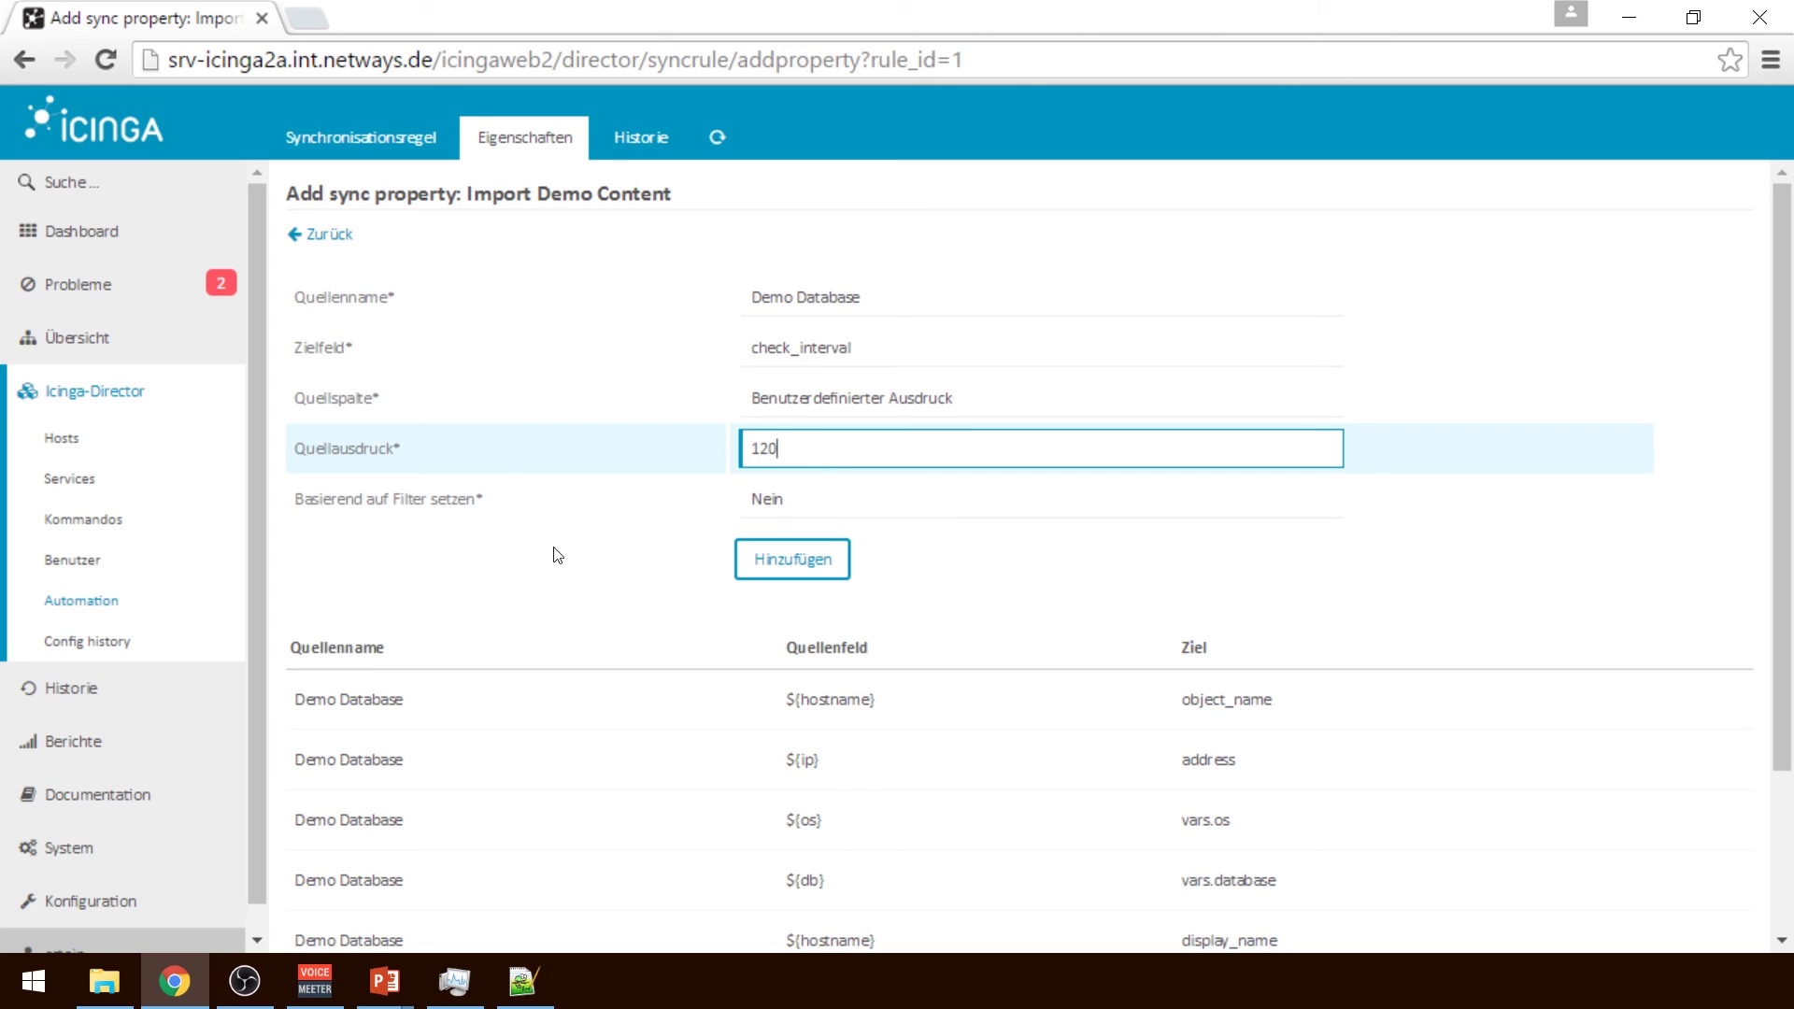
left_click(811, 574)
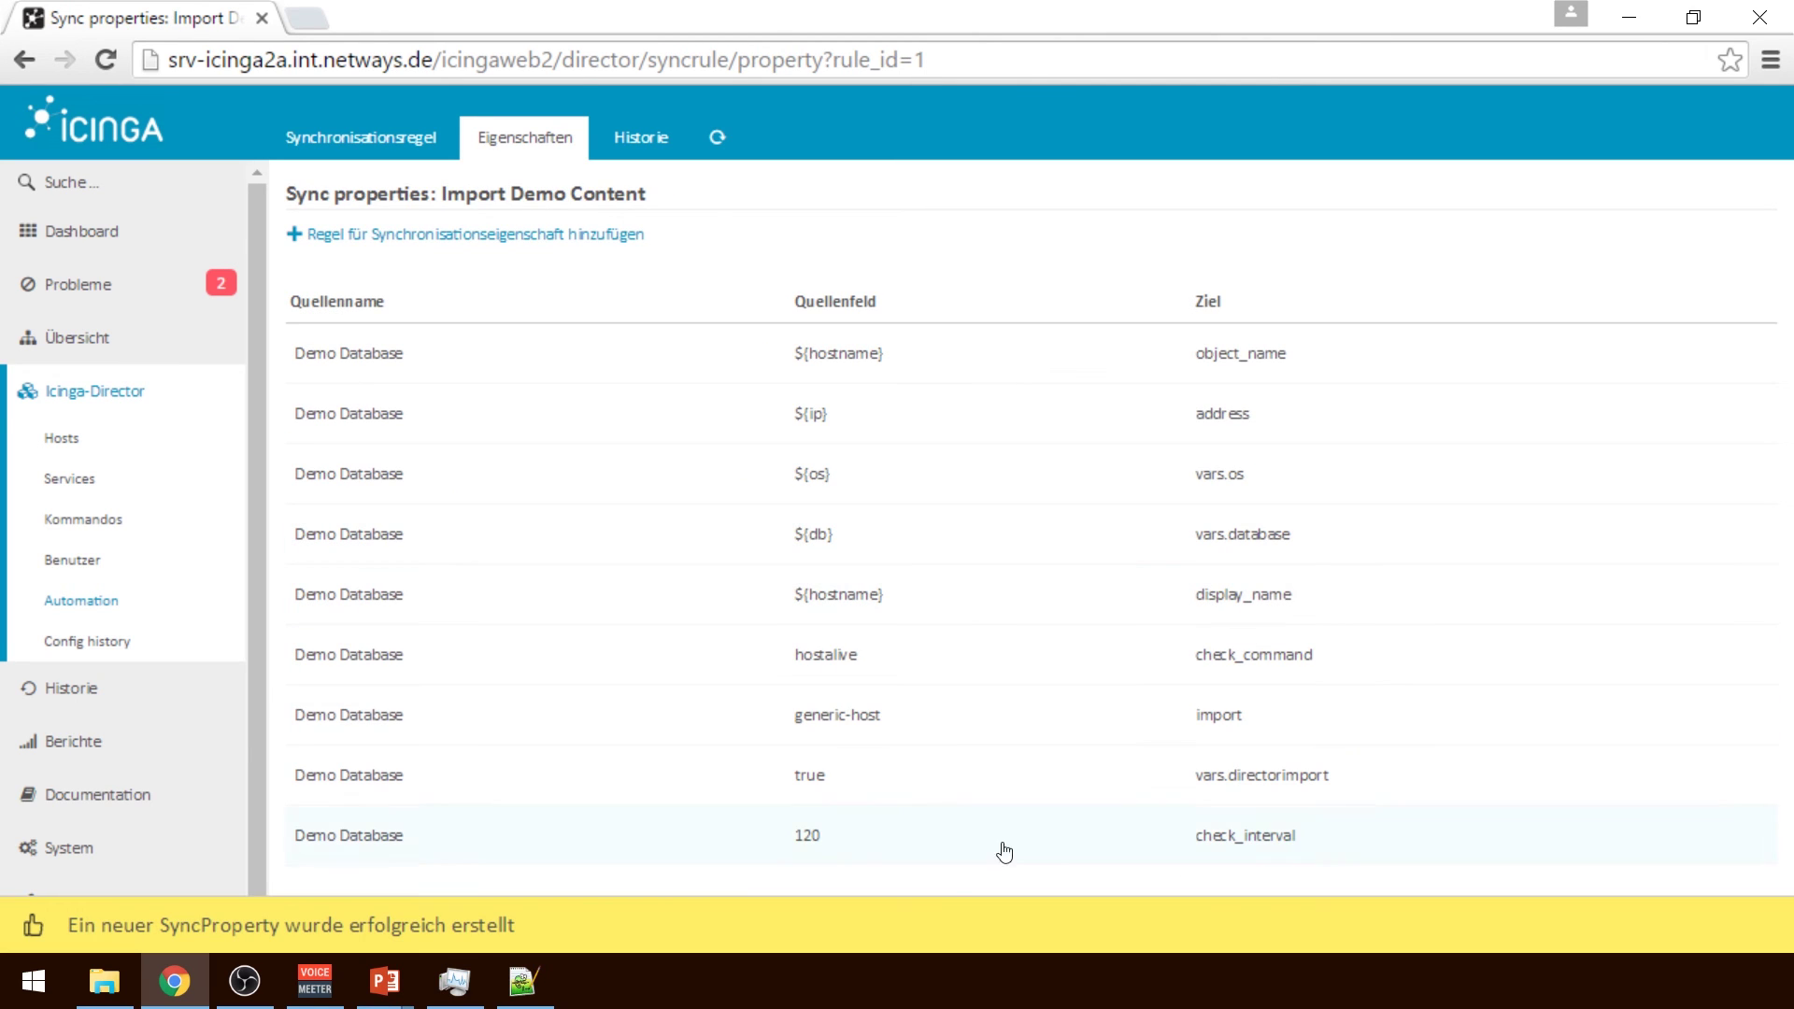
left_click(1128, 775)
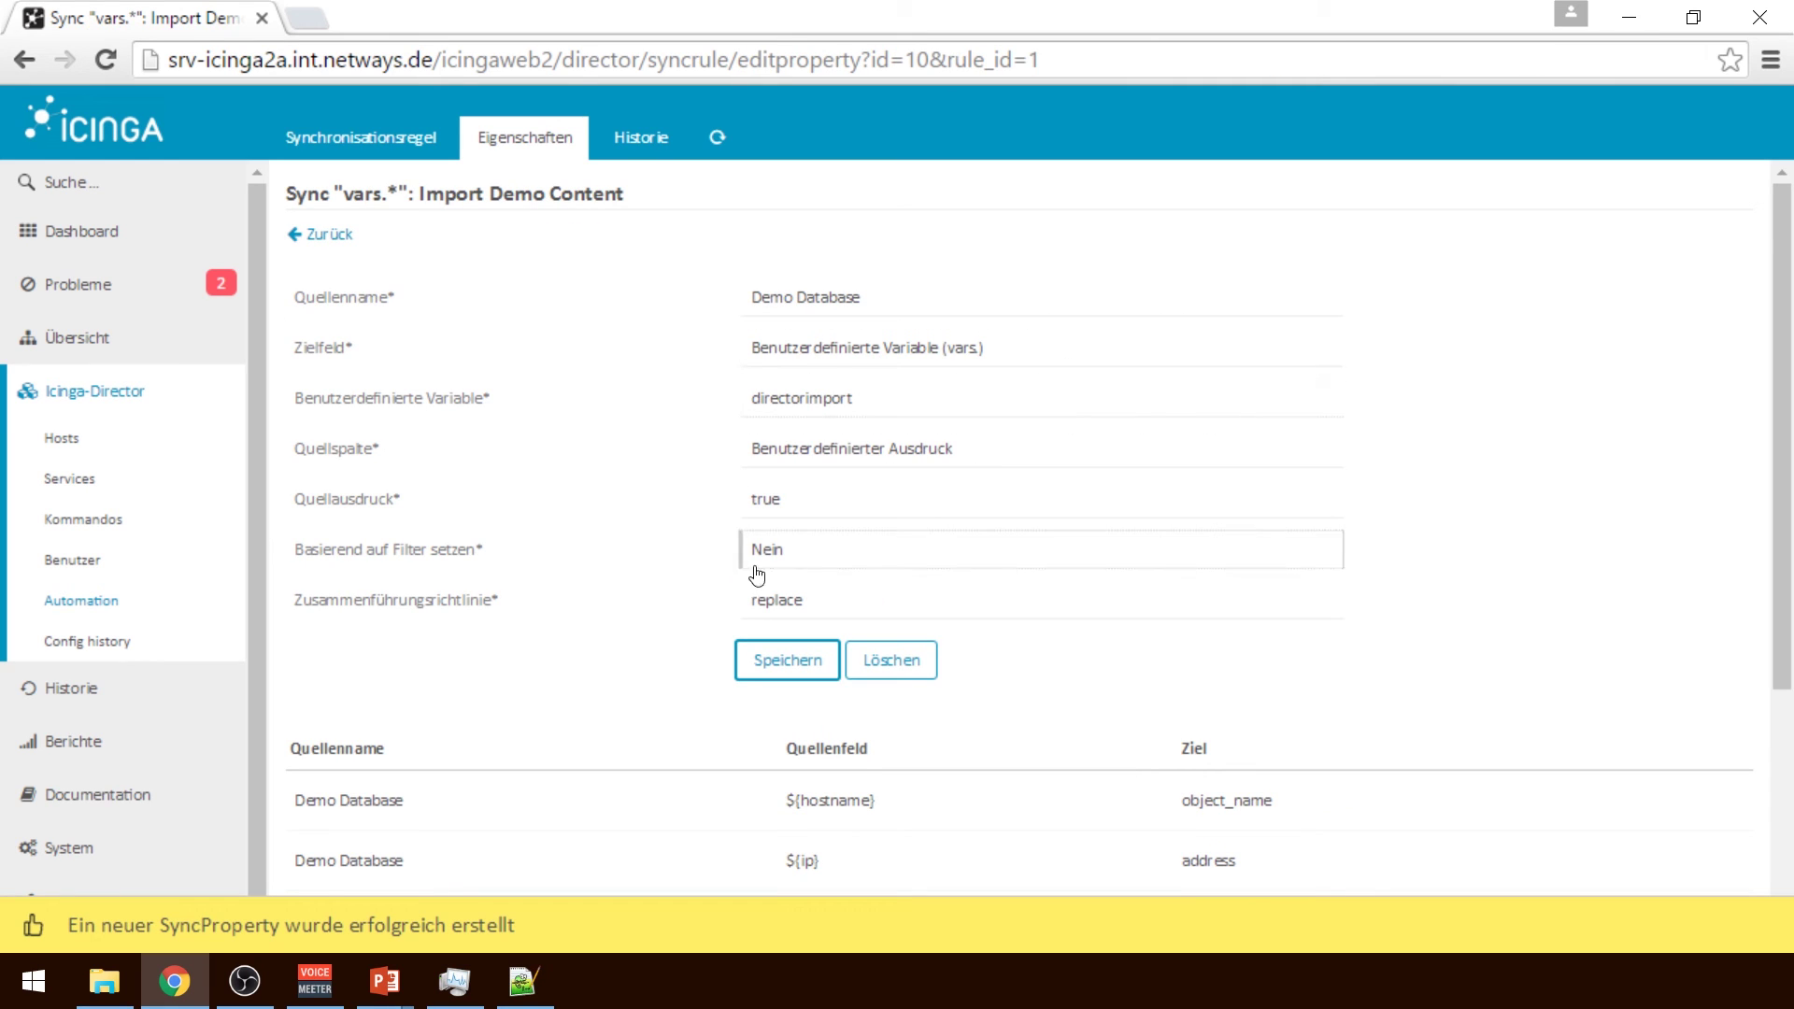
Review the directorimport property with source expression true and save it
double_click(816, 392)
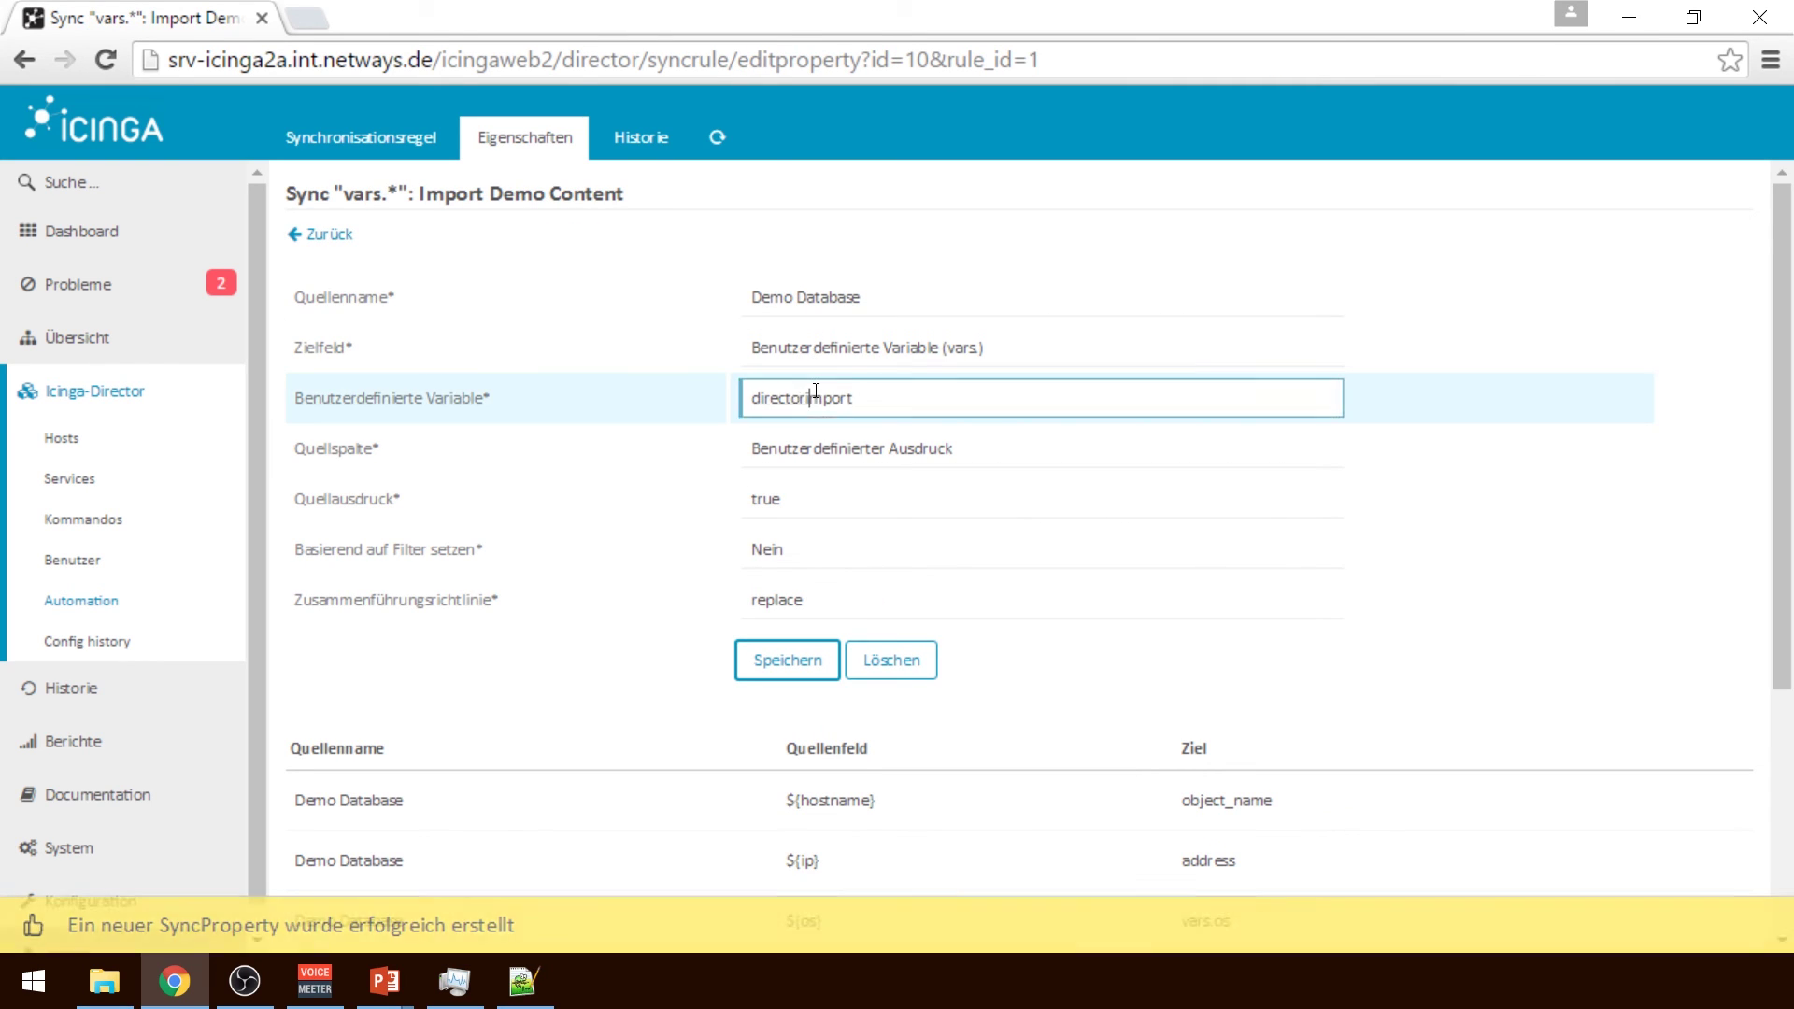
double_click(776, 503)
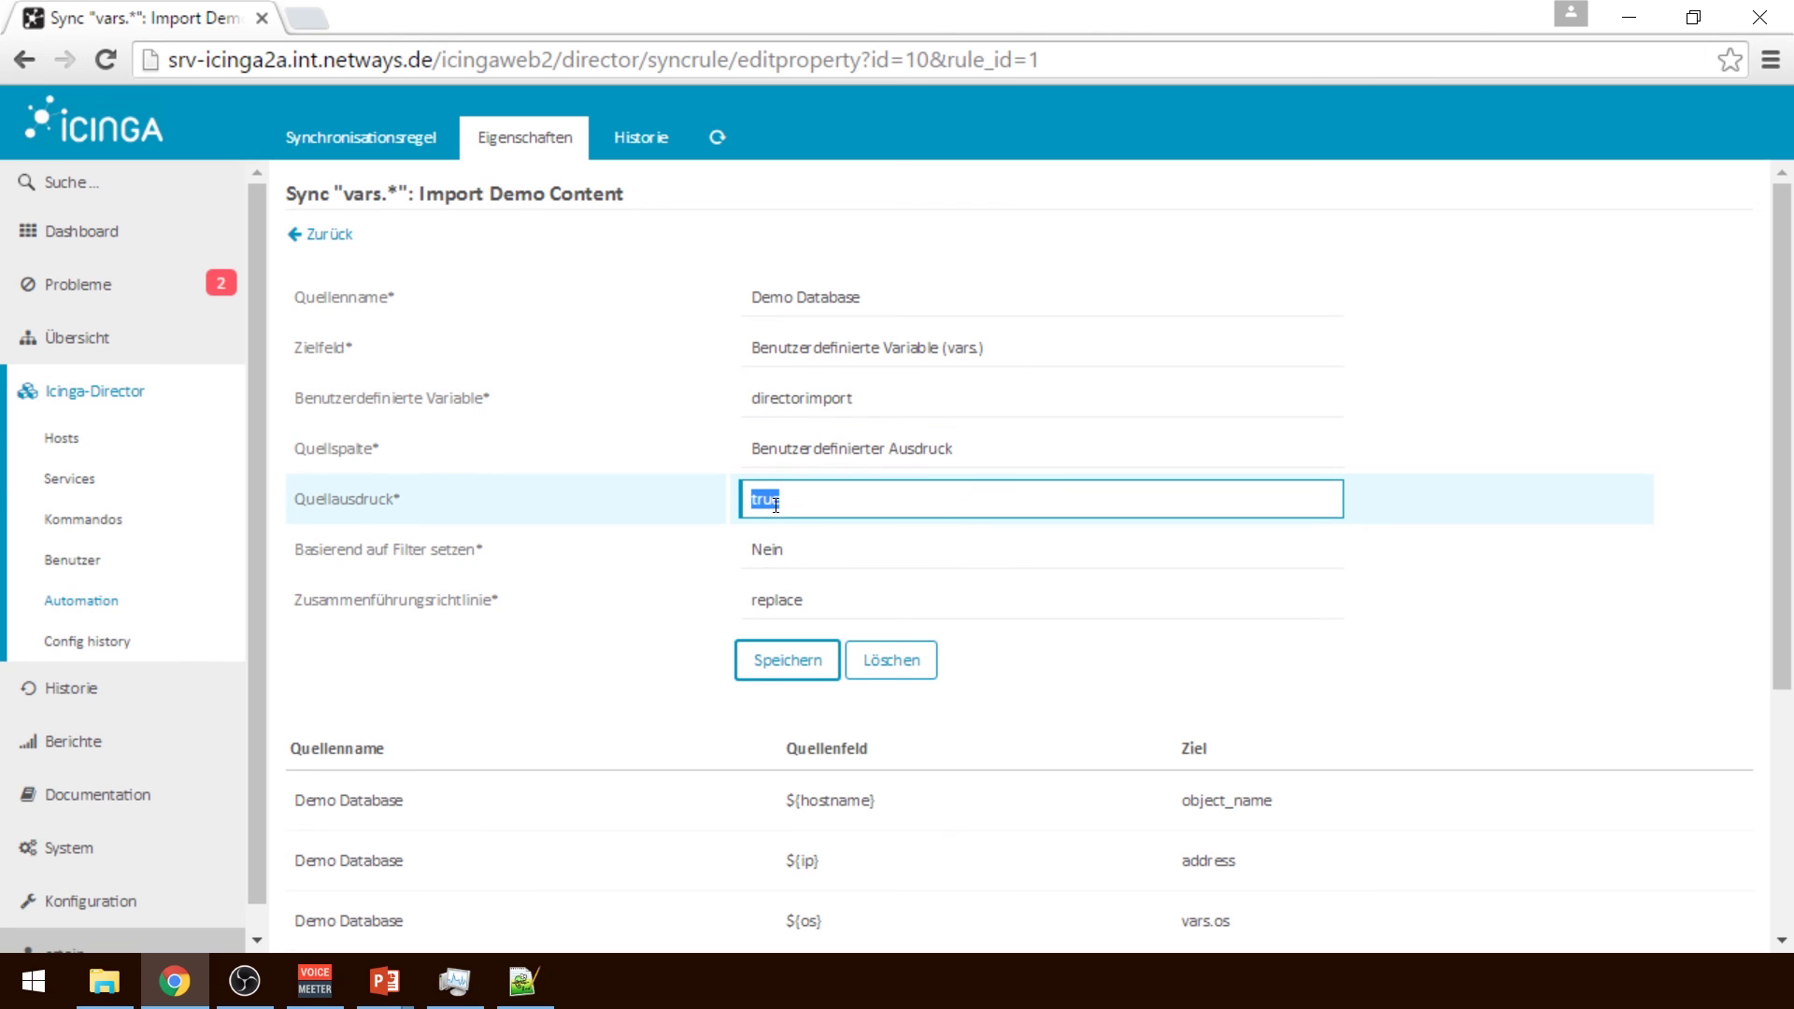
left_click(806, 496)
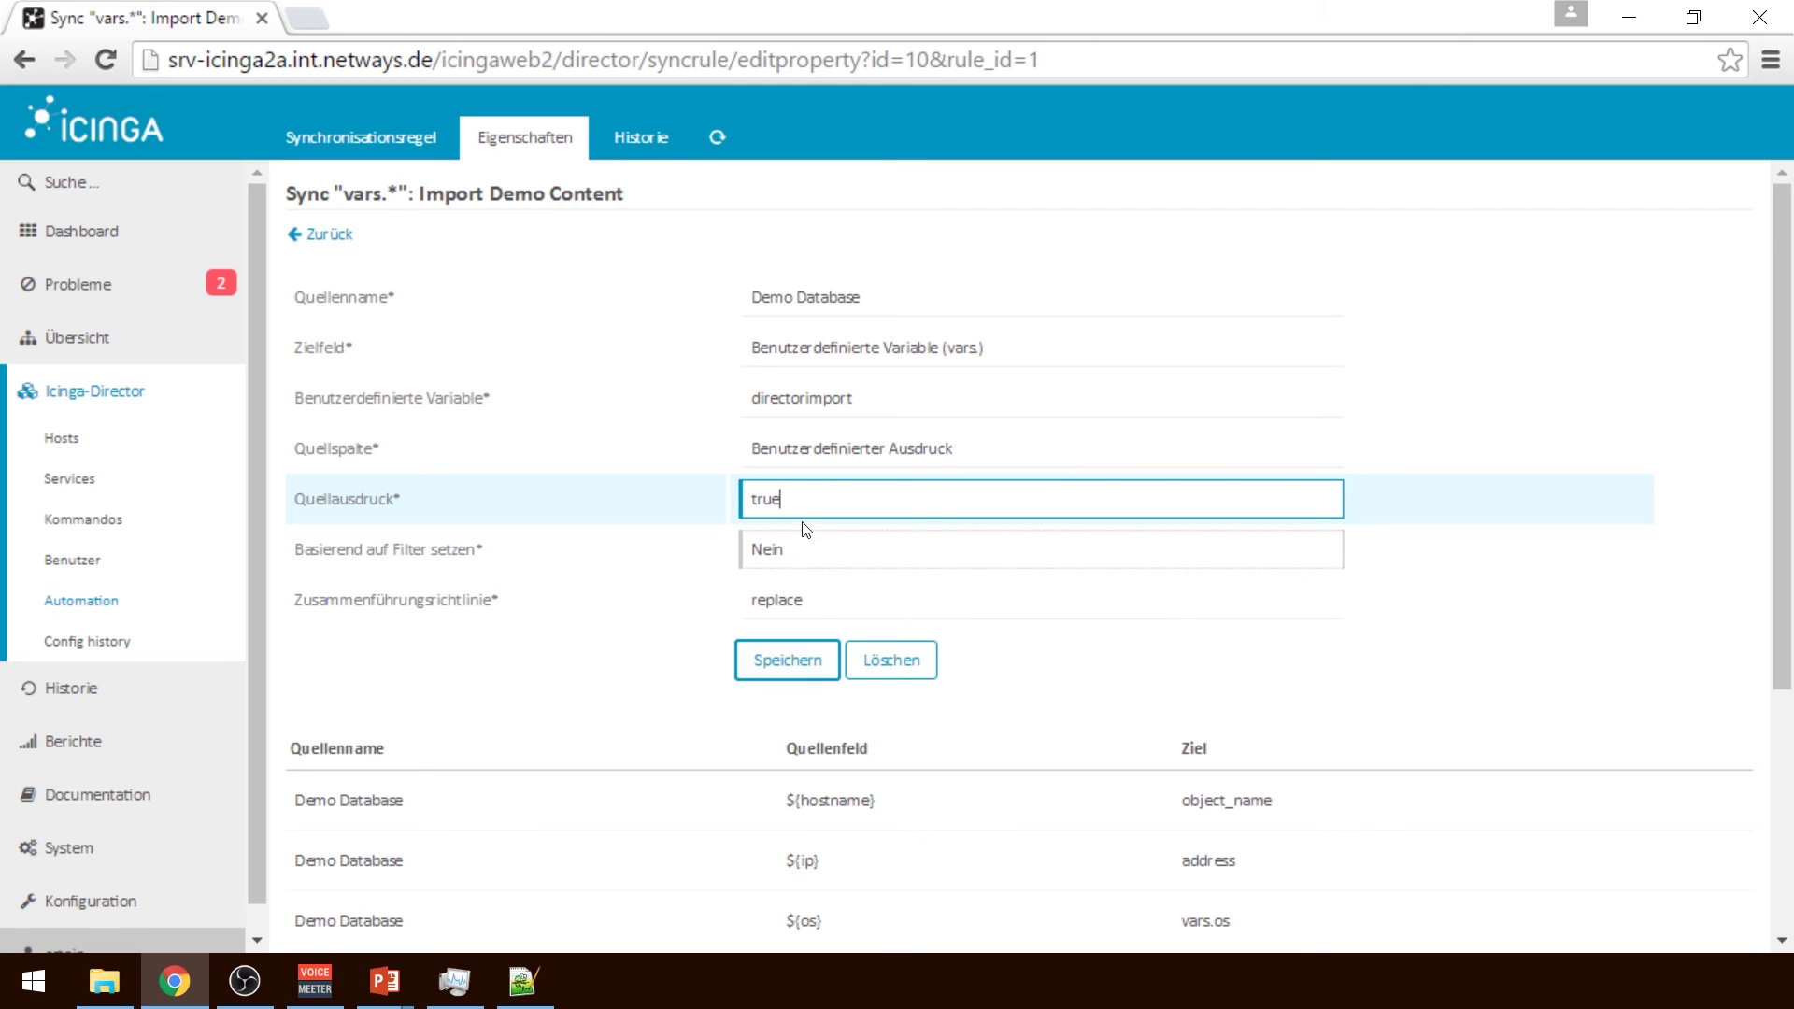
left_click(783, 666)
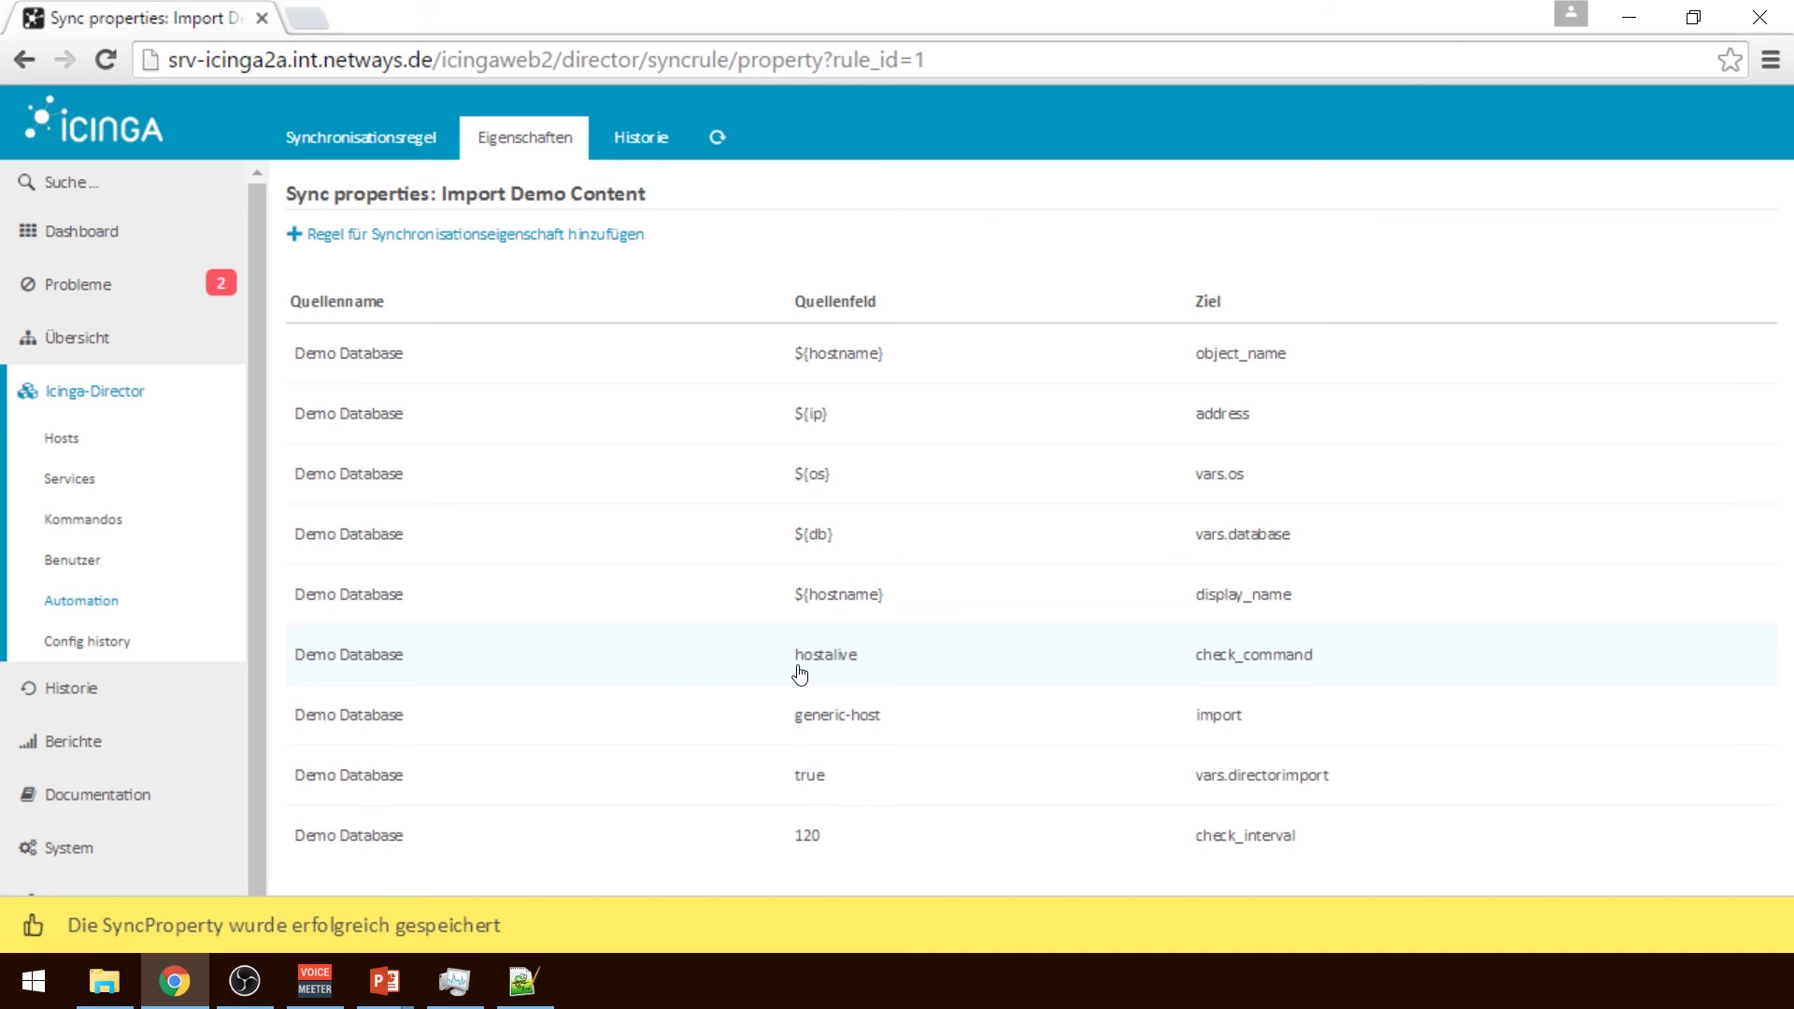
Review the check_command property with expression hostalive and save it unchanged
left_click(911, 662)
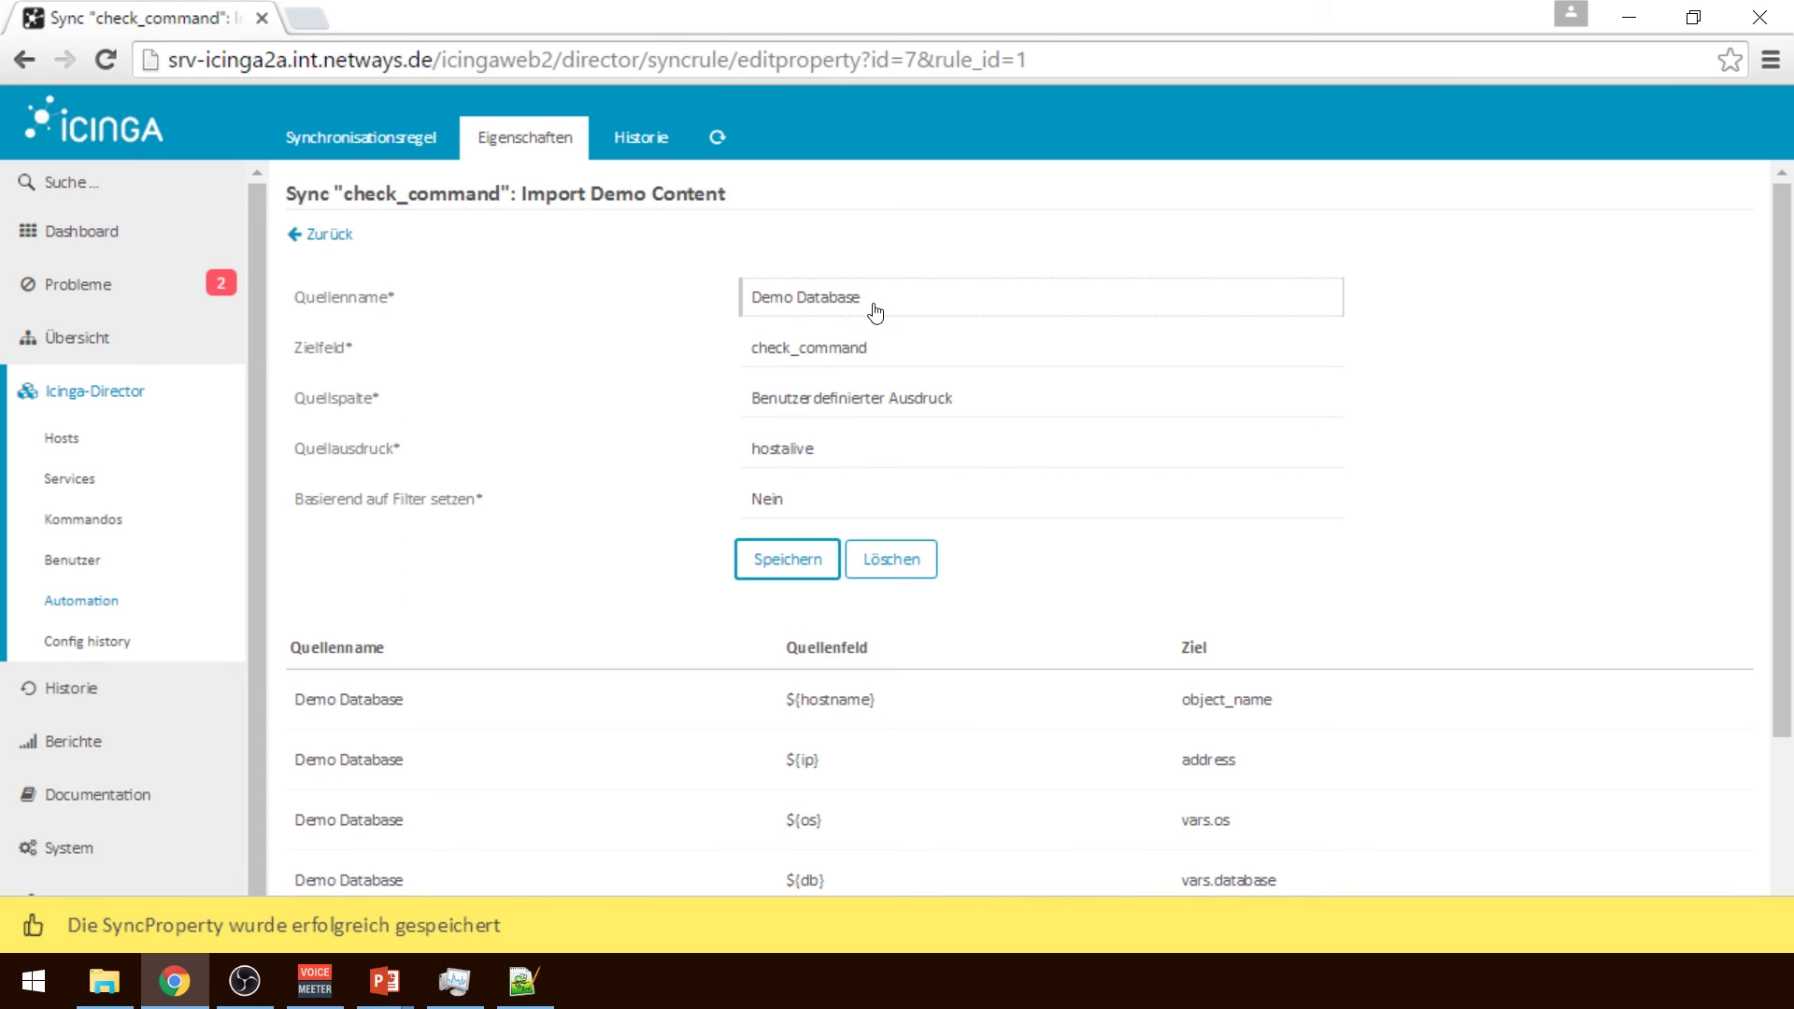
left_click(911, 361)
left_click(911, 360)
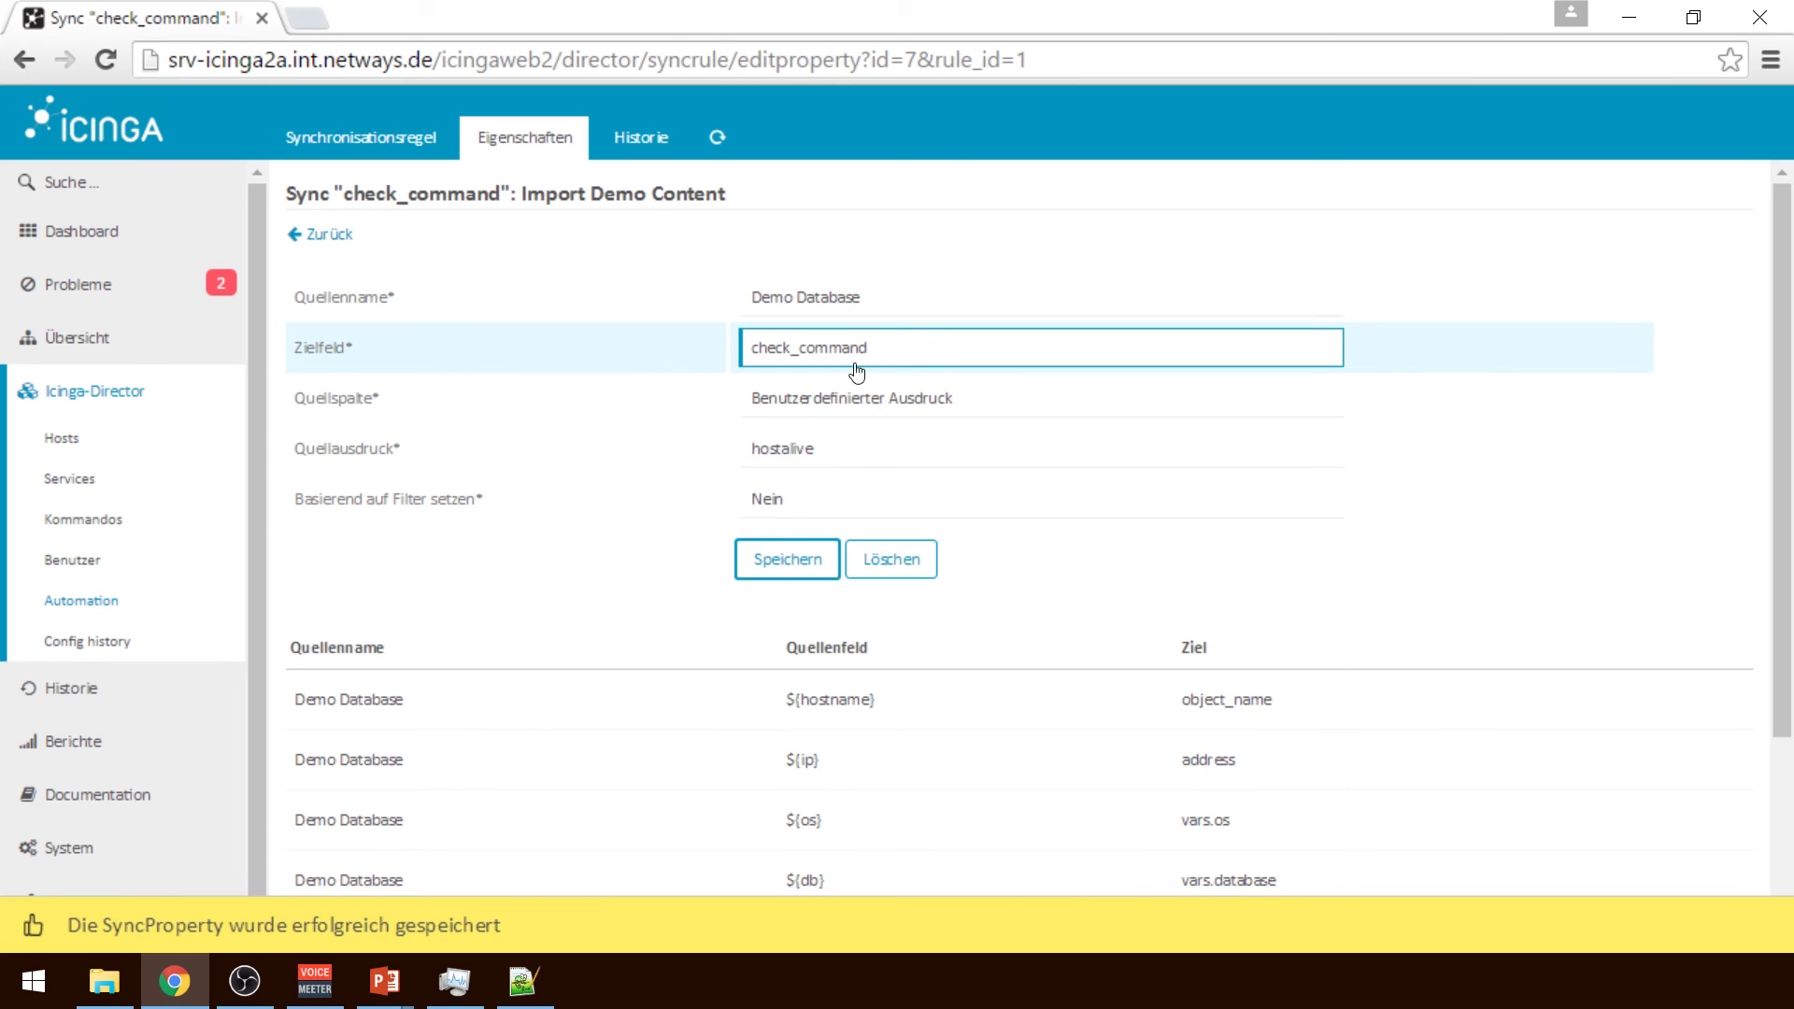
double_click(797, 445)
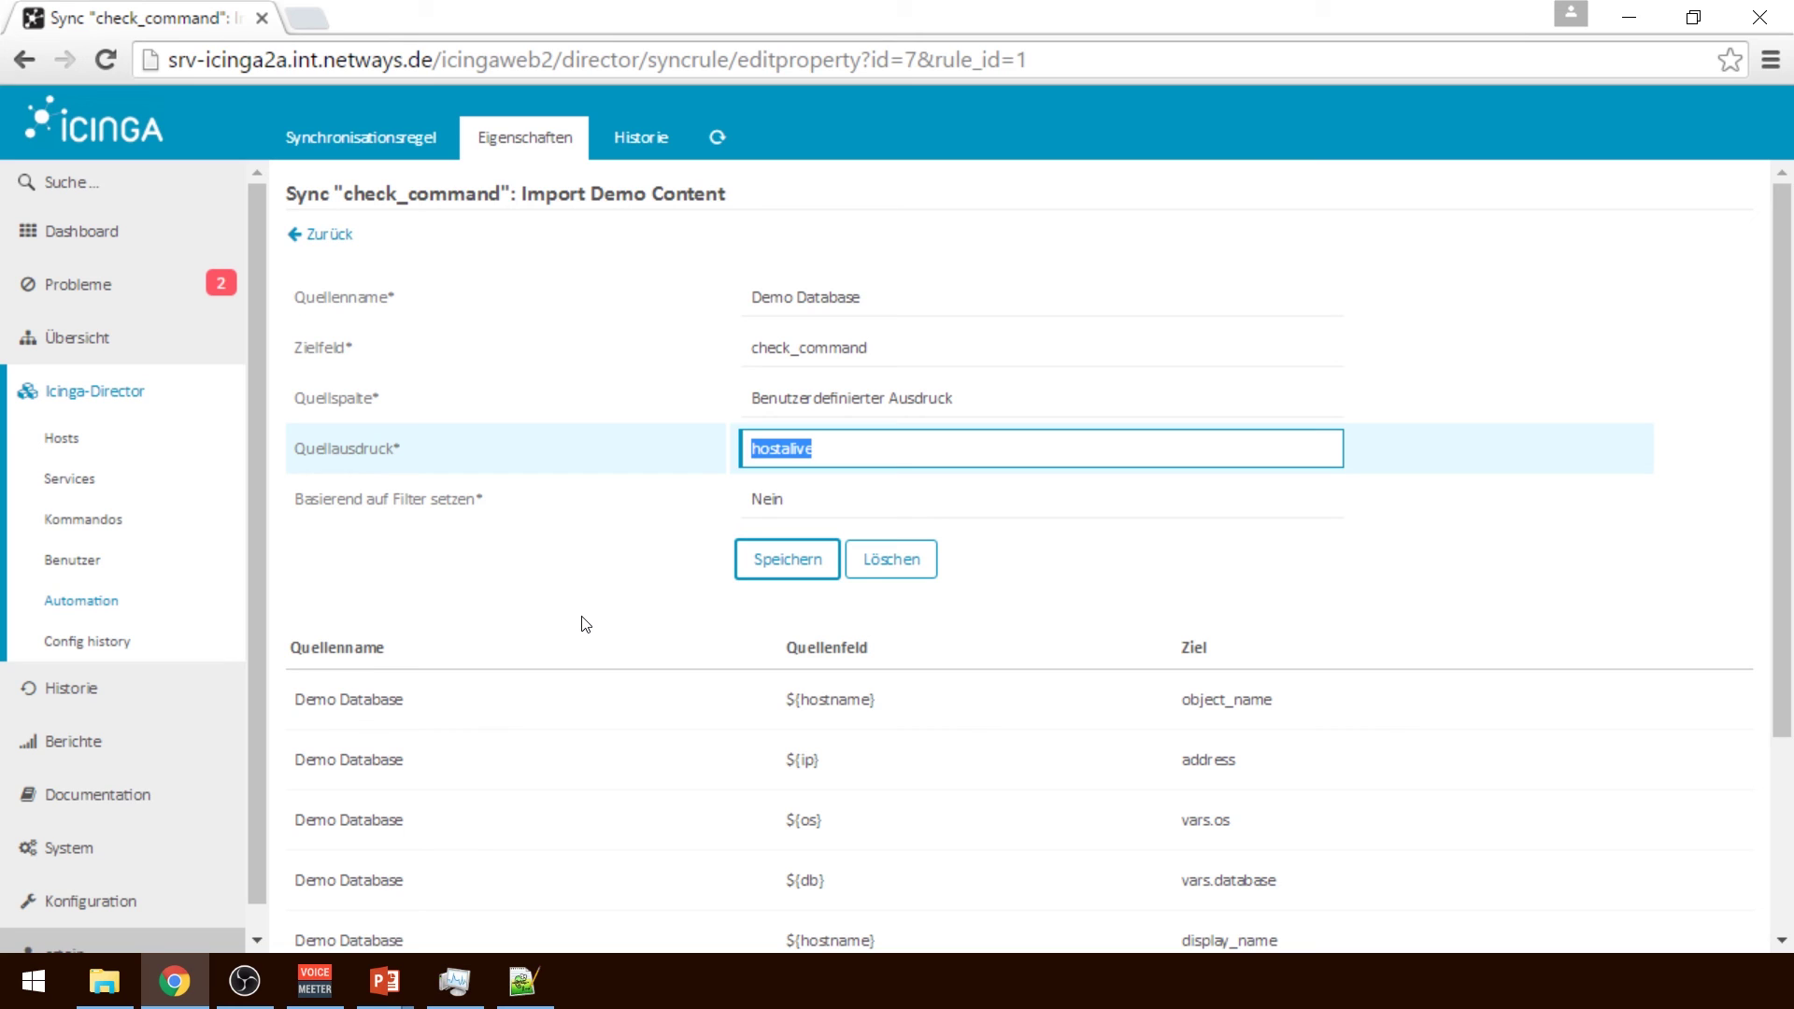
left_click(822, 558)
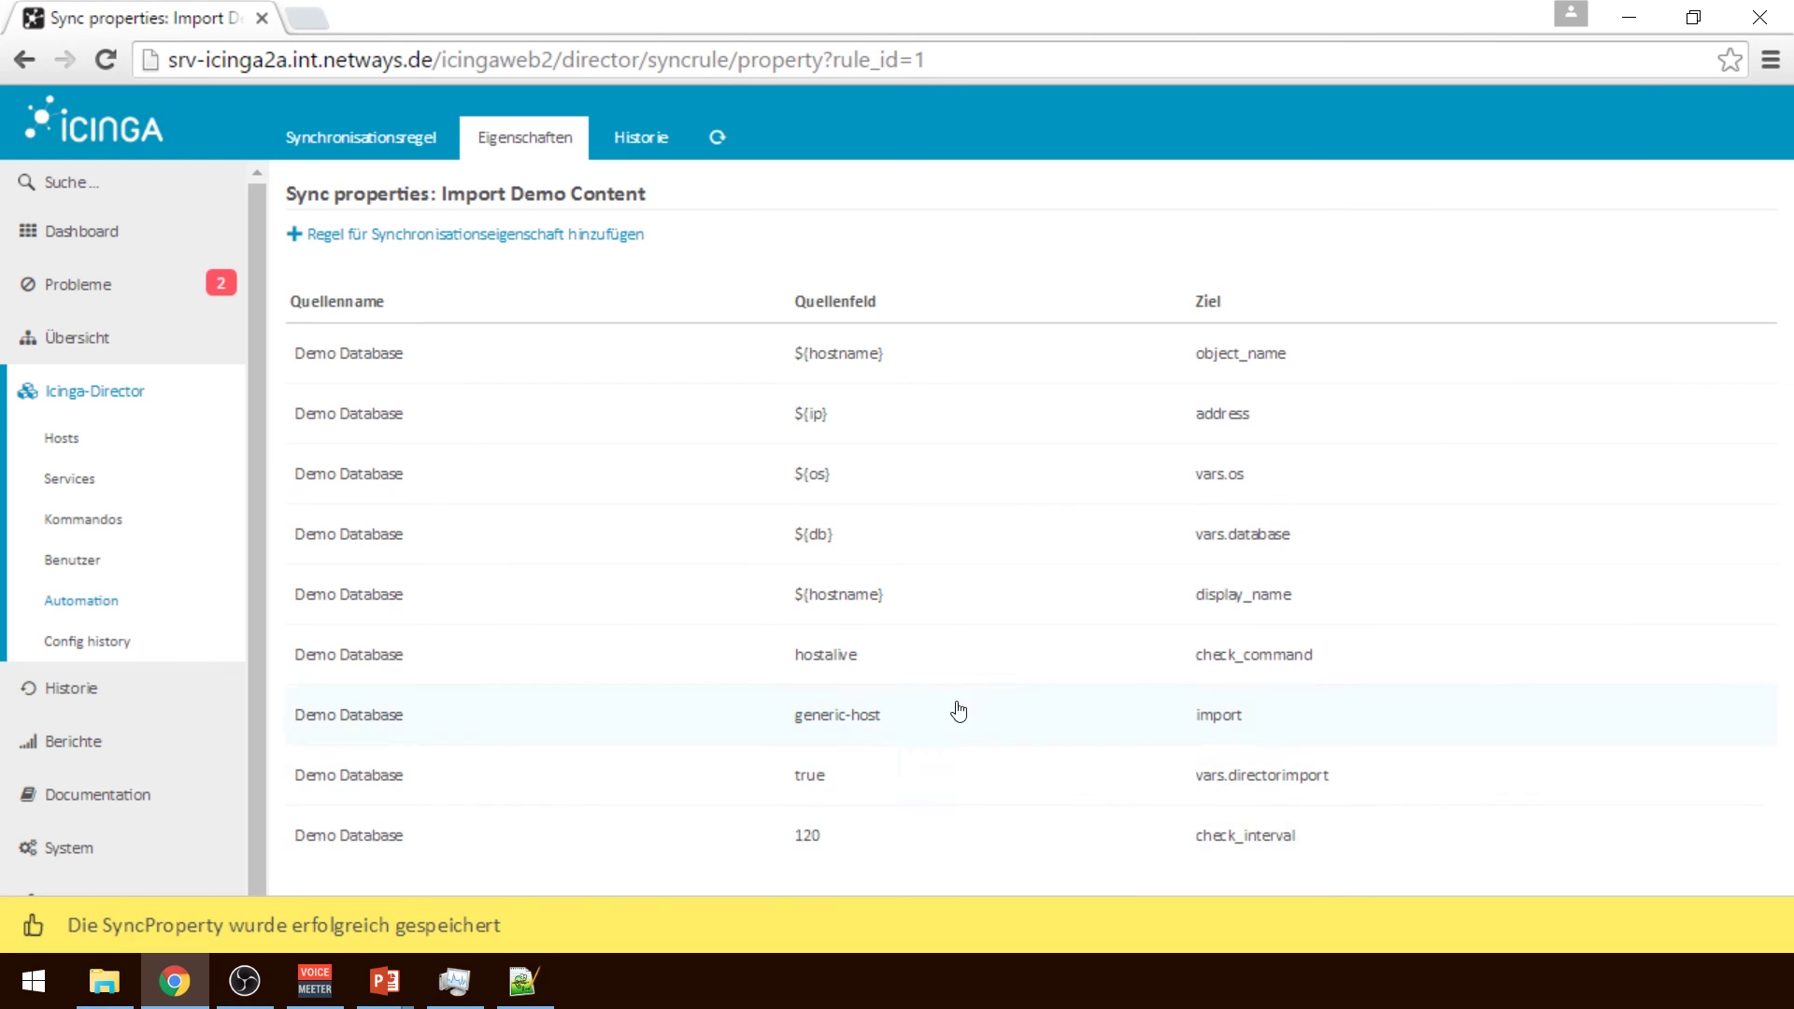
Keep db as the source column for vars.database and save the property
left_click(944, 555)
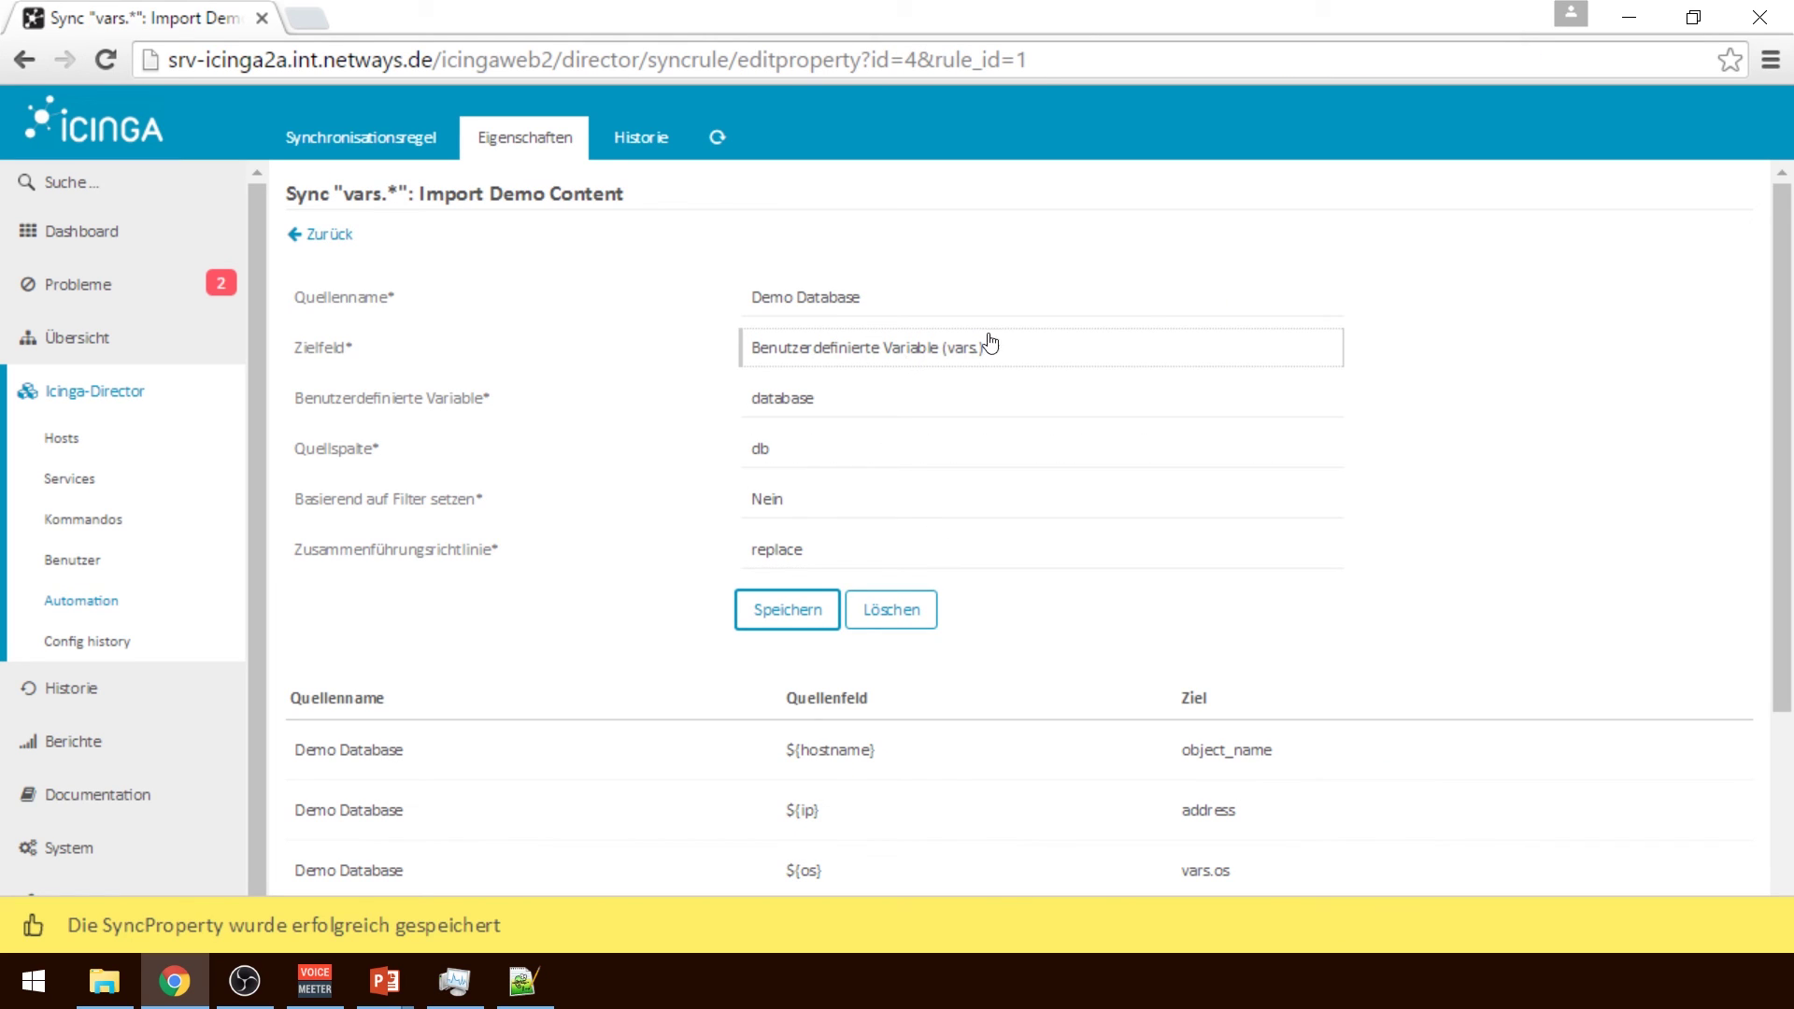
left_click(834, 405)
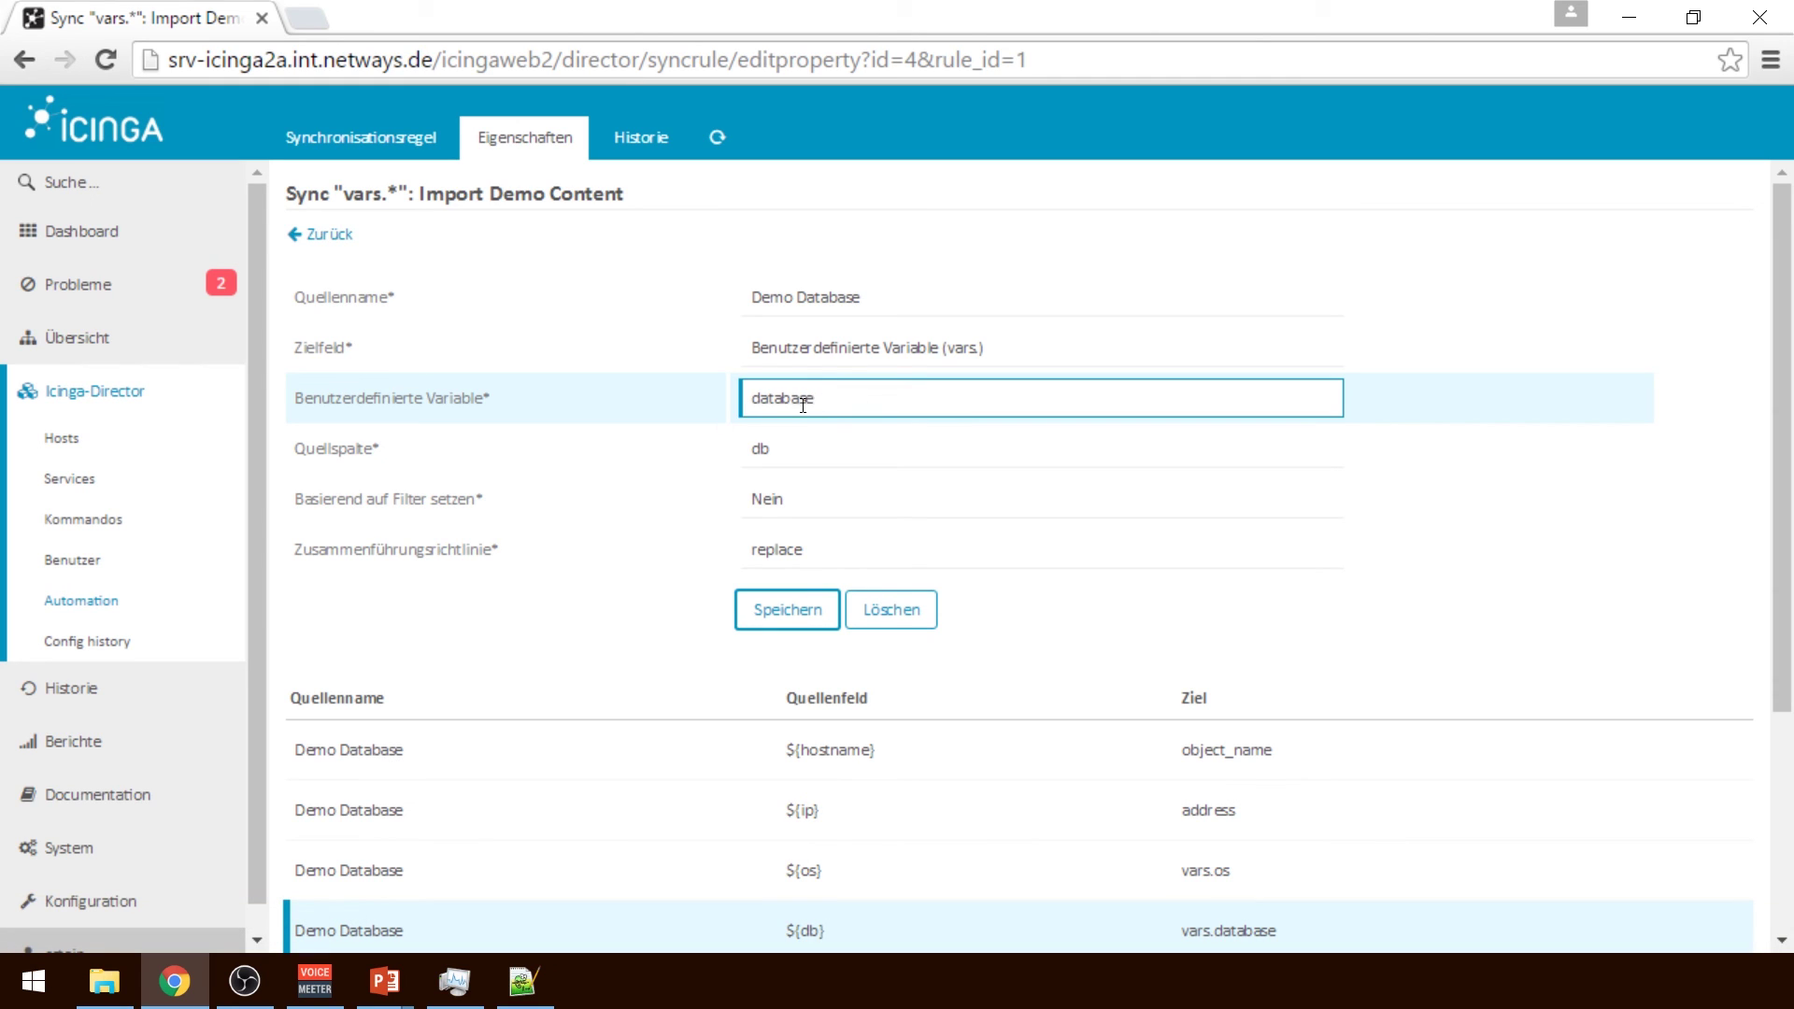
left_click(842, 452)
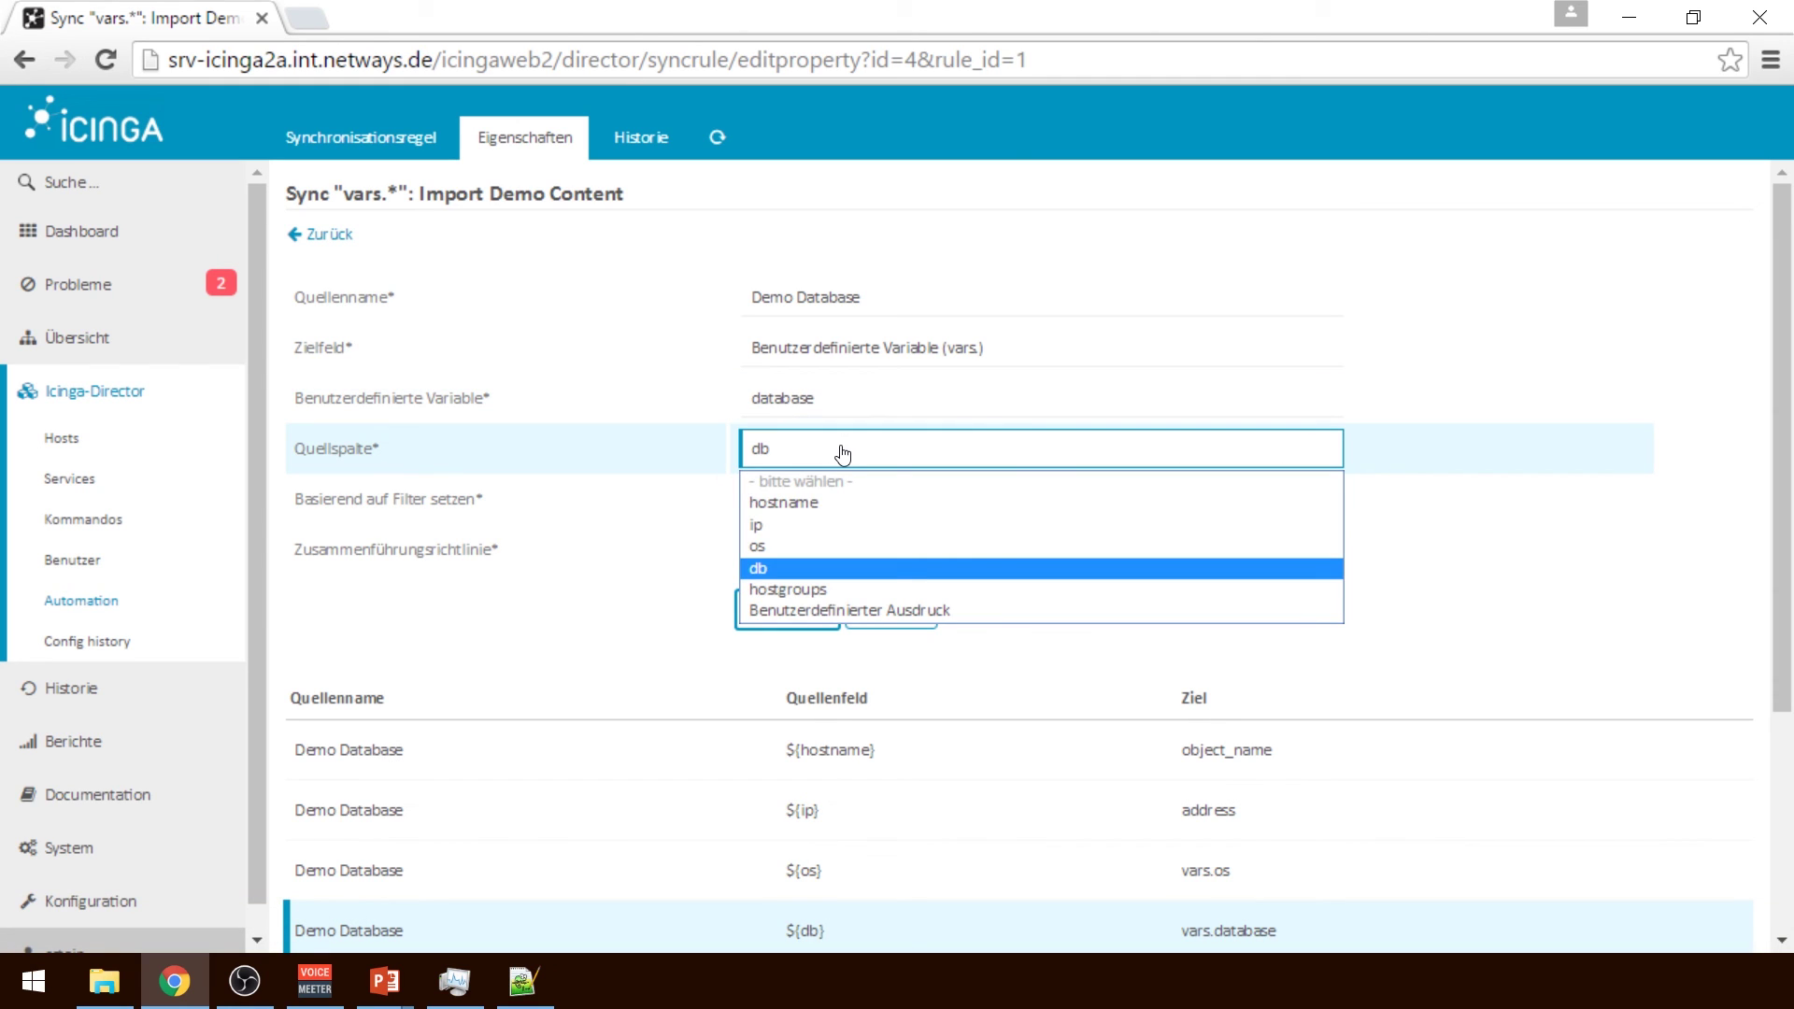
left_click(802, 565)
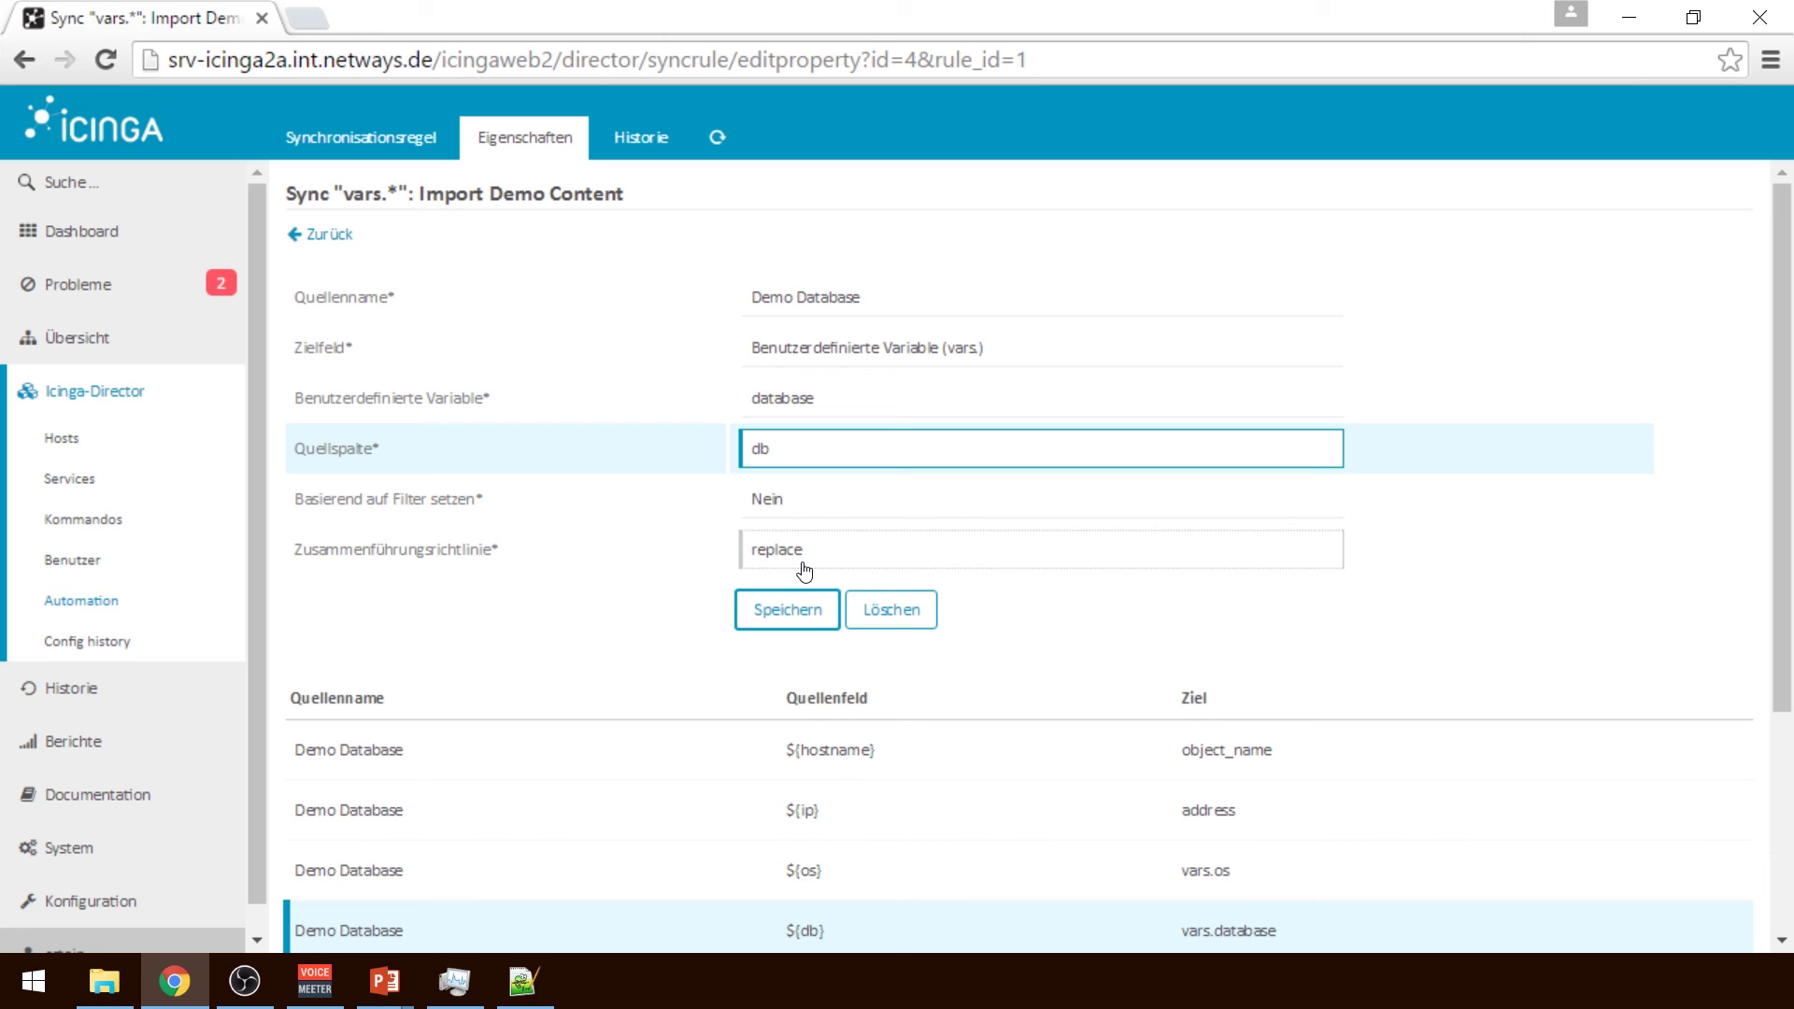
left_click(788, 616)
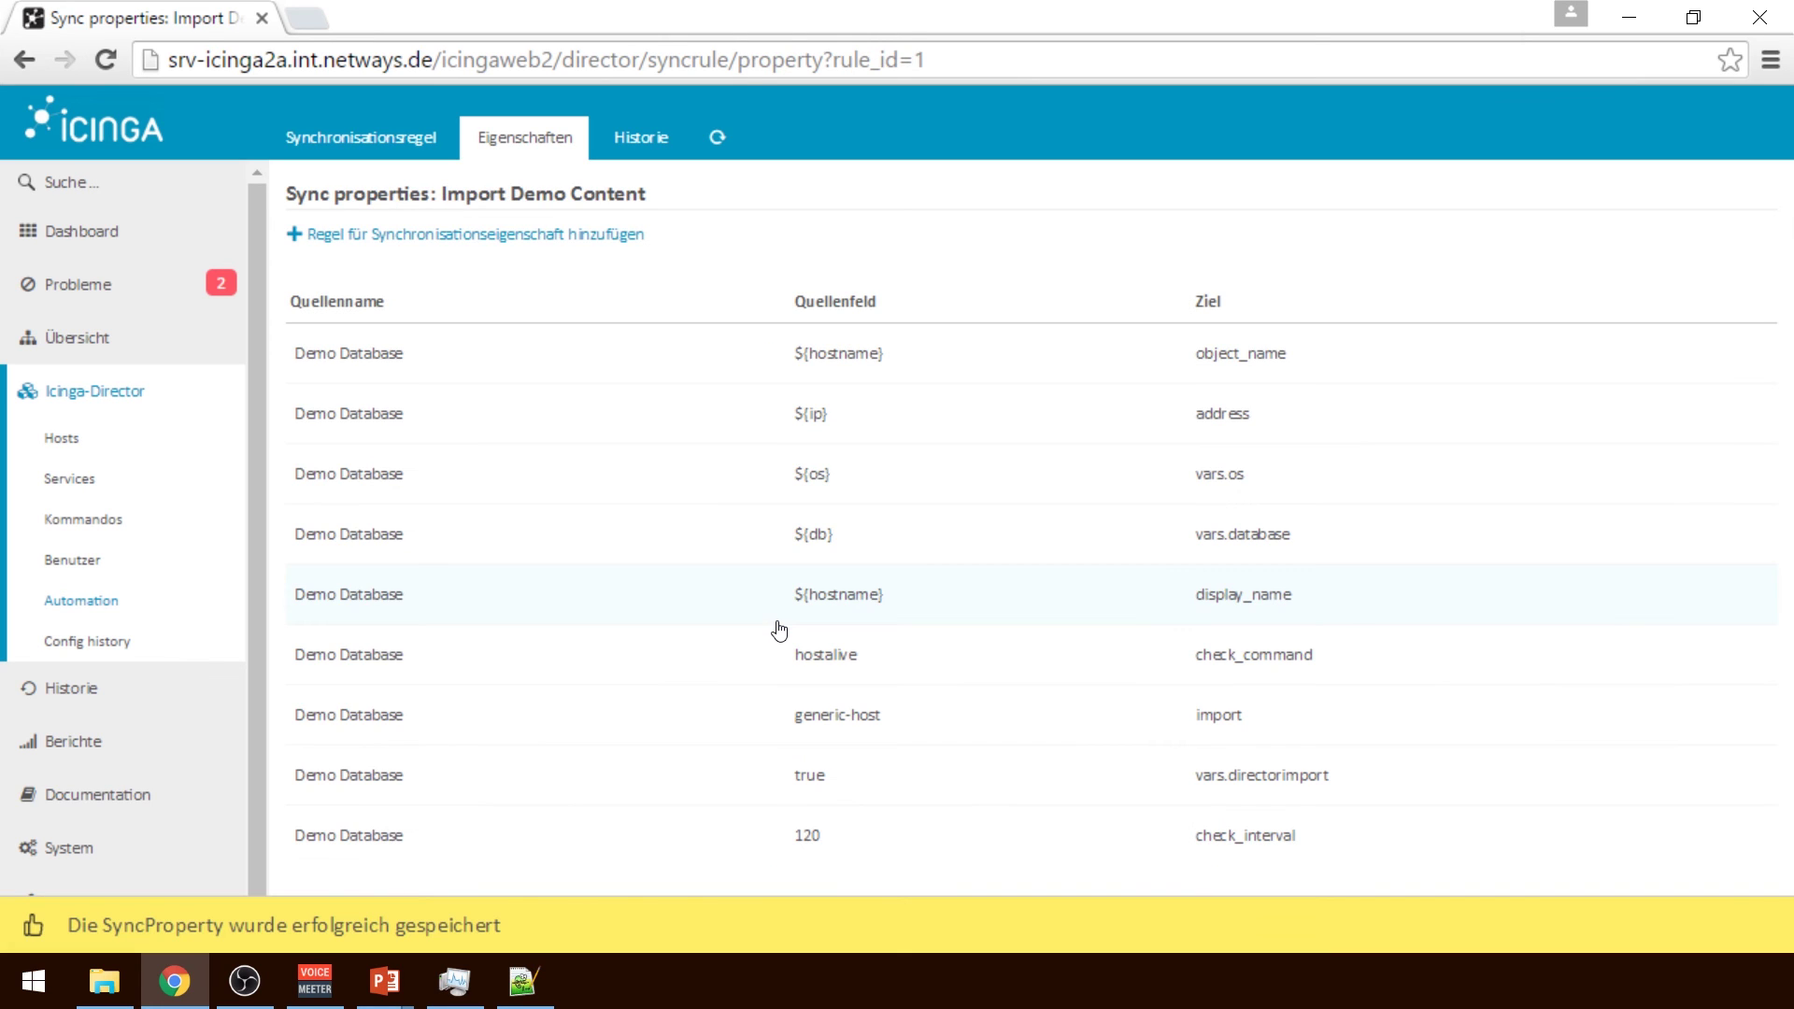
Set Bereinigen to Nein on Import Demo Content, save, and run the sync creating 7 hosts
left_click(388, 145)
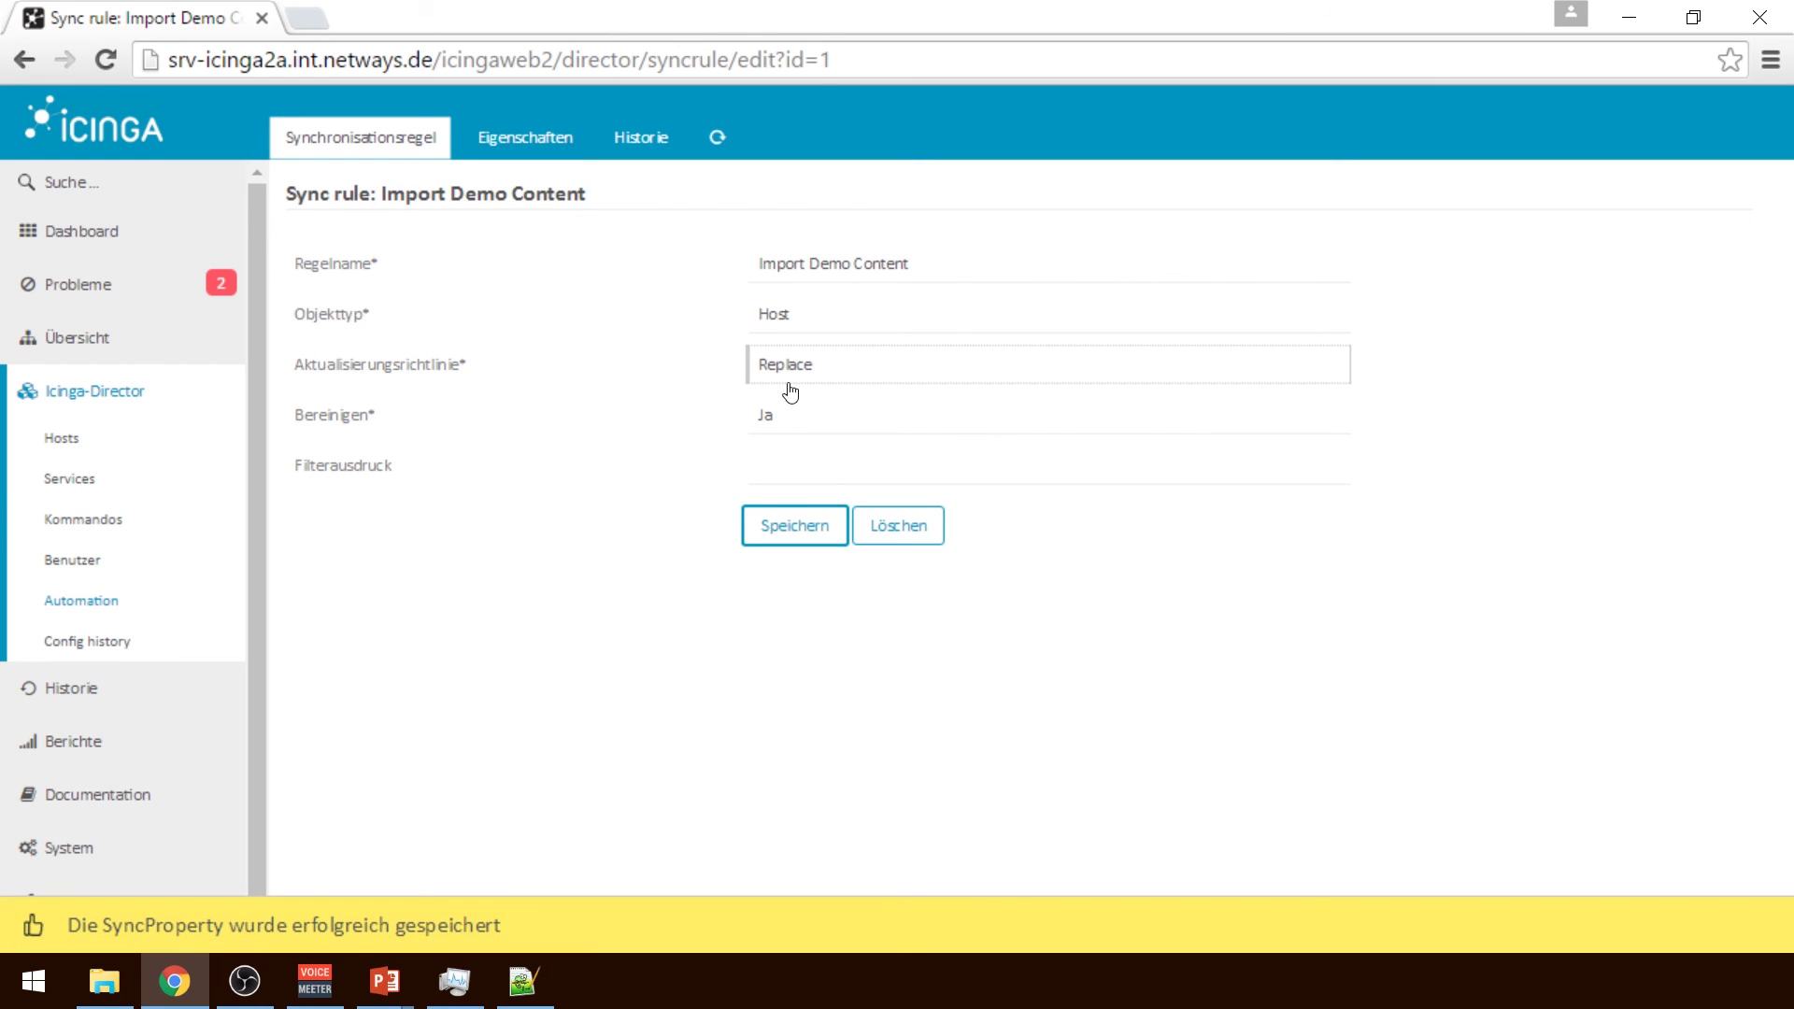
left_click(841, 422)
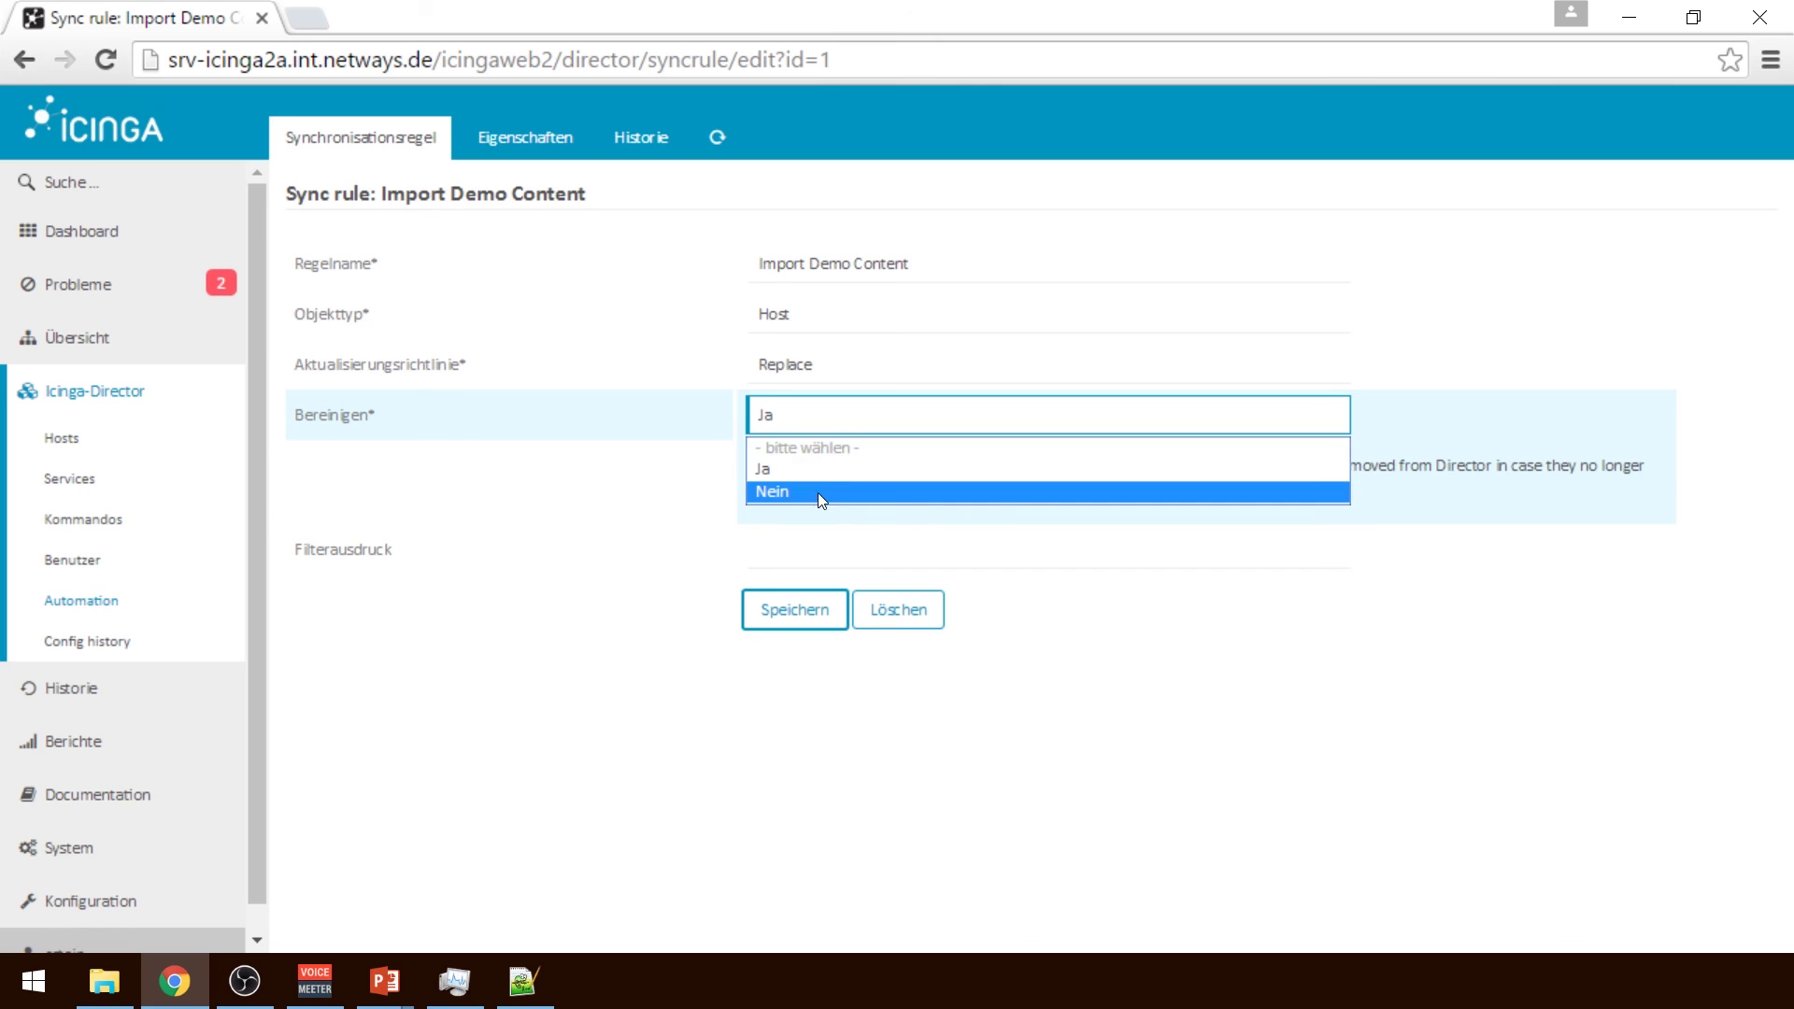
left_click(817, 492)
left_click(799, 609)
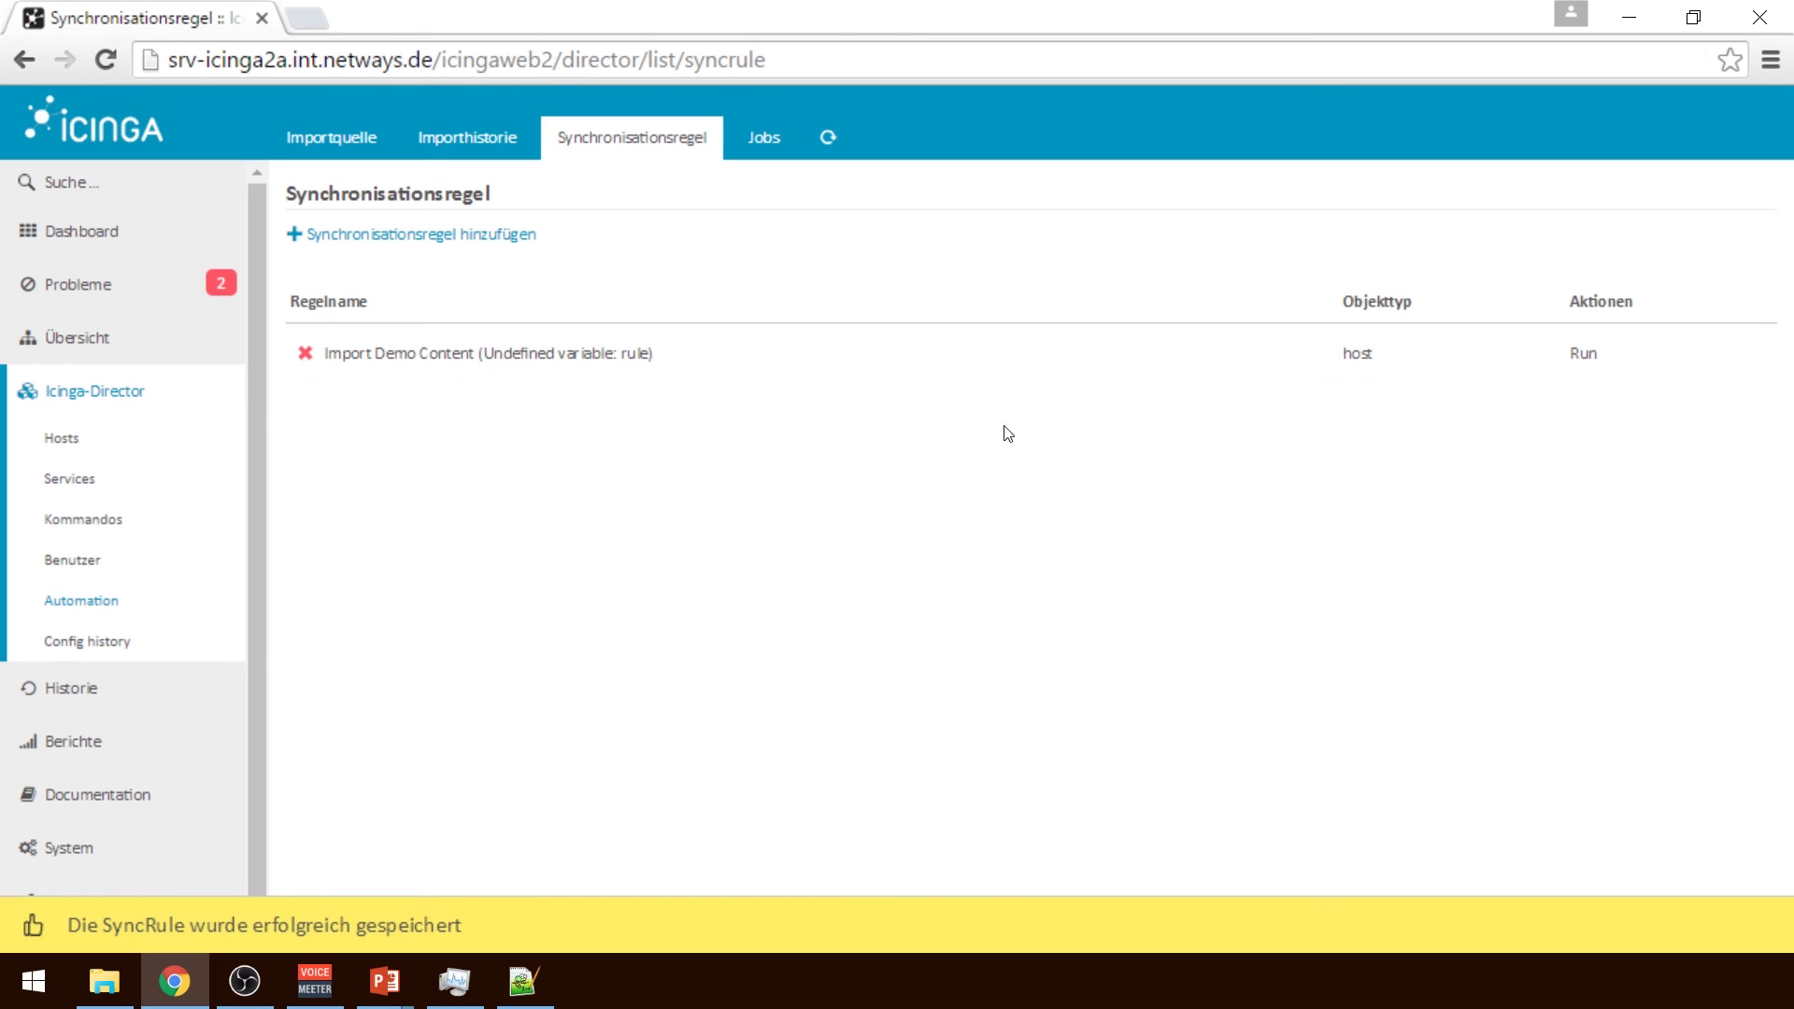
left_click(1583, 355)
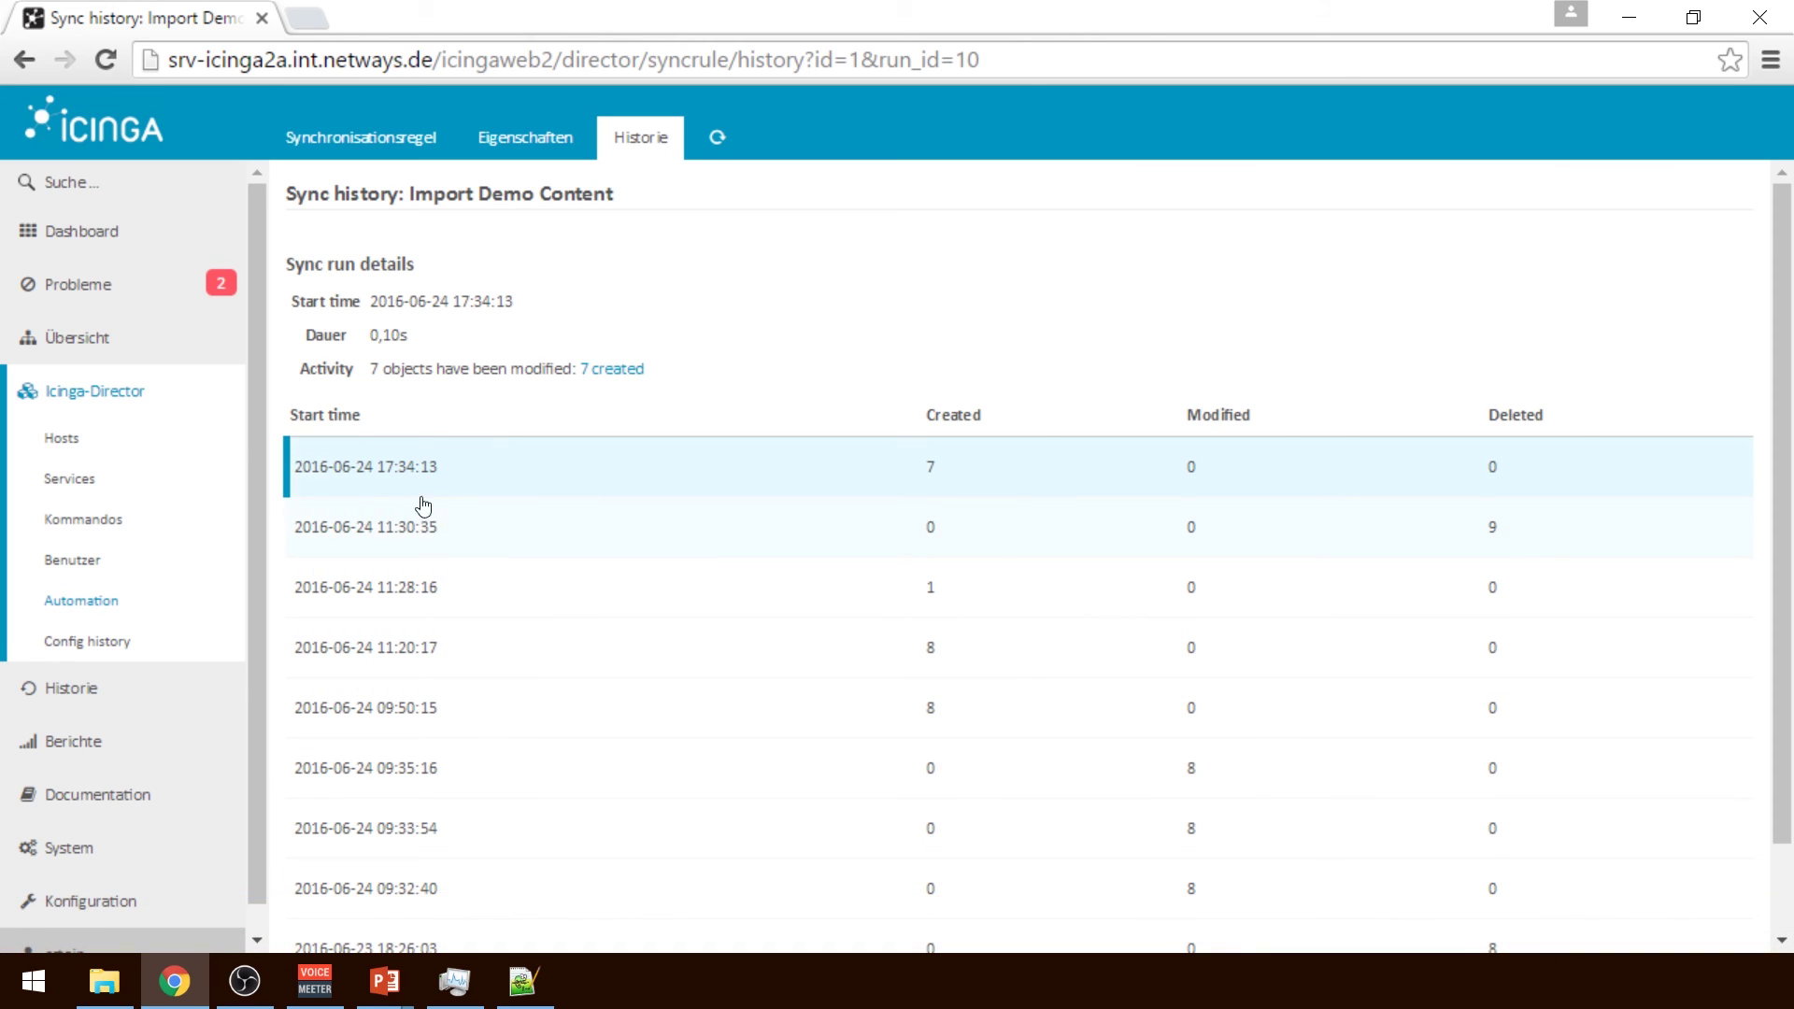
View details of hosts server-win-2, server-linux-5, server-linux-4 and server-linux-3, then open the activity log
left_click(147, 438)
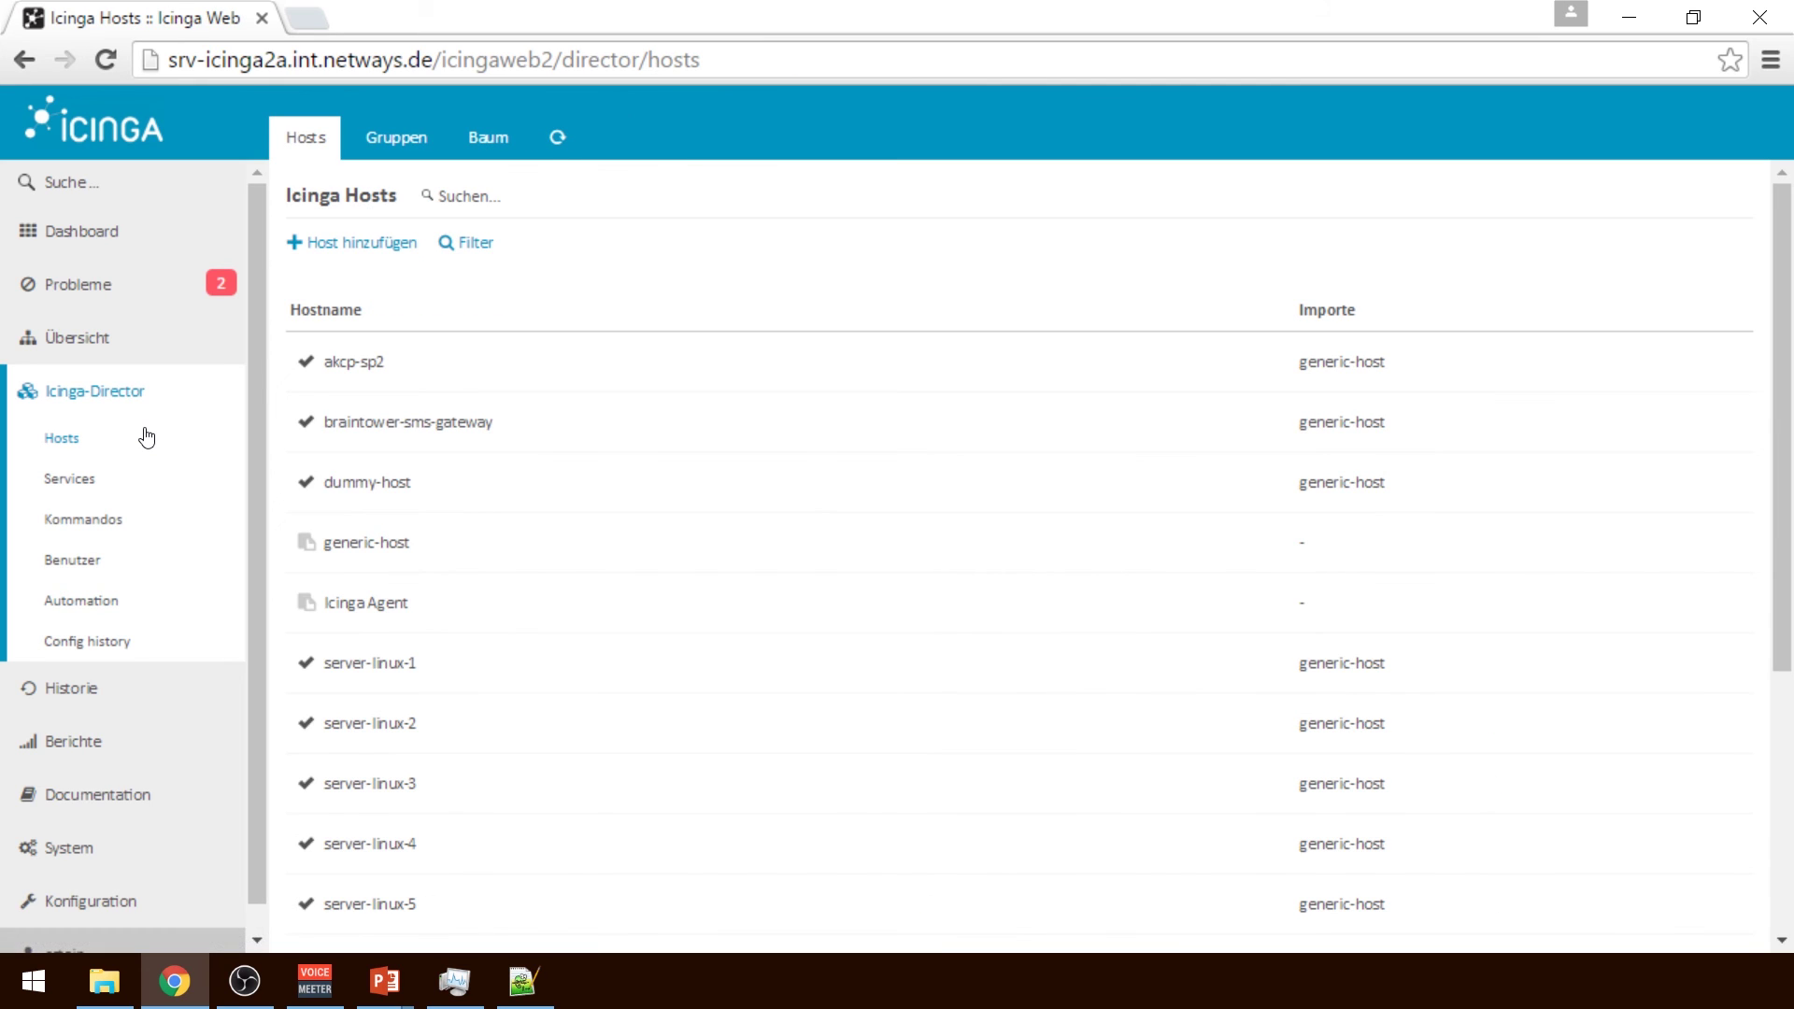
left_click_drag(1785, 351, 1785, 633)
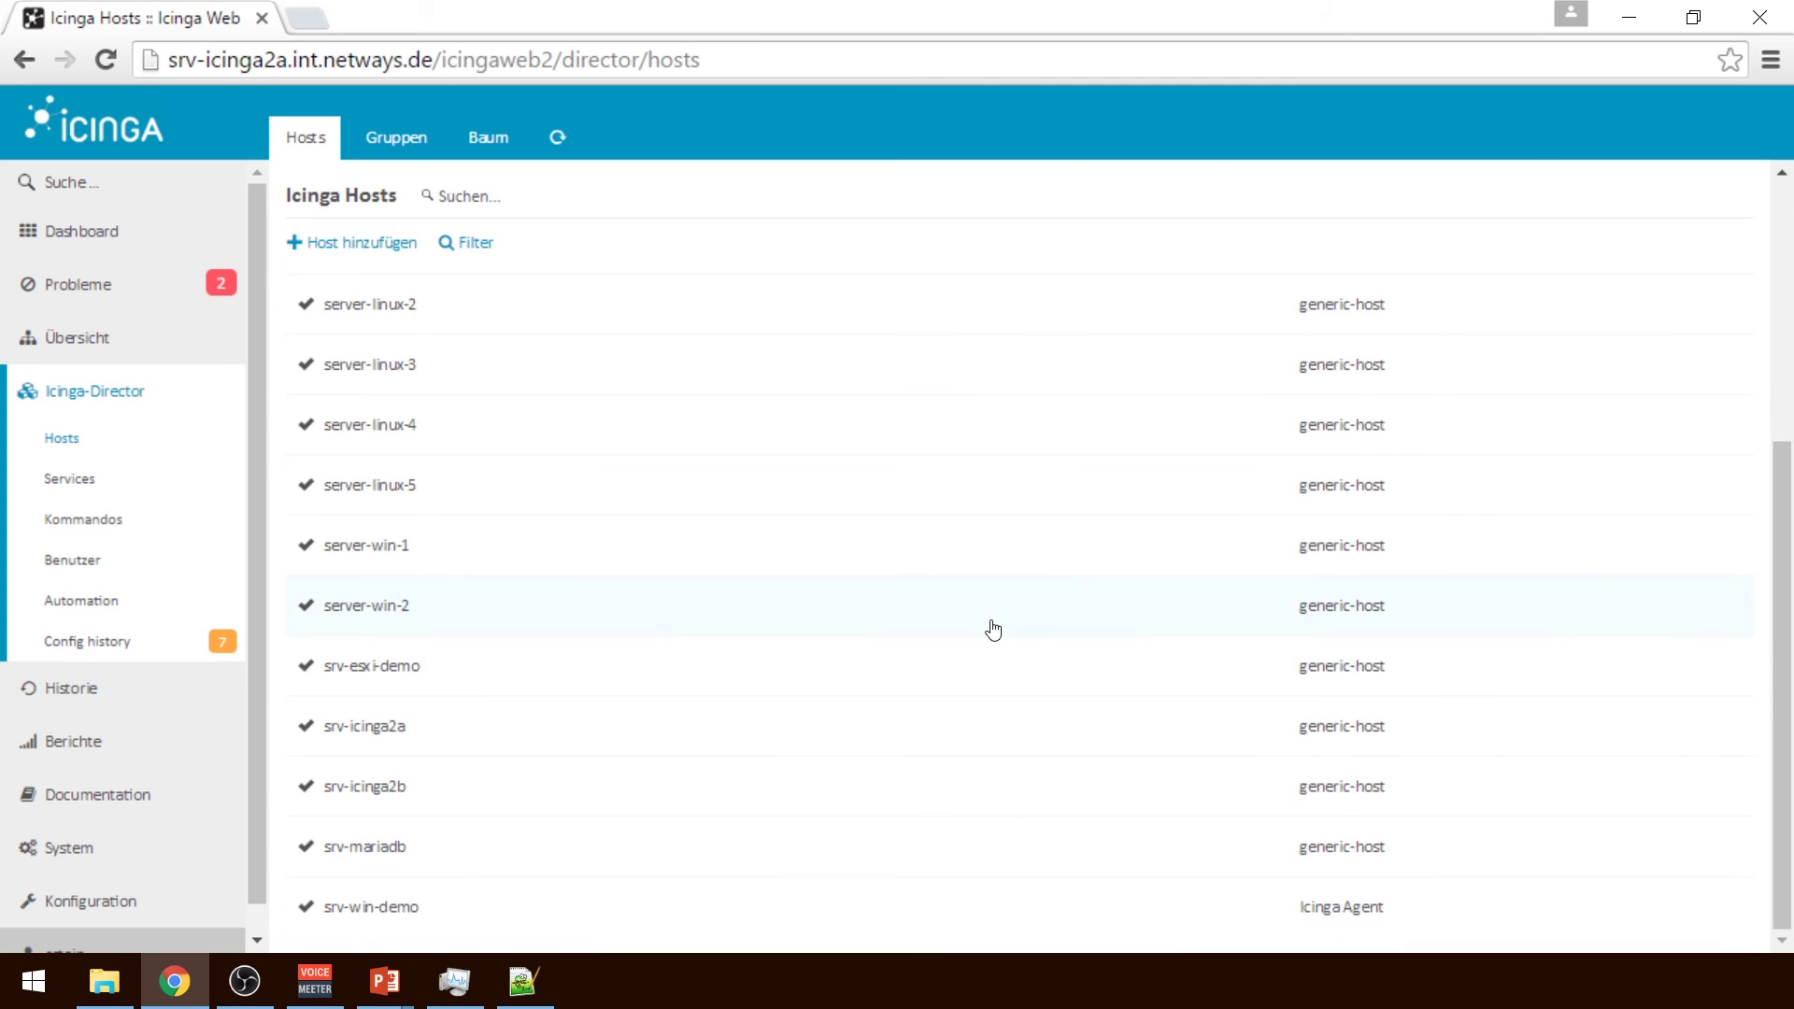
left_click(738, 621)
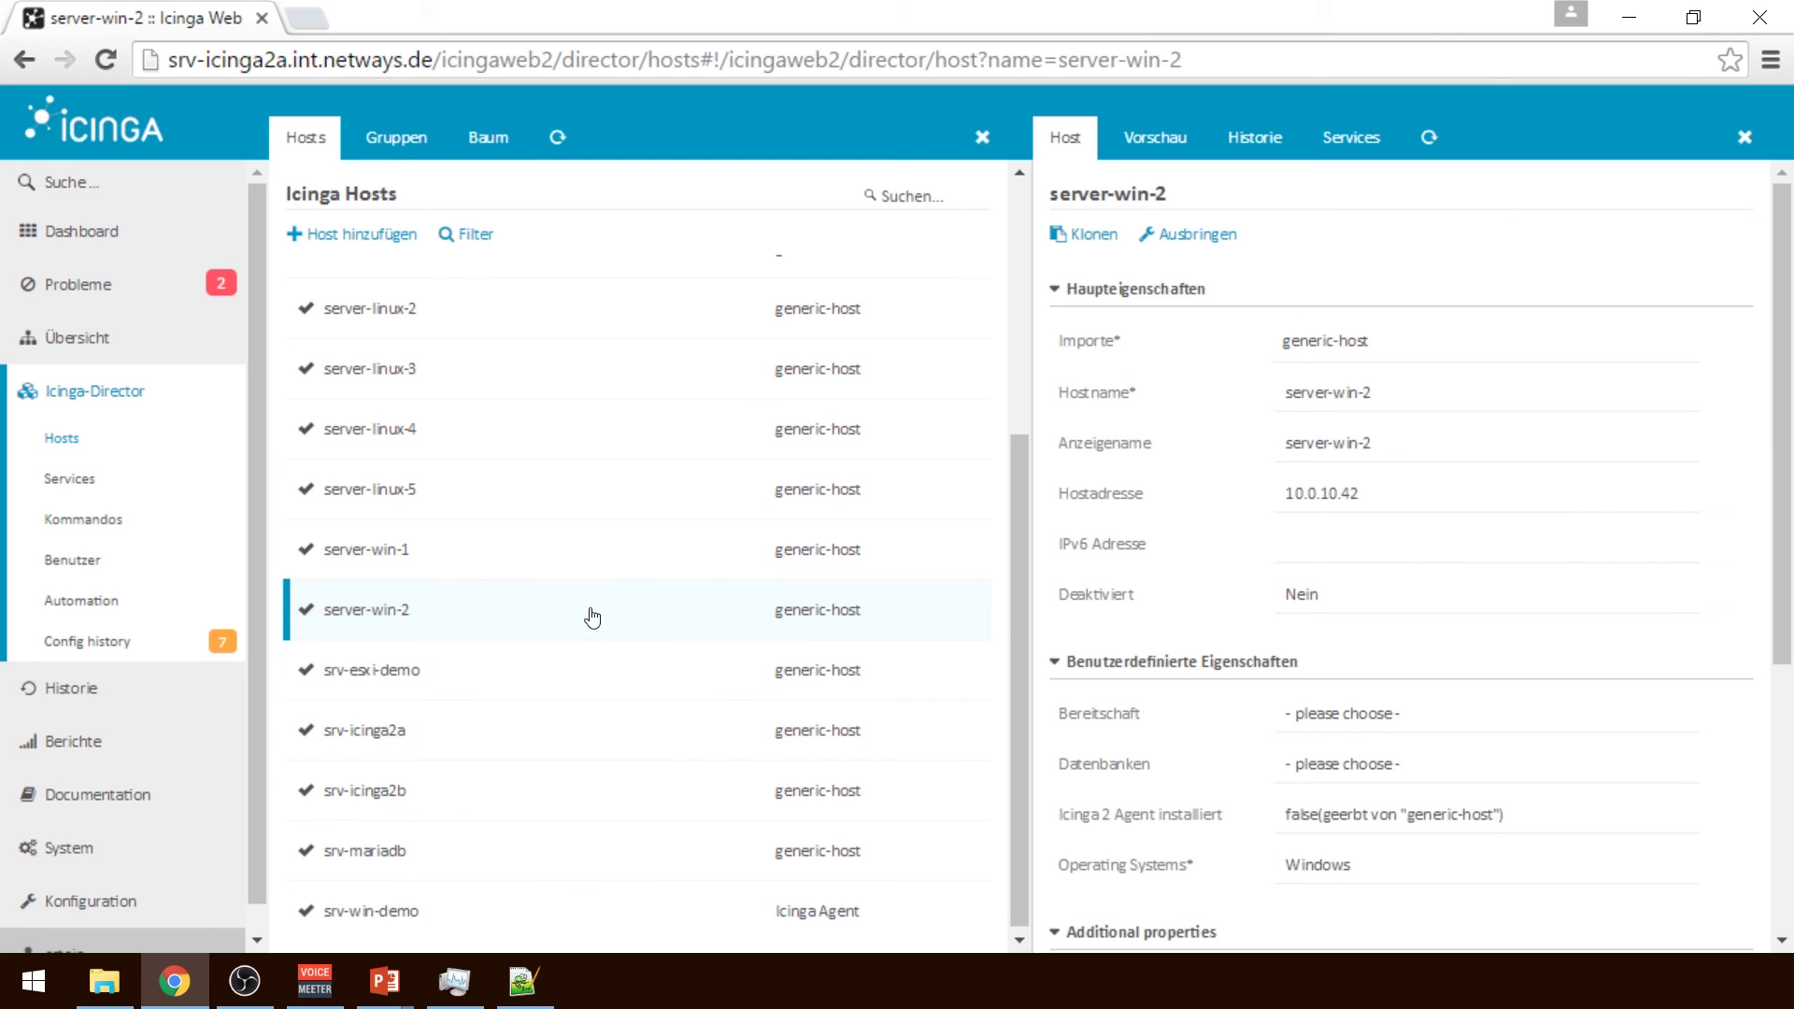
left_click(536, 499)
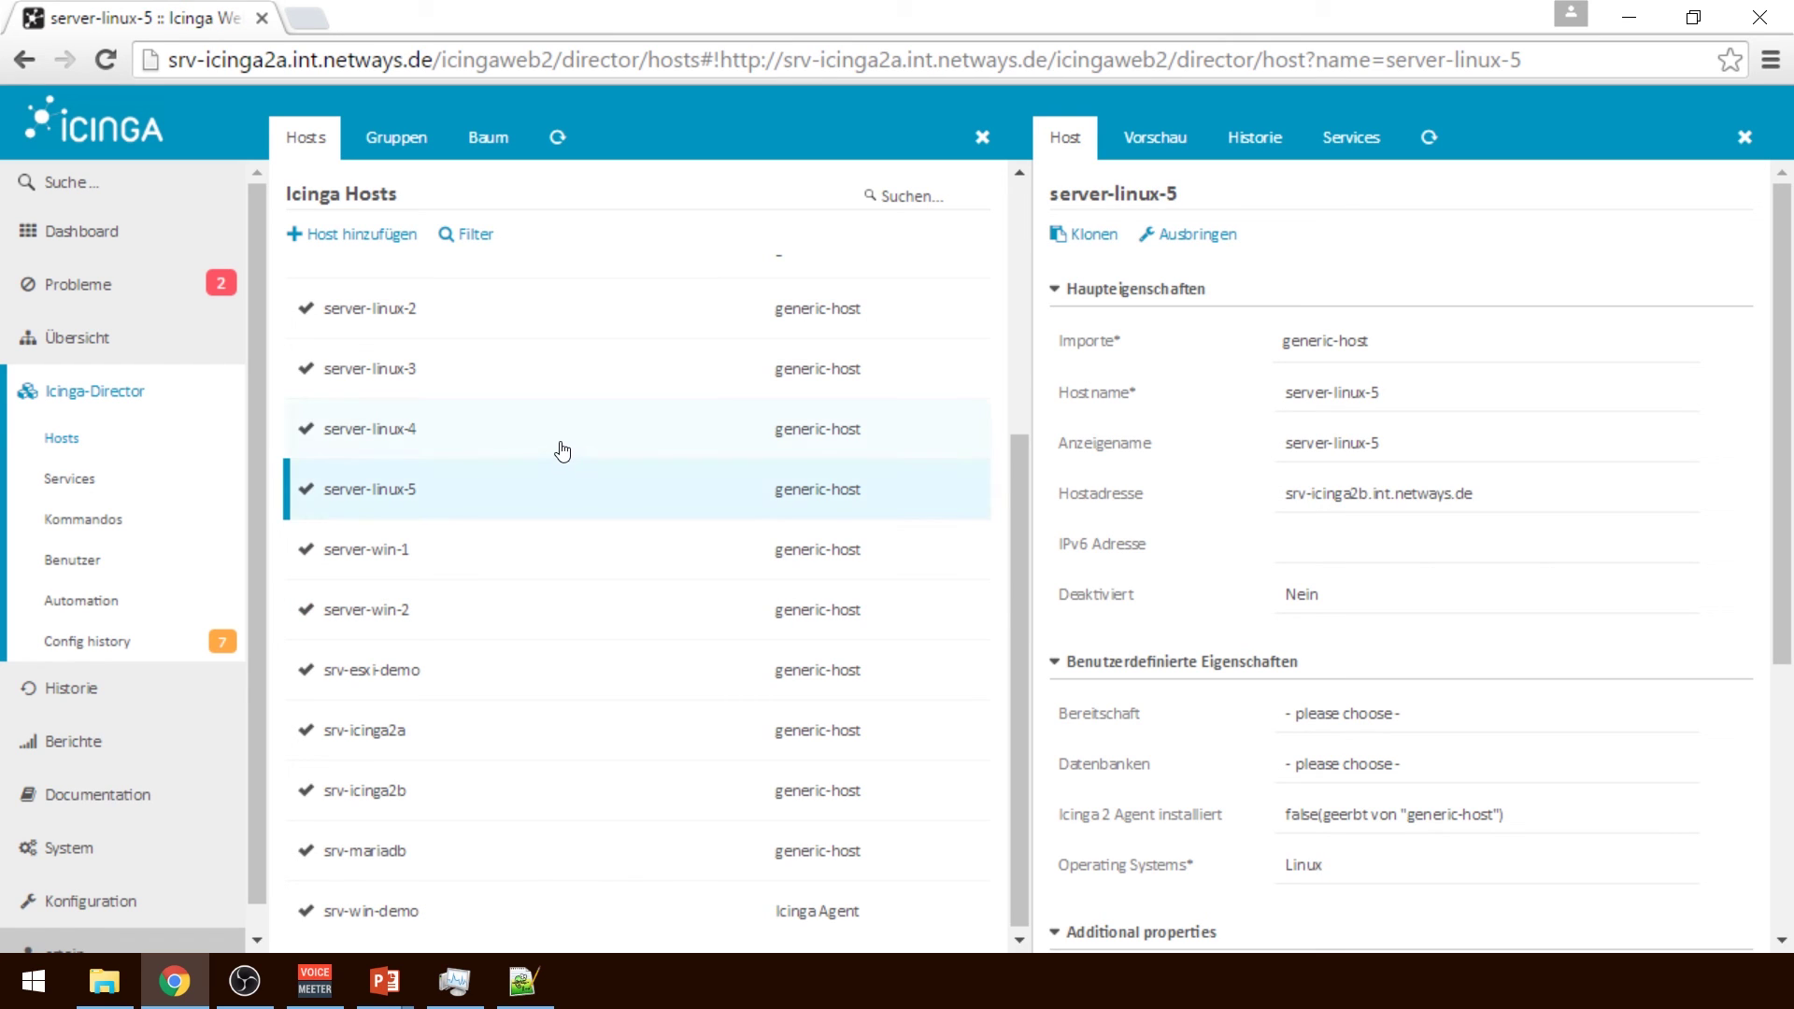
left_click(563, 452)
left_click(482, 387)
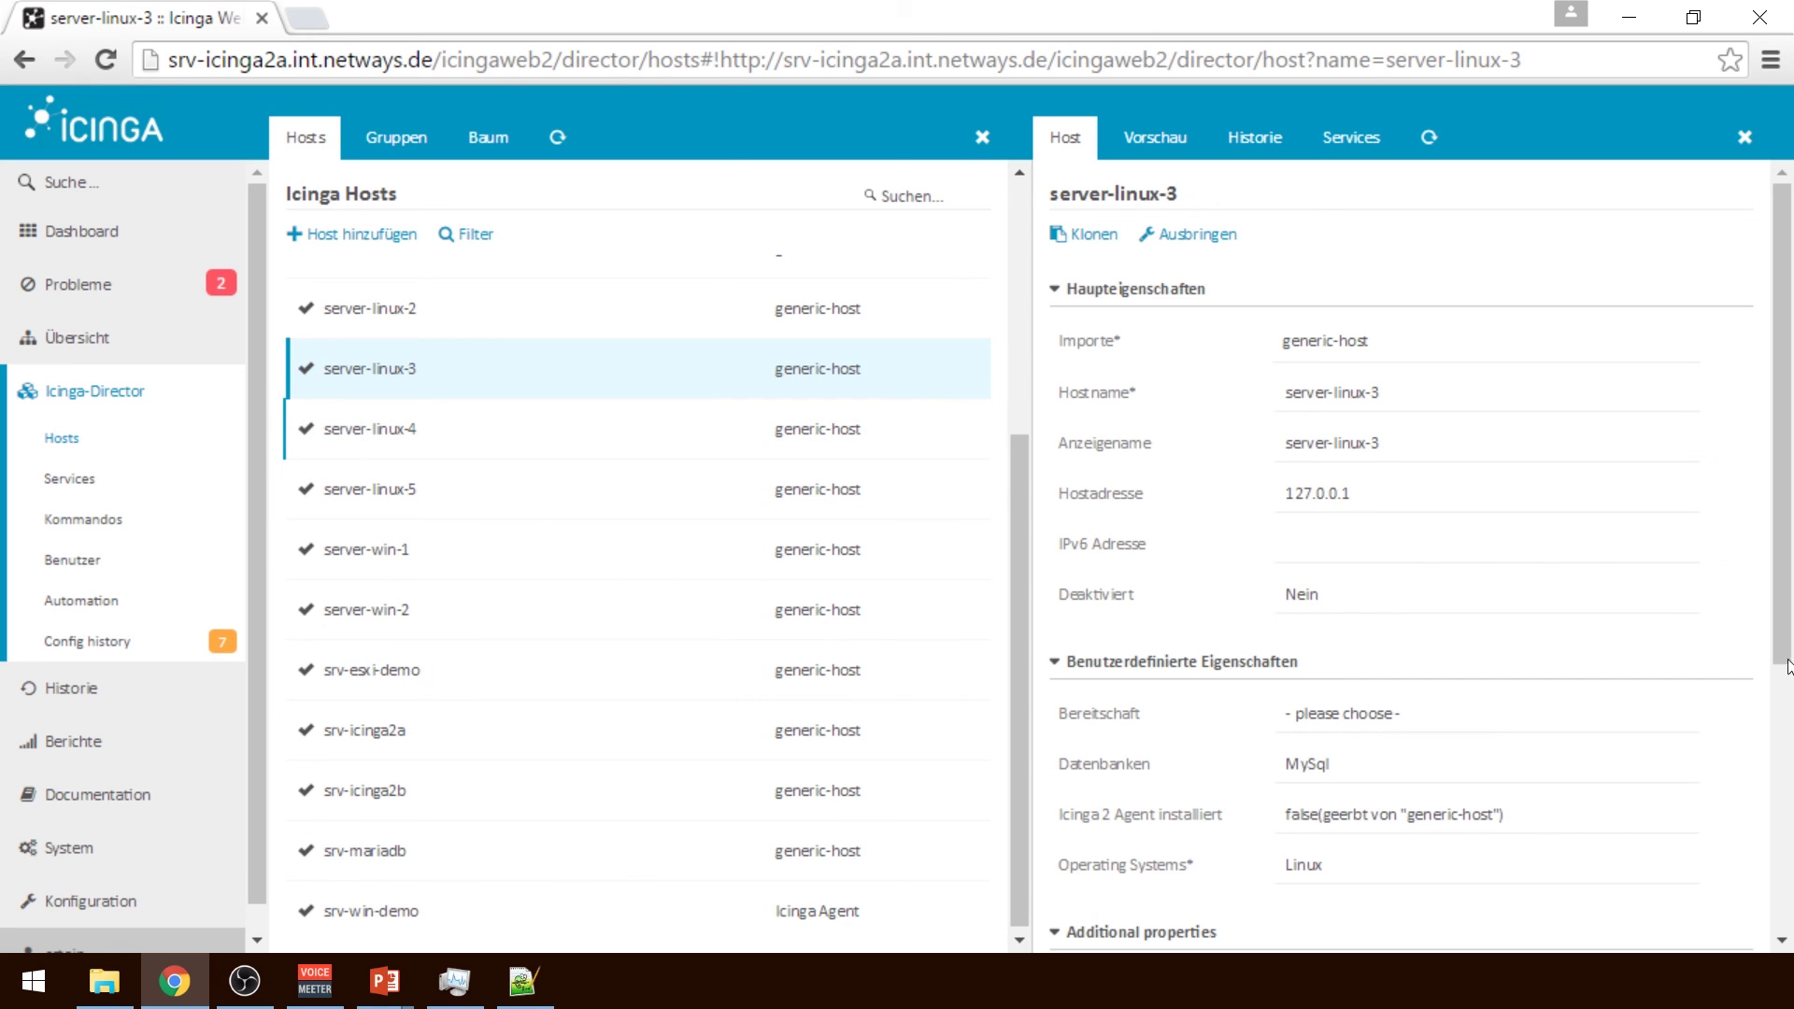
left_click_drag(1787, 666, 1791, 714)
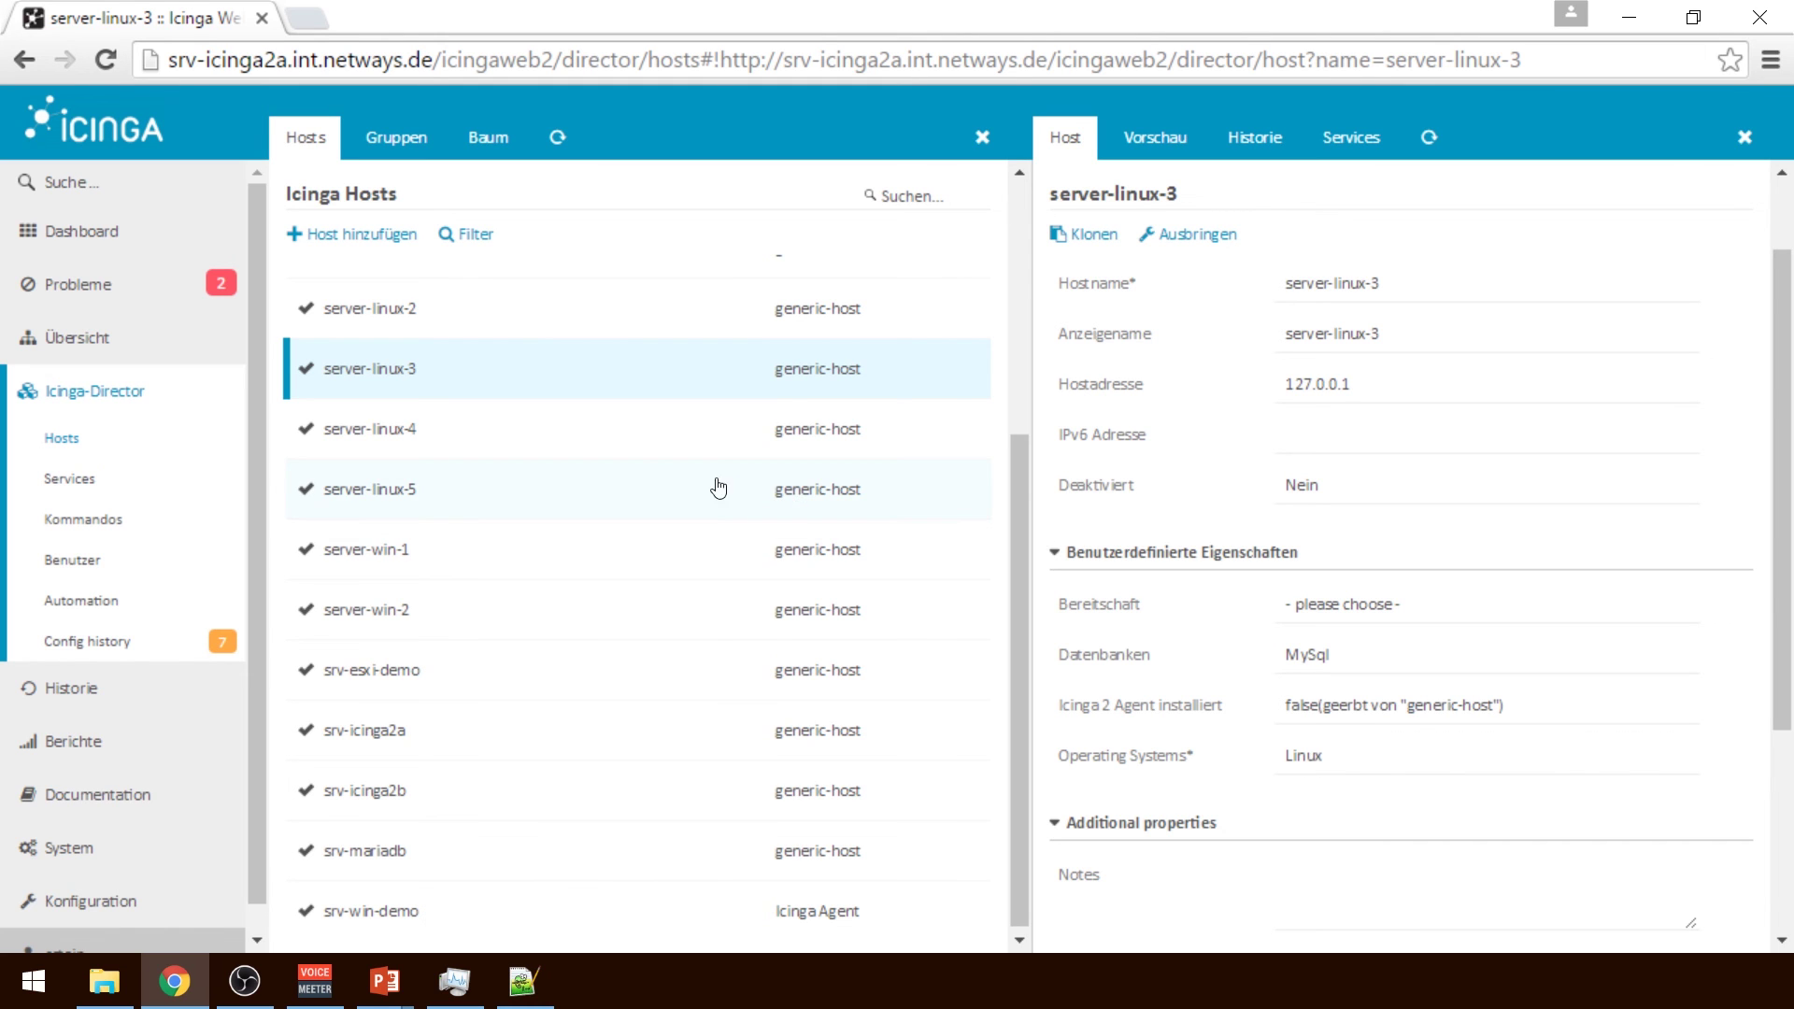
left_click(121, 654)
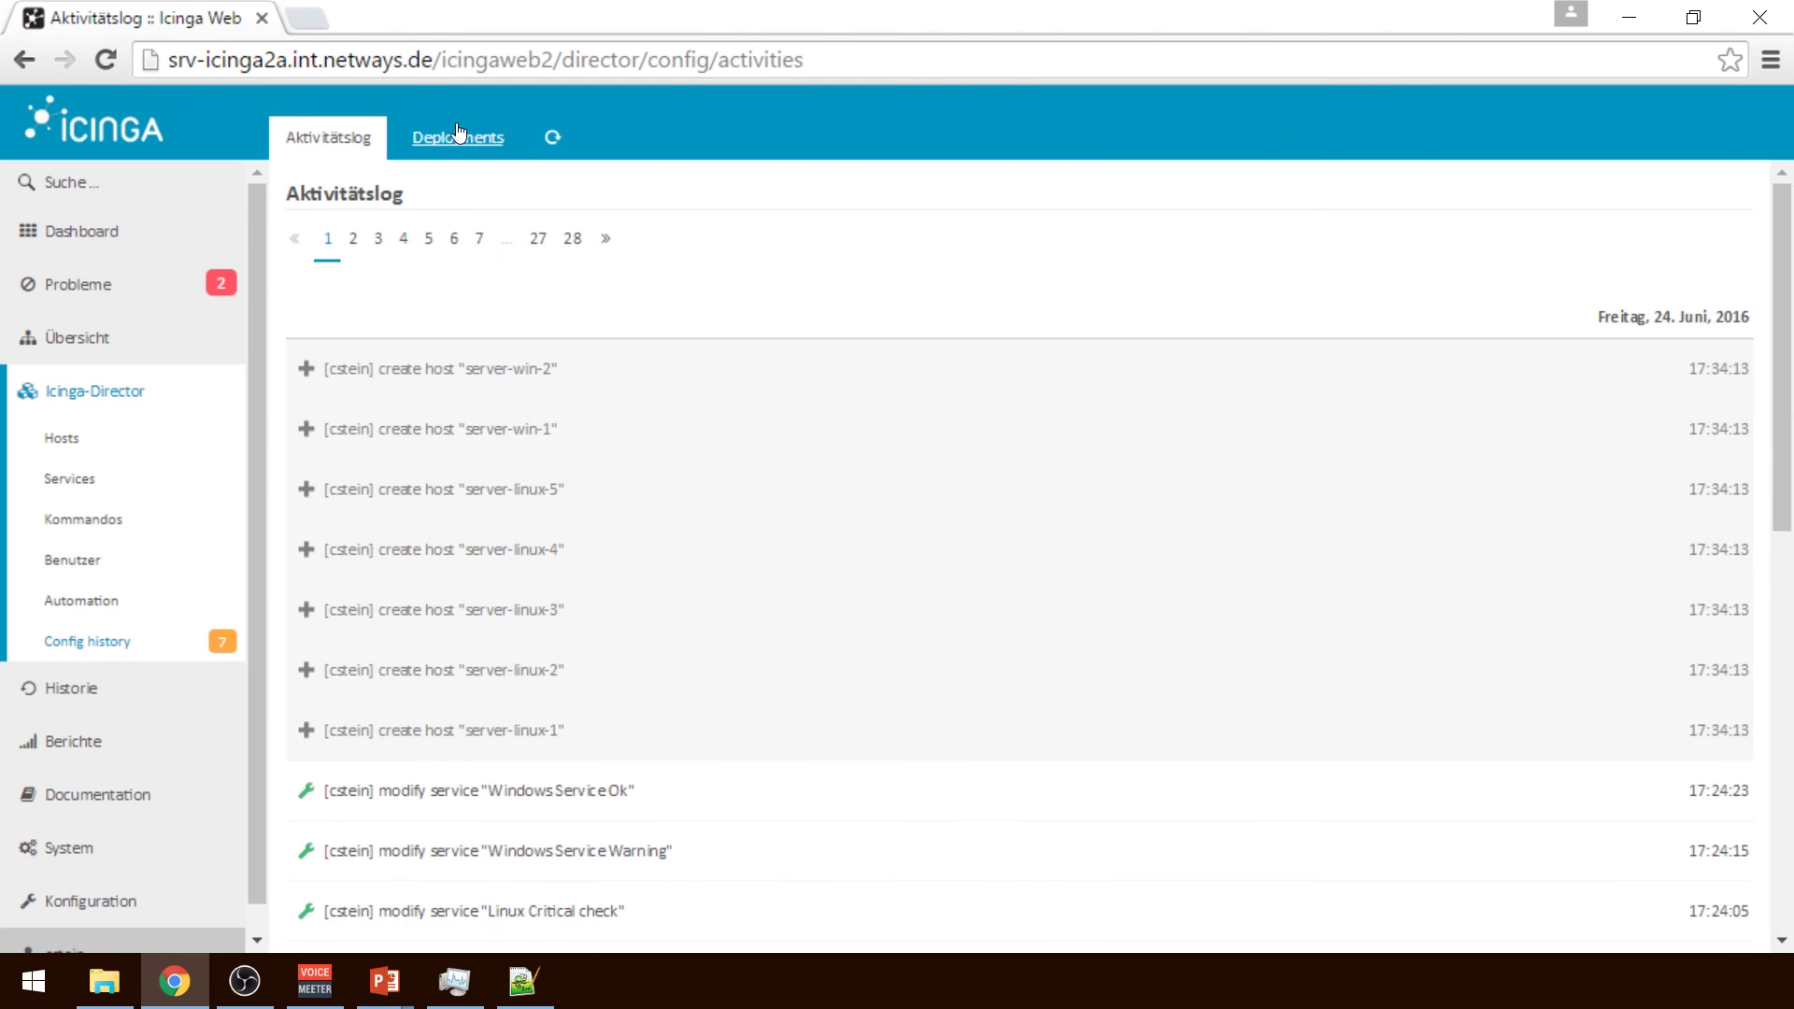
left_click(458, 137)
left_click(412, 233)
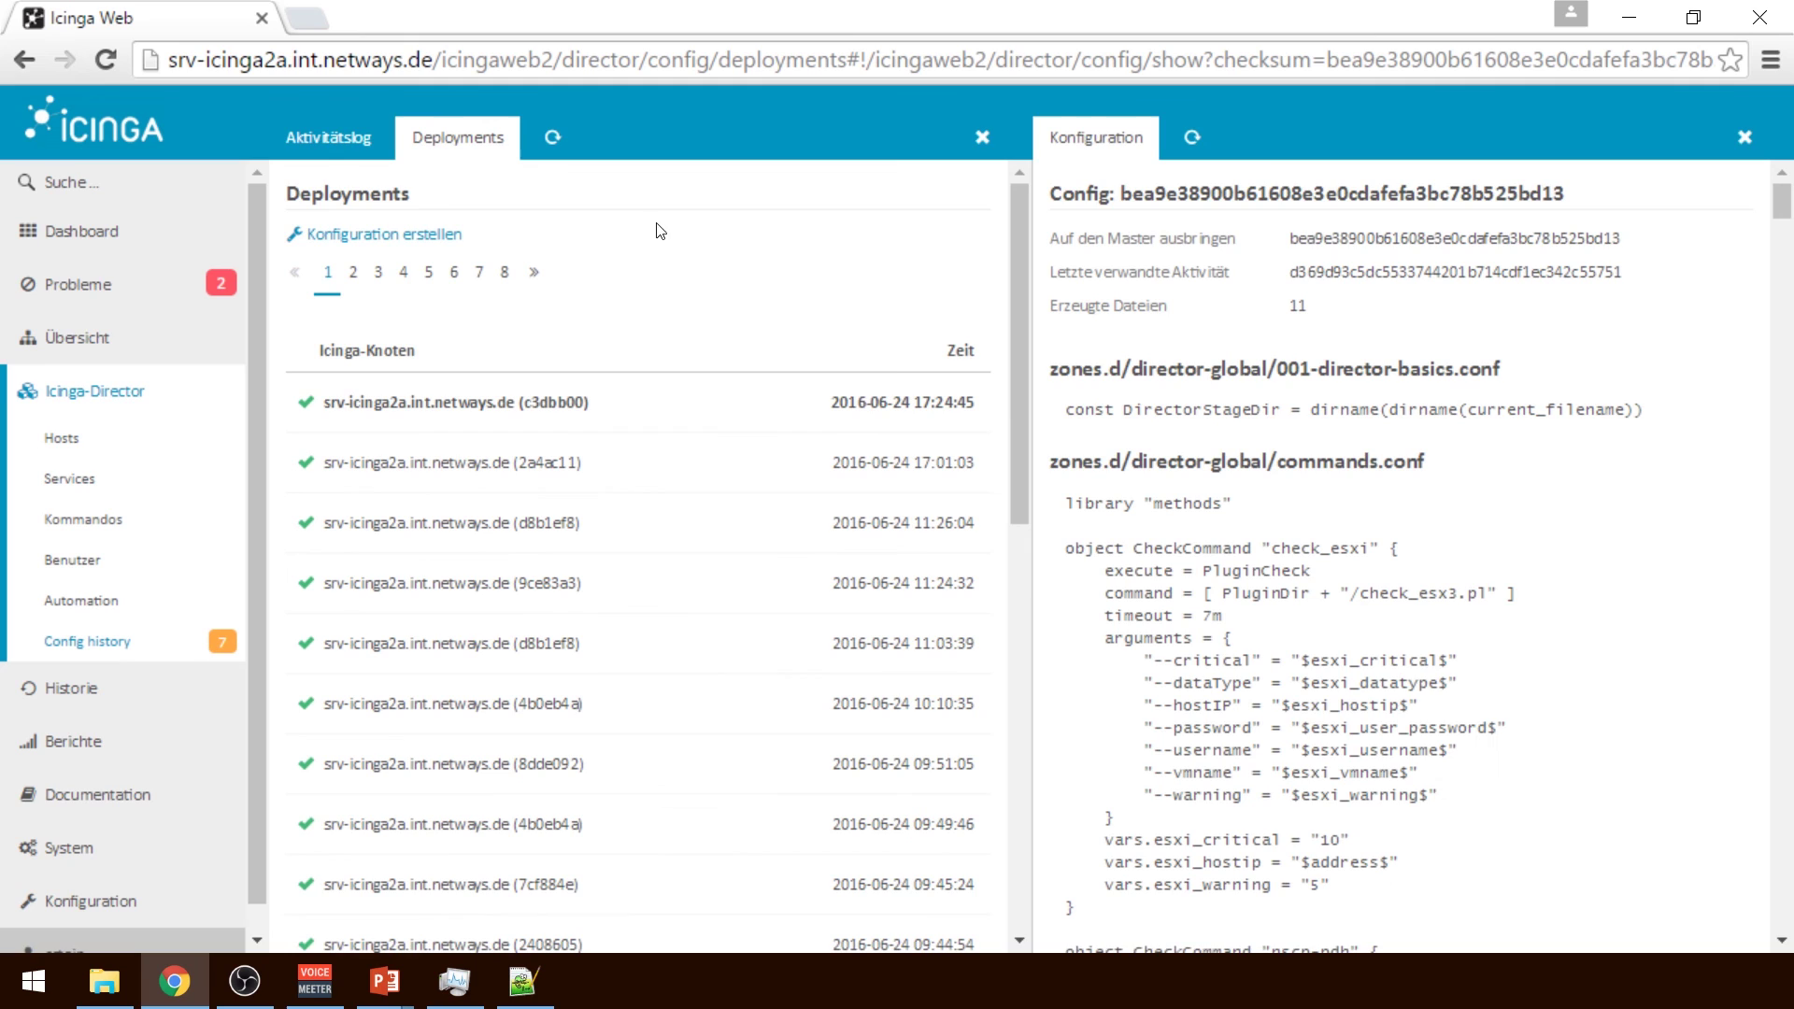
left_click(1291, 238)
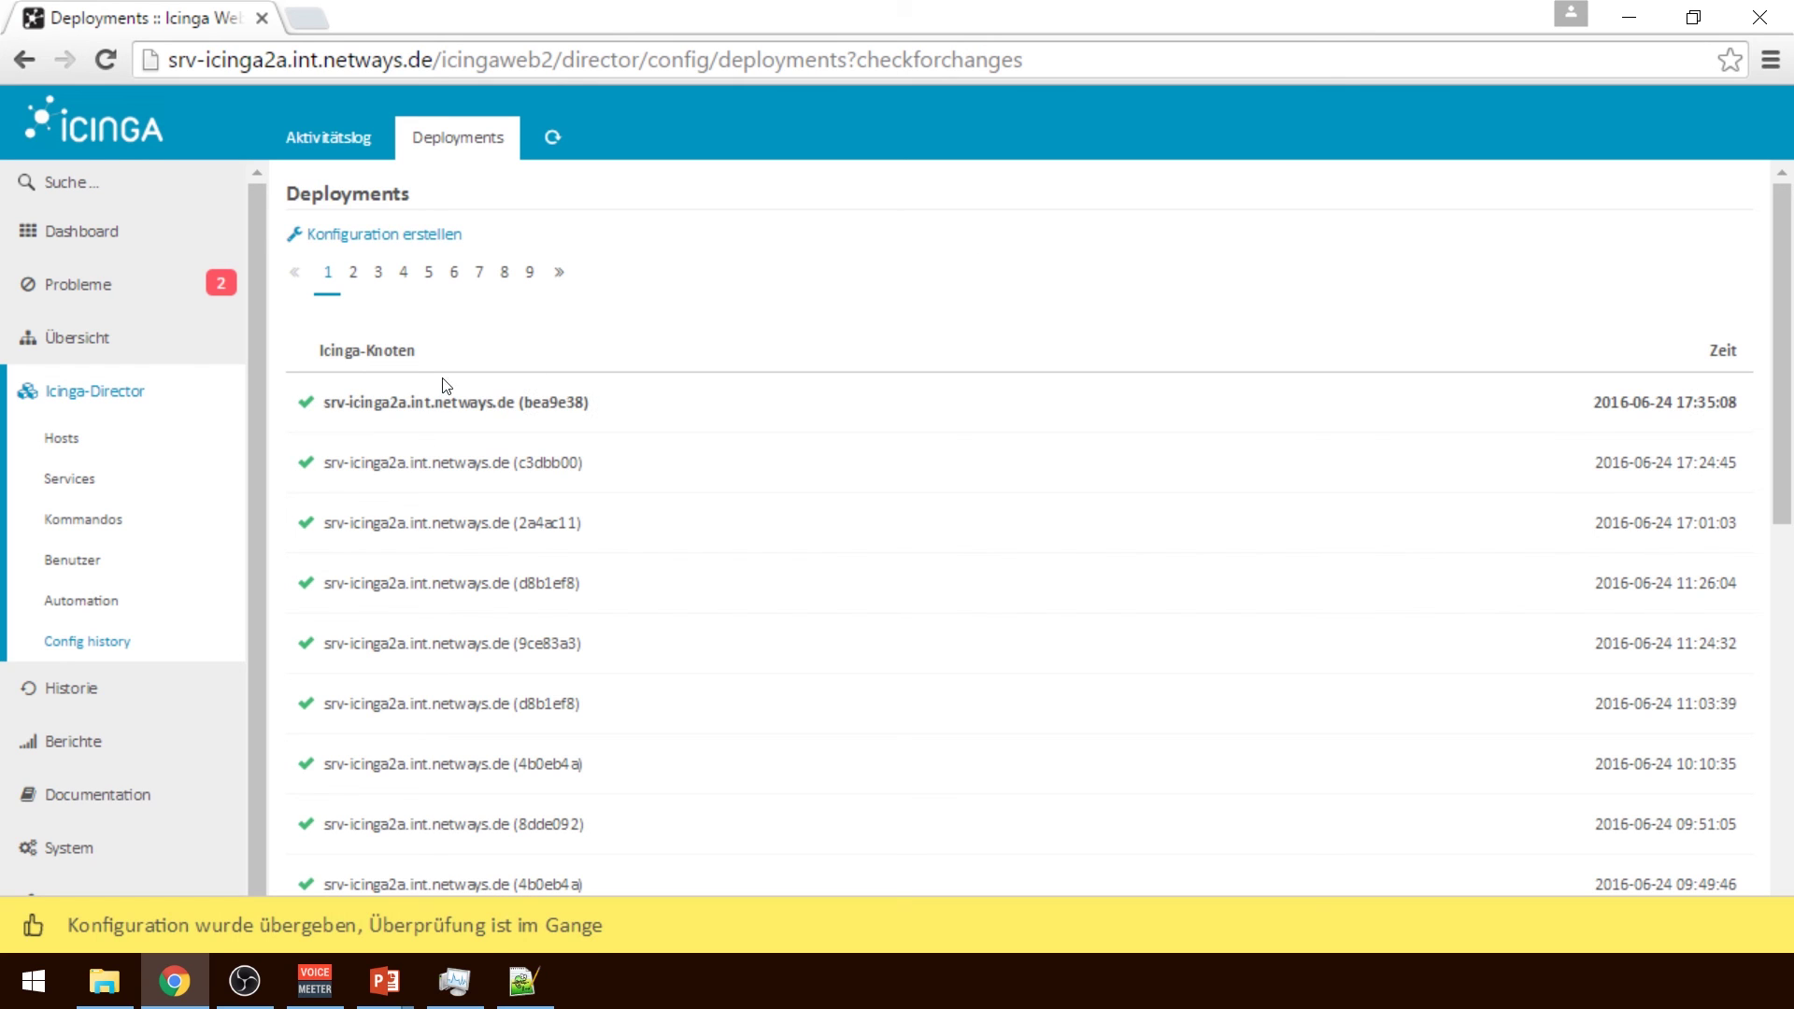
left_click(101, 301)
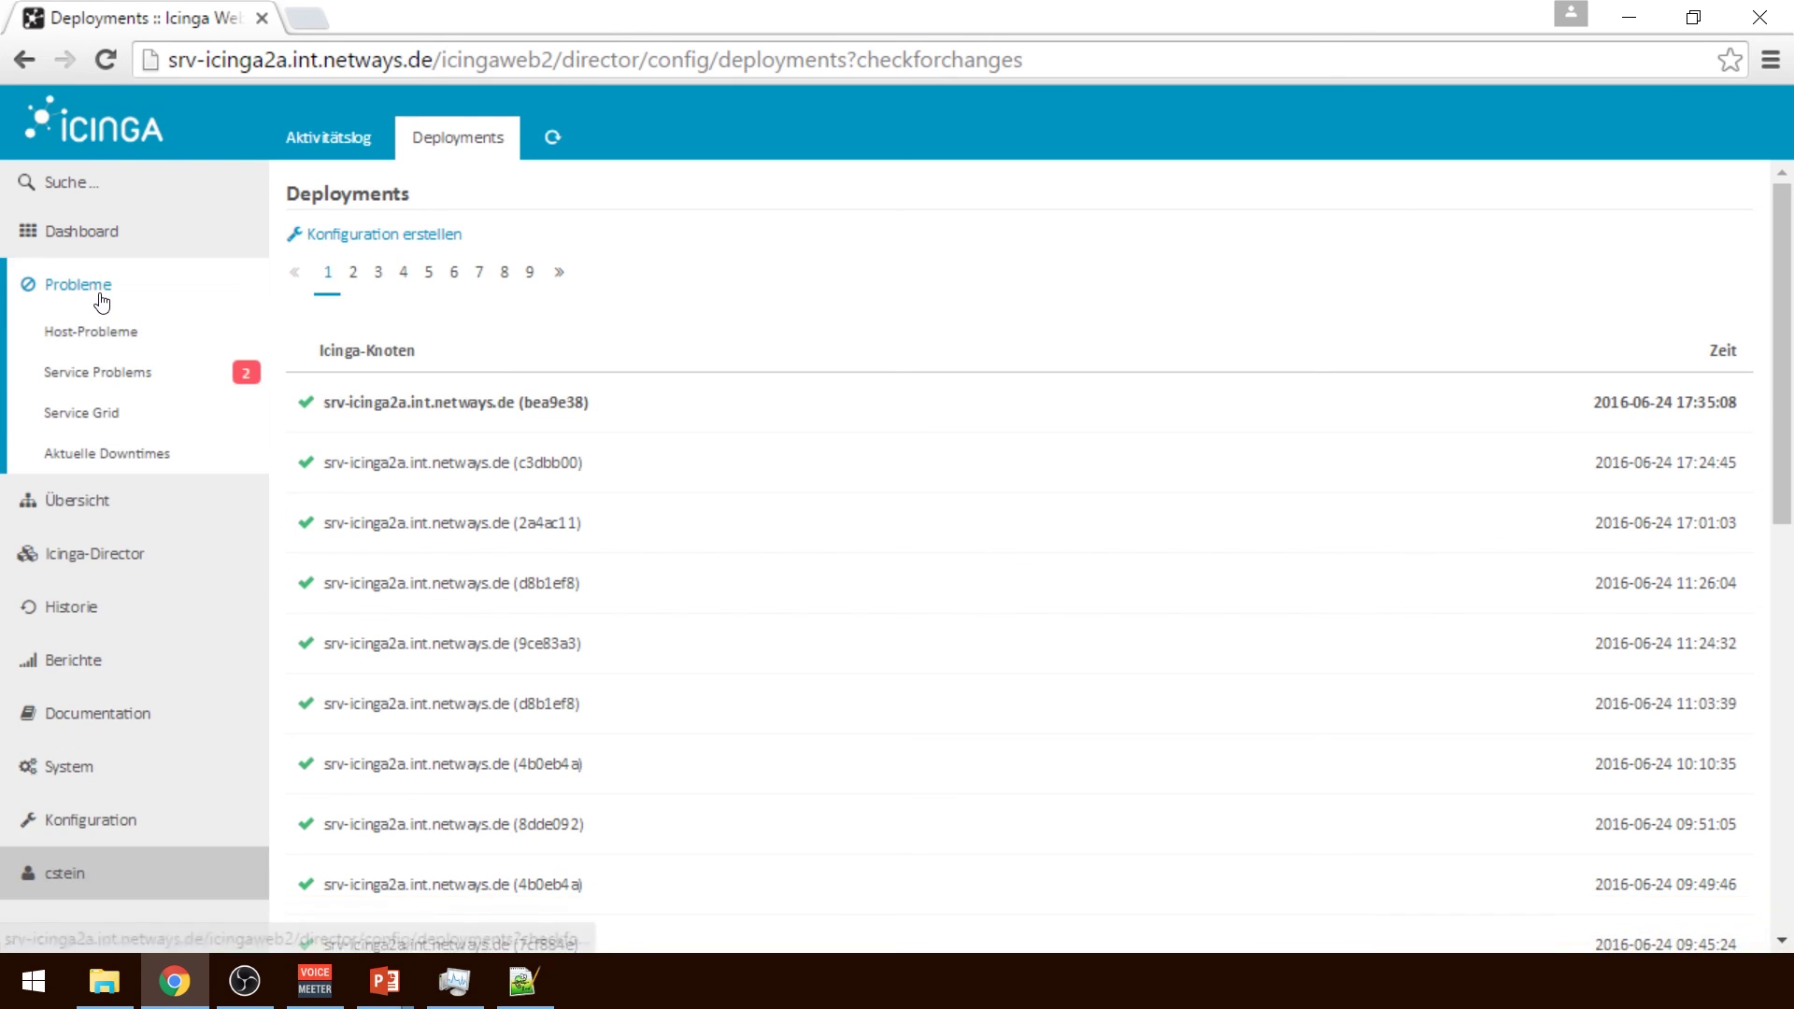
left_click(124, 501)
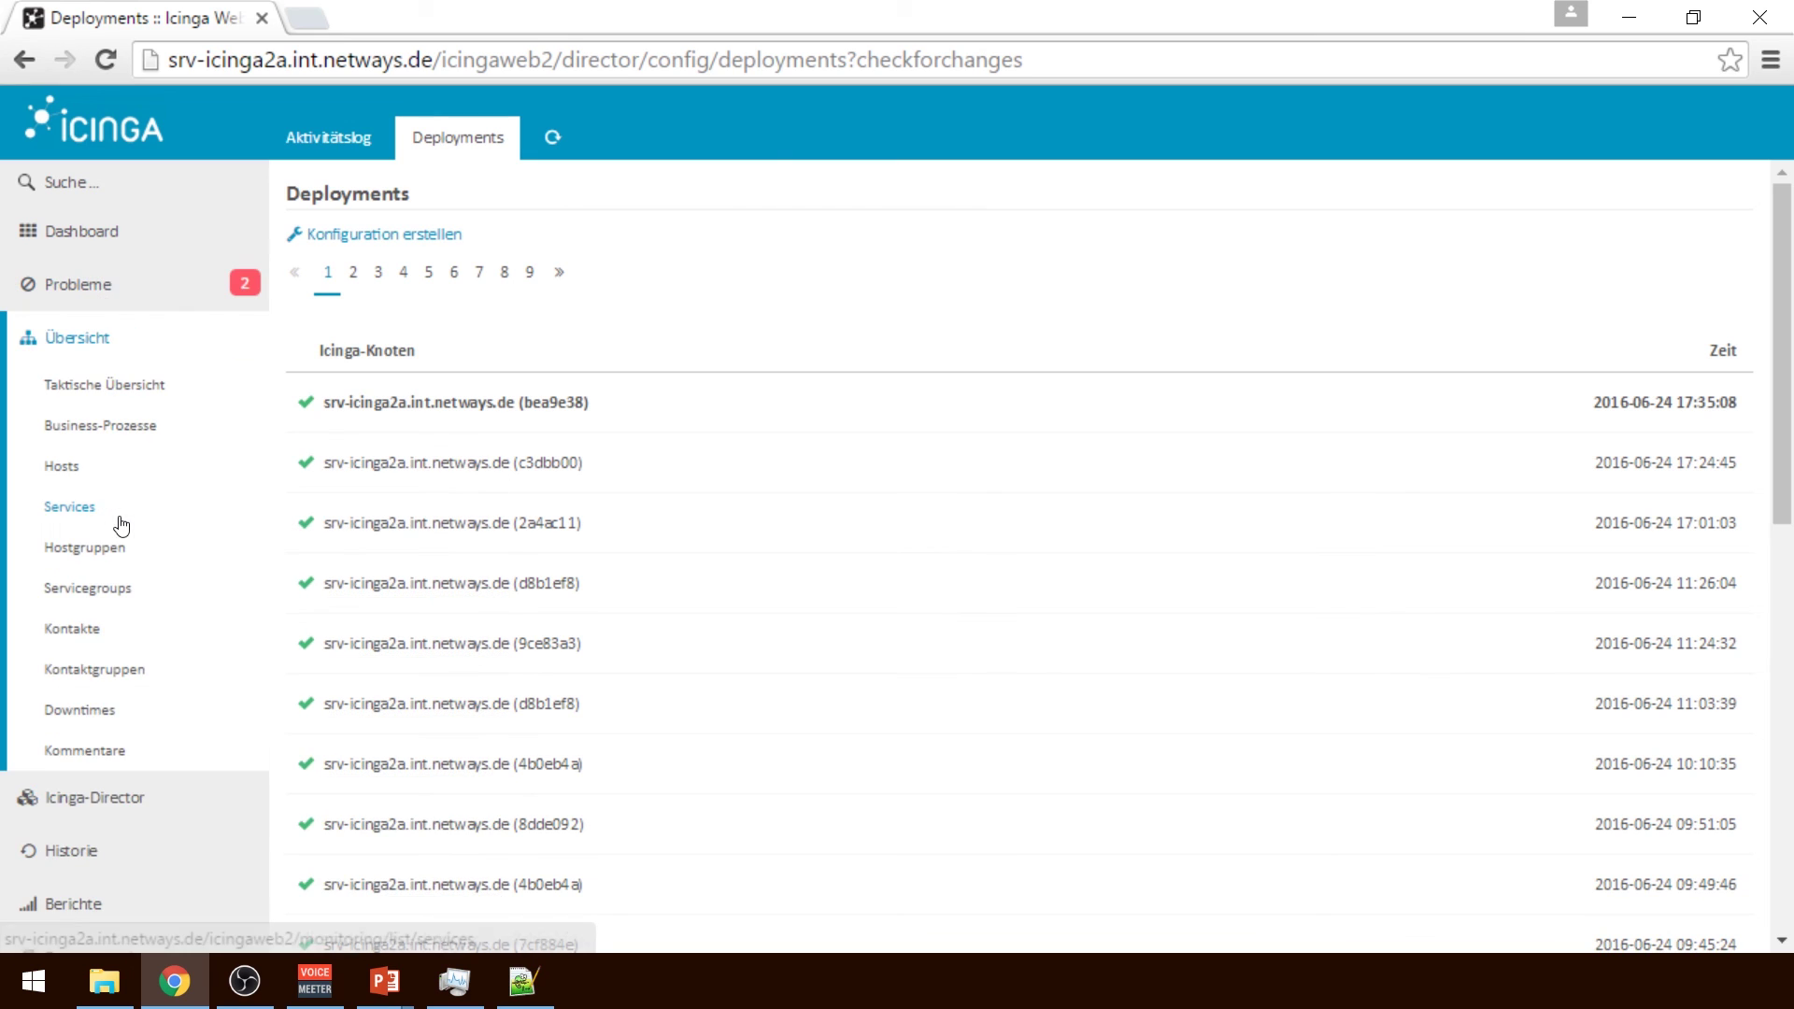
Open the MySql Check Connected Threads service of host server-linux-3 from the monitored hosts list
left_click(83, 477)
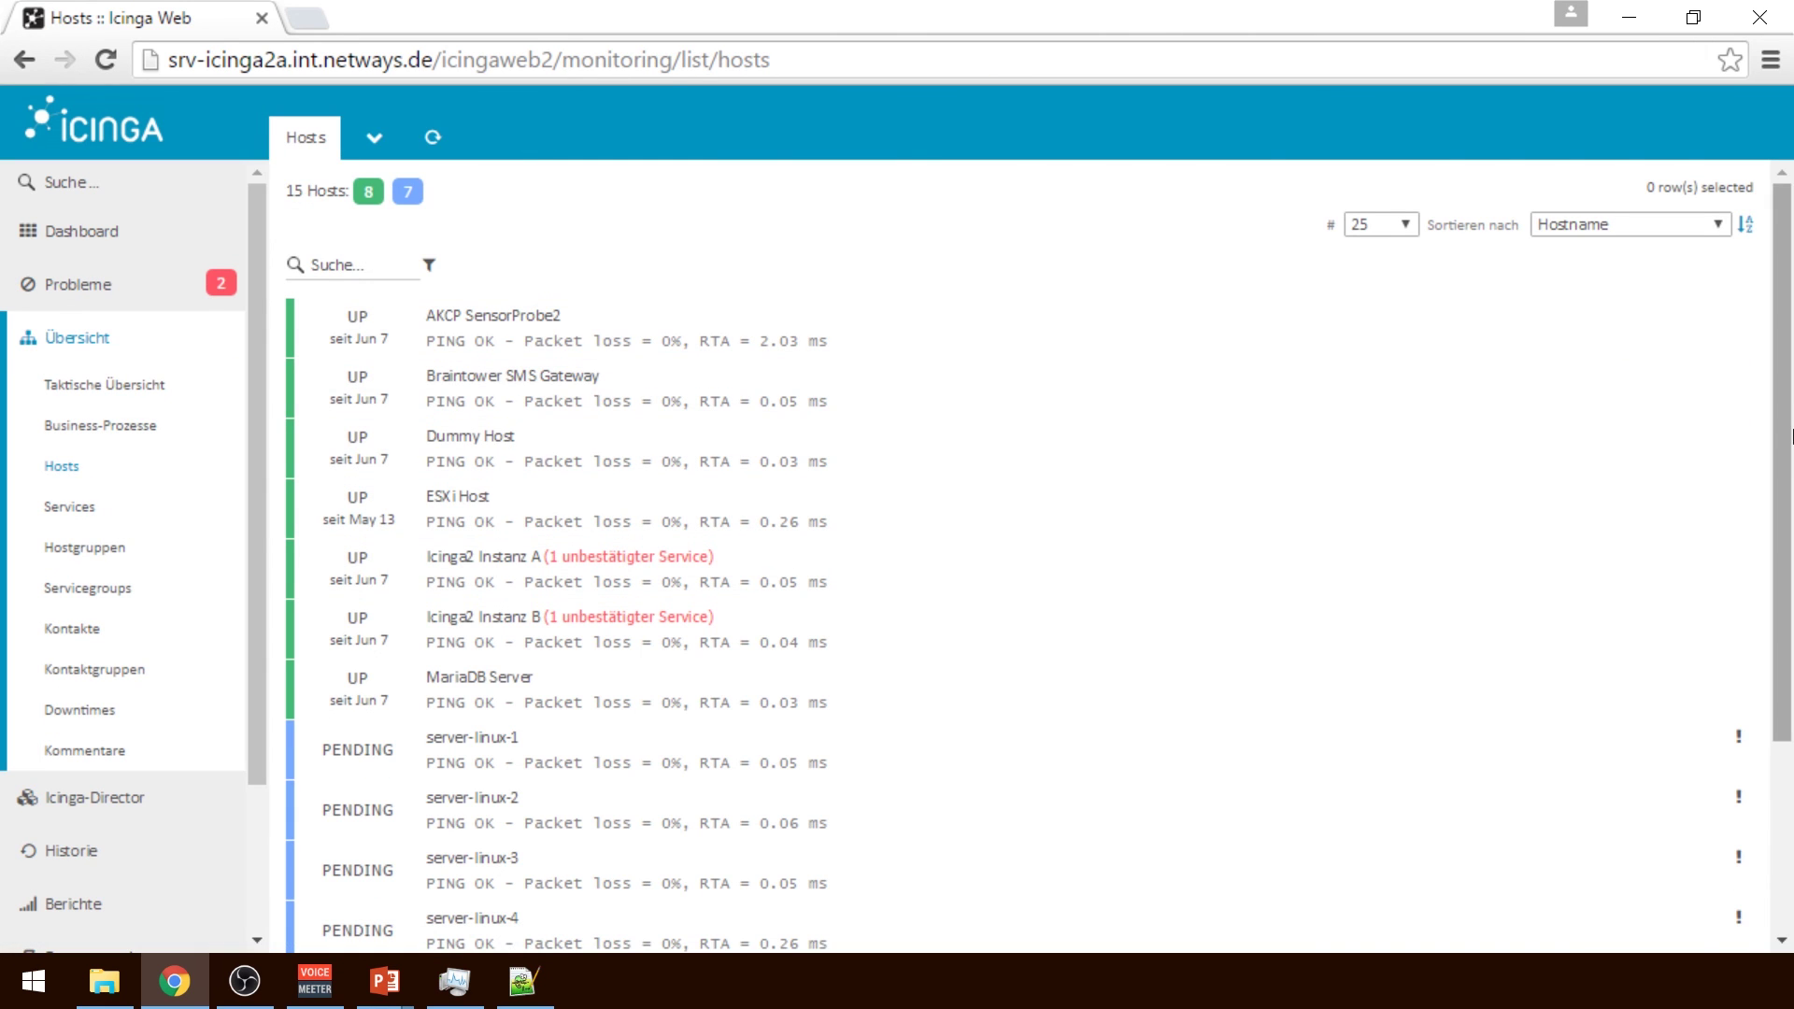
left_click_drag(1783, 534, 1785, 679)
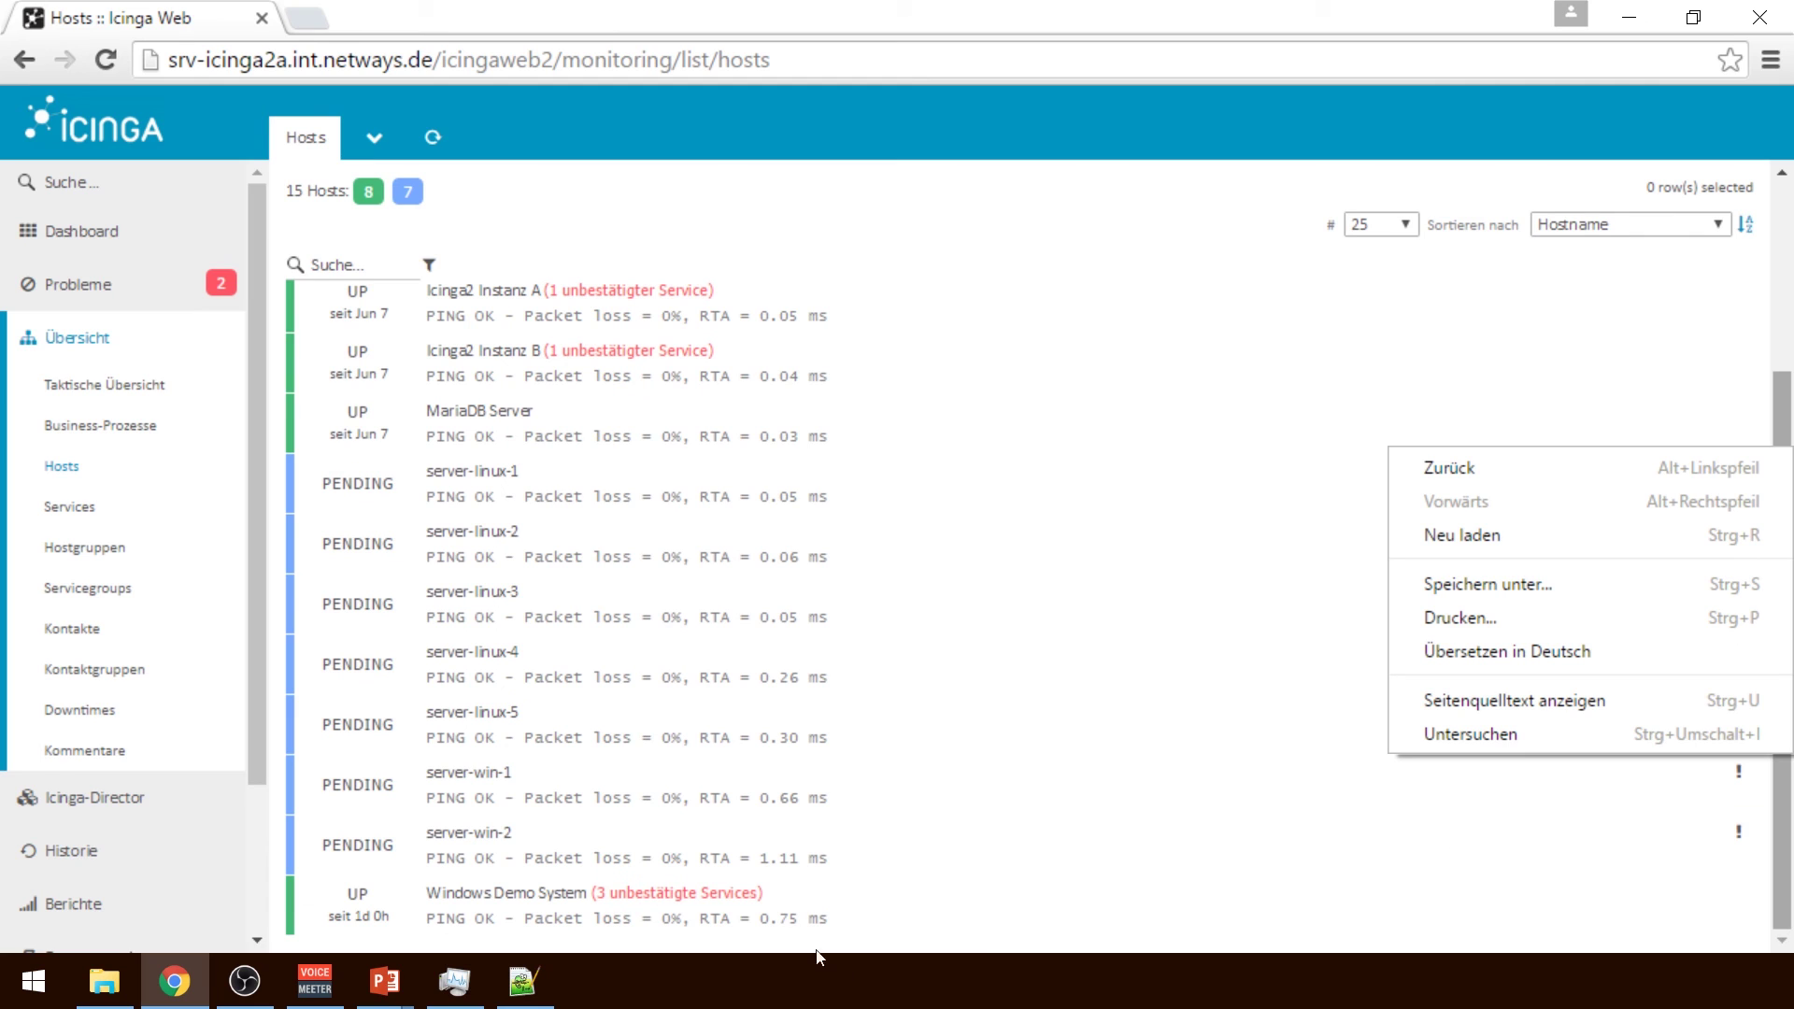
left_click(627, 609)
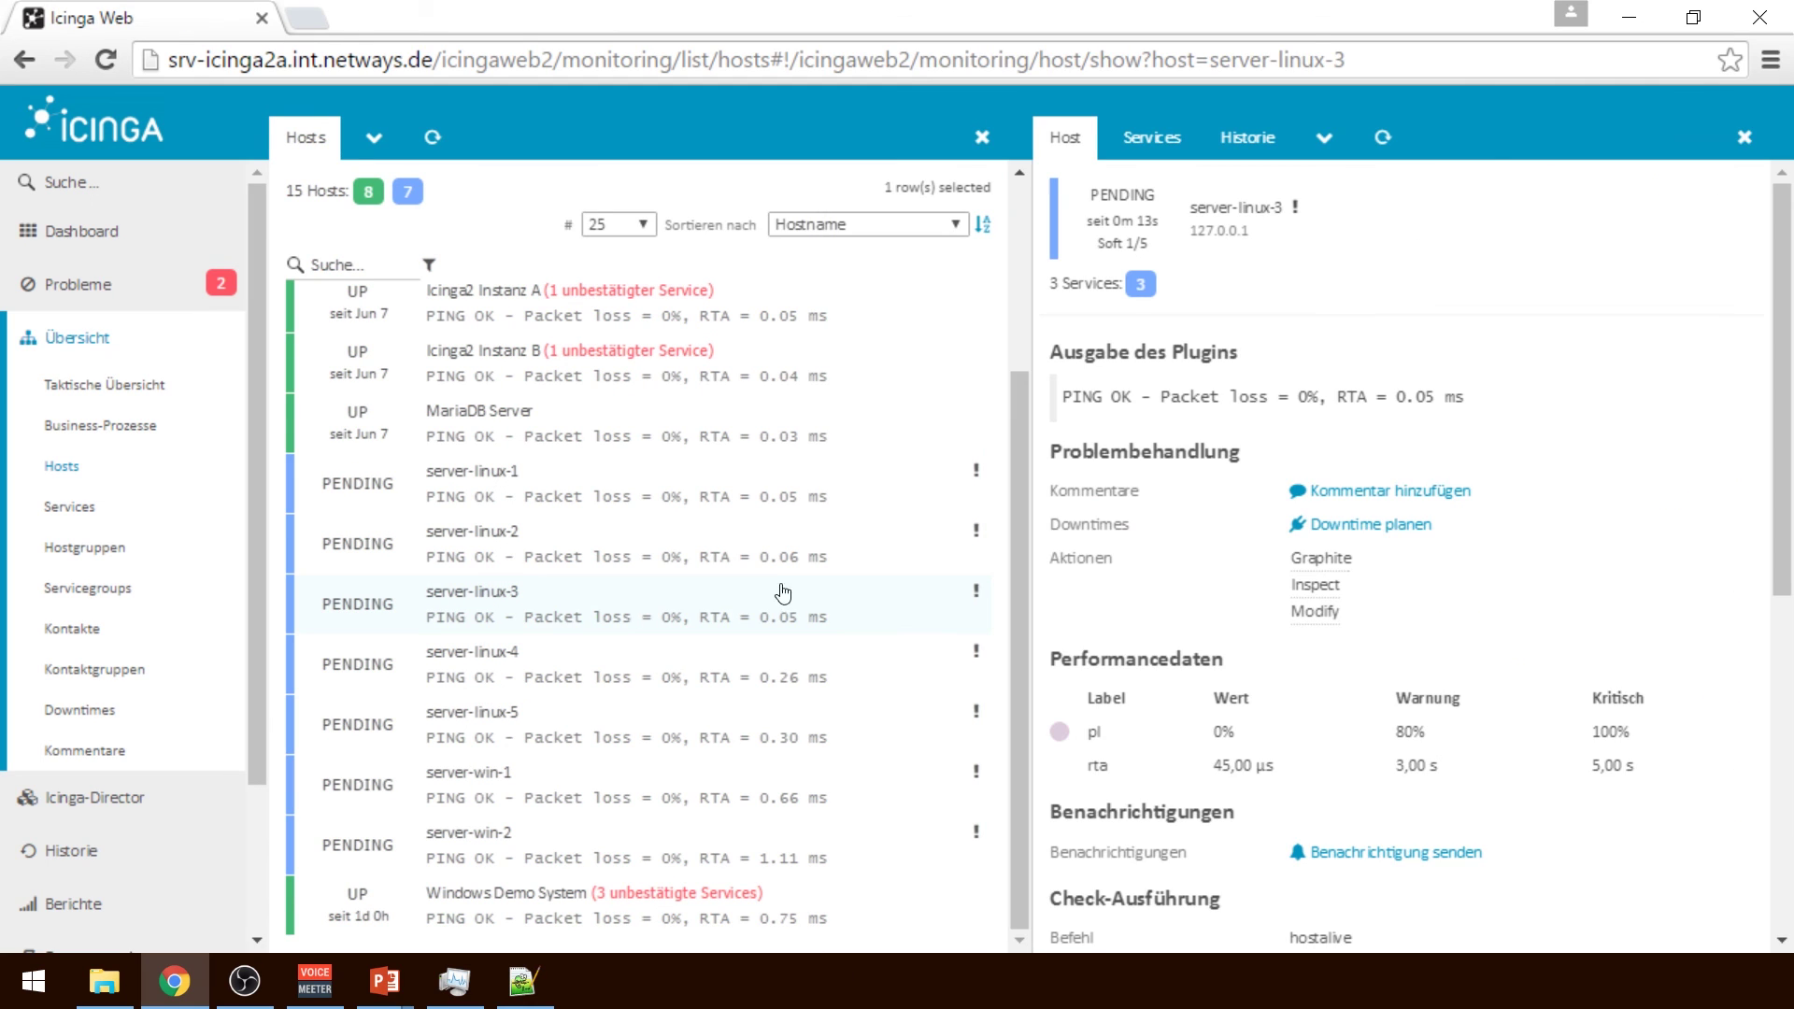
left_click(1154, 138)
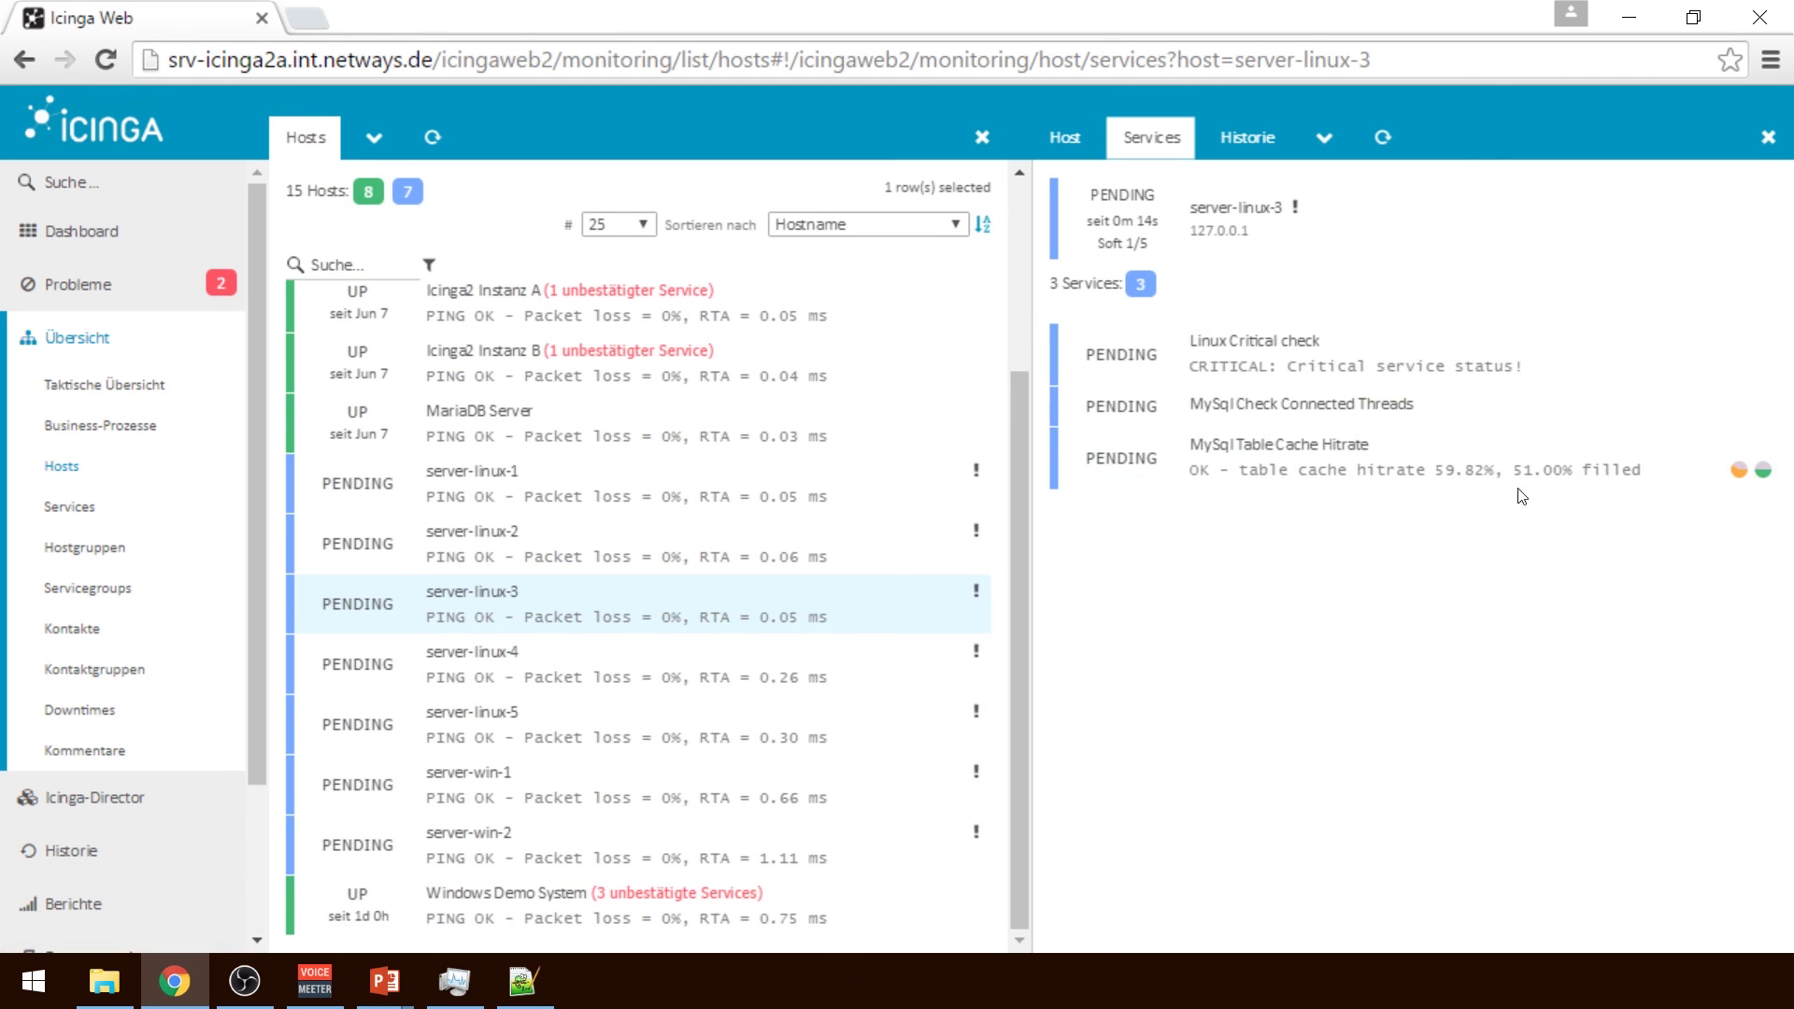
left_click(1434, 428)
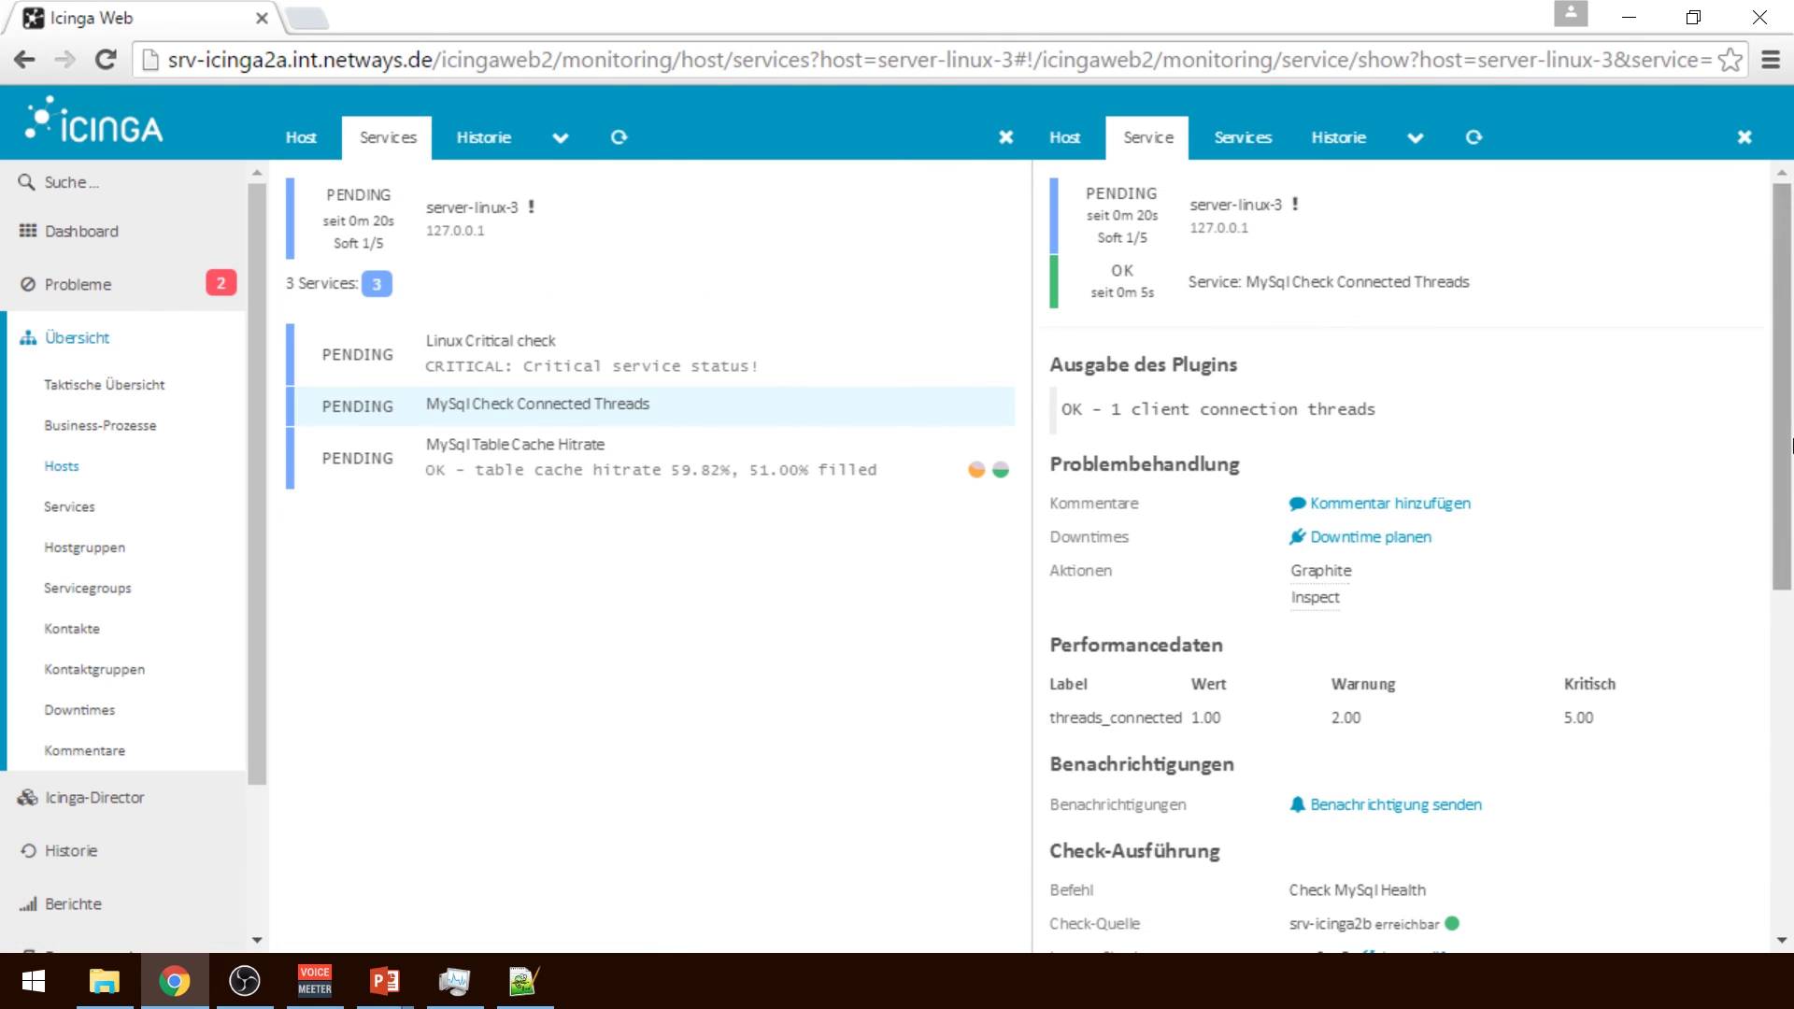
Run that check immediately, glance at the Linux Critical check service, then return to Icinga Director
left_click_drag(1782, 449, 1791, 640)
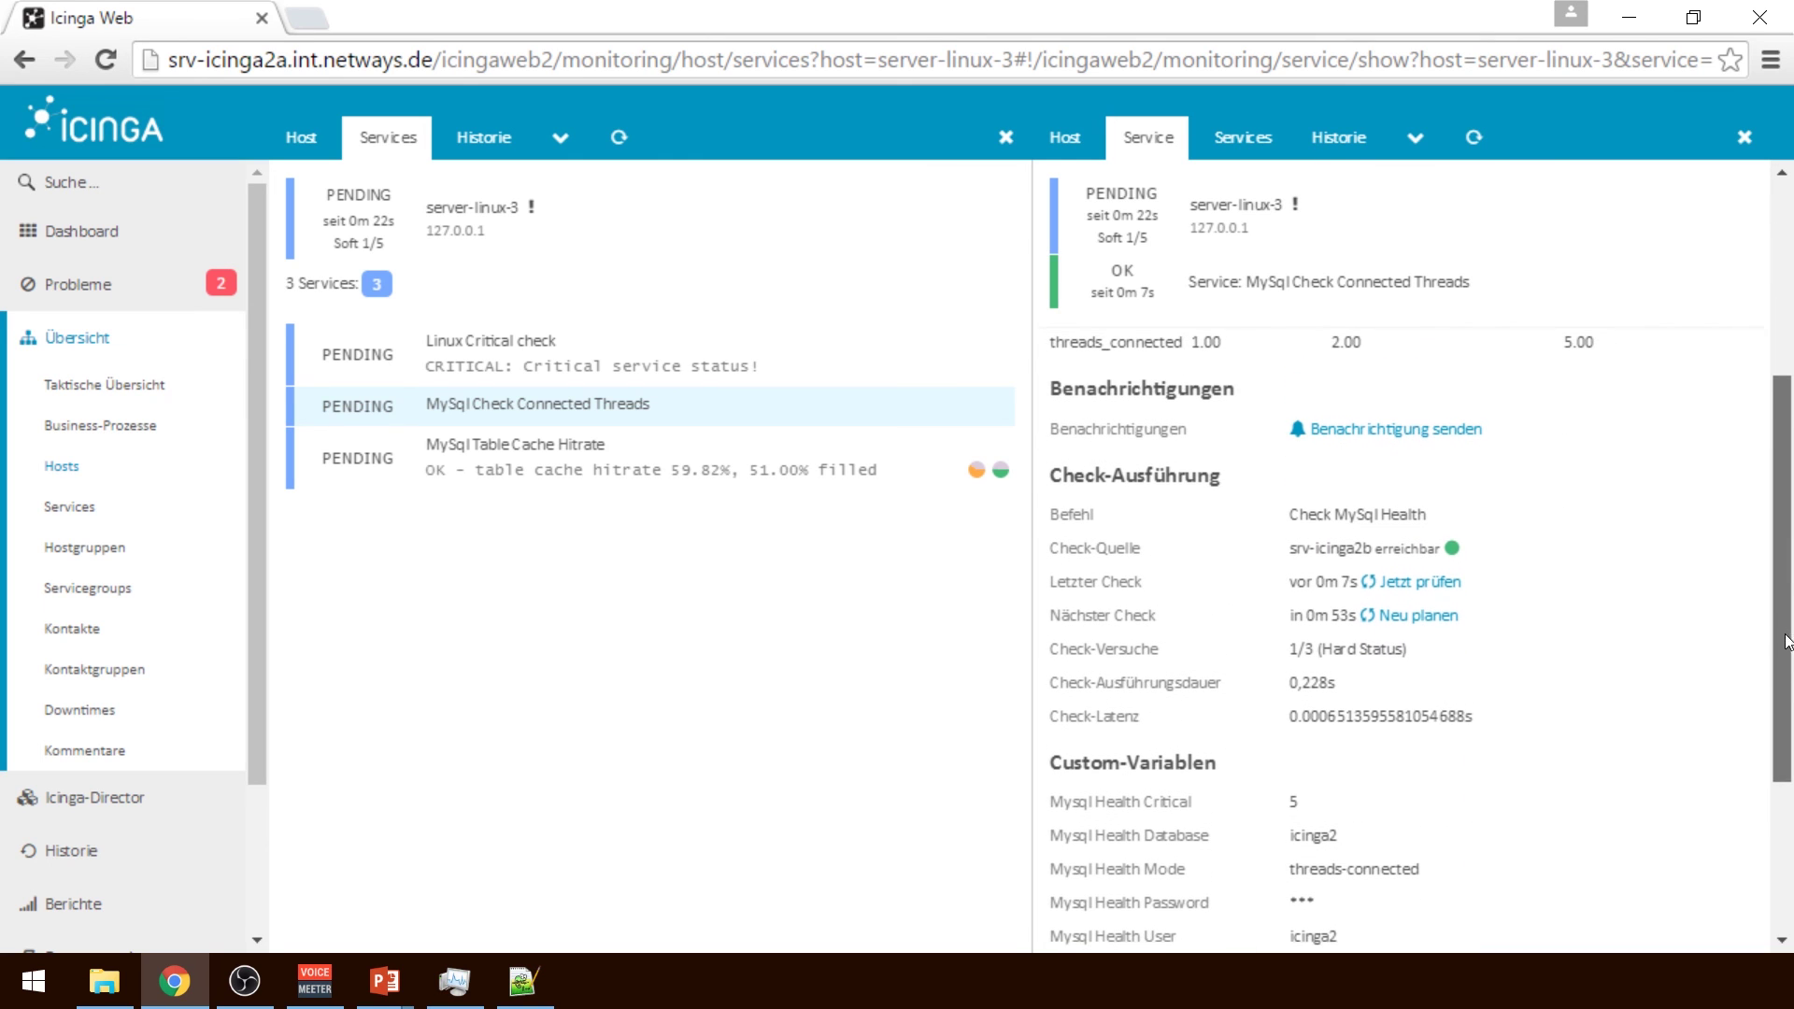
left_click(1417, 584)
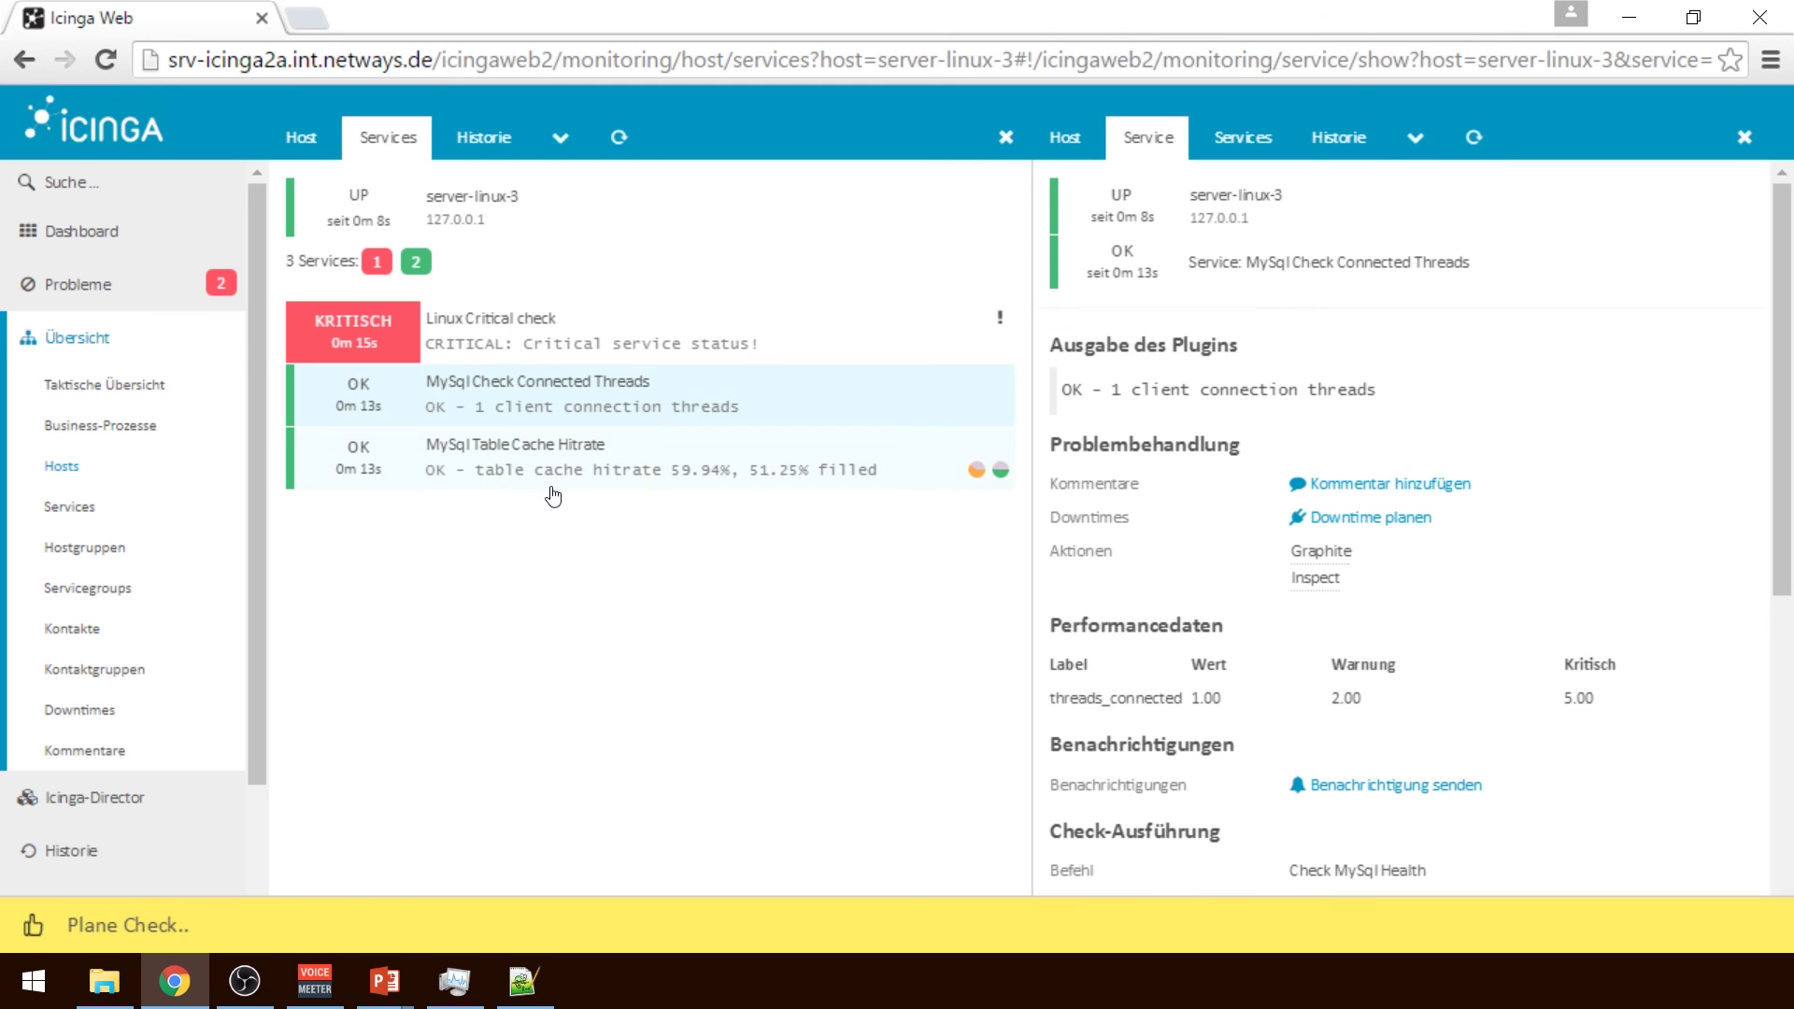
left_click(505, 329)
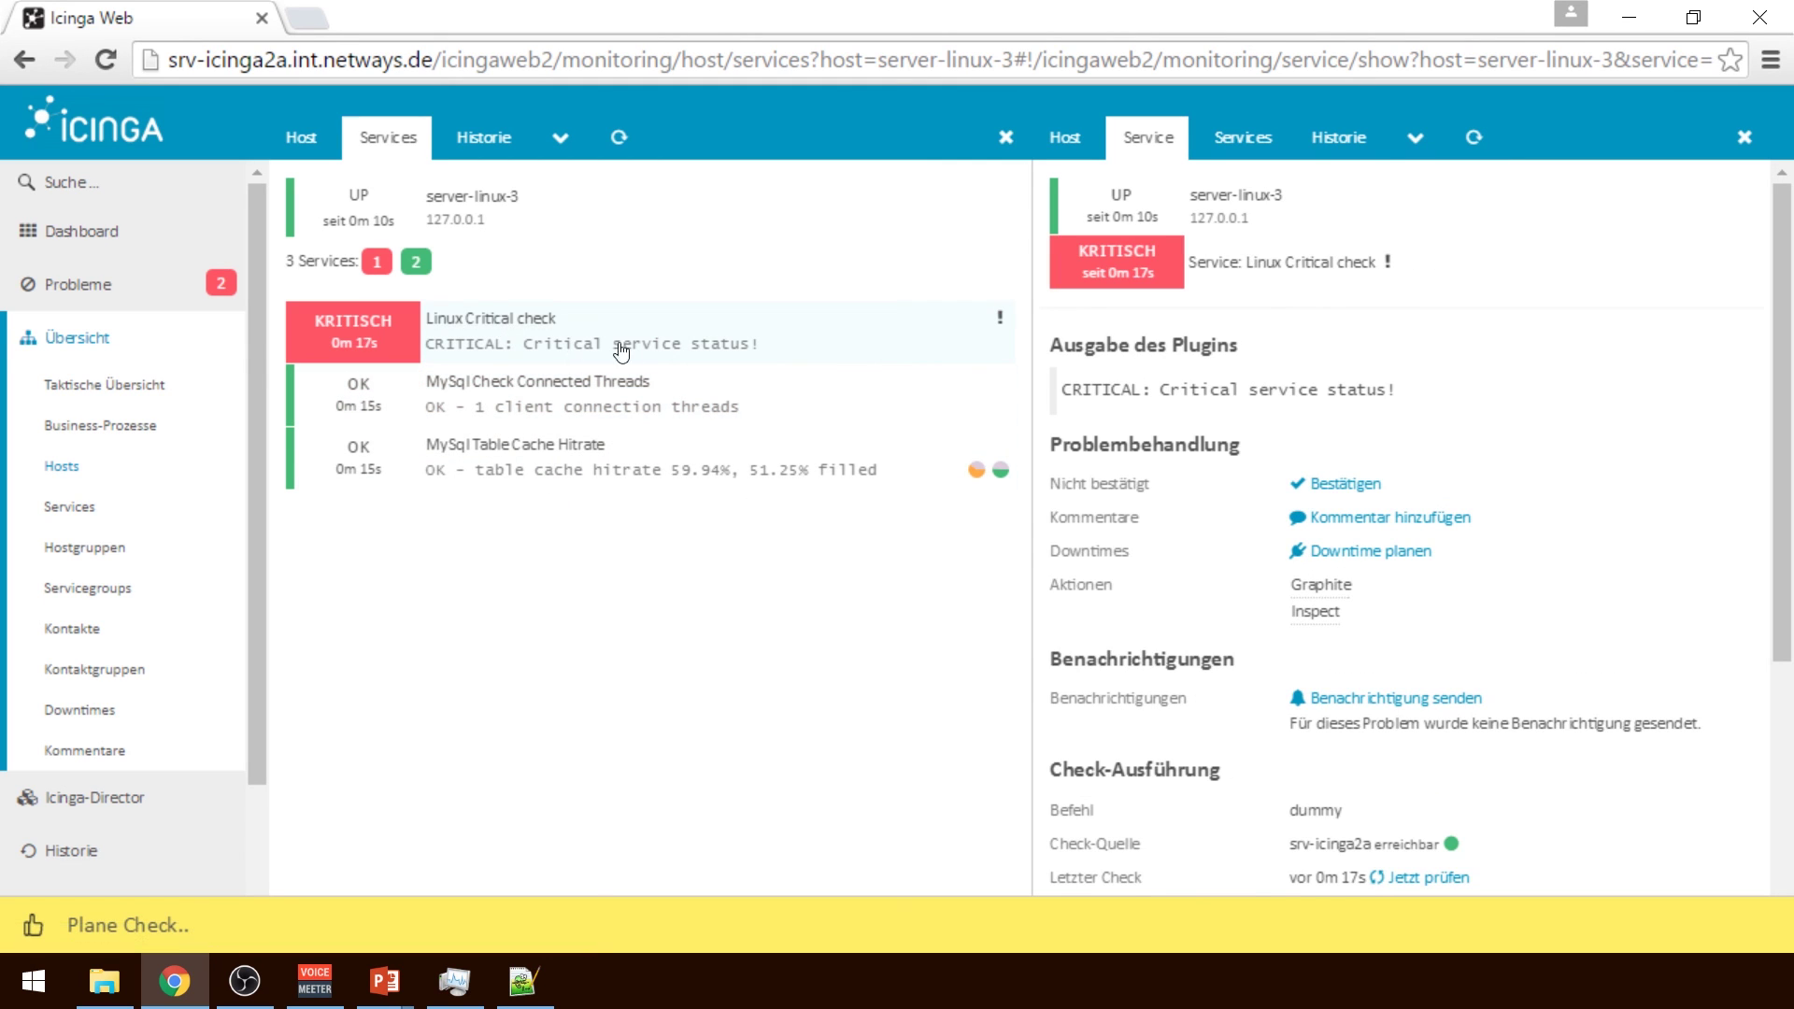
scroll(1790, 641, "down", 1)
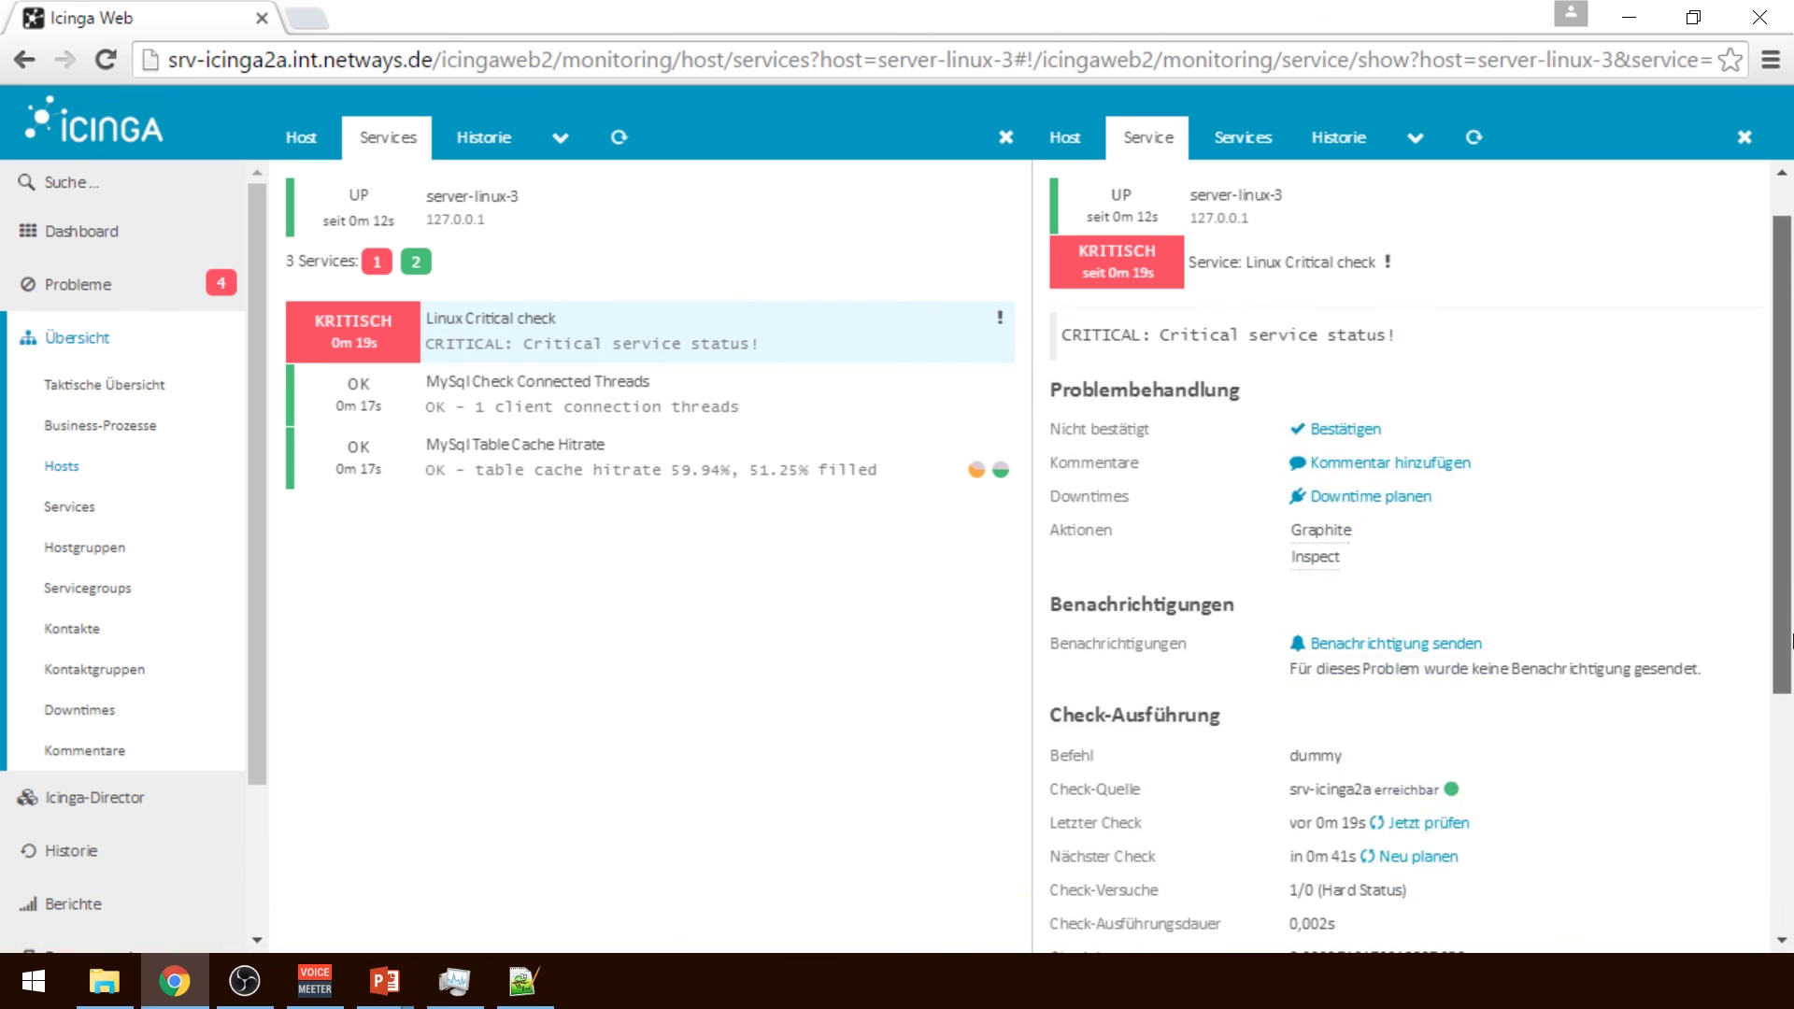
scroll(1790, 641, "down", 2)
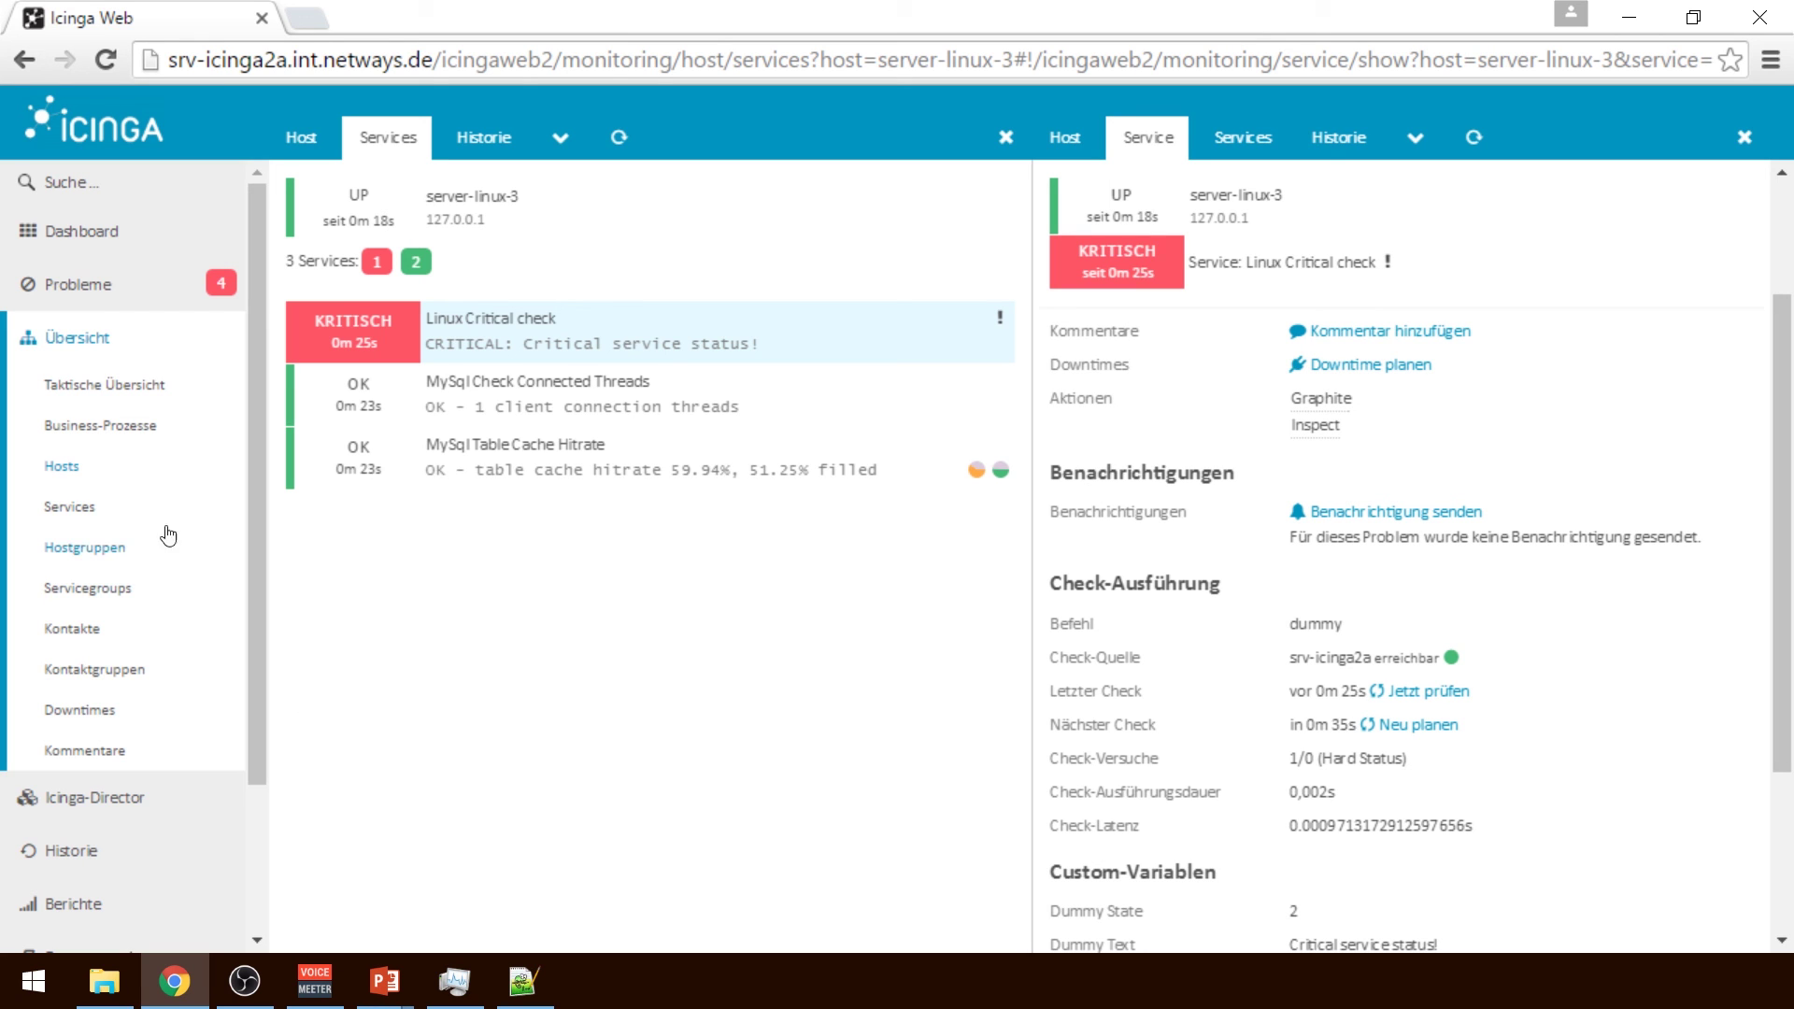
left_click(180, 795)
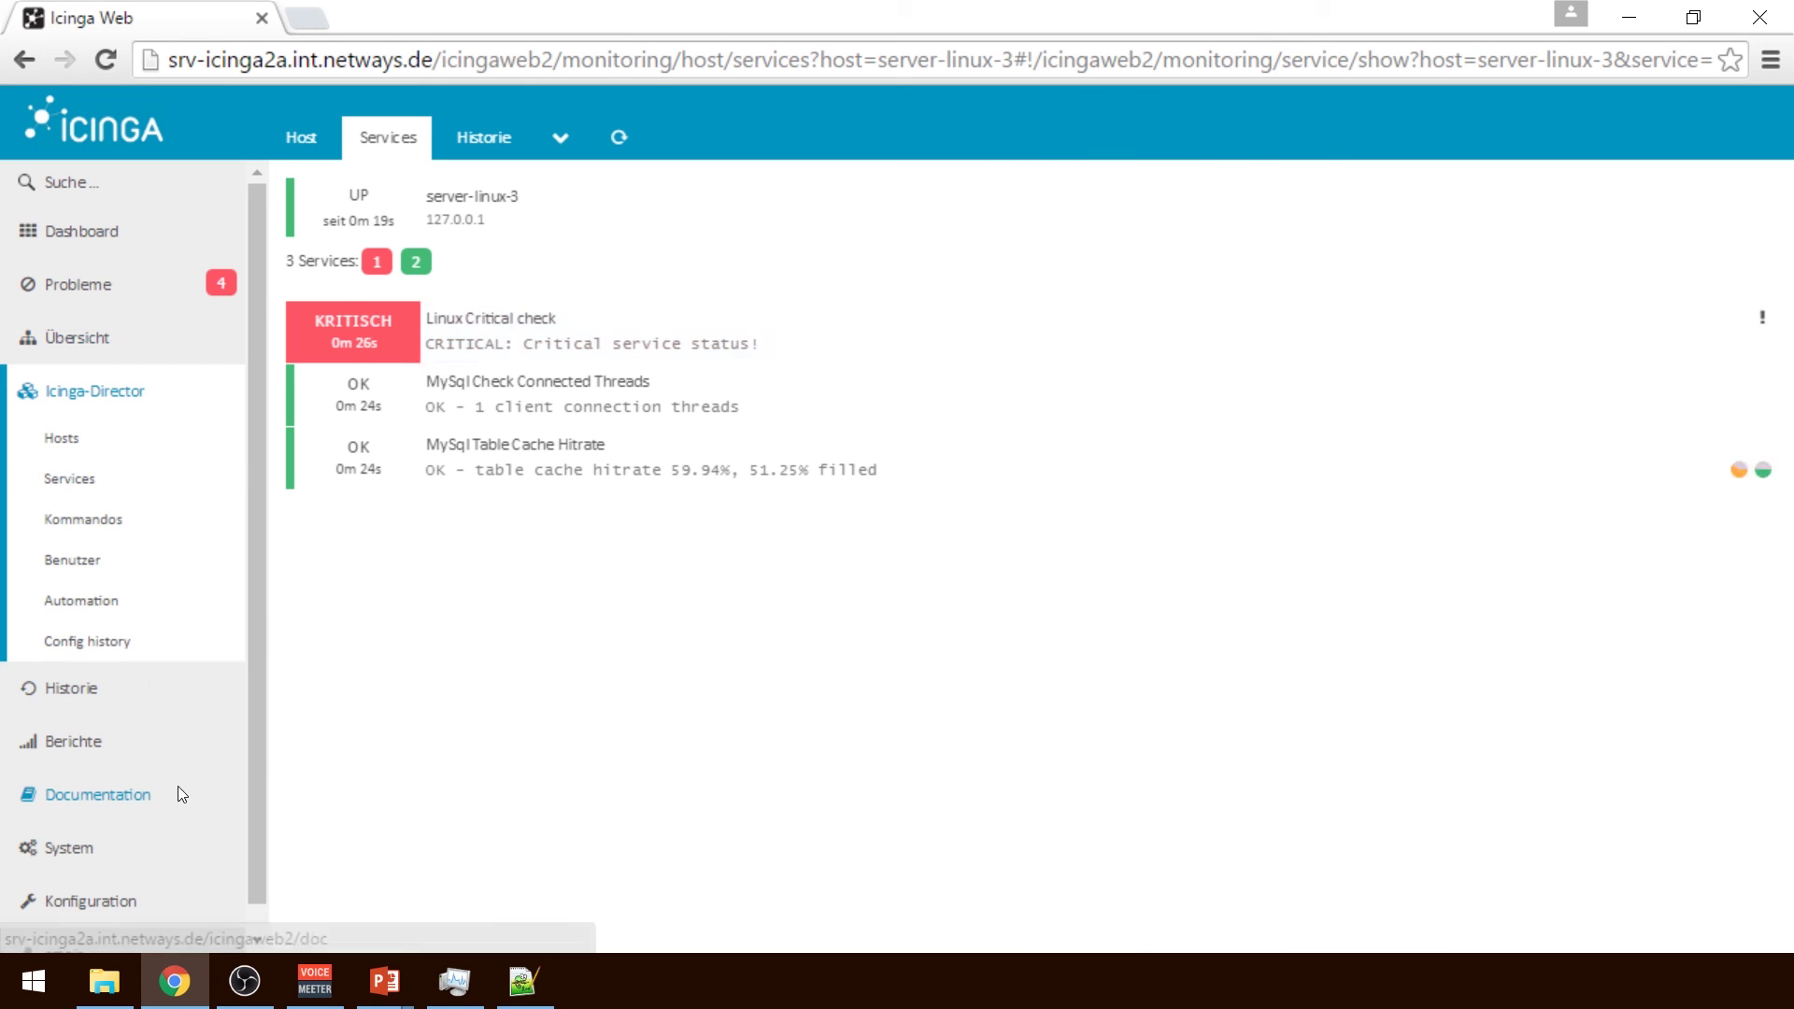
Step through the Windows Service Ok, Linux Critical check and Windows Service Warning apply rules under Director Services
left_click(67, 478)
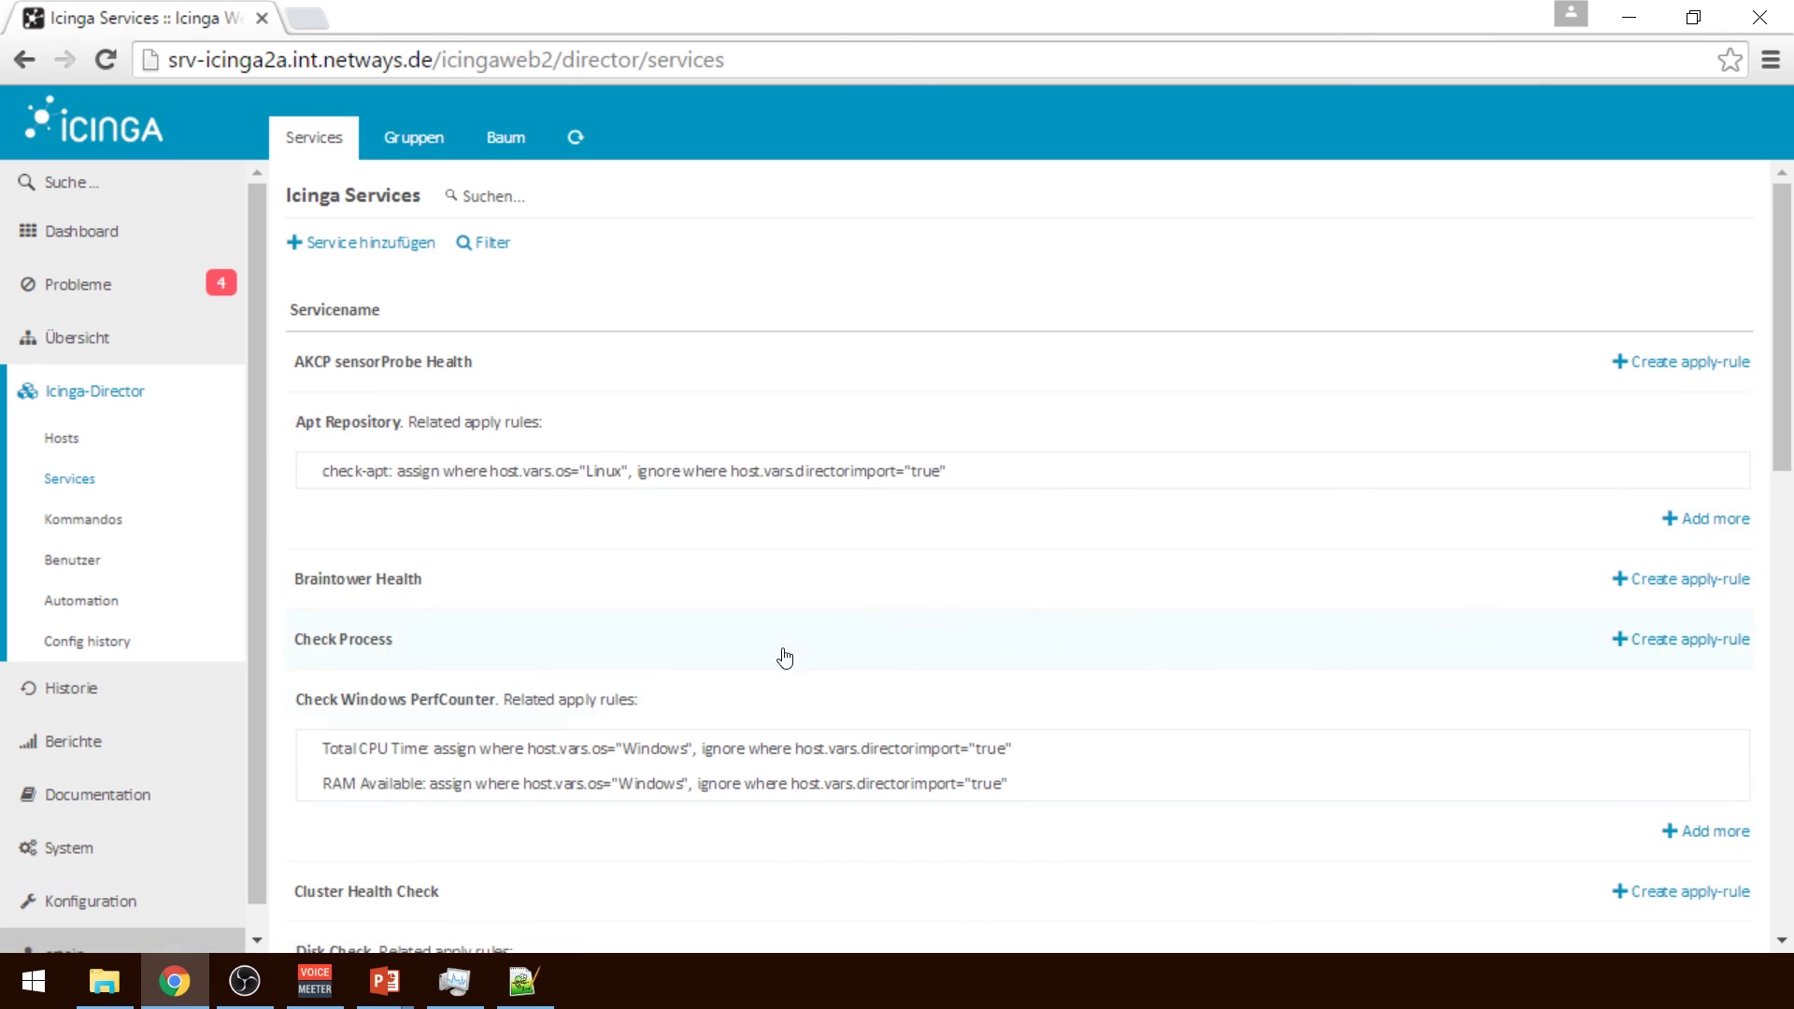
left_click_drag(1789, 326, 1722, 533)
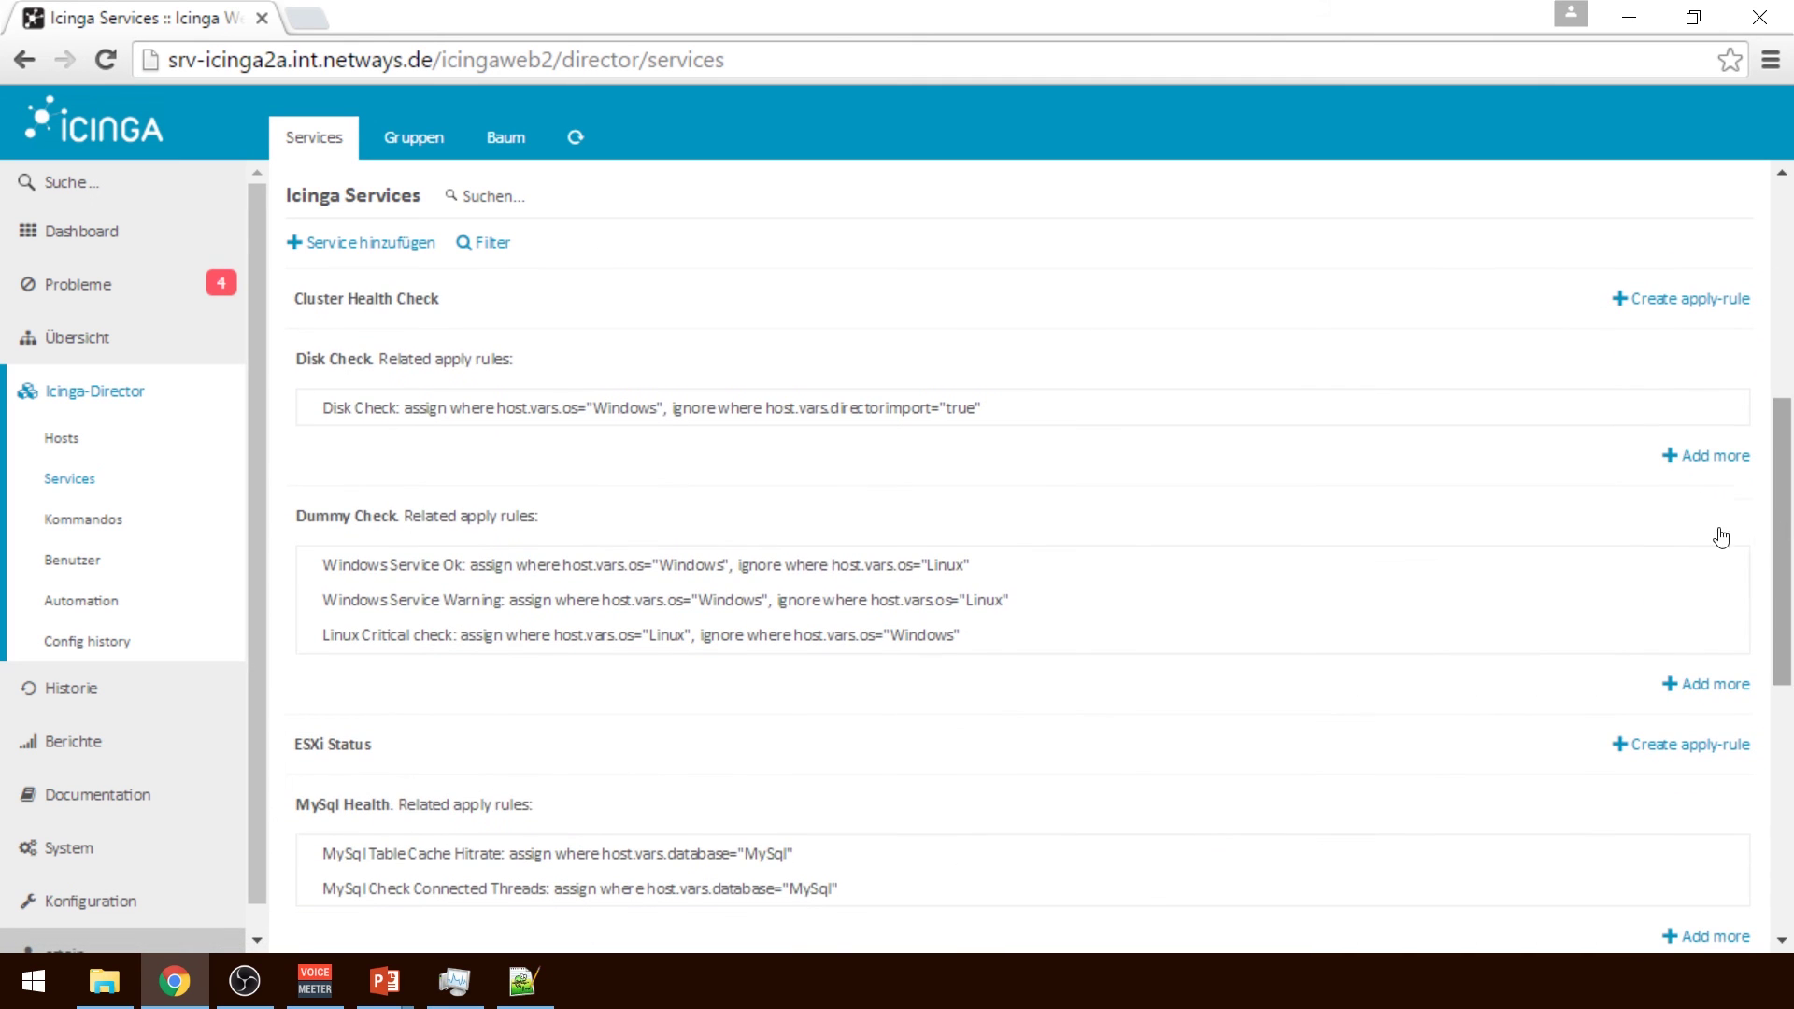
left_click(851, 568)
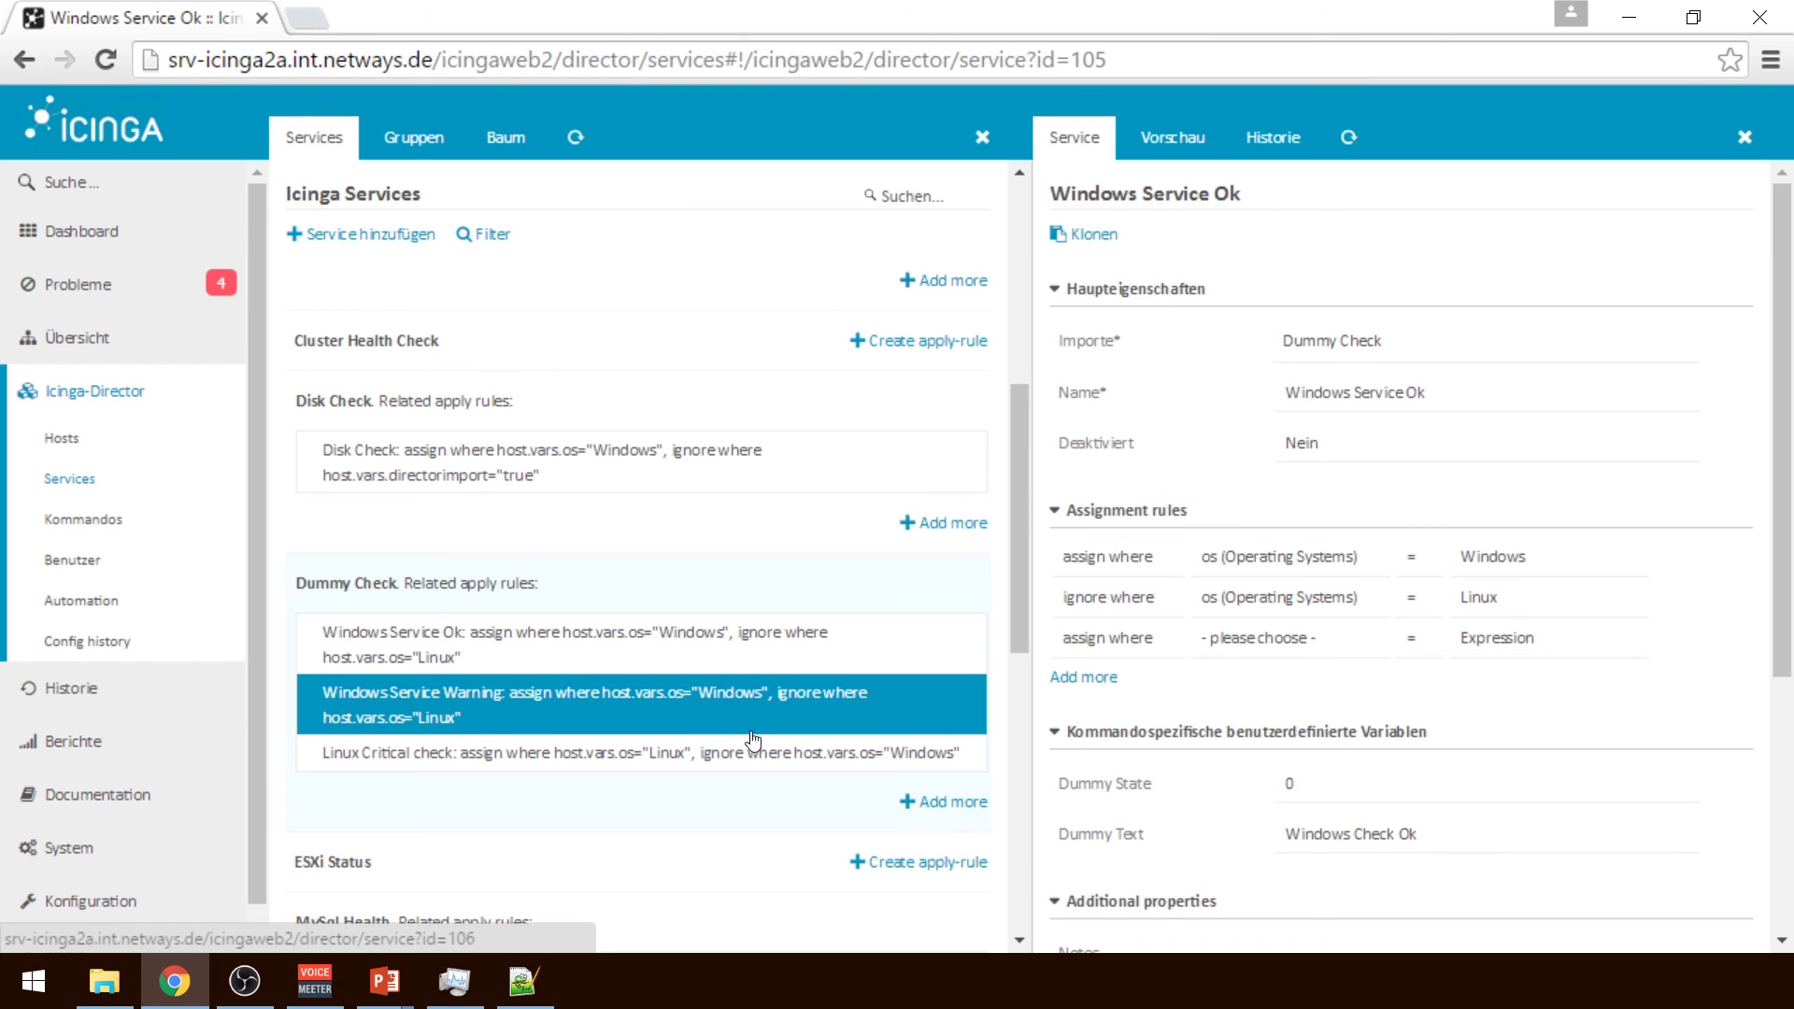
left_click(740, 762)
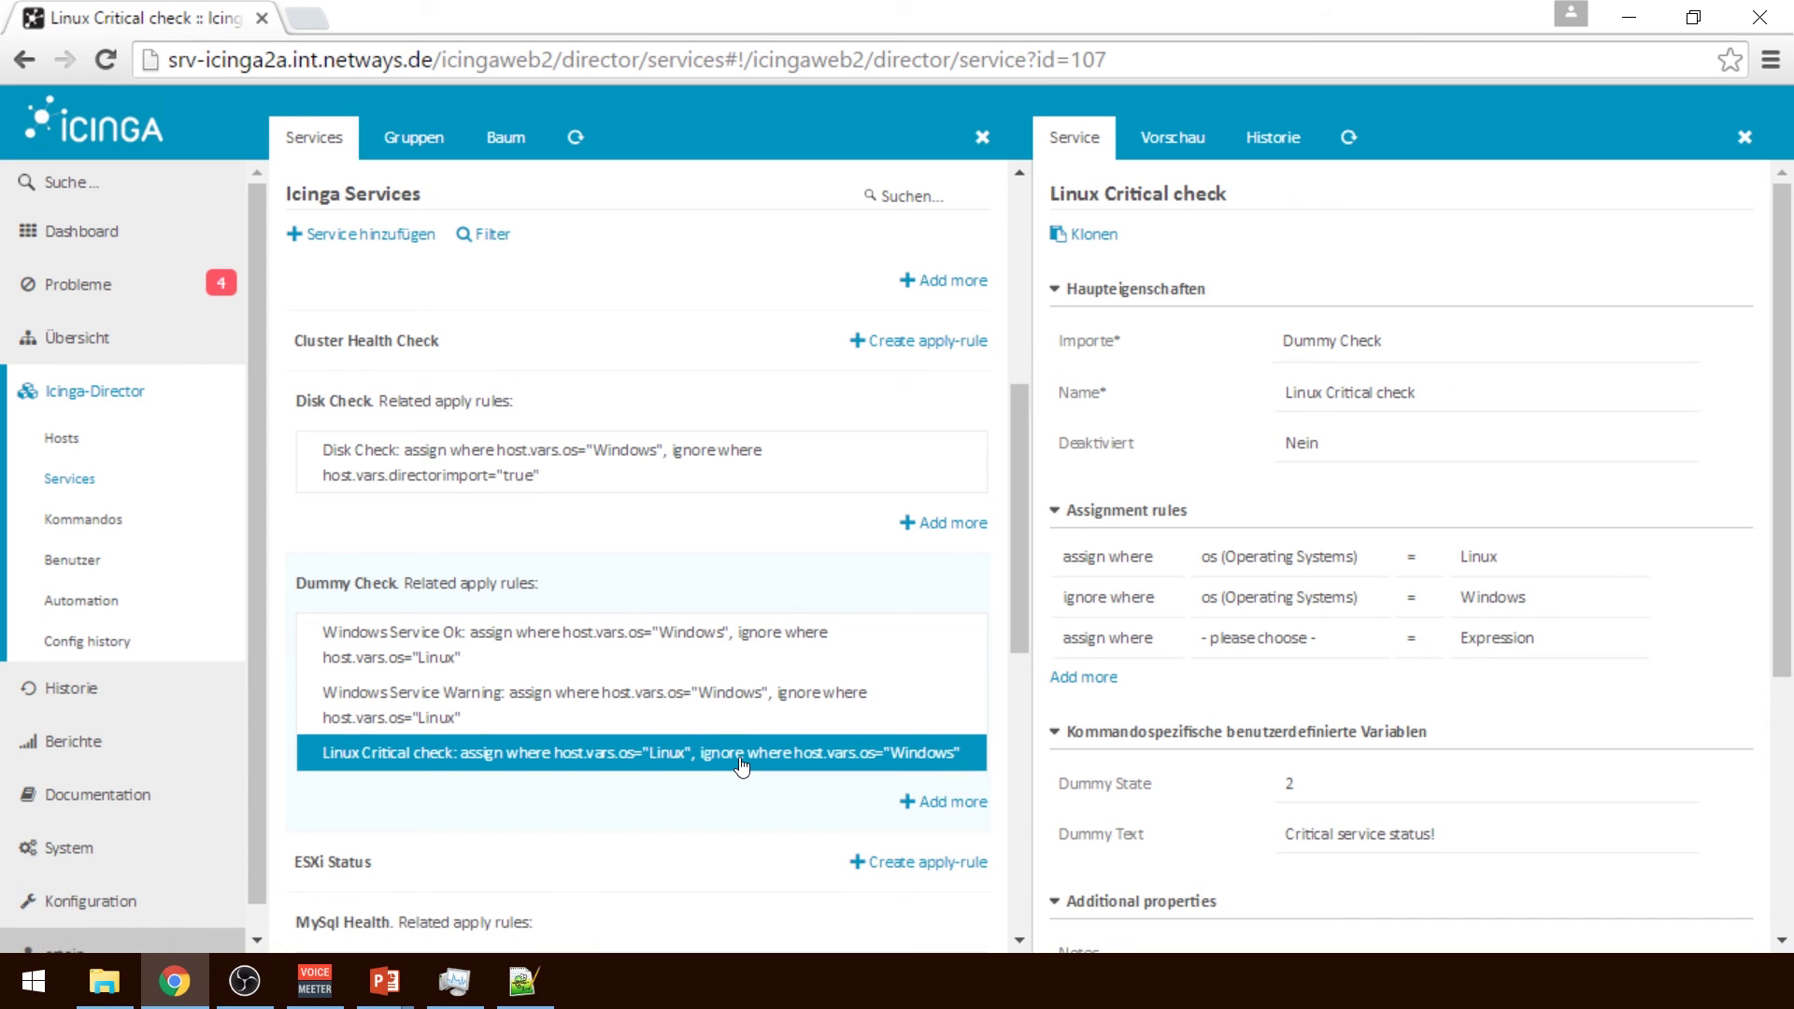
left_click(737, 725)
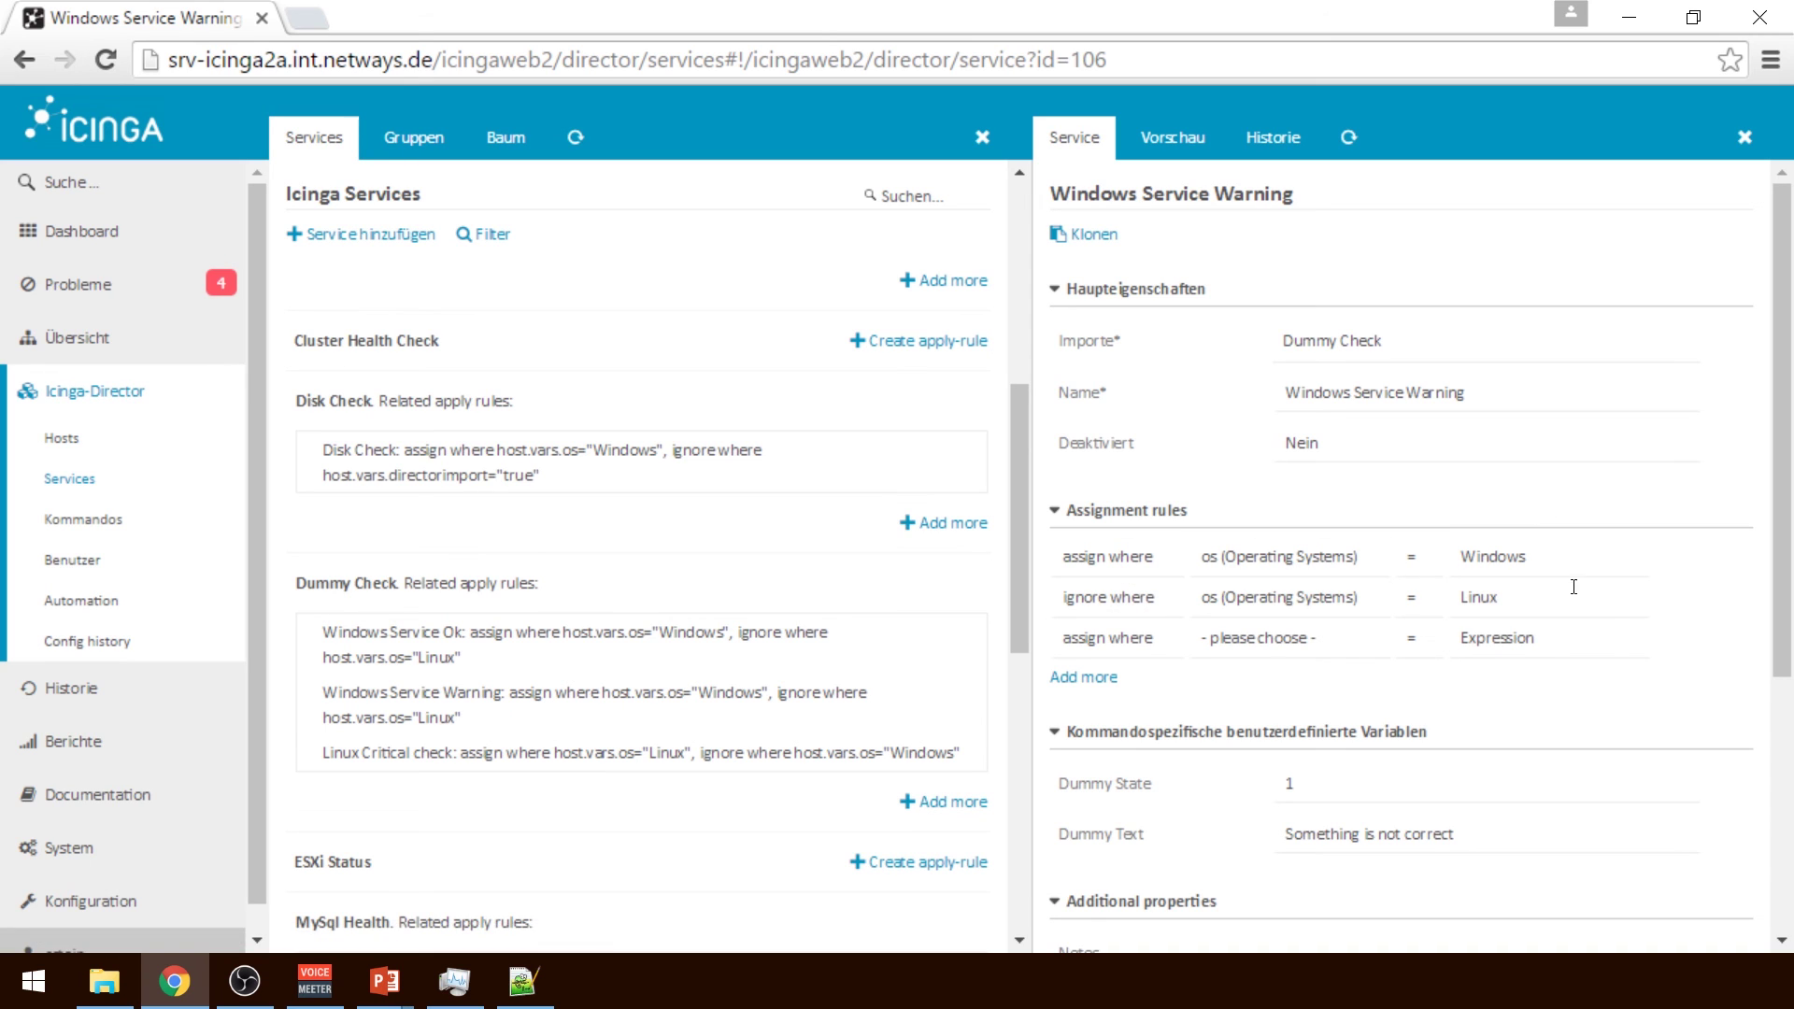
left_click(757, 628)
Review the Director configuration history, then scroll the monitored hosts list to check the new servers are UP
left_click(85, 643)
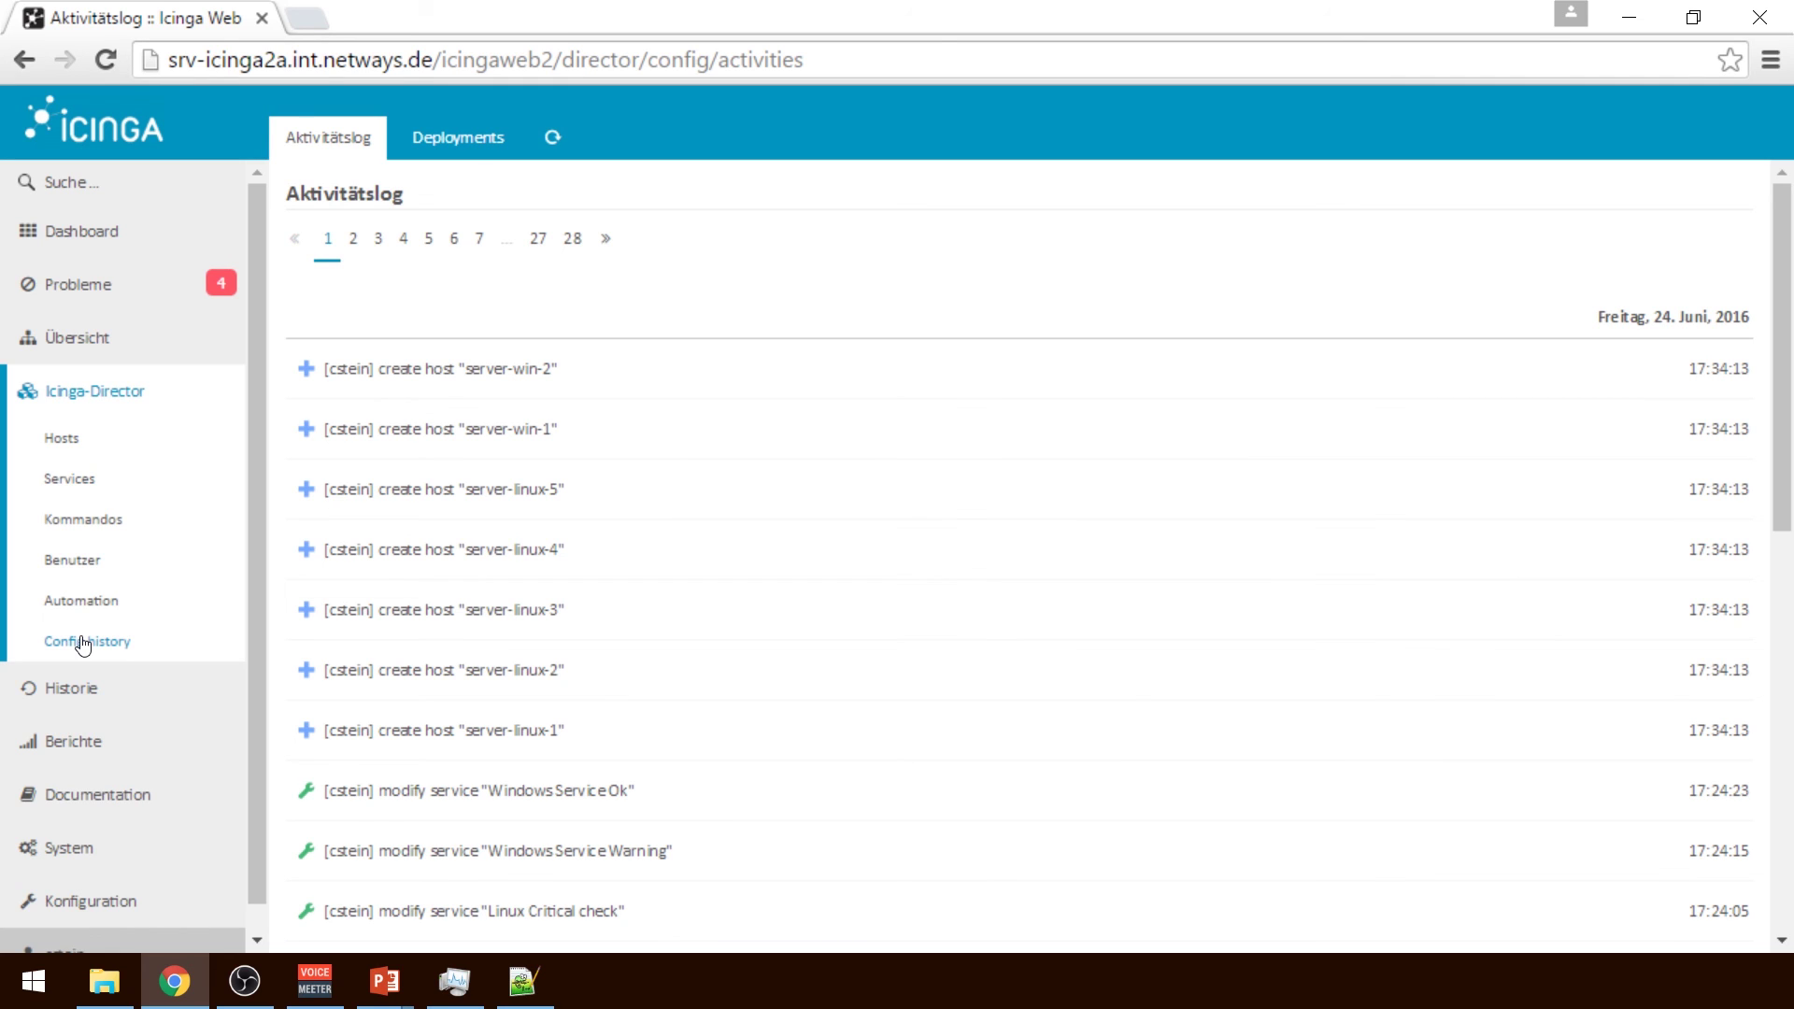
left_click(70, 346)
left_click(87, 478)
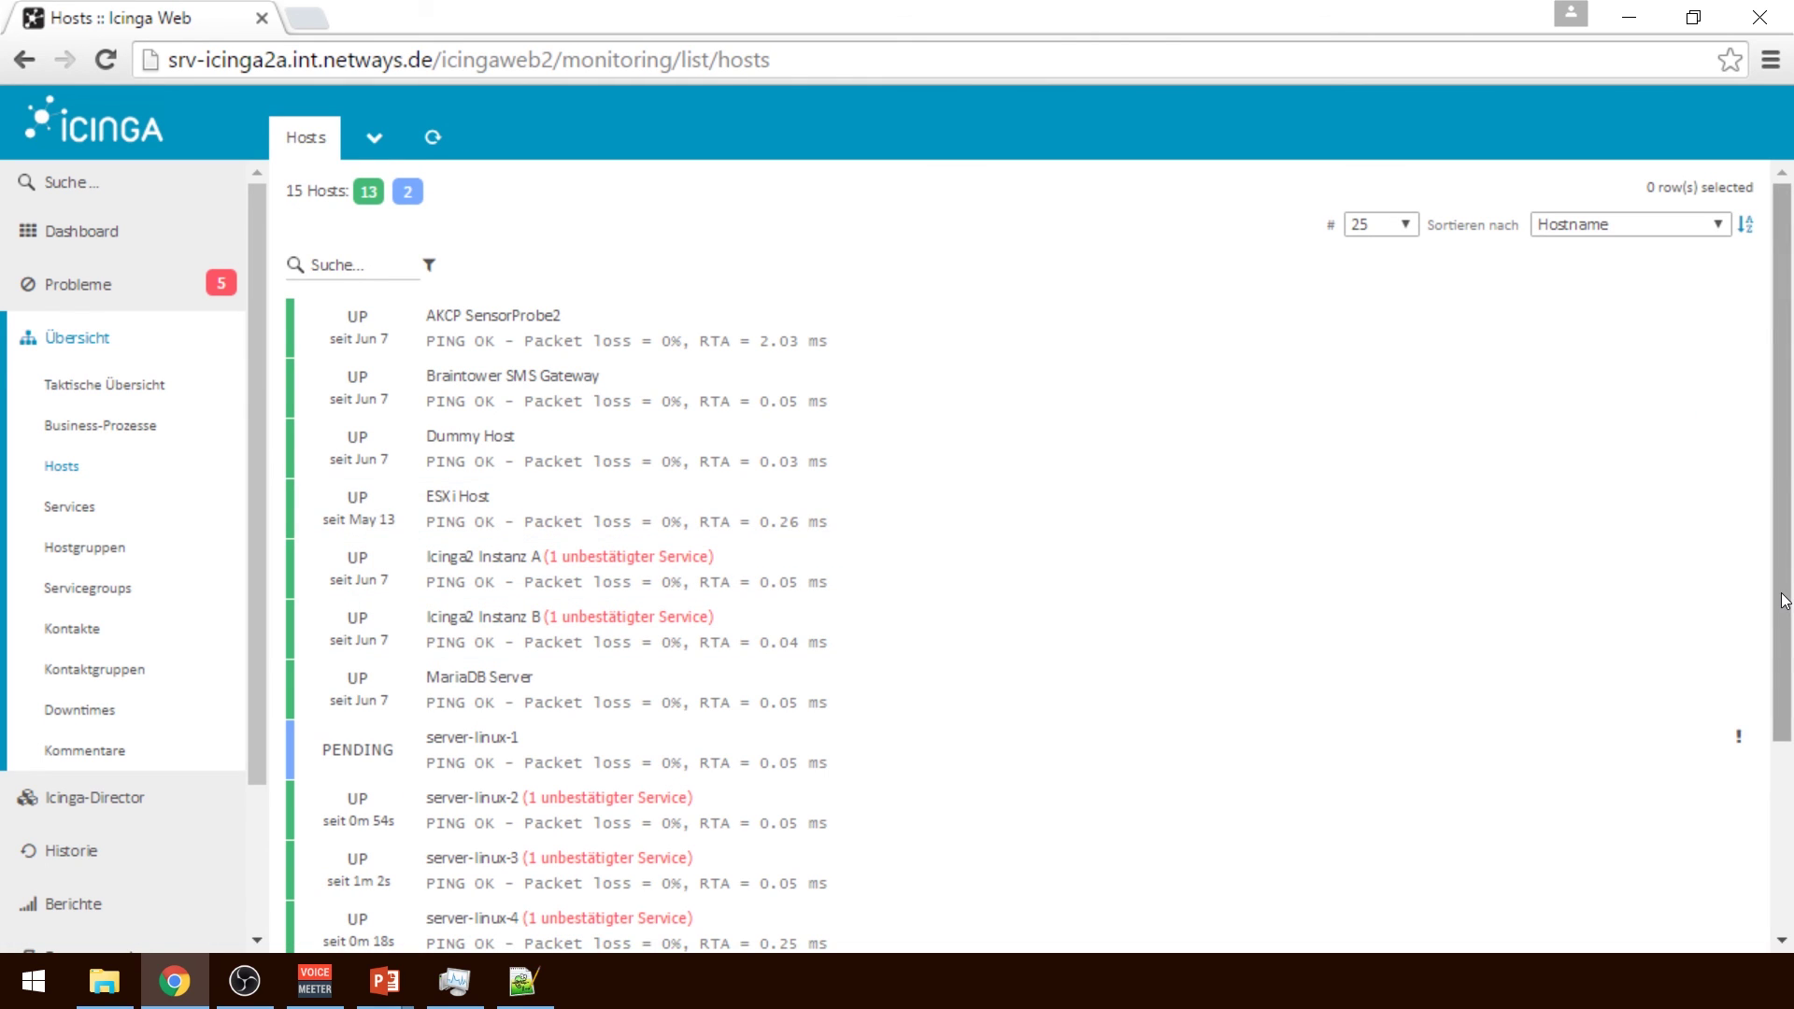
left_click_drag(1784, 601, 1791, 794)
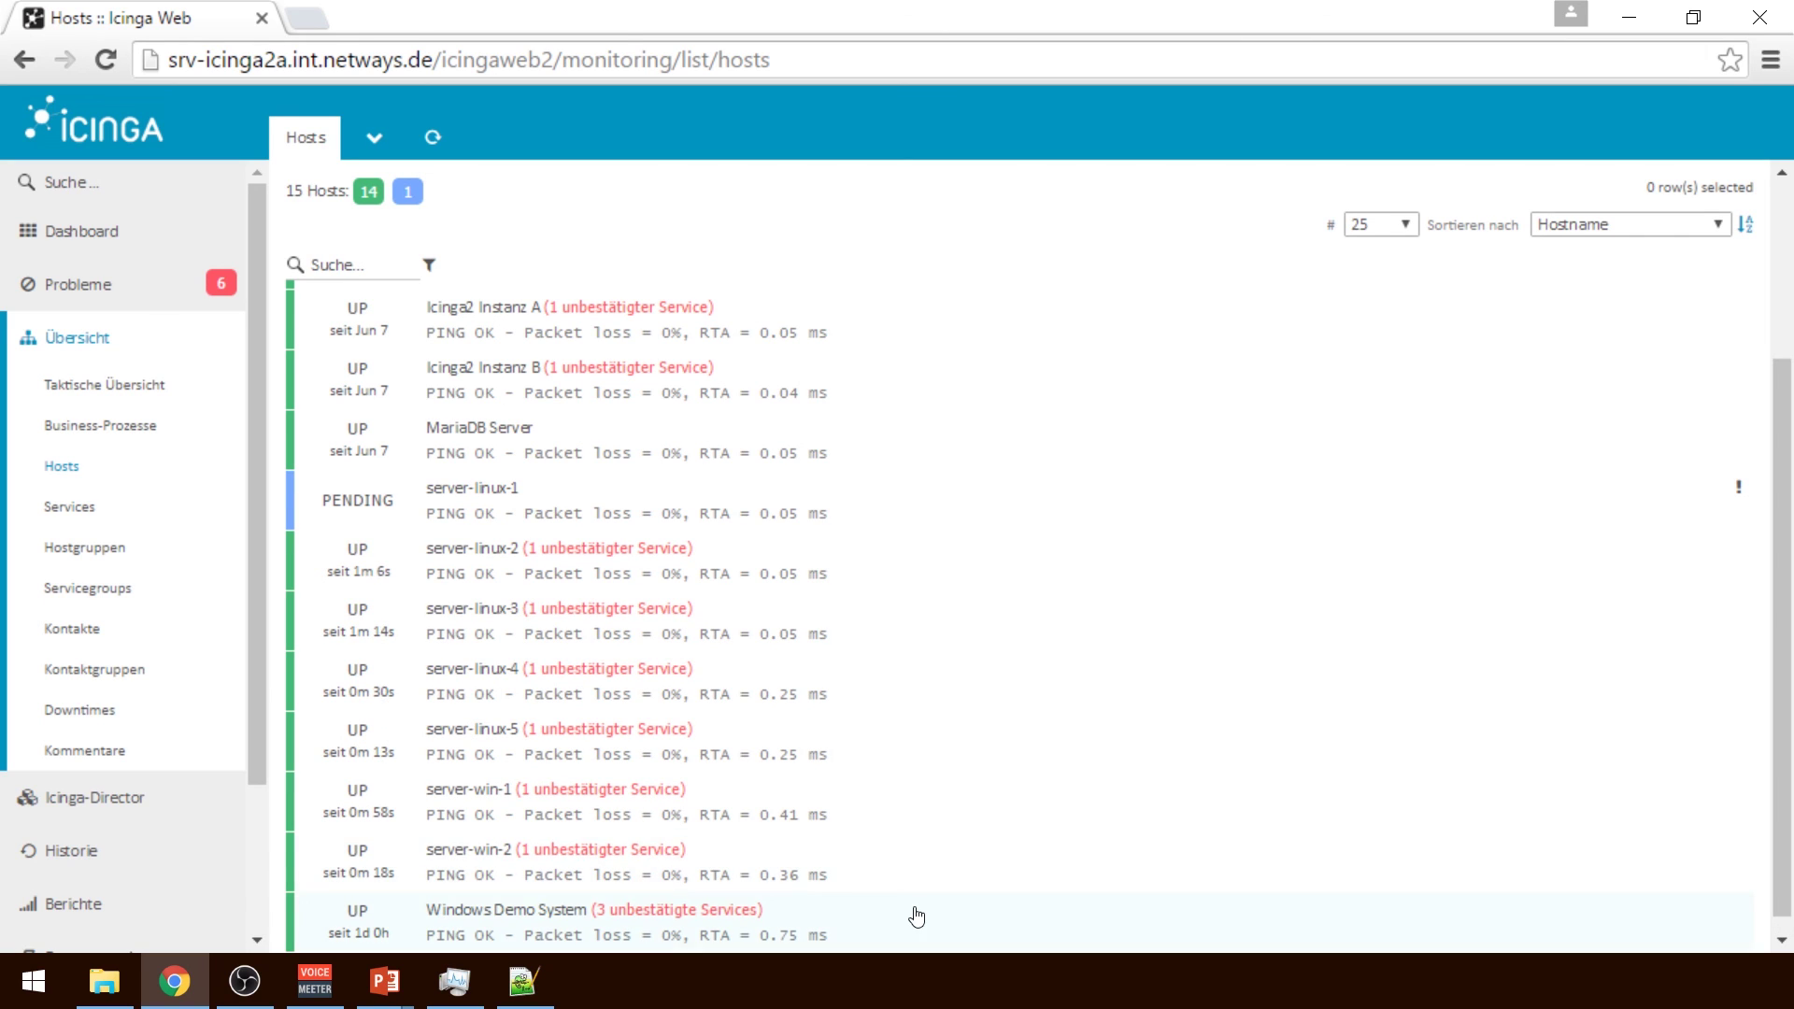
Bring up the list of past deployments in the Director configuration history
left_click(216, 820)
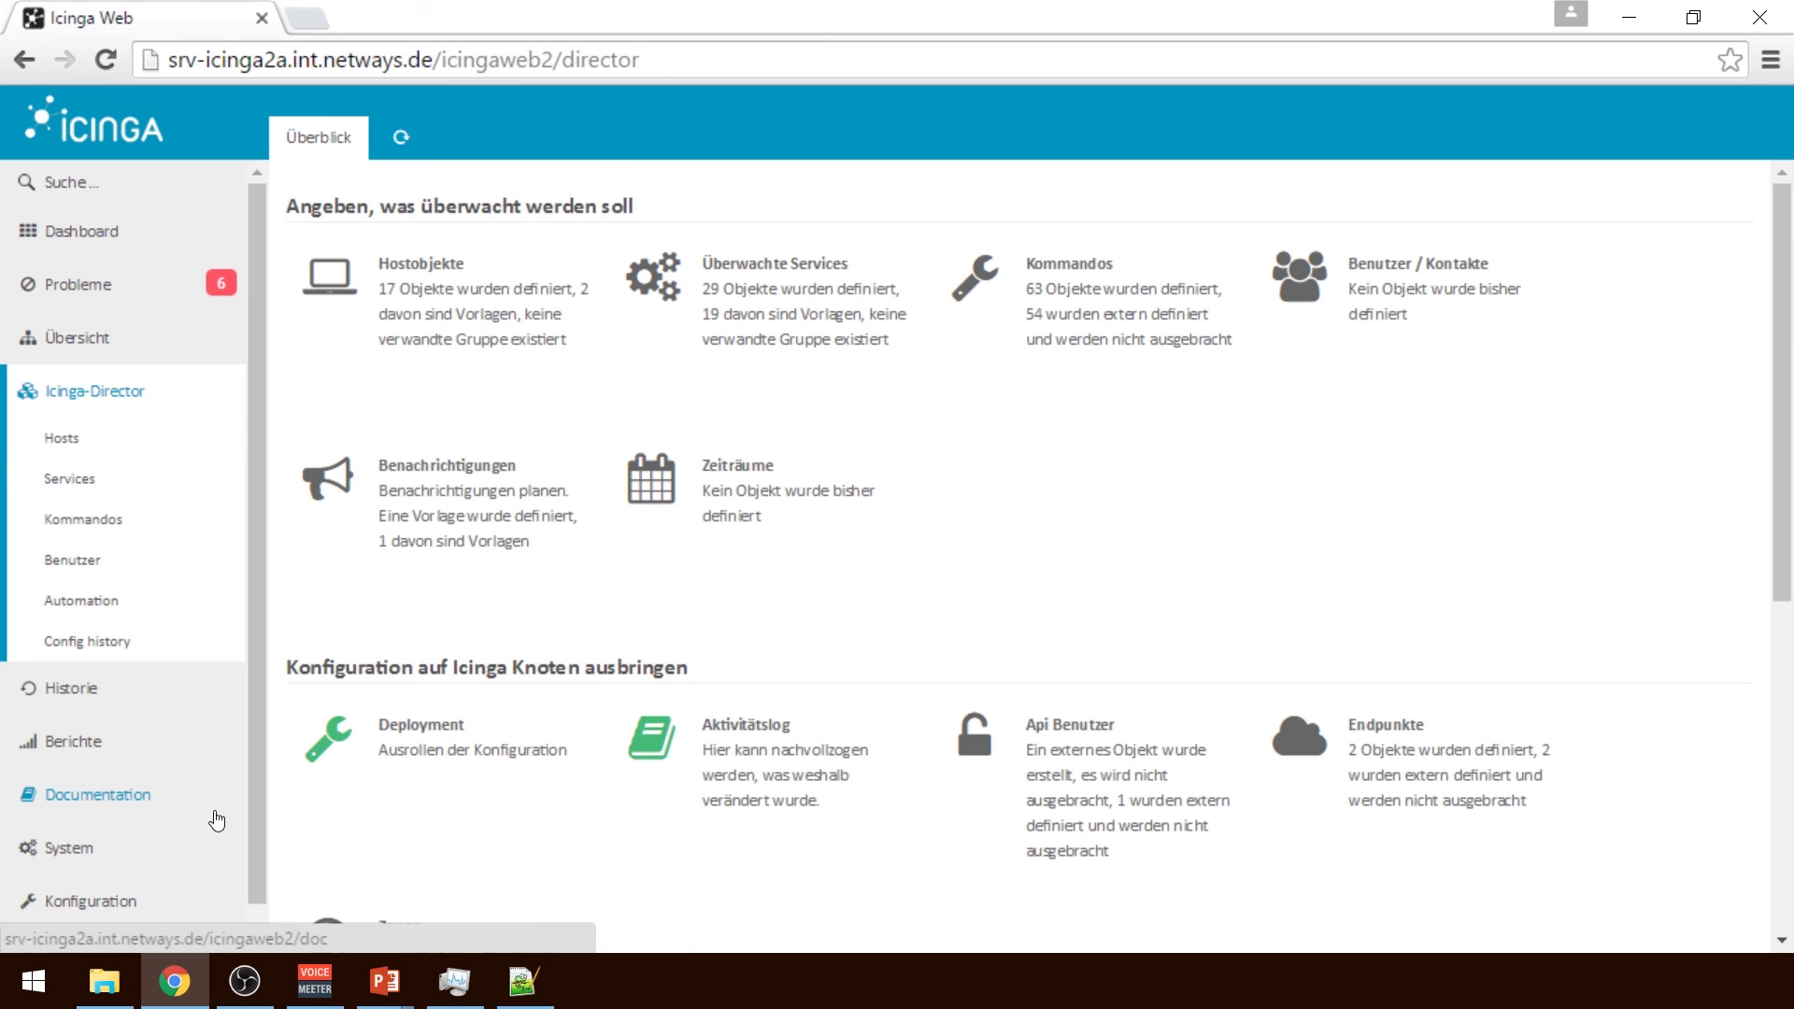
left_click(97, 635)
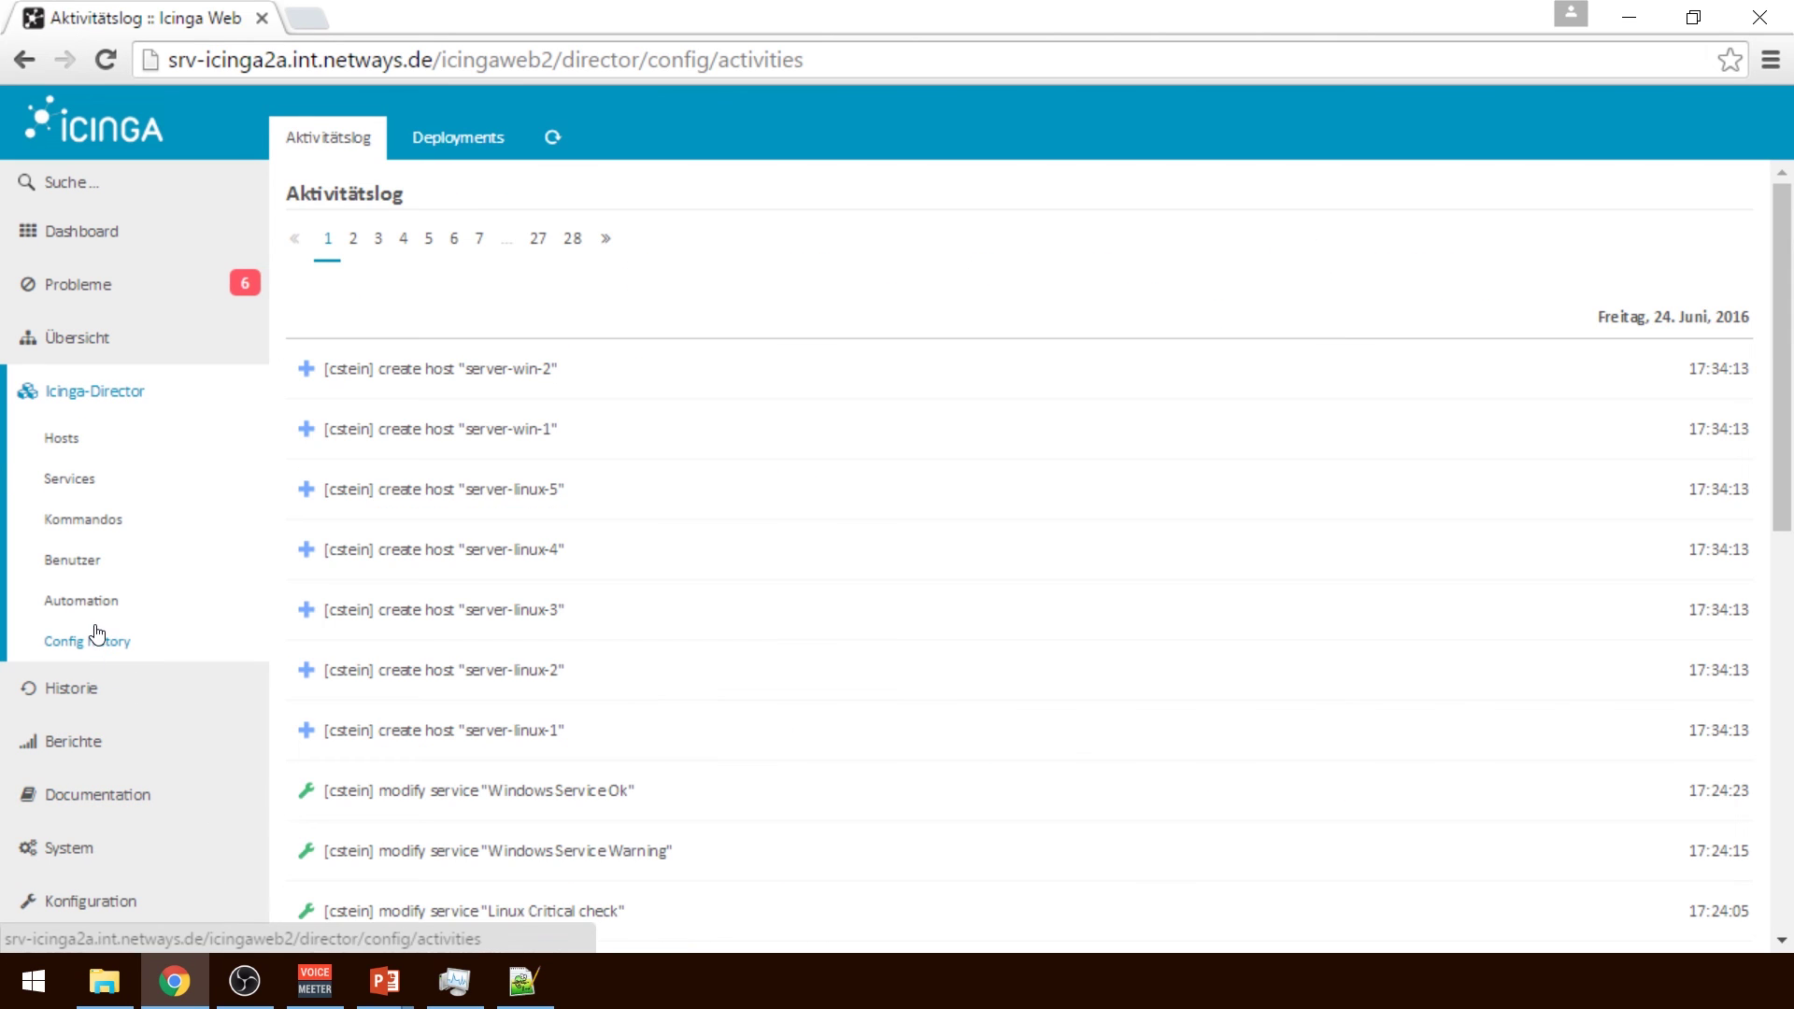
left_click(449, 140)
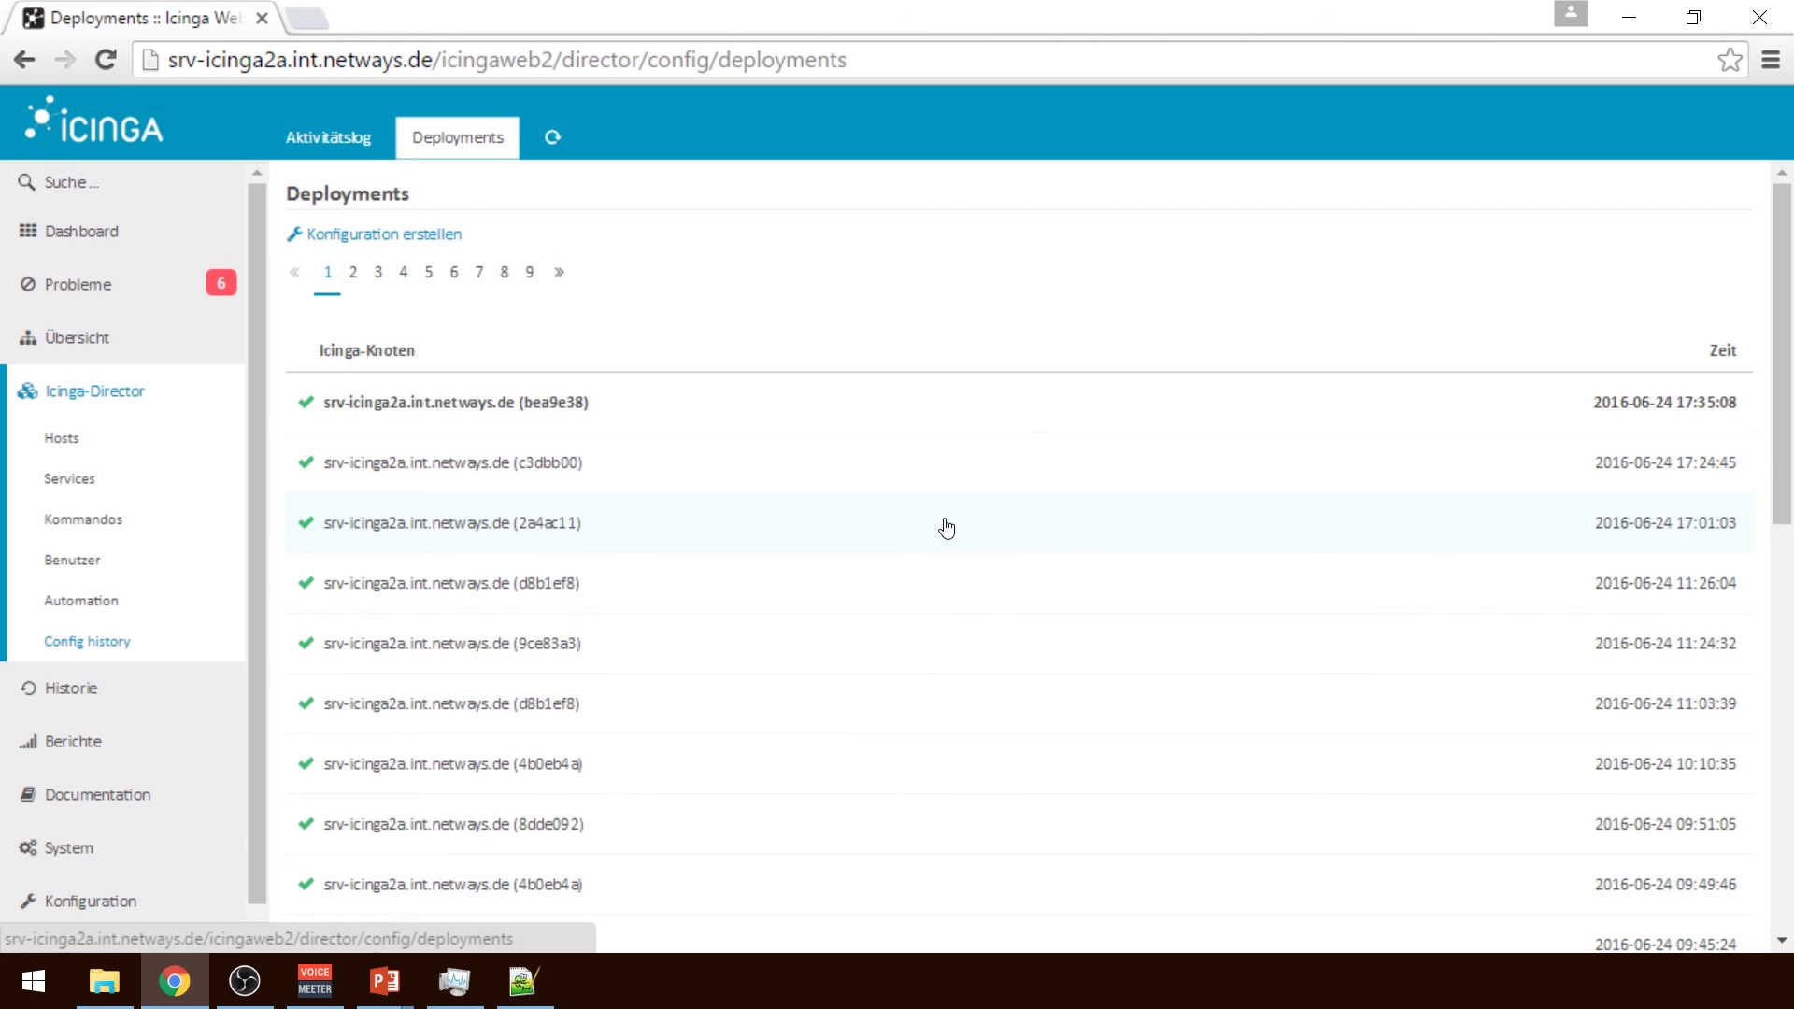
Redeploy the c3dbb00 configuration from its Konfiguration tab as a rollback
double_click(1148, 482)
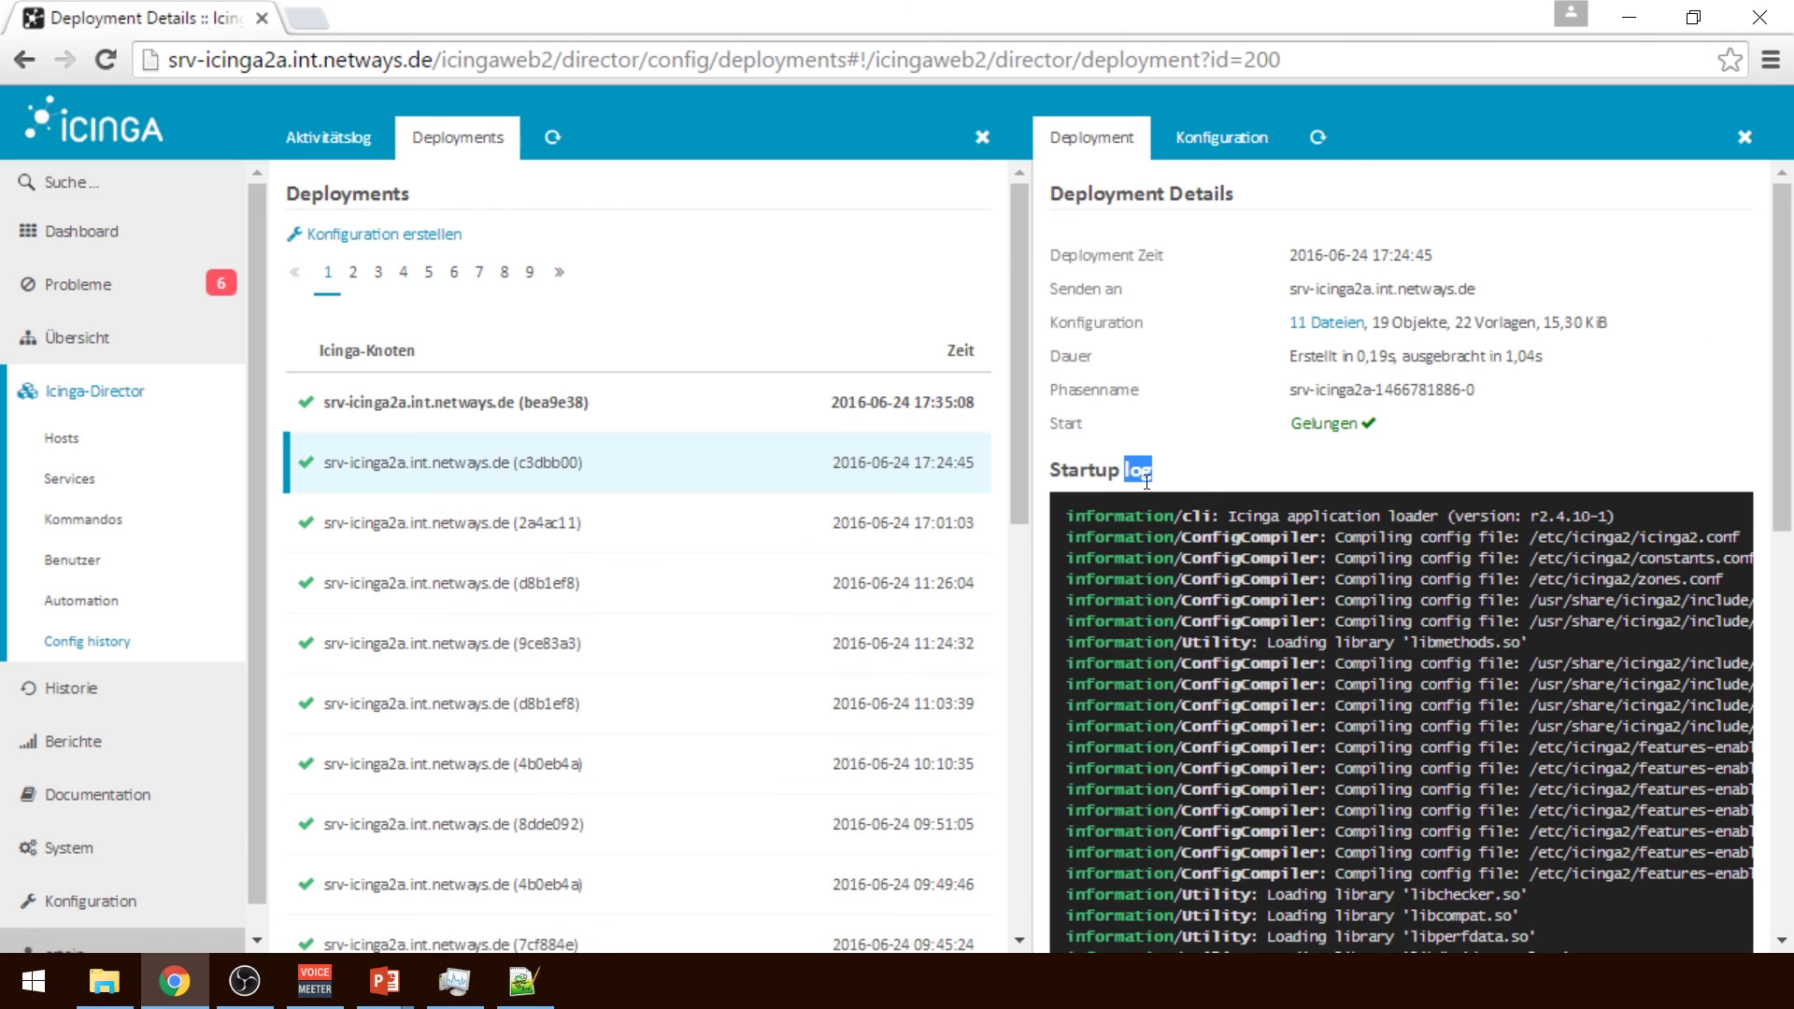
left_click(949, 452)
left_click(1215, 139)
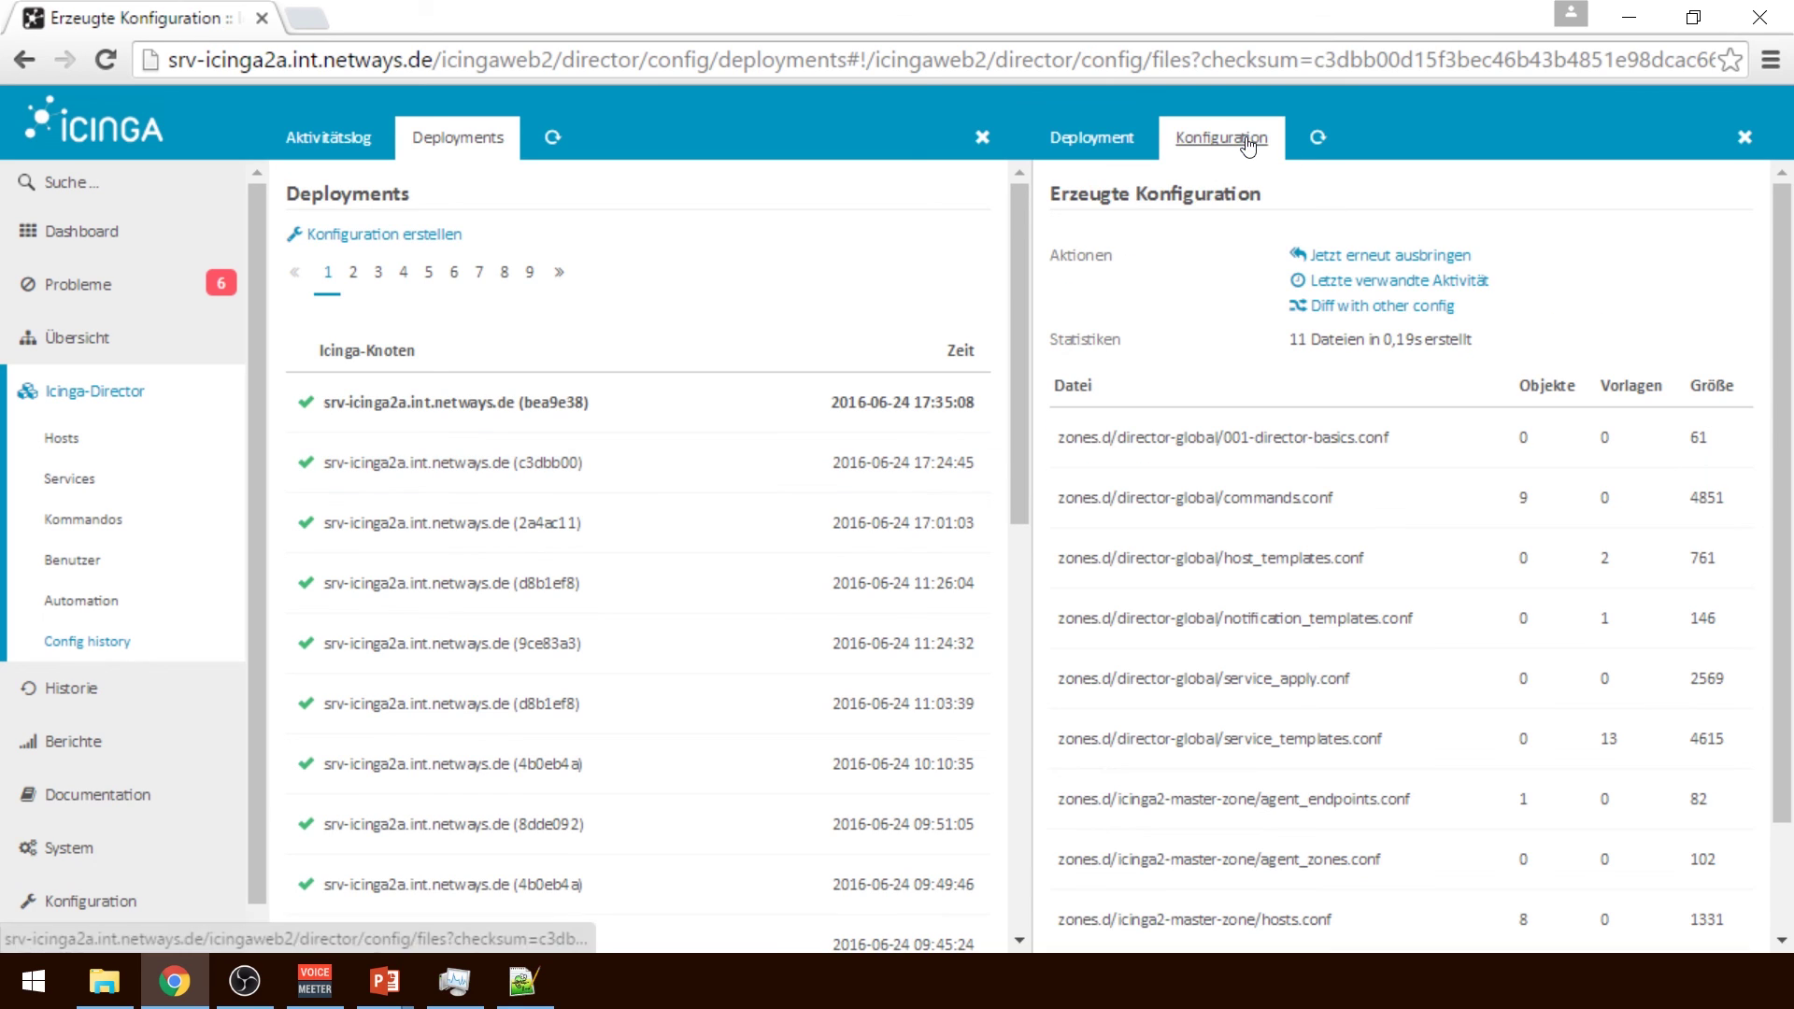
left_click(1431, 256)
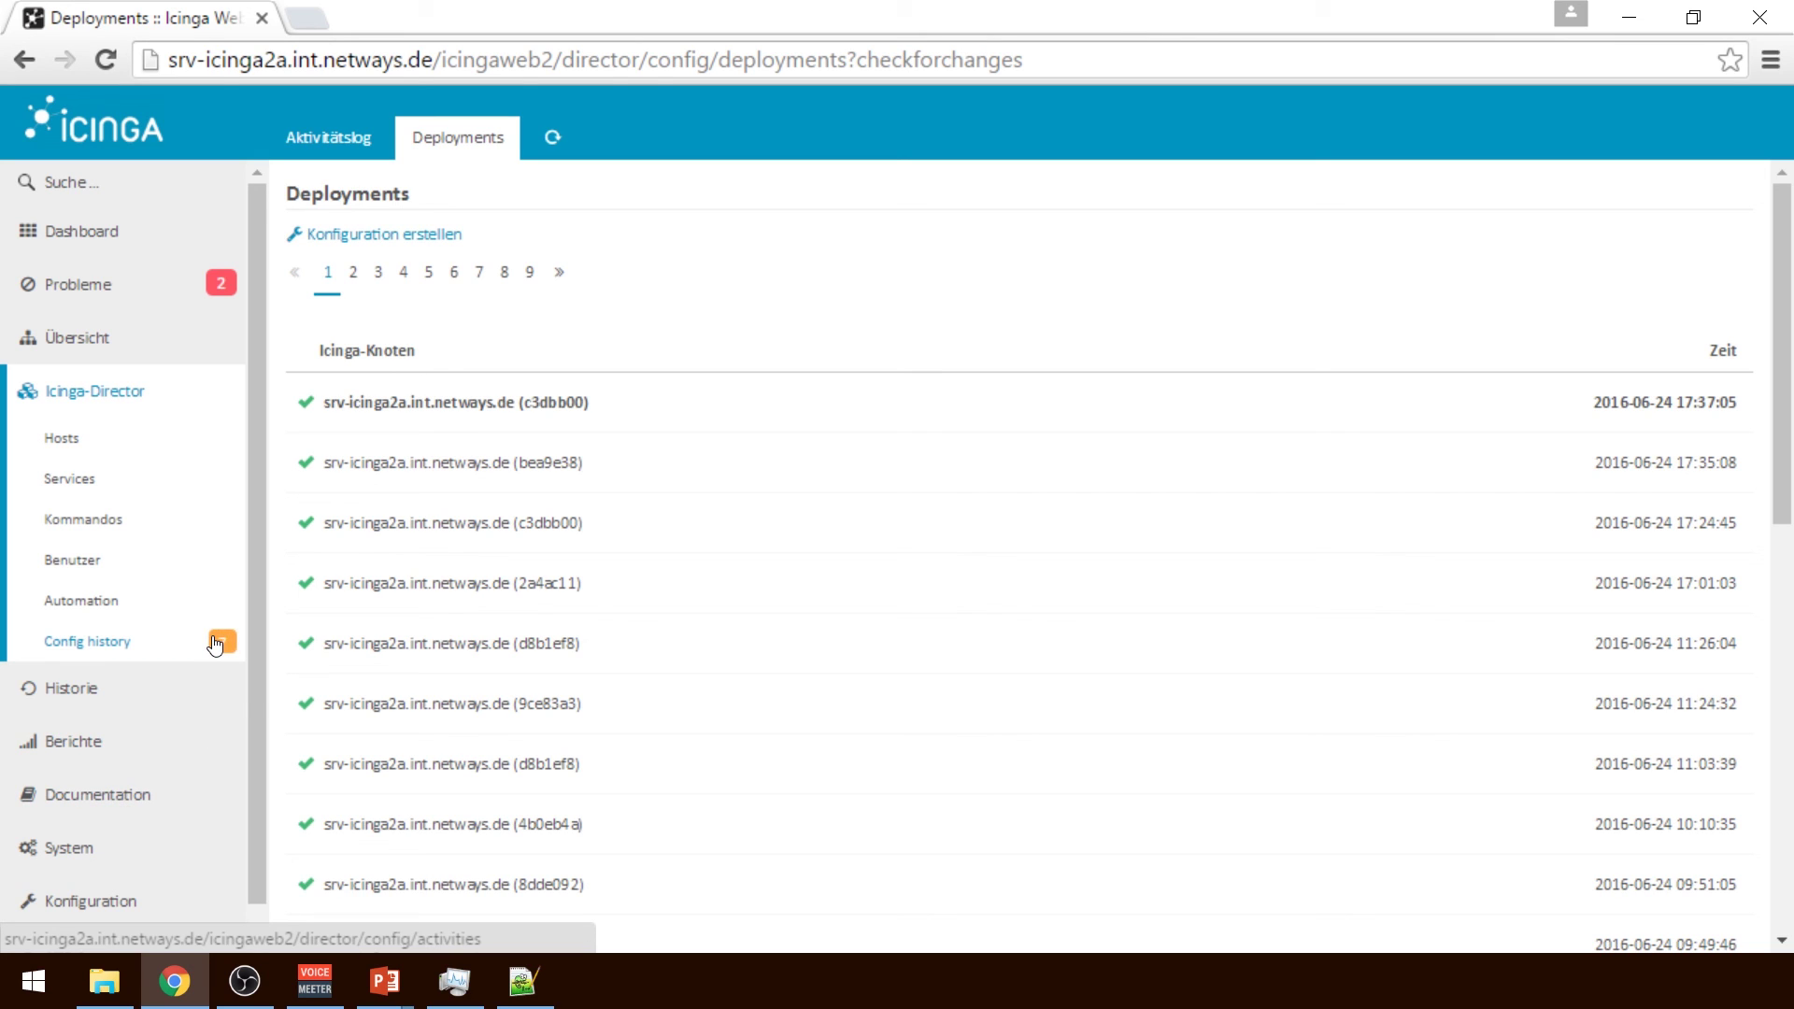
Review the Director hosts list and the monitored hosts status to confirm the eight demo hosts are UP
mouse_move(216, 645)
left_click(91, 441)
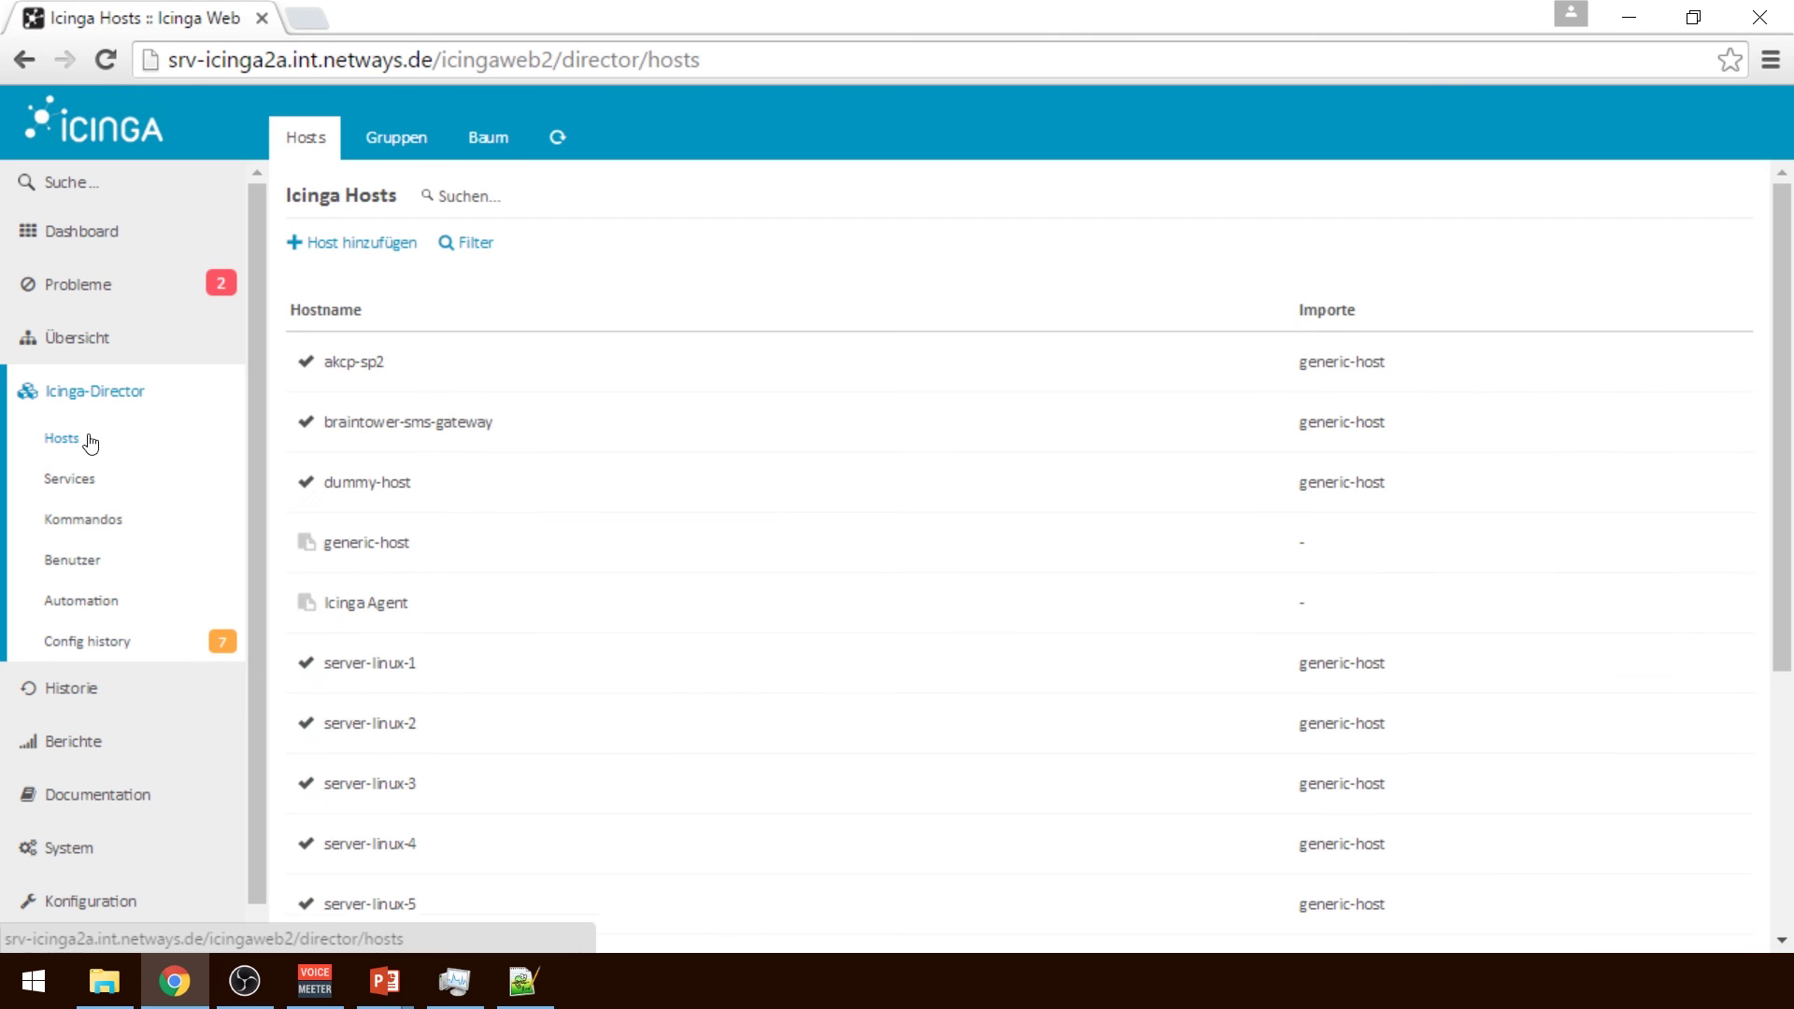
scroll(1333, 607, "down", 5)
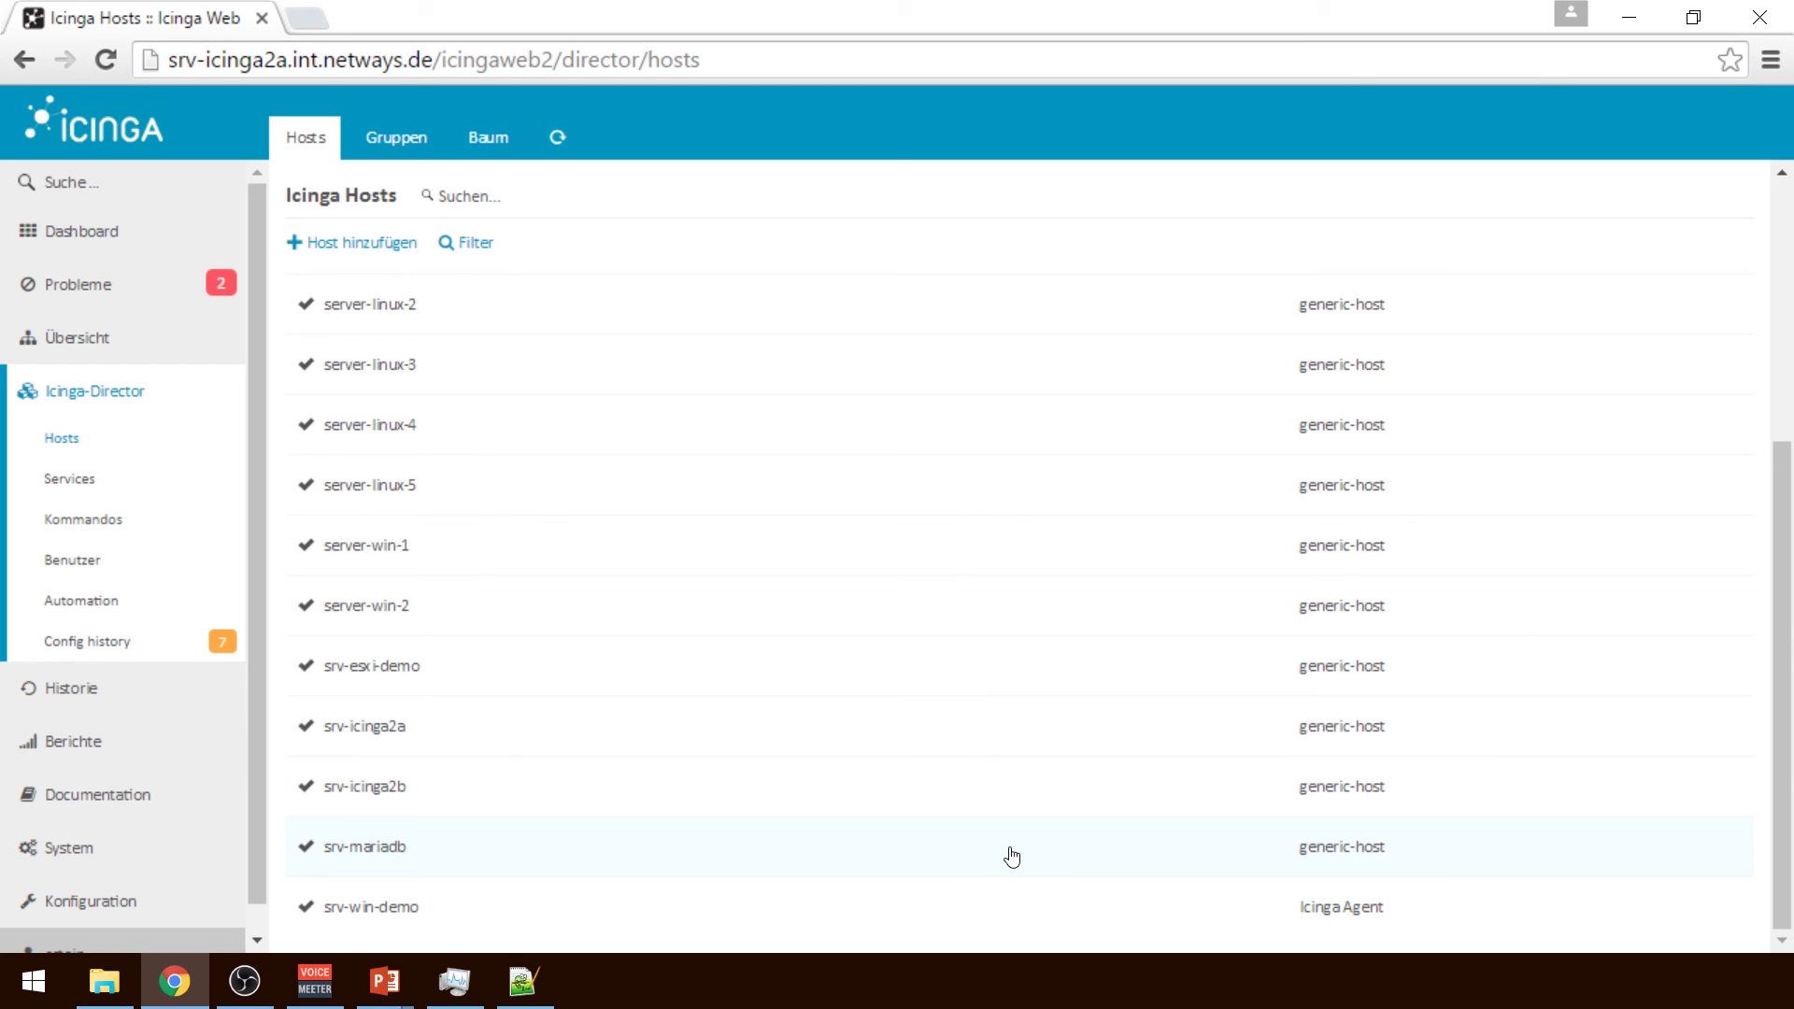
left_click(74, 338)
left_click(78, 465)
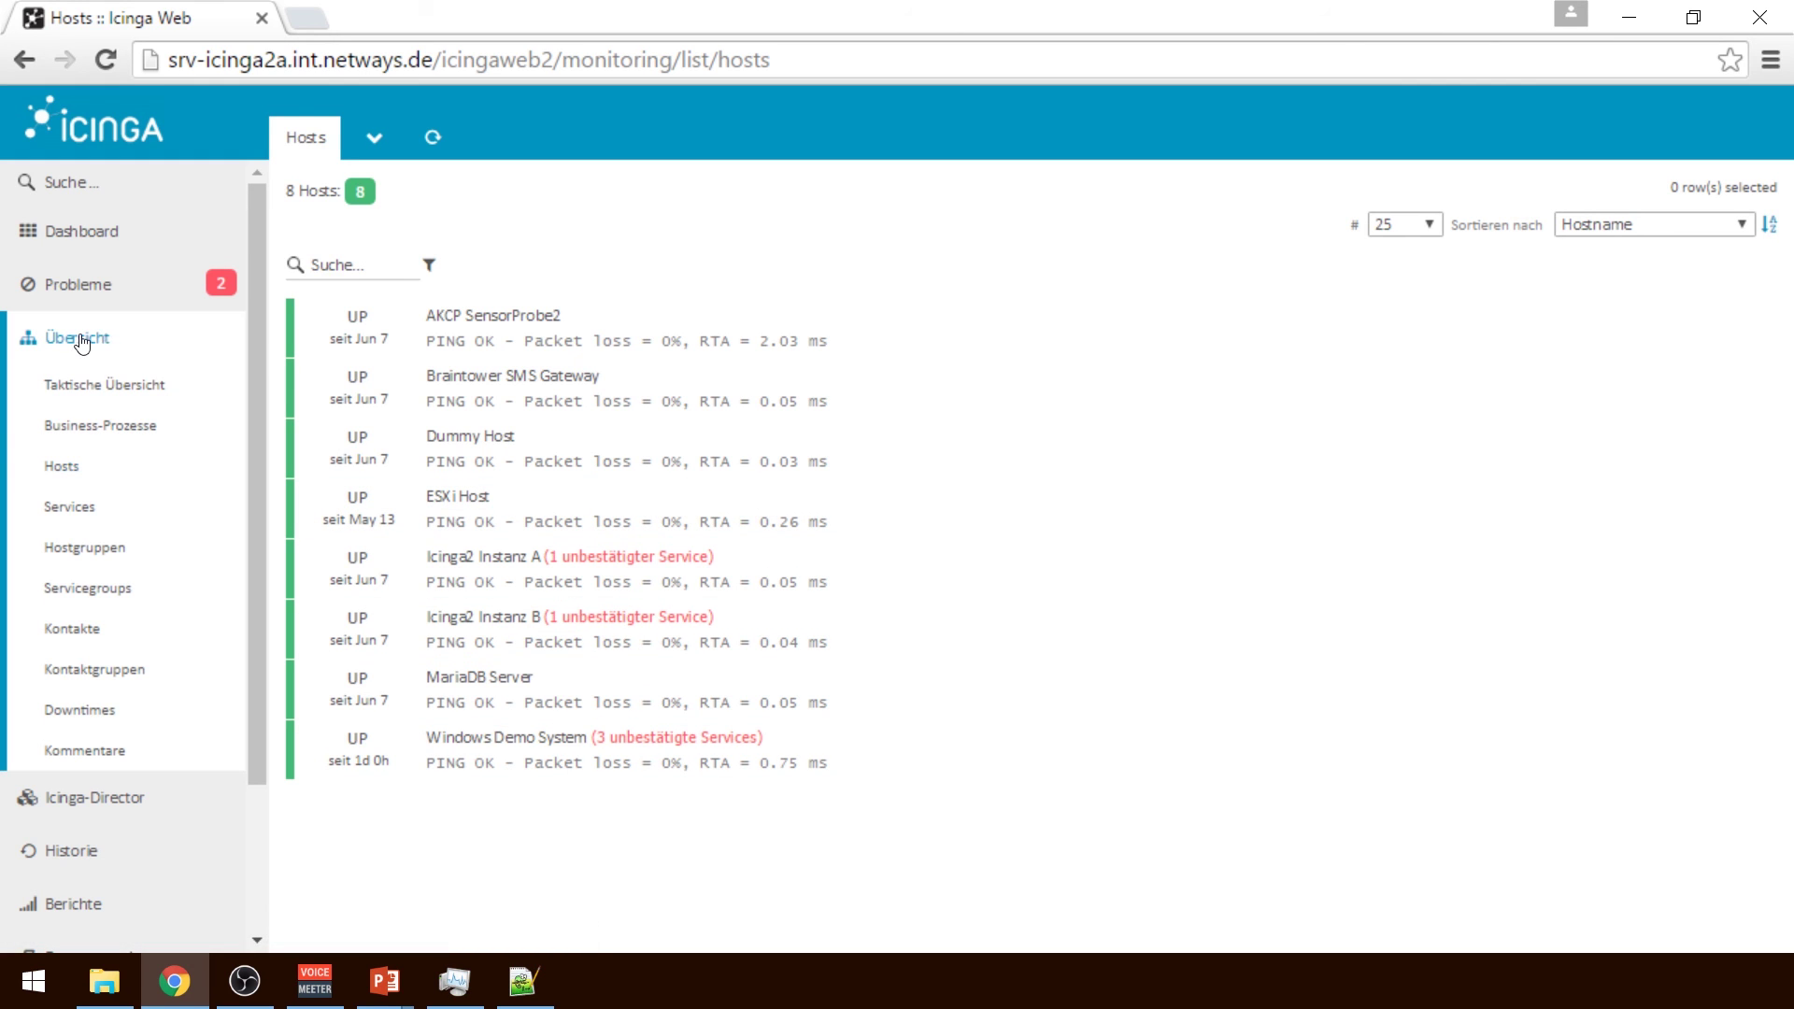
Return to the Icinga Director overview and scroll down to its pending-changes notice
left_click(122, 800)
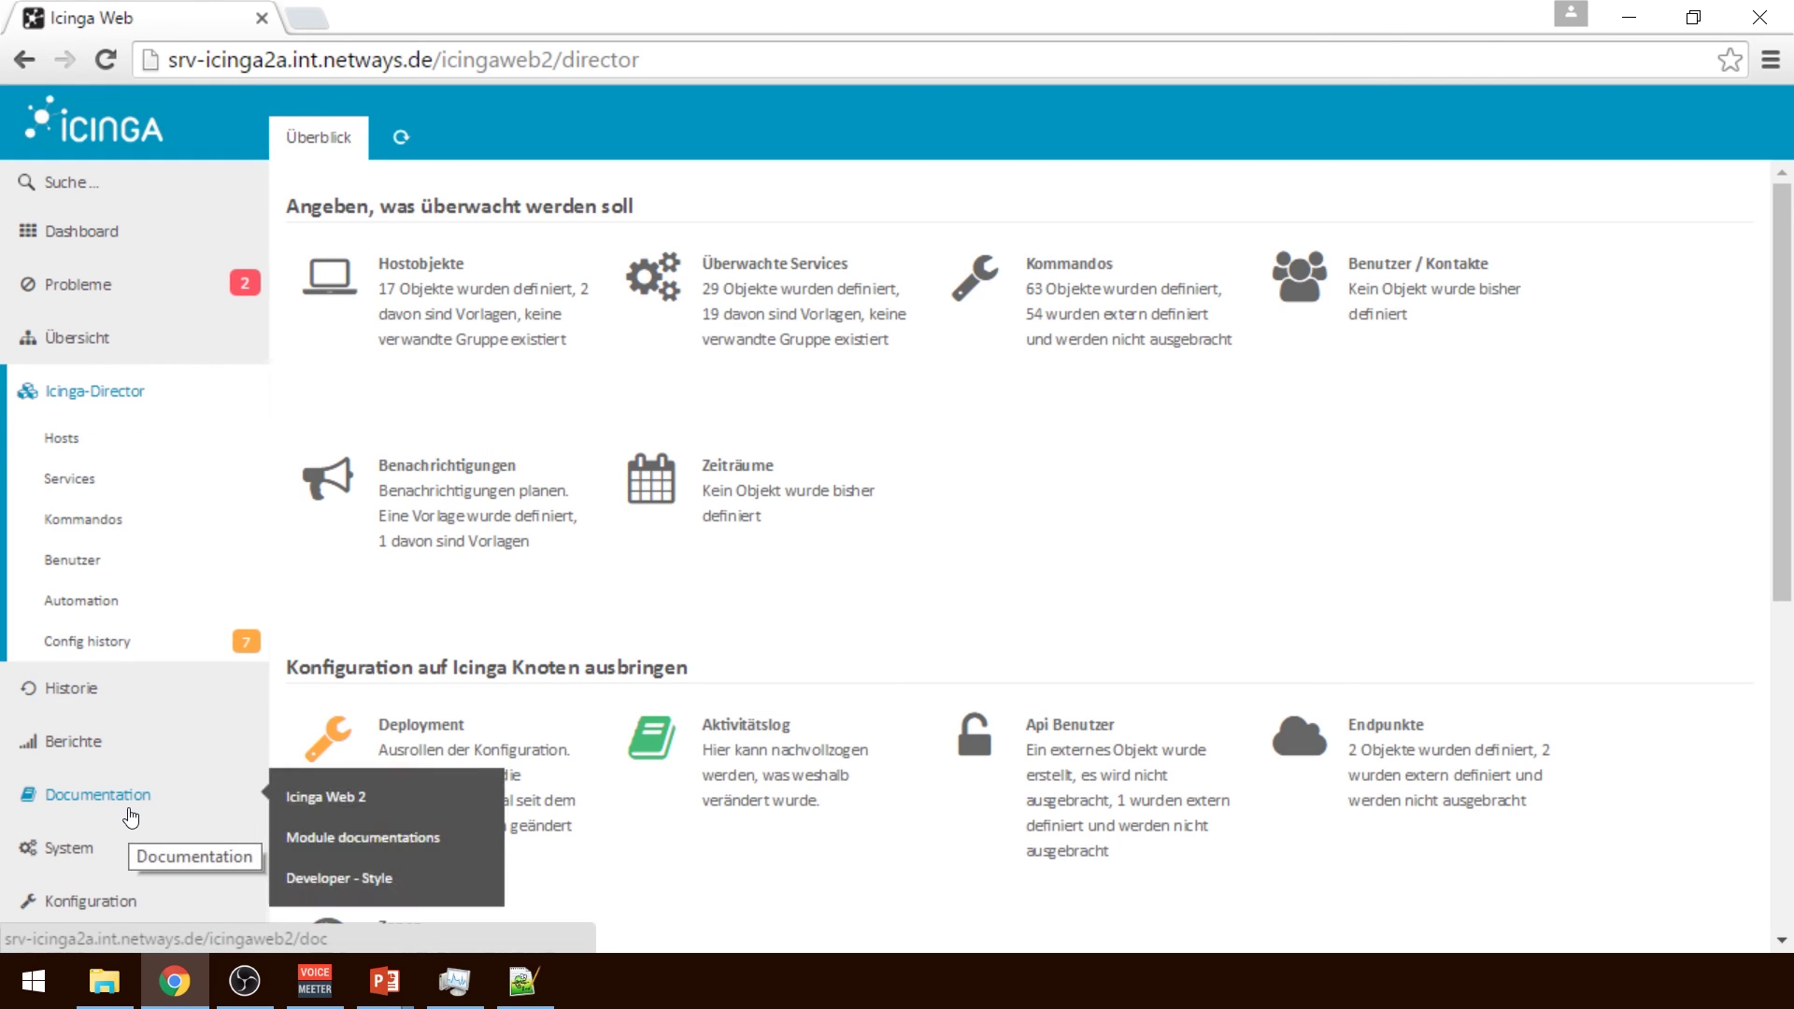
mouse_move(129, 695)
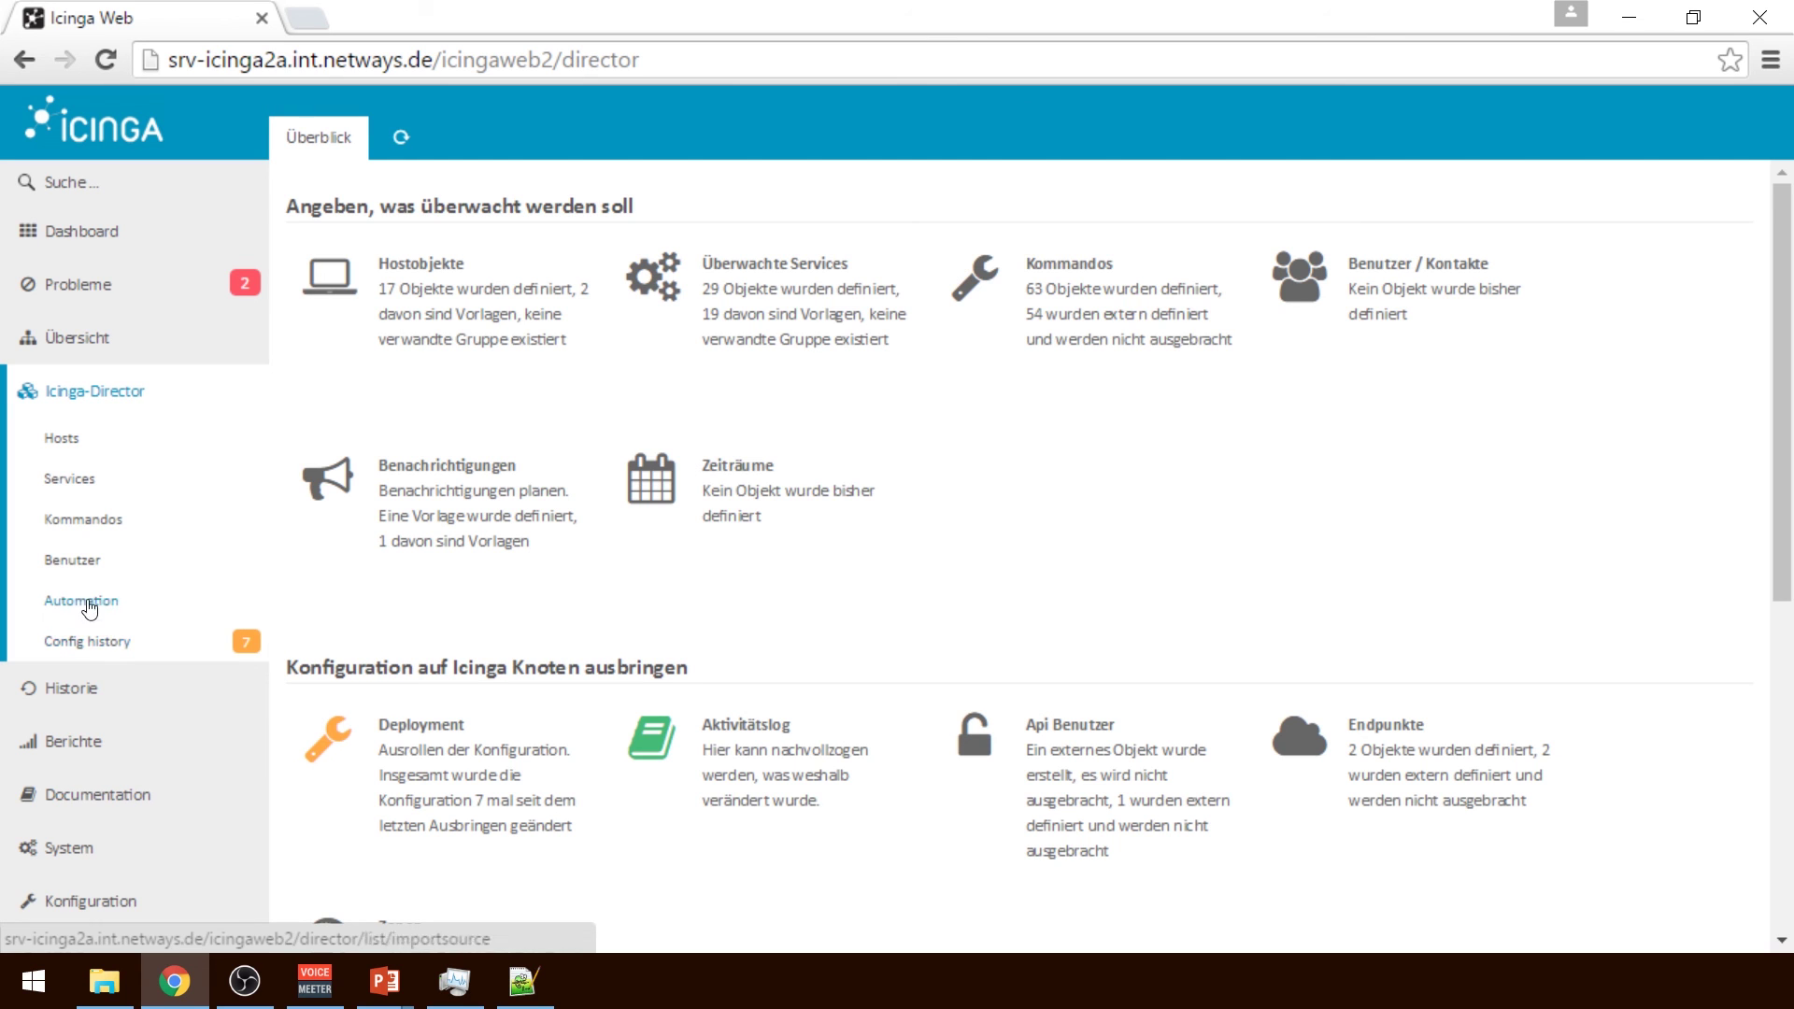
left_click_drag(1790, 528, 1783, 755)
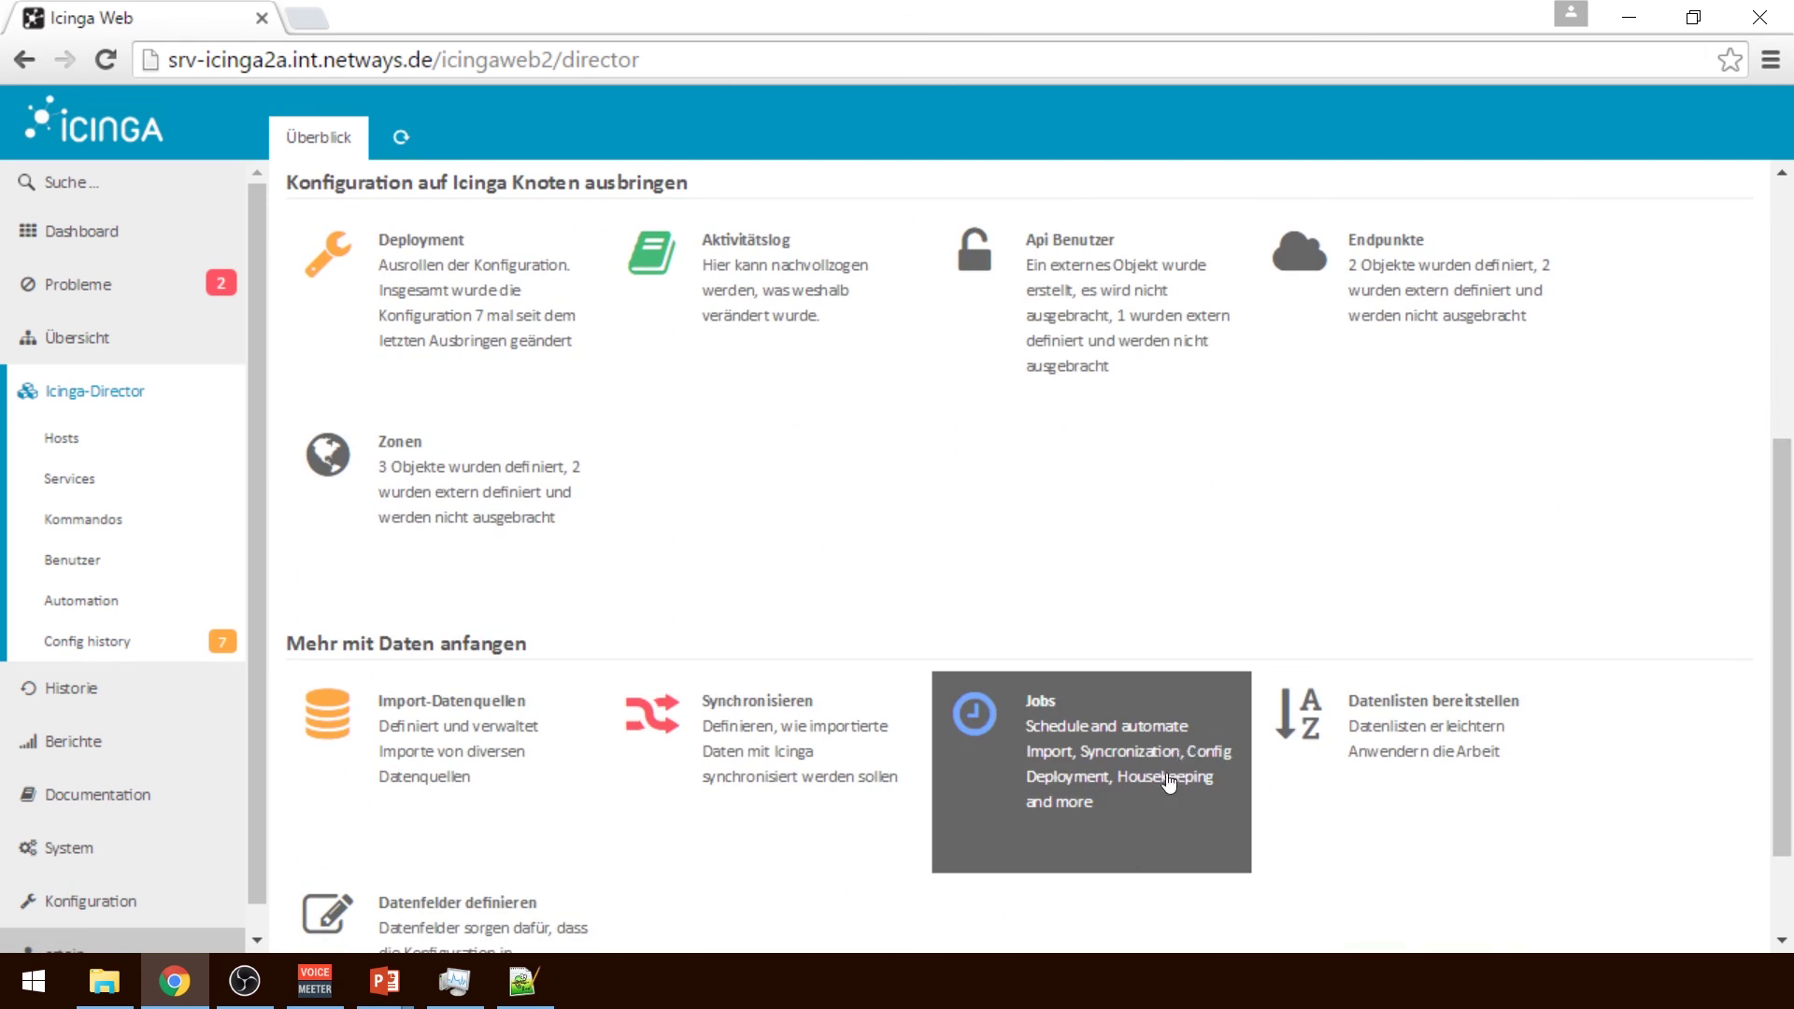
Show the Director Jobs list full-width and view the Import Demo DB Data job
left_click(1097, 752)
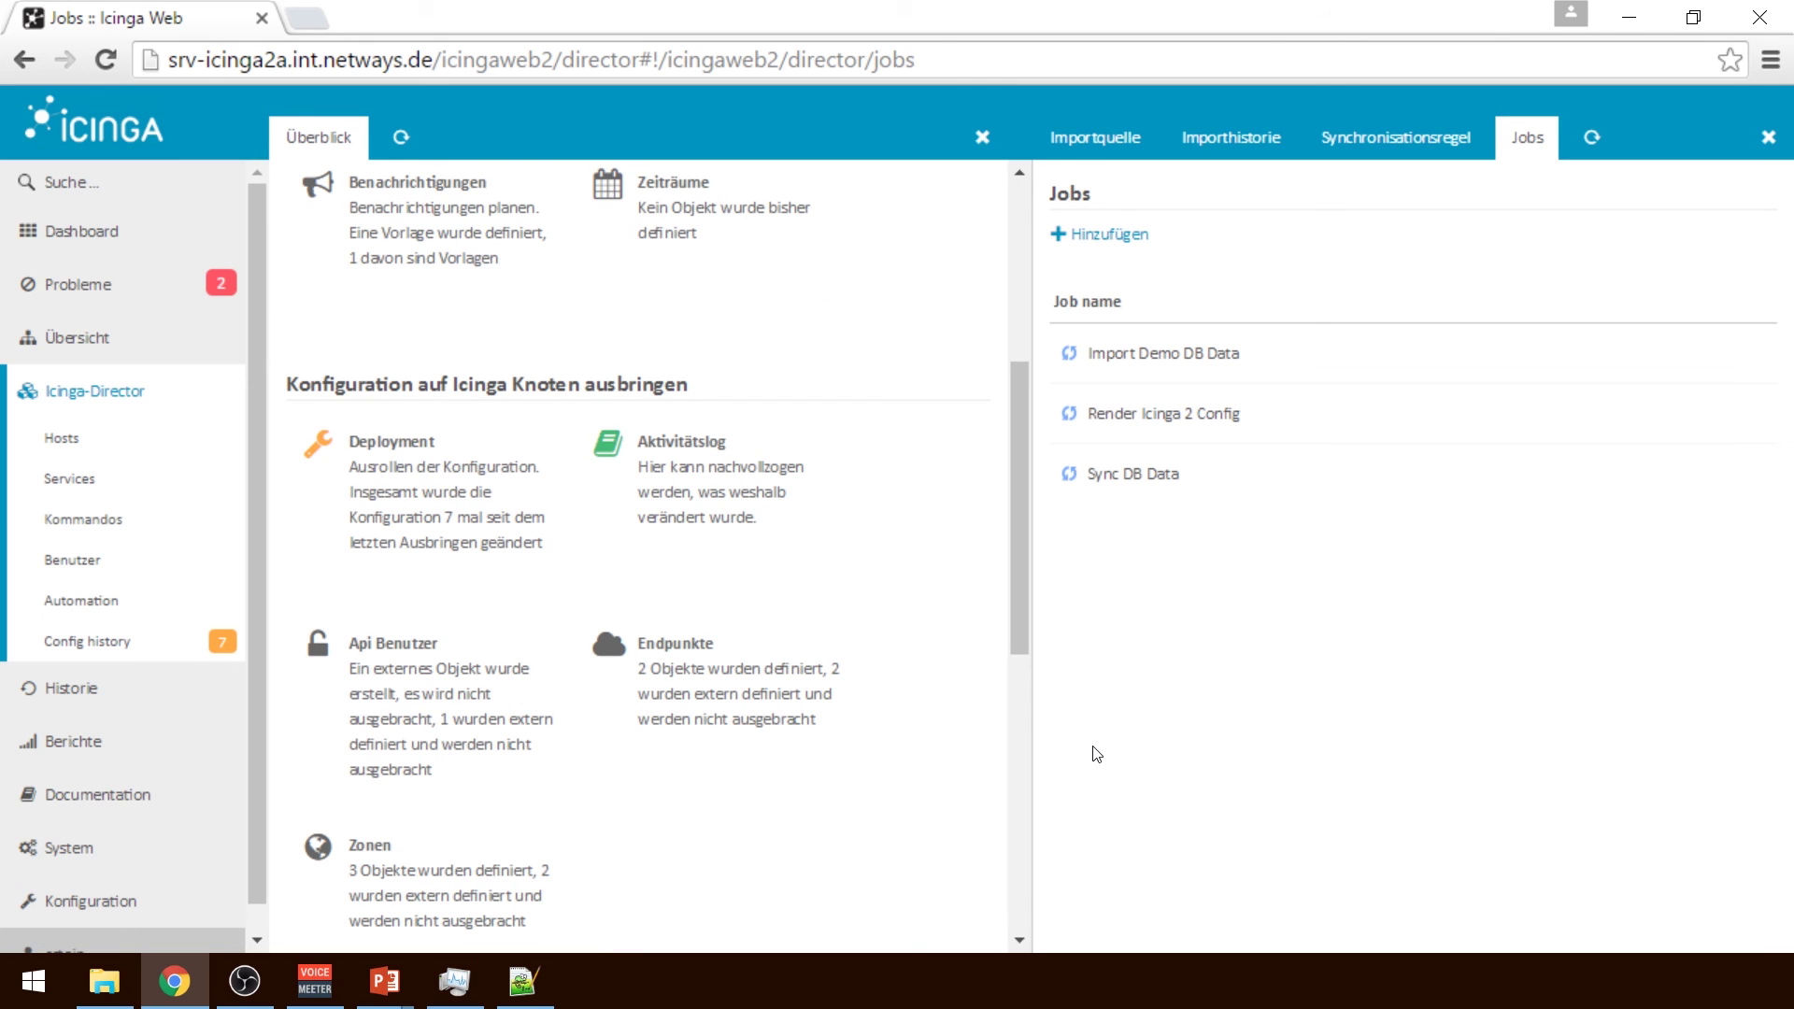
left_click(982, 137)
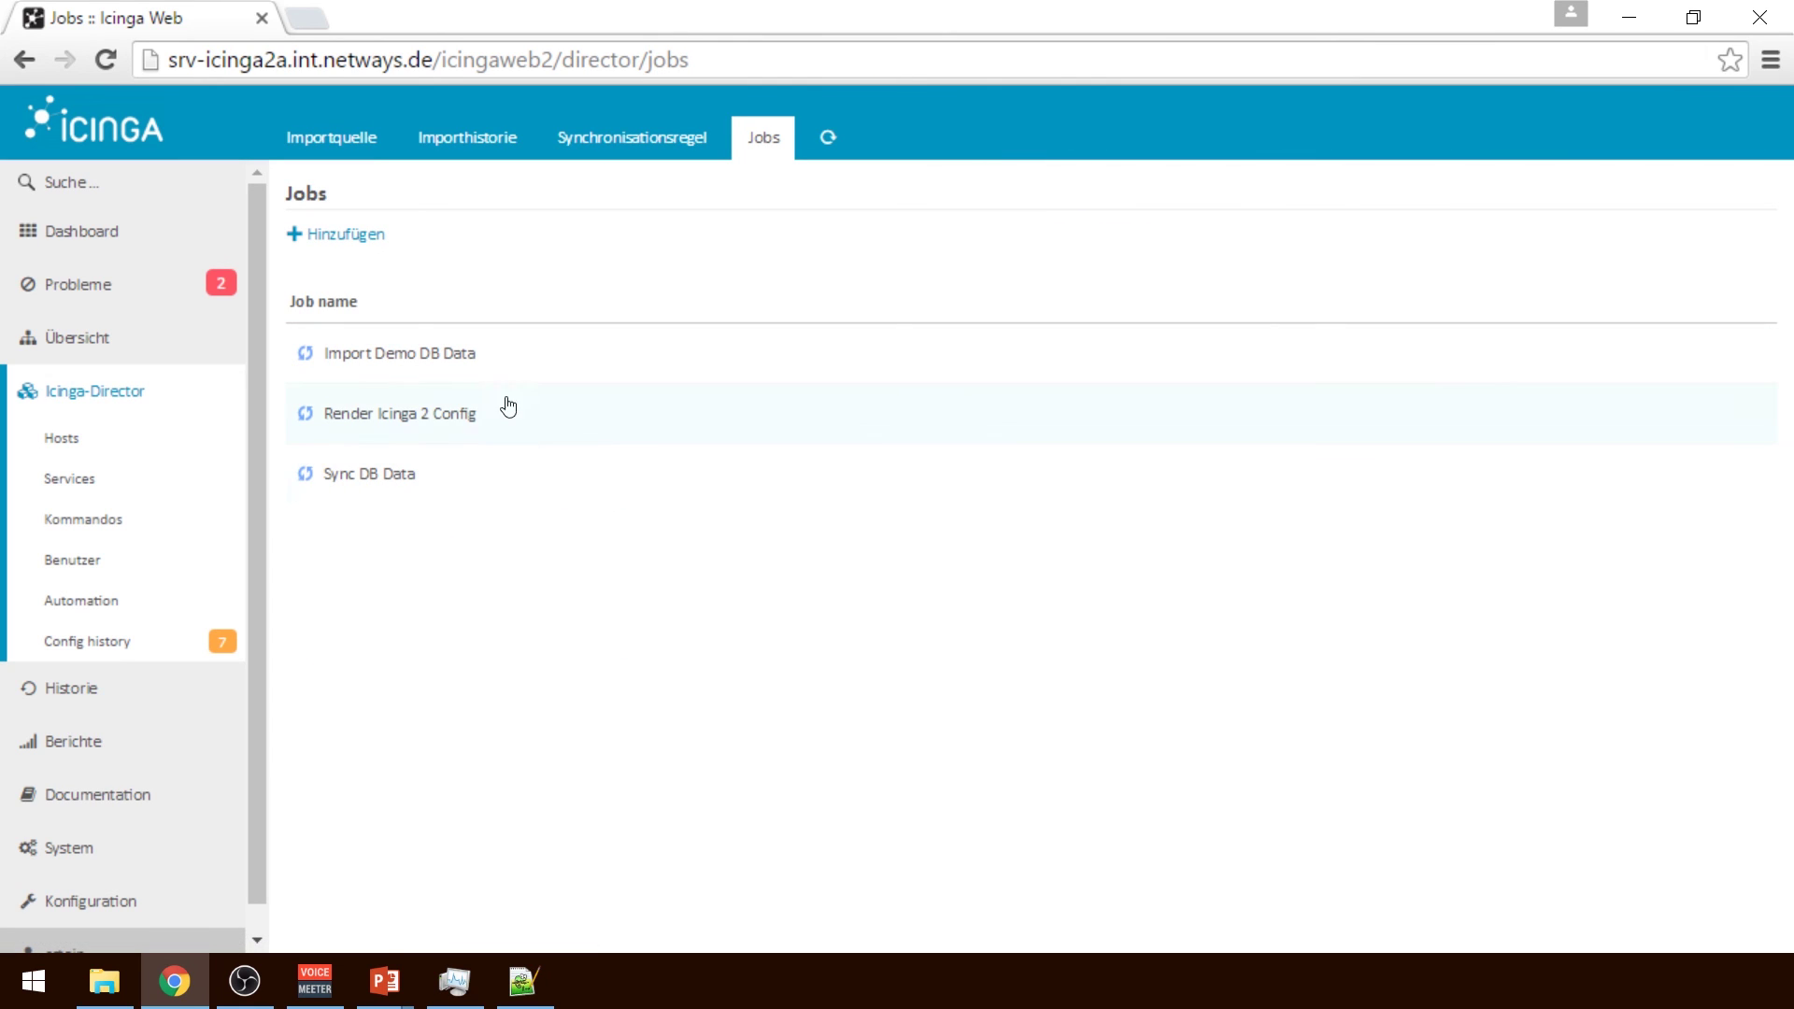
left_click(478, 377)
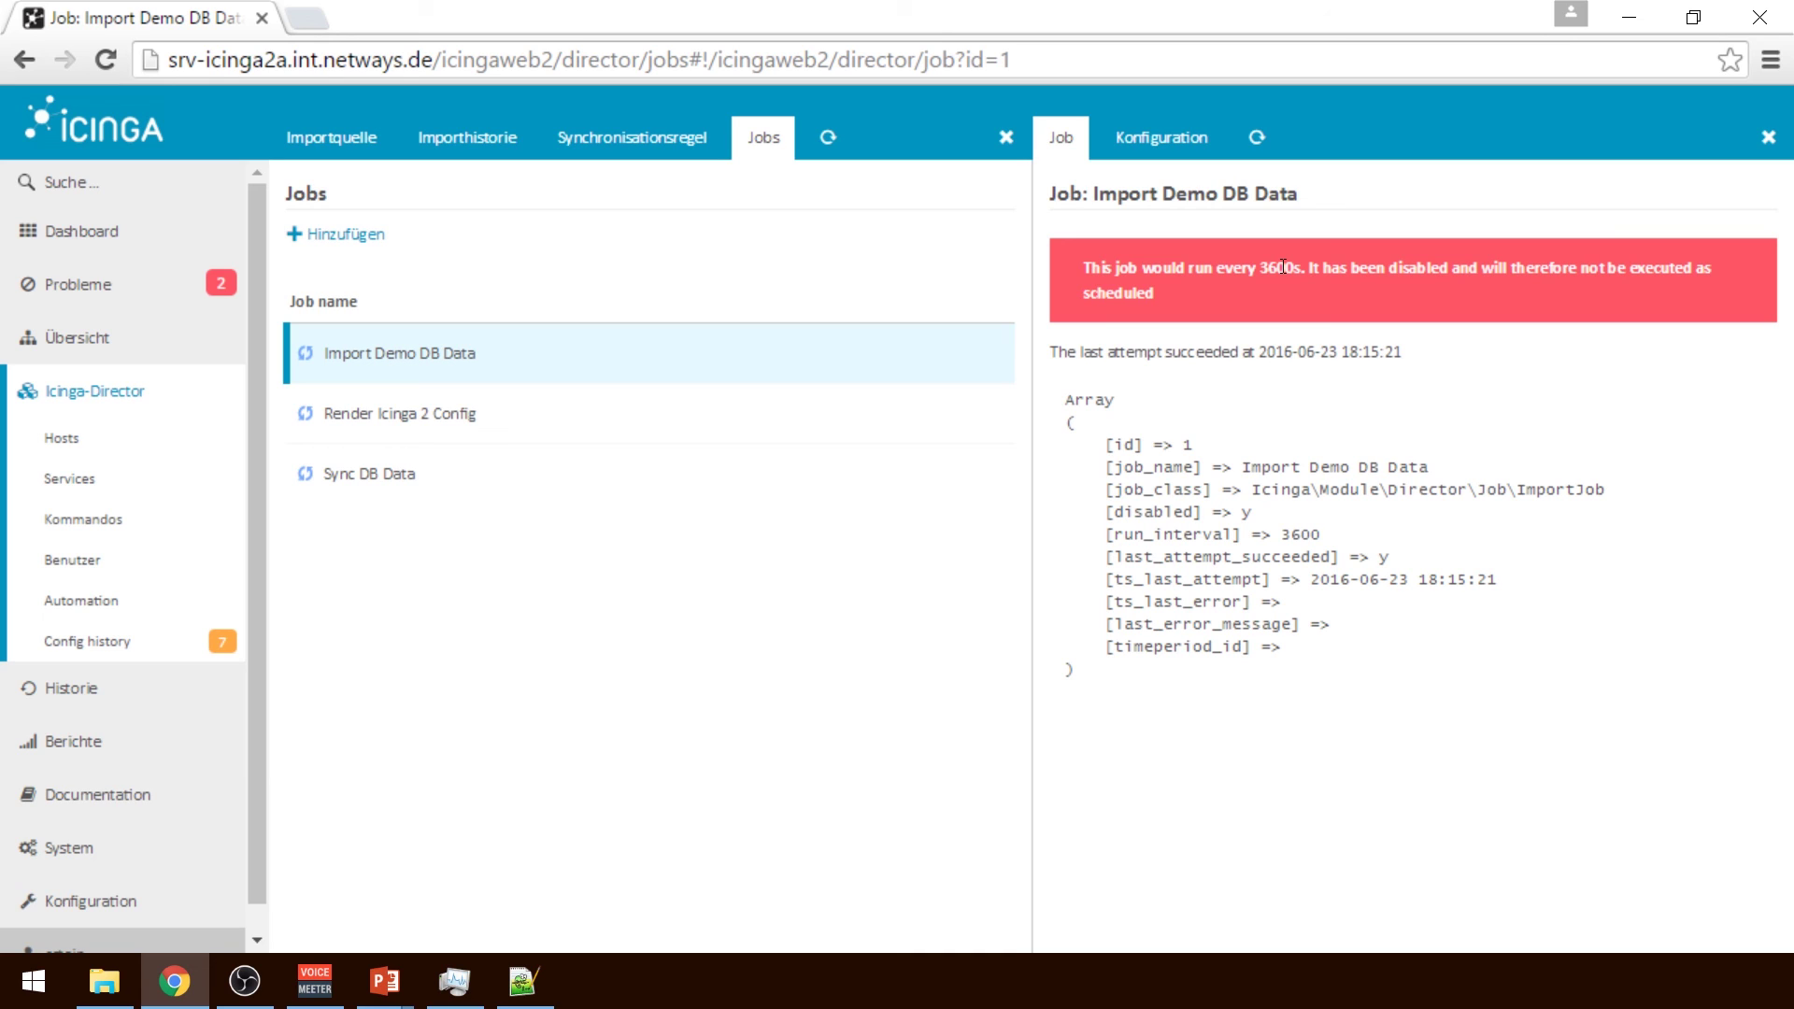
Review Import Demo DB Data settings (type Import, source Demo Database) unchanged, then view Sync DB Data
left_click(1176, 147)
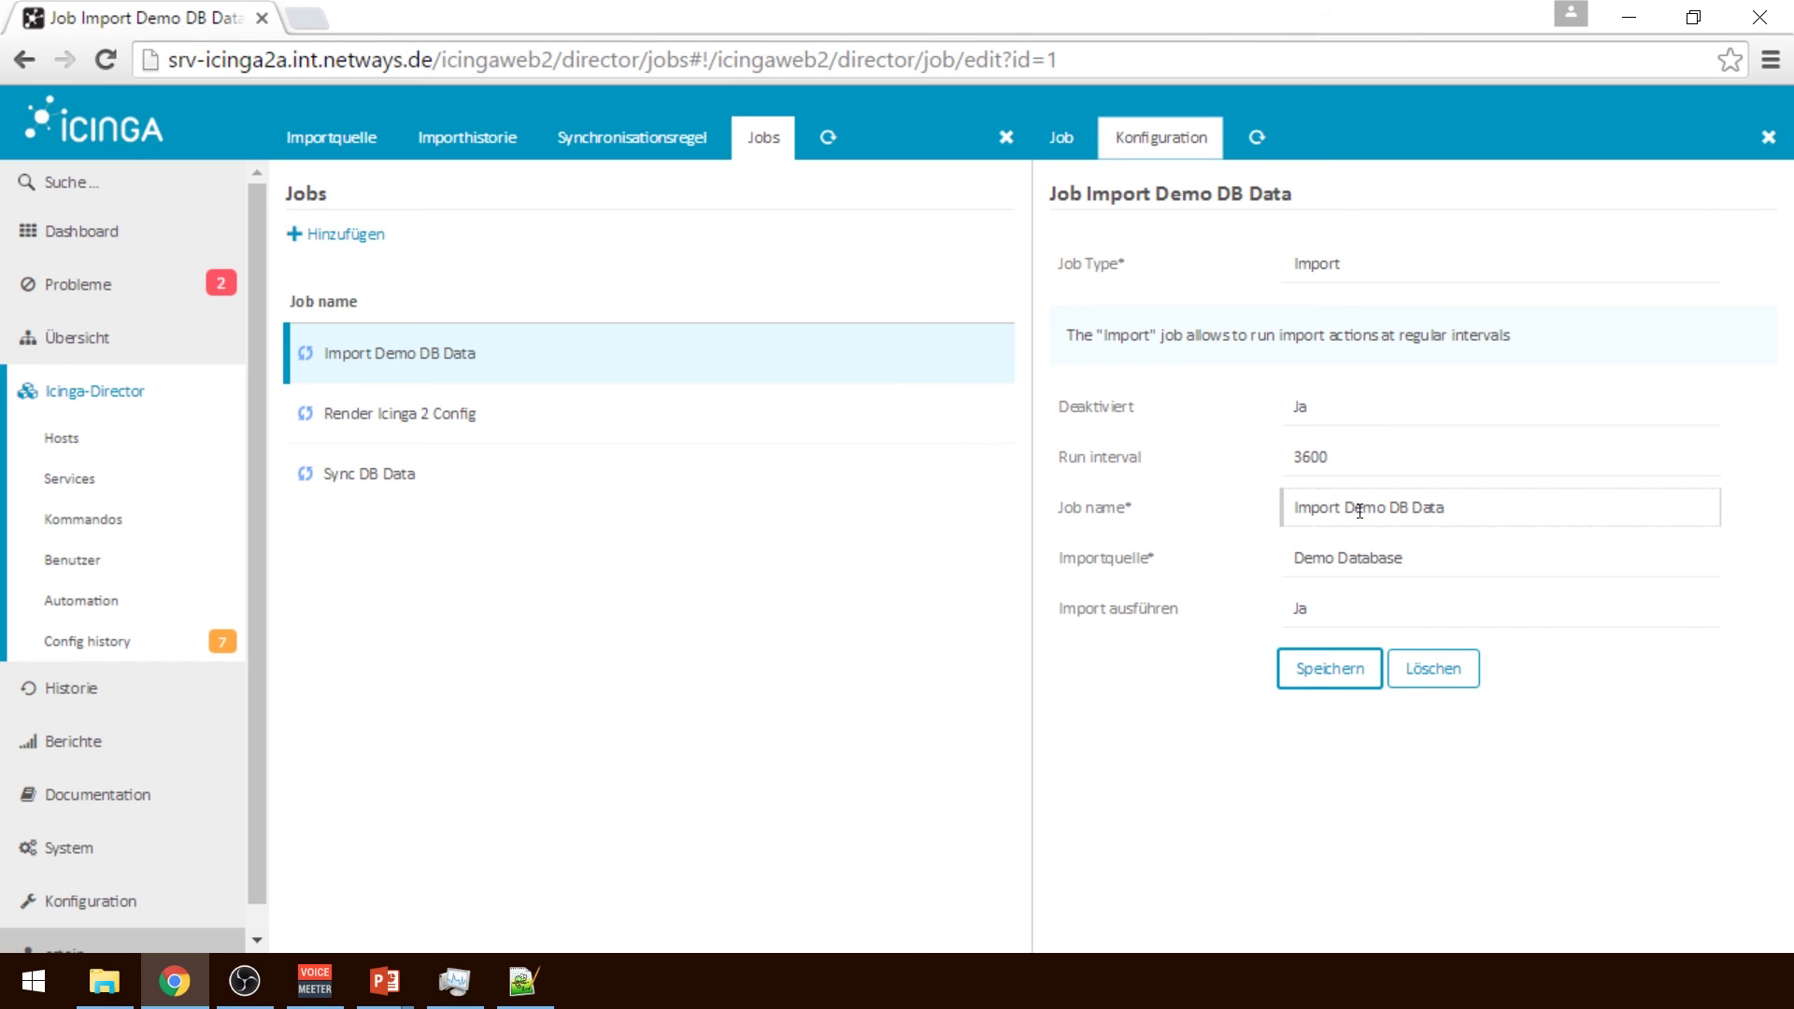
left_click(1357, 260)
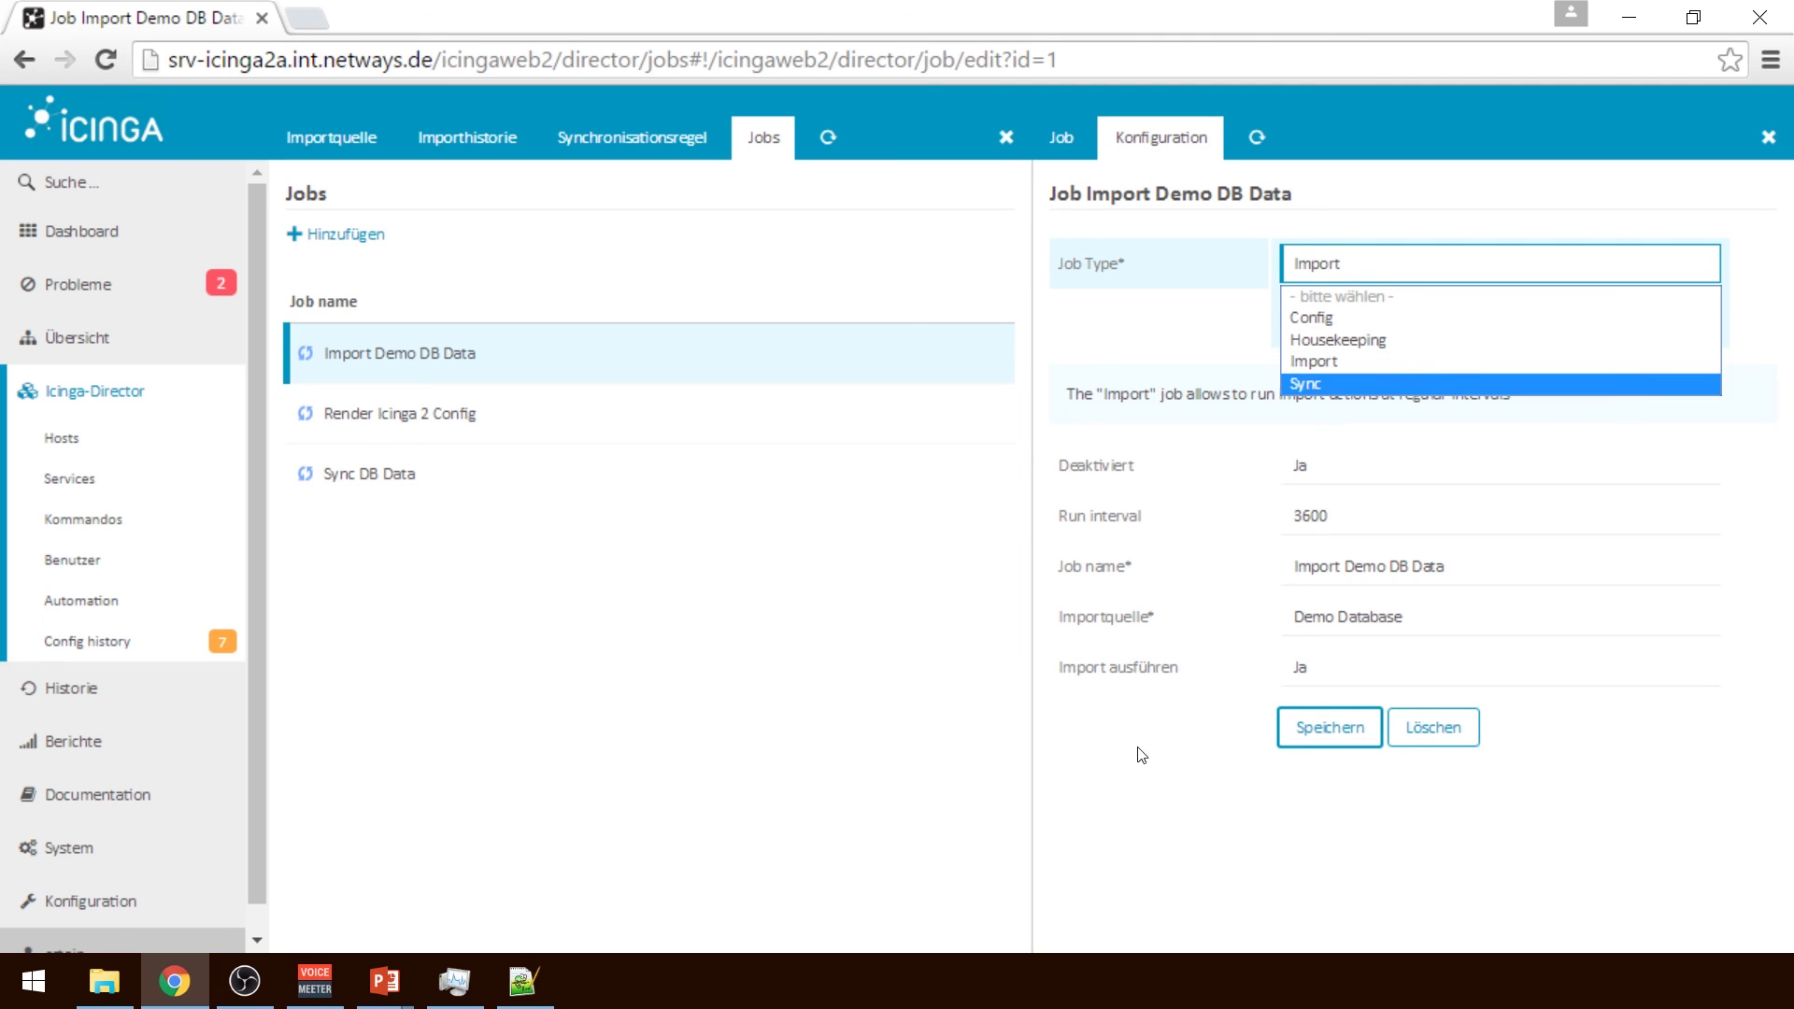
left_click(1190, 878)
left_click(1353, 566)
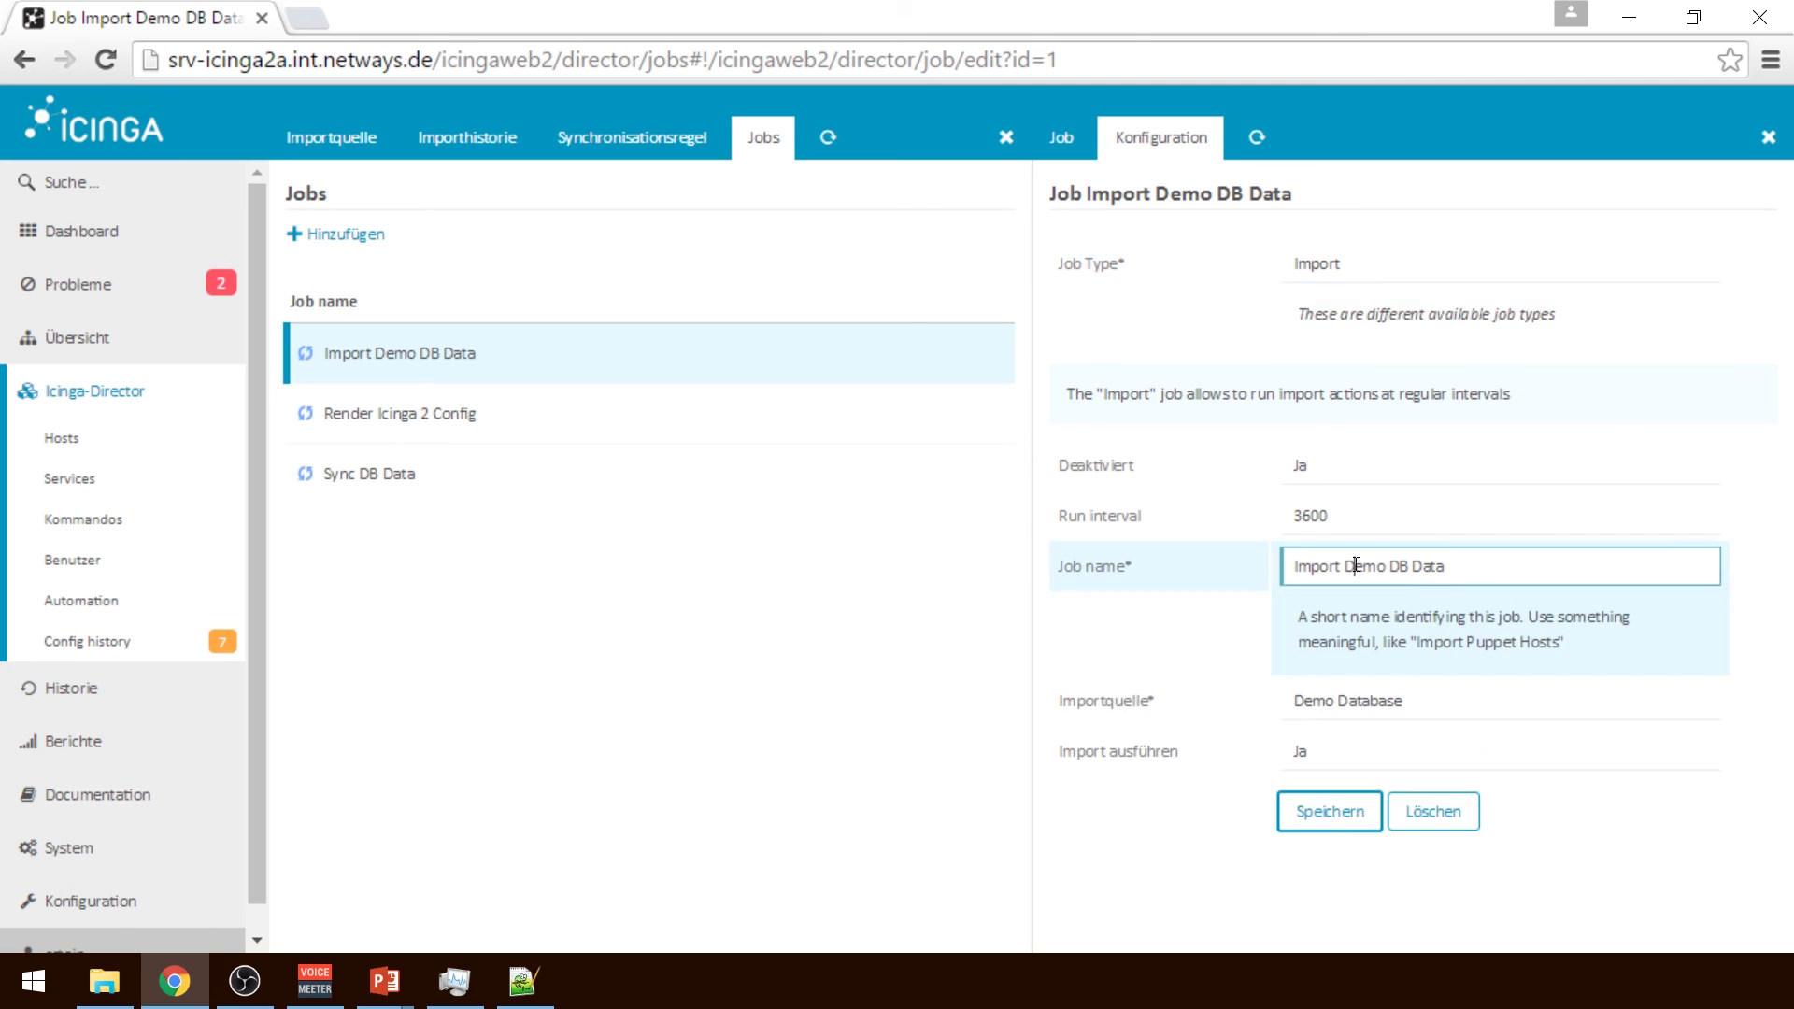
left_click(1374, 719)
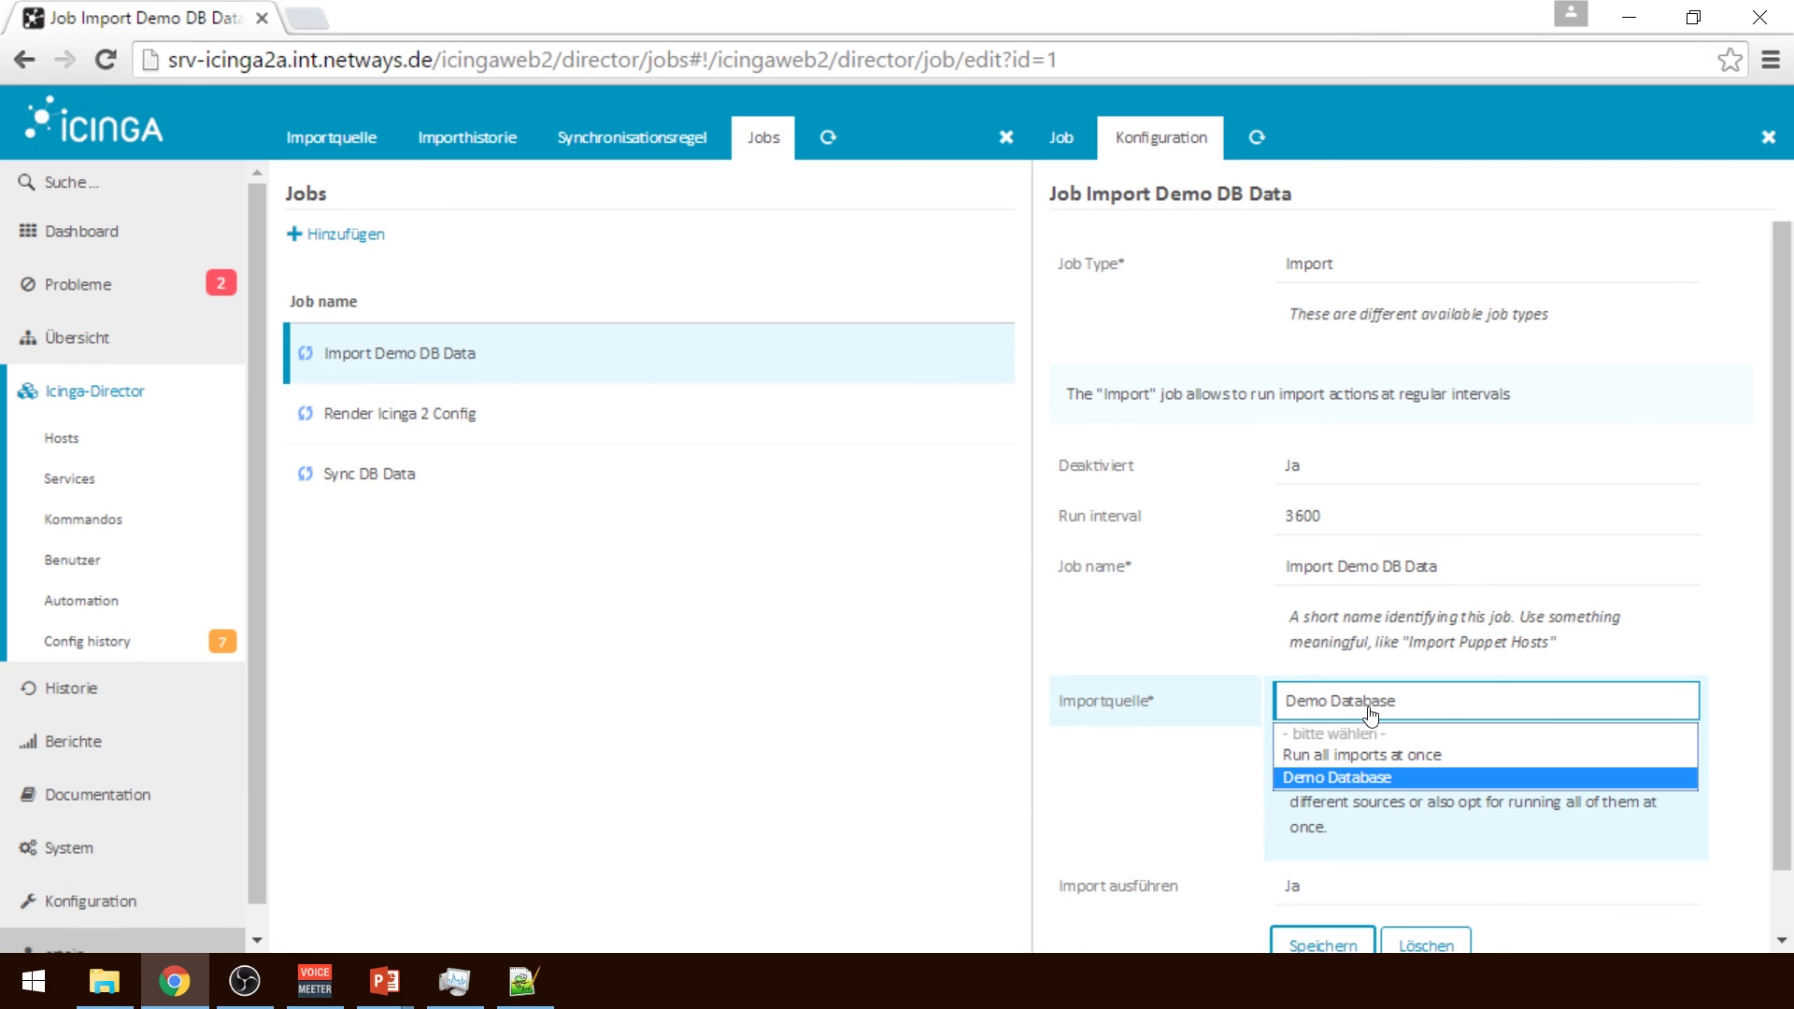
left_click(1189, 916)
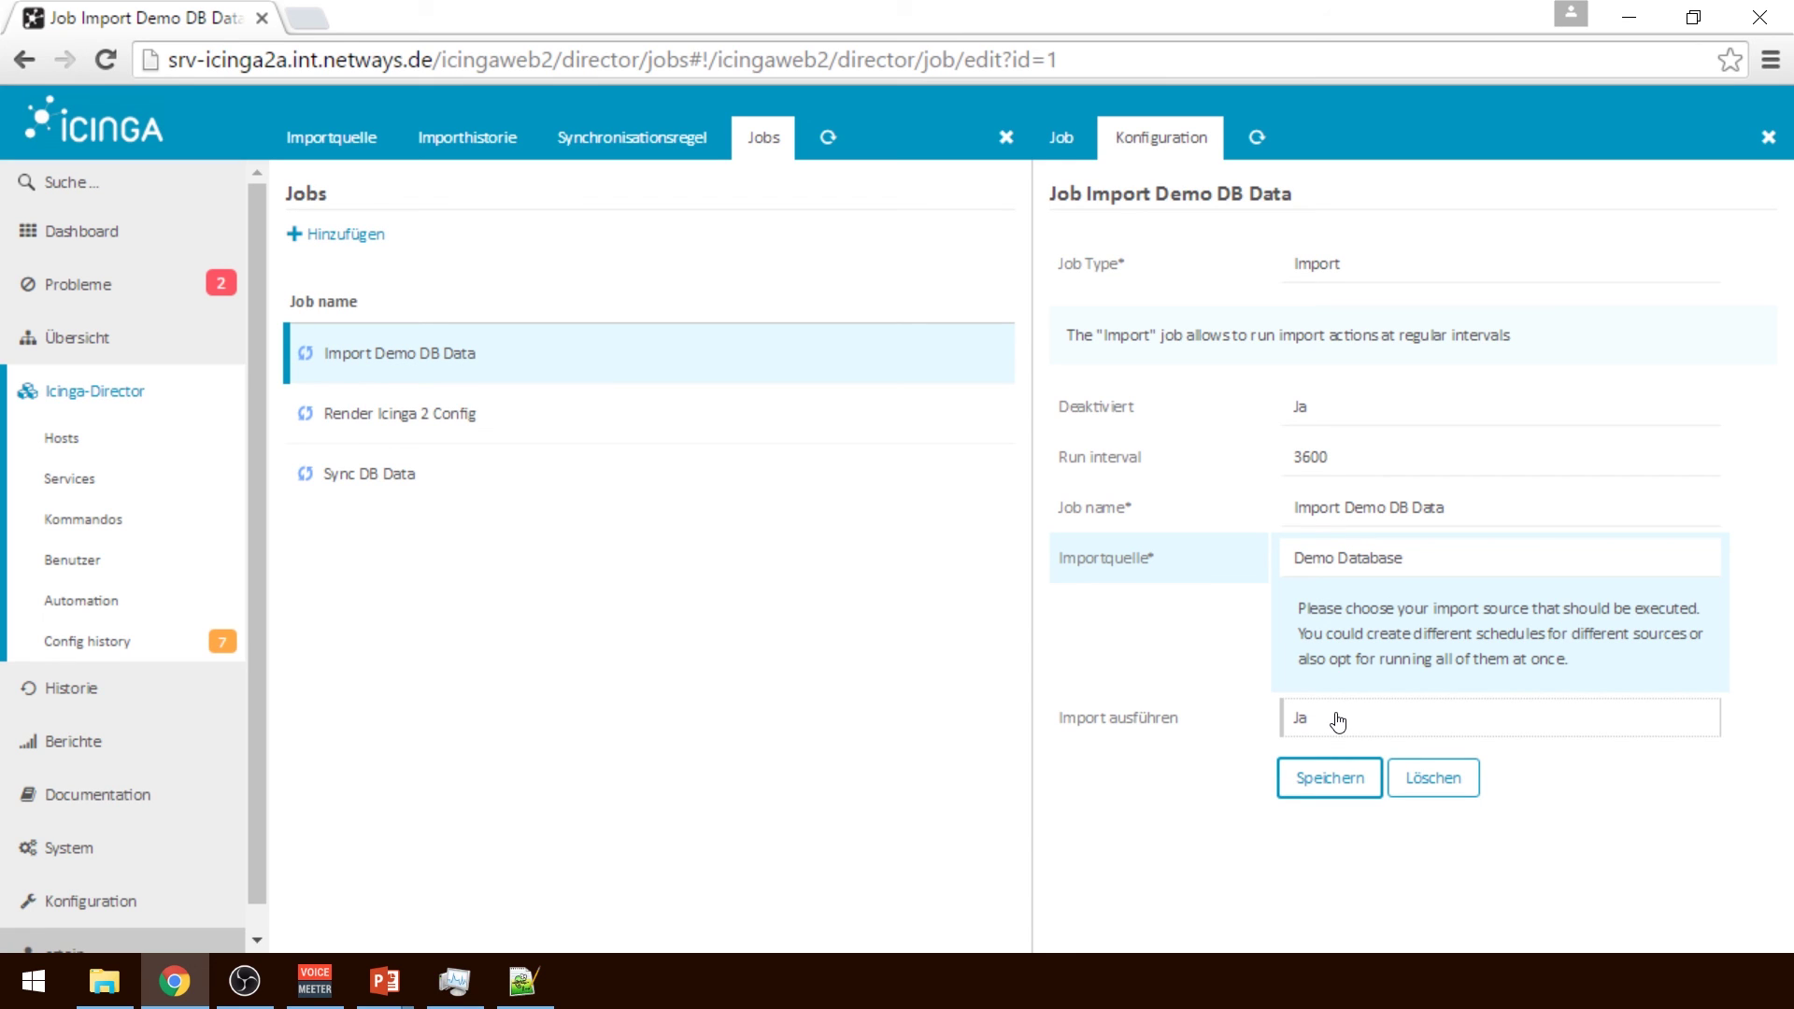
left_click(412, 463)
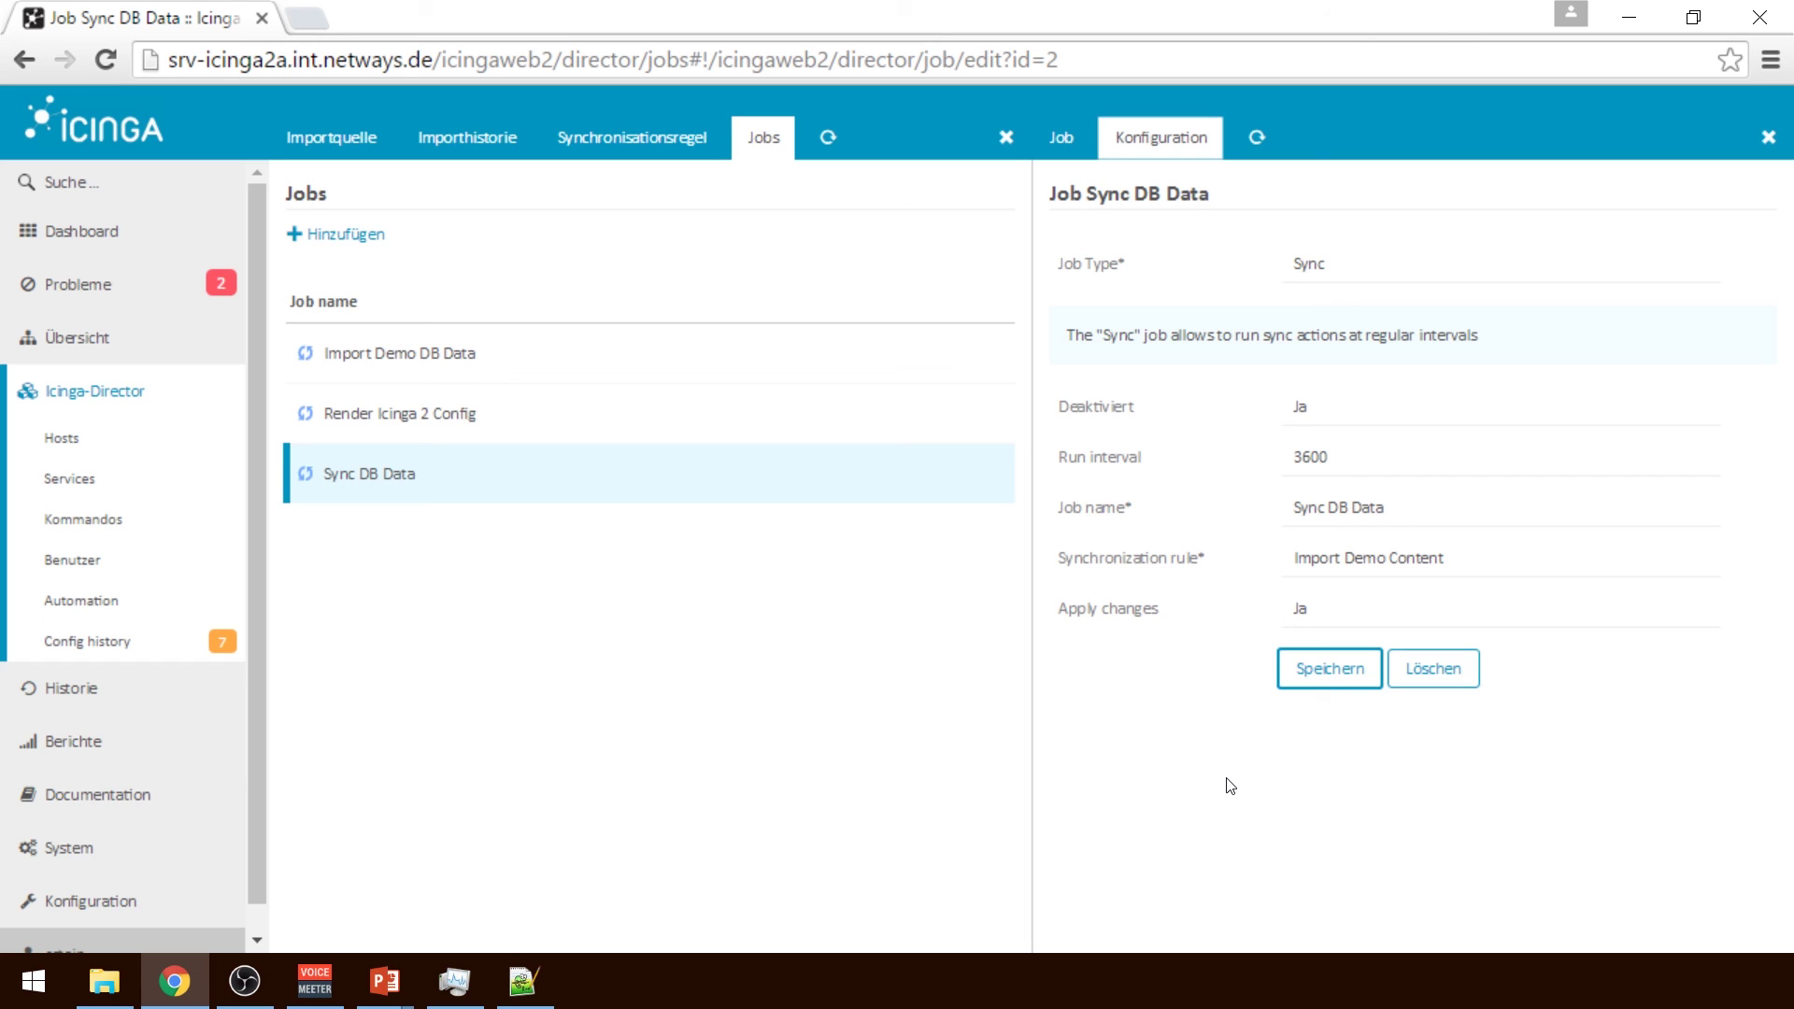
Set Render Icinga 2 Config to Deaktiviert: Nein with run interval 10, save, and recheck its settings
left_click(439, 419)
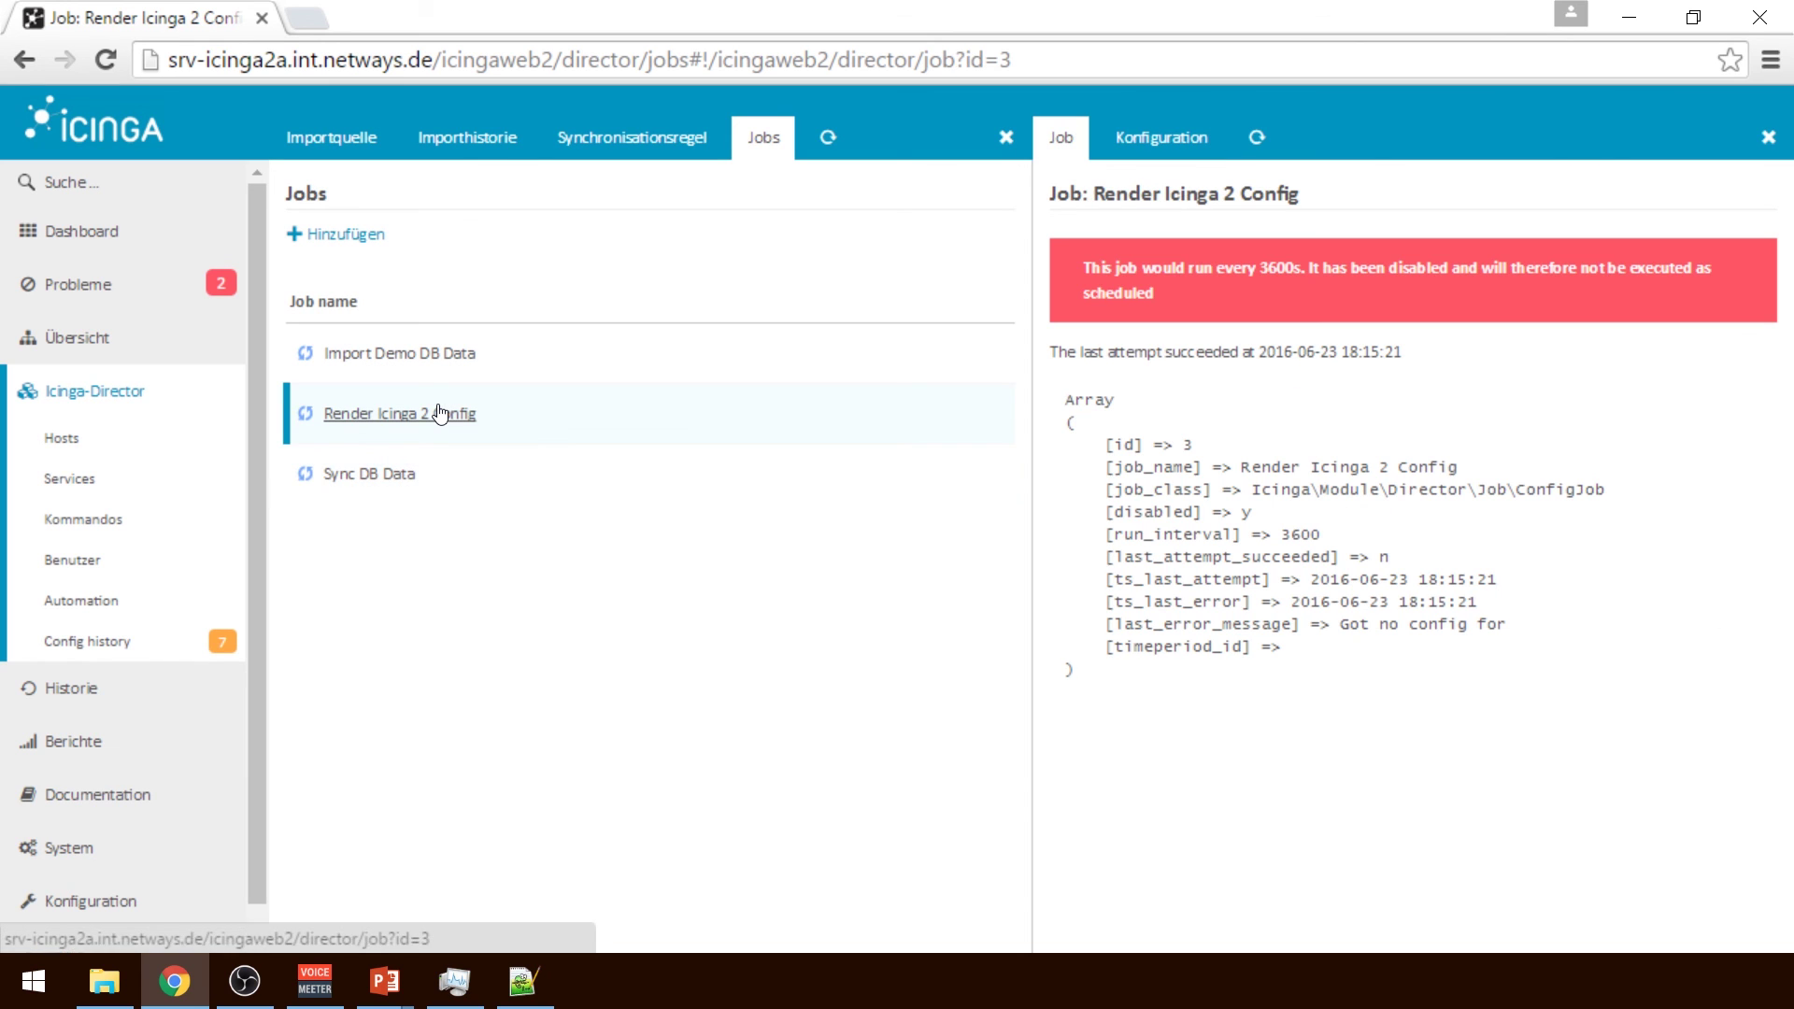
left_click(1161, 137)
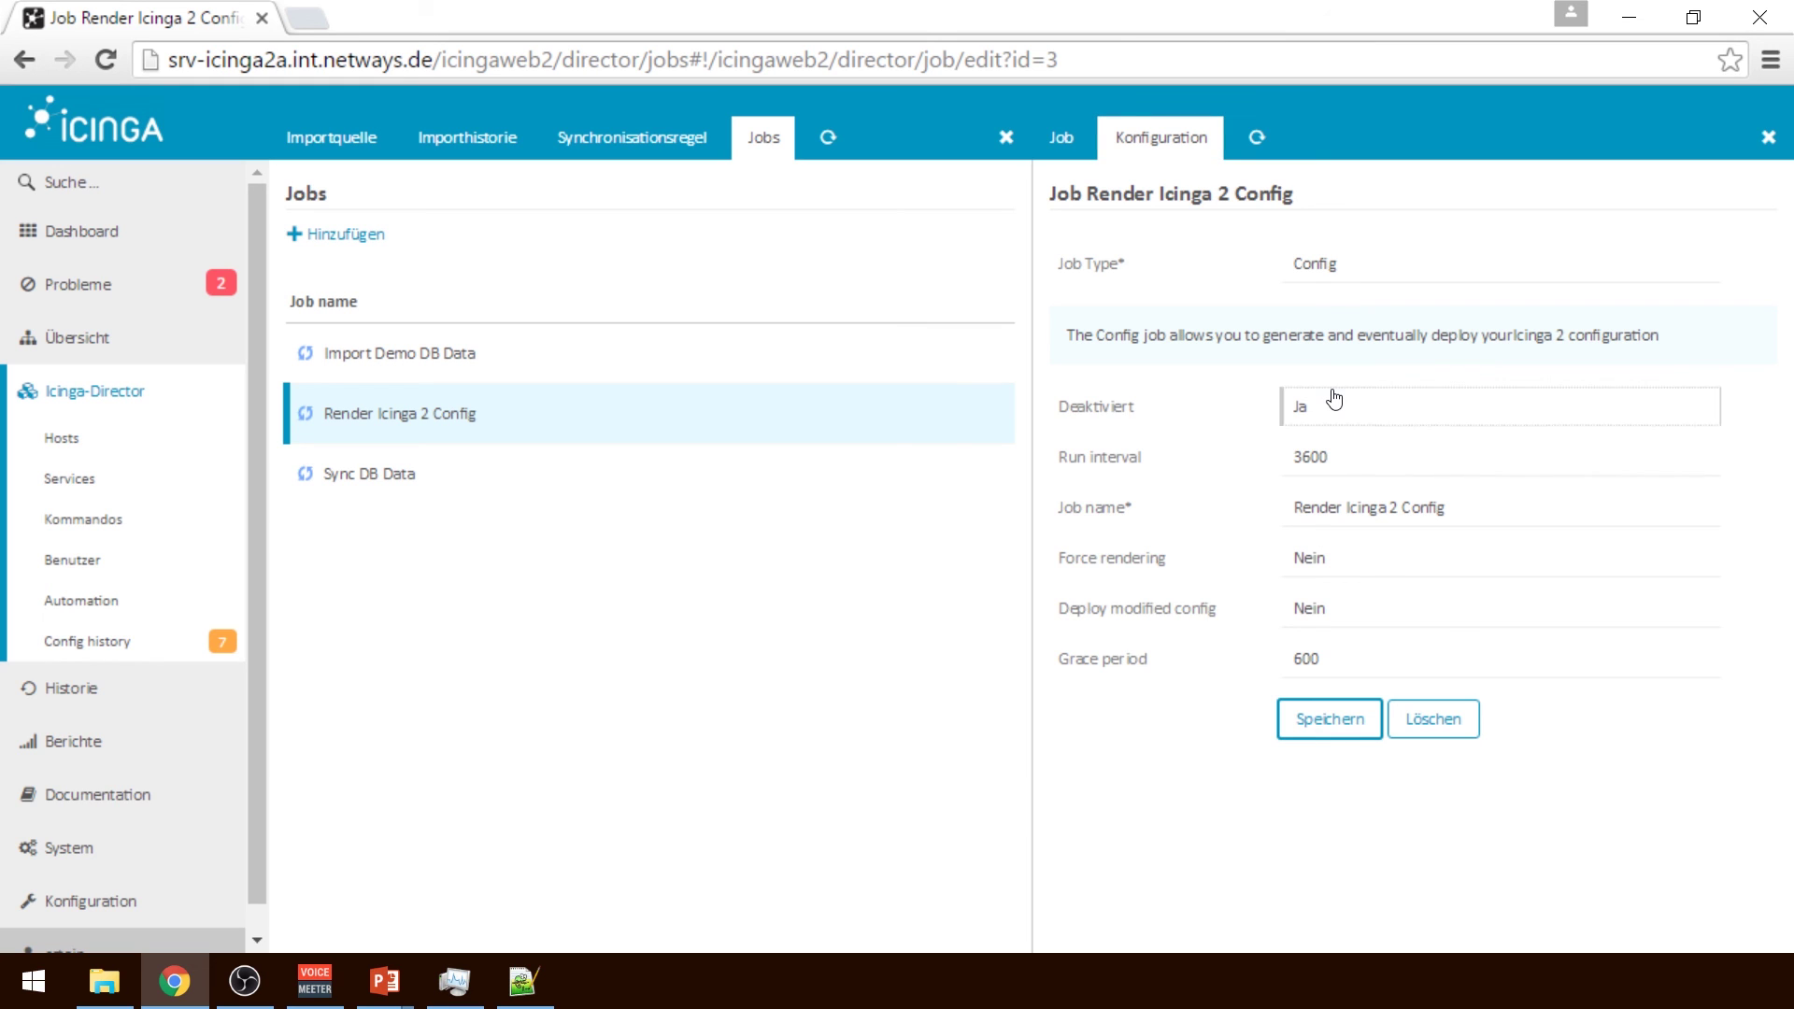
left_click(1305, 404)
left_click(1338, 460)
left_click(1369, 517)
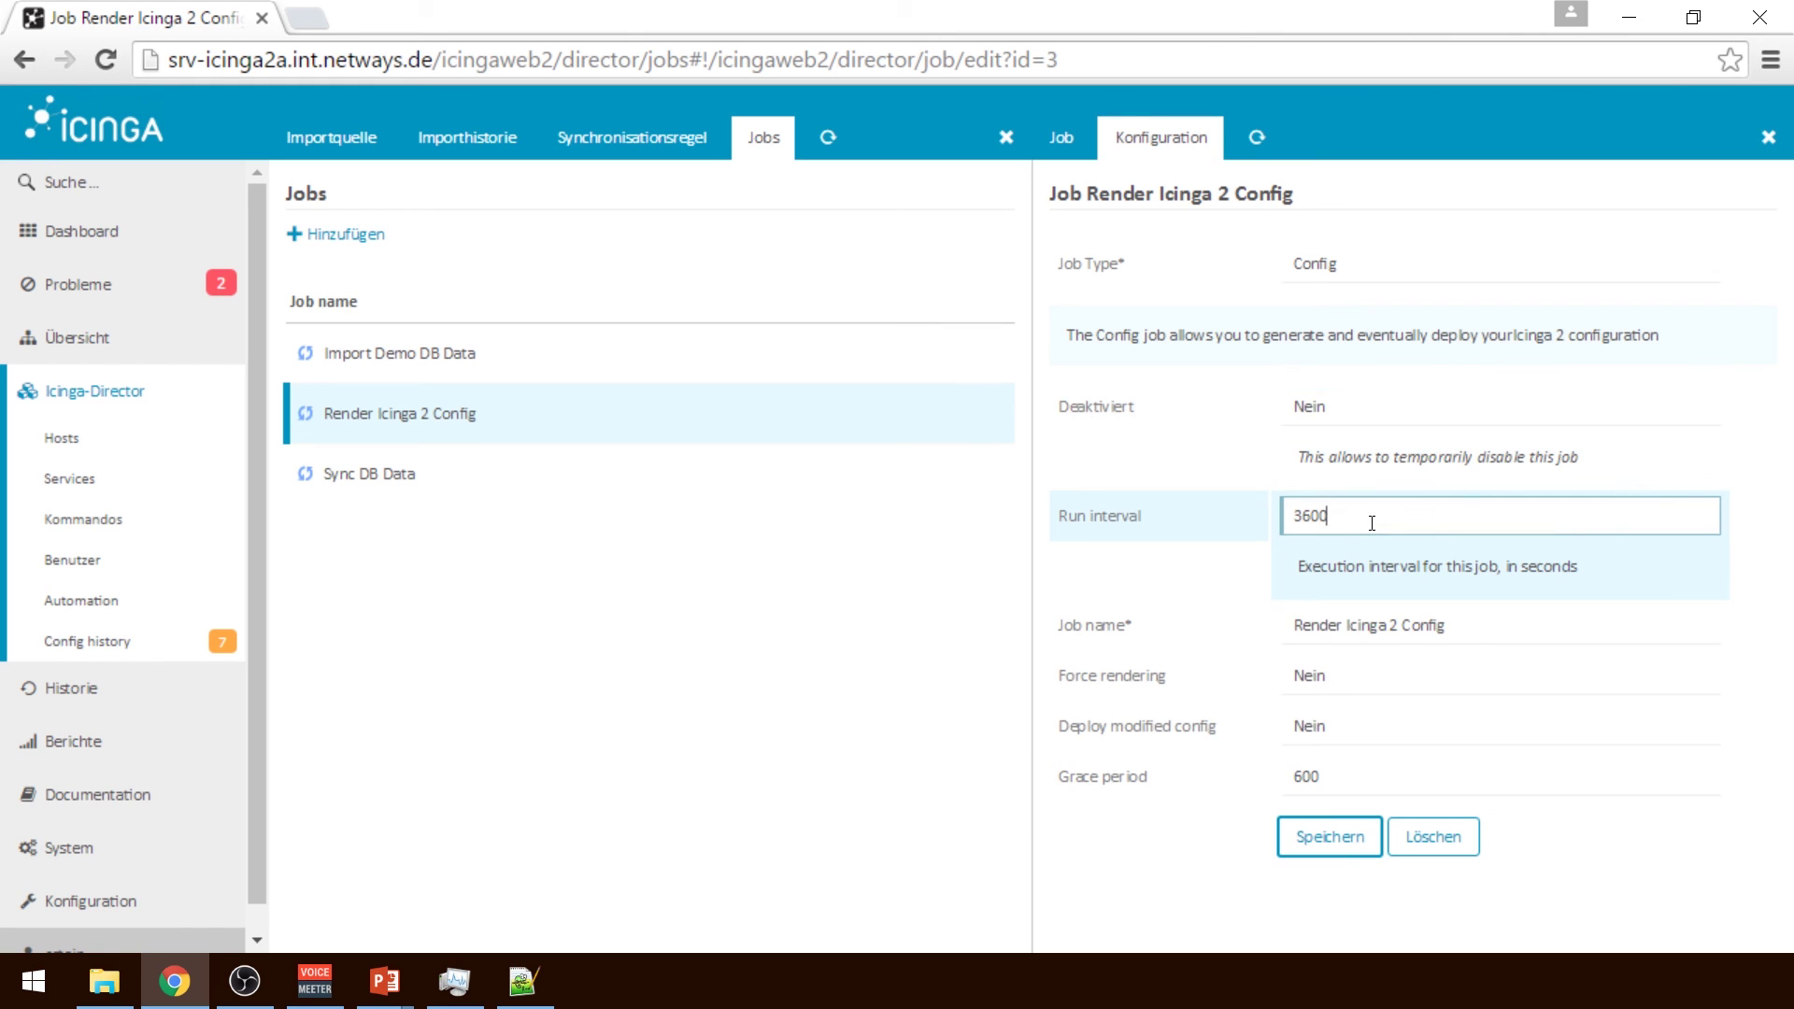
double_click(1370, 517)
type("10")
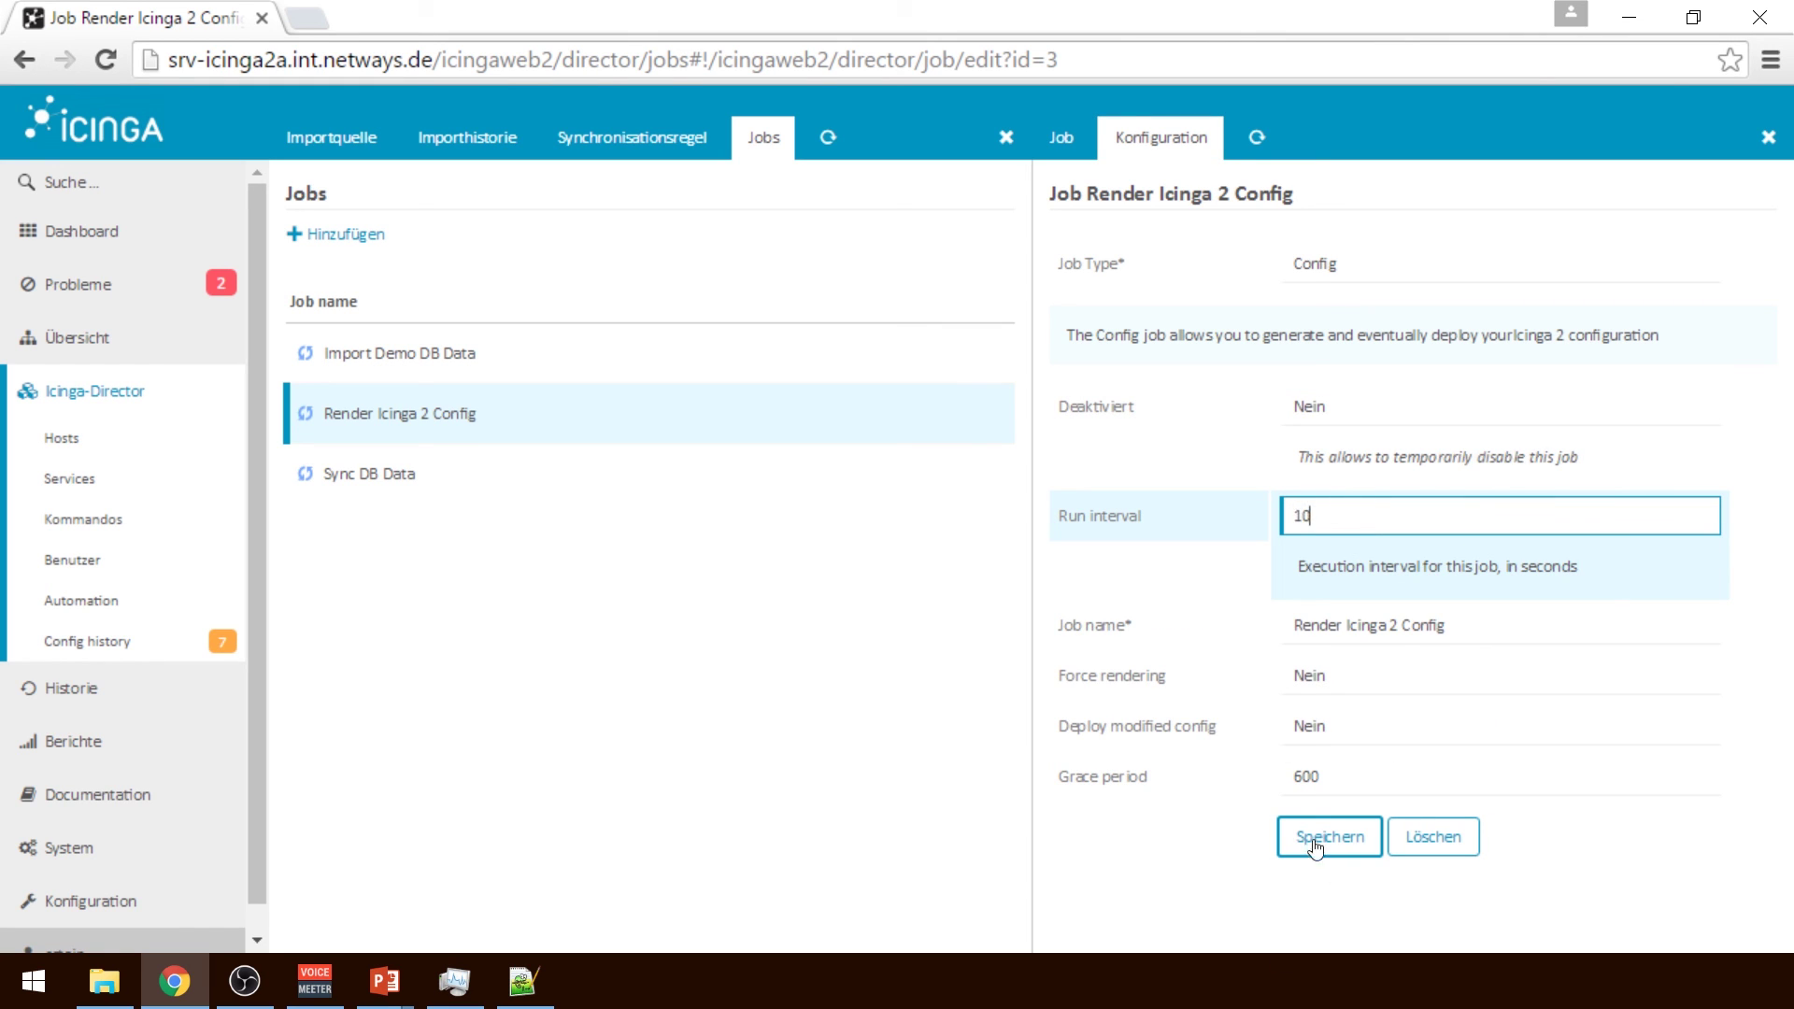
left_click(1312, 836)
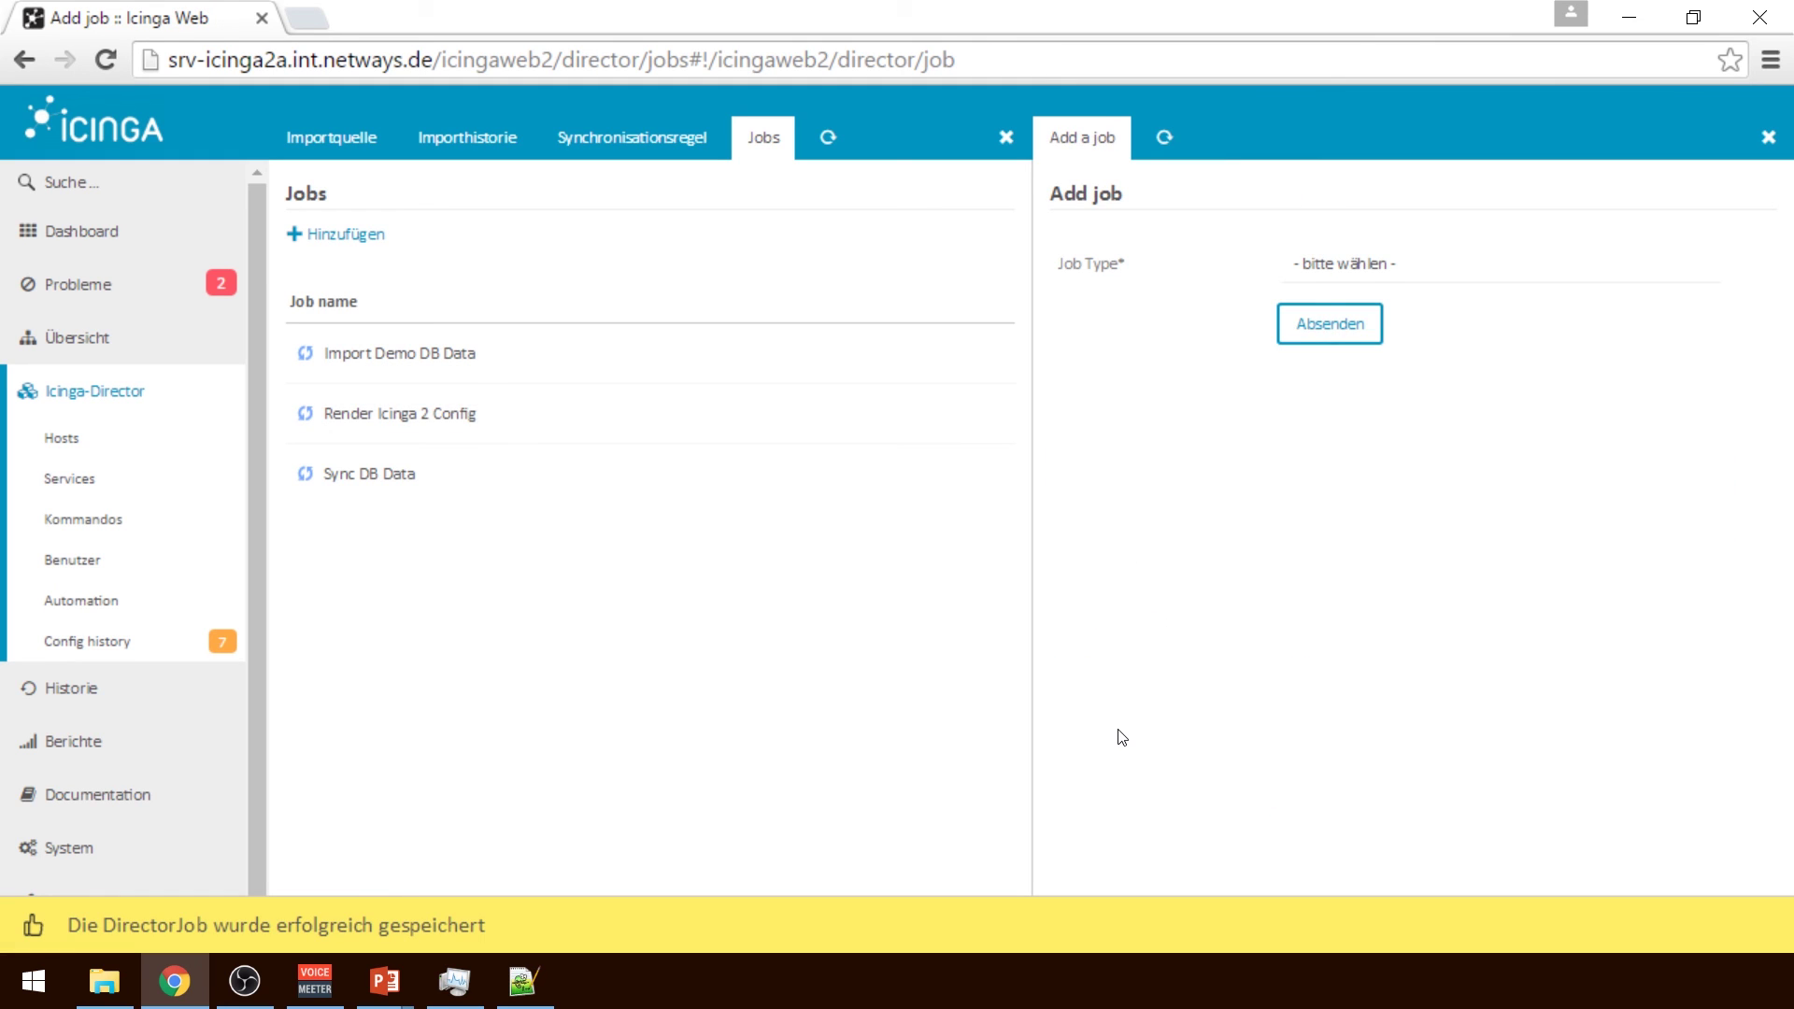
left_click(509, 422)
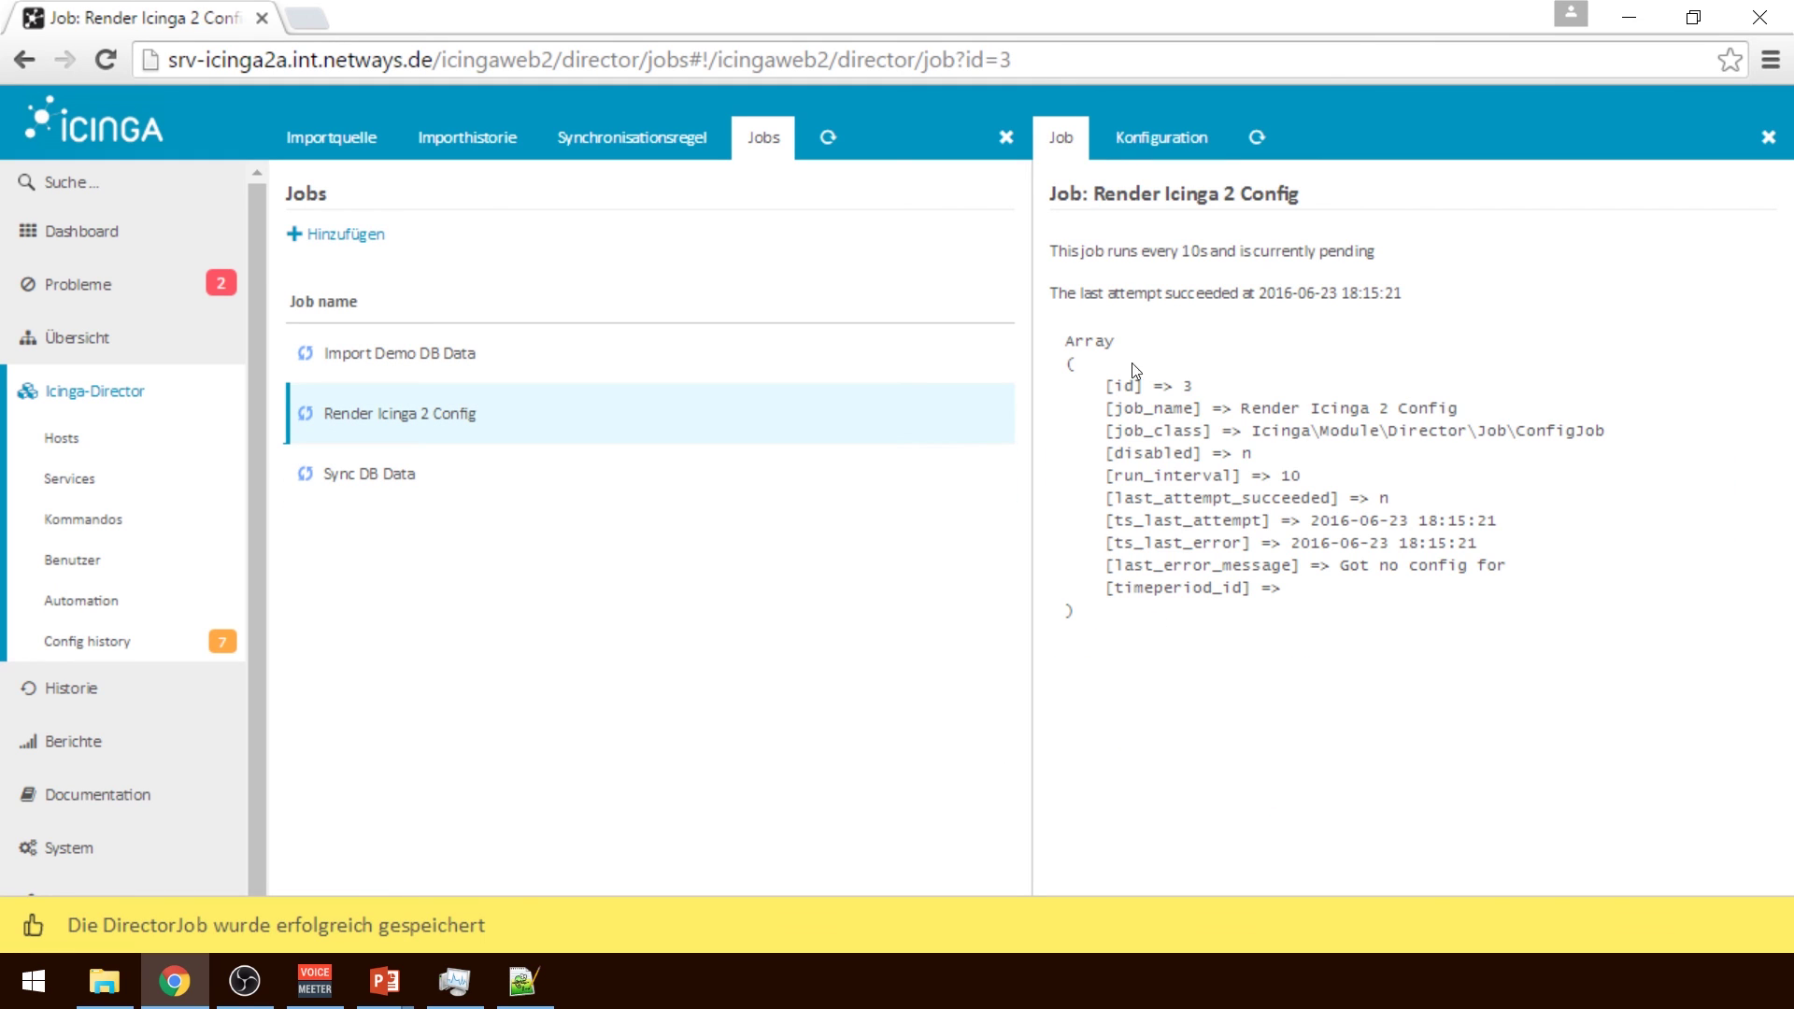
left_click(1159, 136)
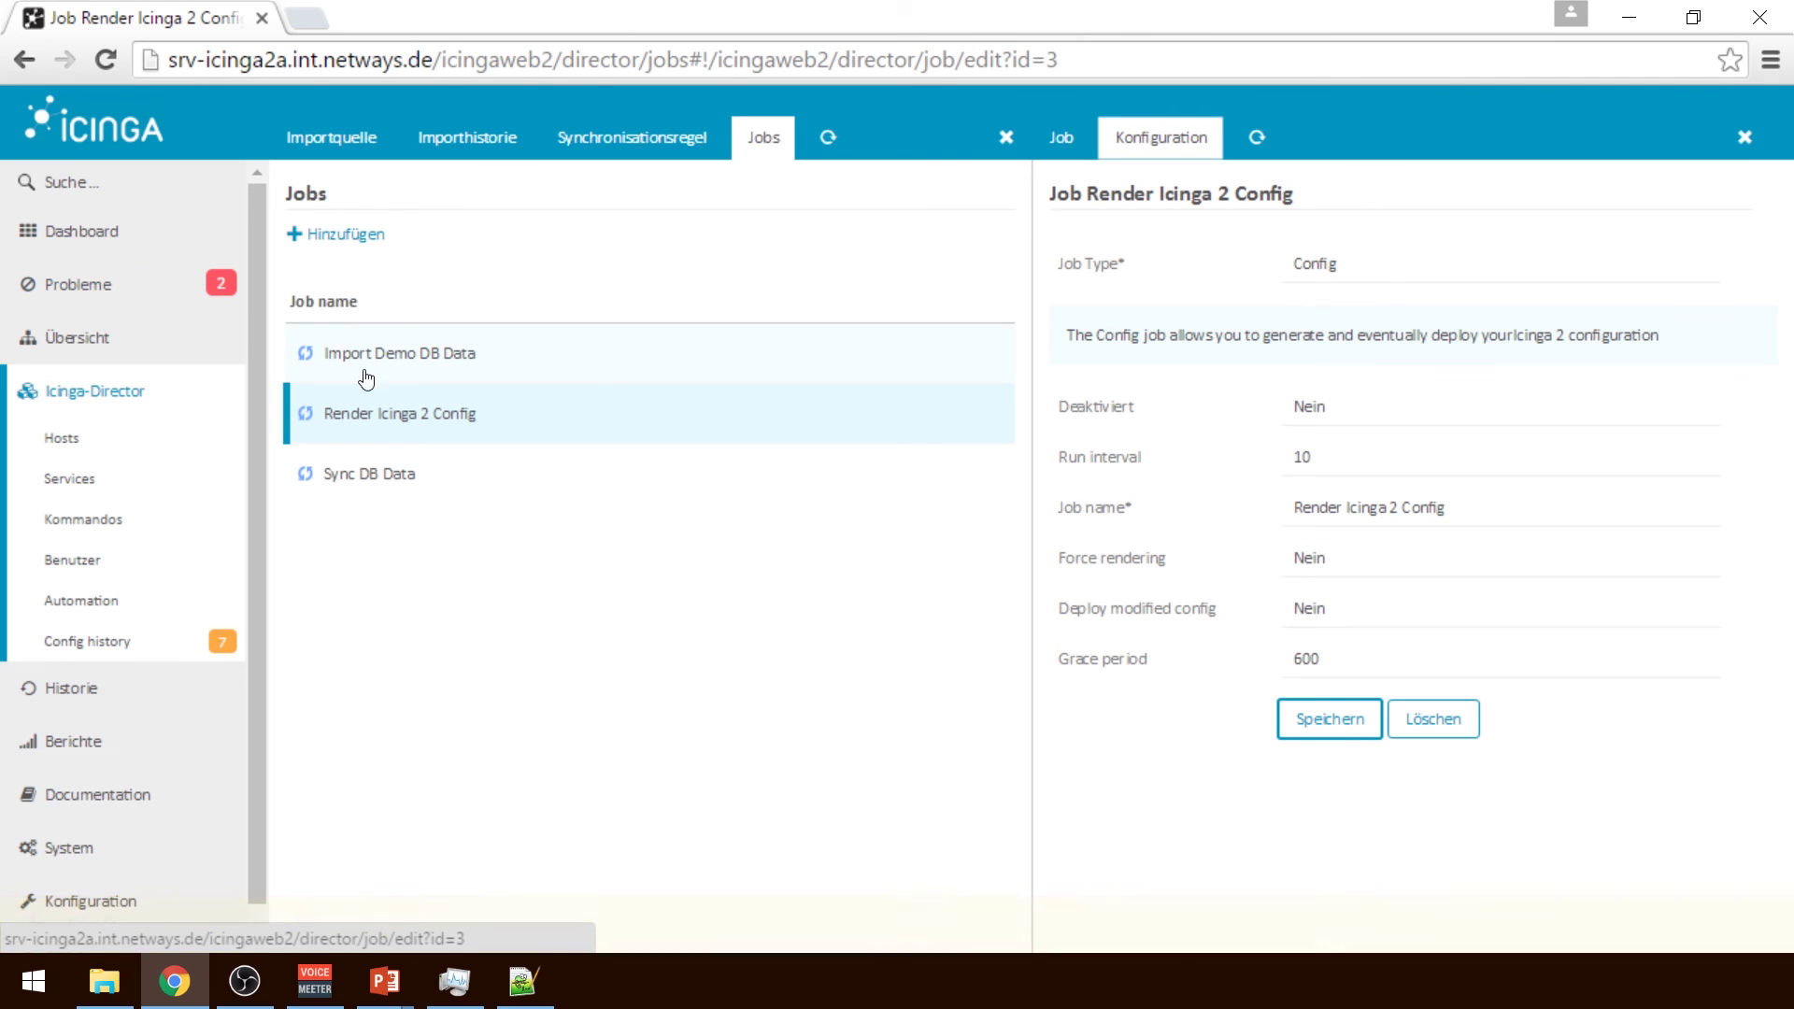
Check the monitored hosts list, then switch to the NETWAYS slideshow and advance to the Kontaktdaten slide
left_click(148, 342)
left_click(139, 467)
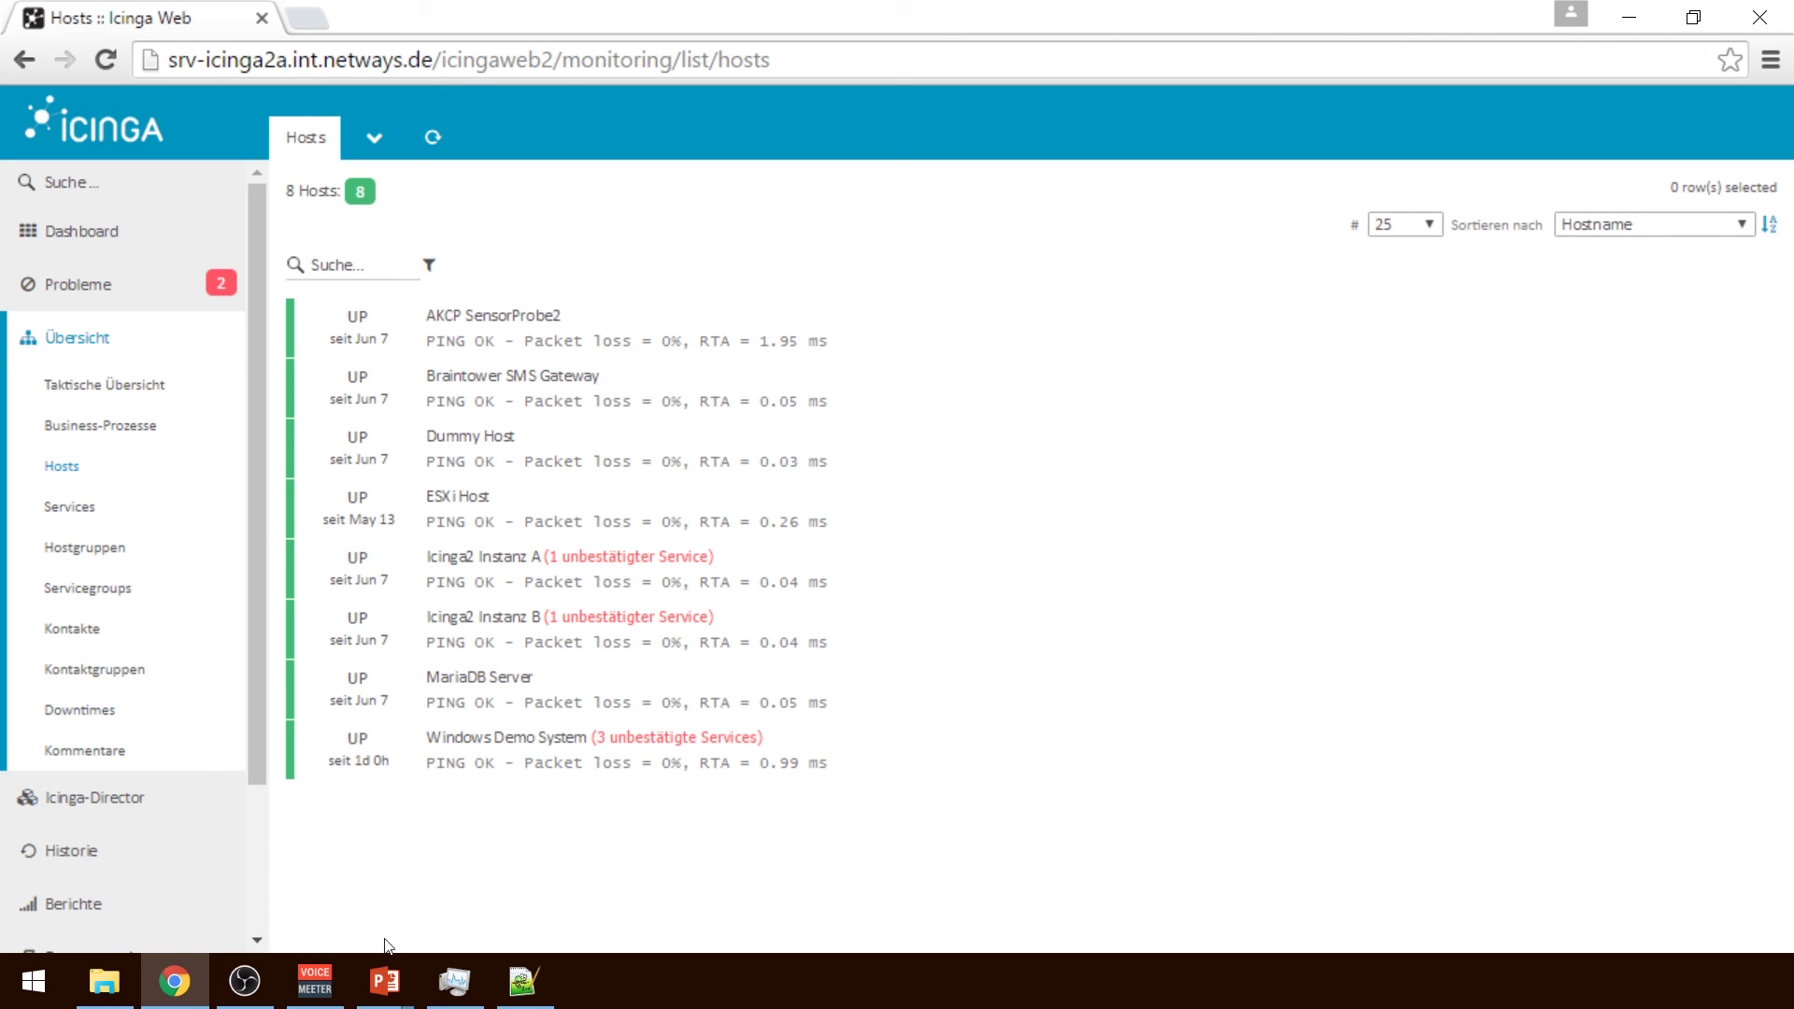
mouse_move(385, 981)
left_click(370, 878)
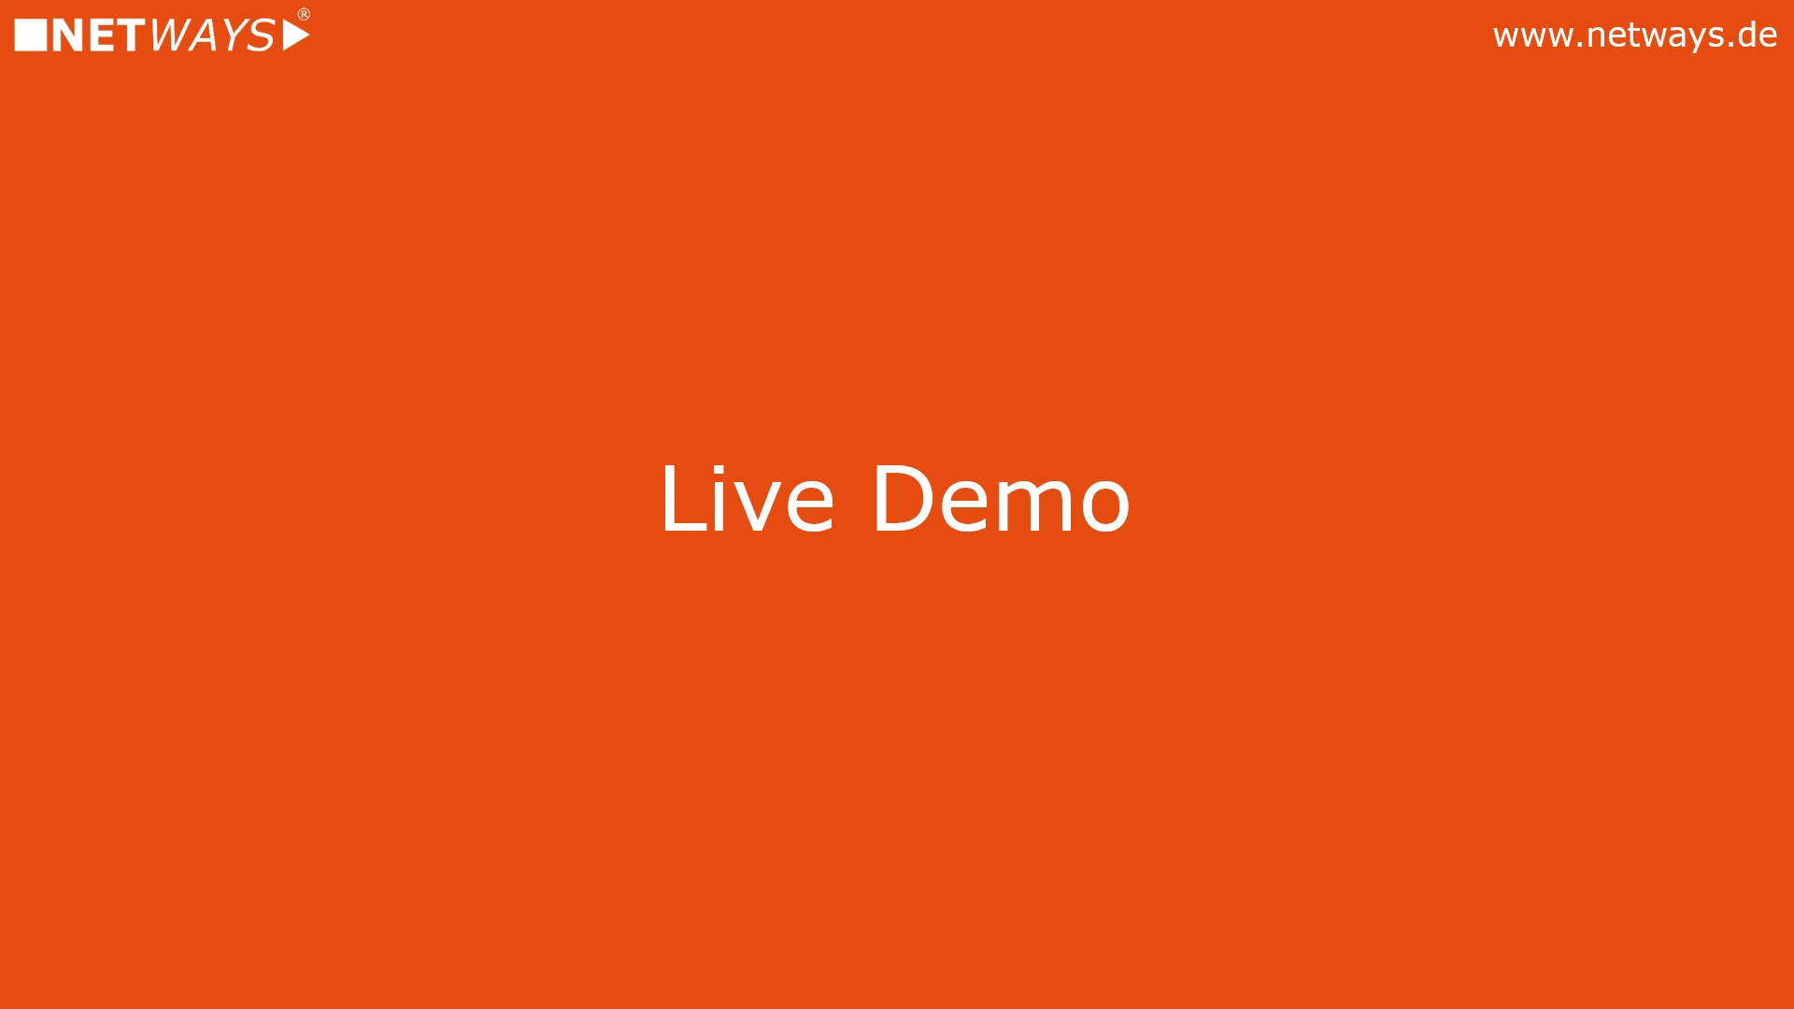
key("Right")
key("Right")
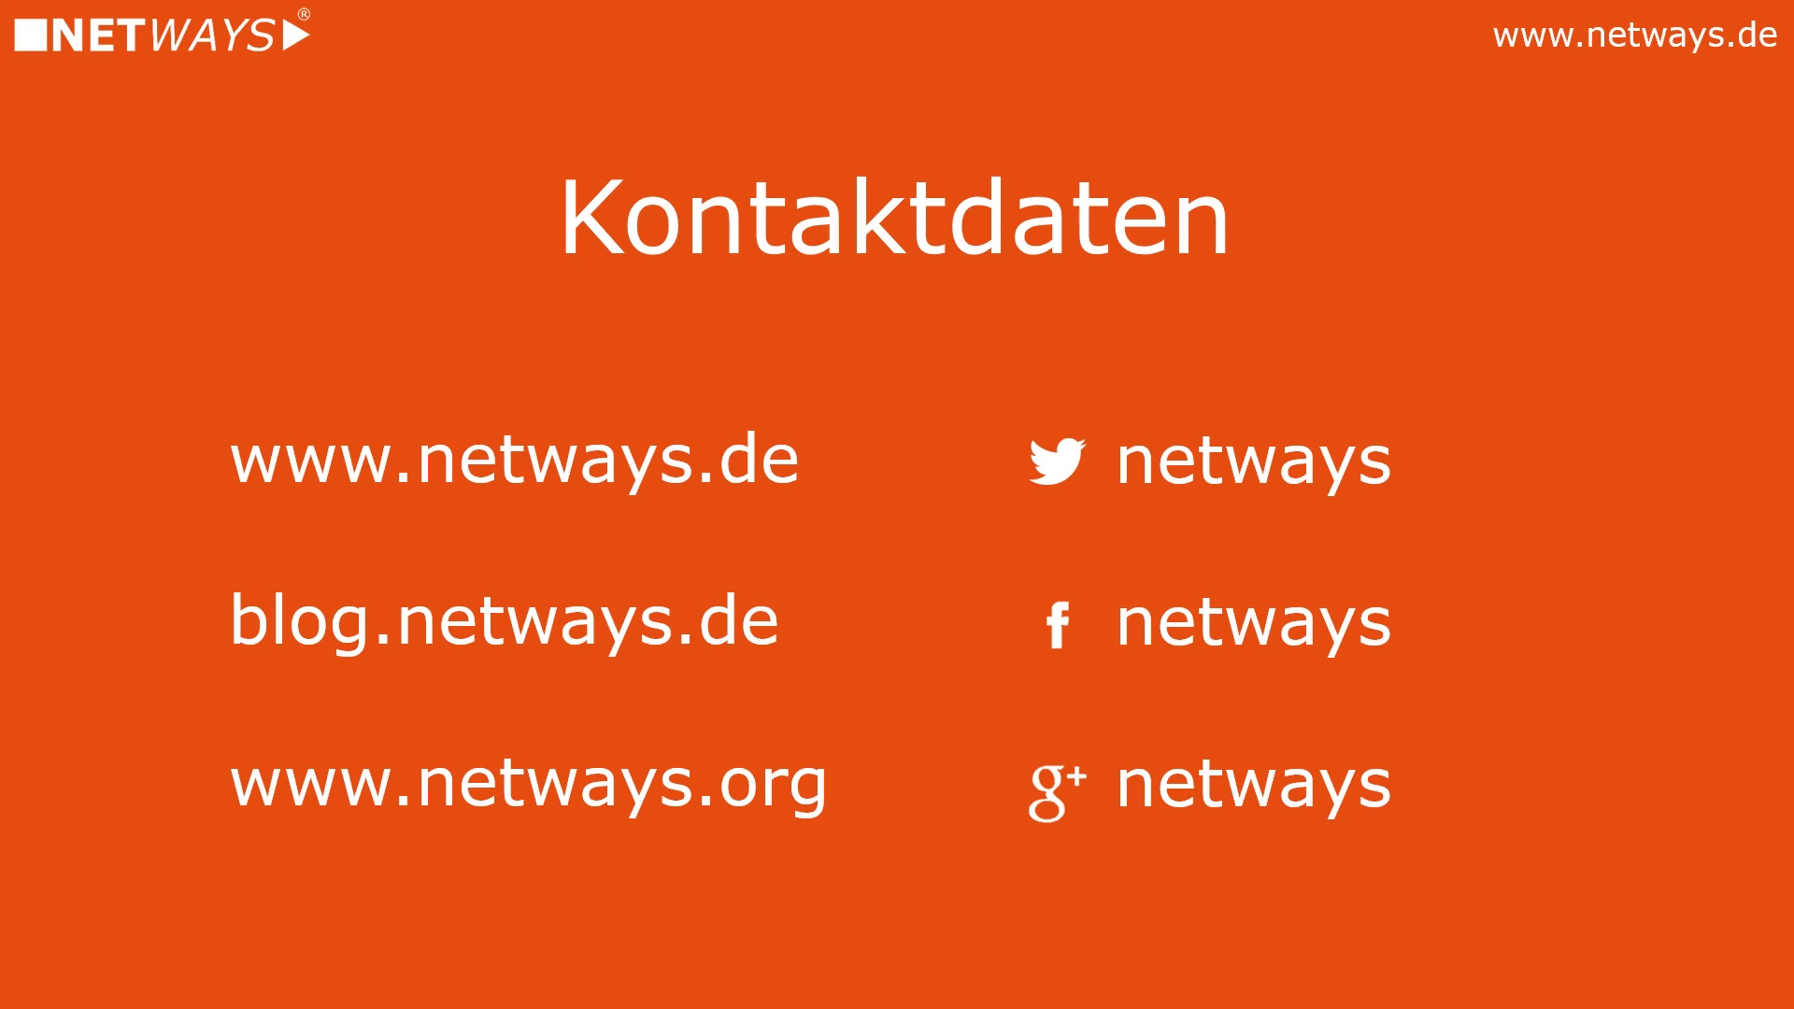